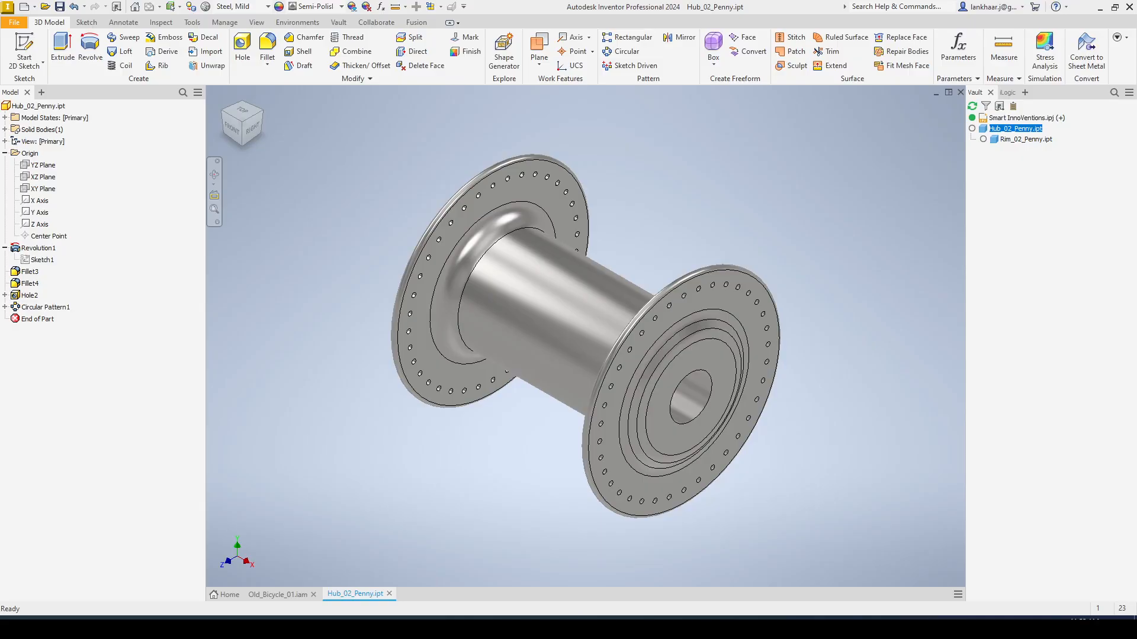
Create a new part from the metric Standard (mm).ipt template and show it in the Vault browser.
click(24, 7)
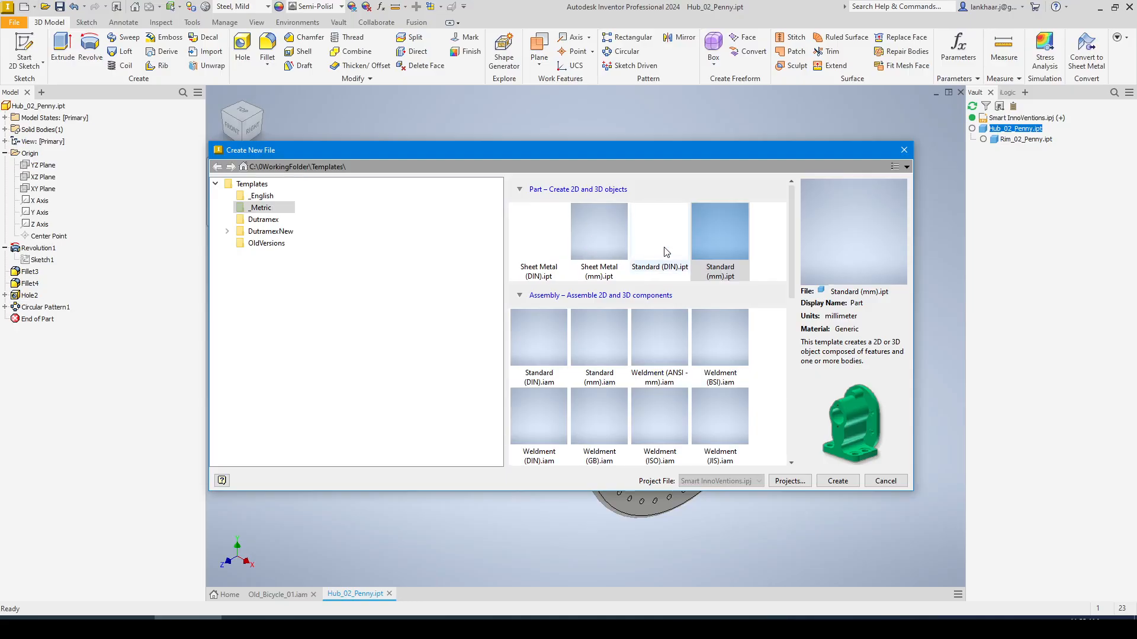
click(719, 235)
double_click(718, 236)
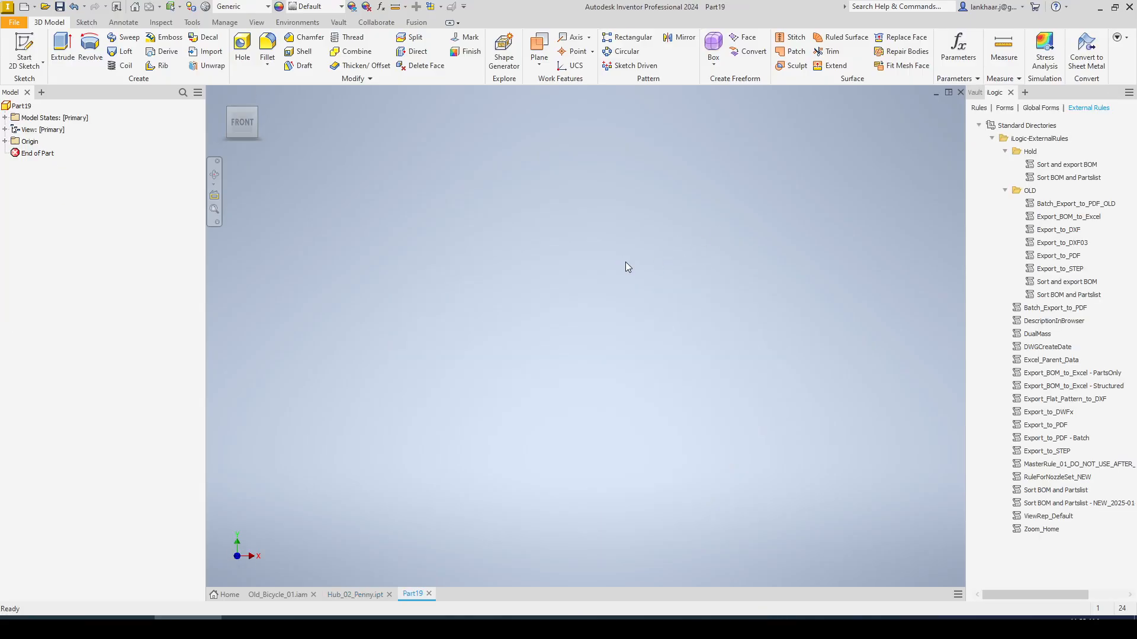
click(974, 92)
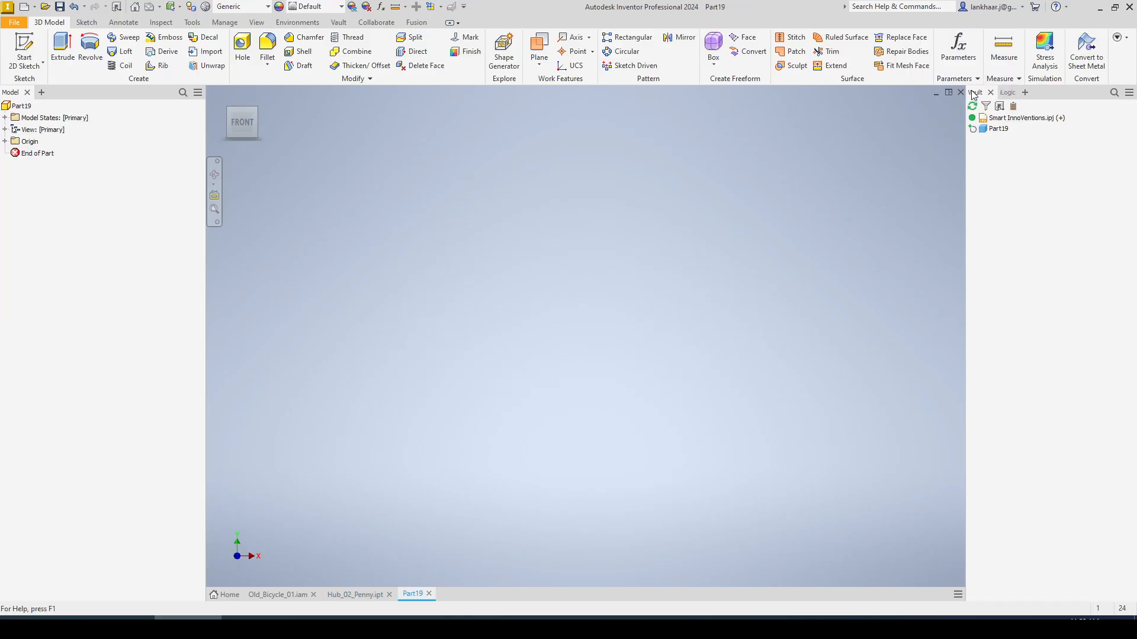
right_click(997, 129)
click(773, 189)
Save the new part as Shaft_02_Penny.ipt in the Series_04 - Old Bicycle 01 folder.
key(ctrl+s)
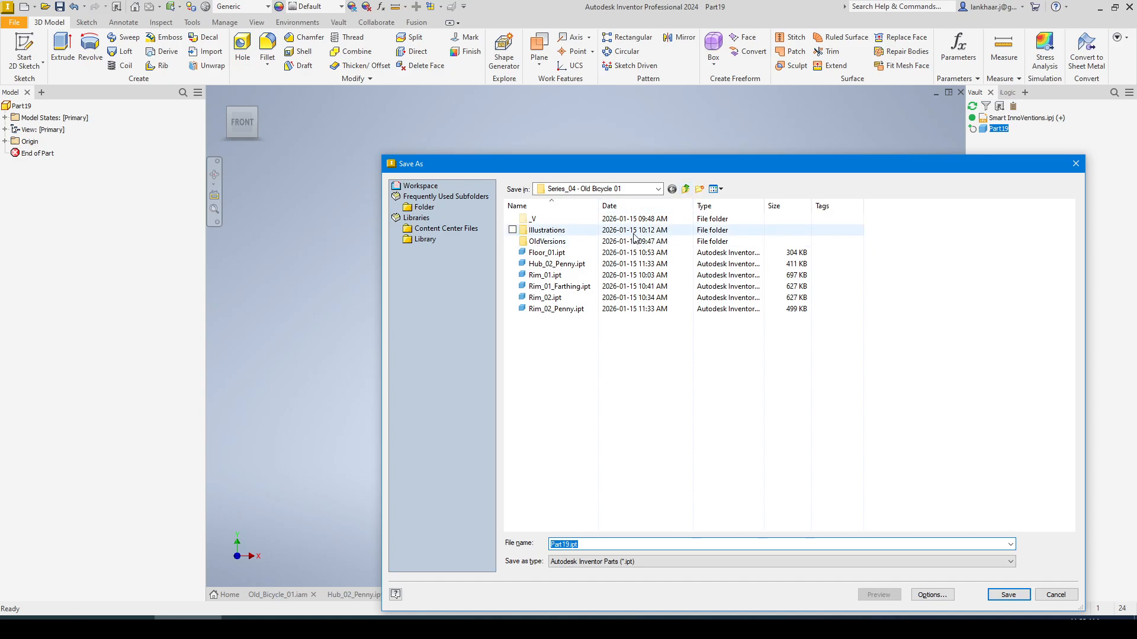
drag(639, 165, 540, 117)
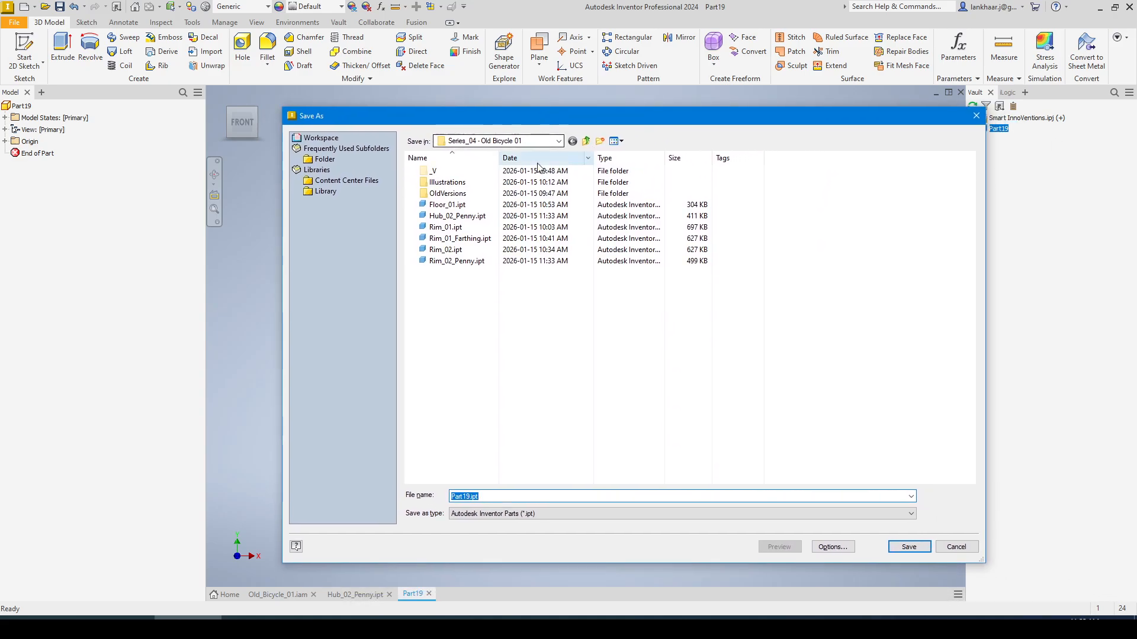
click(453, 216)
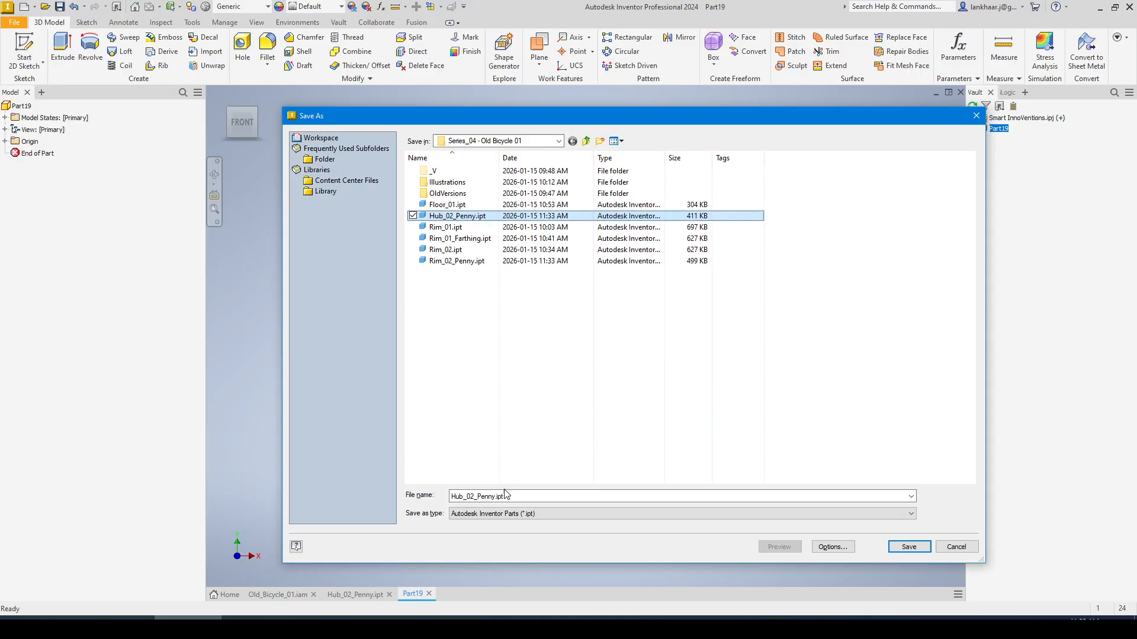
click(468, 497)
click(468, 496)
drag(465, 496, 449, 495)
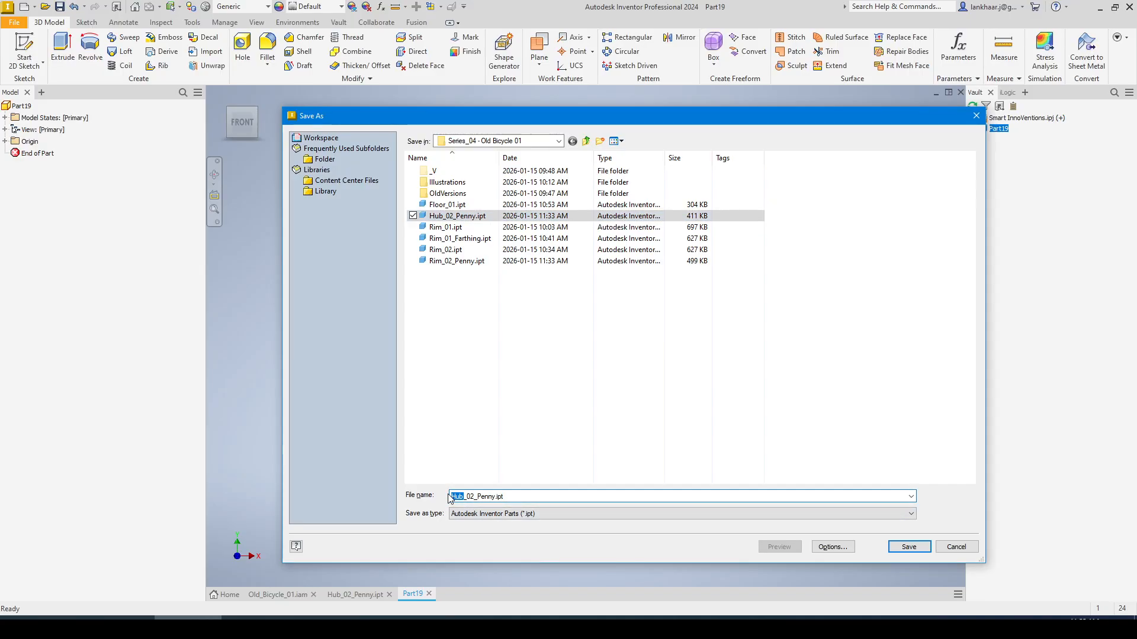
text(Shaft)
click(907, 548)
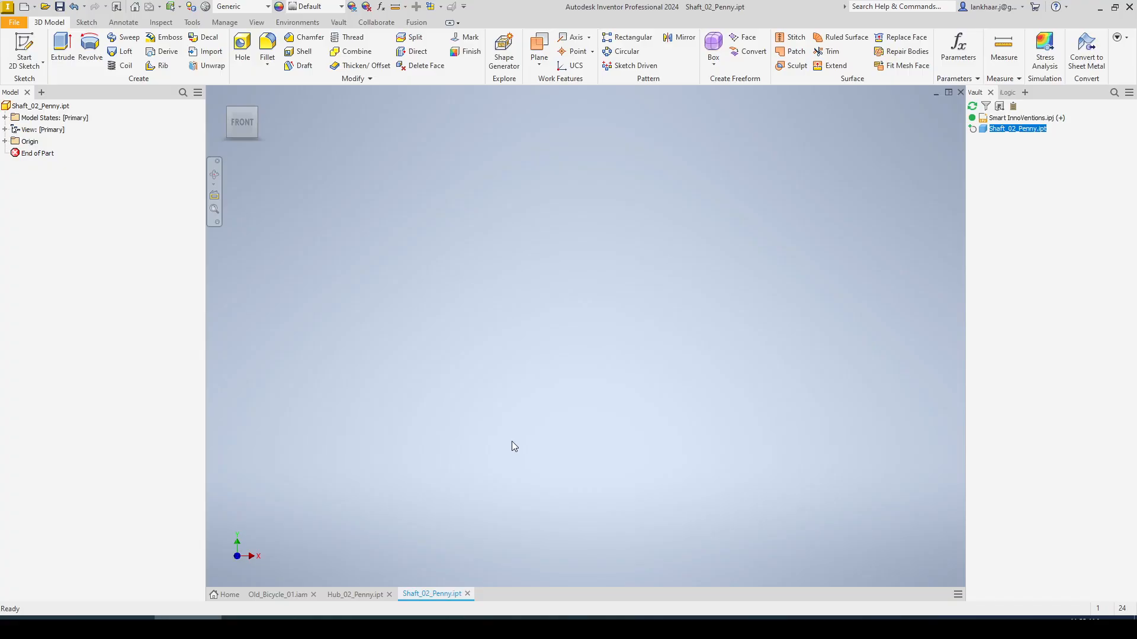
click(366, 594)
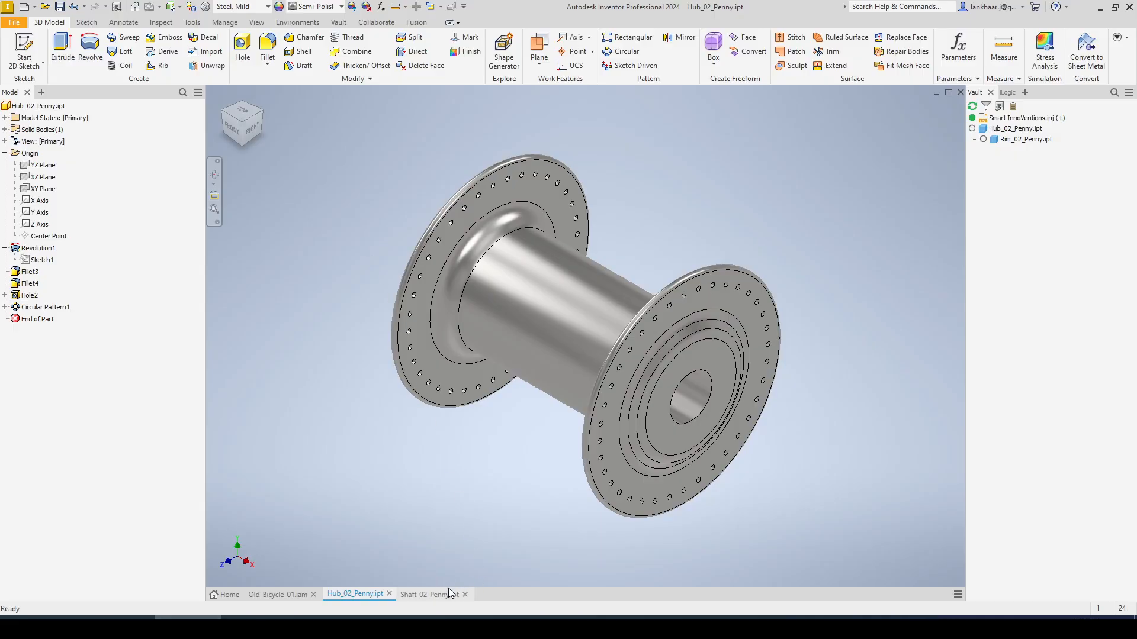
click(431, 596)
click(360, 596)
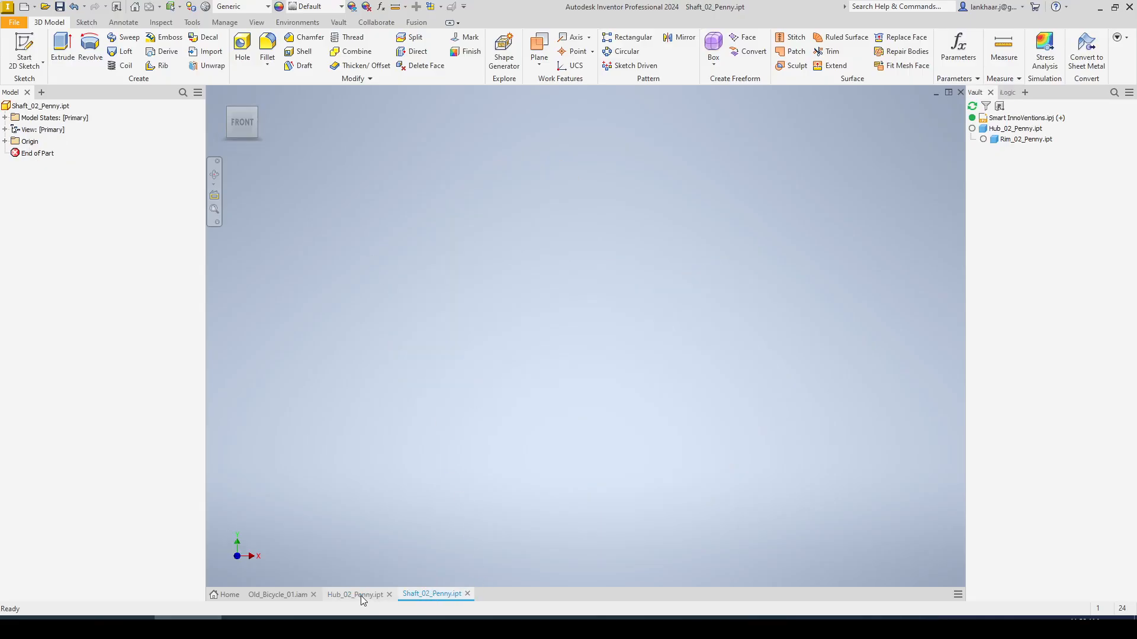
click(429, 596)
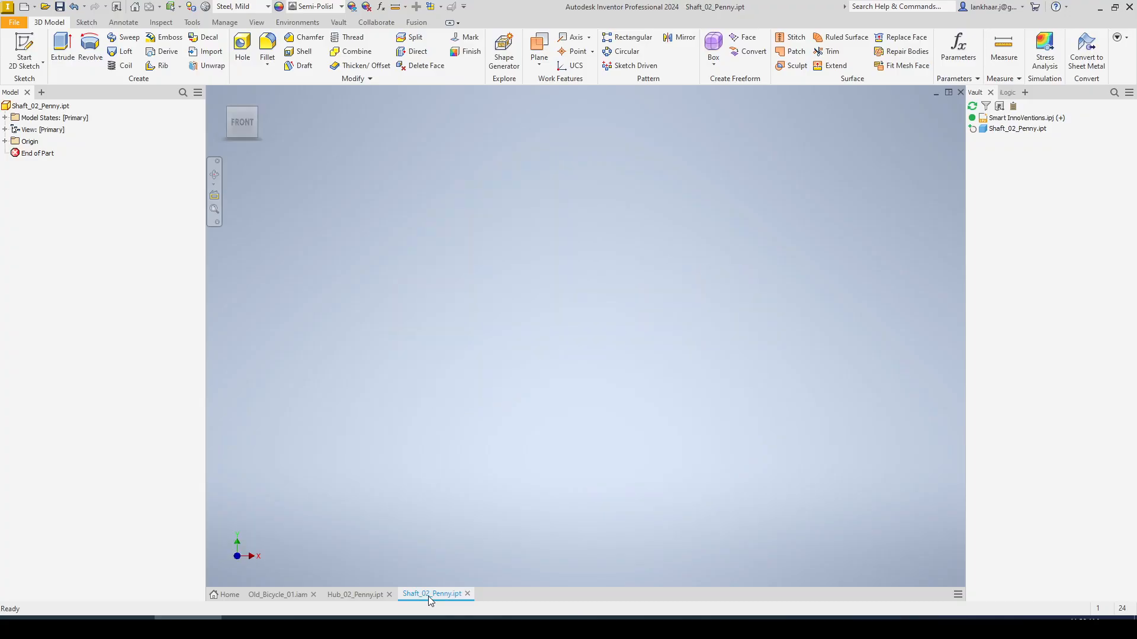
Start a sketch on the XY plane and draw a horizontal rectangle about 23 mm long around the origin.
click(6, 142)
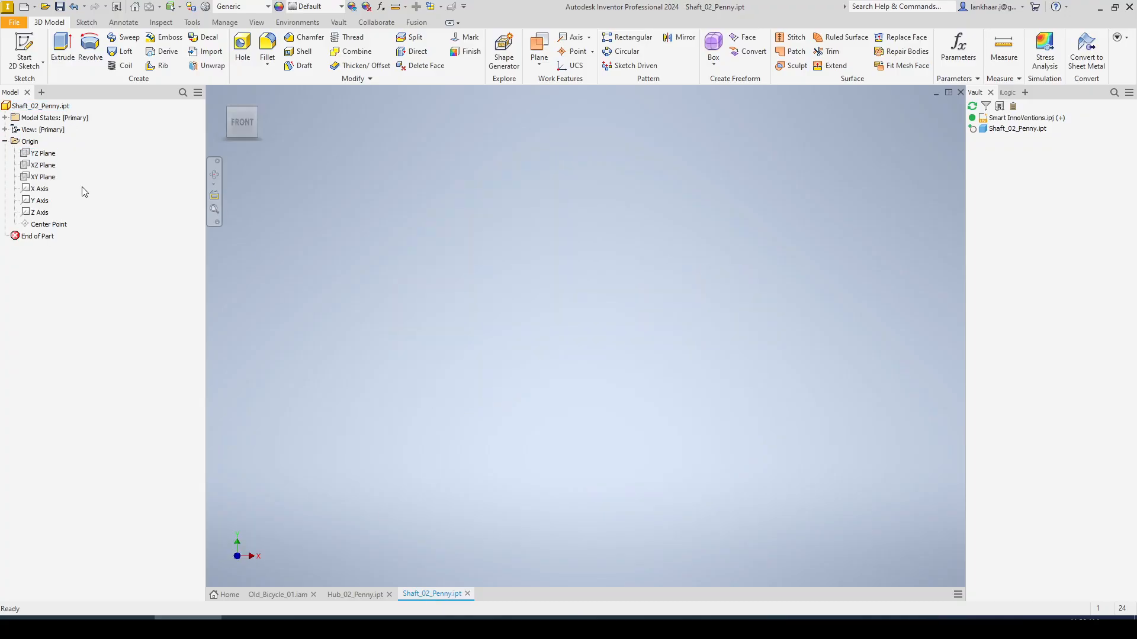
right_click(44, 177)
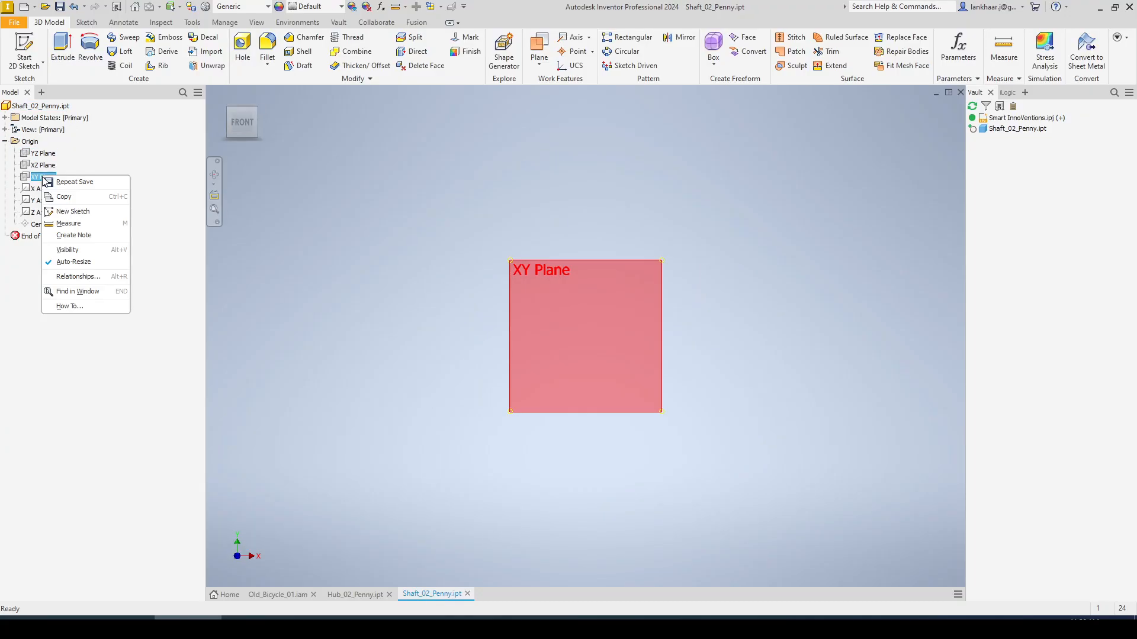
click(65, 211)
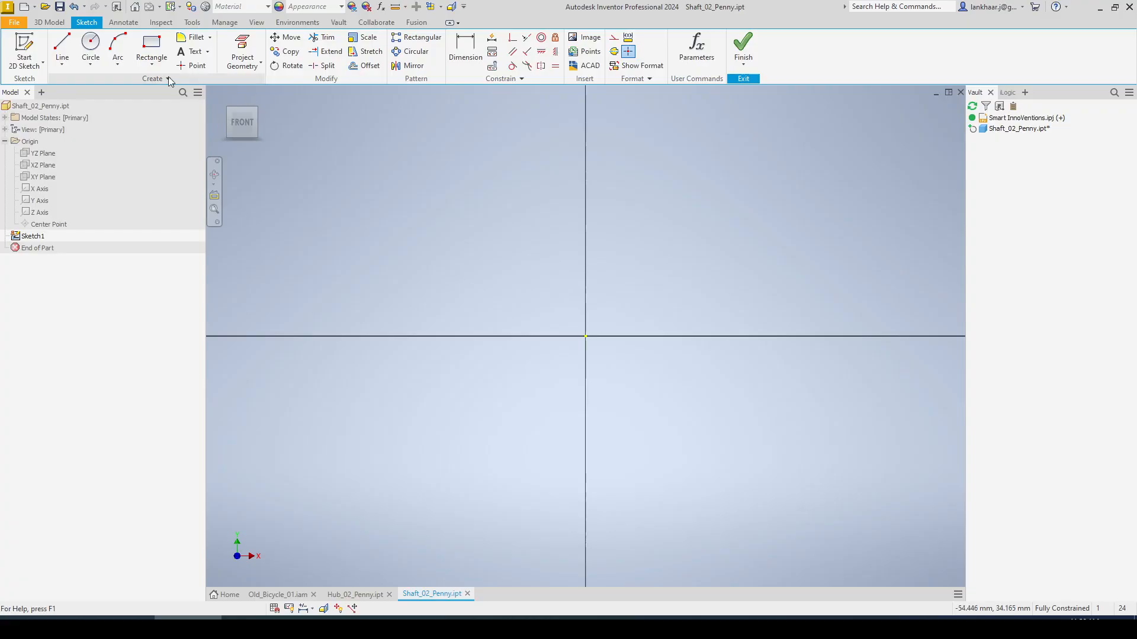
click(152, 46)
click(508, 317)
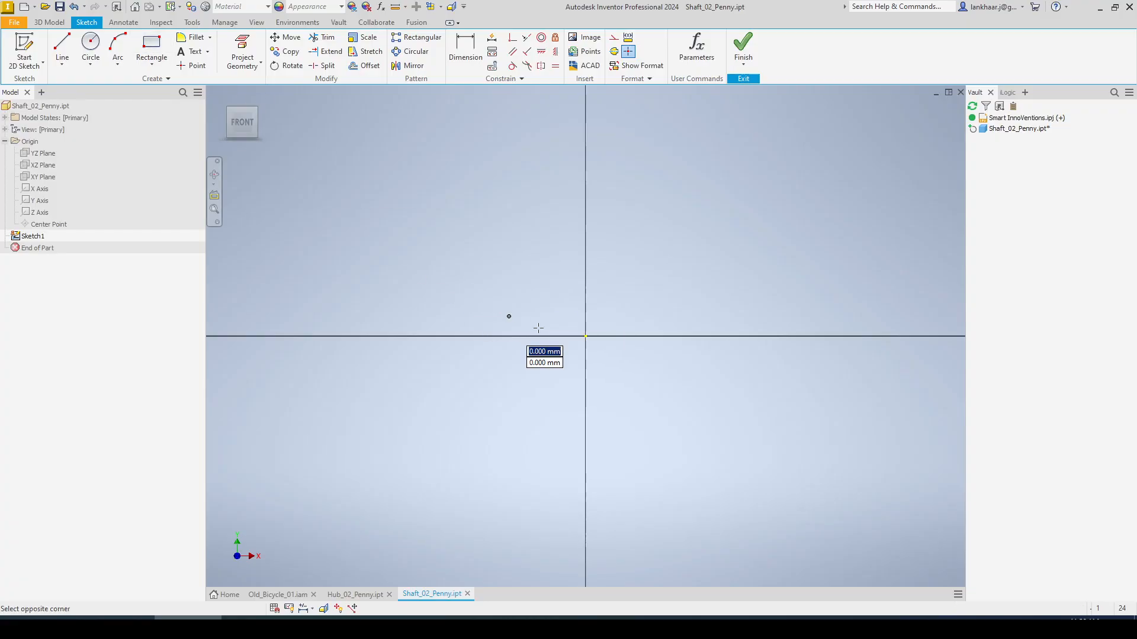
click(686, 361)
key(Escape)
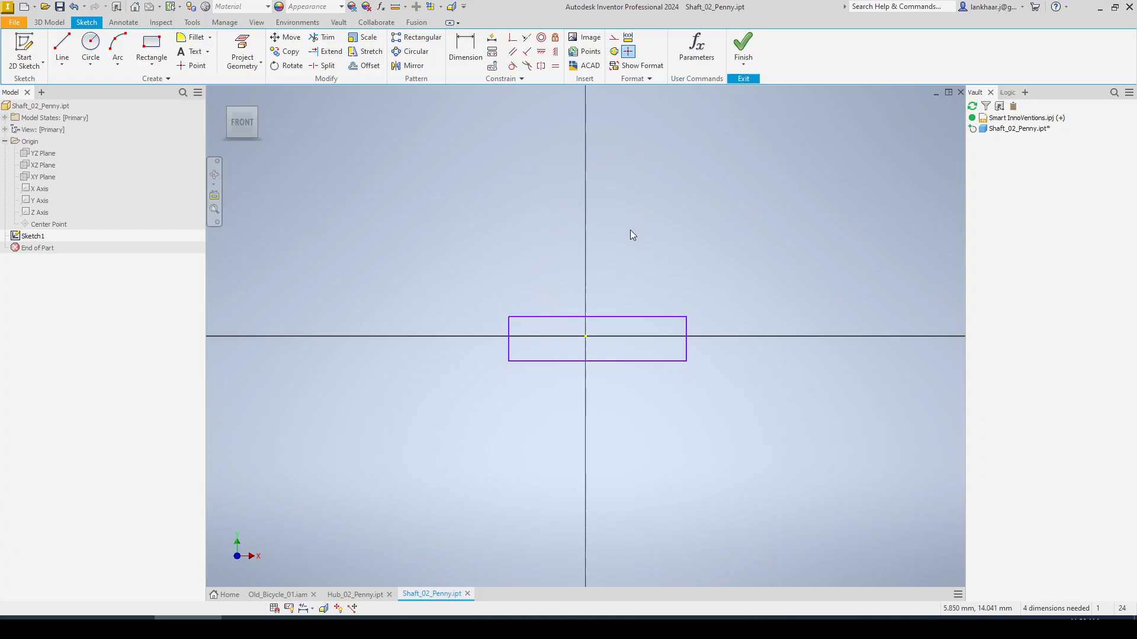
Measure the rectangle's upper edge and stretch both short sides outward to a length of about 45 mm.
key(m)
click(628, 323)
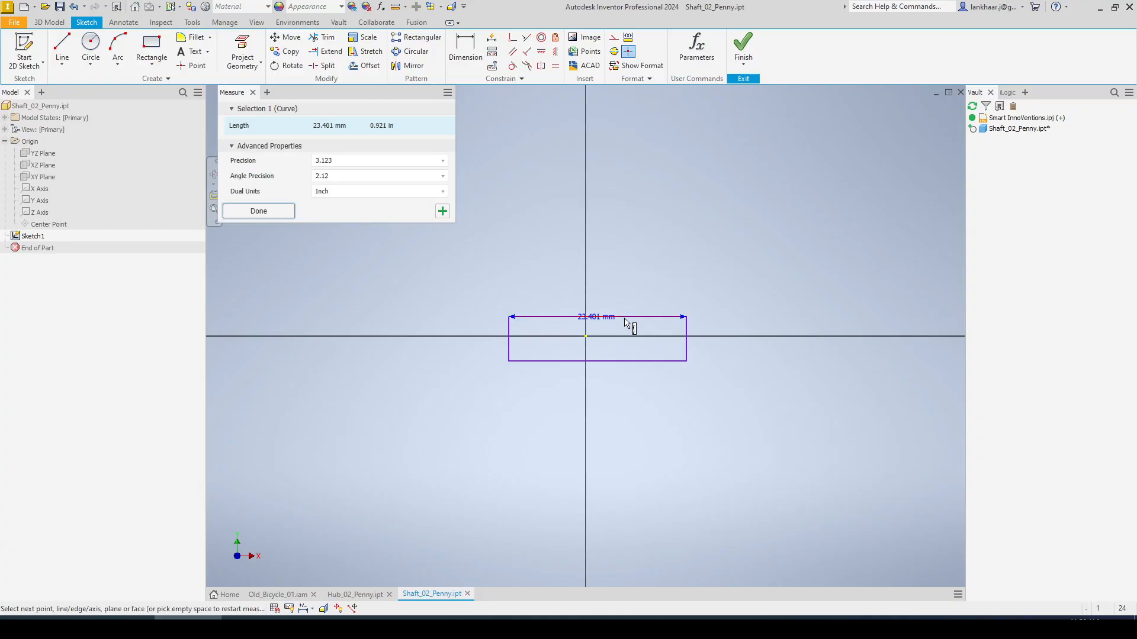
key(Escape)
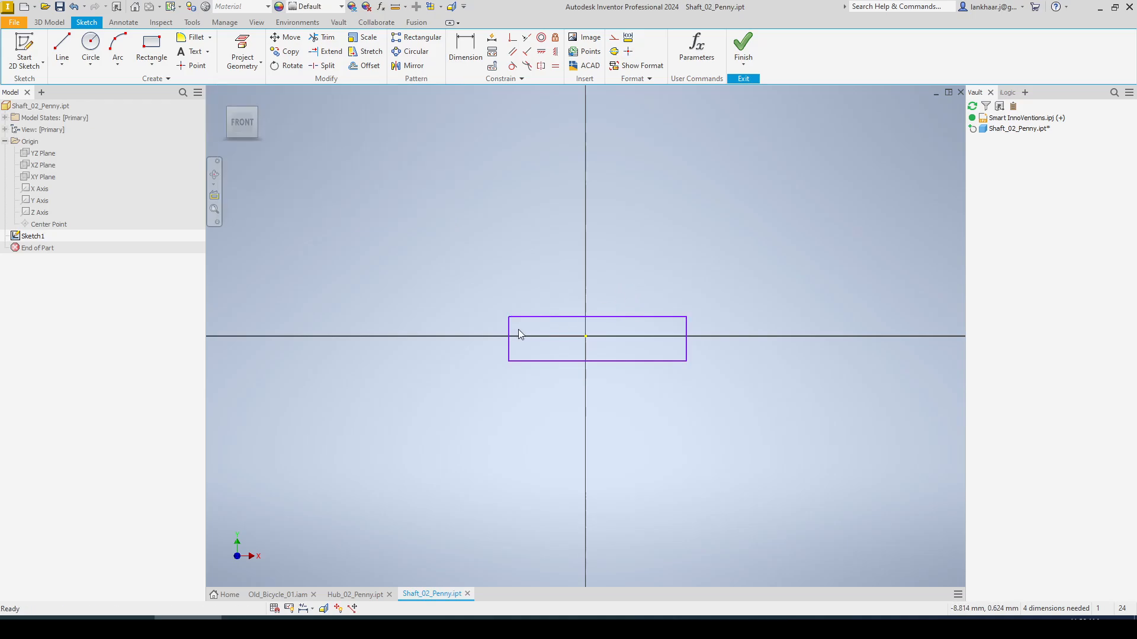
drag(509, 338, 439, 338)
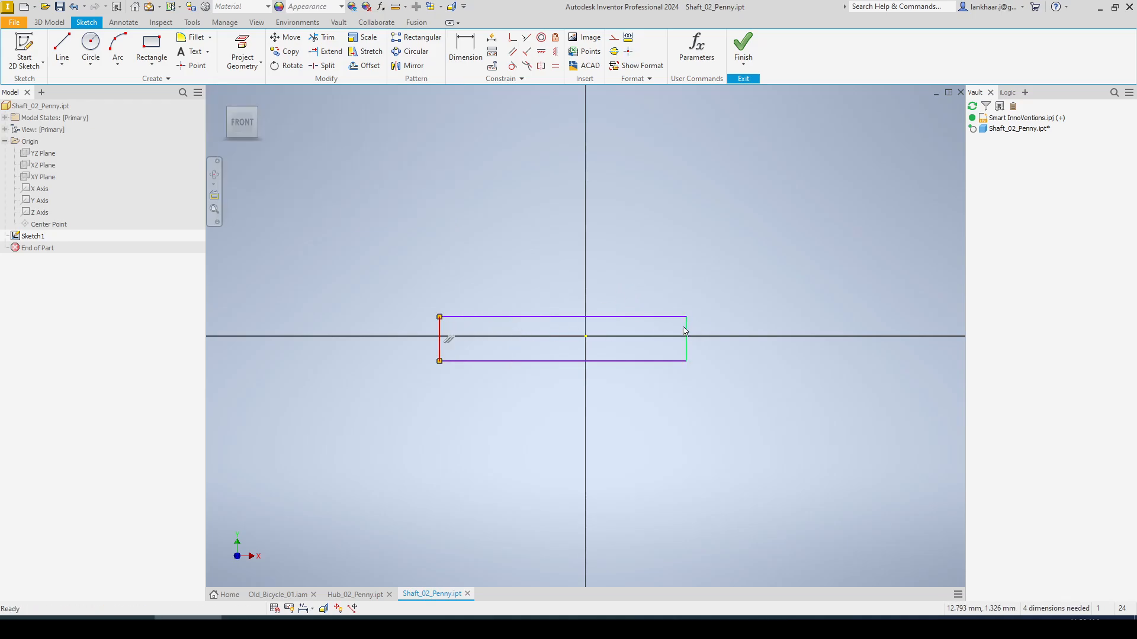
drag(686, 332, 779, 332)
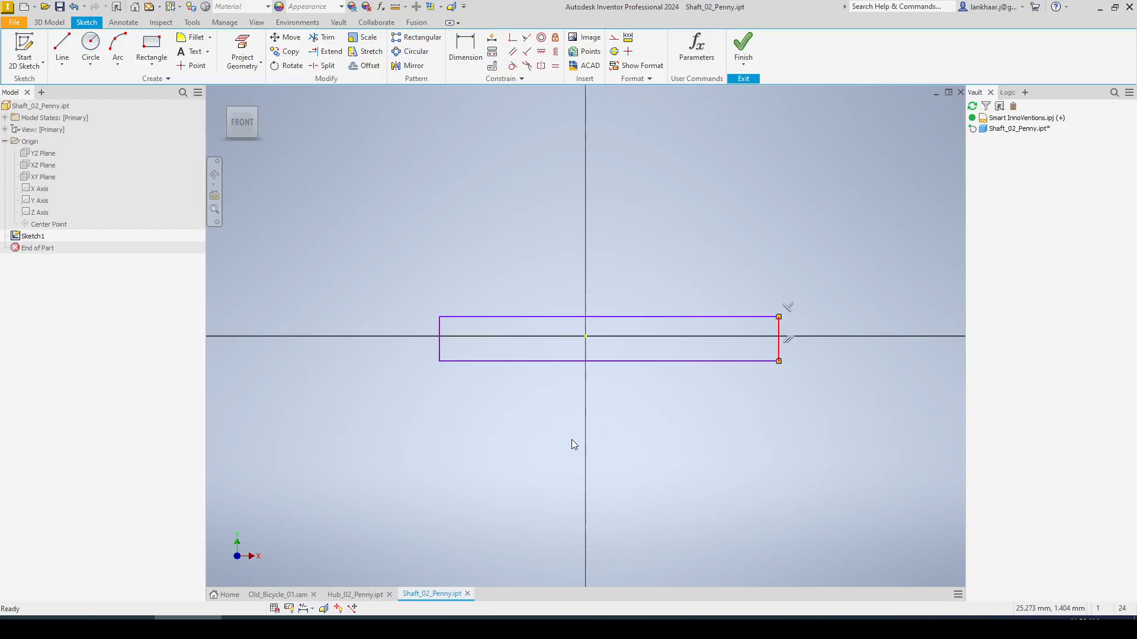
Measure the distance between the hub's two outer end faces in Hub_02_Penny.ipt and return to the shaft sketch.
click(370, 594)
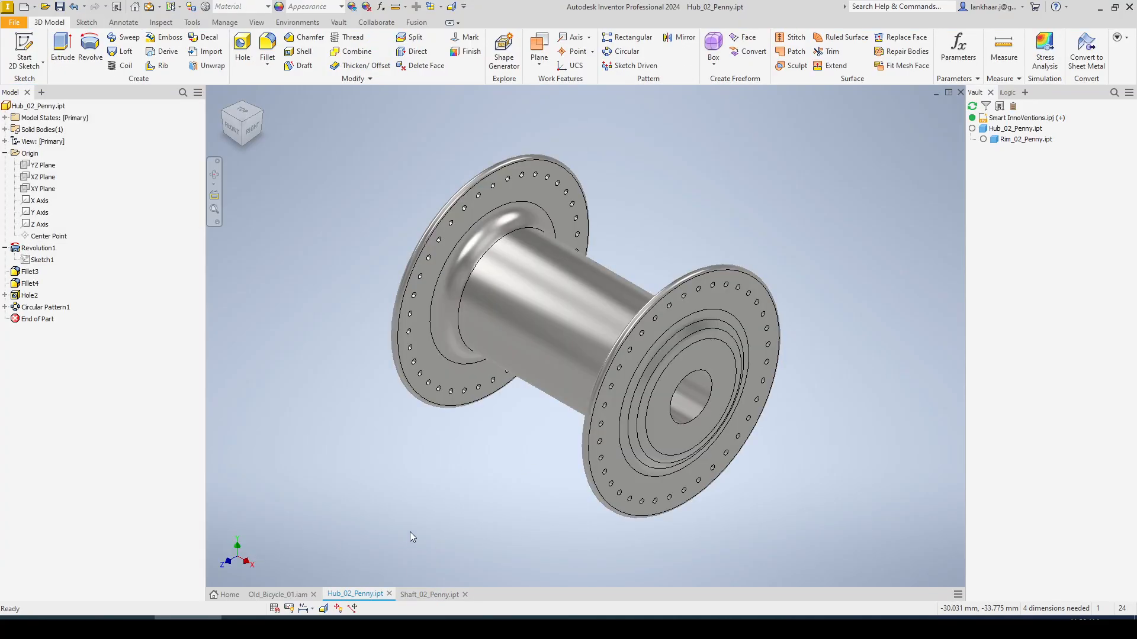
key(m)
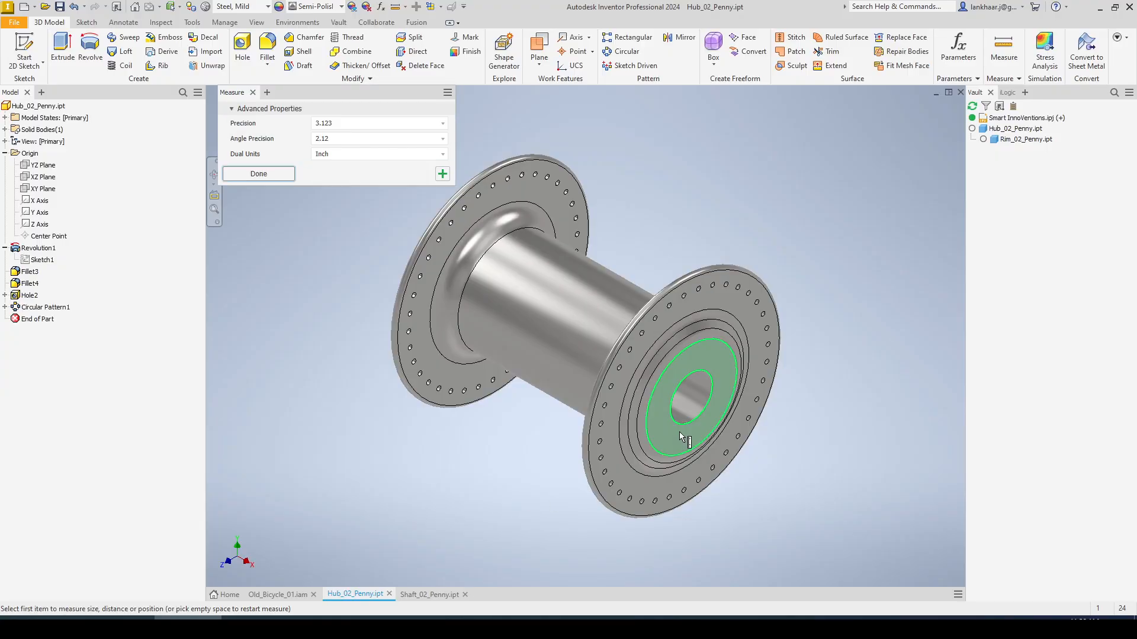
click(688, 438)
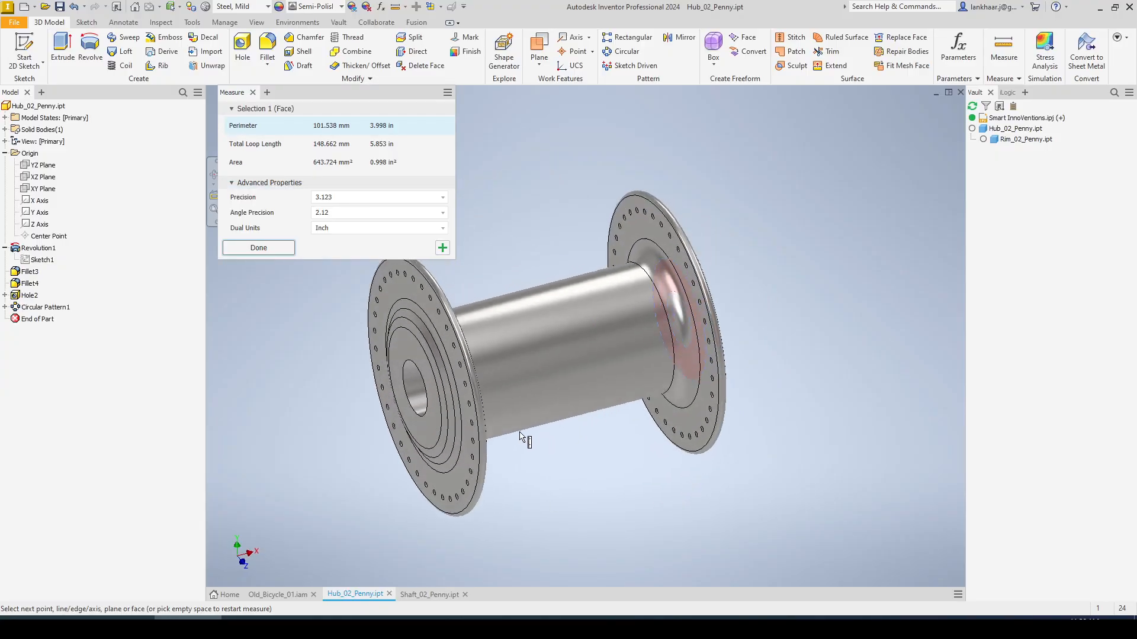
click(439, 435)
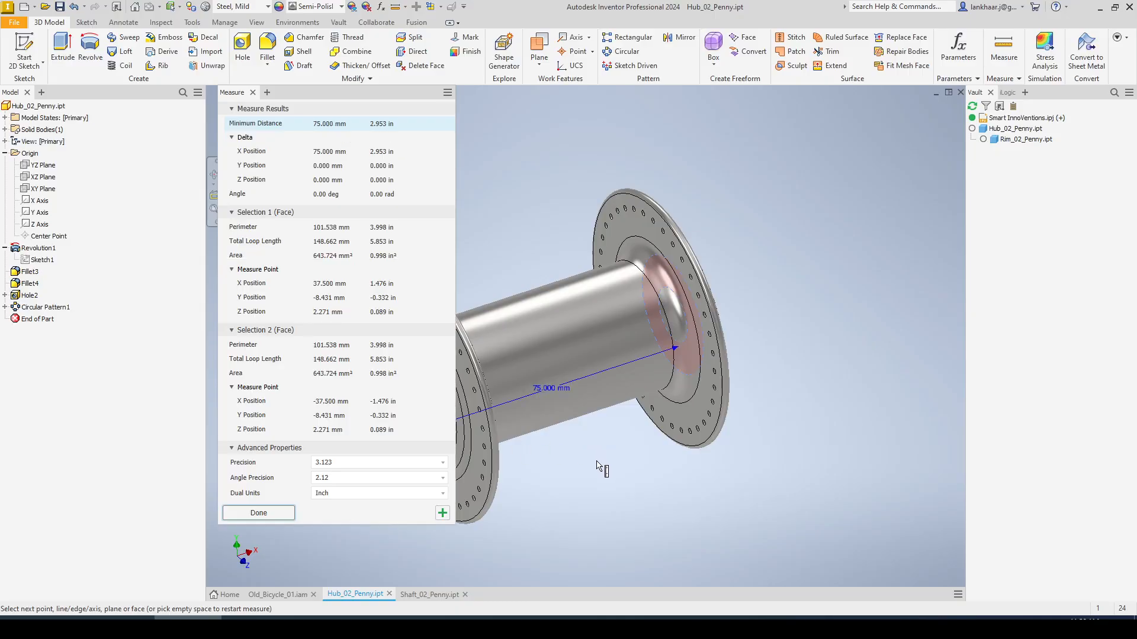
key(Escape)
click(432, 595)
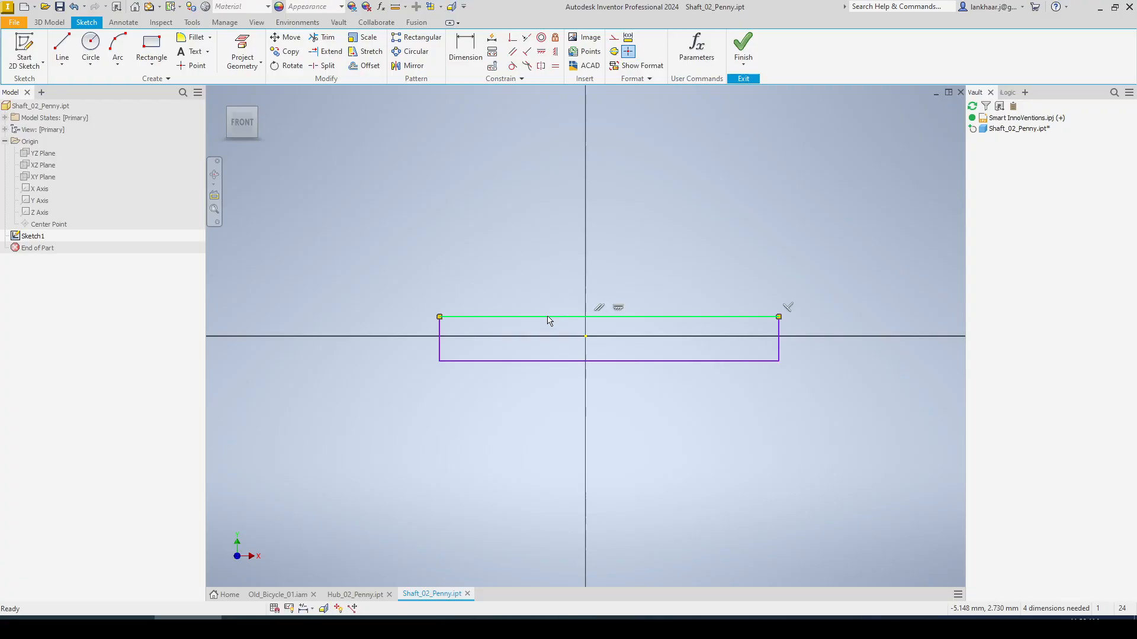
Check the rectangle's upper edge length and pull both short sides much farther out from the origin.
key(m)
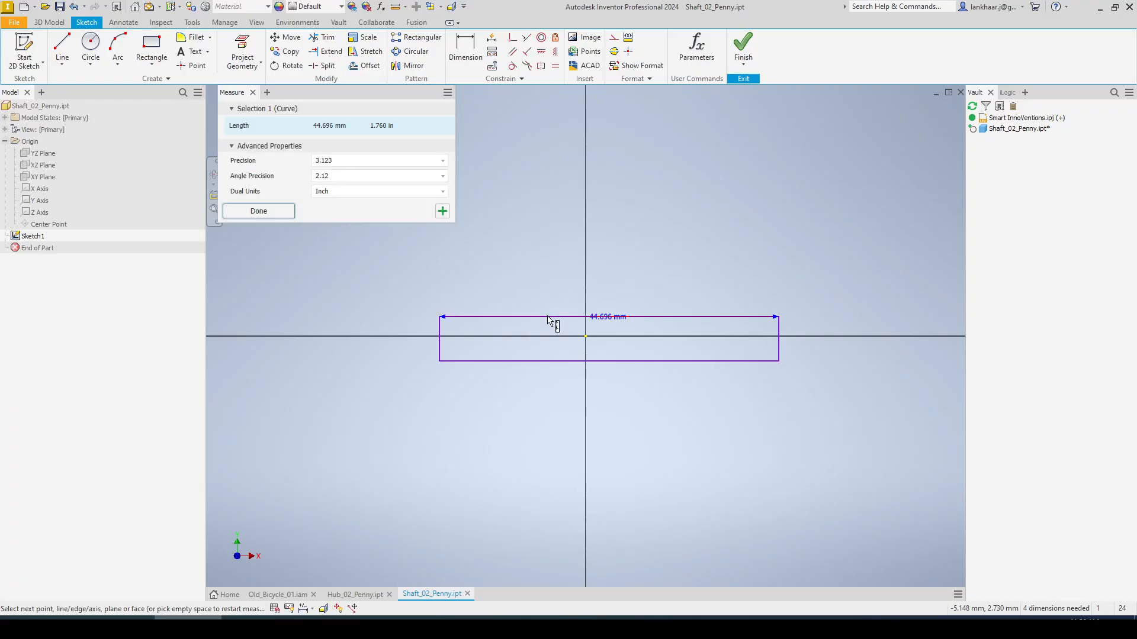
key(Escape)
click(457, 364)
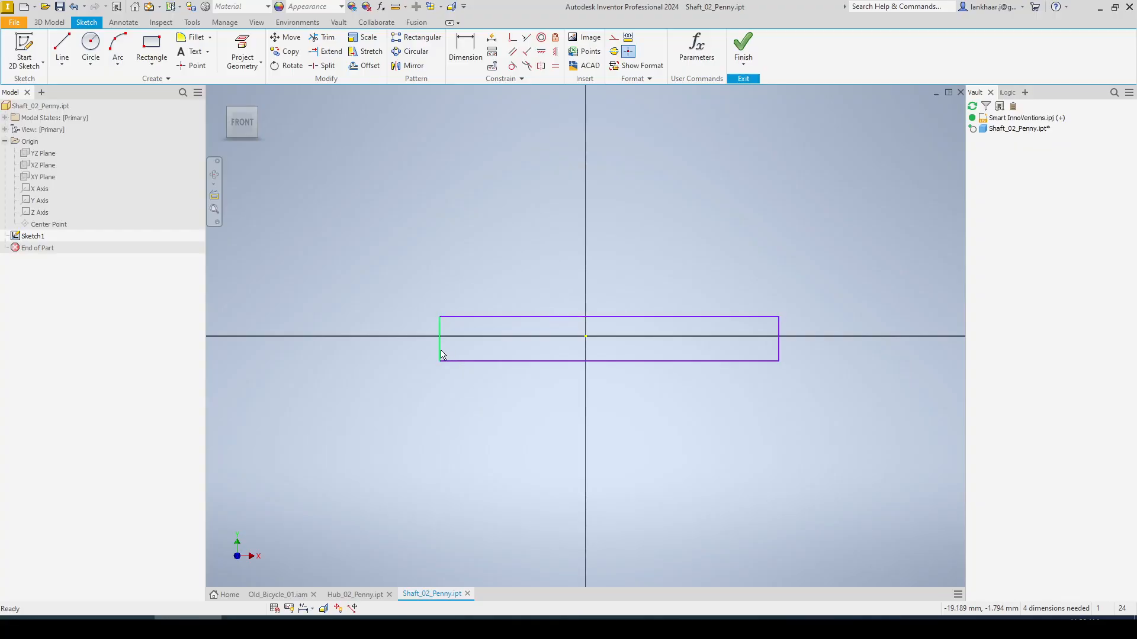
drag(439, 355, 237, 349)
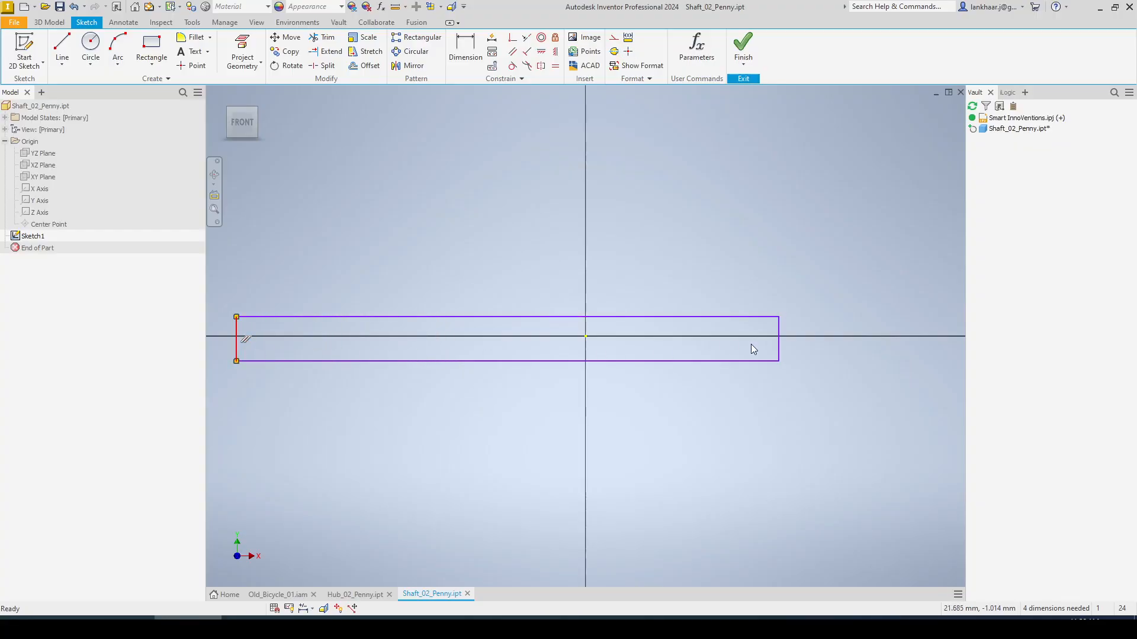
drag(777, 352, 893, 354)
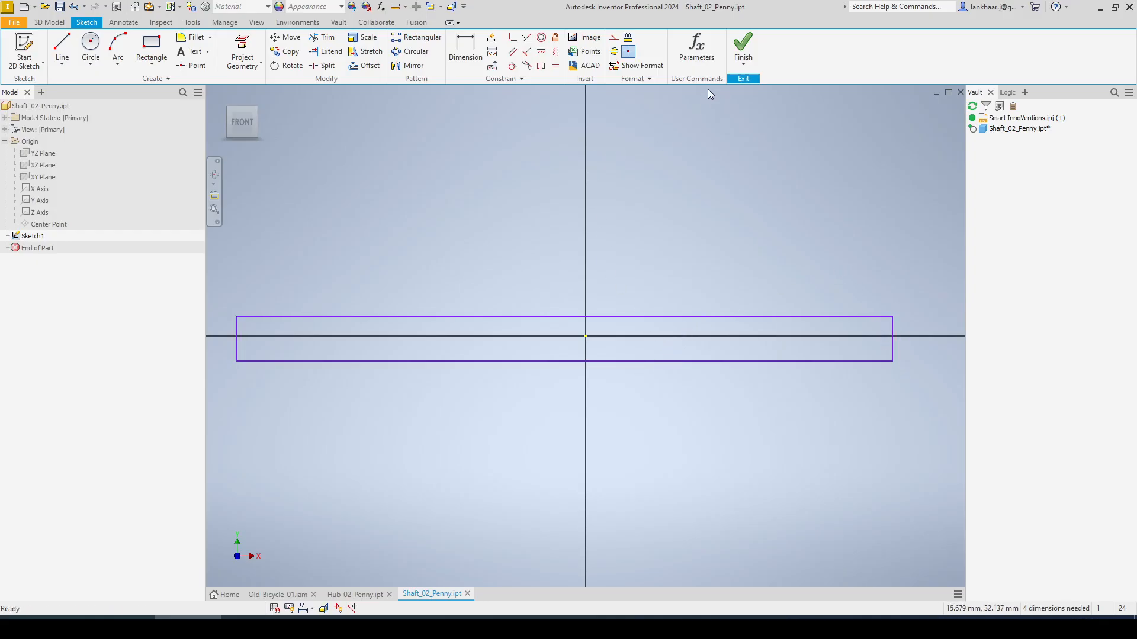
Add a numeric user parameter named Shaft_02_Length_01 with a value of 120 mm.
click(699, 43)
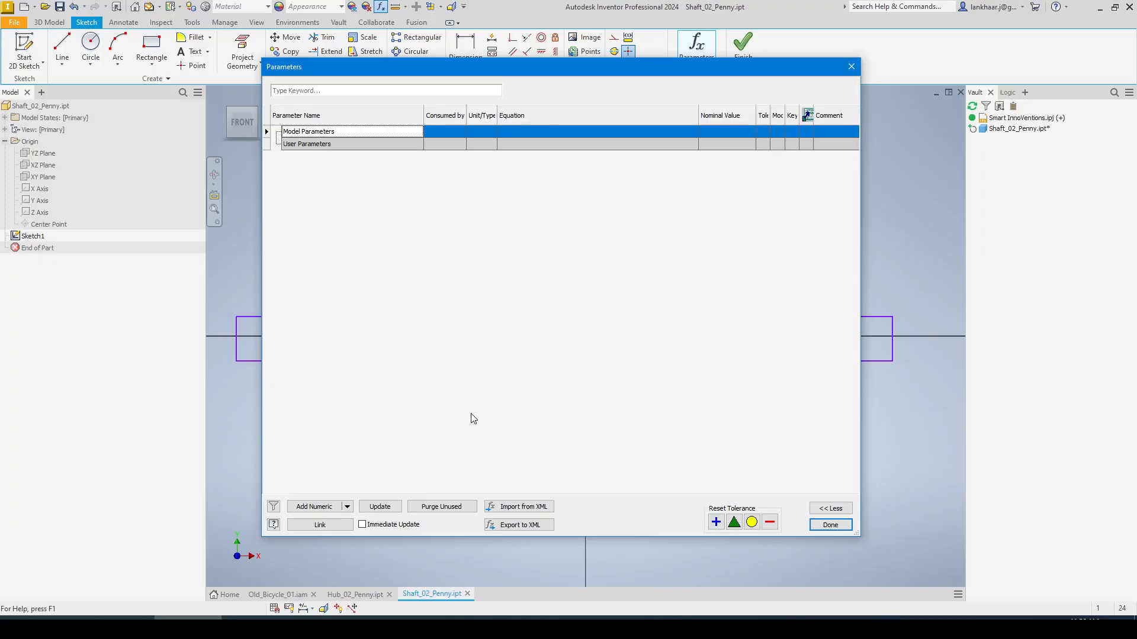
click(314, 507)
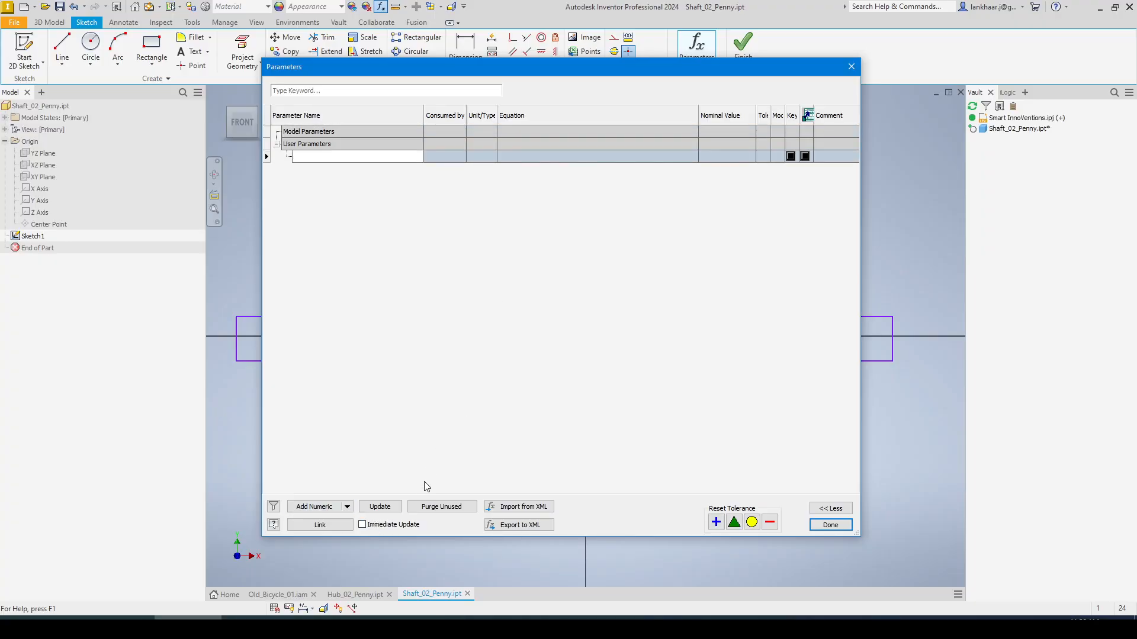
text(Shaft_02_Length_01)
text(02_)
click(508, 157)
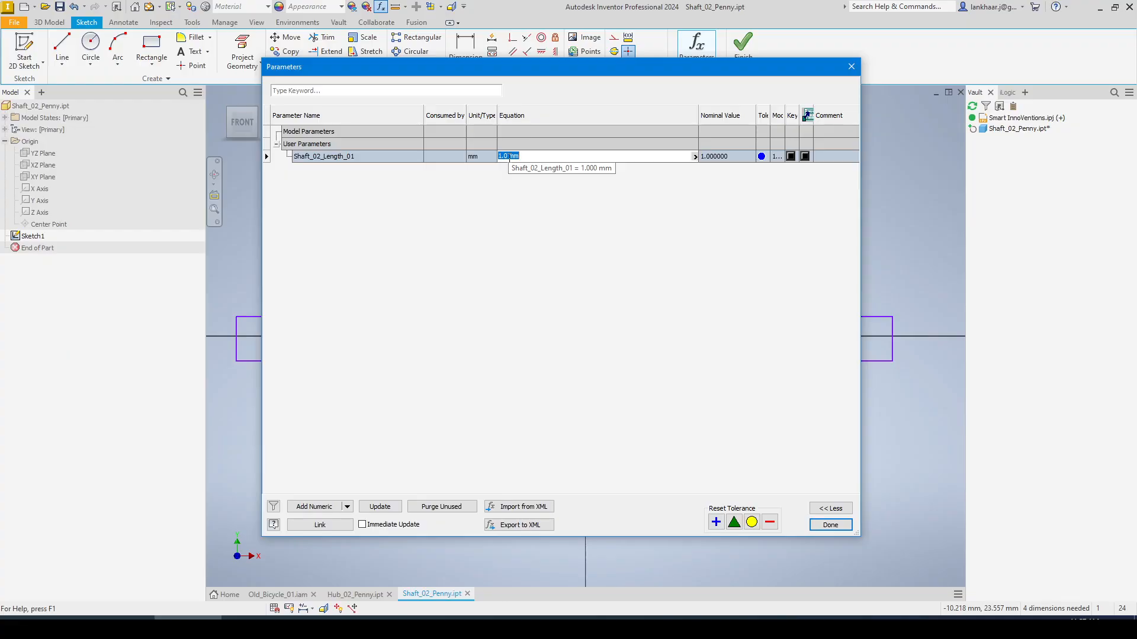
text(120)
key(Return)
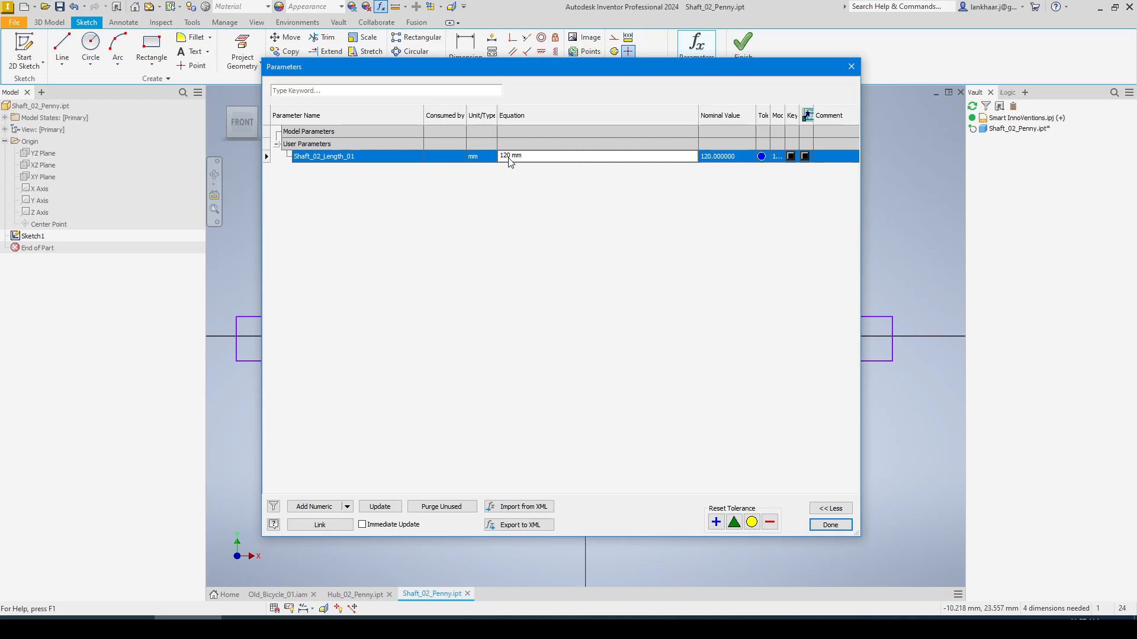
Add a numeric user parameter named Shaft_02_Dia_01 with a value of 20 mm.
click(314, 507)
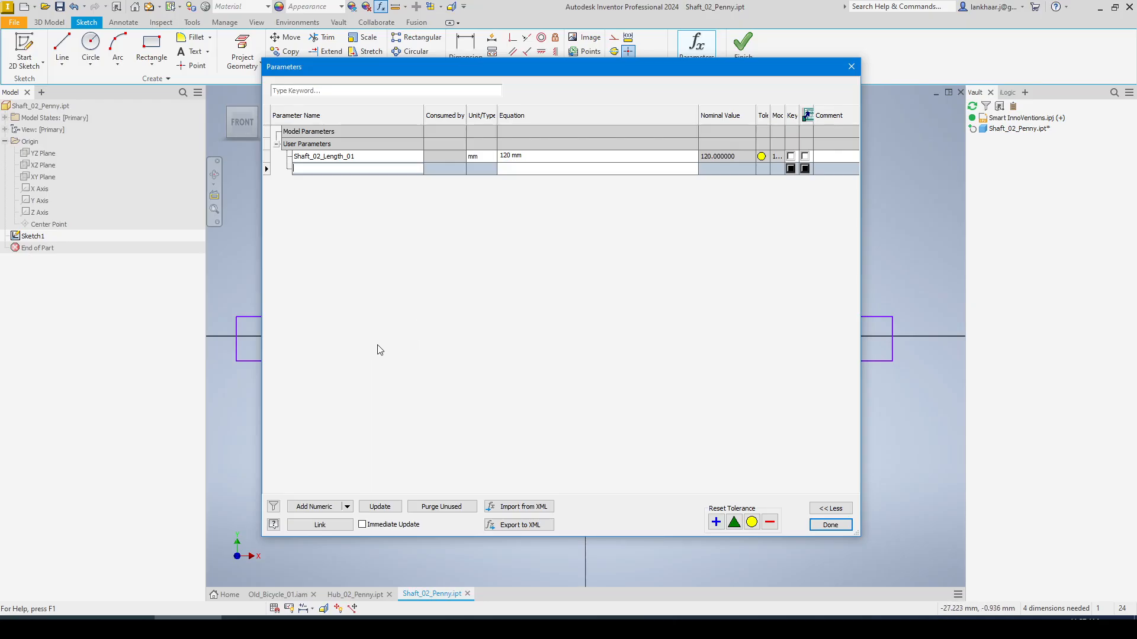
text(Shaft_02)
text(_Dia_01)
click(529, 169)
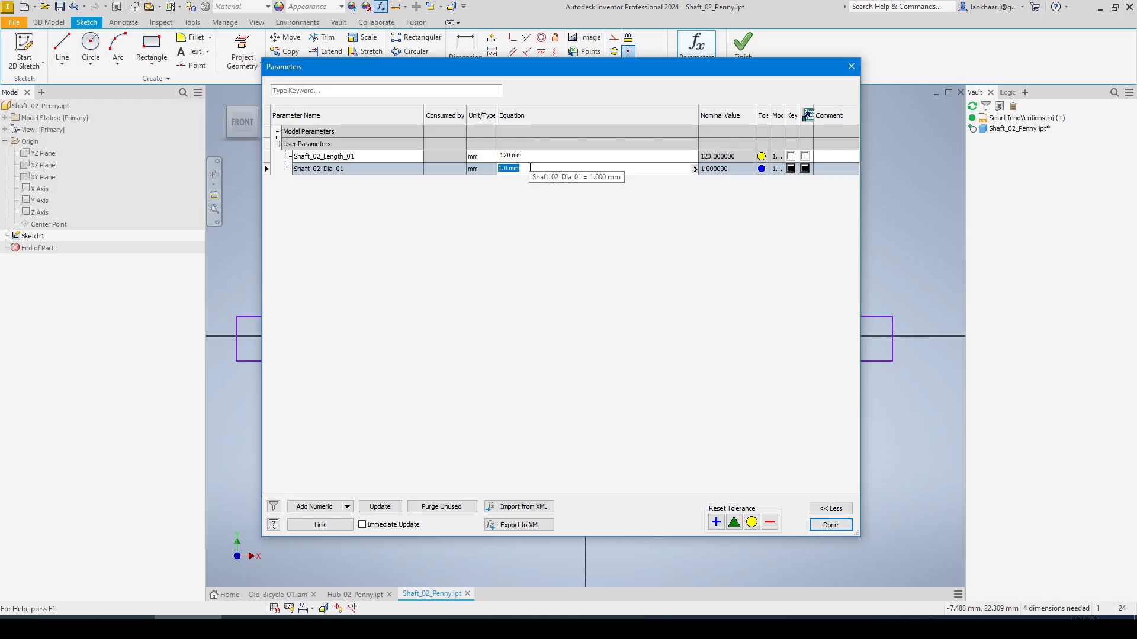
text(20)
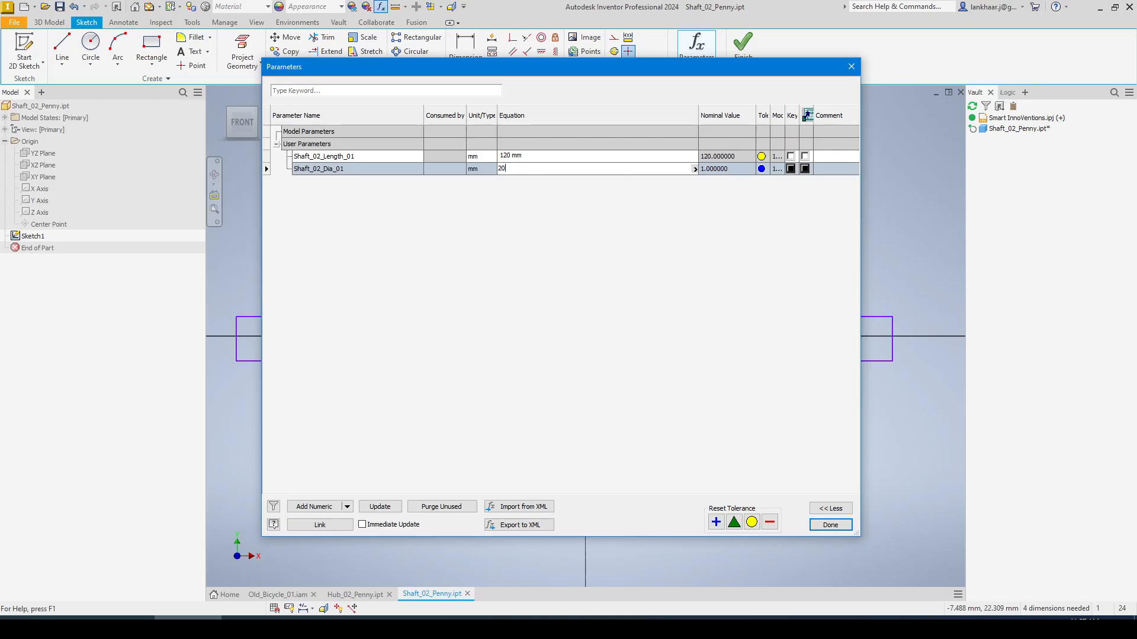
key(Return)
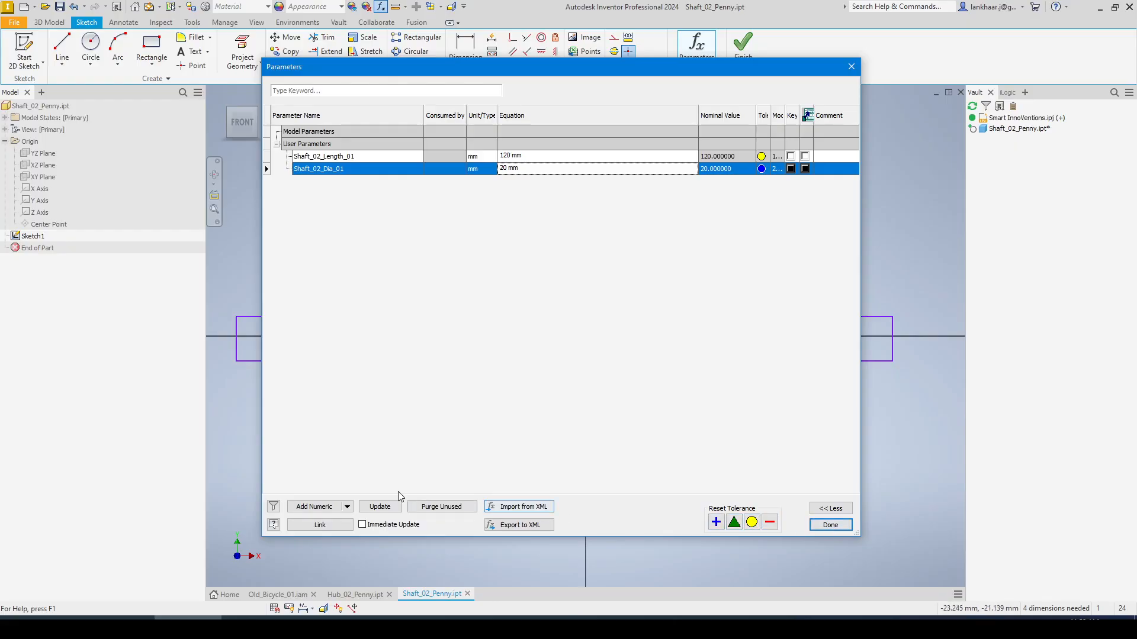
click(370, 159)
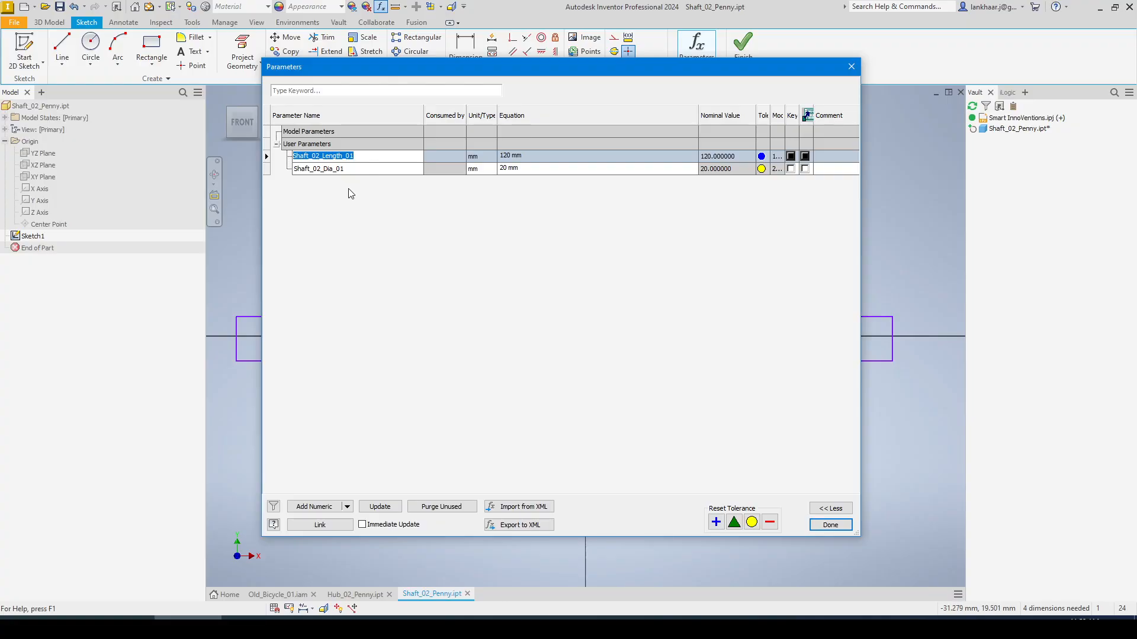
click(354, 157)
text(Exte)
key(BackSpace)
key(BackSpace)
key(BackSpace)
key(BackSpace)
text(_)
key(Return)
Add another numeric user parameter named Shaft_02_Extension_01.
click(315, 507)
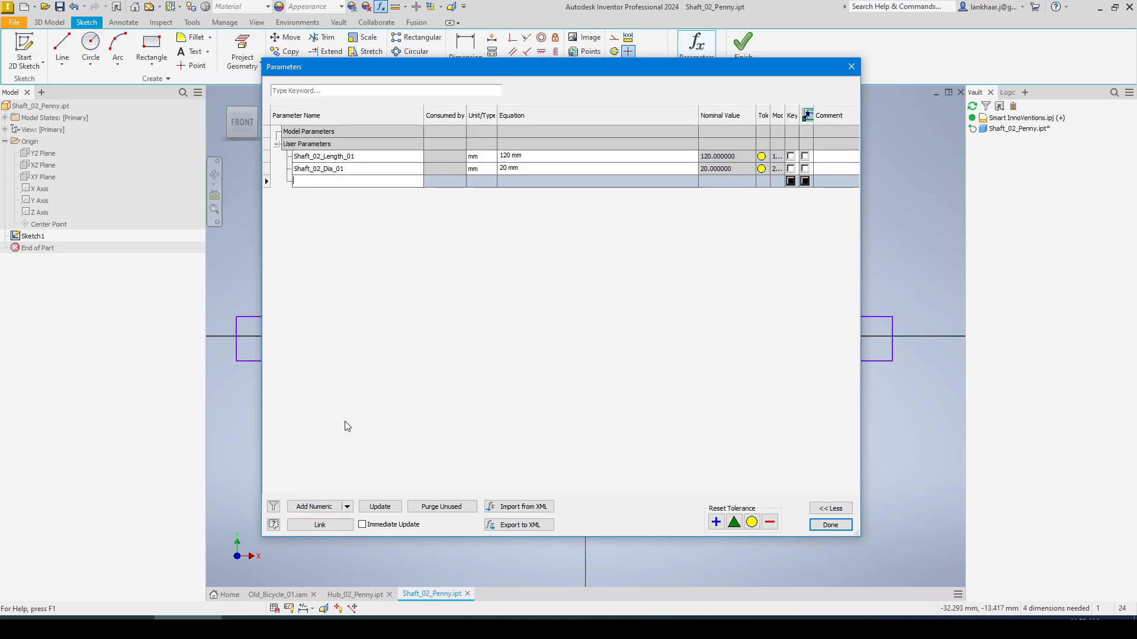
text(Sg)
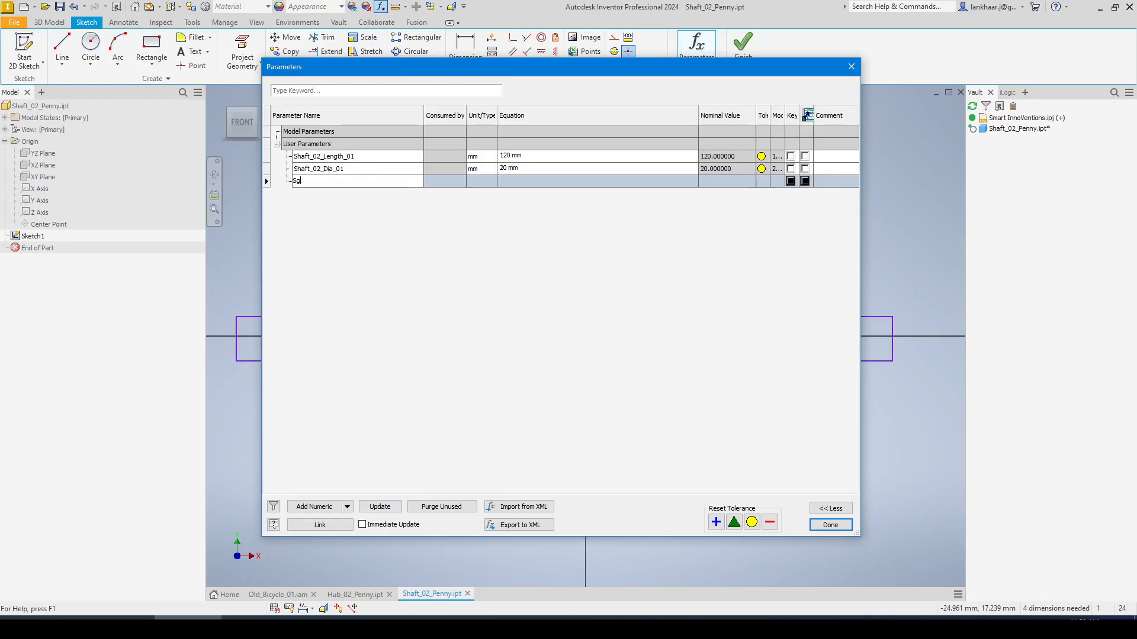
text(h)
text(2)
key(BackSpace)
key(BackSpace)
text(Extension_01)
key(Return)
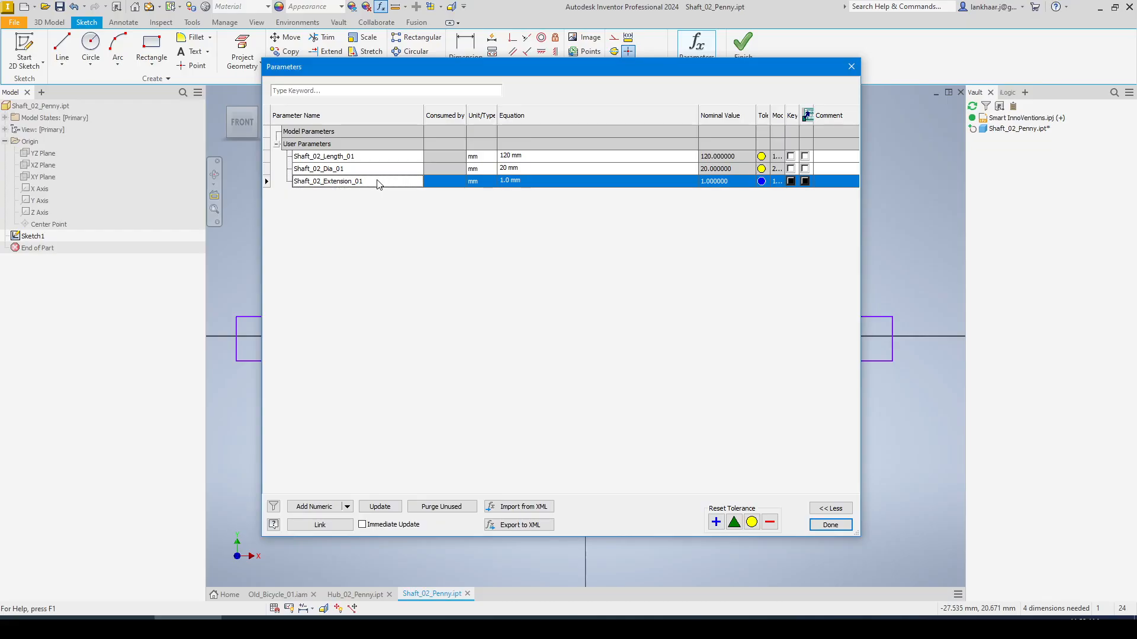
Link the Hub_Length_01 user parameter from Hub_02_Penny.ipt, allowing its export and checking out the hub file.
click(331, 524)
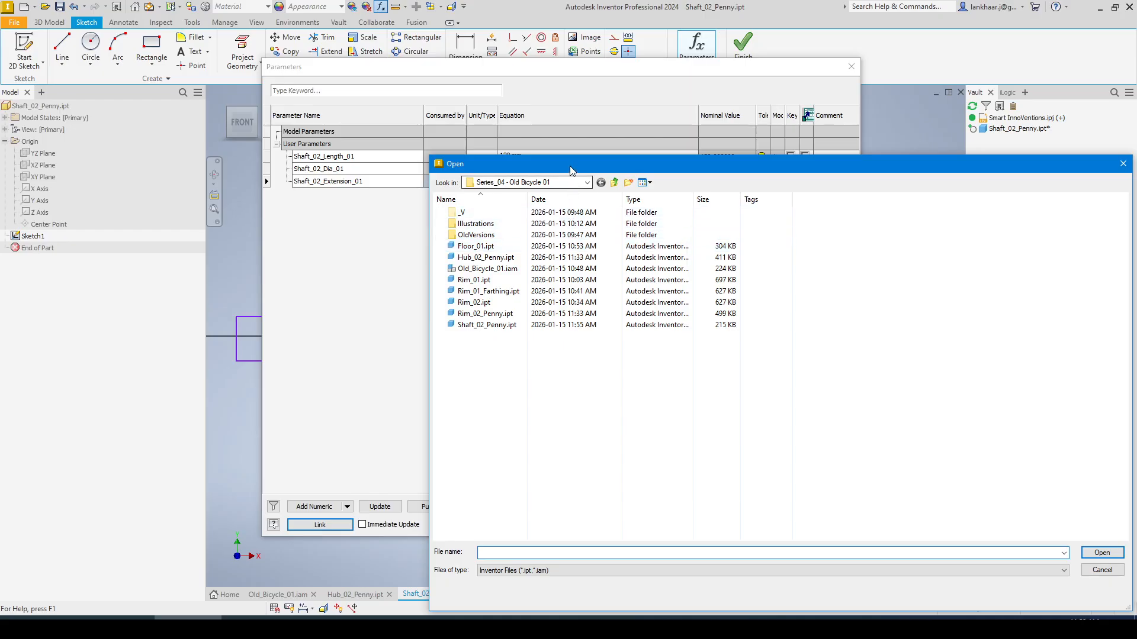
drag(569, 163, 379, 96)
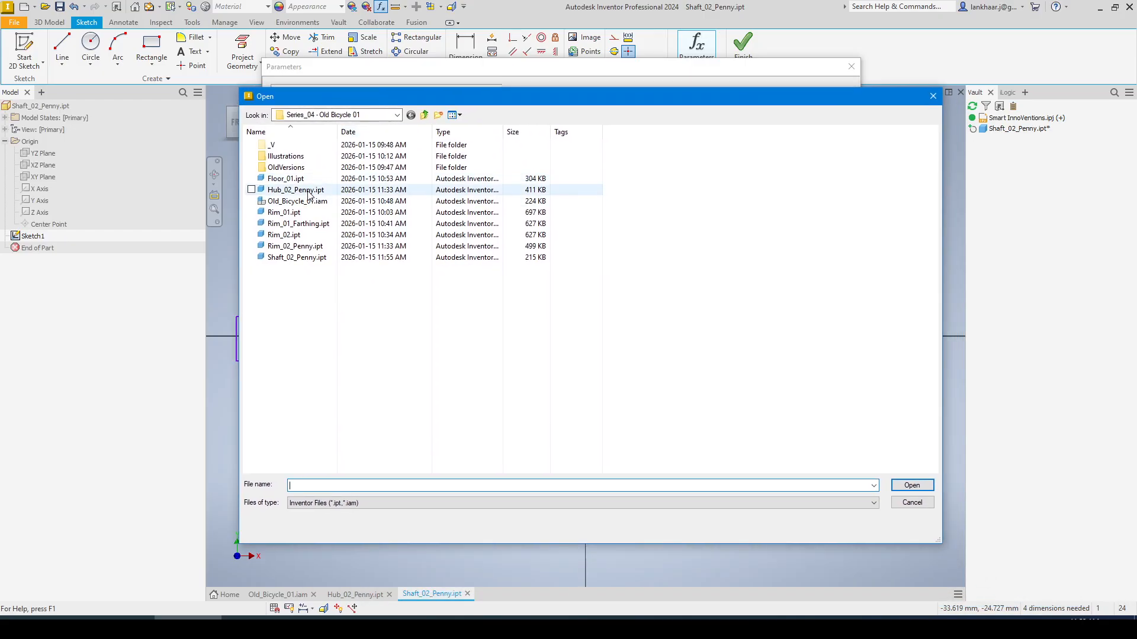
click(309, 194)
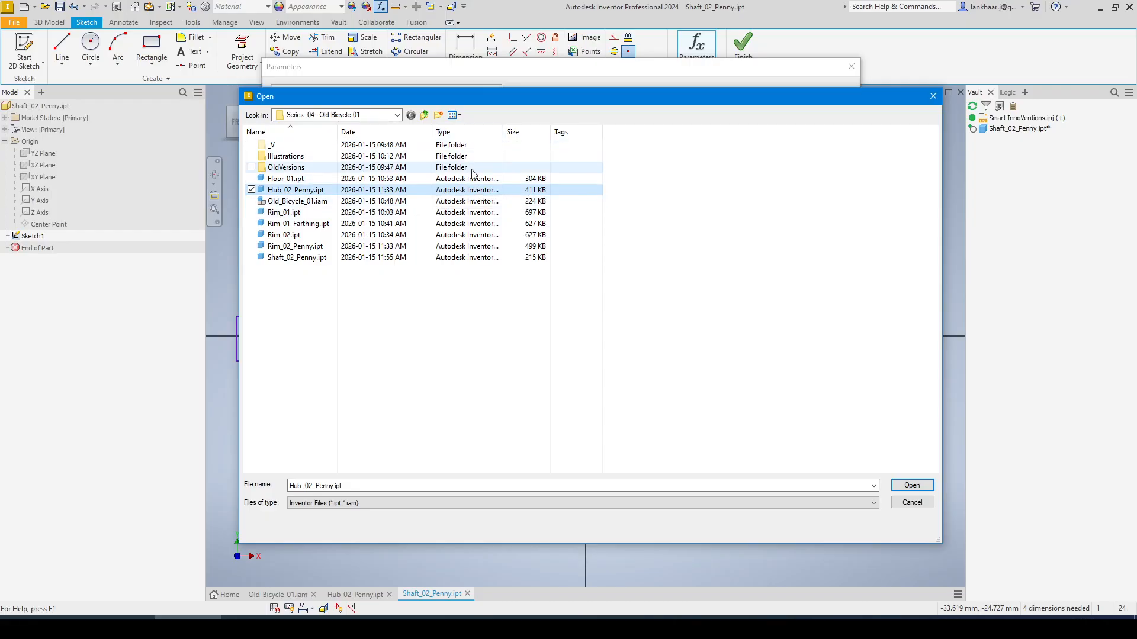
click(910, 485)
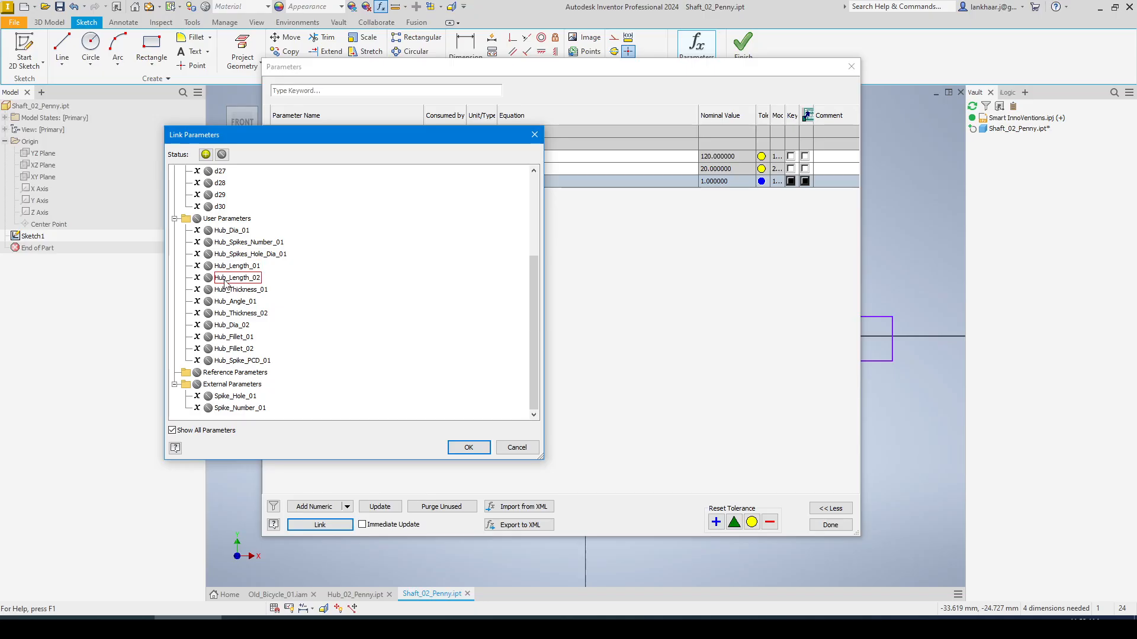
click(209, 266)
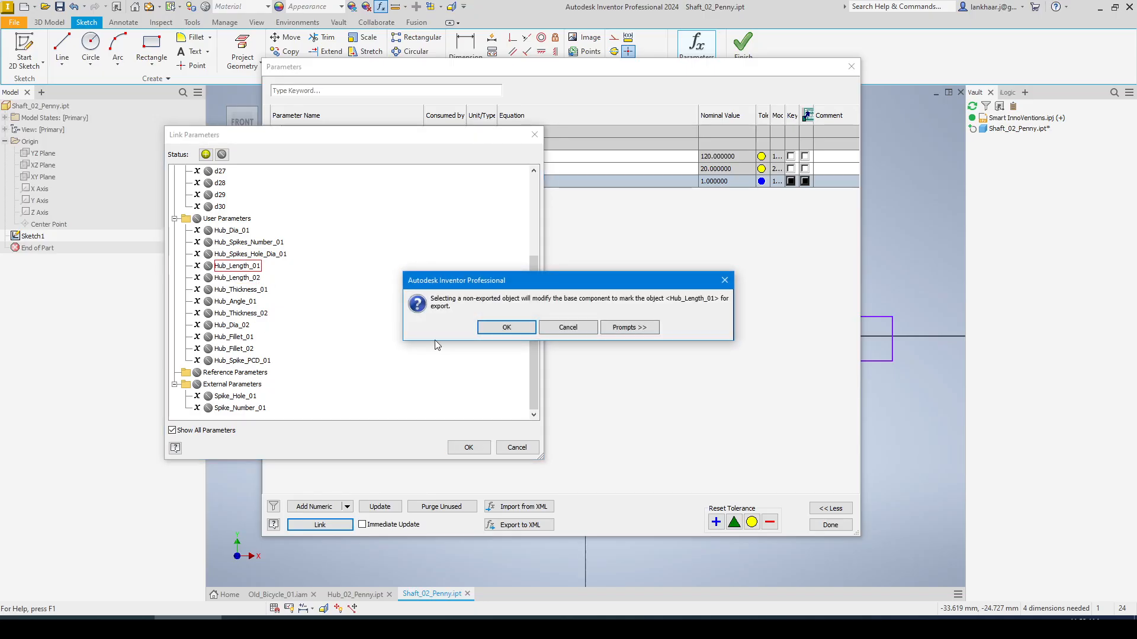
click(498, 327)
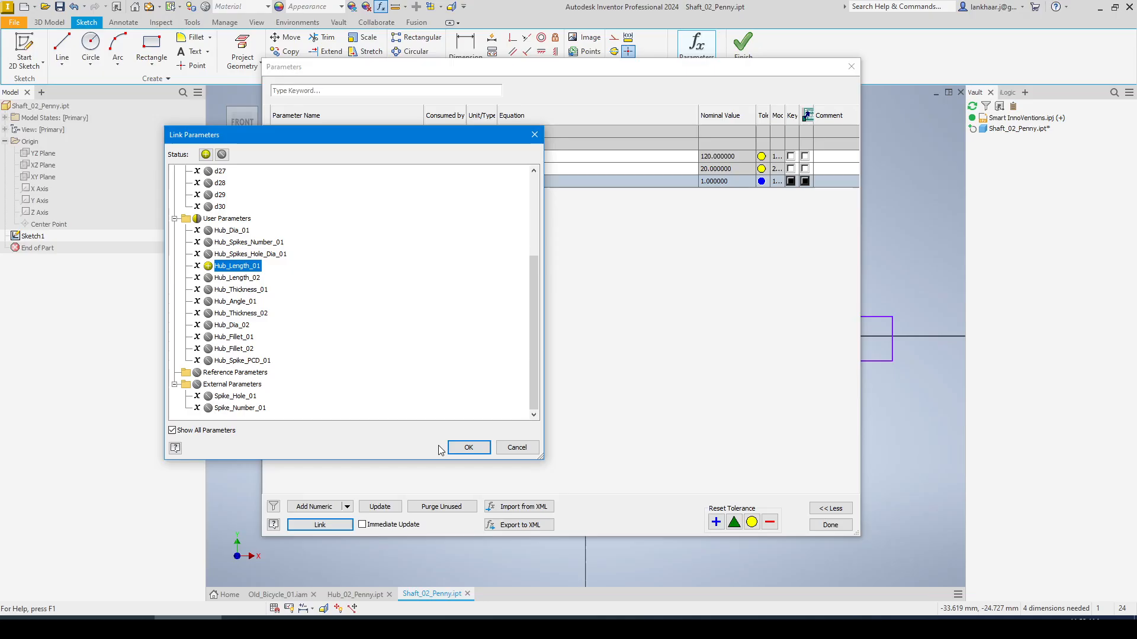
click(467, 448)
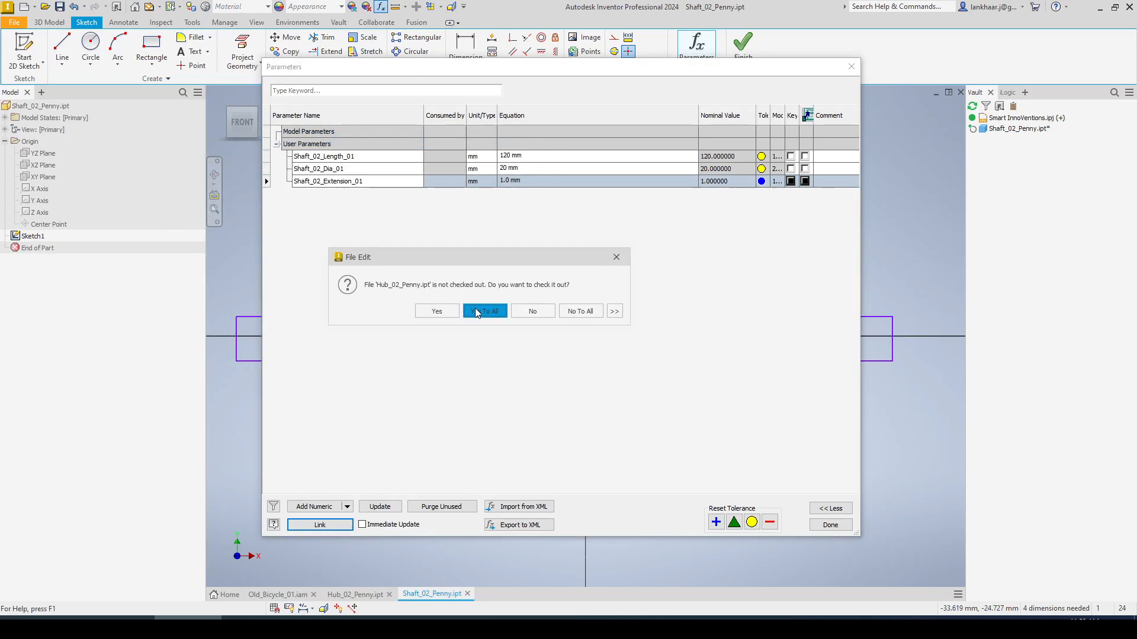
click(475, 308)
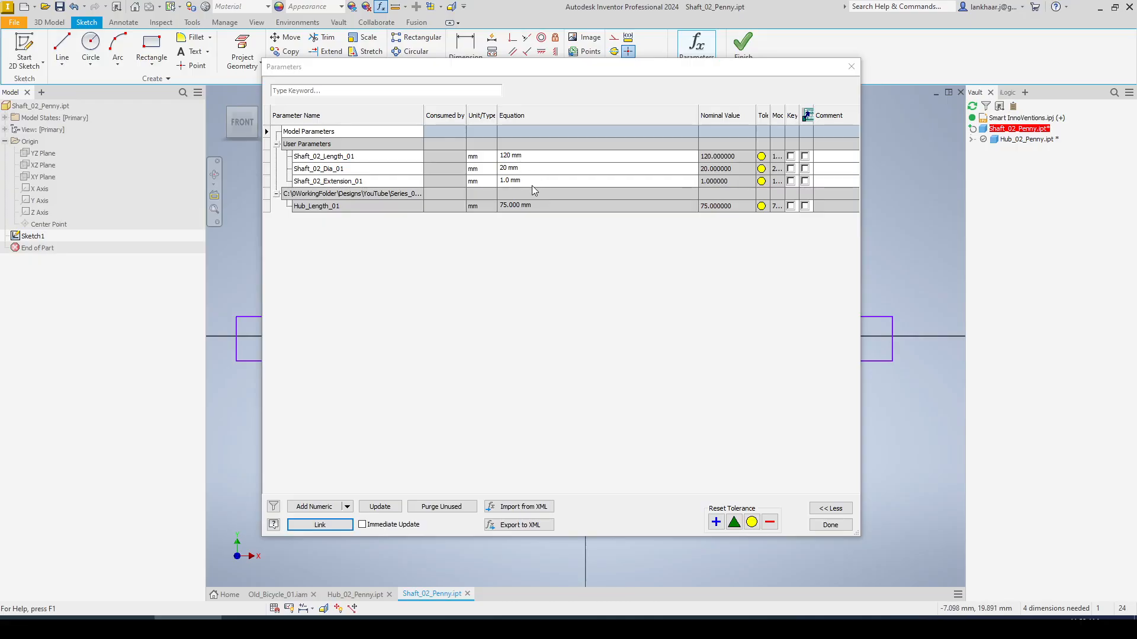
Set the equation of Shaft_02_Length_01 to Hub_Length_01 + (Shaft_02_Extension_01*2).
double_click(372, 182)
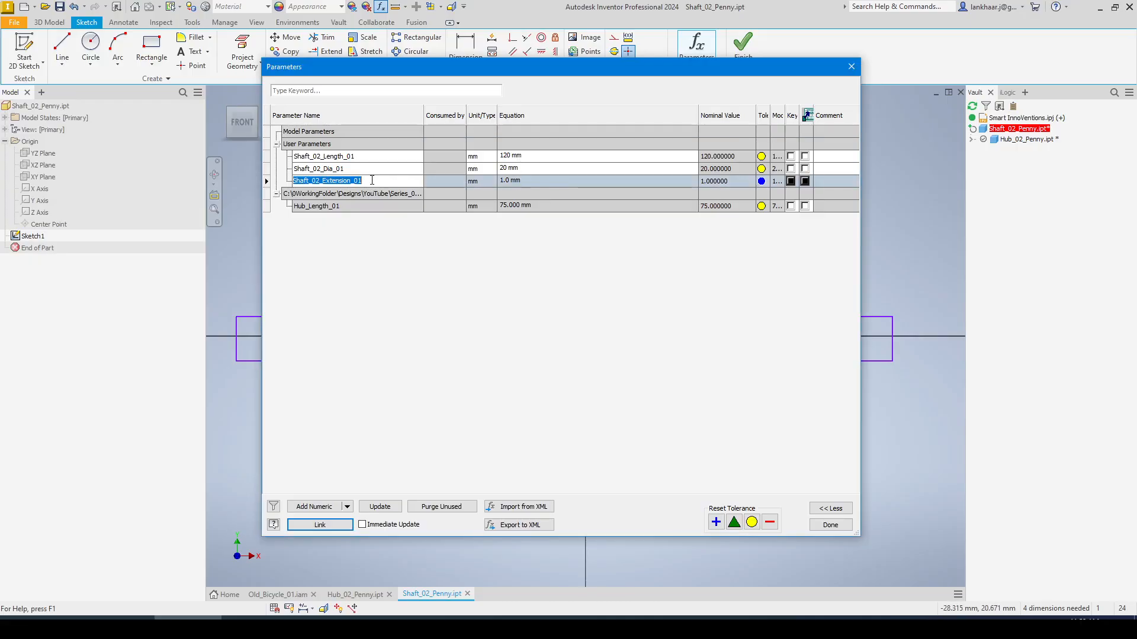
click(527, 156)
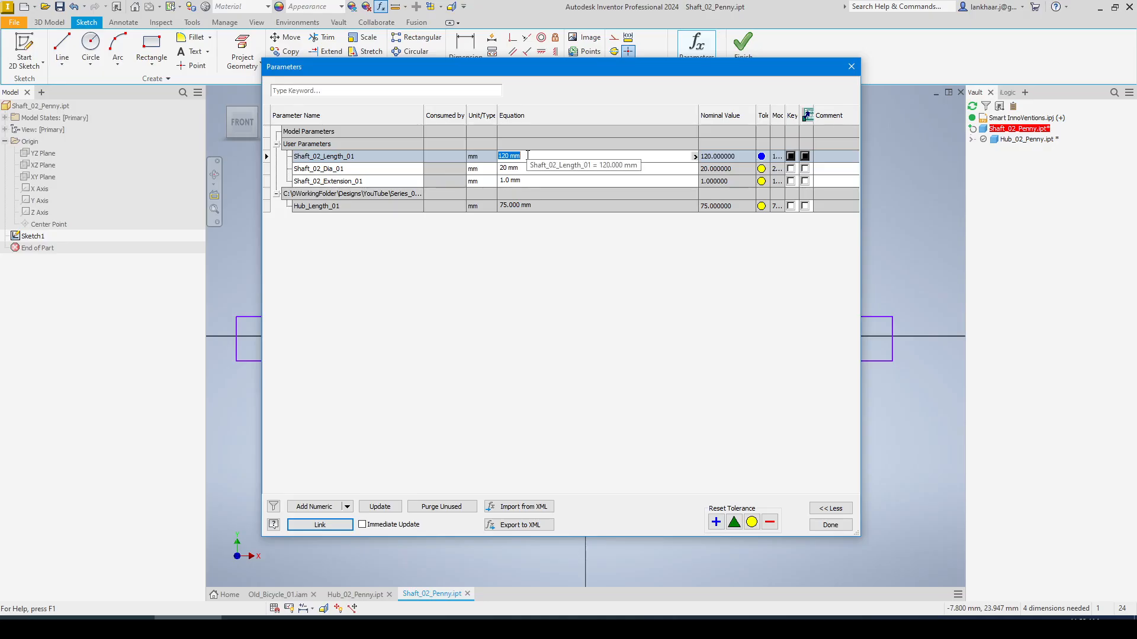
text(=)
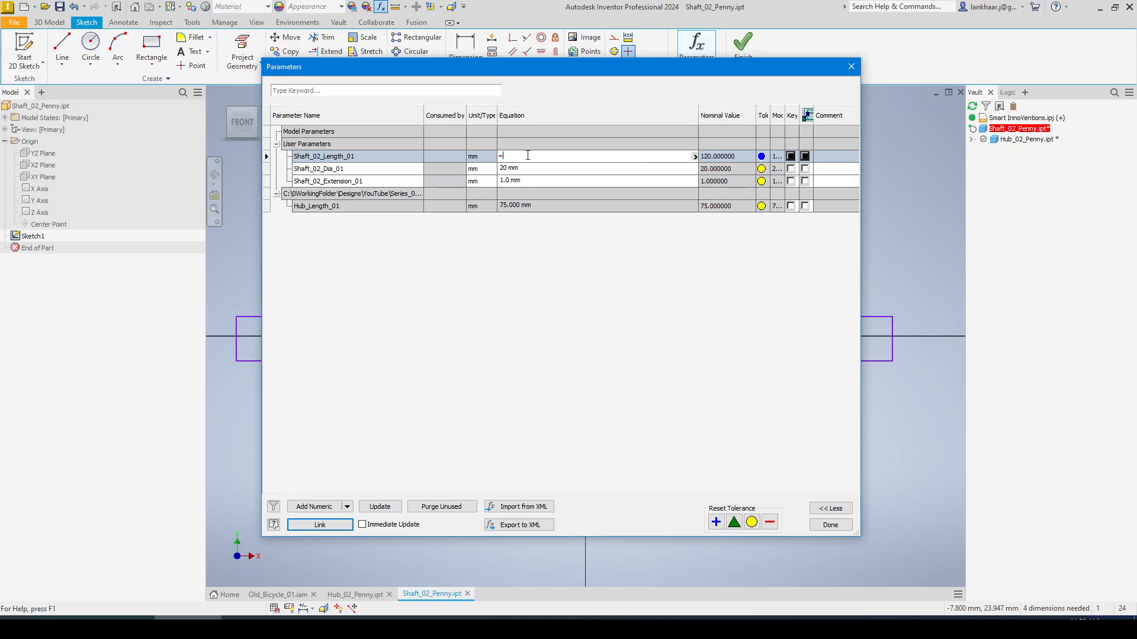
click(694, 156)
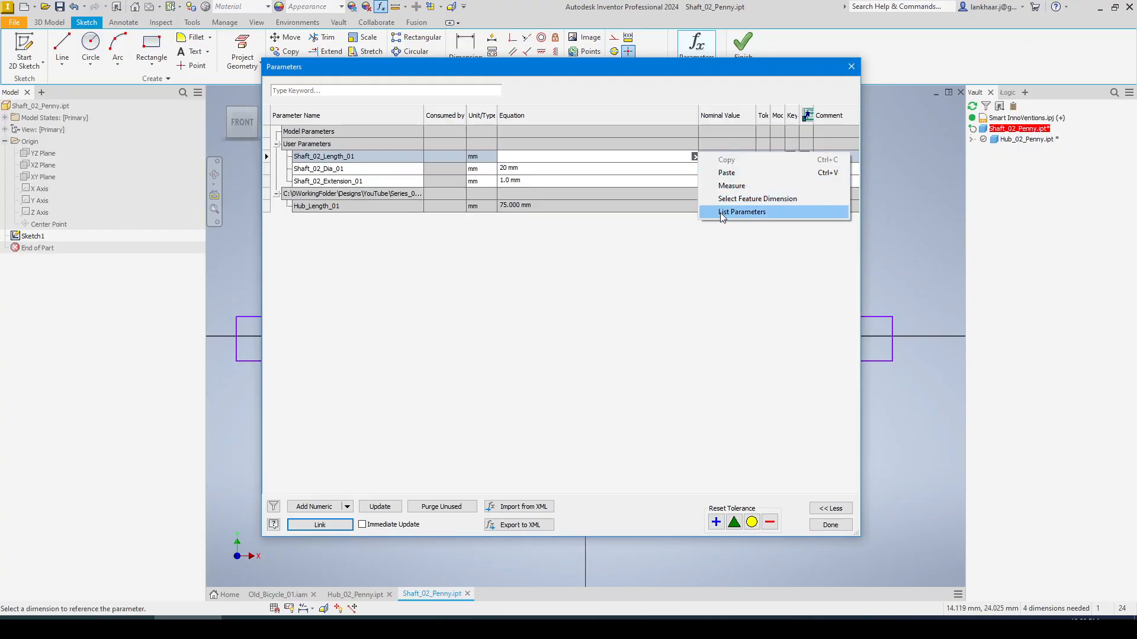
click(740, 212)
double_click(551, 209)
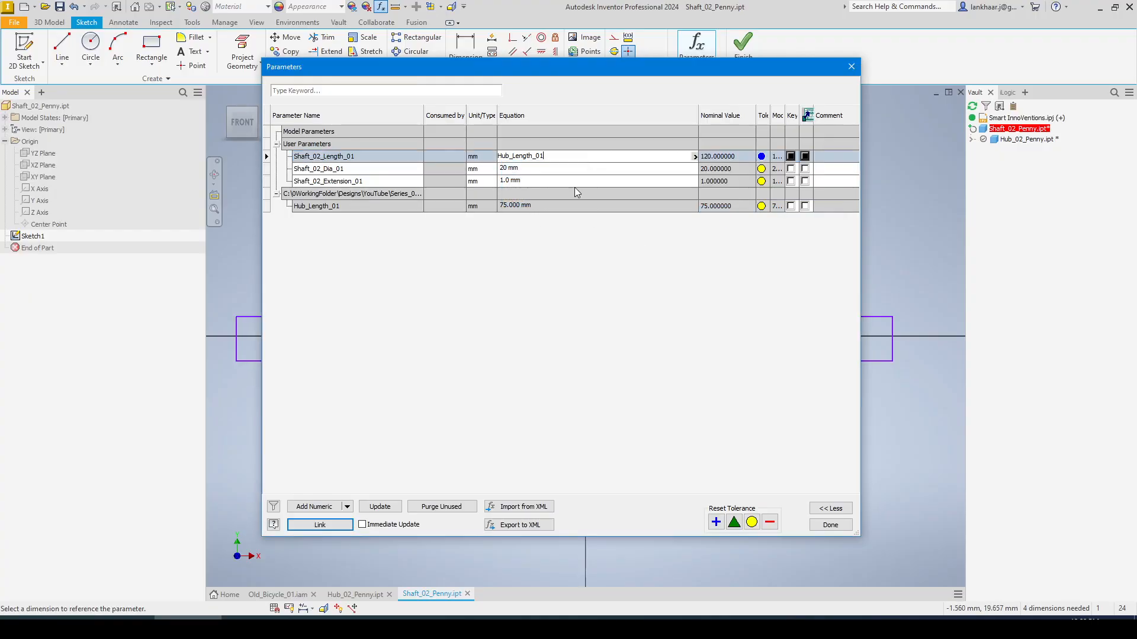
text(+ ()
text((Shaft_02_Extension_01)
text(*2))
key(Return)
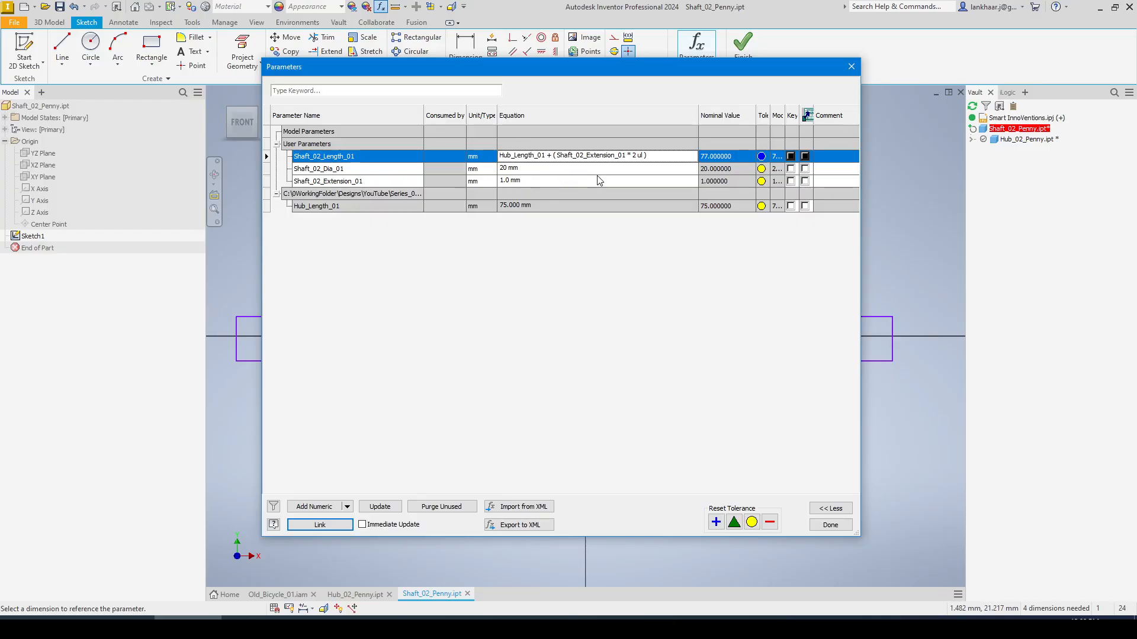
Try a value of 35 mm for the Shaft_02_Extension_01 parameter.
click(532, 181)
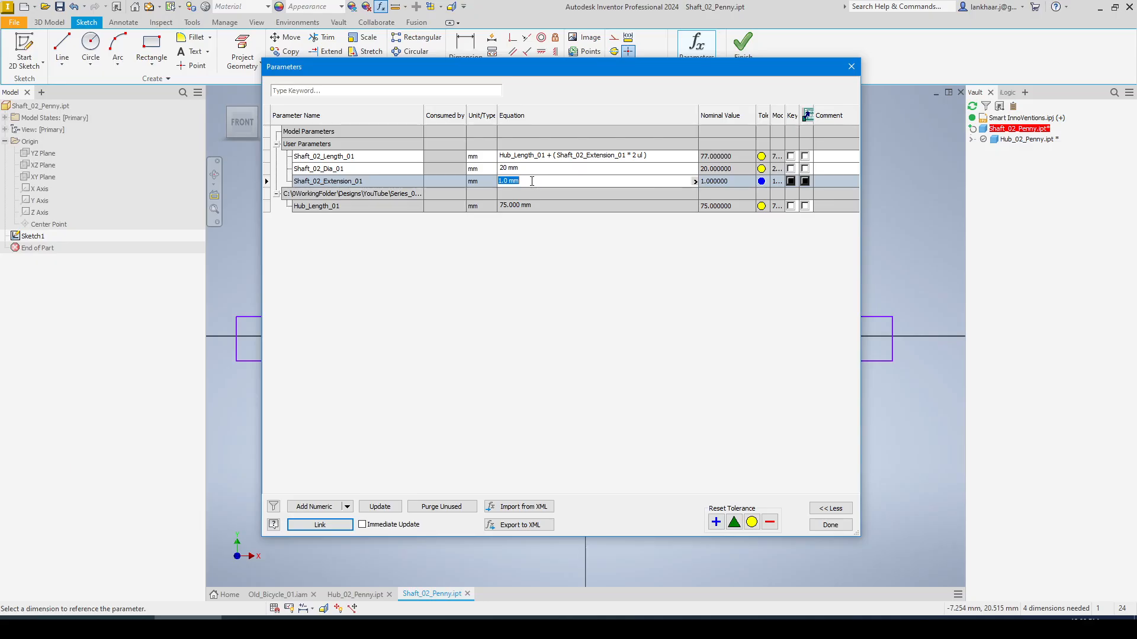
text(35)
key(Return)
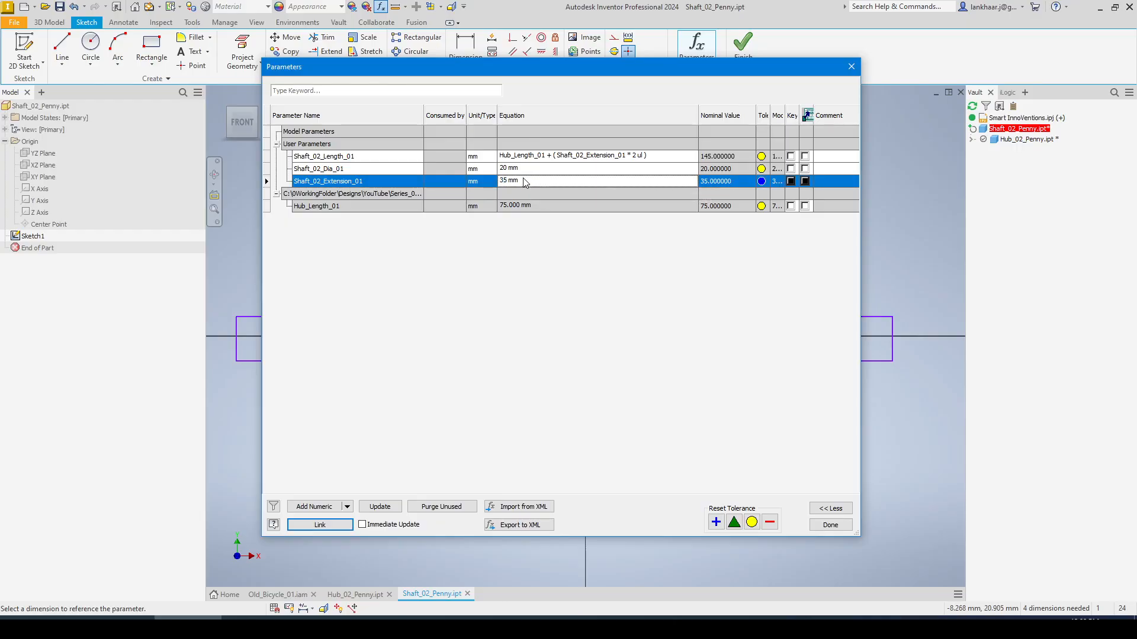
Set Shaft_02_Extension_01 to 30 mm and return to the shaft sketch.
click(528, 181)
text(30)
key(Return)
key(Escape)
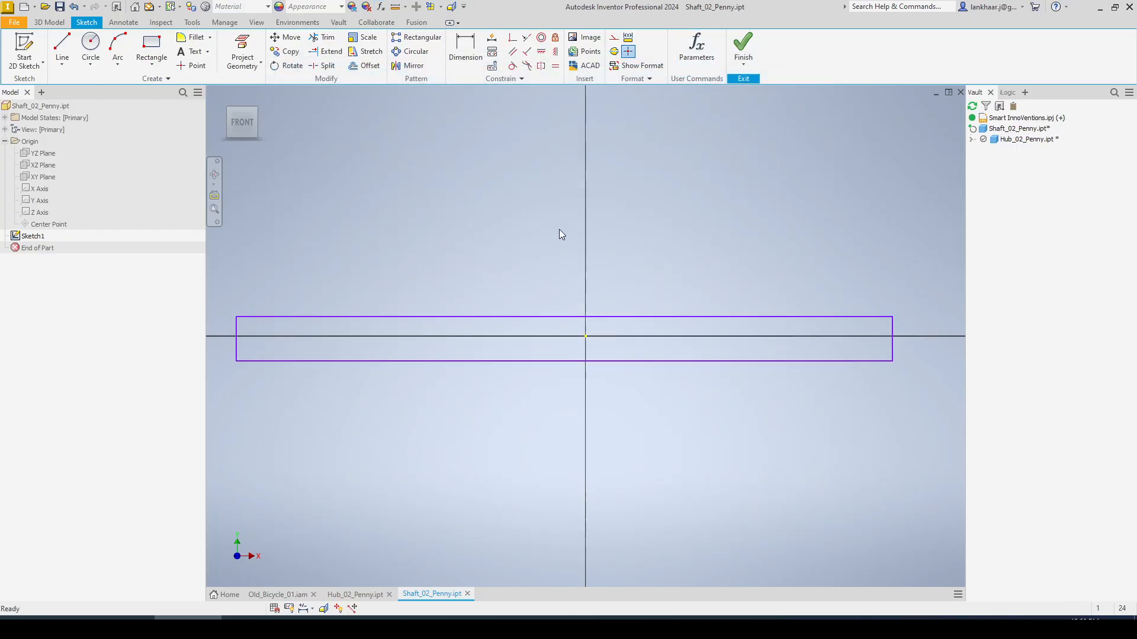
Turn on construction formatting and project the origin's X axis into the sketch.
scroll(563, 231, up, 2)
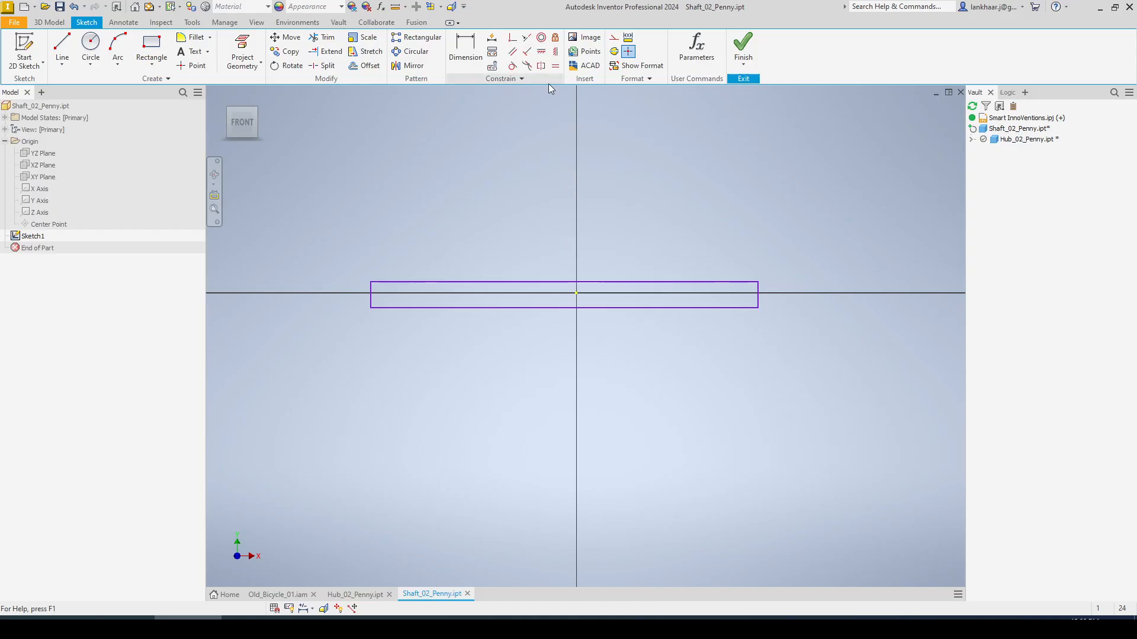
click(614, 37)
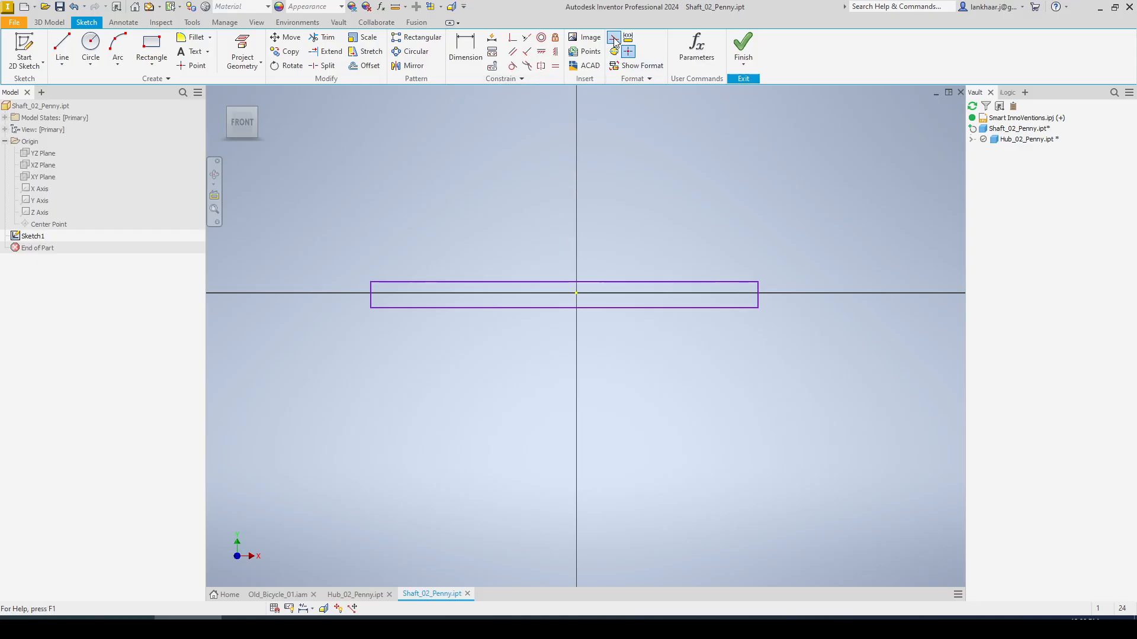
click(242, 48)
click(39, 188)
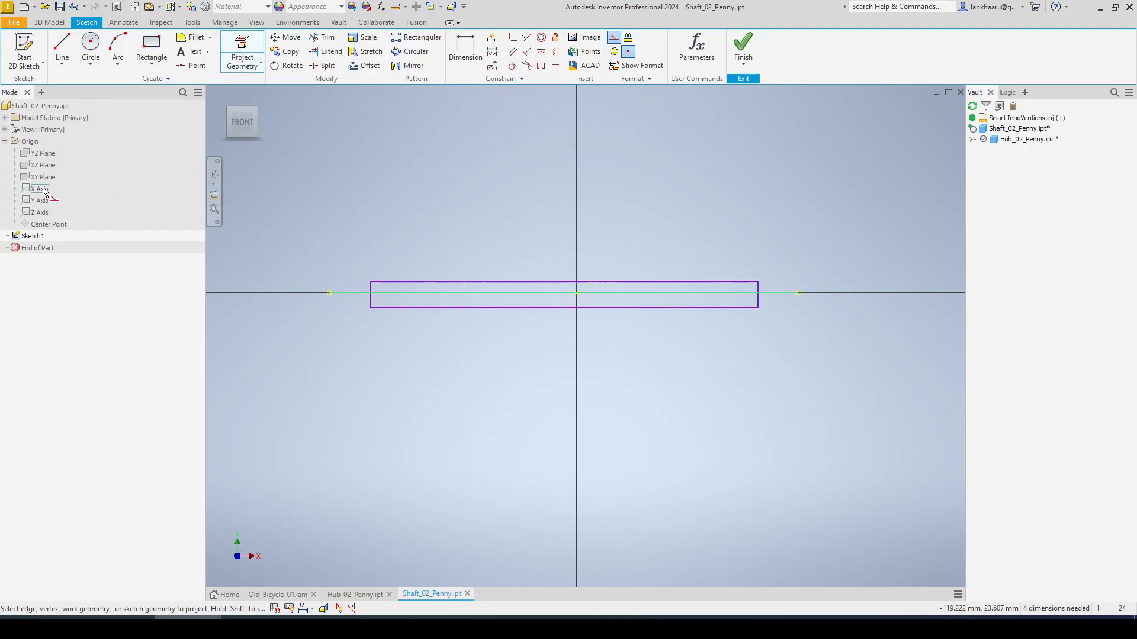
key(Escape)
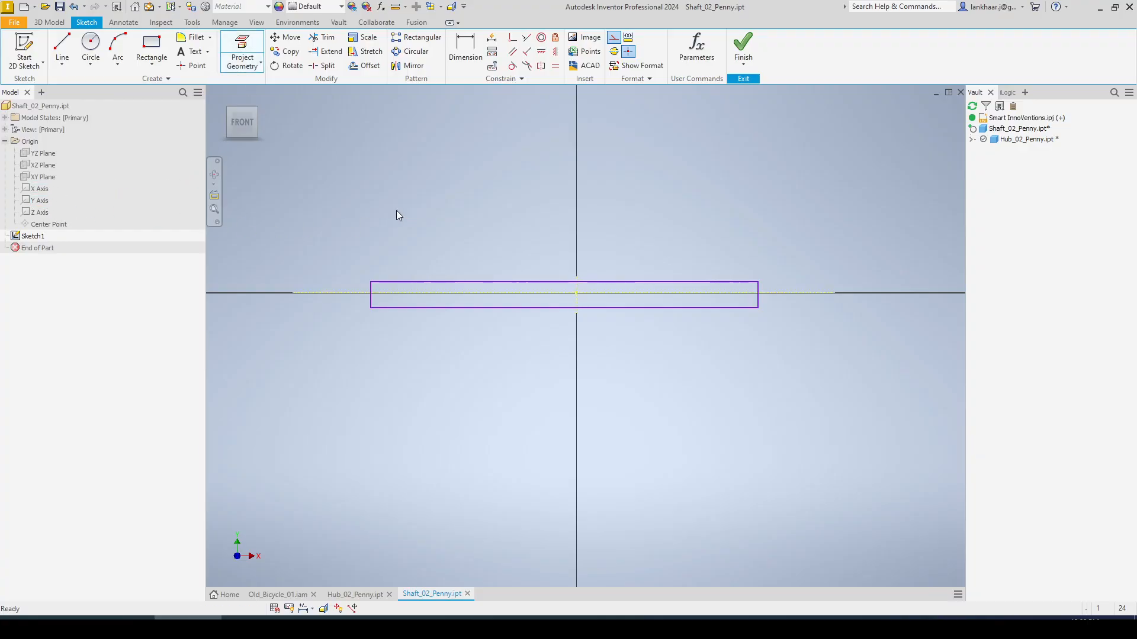
Apply a Symmetric constraint to the rectangle's two short sides about the sketch origin.
click(542, 66)
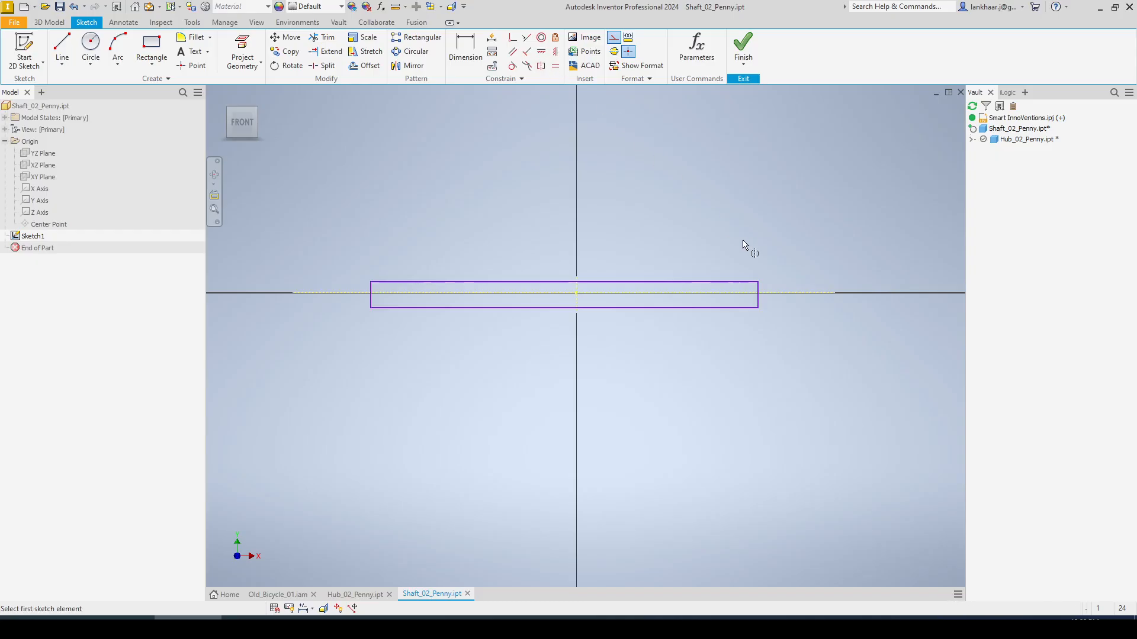
click(758, 294)
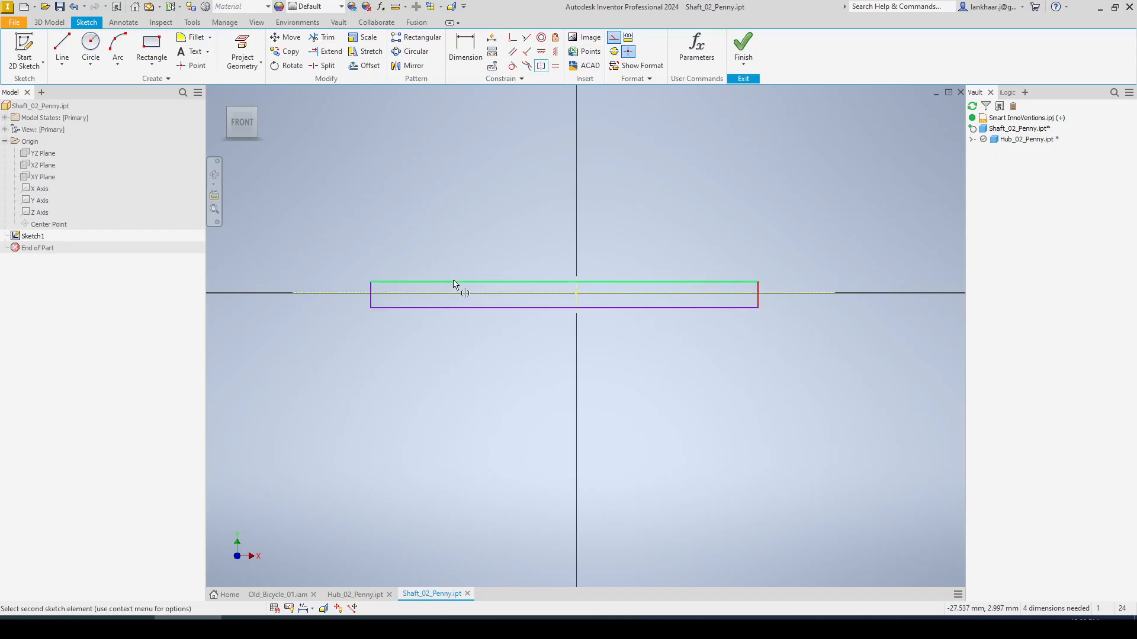
click(372, 296)
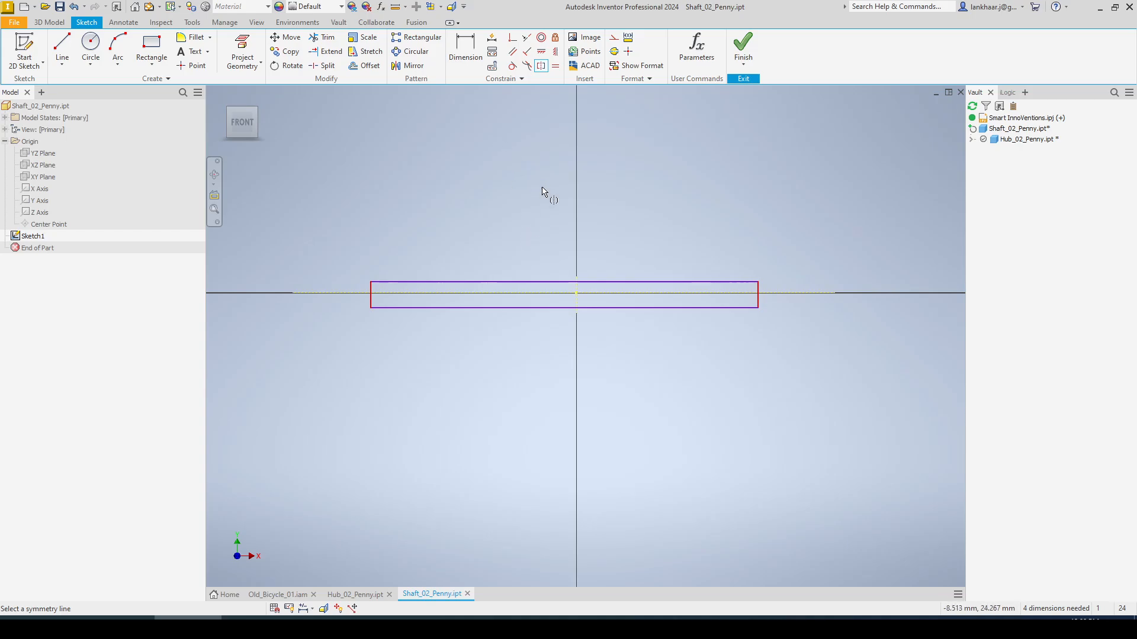
click(576, 291)
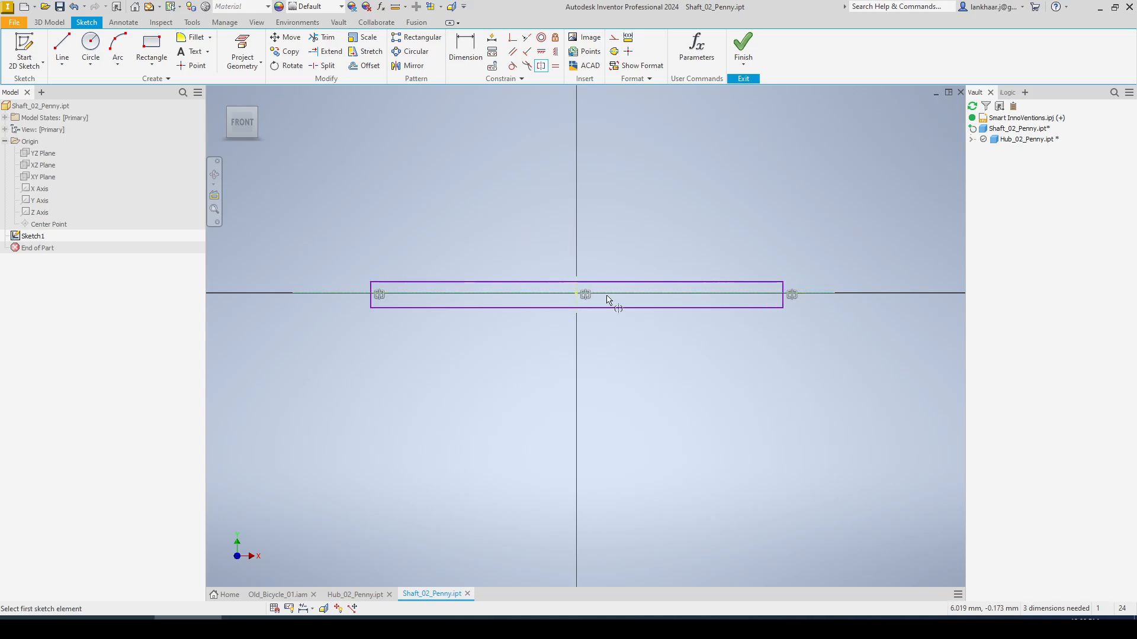
Try to make the rectangle's two long edges symmetric and undo that constraint.
click(648, 283)
click(658, 308)
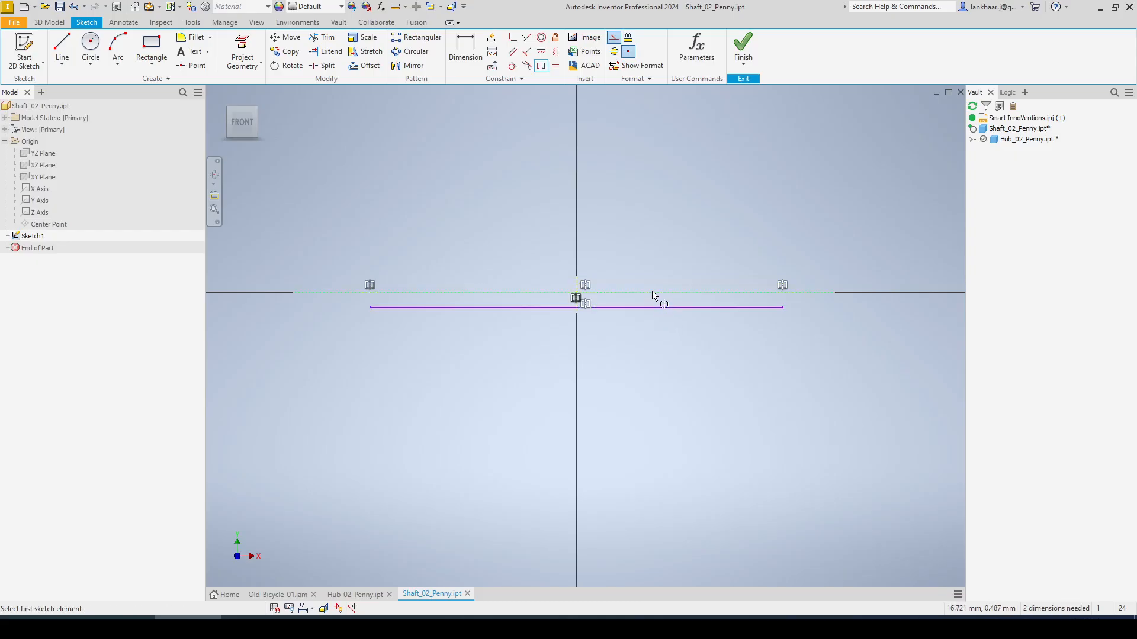
key(Escape)
key(ctrl+z)
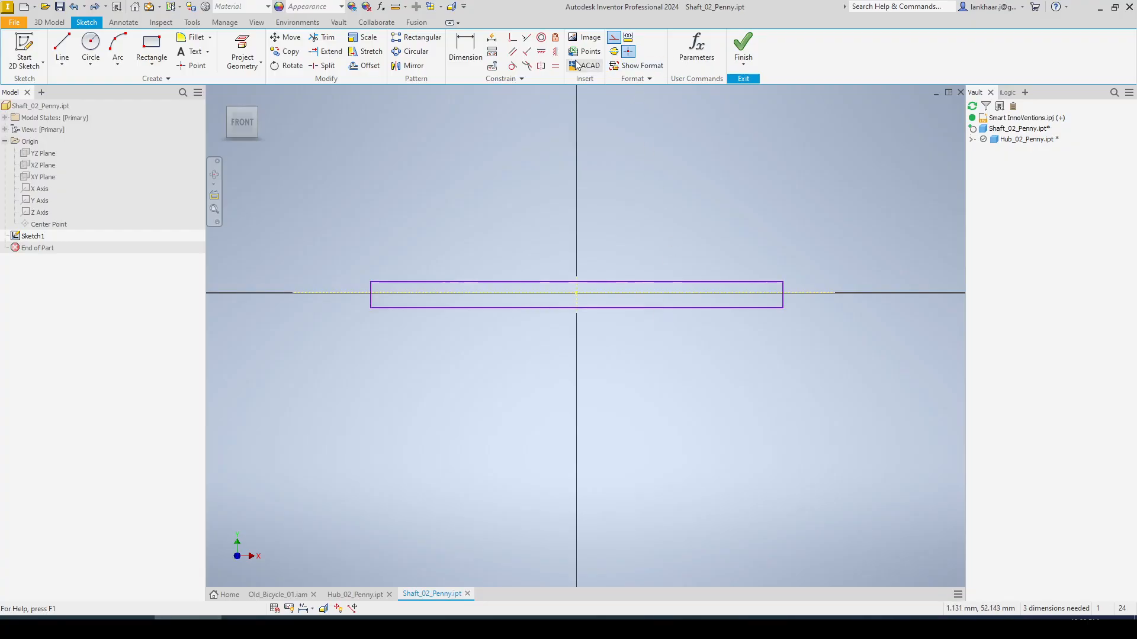
Apply a Symmetric constraint to the rectangle's two long edges about the projected X axis.
click(541, 65)
click(678, 307)
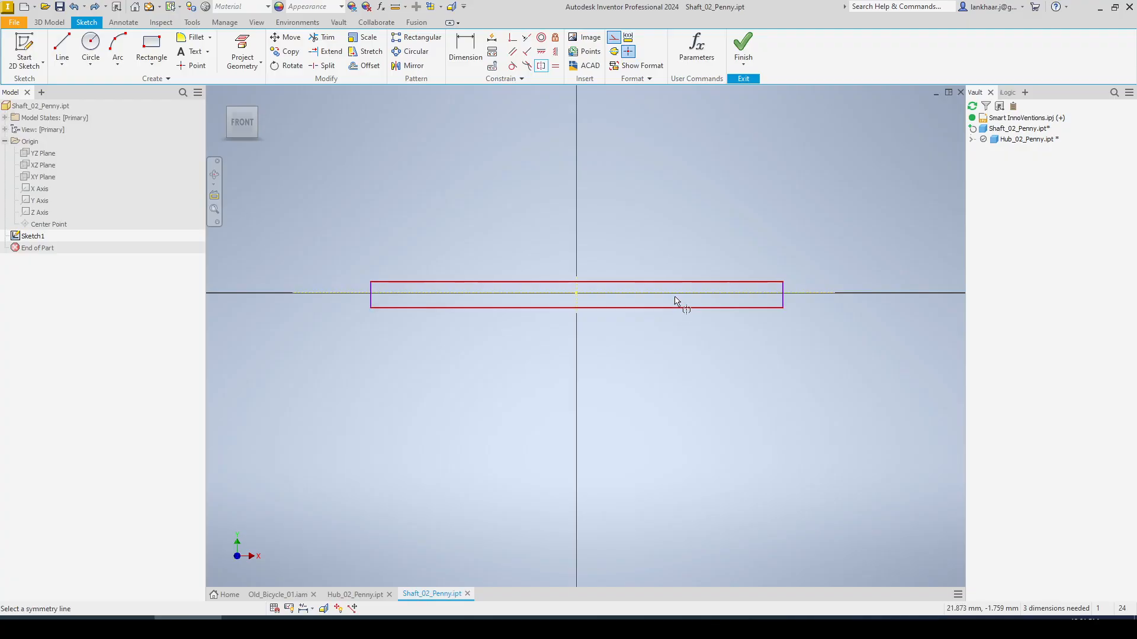
click(678, 293)
key(Escape)
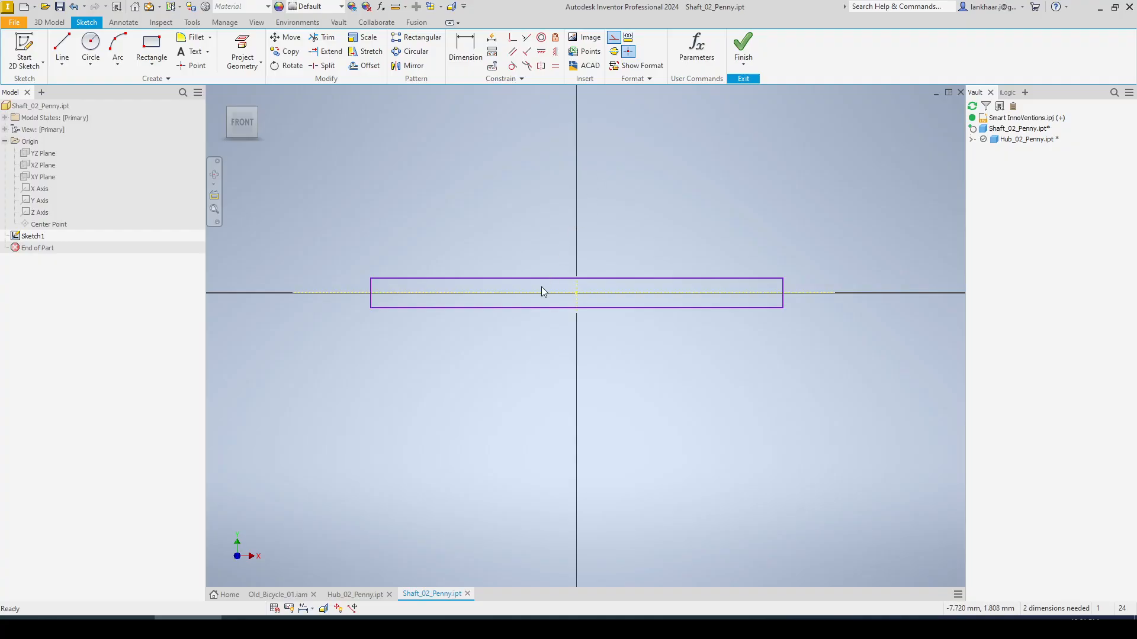
Delete the rectangle's lower long edge and trim both short sides back to the projected X axis.
click(536, 308)
key(Delete)
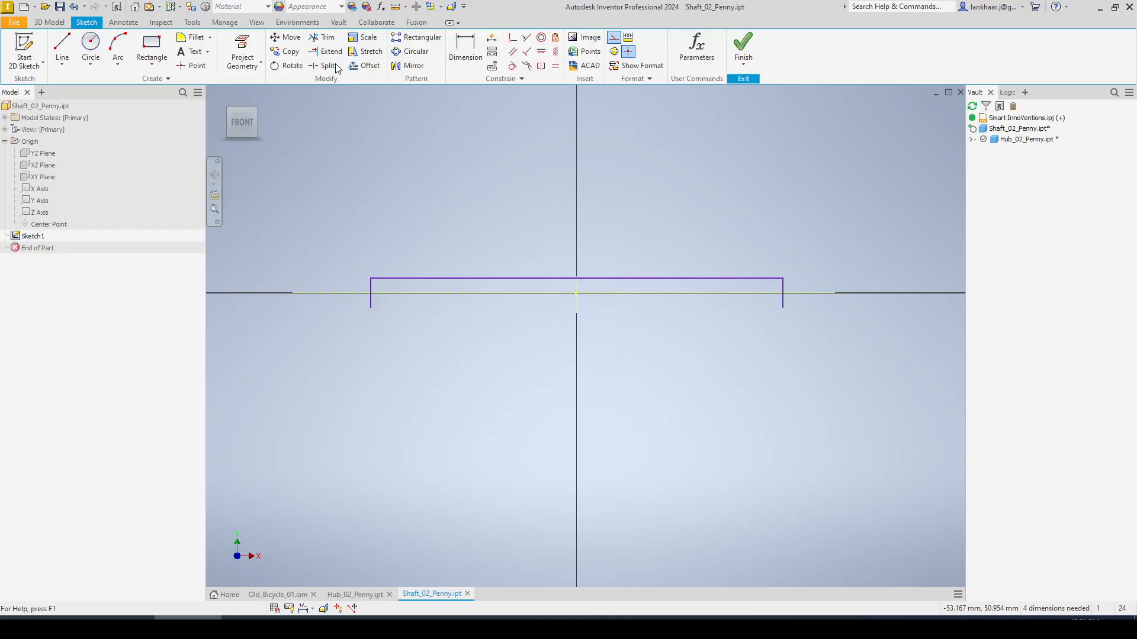
click(330, 54)
click(323, 37)
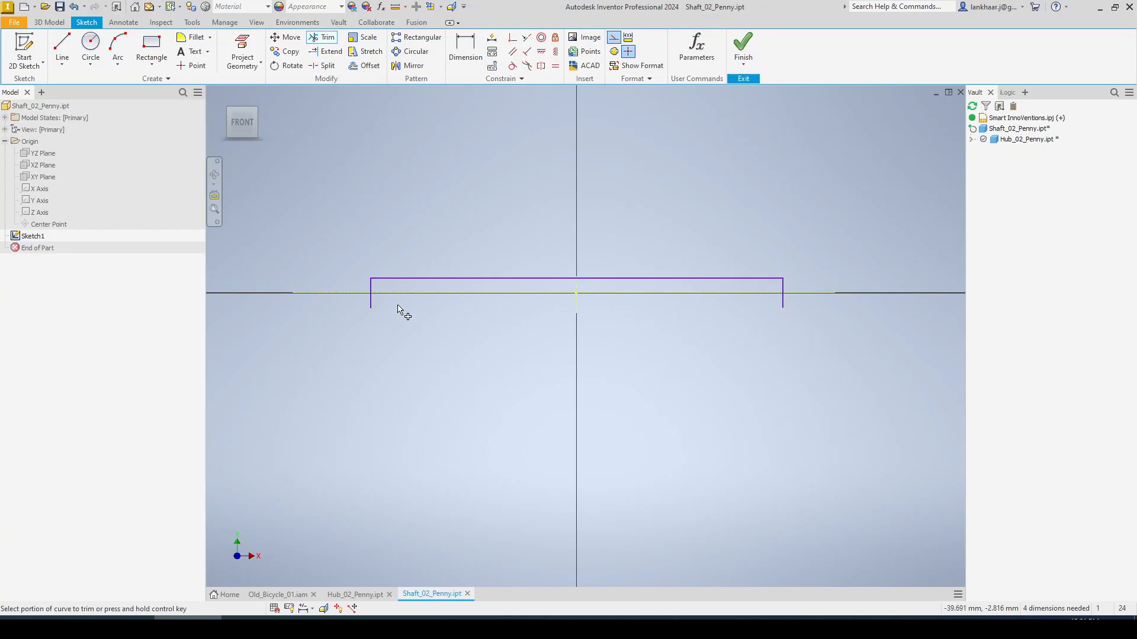
click(373, 302)
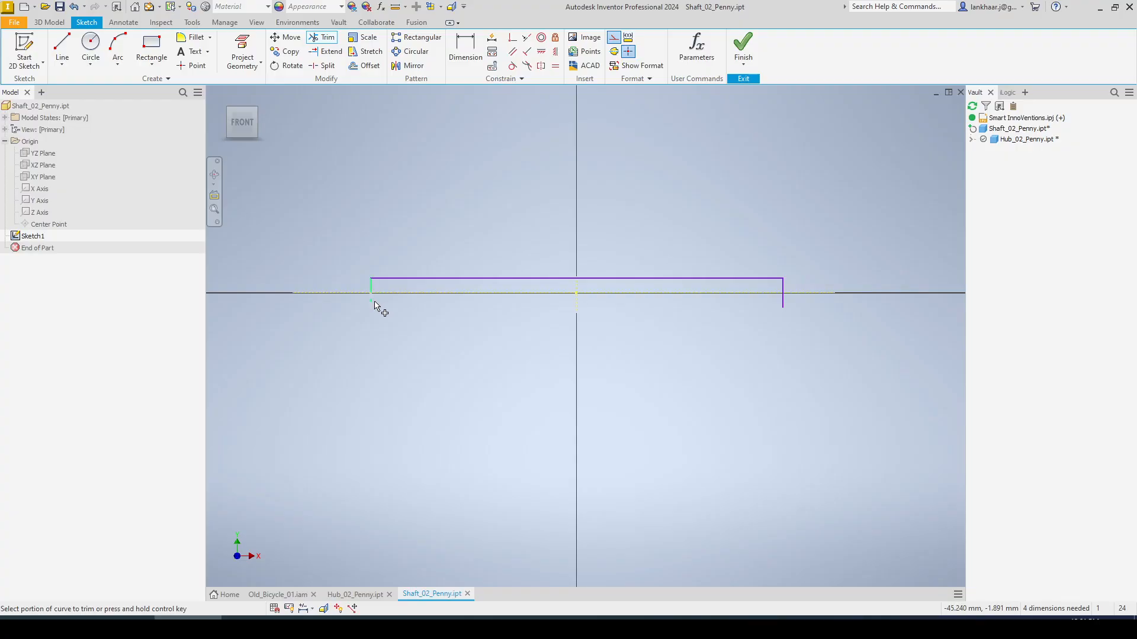
click(784, 303)
key(Escape)
Convert the projected X axis line in the sketch to a centerline.
click(749, 293)
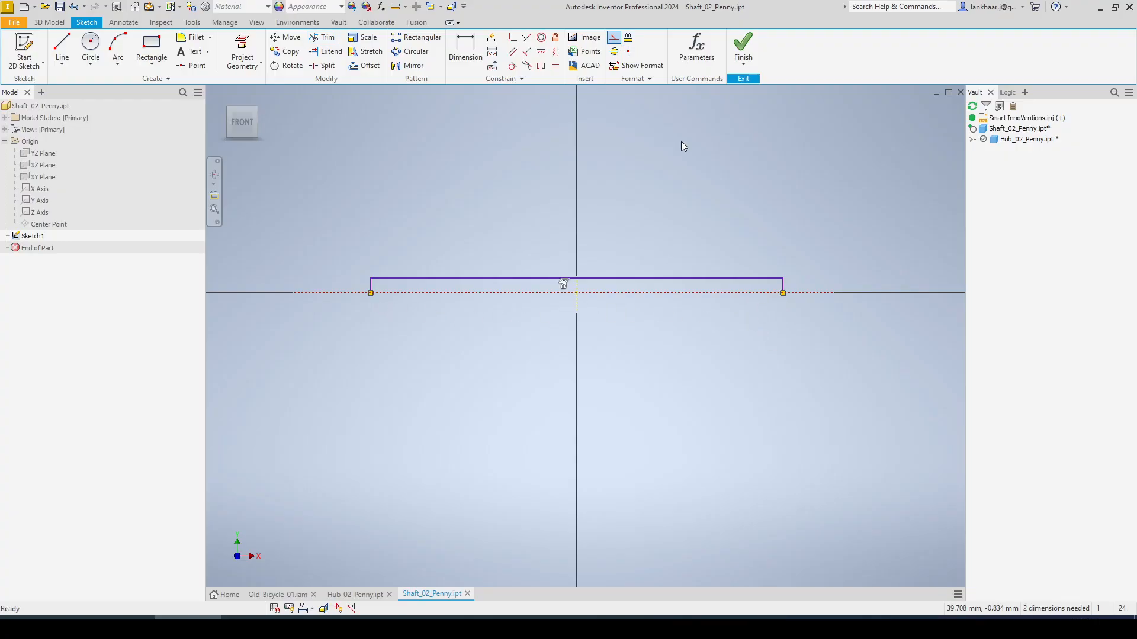
click(616, 50)
click(708, 170)
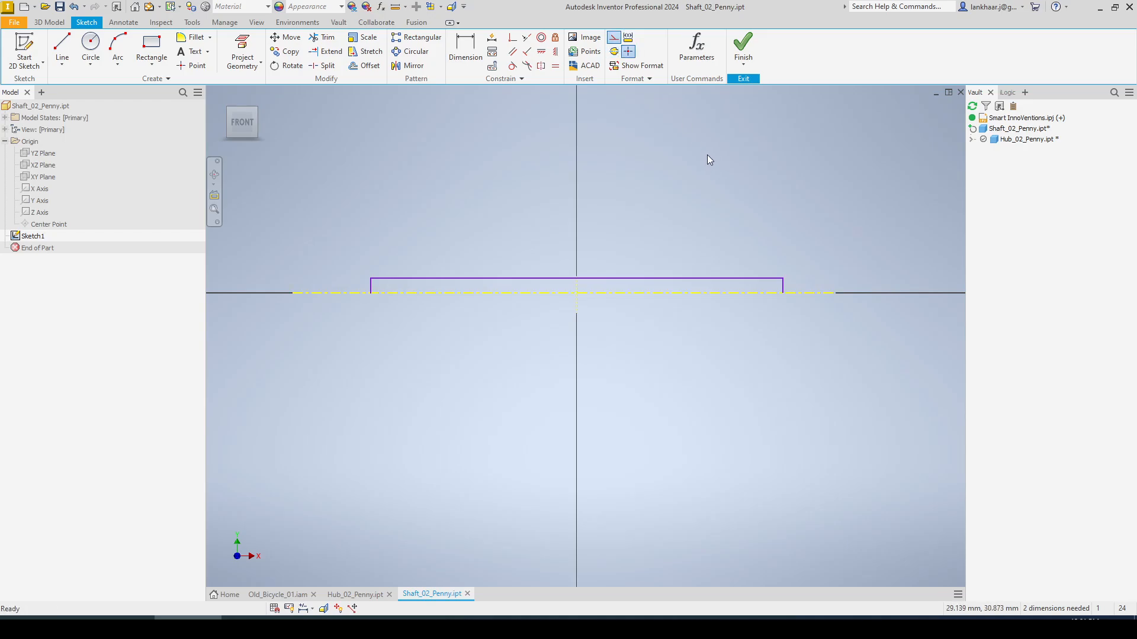
Dimension the distance between the profile's two short sides and link it to the parameter Shaft_02_Length_01.
click(461, 47)
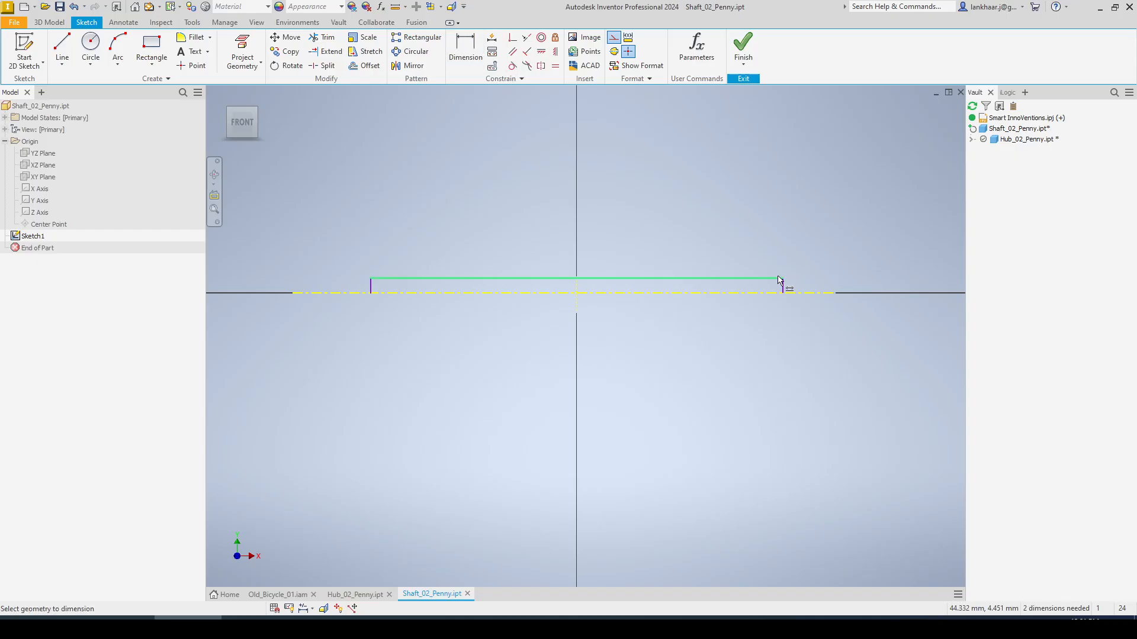
scroll(780, 282, up, 5)
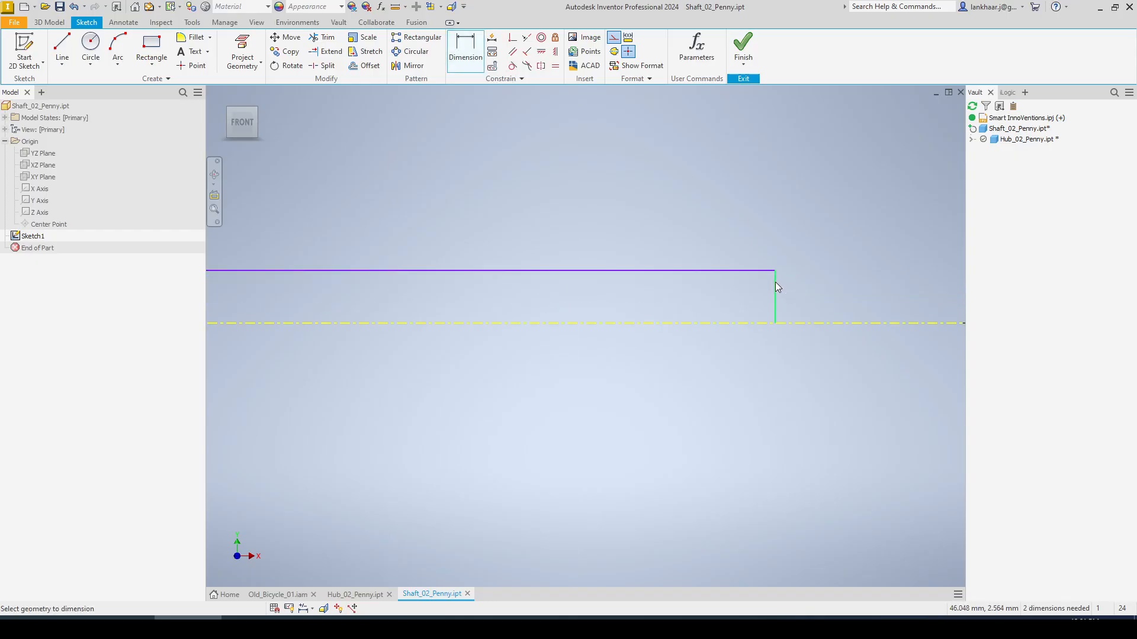
scroll(775, 282, down, 5)
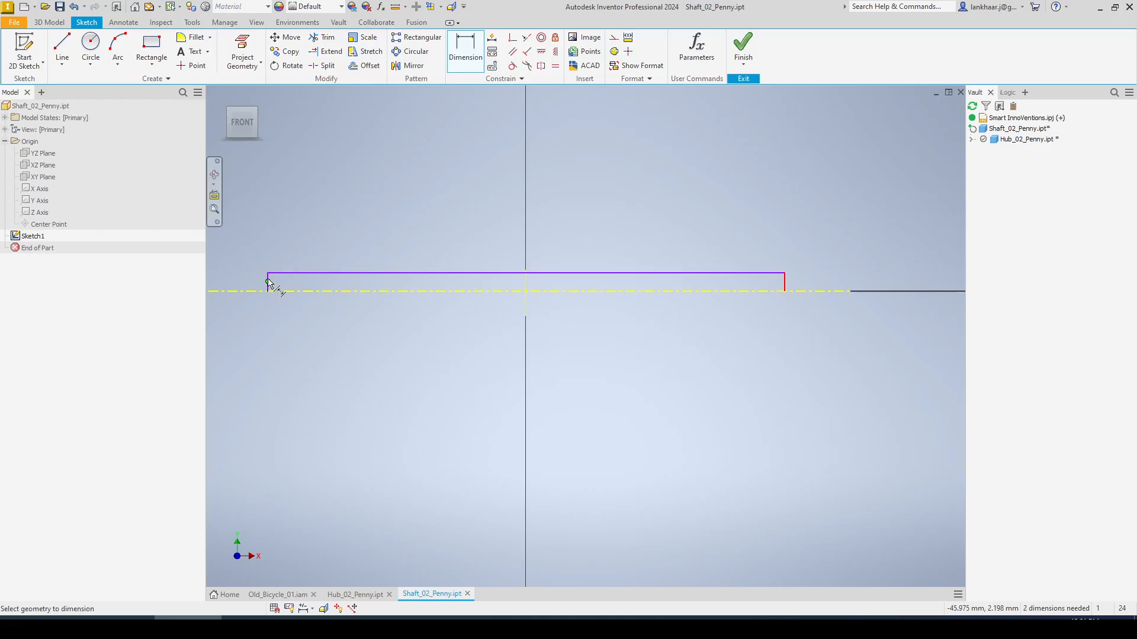
scroll(268, 283, up, 4)
click(278, 261)
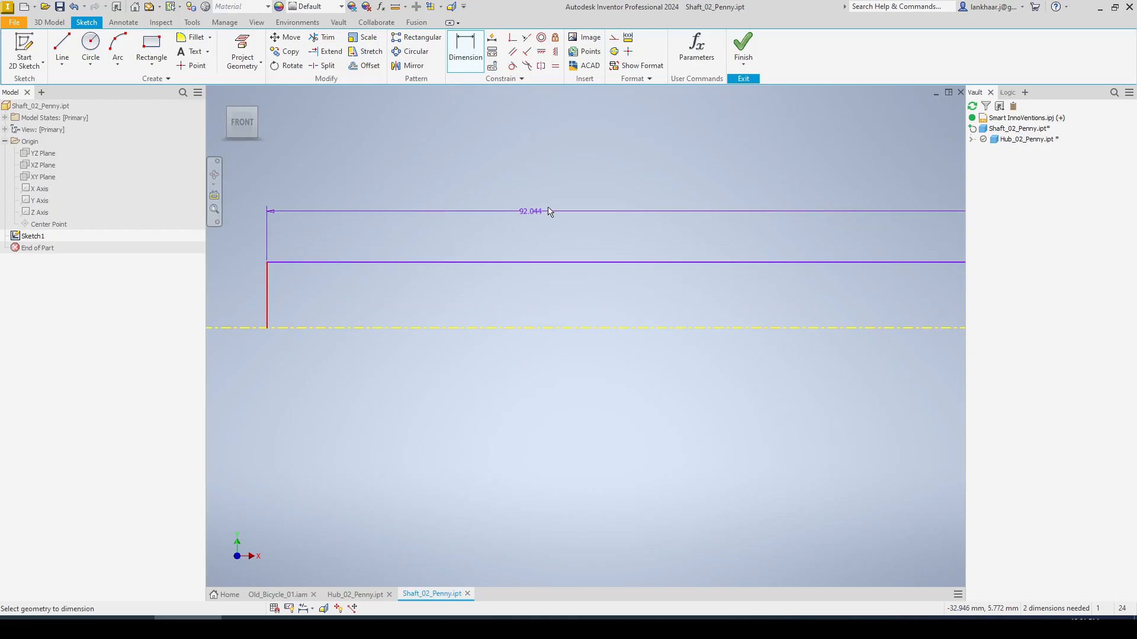
scroll(568, 208, down, 4)
click(638, 191)
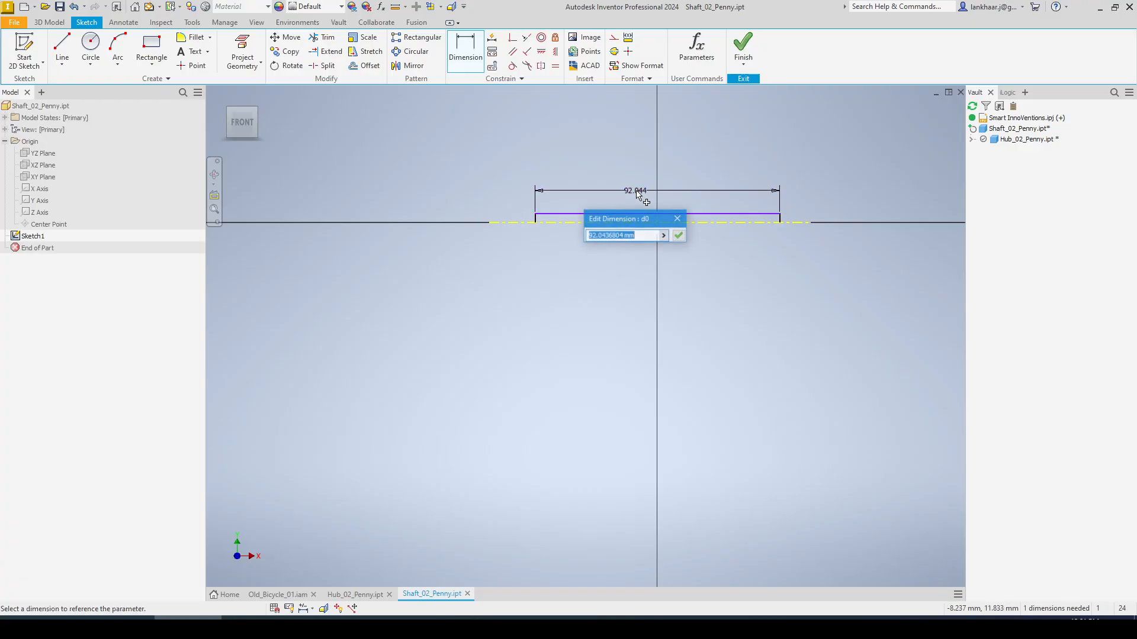
click(664, 236)
click(700, 276)
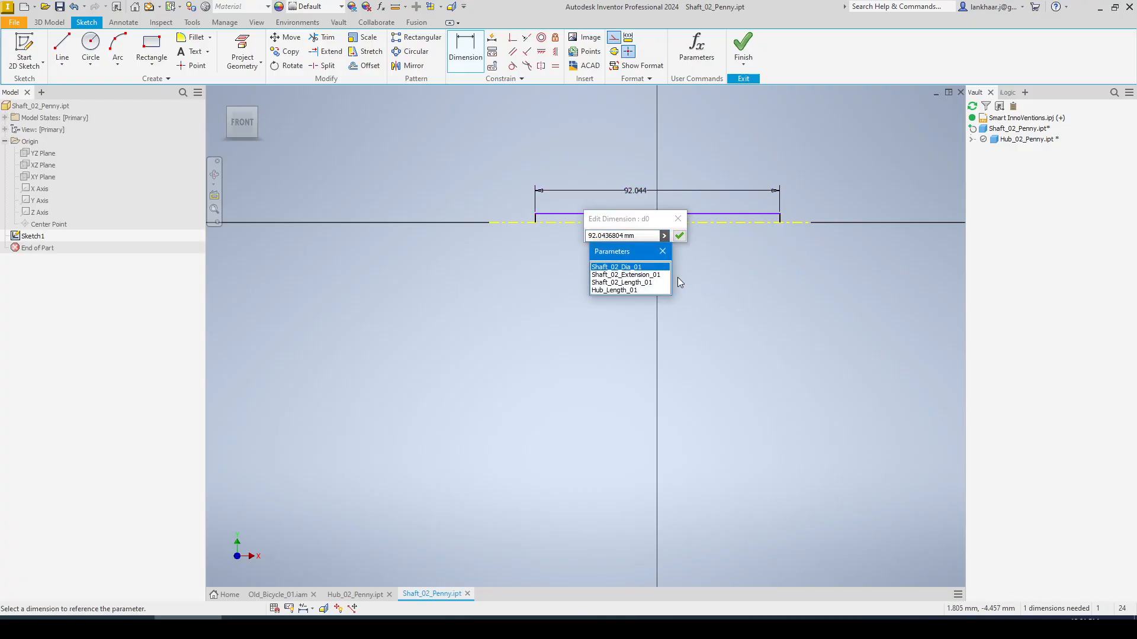
click(639, 283)
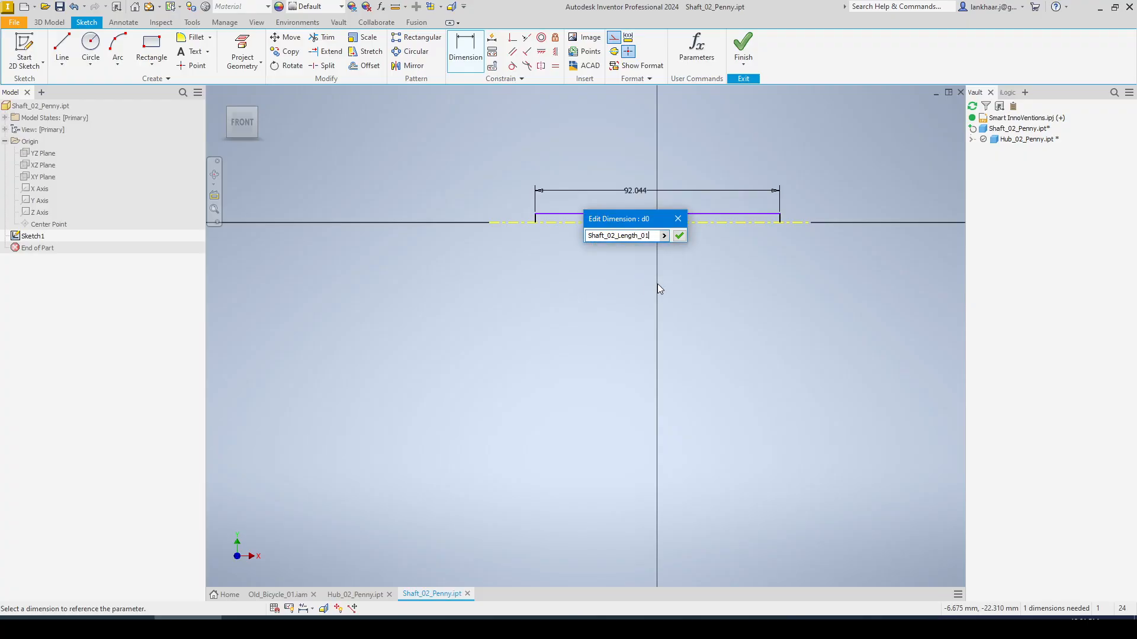
key(Return)
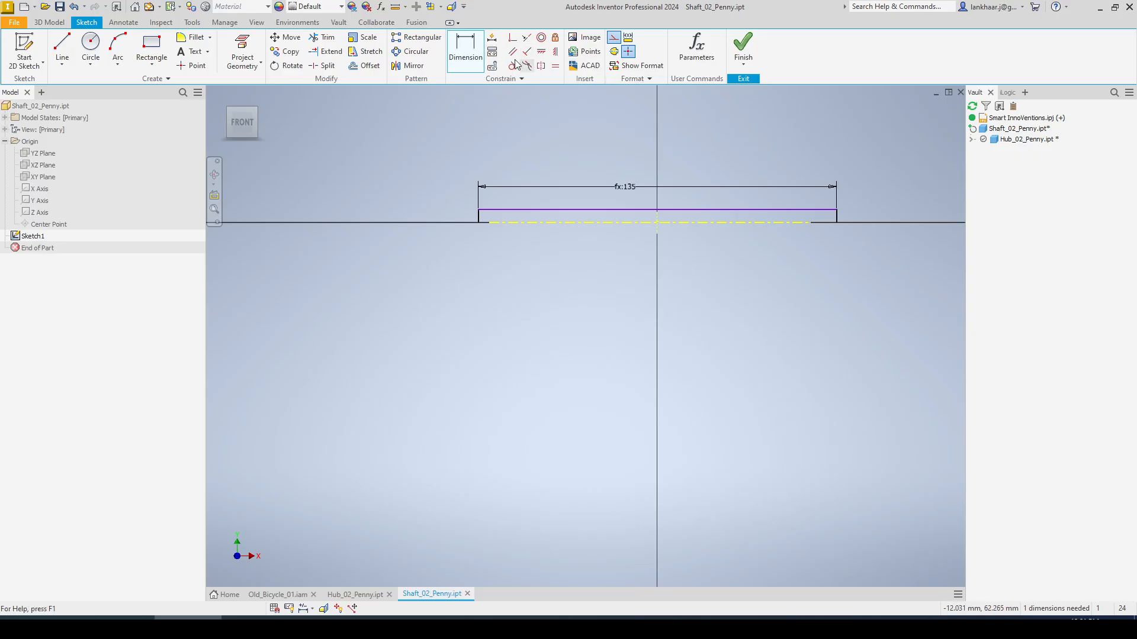
Add a diameter dimension between the long edge and the centerline, driven by the parameter Shaft_02_Dia_01.
click(468, 51)
click(791, 213)
click(790, 222)
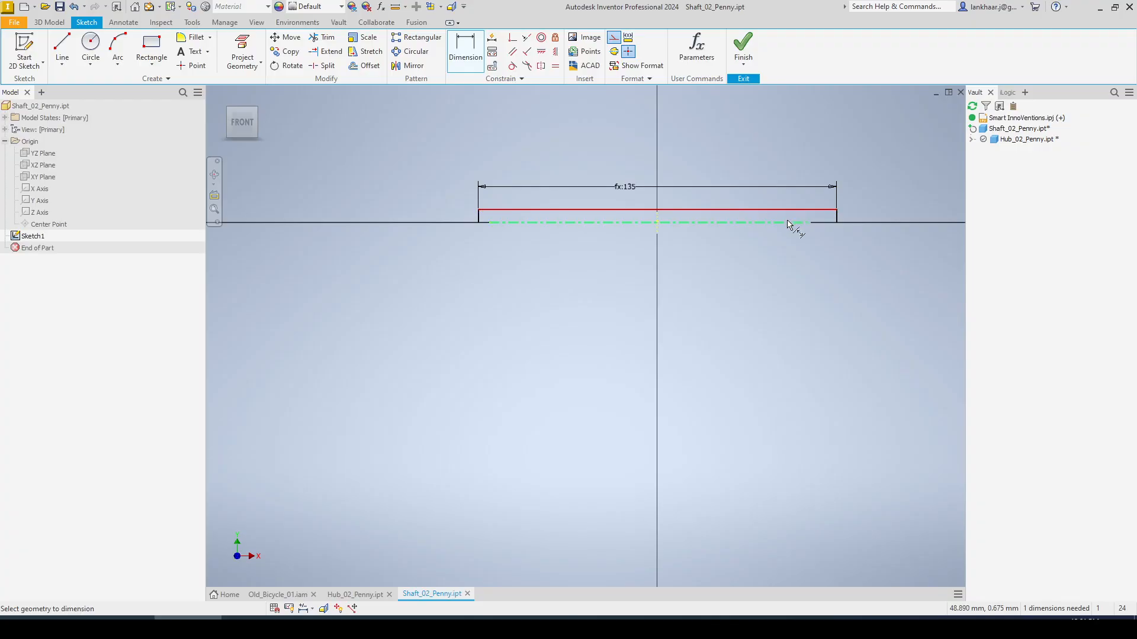
click(858, 230)
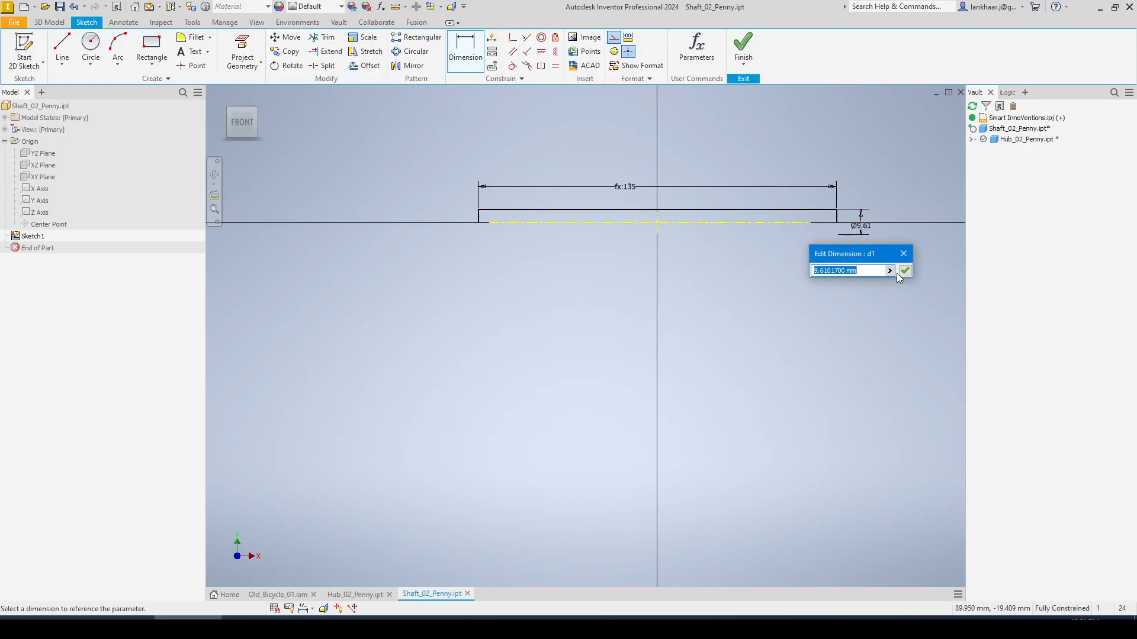
click(889, 270)
click(912, 313)
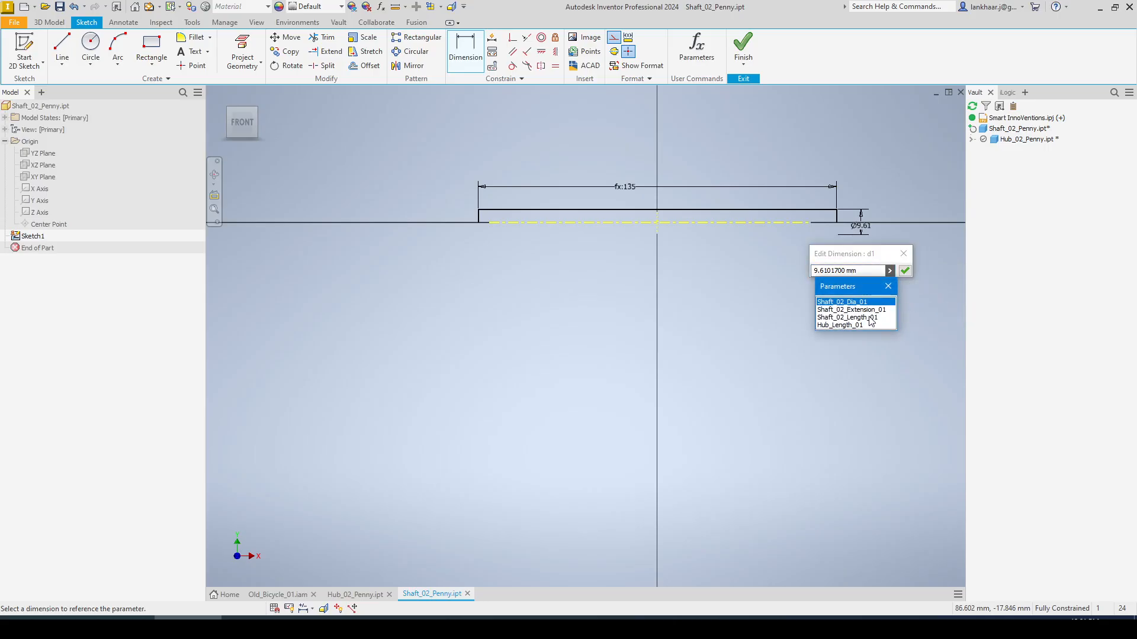
click(863, 302)
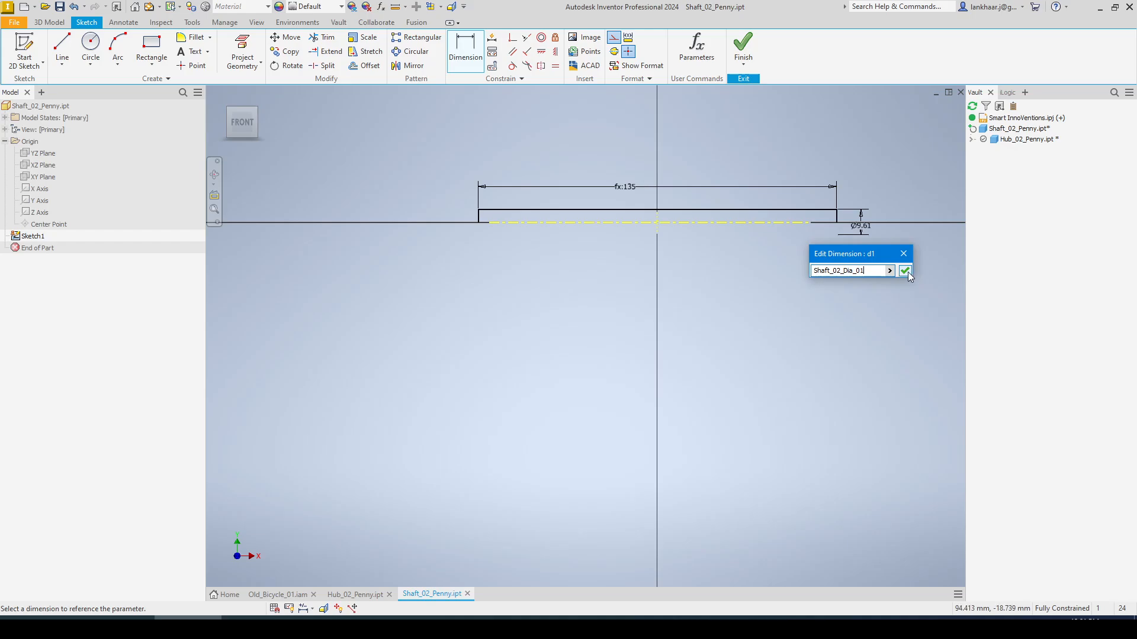
click(905, 270)
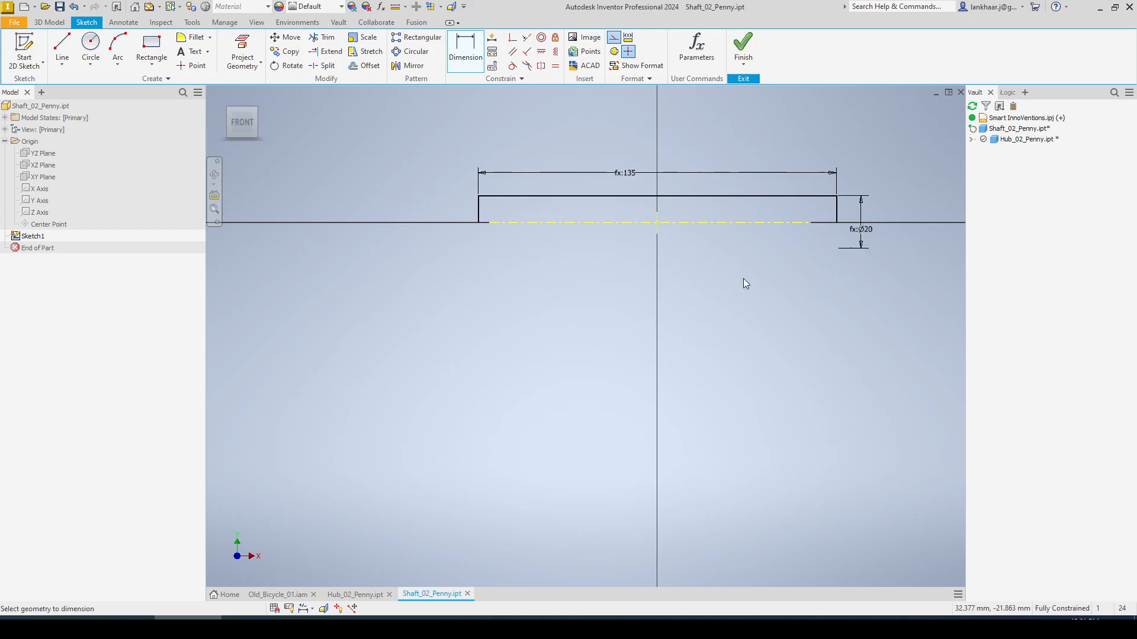
Finish the sketch and revolve the profile a full 360 degrees around the centerline into a solid.
click(743, 46)
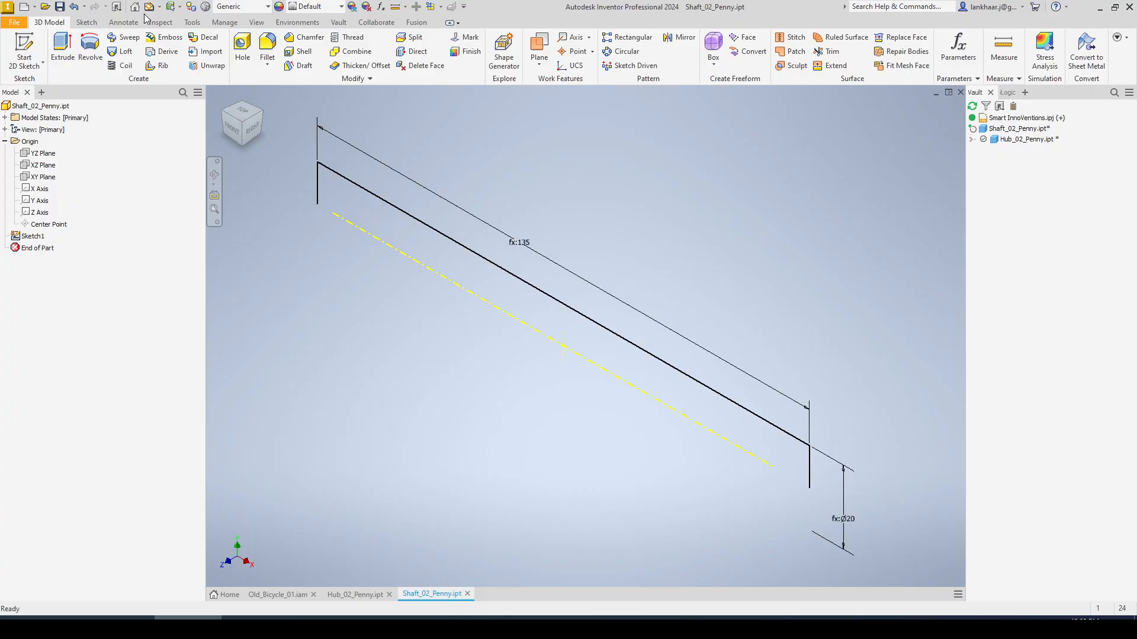
click(88, 49)
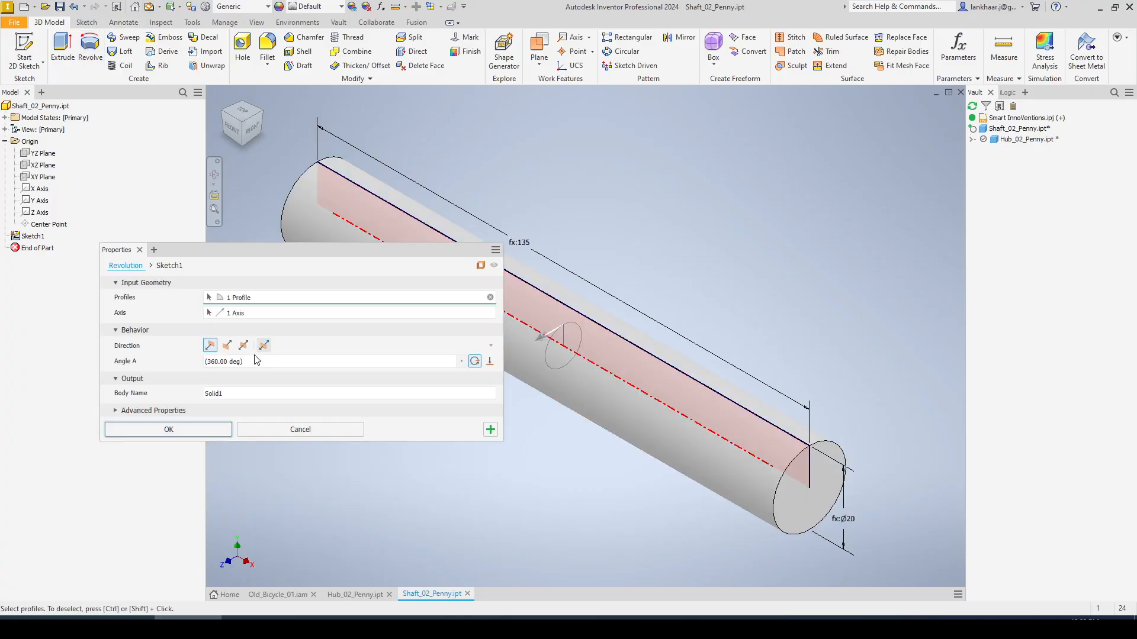
click(199, 430)
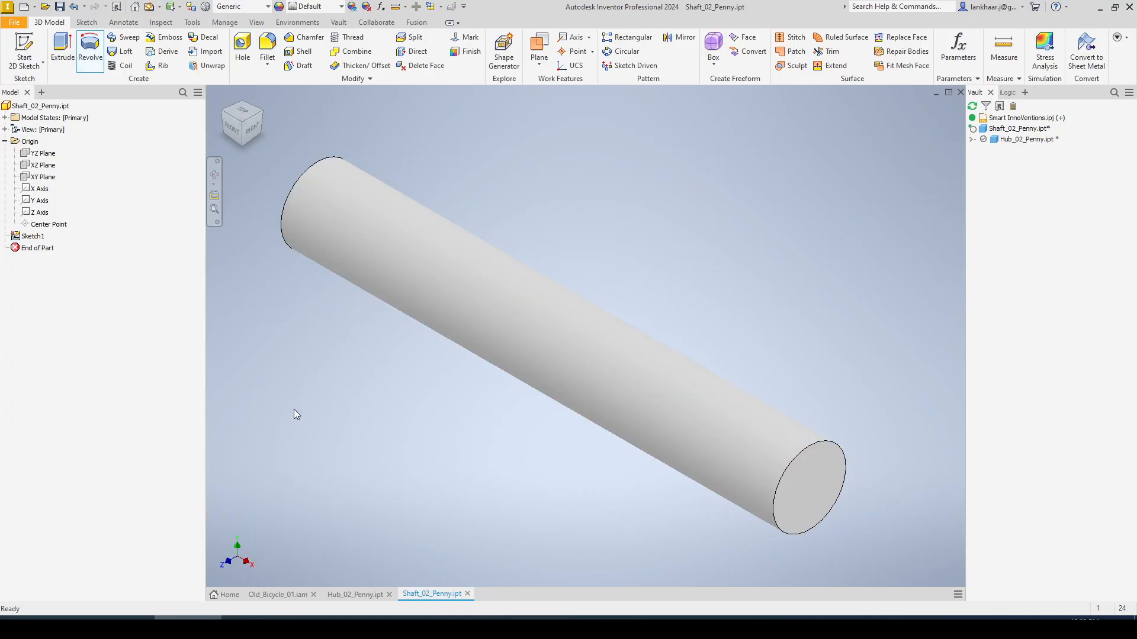
Inspect the shaft in a half section view on the XY Plane and cancel the section.
click(441, 7)
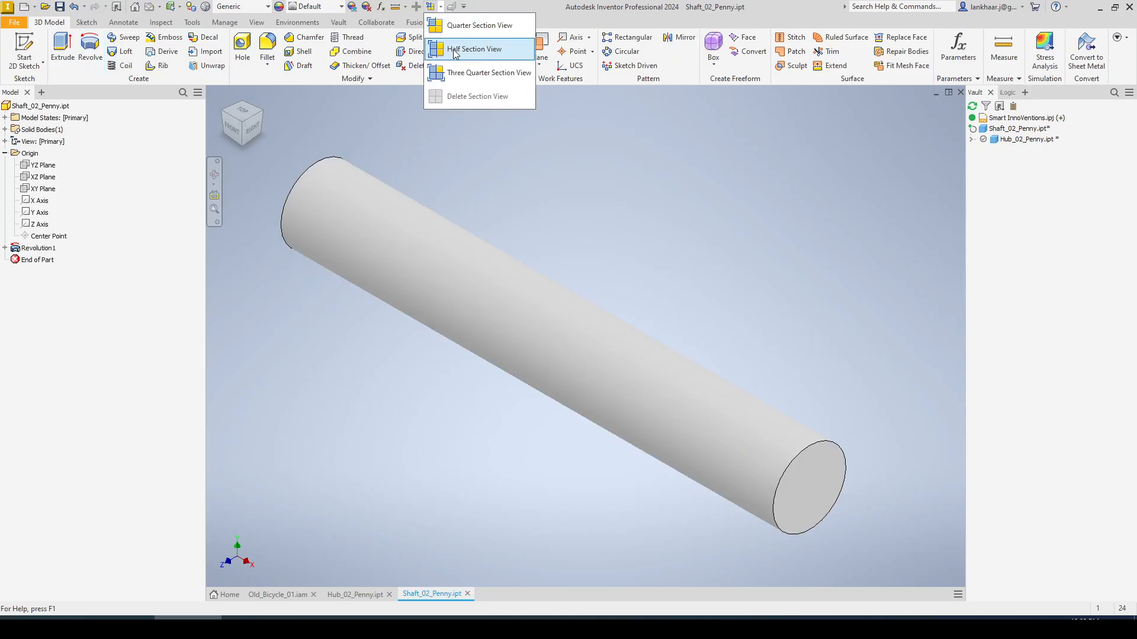
click(460, 57)
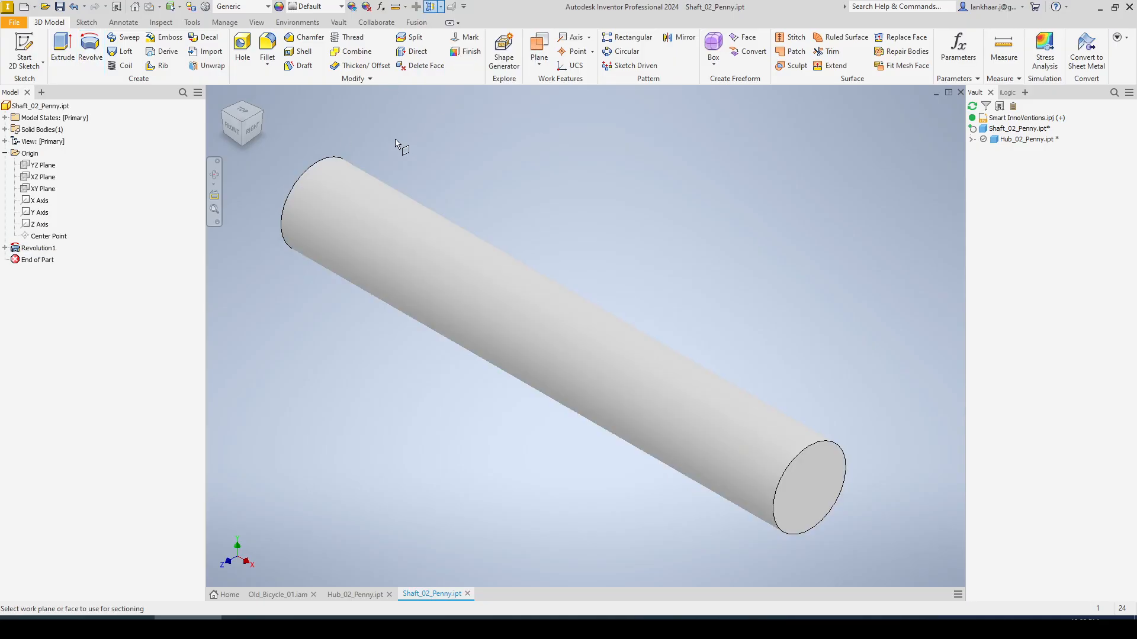
click(48, 189)
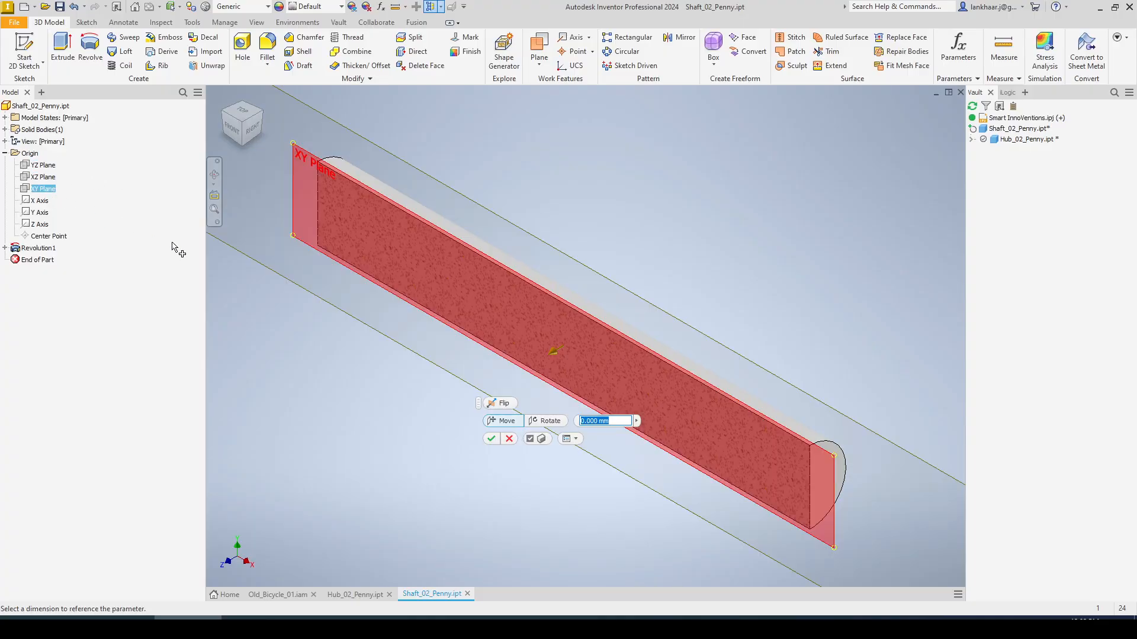
key(Escape)
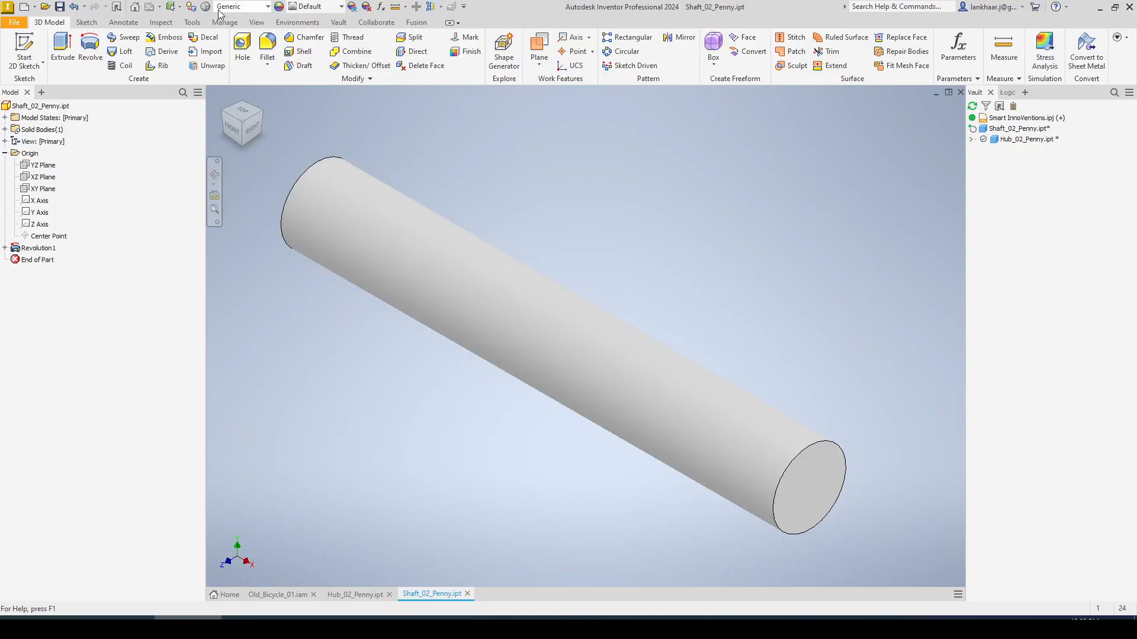
Assign the material Steel, Mild from the Autodesk Material Library to the shaft part.
click(205, 7)
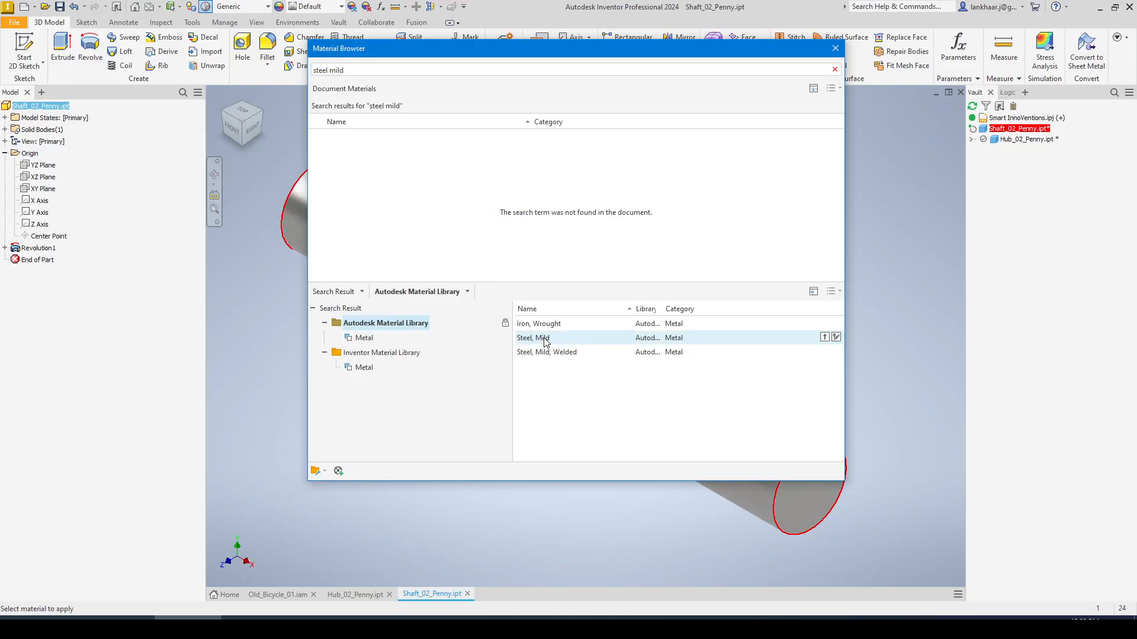
right_click(545, 344)
click(584, 345)
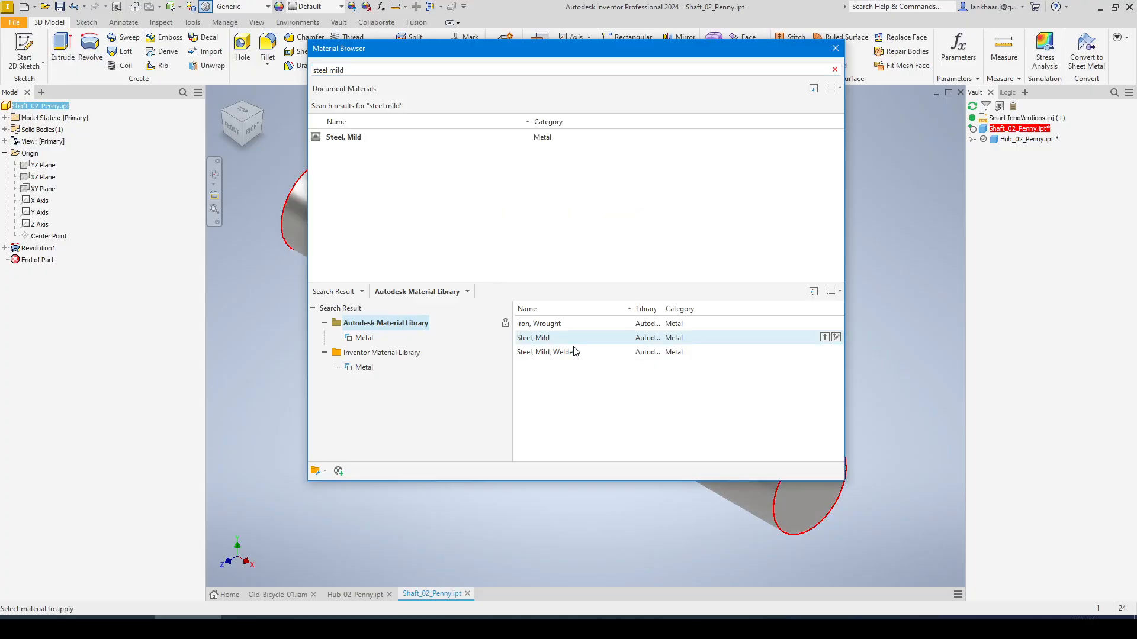
click(836, 48)
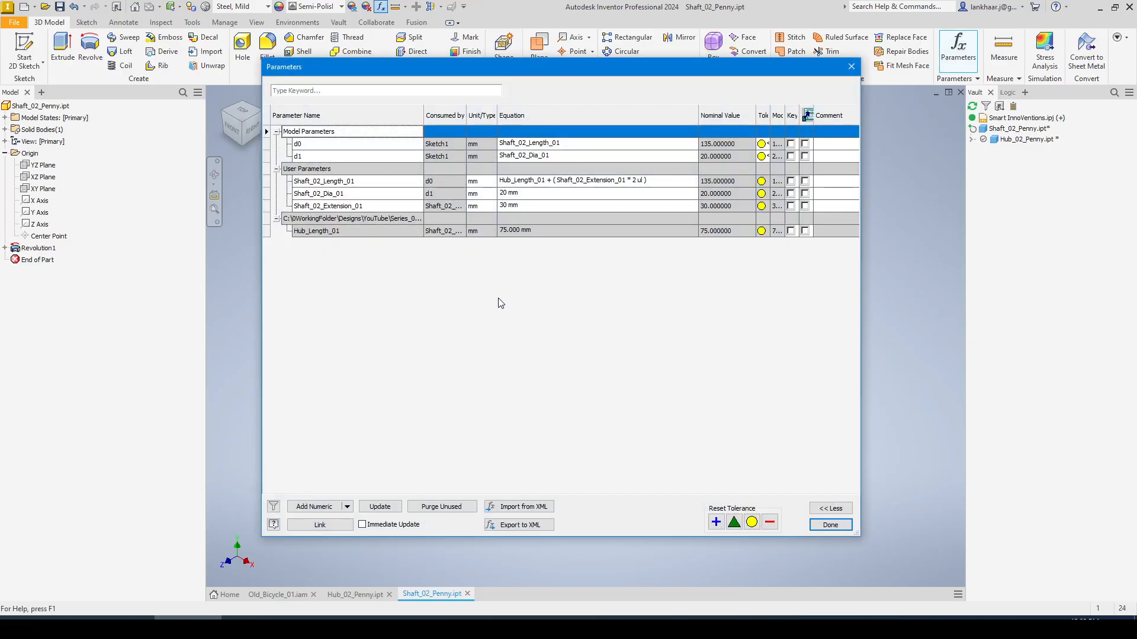
Add a numeric user parameter named Shaft_02_Chamfer_01, set it to 1.5 mm and close the parameters dialog.
click(314, 507)
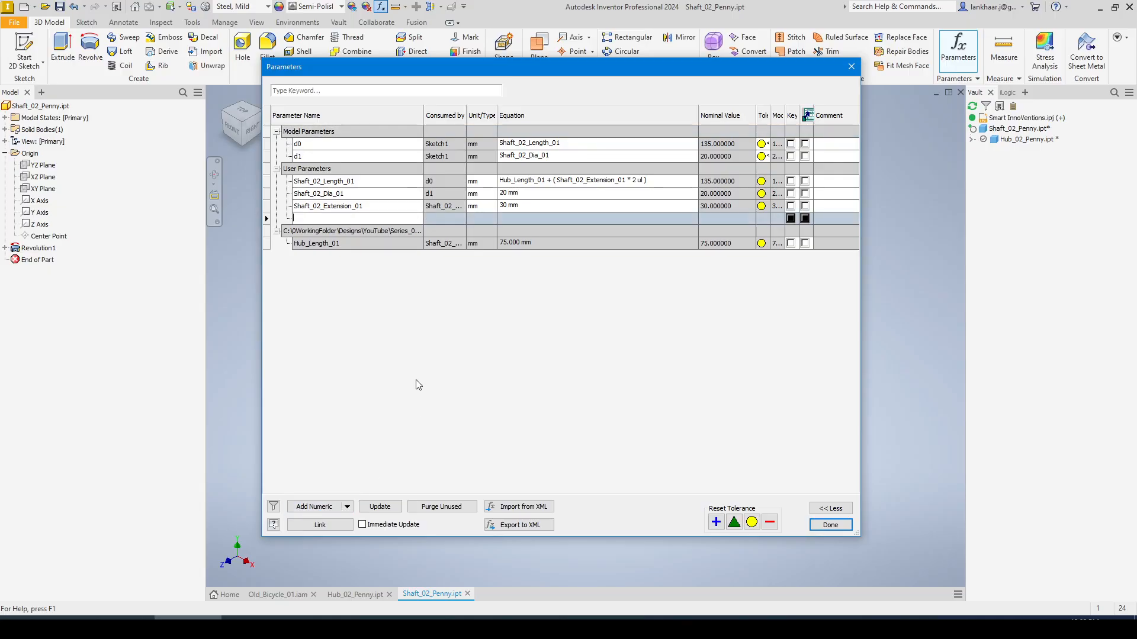
text(Ch)
text(a)
text(Shaft_02)
text(_Chamfe)
text(r_01)
key(Return)
click(533, 221)
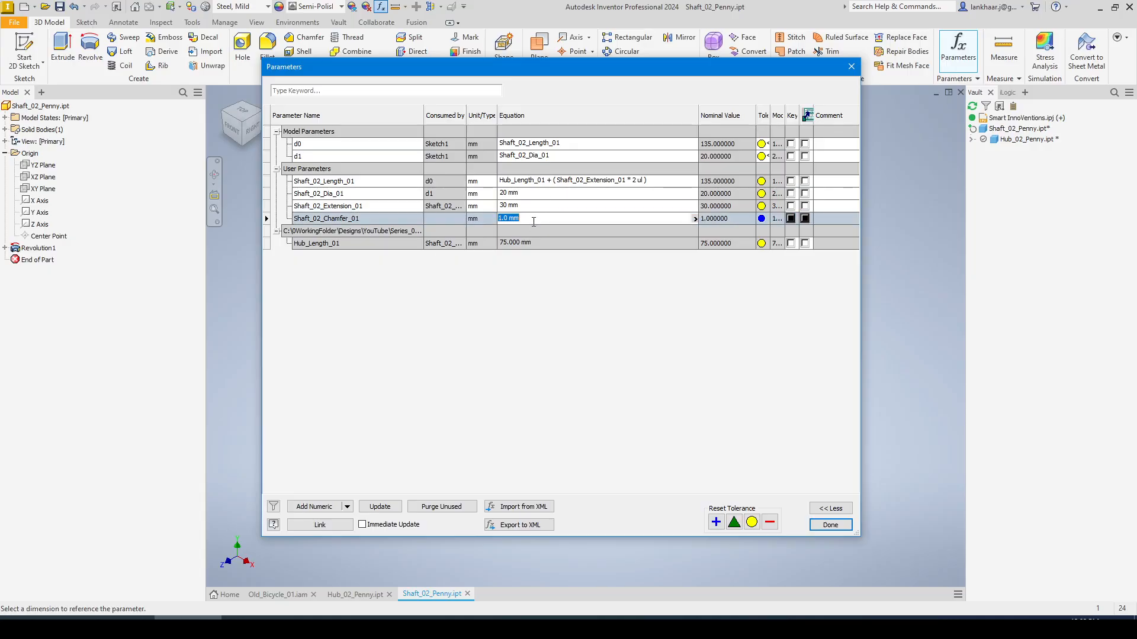
text(1.5)
key(Return)
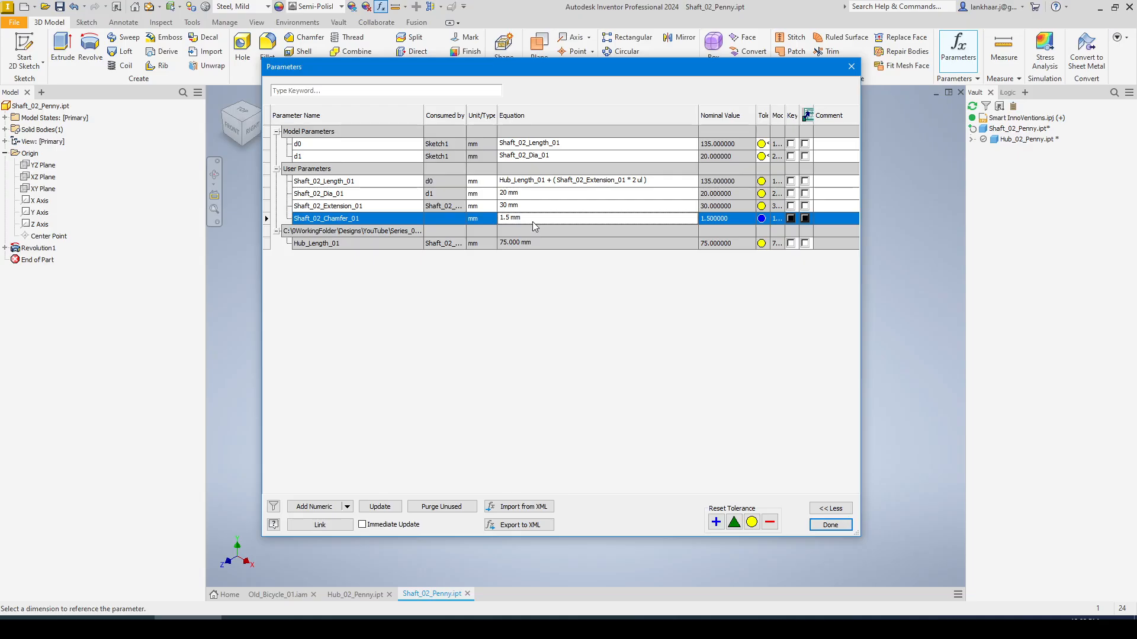
key(Return)
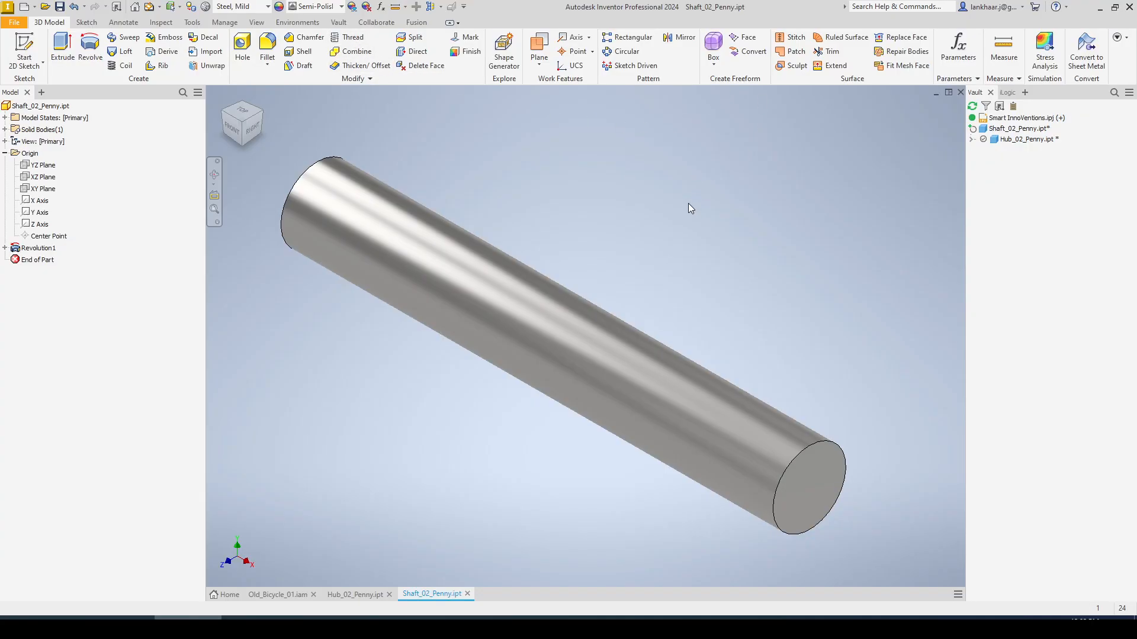
Measure the shaft's cylindrical face.
key(m)
click(628, 327)
key(Escape)
Create an assembly from the metric Standard (mm).iam template and save it as Hub_02_Penny.iam in the Series_04 - Old Bicycle 01 folder.
click(27, 10)
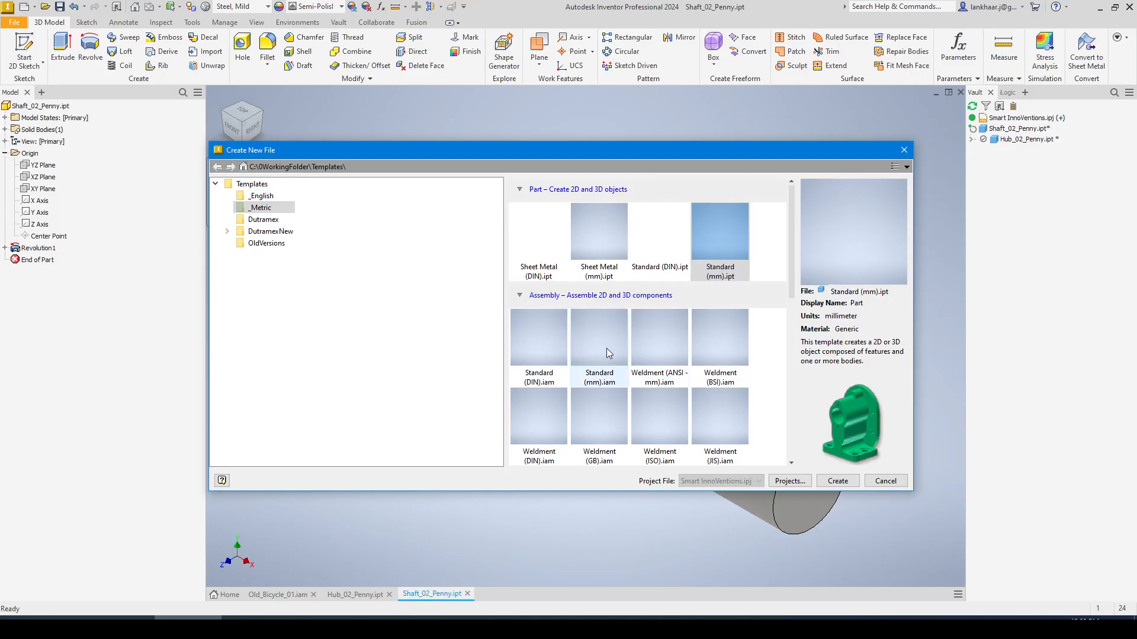
double_click(601, 343)
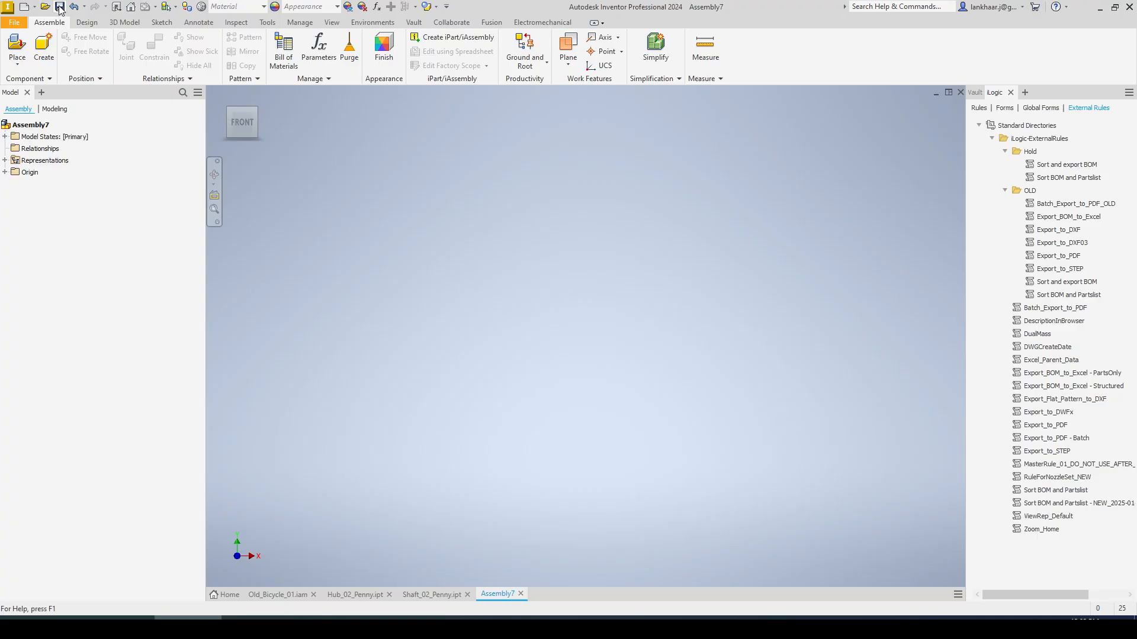
key(ctrl+s)
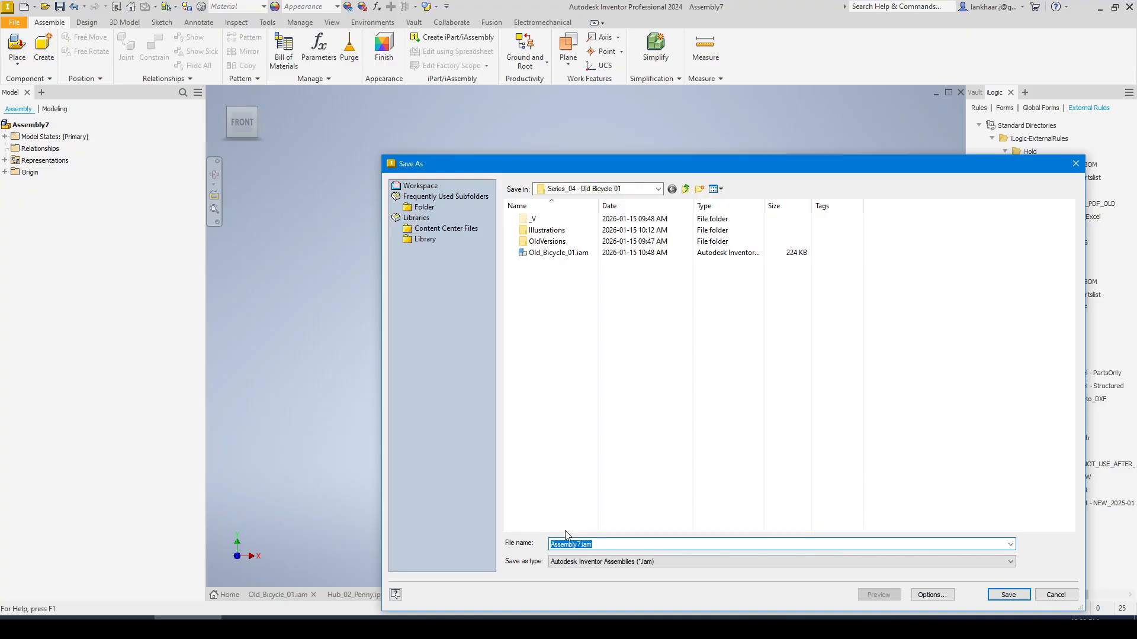
text(Hub_)
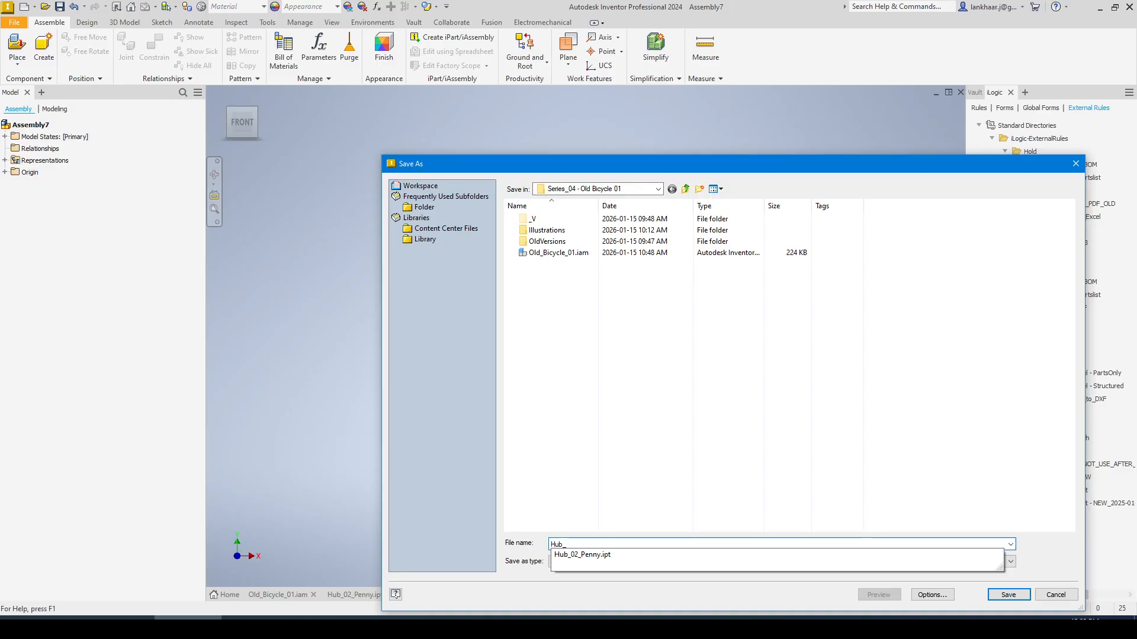
click(605, 555)
key(End)
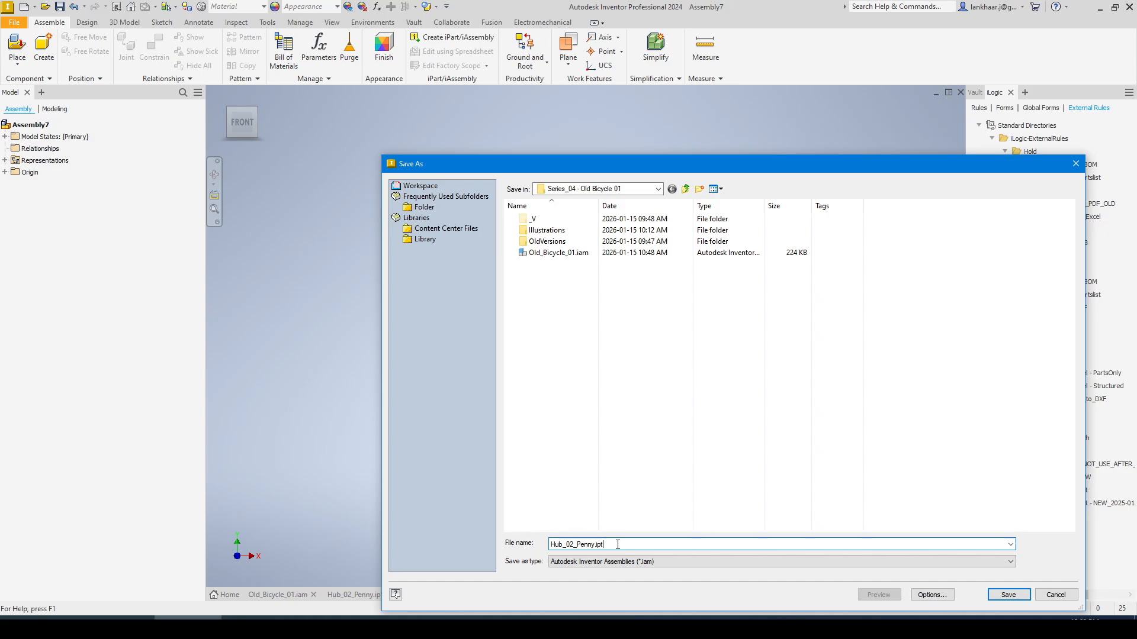
key(BackSpace)
key(BackSpace)
key(BackSpace)
key(BackSpace)
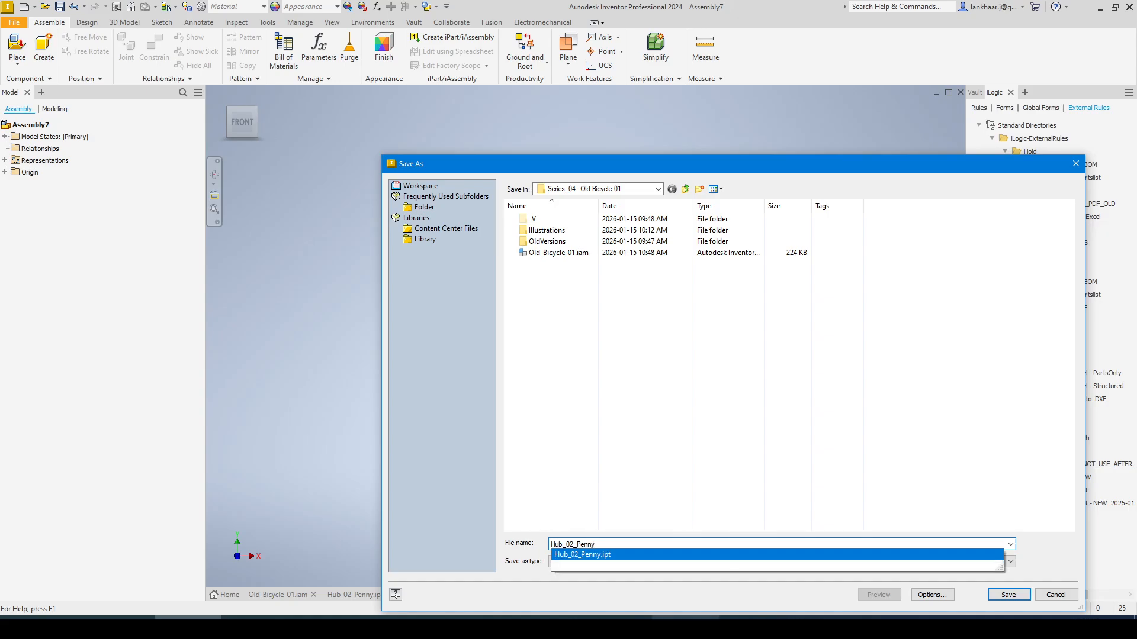
click(662, 597)
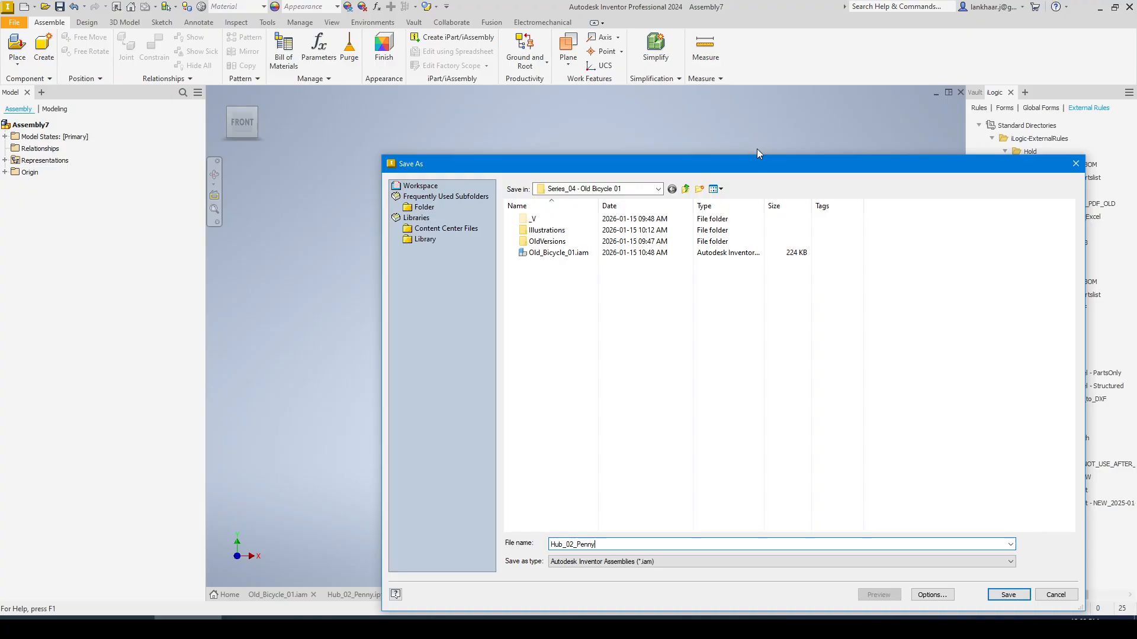
drag(747, 165, 655, 97)
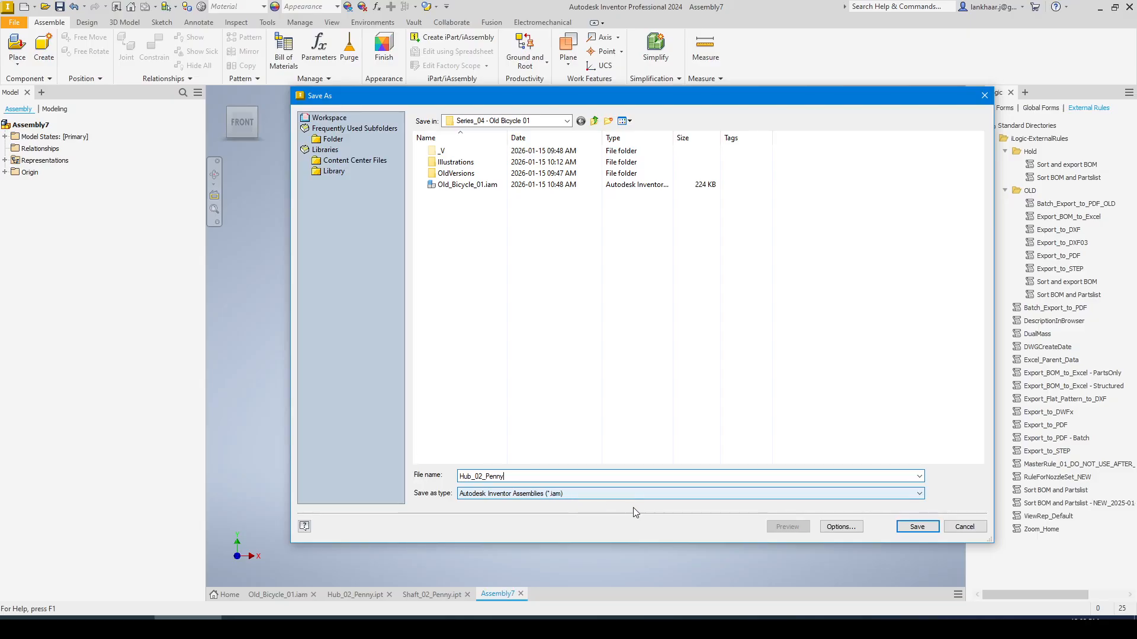
click(904, 528)
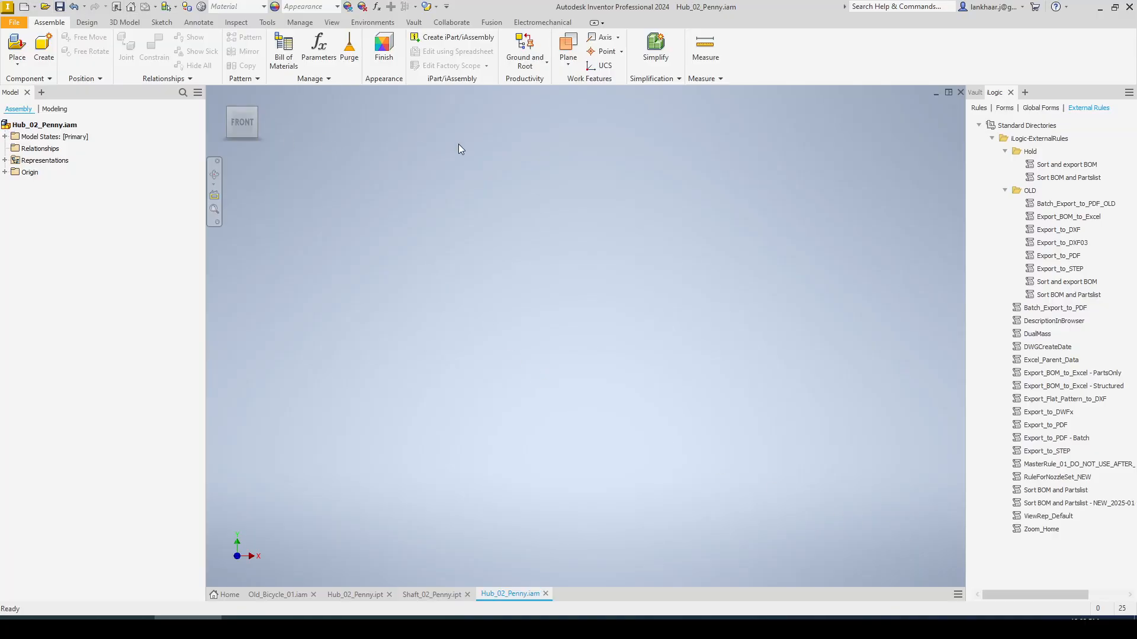
Check Hub_02_Penny.iam into the vault and check it out again.
click(975, 92)
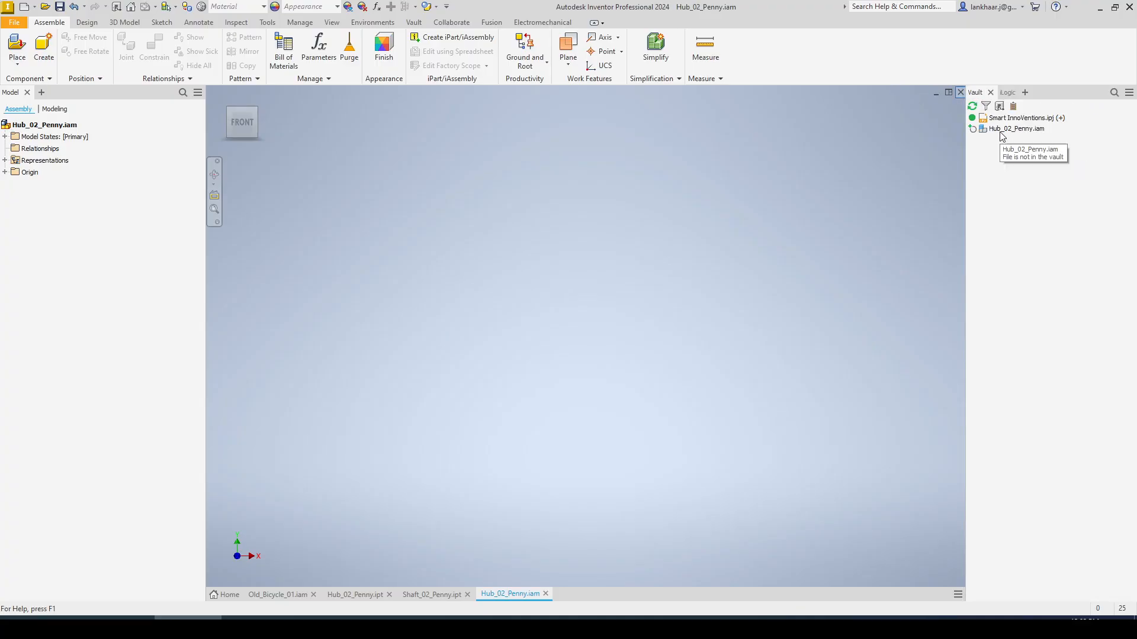
right_click(1006, 128)
click(1034, 187)
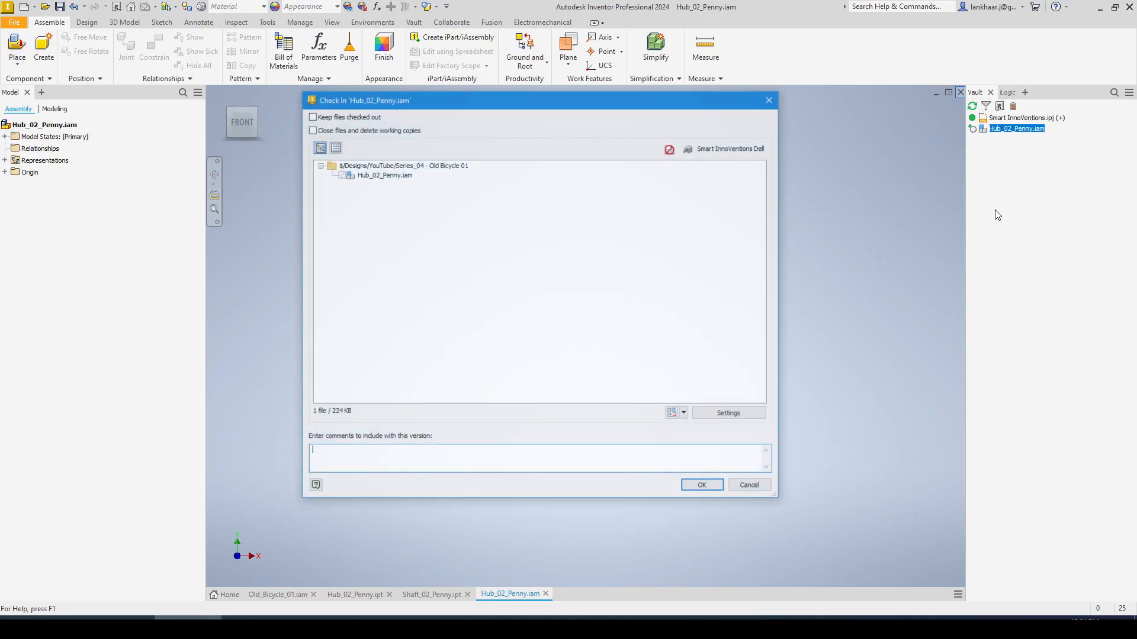
click(702, 487)
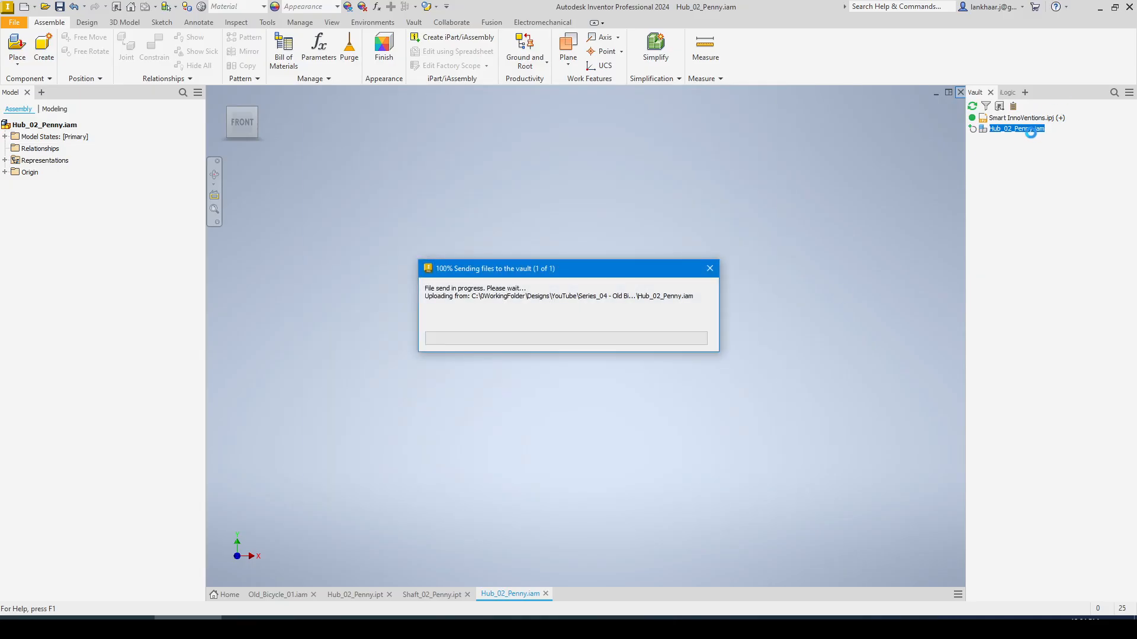
right_click(1016, 143)
click(1019, 203)
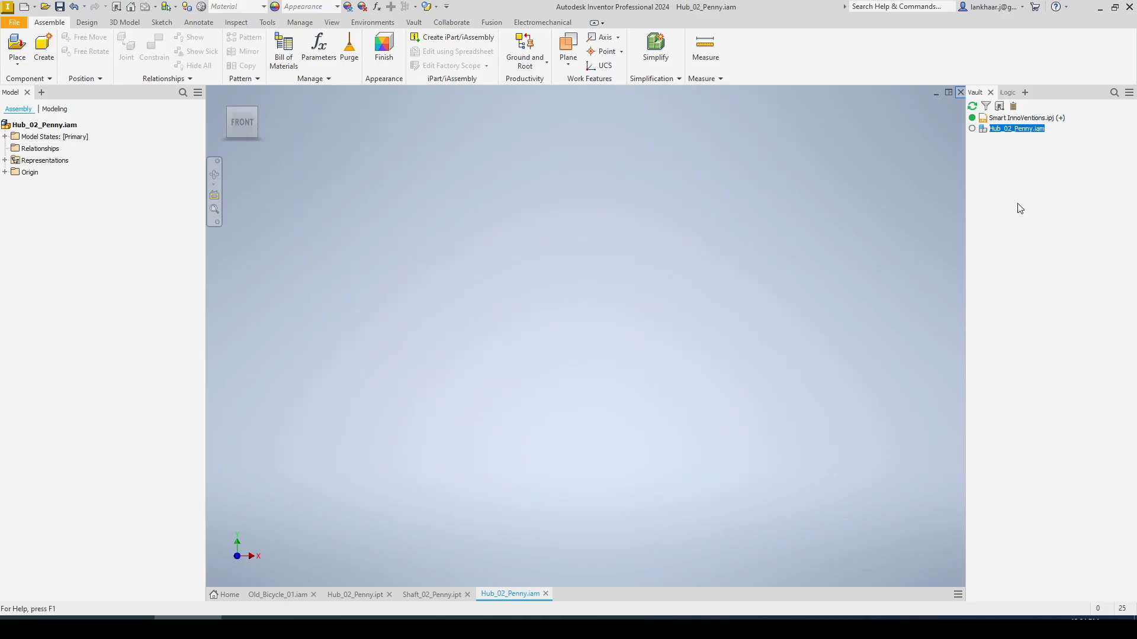
click(616, 441)
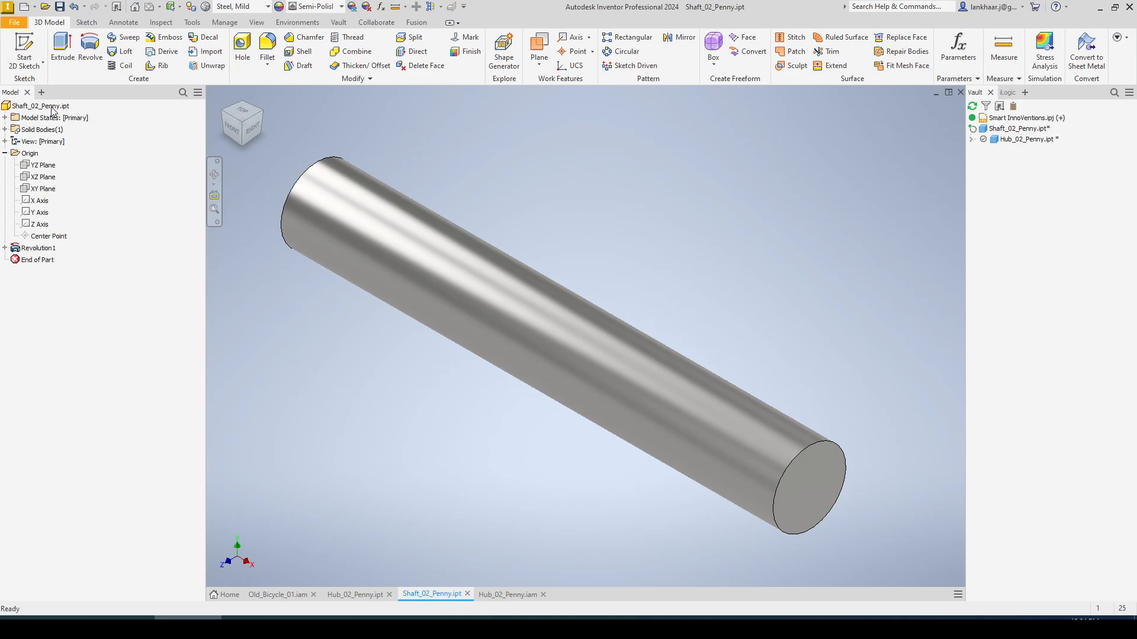
Copy the Shaft_02_Penny part into Hub_02_Penny.iam and root it at the assembly origin with flush constraints using Ground and Root.
click(51, 107)
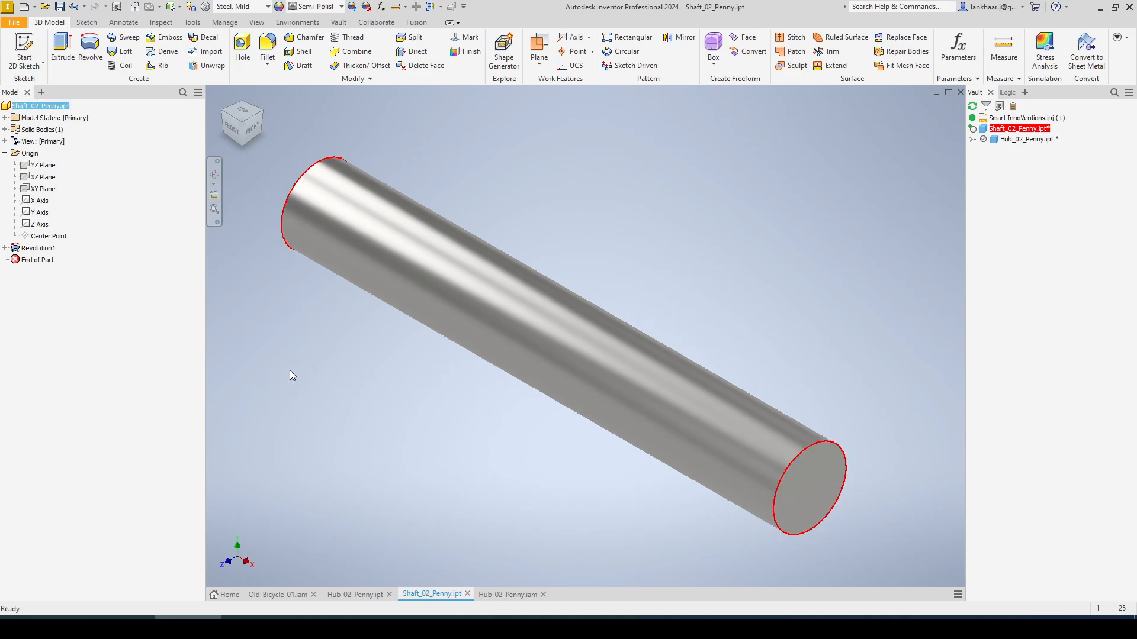
click(506, 592)
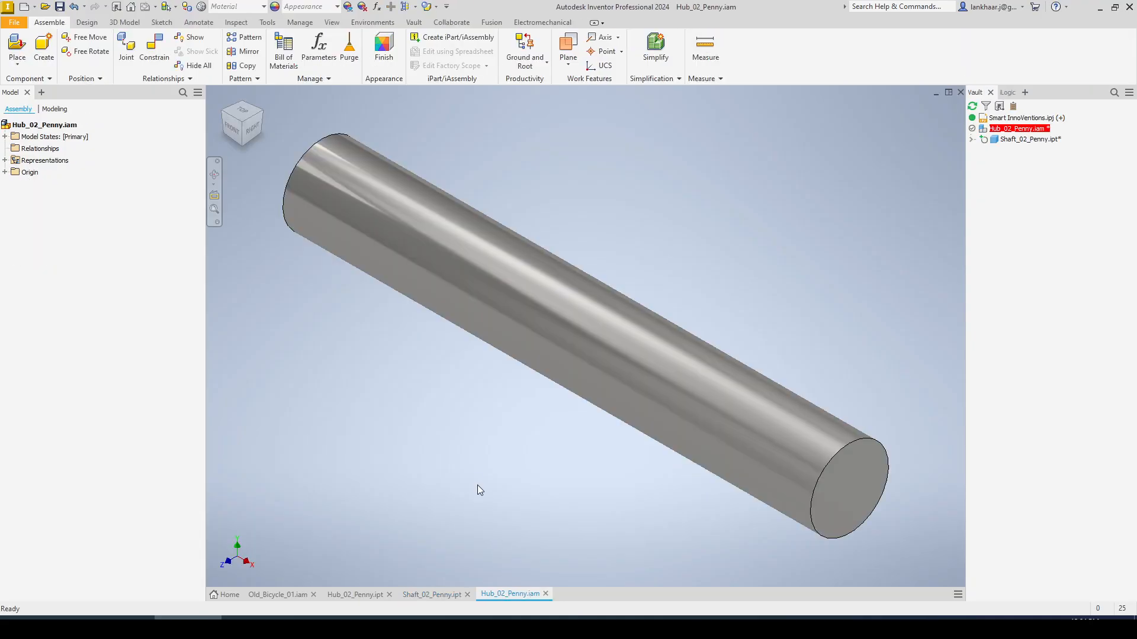
click(525, 48)
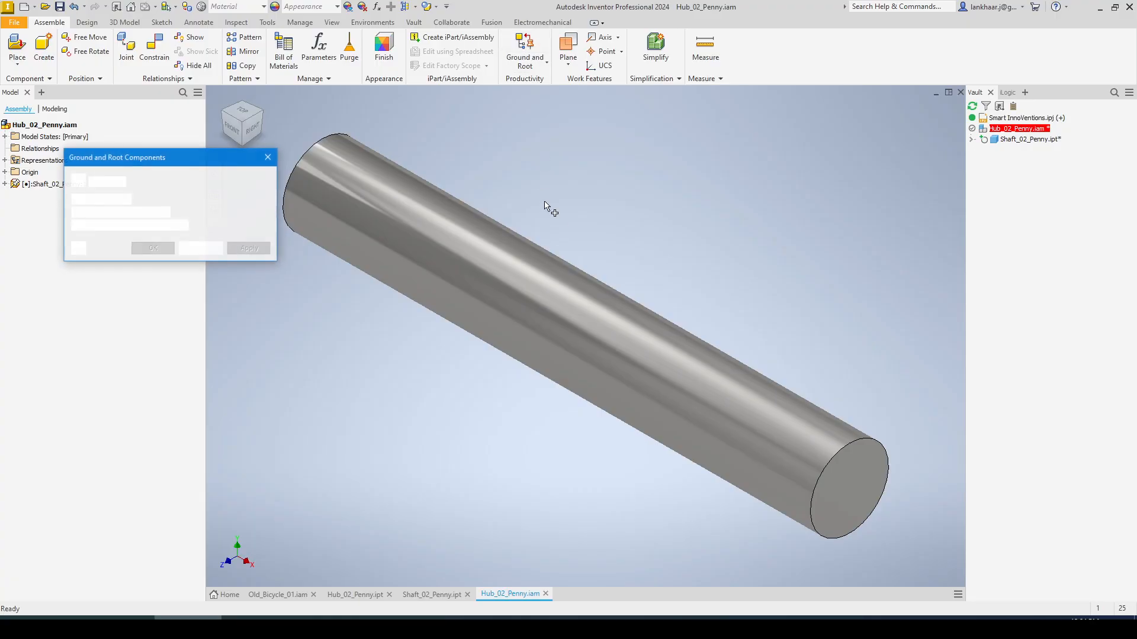
click(563, 281)
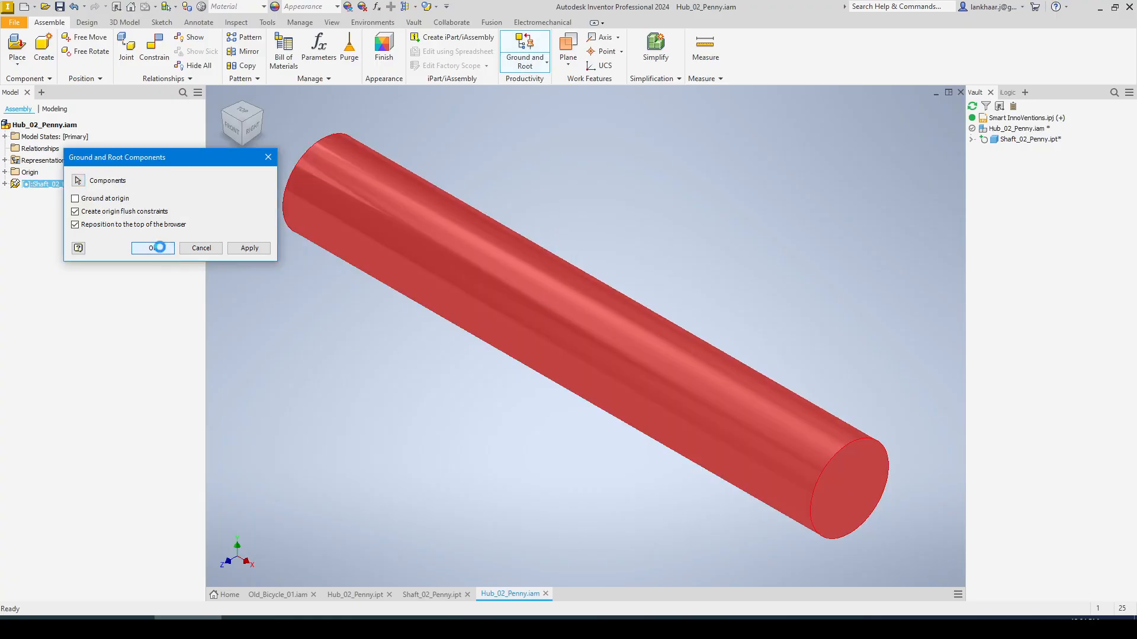
click(155, 247)
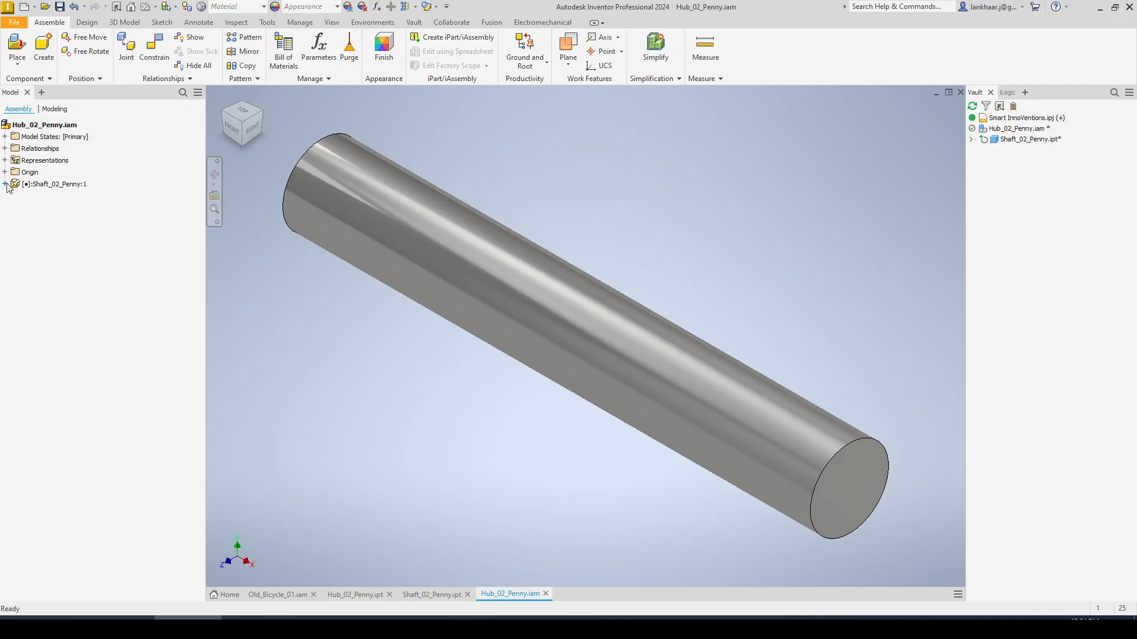
Unground the shaft component in the assembly and expand it to check its origin flush constraints.
right_click(29, 184)
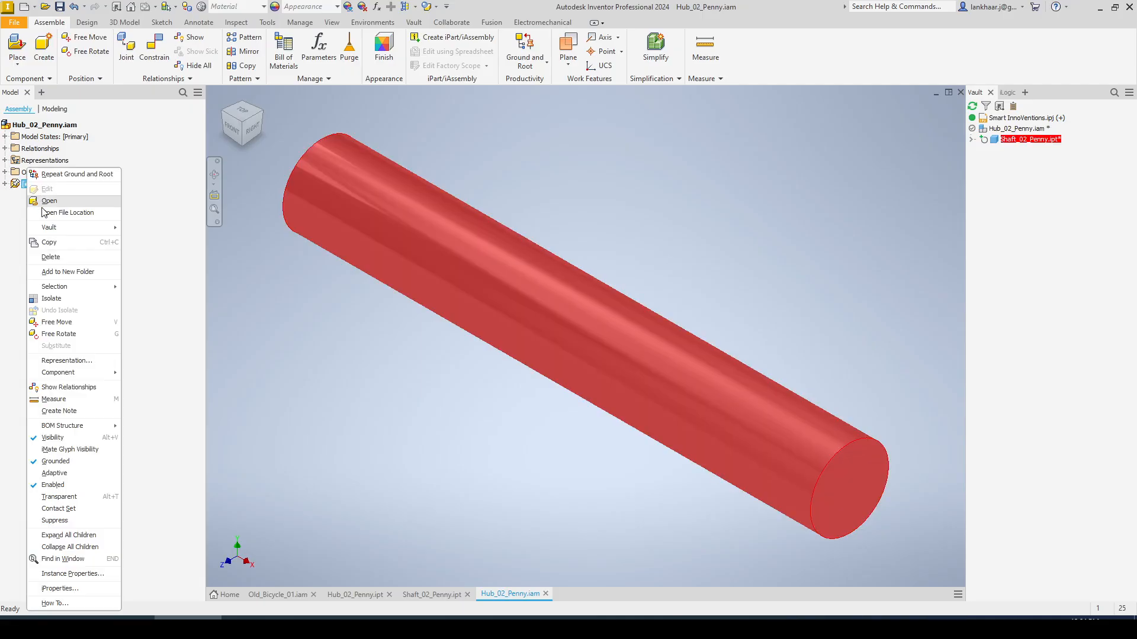
click(74, 462)
click(6, 185)
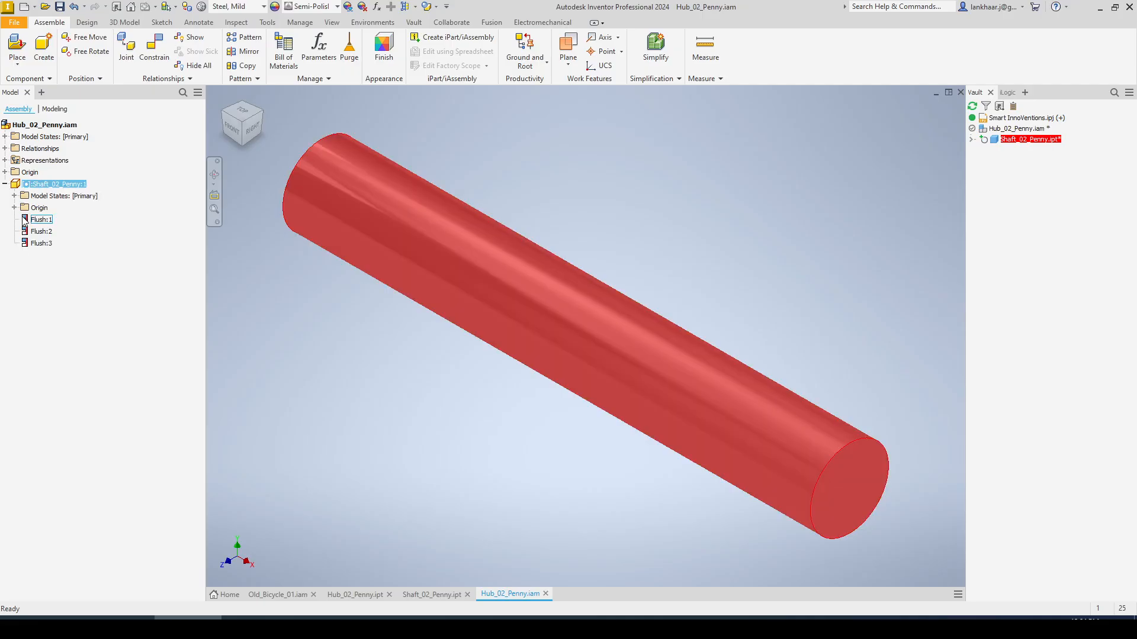
click(350, 374)
scroll(415, 397, down, 2)
middle_drag(438, 431, 459, 406)
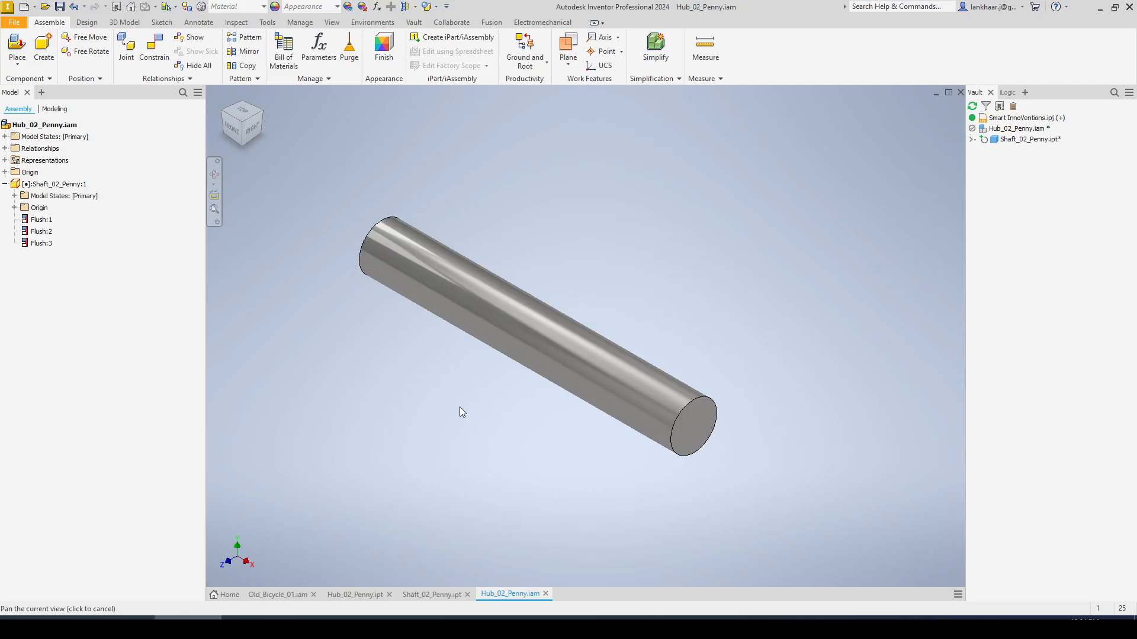
Copy the hub part Hub_02_Penny.ipt into the Hub_02_Penny.iam assembly.
click(410, 593)
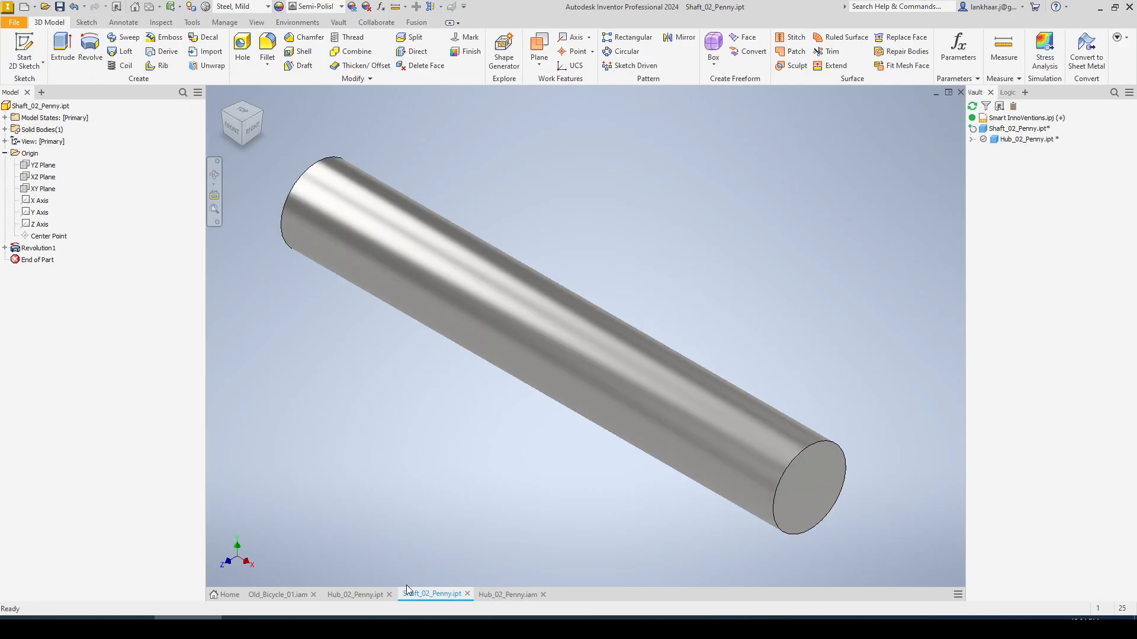
click(369, 595)
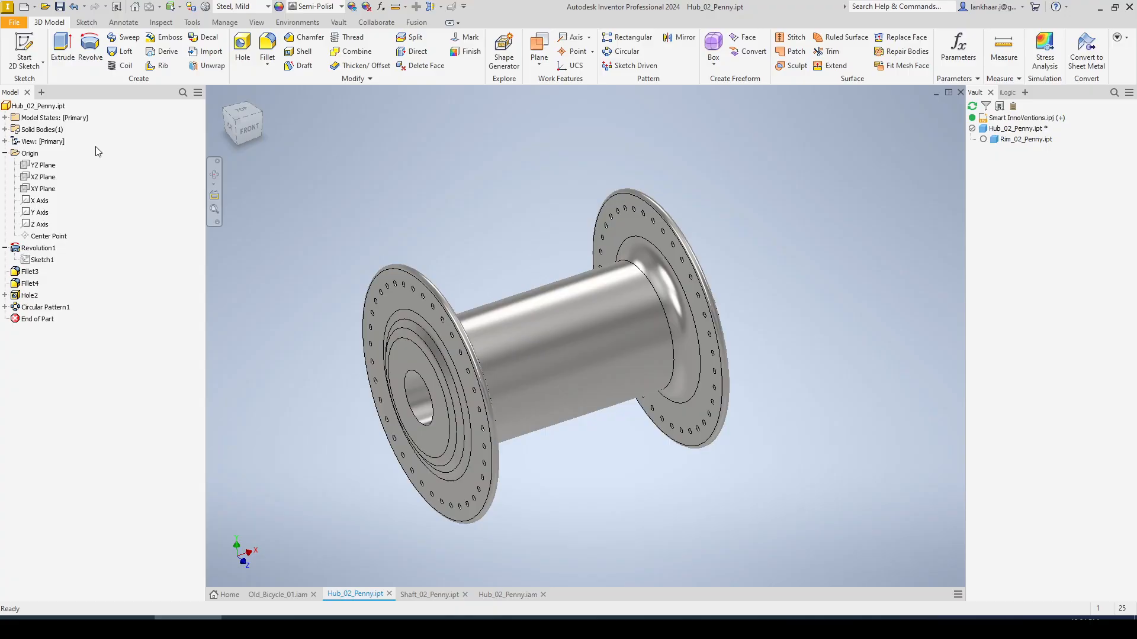
click(50, 106)
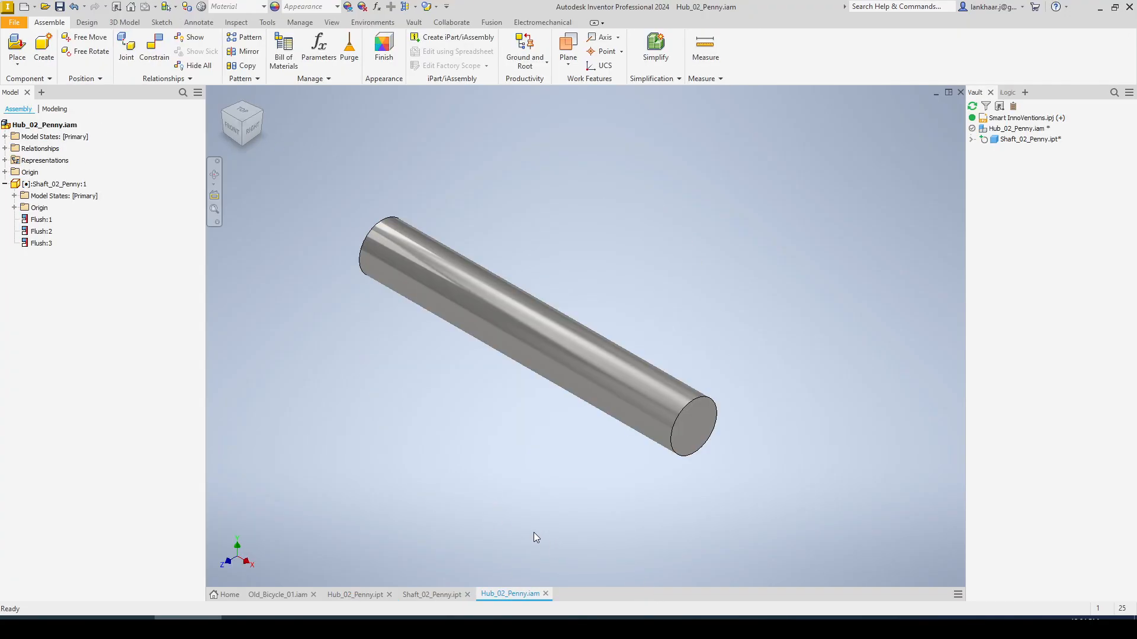
key(ctrl+v)
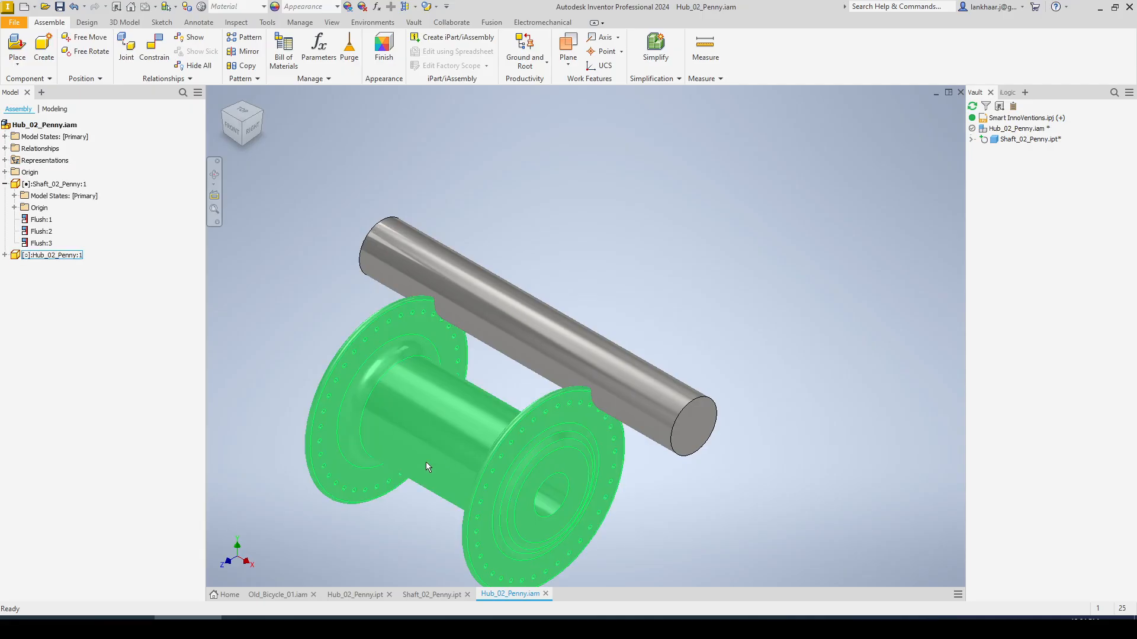
Root the hub component at the assembly origin with flush constraints, repositioned to the top of the browser, using Ground and Root.
click(522, 54)
click(345, 371)
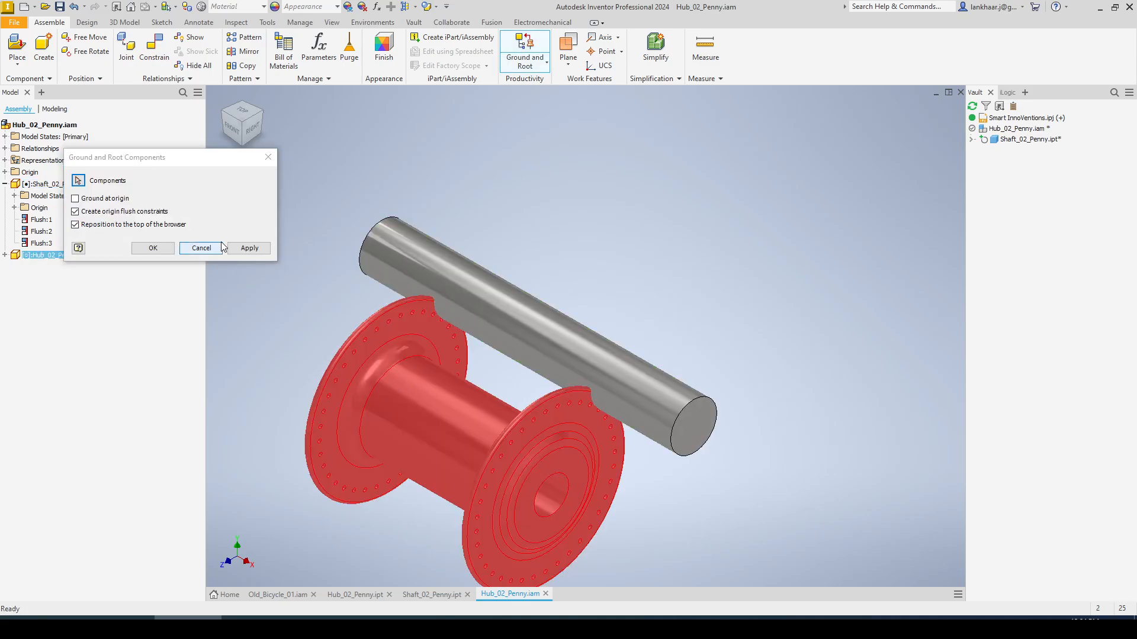
click(249, 248)
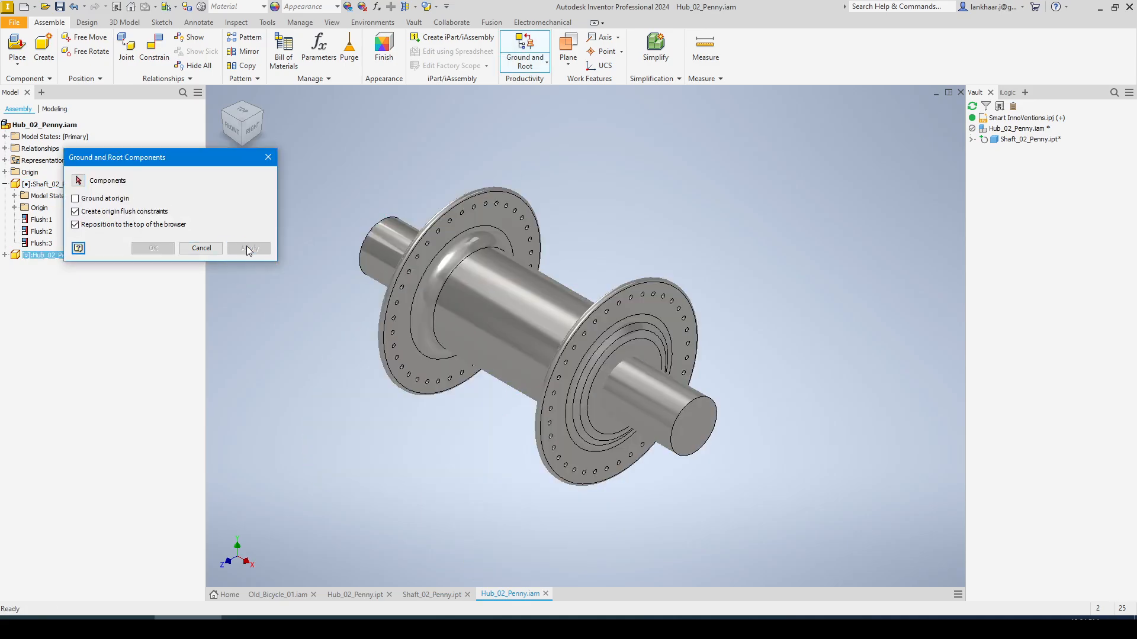
click(204, 248)
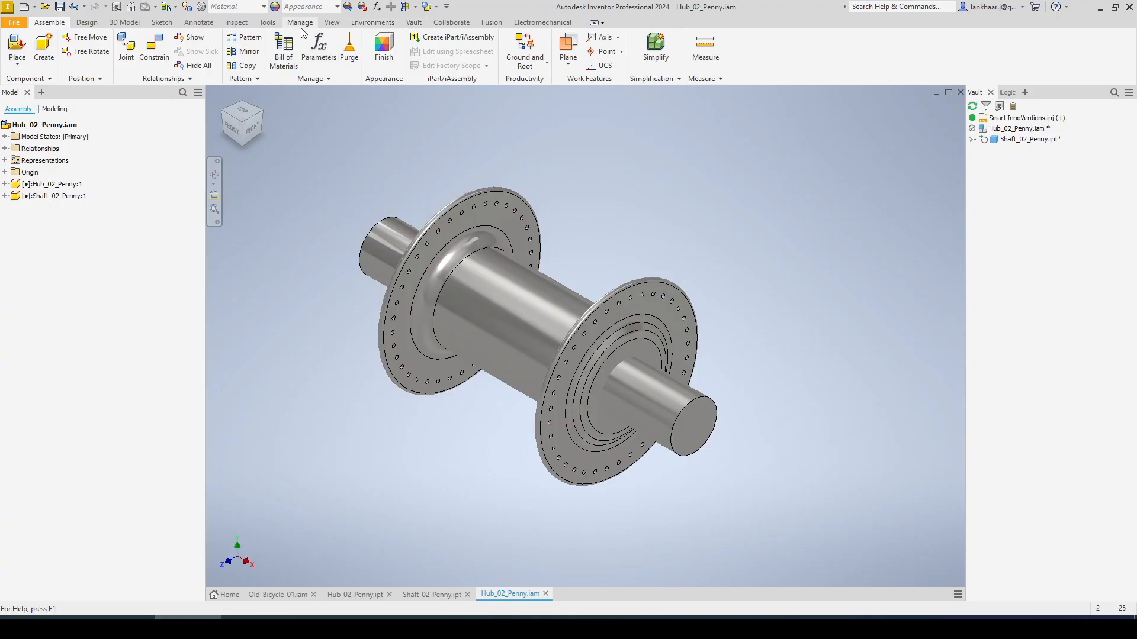
Create a half section view of the hub assembly on the assembly's XY Plane.
click(405, 6)
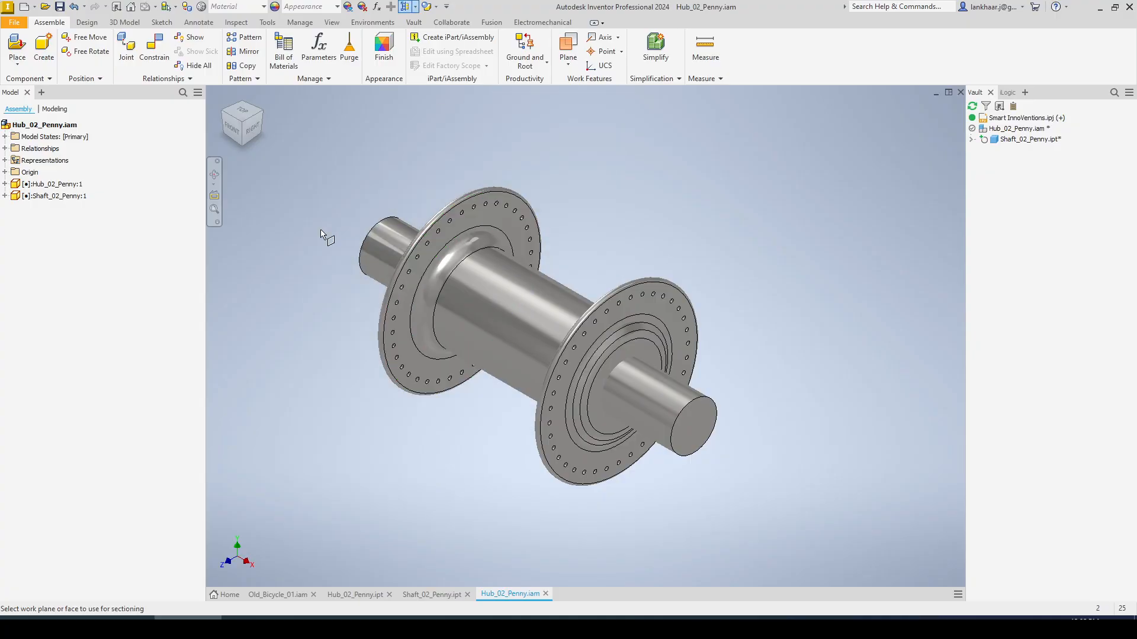
click(5, 172)
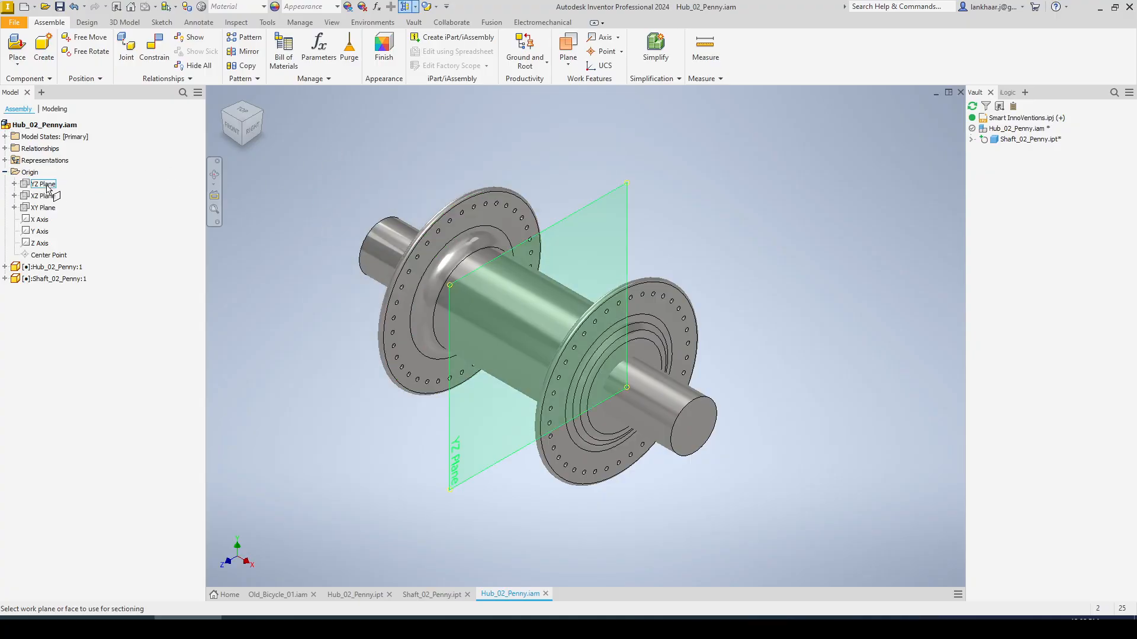
click(44, 208)
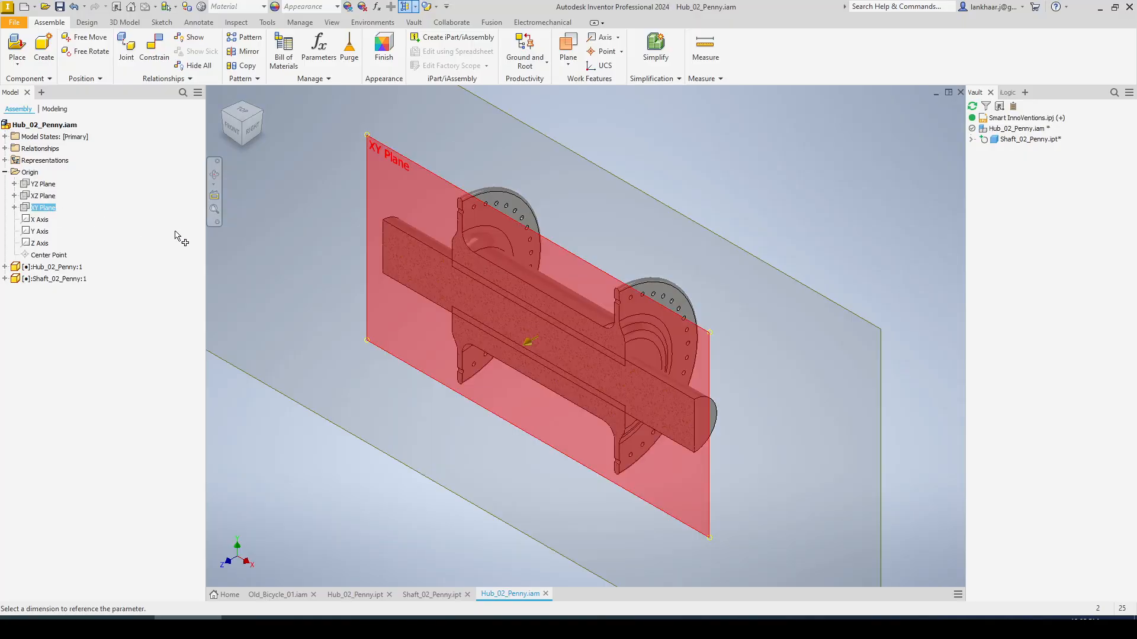
click(466, 429)
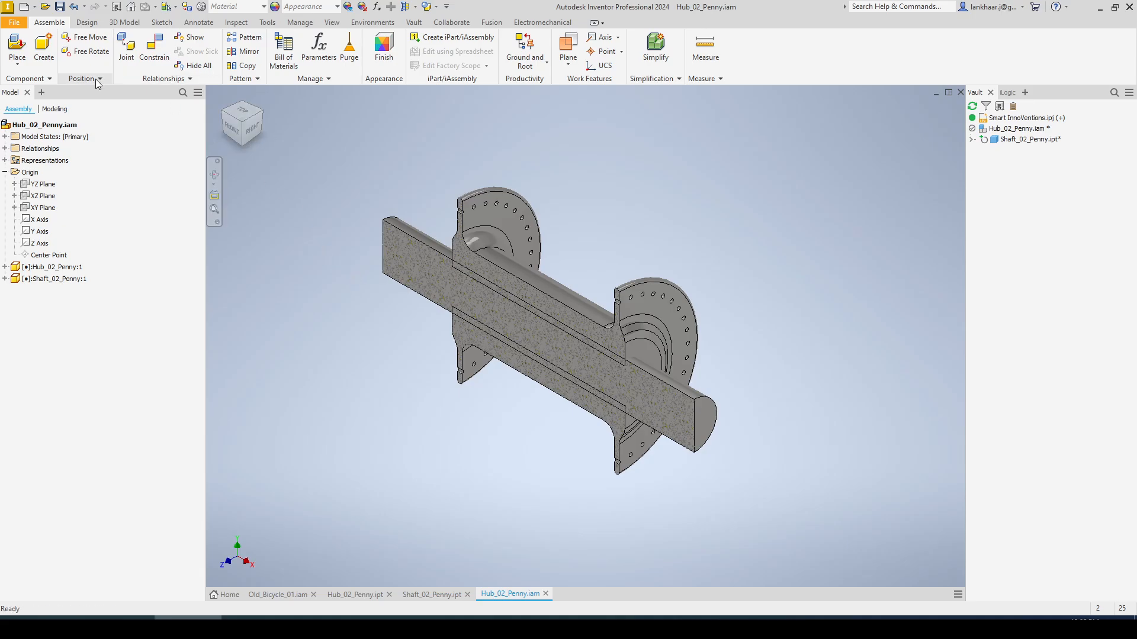
Create a new part from the metric Standard (mm).ipt template.
click(24, 8)
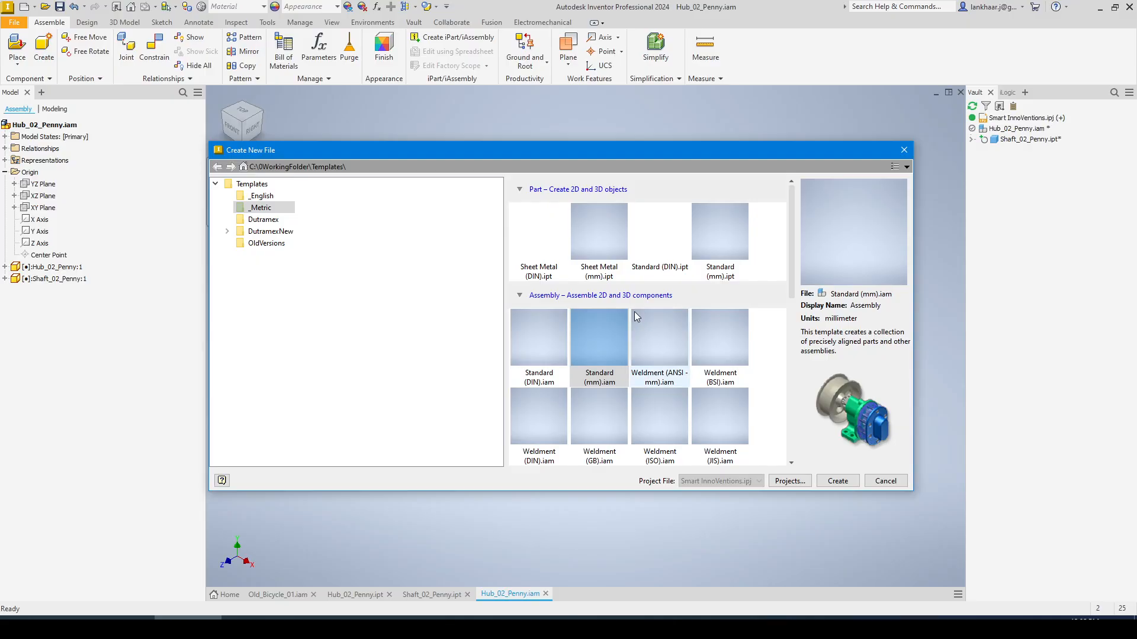
double_click(715, 235)
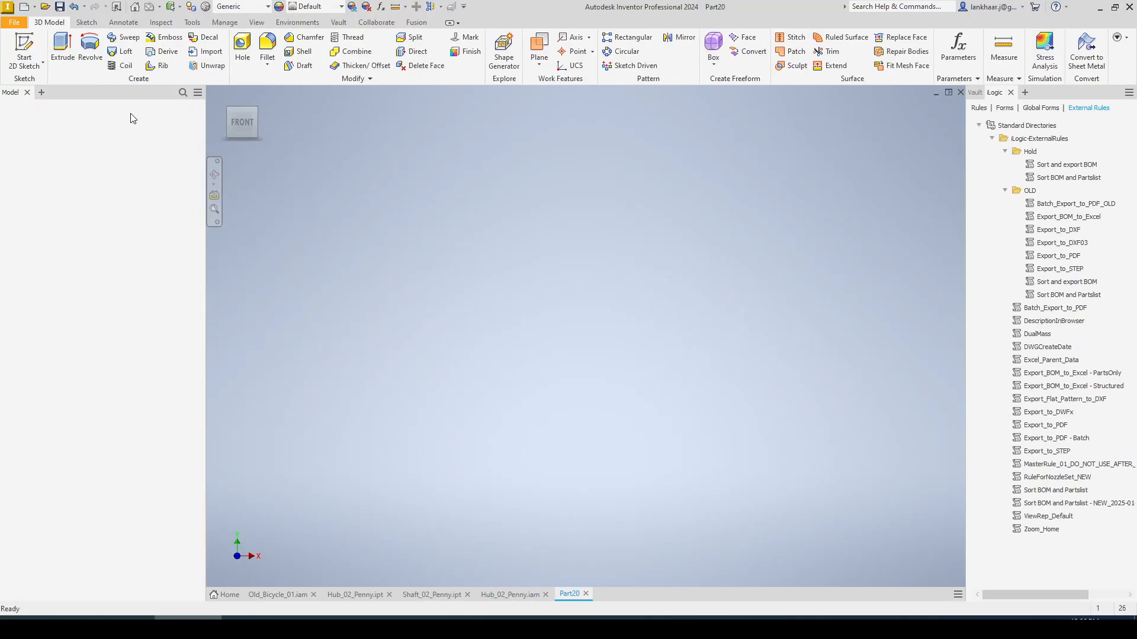
Show the Vault browser and save the new part as Ball_Bearing_01.
click(976, 93)
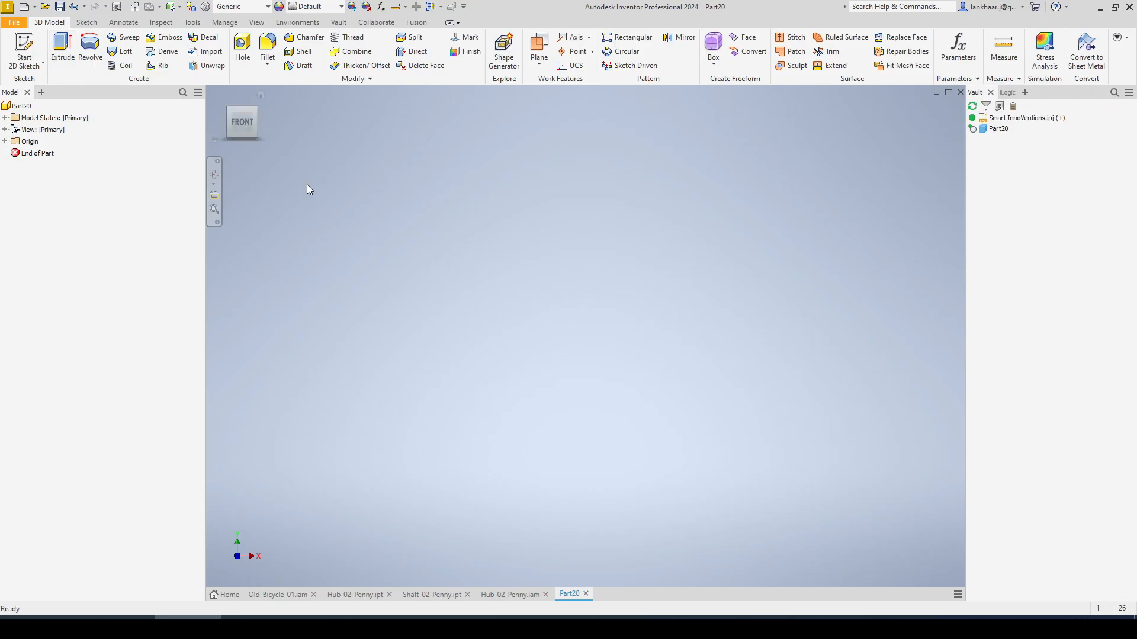
click(25, 8)
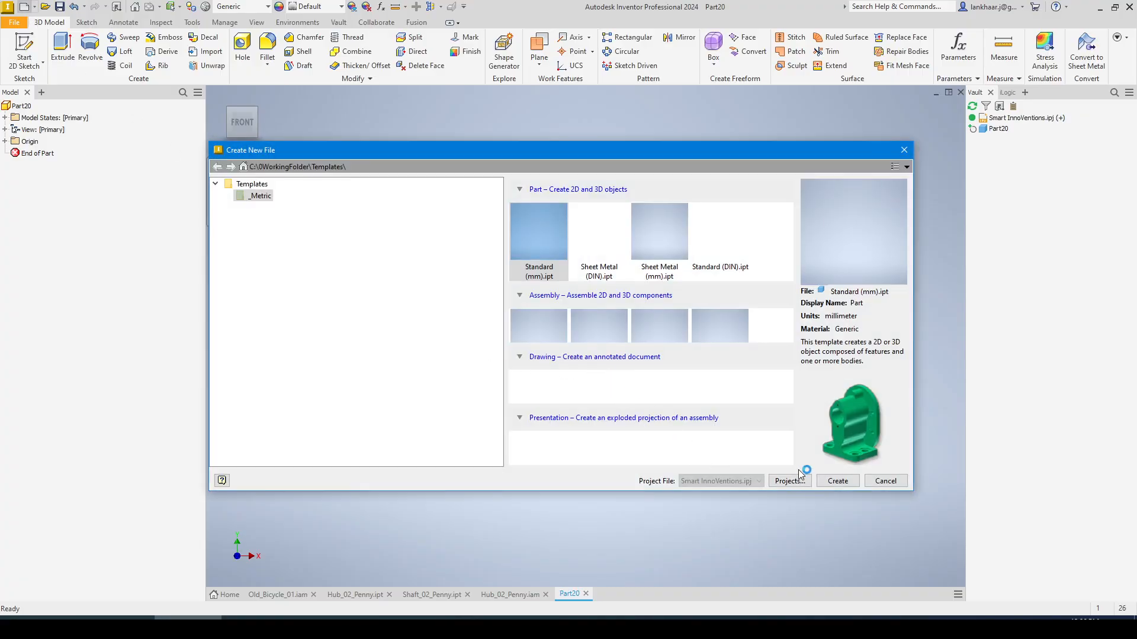
click(875, 485)
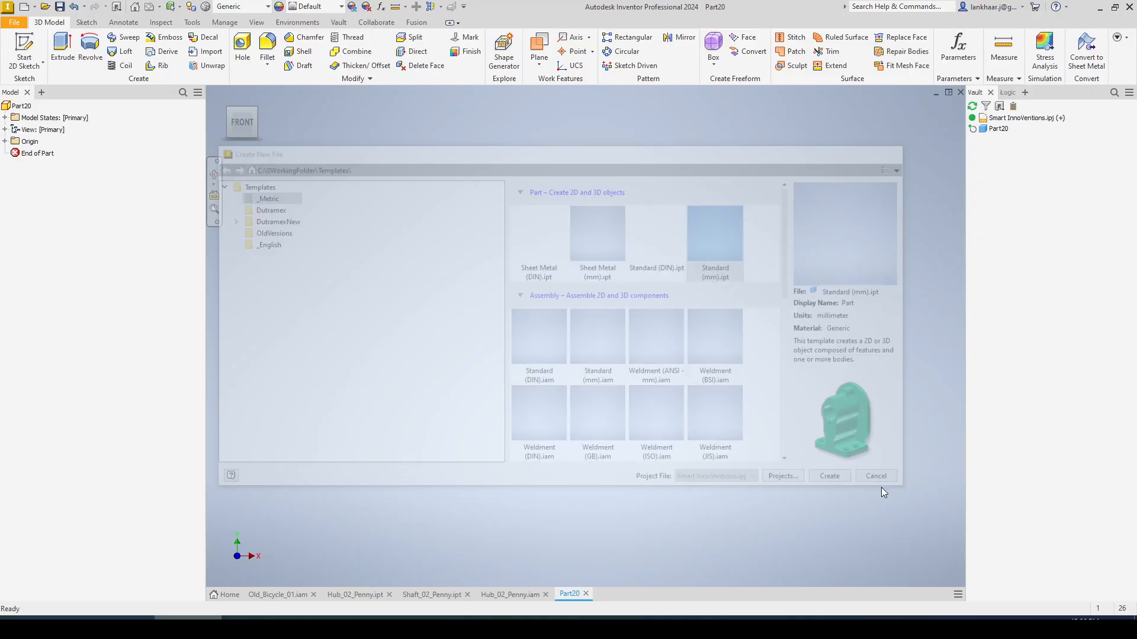
key(ctrl+s)
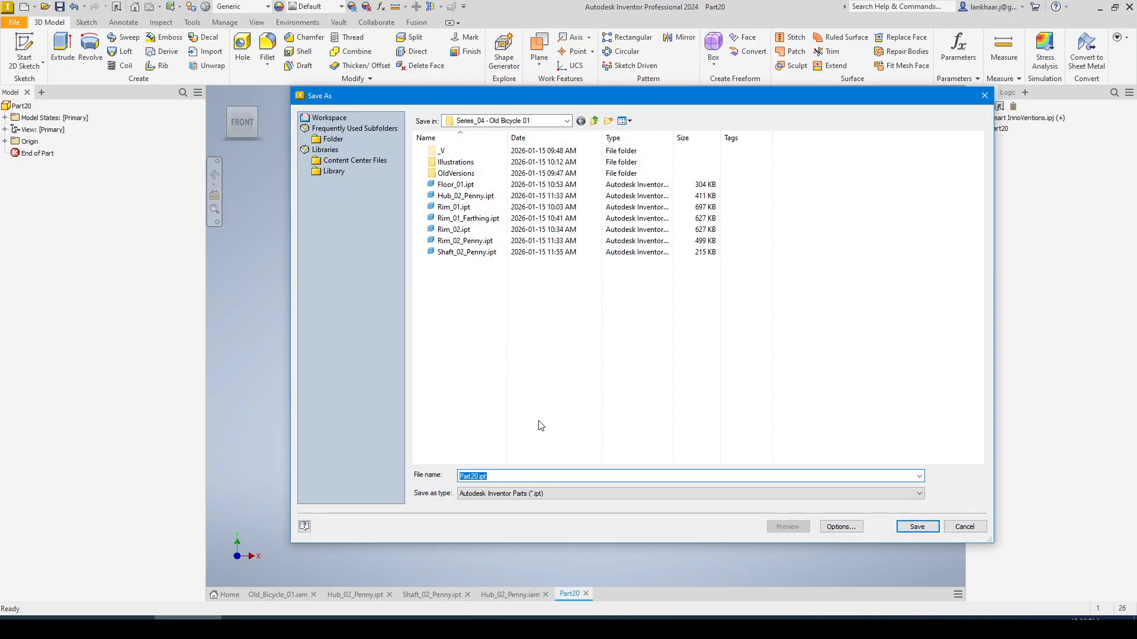
text(Ball_Bearing_01)
key(Return)
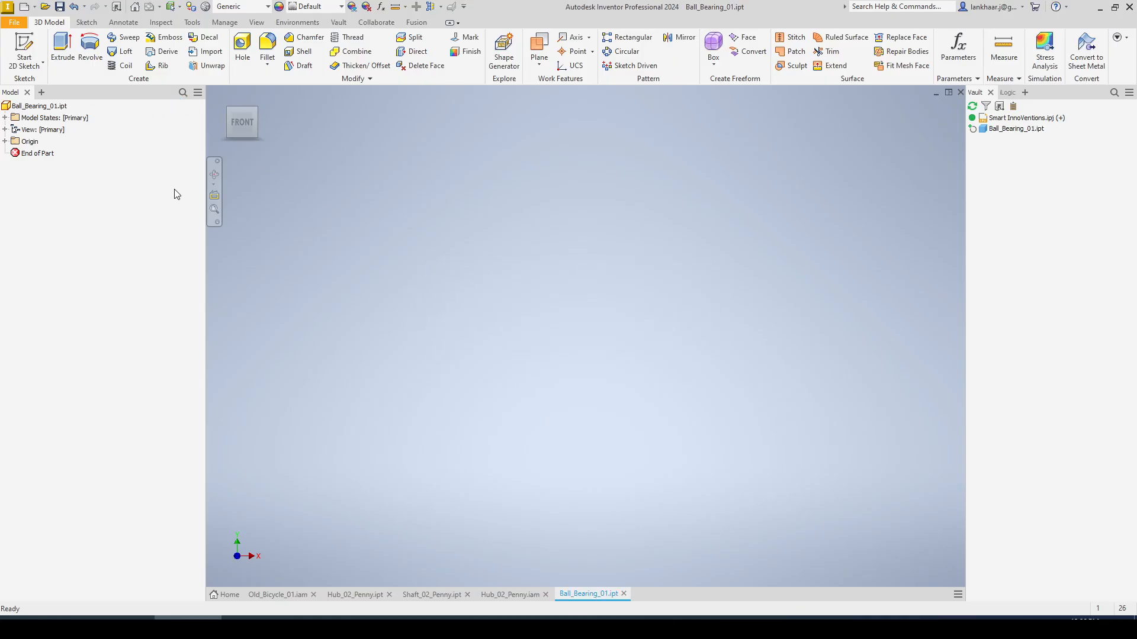
Start a sketch on the XY Plane and draw a circle about 7.24 mm in diameter centred on the origin.
click(5, 142)
right_click(45, 176)
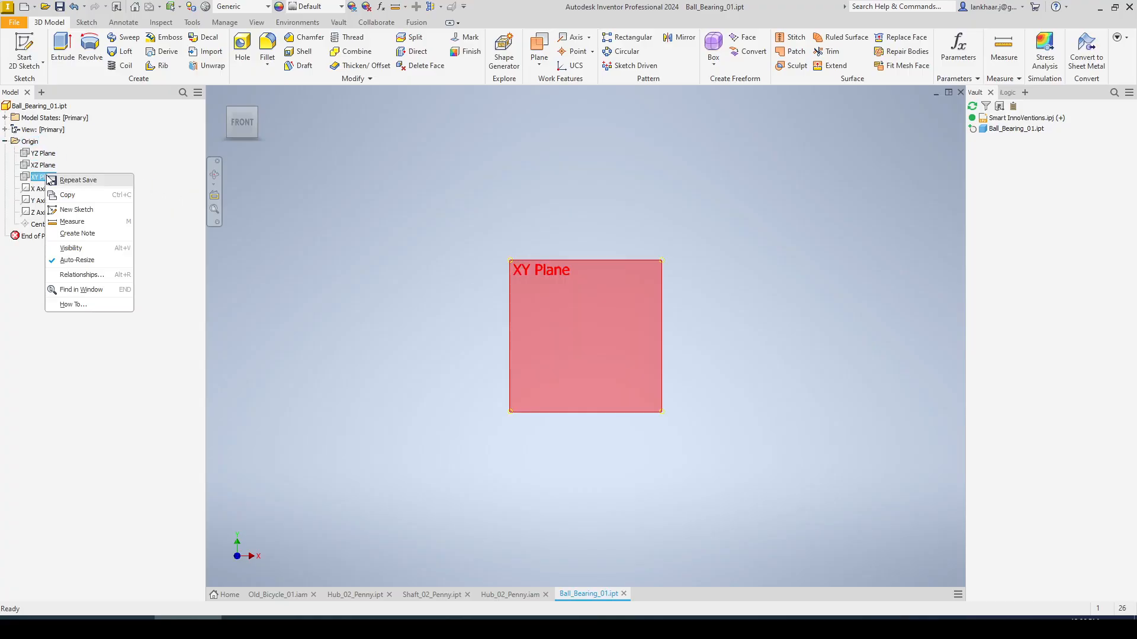
click(68, 210)
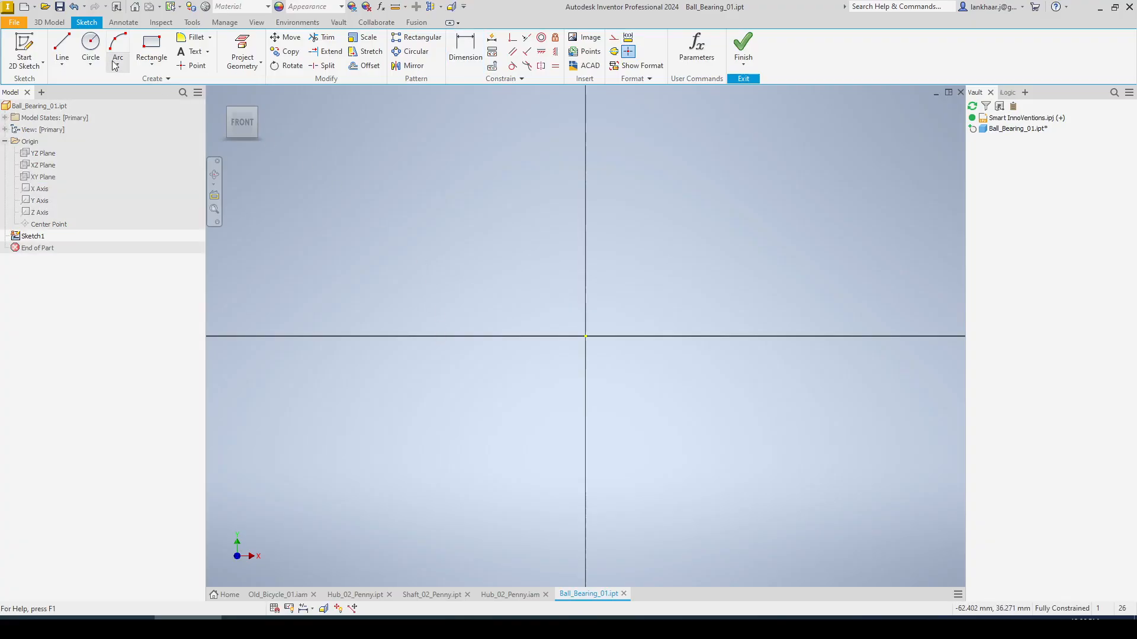
click(89, 41)
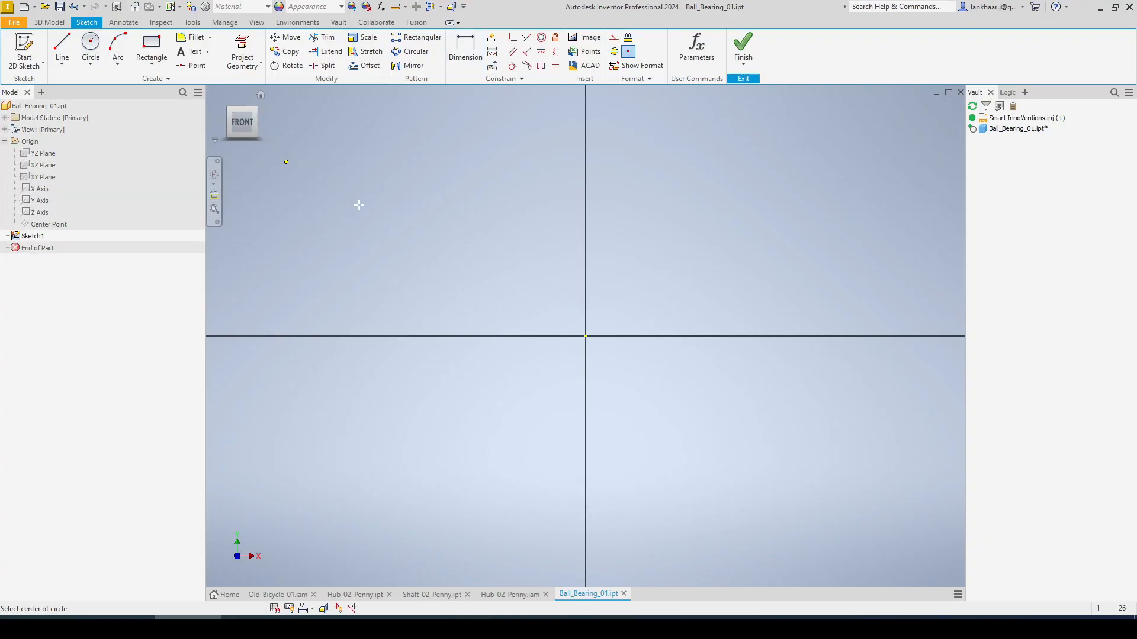
click(585, 336)
click(569, 315)
key(Escape)
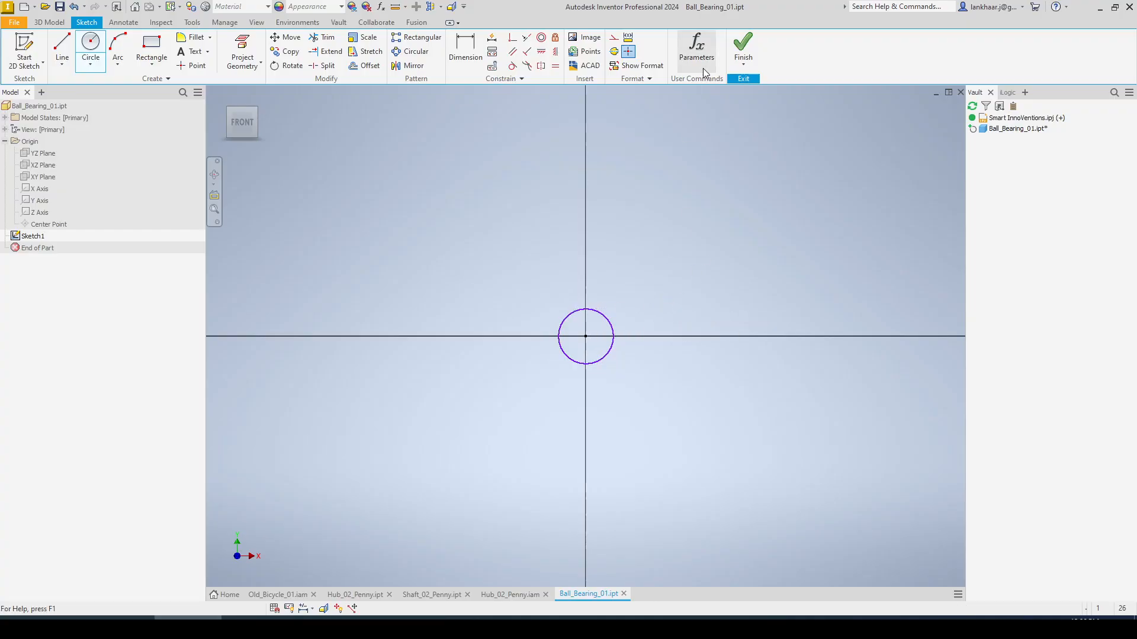
Add the numeric user parameter Ball_Bearing_Dia_01 with a value of 3 mm.
click(702, 70)
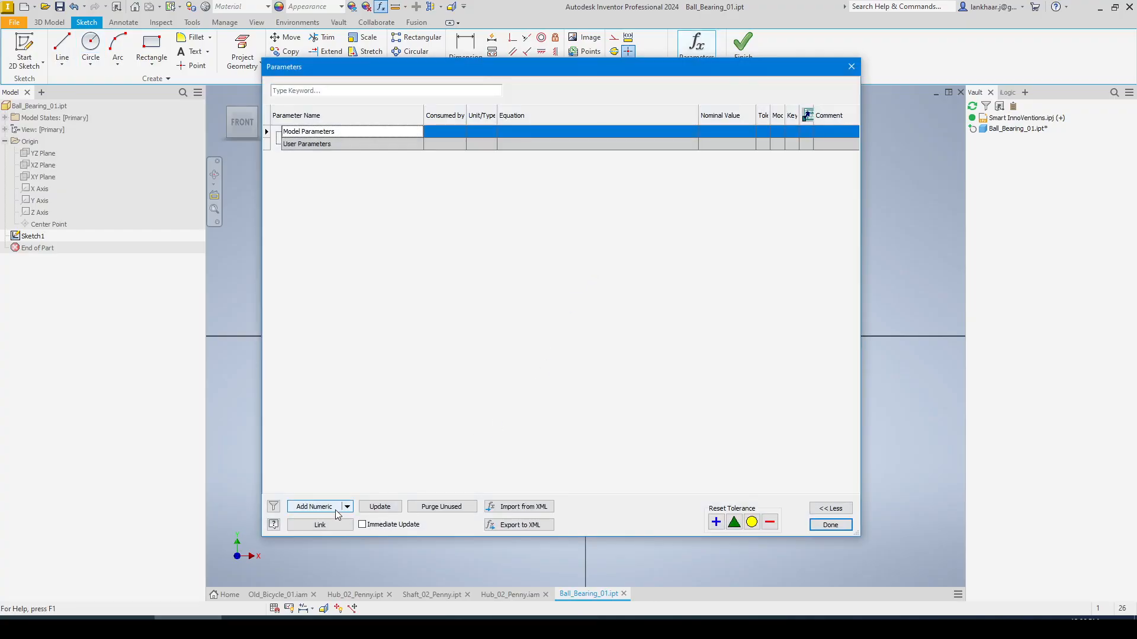
click(314, 507)
text(Ball_Bearing_Dia_01)
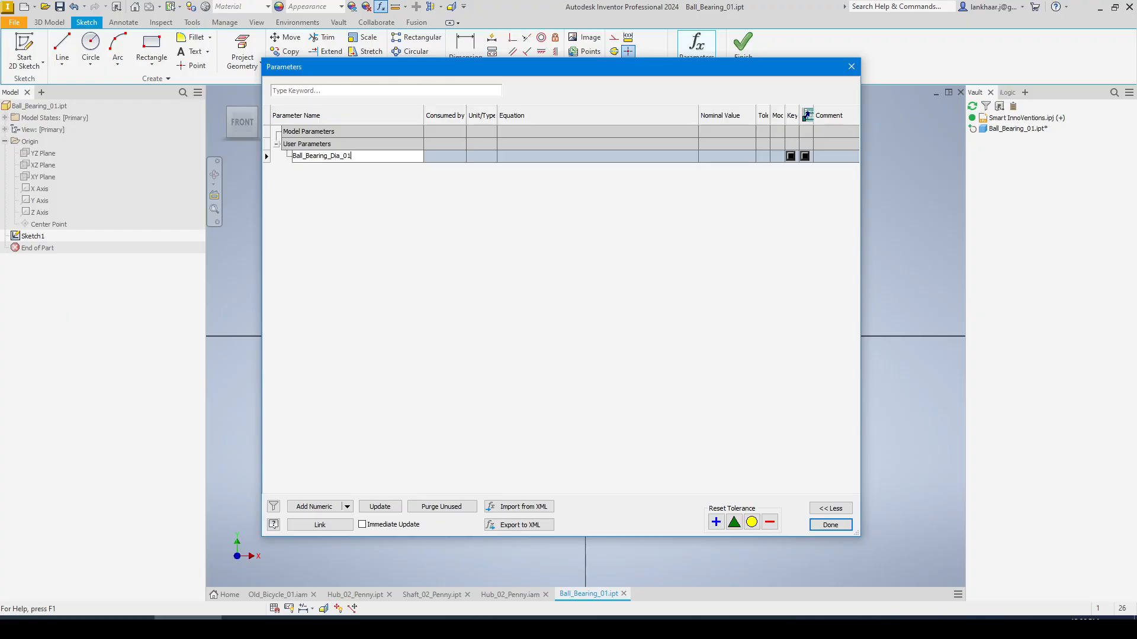
key(Return)
click(537, 156)
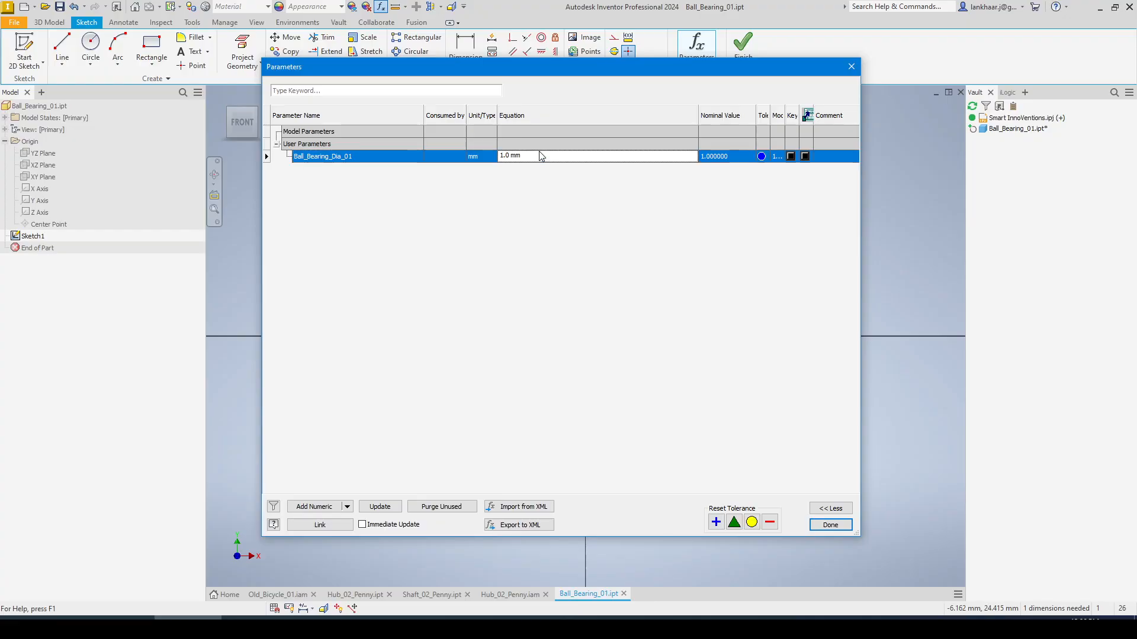
text(5)
key(Return)
key(Return)
Dimension the circle's diameter with the parameter Ball_Bearing_Dia_01.
click(465, 47)
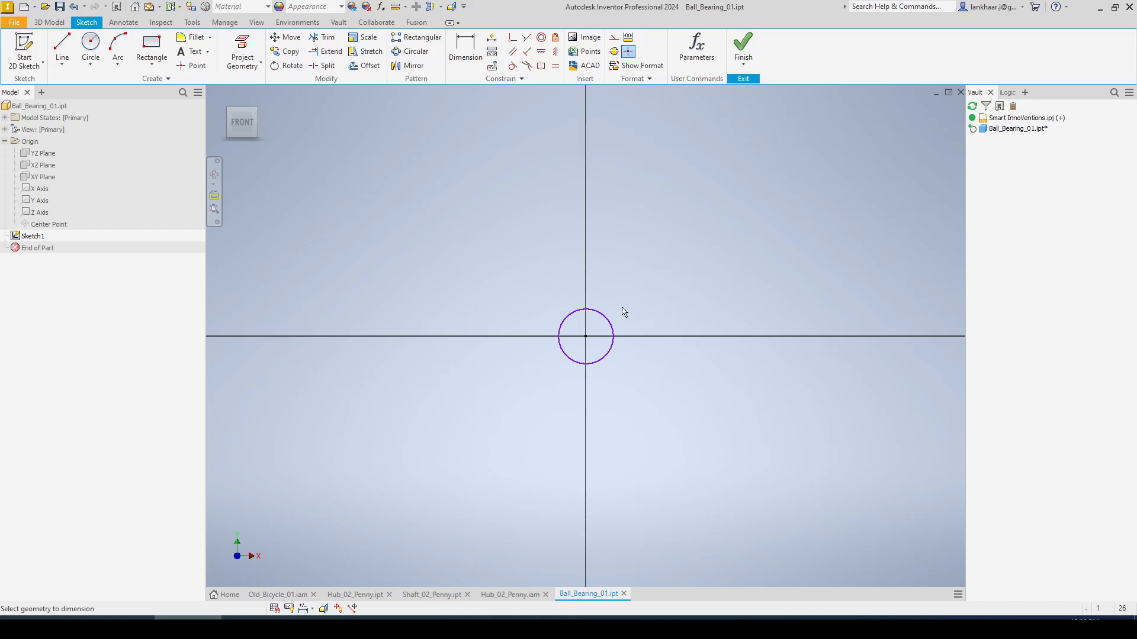
click(606, 321)
click(643, 306)
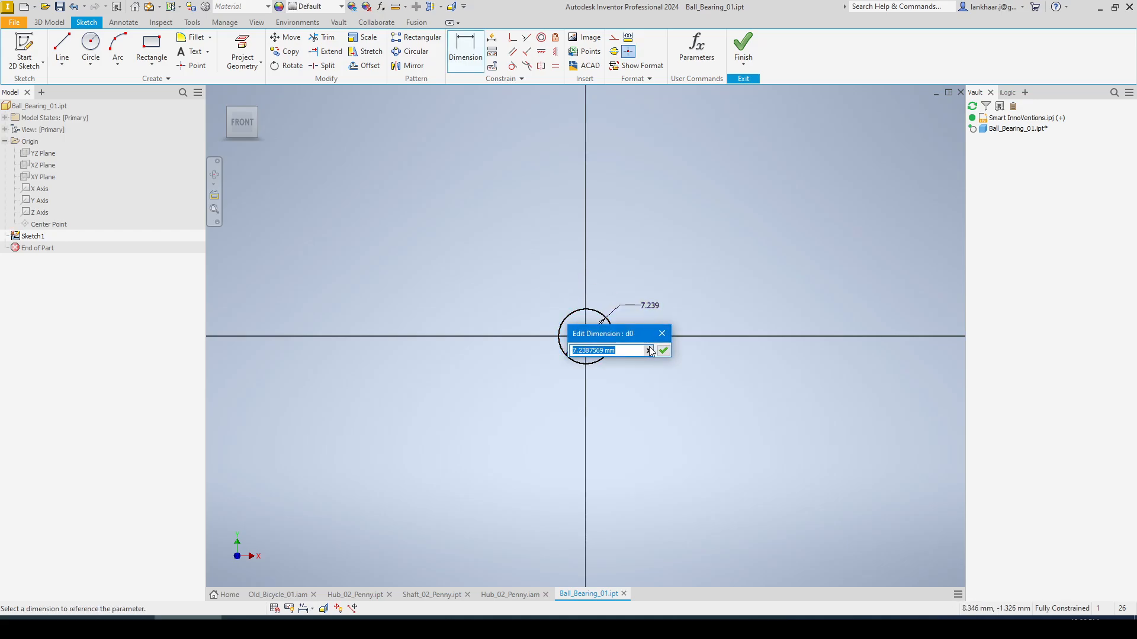
click(649, 351)
click(669, 393)
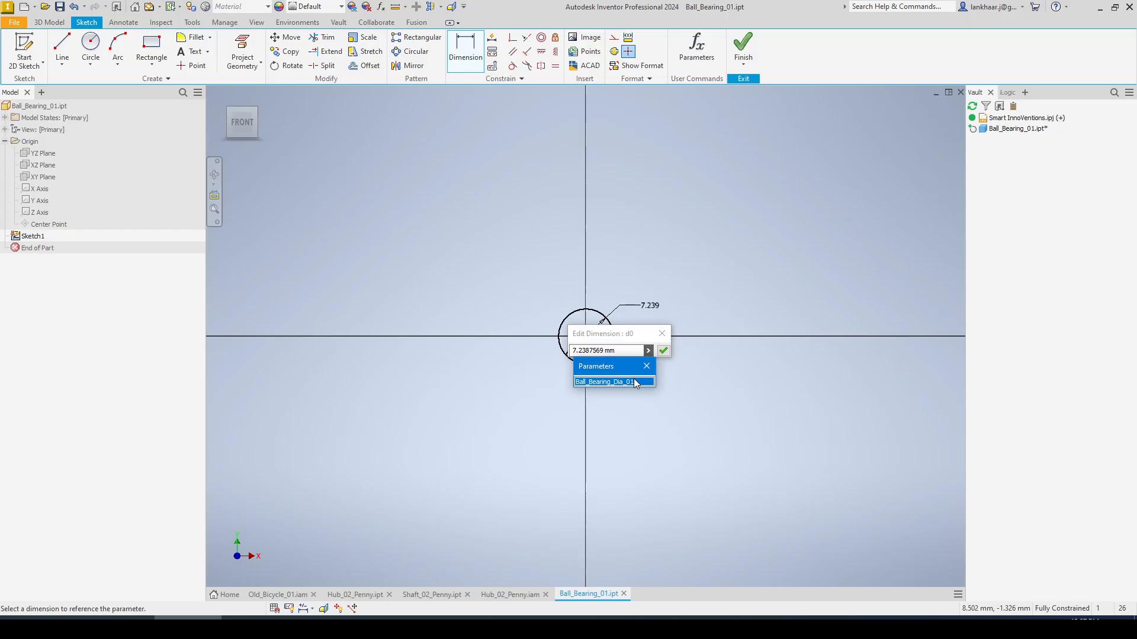
click(653, 377)
click(664, 351)
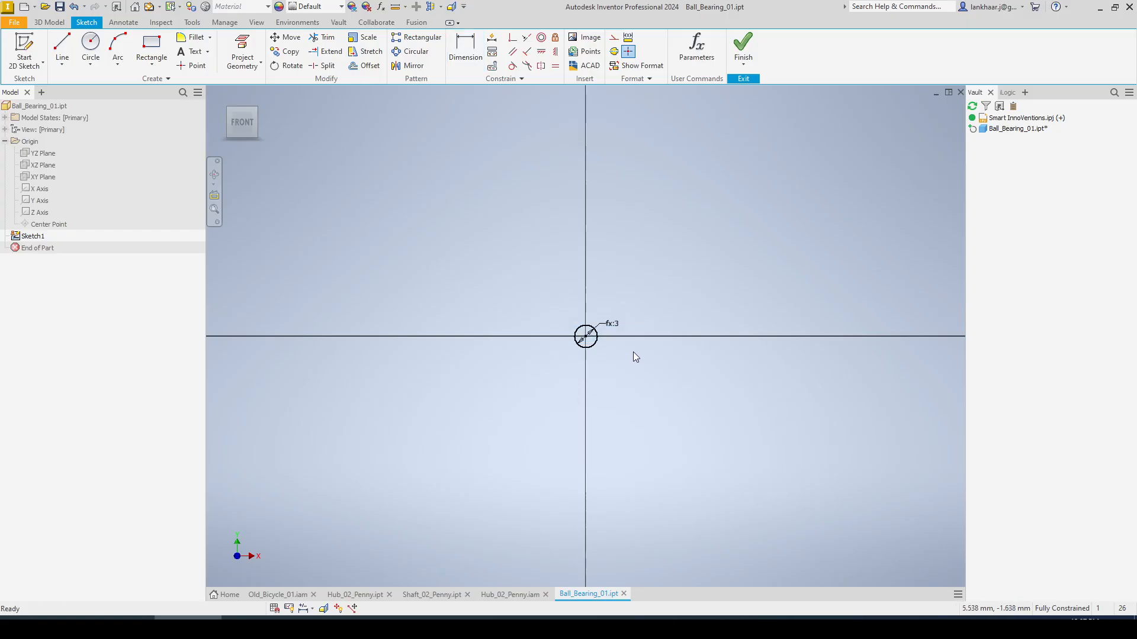
Project the origin's X and Y axes into the circle sketch as construction lines.
scroll(610, 350, down, 2)
scroll(610, 350, down, 3)
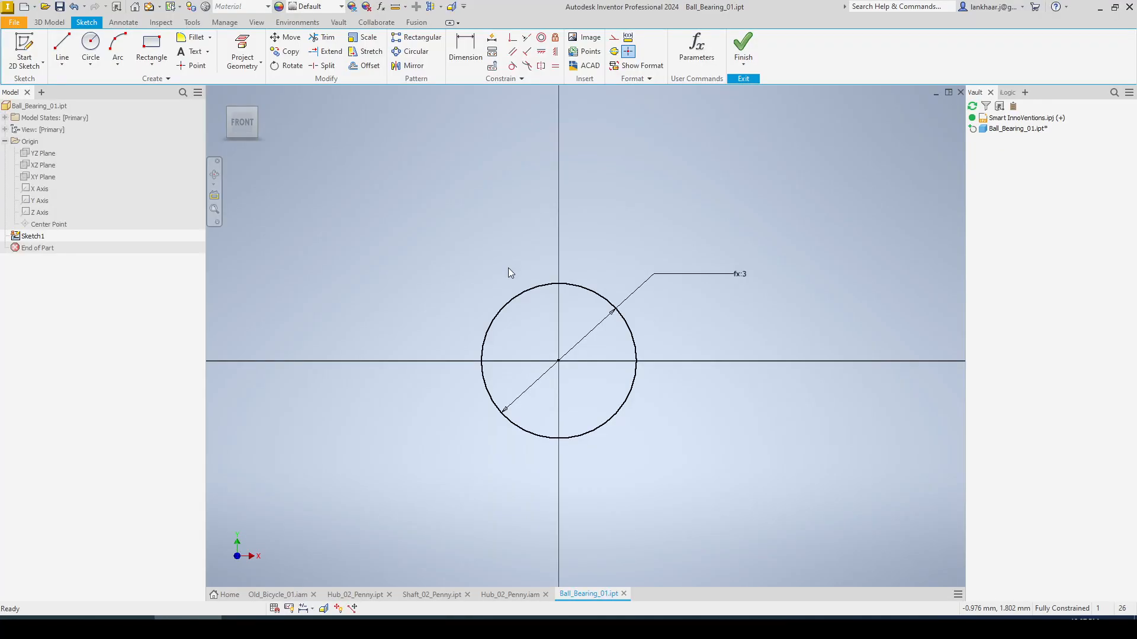
scroll(560, 293, down, 2)
scroll(561, 302, up, 2)
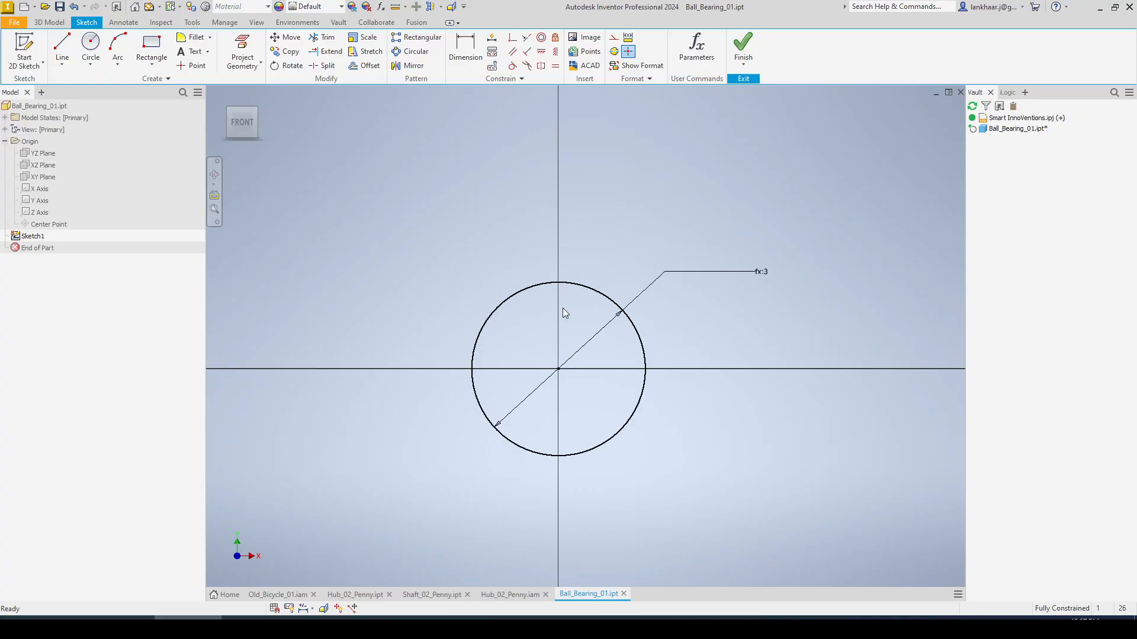
scroll(564, 315, down, 3)
scroll(563, 315, up, 2)
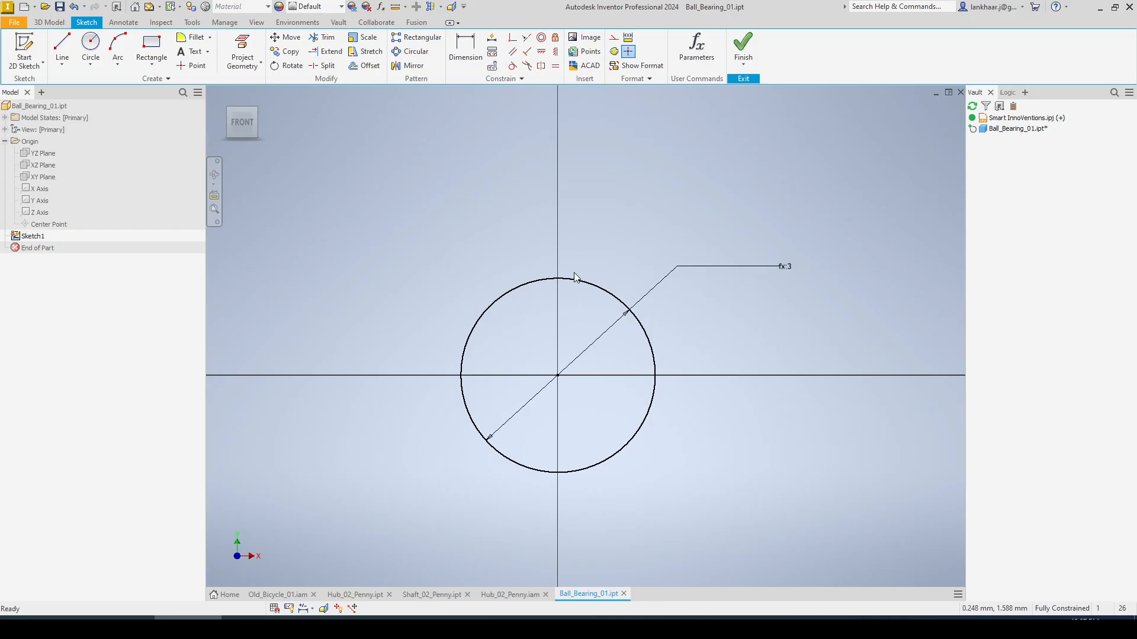
middle_drag(575, 277, 561, 223)
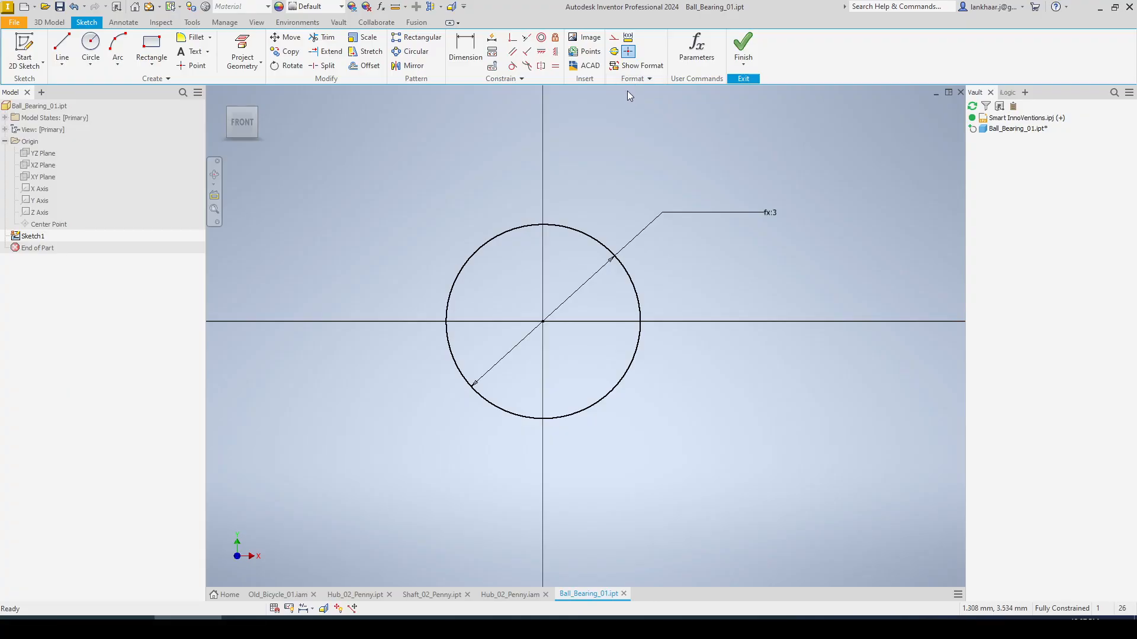
click(614, 37)
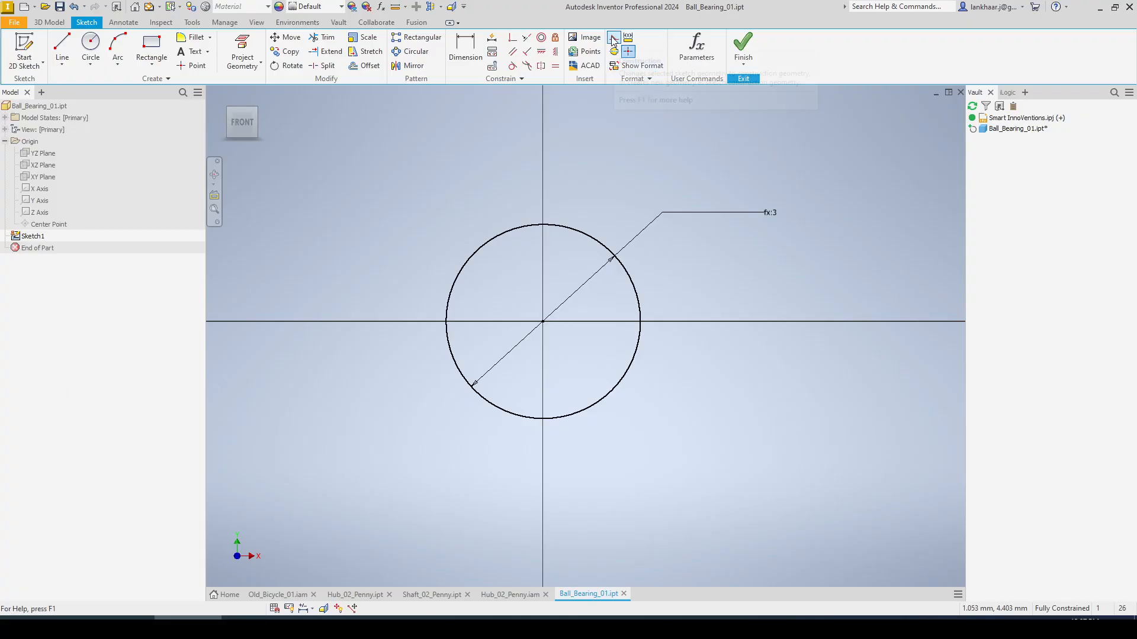
click(38, 188)
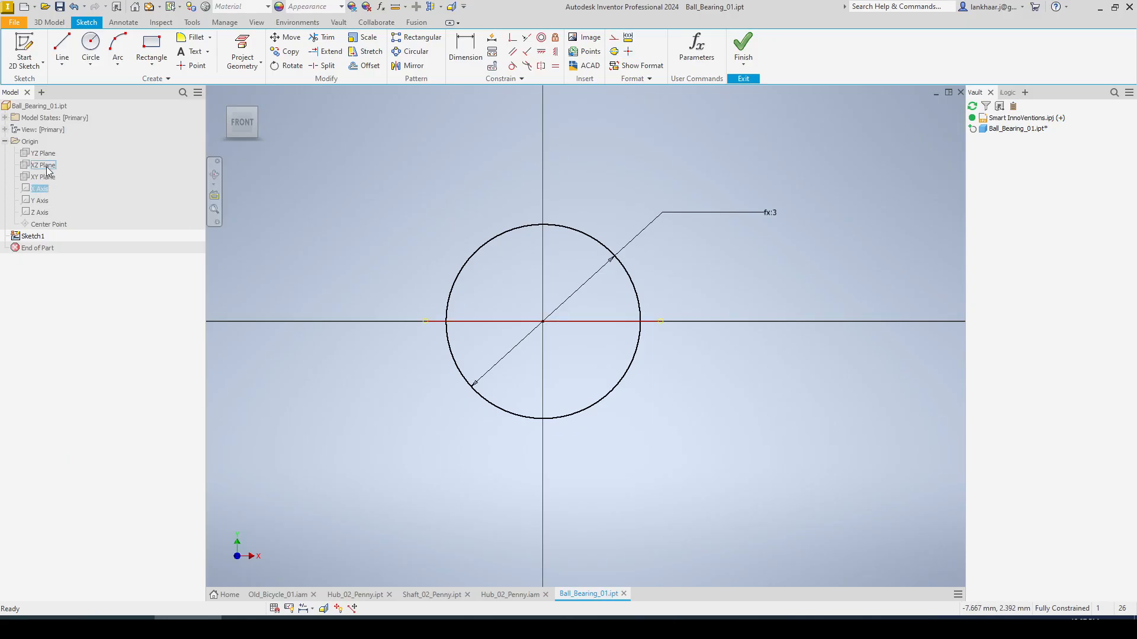
click(40, 200)
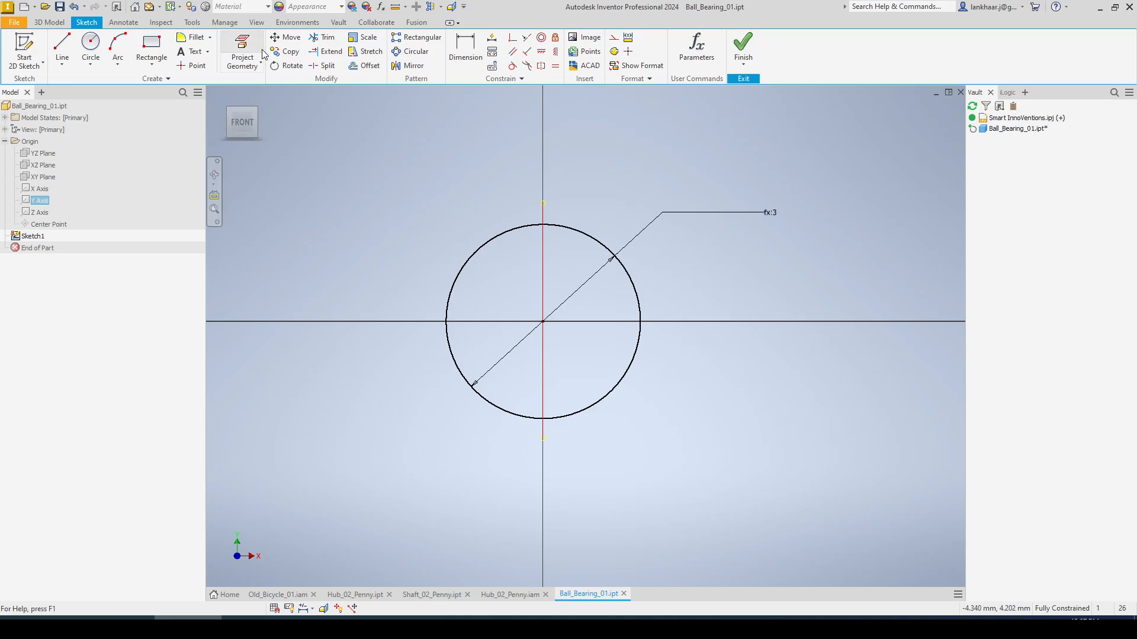
click(242, 50)
click(39, 190)
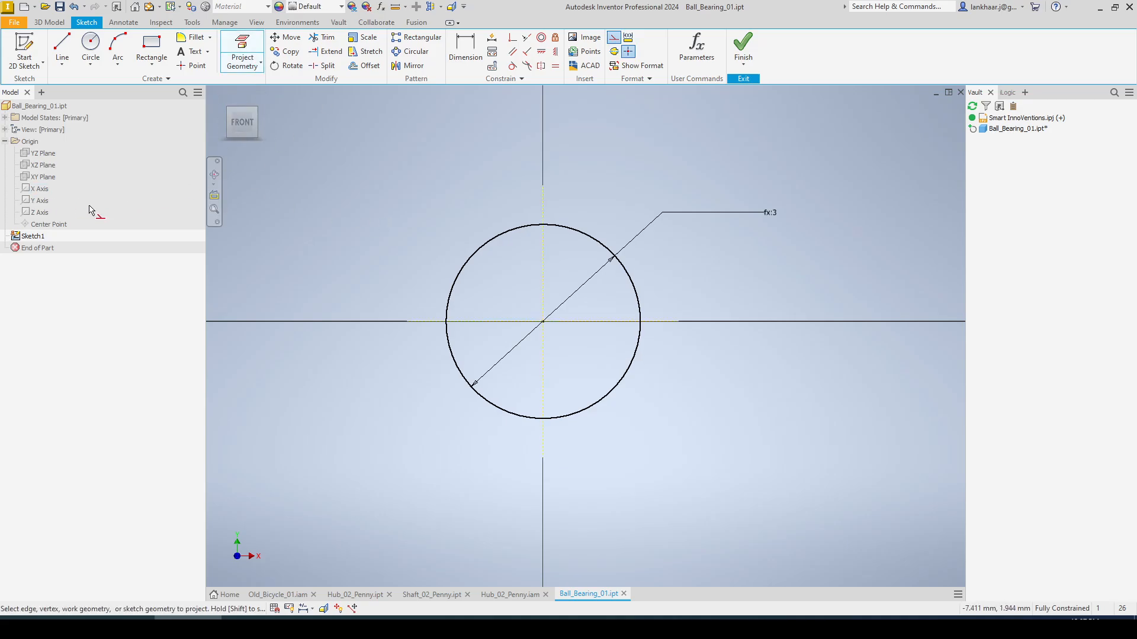
key(Escape)
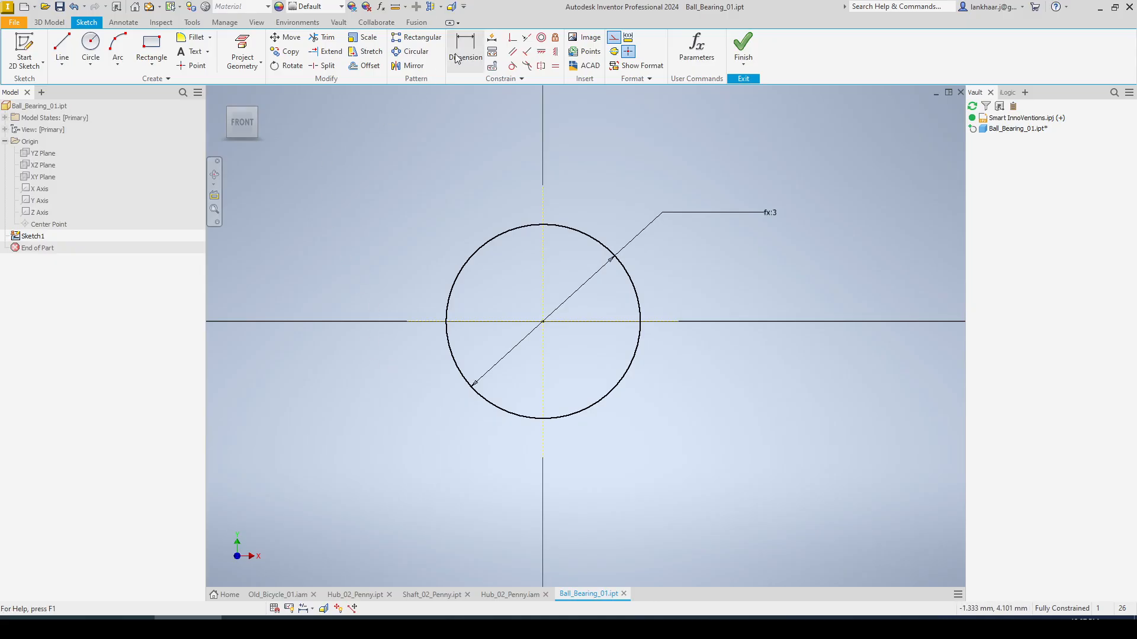
Trim away the lower half of the circle below the projected X axis and finish the sketch.
click(323, 37)
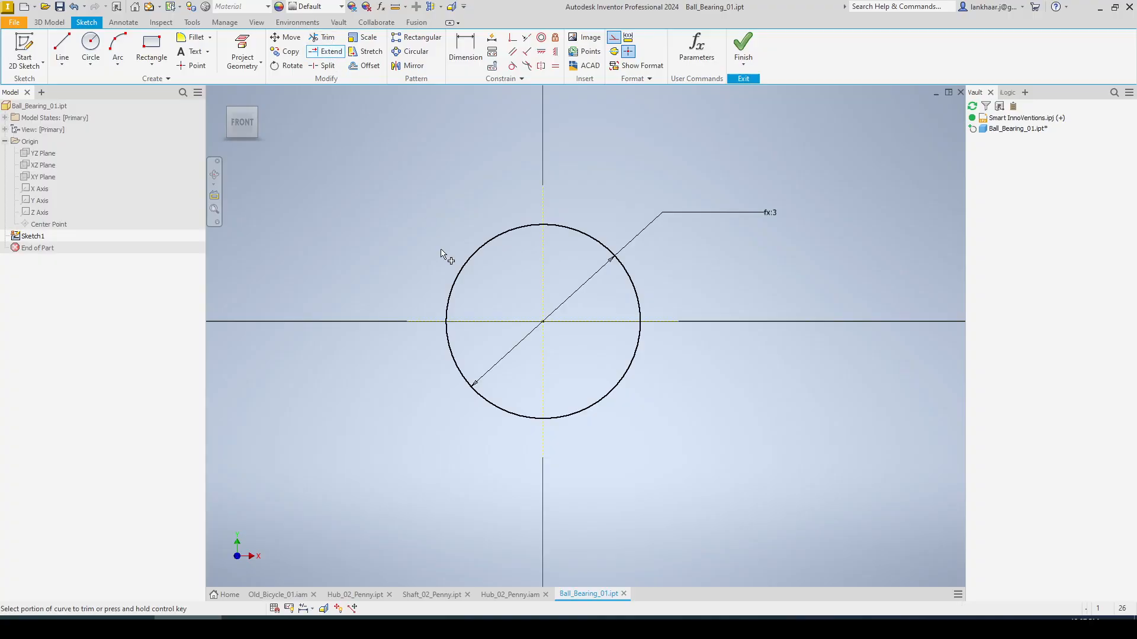
click(507, 411)
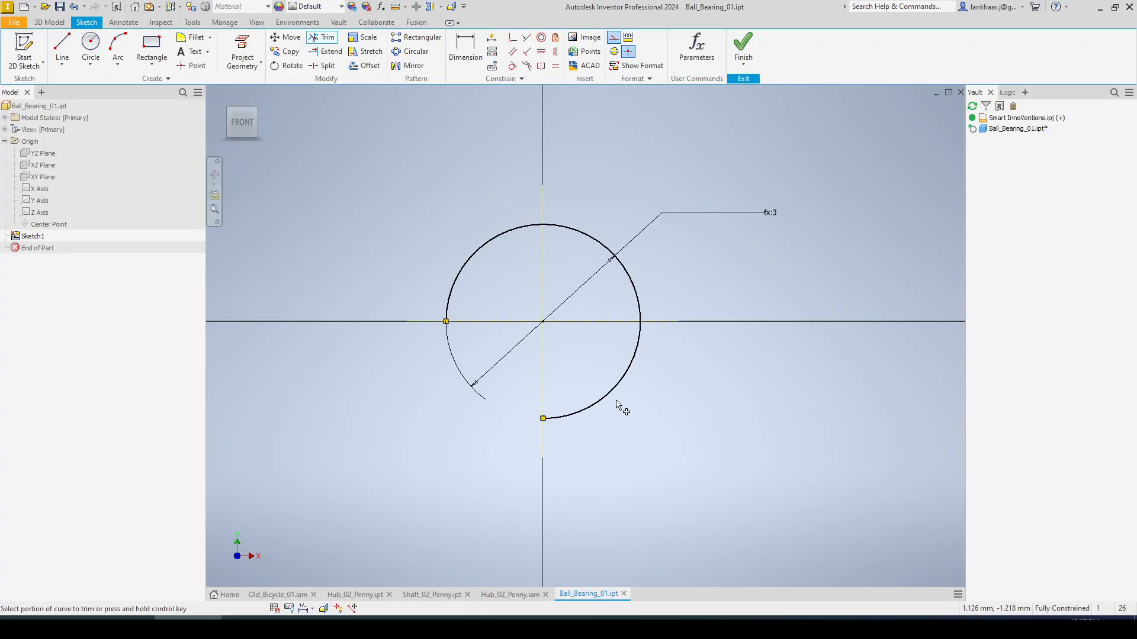
click(604, 400)
key(Escape)
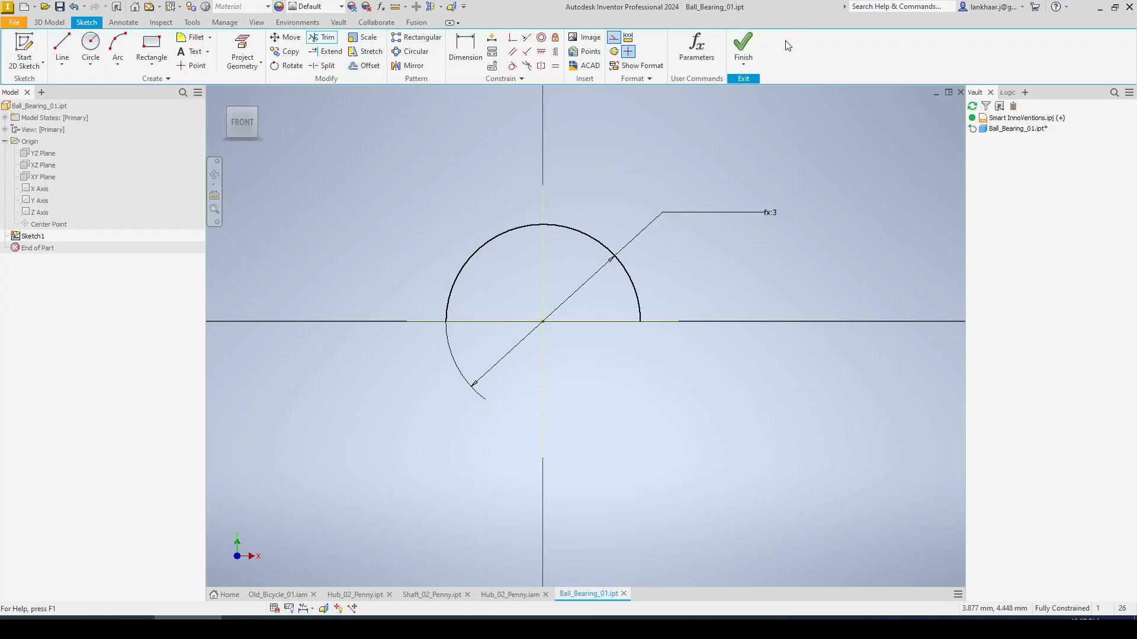
click(744, 46)
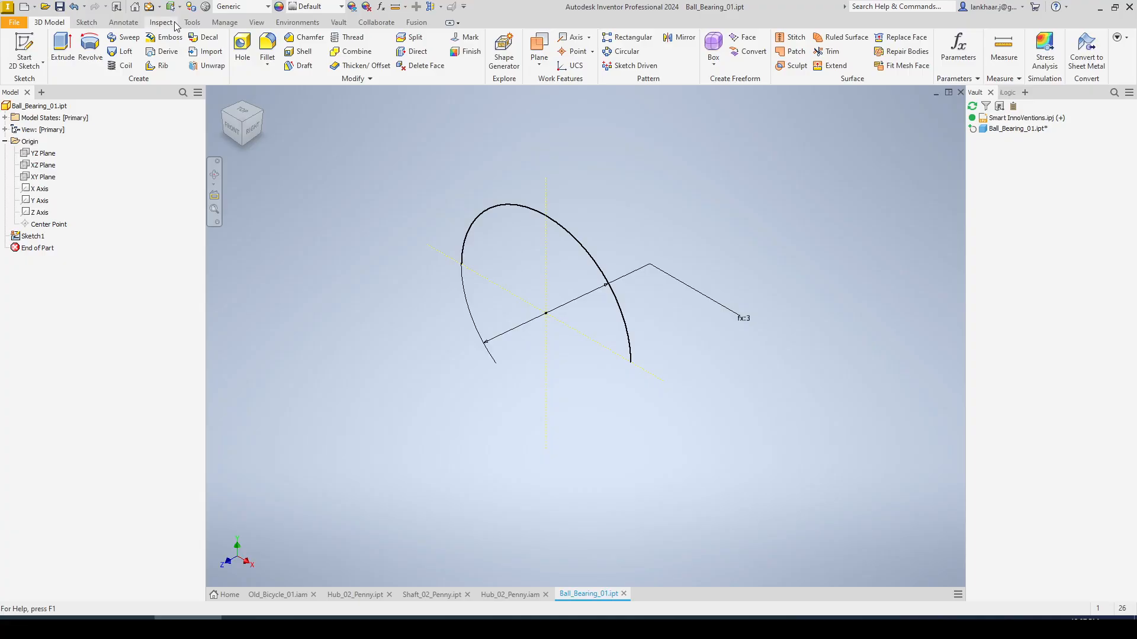
Reopen the half-circle sketch, convert the projected X axis line to a centerline and finish the sketch.
click(88, 54)
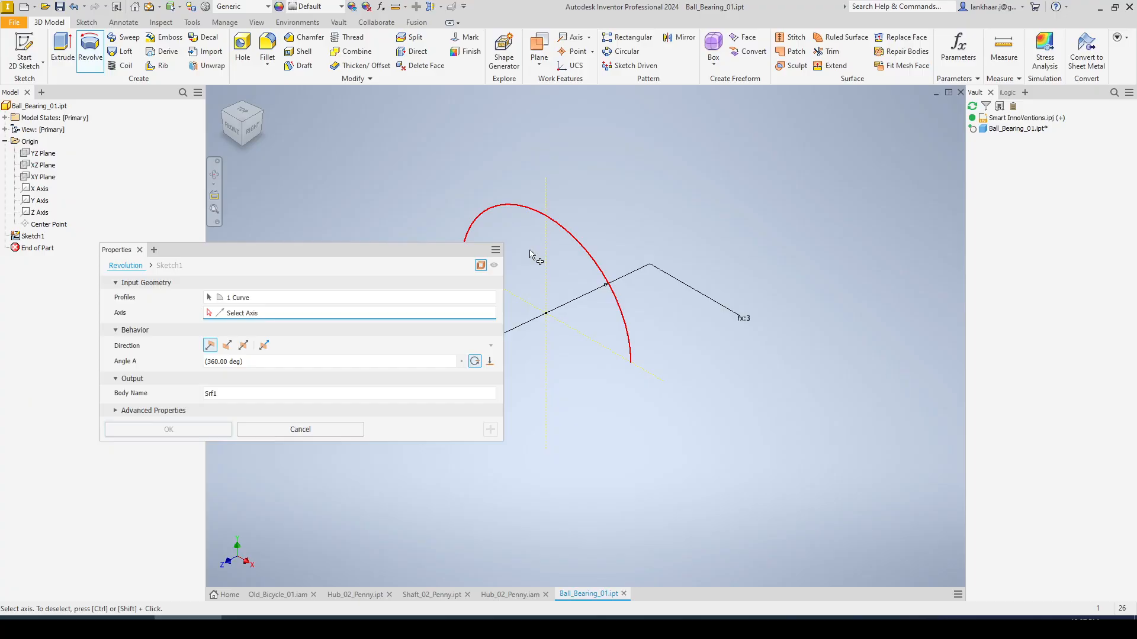
key(Escape)
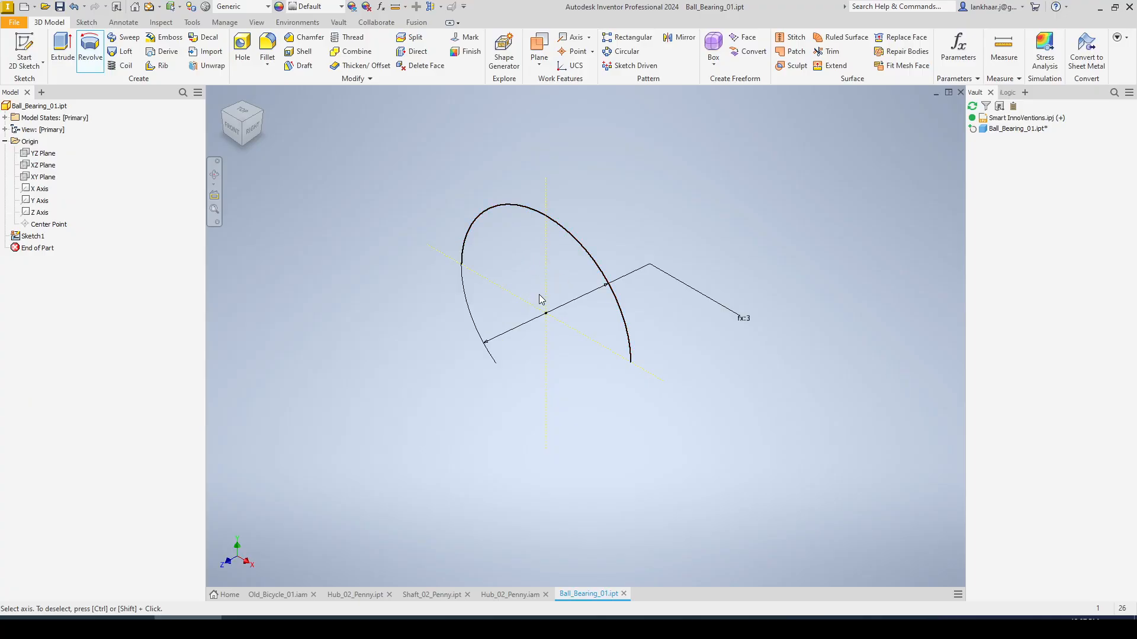
right_click(40, 238)
click(70, 284)
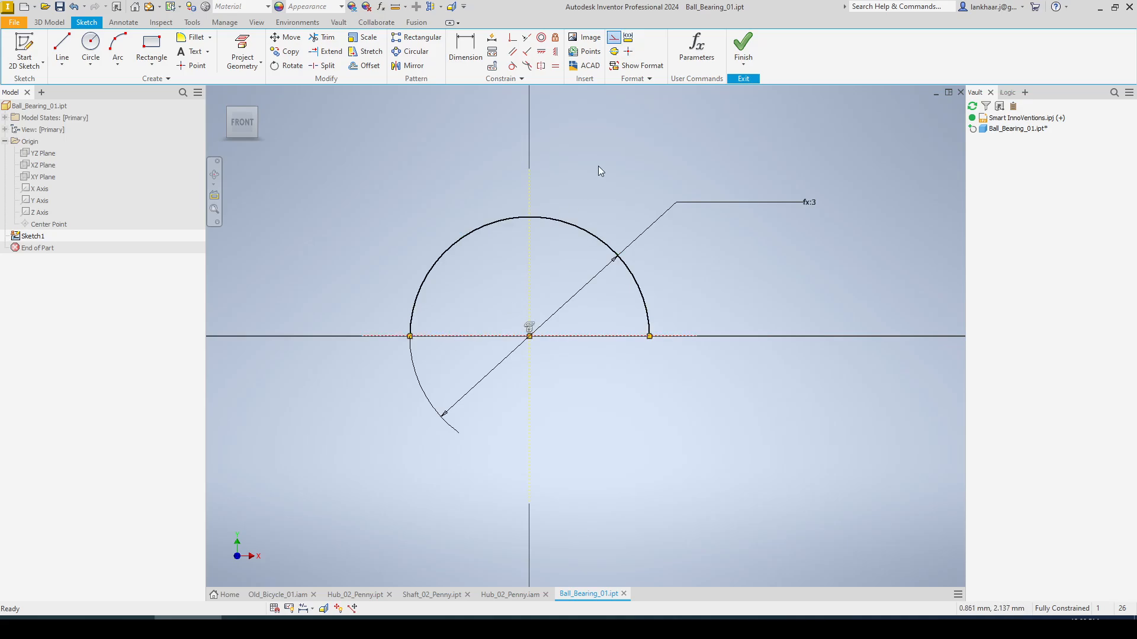
click(614, 52)
click(745, 46)
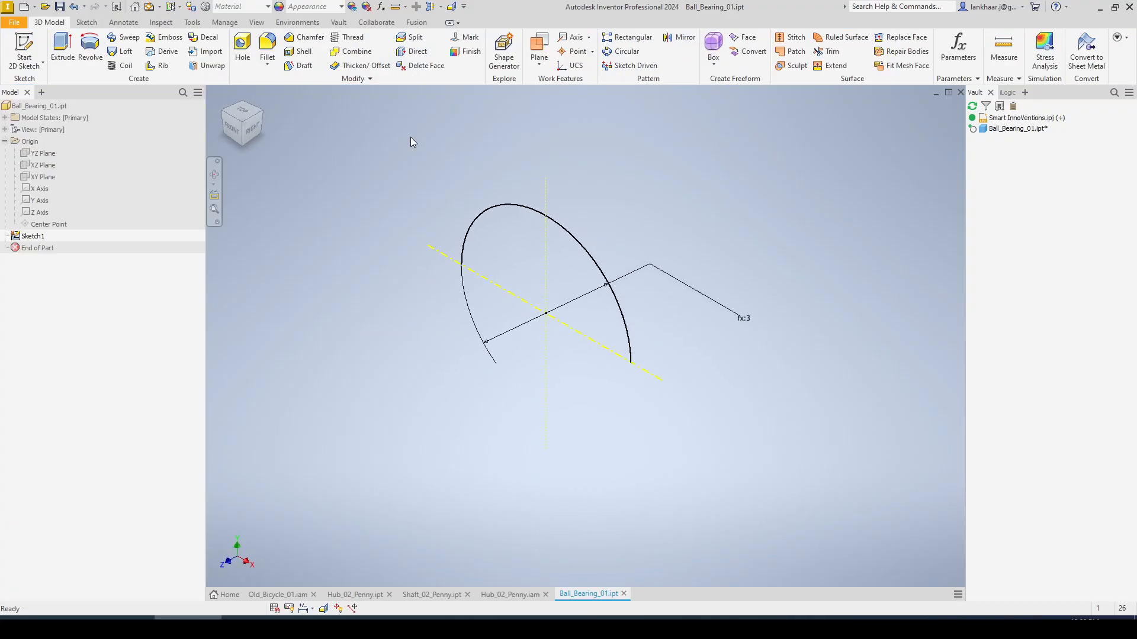
Revolve the half-circle profile a full 360 degrees about the centerline to form a solid ball.
click(90, 47)
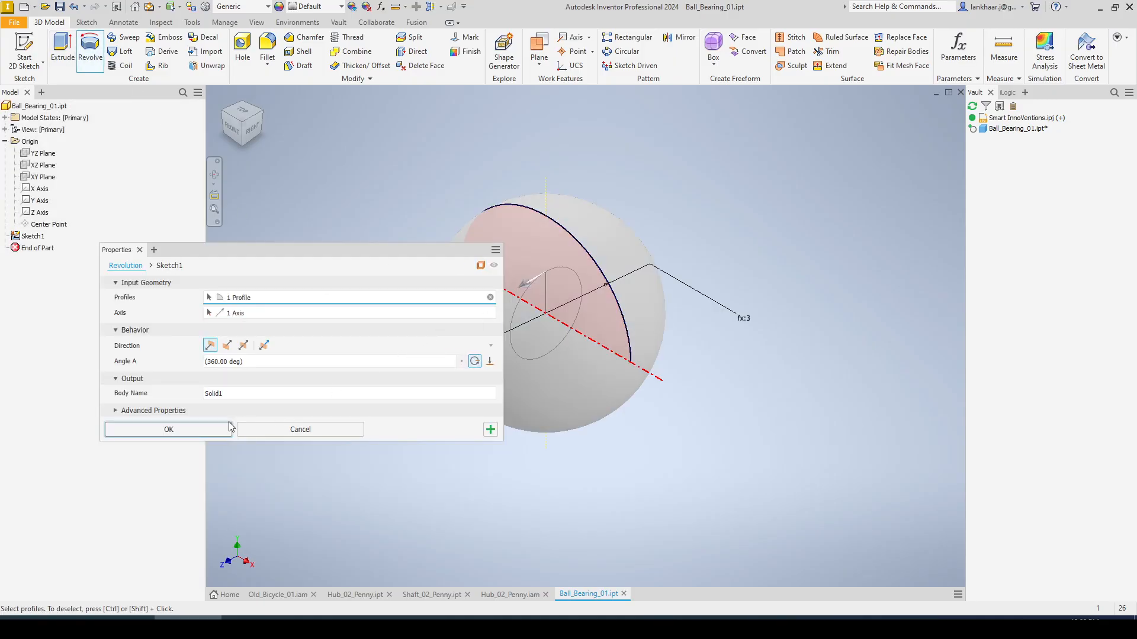
click(209, 430)
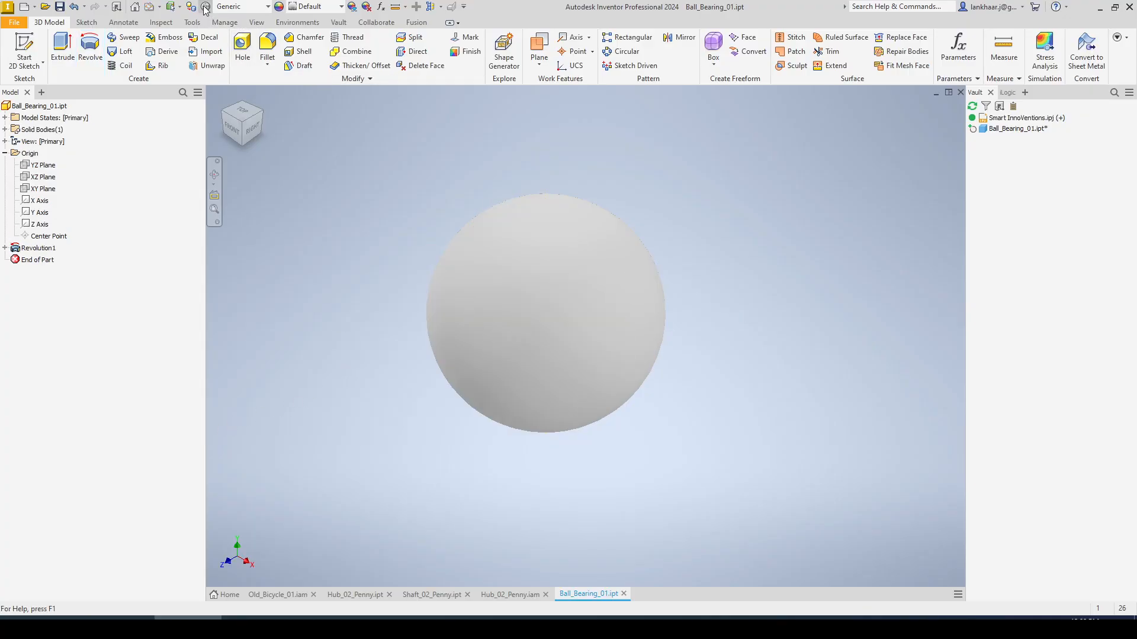
Assign the Stainless Steel, Polished material from the Autodesk Material Library to the ball and save the part.
key(m)
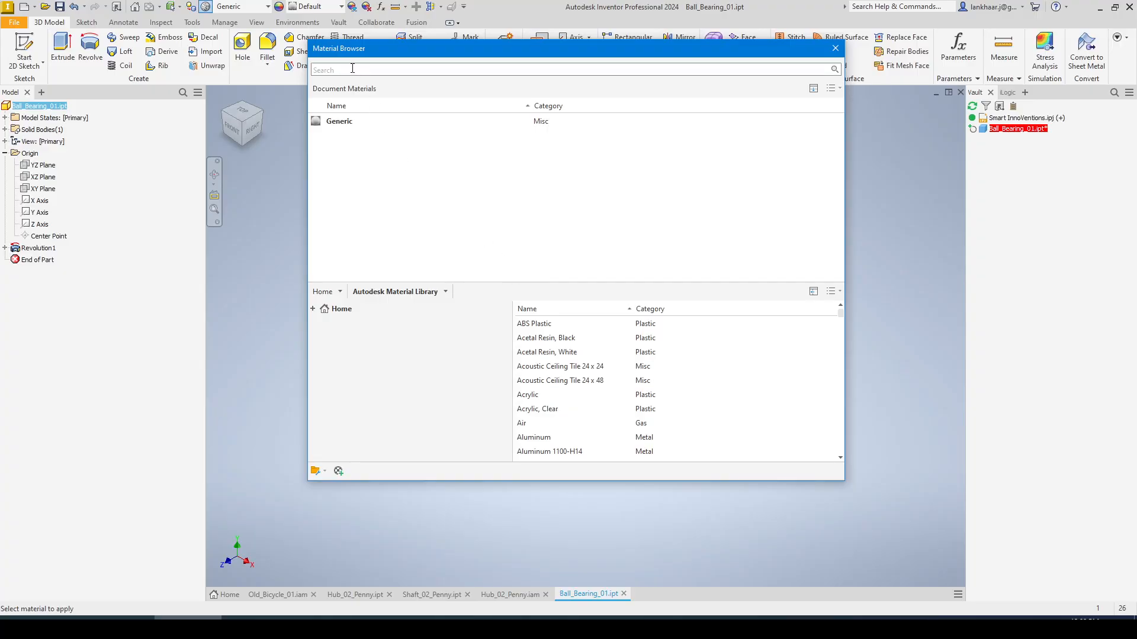
click(352, 70)
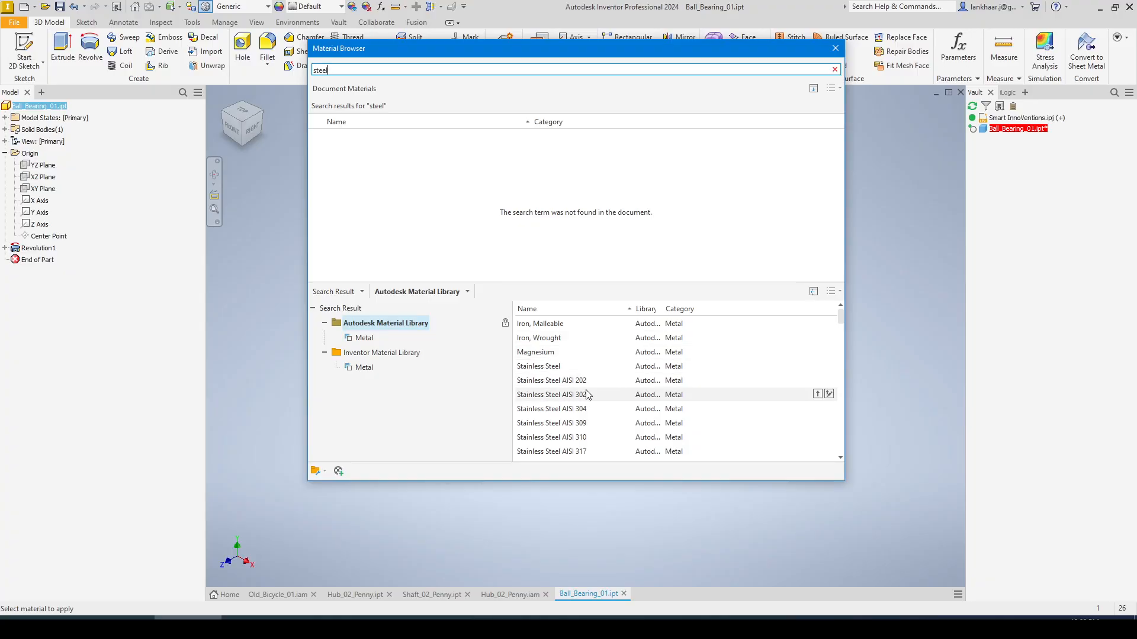
scroll(588, 391, down, 6)
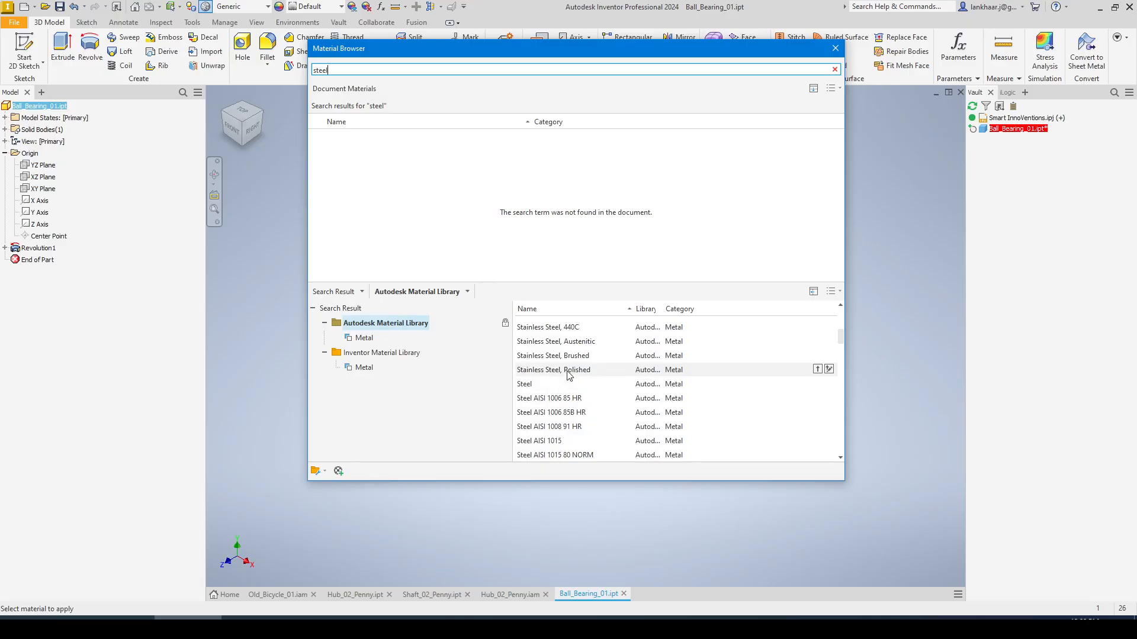
click(567, 371)
drag(576, 55, 284, 76)
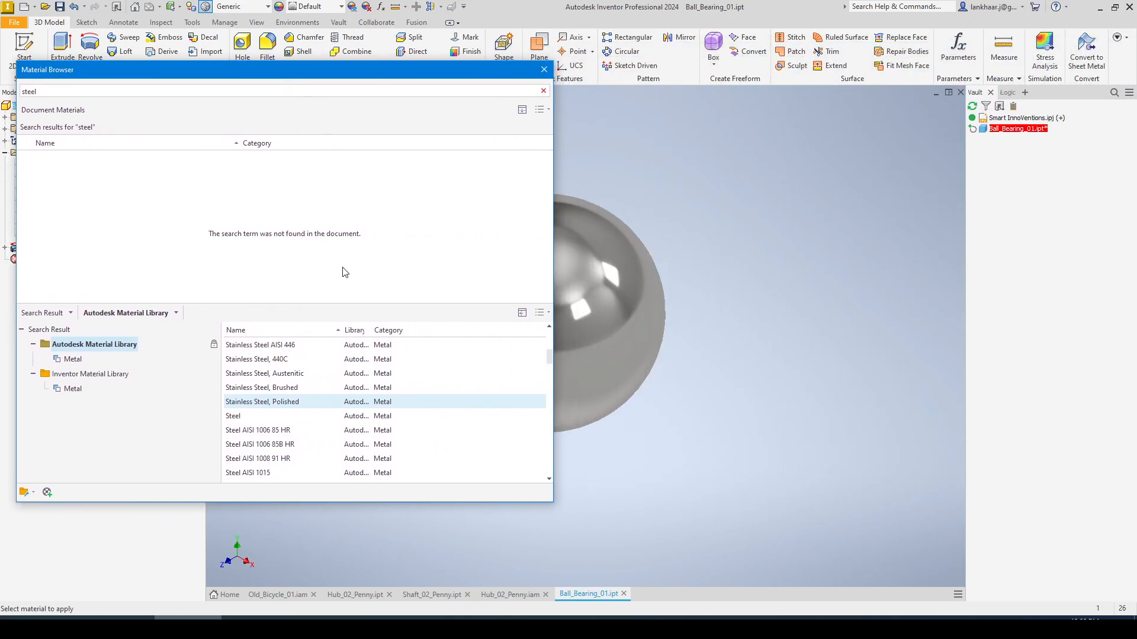
right_click(286, 406)
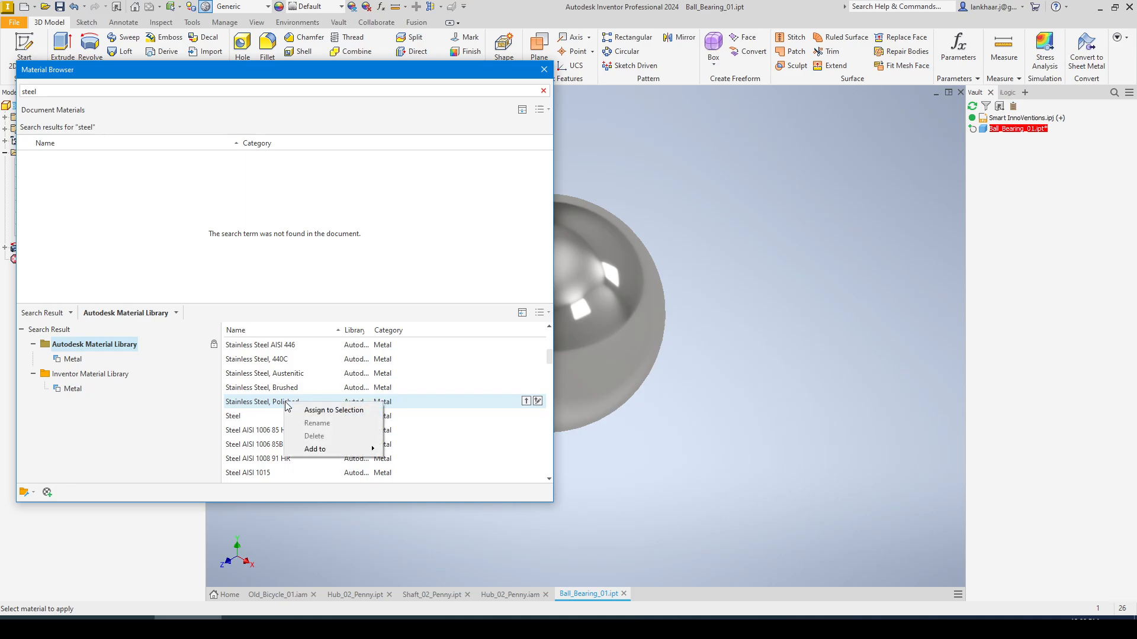
click(298, 409)
click(544, 69)
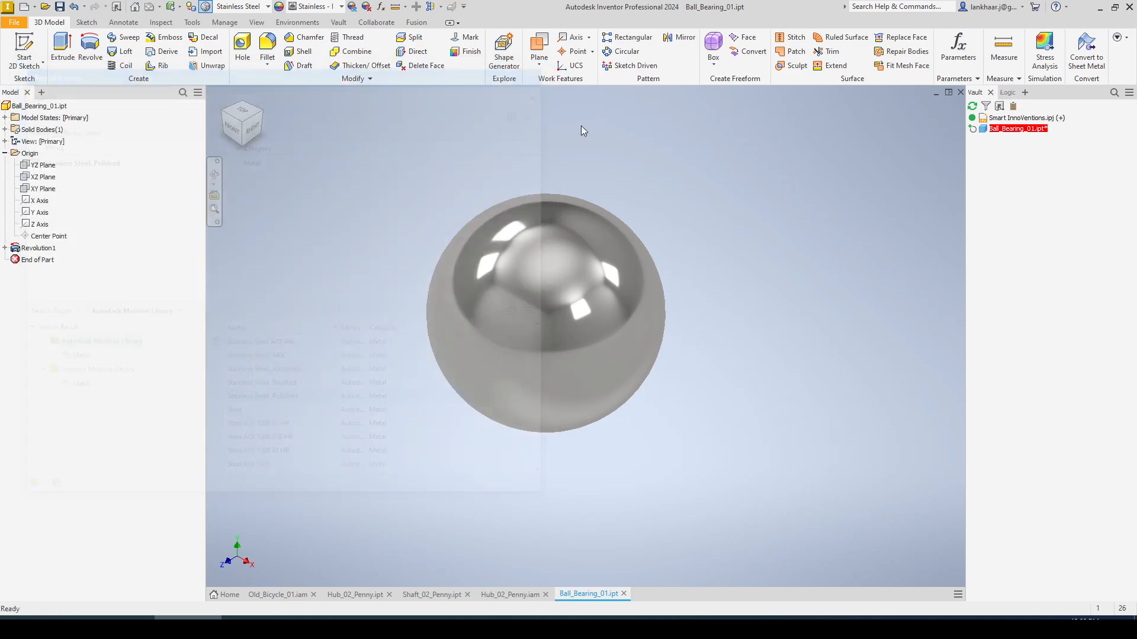
scroll(350, 184, down, 1)
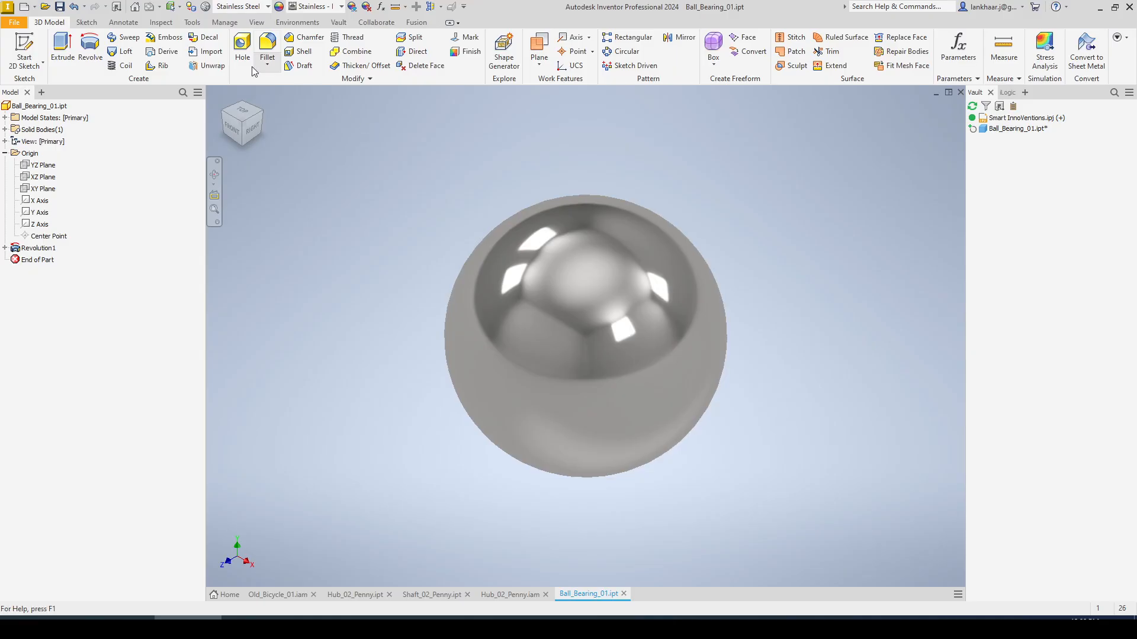
click(59, 7)
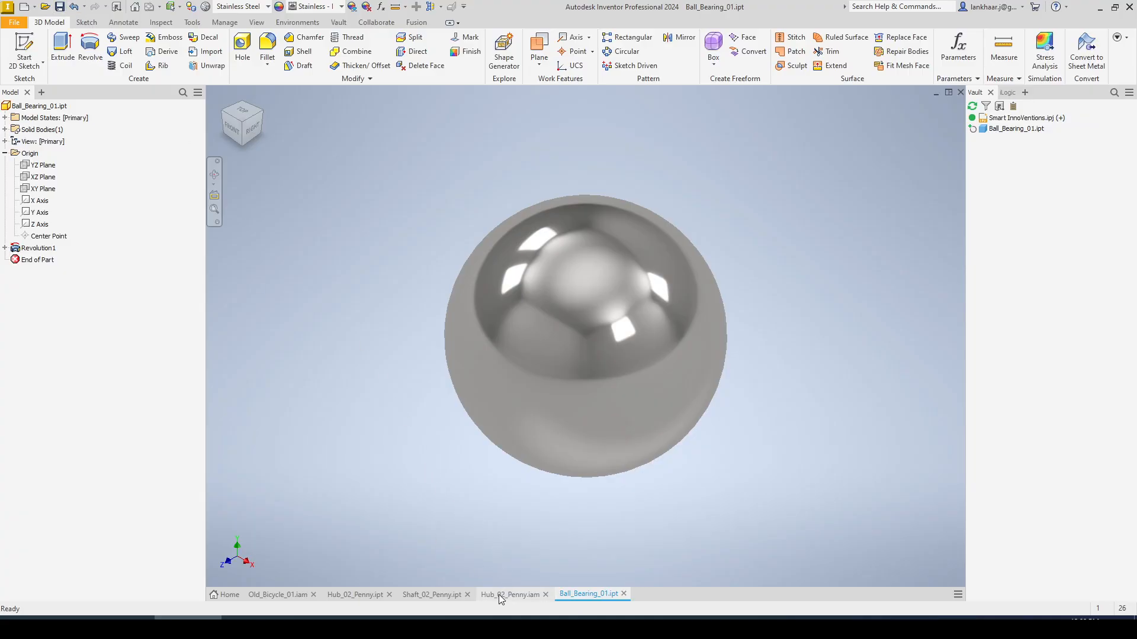
Save and close the hub part Hub_02_Penny.ipt without checking it in to the vault.
mouse_move(499, 594)
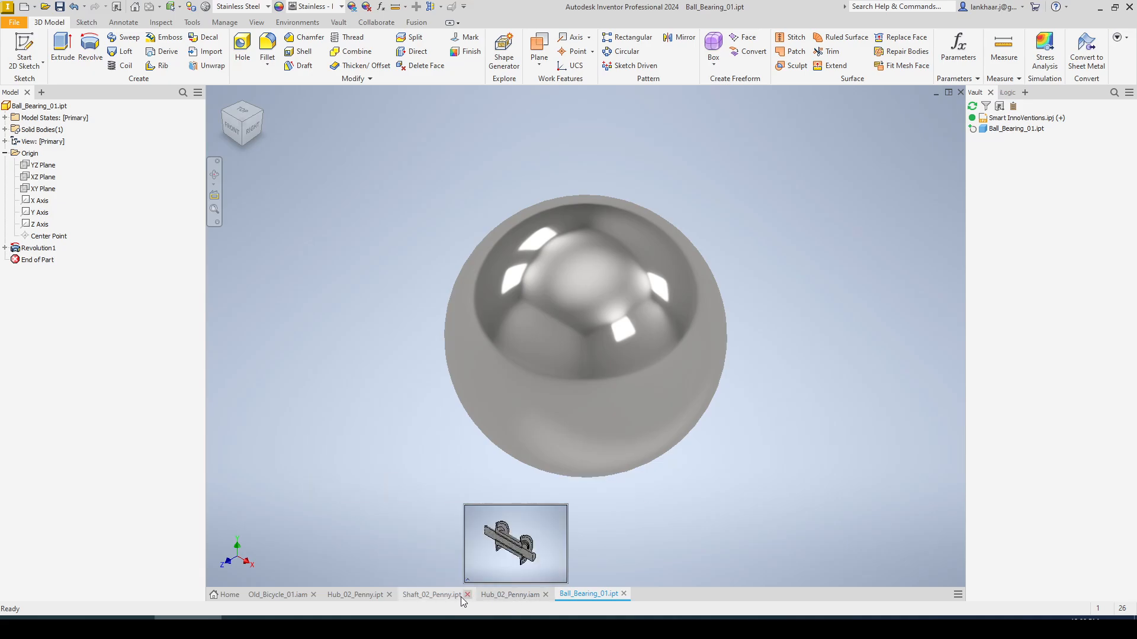
click(442, 594)
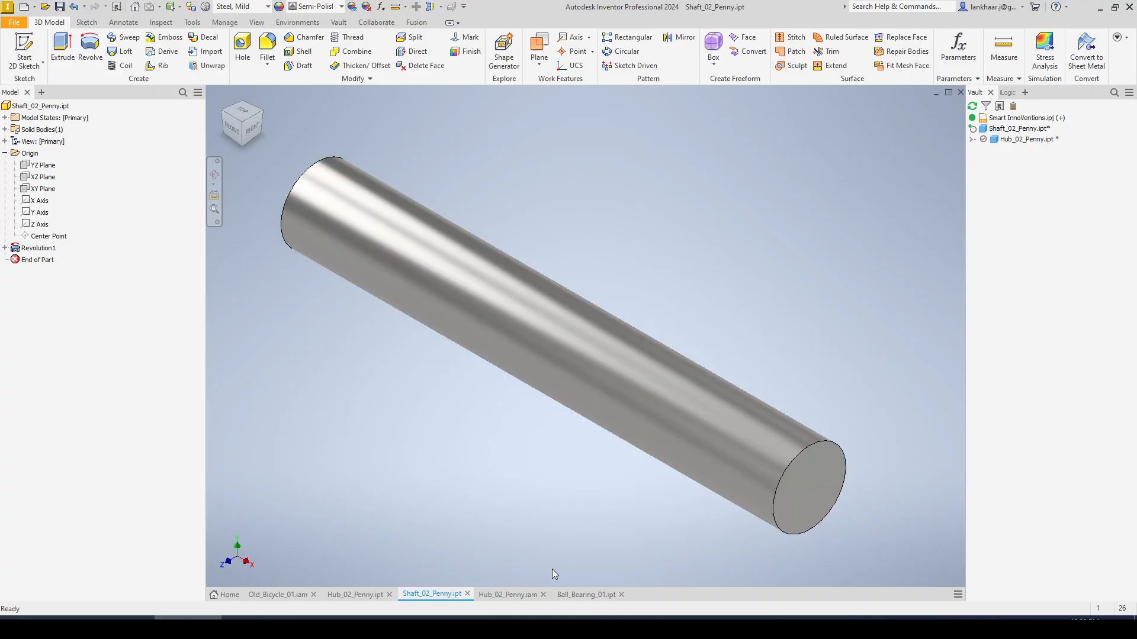
click(518, 596)
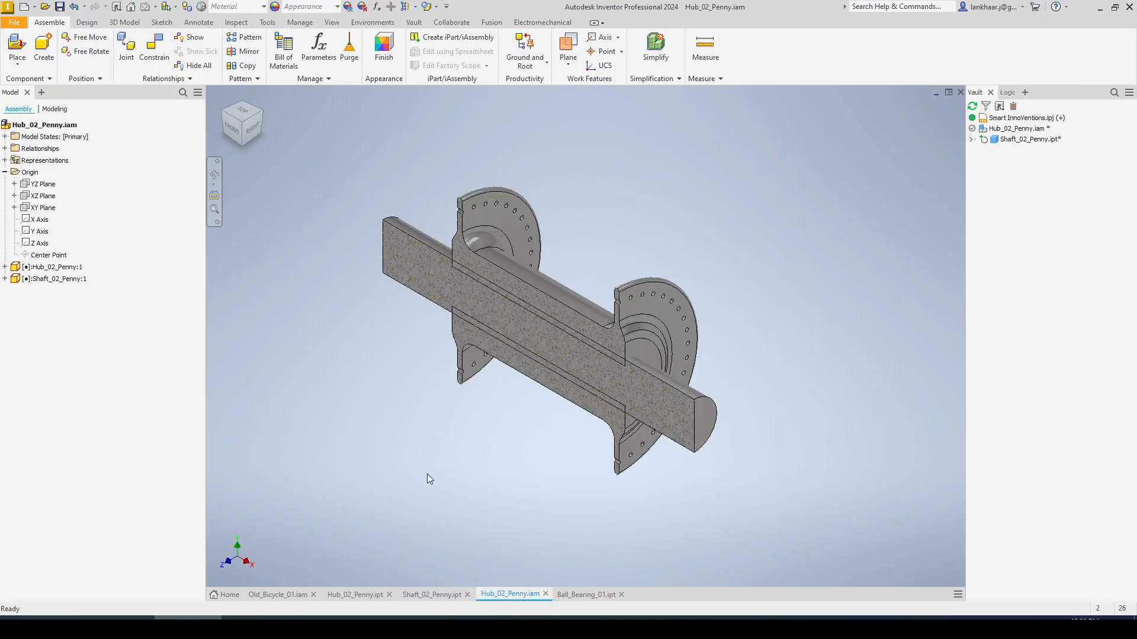
click(362, 598)
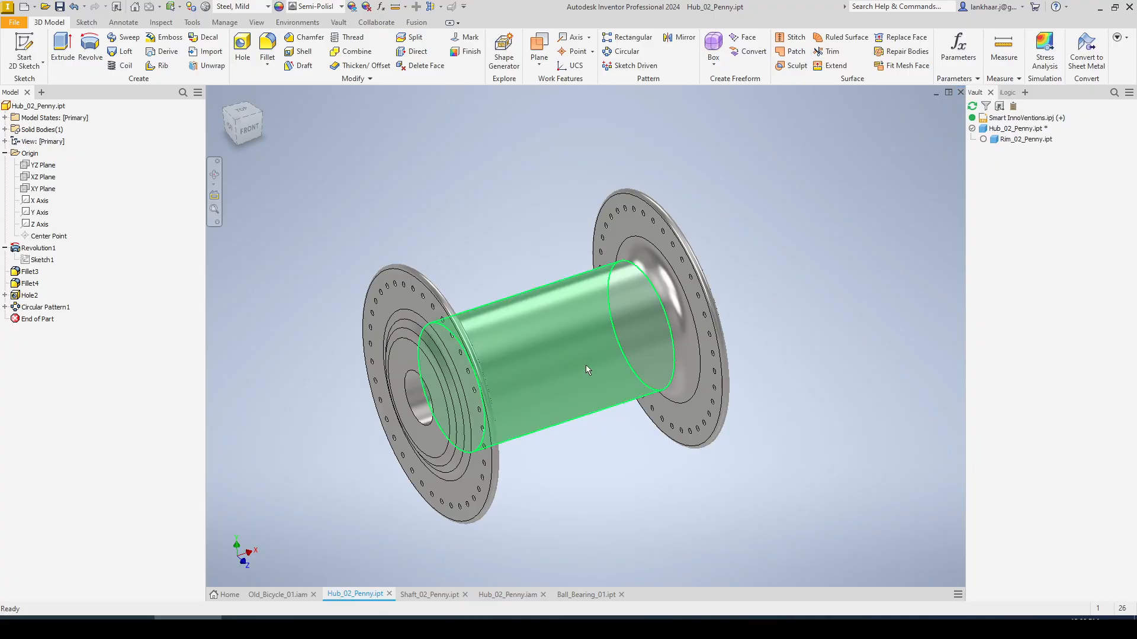
click(959, 93)
click(479, 325)
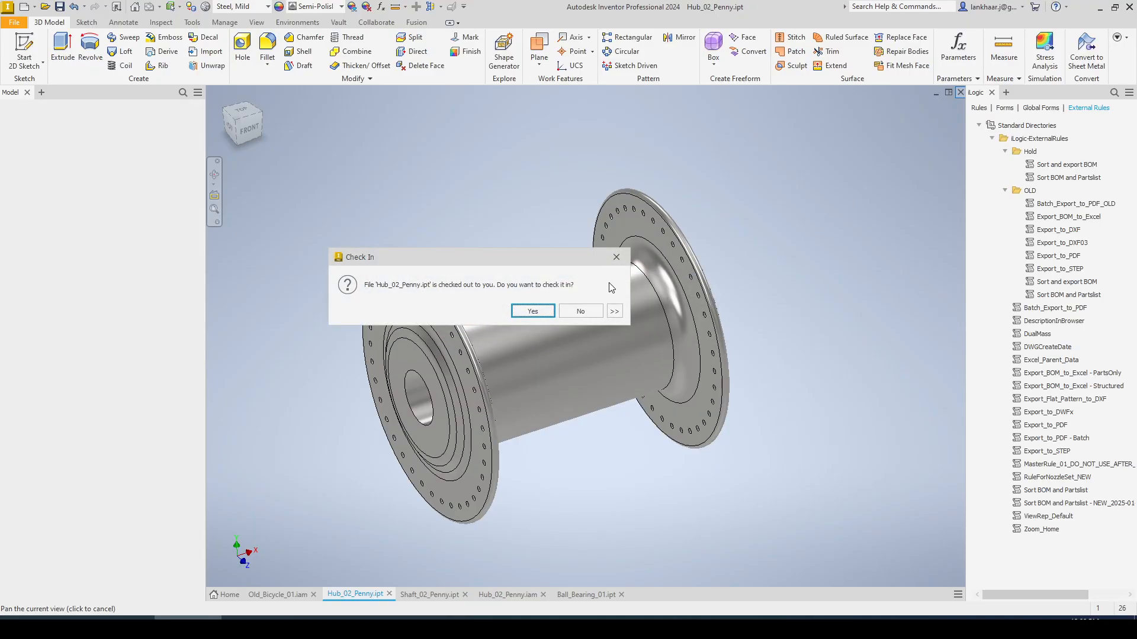
click(575, 310)
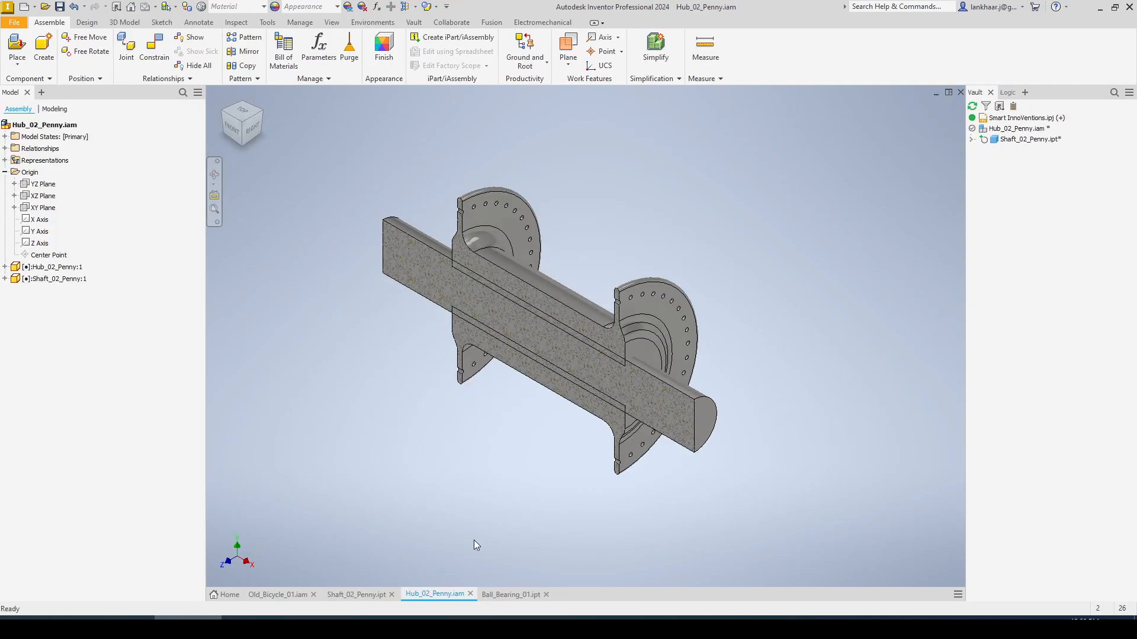
Save Shaft_02_Penny.ipt and check it in to the vault together with Hub_02_Penny.ipt.
click(368, 591)
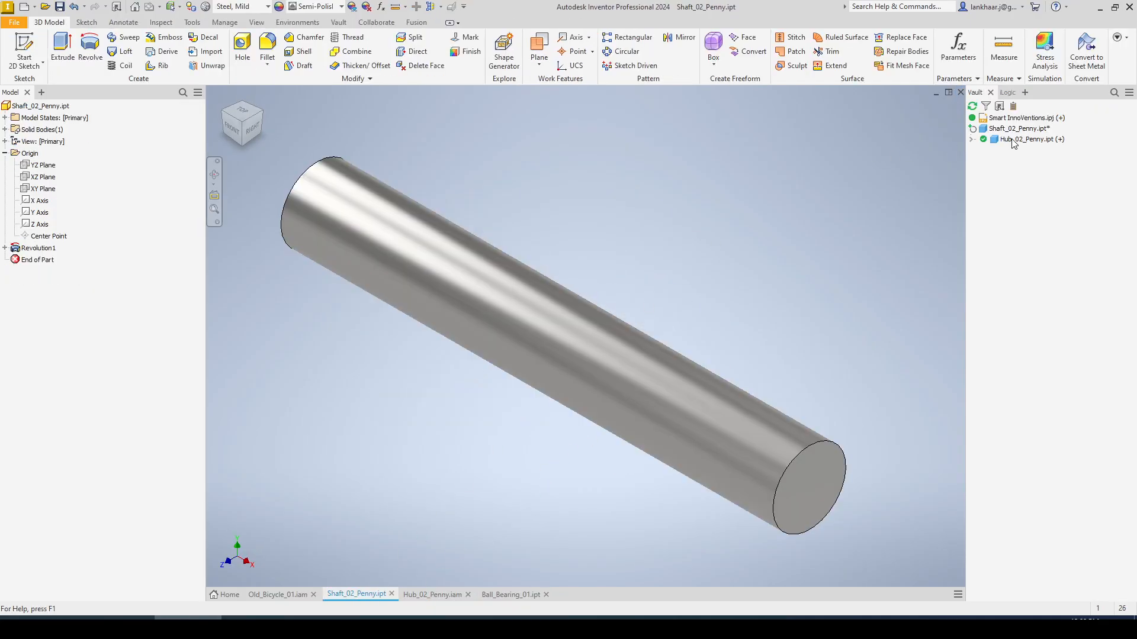
right_click(1006, 128)
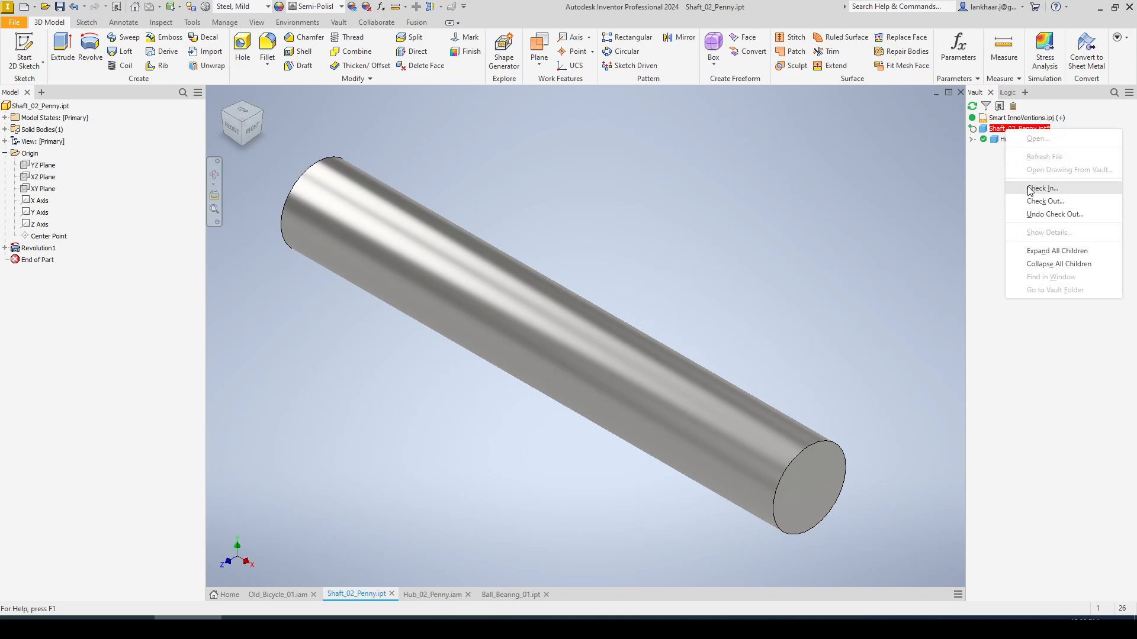
click(1031, 189)
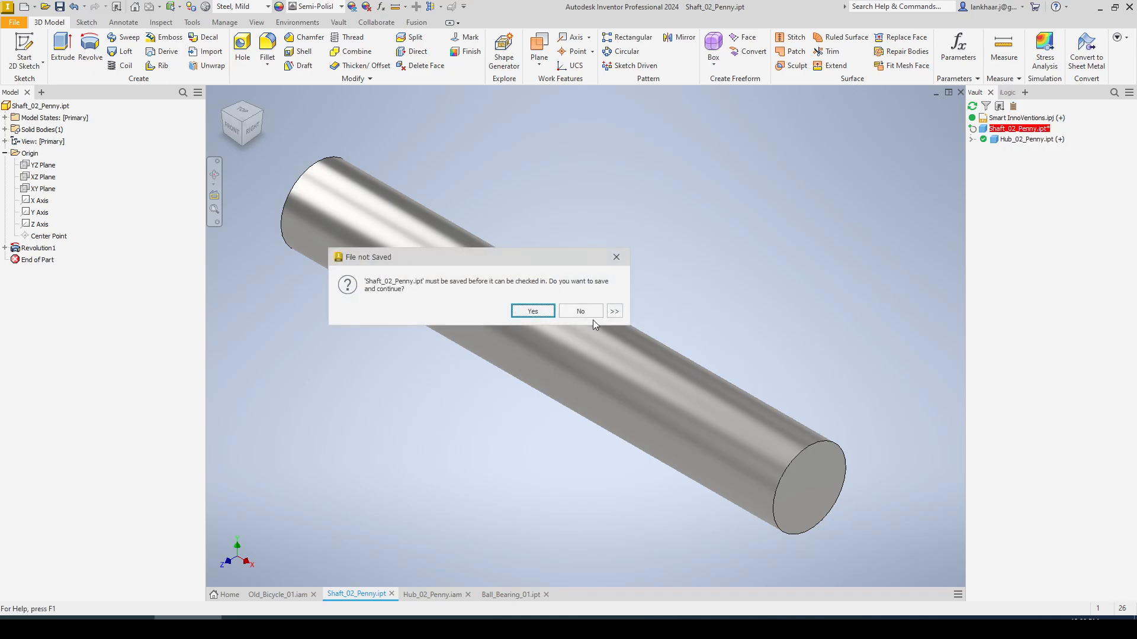
click(531, 311)
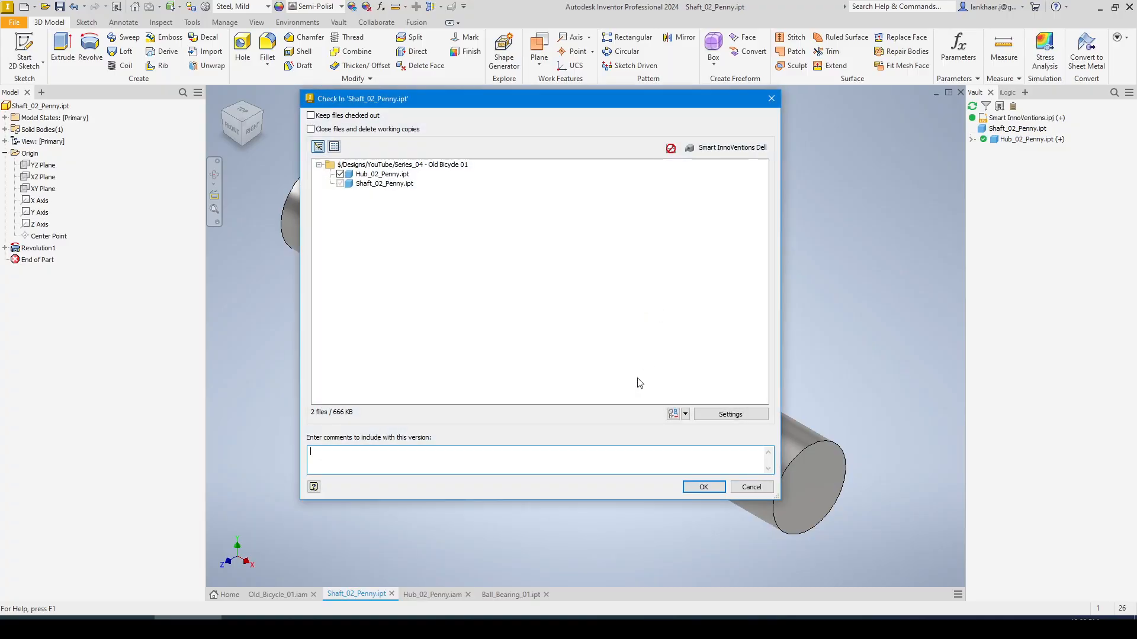
click(703, 486)
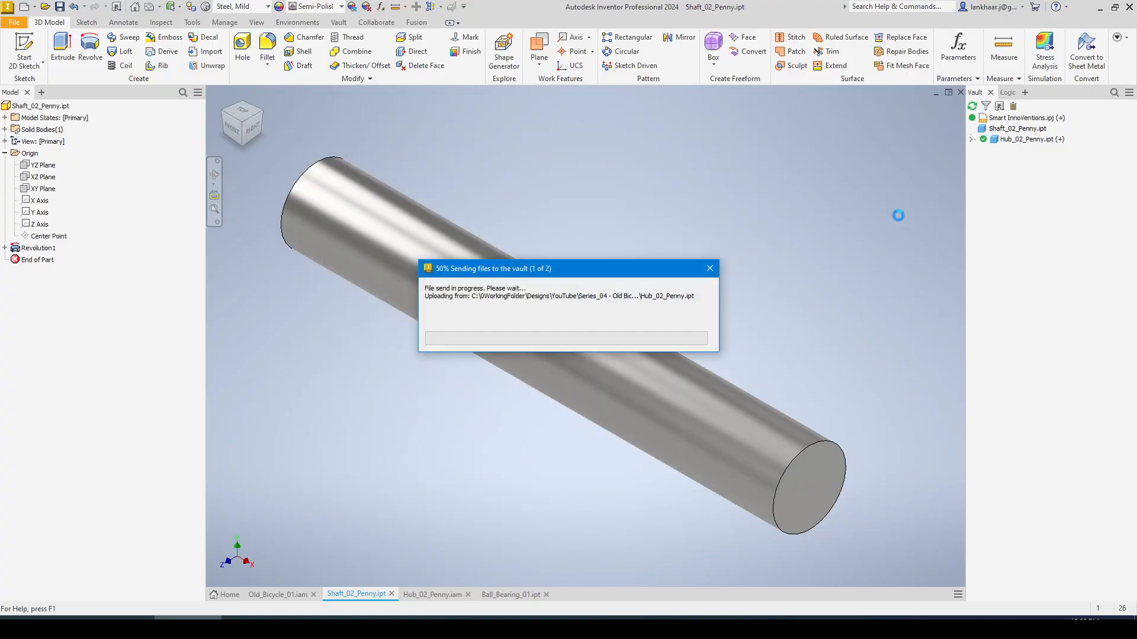
Check Shaft_02_Penny.ipt out of the vault again.
right_click(1006, 129)
click(1036, 199)
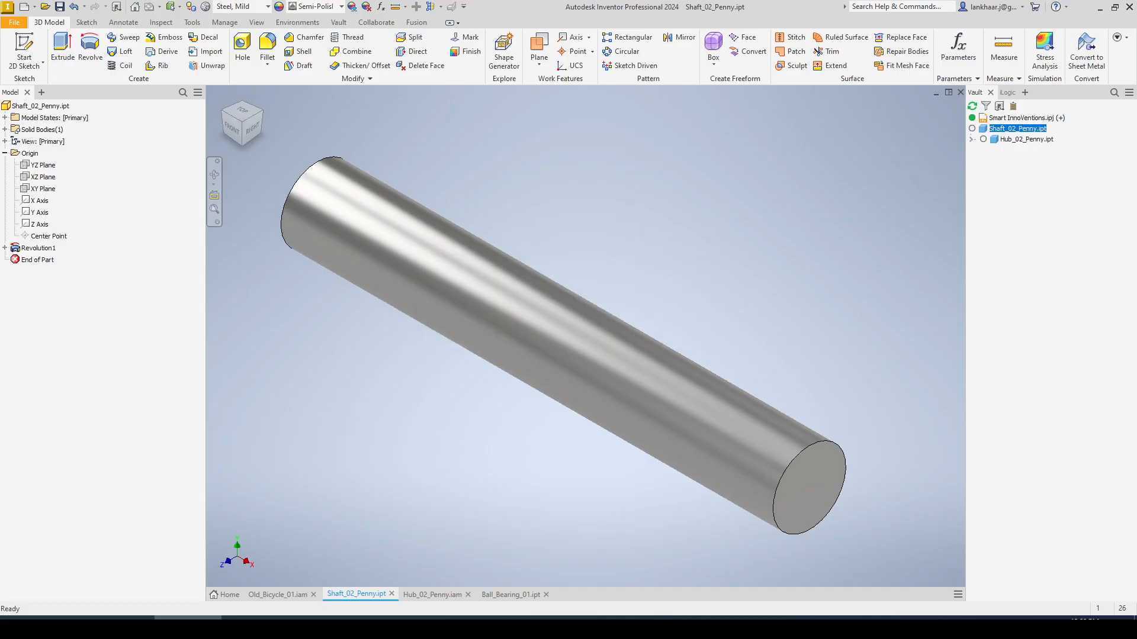
click(625, 442)
Open the hub part from the Hub_02_Penny.iam assembly and place its document tab directly after the assembly's.
click(431, 595)
right_click(474, 200)
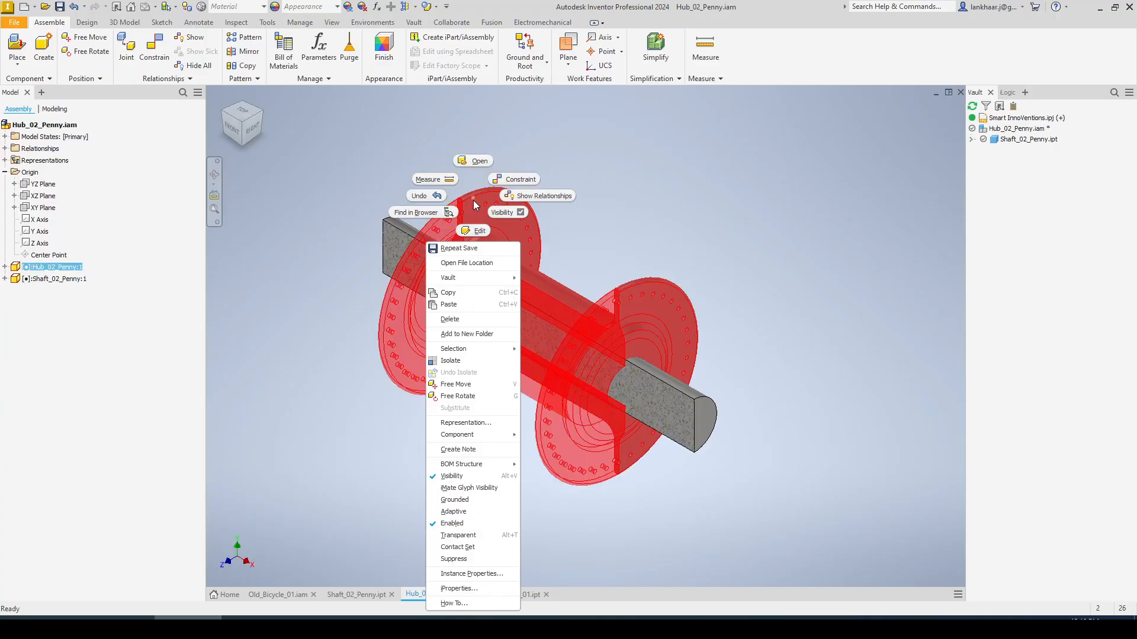
click(471, 161)
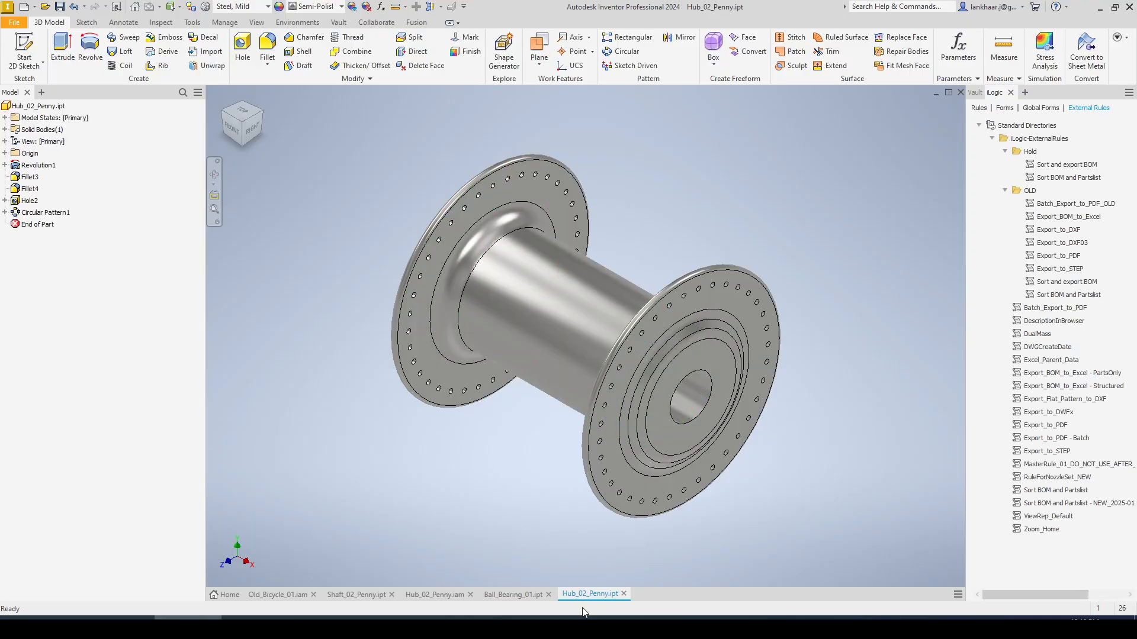
drag(581, 593, 498, 597)
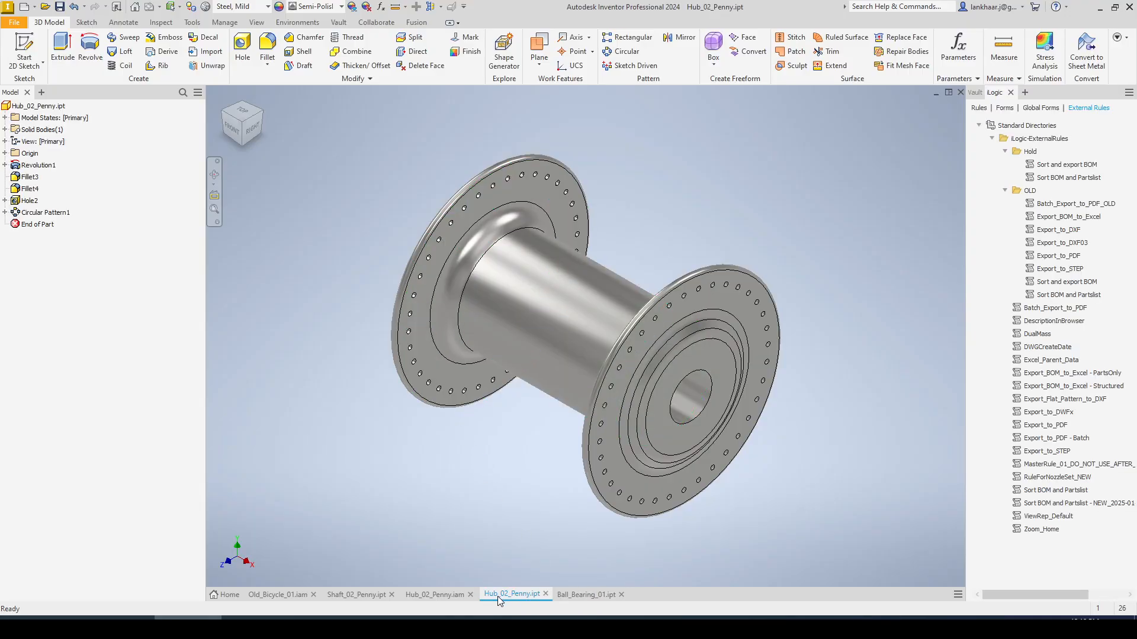
Check the ball bearing's parameters, then add a numeric user parameter Bearing_Dia_01 of 3 mm to Hub_02_Penny.ipt, checking the file out.
click(583, 594)
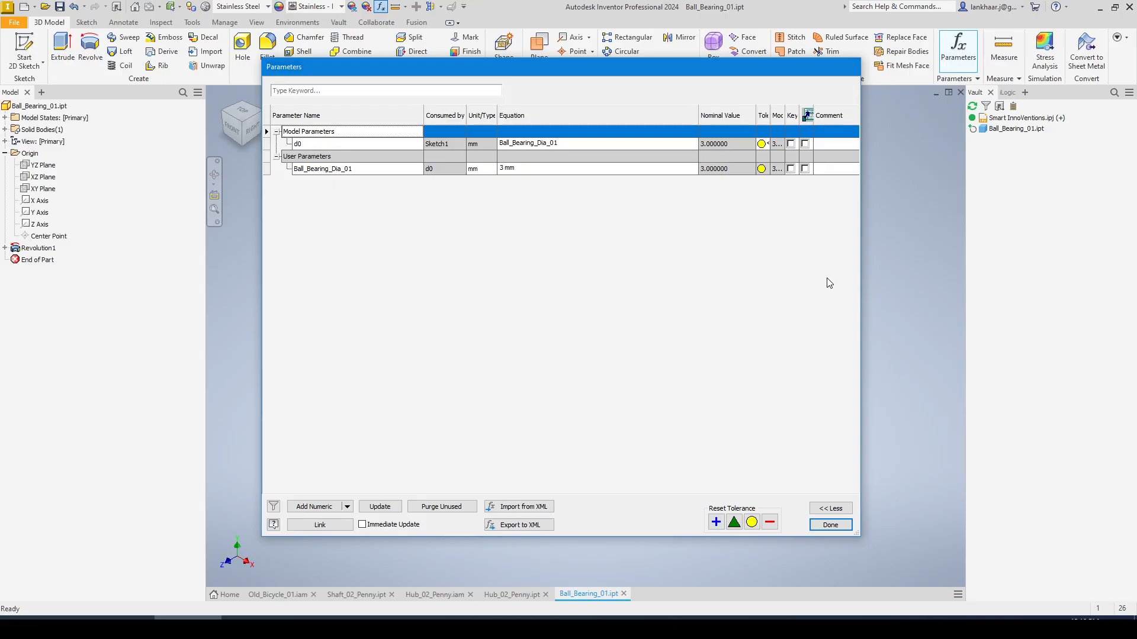
click(829, 525)
click(509, 594)
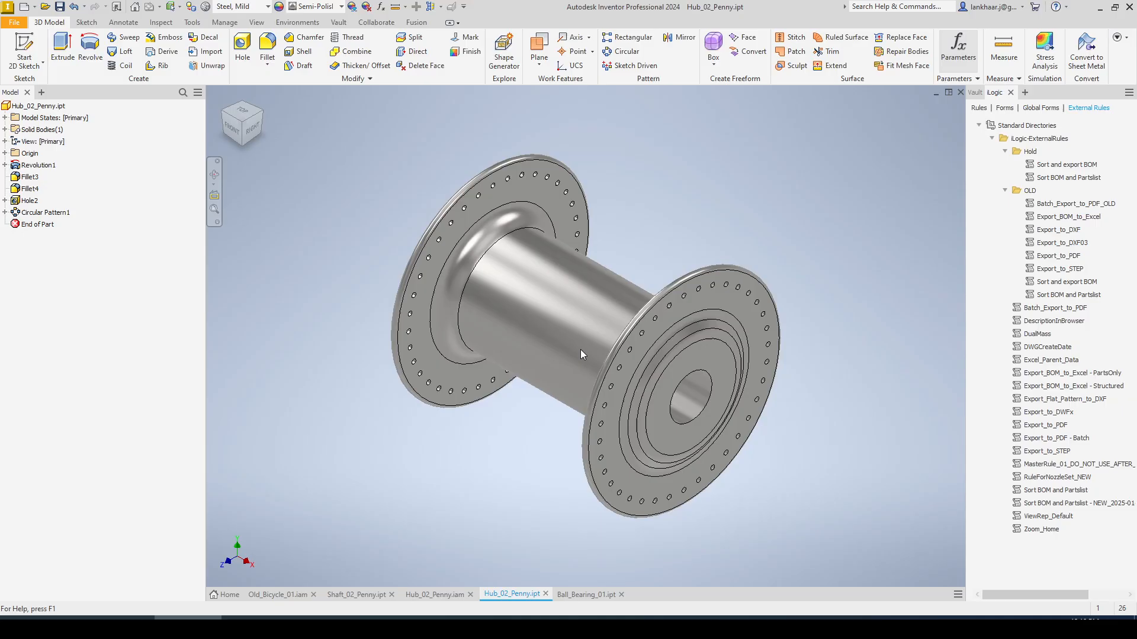
scroll(350, 434, down, 1)
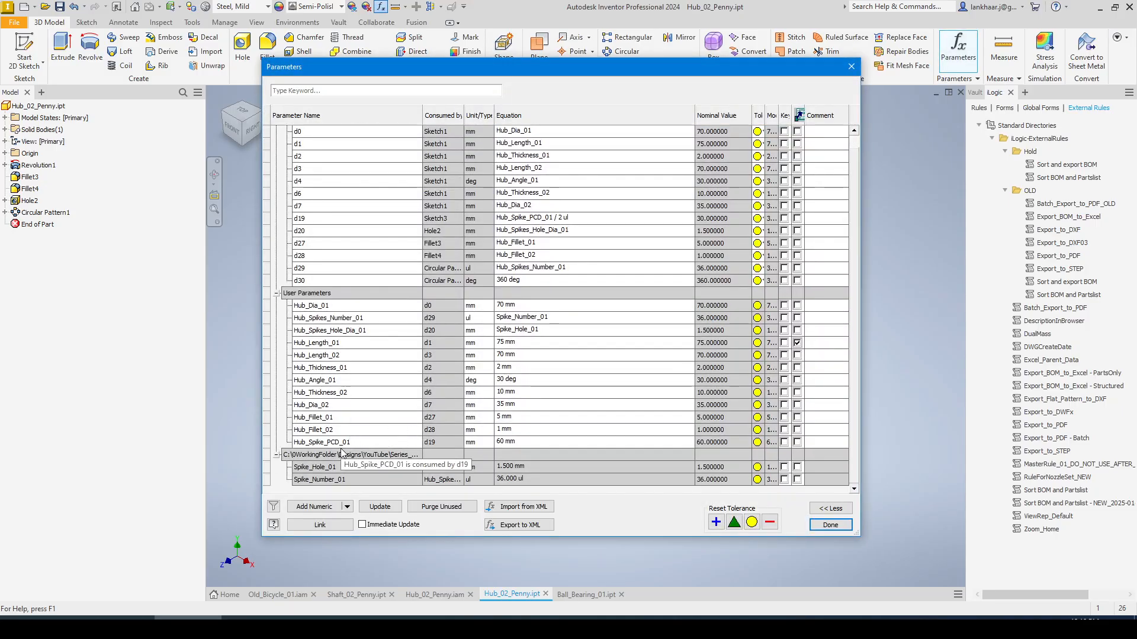
click(334, 506)
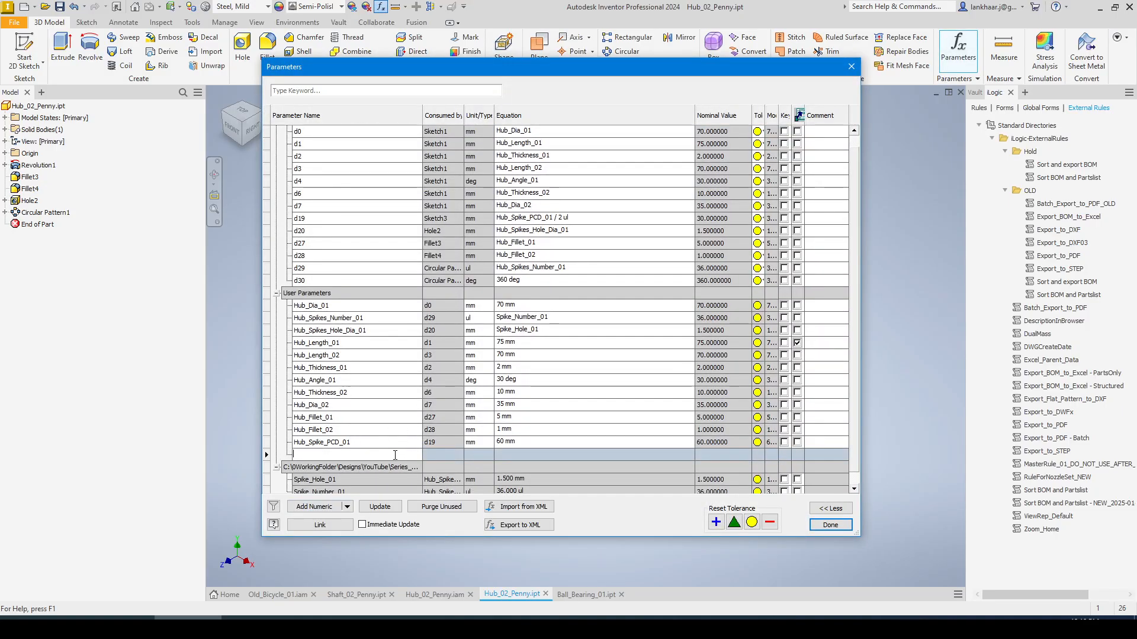
text(Beari)
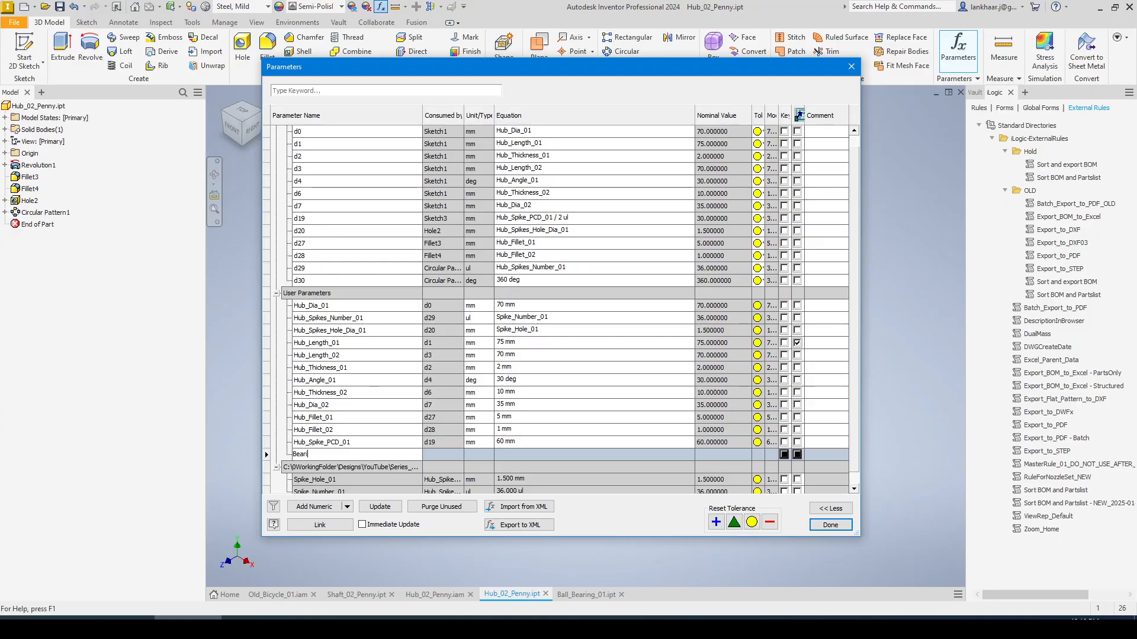
text(ng_Dia_01)
key(Return)
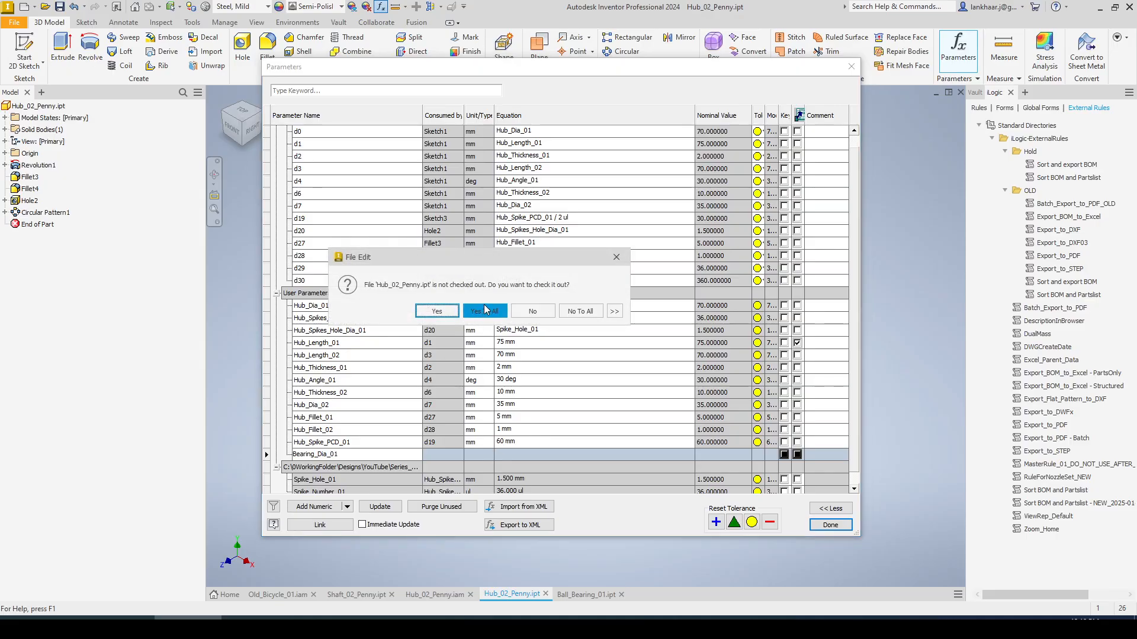
click(482, 314)
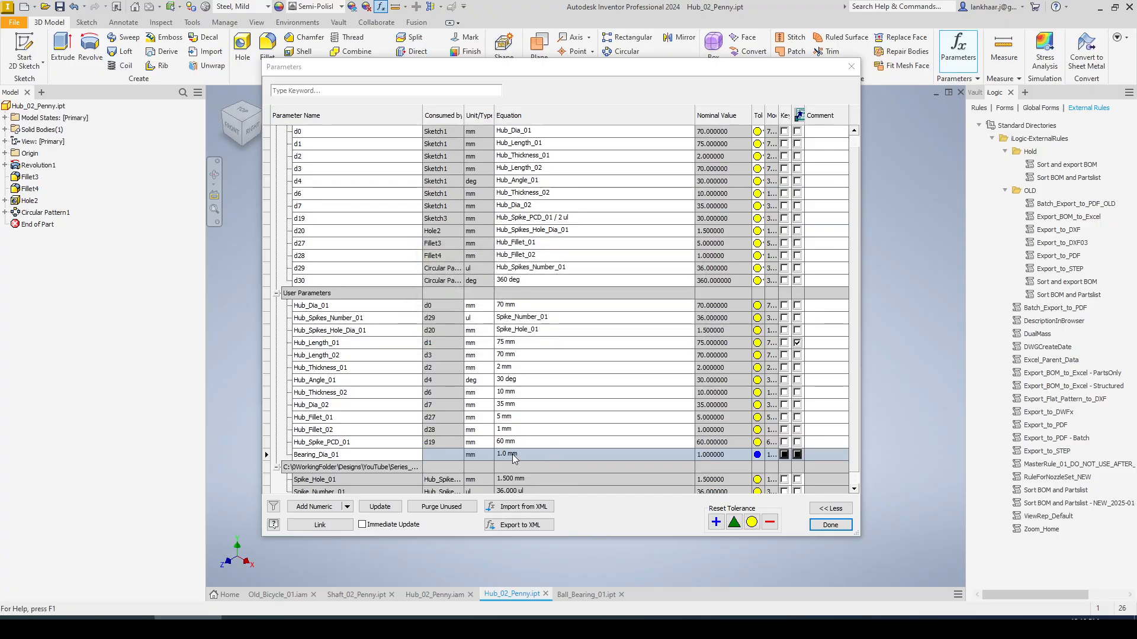
text(3 mm)
key(Return)
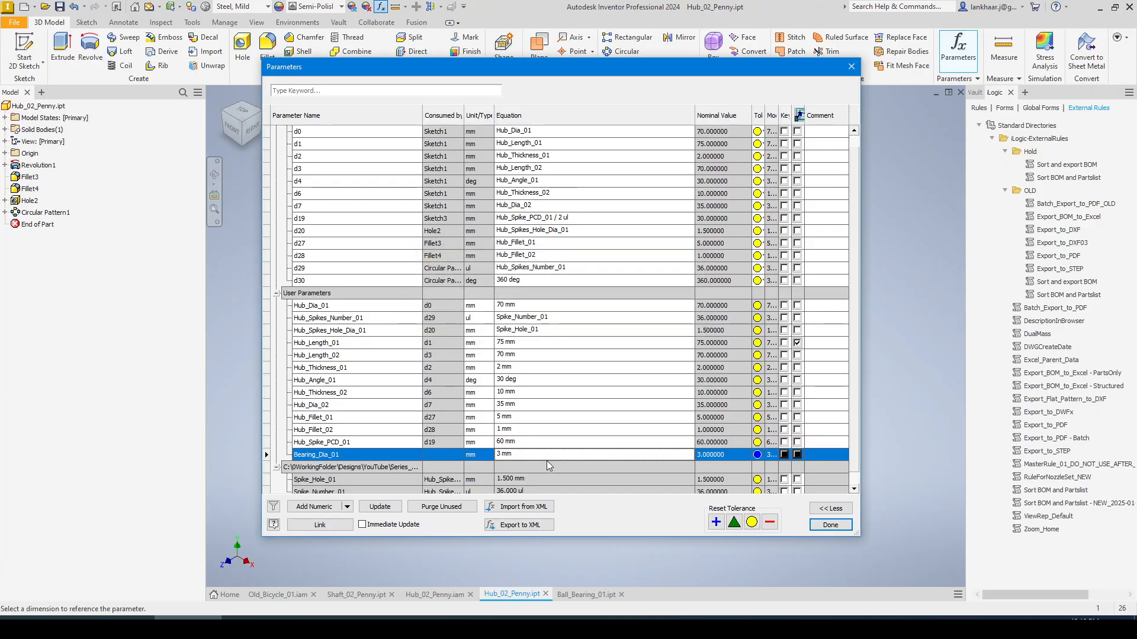
click(831, 525)
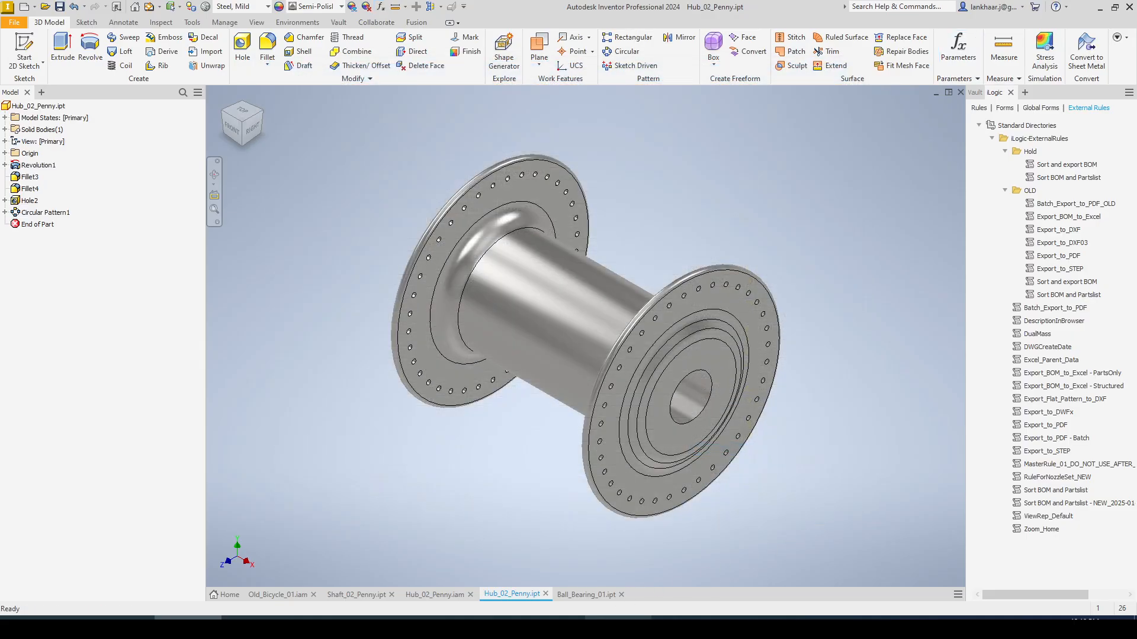
Link the Bearing_Dia_01 parameter from Hub_02_Penny.ipt into Ball_Bearing_01.ipt, allowing it to be marked for export.
click(583, 594)
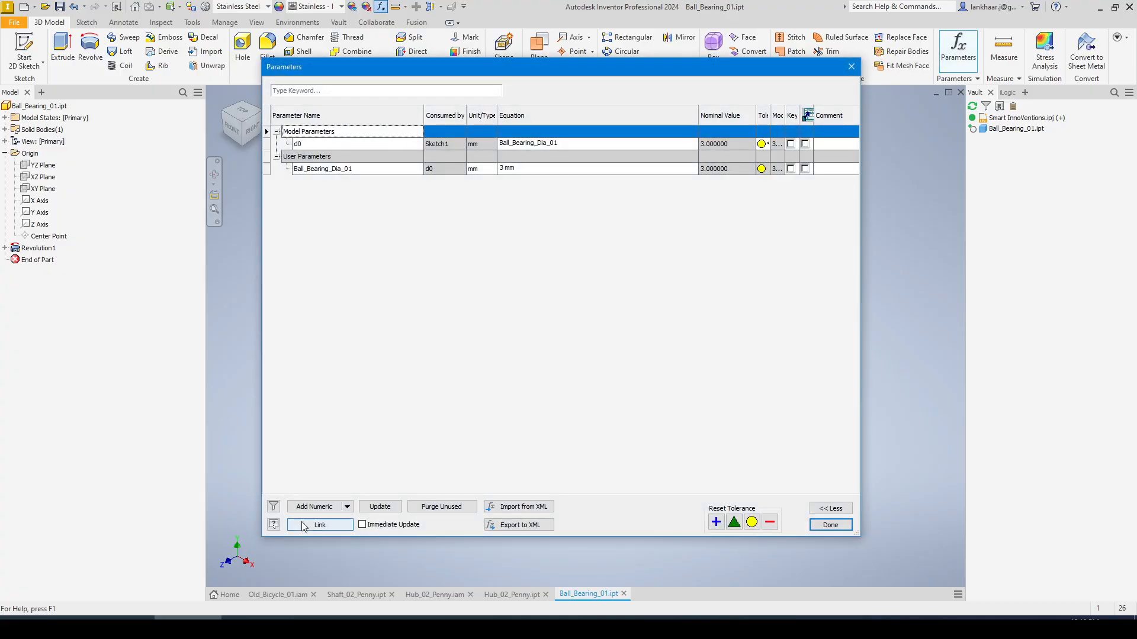
click(303, 524)
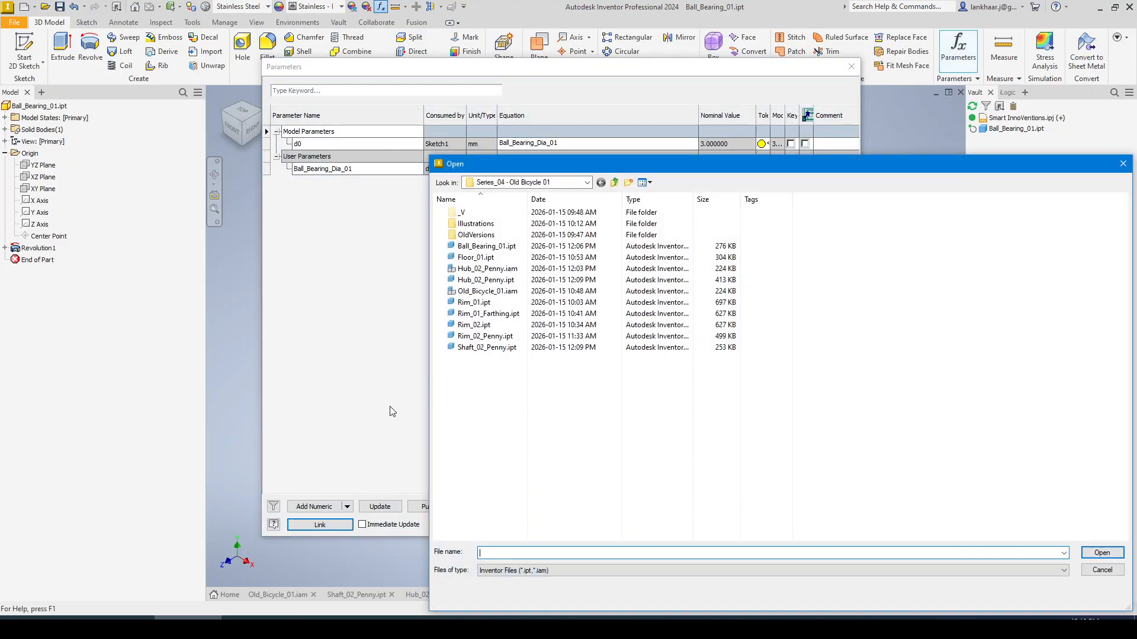
click(484, 281)
double_click(484, 283)
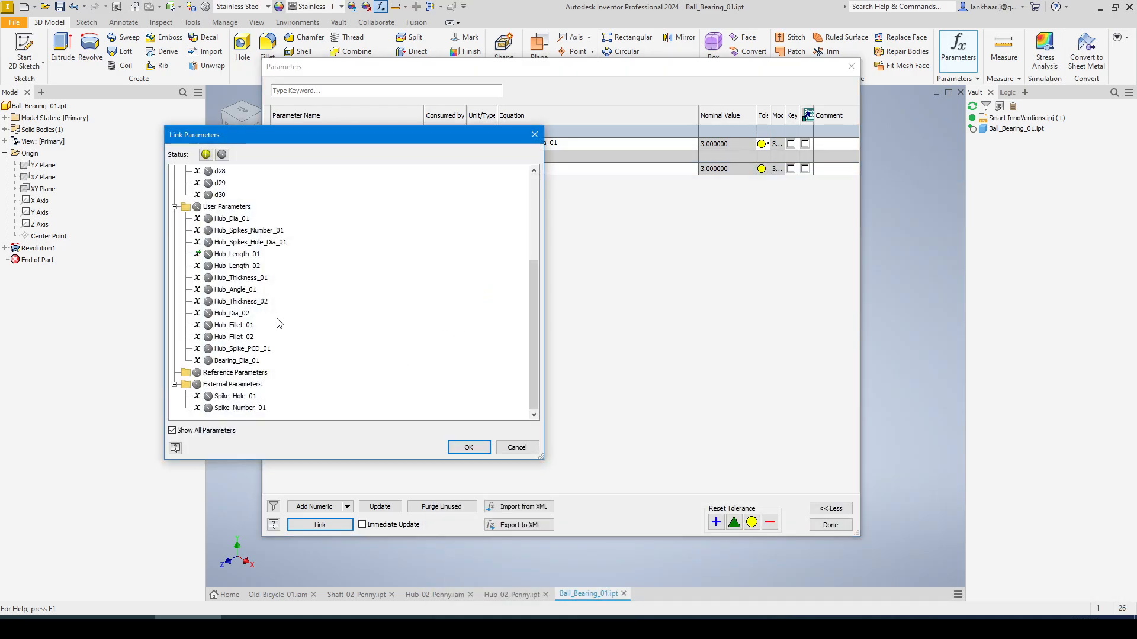
click(209, 361)
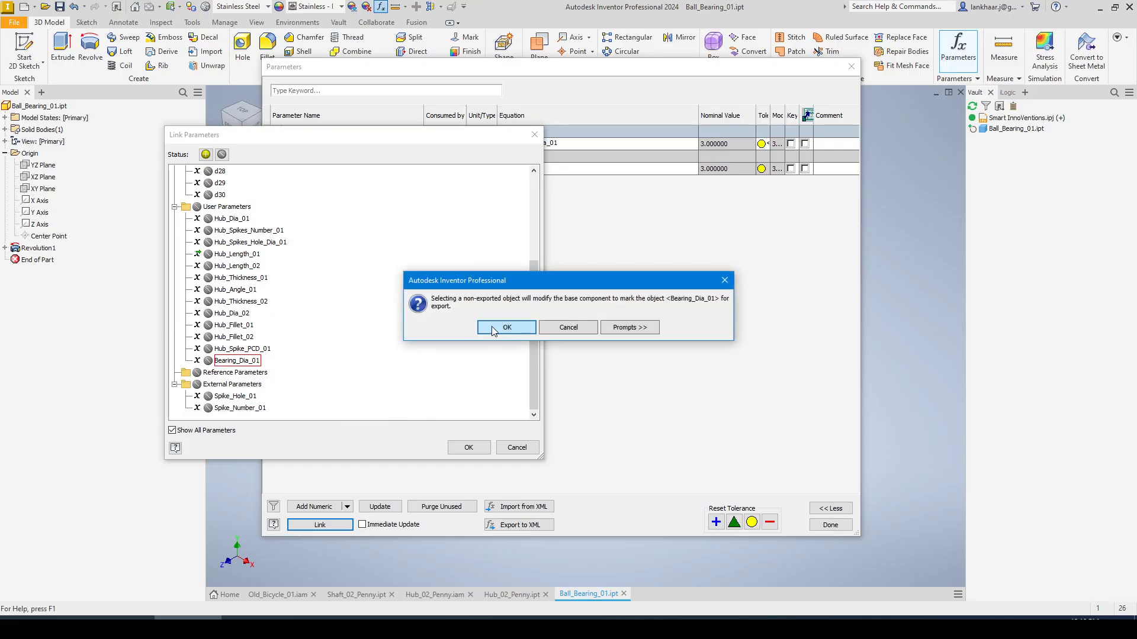
click(506, 327)
click(468, 447)
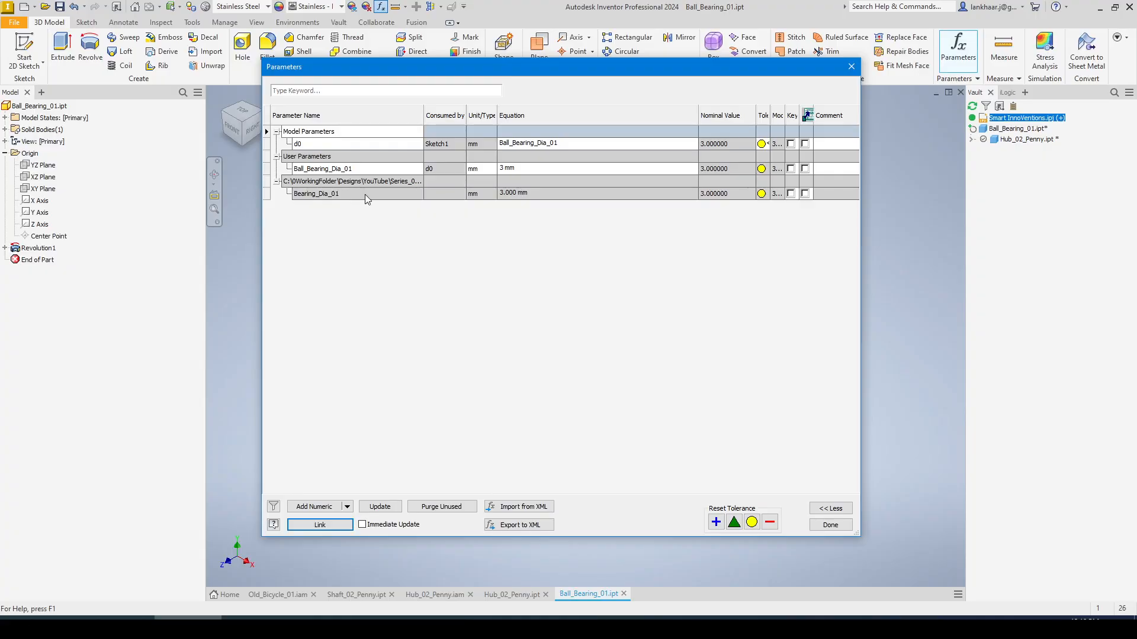
Set the equation of the ball's user parameter Ball_Bearing_Dia_01 to the linked parameter Bearing_Dia_01.
click(664, 169)
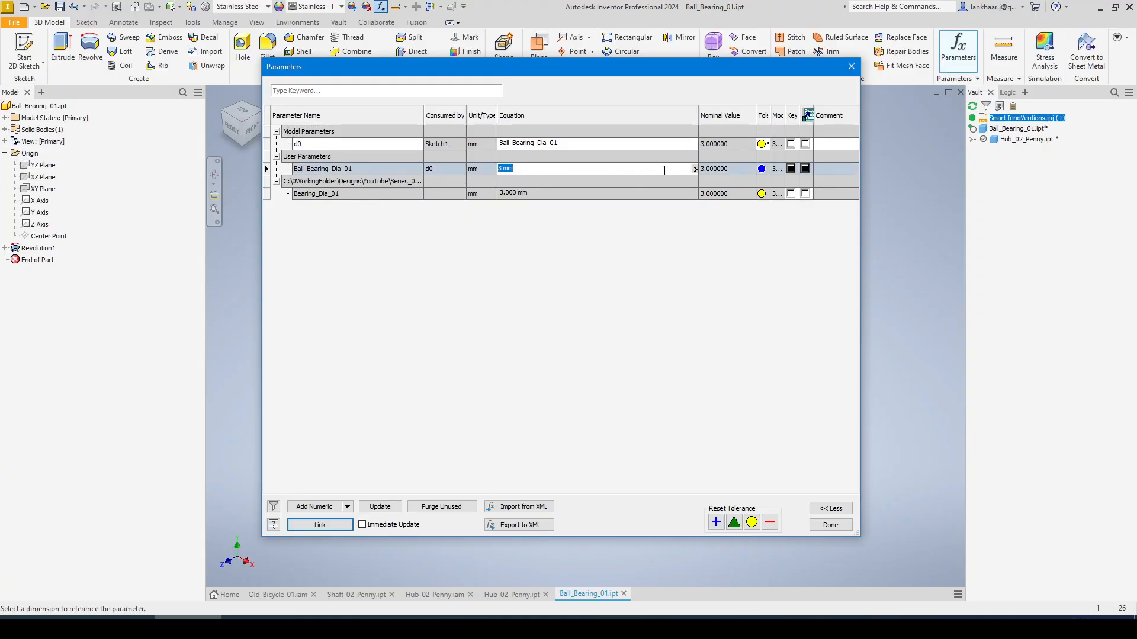
click(696, 170)
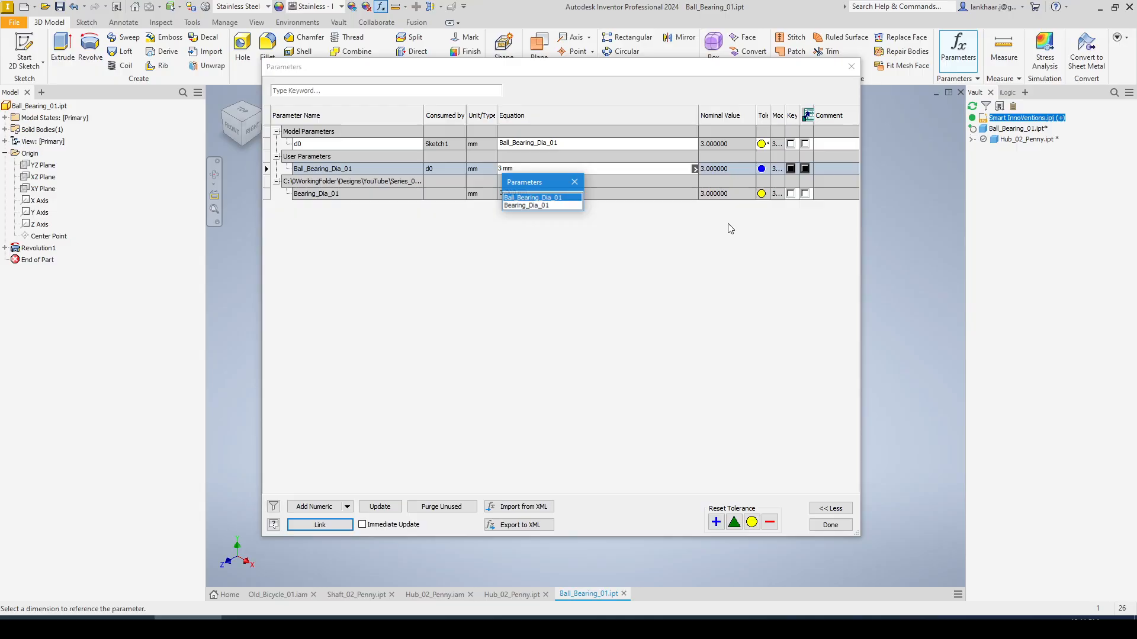
double_click(541, 205)
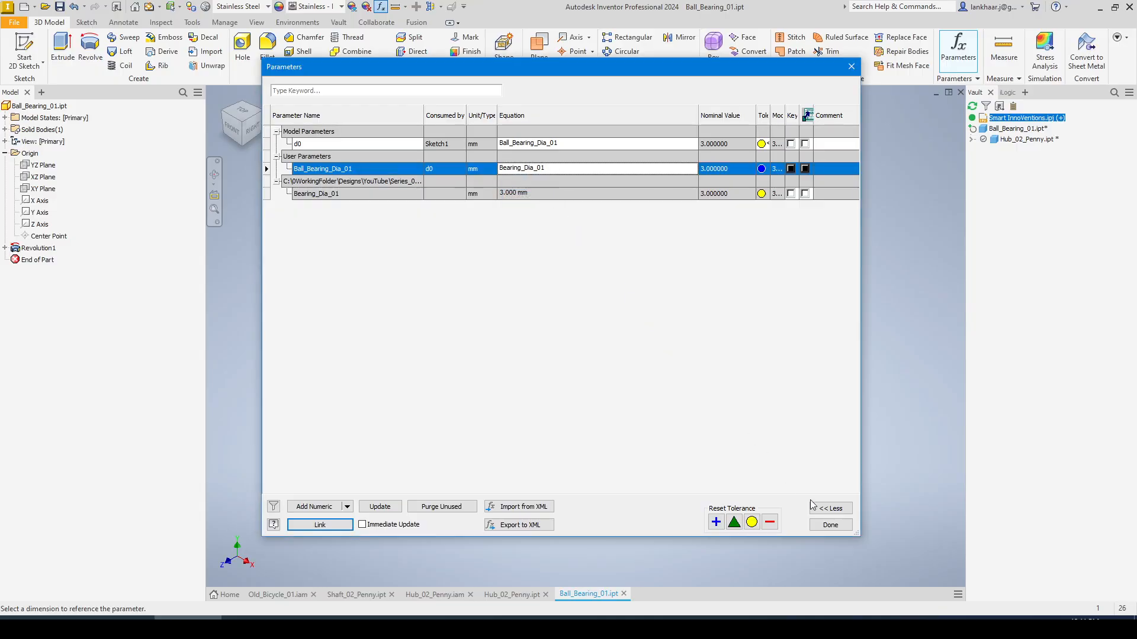
click(830, 525)
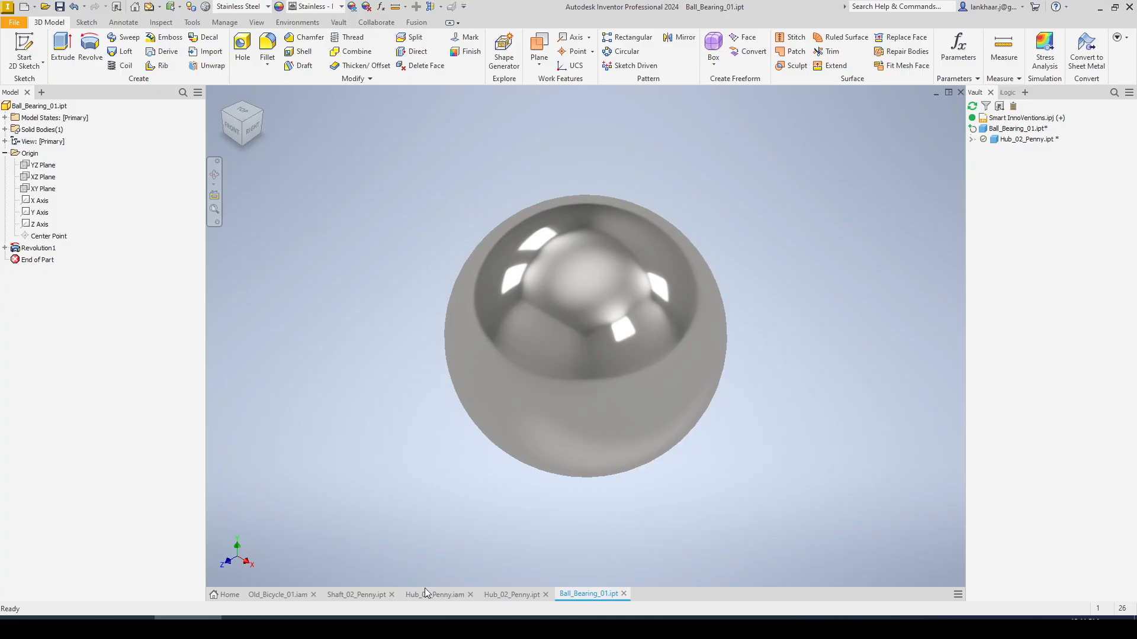
Open Sketch1 of Revolution1 in Hub_02_Penny.ipt for editing.
click(507, 594)
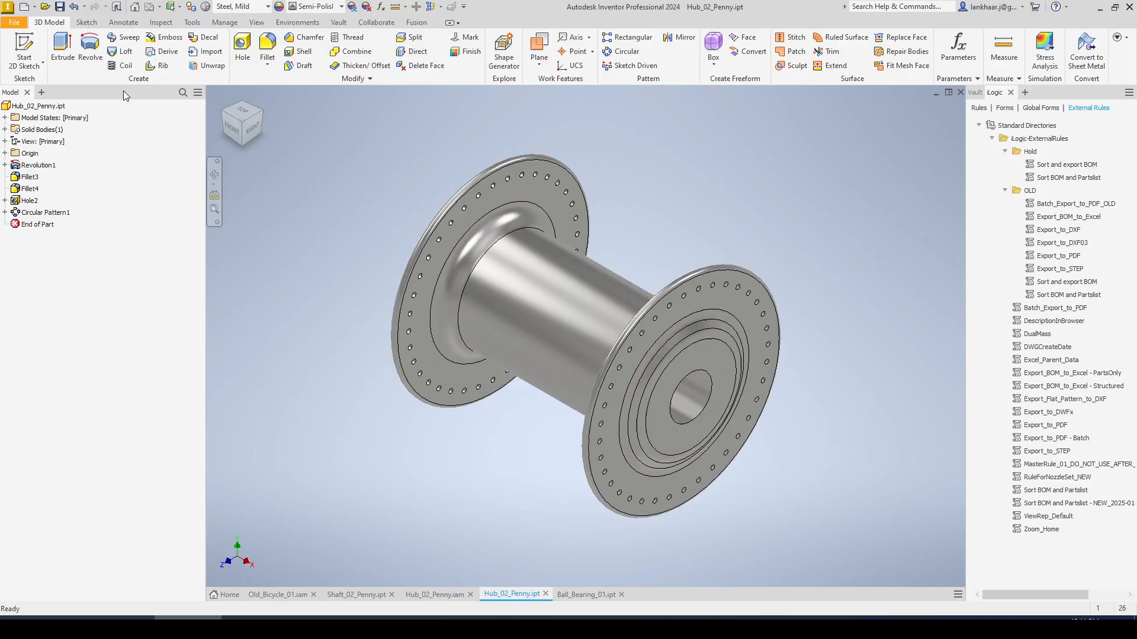
click(5, 165)
right_click(47, 179)
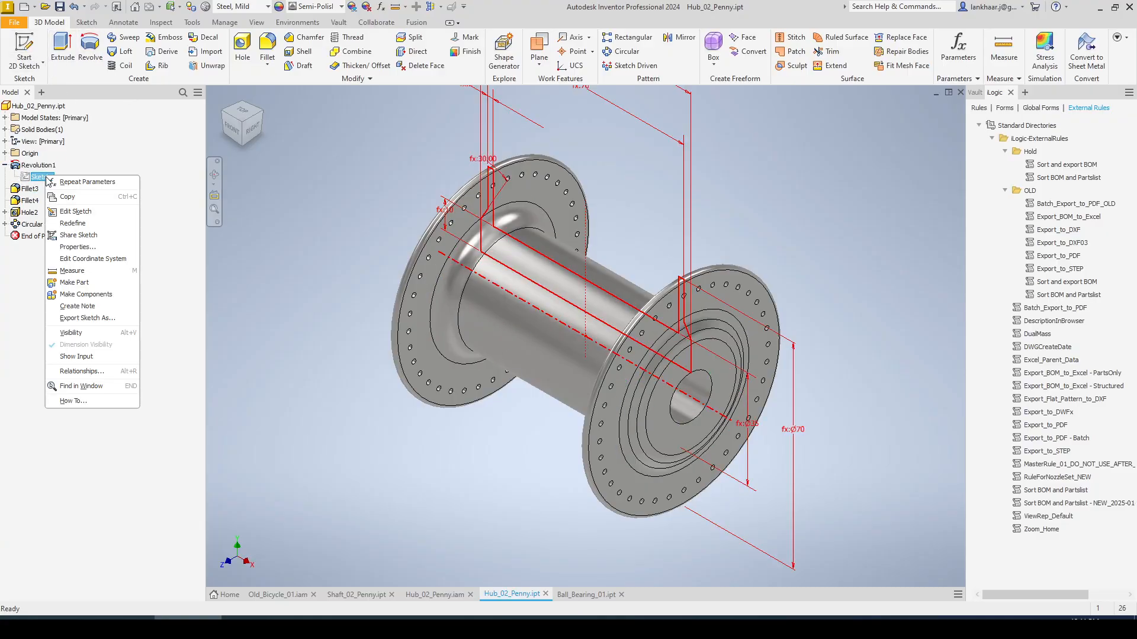
click(82, 219)
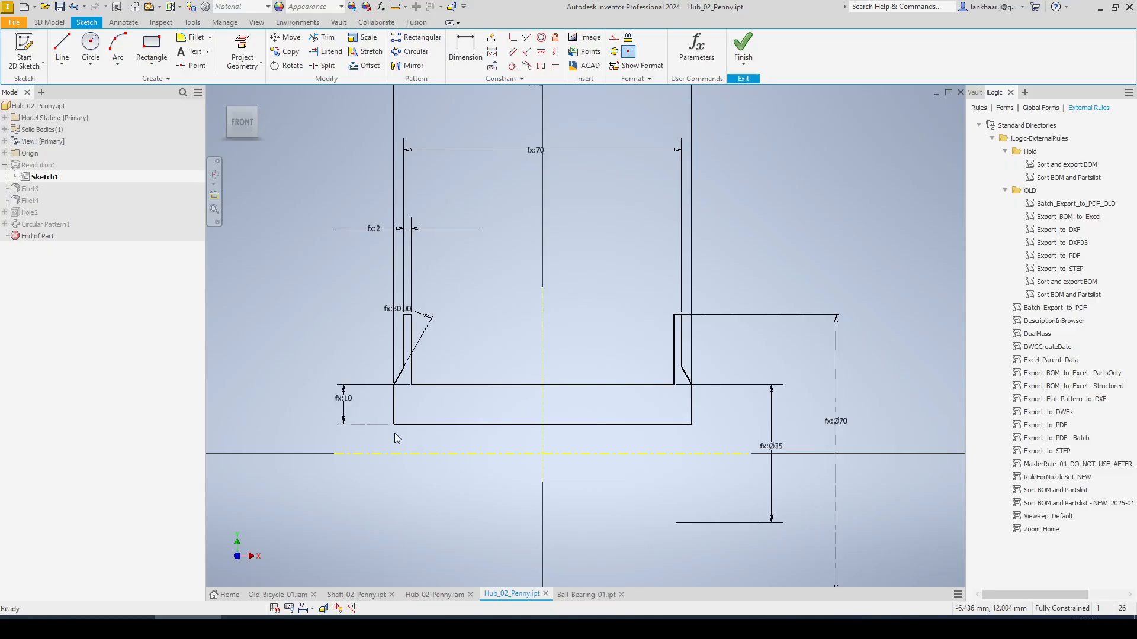
click(345, 403)
key(Delete)
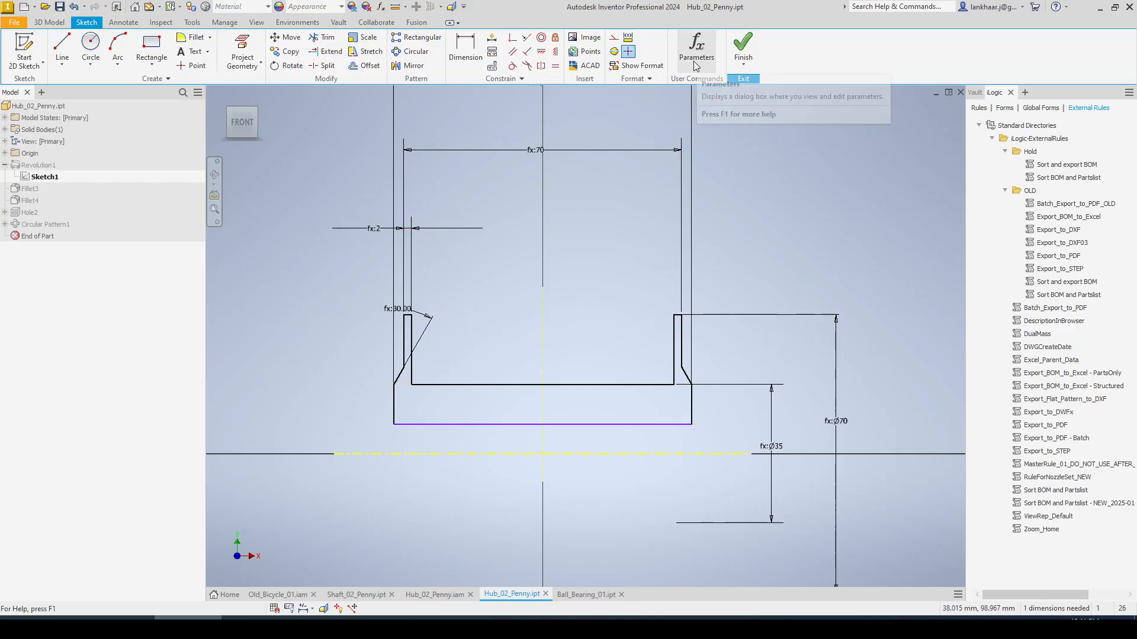
key(ctrl+z)
Check which parameter drives the 10 mm wall thickness dimension in the hub sketch, then delete that dimension.
double_click(343, 400)
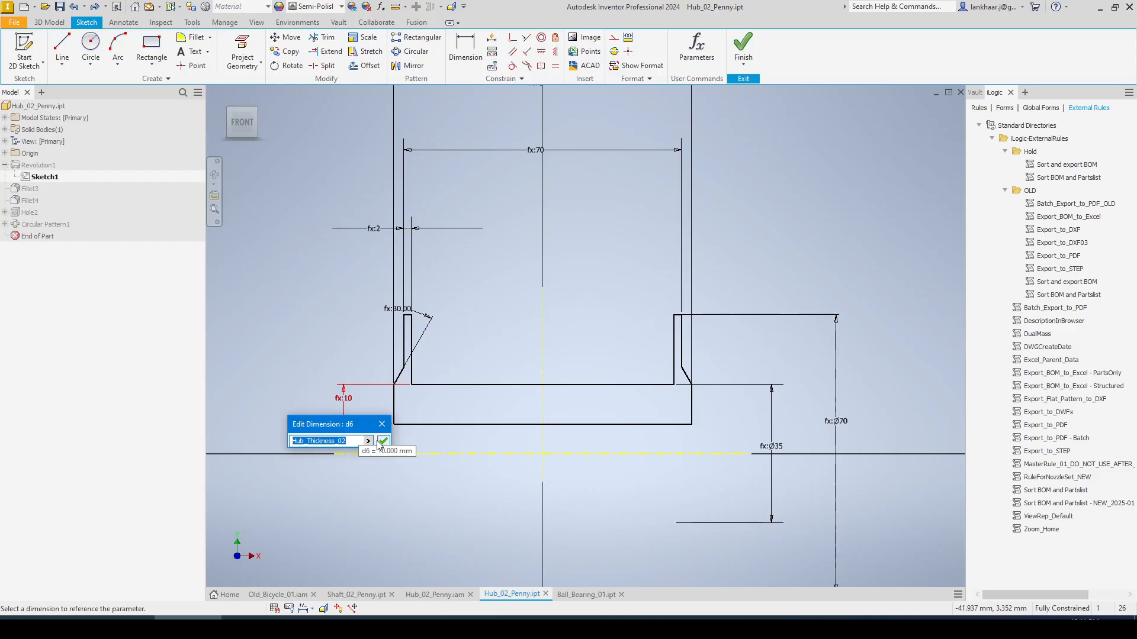
click(382, 424)
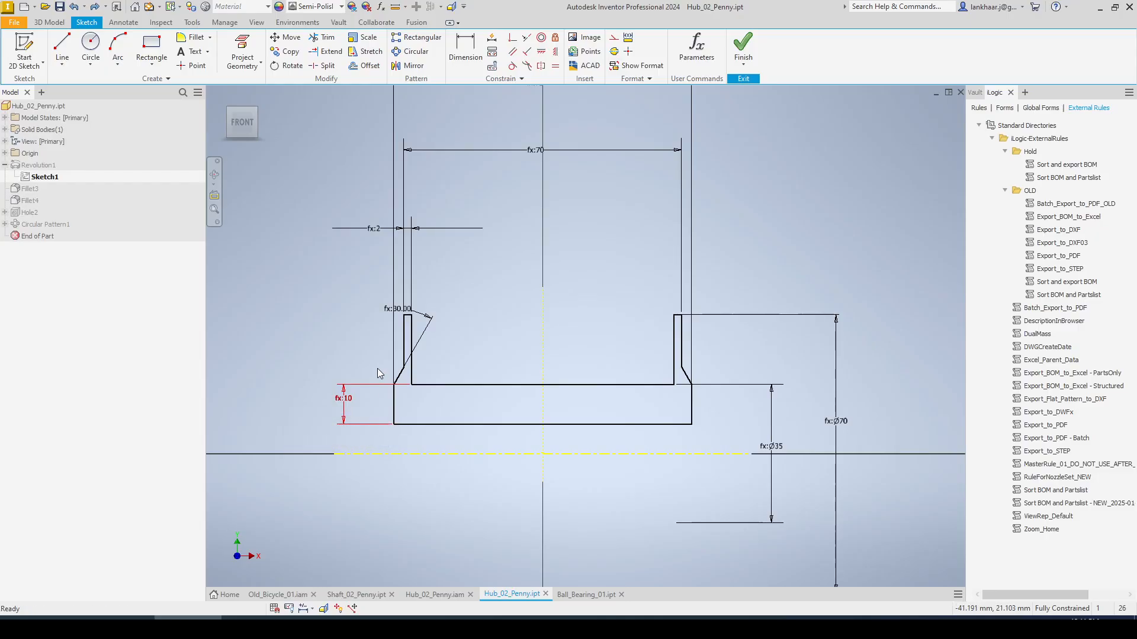
click(344, 398)
key(Delete)
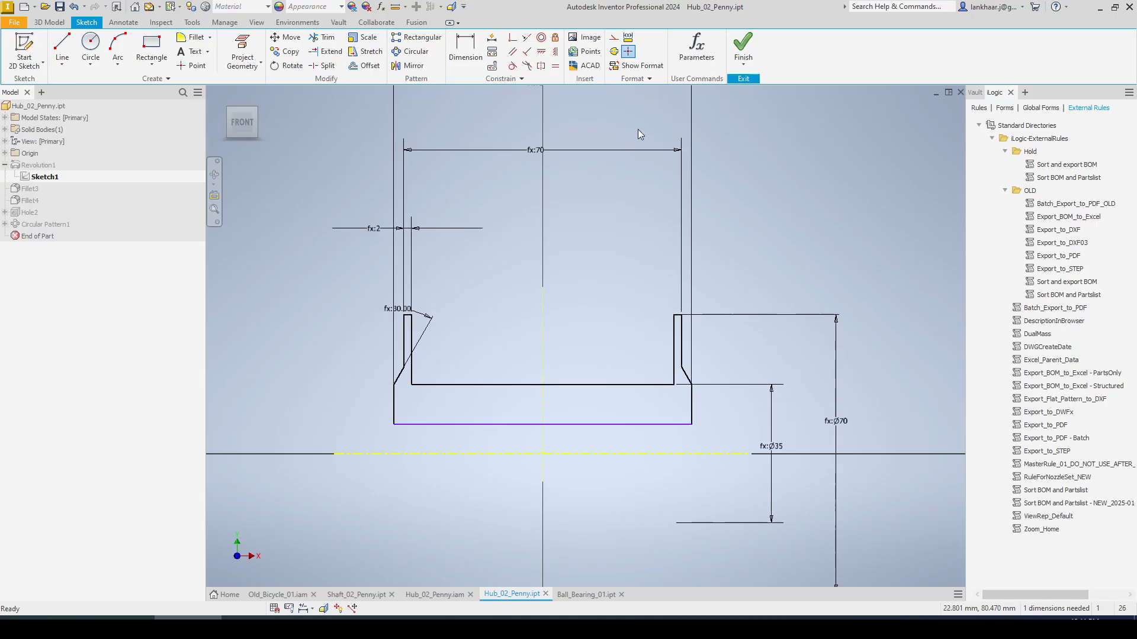
Try to rename the user parameter Hub_Thickness_02 as Hub_Dia_02.
click(696, 46)
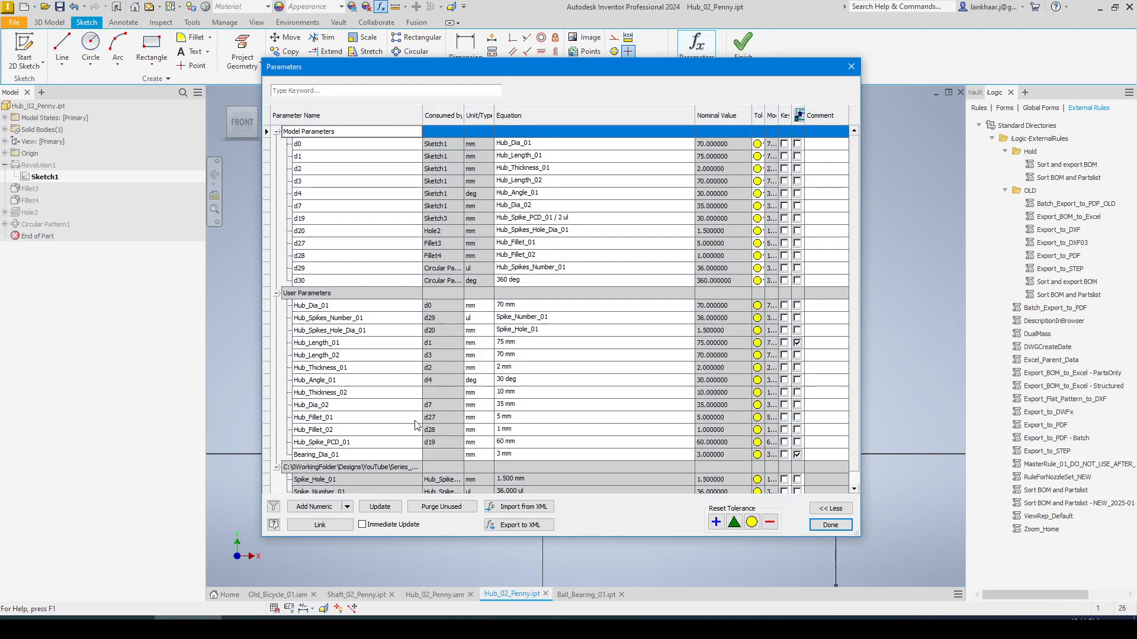
scroll(357, 404, down, 1)
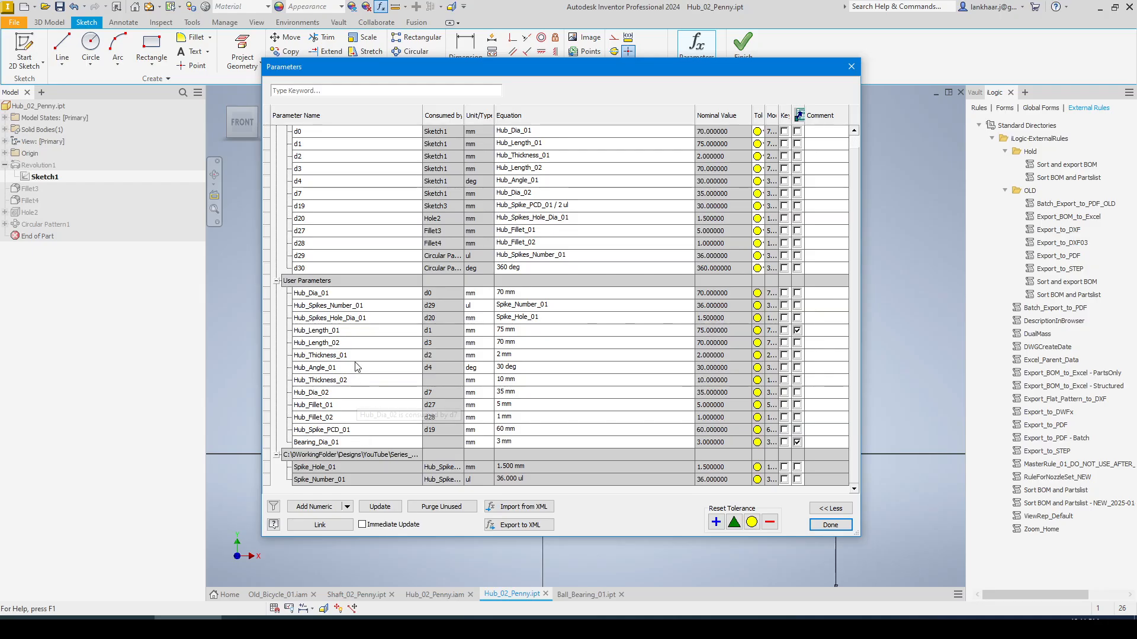
click(359, 380)
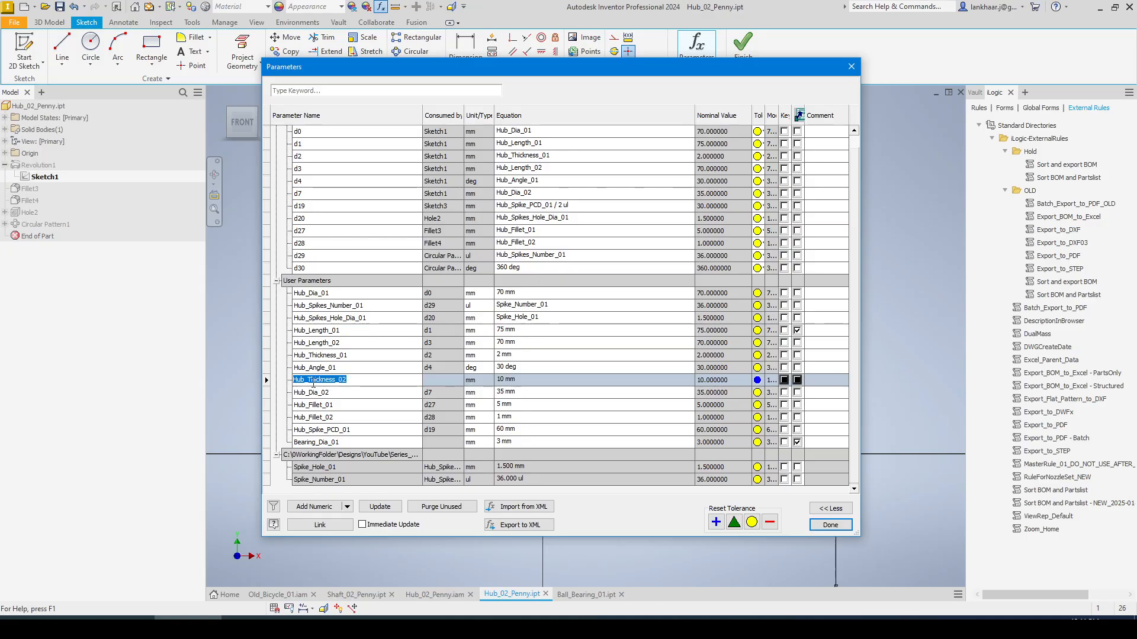
drag(308, 381, 337, 382)
text(Dia)
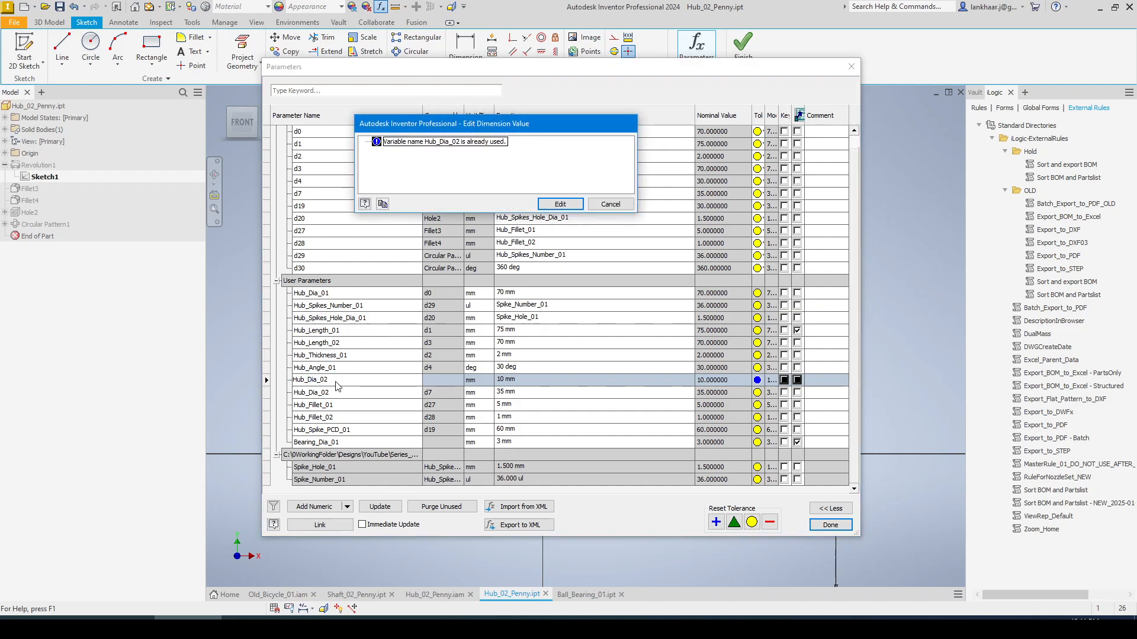
click(559, 204)
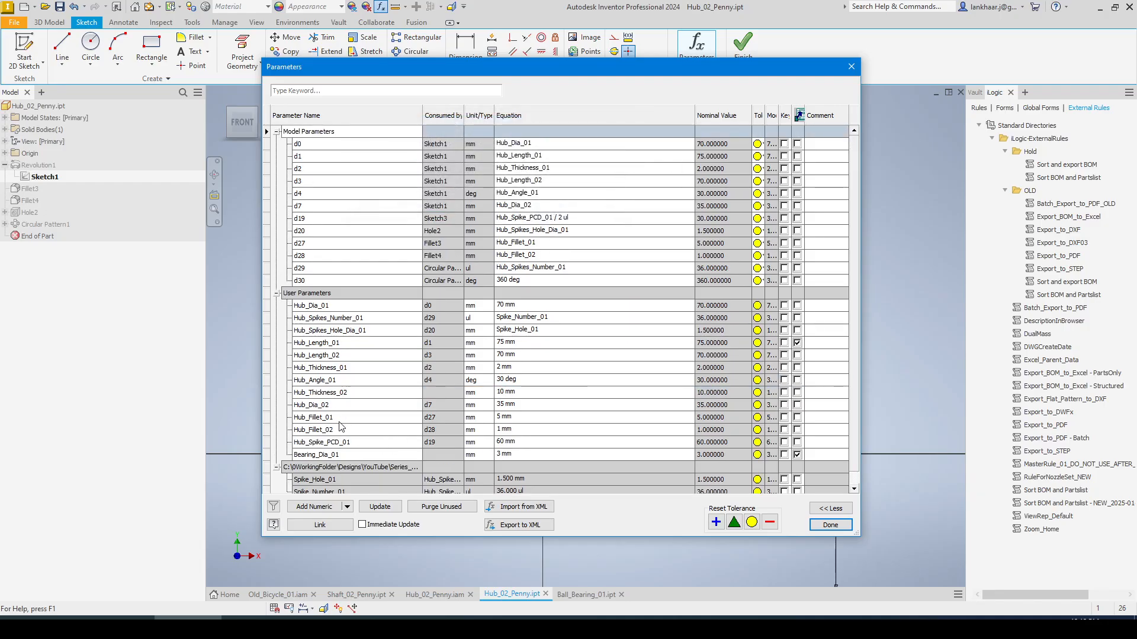
Rename the user parameter Hub_Thickness_02 as Hub_Dia_03.
click(334, 392)
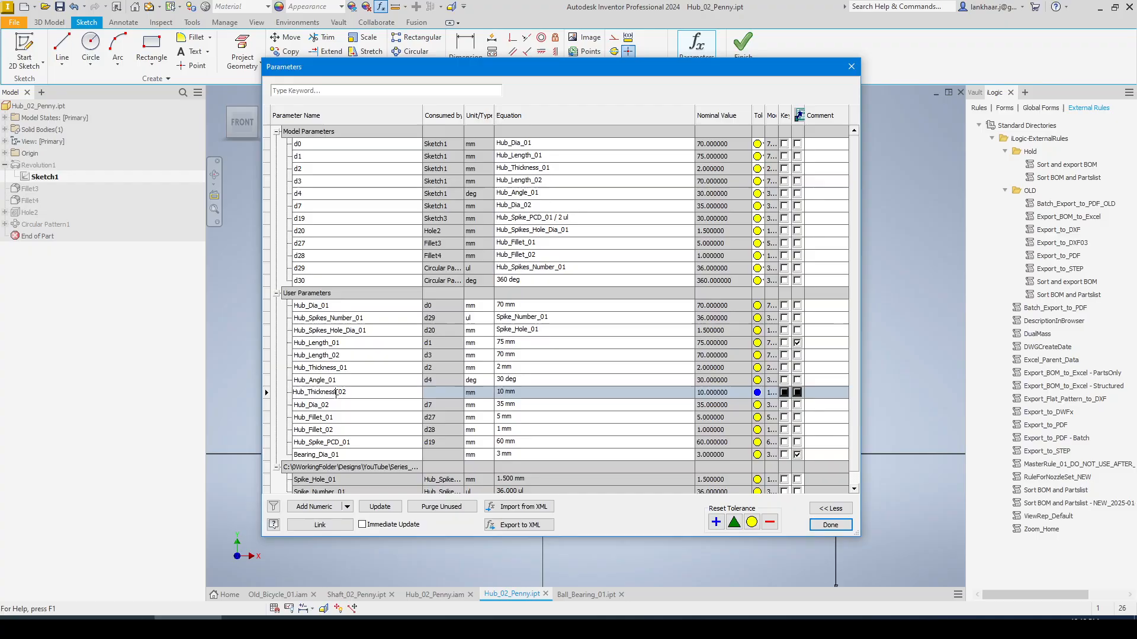
drag(335, 392, 309, 393)
text(Dia)
key(BackSpace)
text(3)
key(Return)
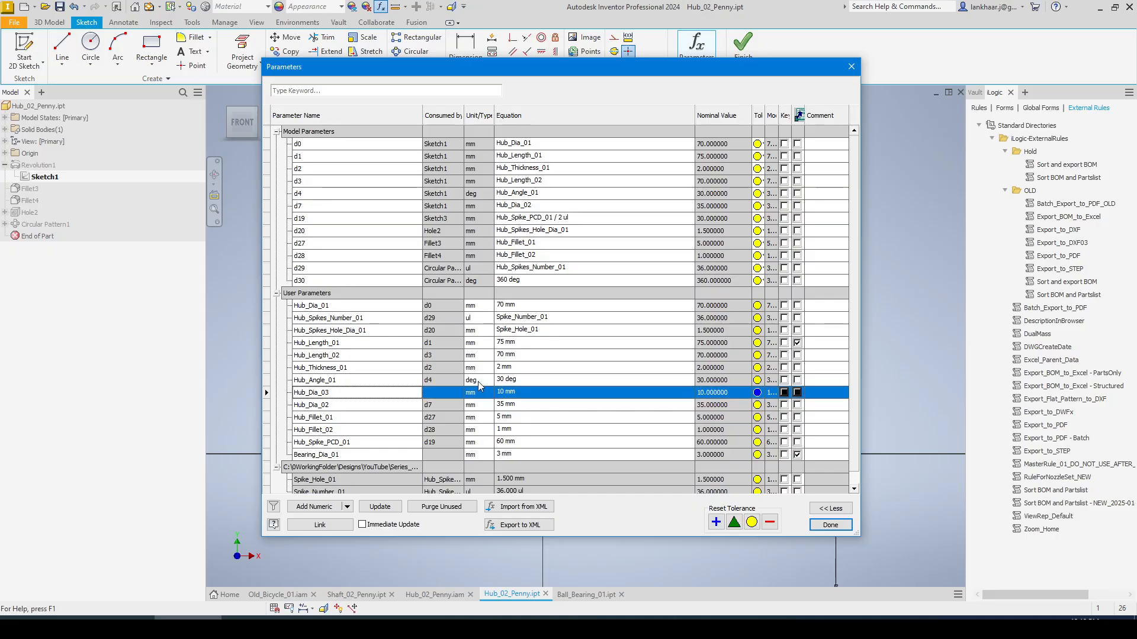
Set the user parameter Hub_Dia_03 to 22 mm and close the parameter list.
click(518, 393)
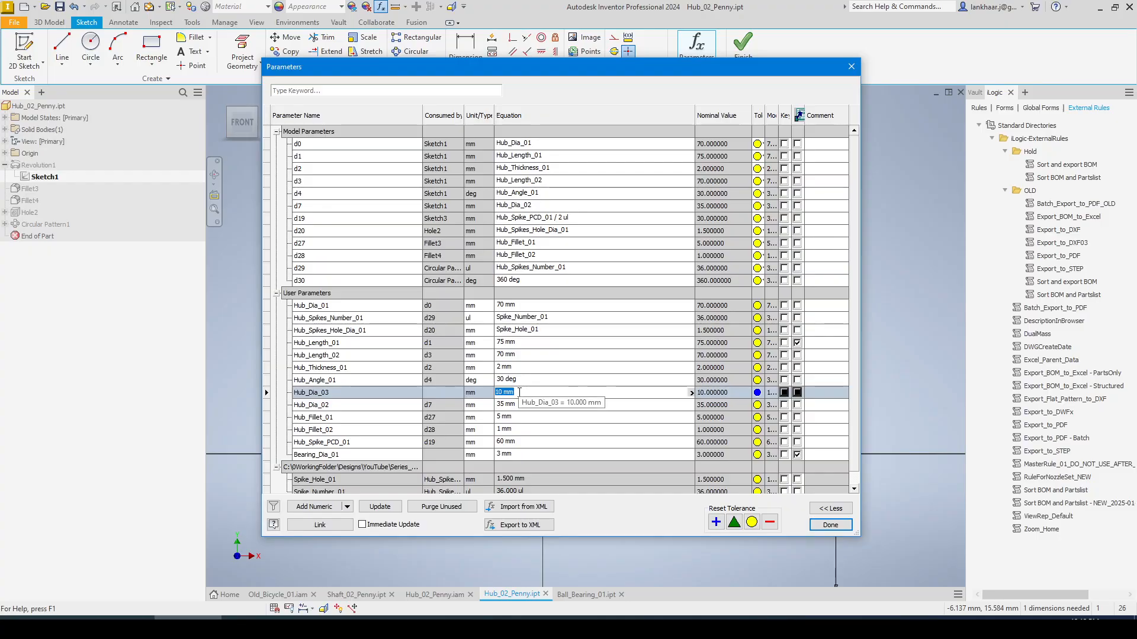
text(1)
key(BackSpace)
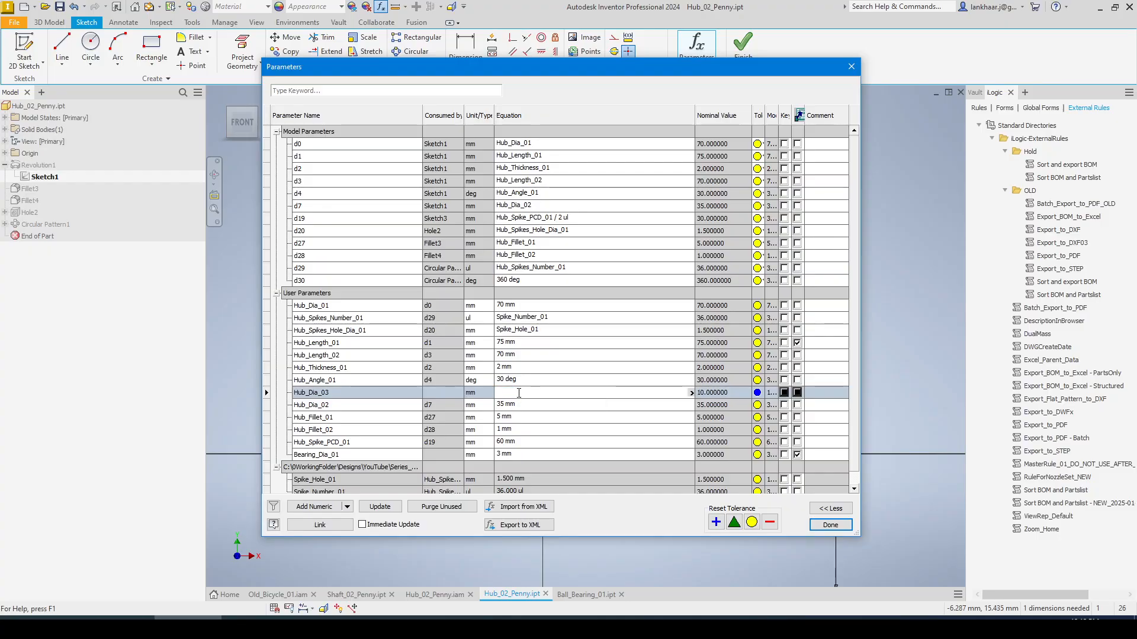
text(20)
key(Return)
key(Return)
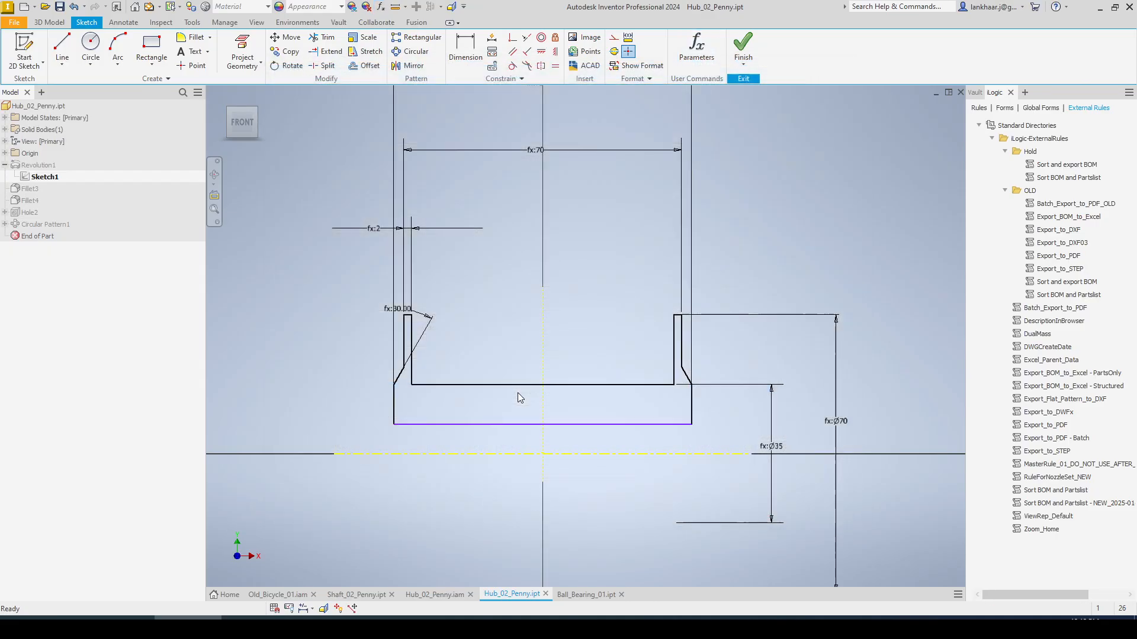
Dimension the hub's bore as a diameter between its inner edge and the centerline, driven by the parameter Hub_Dia_03.
key(d)
click(466, 424)
click(459, 454)
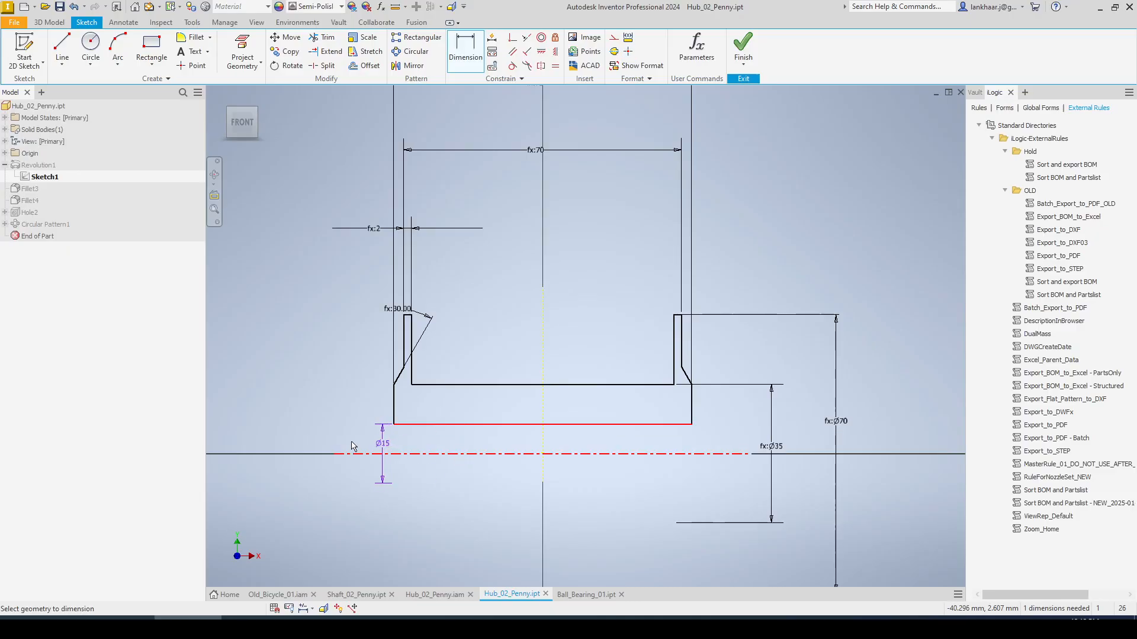
click(347, 441)
click(375, 485)
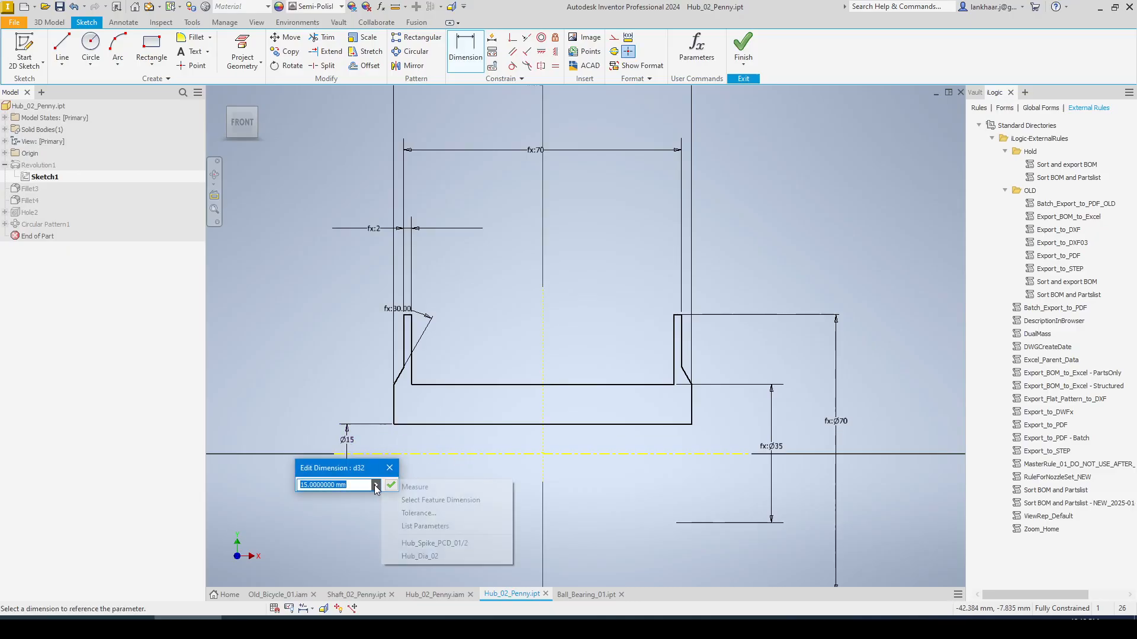
click(409, 526)
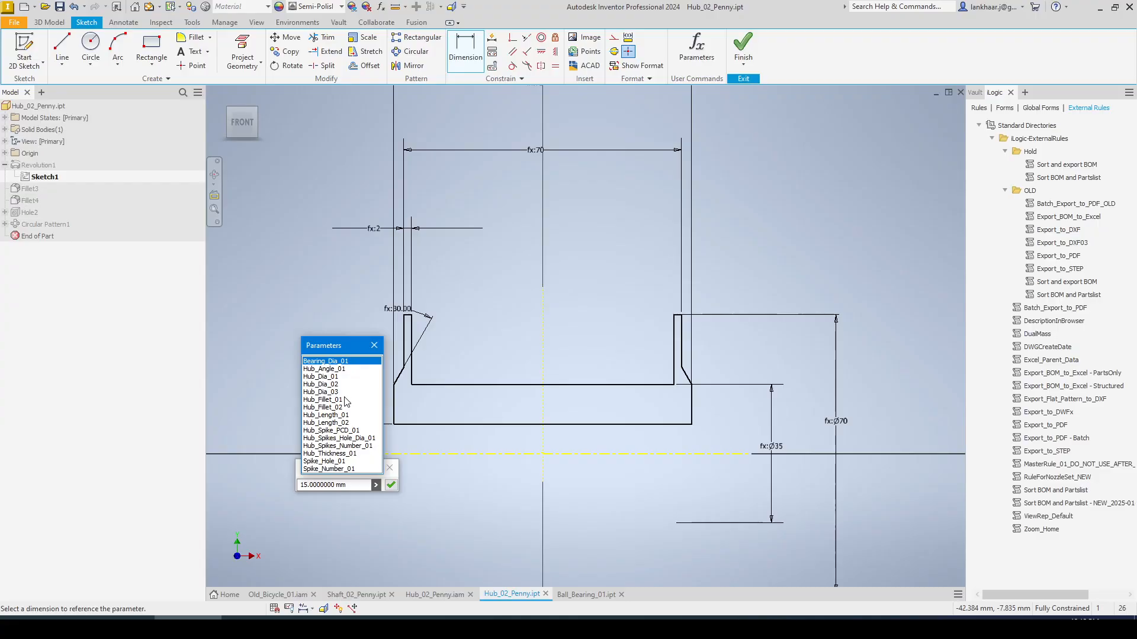
click(339, 392)
key(Return)
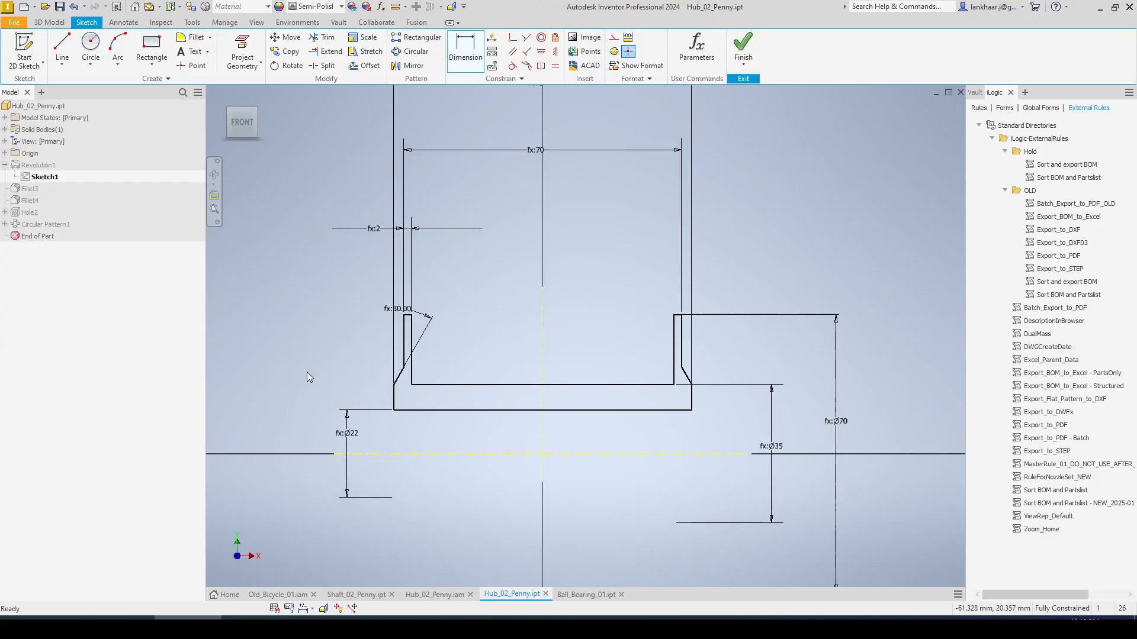
key(Escape)
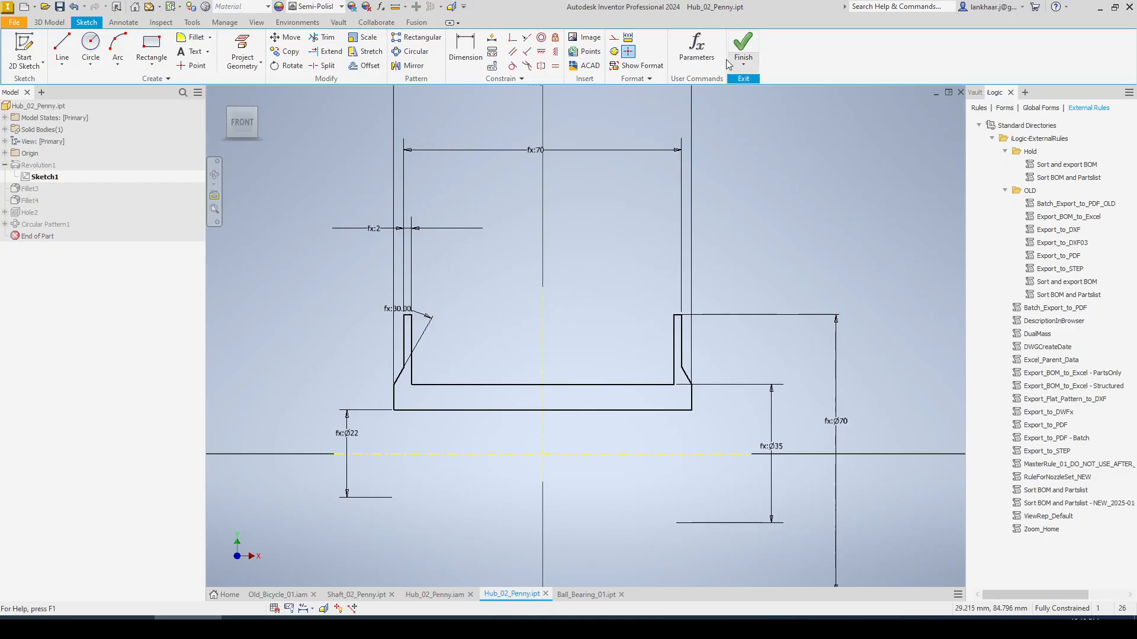
Add a numeric user parameter named Hub_Shaft_Dia_01 to the hub part.
click(699, 46)
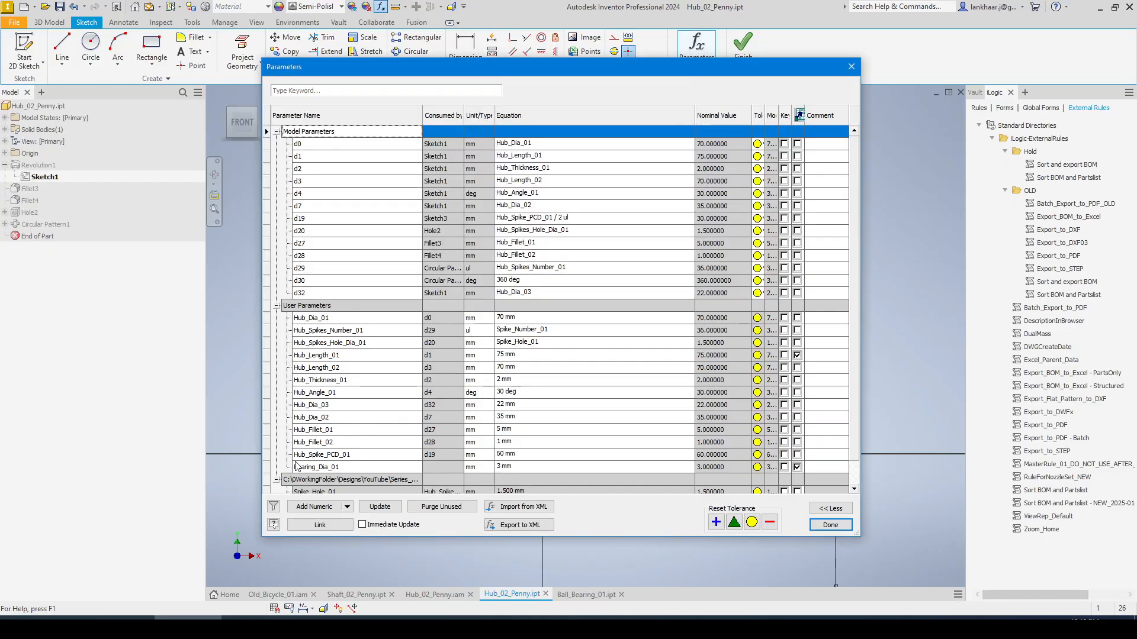
scroll(317, 421, down, 1)
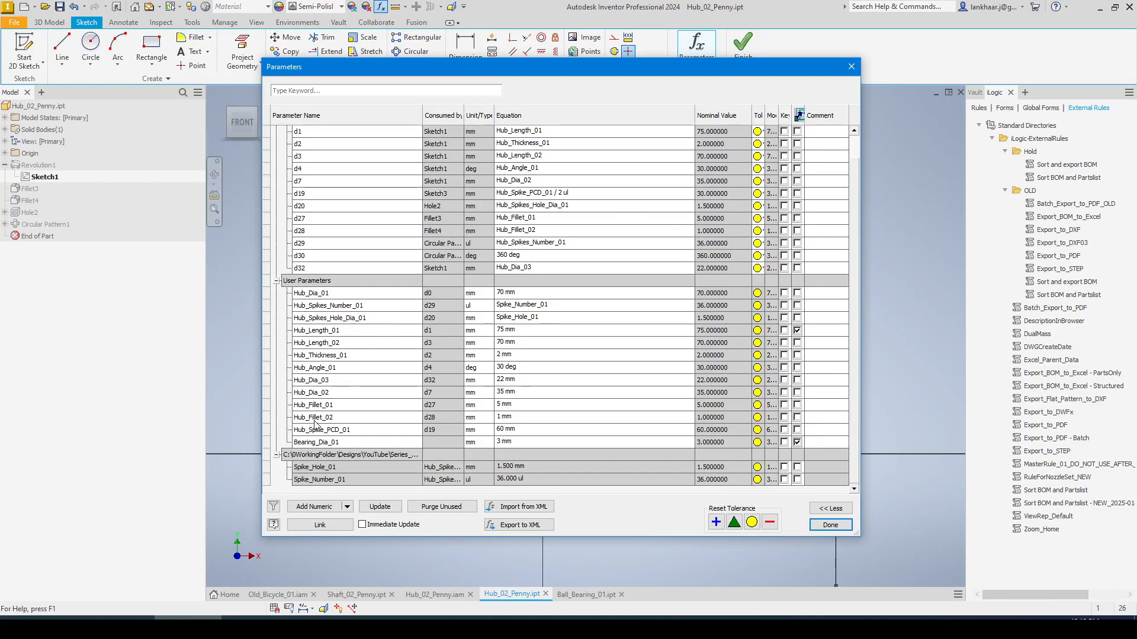
click(322, 506)
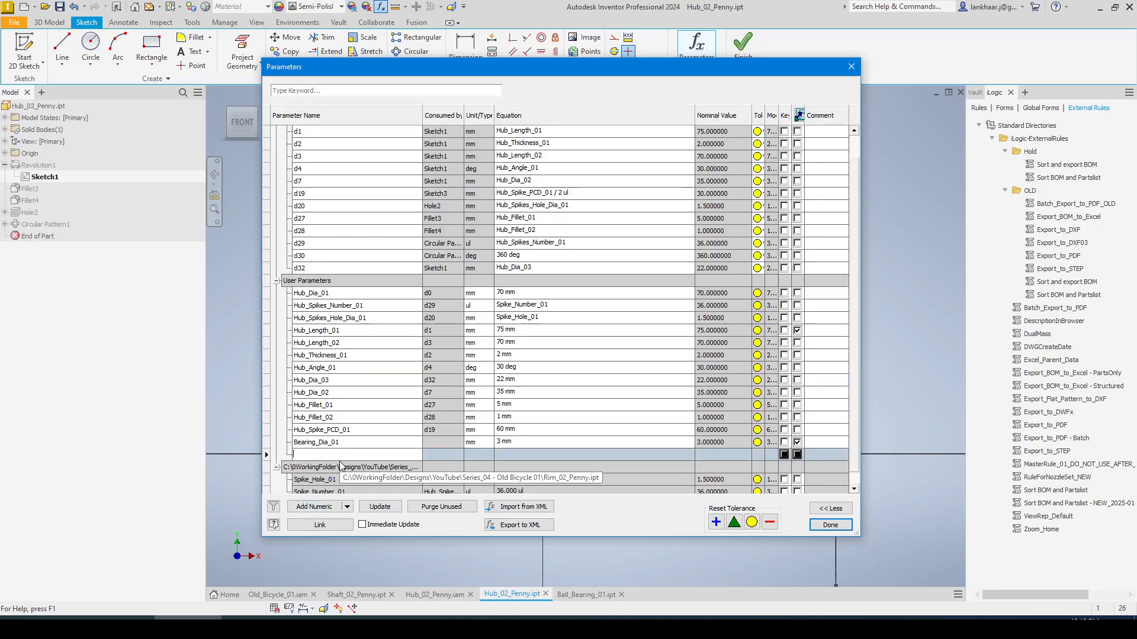
text(Hub))
text(Shaft_)
text(D)
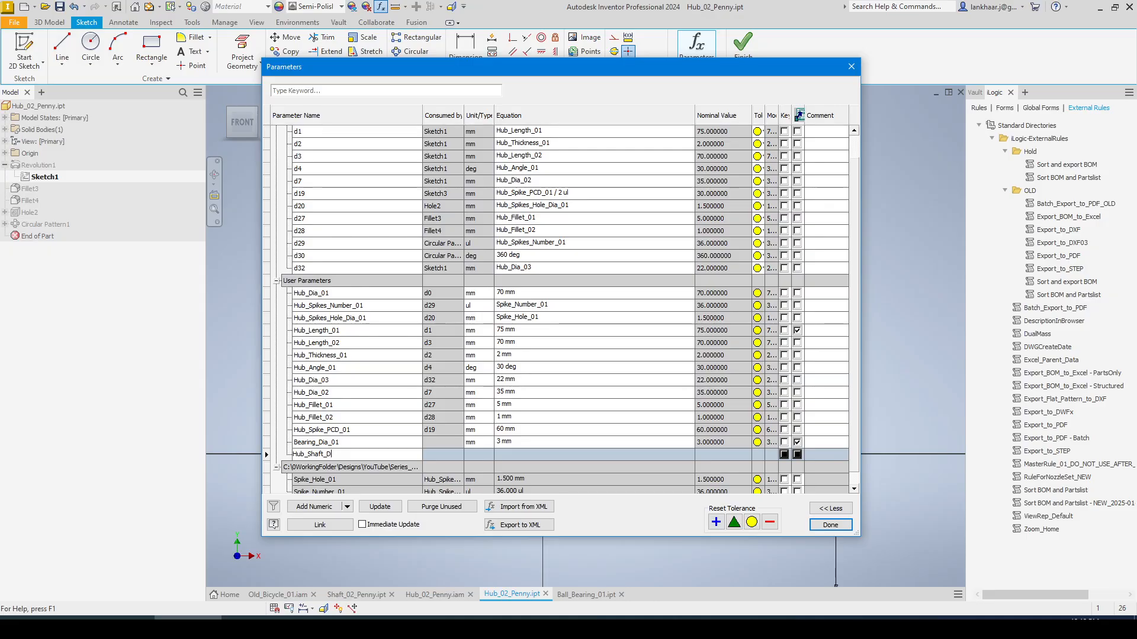
text(ia_0101)
Set the user parameter Hub_Shaft_Dia_01 to 16 mm, then select its name for reuse and close the parameter list.
click(508, 454)
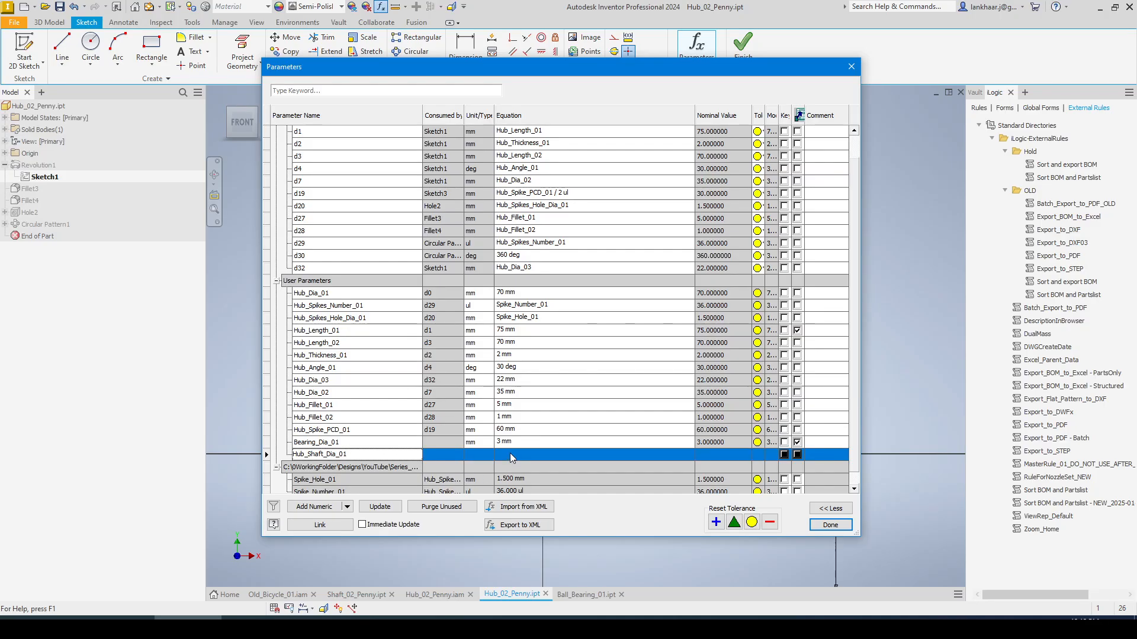
text(1)
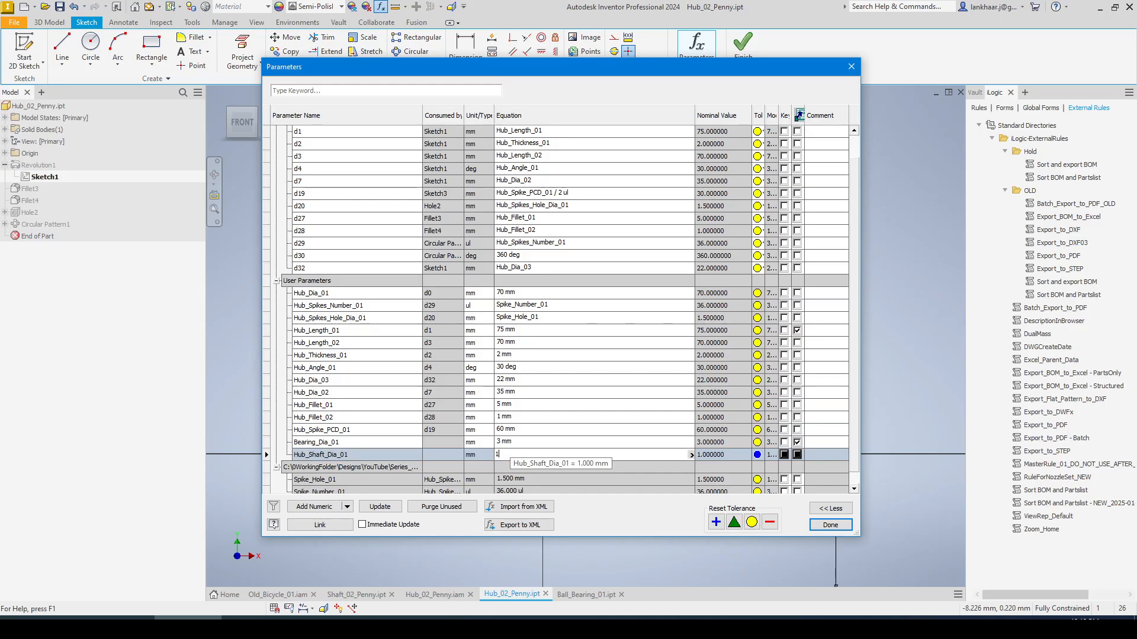
text(6)
key(Return)
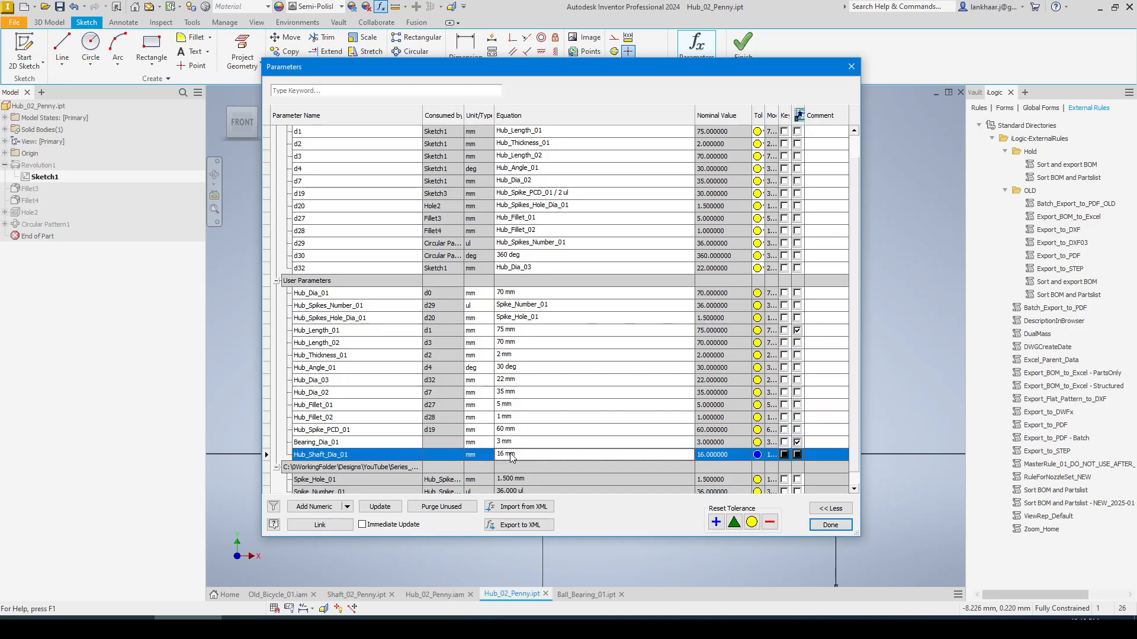
click(374, 454)
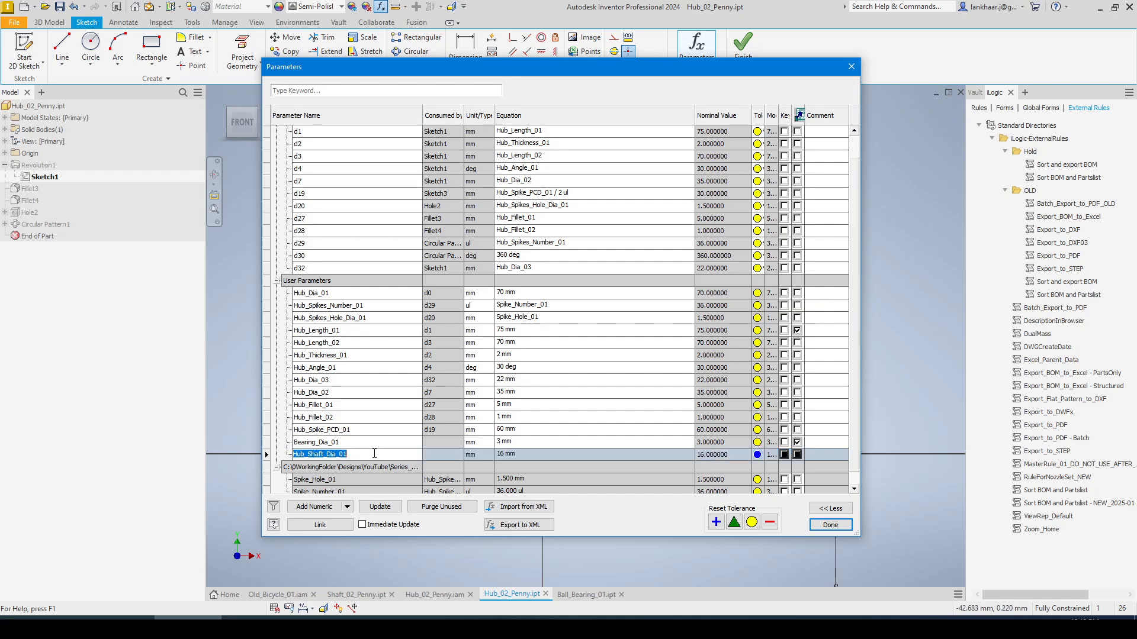
click(829, 525)
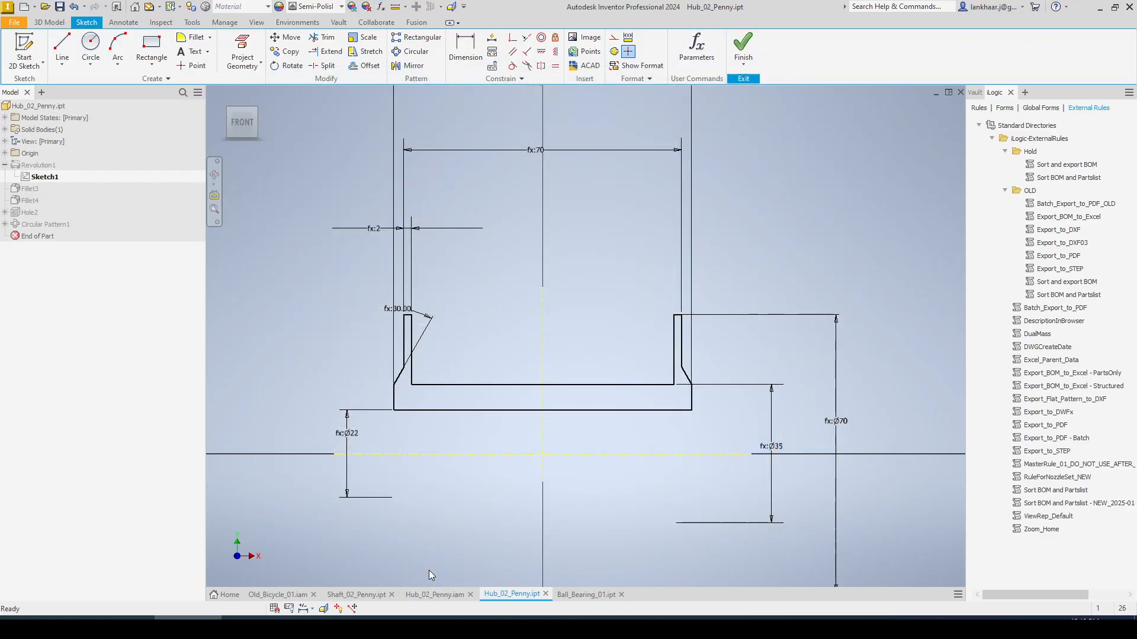
Link the hub part's parameter Hub_Shaft_Dia_01 into the parameters of Shaft_02_Penny.ipt through its existing hub link.
click(352, 594)
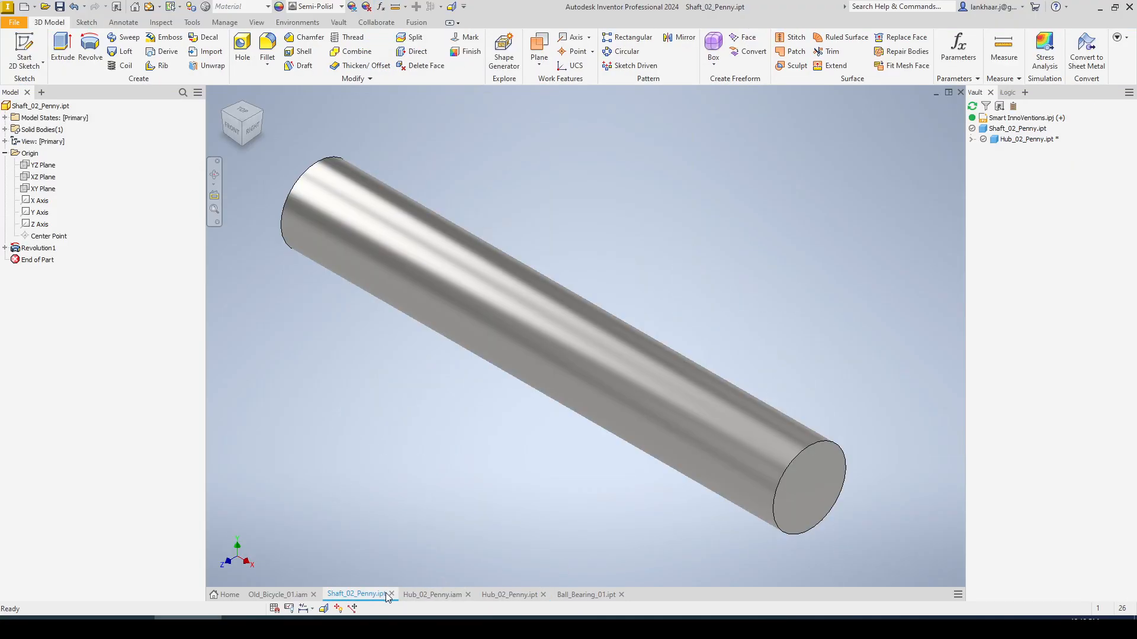
click(958, 47)
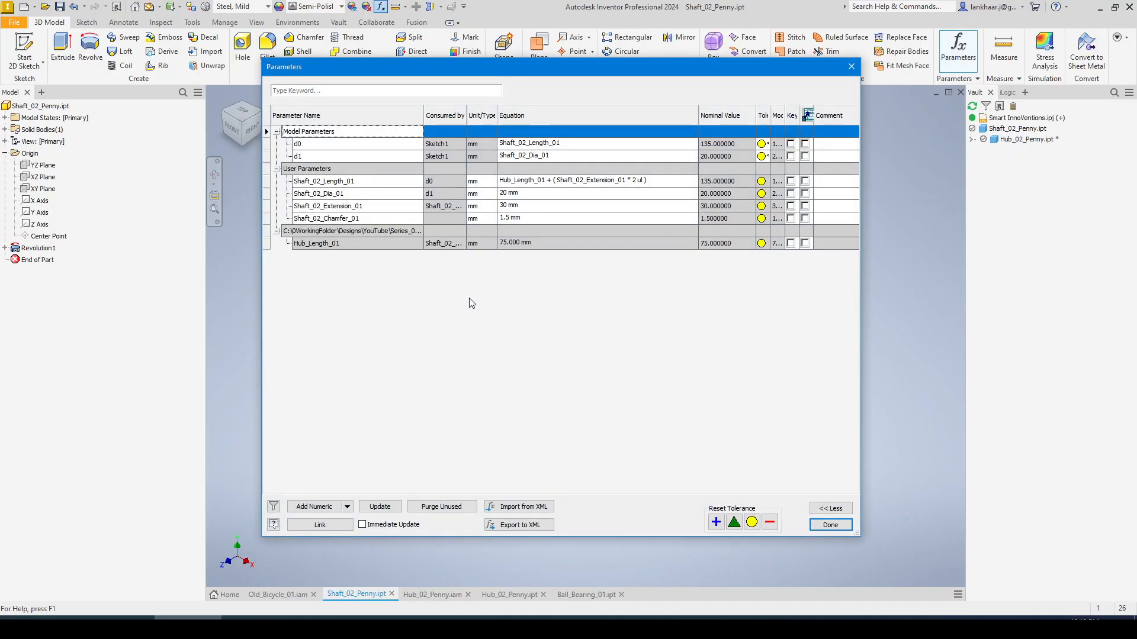
click(336, 529)
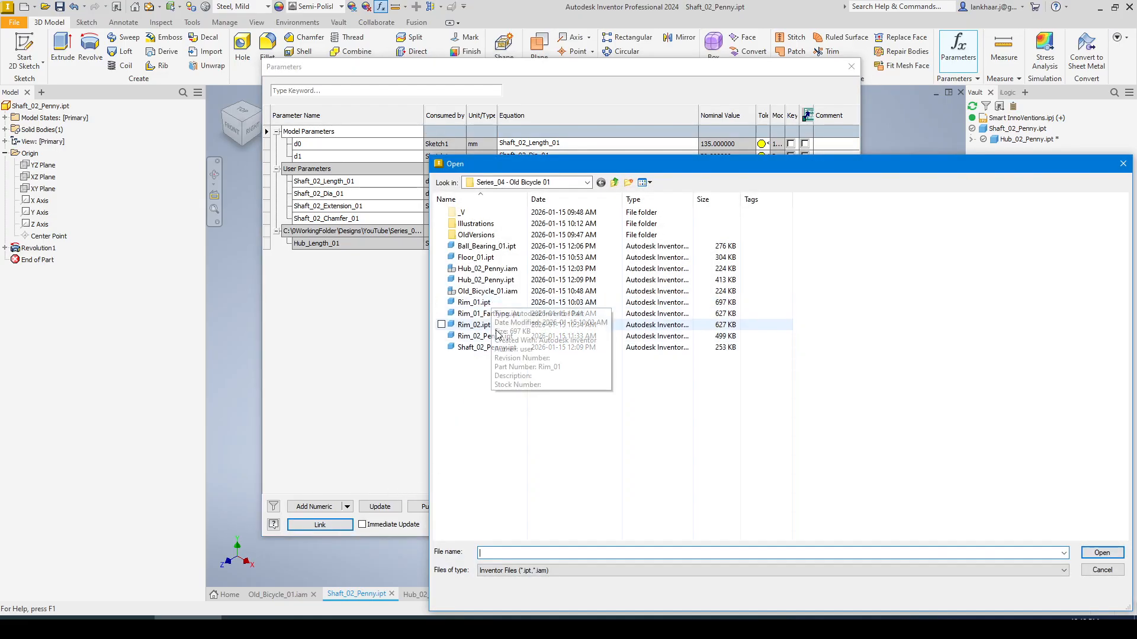
key(Escape)
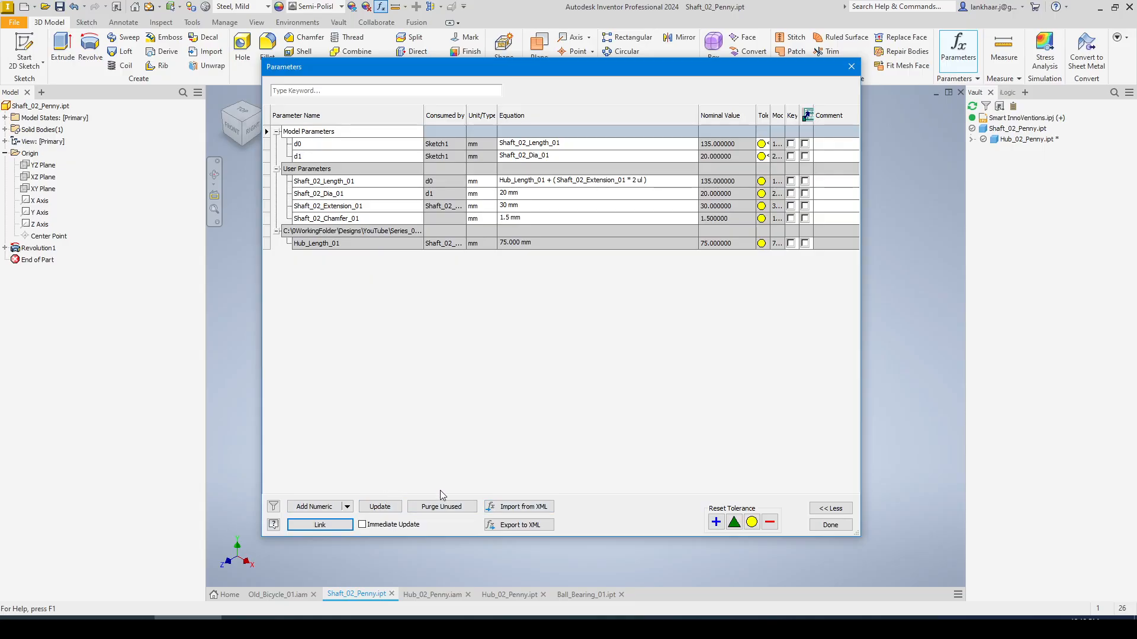
click(381, 230)
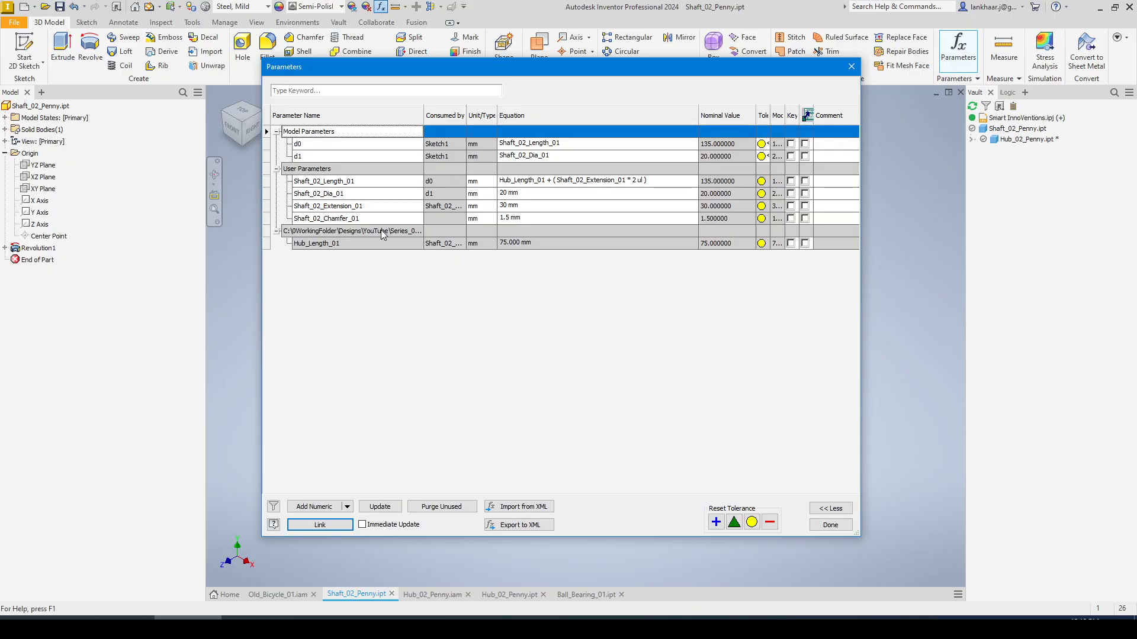
right_click(382, 231)
click(396, 238)
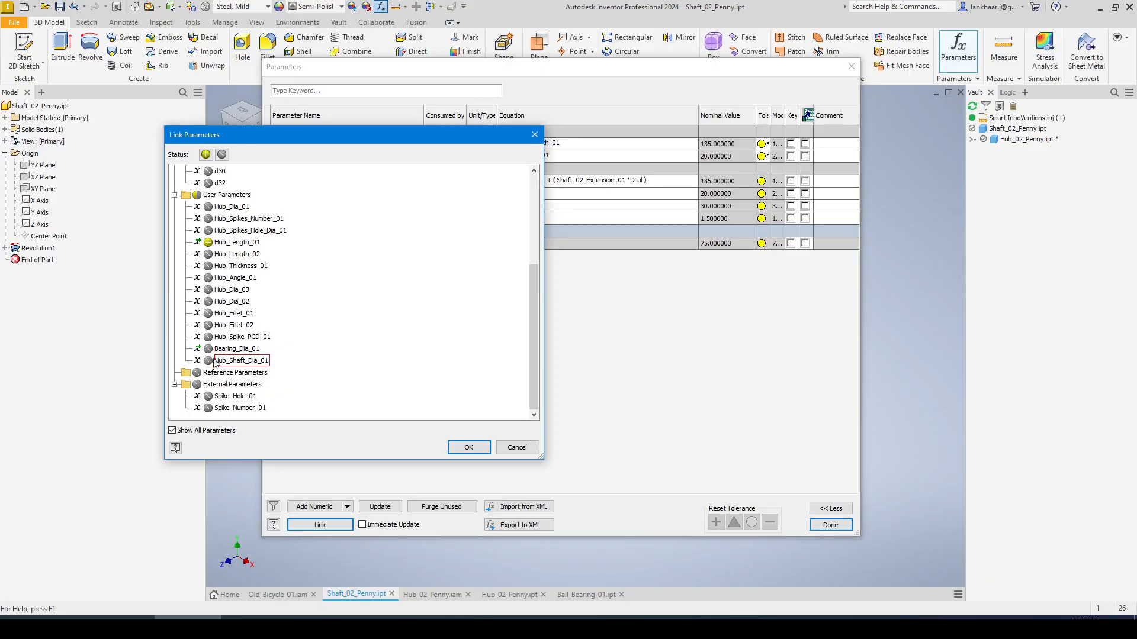
click(215, 361)
click(496, 328)
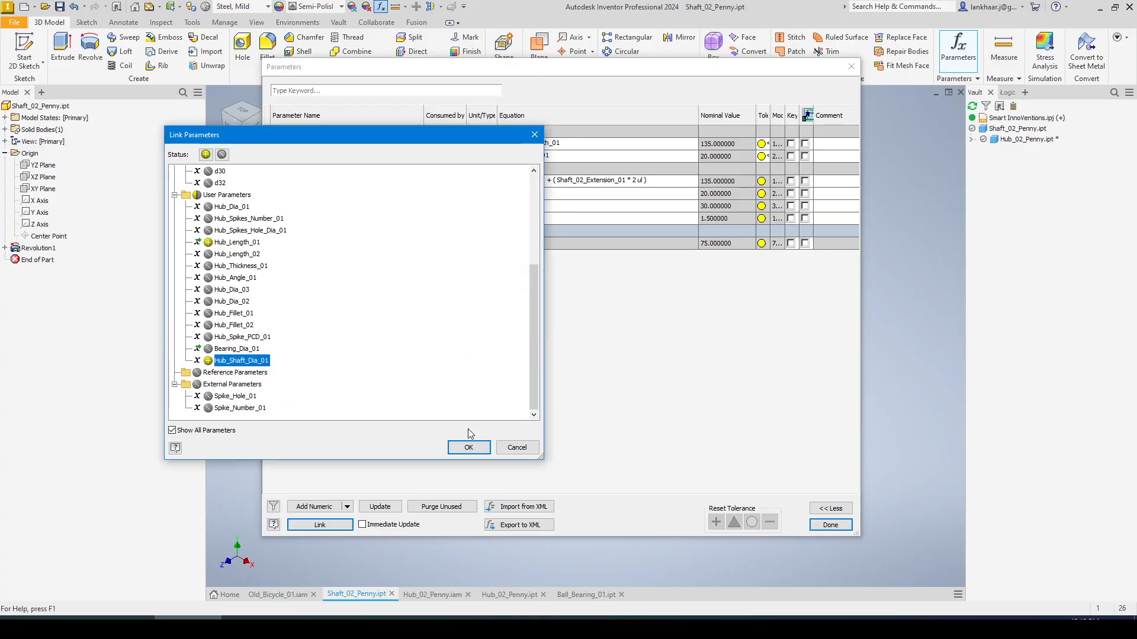
click(468, 446)
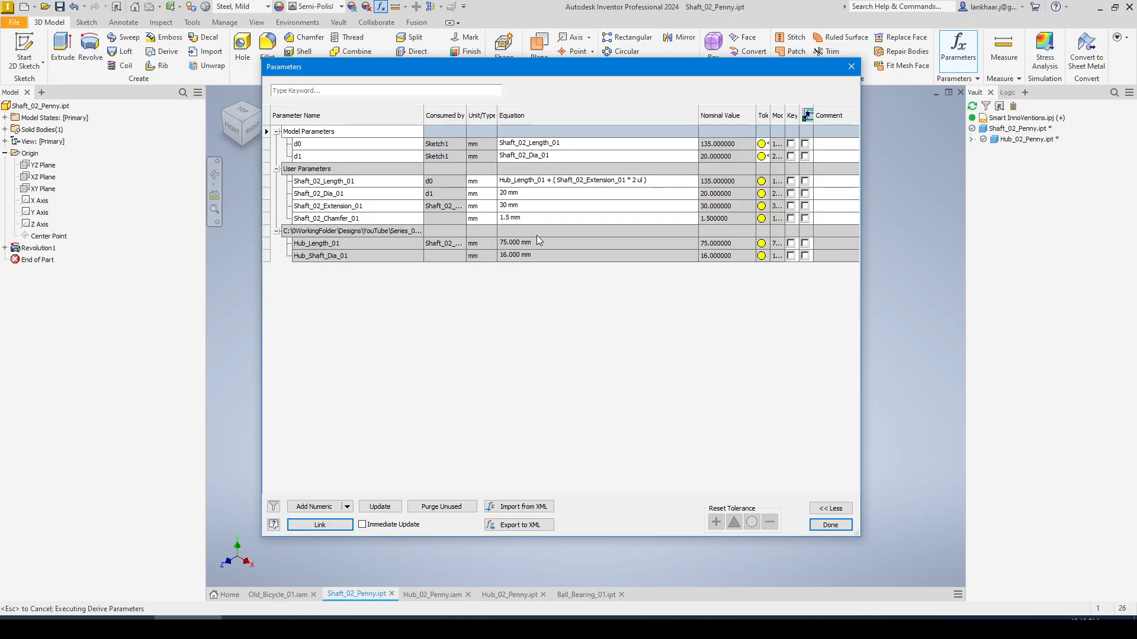
Set the shaft's Shaft_02_Dia_01 equation to Hub_Shaft_Dia_01 and close the parameter list.
click(528, 194)
text(Hub_Shaft_Dia_01)
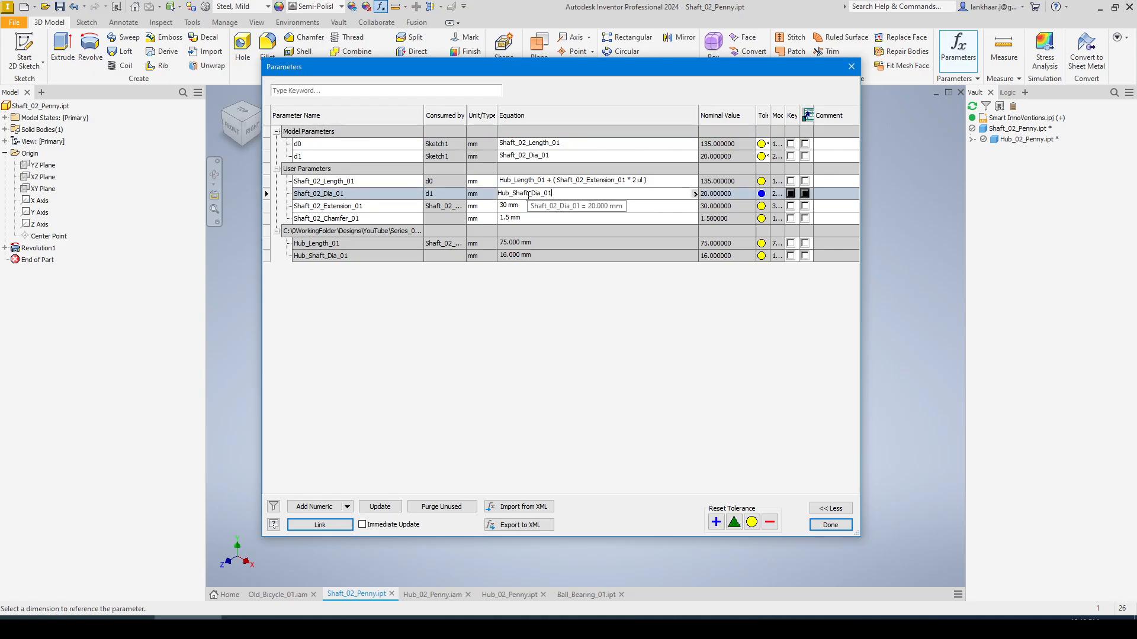
key(Return)
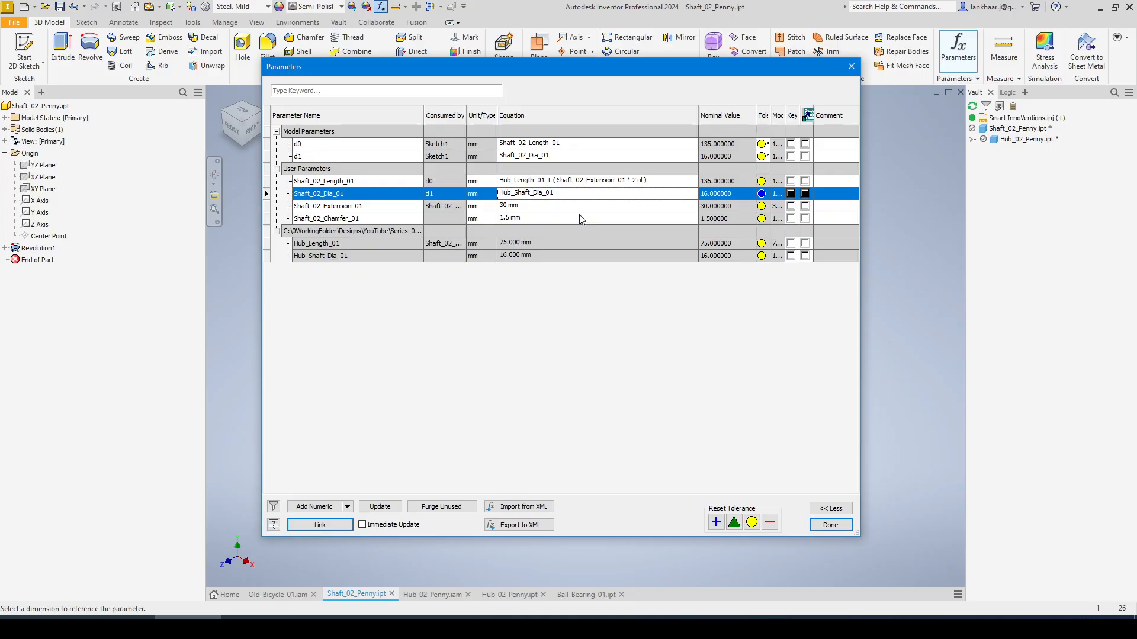
click(823, 528)
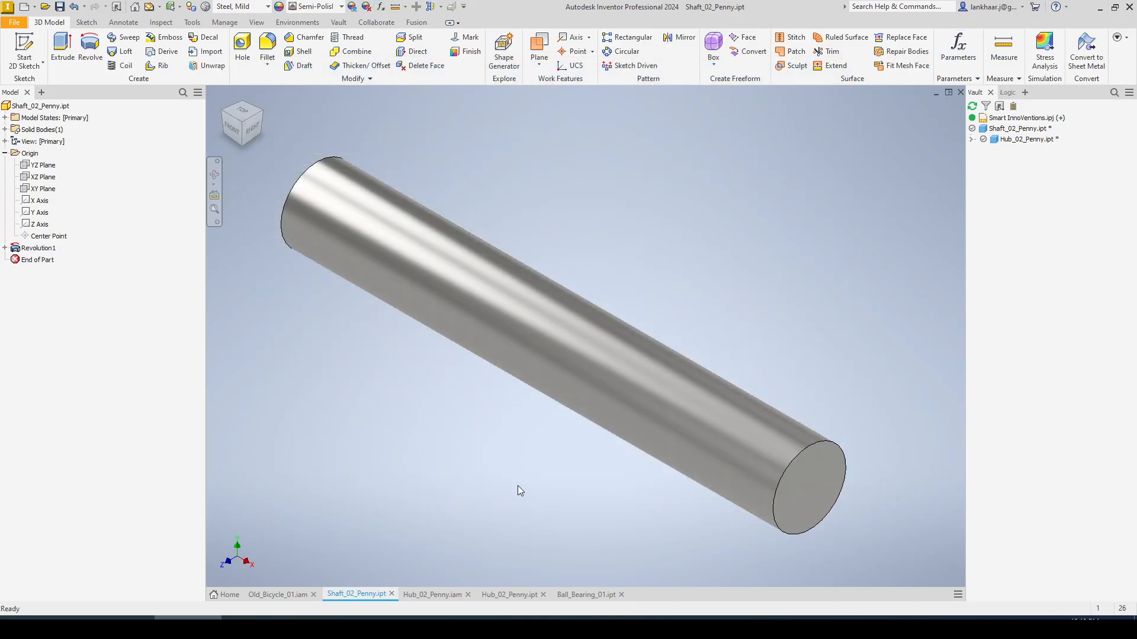
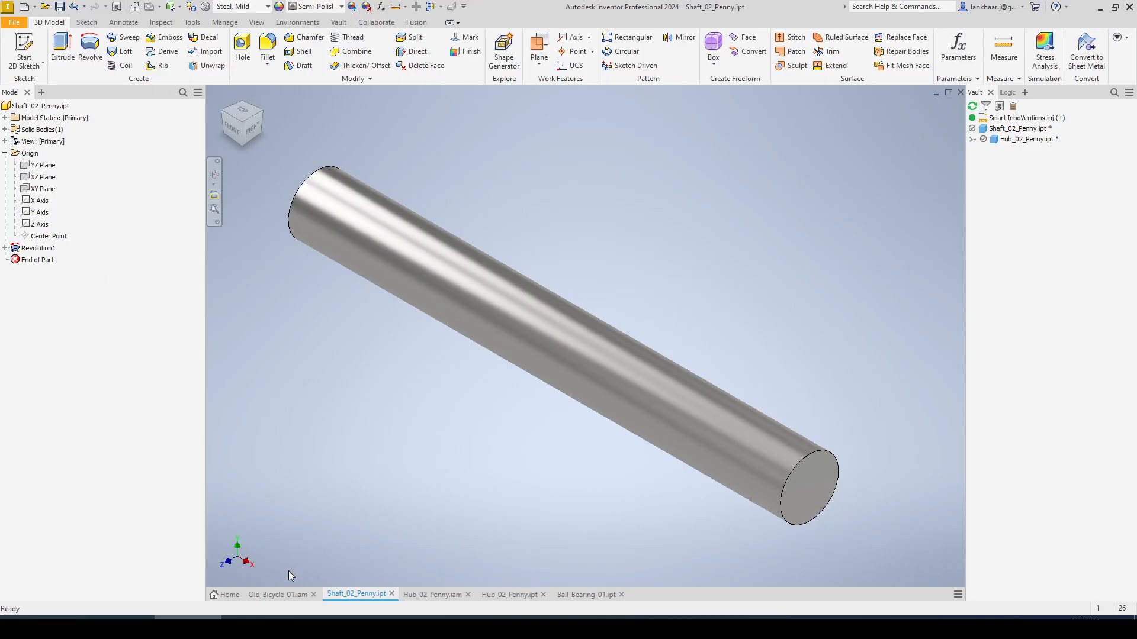
Reorder the open documents as Old_Bicycle_01.iam, Hub_02_Penny.iam, Hub_02_Penny.ipt, Shaft_02_Penny.ipt and Ball_Bearing_01.ipt.
click(272, 595)
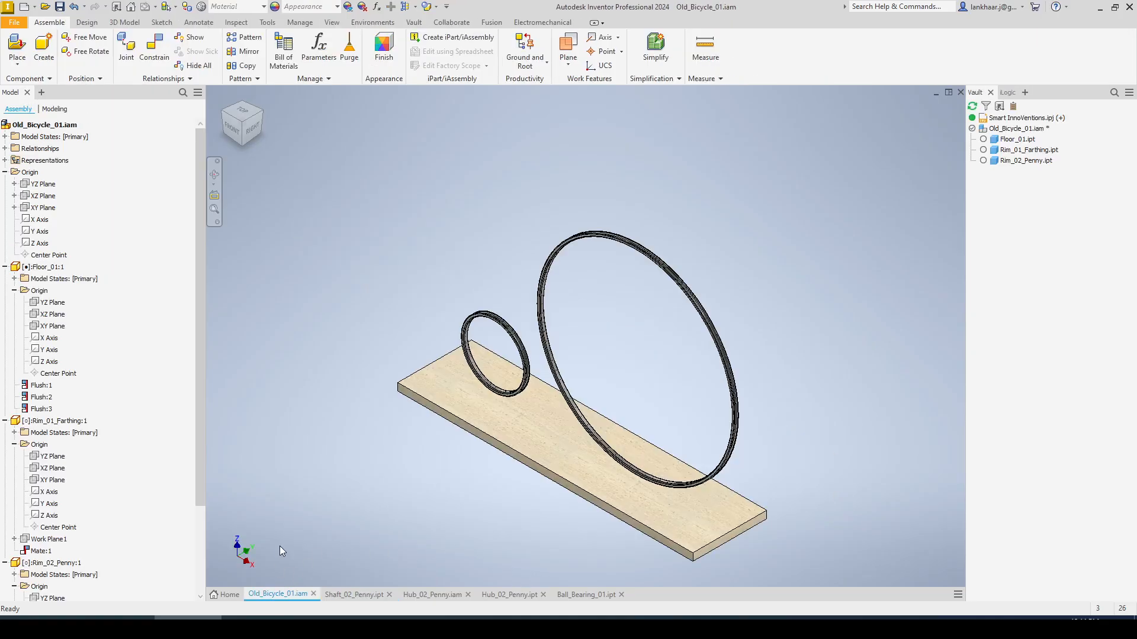
click(349, 600)
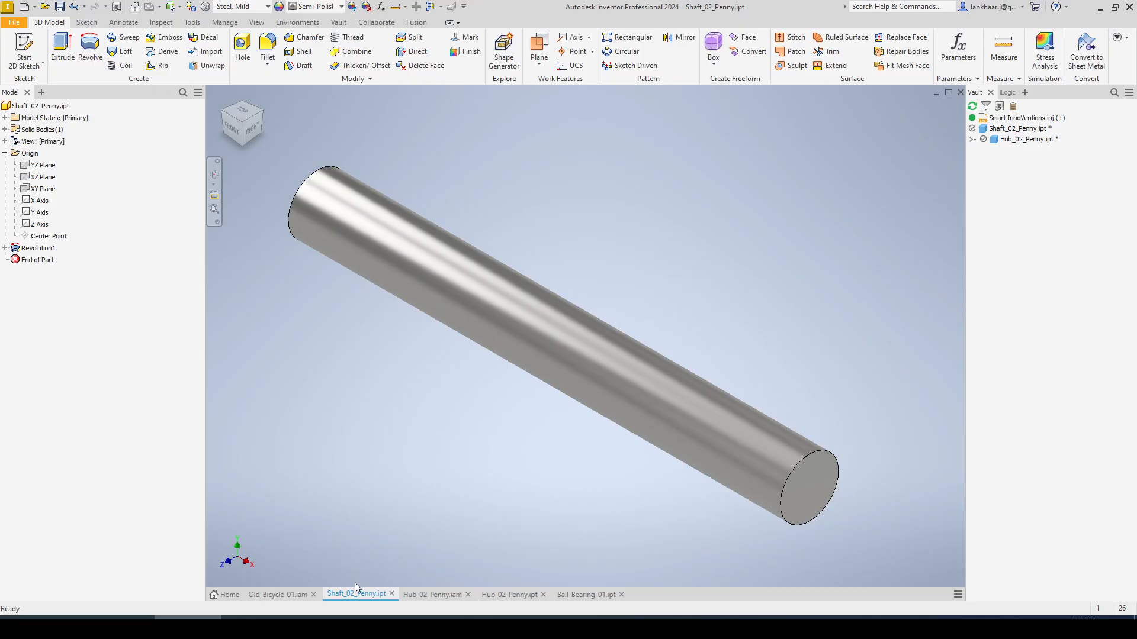
click(509, 595)
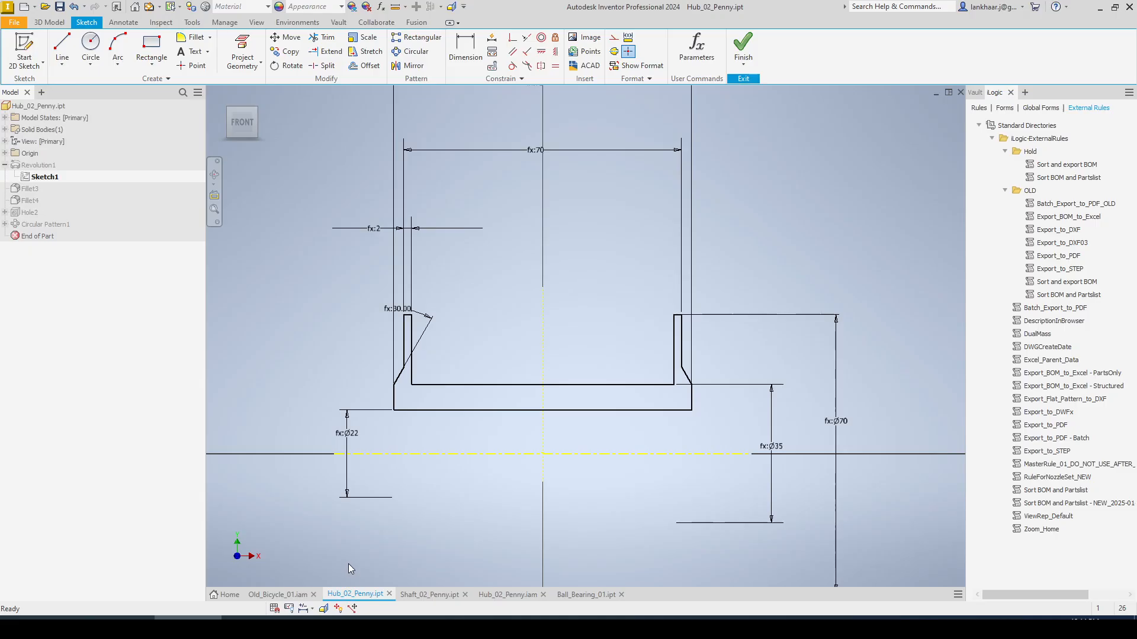
click(414, 597)
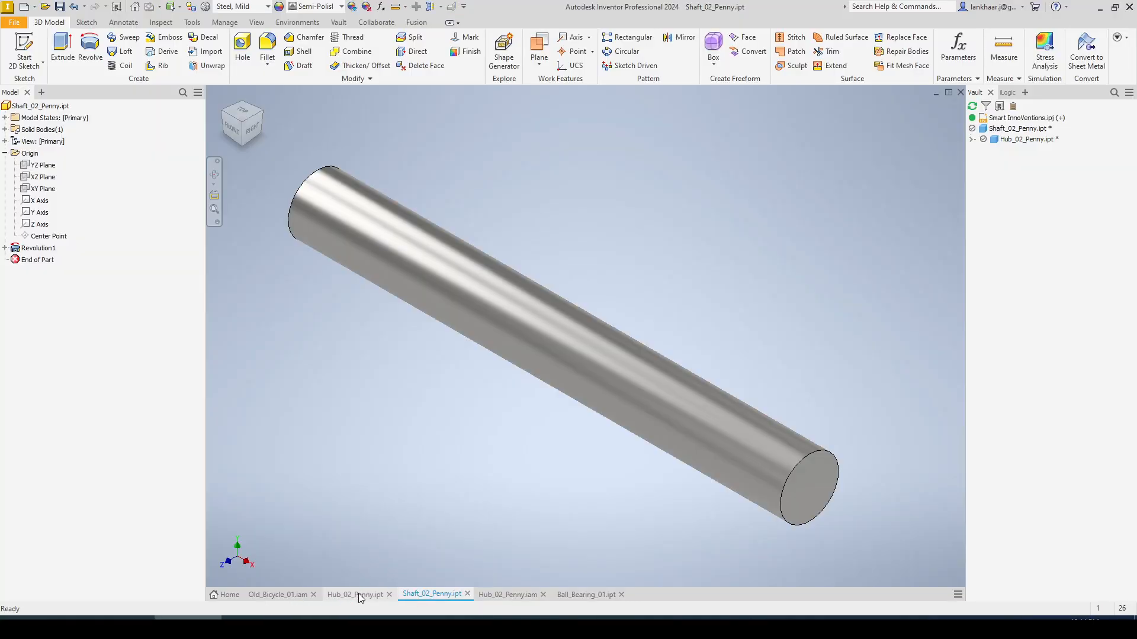
click(508, 595)
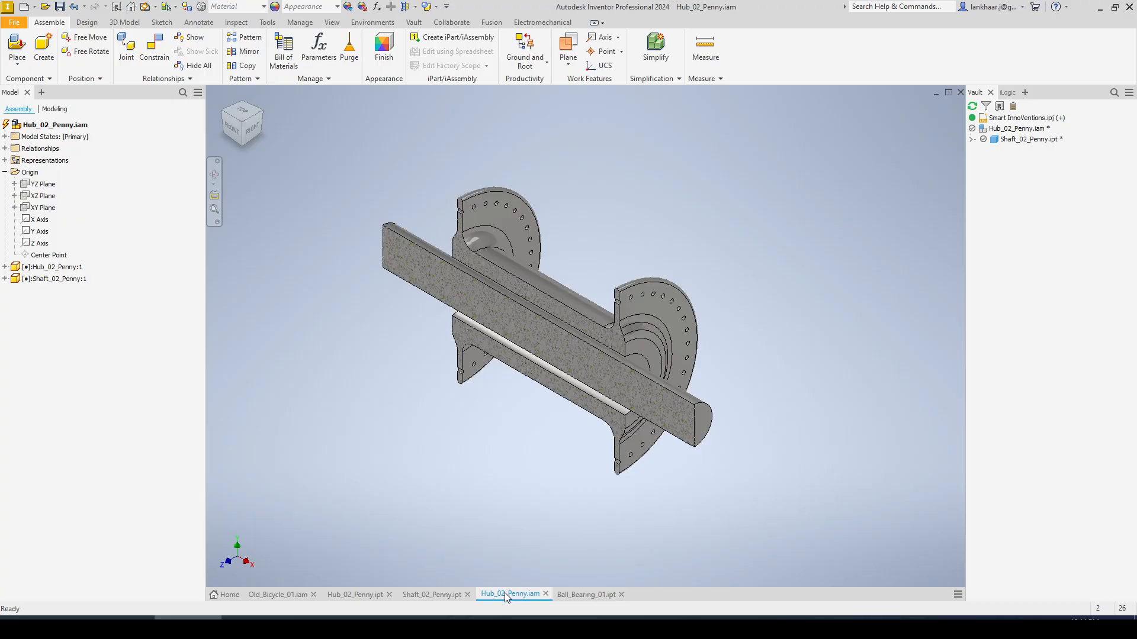
drag(503, 594, 387, 599)
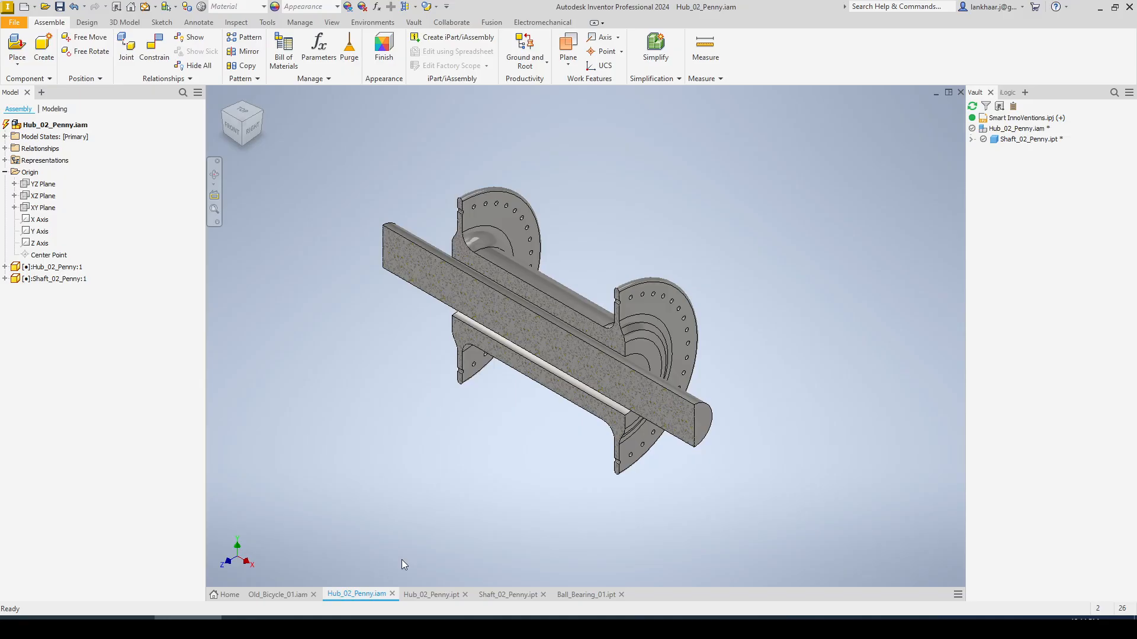
Finish the profile sketch in Hub_02_Penny.ipt and review the shaft, ball bearing and hub parts.
click(425, 595)
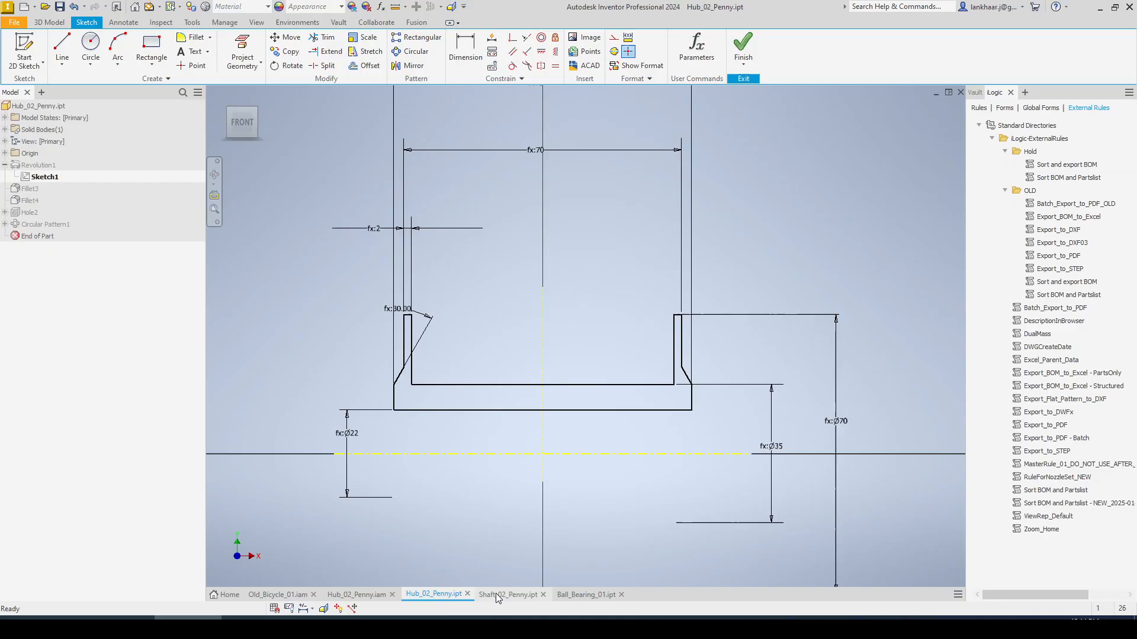
click(746, 46)
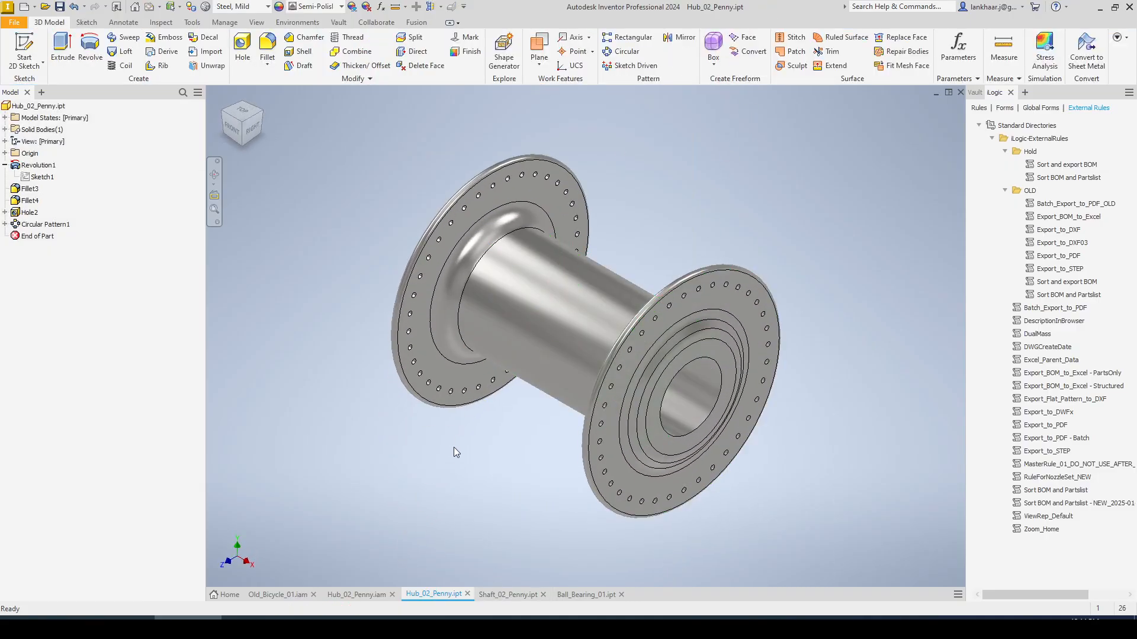
click(507, 594)
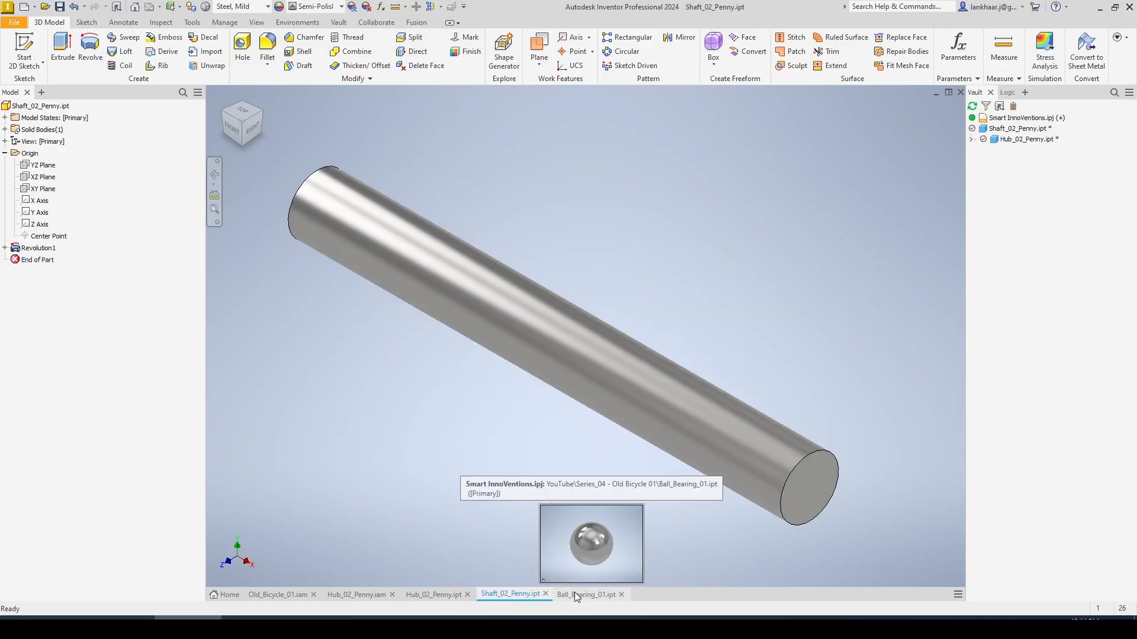
click(576, 595)
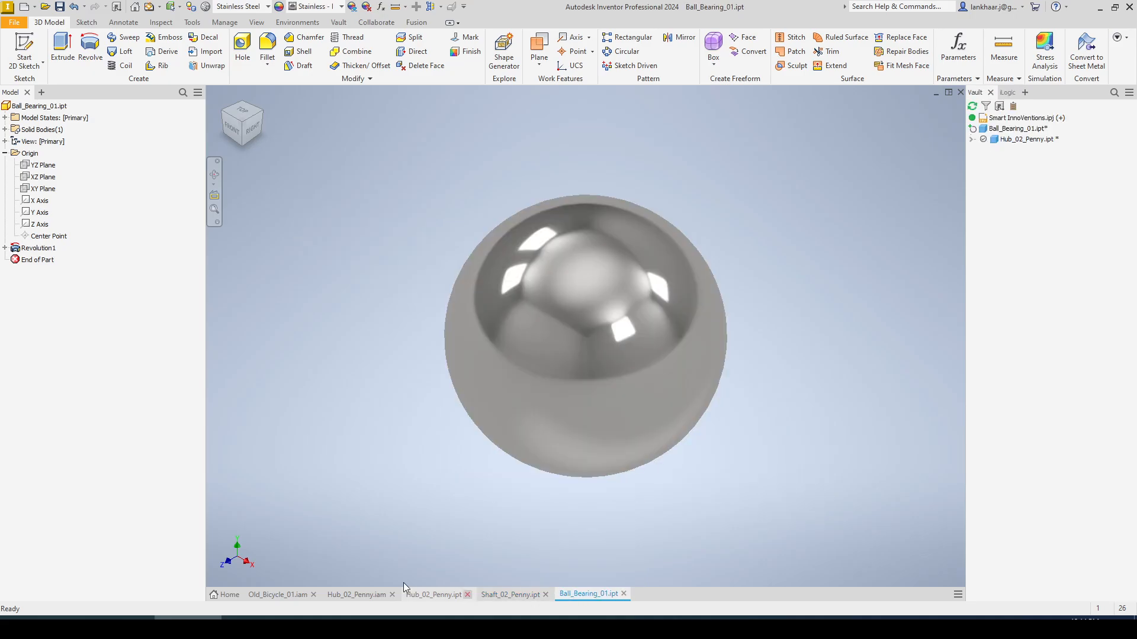
click(423, 594)
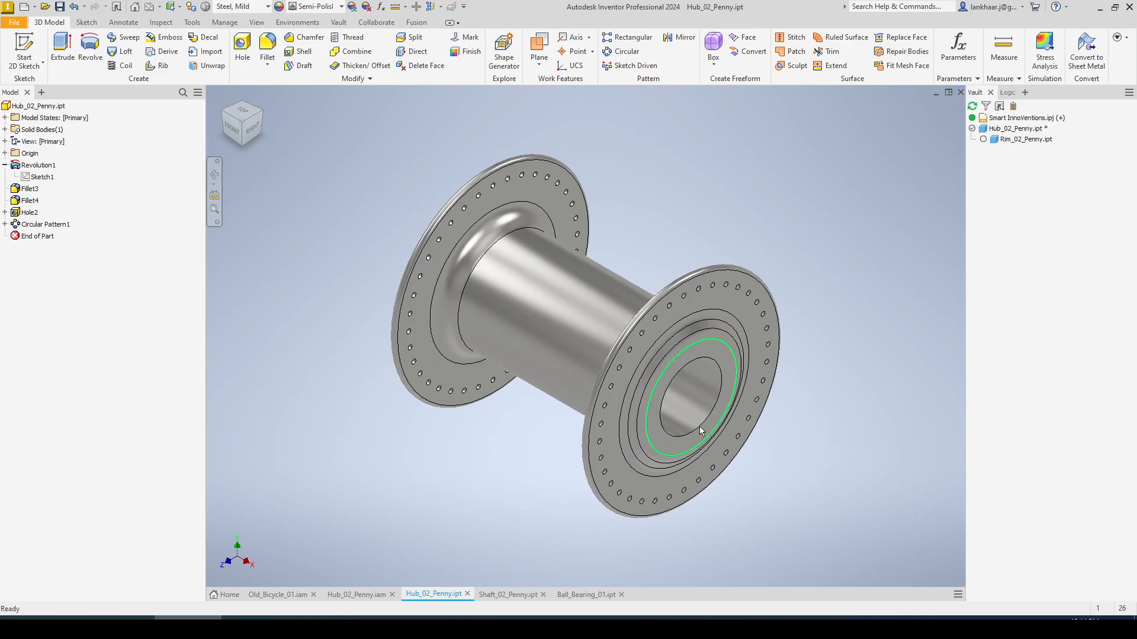
Check the hub assembly, reopen Sketch1 of Hub_02_Penny.ipt for editing and inspect which parameter drives the bore diameter.
click(357, 594)
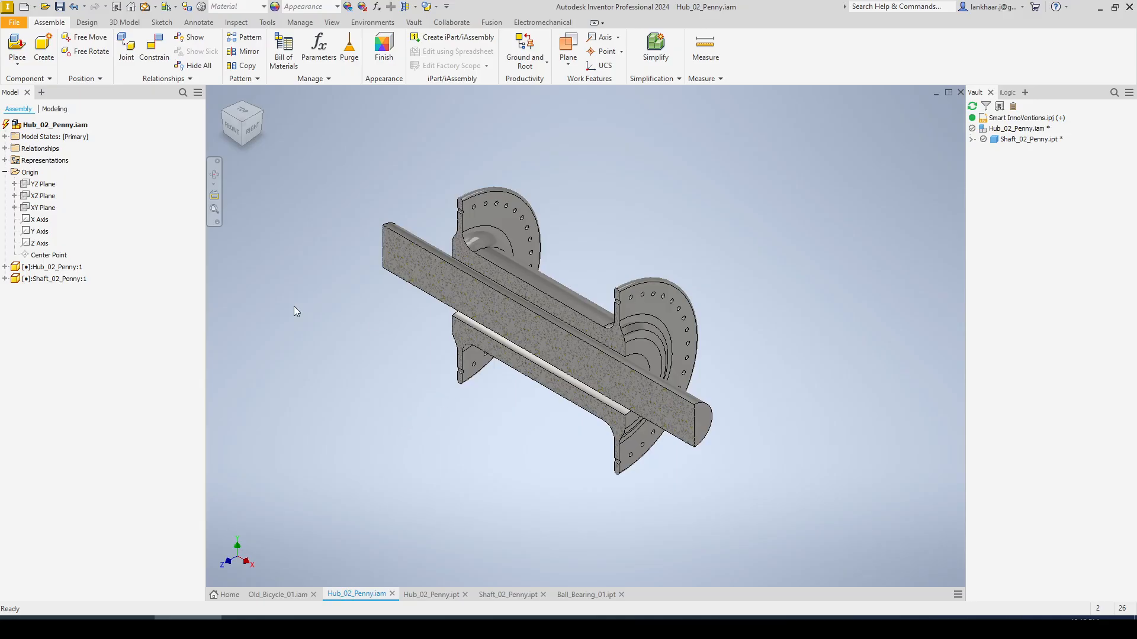
click(428, 593)
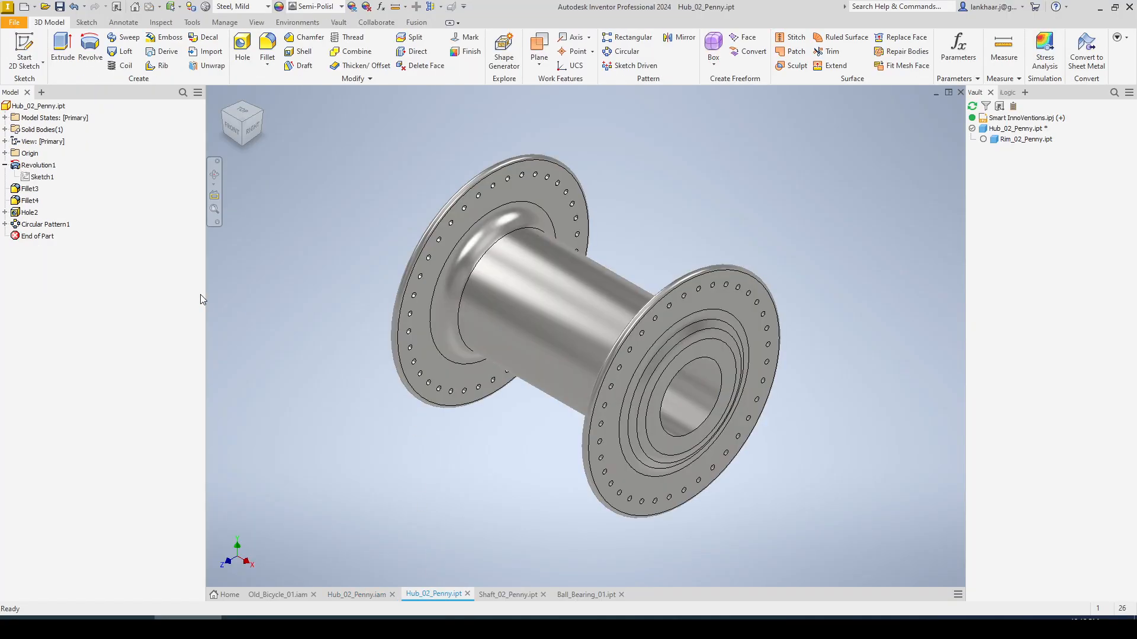
right_click(42, 178)
click(62, 214)
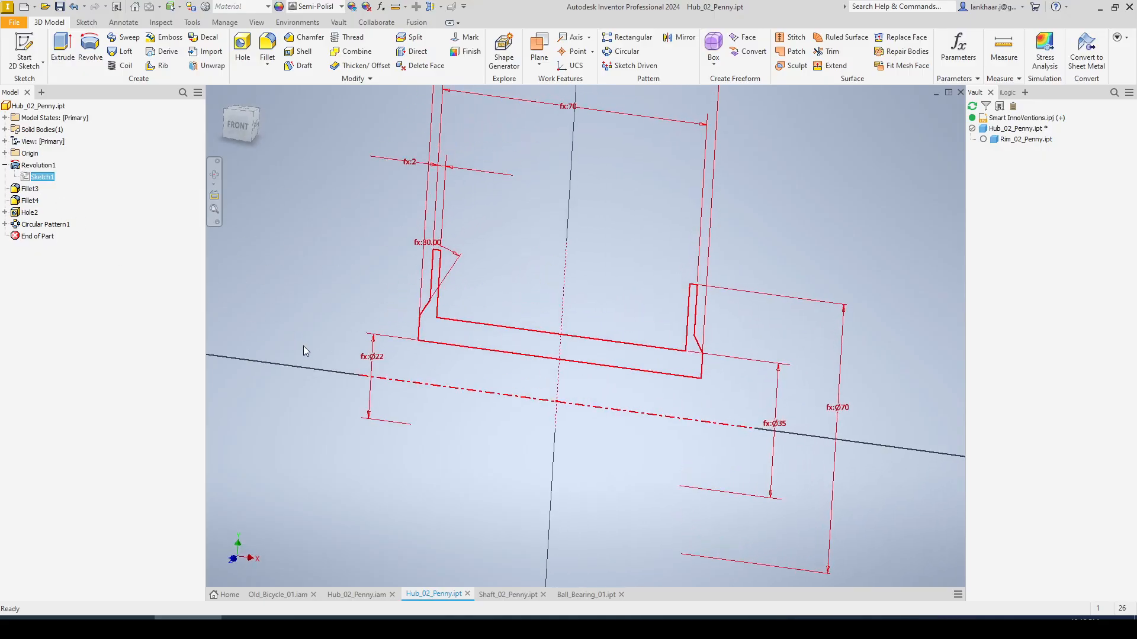
double_click(352, 436)
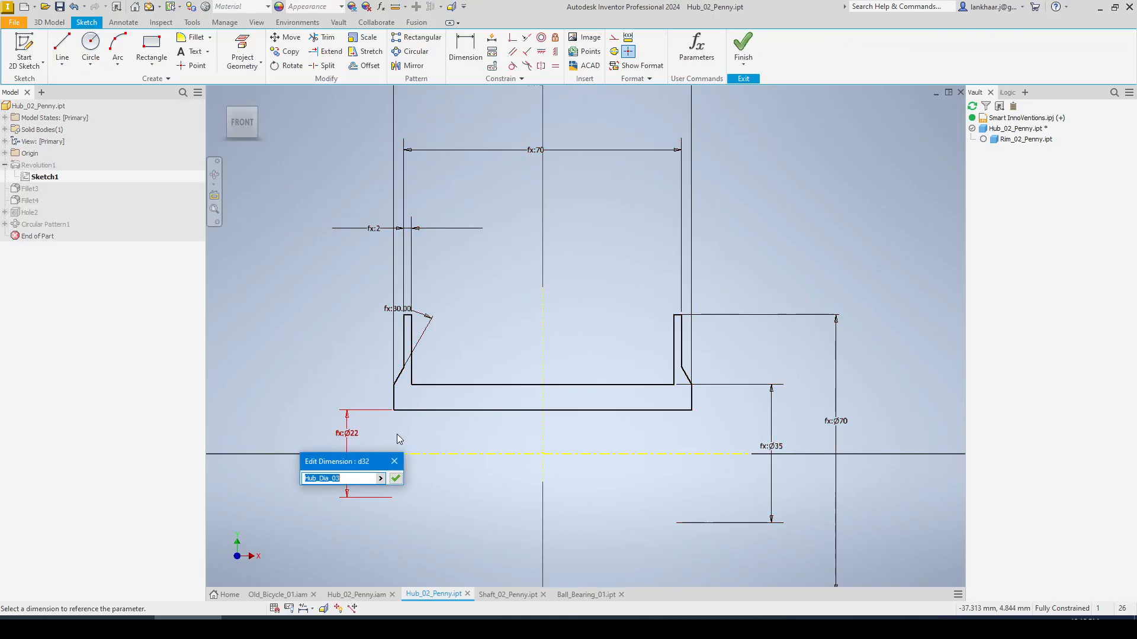
key(Escape)
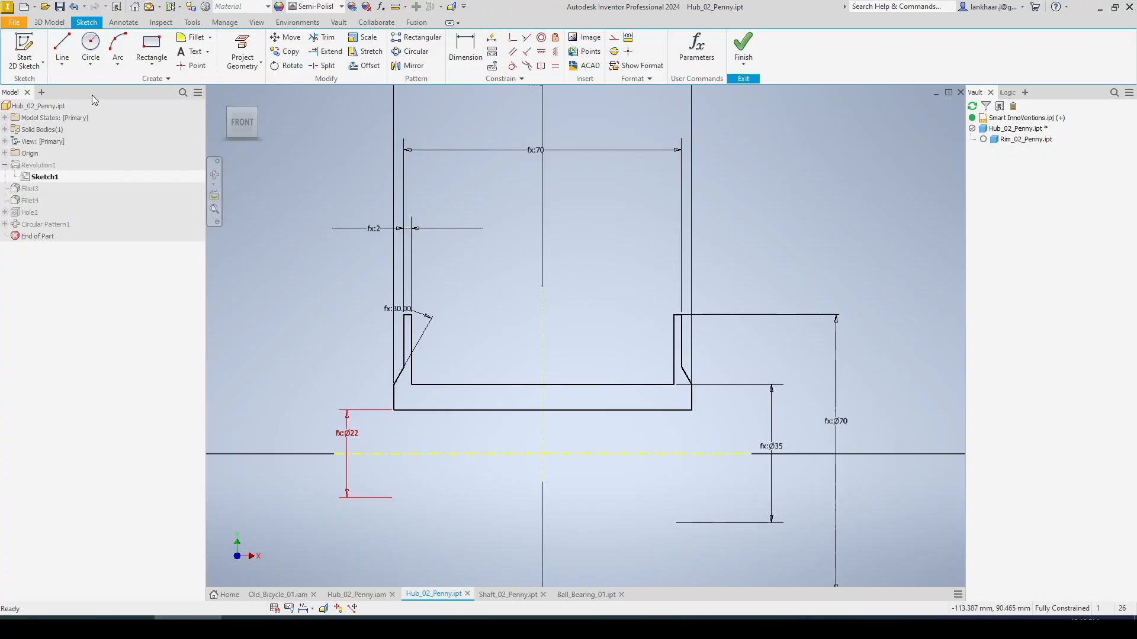
Draw a horizontal line about 61 mm long between the hub profile's bore edge and the centerline.
click(62, 45)
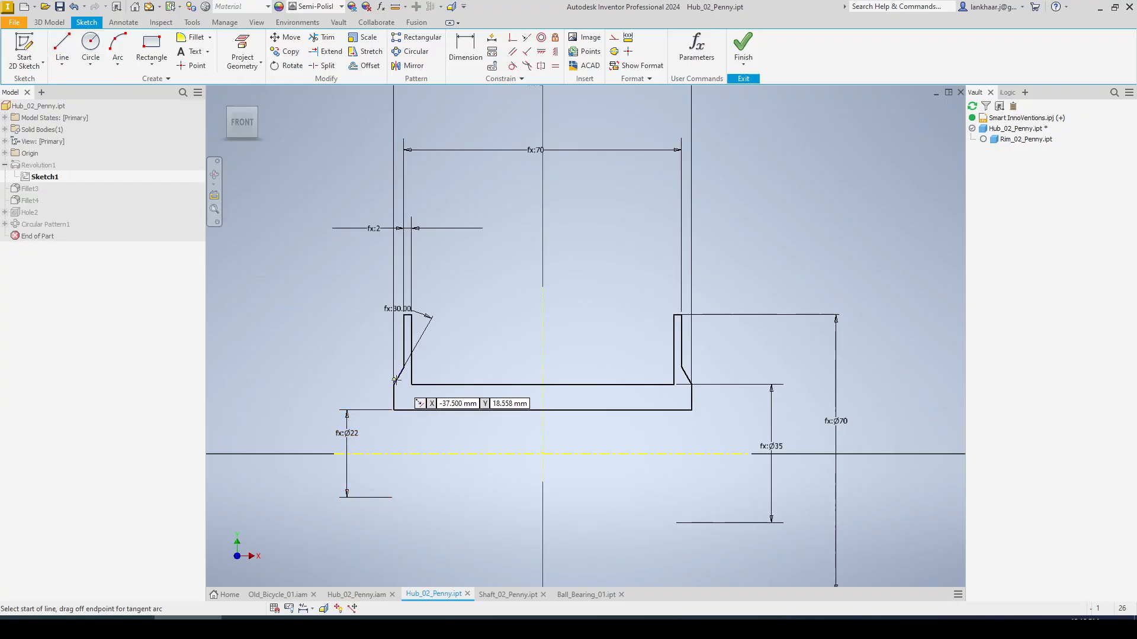
click(423, 425)
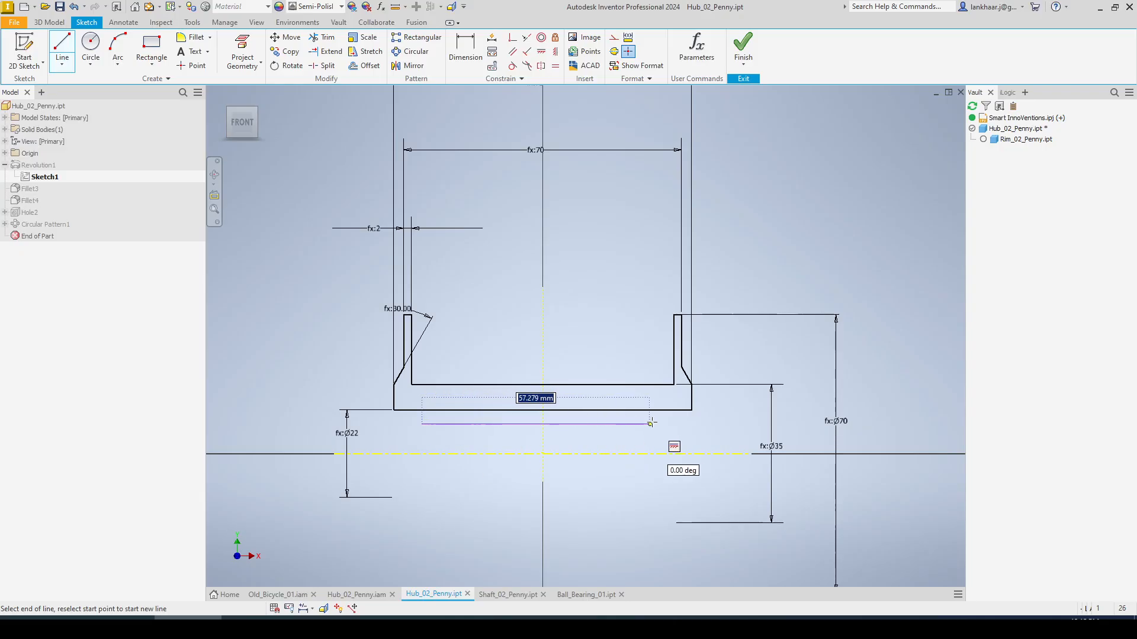
click(665, 424)
key(Escape)
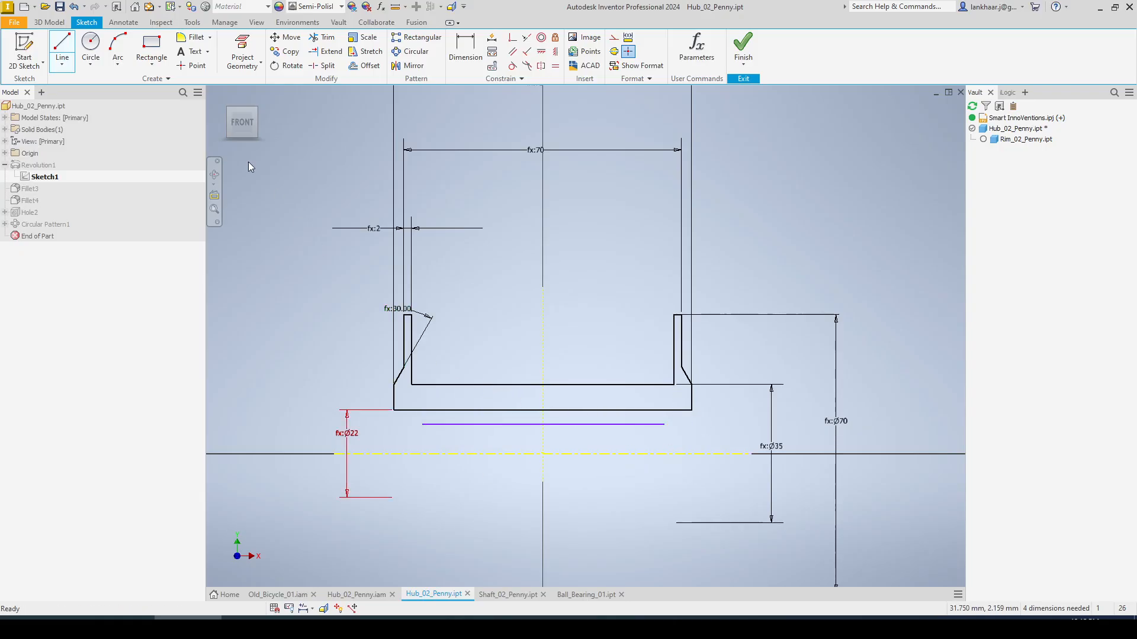
Draw vertical lines about 3.6 mm long from both ends of the new horizontal line to the bore edge.
click(62, 45)
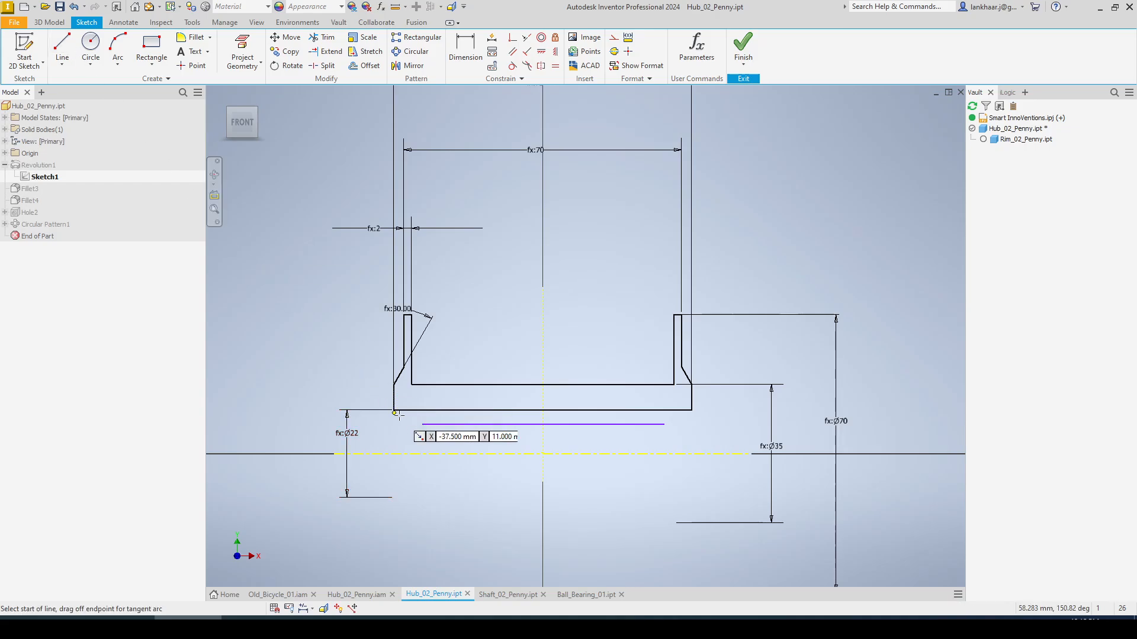
click(422, 425)
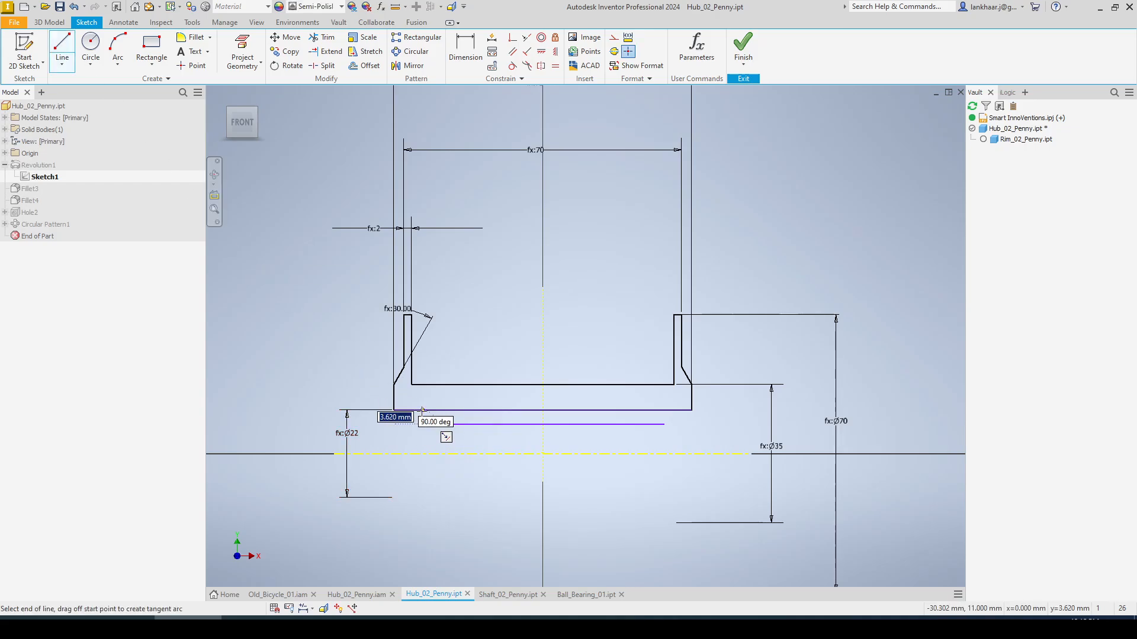
double_click(422, 410)
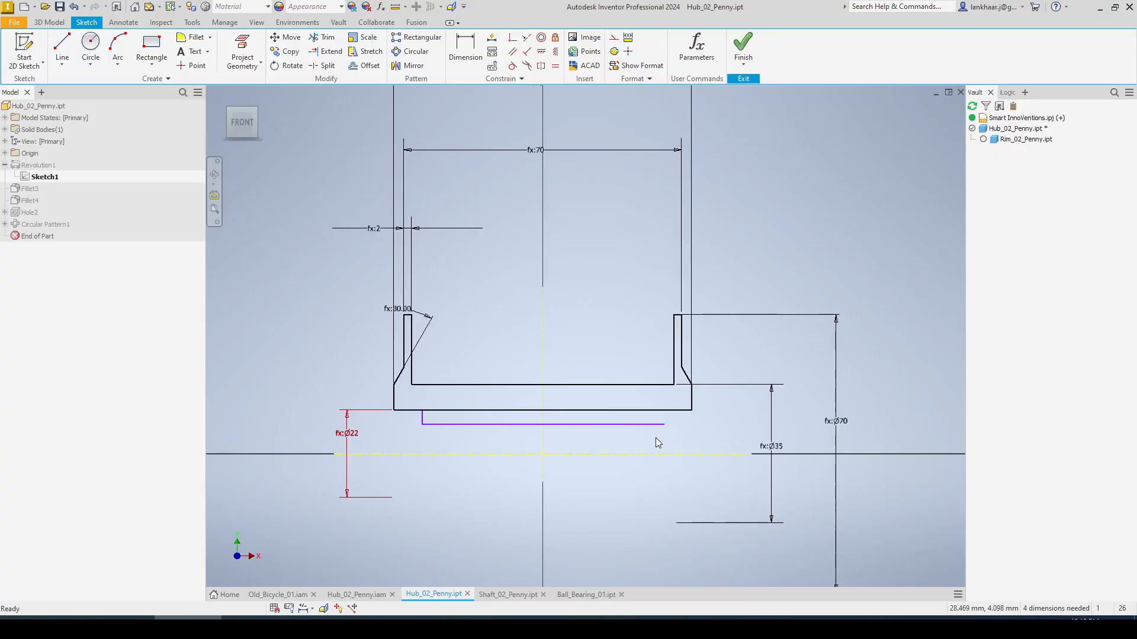
click(667, 424)
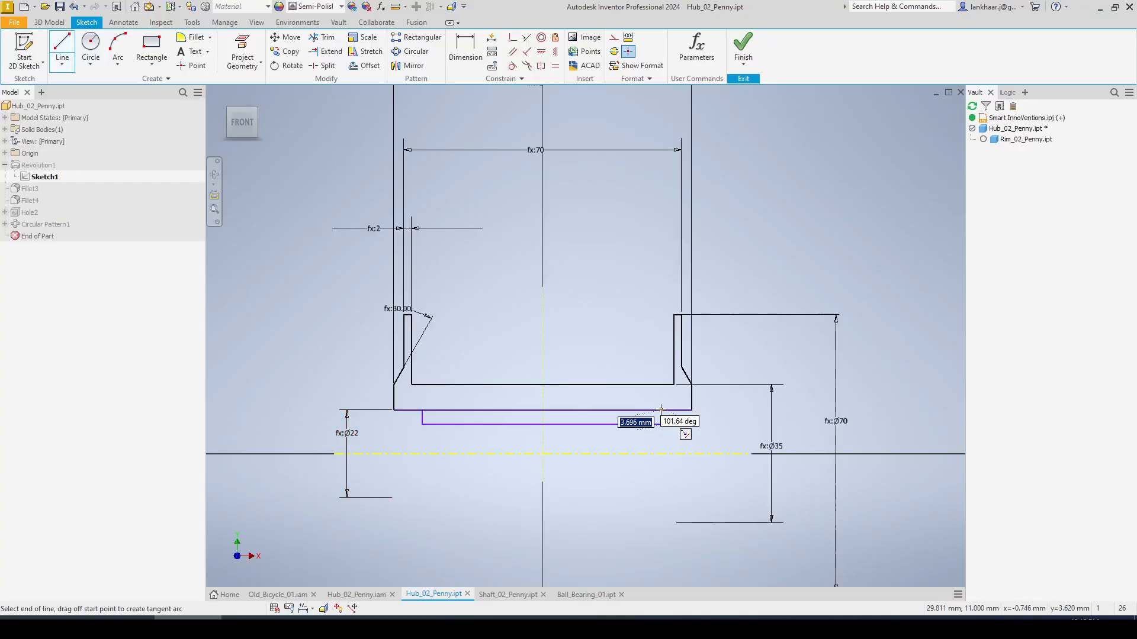
scroll(664, 409, up, 5)
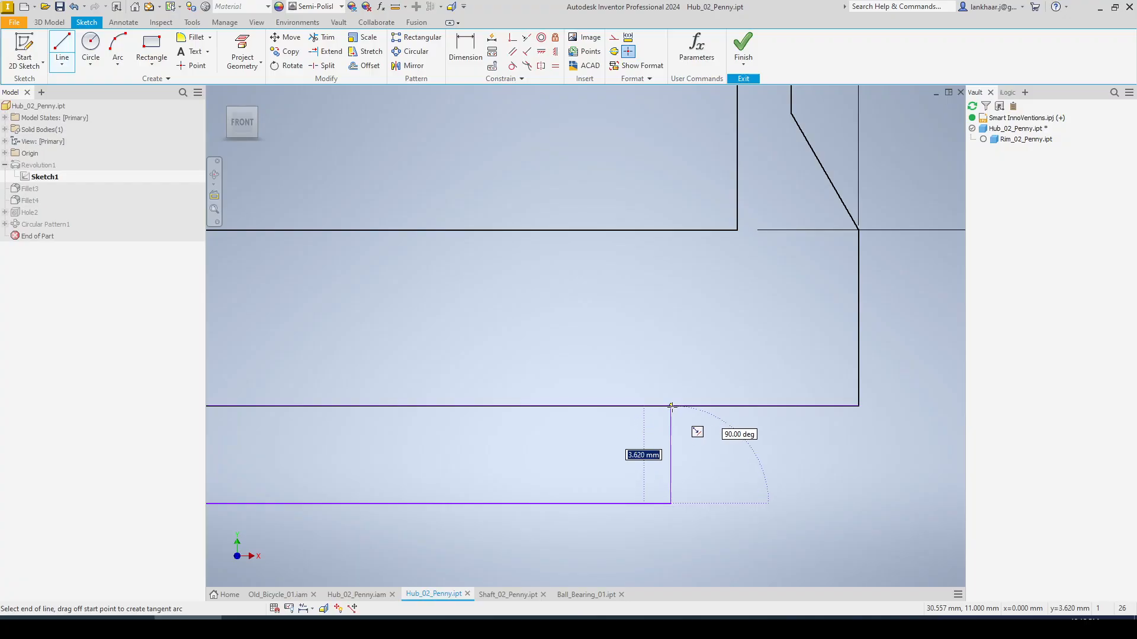
double_click(668, 410)
scroll(677, 448, down, 5)
key(Escape)
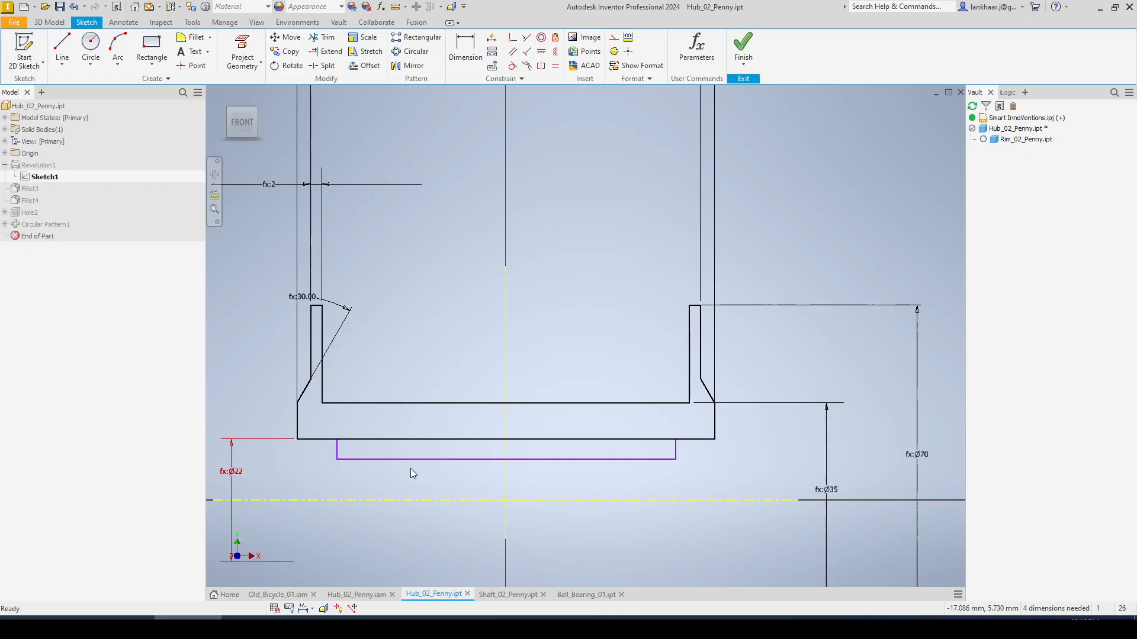
Add a numeric user parameter Hub_Shaft_Space_01 of 1.0 mm to the hub and close the parameter list.
click(694, 53)
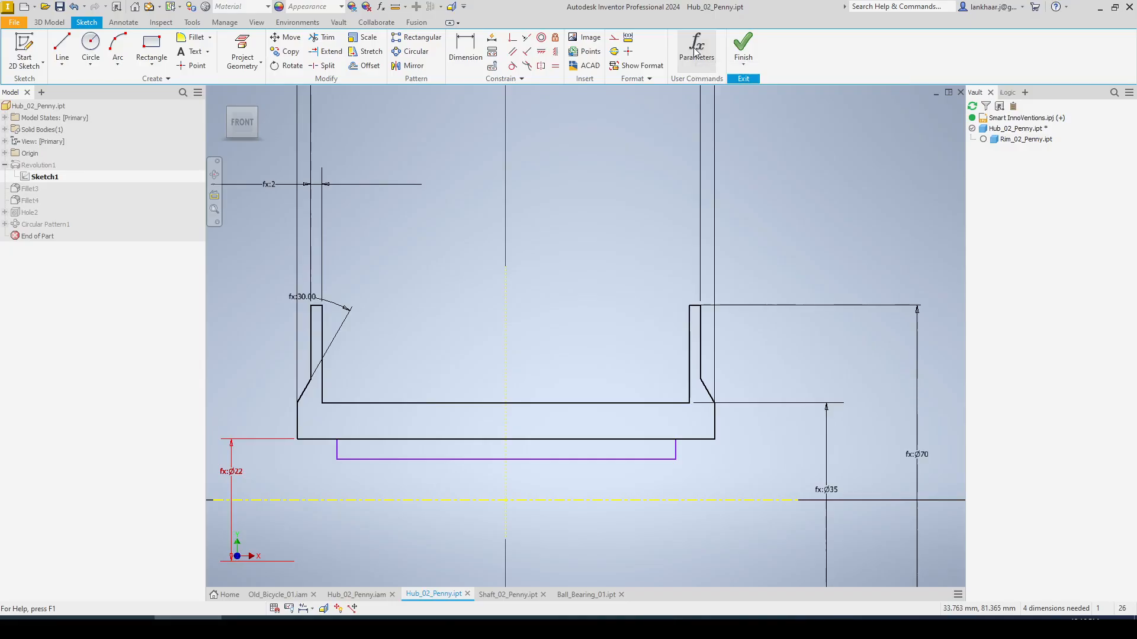
scroll(328, 443, down, 1)
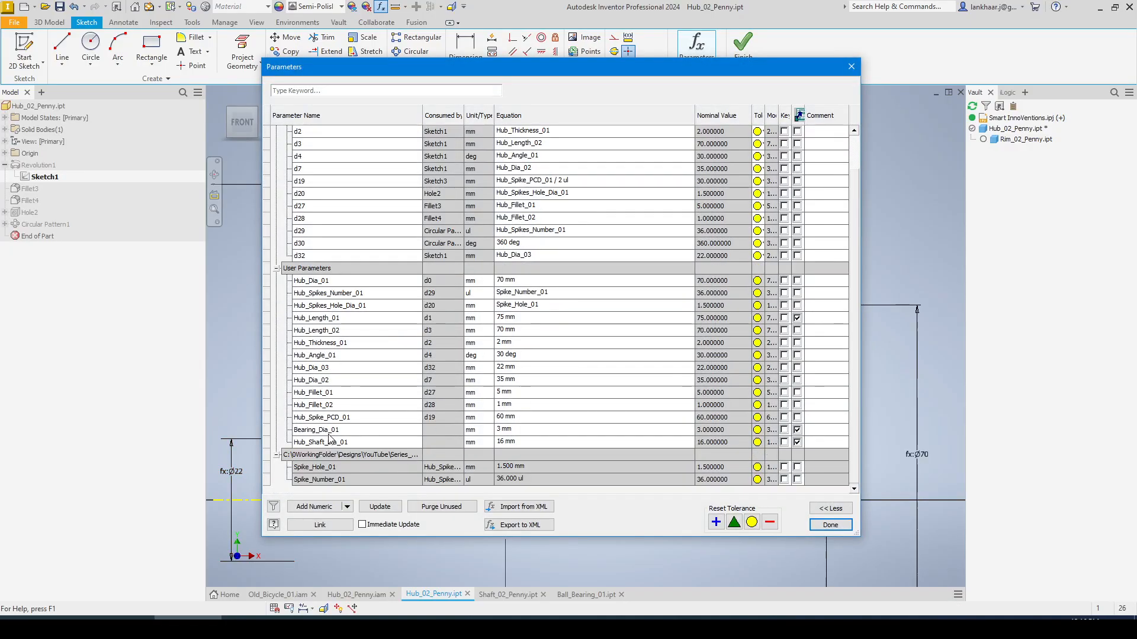
click(316, 508)
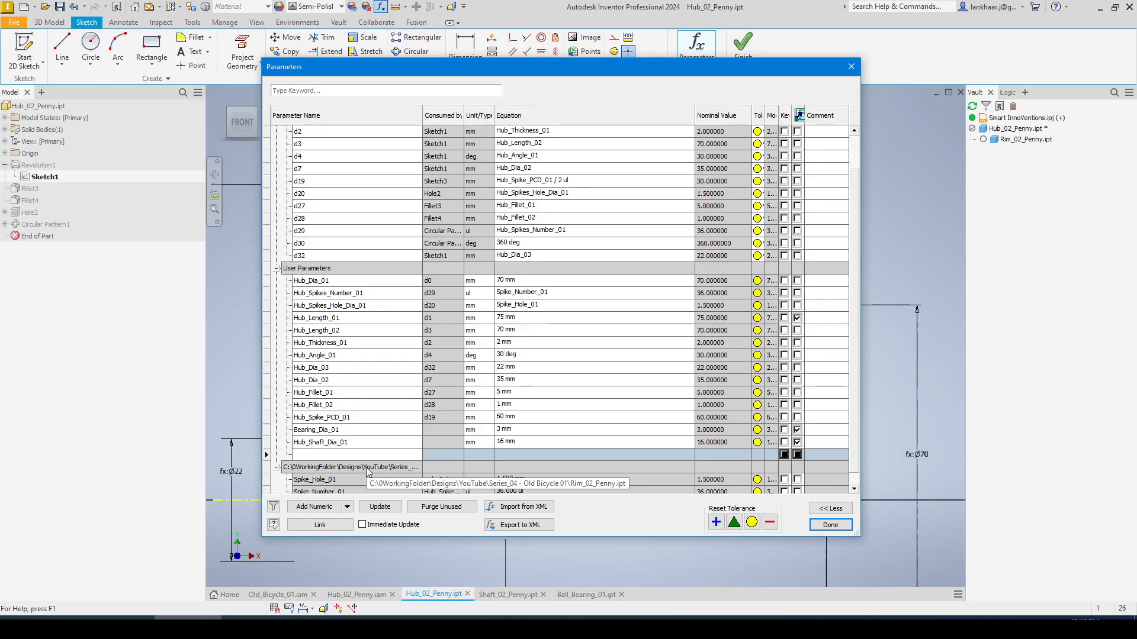
text(Hub_Sh)
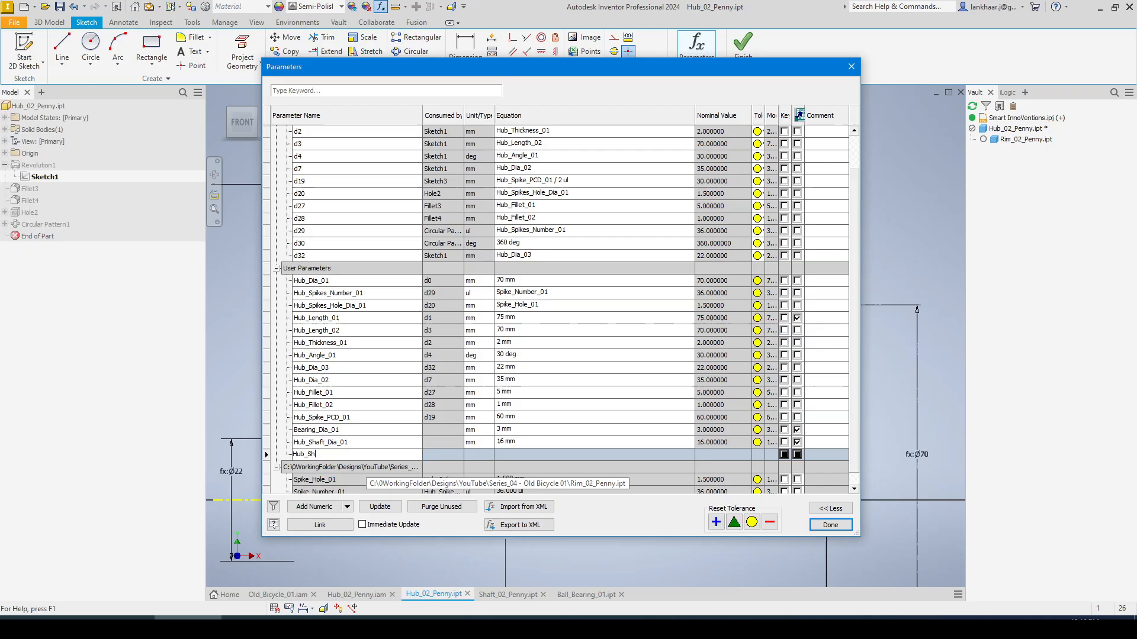
text(aft_)
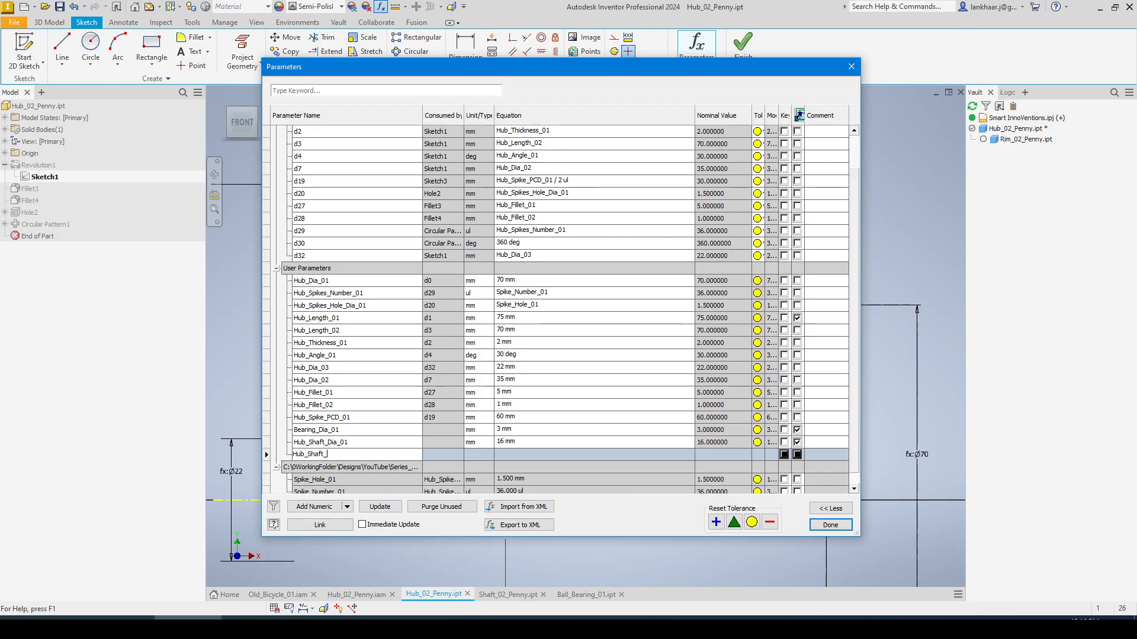
text(Space_01)
key(Return)
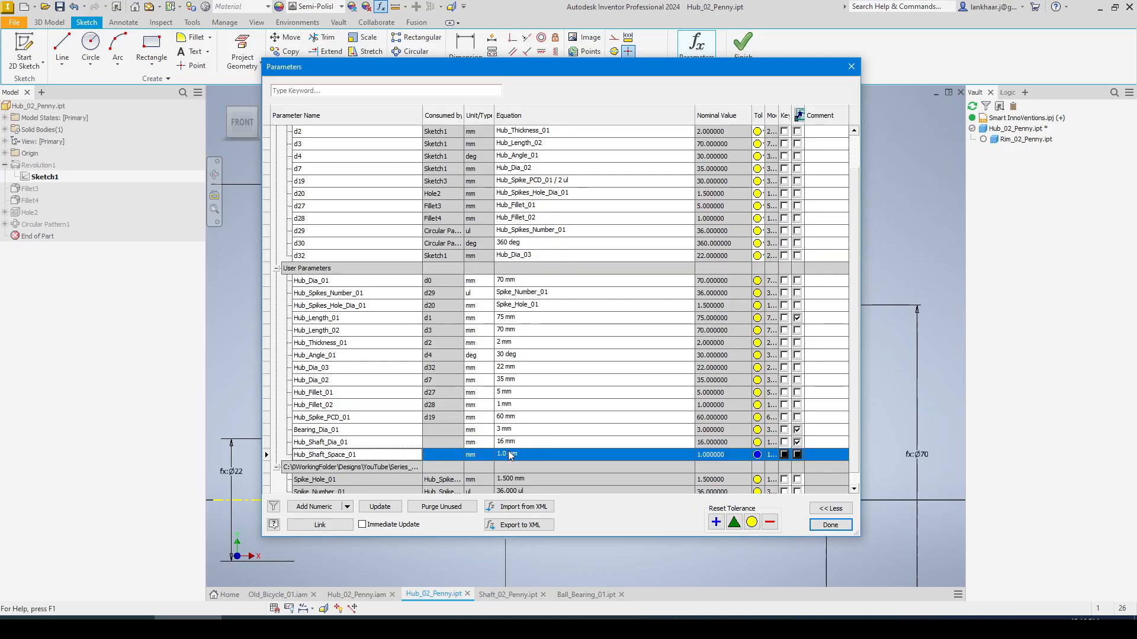
click(844, 522)
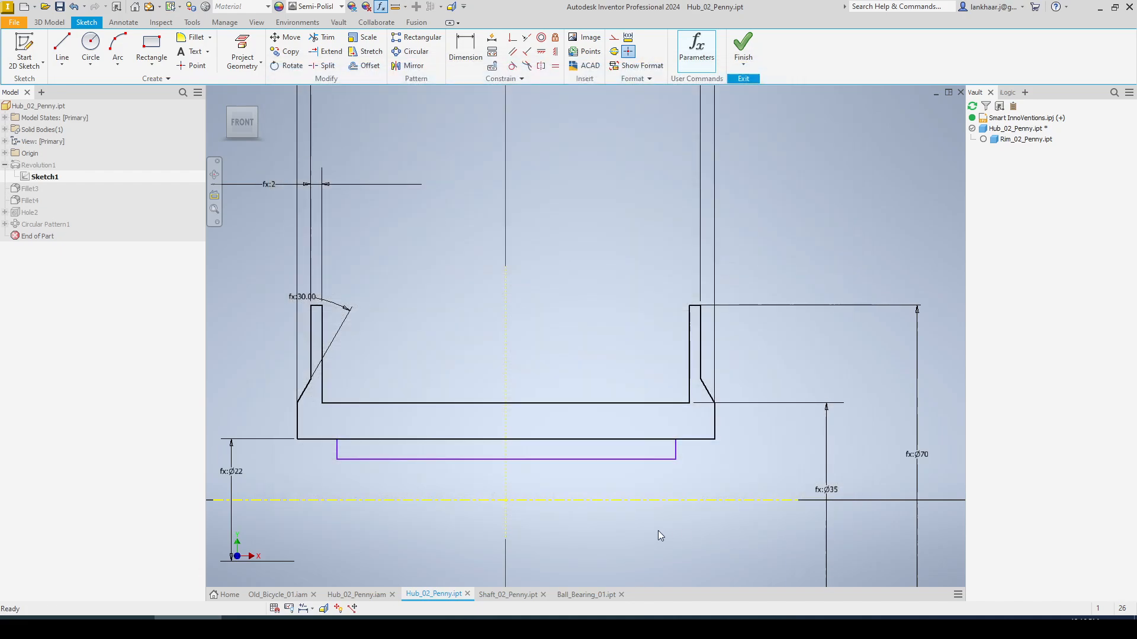
Dimension the new horizontal line's diameter about the centerline as Hub_Shaft_Dia_01 + Hub_Shaft_Space_01.
click(465, 47)
click(364, 459)
click(357, 500)
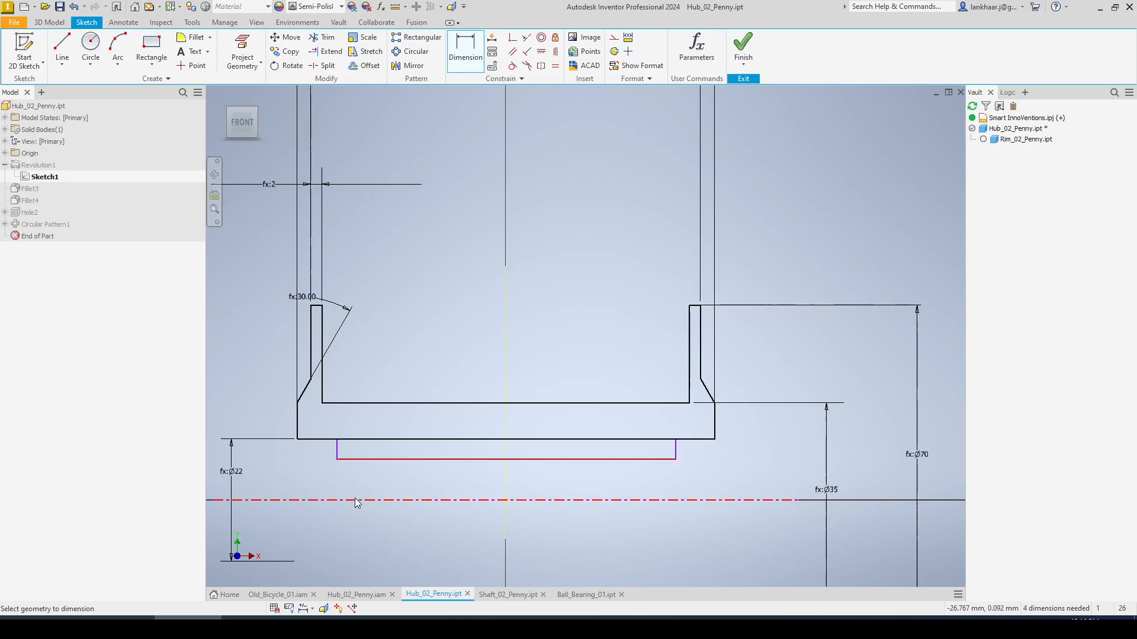
click(320, 495)
click(345, 535)
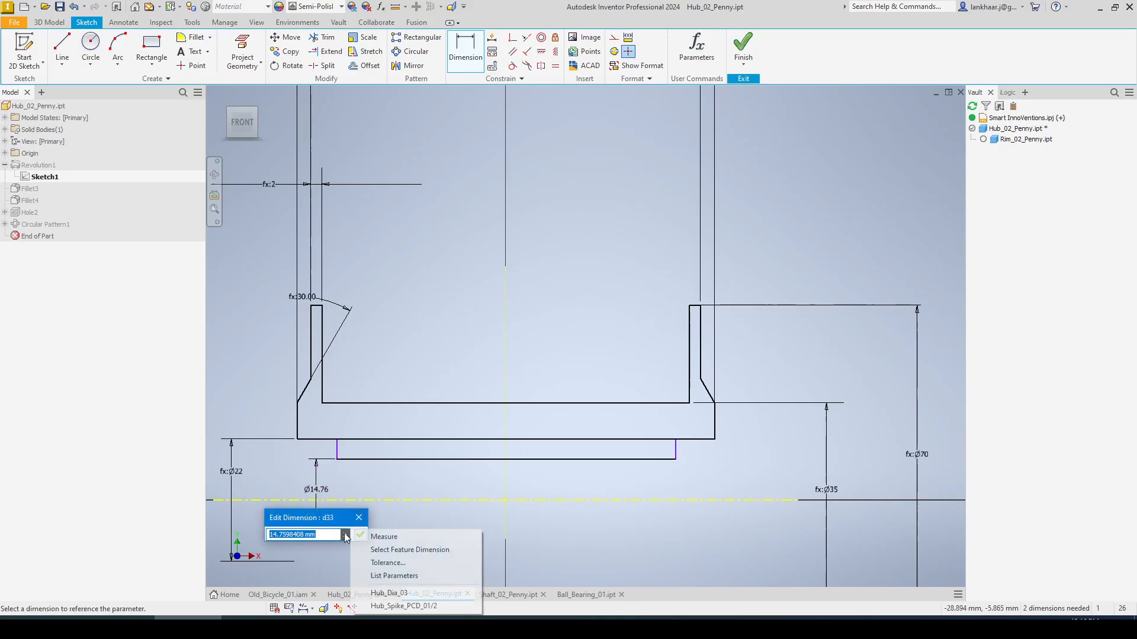
click(382, 576)
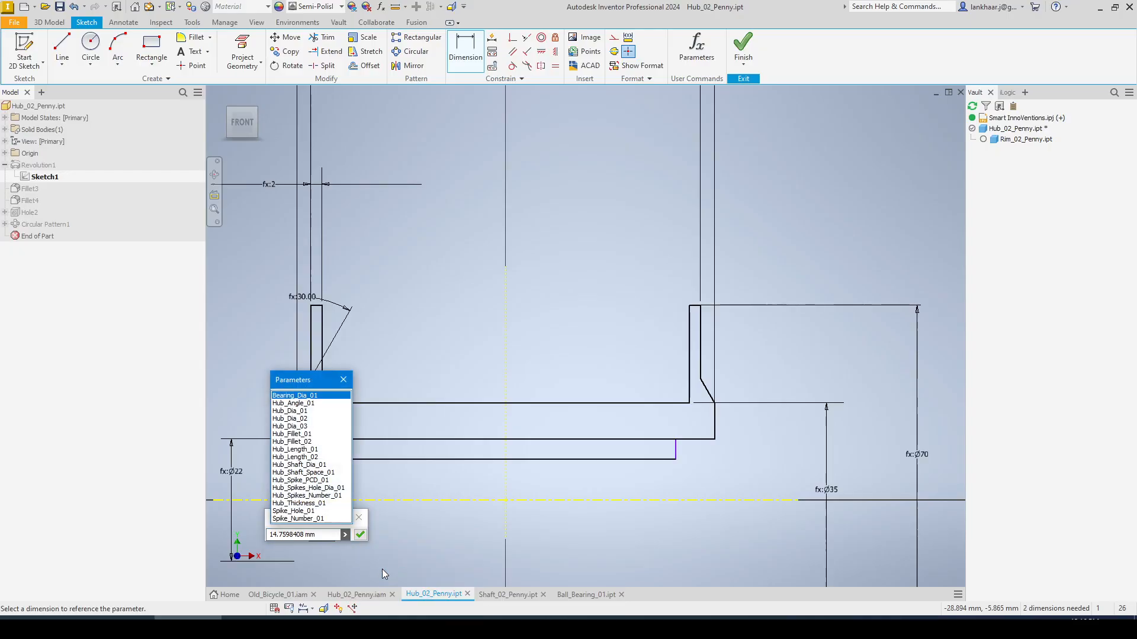
click(316, 465)
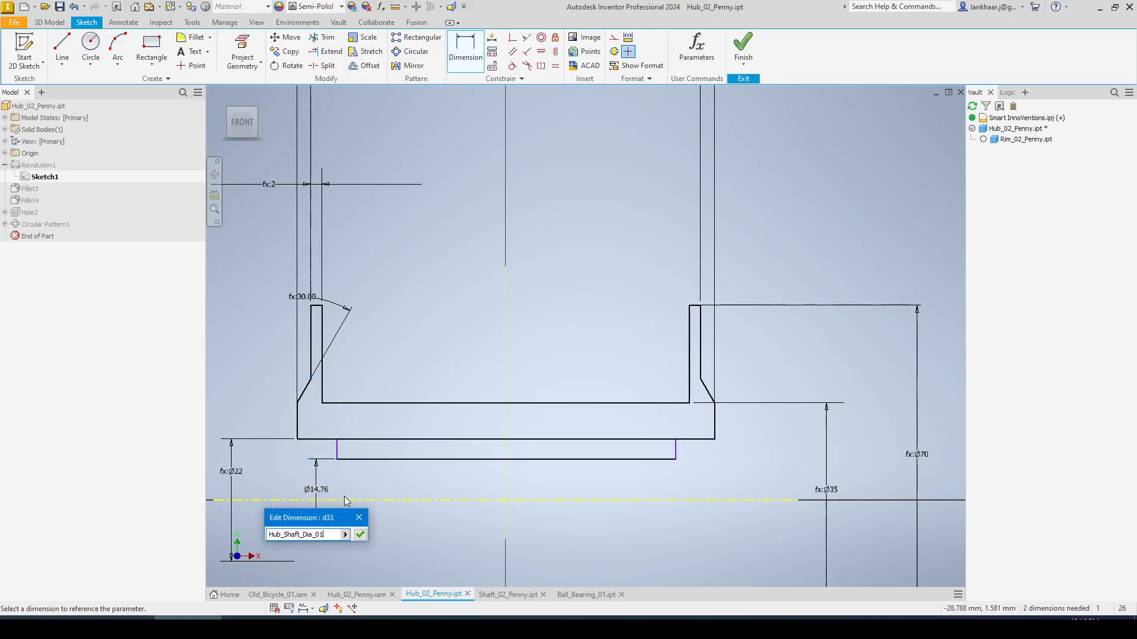
click(346, 534)
click(371, 576)
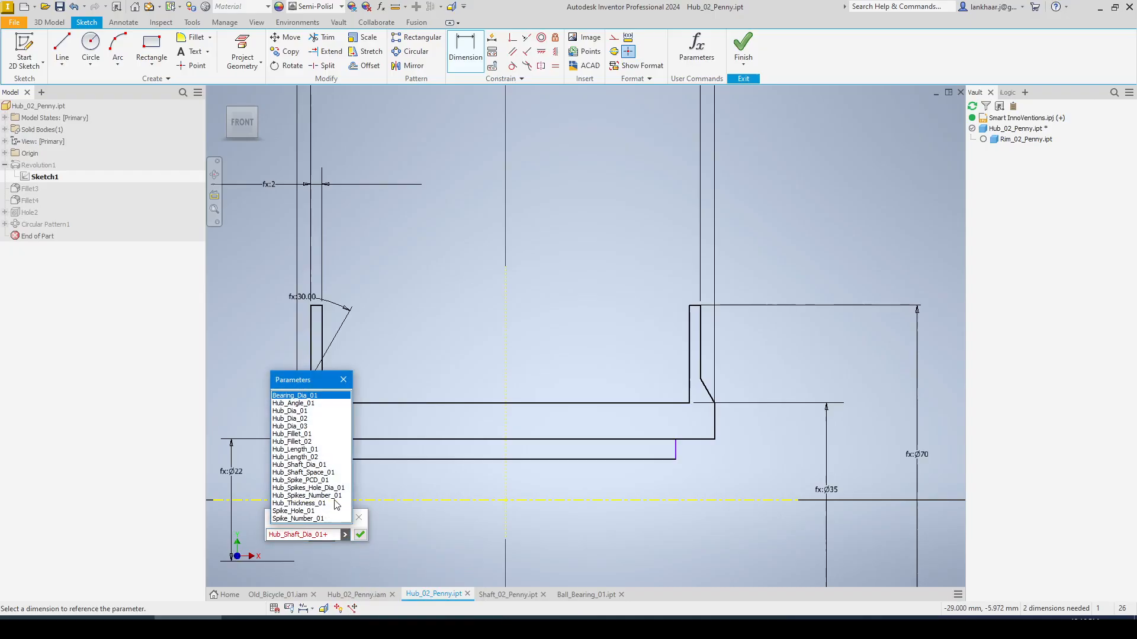
click(319, 473)
click(361, 534)
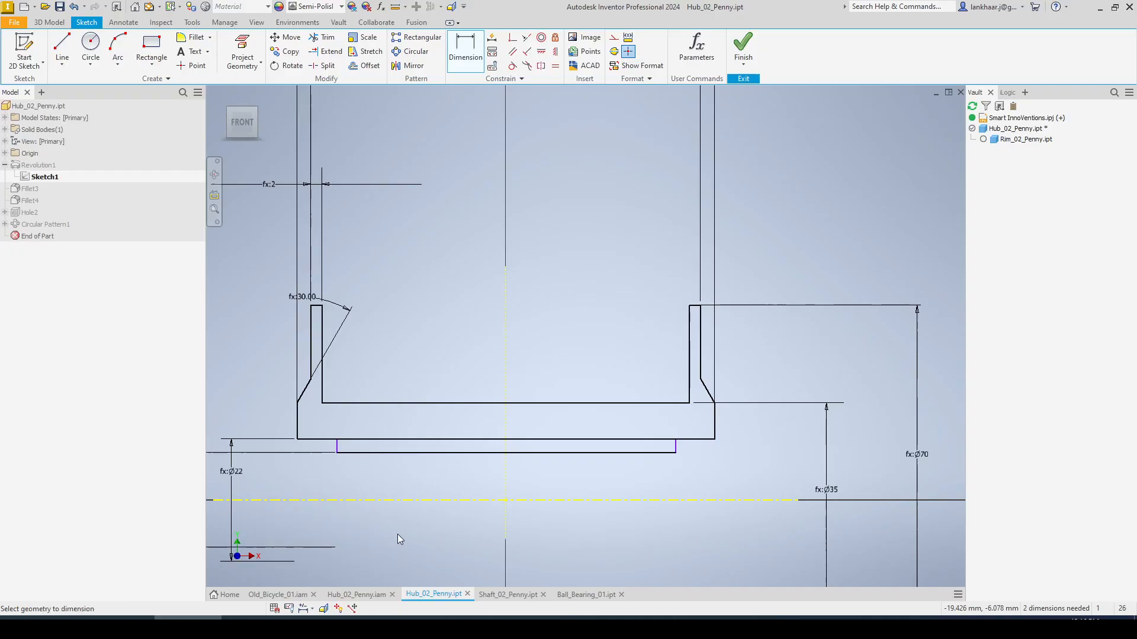
Open the hub's parameter list and sort it by parameter name.
scroll(456, 481, down, 3)
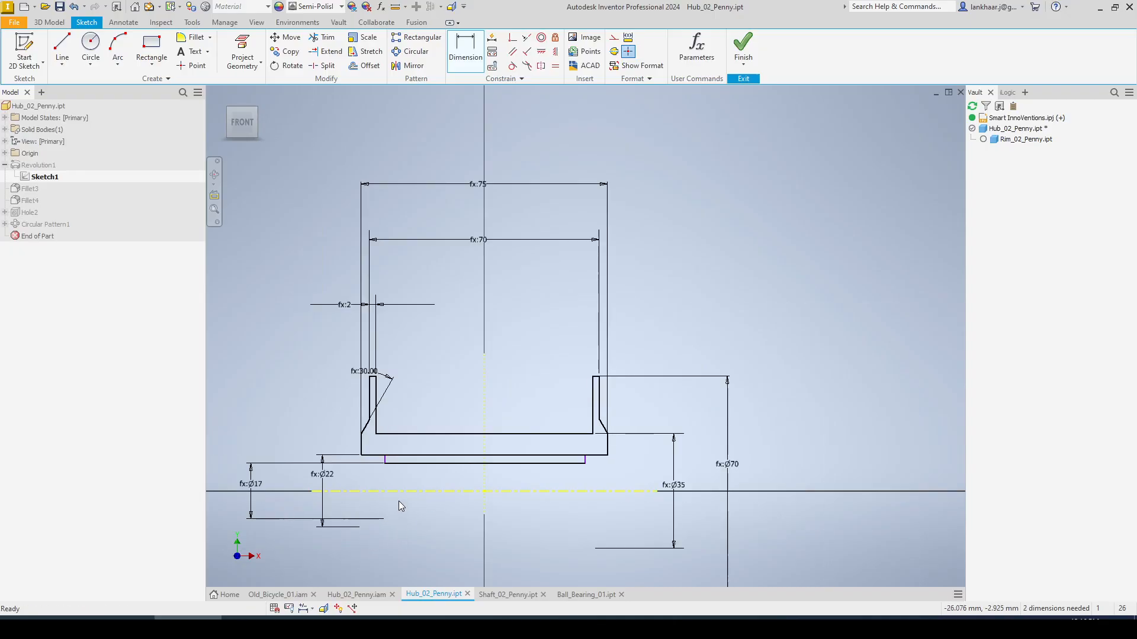
middle_drag(444, 485, 442, 432)
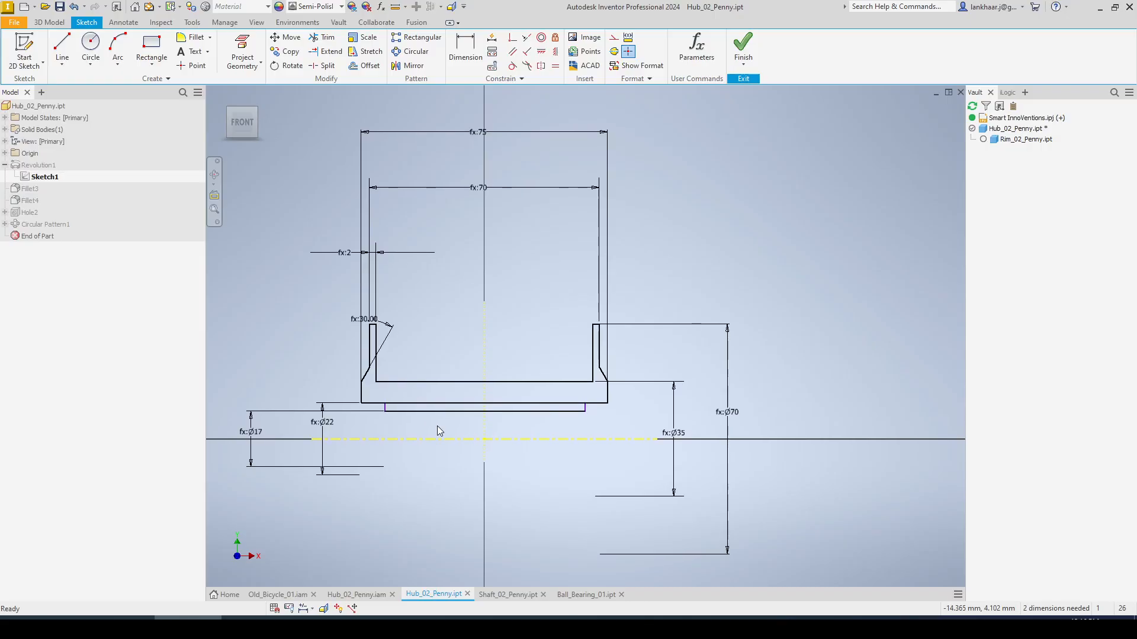
scroll(439, 426, up, 3)
scroll(440, 425, down, 2)
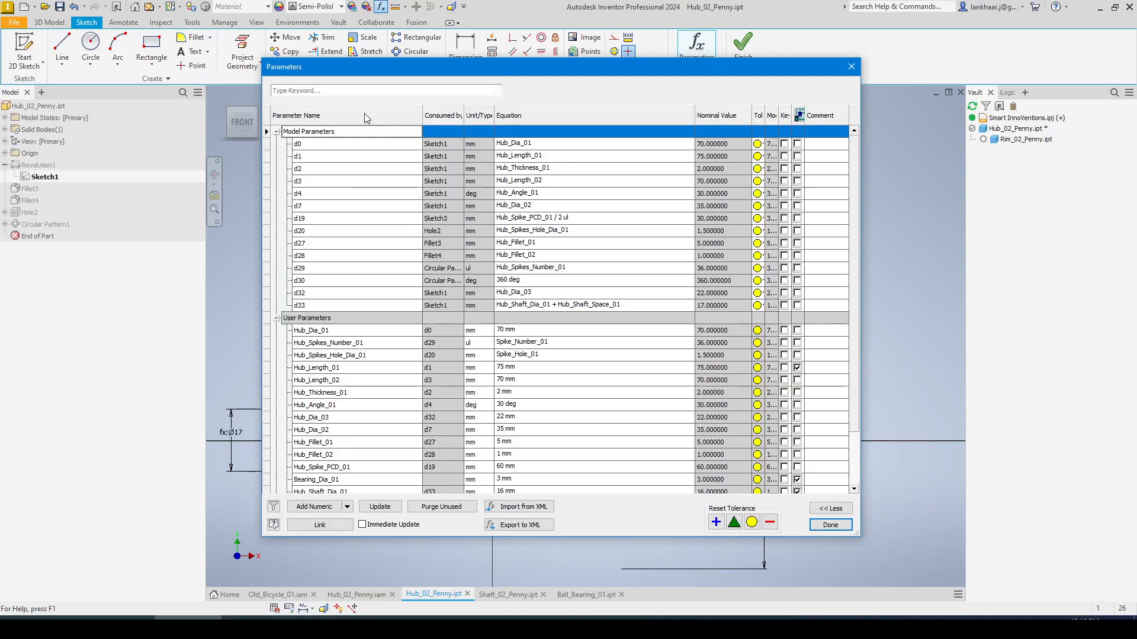
click(365, 118)
scroll(379, 358, down, 2)
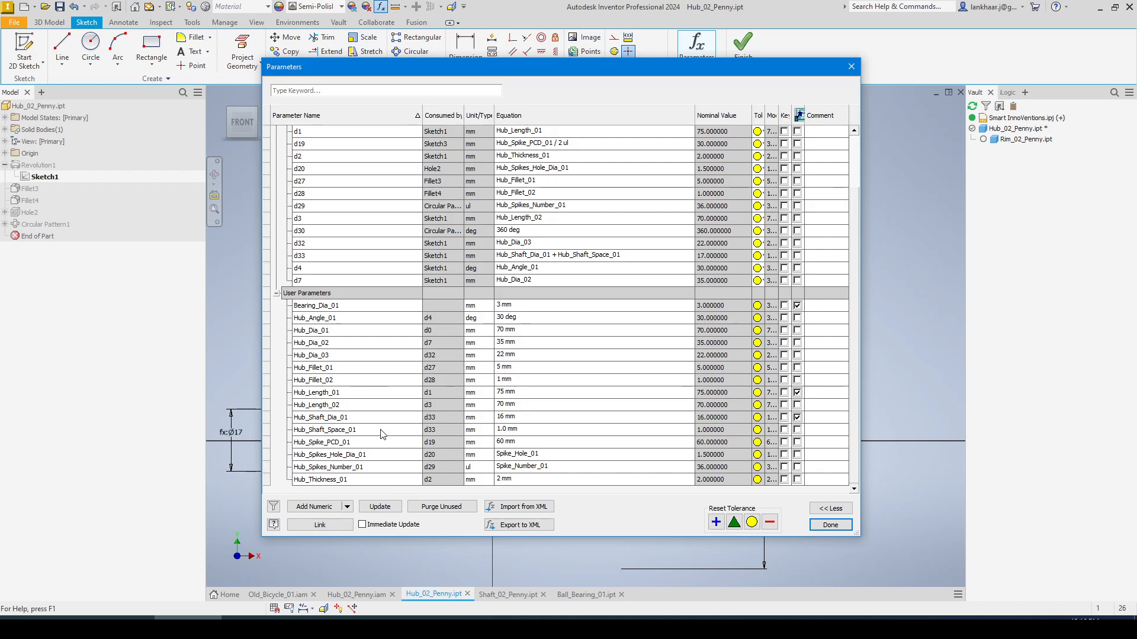
Copy Hub_Length_02 to a new user parameter named Hub_Length_03, set it to 60 mm and close the parameter list.
right_click(358, 408)
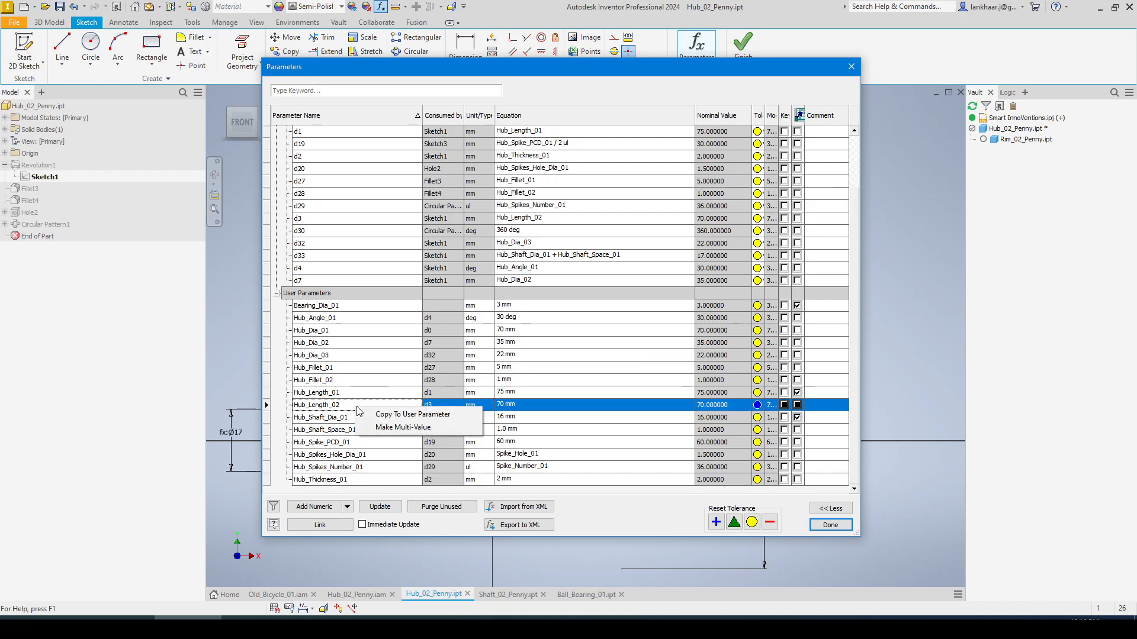
click(392, 414)
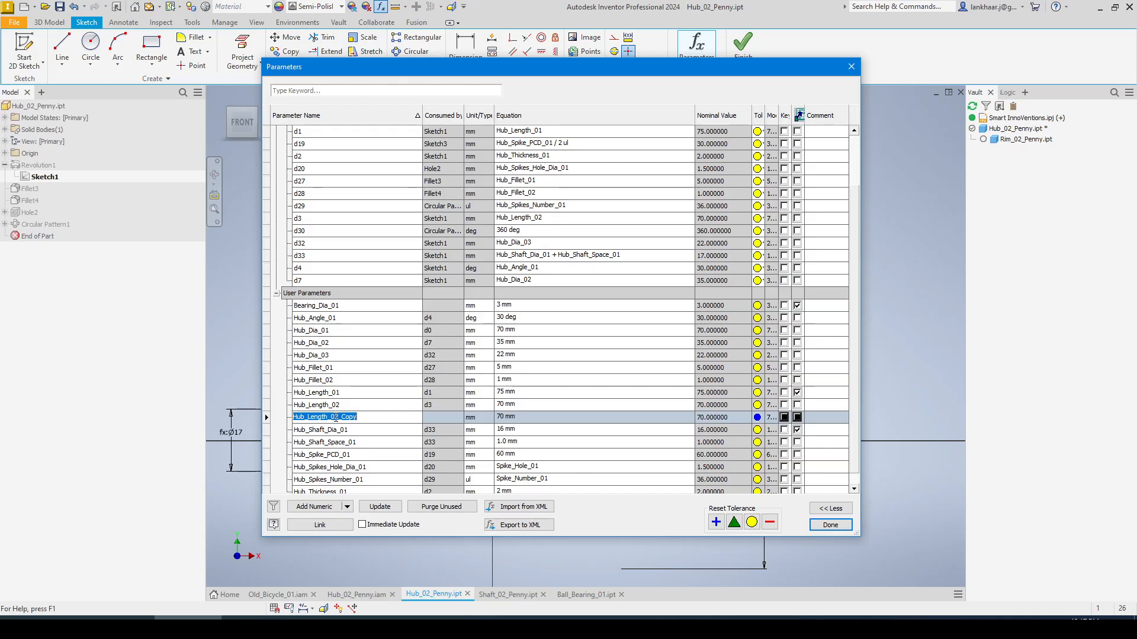
drag(335, 418, 358, 417)
text(3)
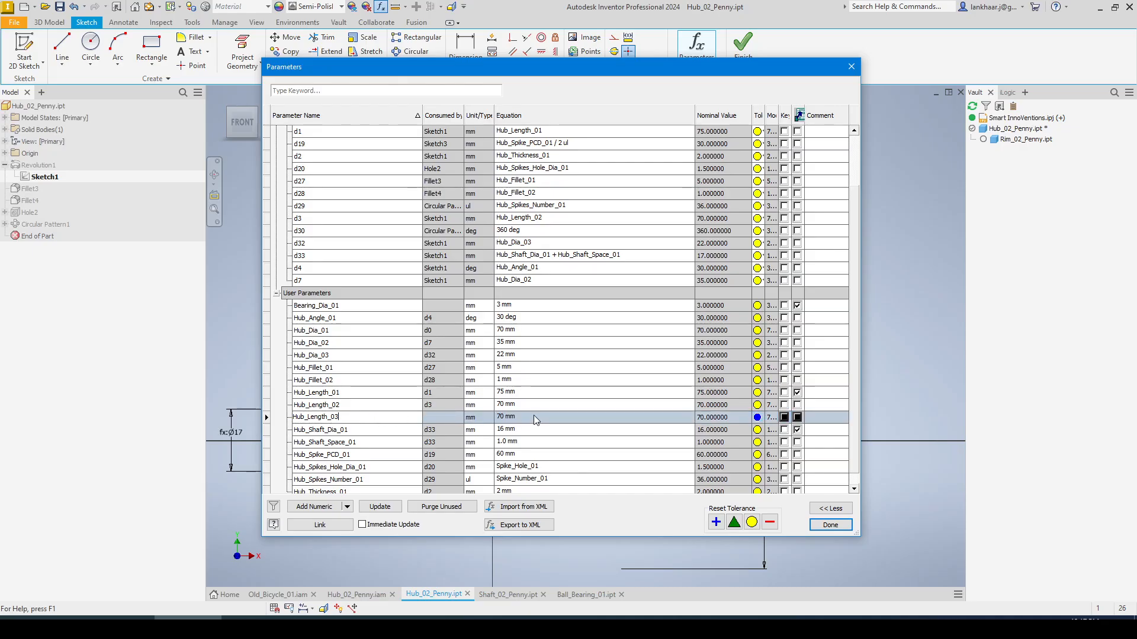
click(526, 417)
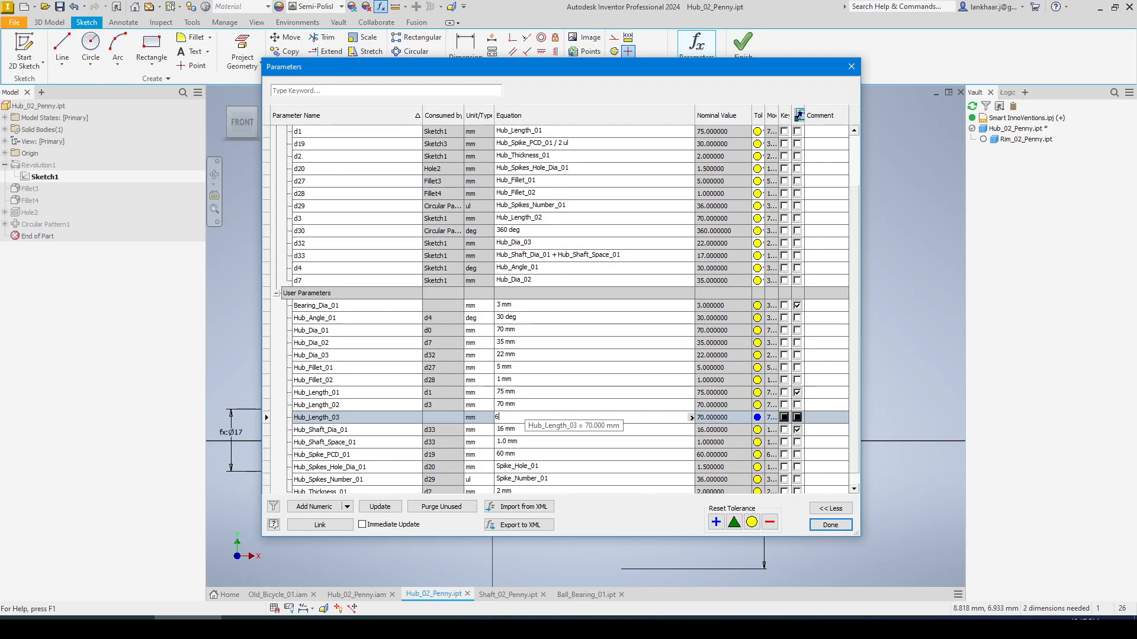
key(Return)
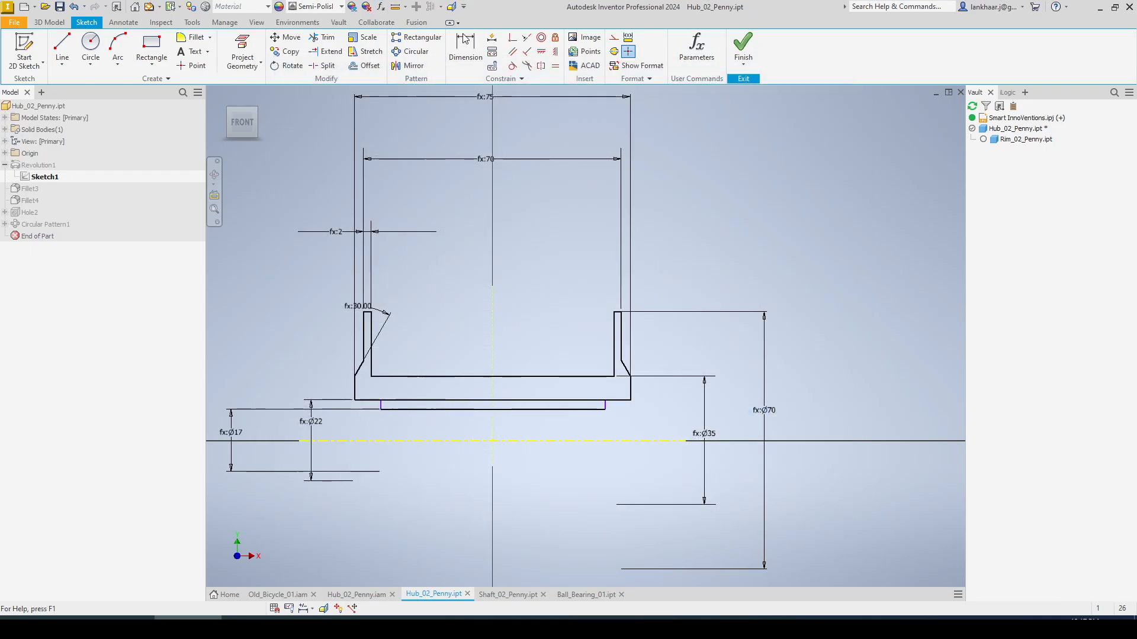
Constrain the two short vertical lines of the bore step to be symmetric about the sketch's vertical centerline.
click(541, 67)
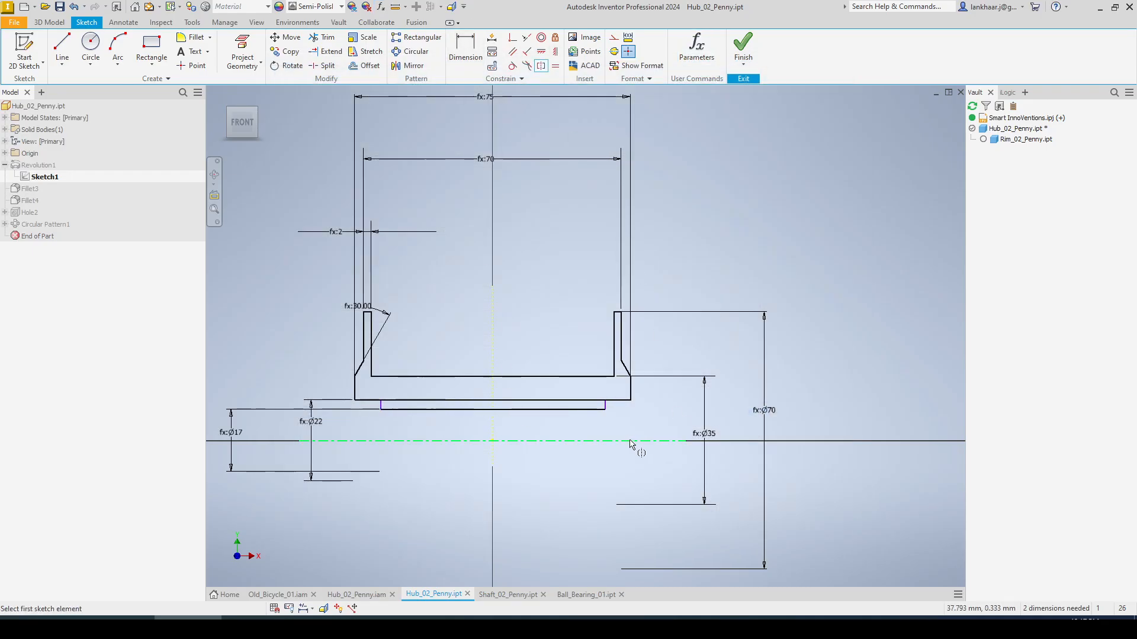
scroll(614, 410, down, 3)
scroll(482, 415, up, 4)
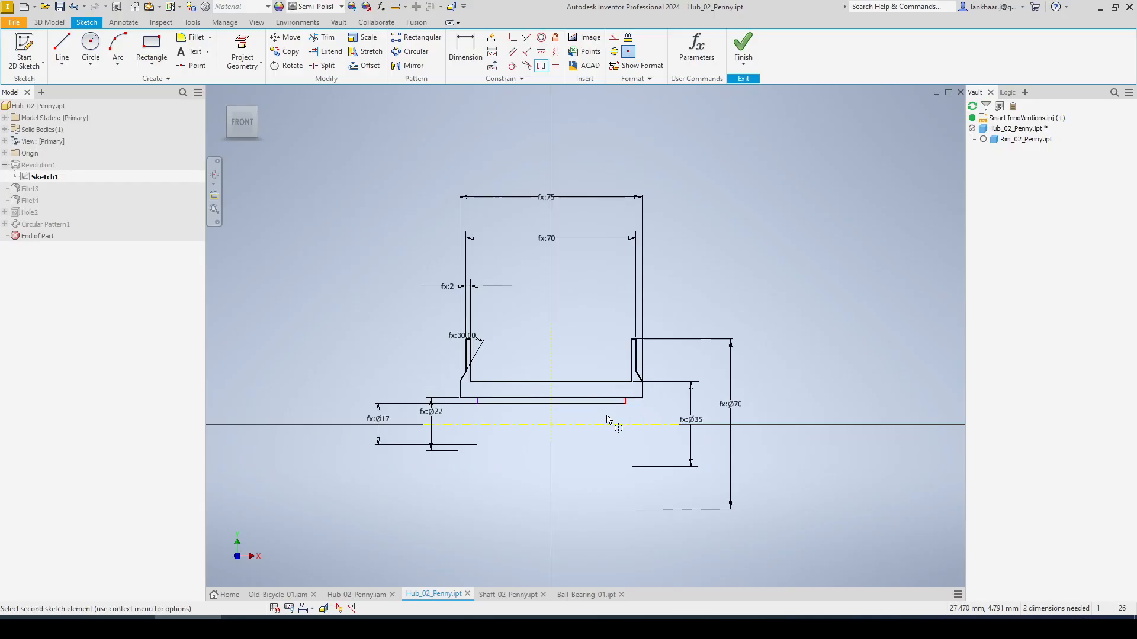
scroll(482, 403, down, 5)
click(467, 366)
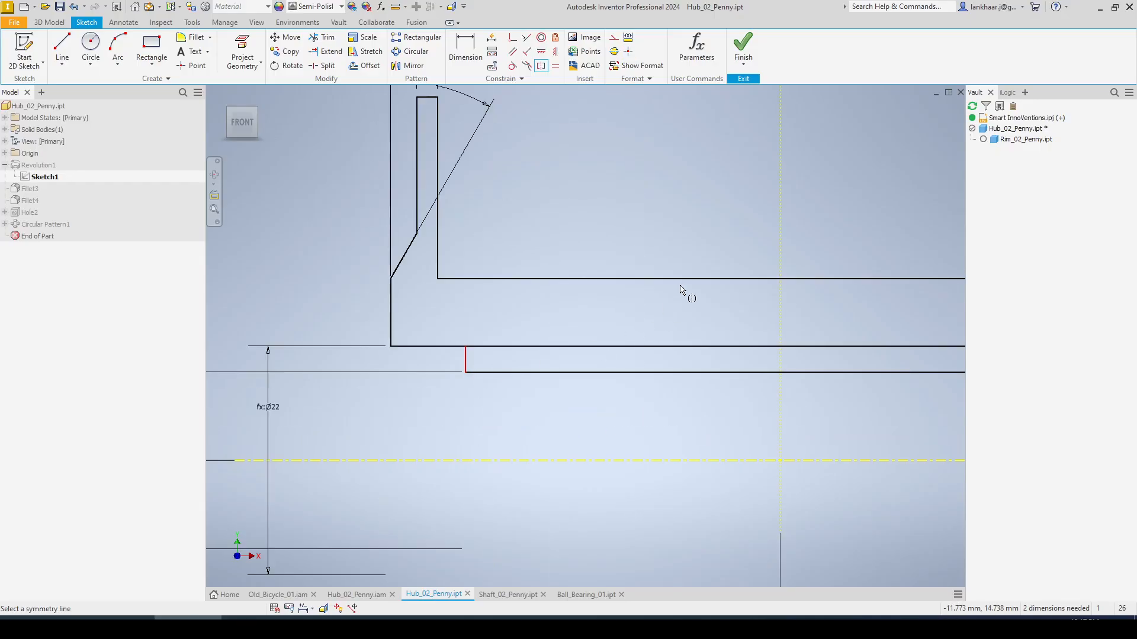
click(780, 249)
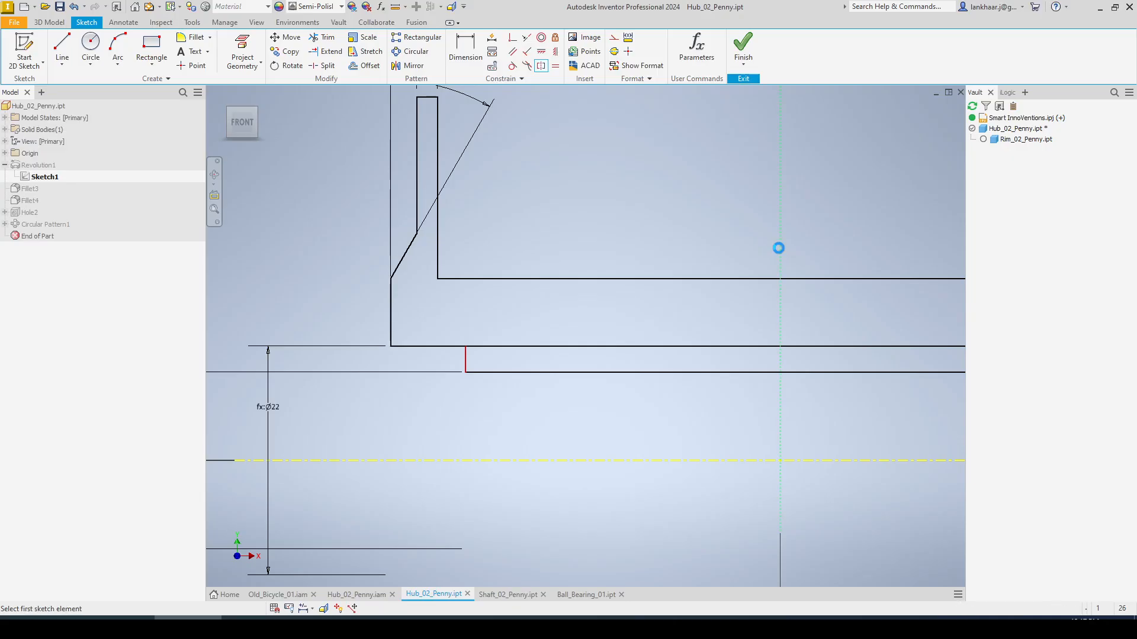
Dimension the horizontal distance between the two short vertical lines of the bore step as Hub_Length_03.
scroll(539, 426, up, 2)
middle_drag(555, 423, 481, 419)
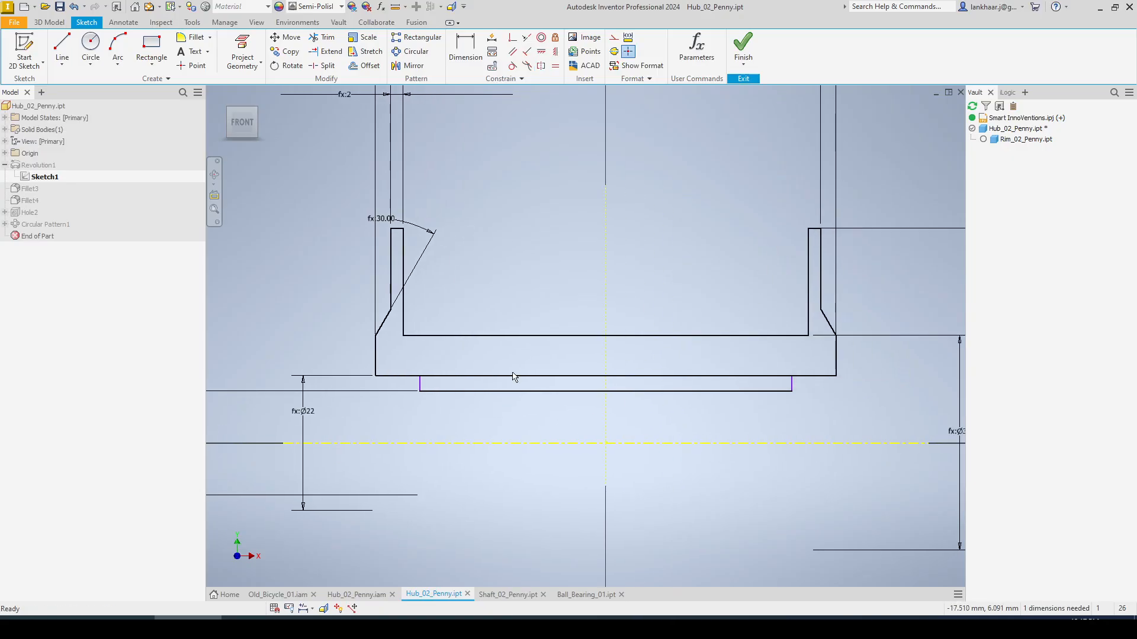
click(459, 48)
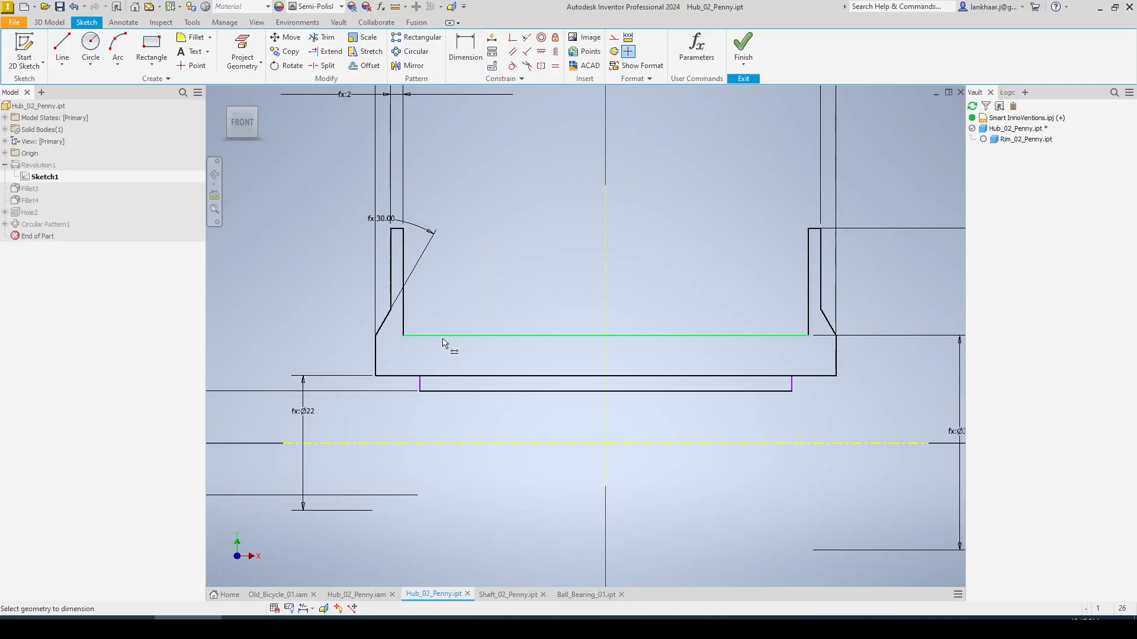
scroll(444, 343, down, 5)
click(363, 464)
scroll(373, 438, up, 5)
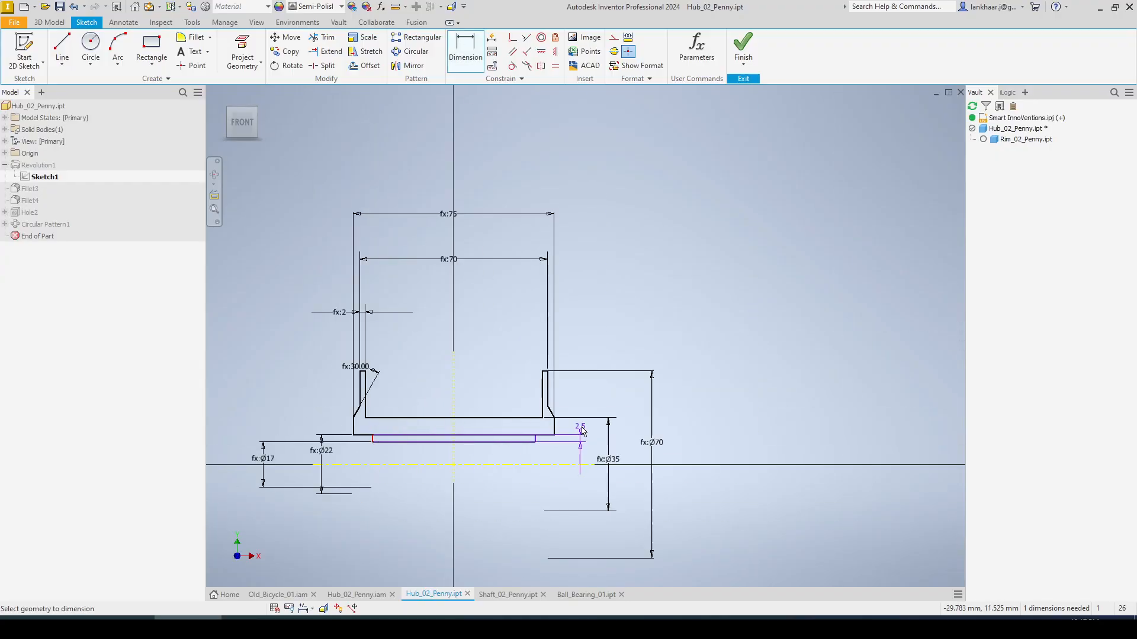
scroll(551, 437, down, 5)
click(504, 414)
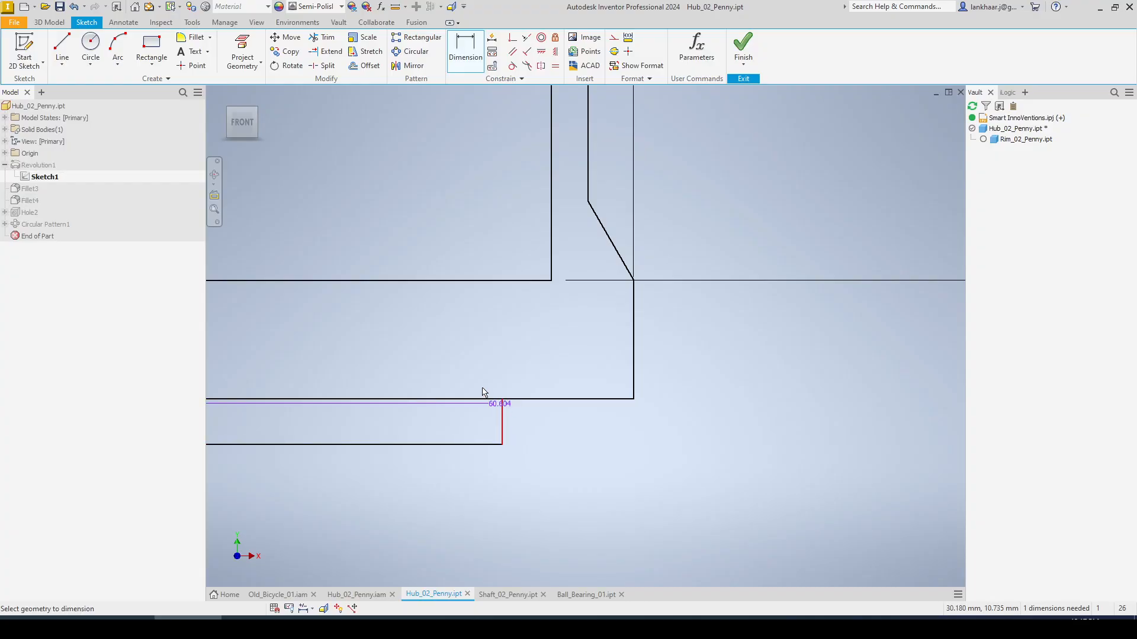
scroll(492, 402, up, 3)
click(356, 302)
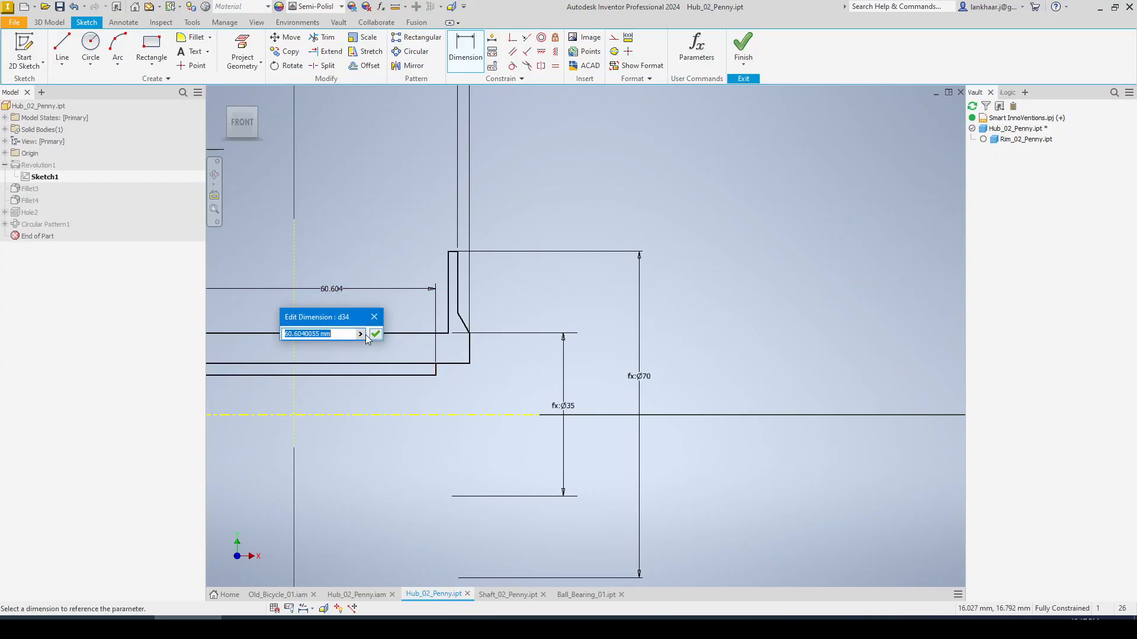
click(360, 334)
click(388, 375)
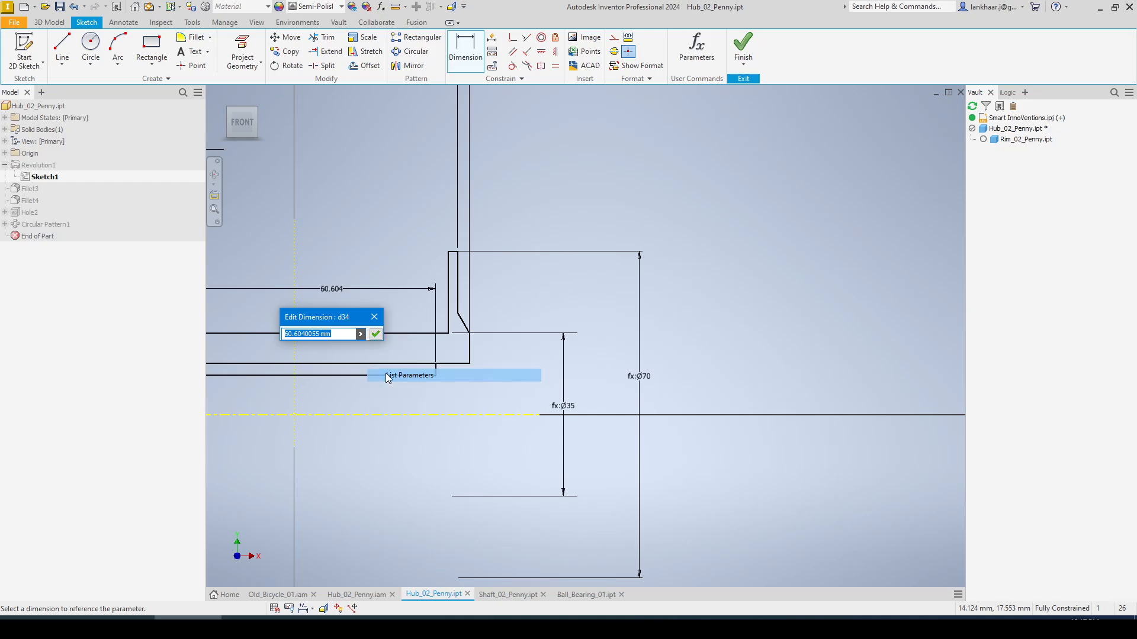
click(336, 436)
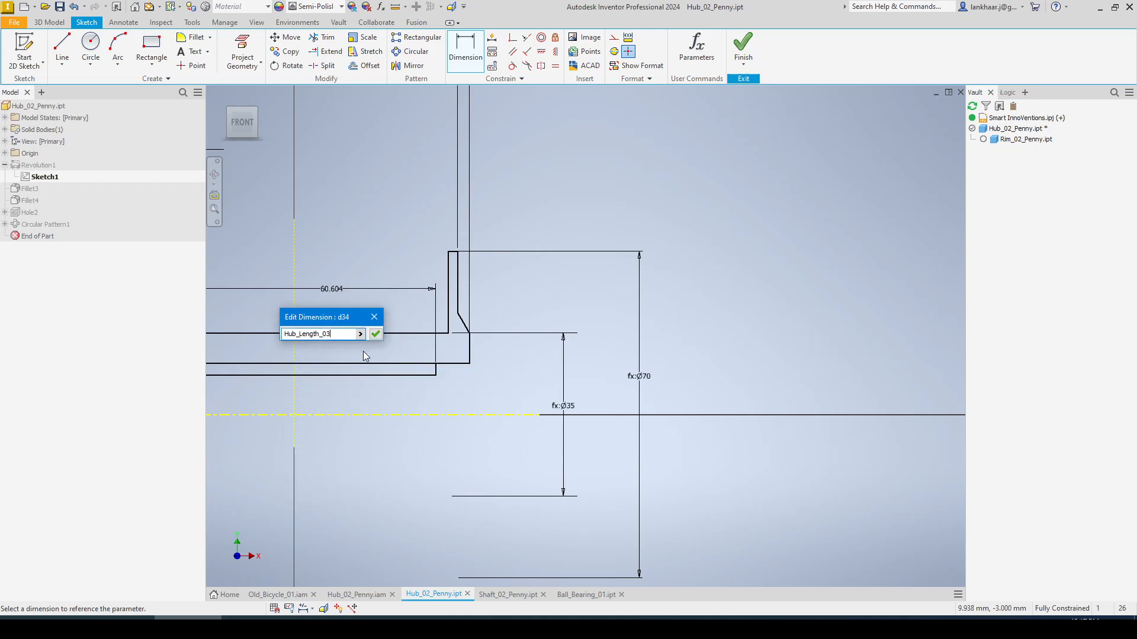
click(375, 334)
Check the parameter driving the 22 mm bore diameter dimension.
scroll(539, 427, up, 4)
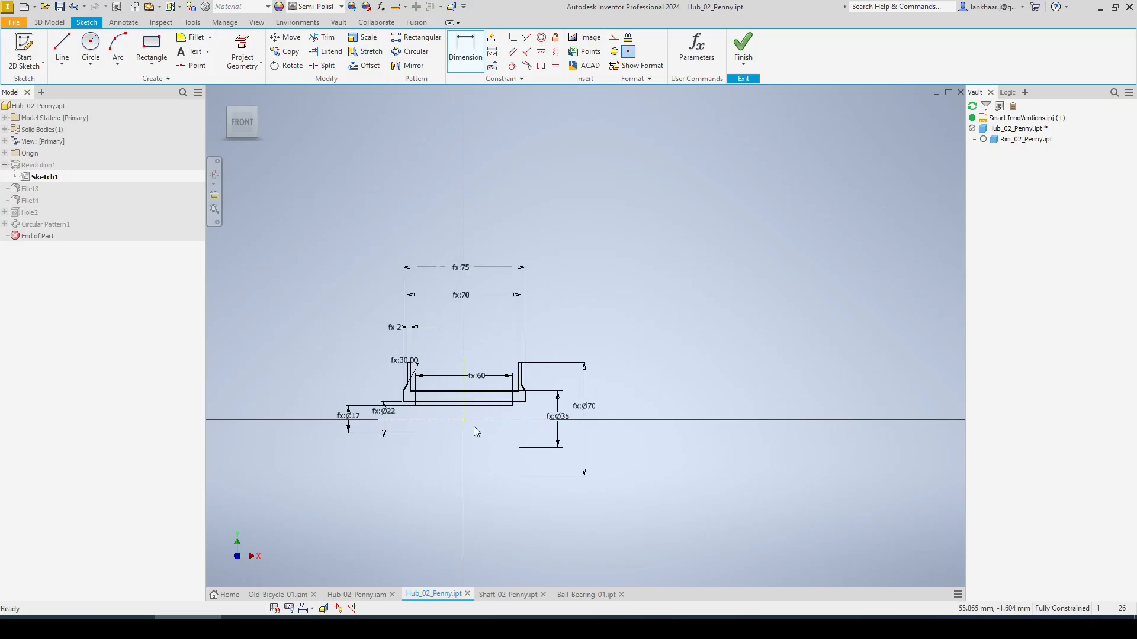
scroll(415, 425, down, 3)
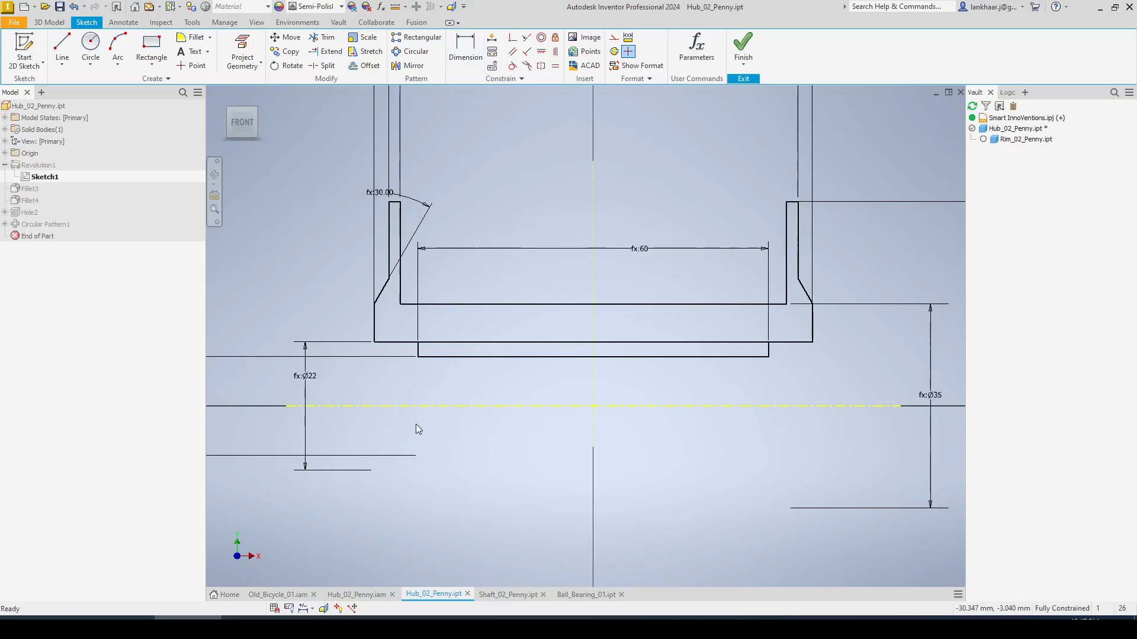
double_click(326, 385)
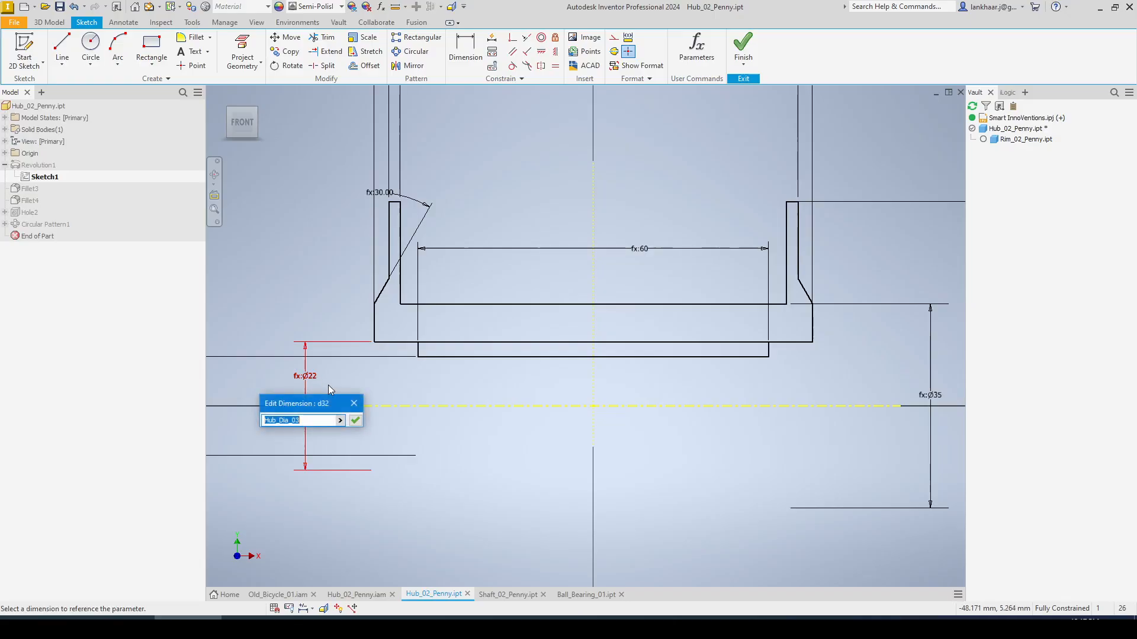
key(Return)
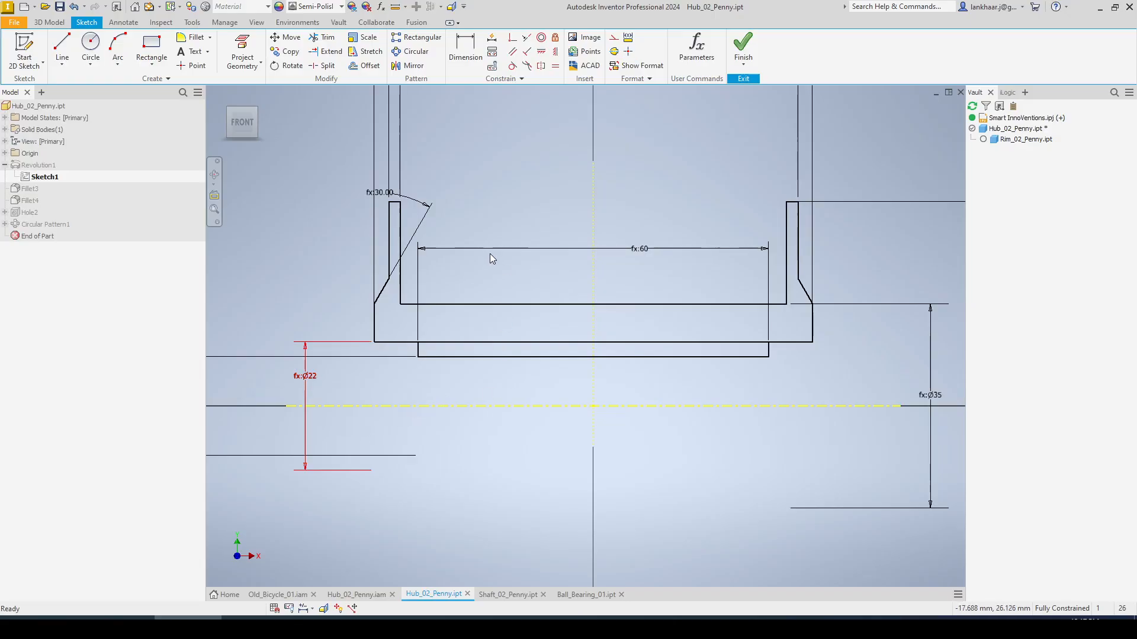
scroll(487, 303, up, 3)
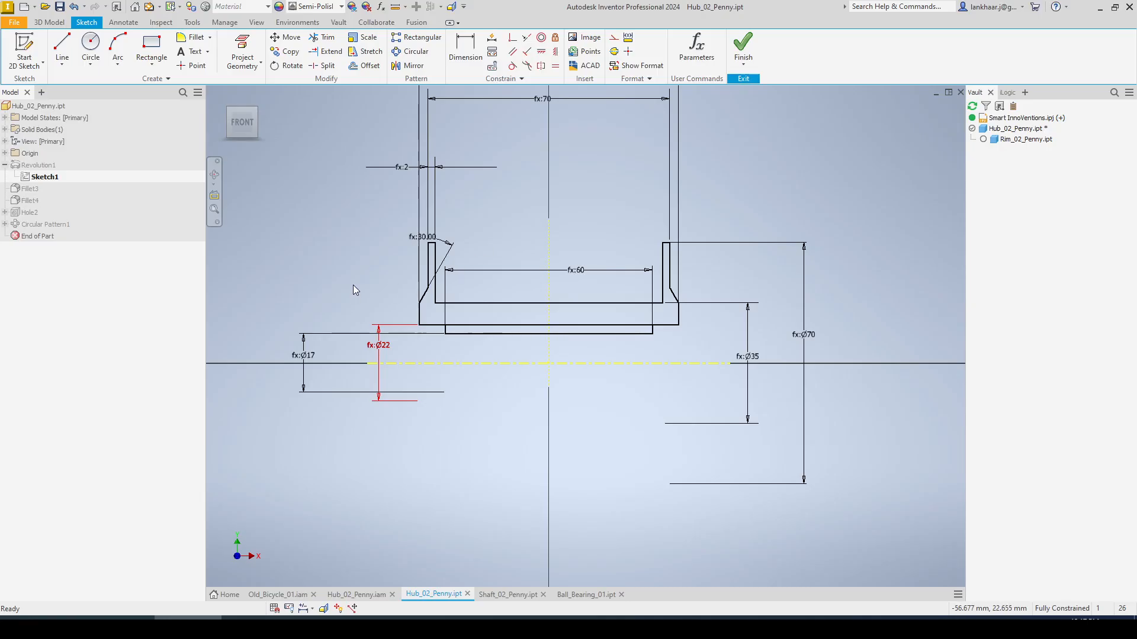
Draw a circle about 2.2 mm in diameter beside the bore step's left end and make it construction geometry.
click(91, 45)
scroll(414, 349, up, 5)
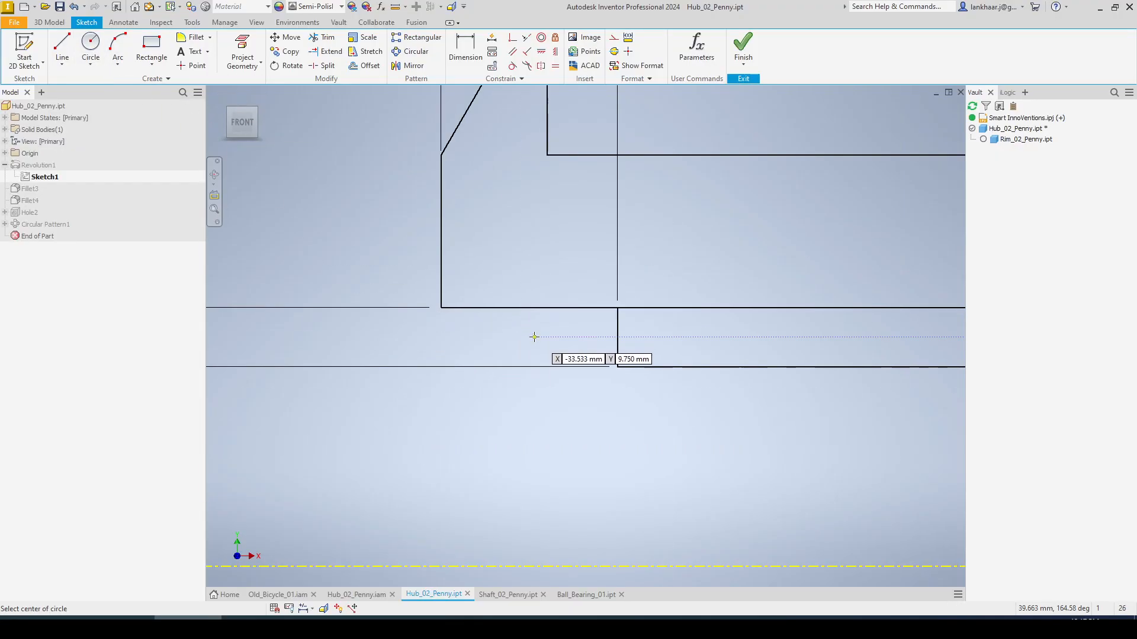
click(542, 344)
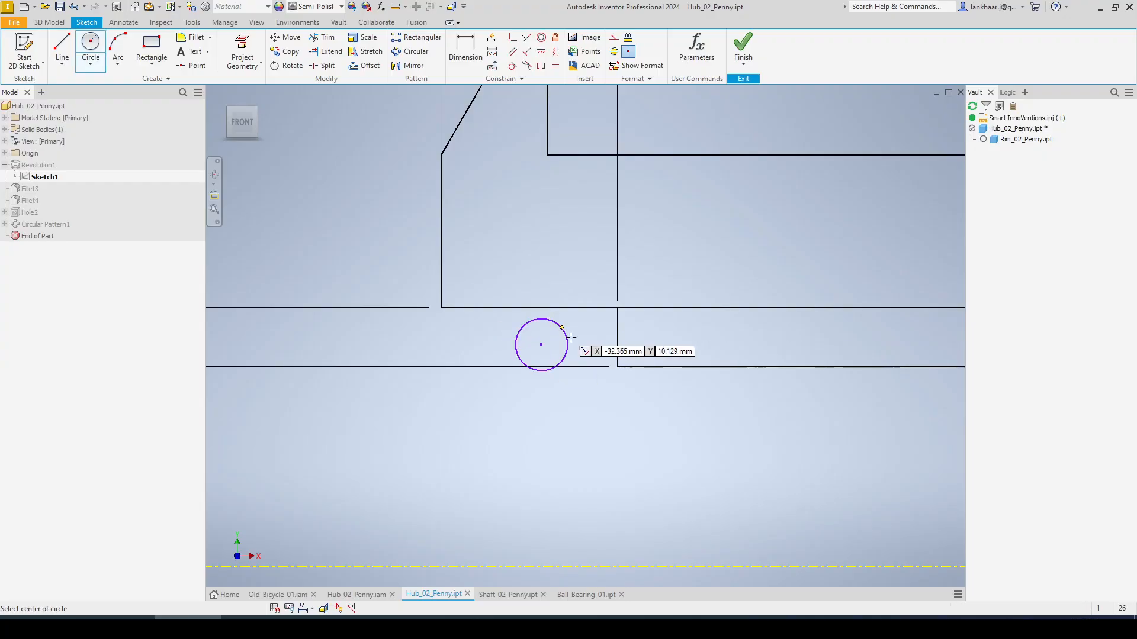
click(570, 337)
key(Escape)
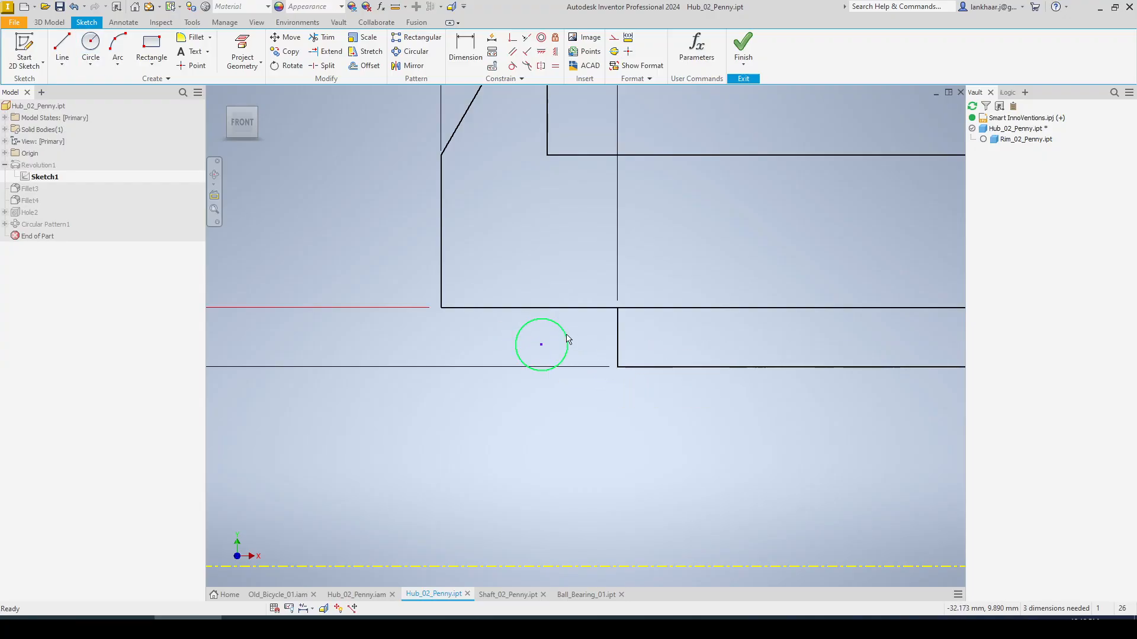
click(614, 37)
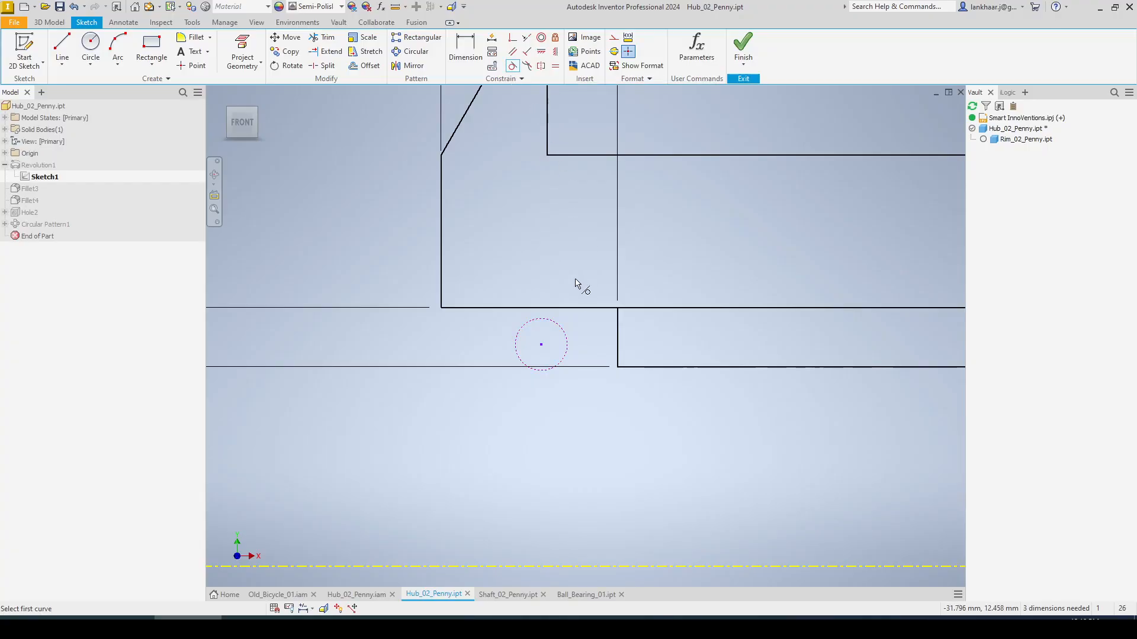
Make the construction circle tangent to the horizontal bore edge and to the adjacent short vertical line of the step.
click(554, 321)
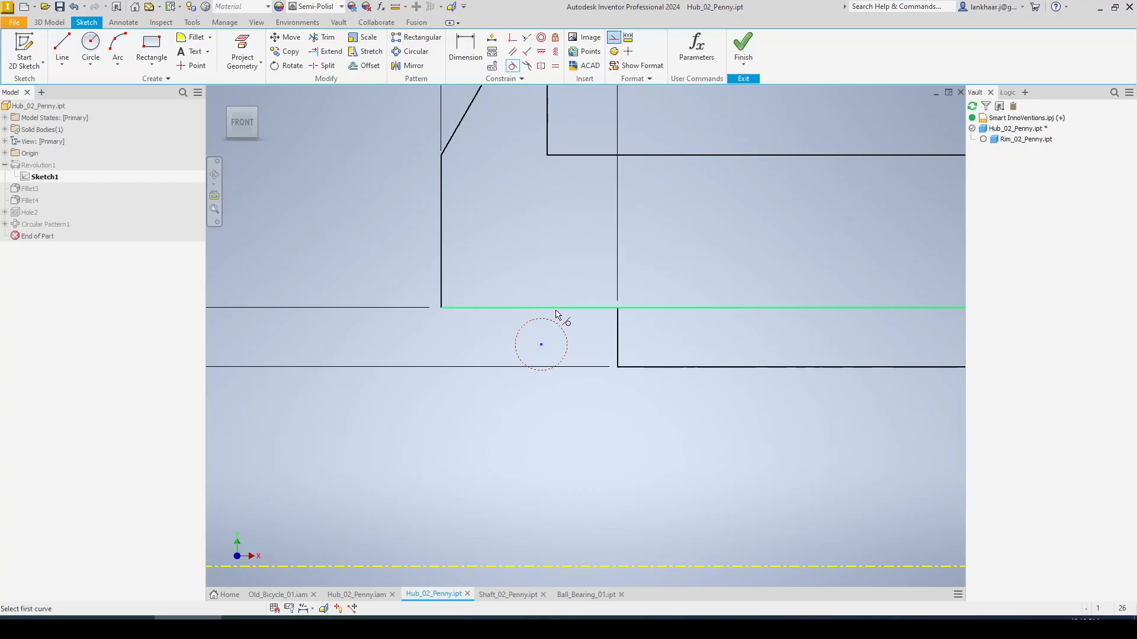
click(557, 316)
click(568, 341)
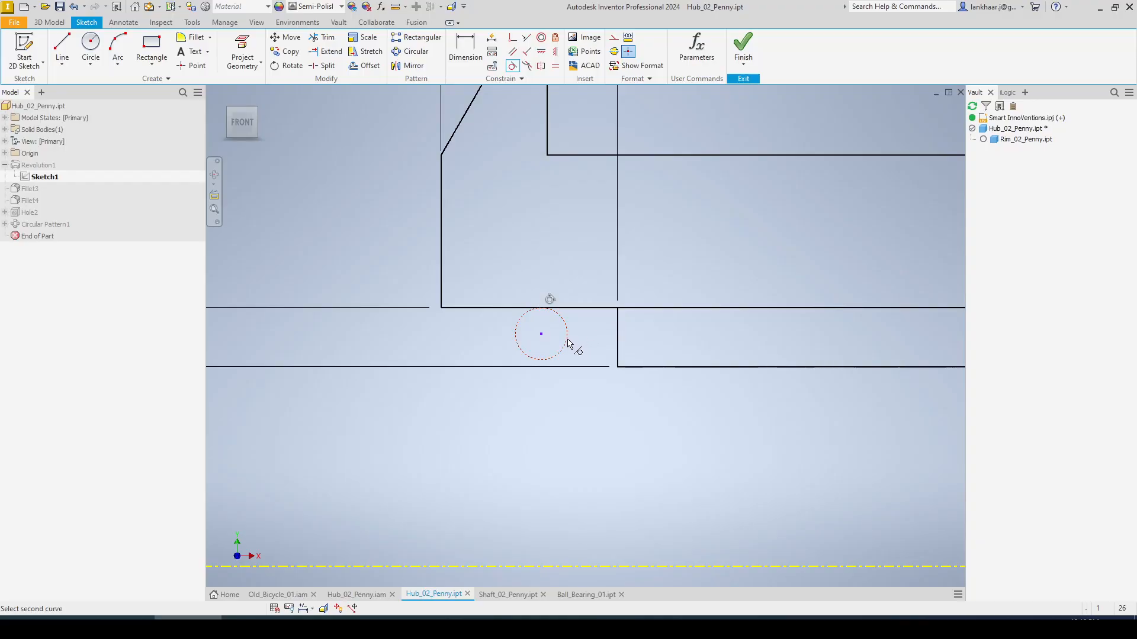
click(618, 349)
key(Escape)
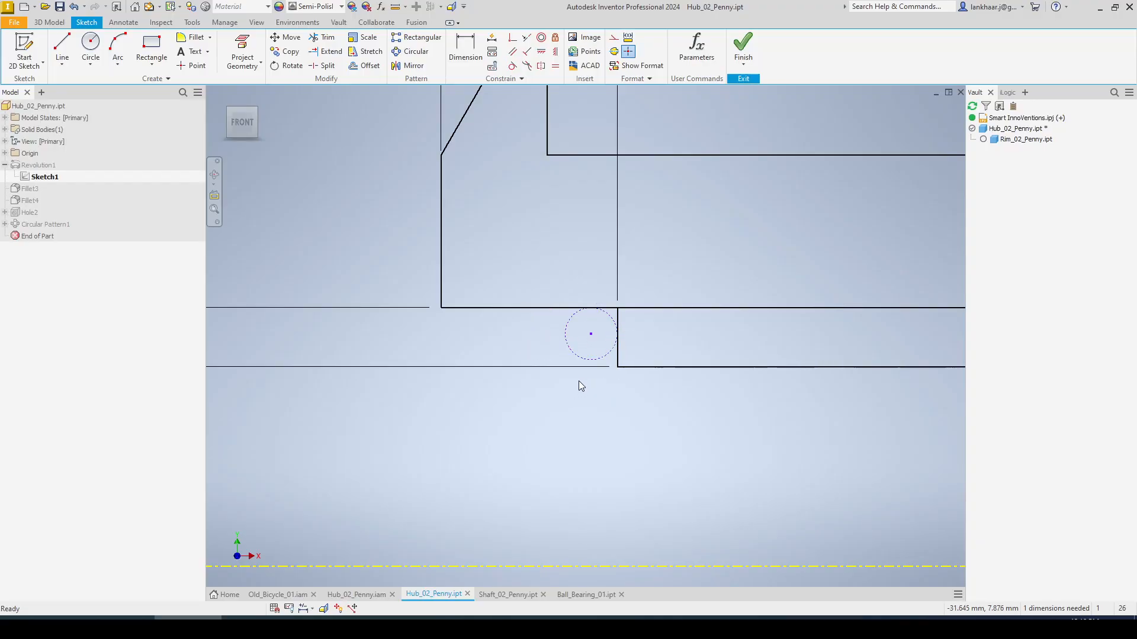
Dimension the construction circle's diameter as Bearing_Dia_01.
key(d)
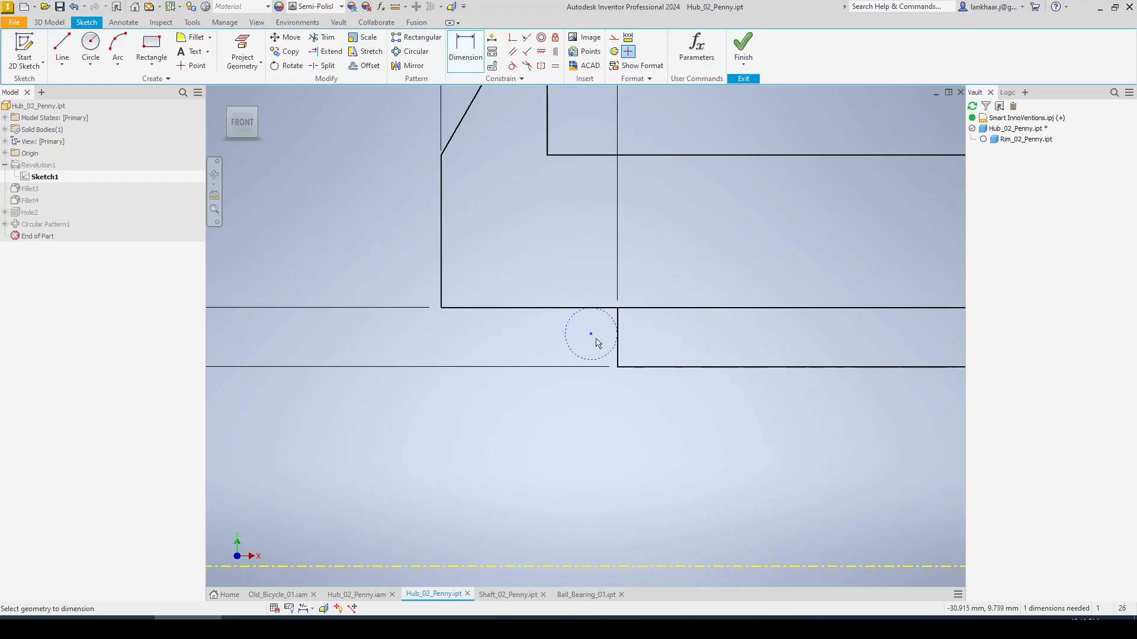
click(571, 348)
click(528, 385)
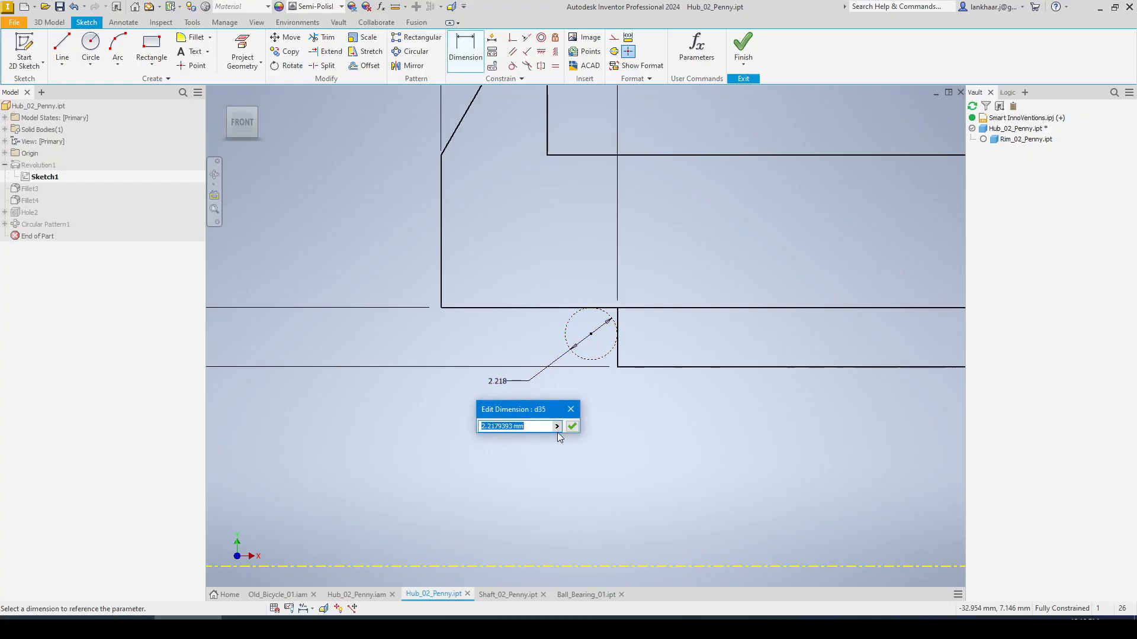
click(557, 427)
click(605, 467)
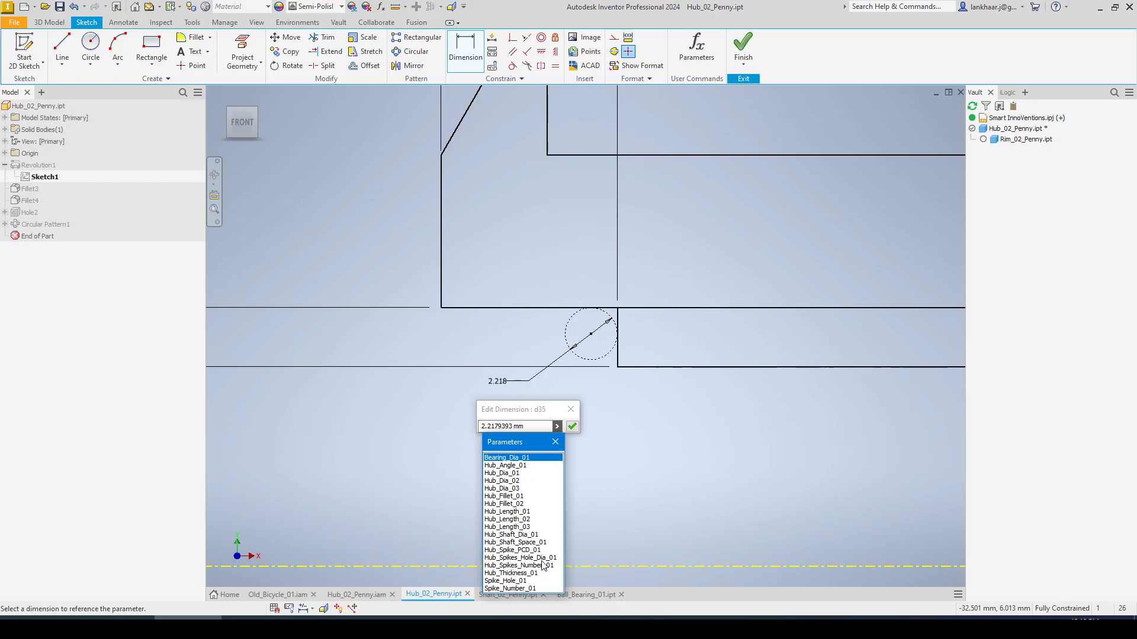
click(507, 459)
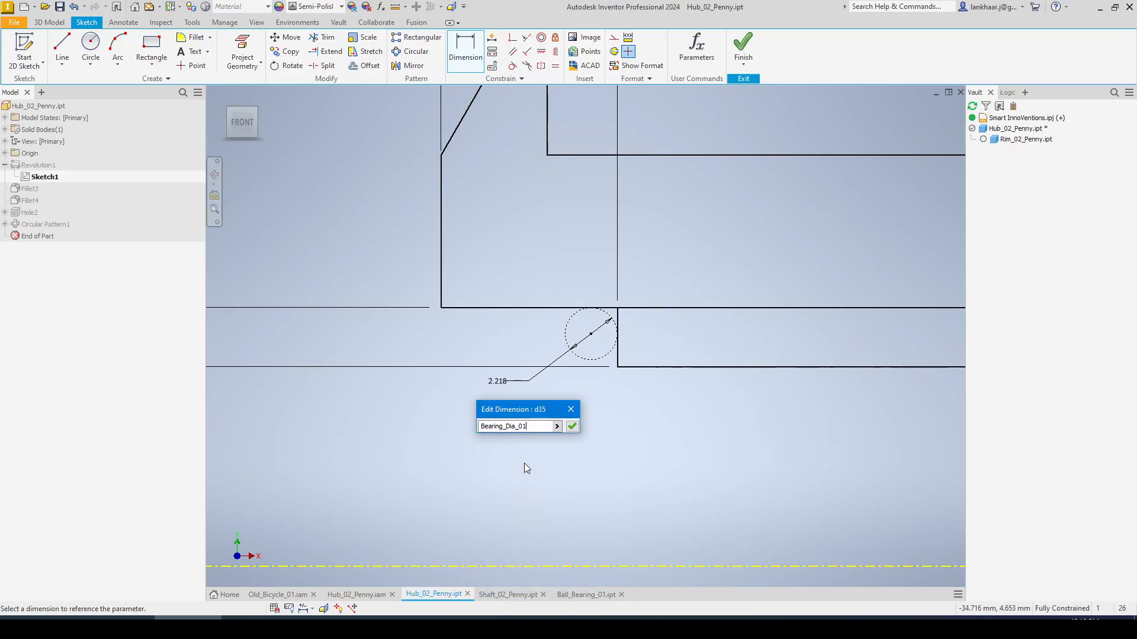
click(572, 427)
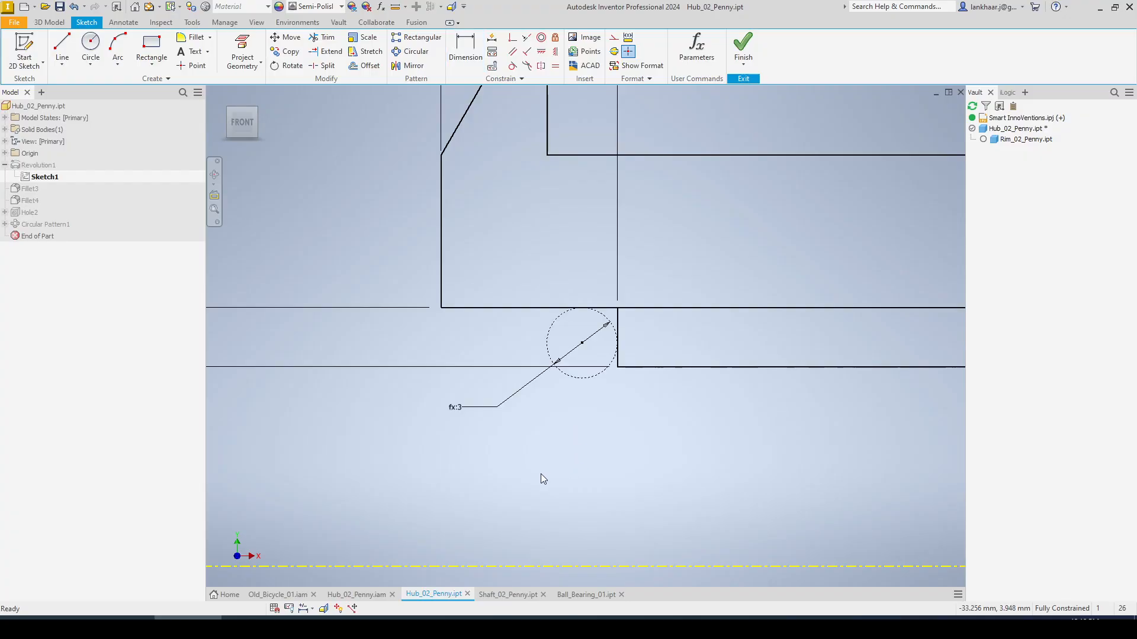
scroll(545, 472, up, 5)
scroll(545, 472, up, 3)
middle_drag(560, 473, 429, 397)
scroll(445, 408, down, 3)
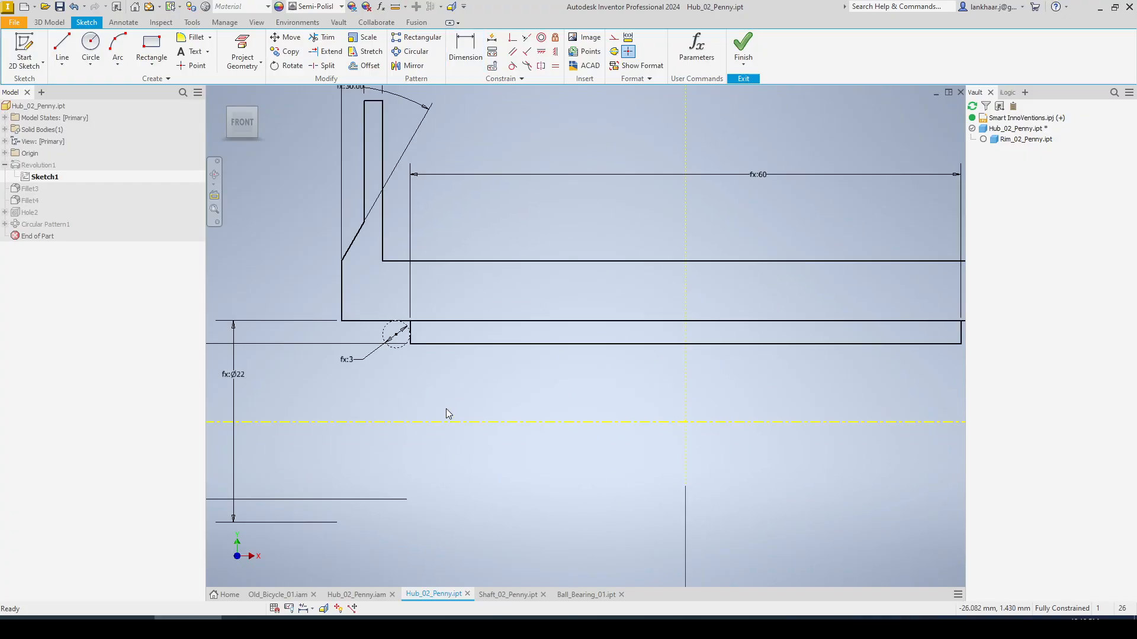
scroll(448, 410, up, 3)
click(409, 65)
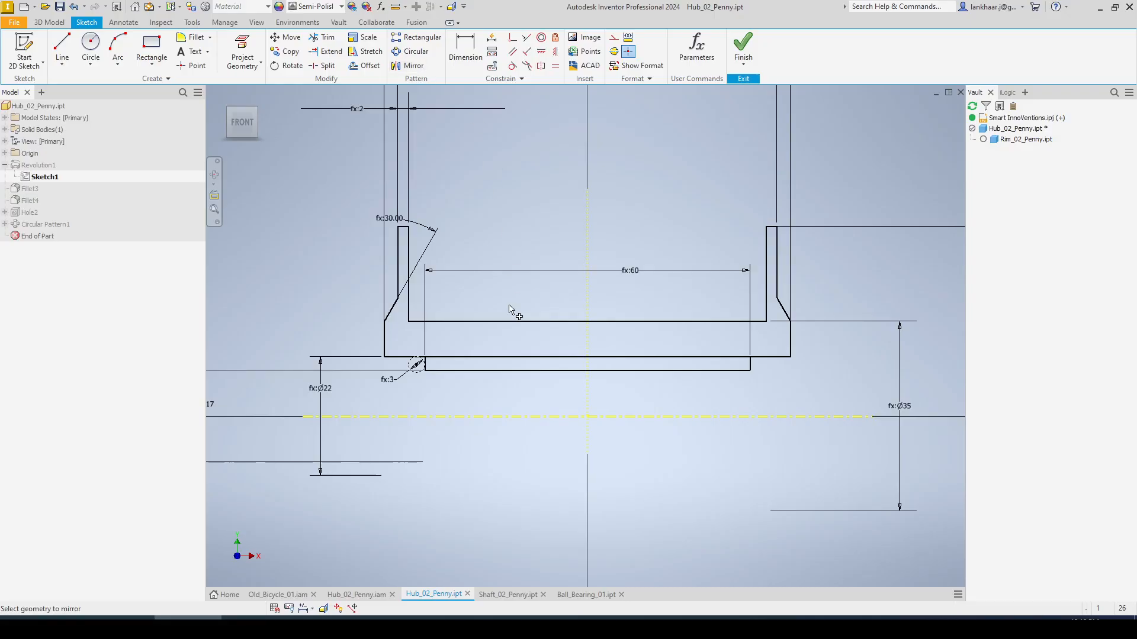
key(Escape)
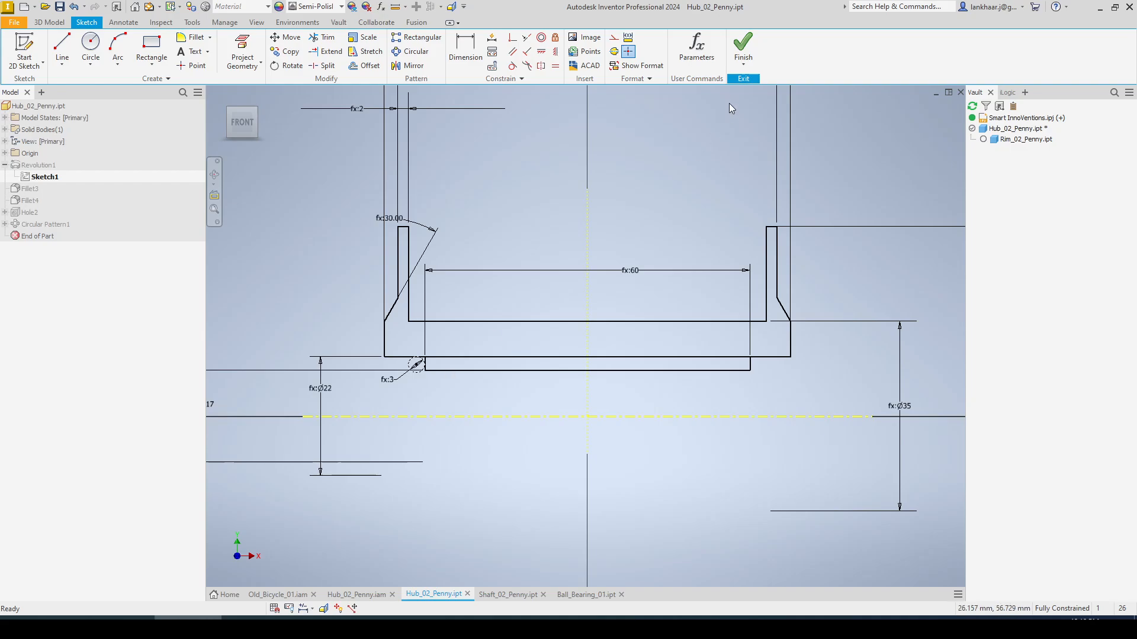
Finish the hub profile sketch to check the rebuilt part, and reopen Sketch1 for editing.
click(741, 47)
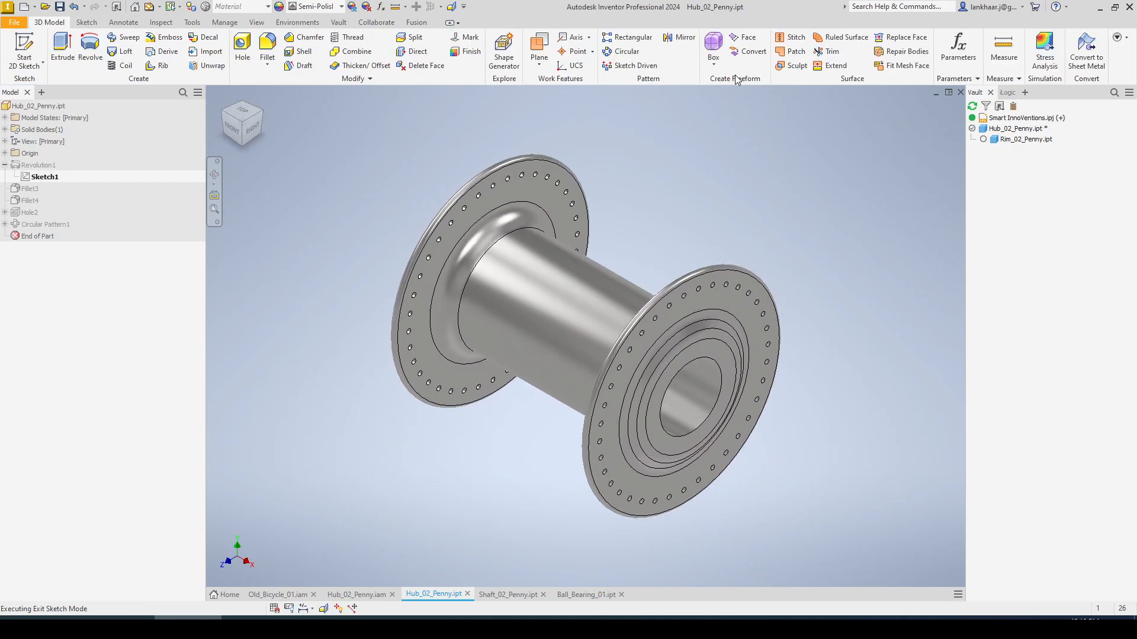
right_click(39, 177)
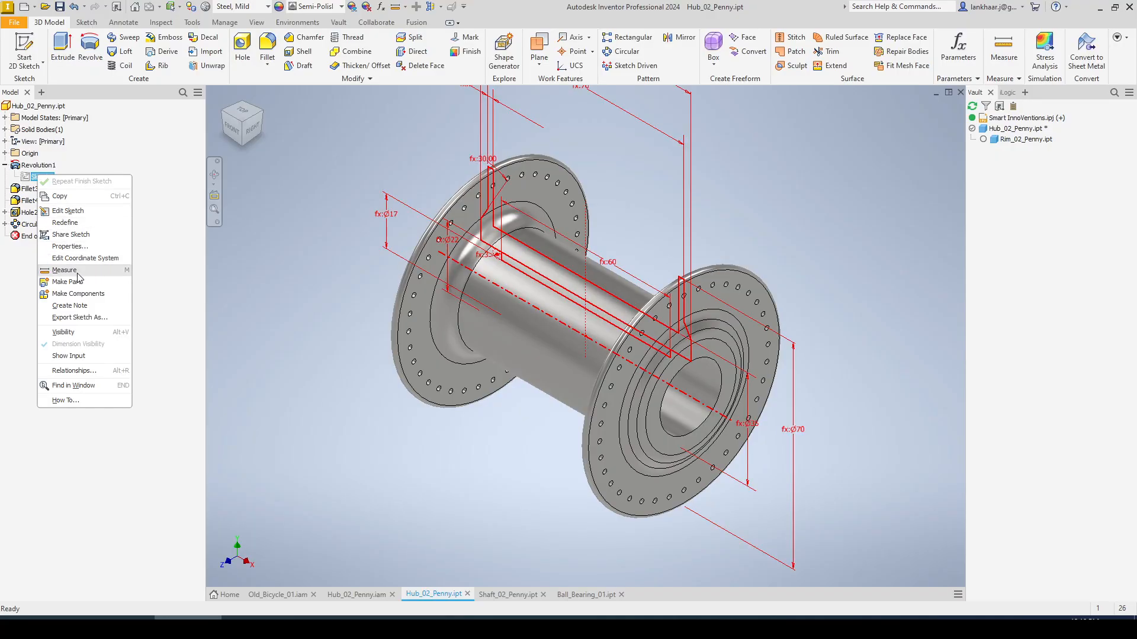
click(70, 212)
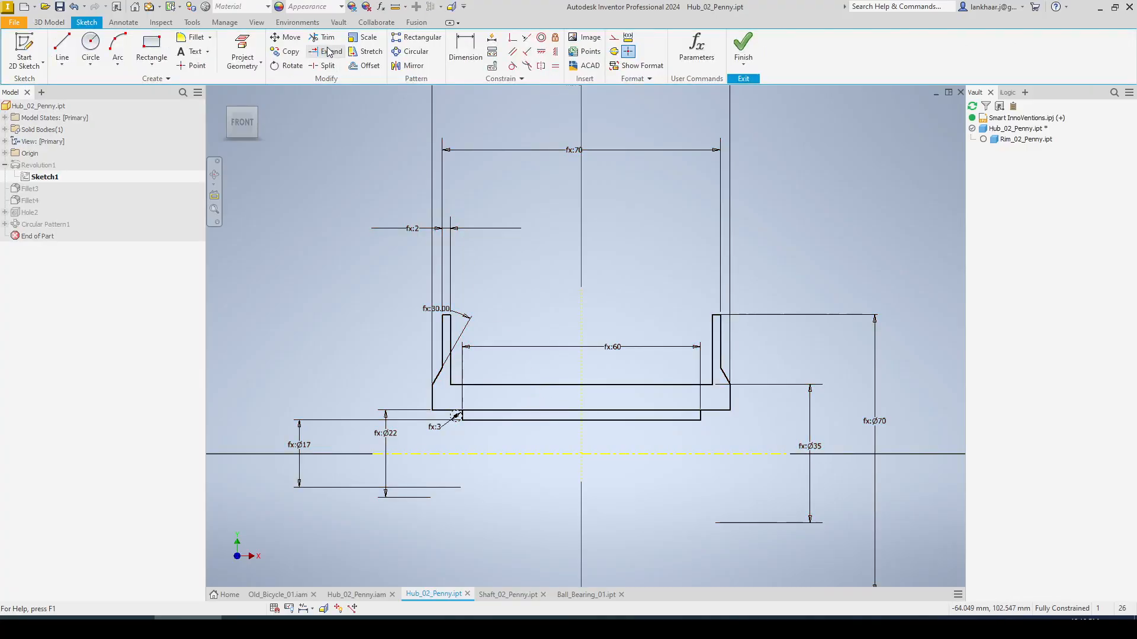
Try trimming the horizontal bore edge between the two ends of the shaft step, and undo the trim.
click(325, 38)
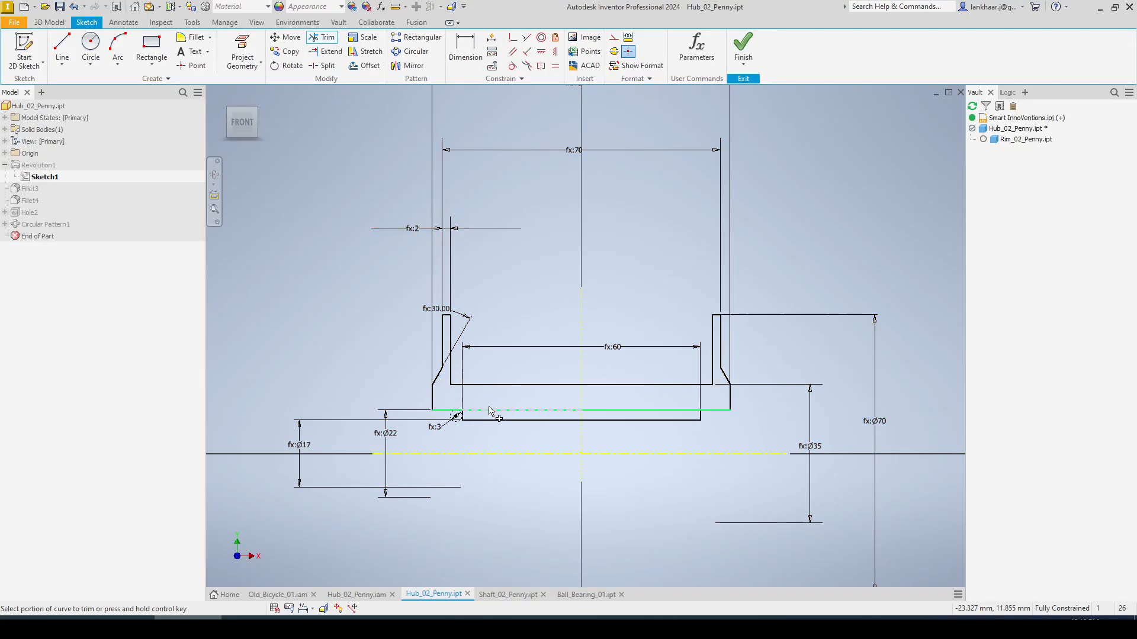
click(489, 410)
click(601, 412)
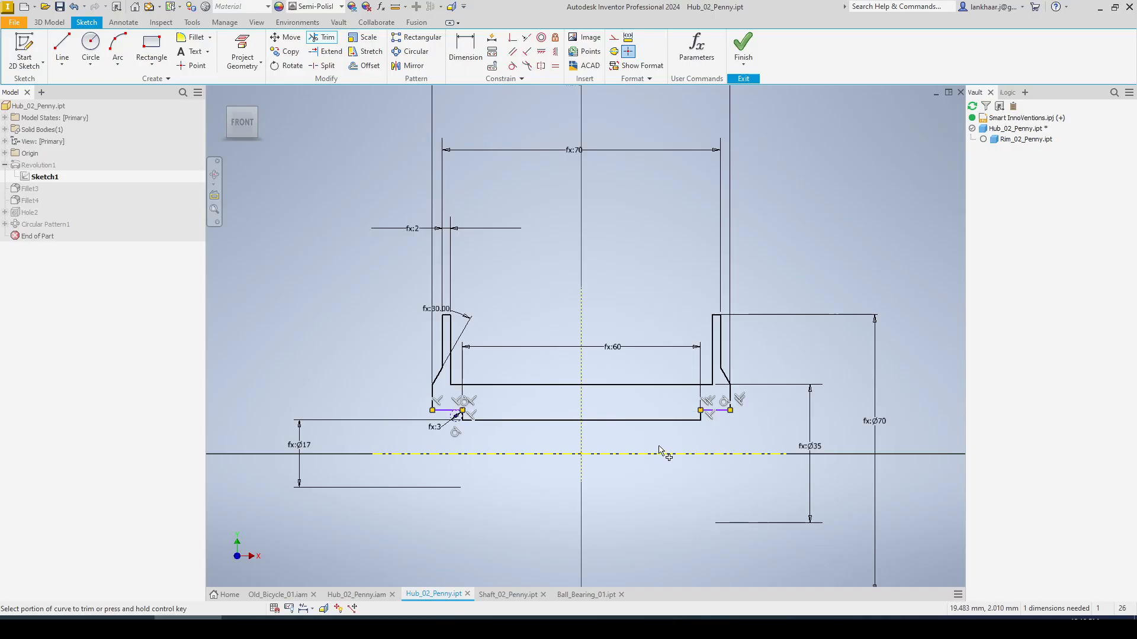
key(Escape)
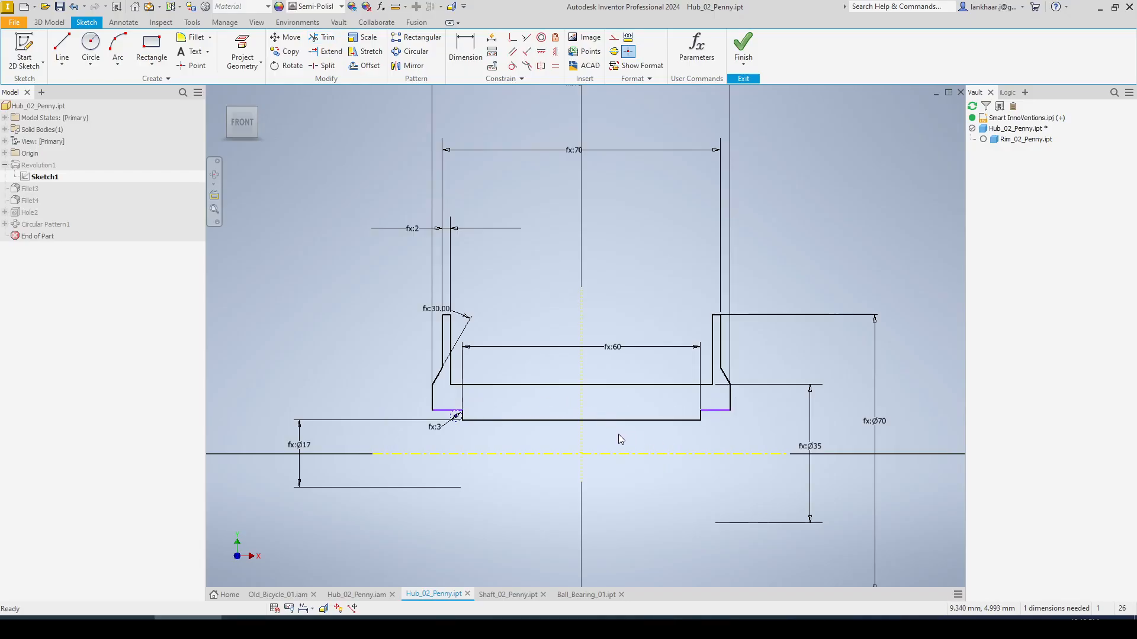
key(ctrl+z)
key(ctrl+z)
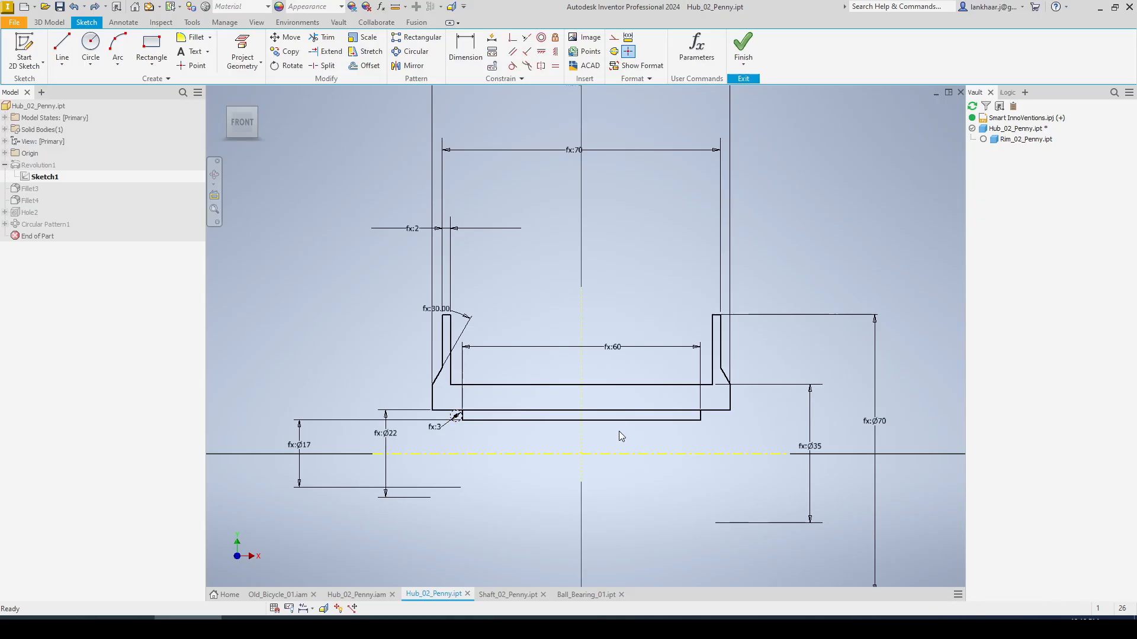
Copy the parameter name Hub_Dia_03 from the 22 mm bore diameter dimension.
double_click(394, 440)
key(ctrl+c)
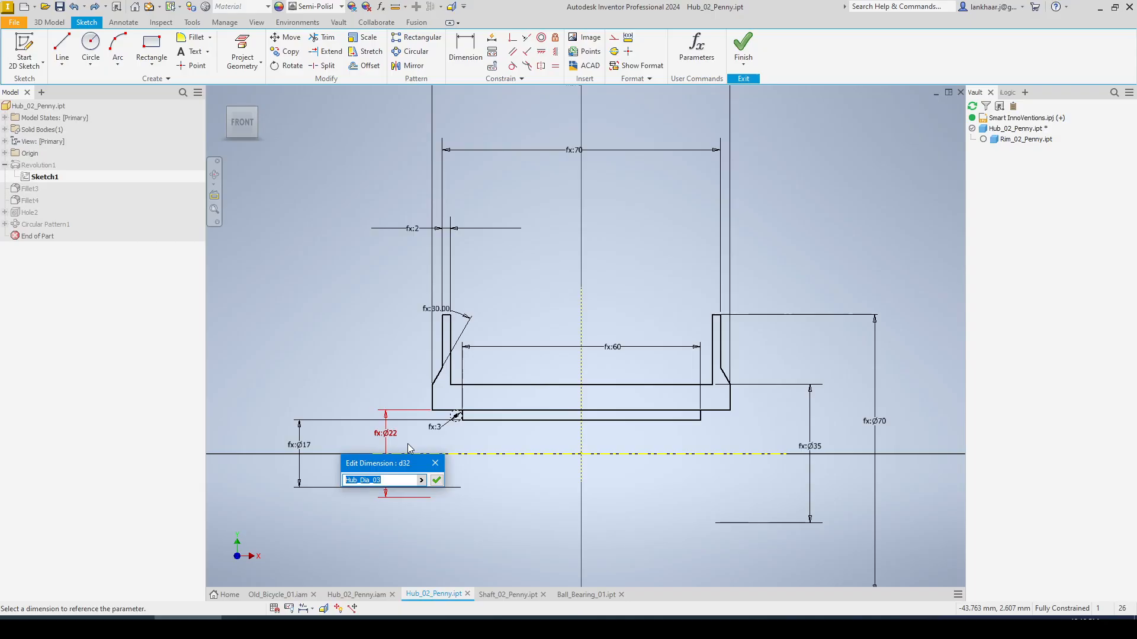
key(Return)
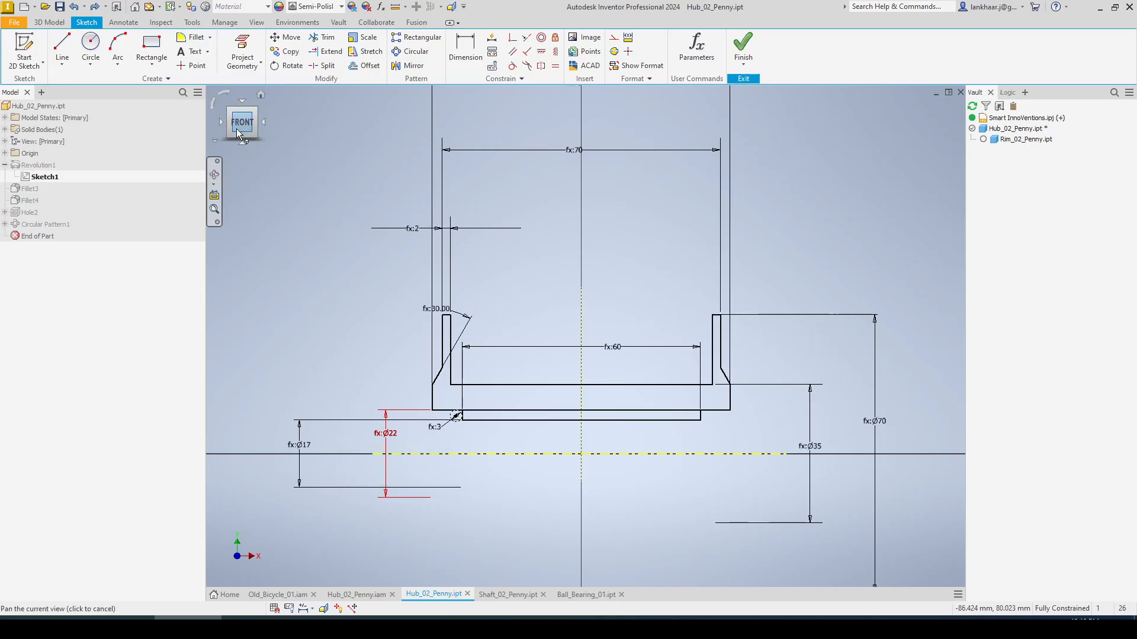
Trim the horizontal bore edge between the two short vertical sides of the shaft step.
click(338, 22)
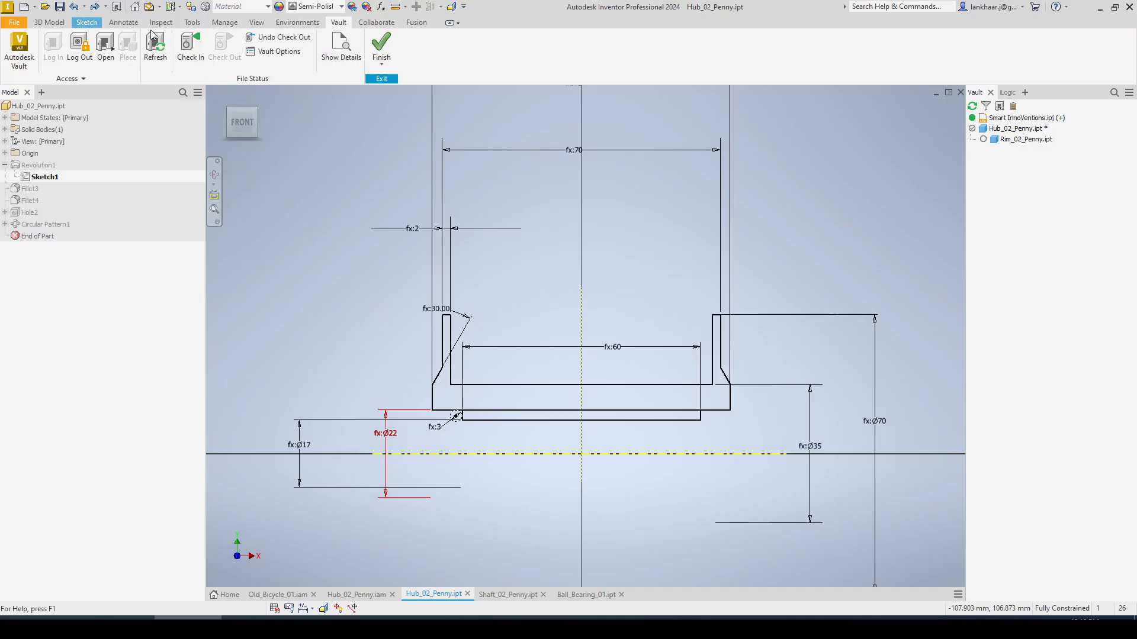
click(87, 22)
click(323, 37)
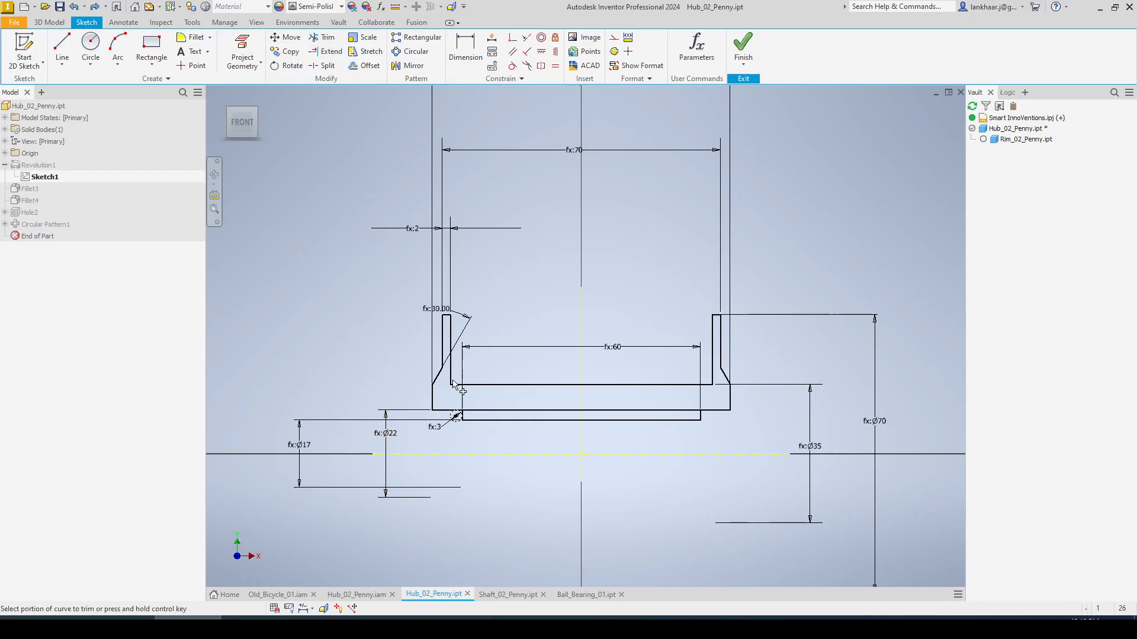
click(482, 410)
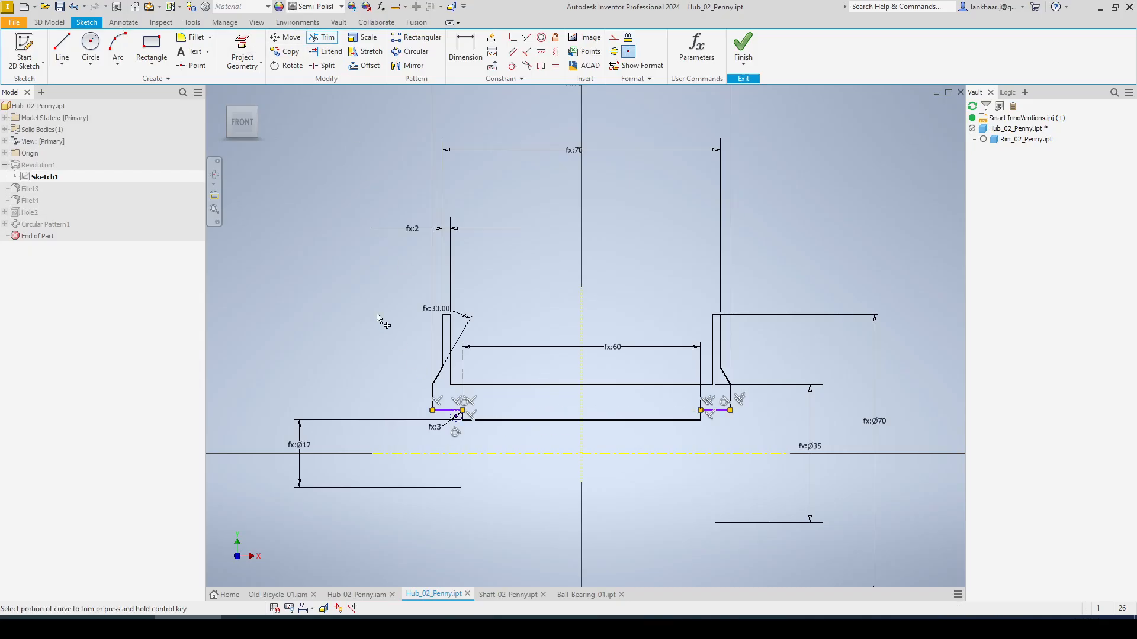
Dimension the bearing seat edge as a diameter about the centerline, driven by Hub_Dia_03, and finish the sketch.
key(d)
scroll(446, 423, down, 4)
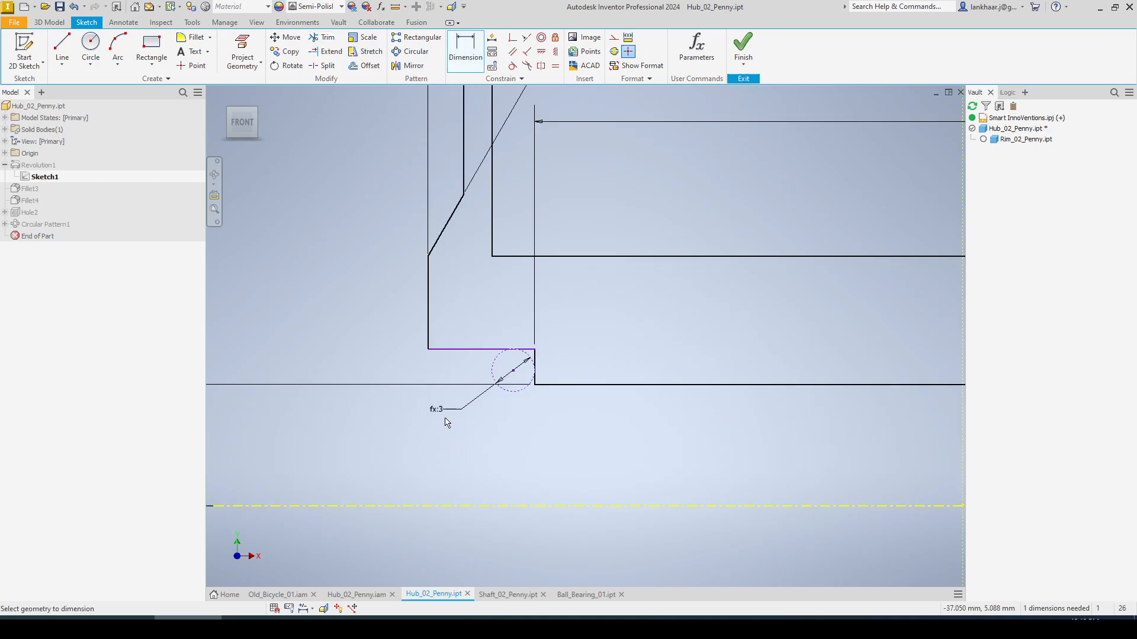
click(461, 359)
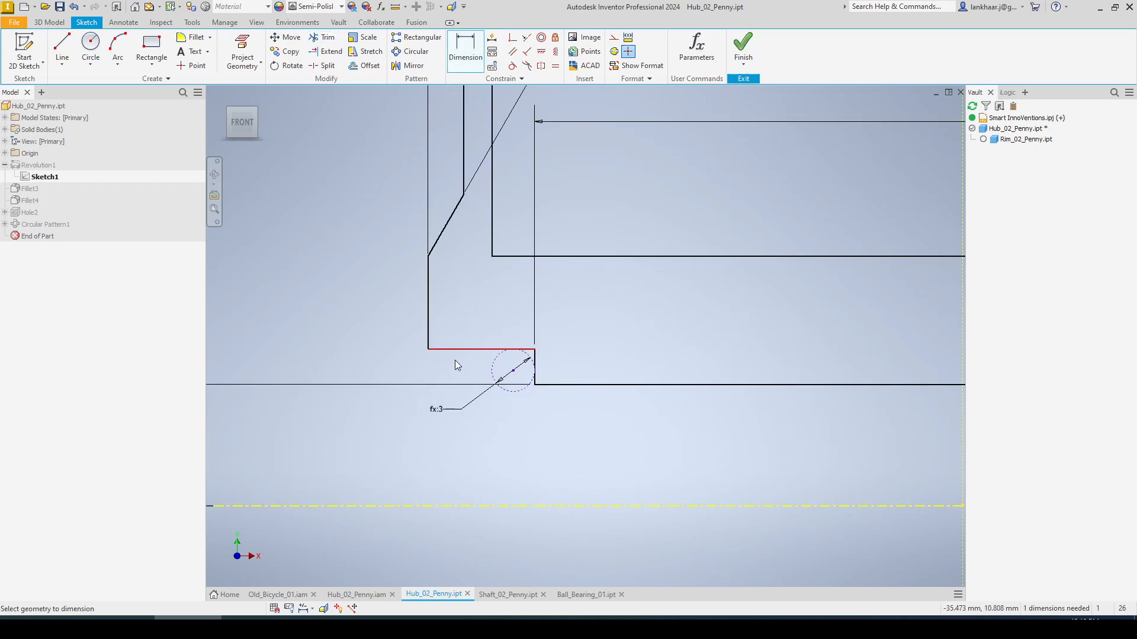
click(439, 506)
click(368, 481)
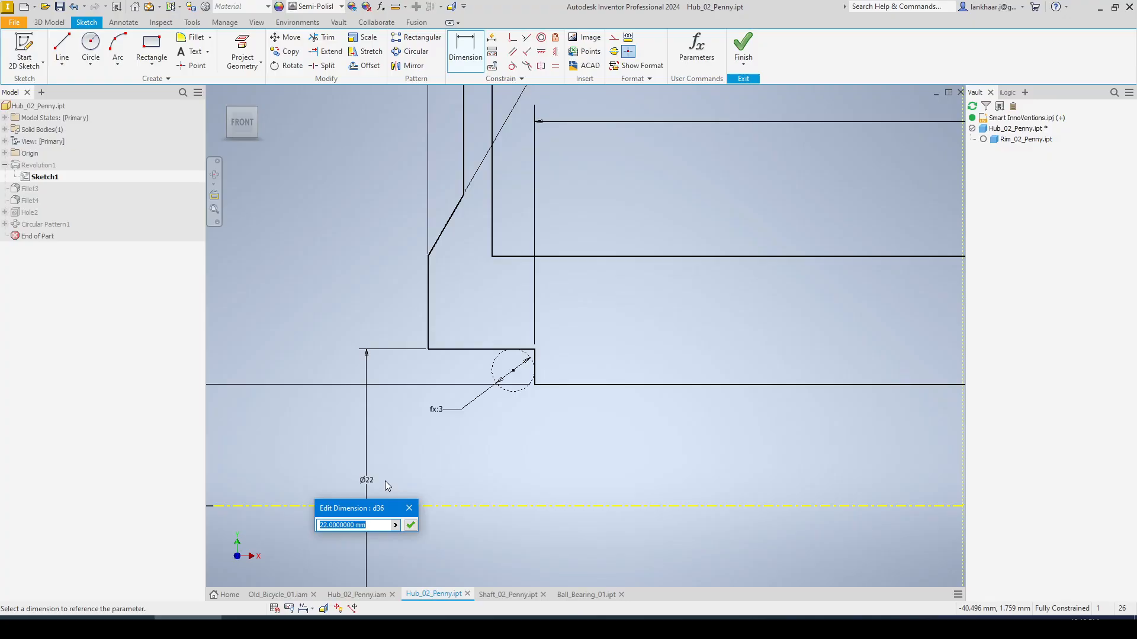
key(ctrl+v)
key(Return)
scroll(398, 367, up, 4)
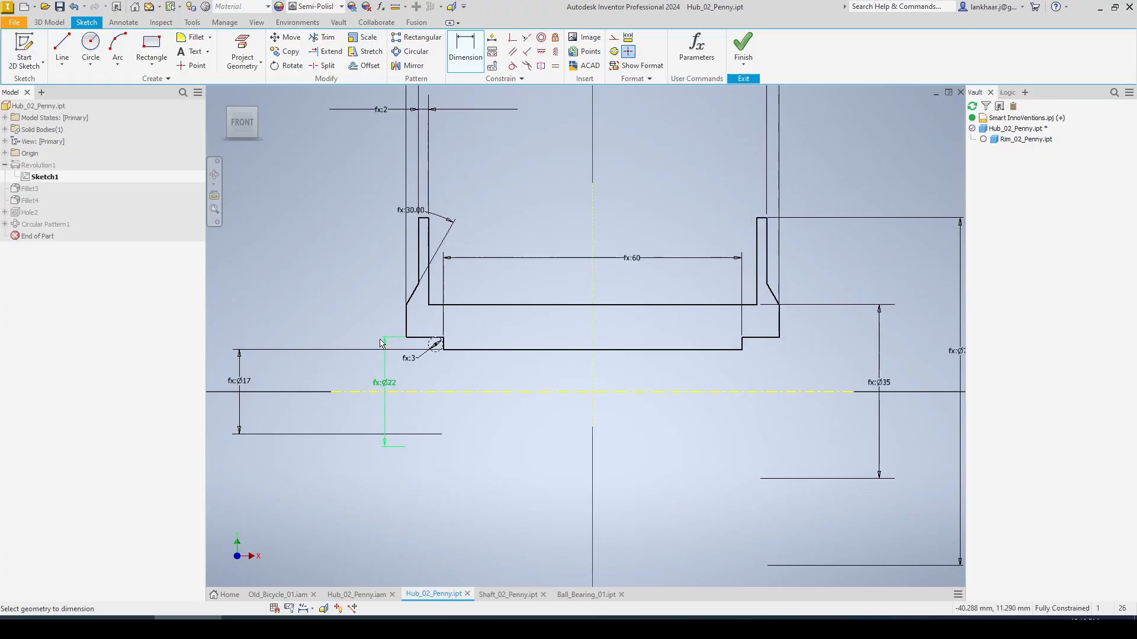
key(Escape)
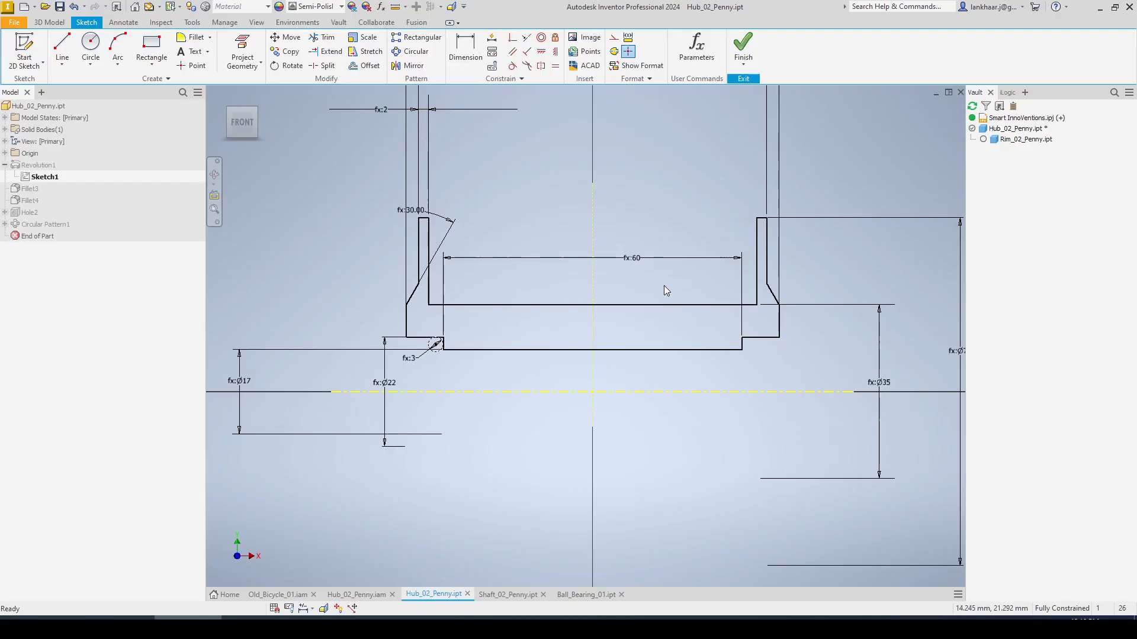
click(743, 47)
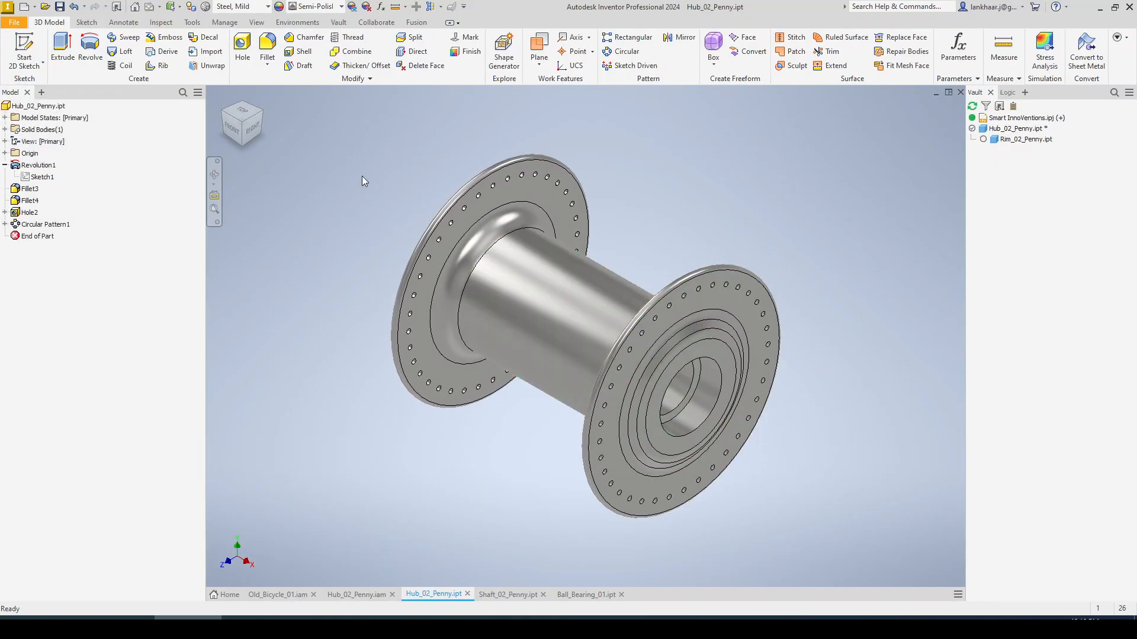
Switch to the Hub_02_Penny.iam assembly and examine the sectioned hub's bearing seats and shaft clearance from several angles.
click(430, 7)
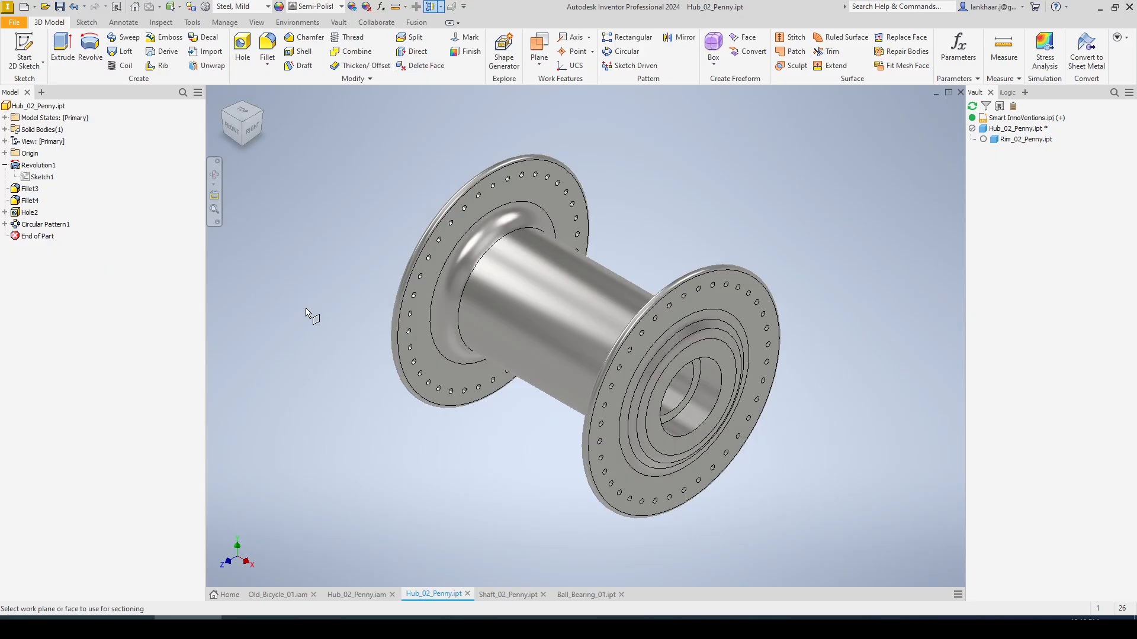
click(369, 595)
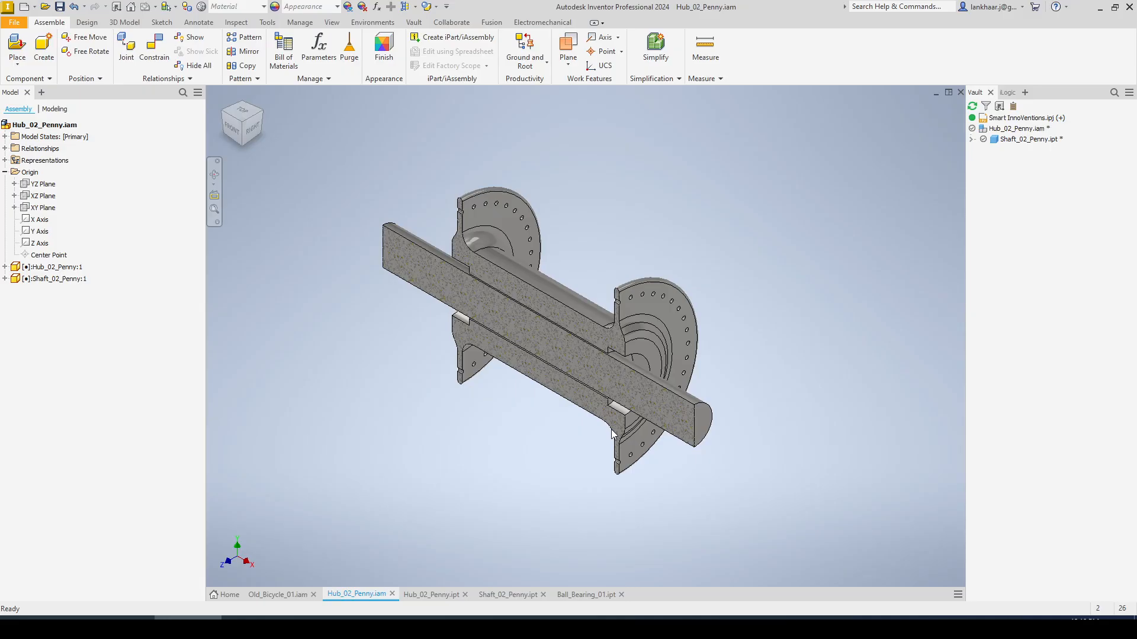
shift+middle_drag(539, 421, 534, 397)
scroll(535, 422, down, 3)
scroll(536, 421, up, 2)
scroll(534, 397, down, 4)
scroll(534, 403, up, 3)
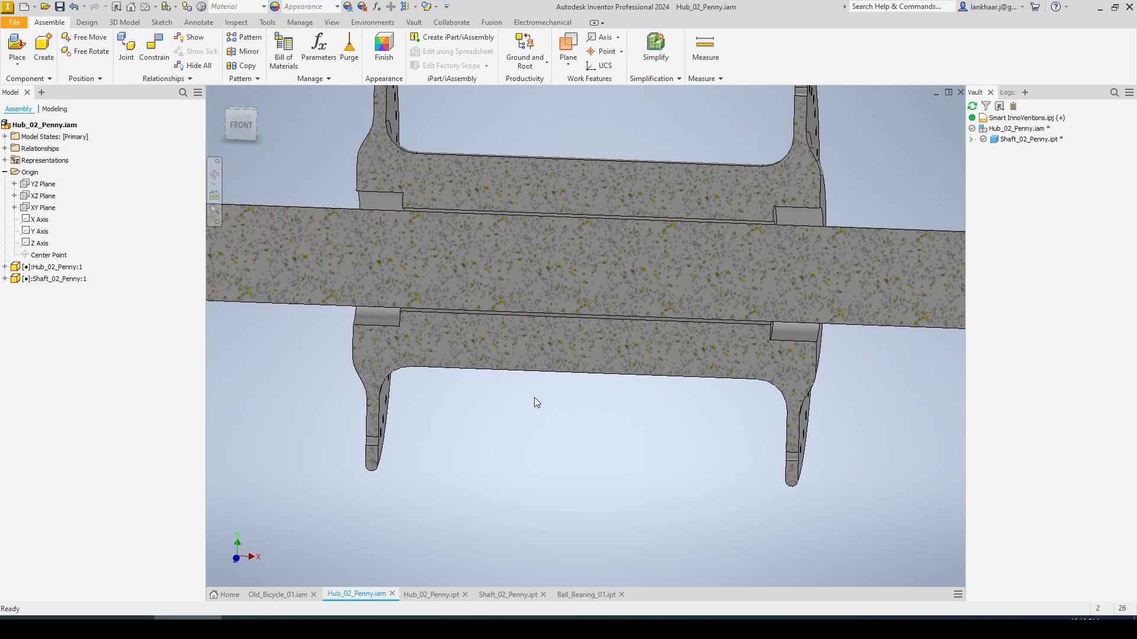
shift+middle_drag(535, 398, 536, 397)
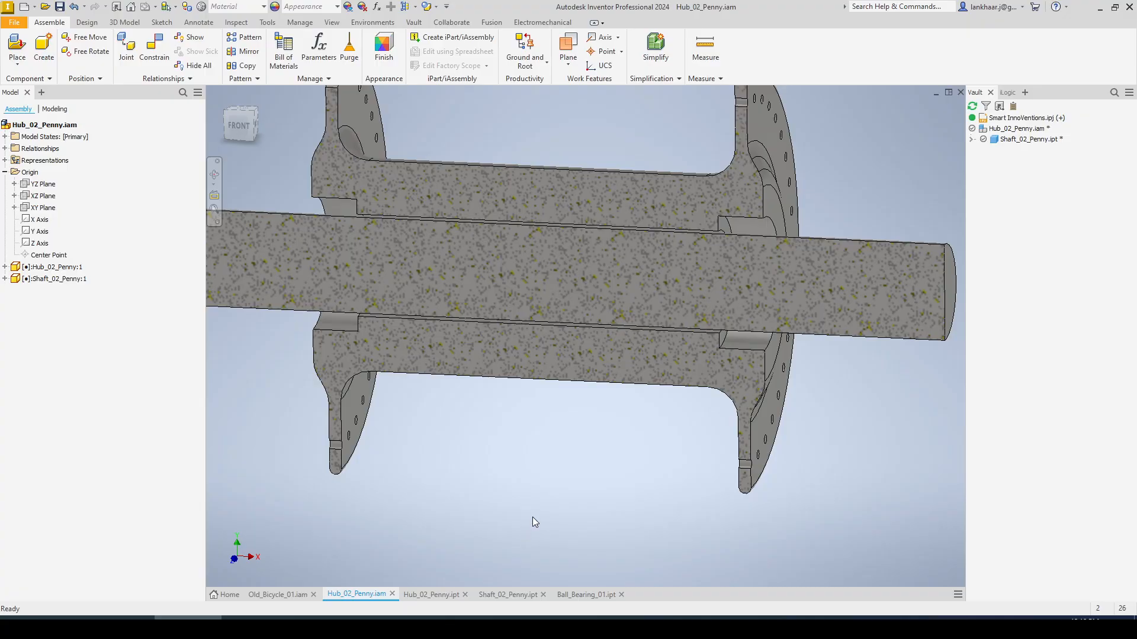
scroll(533, 517, down, 3)
shift+middle_drag(532, 517, 533, 516)
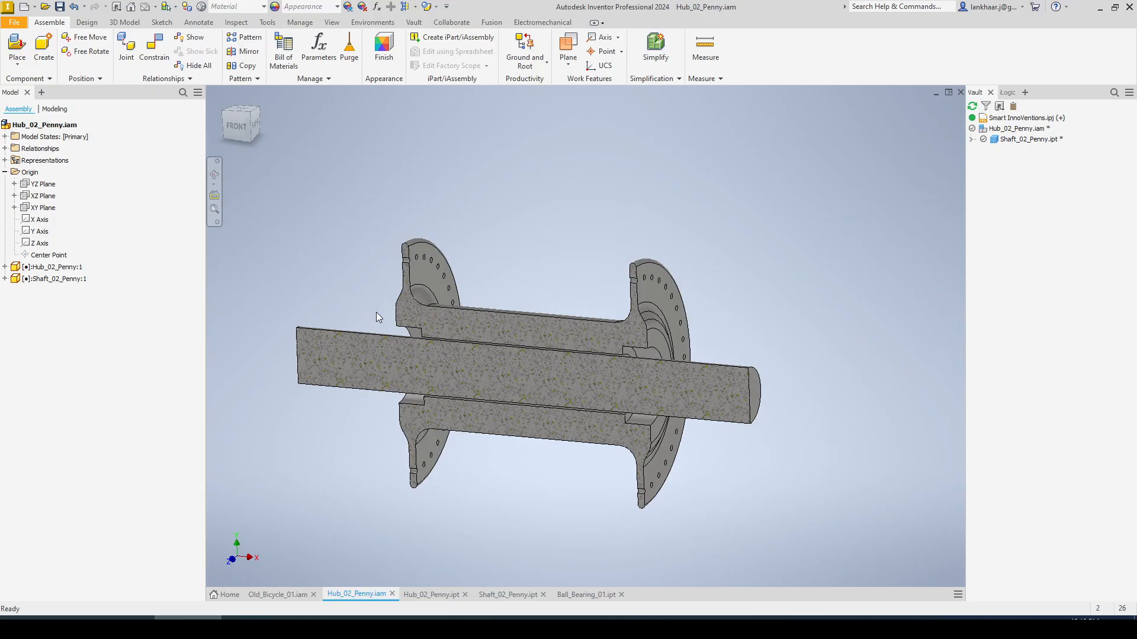
shift+middle_drag(376, 311, 377, 311)
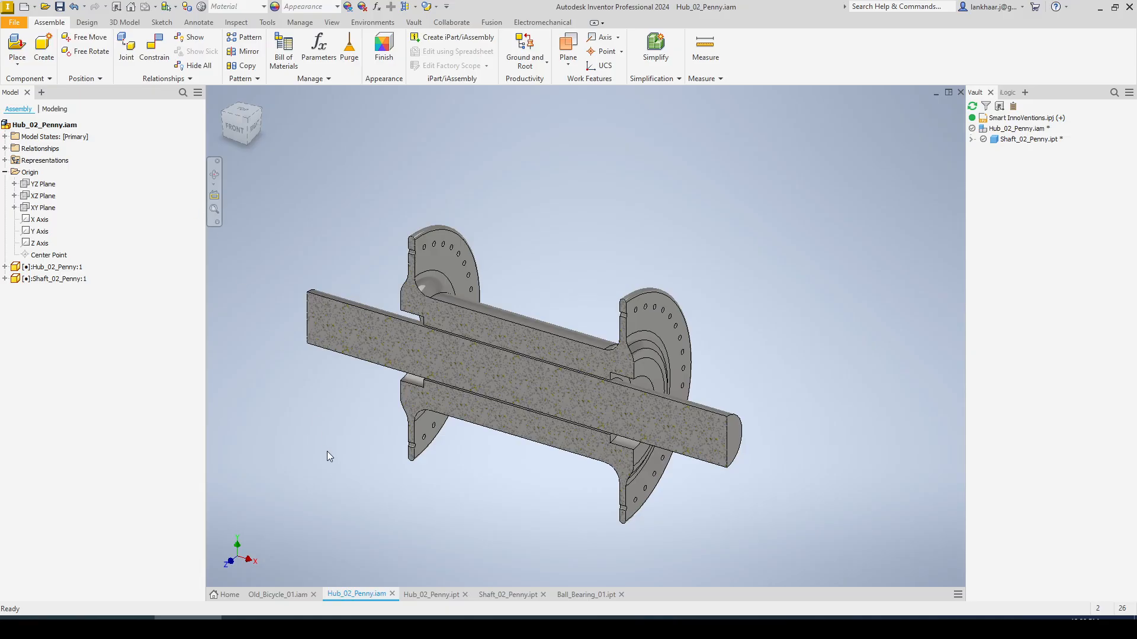
Add a numeric user parameter named Hub_Nut_Dia_01 to the hub part Hub_02_Penny.ipt.
click(431, 595)
click(955, 47)
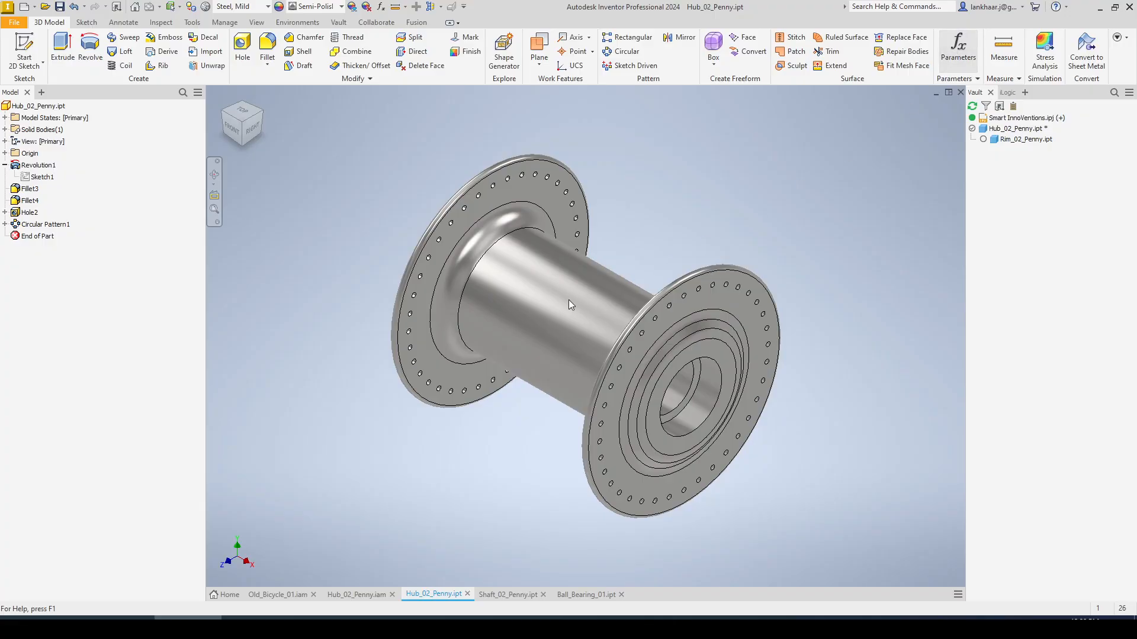
scroll(385, 349, down, 5)
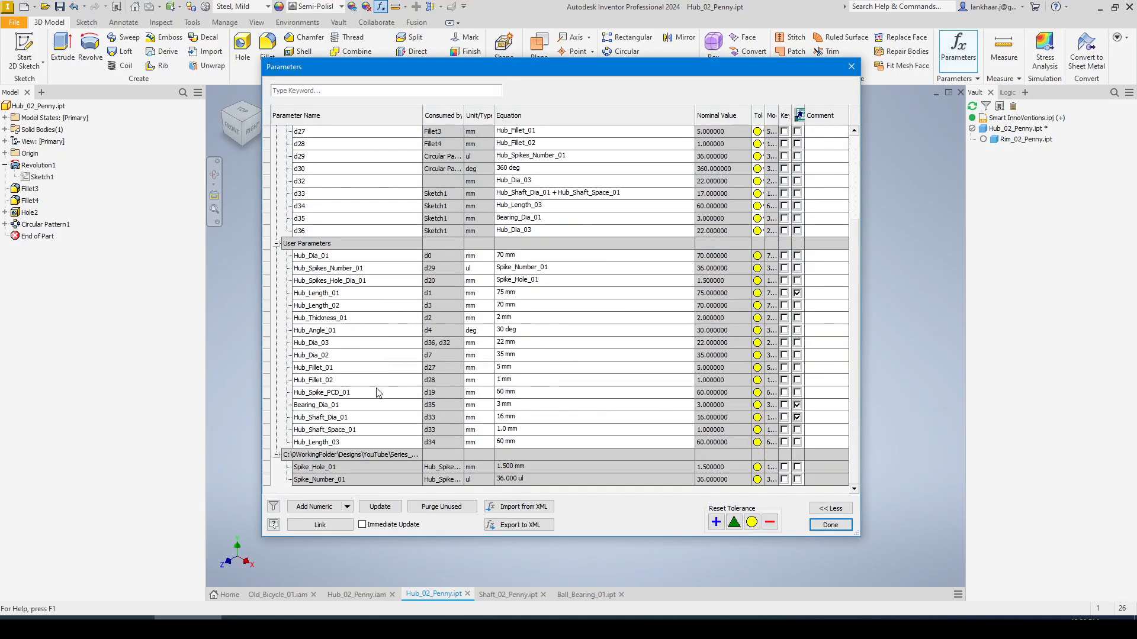
click(319, 507)
text(H)
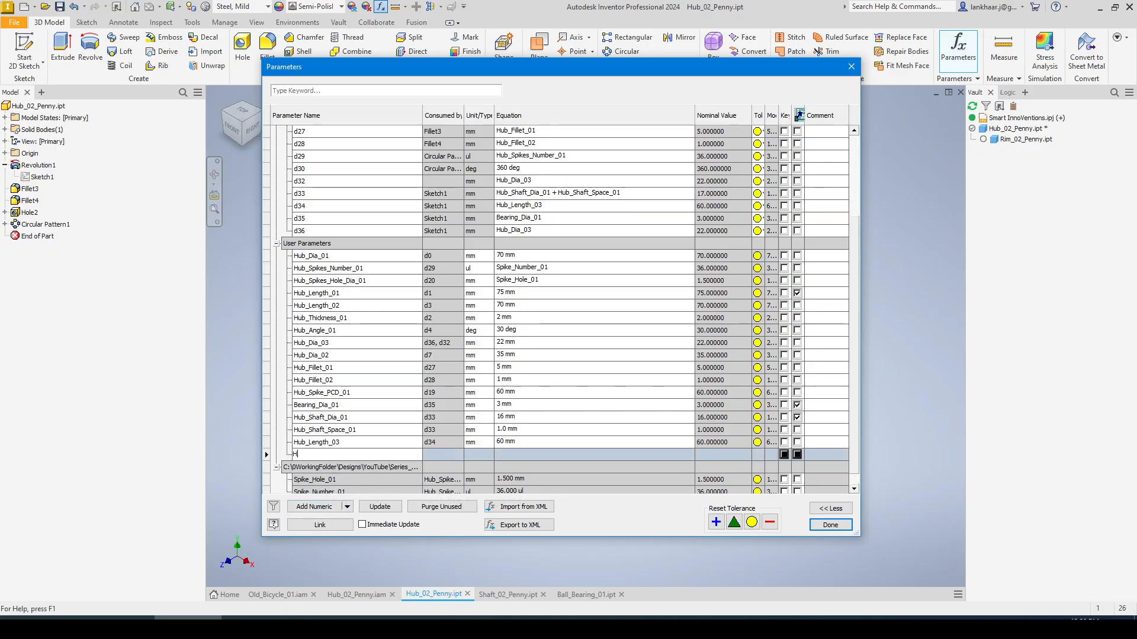
text(ub_)
text(Nut_Dia_01)
key(Return)
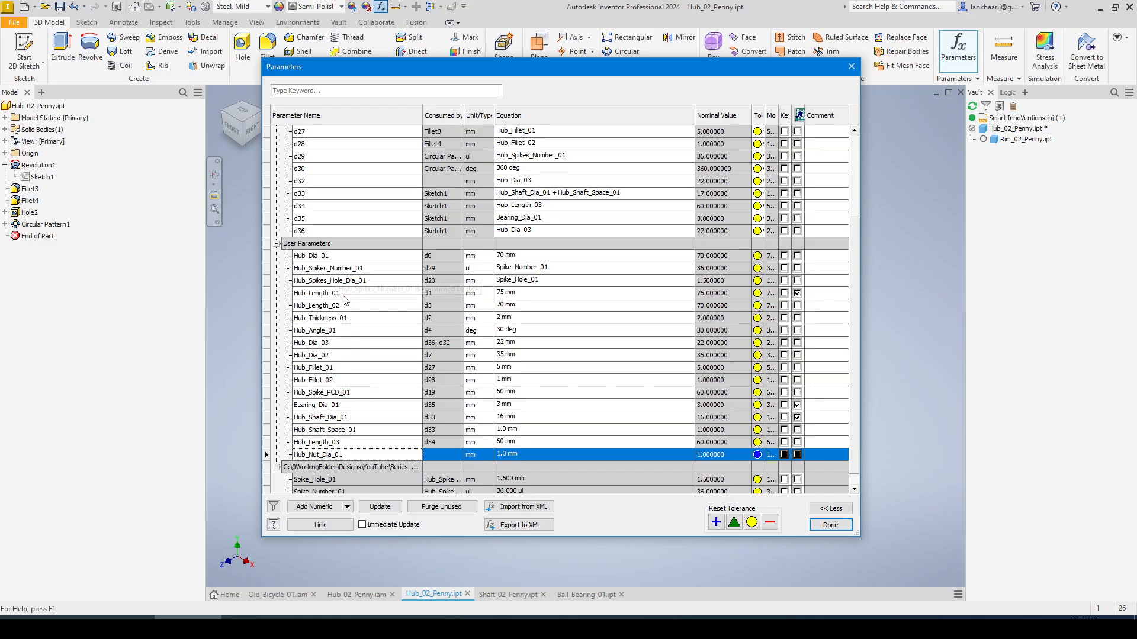
Sort the parameters by name, enlarge the parameter list, and set the Hub_Nut_Dia_01 equation to Hub_Shaft_Dia_01 + 4 mm.
click(331, 110)
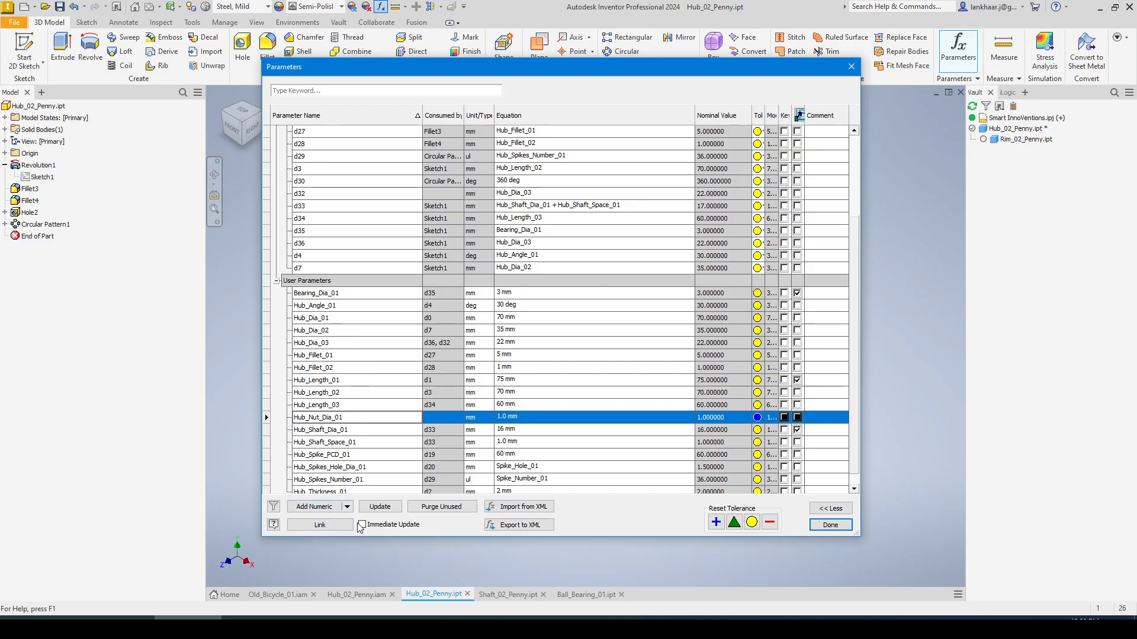
drag(353, 558, 353, 566)
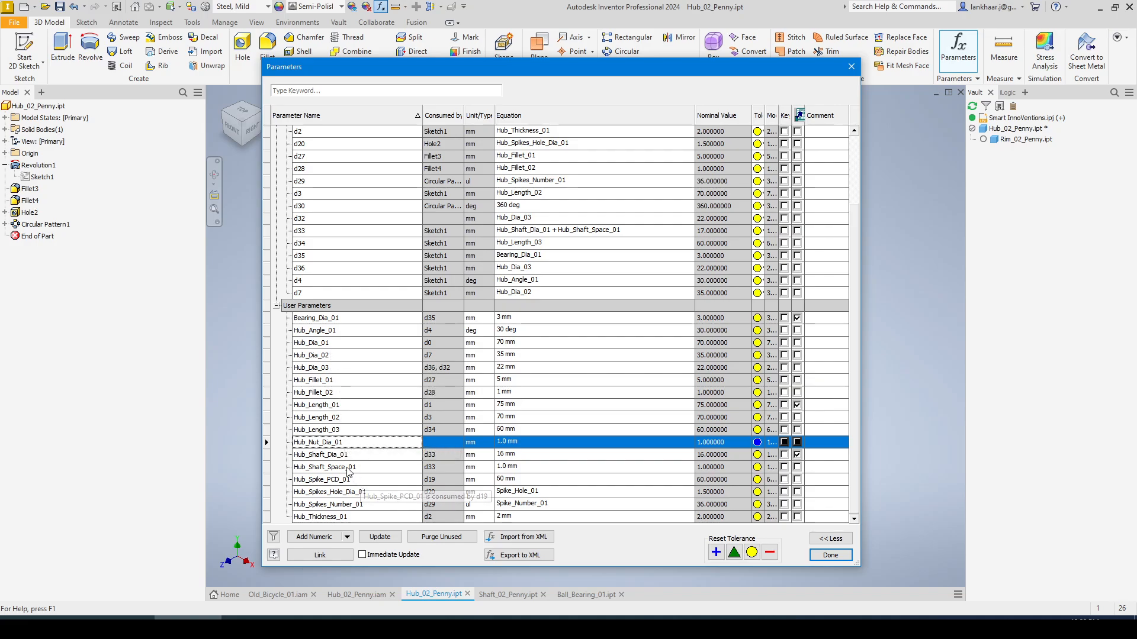
click(536, 443)
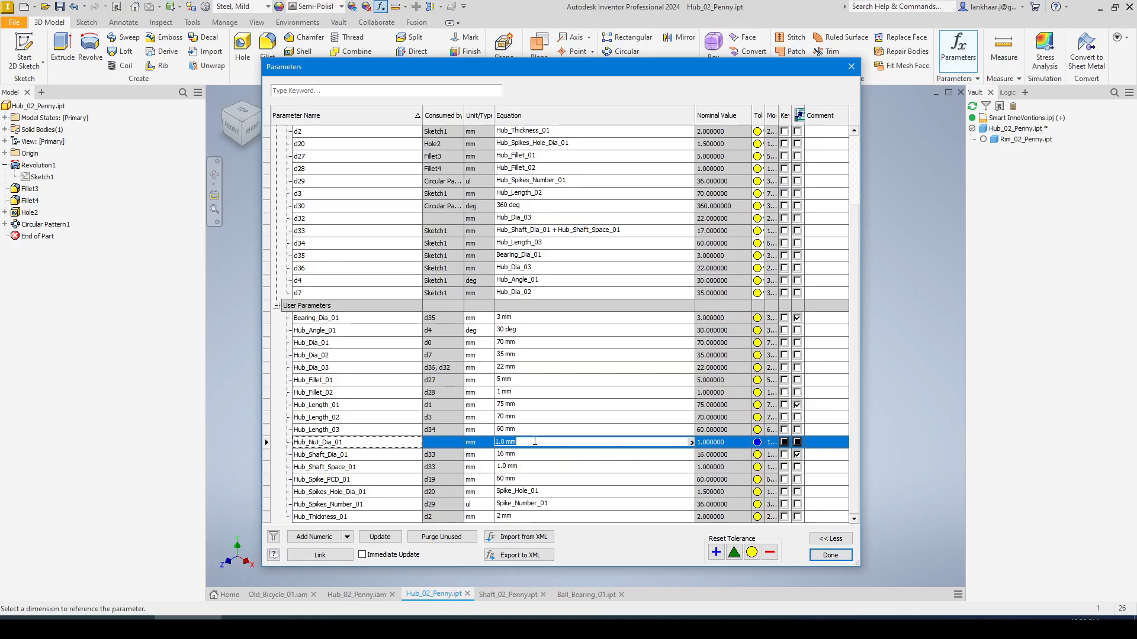
click(357, 455)
key(ctrl+c)
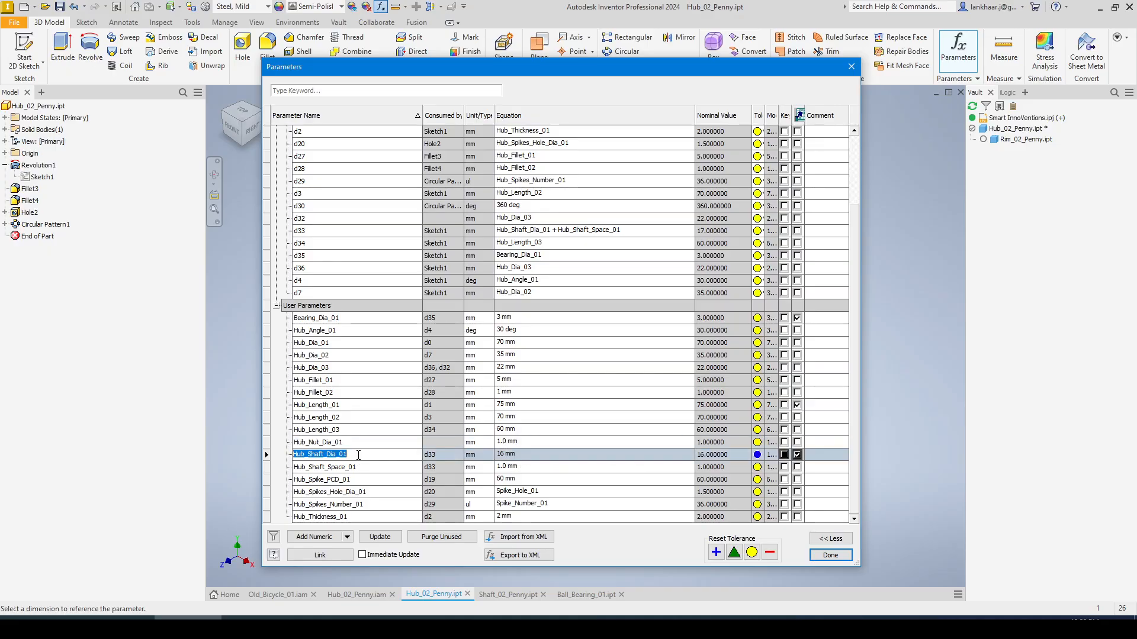
click(526, 442)
key(ctrl+v)
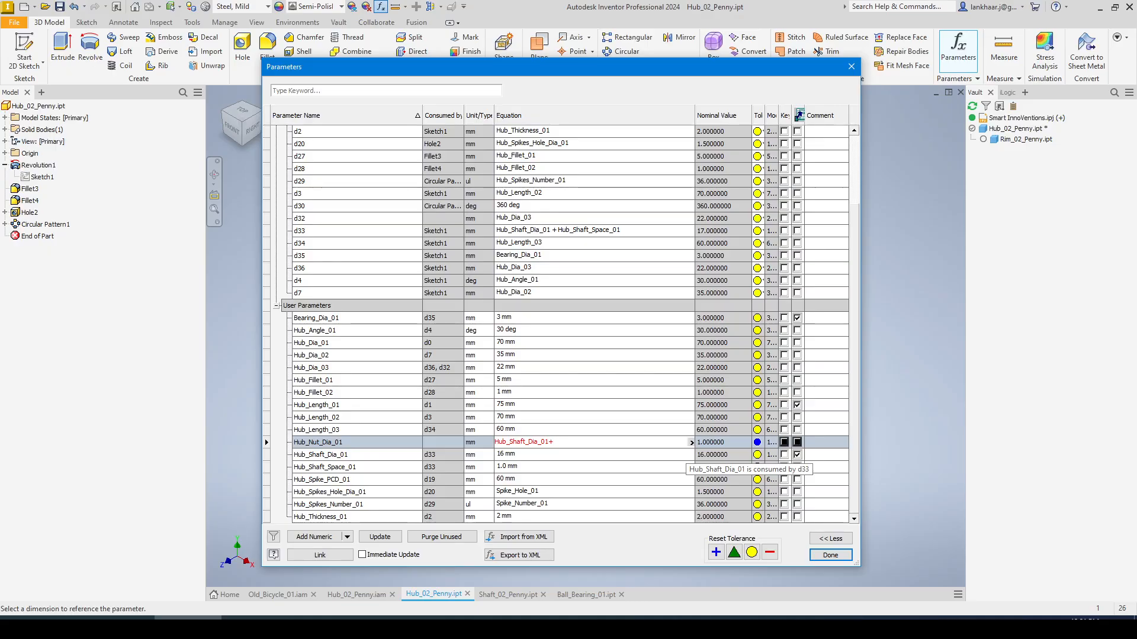
text(4)
key(Return)
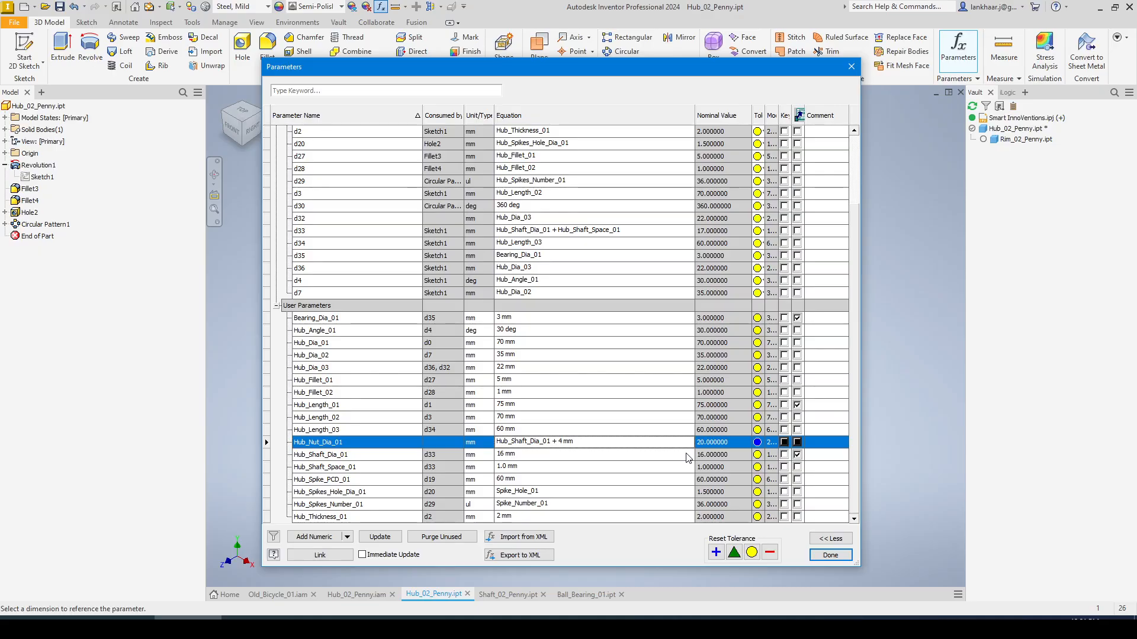
Change the Hub_Nut_Dia_01 equation to Hub_Shaft_Dia_01 + 6 mm and close the parameter list.
click(582, 441)
click(555, 446)
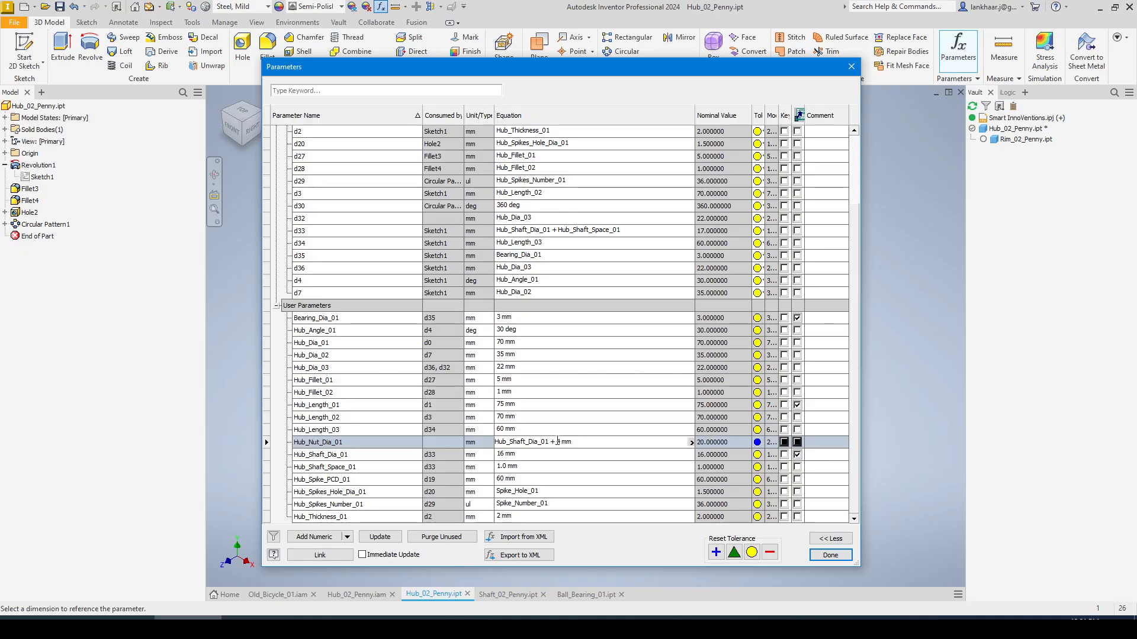
drag(556, 446, 572, 445)
text(6)
key(Return)
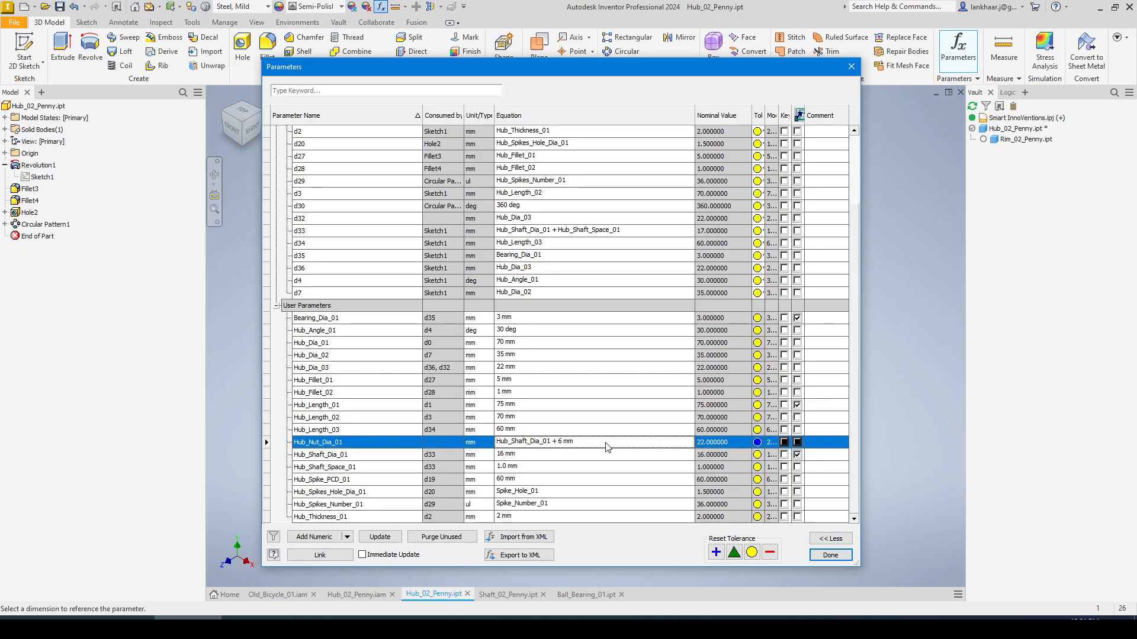
key(Return)
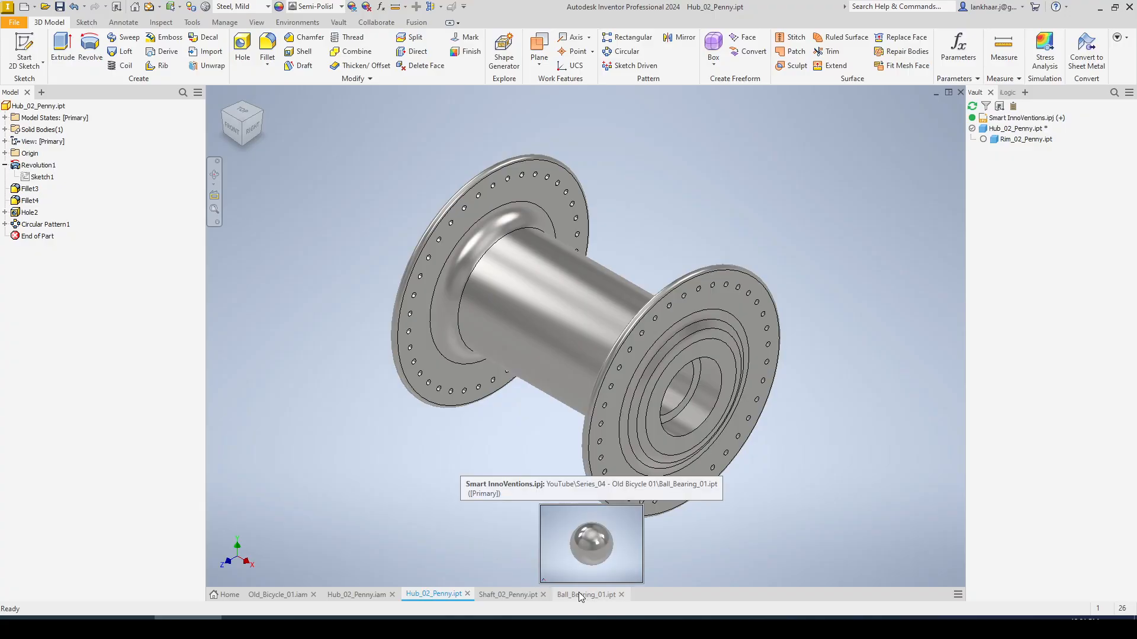
mouse_move(521, 594)
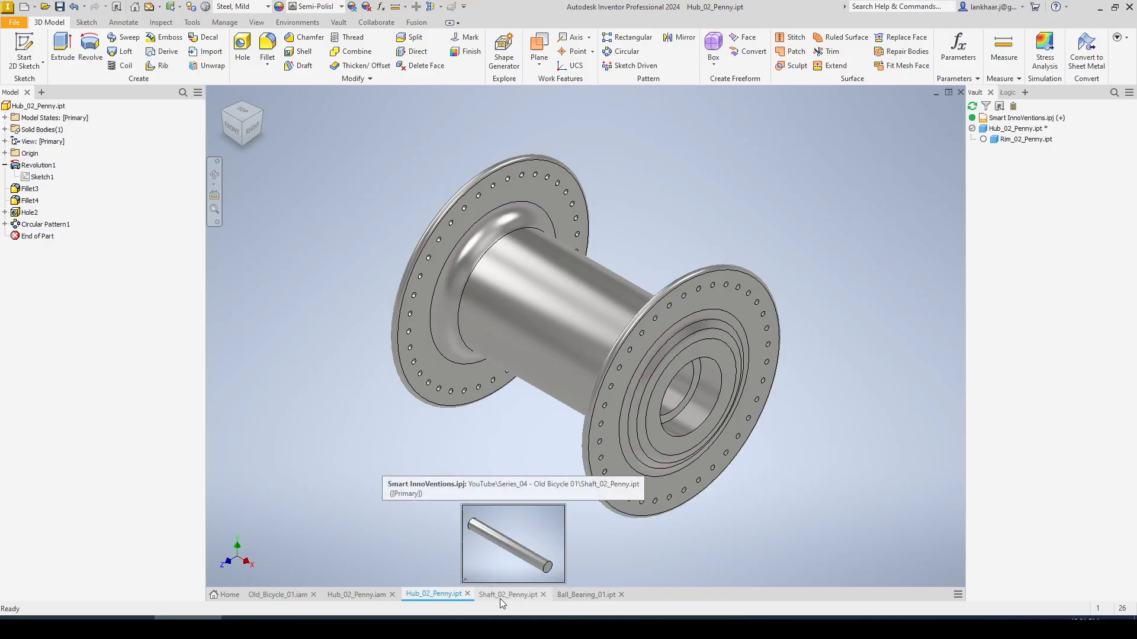
click(503, 599)
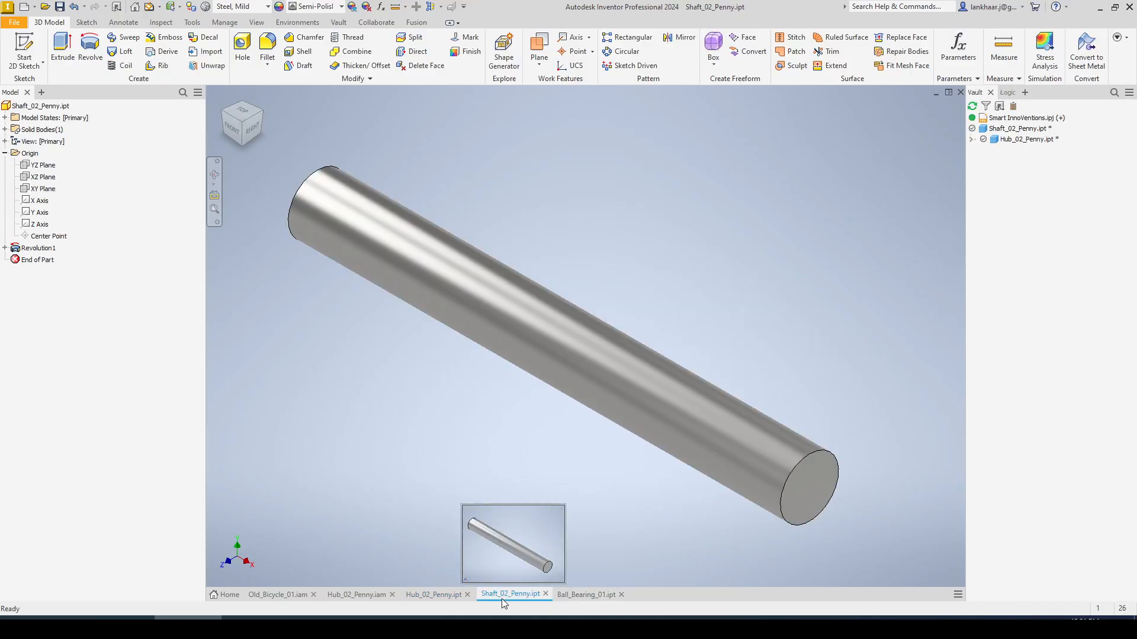
click(443, 595)
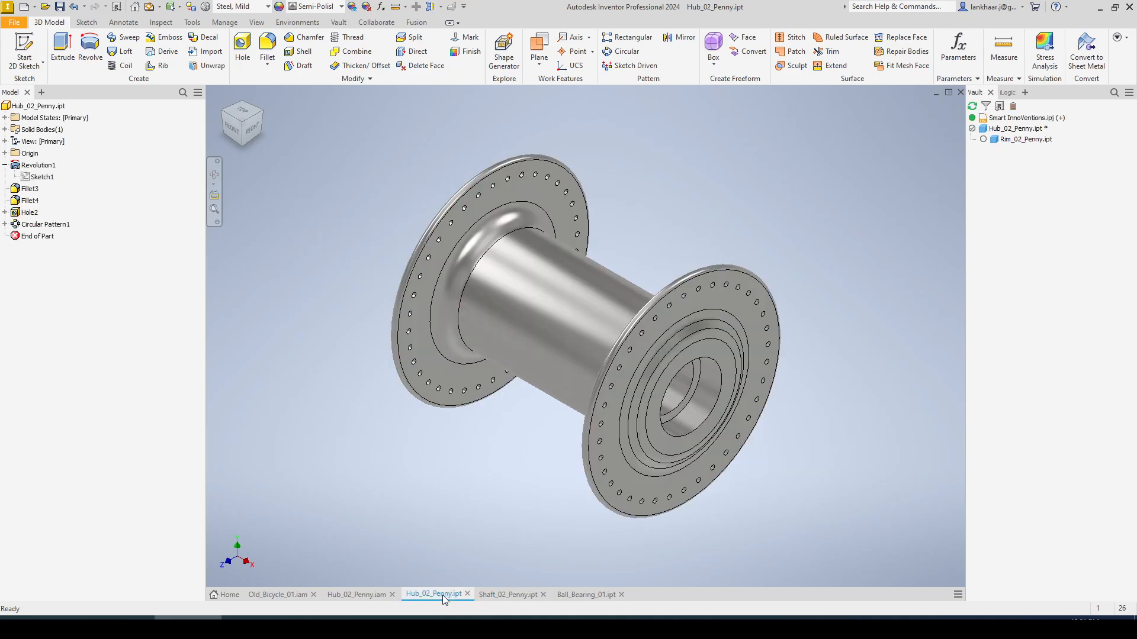
right_click(34, 178)
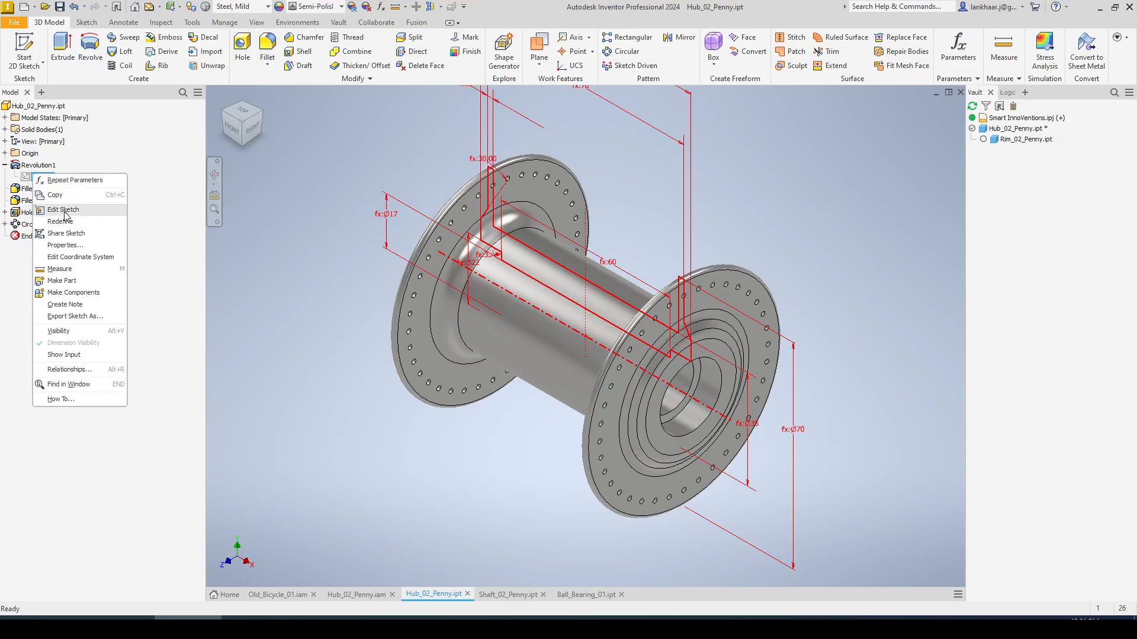
click(311, 305)
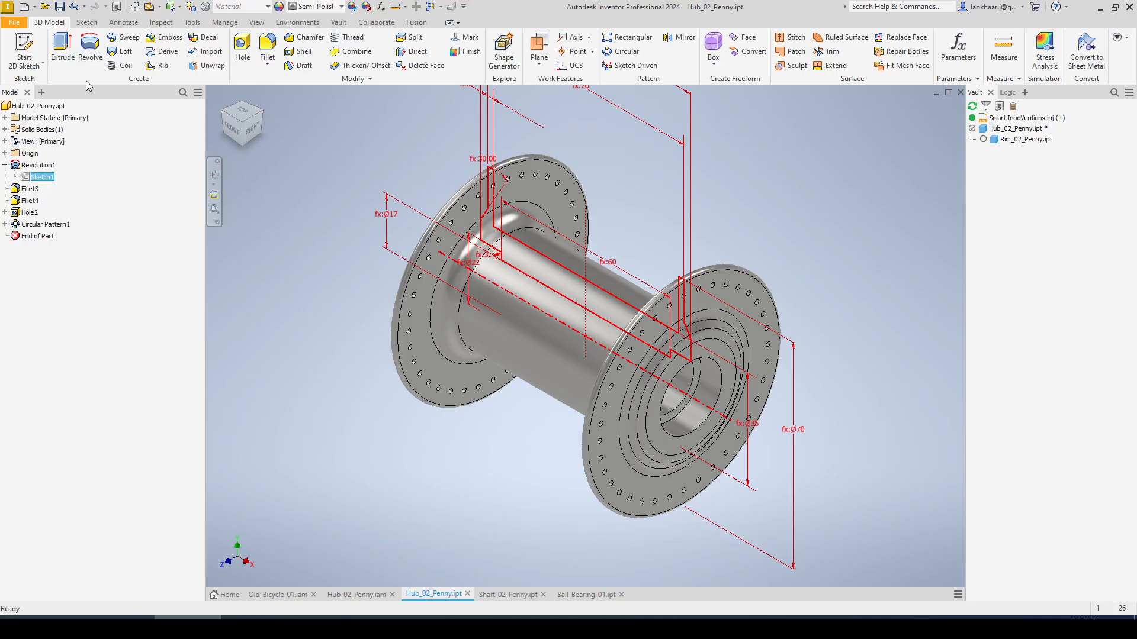
key(Escape)
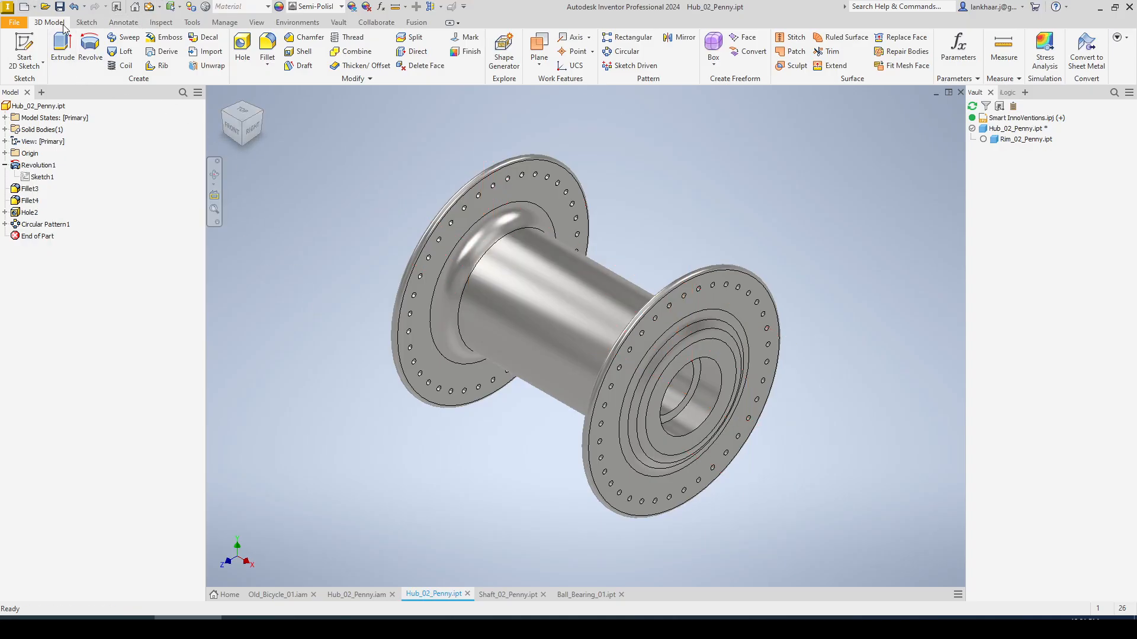
Create a new part from the metric Standard (mm).ipt template and save it as Nut_01 in the Series_04 - Old Bicycle 01 folder.
click(24, 7)
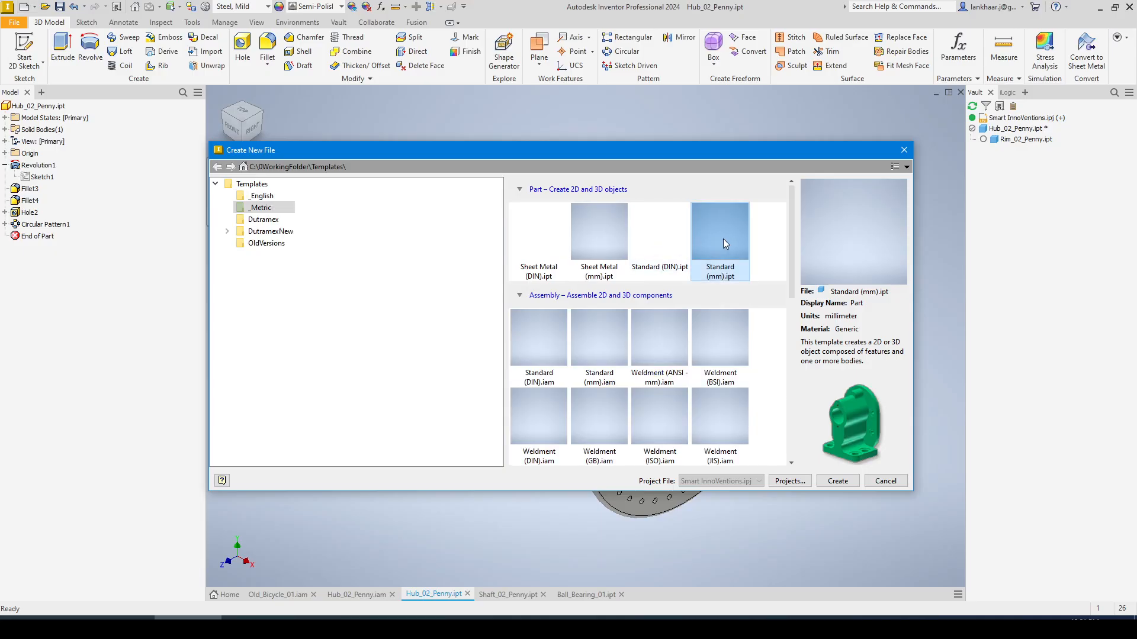
double_click(723, 239)
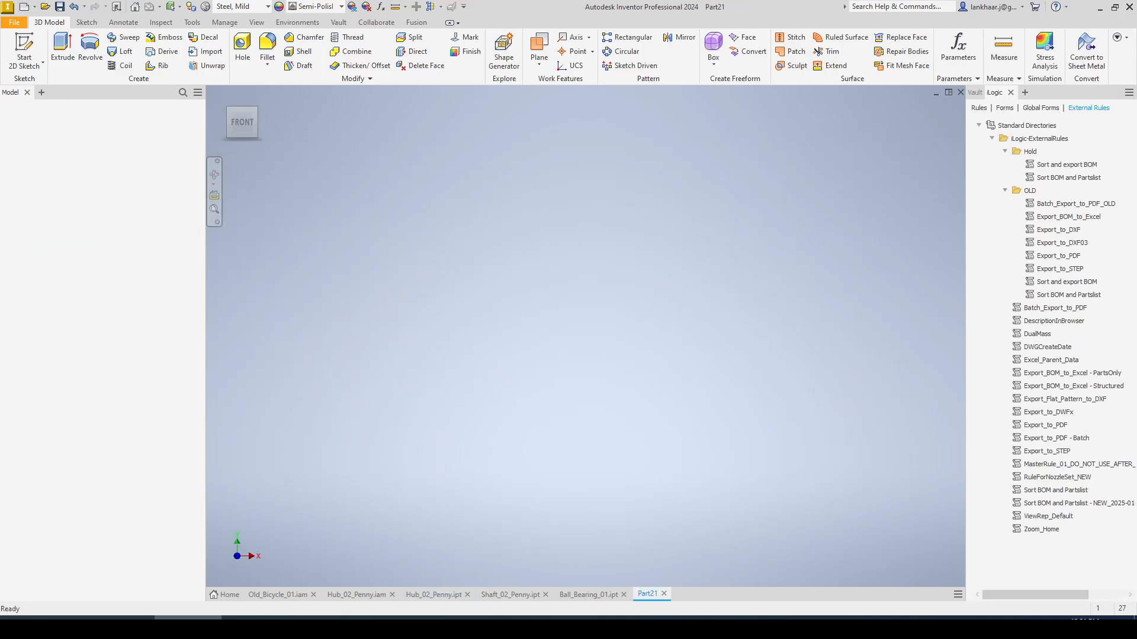
click(60, 7)
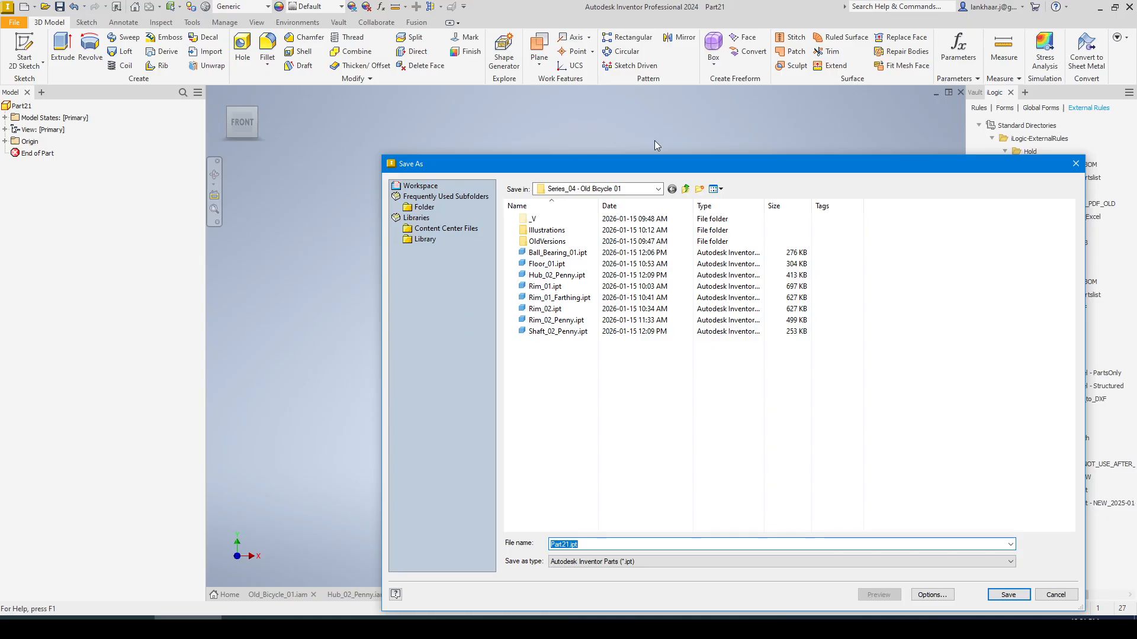
drag(659, 163, 520, 177)
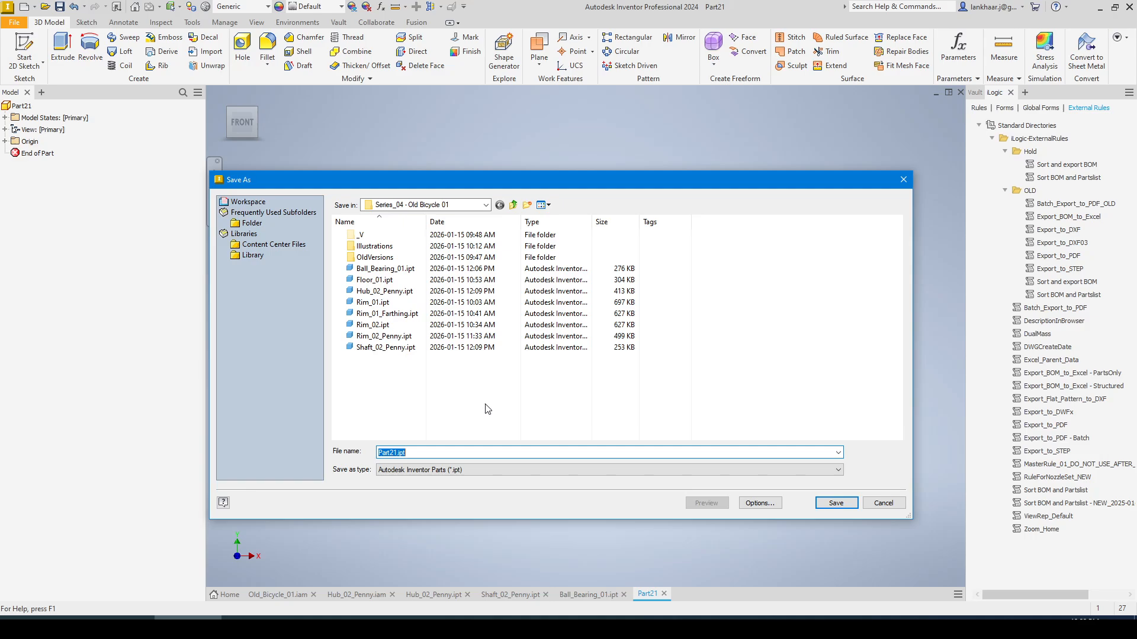
text(Nut)
text(_02_Penn)
key(BackSpace)
key(BackSpace)
key(BackSpace)
key(BackSpace)
key(BackSpace)
key(BackSpace)
key(BackSpace)
text(1)
key(Return)
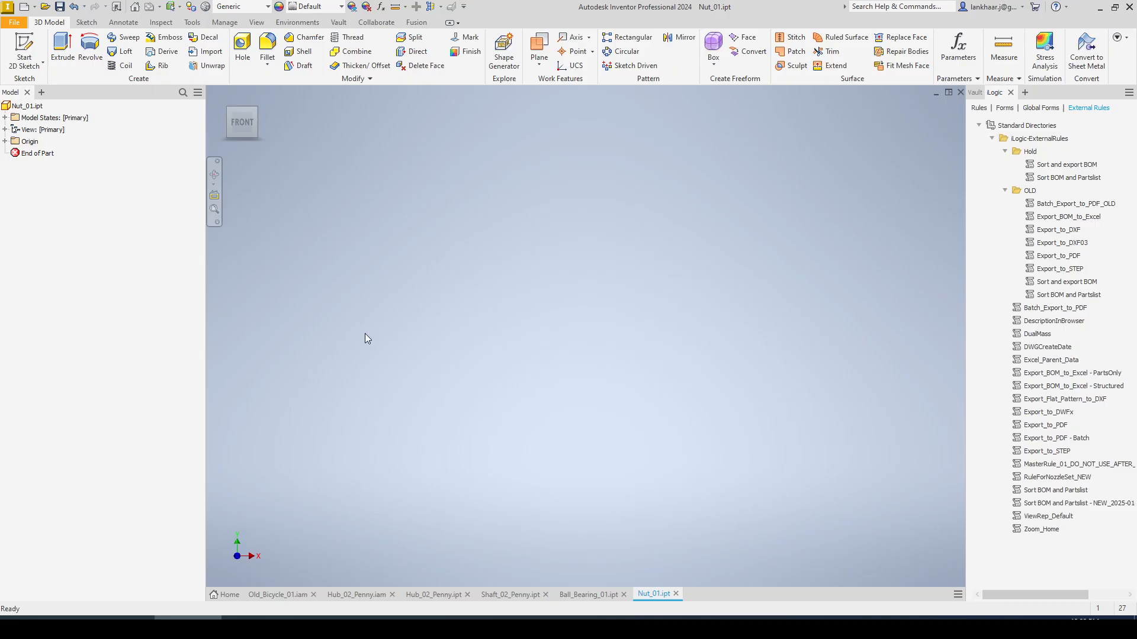
Start a new sketch on the XY plane of the Nut_01.ipt part.
click(5, 142)
click(44, 178)
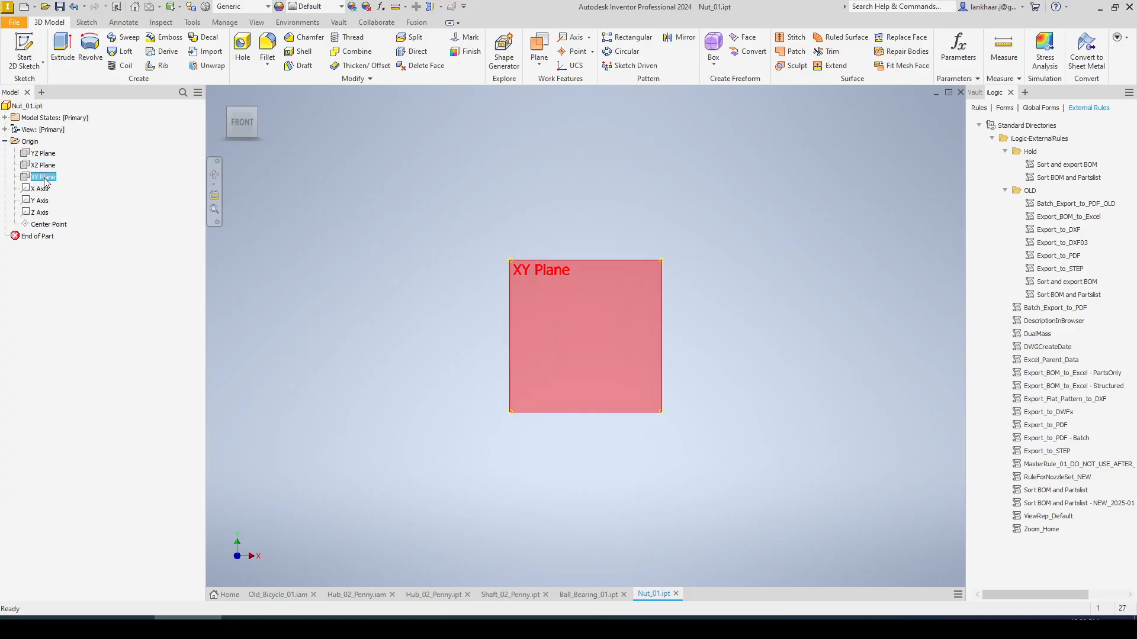
right_click(46, 179)
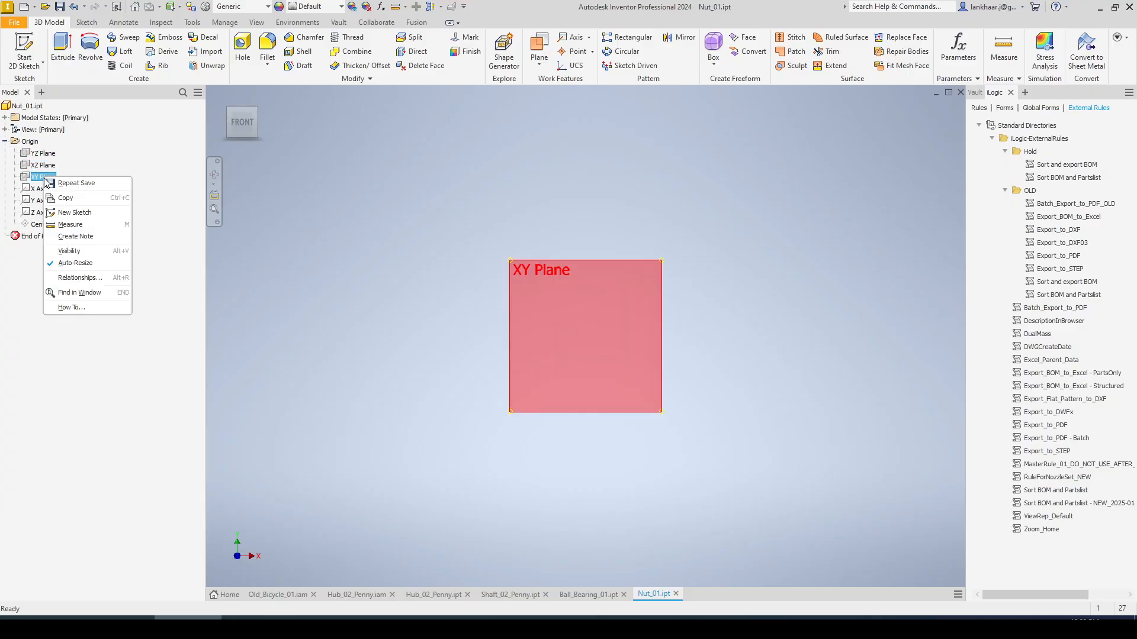
click(75, 213)
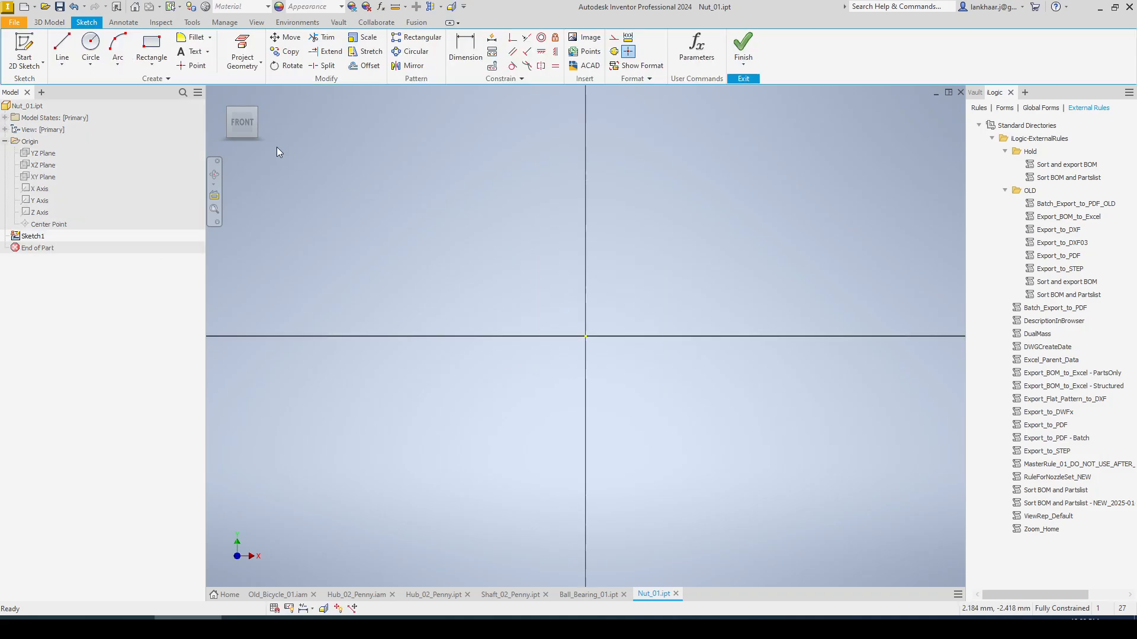
Sketch a horizontal rectangle above the horizontal axis, with its short edge starting on the vertical axis.
click(144, 51)
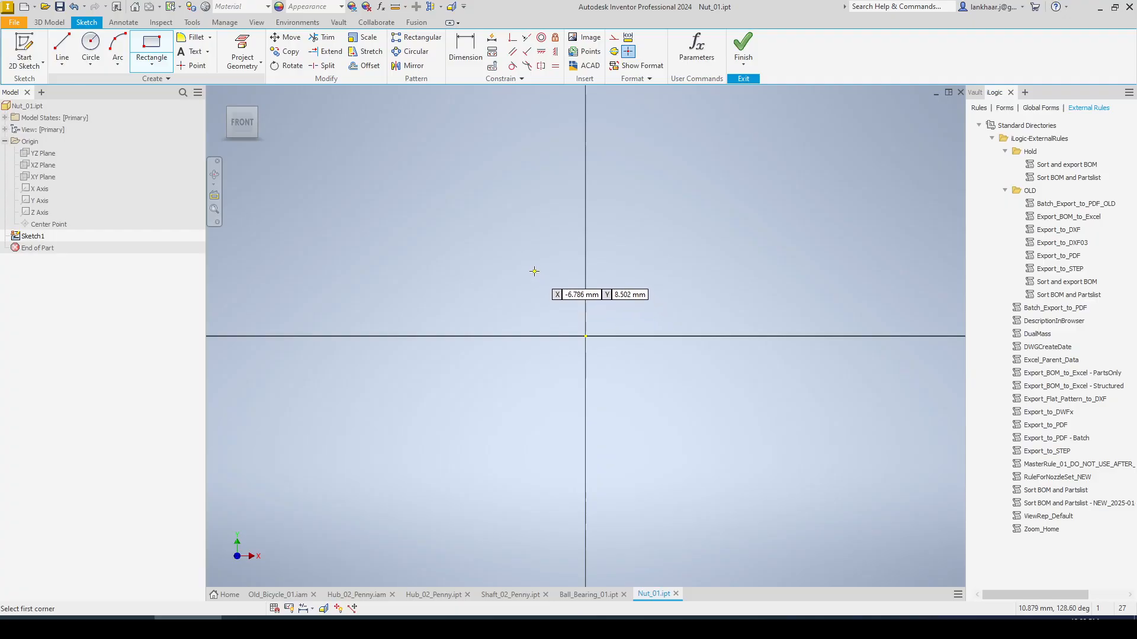
click(586, 277)
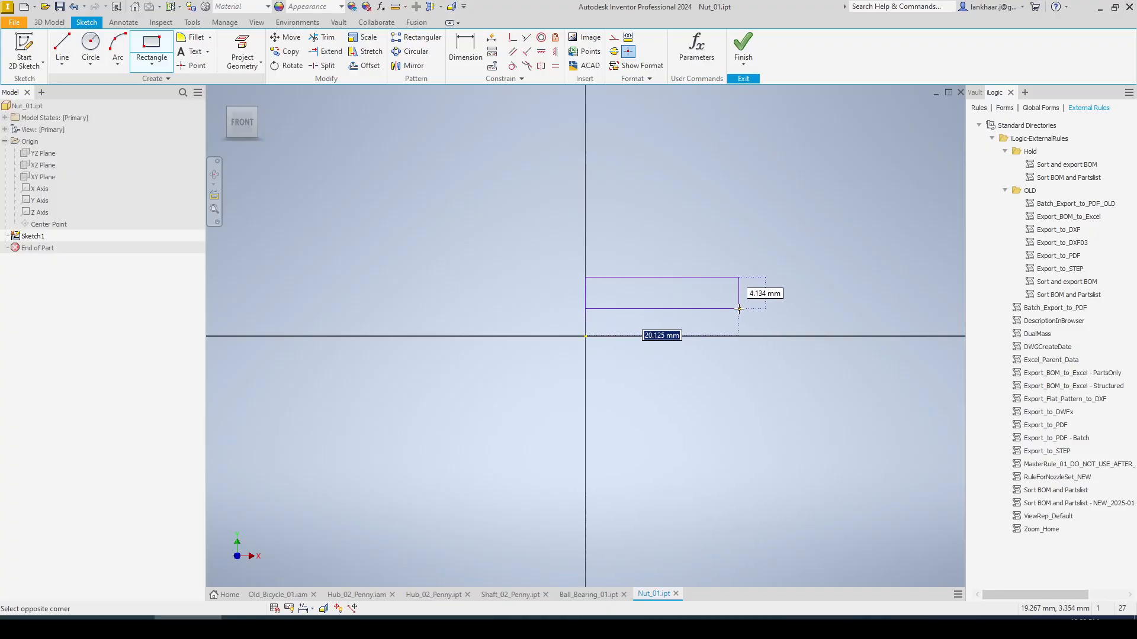
click(720, 305)
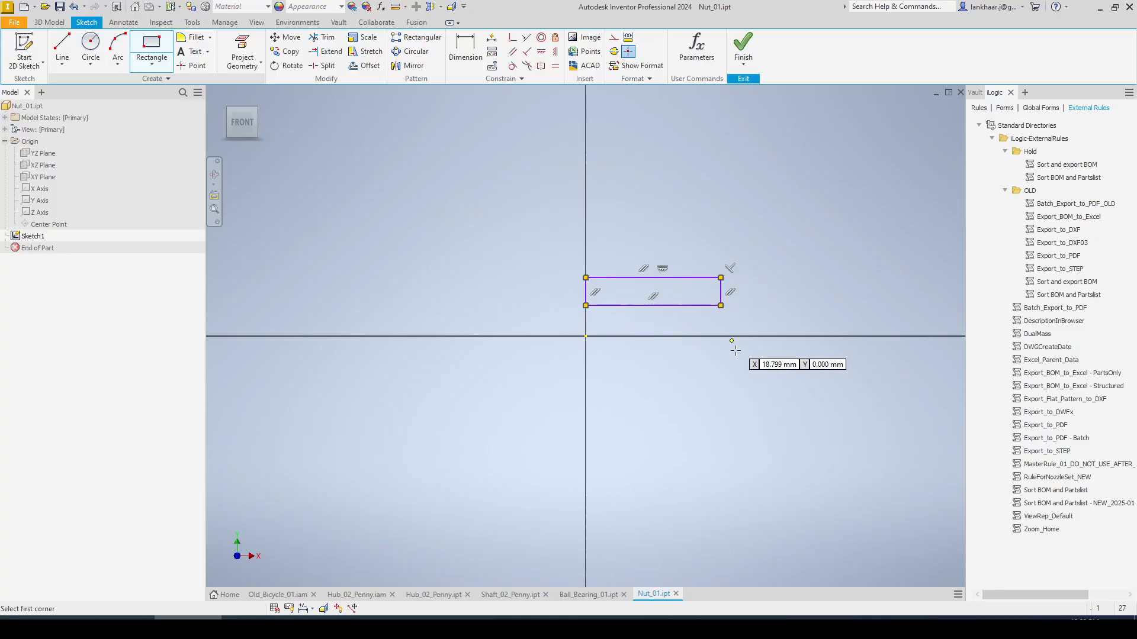
key(Escape)
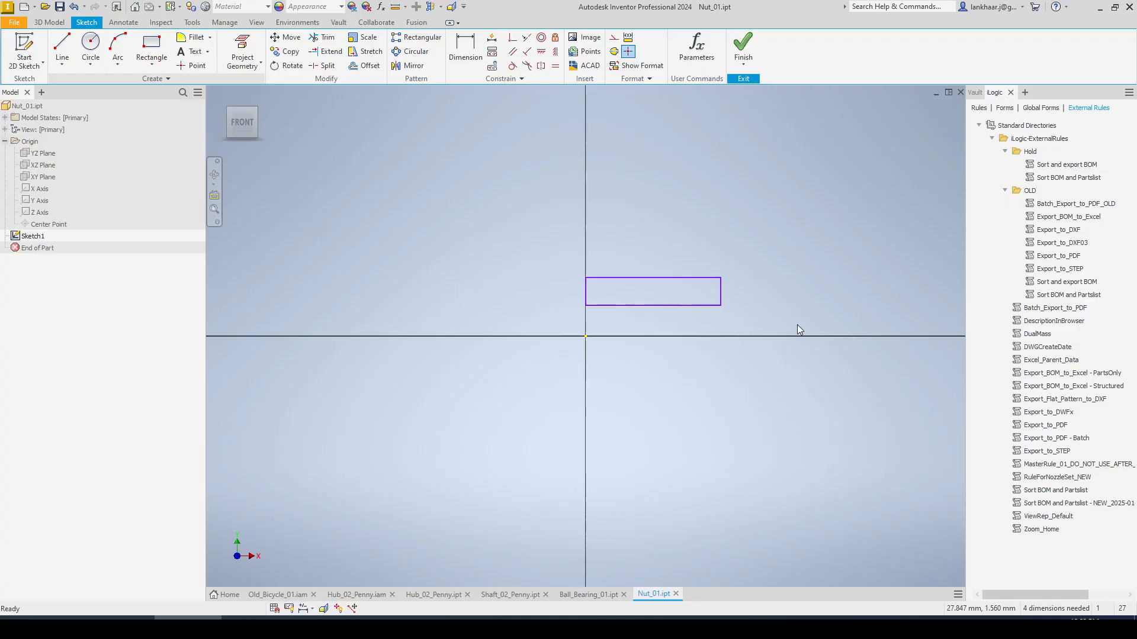
Project the origin X and Y axes into the sketch as construction geometry.
scroll(797, 324, down, 3)
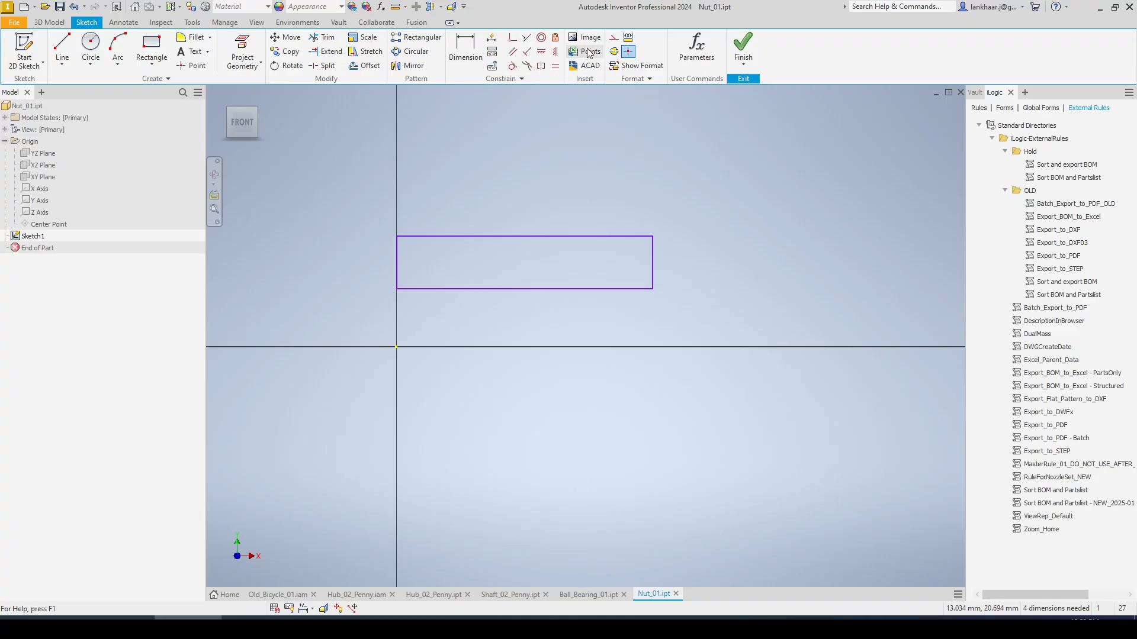
click(614, 37)
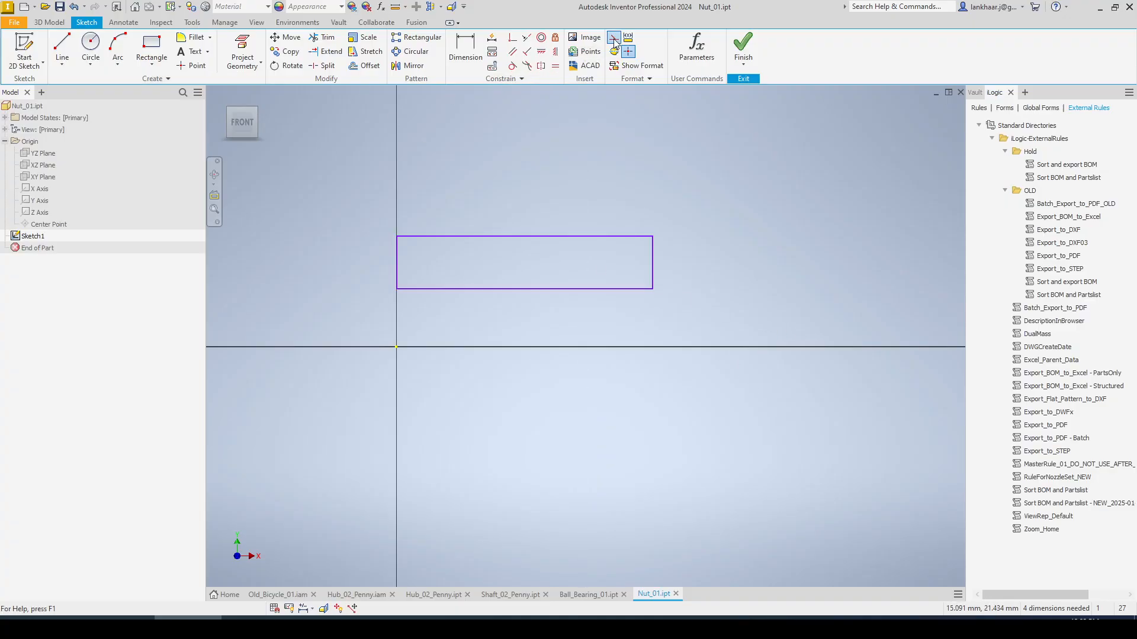
click(248, 46)
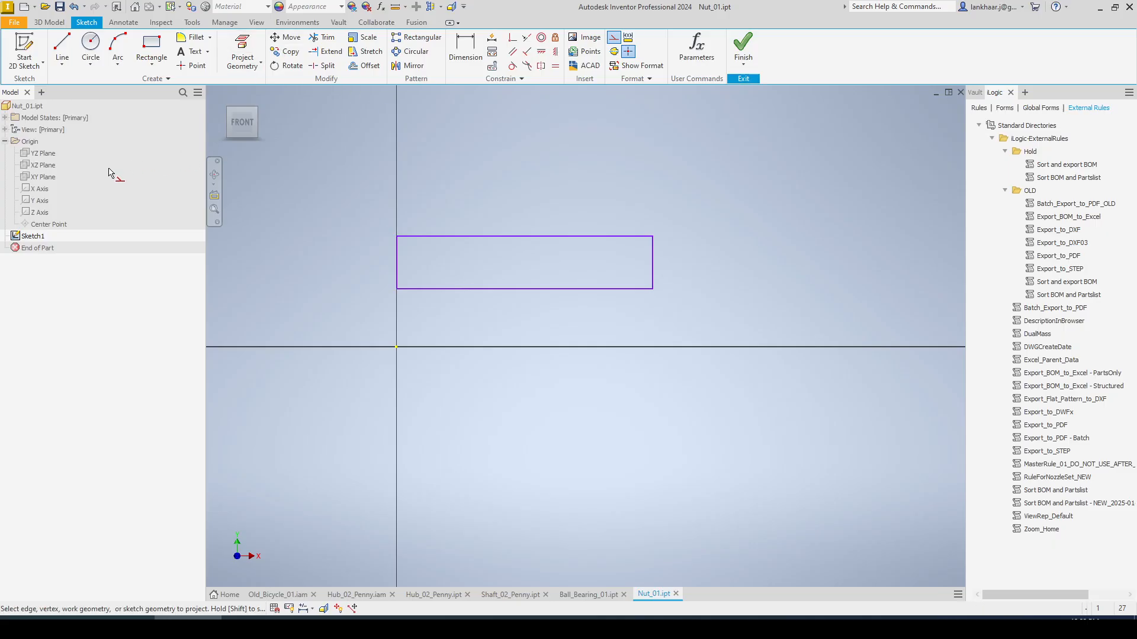
click(44, 192)
key(Escape)
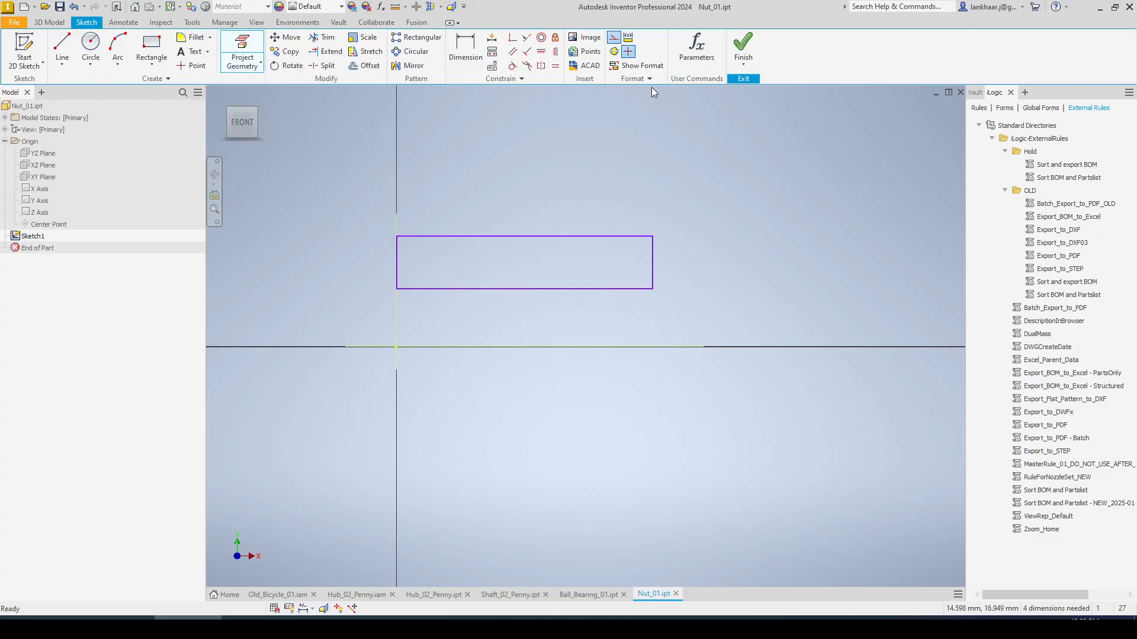
Link the parameters Hub_Shaft_Dia_01 and Hub_Nut_Dia_01 from Hub_02_Penny.ipt, allowing the nut diameter to be marked for export.
click(698, 49)
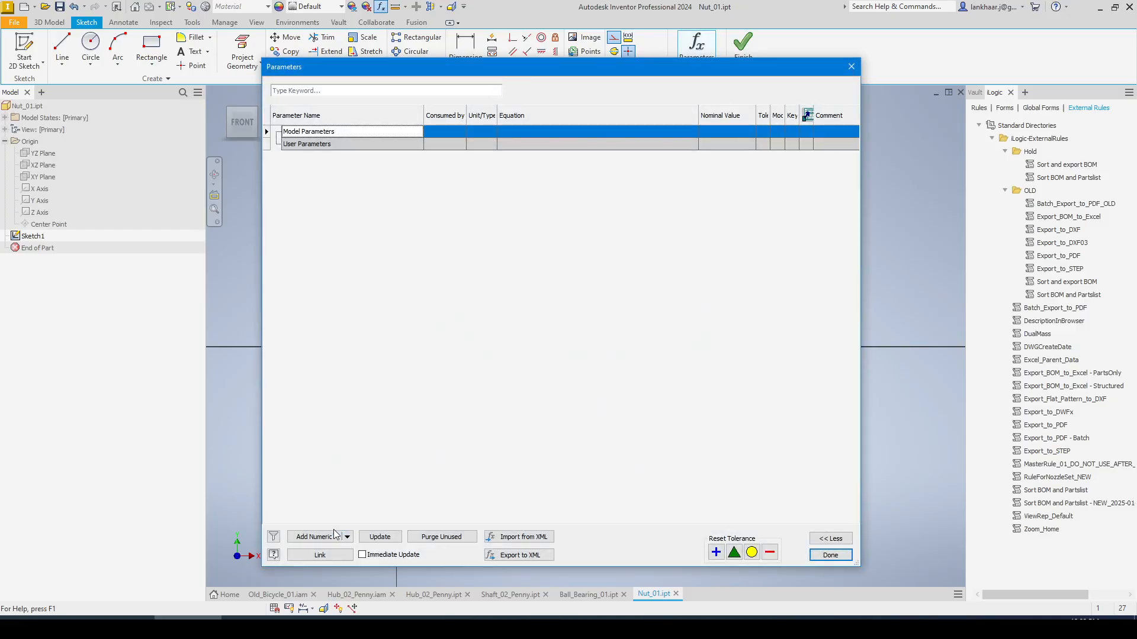
click(320, 555)
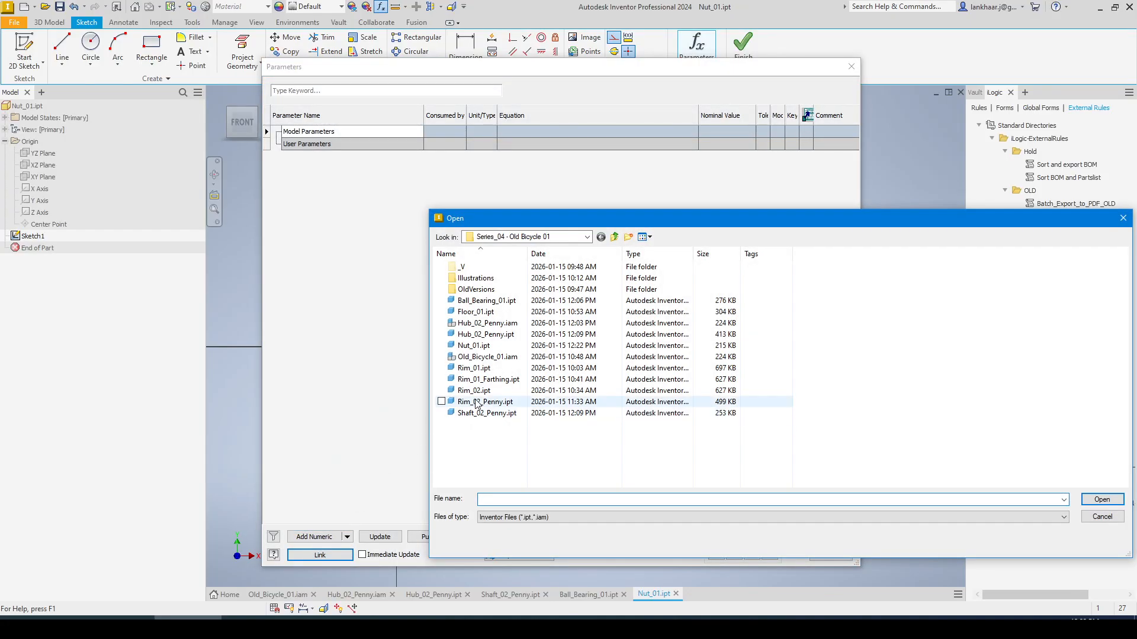
double_click(489, 335)
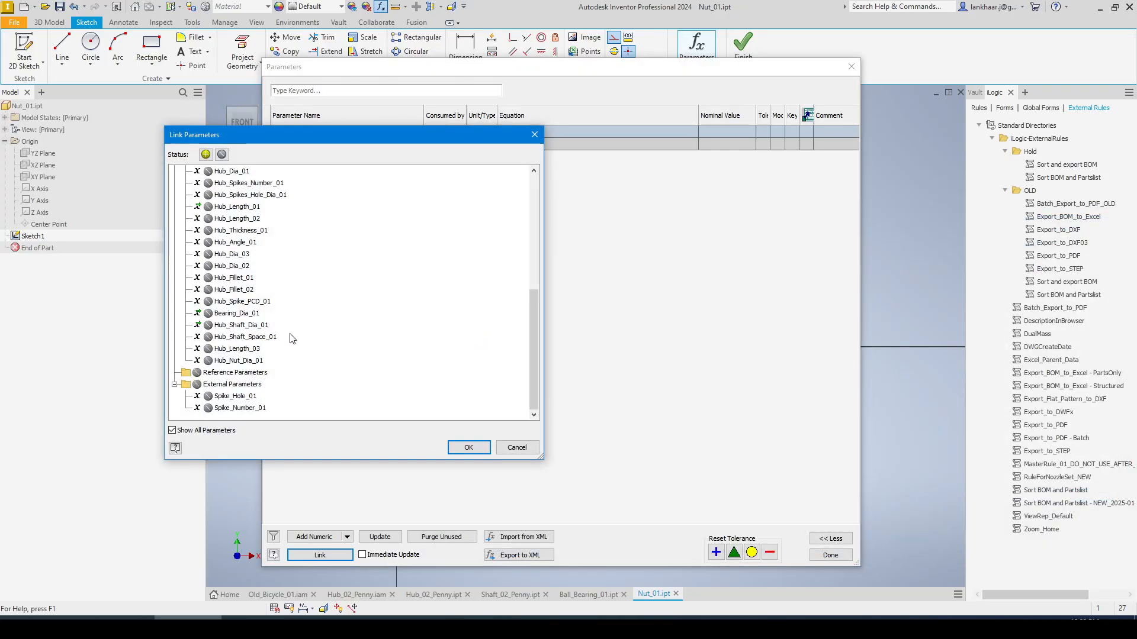
click(209, 328)
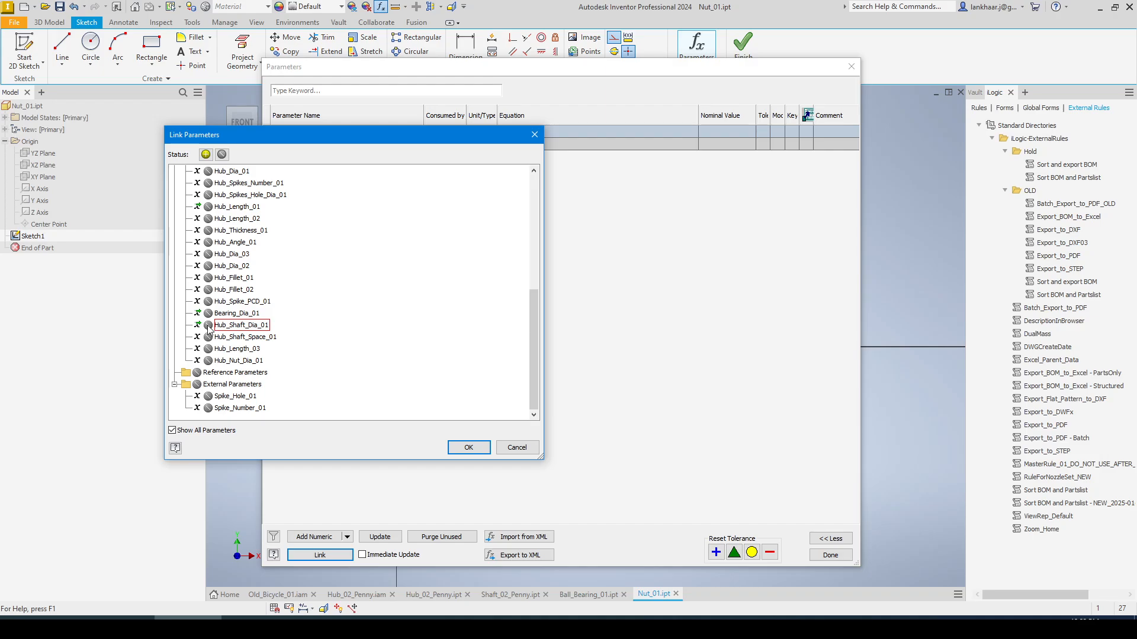
click(207, 326)
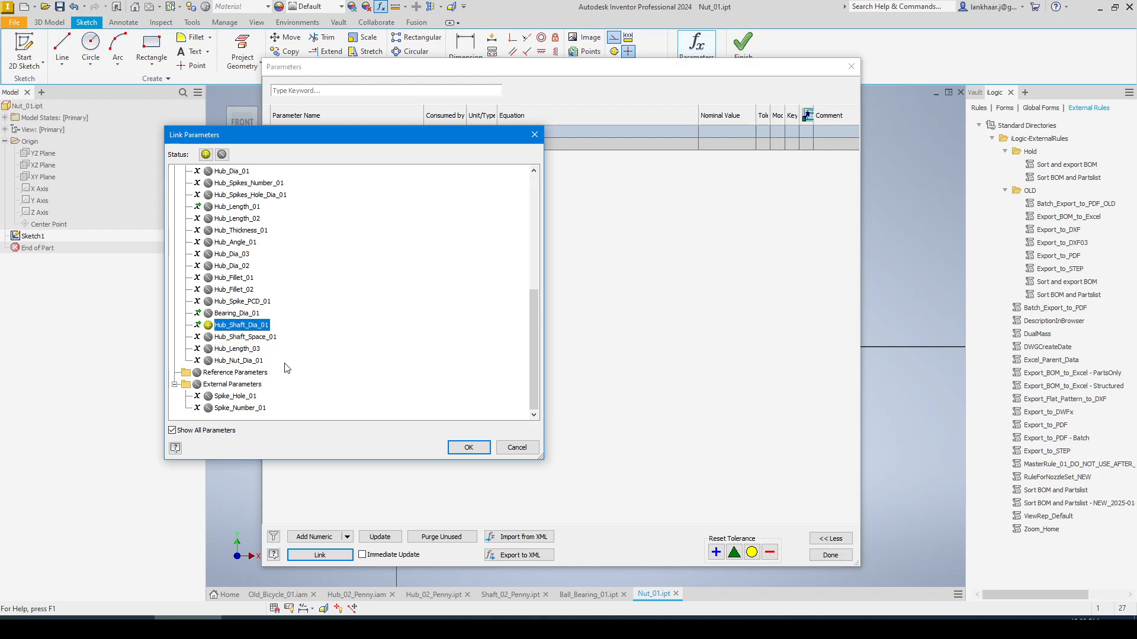
scroll(258, 306, up, 1)
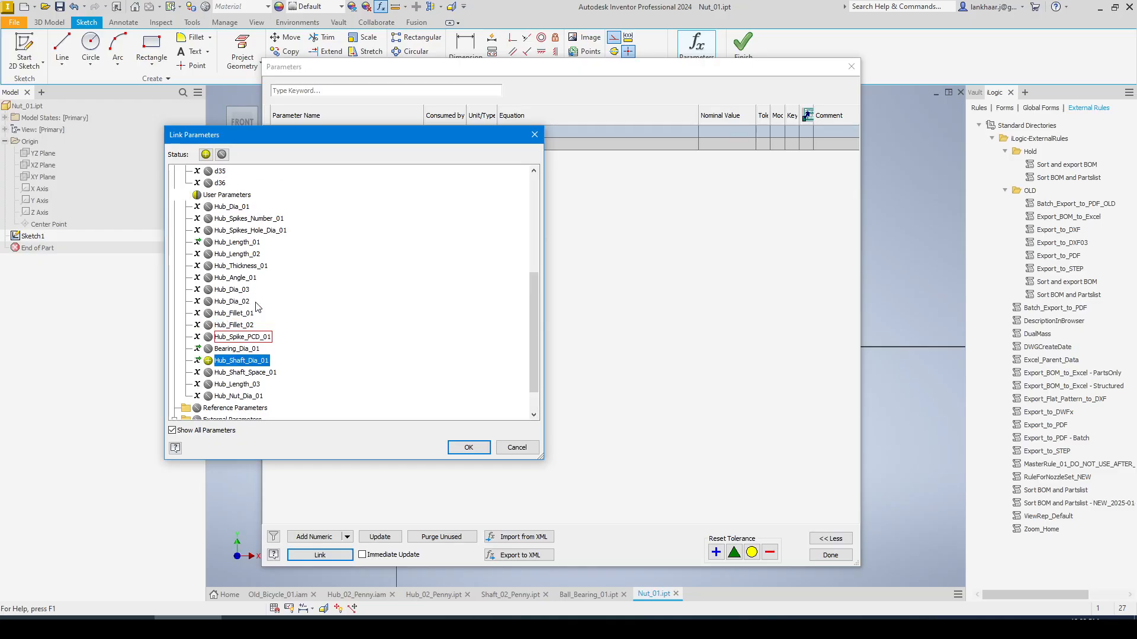
scroll(258, 307, down, 1)
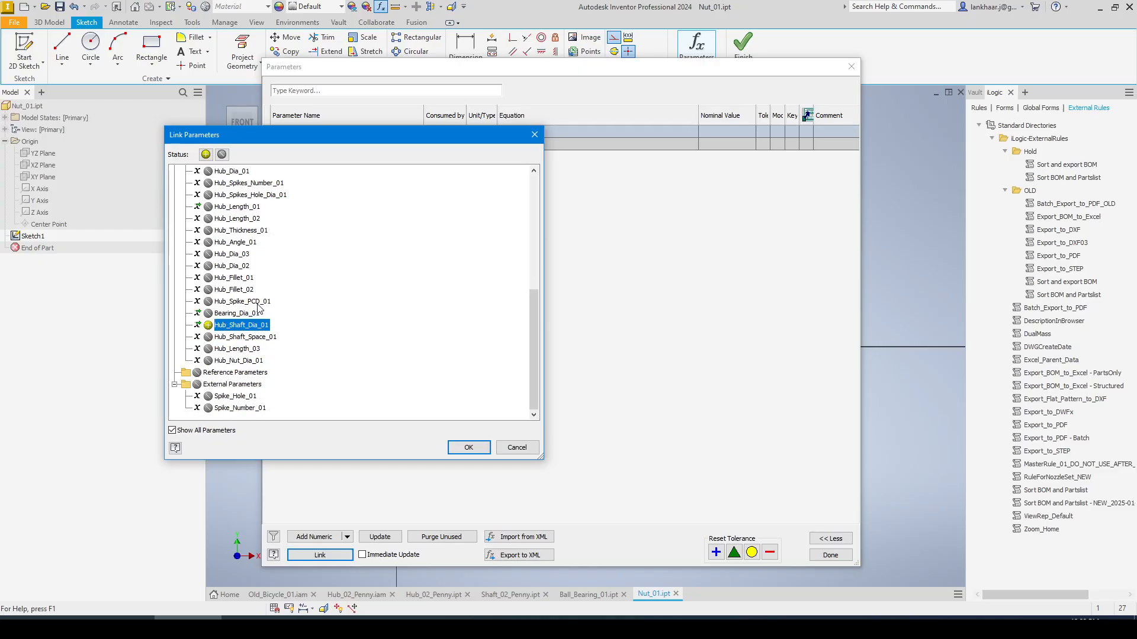
click(216, 361)
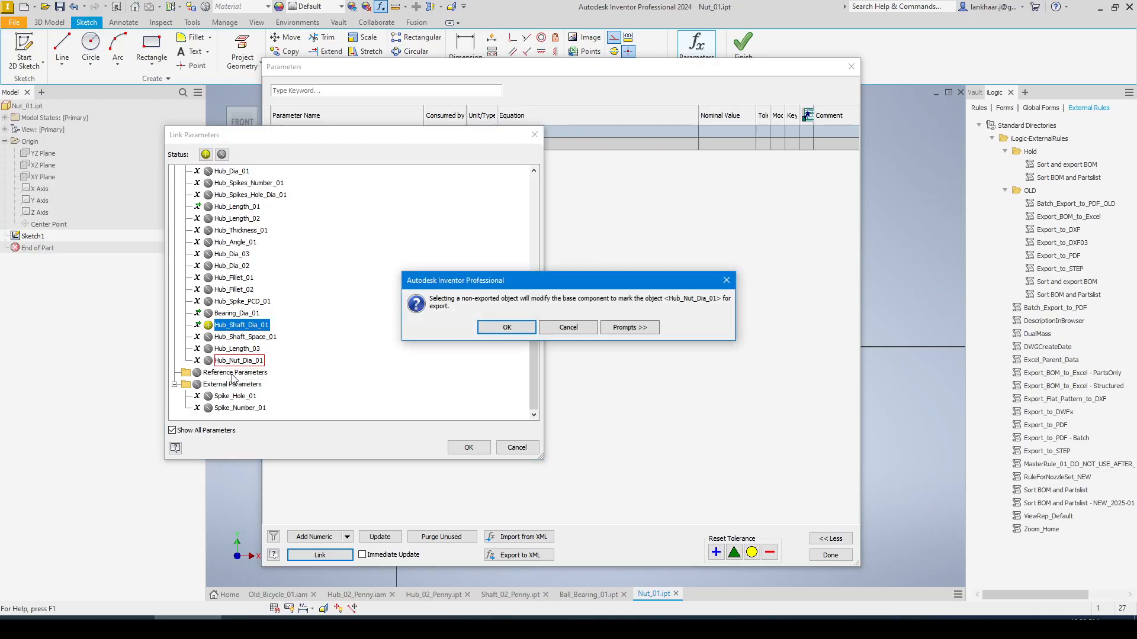
click(507, 328)
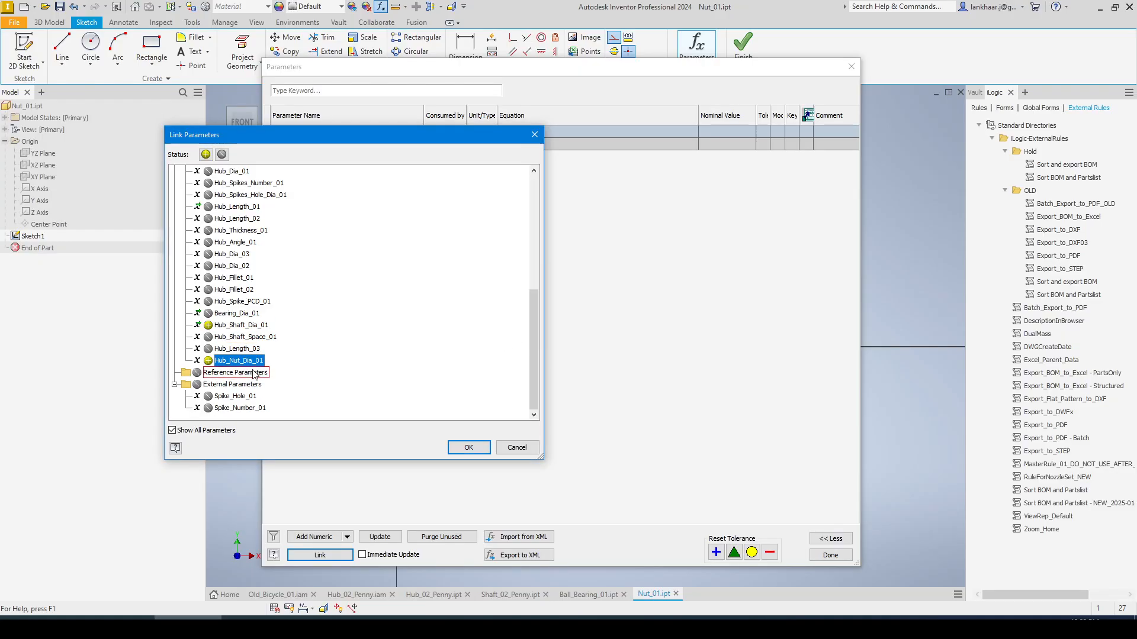
click(468, 447)
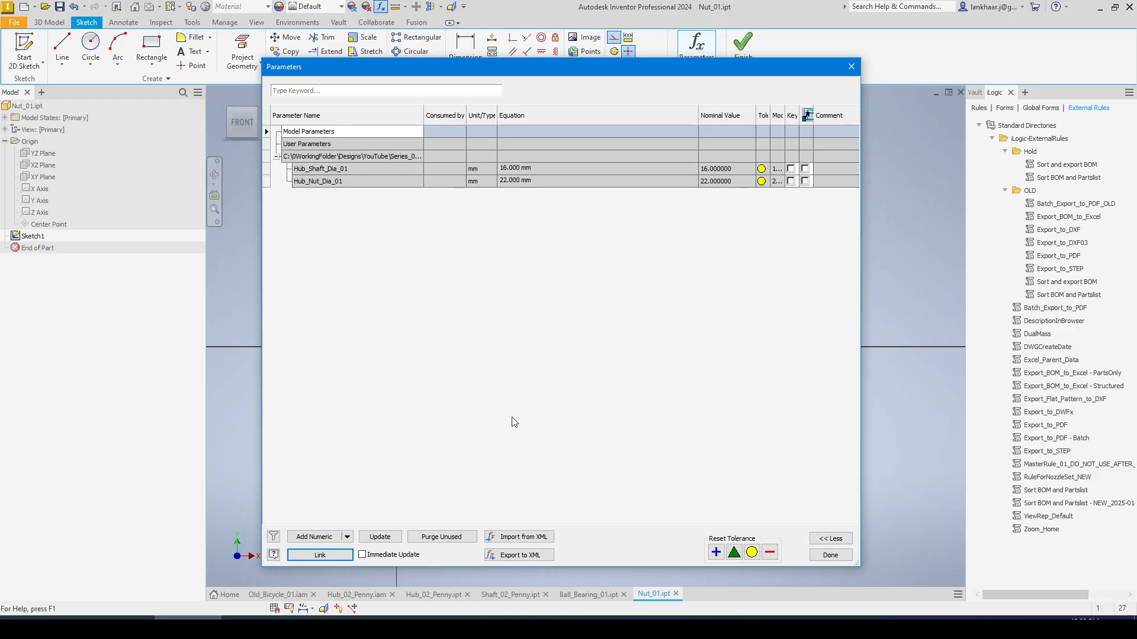
Add a numeric user parameter Nut_Dia_01 and set its equation to the linked parameter Hub_Nut_Dia_01.
click(312, 536)
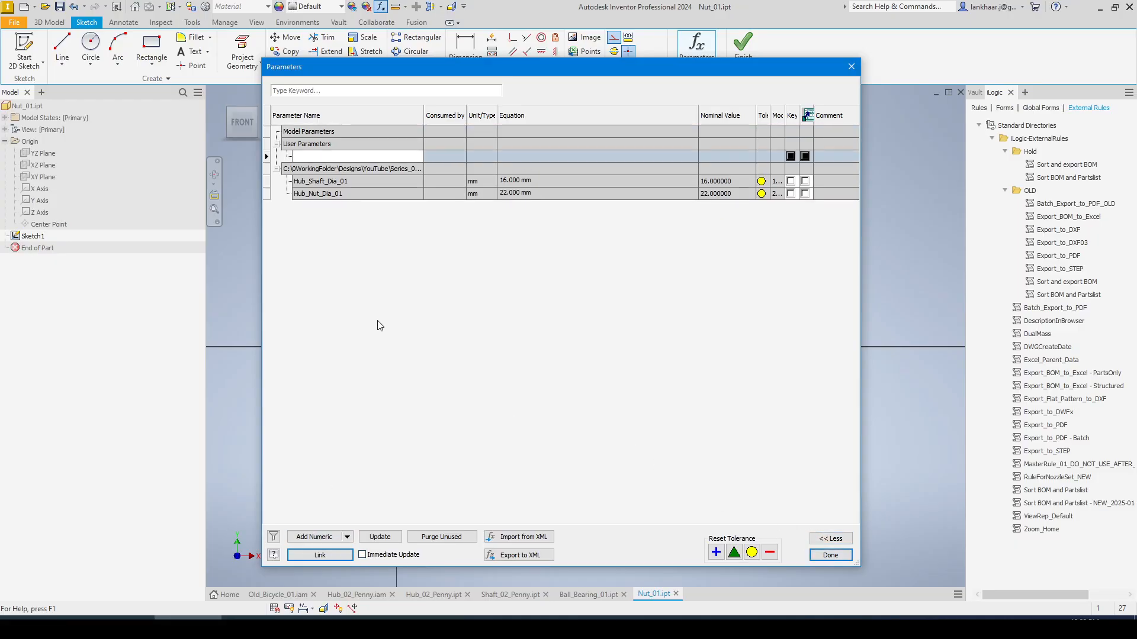
text(Nut_Dia_01)
key(Return)
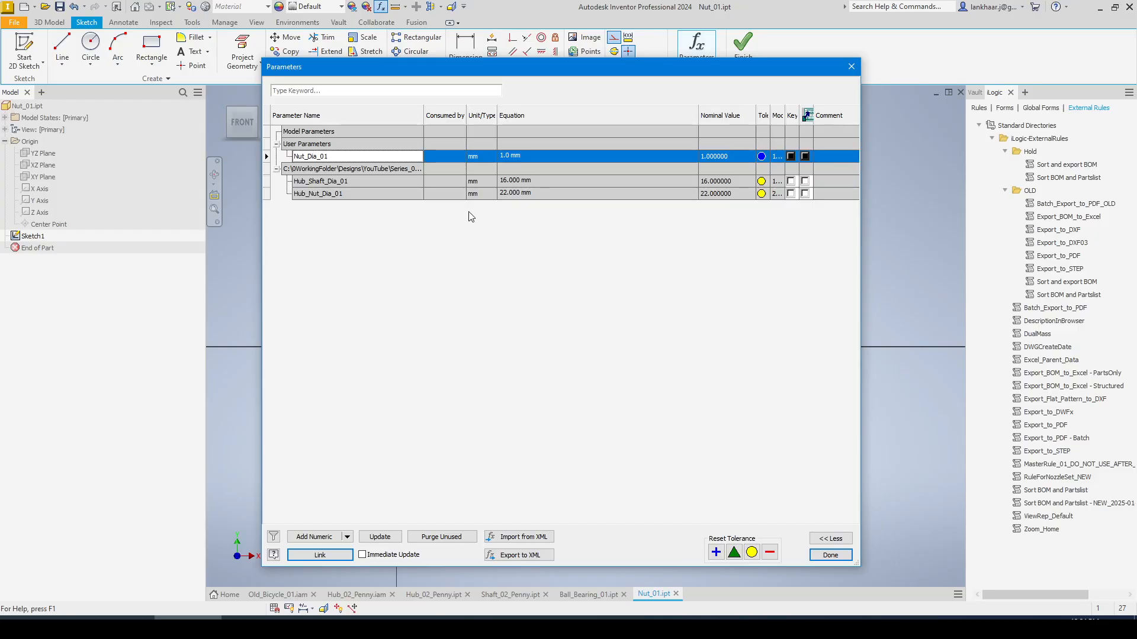
click(668, 157)
click(694, 155)
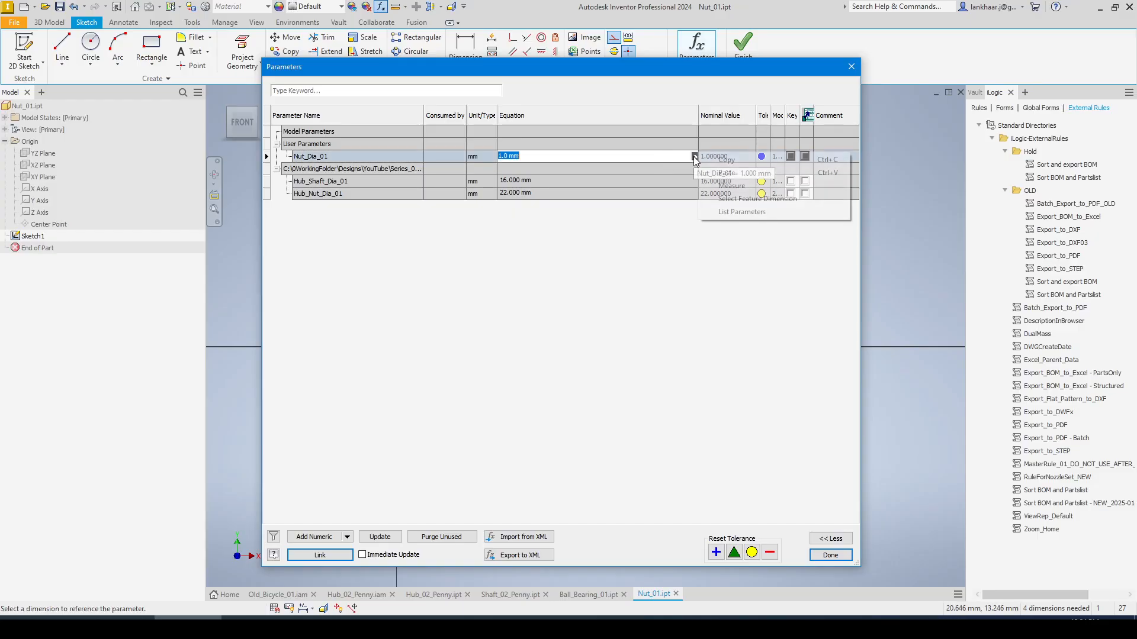
click(715, 212)
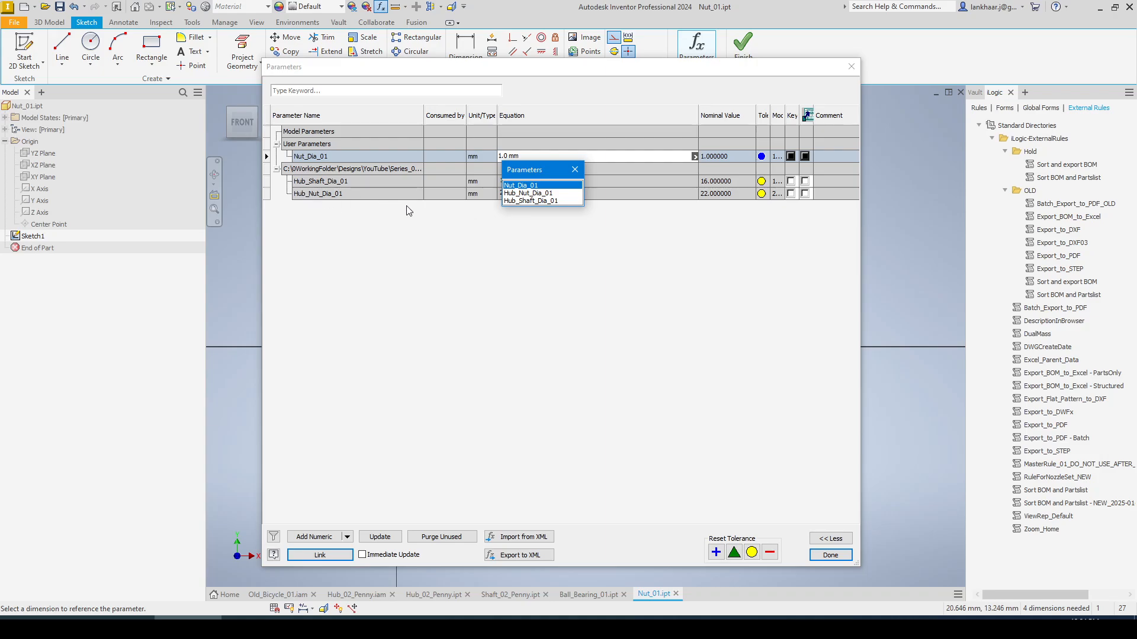
double_click(527, 193)
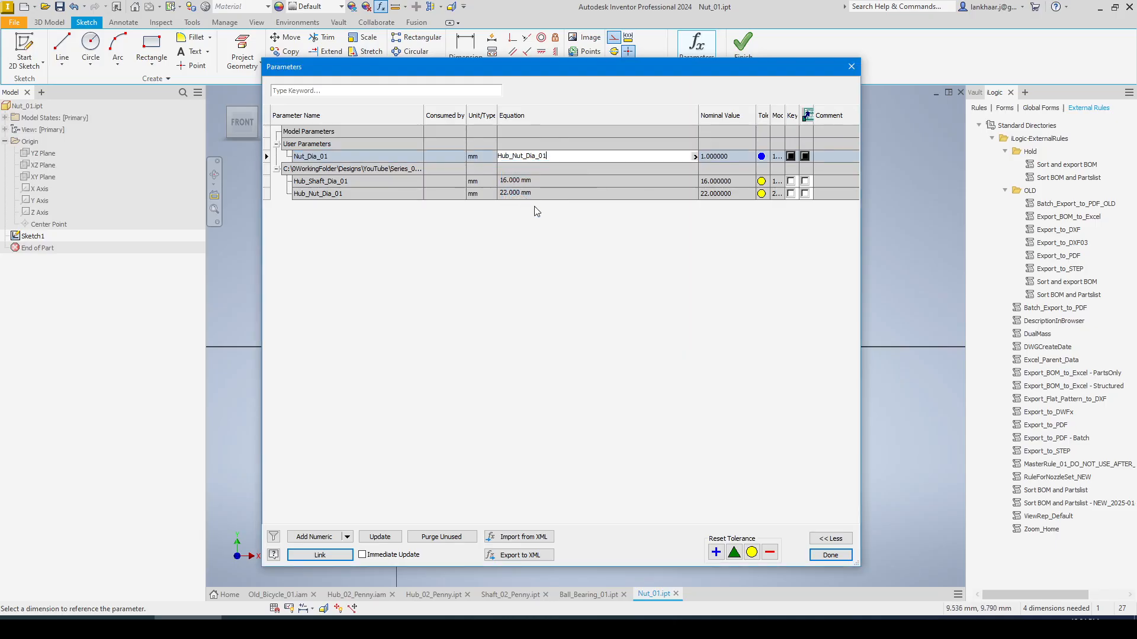
key(Return)
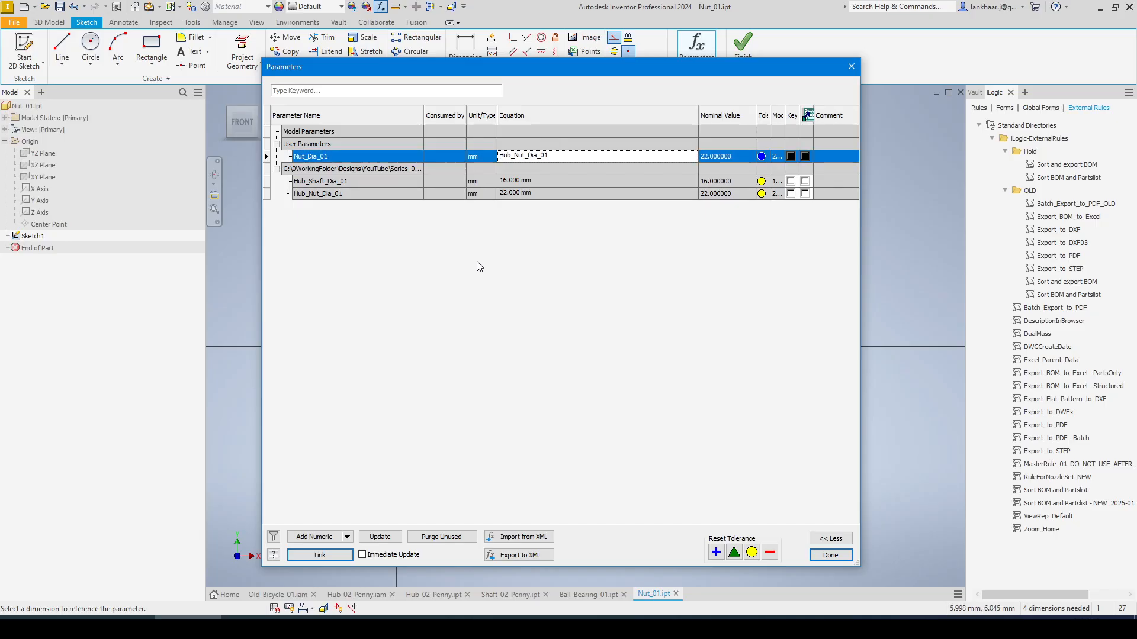
Add two numeric user parameters named Nut_Length_01 and Nut_Fillet_01.
click(320, 537)
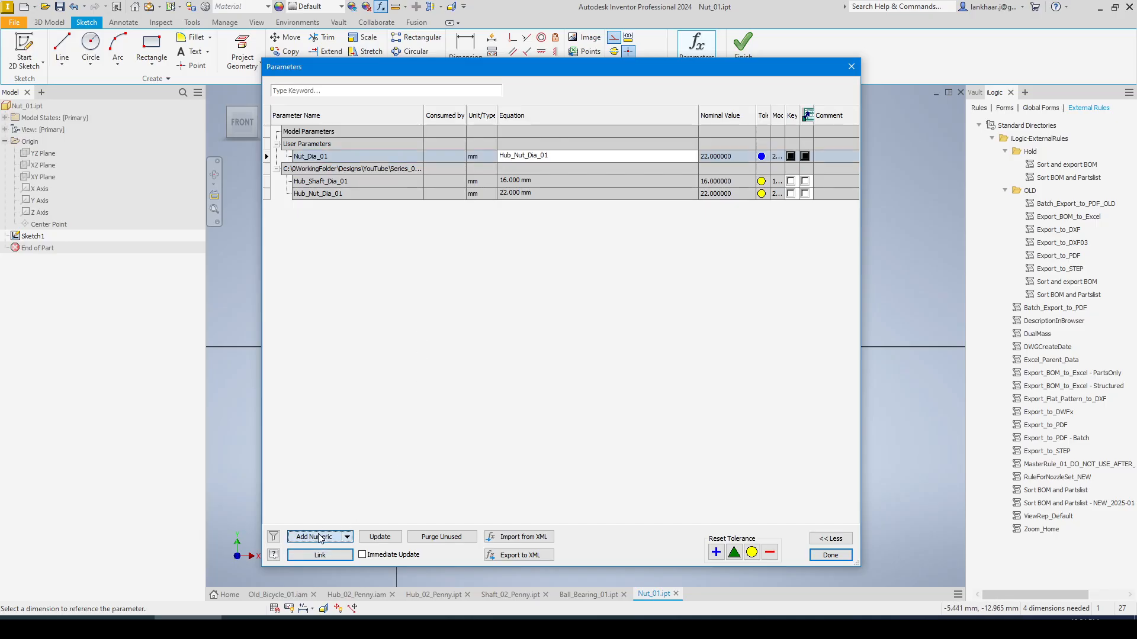
text(Nut)
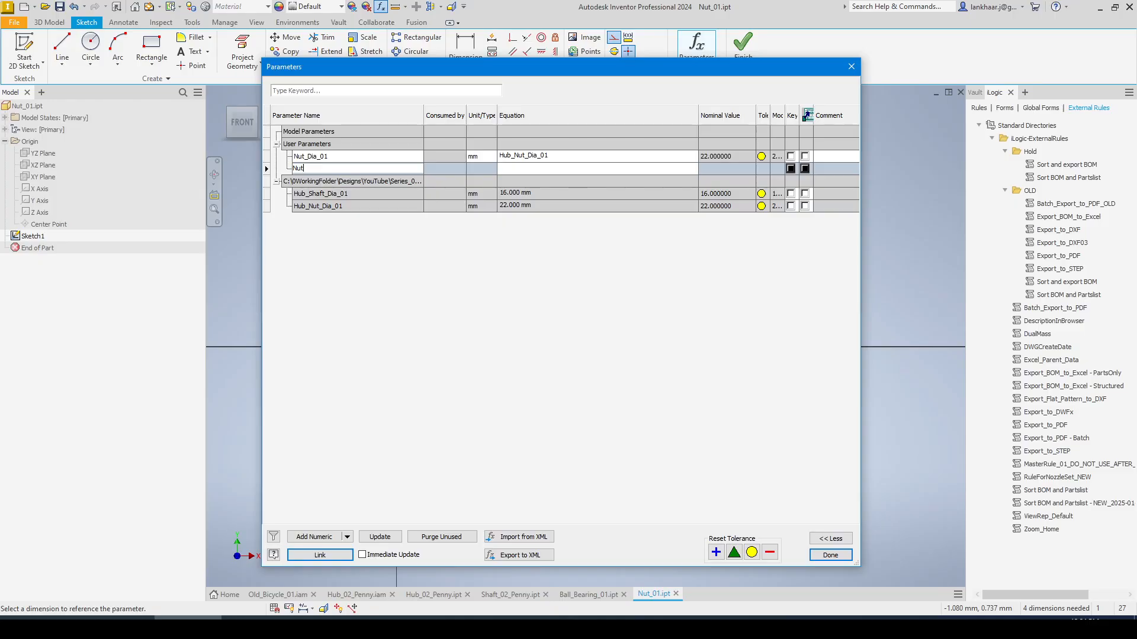
text(_Length_01)
key(Return)
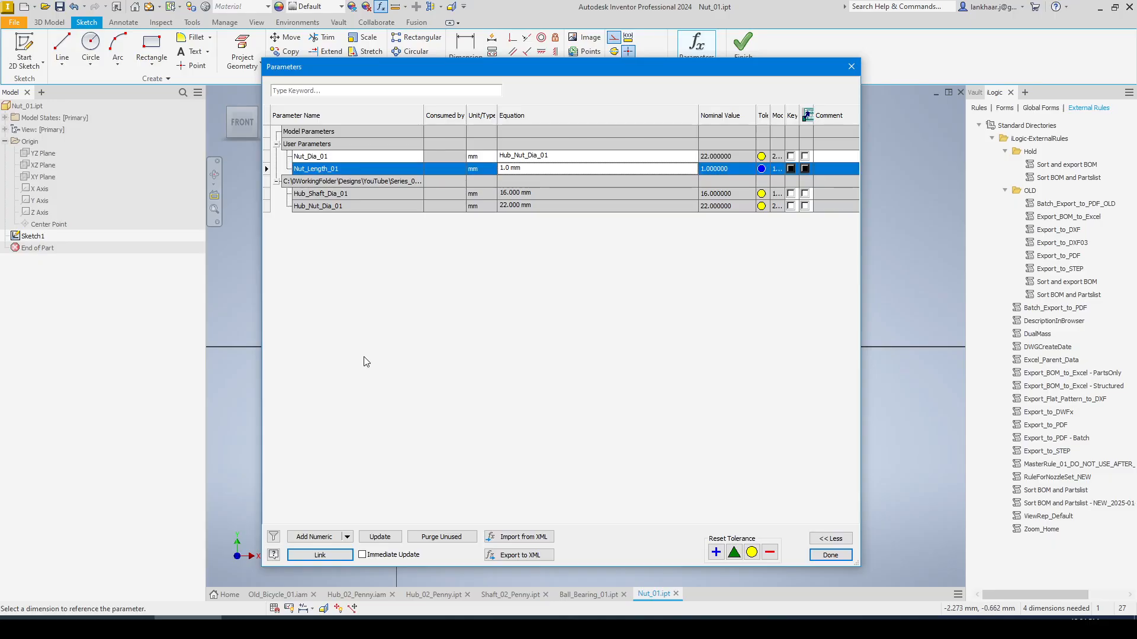
click(312, 537)
text(Nut)
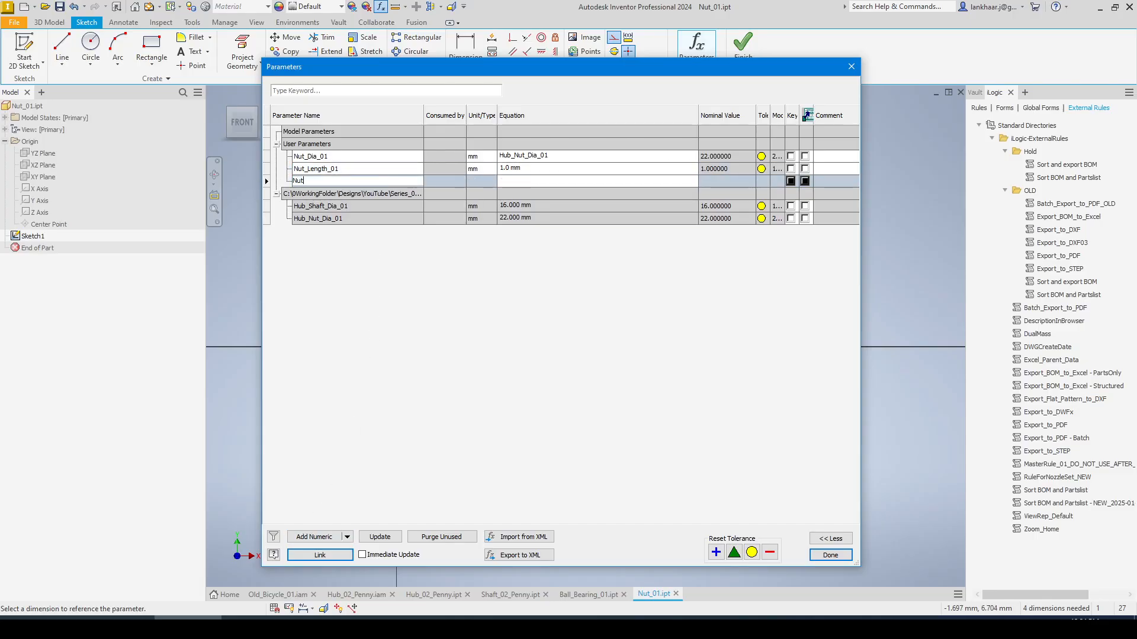
text(_Fillet_01)
key(Return)
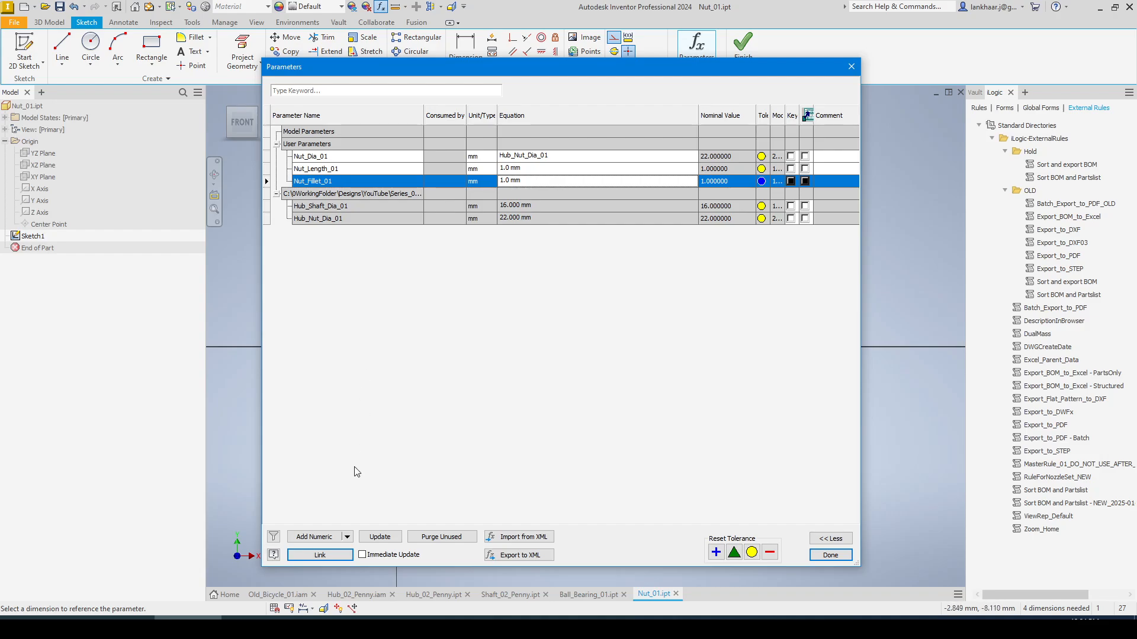
Add a numeric user parameter Nut_Accross_Flats_01 and set it to 24 mm.
click(319, 537)
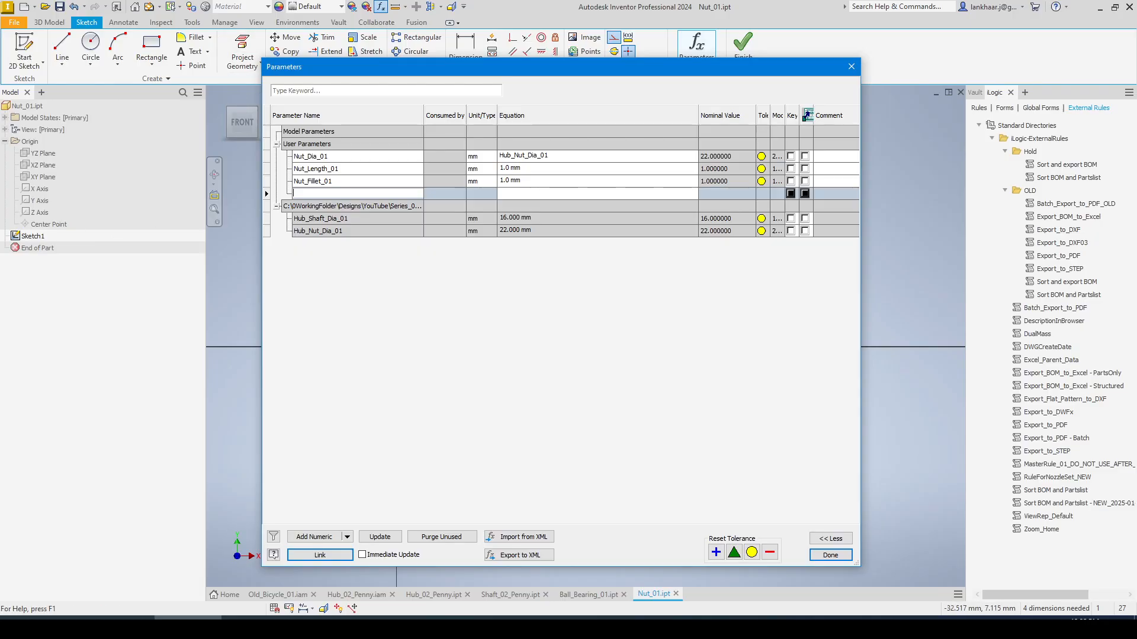
click(325, 193)
click(524, 194)
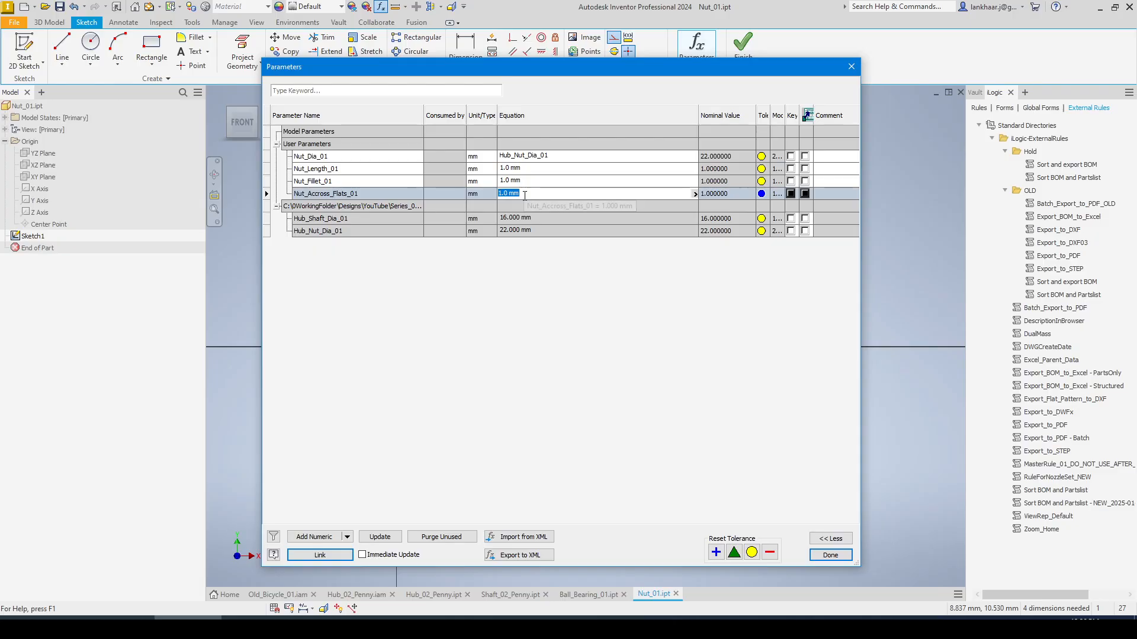
text(24)
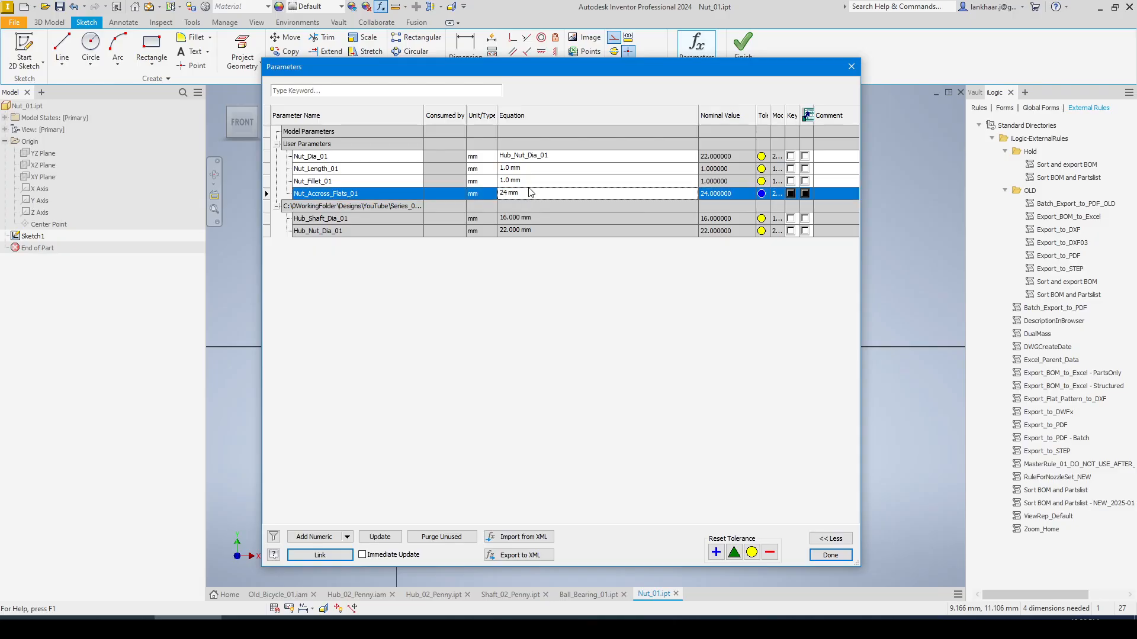
click(525, 181)
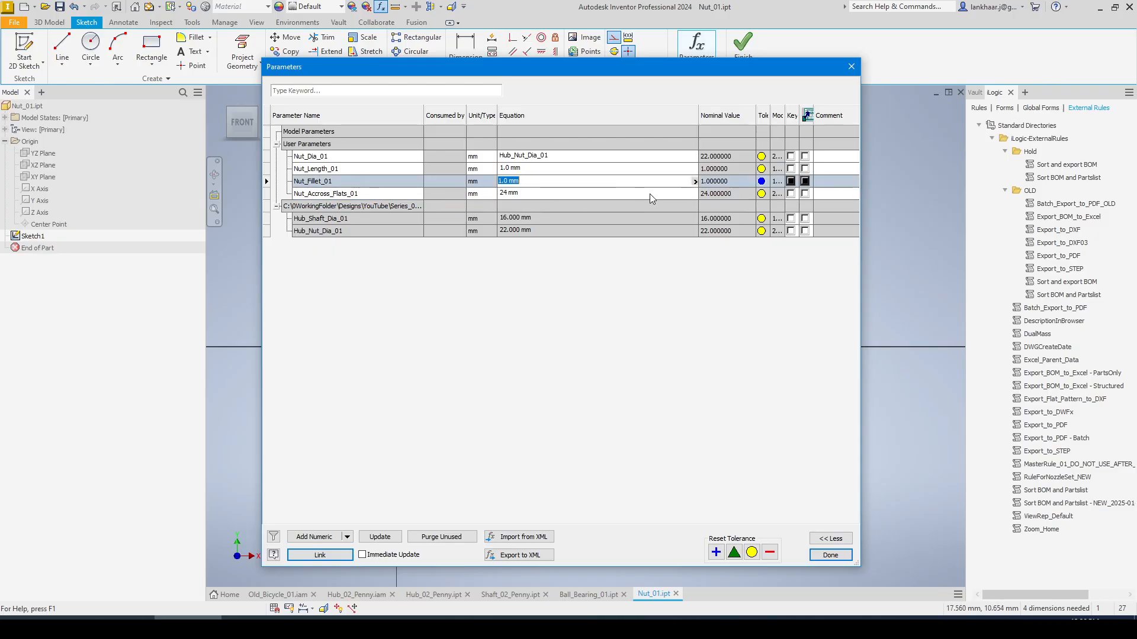
click(695, 181)
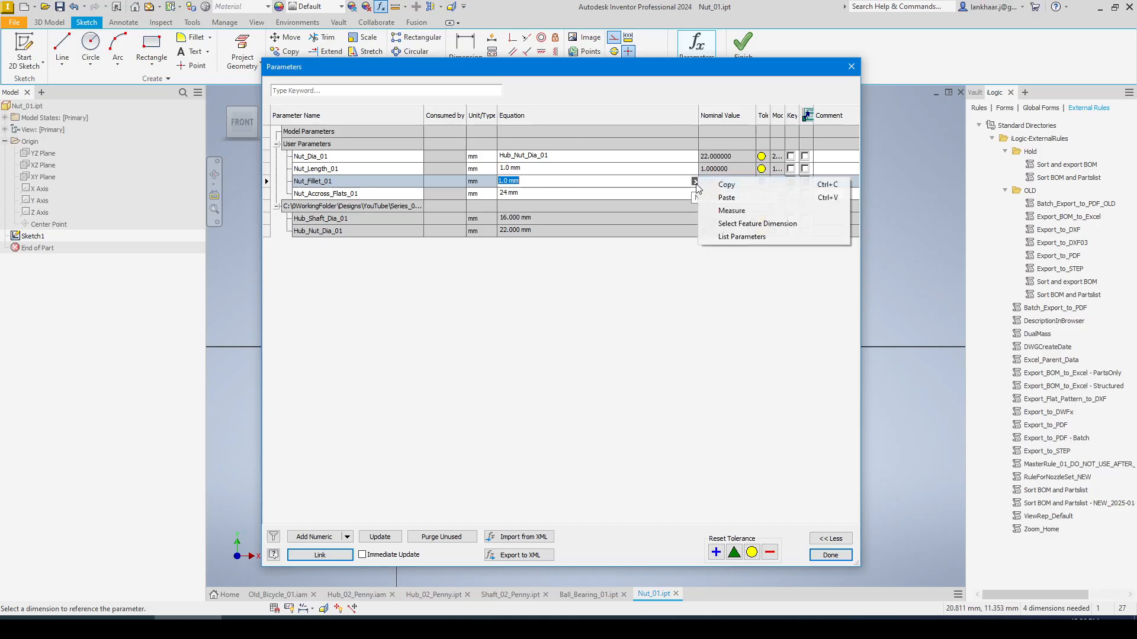
click(713, 236)
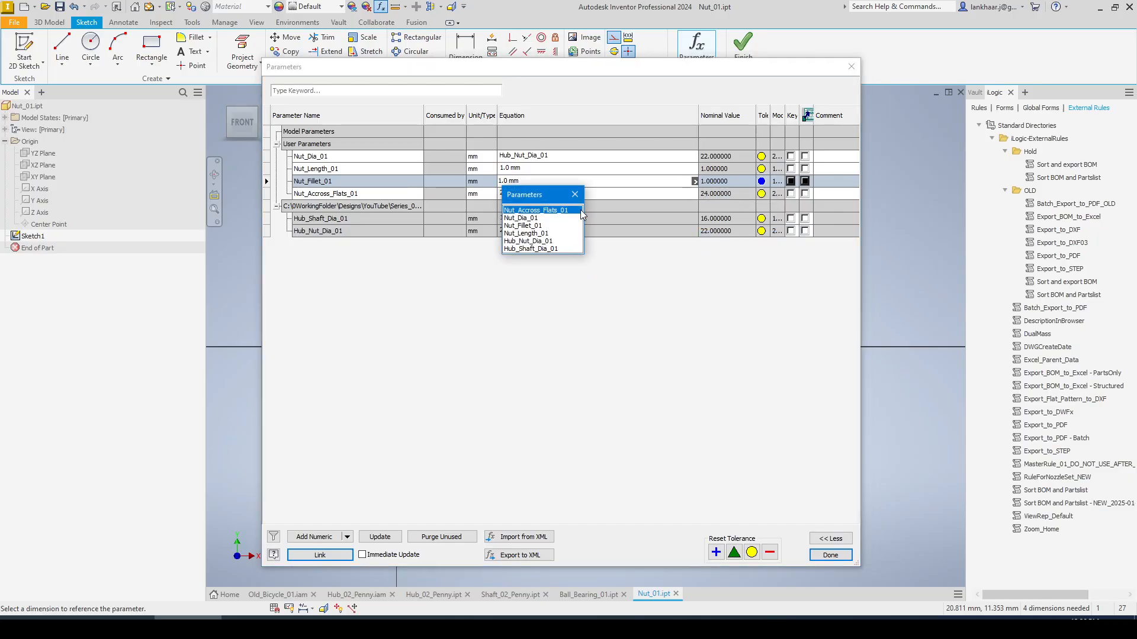
click(575, 194)
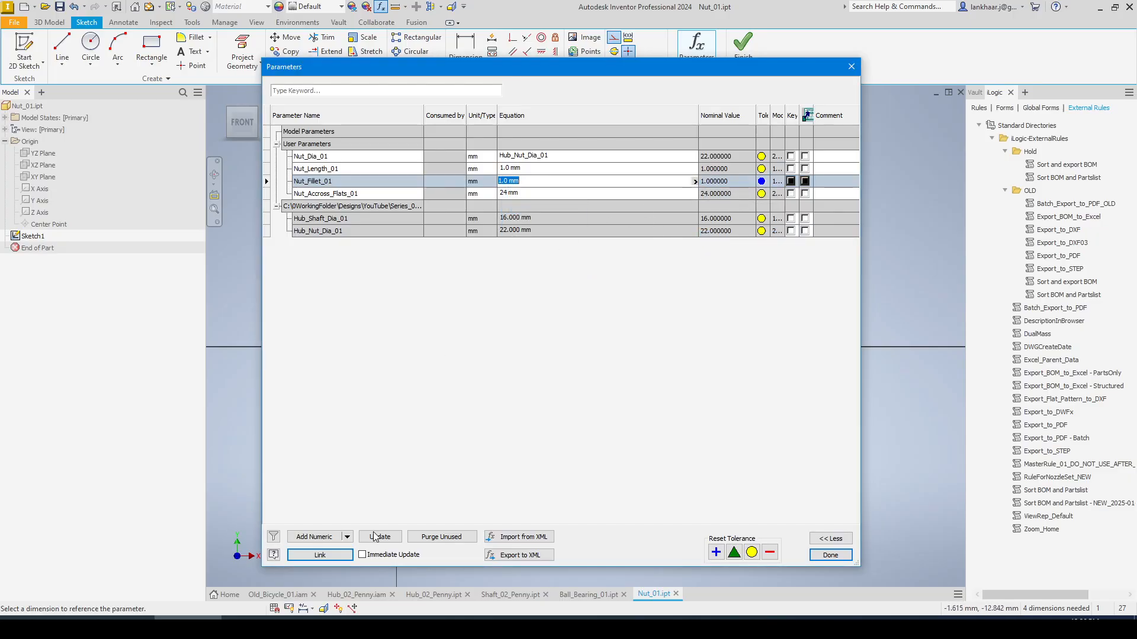
Link the parameter Bearing_Dia_01 from Hub_02_Penny.ipt in addition to the hub parameters already linked.
click(336, 554)
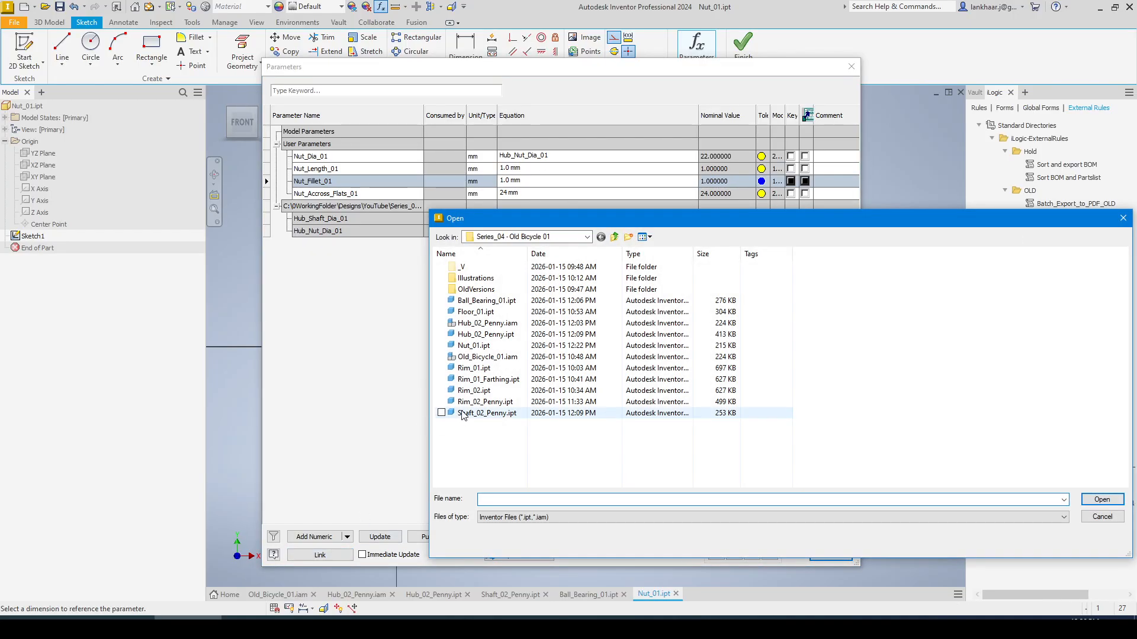
double_click(484, 337)
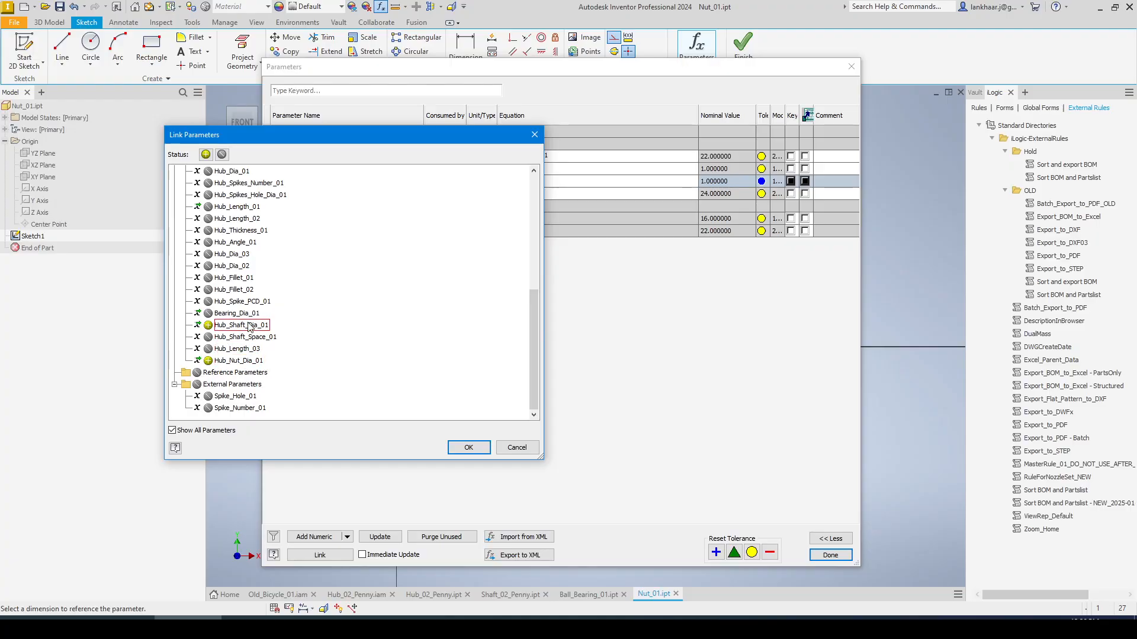
click(208, 313)
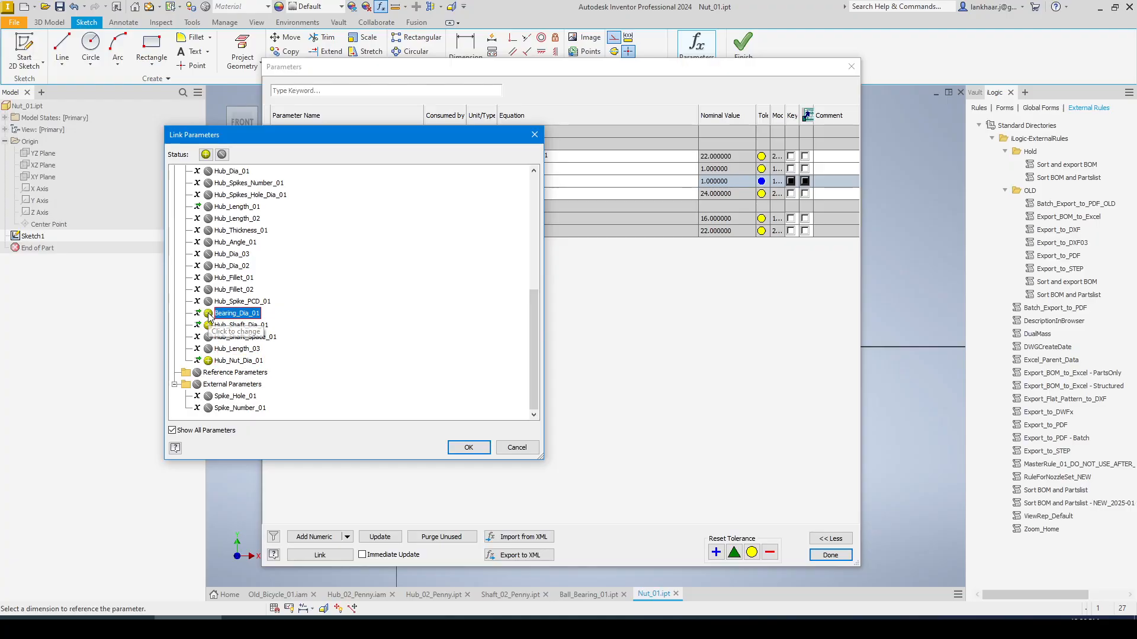
click(469, 448)
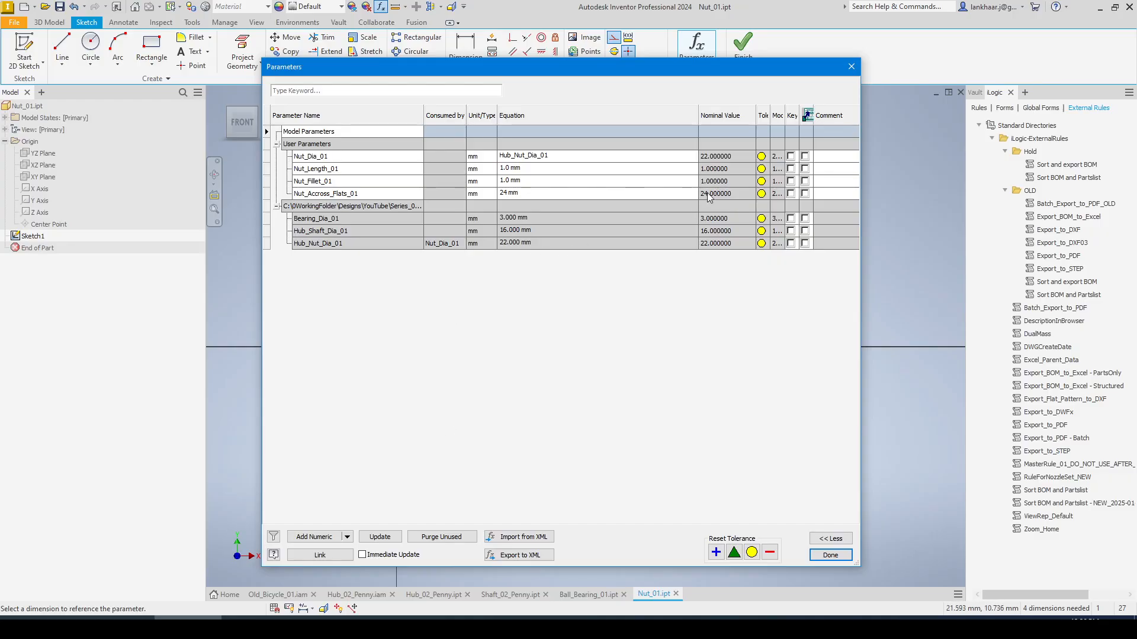
Set the equation of the user parameter Nut_Fillet_01 to Bearing_Dia_01 / 2.
click(694, 183)
click(694, 182)
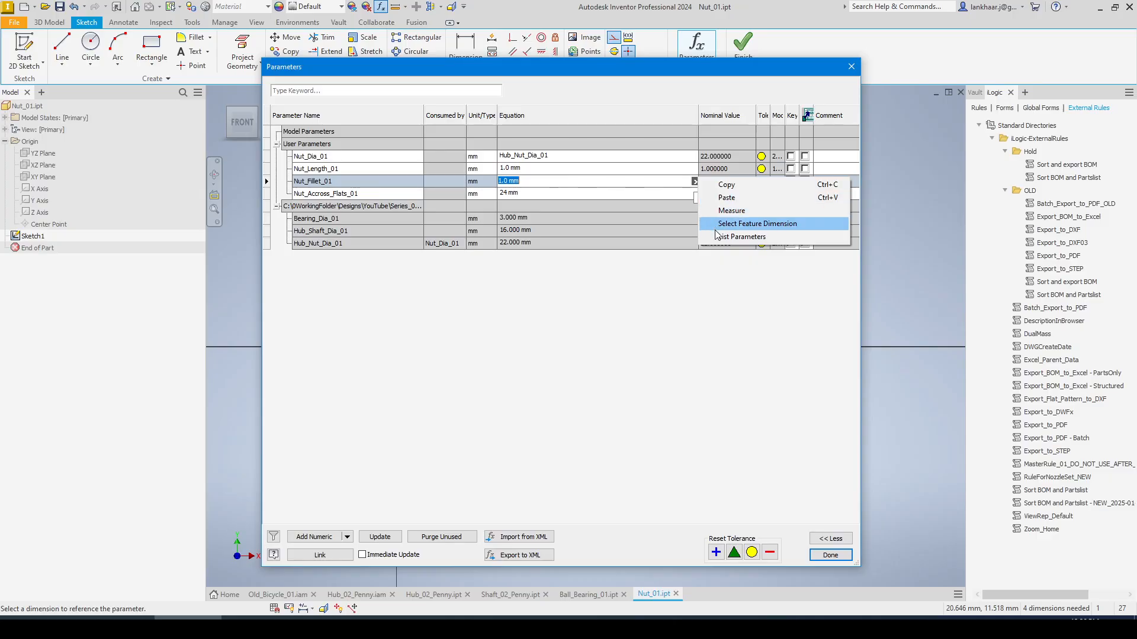
click(742, 236)
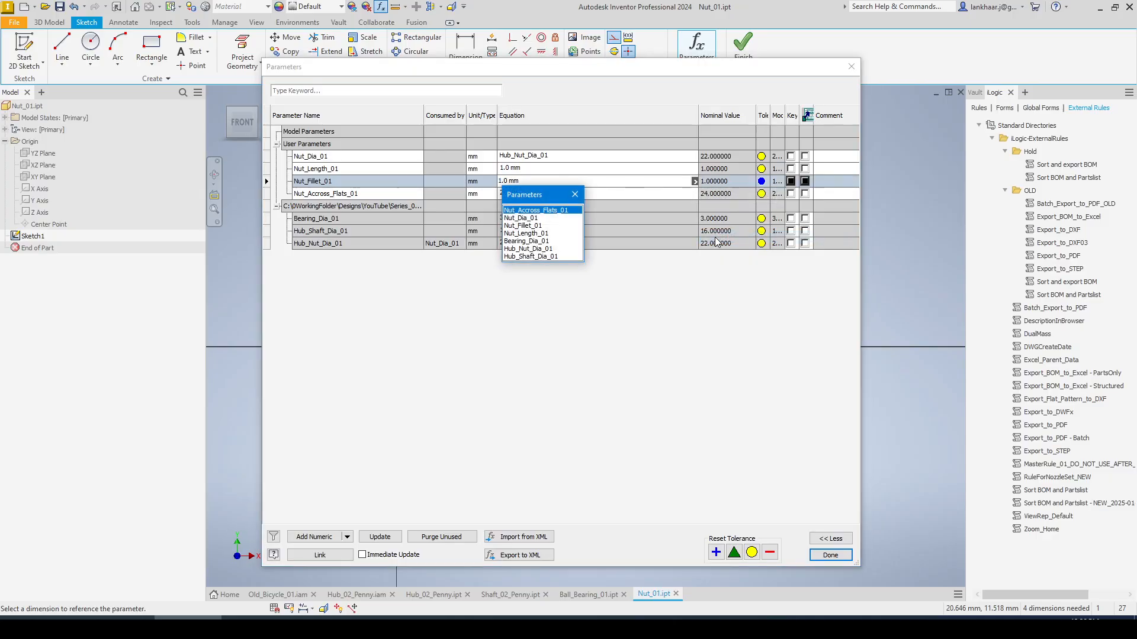
double_click(541, 241)
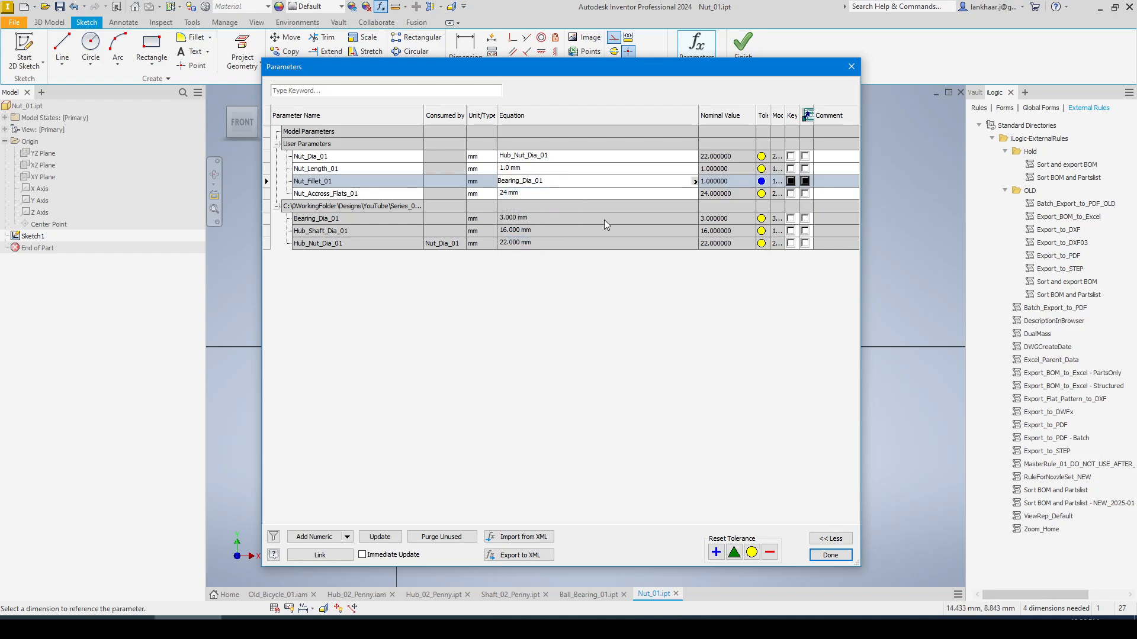
text(/ 2)
key(Return)
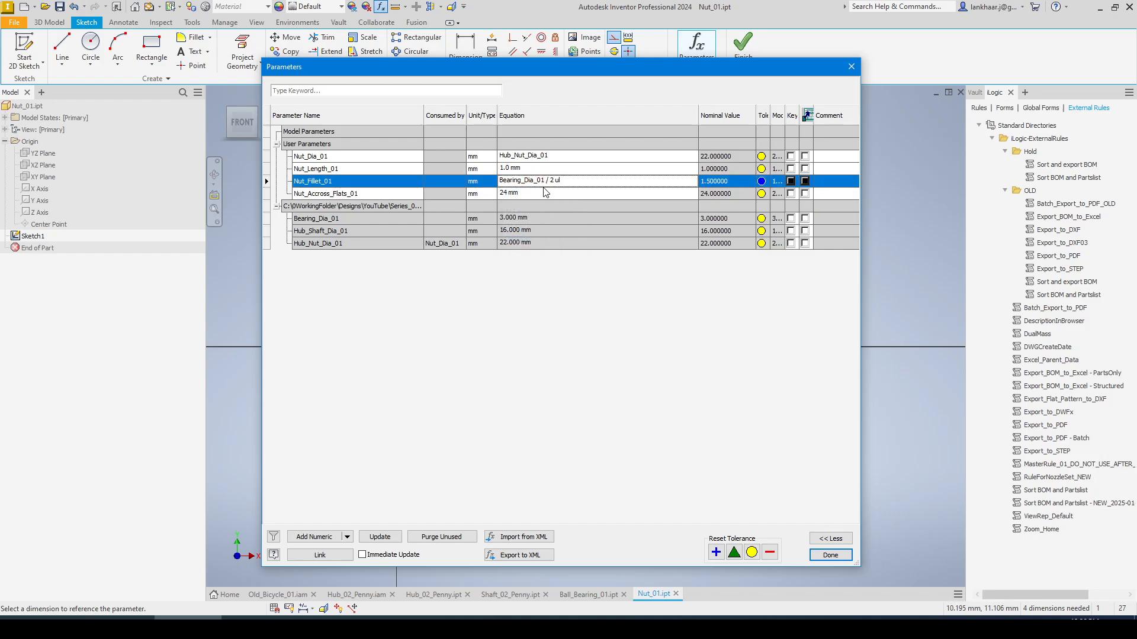
Set the user parameter Nut_Length_01 to 40 mm and finish editing the parameters.
click(550, 168)
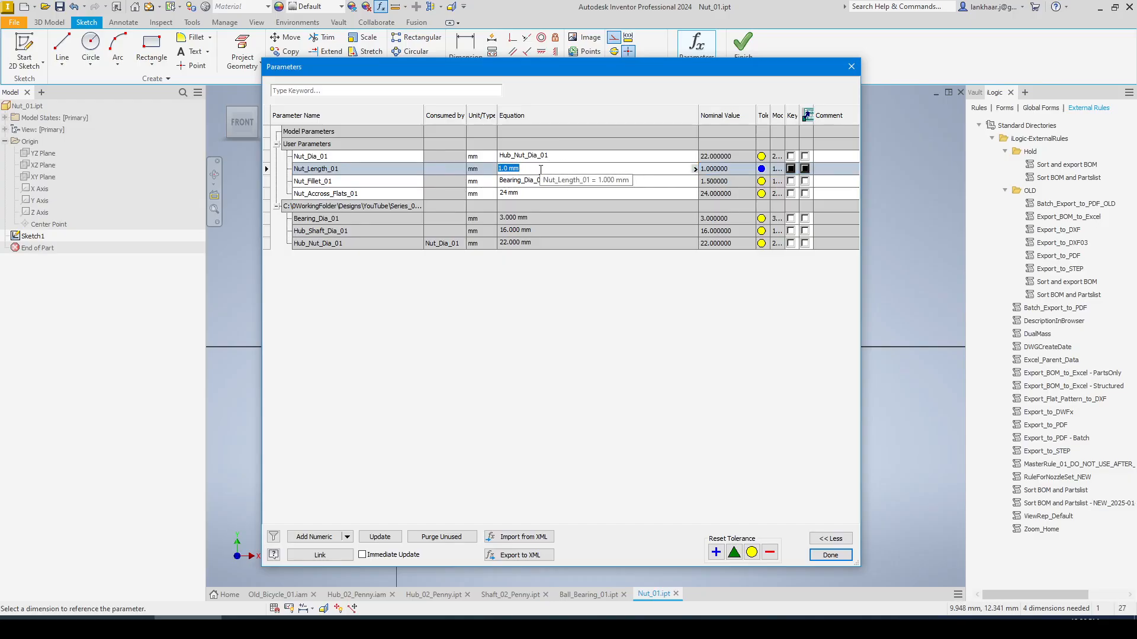
text(3)
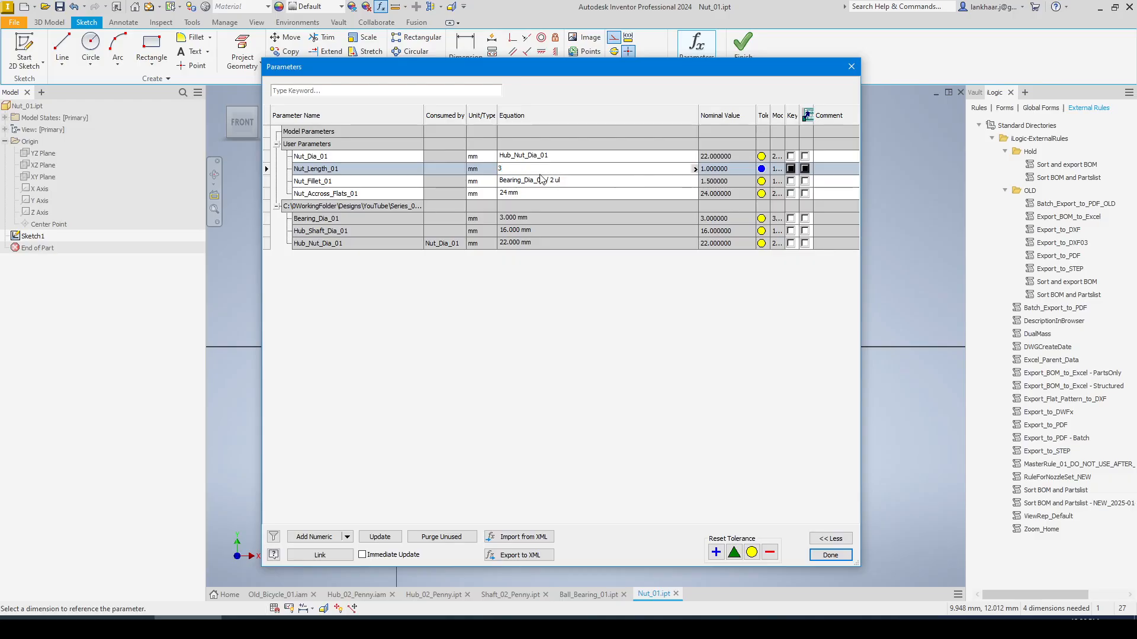
text(40)
key(Return)
key(Return)
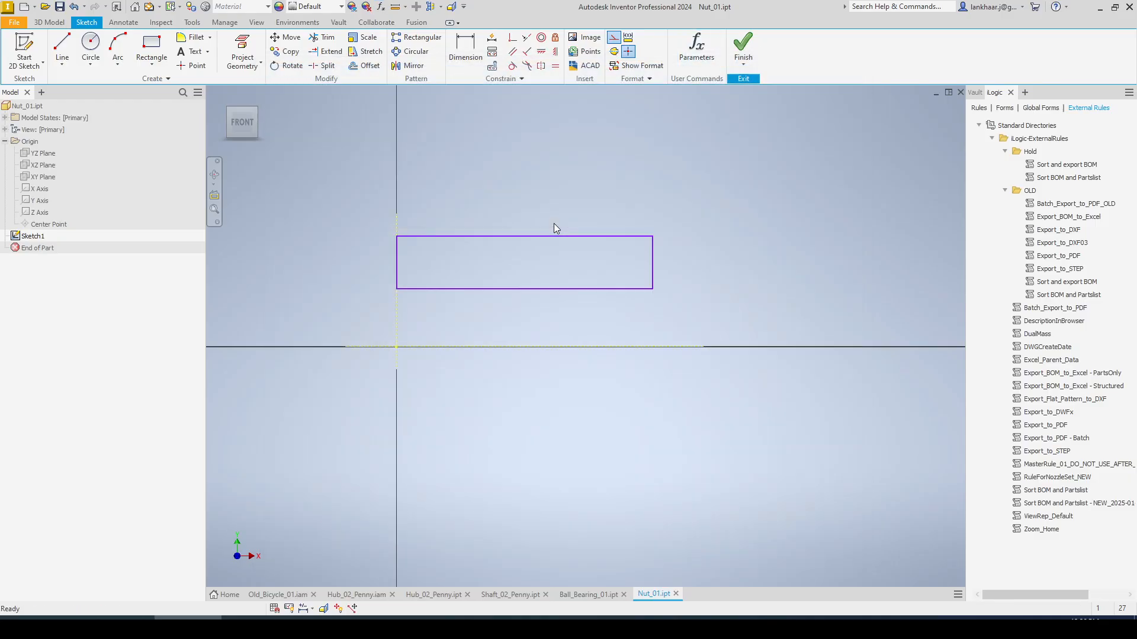
Dimension the sketched rectangle's horizontal length between its two vertical edges and drive it with the parameter Nut_Length_01.
key(d)
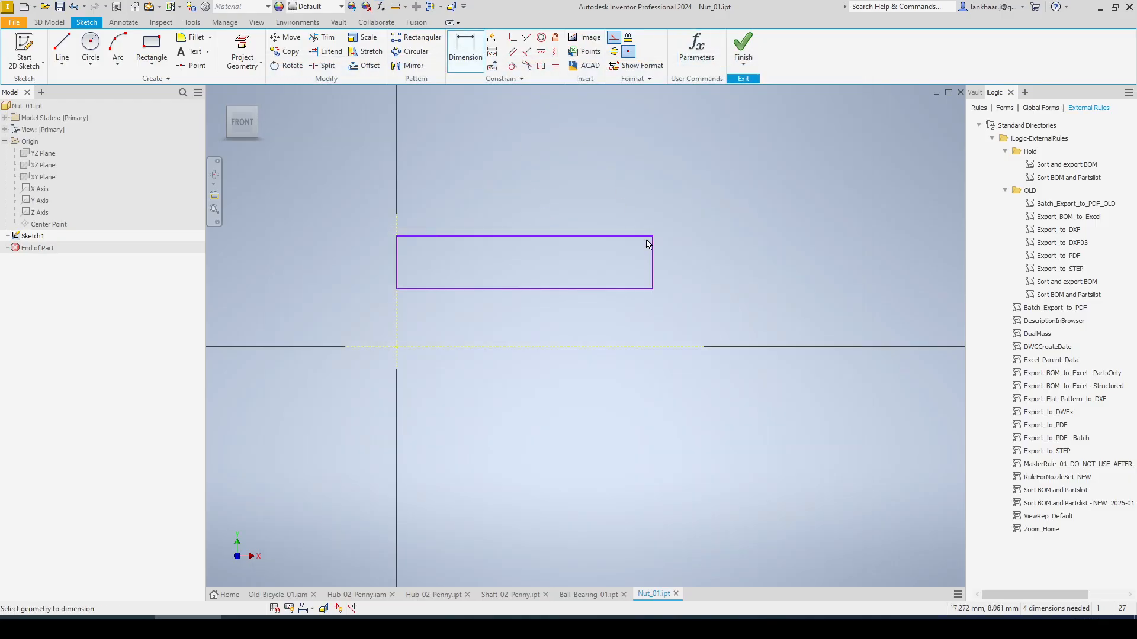
click(653, 251)
click(395, 253)
click(480, 188)
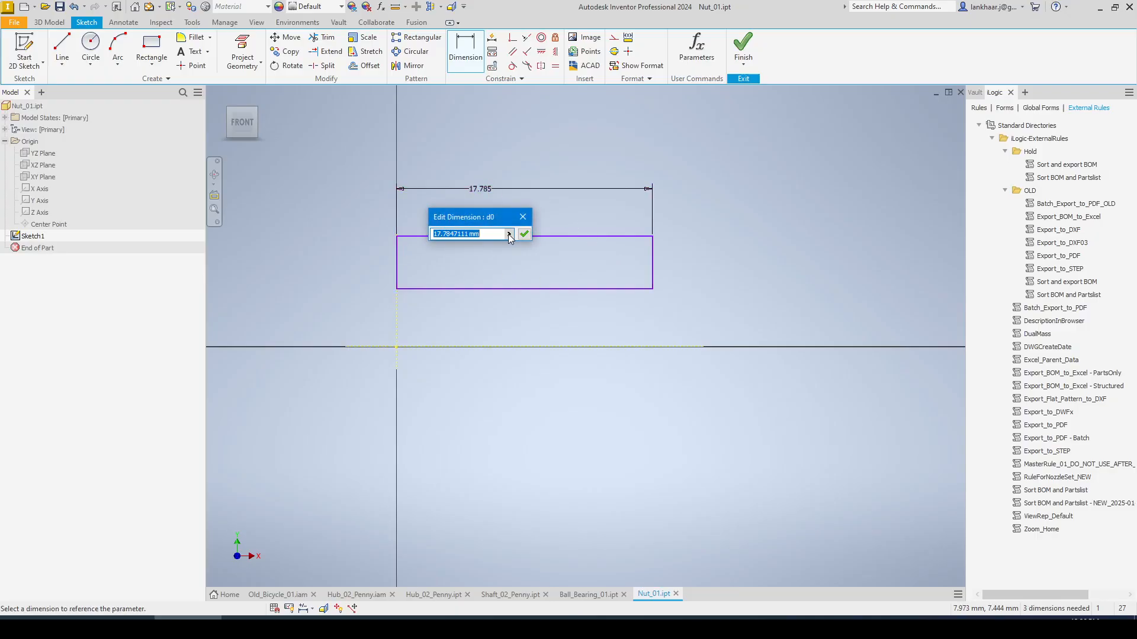
click(508, 234)
click(531, 276)
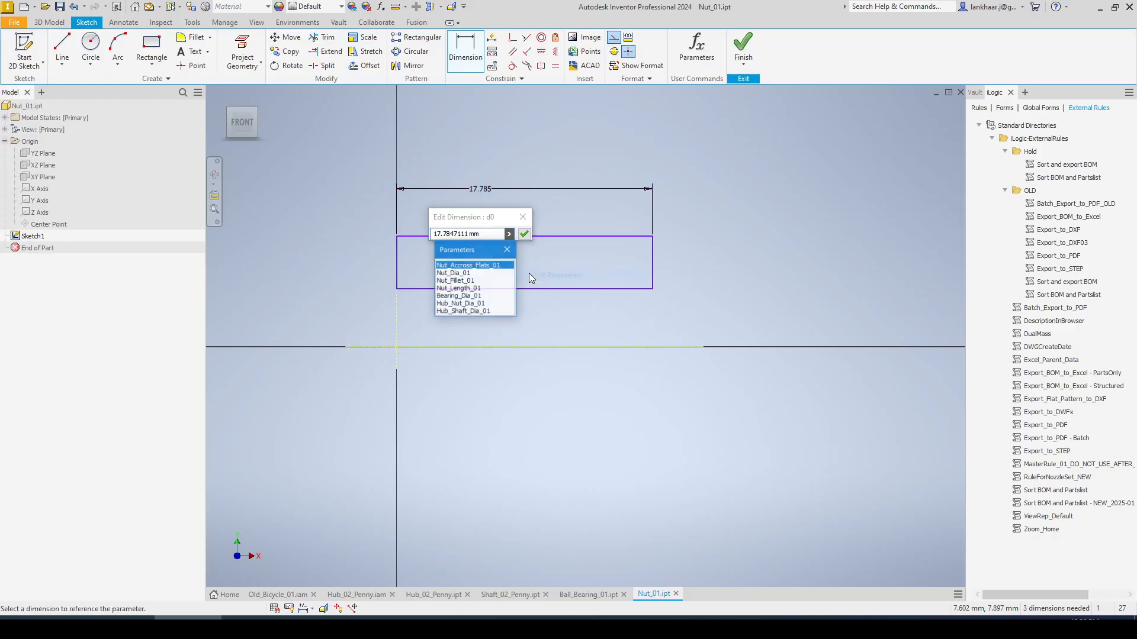
click(472, 288)
key(Return)
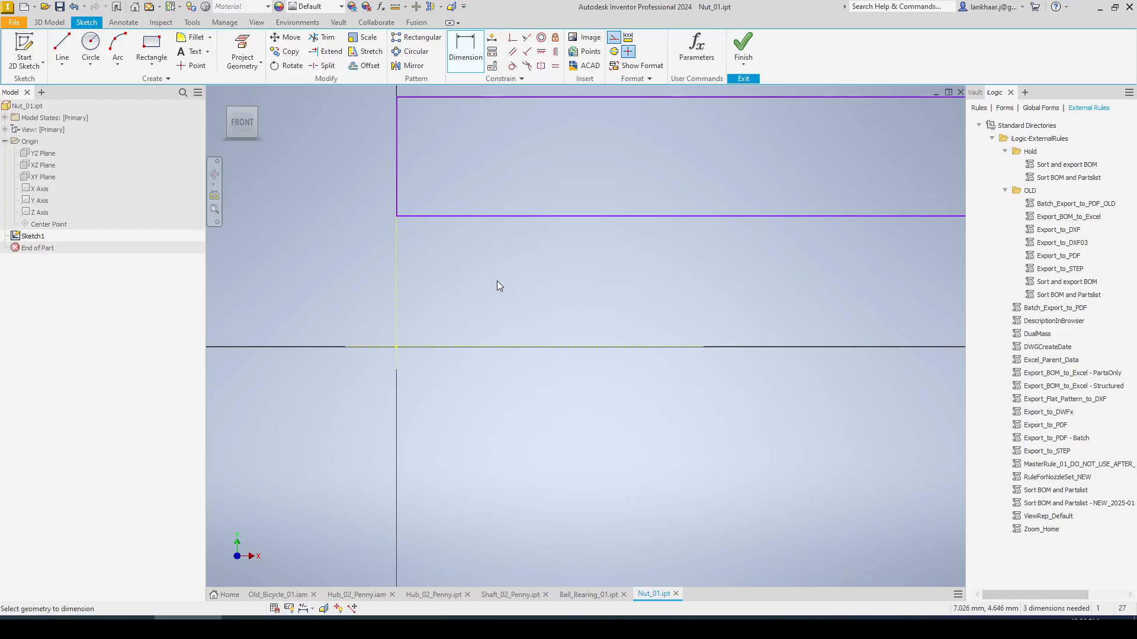
scroll(496, 281, down, 4)
middle_drag(546, 268, 489, 293)
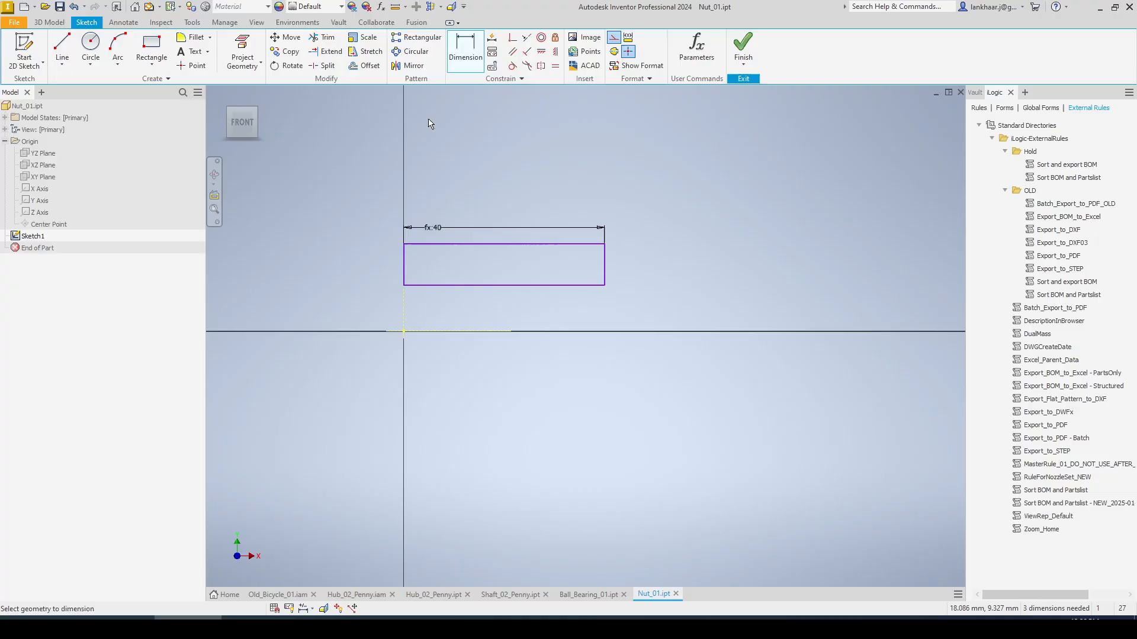
click(466, 52)
click(492, 285)
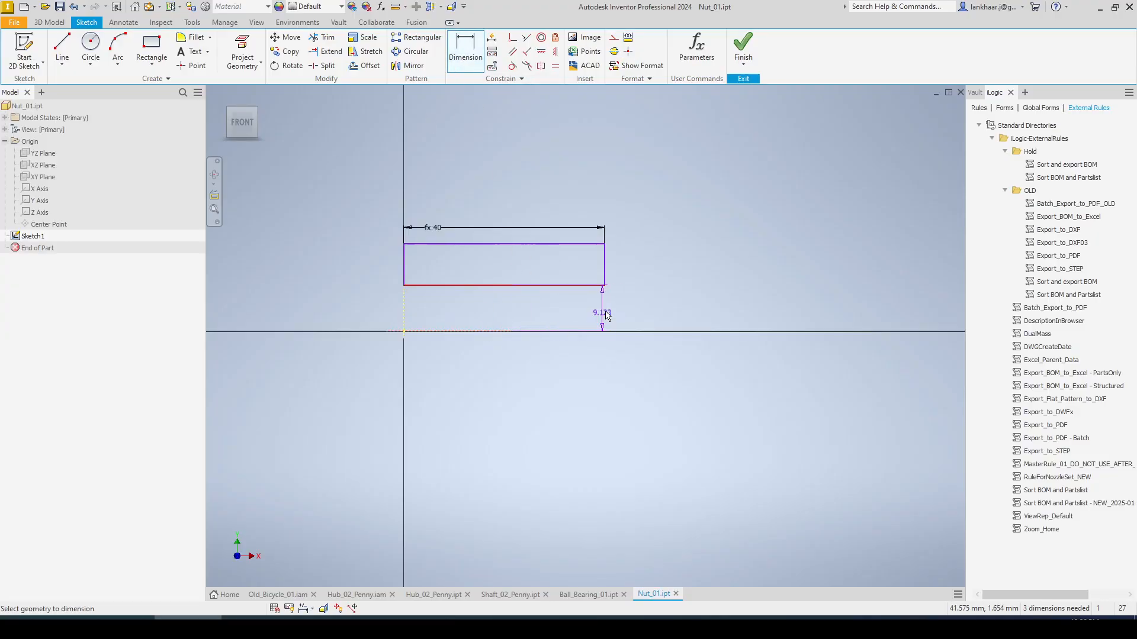
key(Escape)
Convert the projected horizontal axis line below the rectangle into a centerline.
click(614, 51)
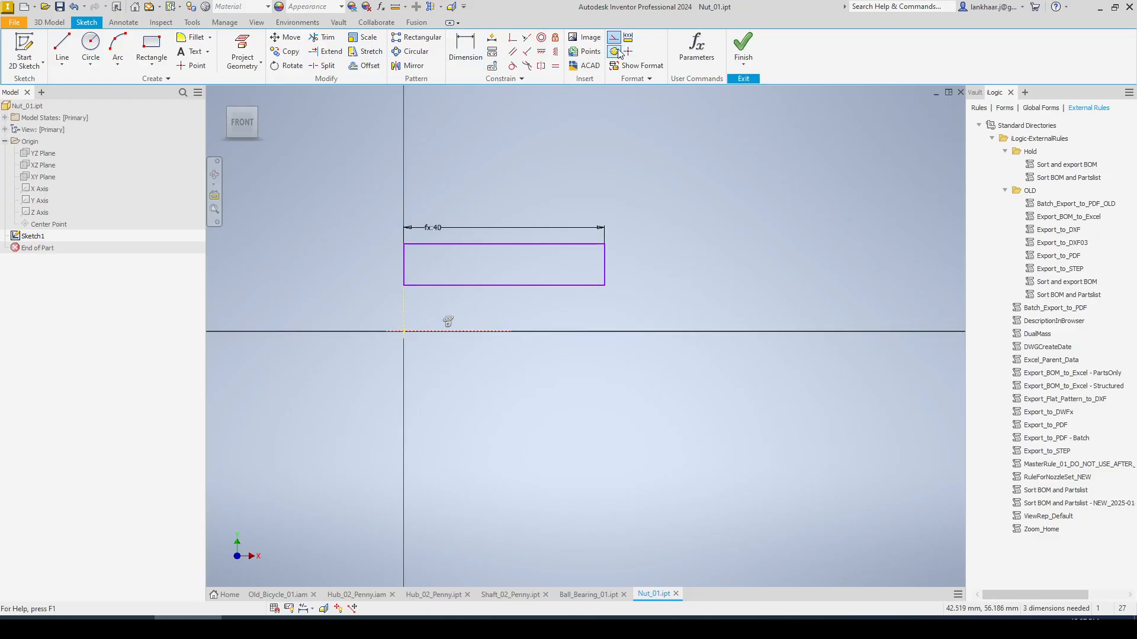
click(462, 46)
click(501, 286)
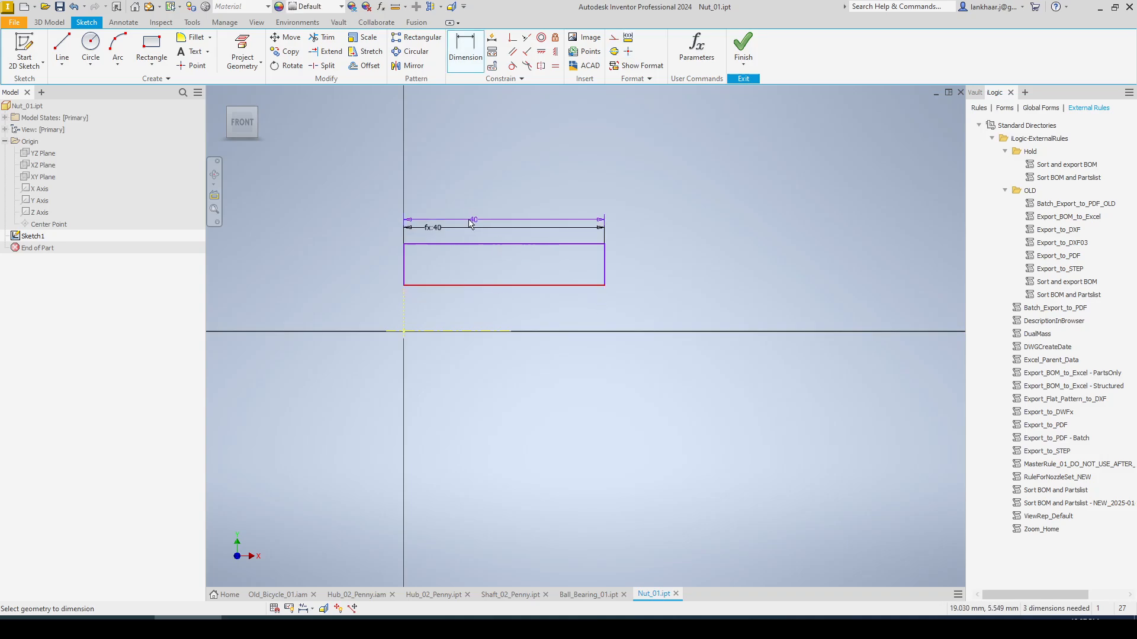
key(Escape)
Add a diameter dimension from the rectangle's lower edge to the centerline, driven by the parameter Nut_Dia_01.
click(466, 51)
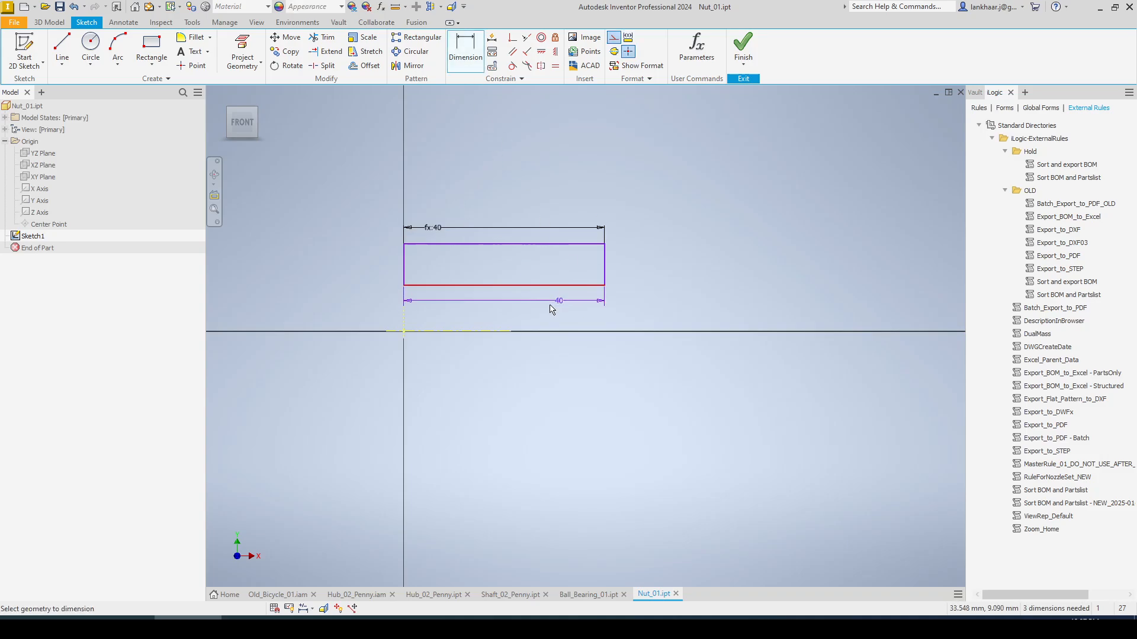
click(524, 286)
click(493, 332)
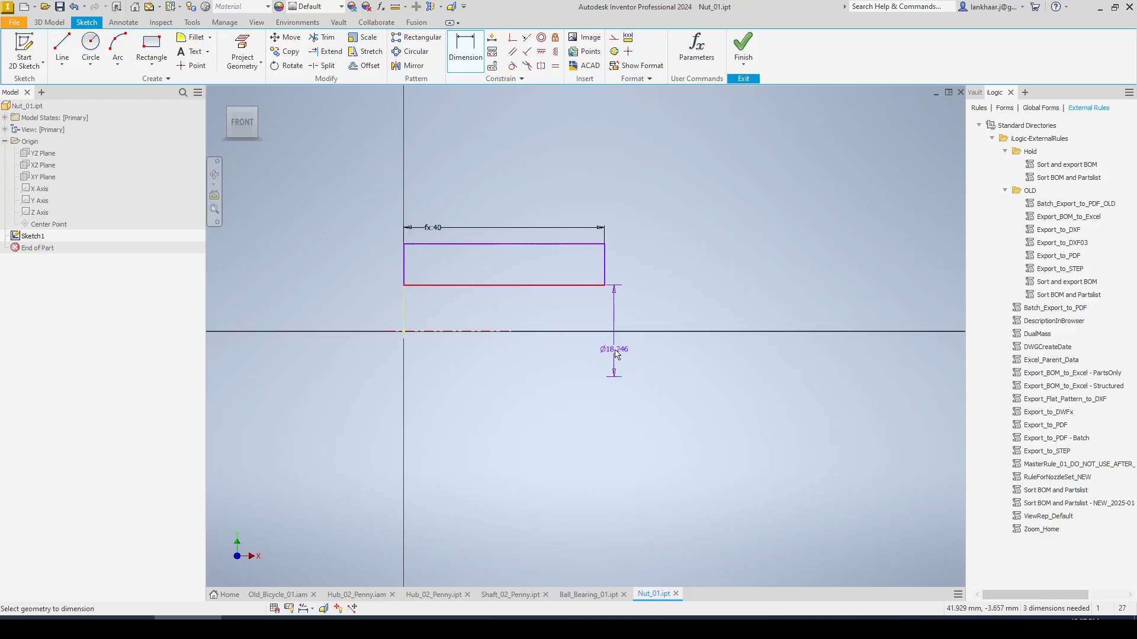
click(614, 350)
click(644, 395)
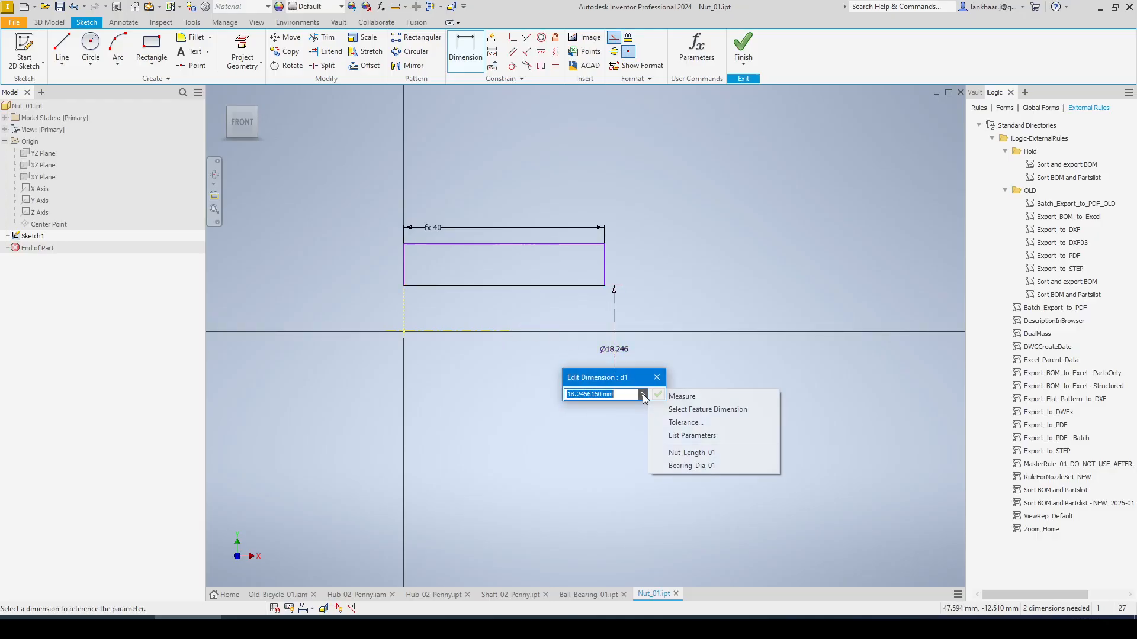
click(666, 435)
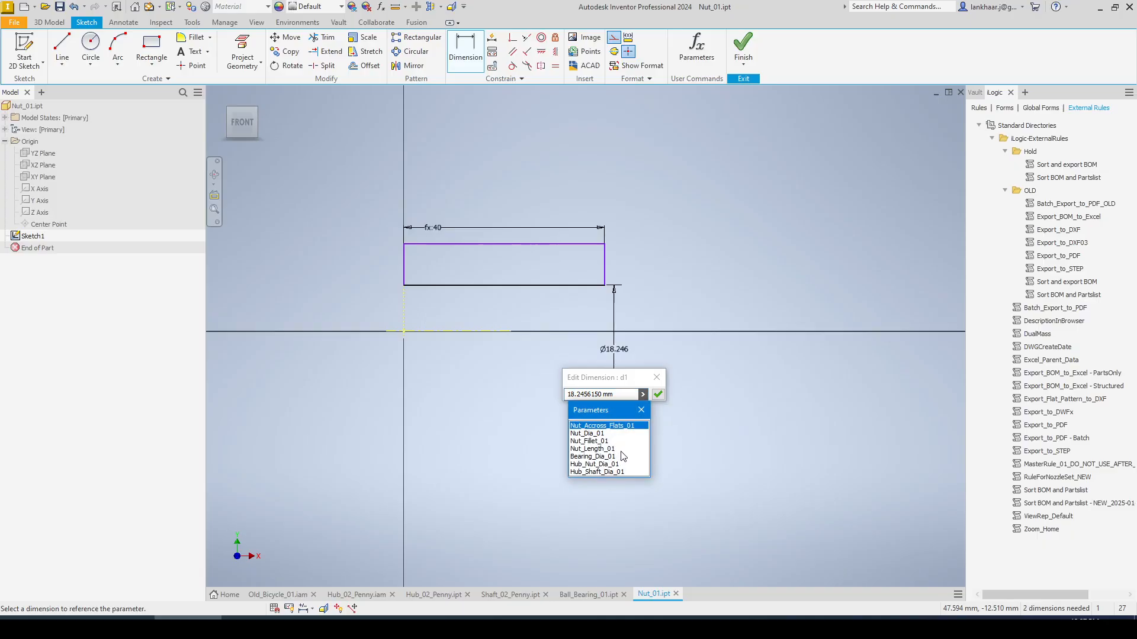
click(610, 434)
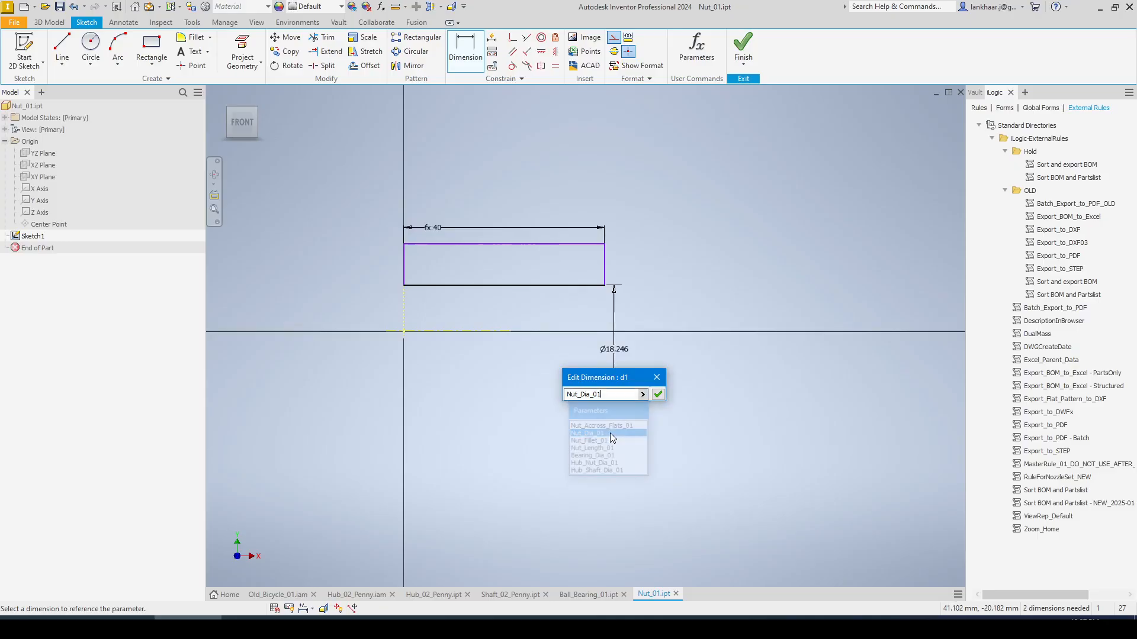
click(657, 395)
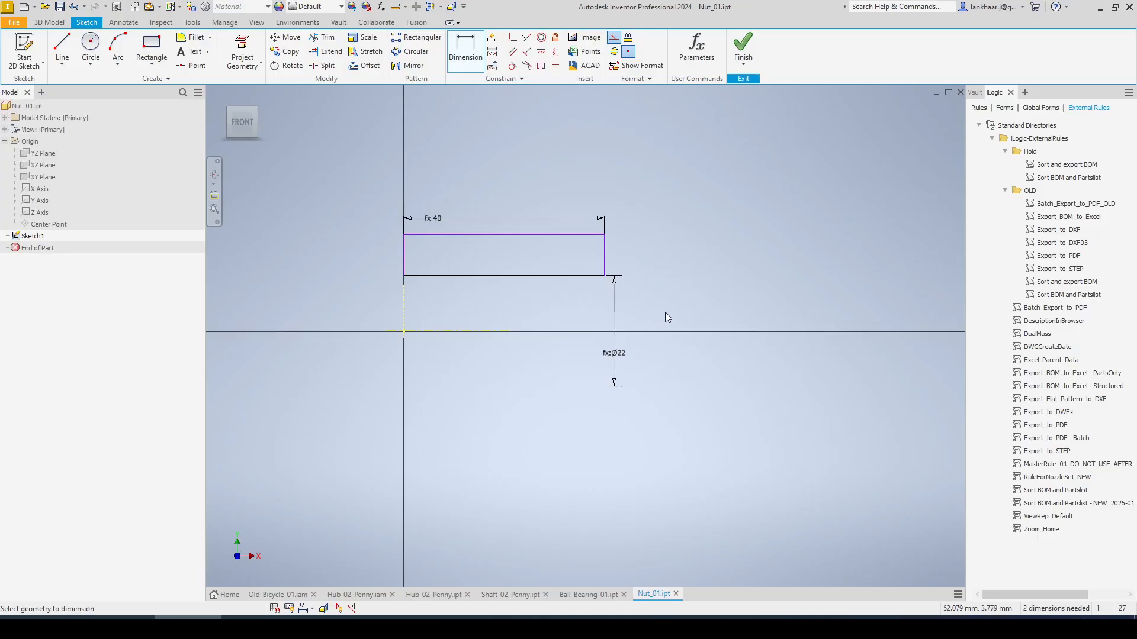
Remove the diameter dimension from the rectangle's lower edge and move that edge closer to the centerline.
key(ctrl+z)
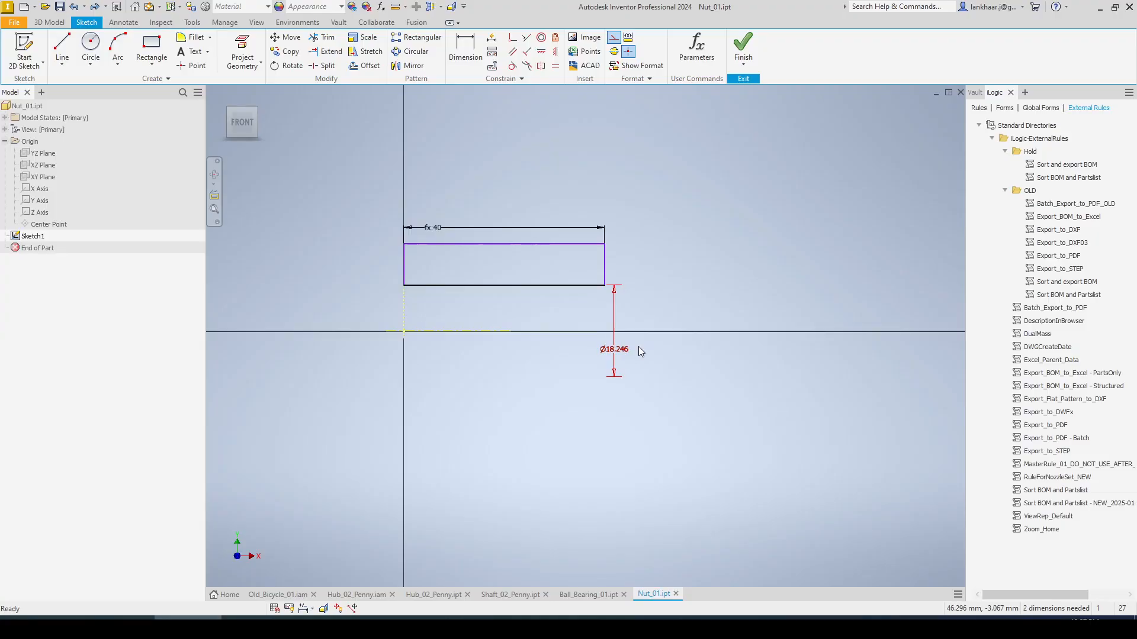
key(Delete)
click(459, 47)
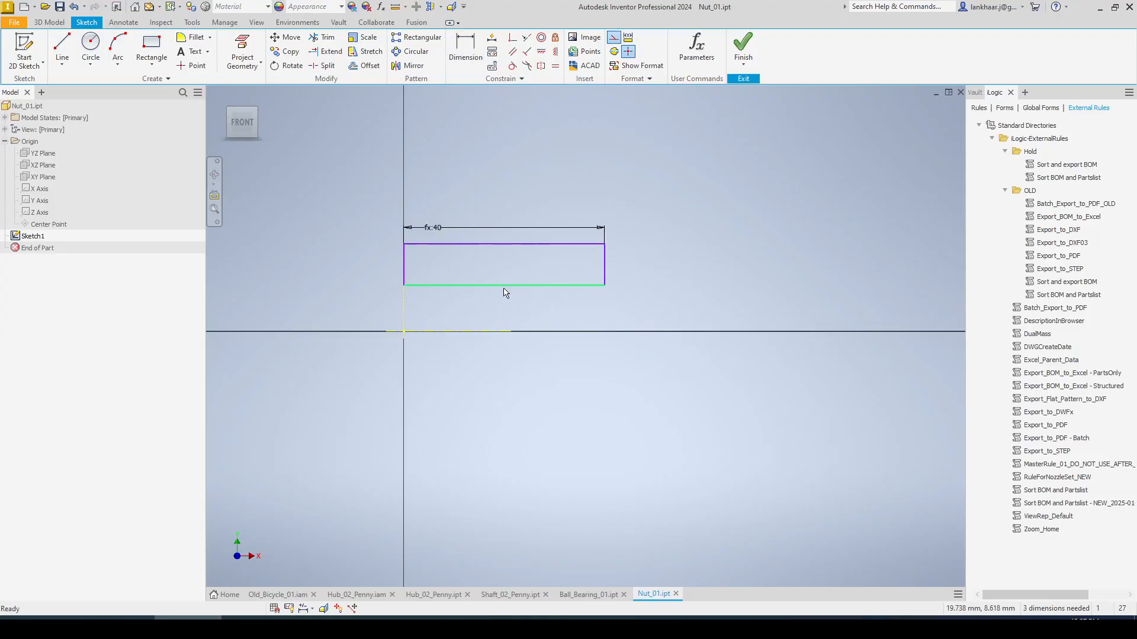
drag(505, 291, 504, 314)
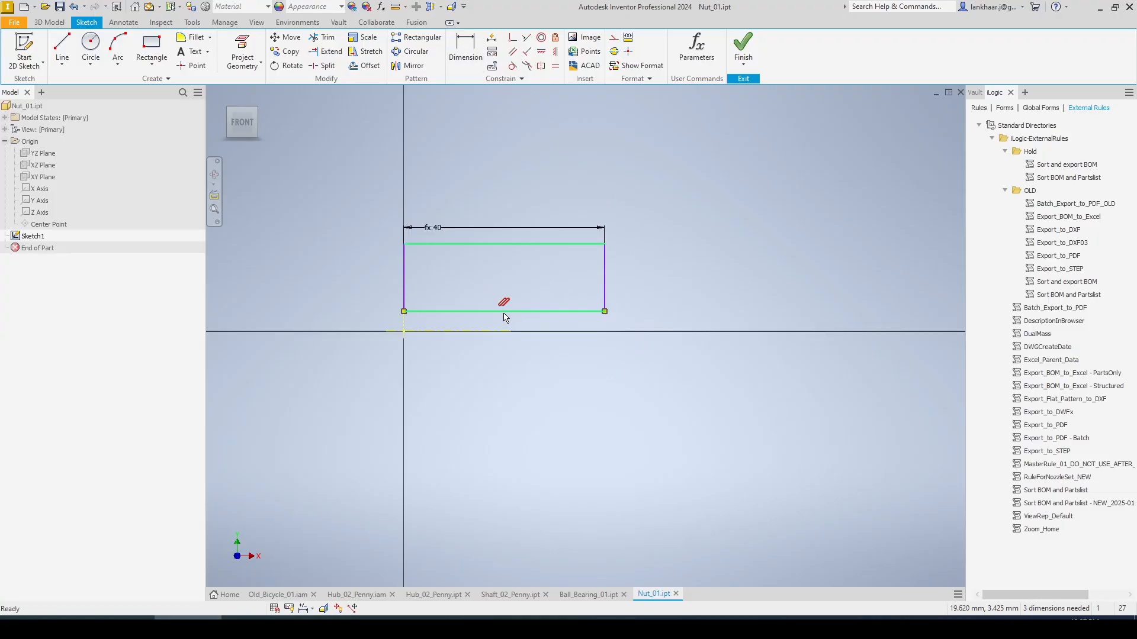
Add a diameter dimension from the rectangle's upper edge to the centerline, driven by the parameter Nut_Dia_01.
click(465, 52)
click(516, 244)
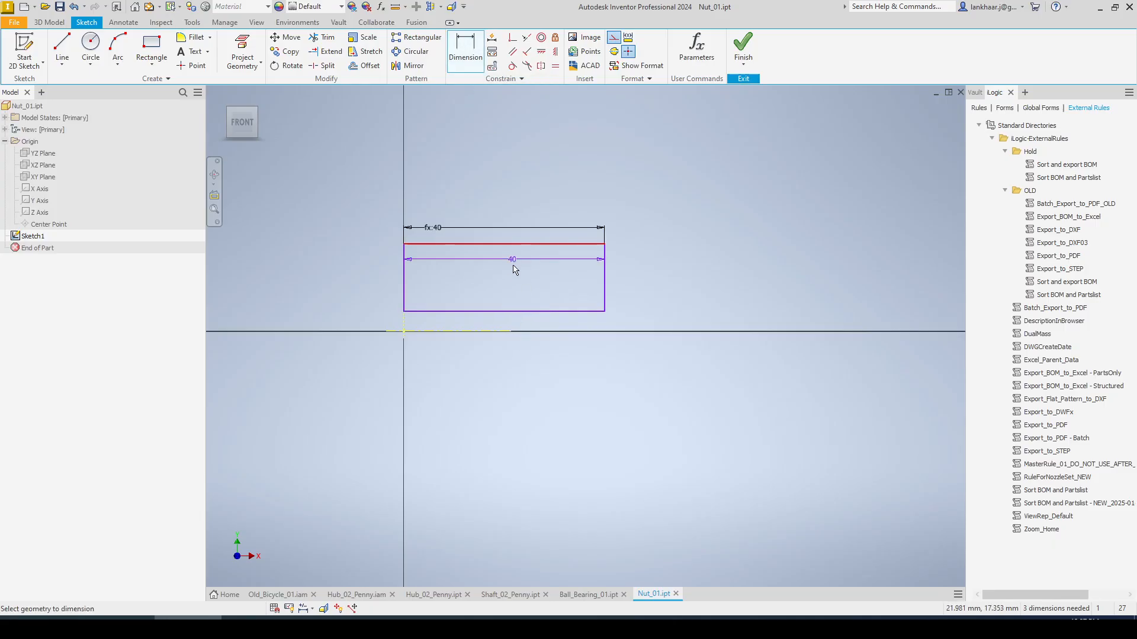
click(508, 331)
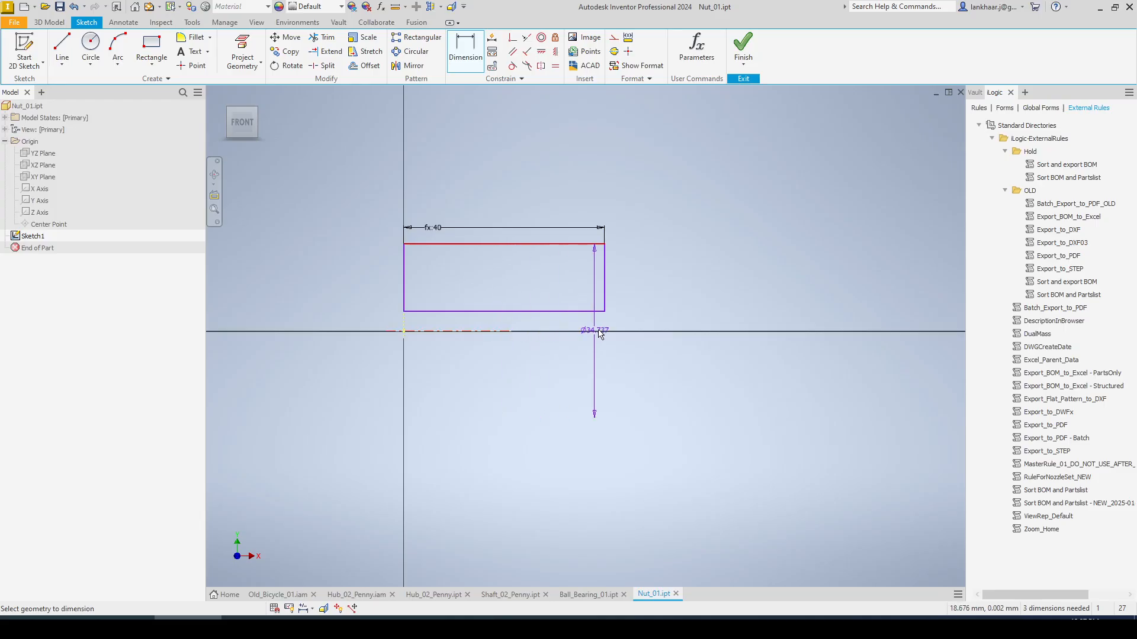
click(637, 326)
click(660, 368)
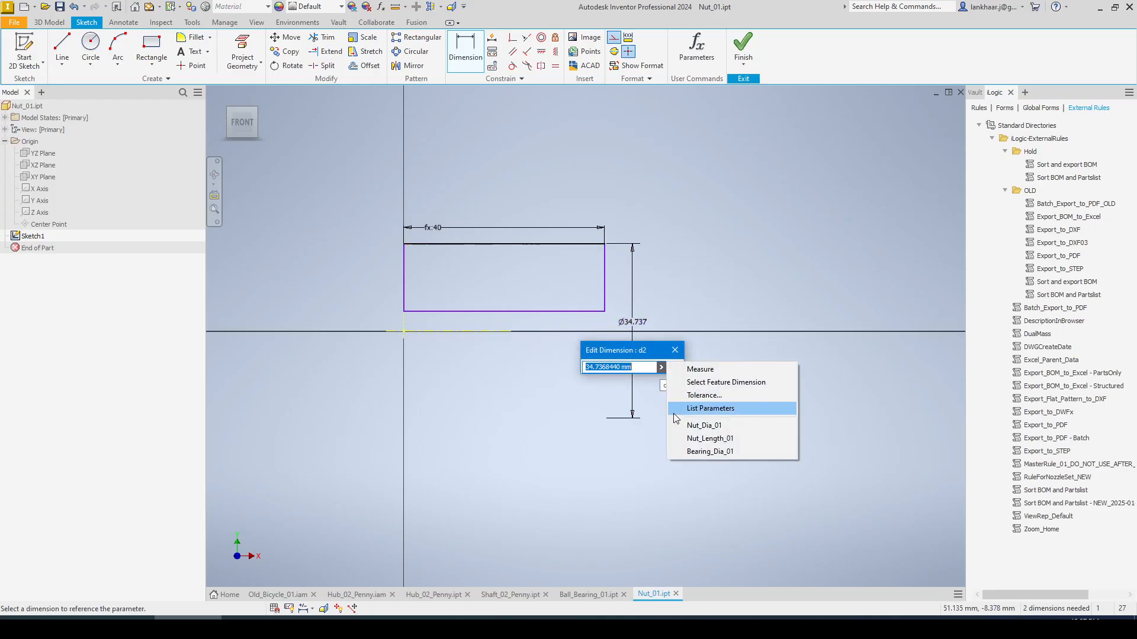
click(678, 408)
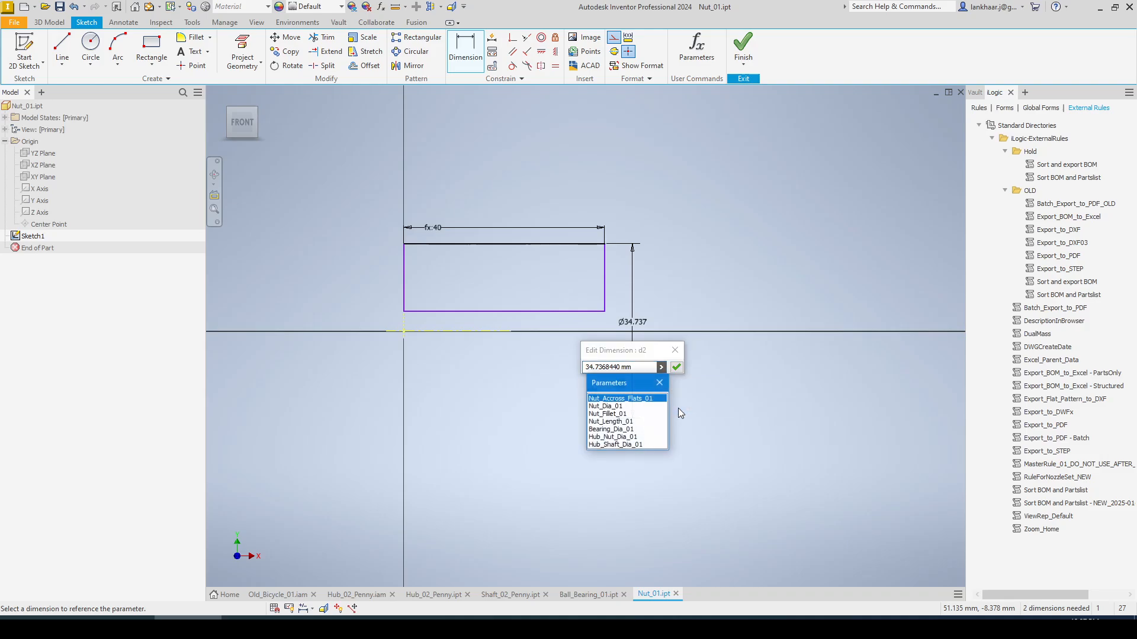
click(618, 408)
key(Return)
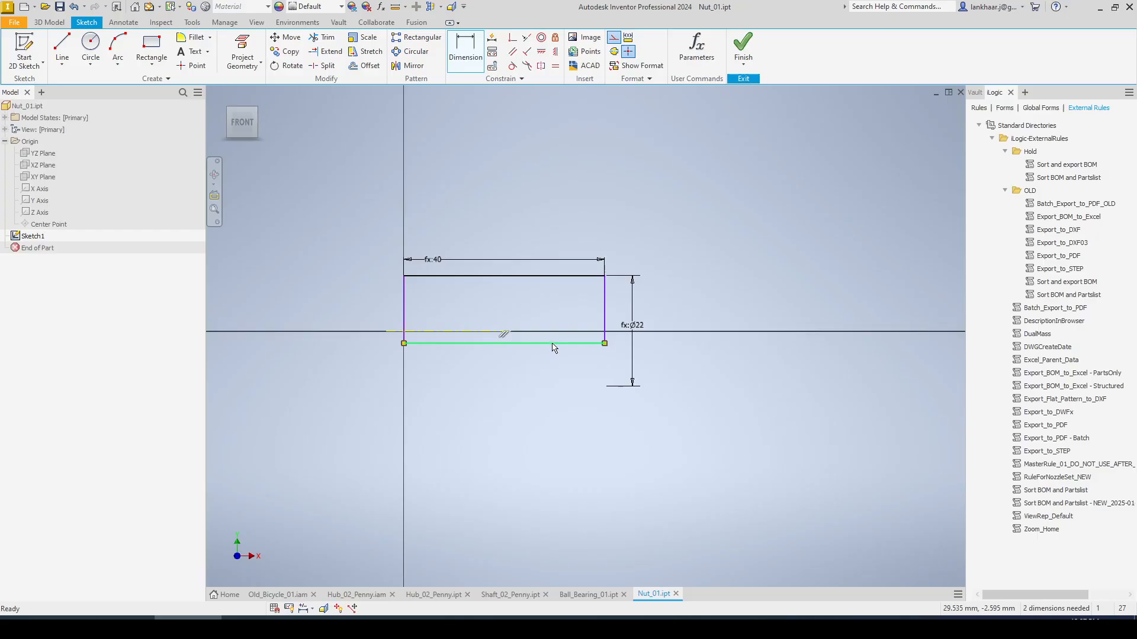
Move the rectangle's lower edge above the centerline and make the left edge collinear with the projected vertical axis.
drag(553, 348, 549, 320)
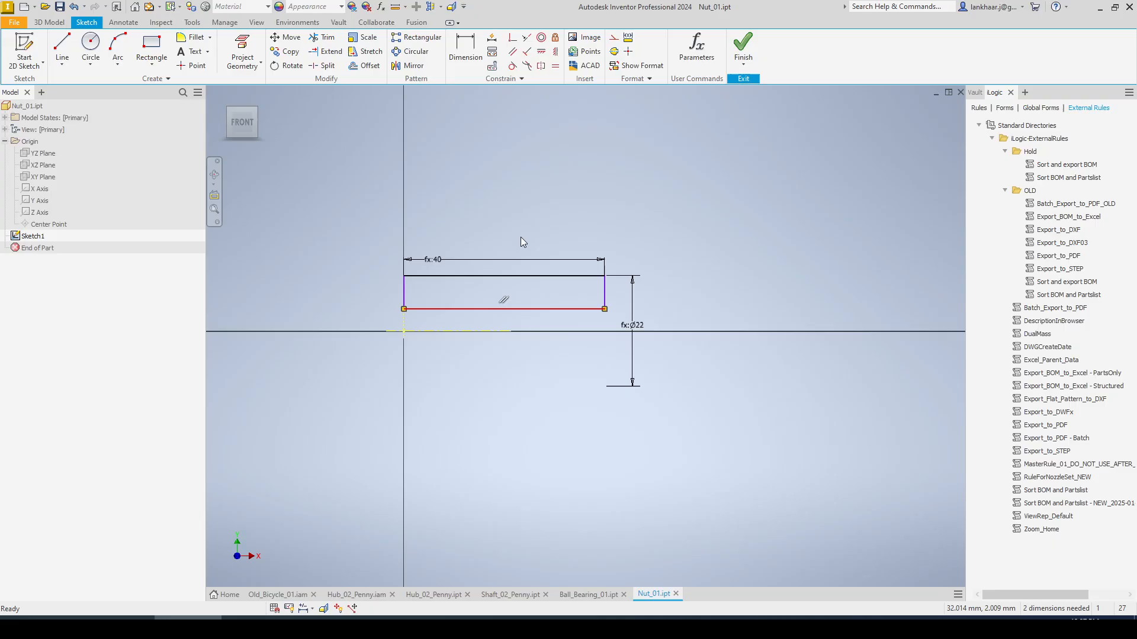
click(526, 37)
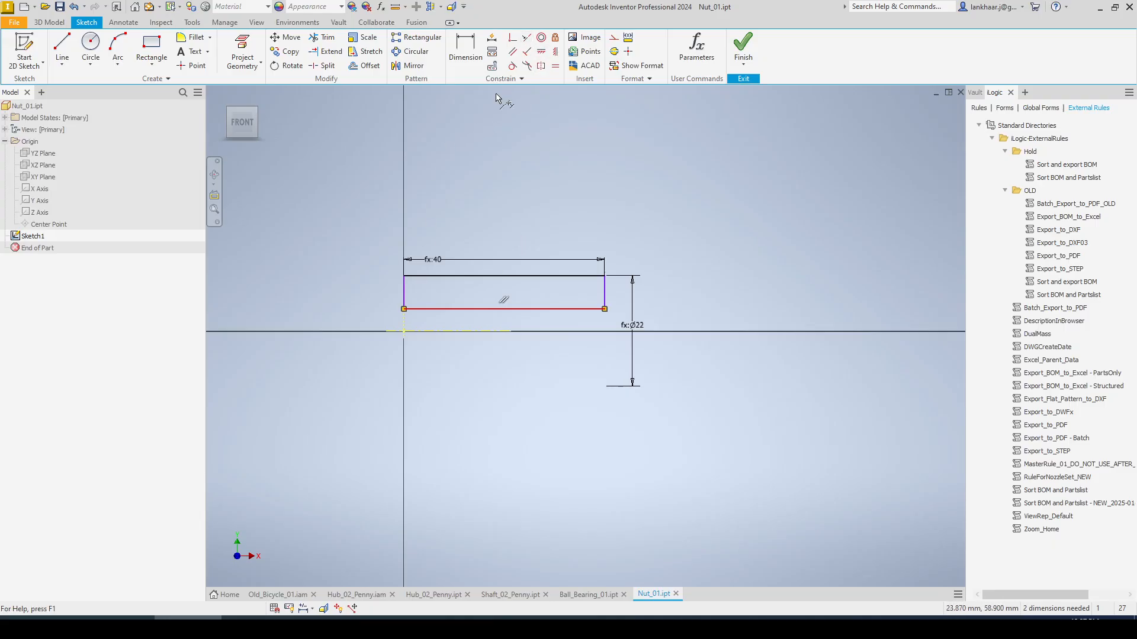
click(404, 290)
click(409, 309)
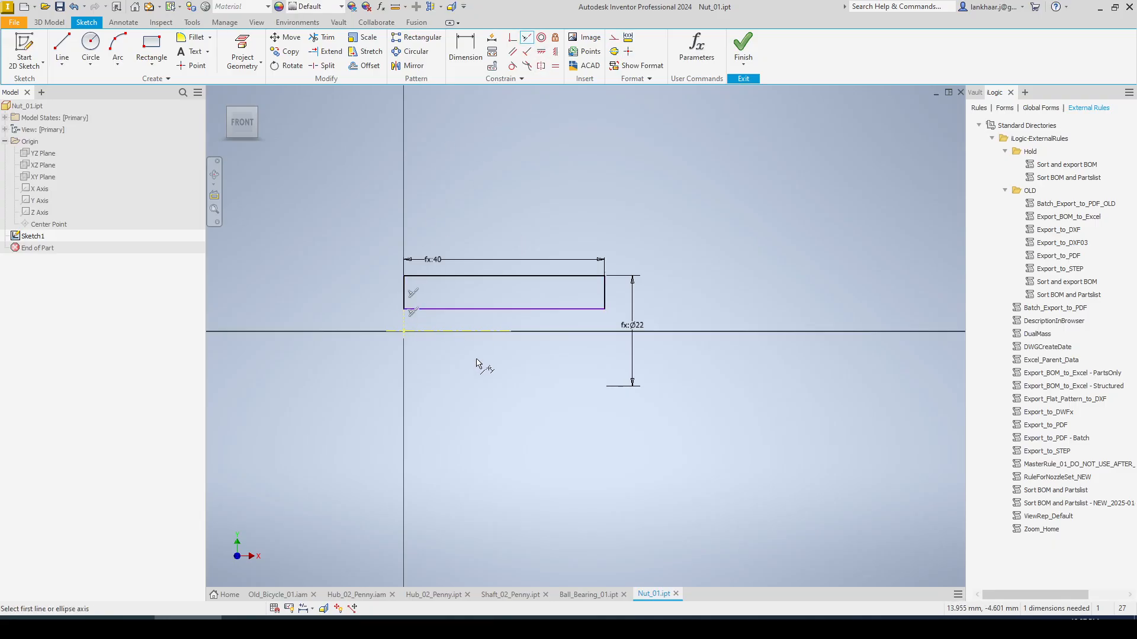
key(Escape)
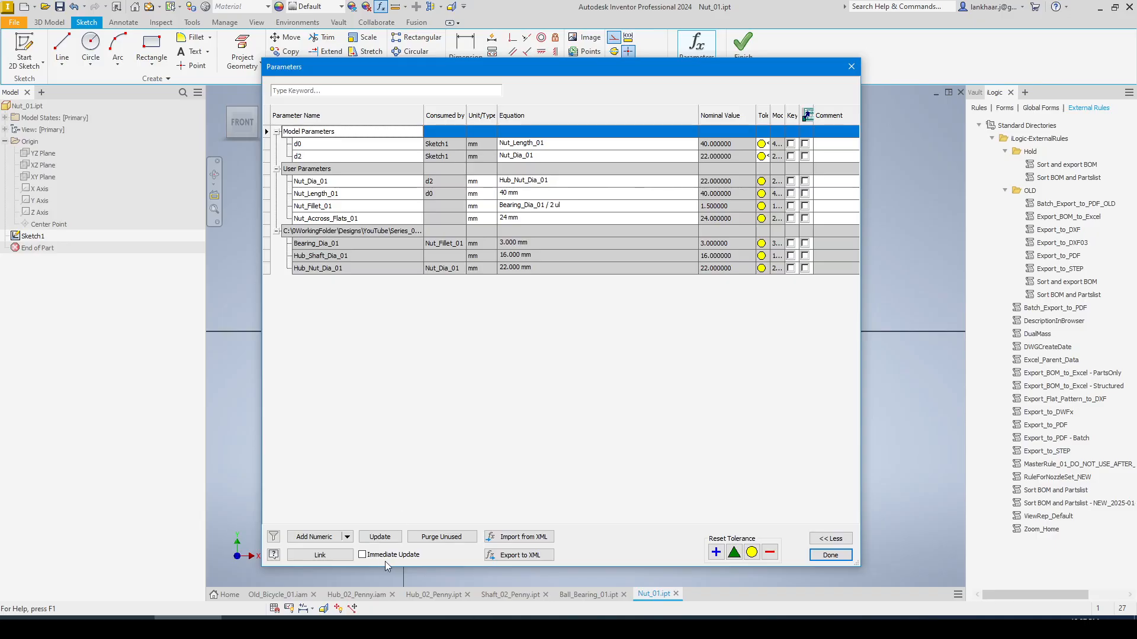
Add a numeric user parameter named Nut_Dia_02 and set its equation to the linked parameter Hub_Shaft_Dia_01.
click(314, 537)
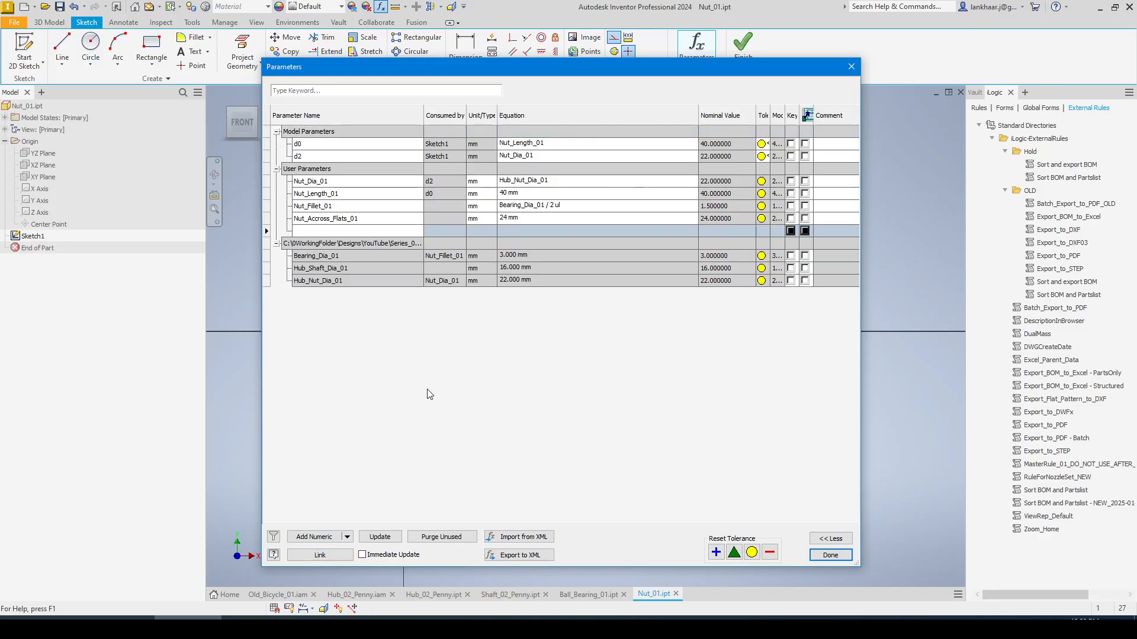
text(Nut_Dia_02)
key(Return)
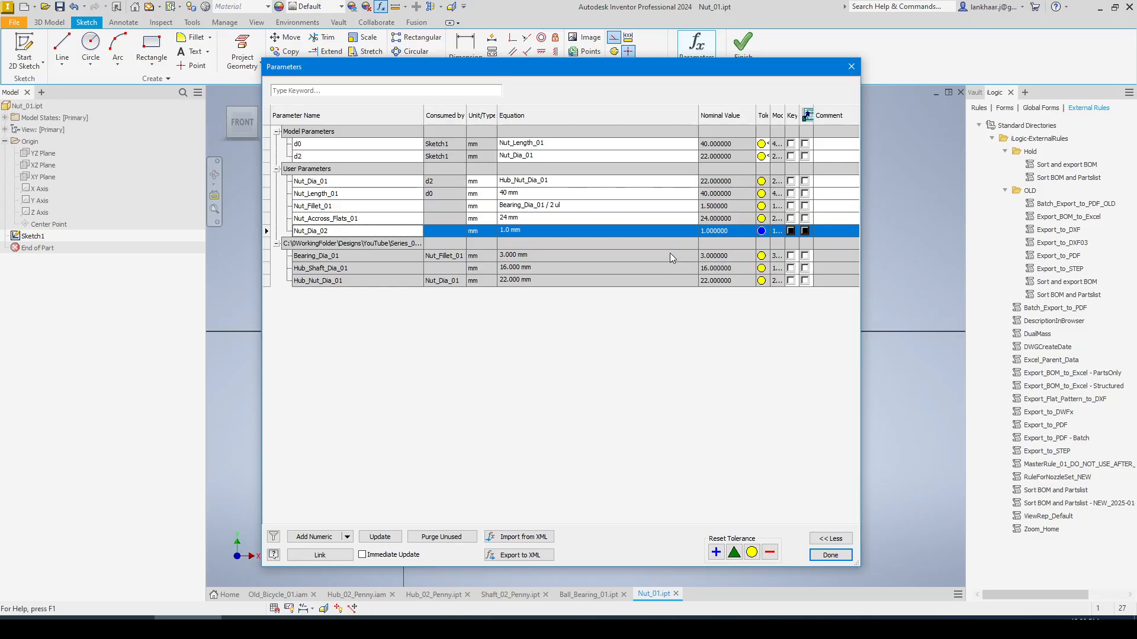
click(681, 231)
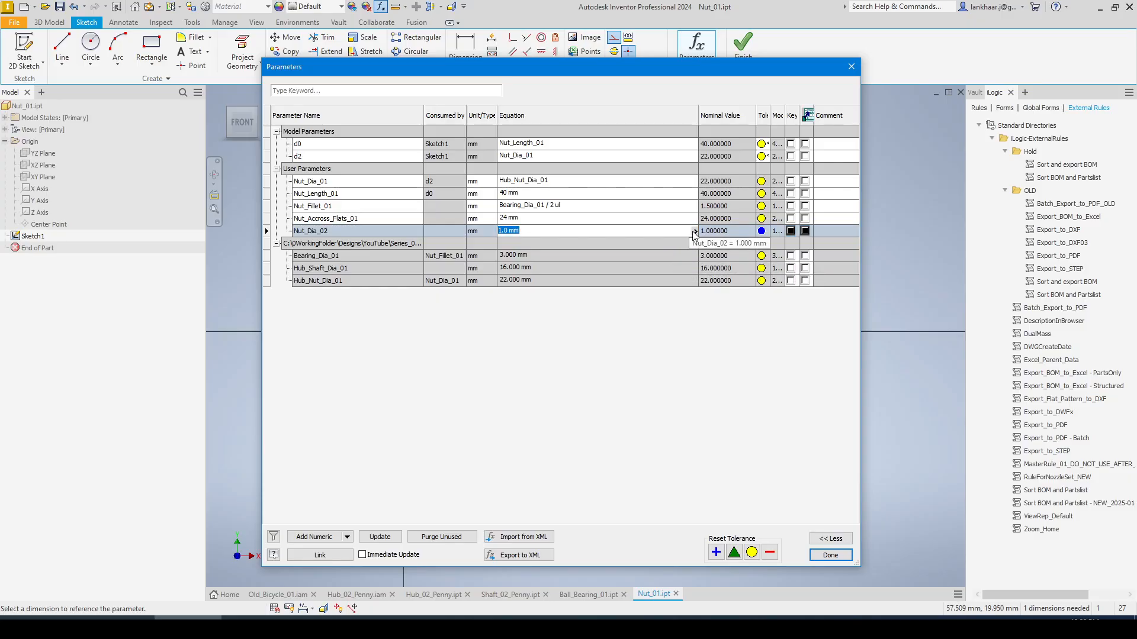
click(694, 231)
click(740, 286)
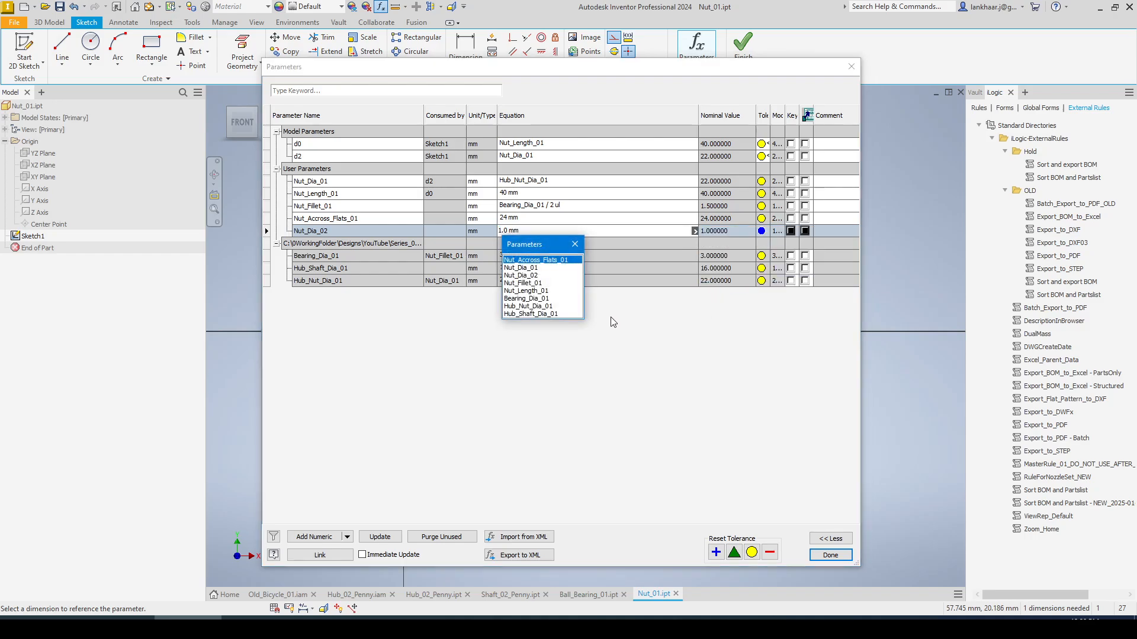
double_click(551, 315)
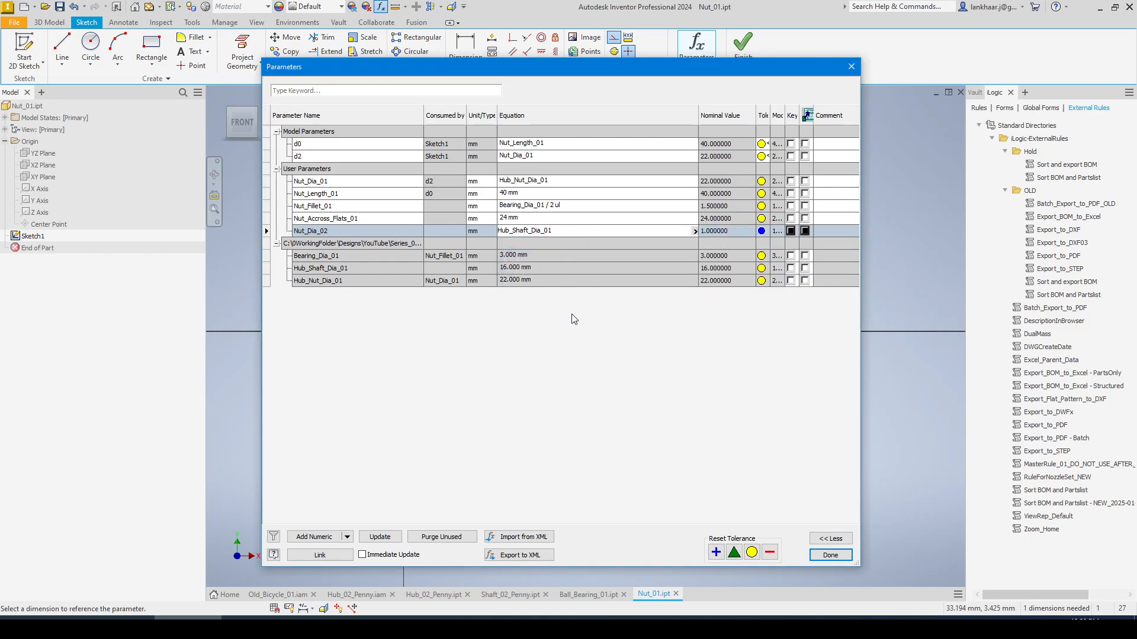
click(342, 231)
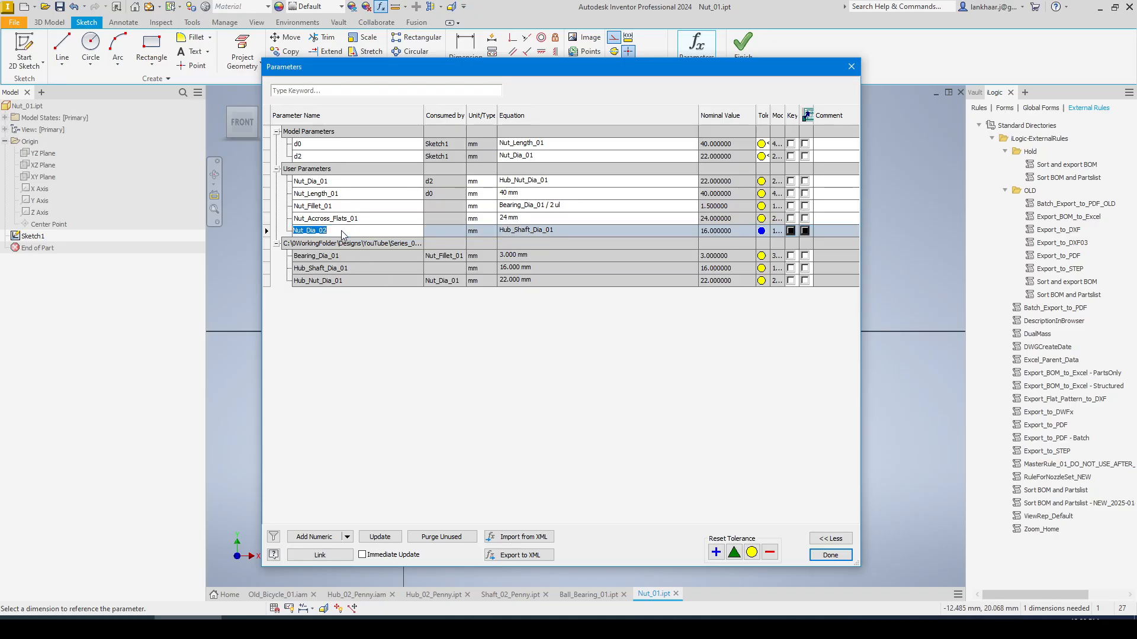
click(830, 555)
Add a diameter dimension from the rectangle's lower edge to the centerline, driven by the parameter Nut_Dia_02.
key(d)
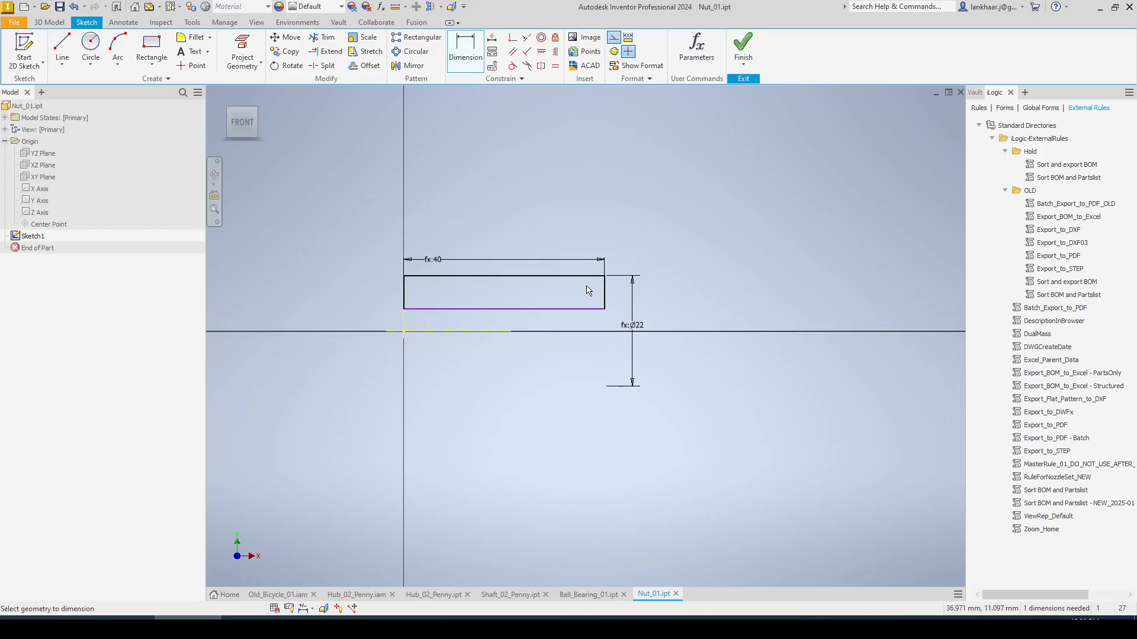
click(509, 333)
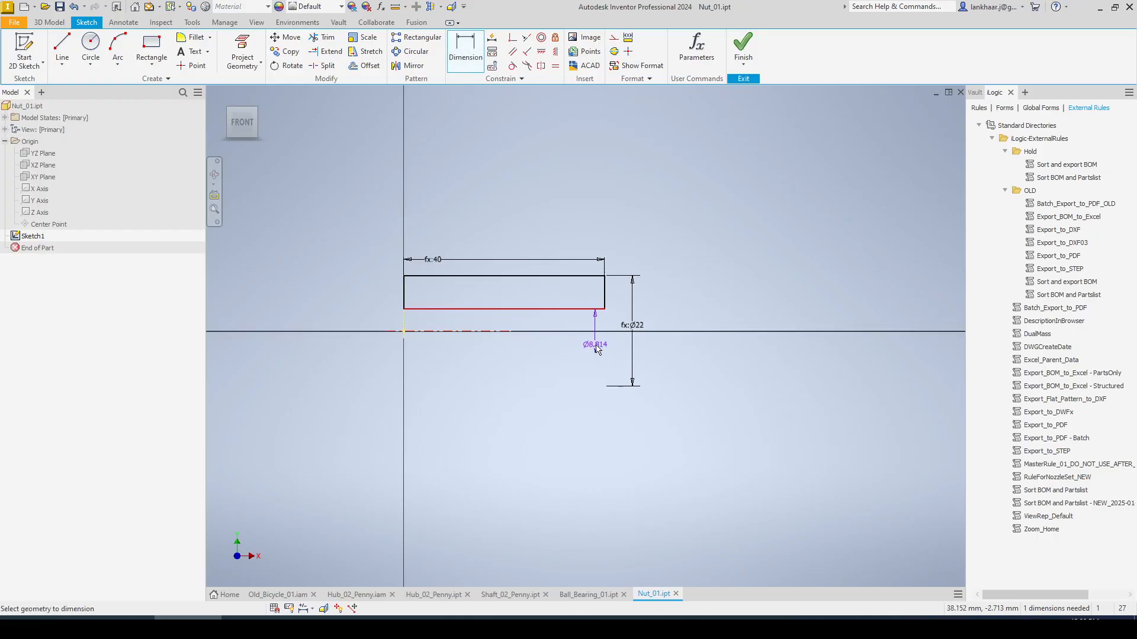
click(595, 342)
text(ID)
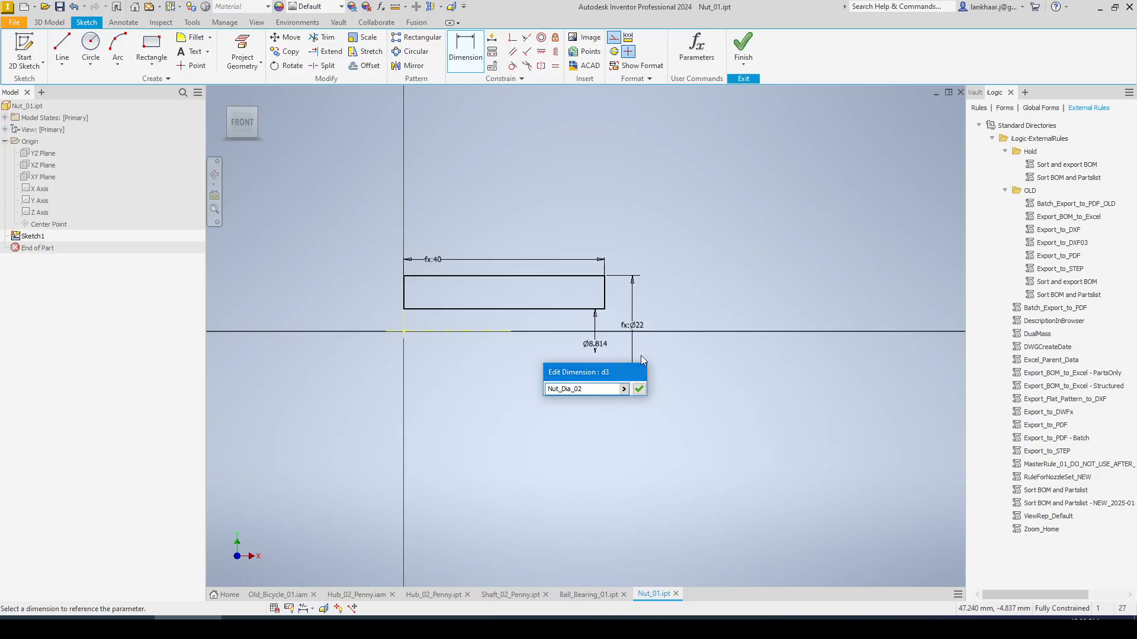
key(Return)
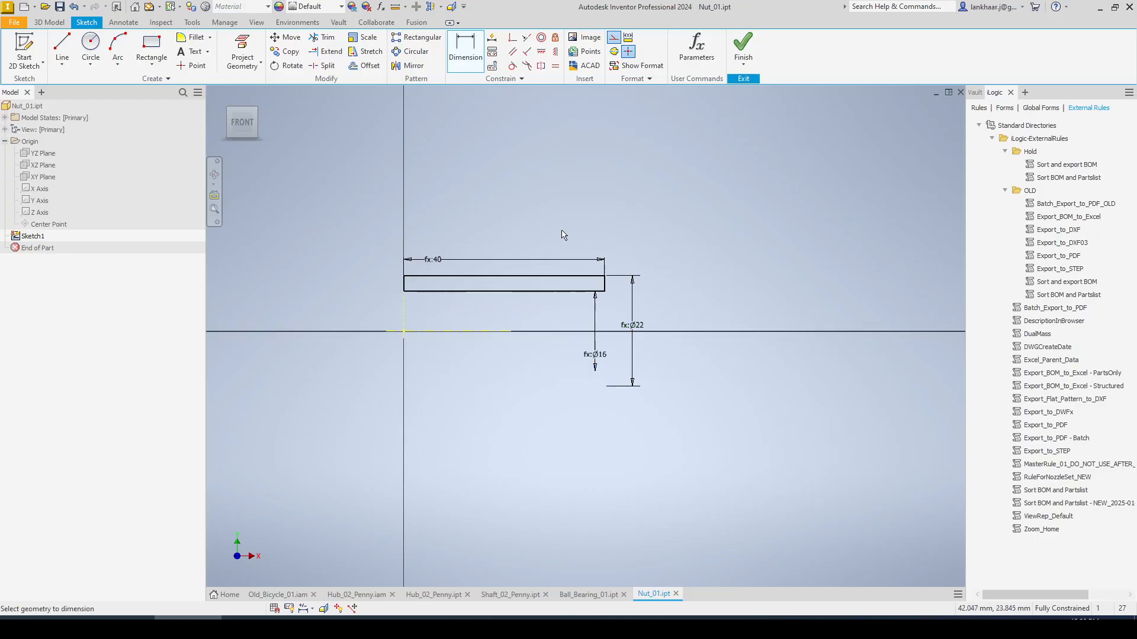
Finish the sketch and revolve the rectangular profile a full 360 degrees around the centerline.
click(743, 47)
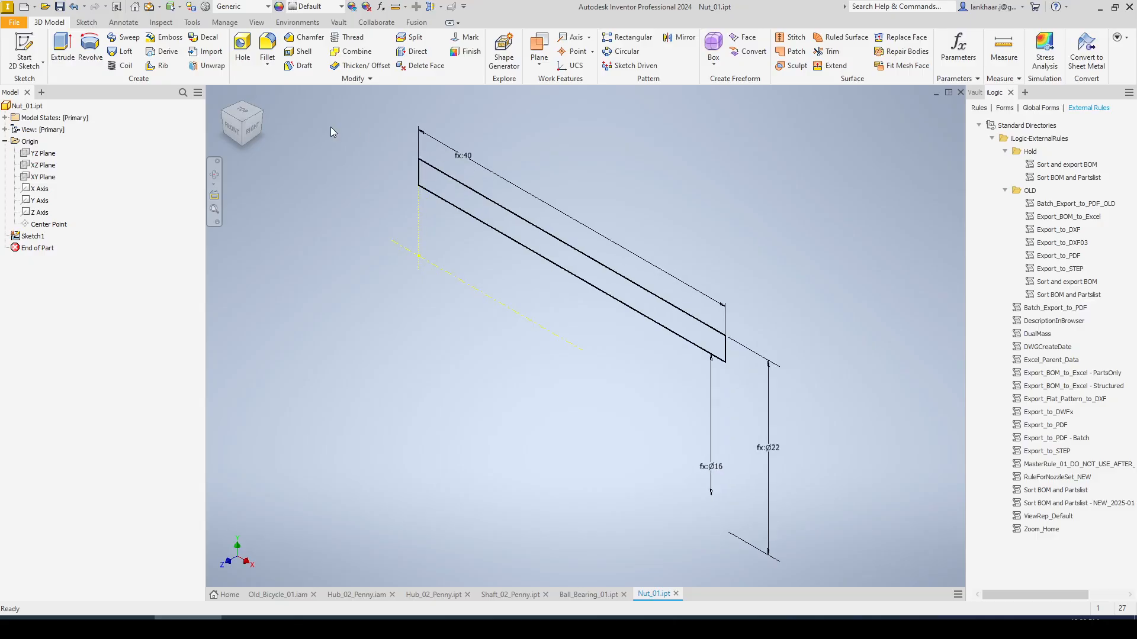
click(90, 48)
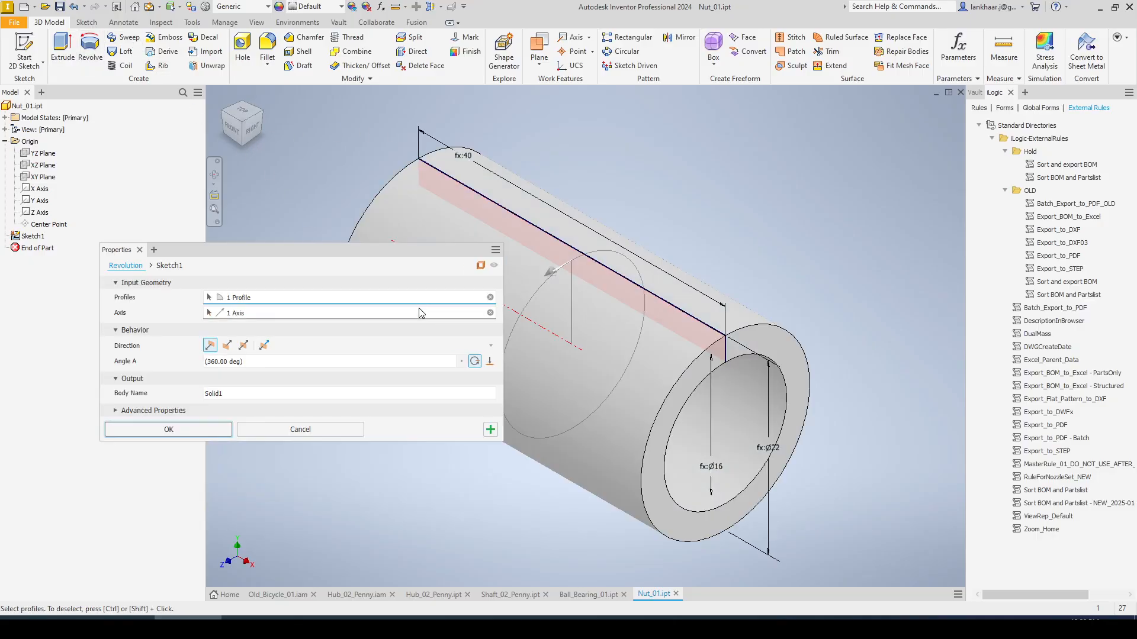
key(Return)
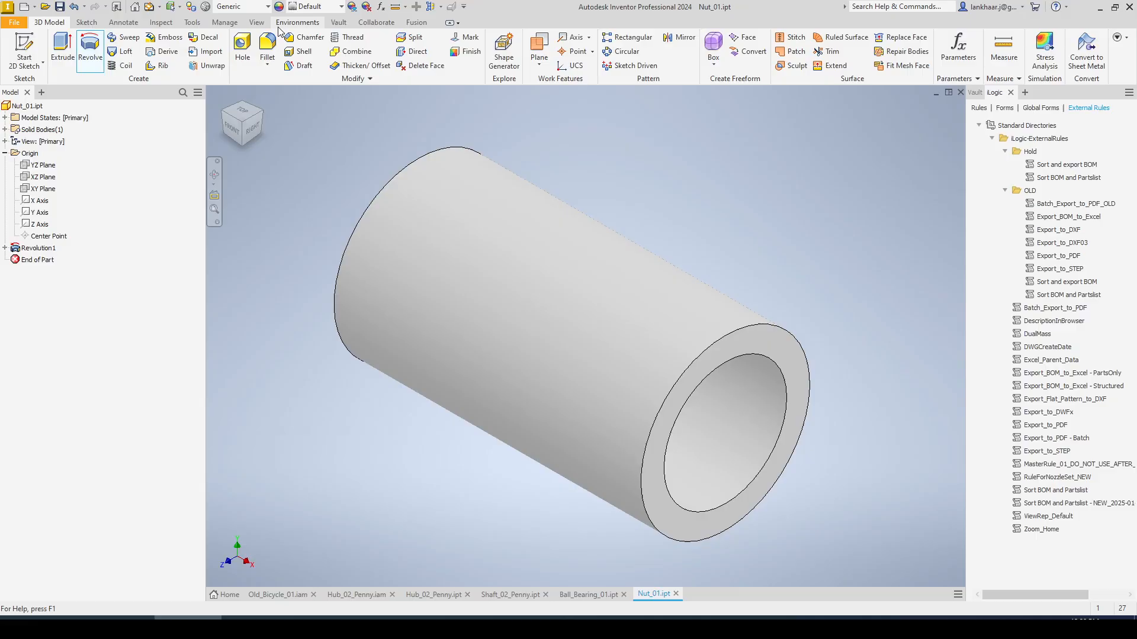
Assign the material Steel, Mild from the Autodesk Material Library to the part.
click(206, 7)
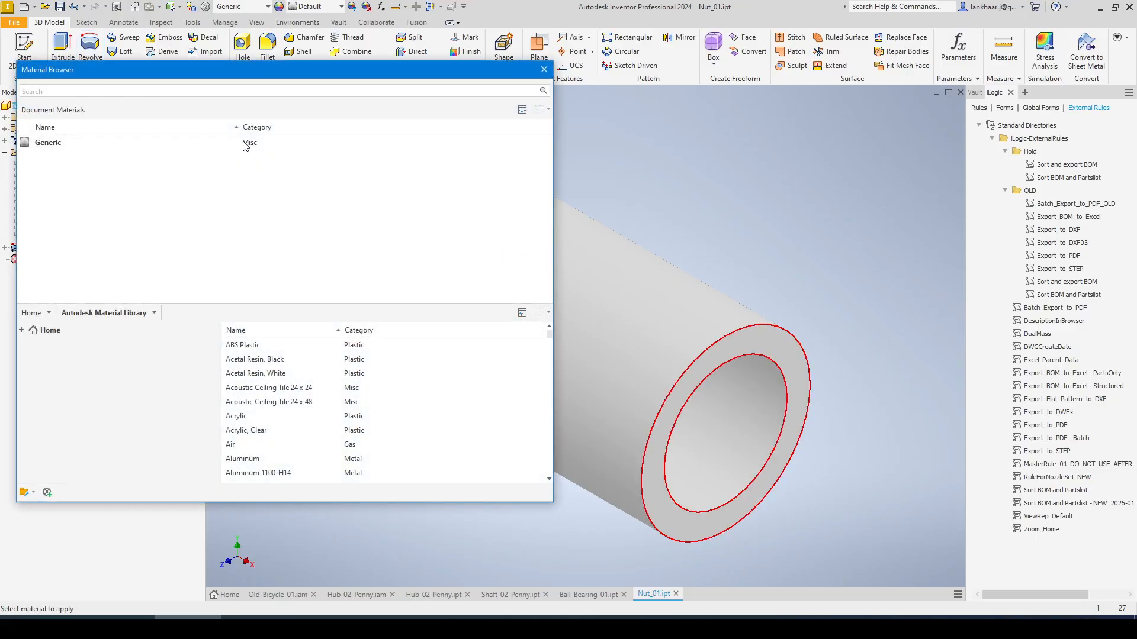
click(76, 94)
text(mild)
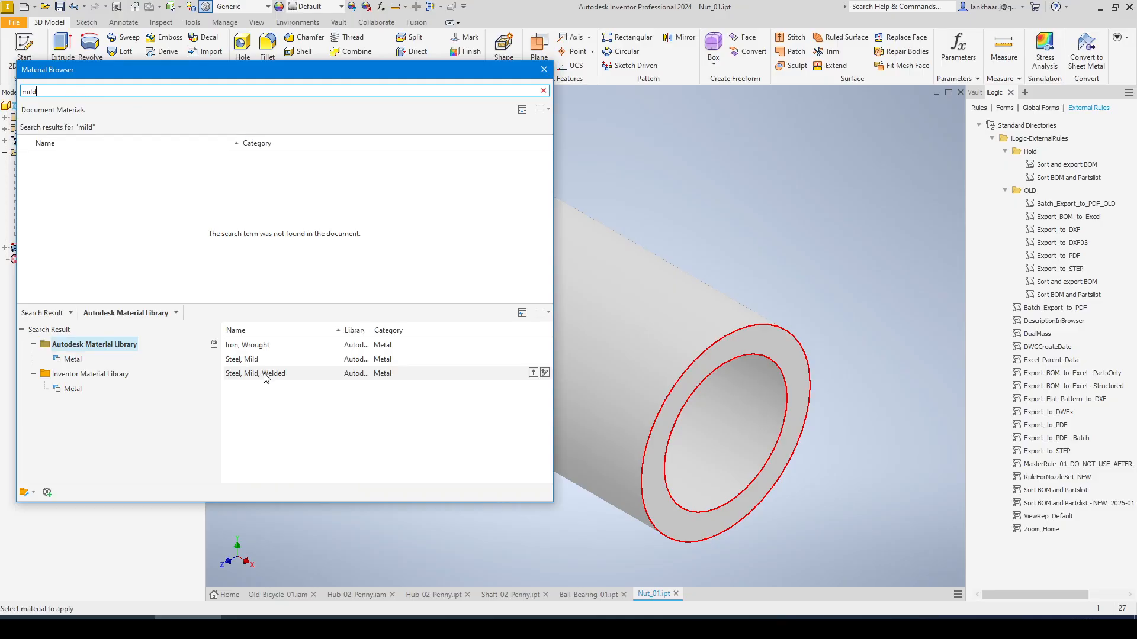
right_click(250, 359)
click(286, 369)
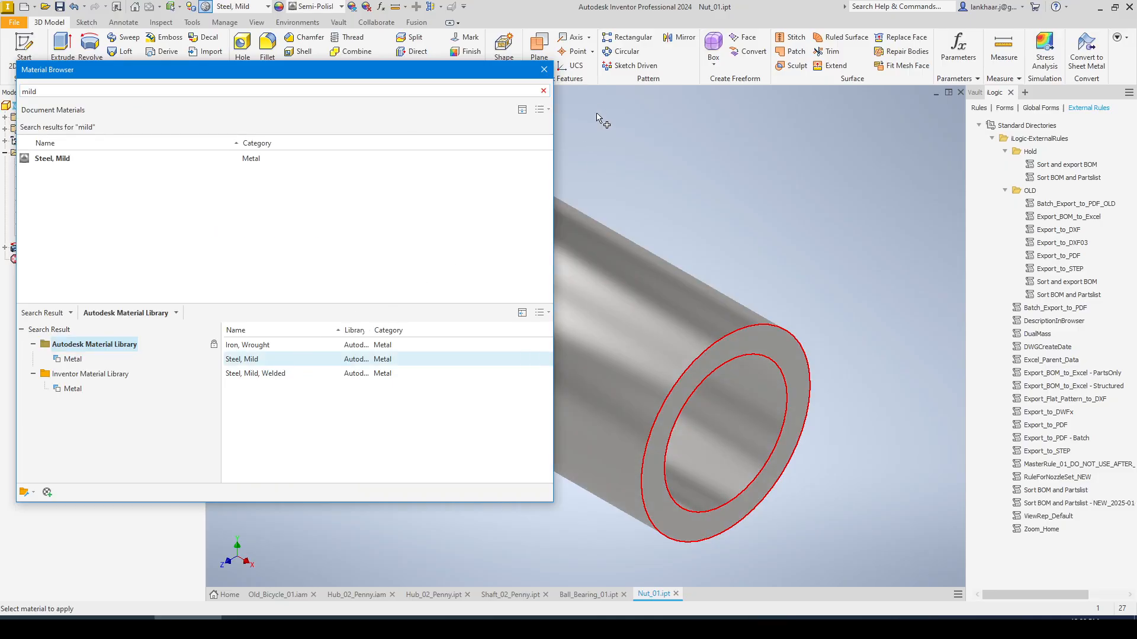
click(544, 70)
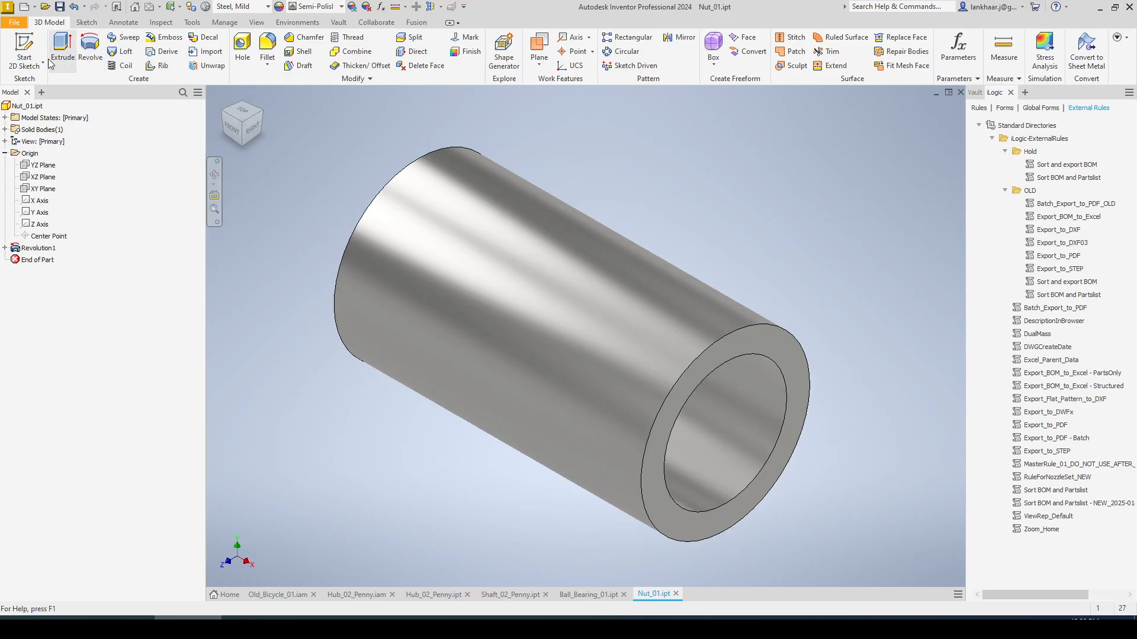
On the tube's end face, sketch a six-sided polygon about 26.5 mm across flats, centred on the origin, with its upper edge constrained horizontal.
click(24, 50)
click(773, 342)
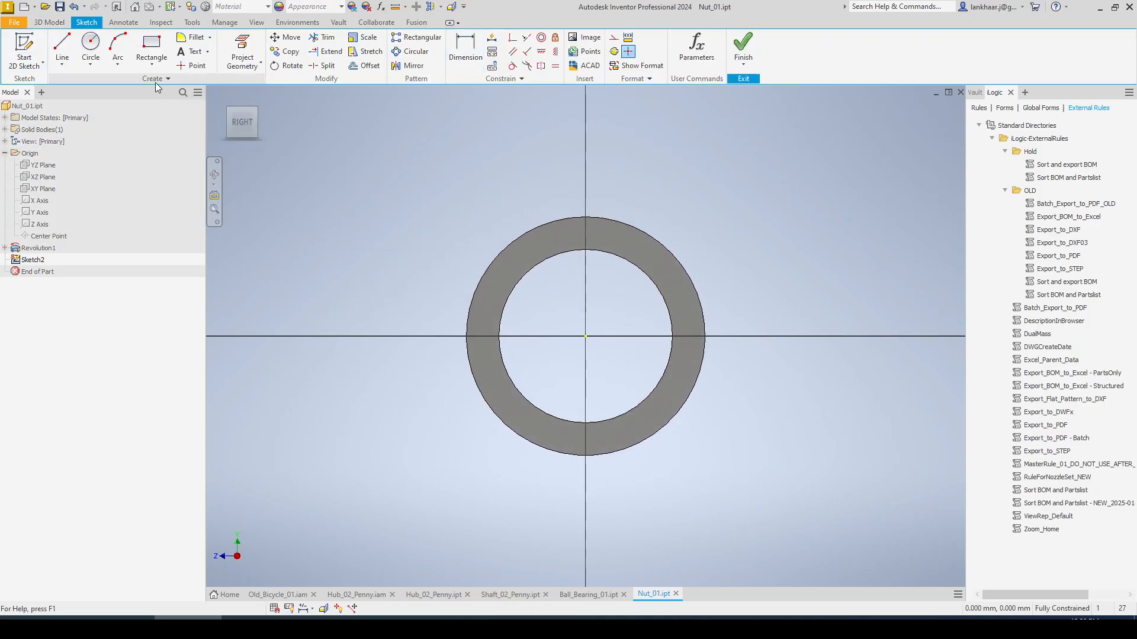
click(152, 67)
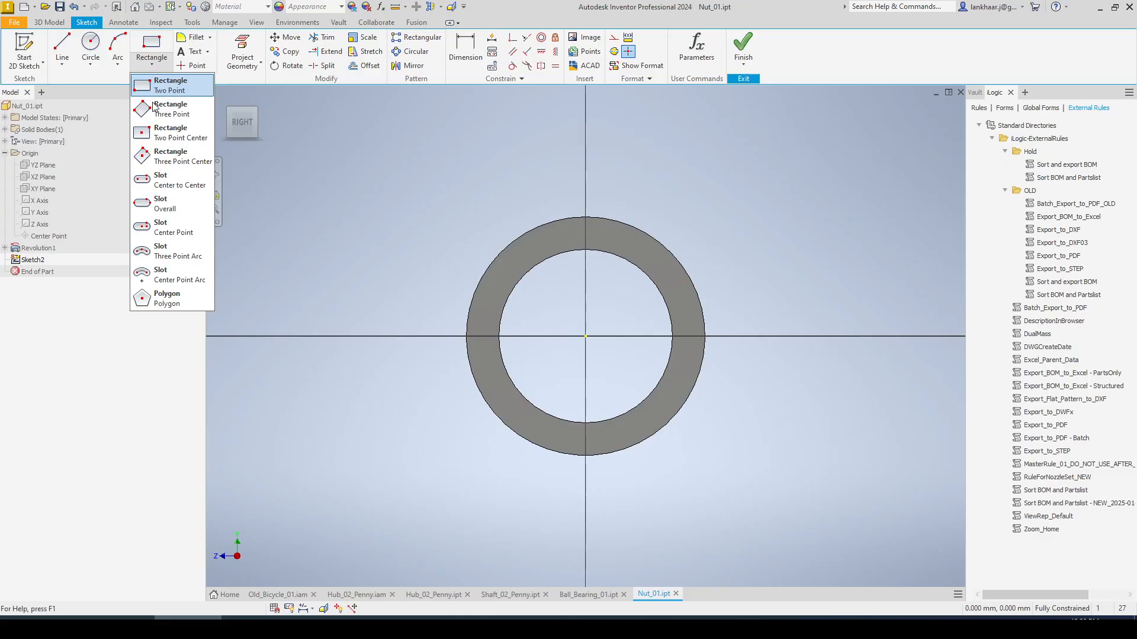
click(159, 298)
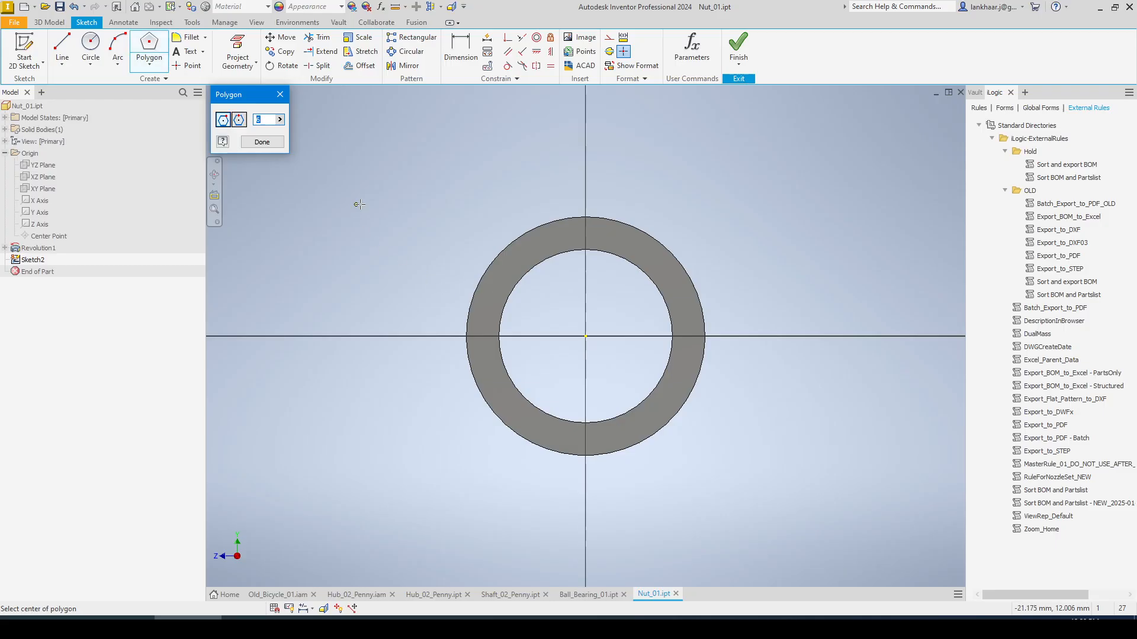
click(585, 336)
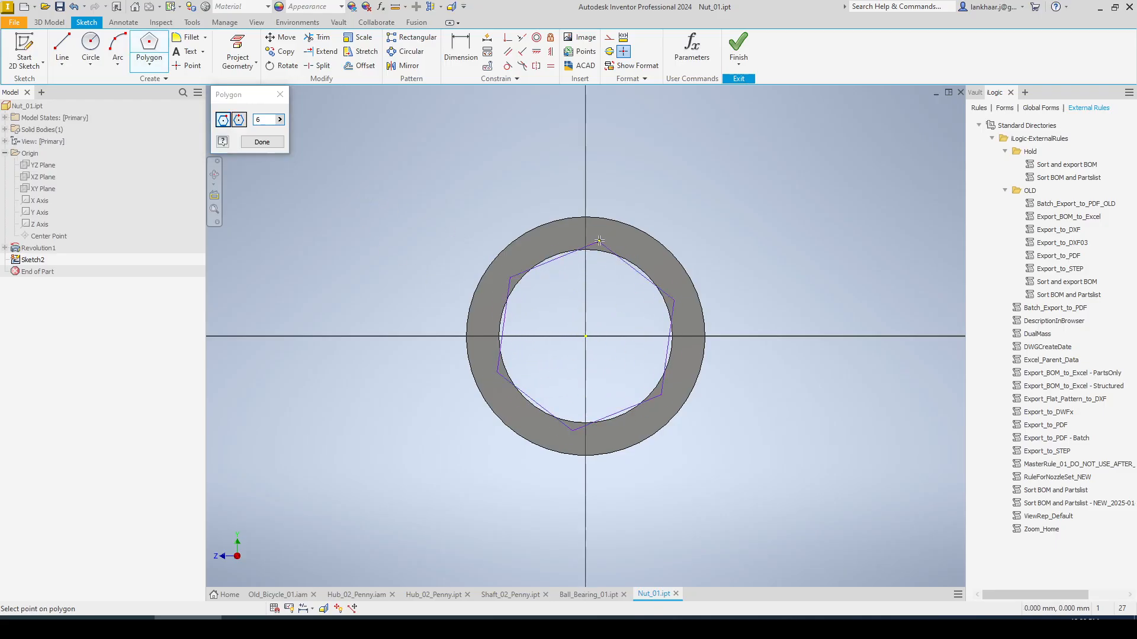
click(676, 197)
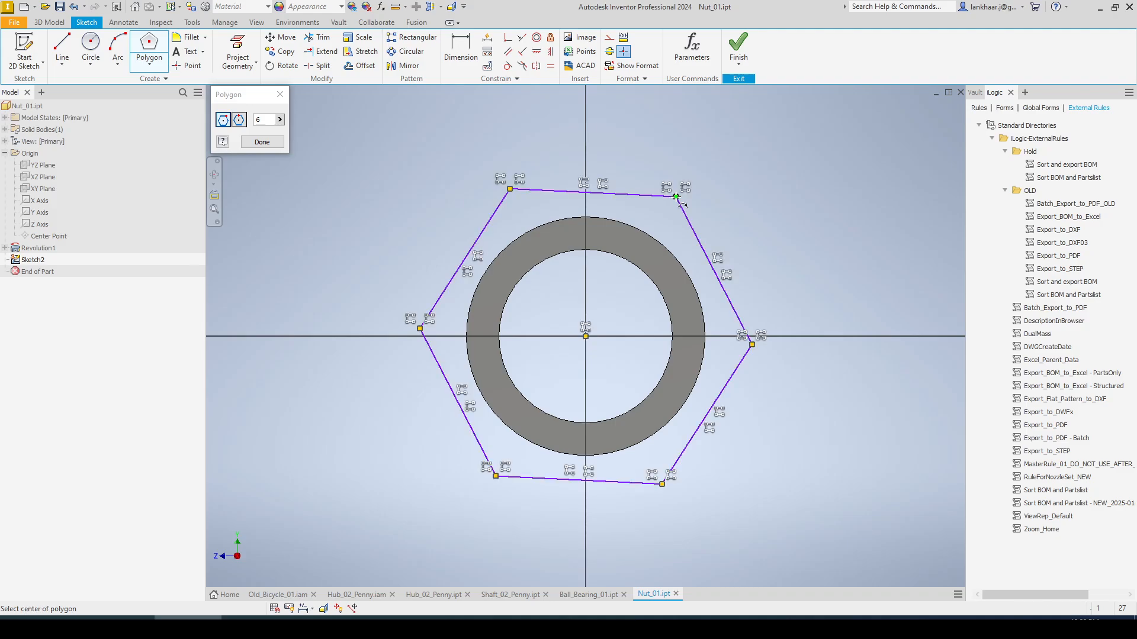
key(Escape)
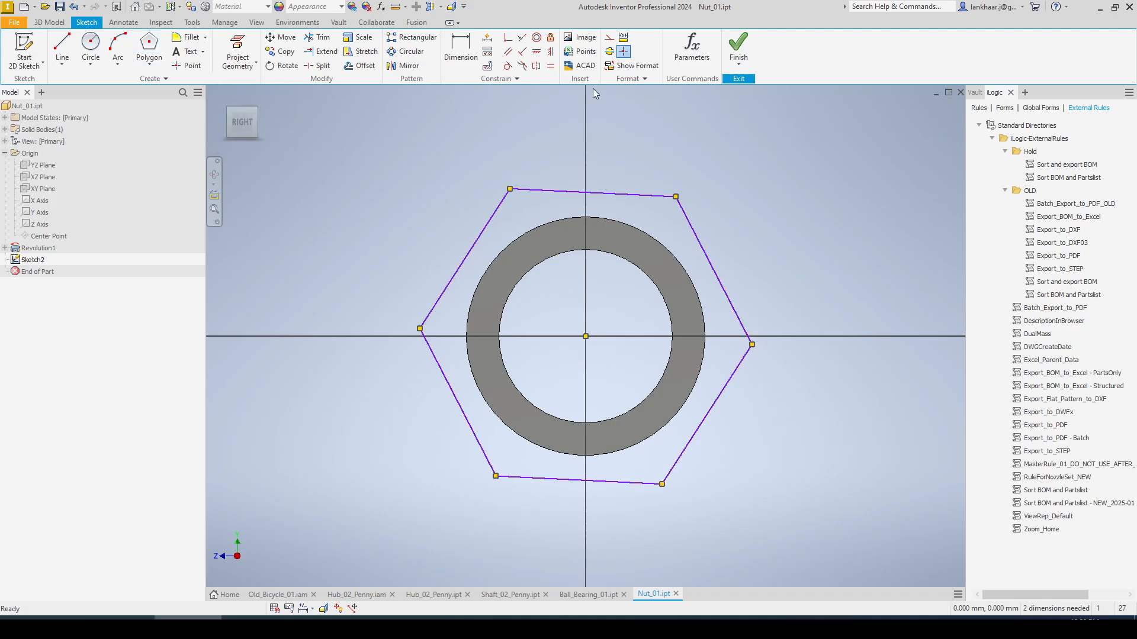
click(536, 53)
click(559, 192)
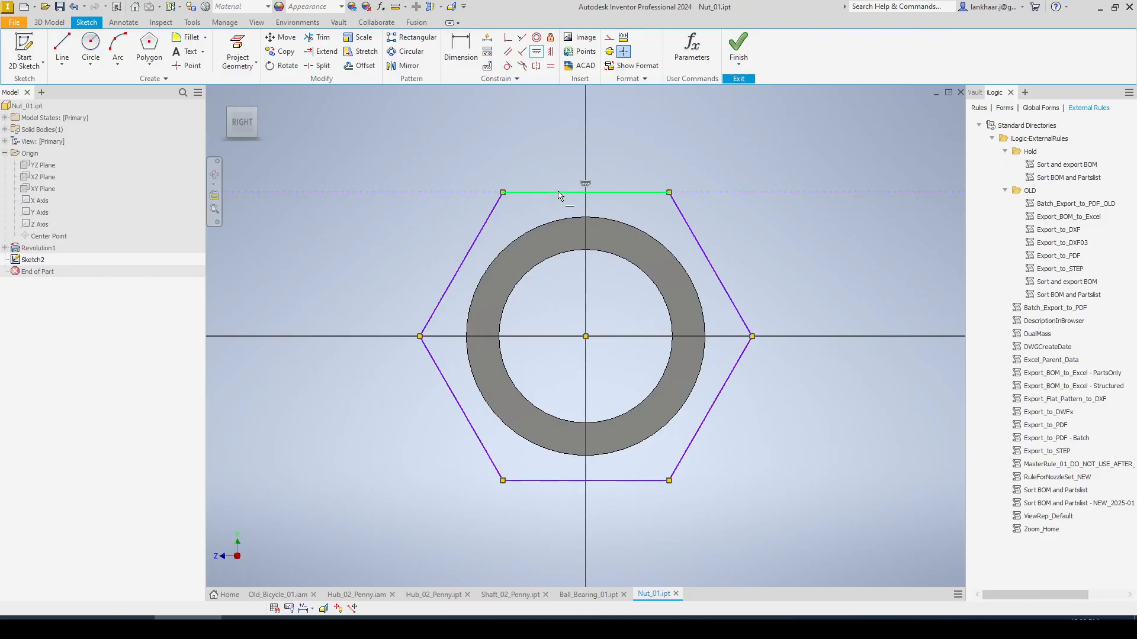
Dimension the hexagon between two opposite flats, driven by the parameter Nut_Accross_Flats_01, and finish the sketch.
click(468, 50)
click(482, 228)
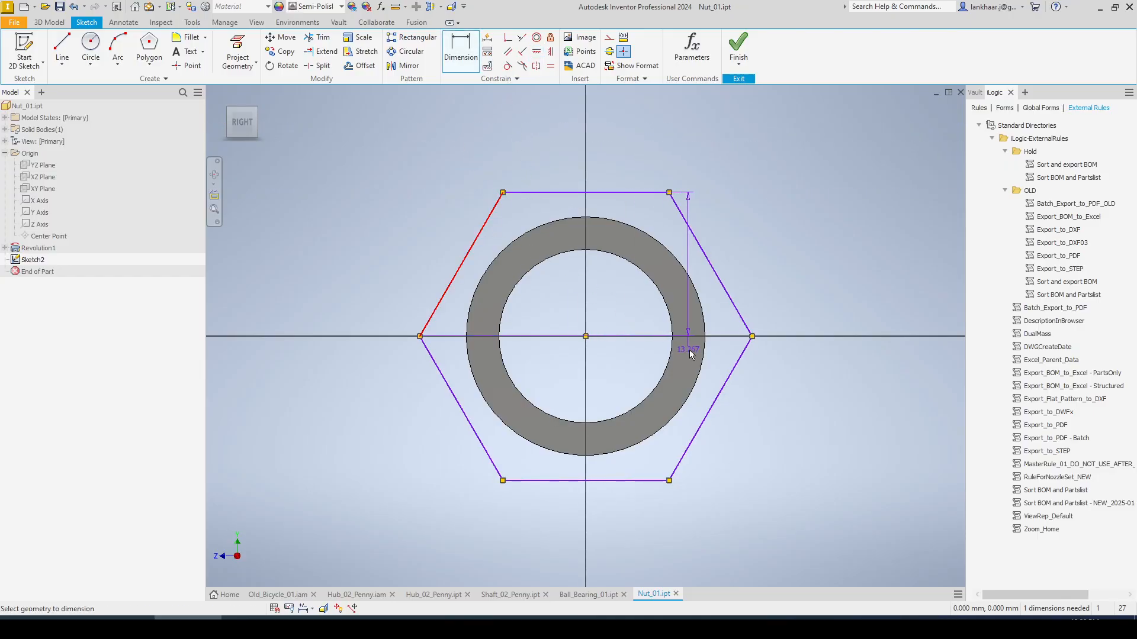
click(724, 388)
click(764, 201)
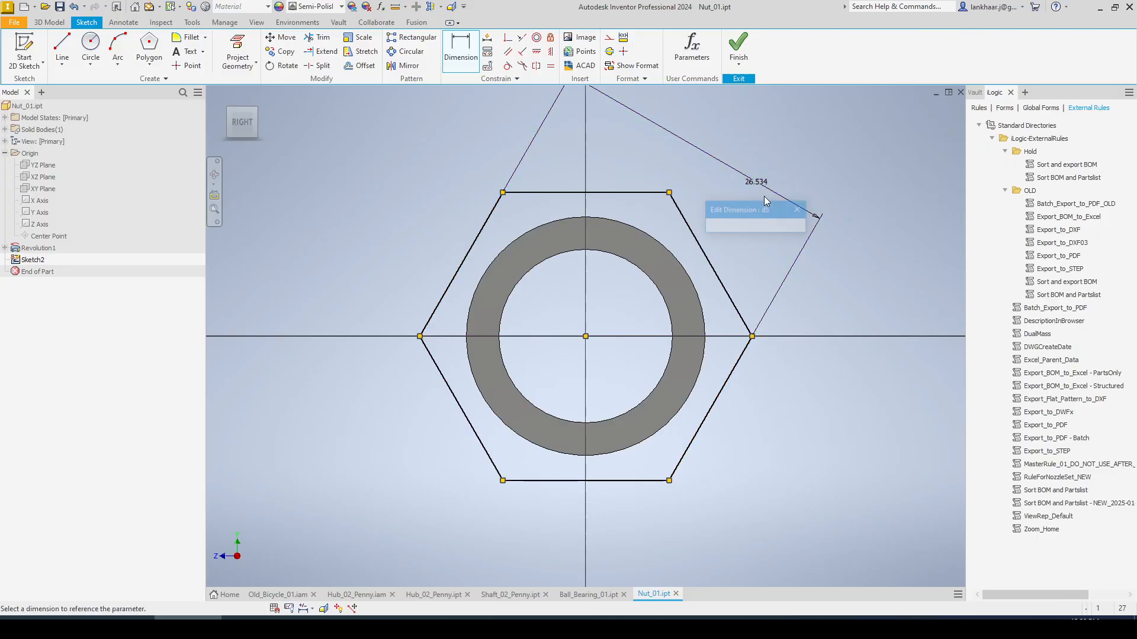
click(785, 227)
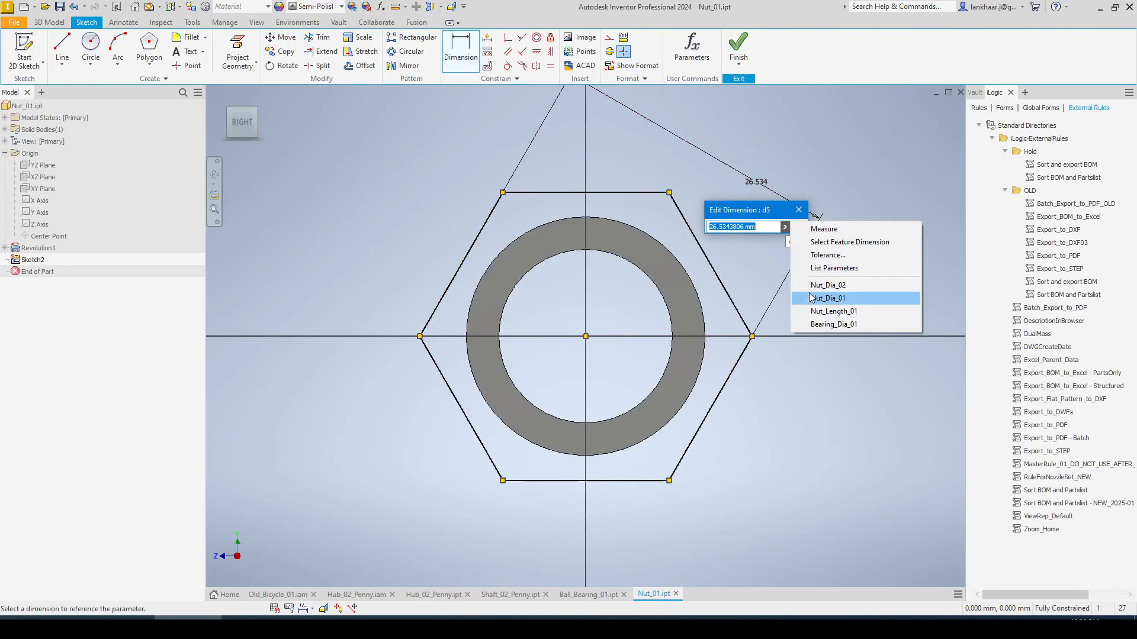
click(815, 270)
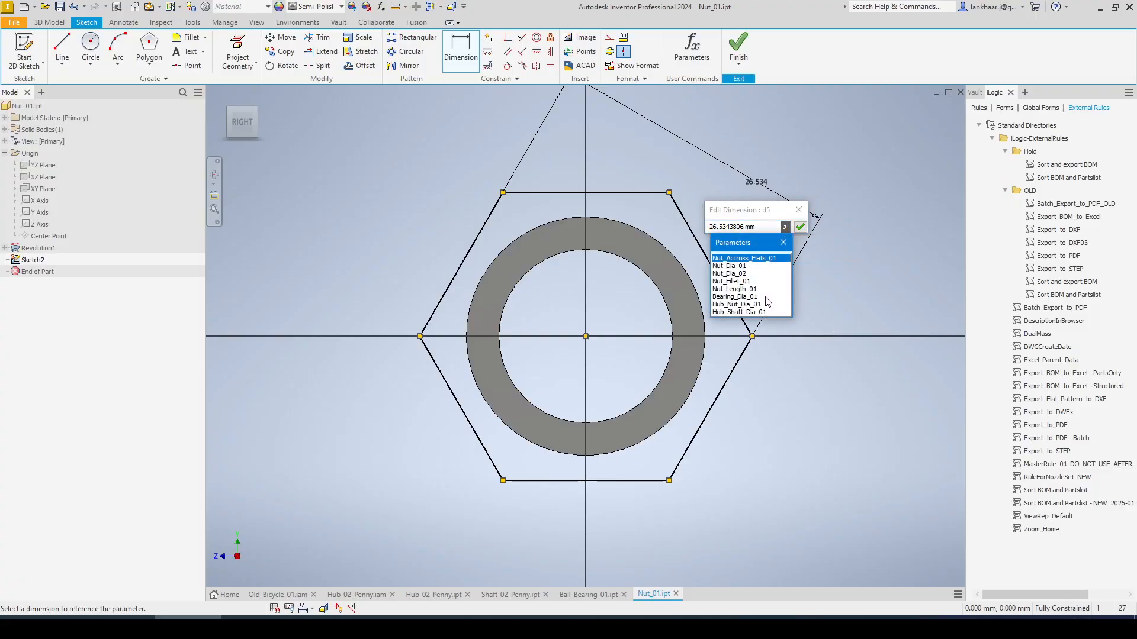
click(767, 262)
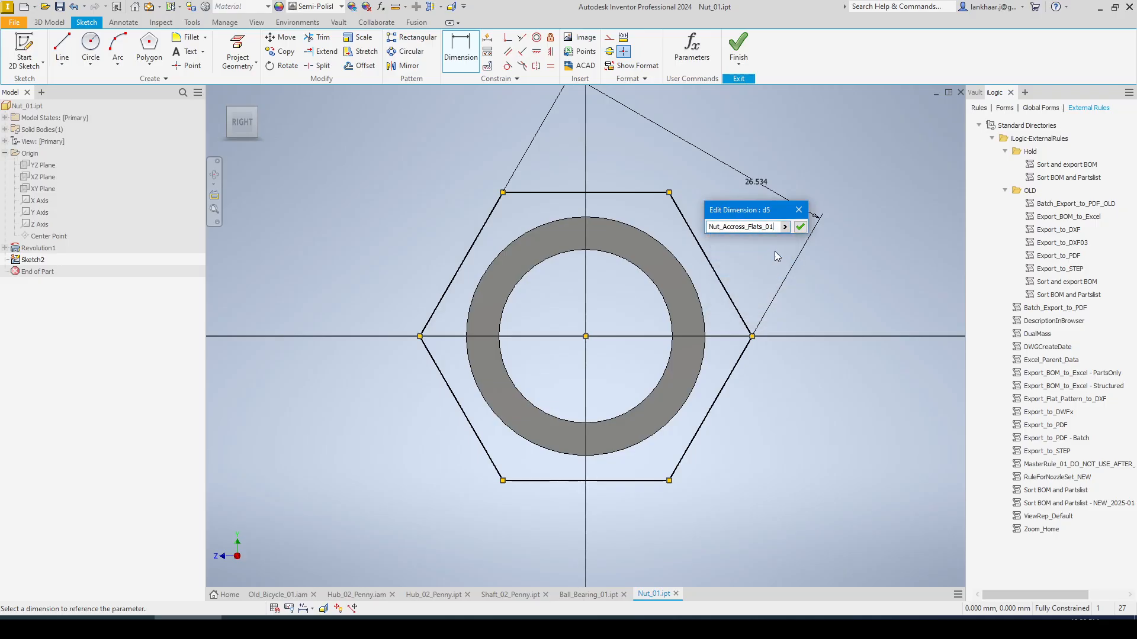
click(800, 227)
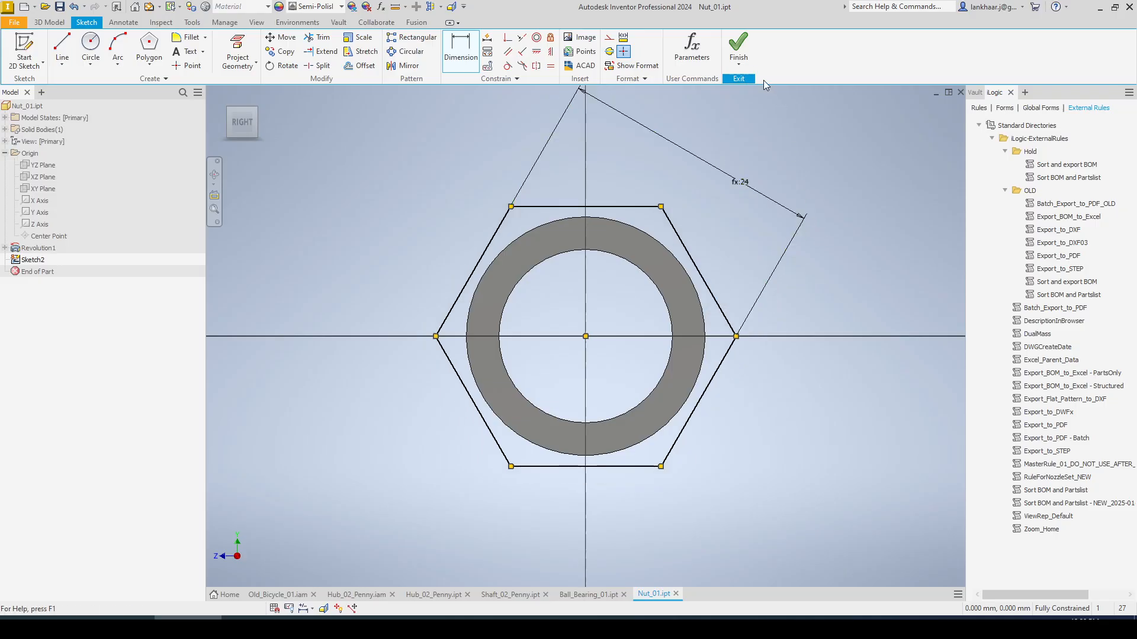
click(739, 48)
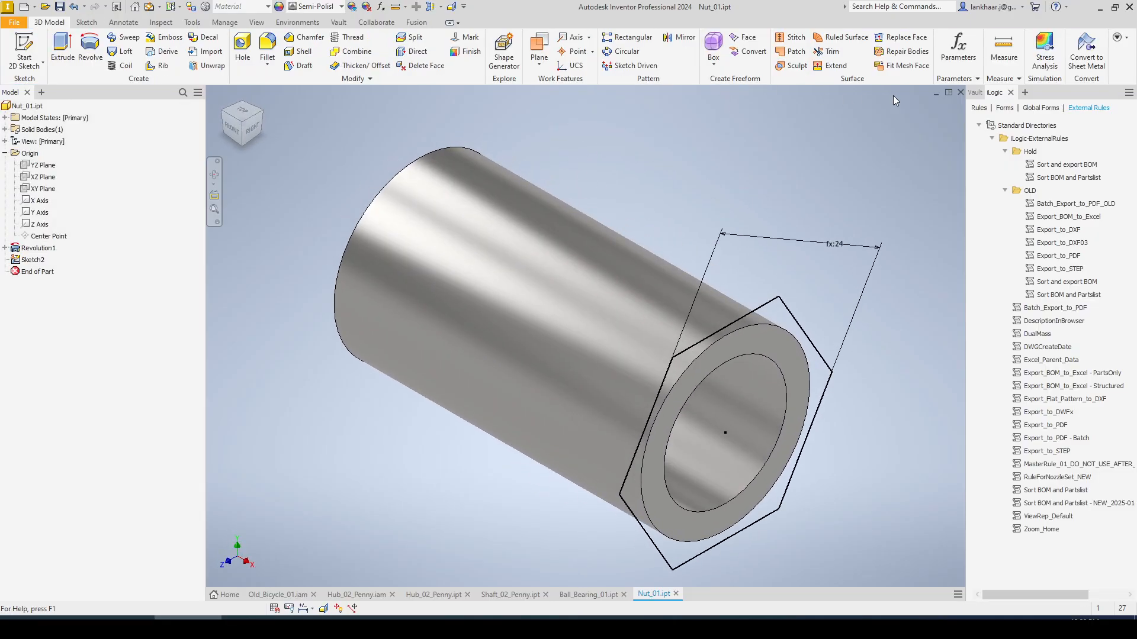
Duplicate the user parameter Nut_Length_01 and name the copy Nut_Length_02.
click(954, 56)
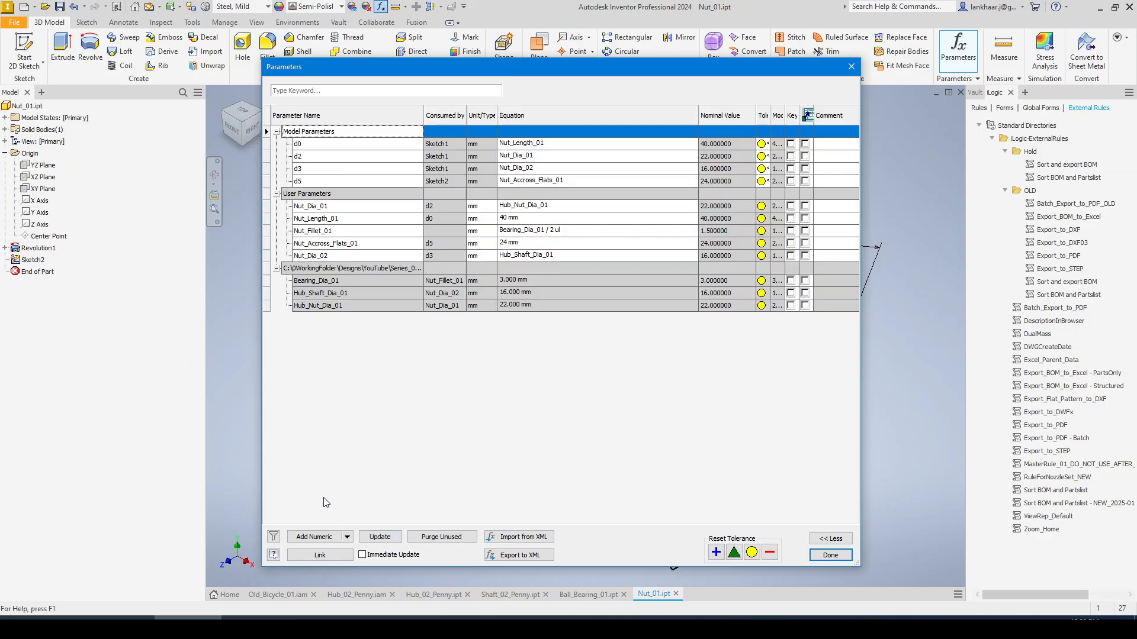
click(345, 110)
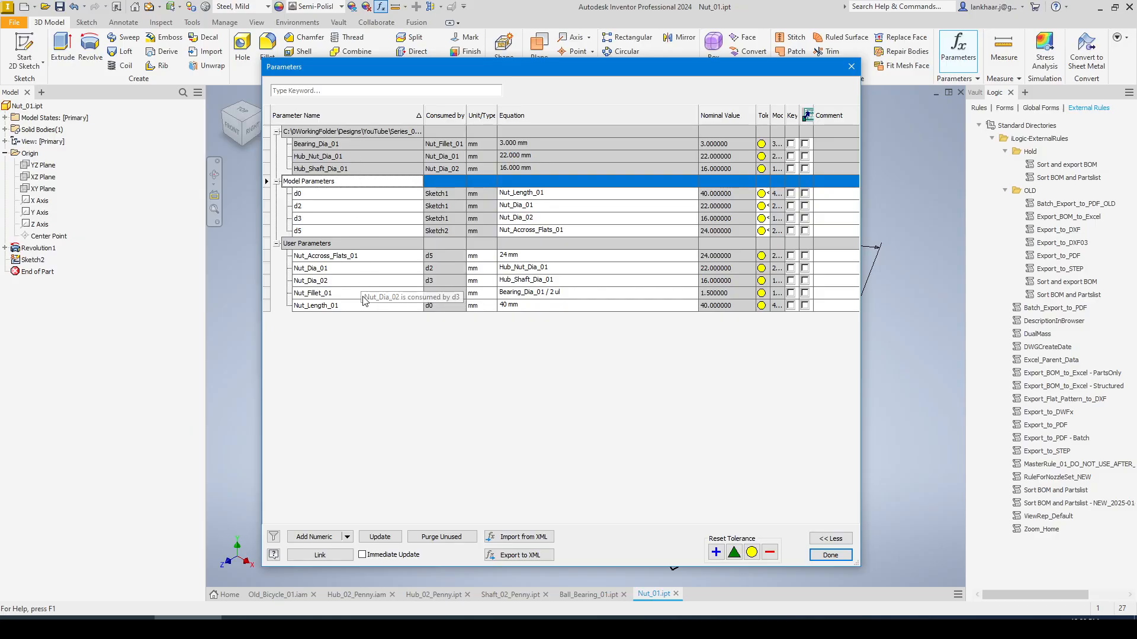
right_click(365, 305)
click(375, 312)
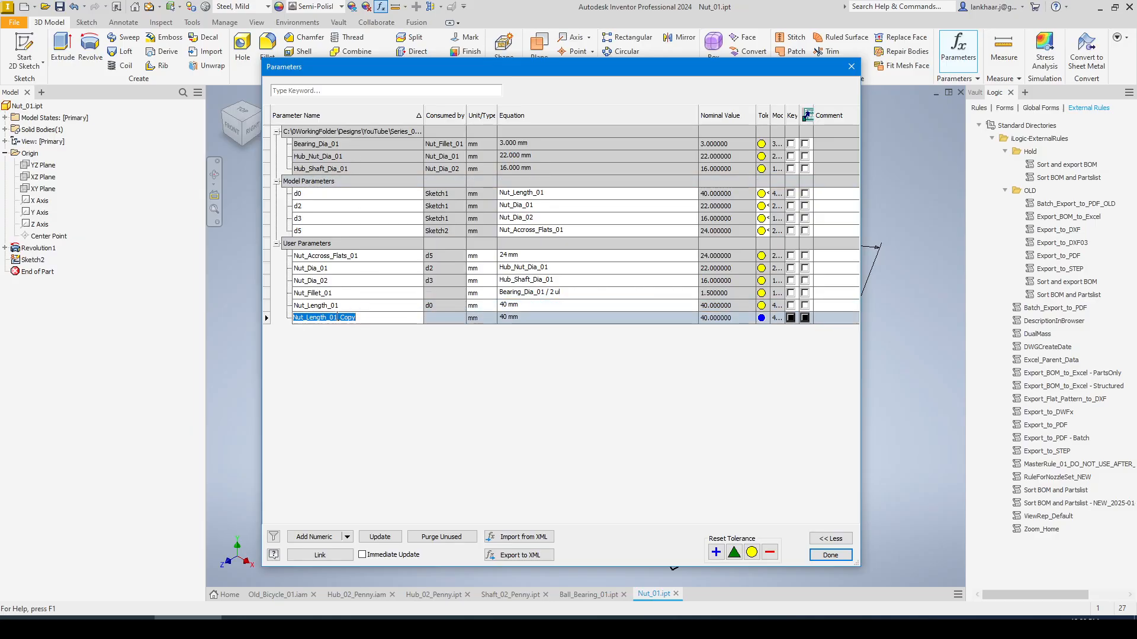
click(334, 317)
key(shift+End)
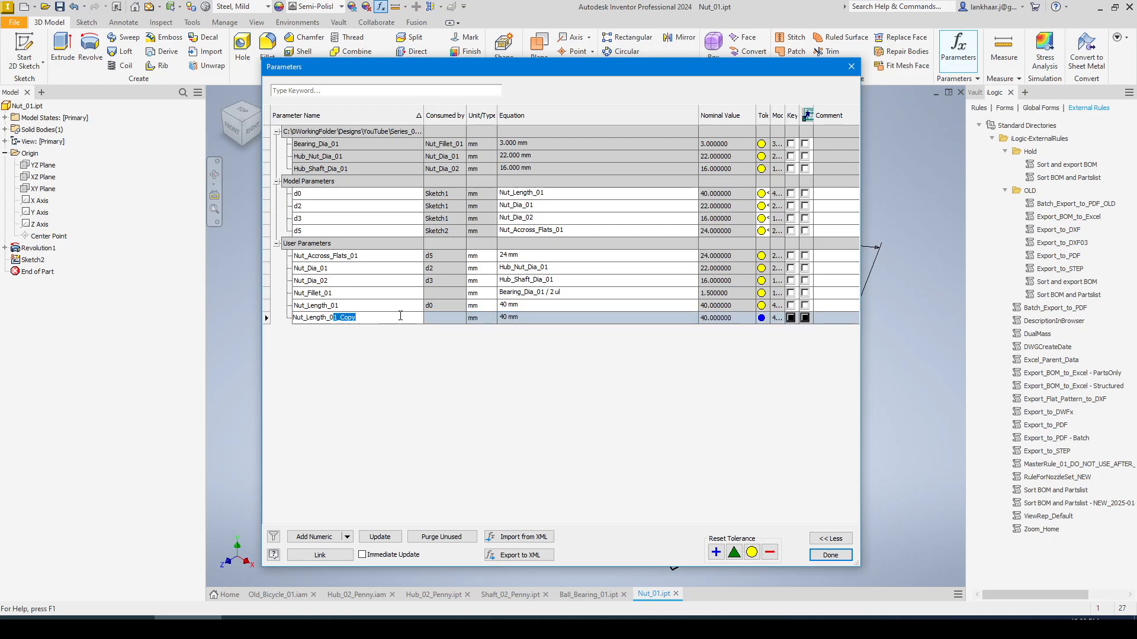
text(2)
Set the parameter Nut_Length_02 to 10 mm and close the parameter list.
click(532, 323)
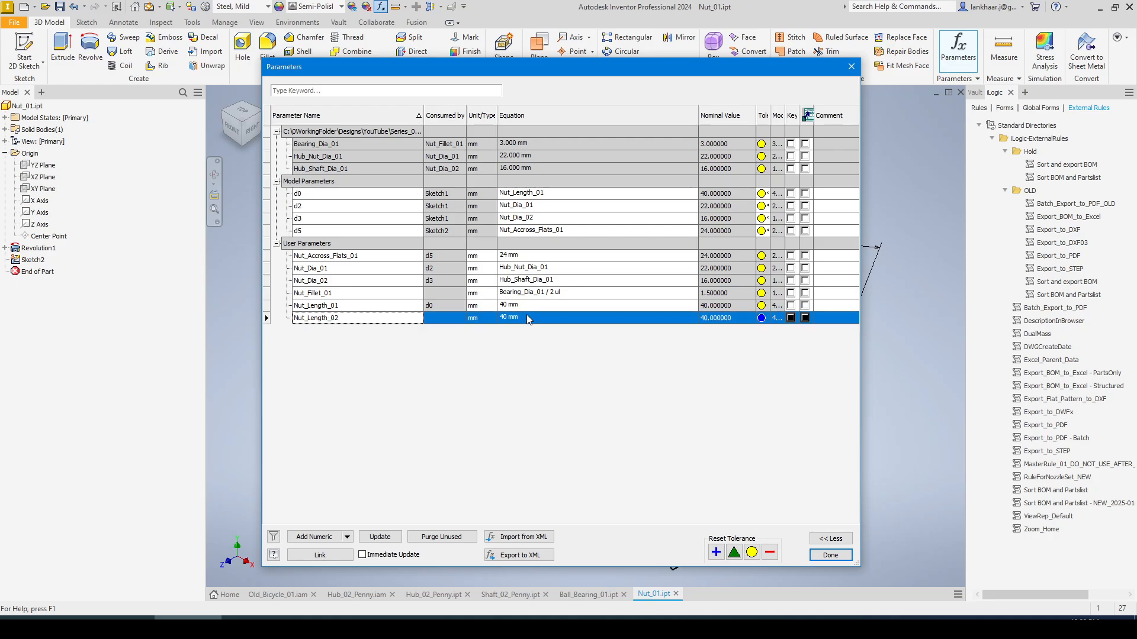
click(527, 317)
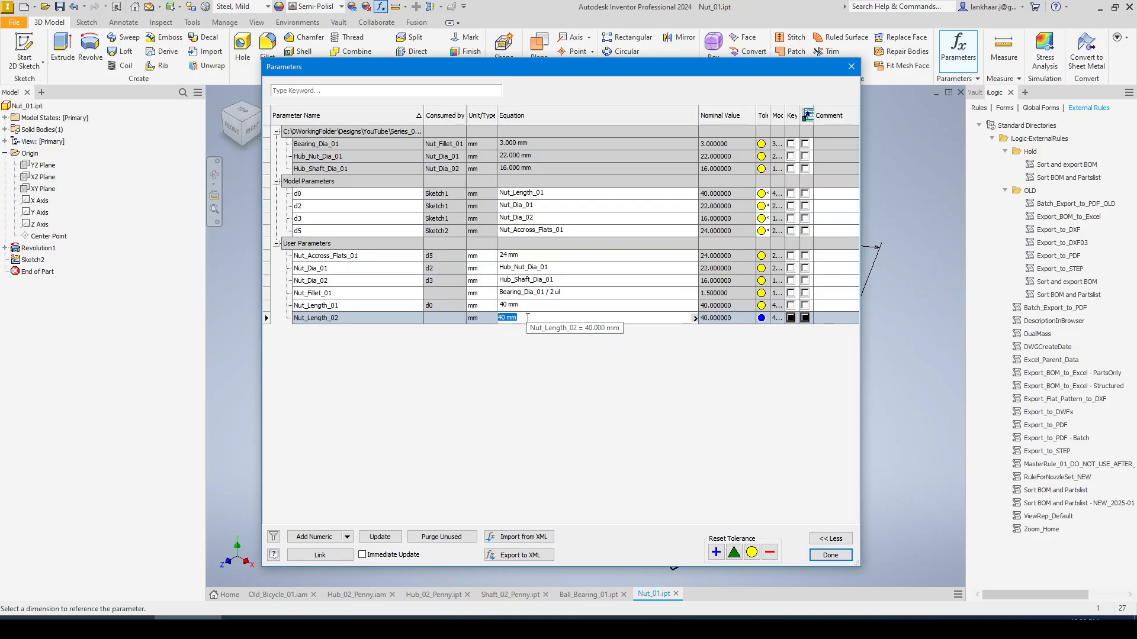
text(10)
key(Return)
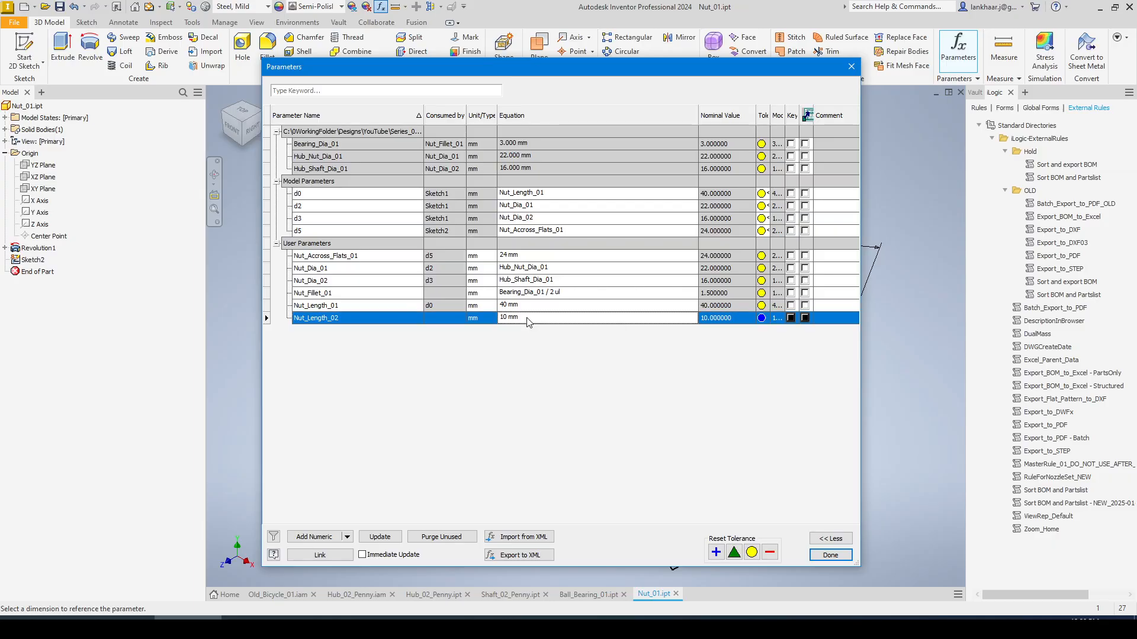
key(Return)
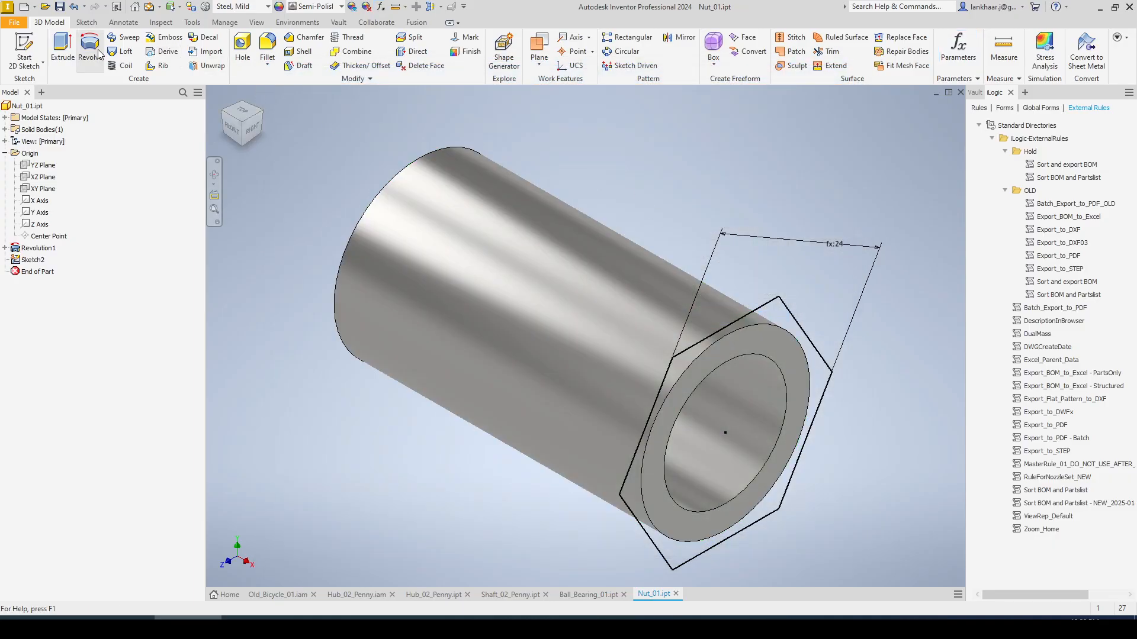
Edit the hexagon sketch to project the sleeve's outer circular edge into it, and finish the sketch.
click(62, 43)
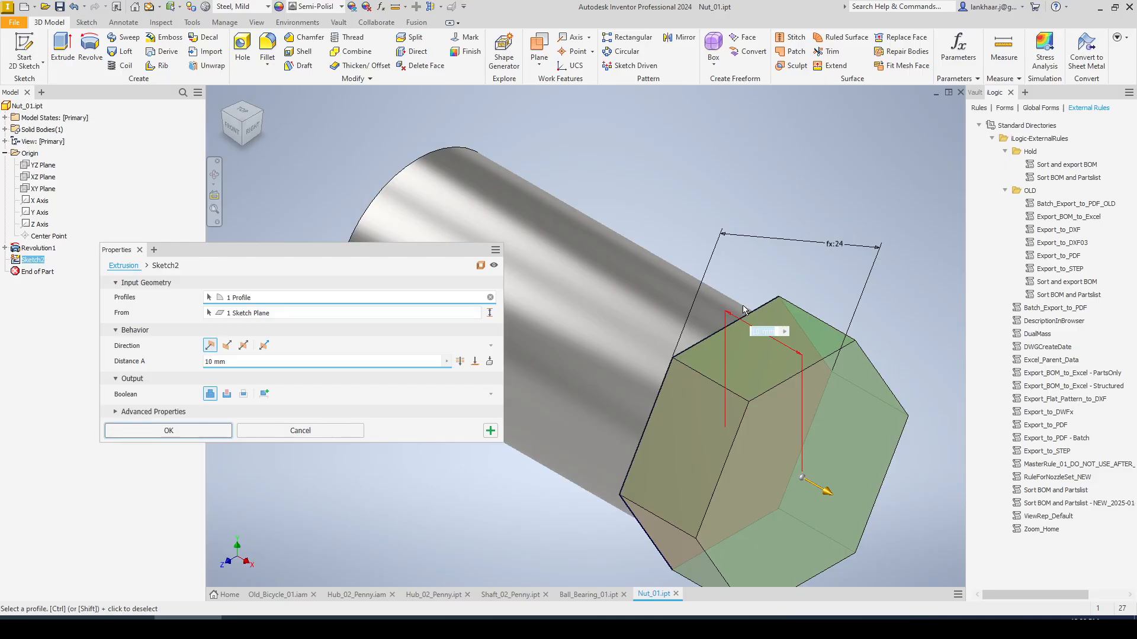
key(Escape)
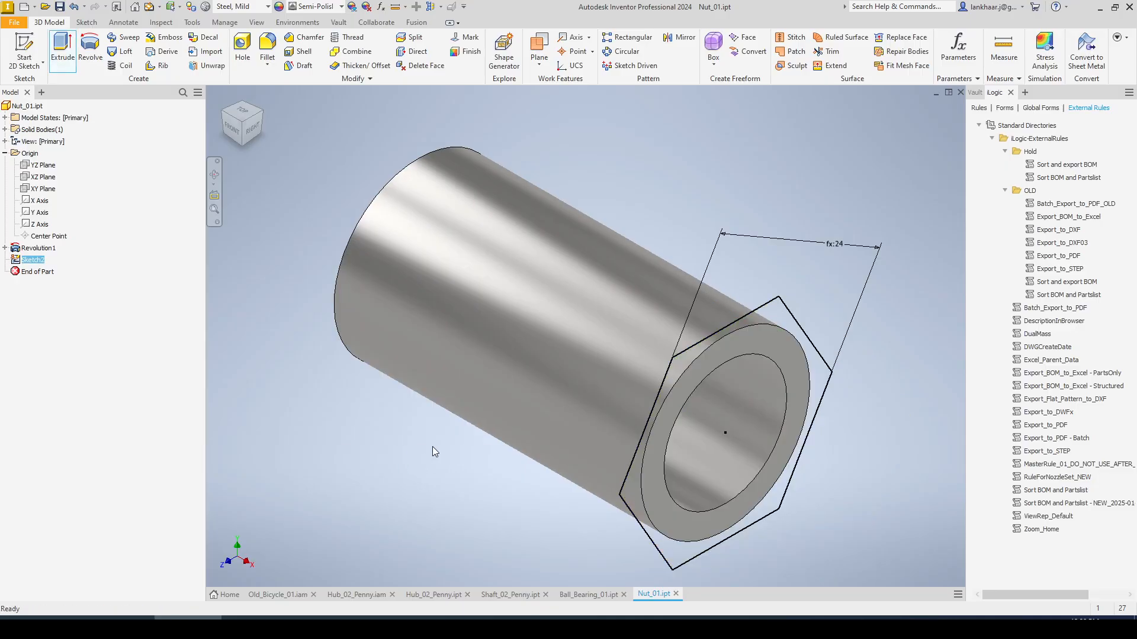
right_click(36, 262)
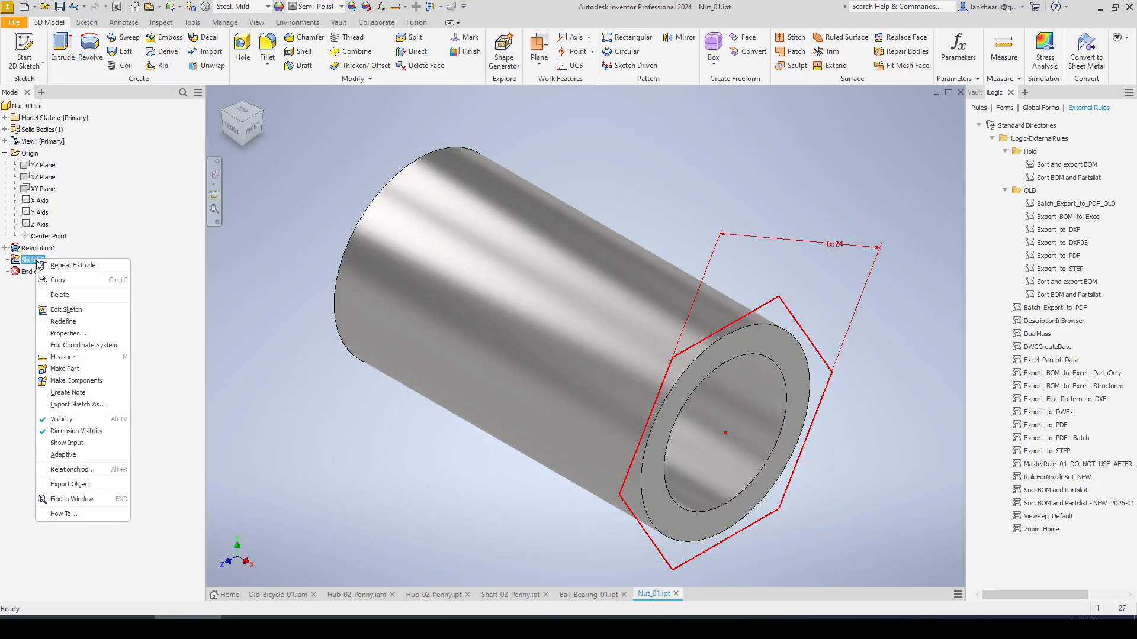
click(67, 310)
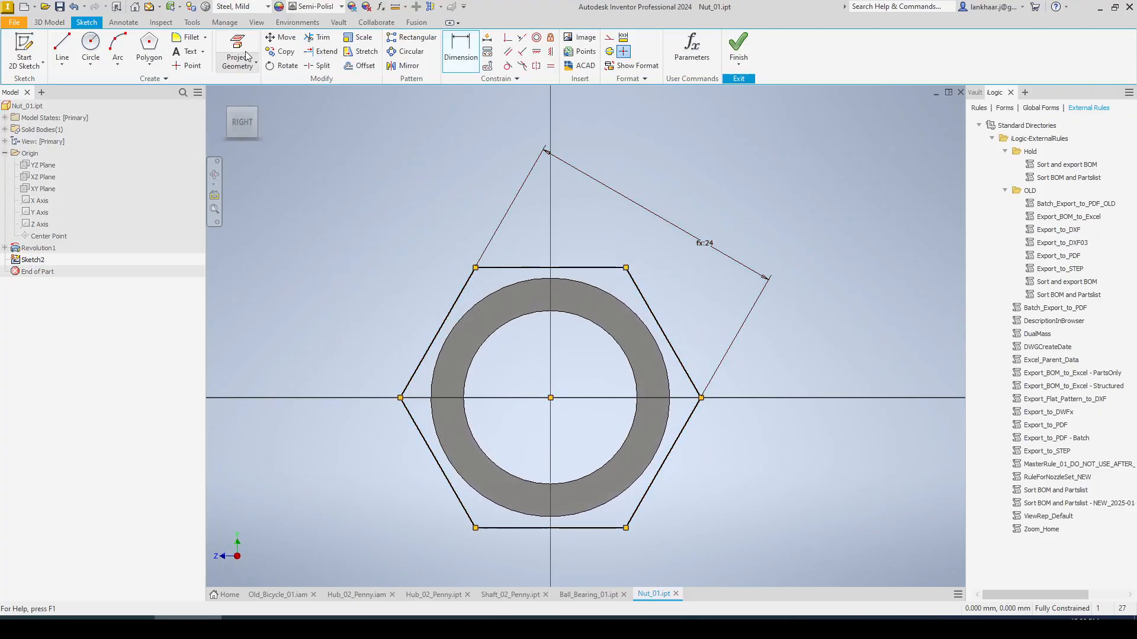
key(p)
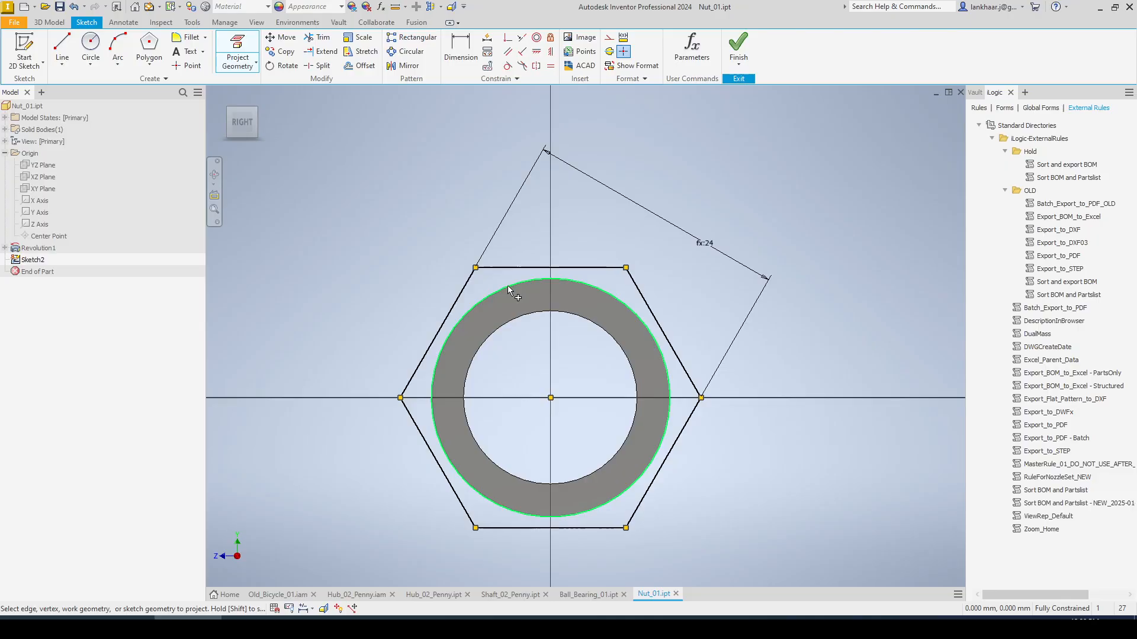
click(507, 286)
click(737, 47)
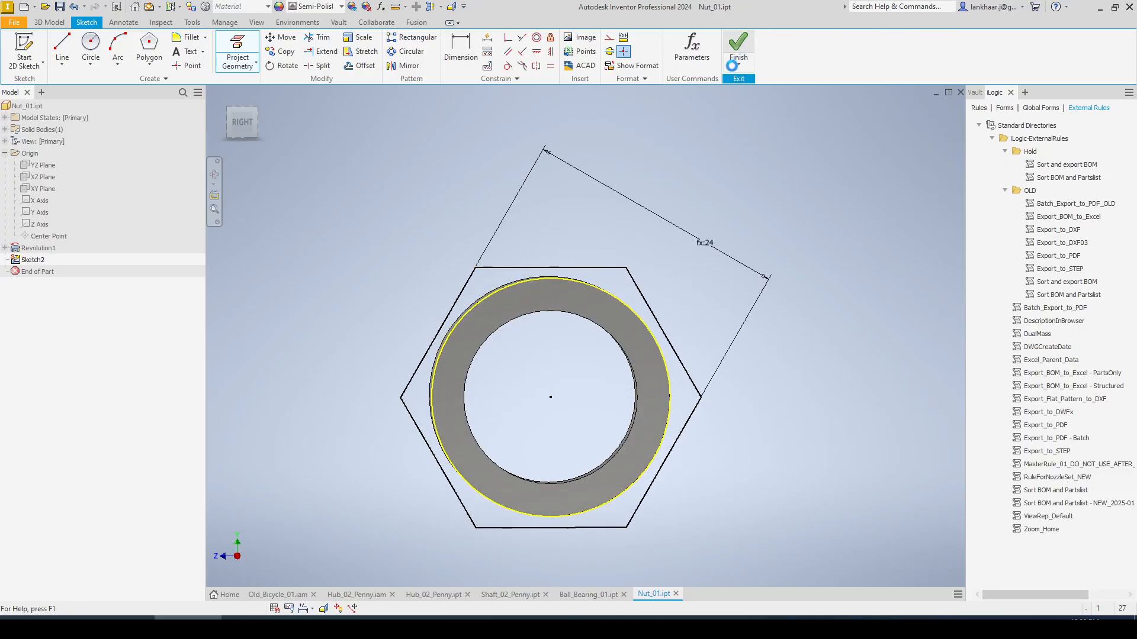
Extrude the area between hexagon and outer circle back along the sleeve, joined to it, by the distance Nut_Length_02.
click(62, 48)
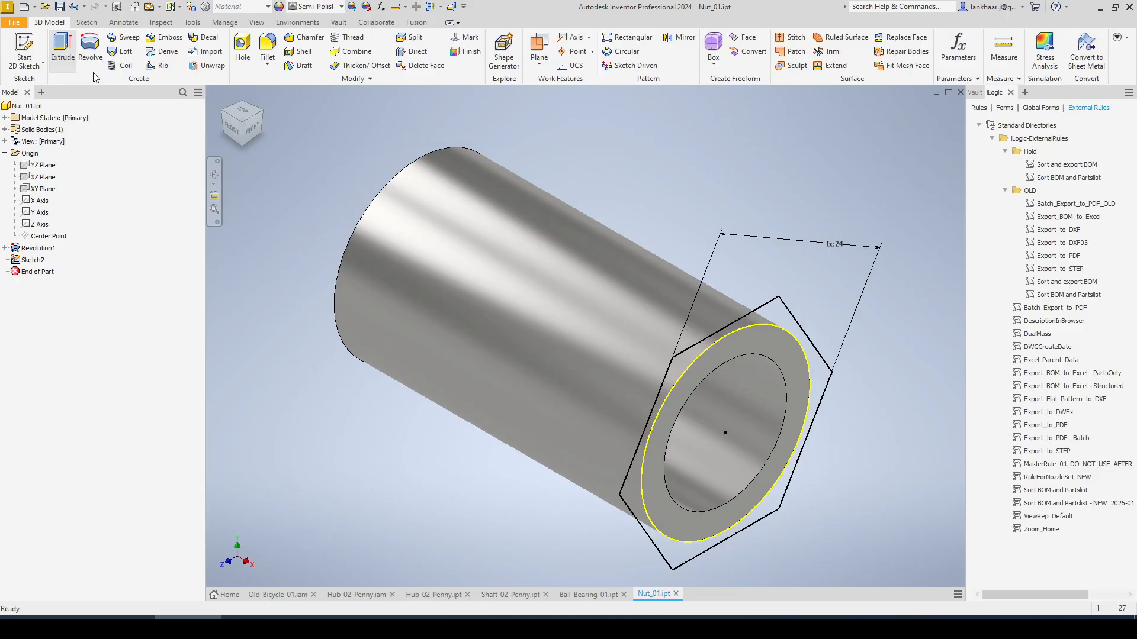
click(781, 320)
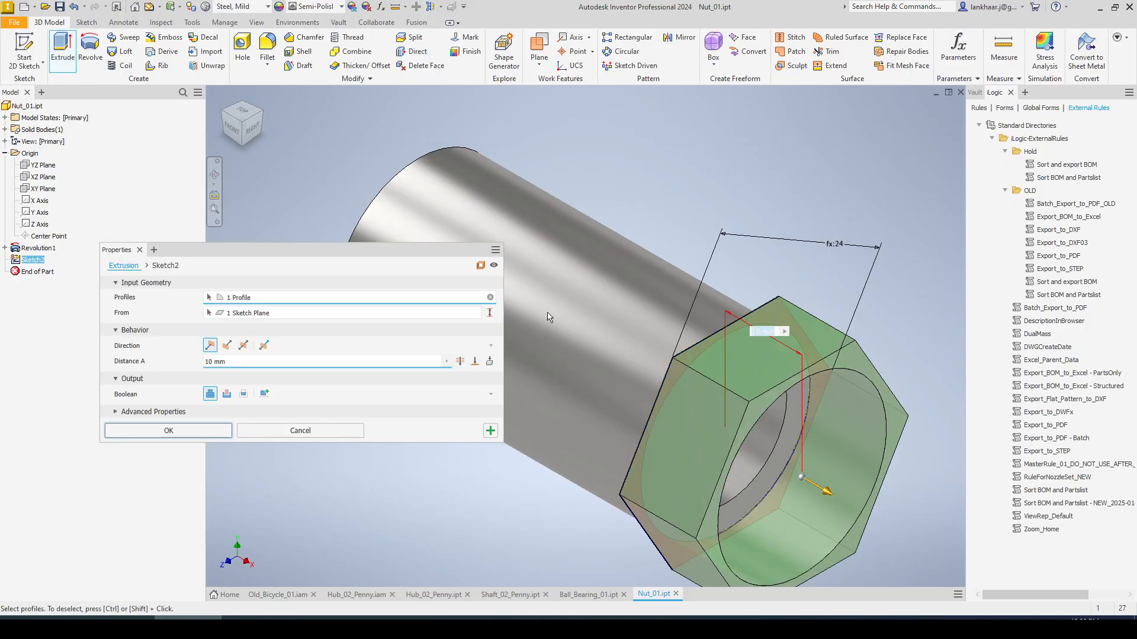
click(226, 347)
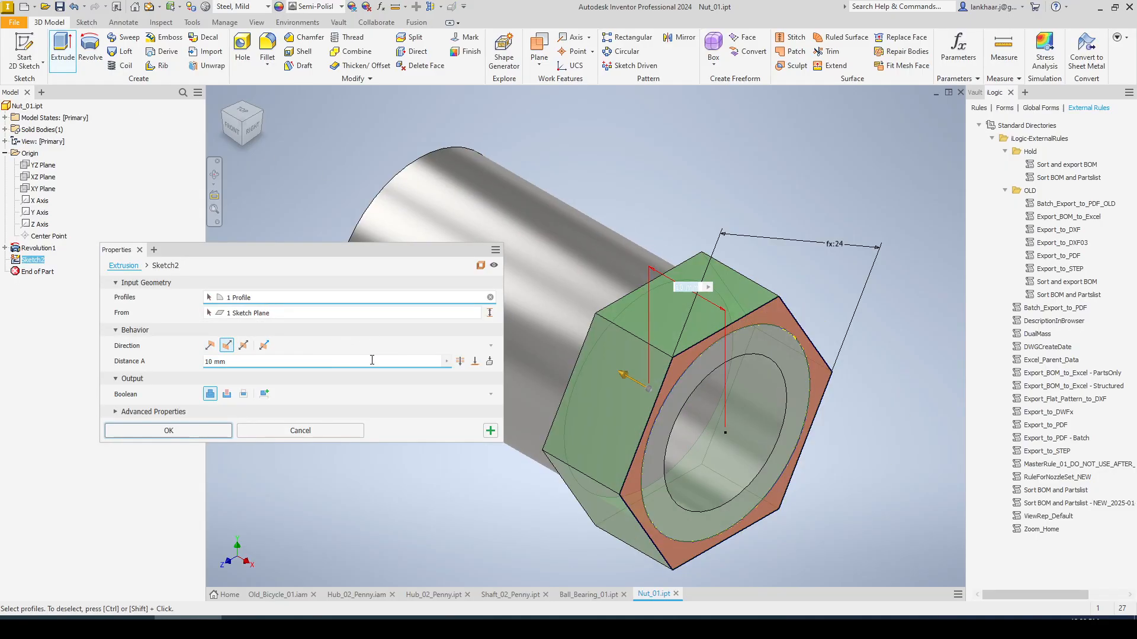
click(447, 362)
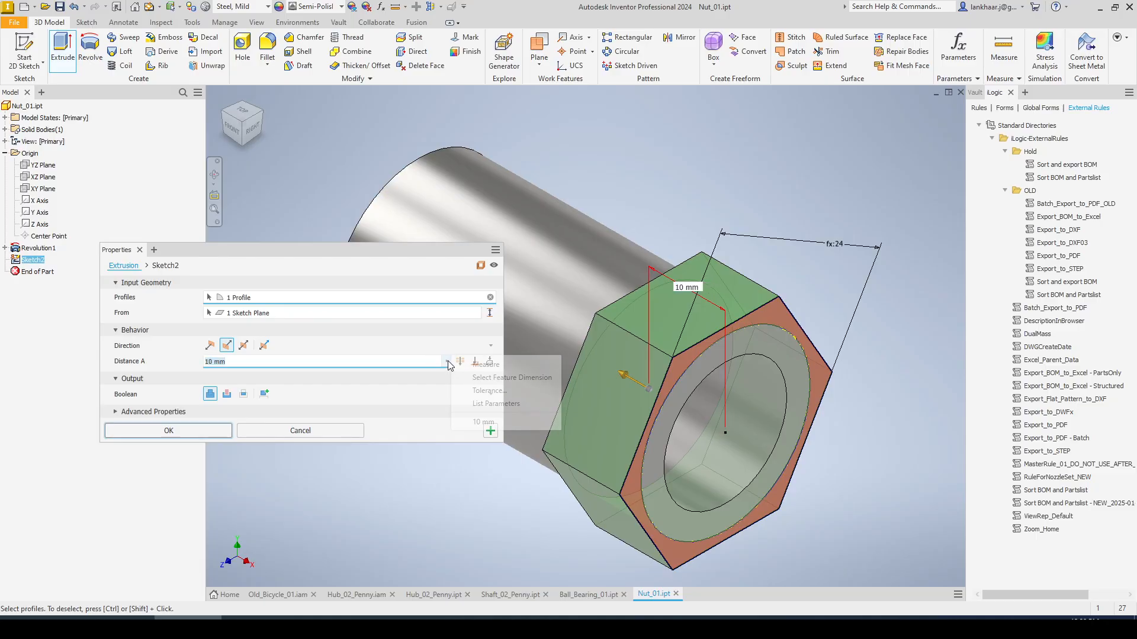
click(469, 404)
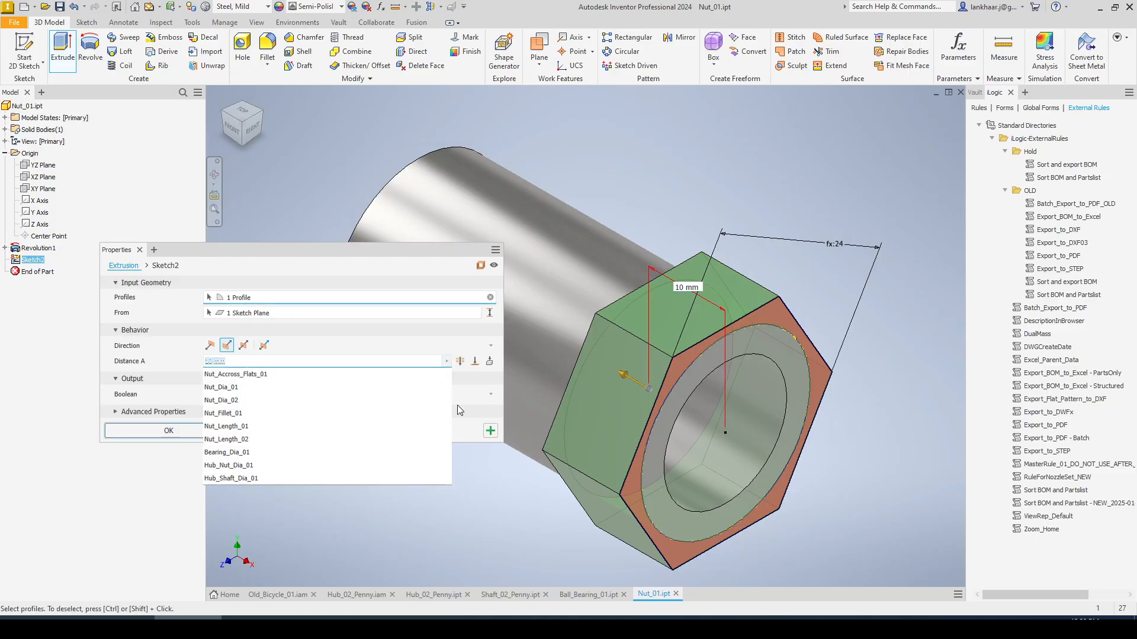
click(247, 438)
click(199, 431)
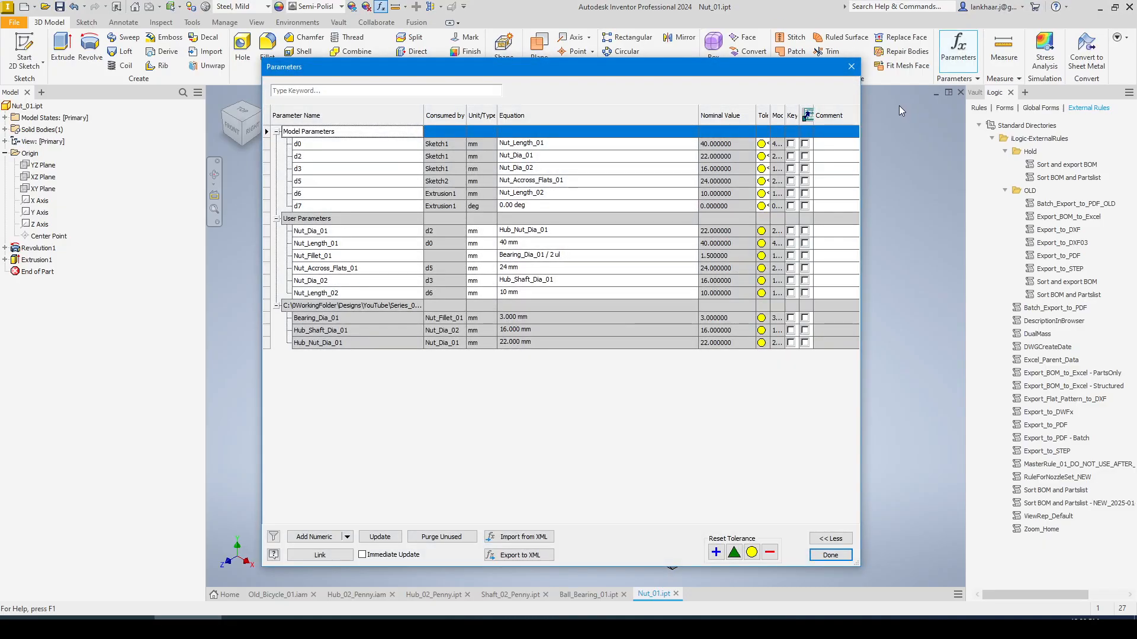
Close the parameter list and open the revolved sleeve's profile sketch, Sketch1, for editing.
click(851, 66)
click(5, 247)
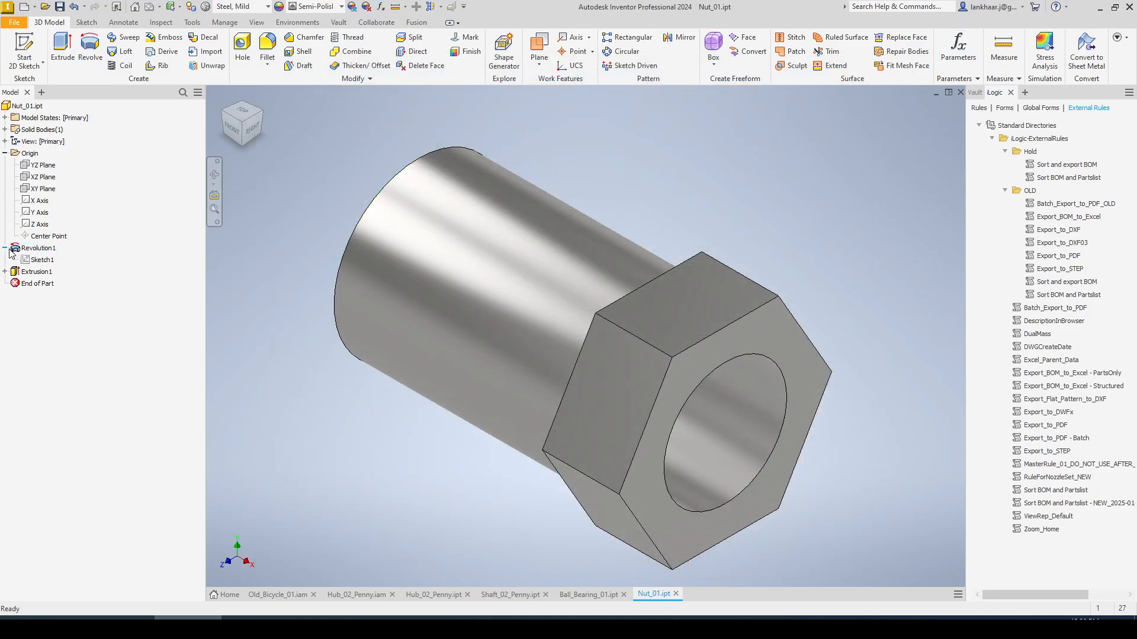
right_click(40, 261)
click(66, 294)
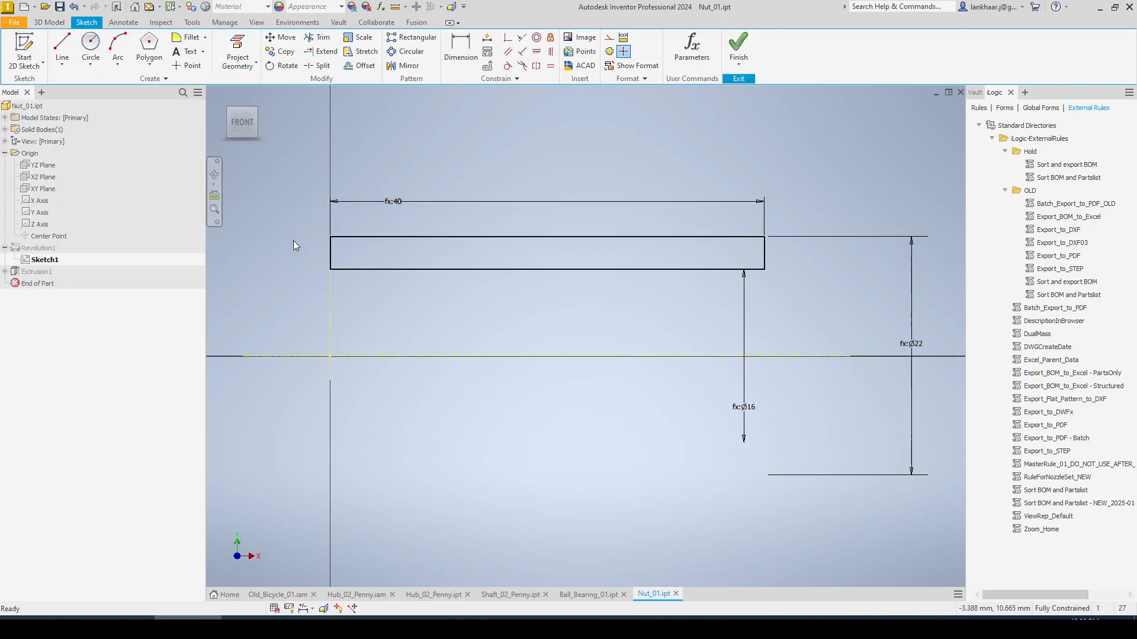
middle_drag(293, 241, 364, 261)
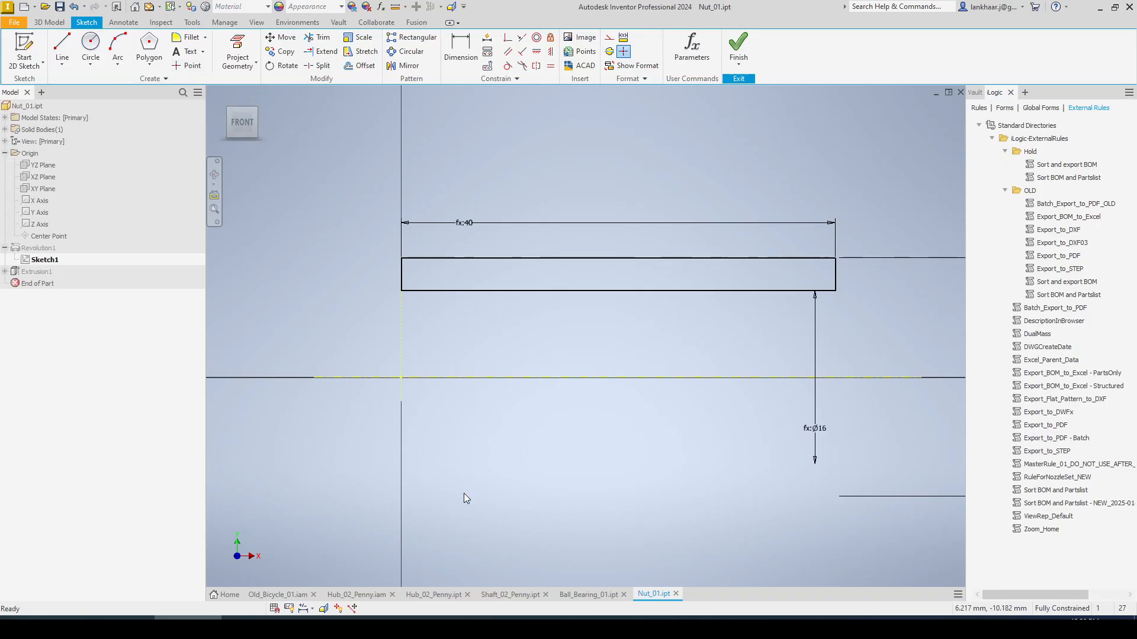
Switch to Hub_02_Penny.ipt and open the hub's revolved profile sketch, Sketch1, for editing.
click(499, 592)
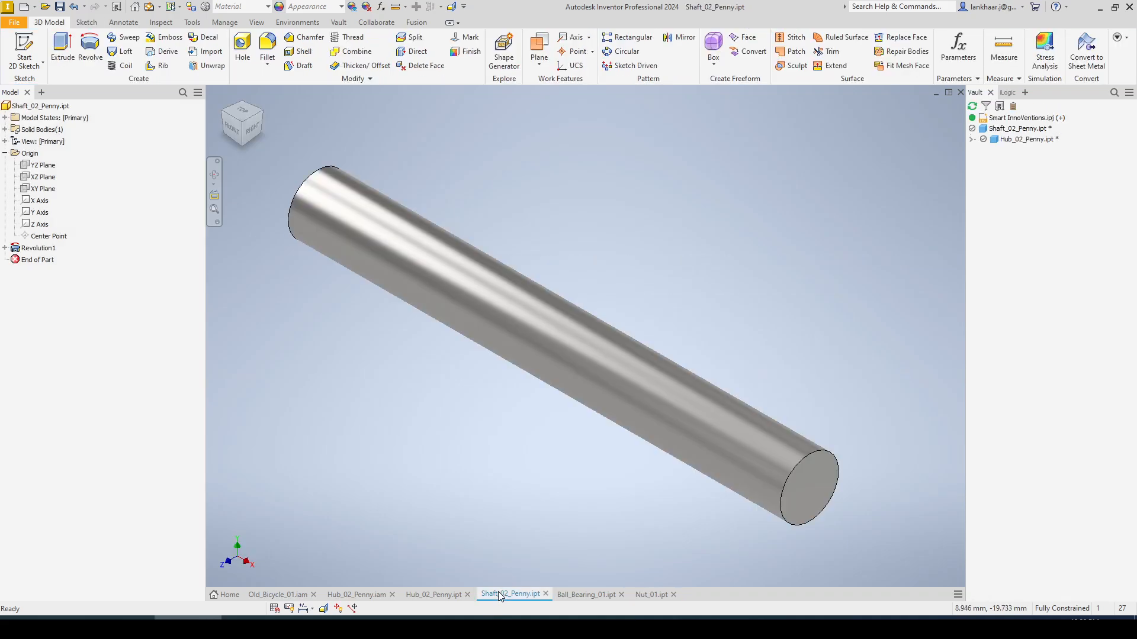
click(443, 593)
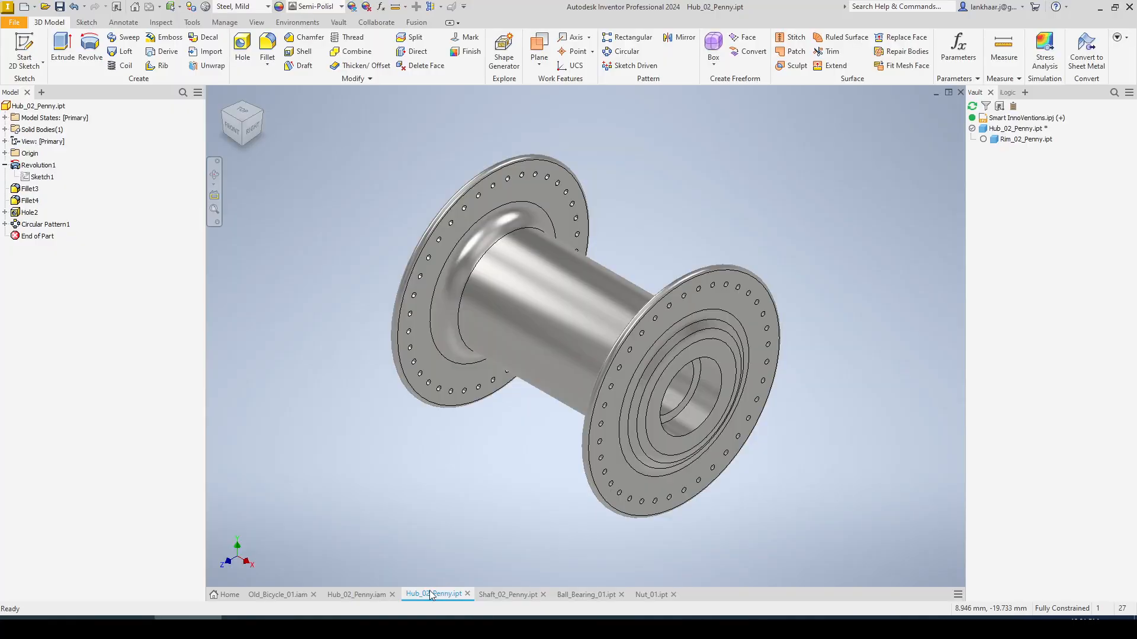
click(4, 223)
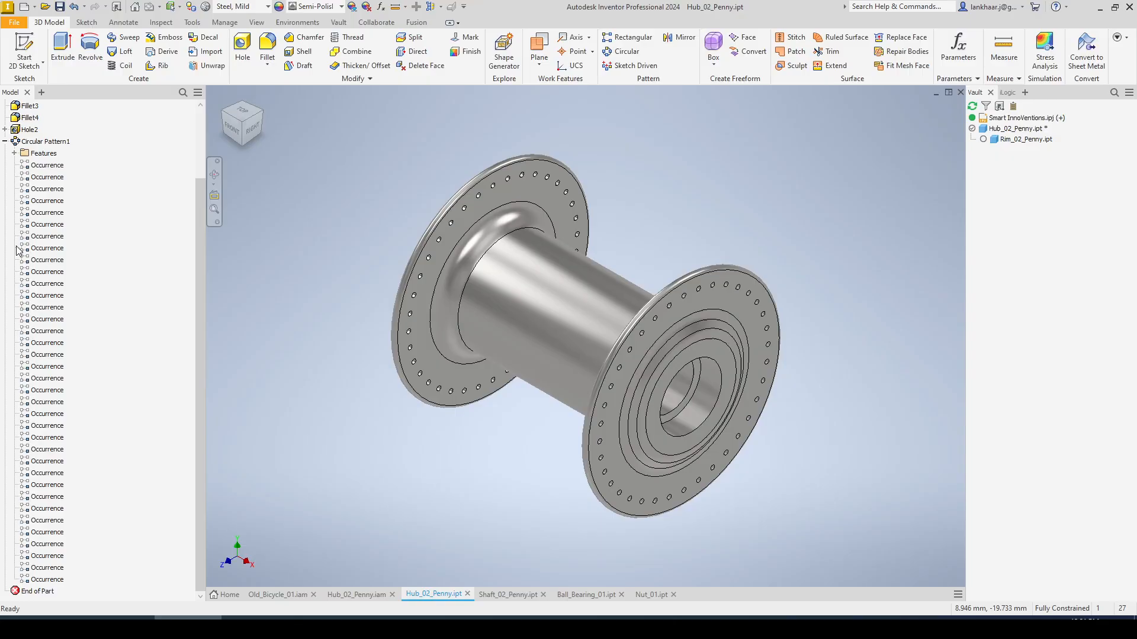
click(6, 140)
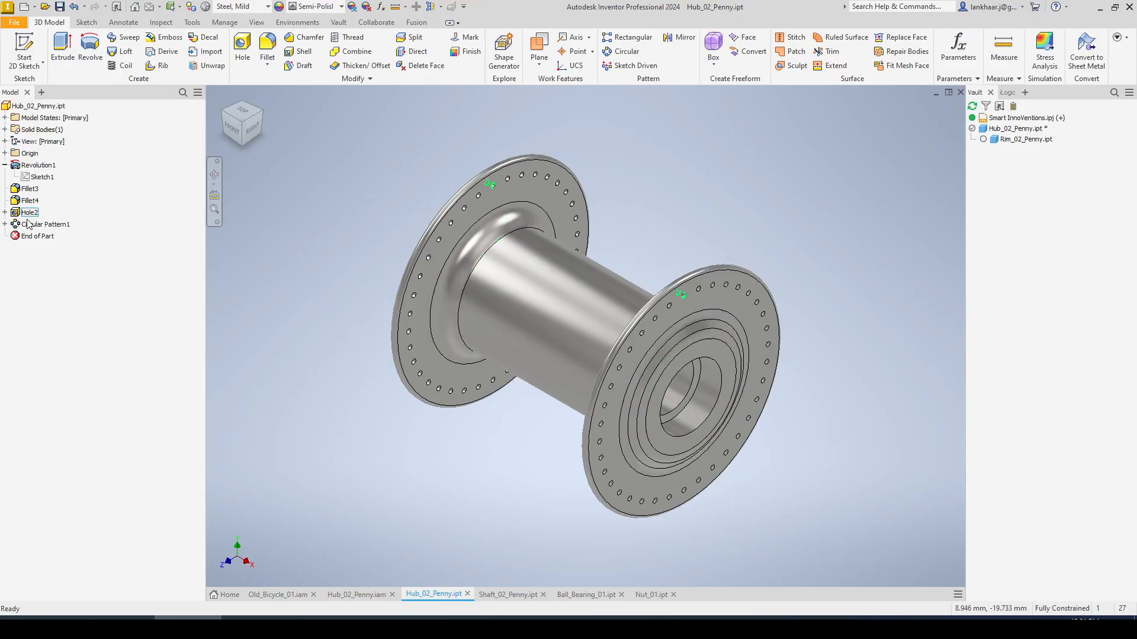
right_click(39, 179)
click(74, 214)
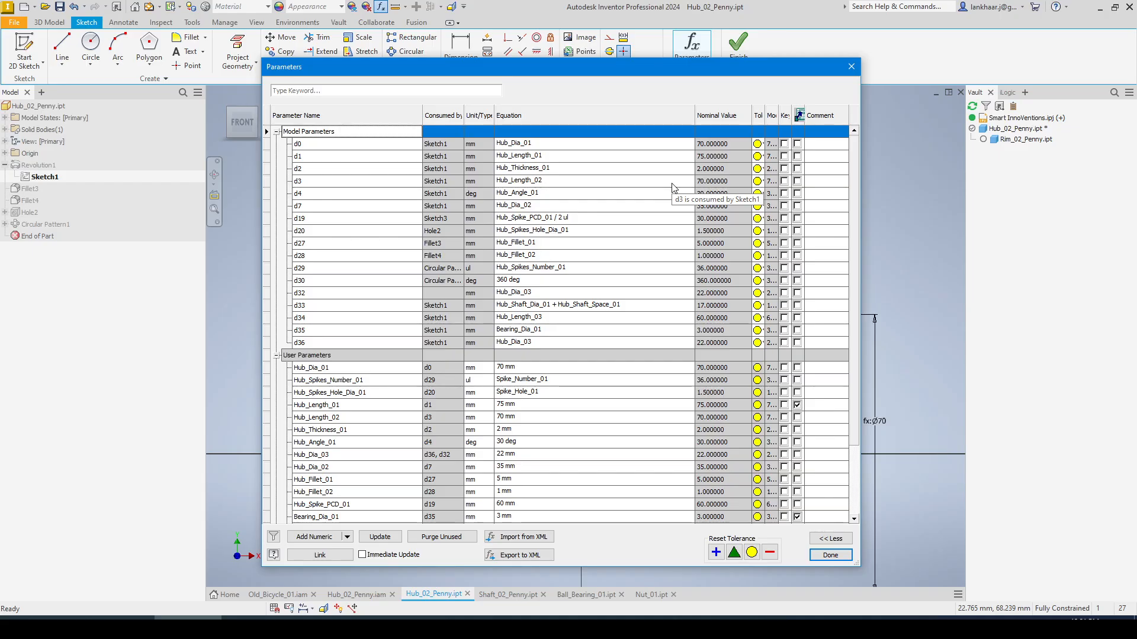
Sort the parameter list by name, add the numeric user parameter Bearing_PCD_01, and close the list.
click(382, 118)
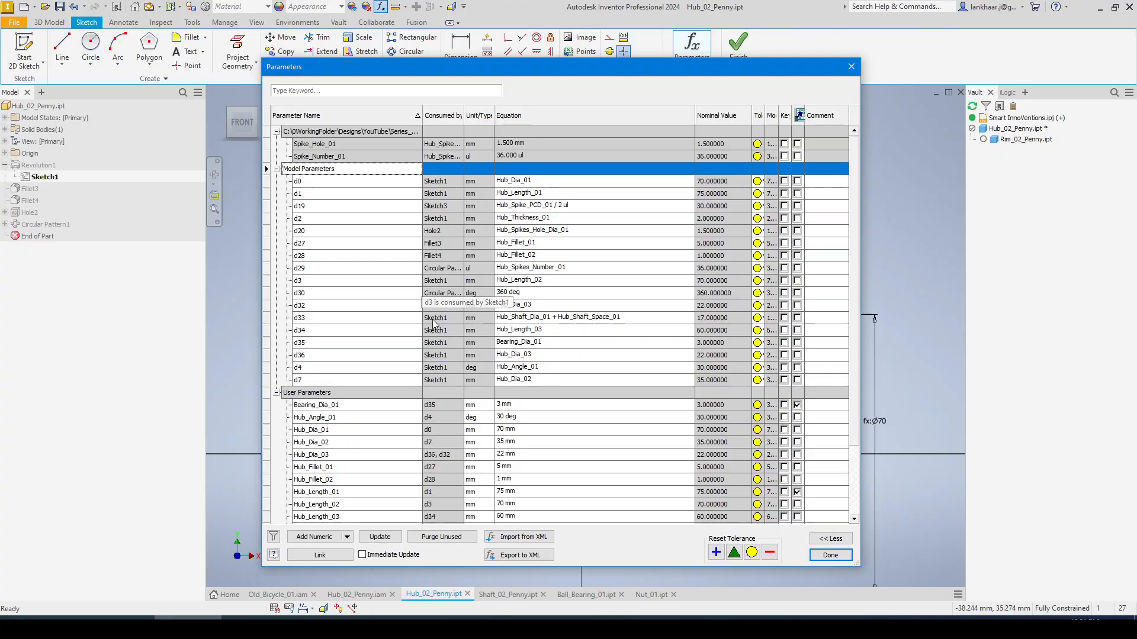
scroll(439, 388, down, 2)
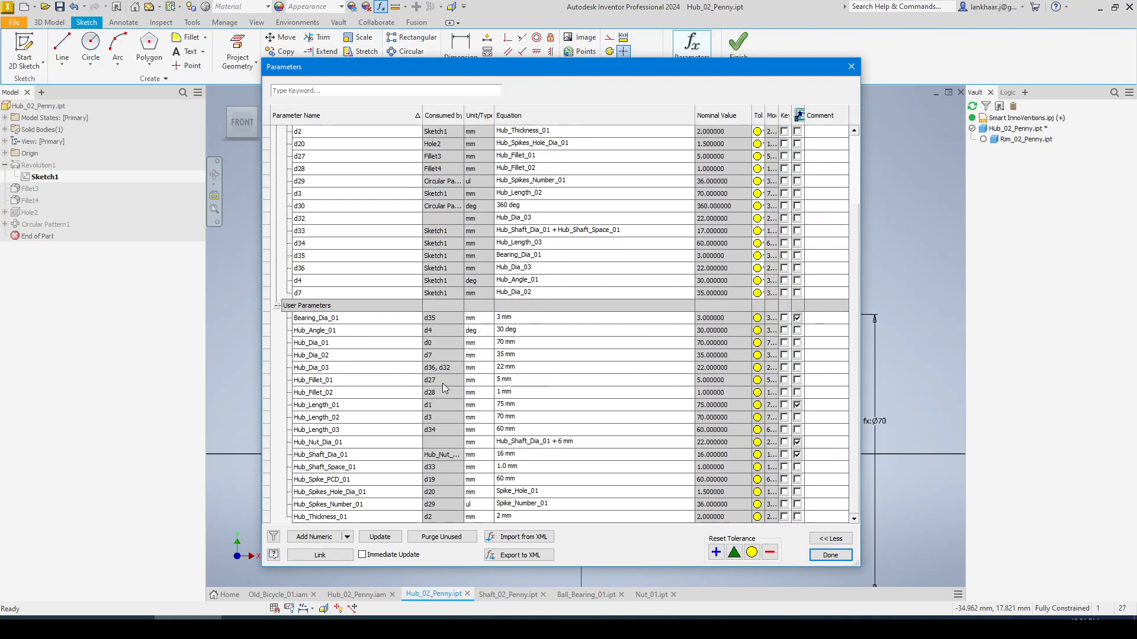
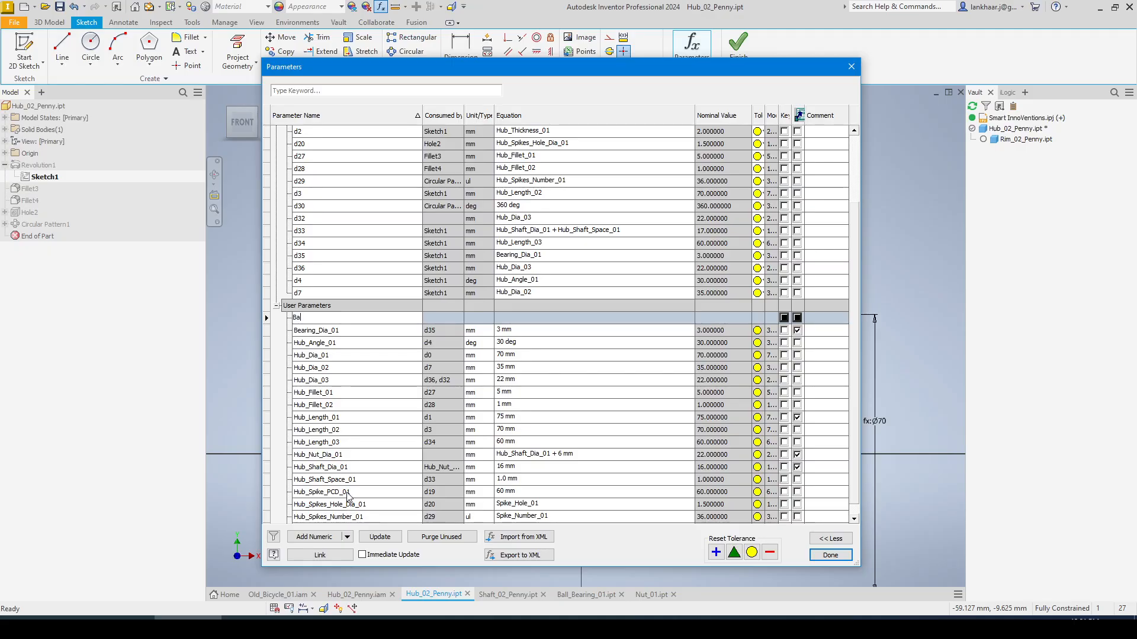
text(ing_PCD_01)
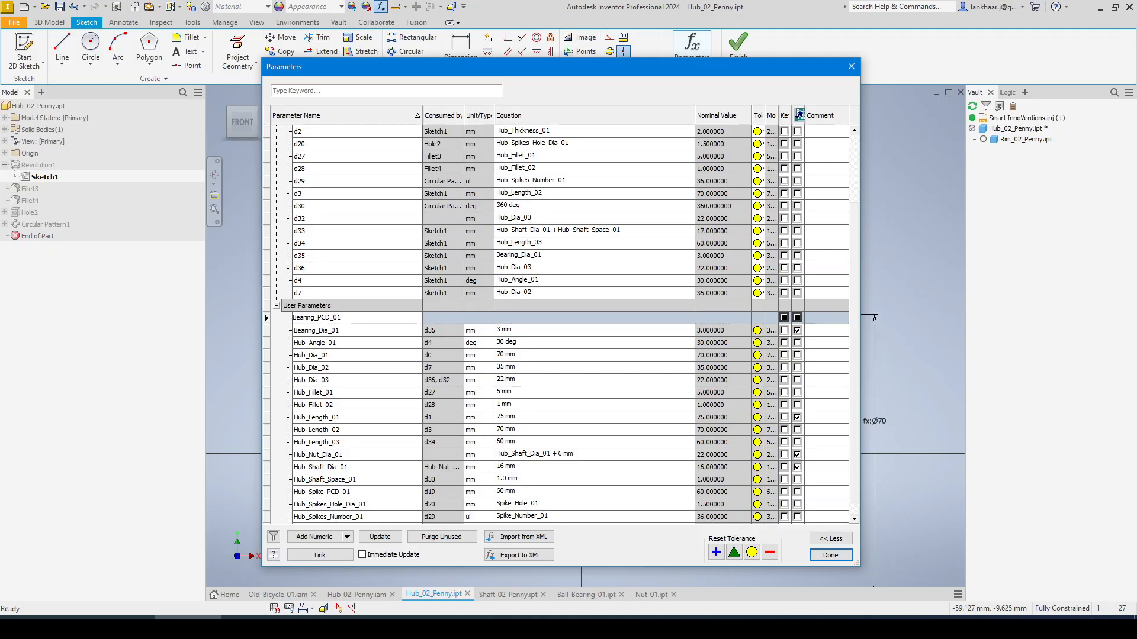
key(Return)
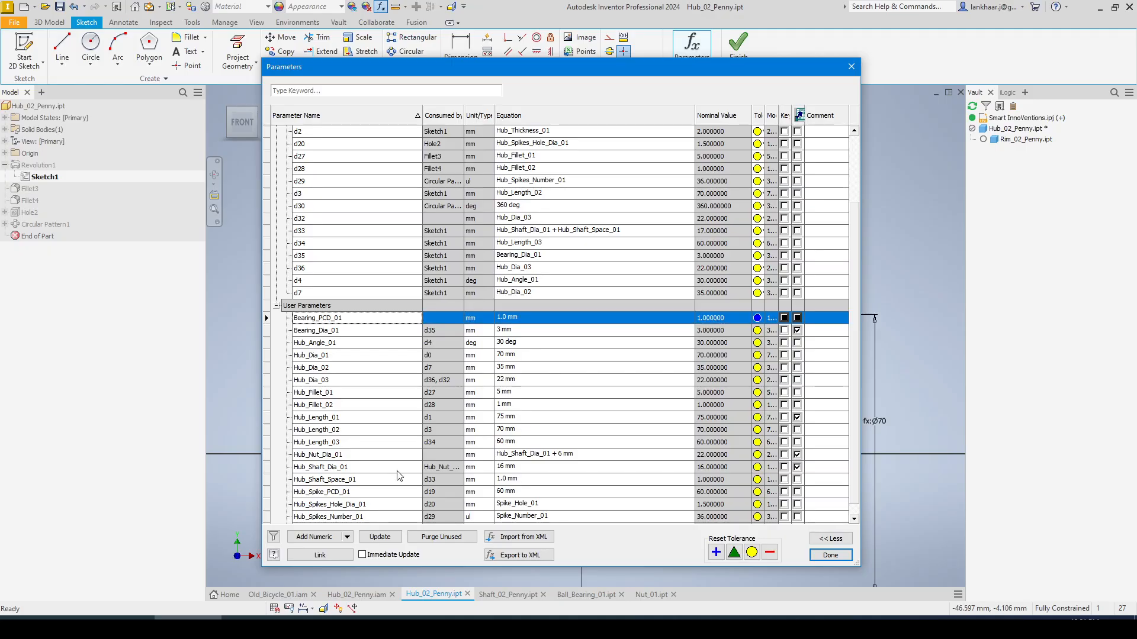
click(524, 315)
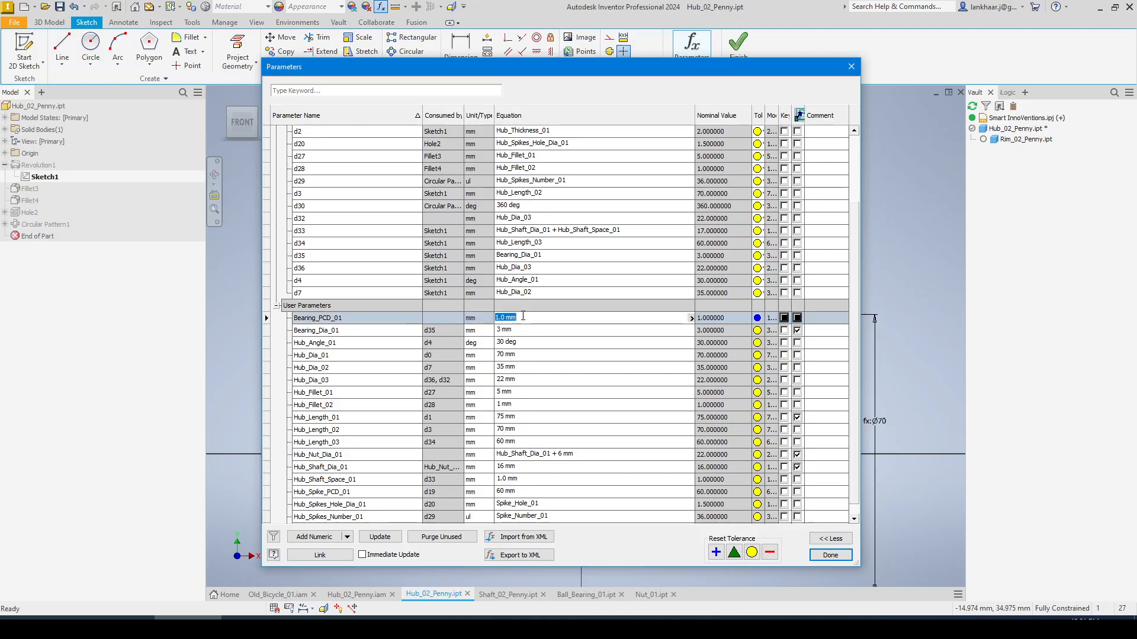
click(830, 555)
Try to dimension the centre of the 3 mm bearing circle as a diameter about the hub axis.
scroll(475, 468, up, 3)
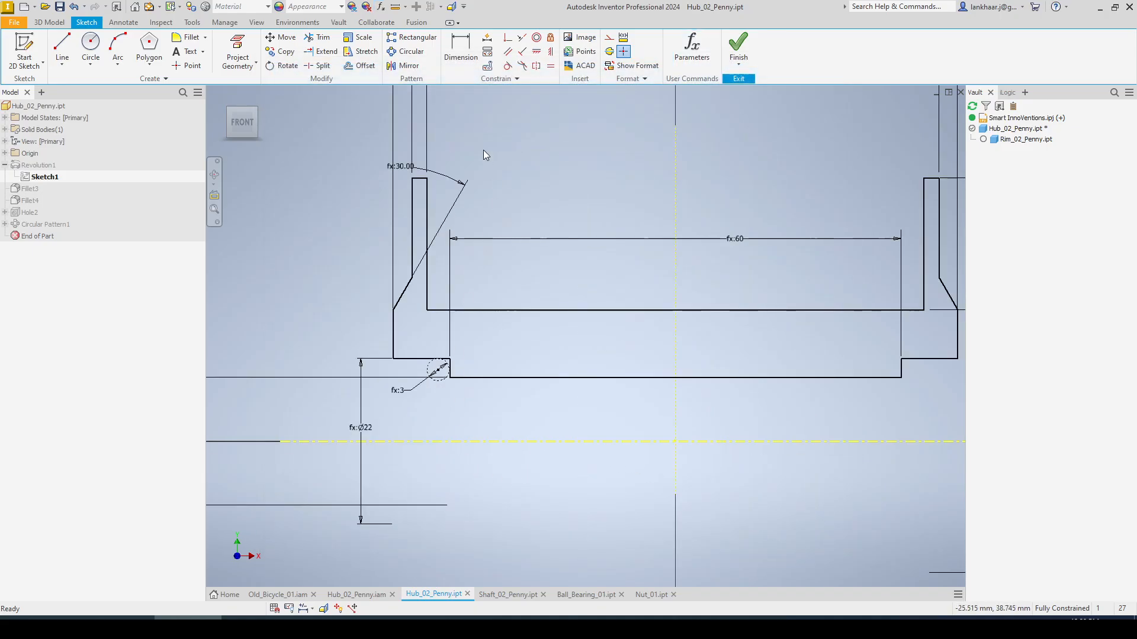
click(458, 48)
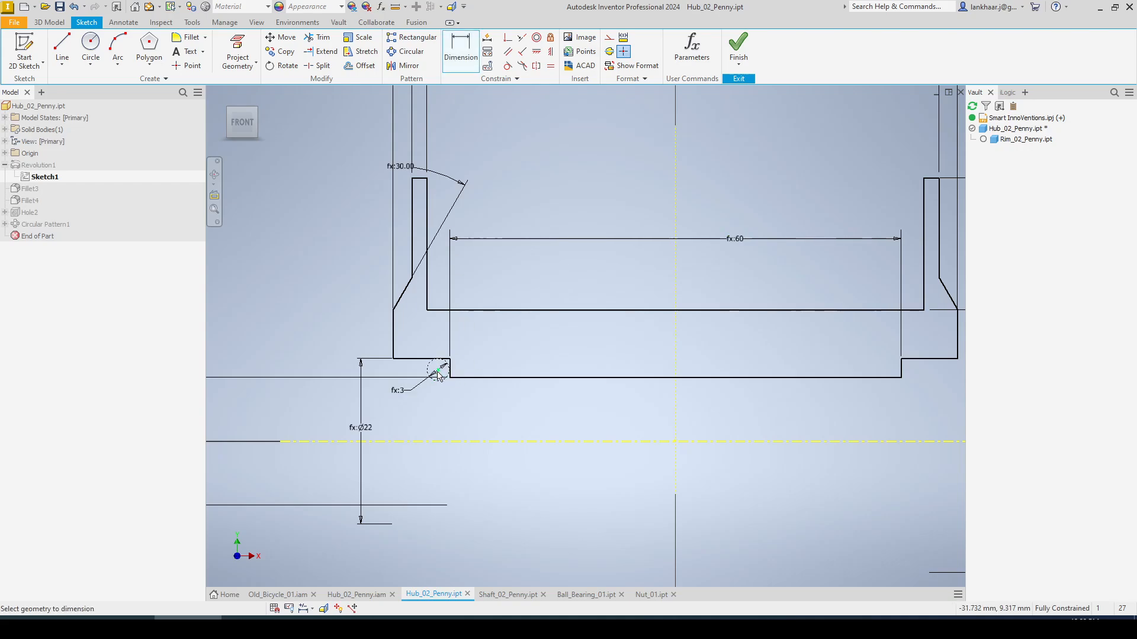
click(437, 441)
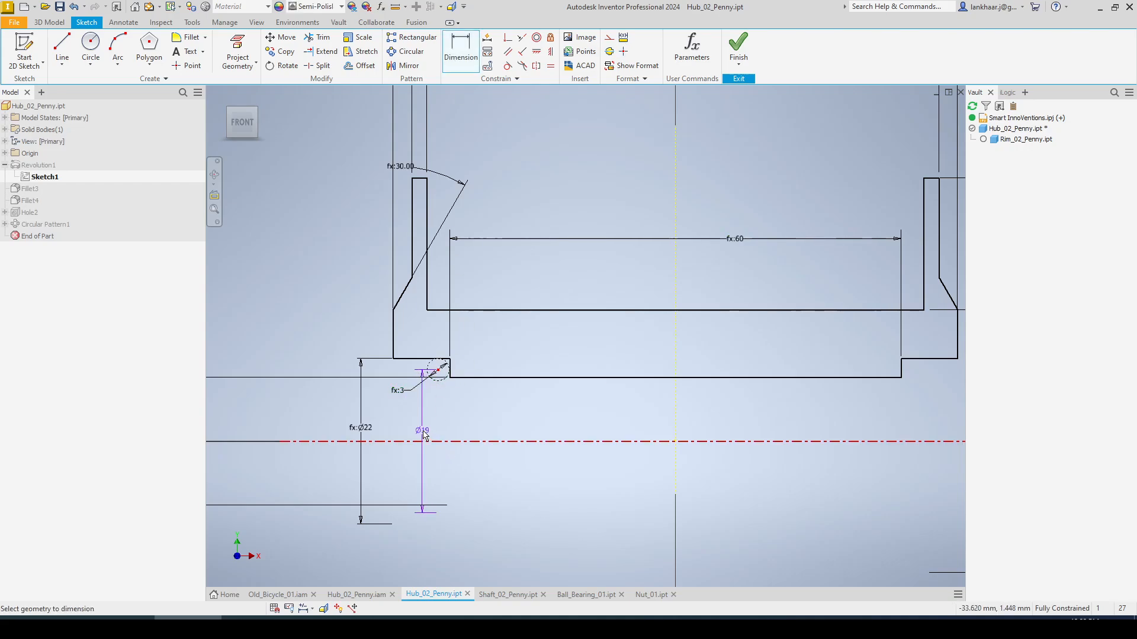
click(421, 431)
key(Escape)
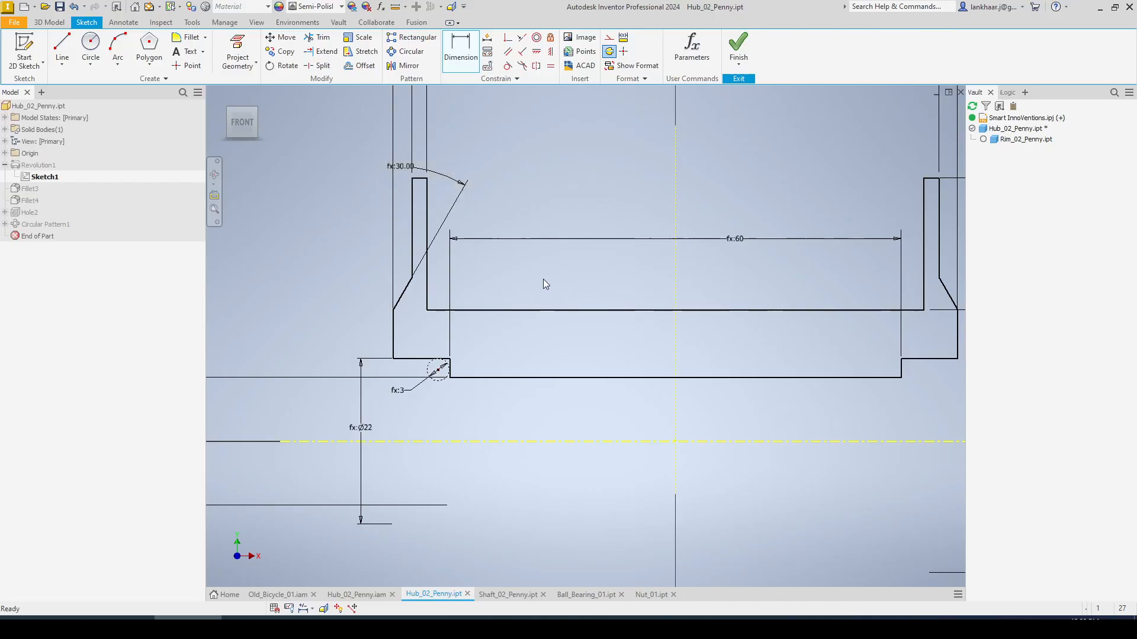
Set the user parameter Bearing_PCD_01 to 19 mm and close the parameter list.
click(692, 46)
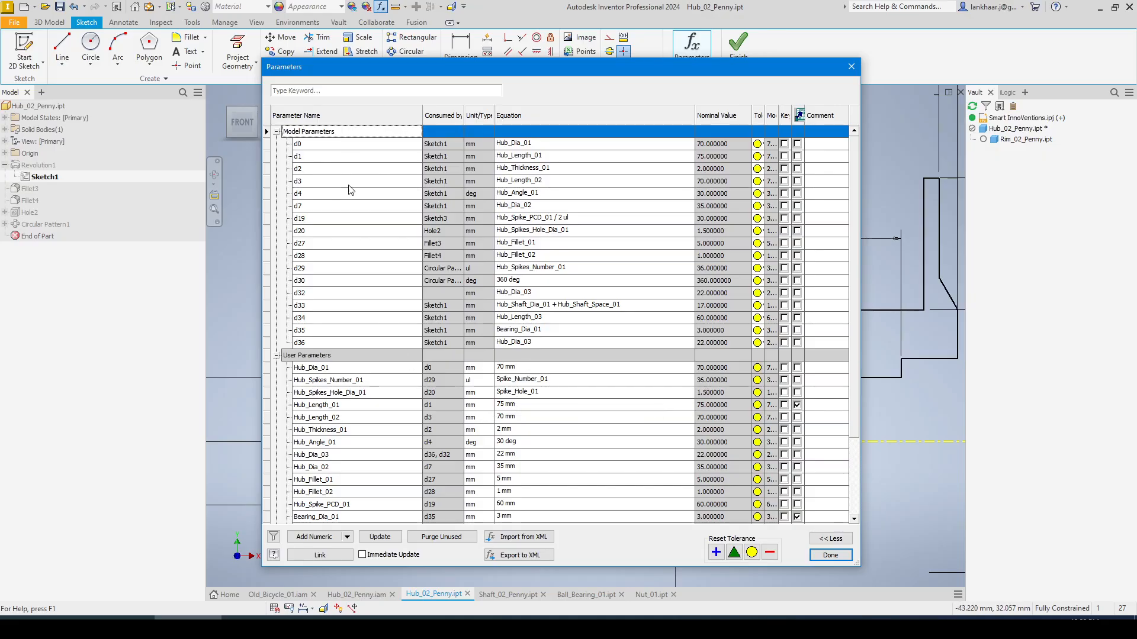
click(348, 121)
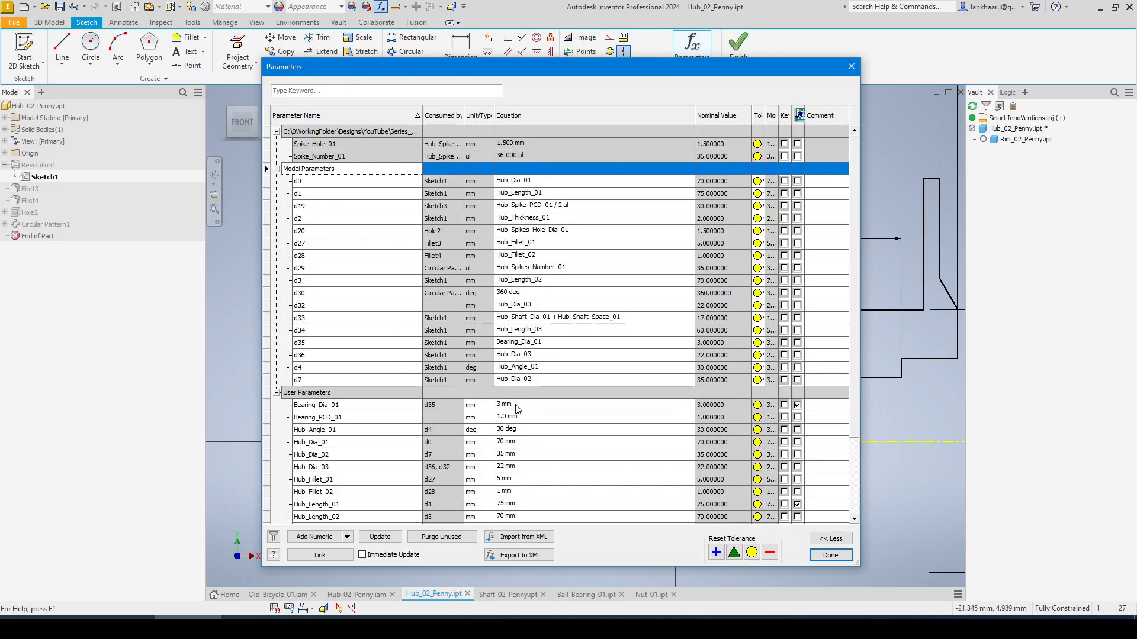
click(527, 417)
text(19)
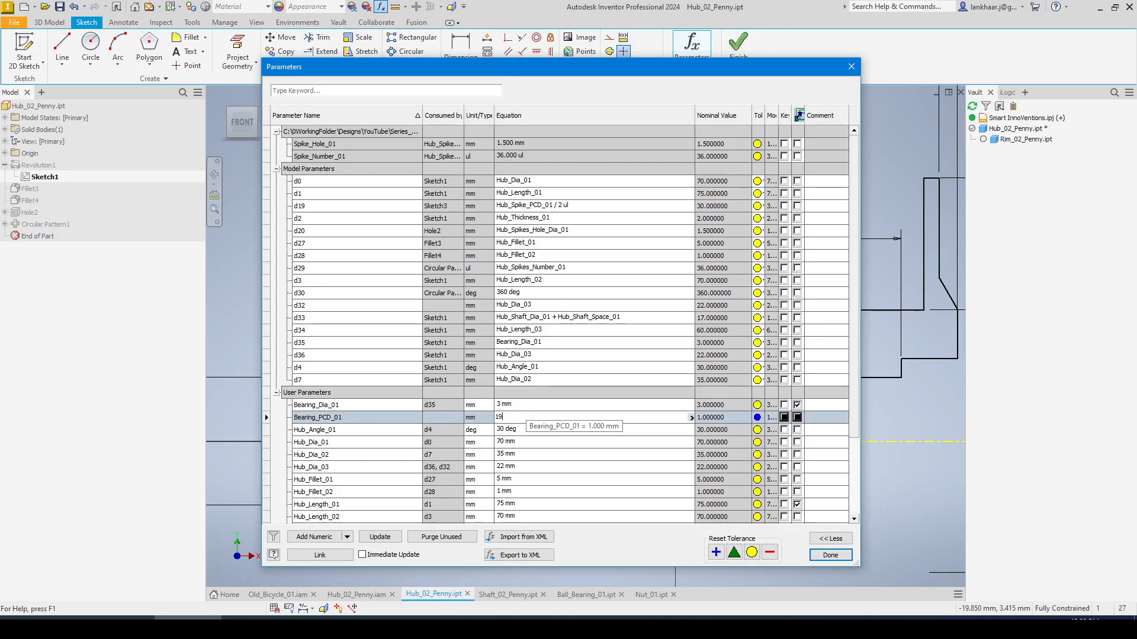
key(Return)
key(Return)
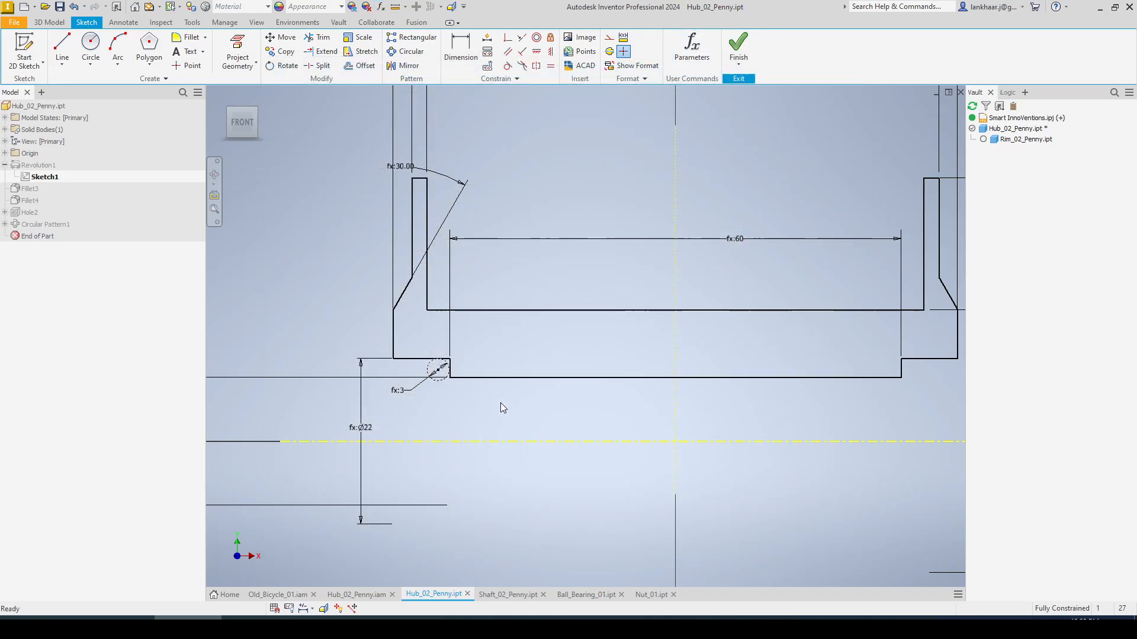
Check which parameter drives the 22 mm bearing seat diameter in the sketch.
scroll(471, 395, up, 2)
scroll(467, 403, down, 3)
scroll(463, 396, up, 3)
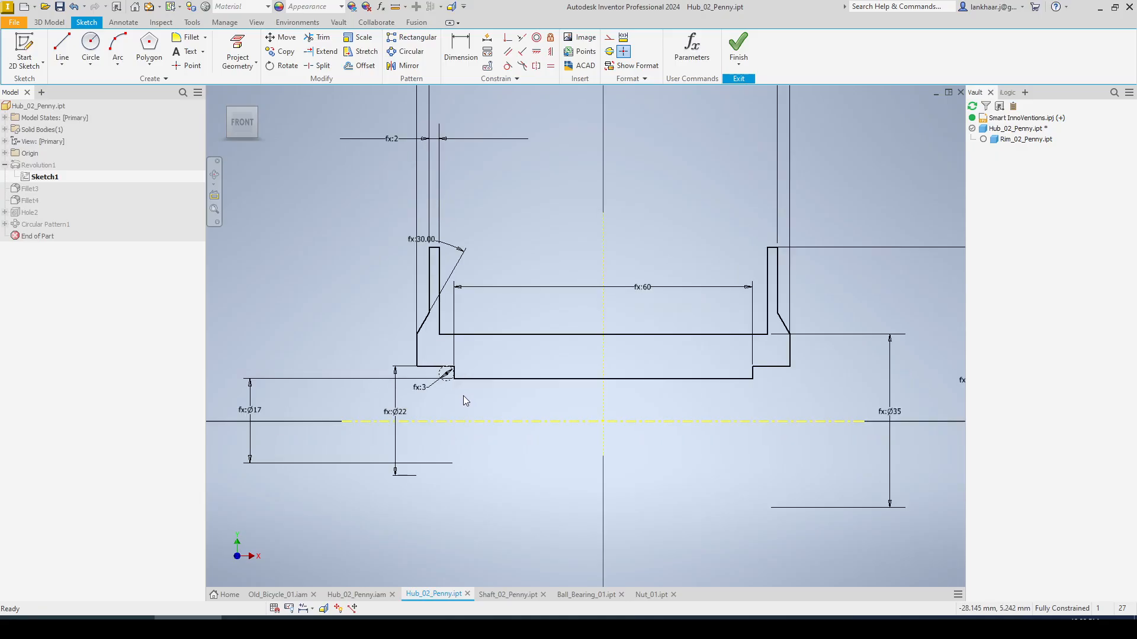
scroll(409, 423, up, 3)
click(392, 422)
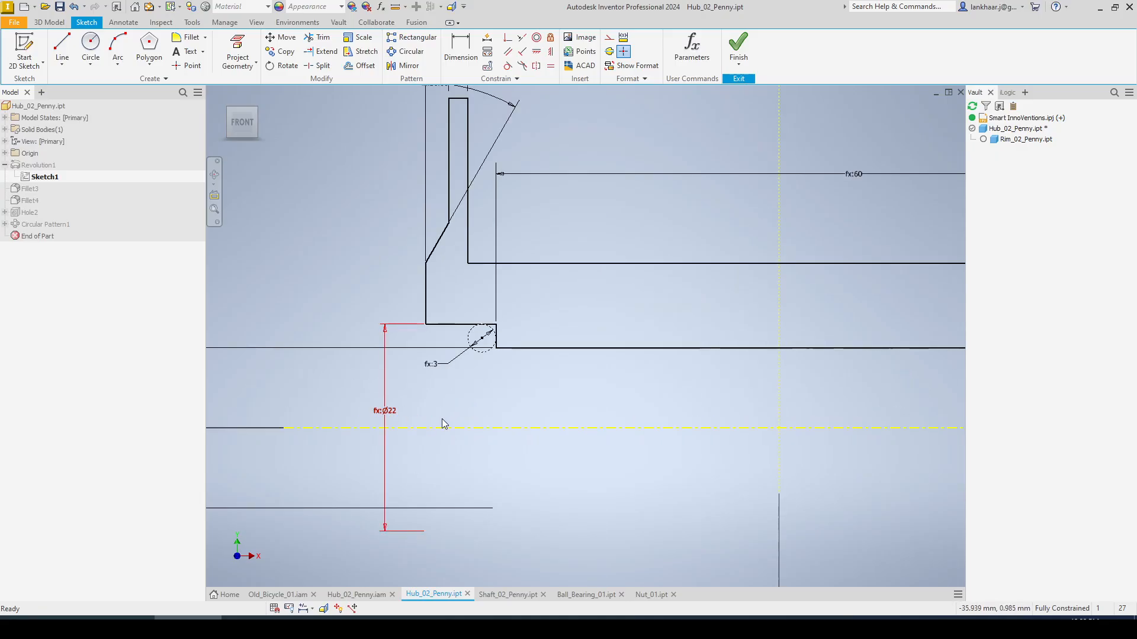
double_click(393, 416)
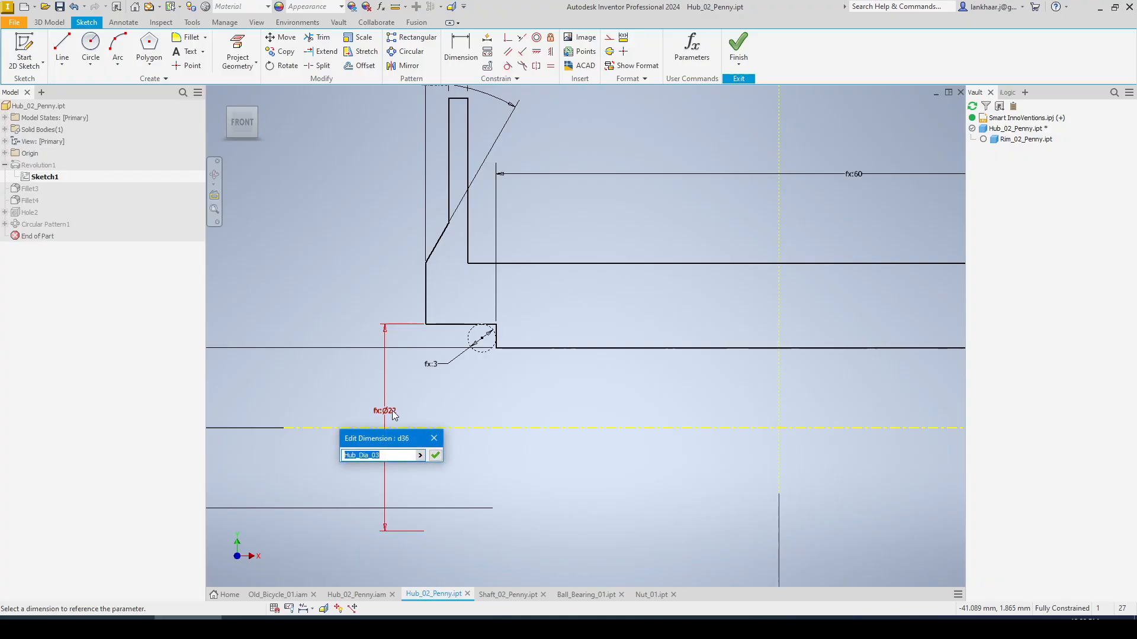
key(Return)
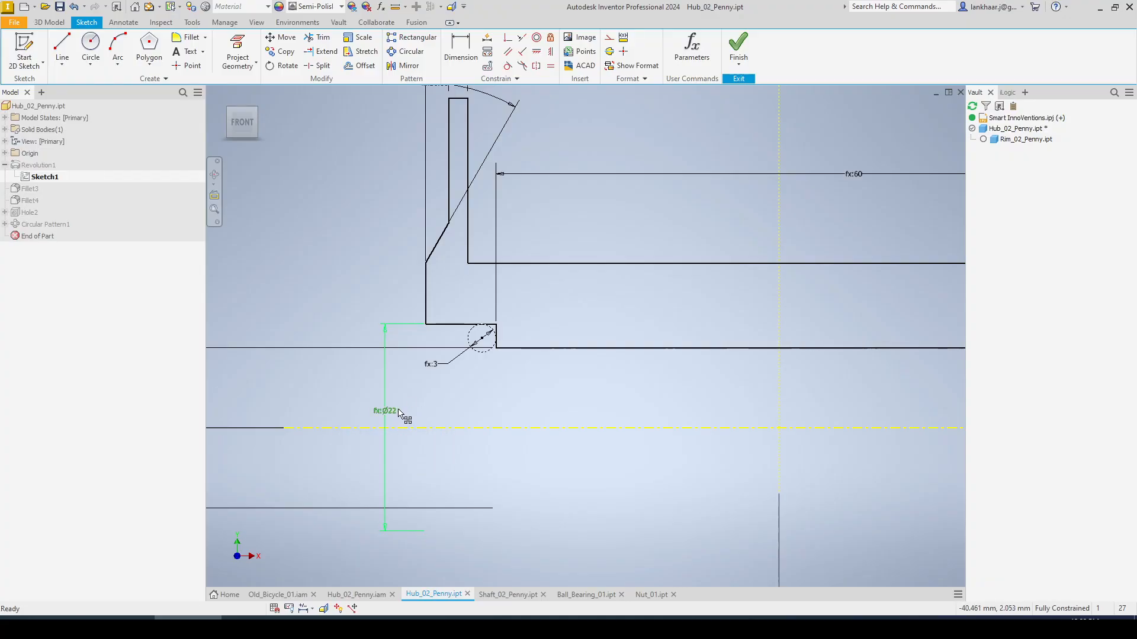
Try again to add a diameter dimension from the bearing circle's centre to the hub axis.
click(460, 48)
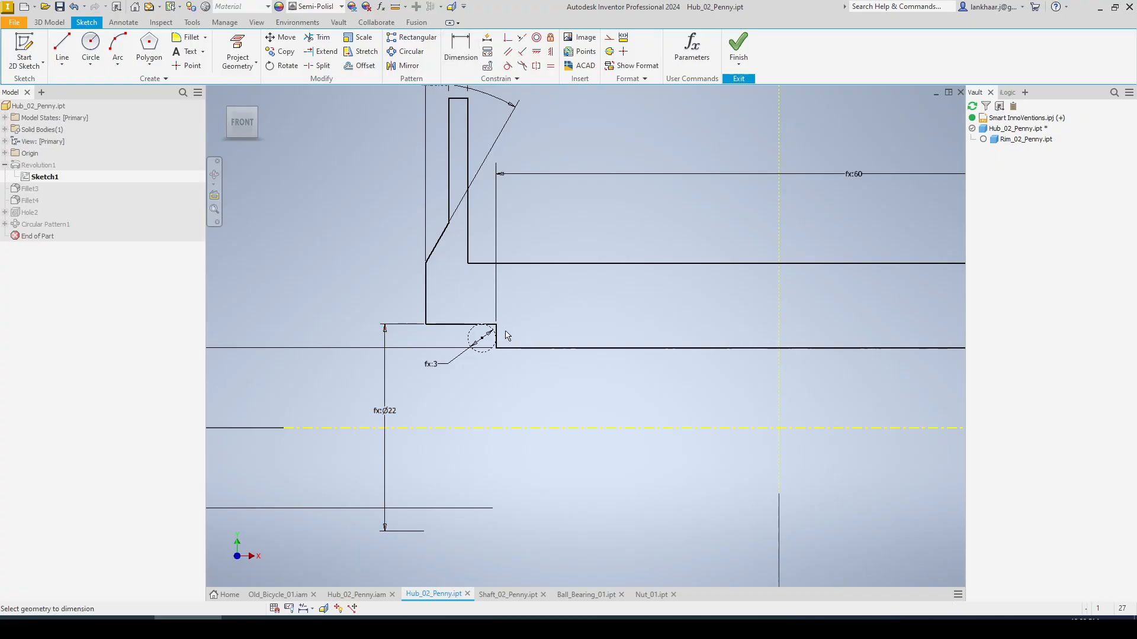
click(484, 427)
click(461, 416)
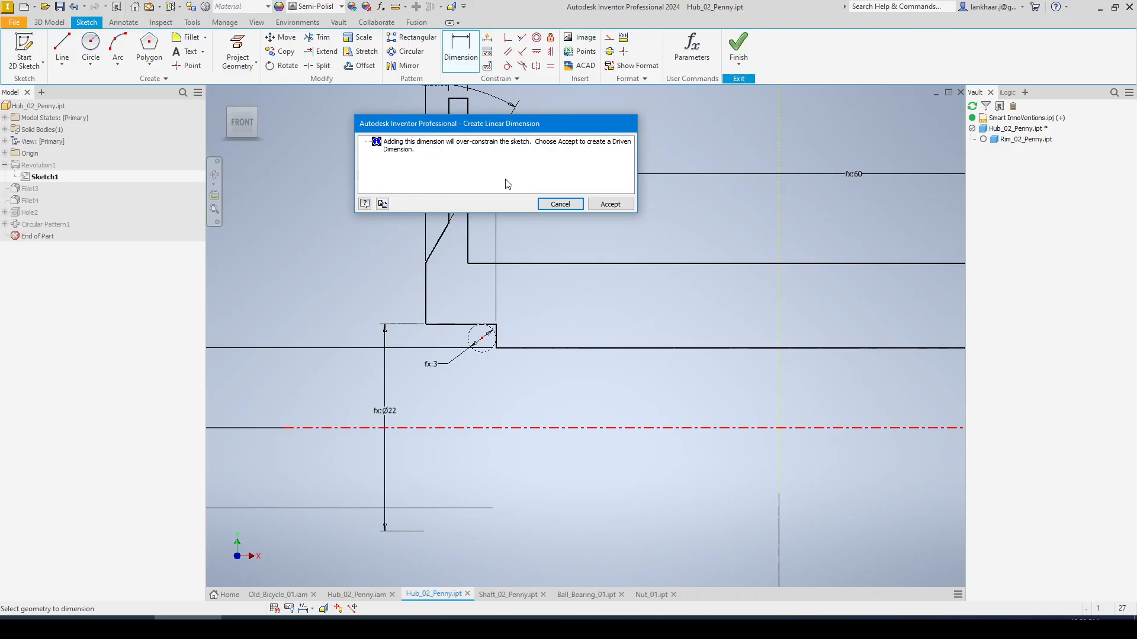
click(557, 205)
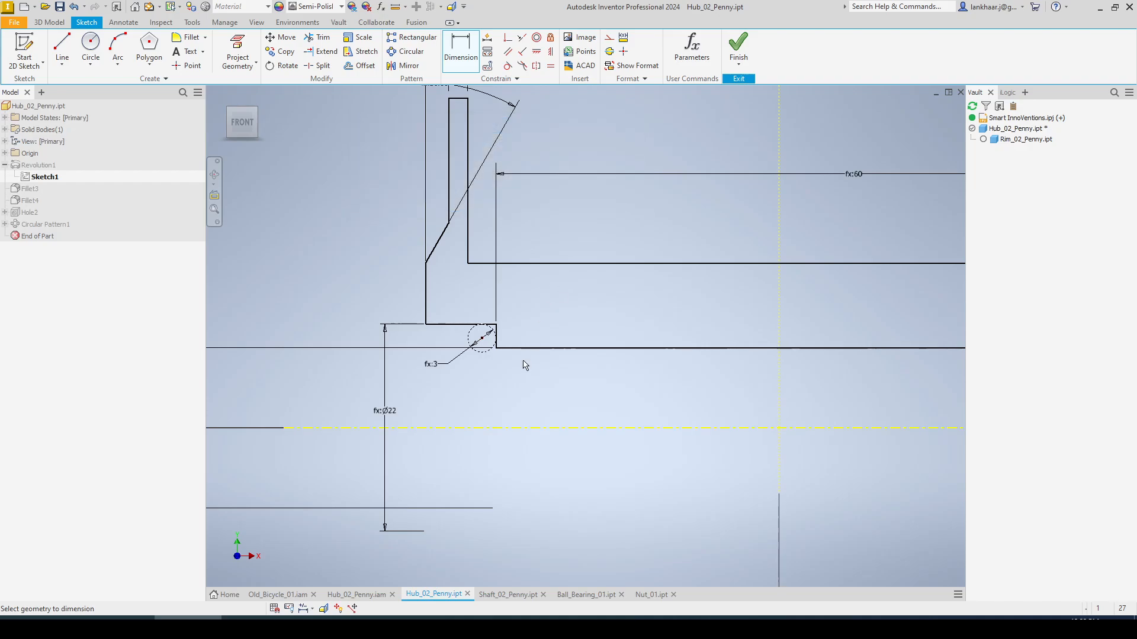
key(Escape)
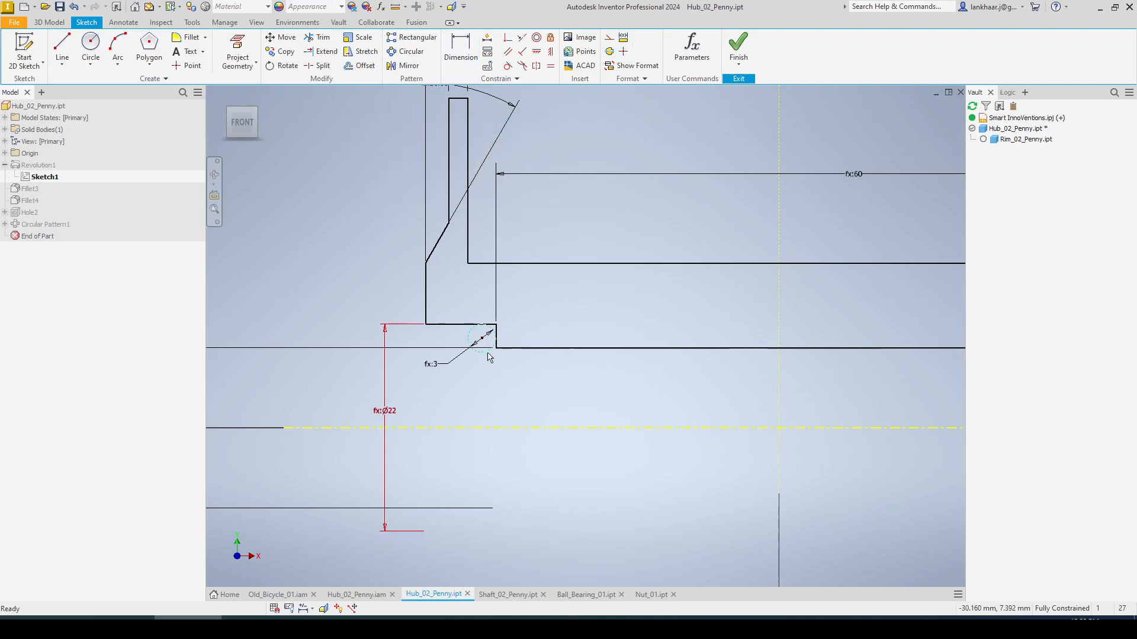
Examine the geometric constraints attached to the dashed 3 mm bearing circle.
click(491, 349)
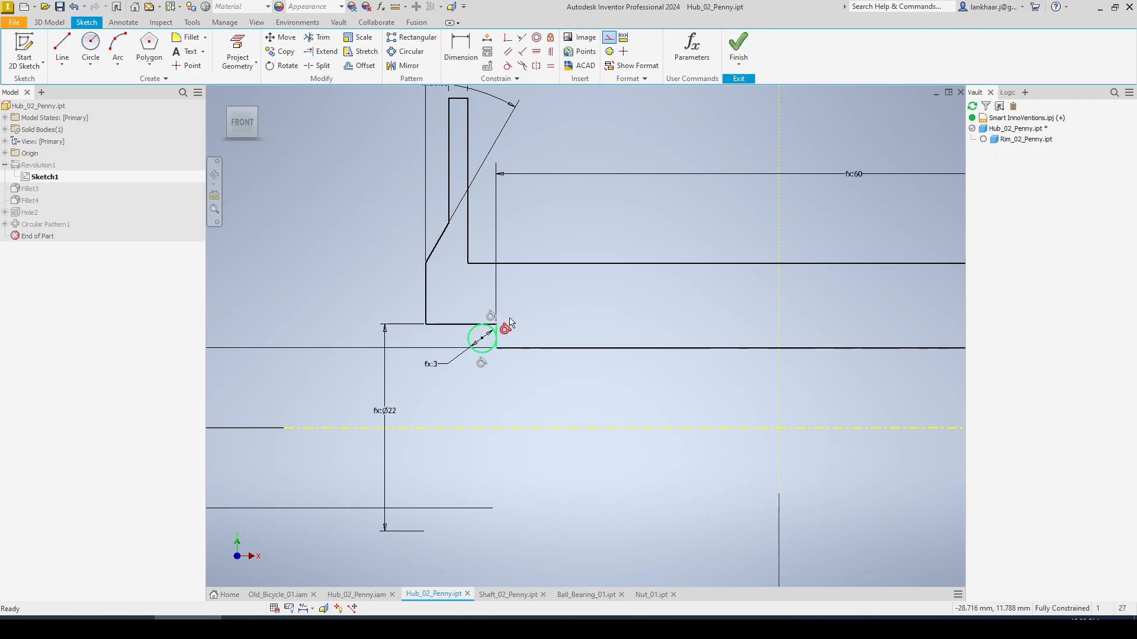
scroll(508, 335, up, 4)
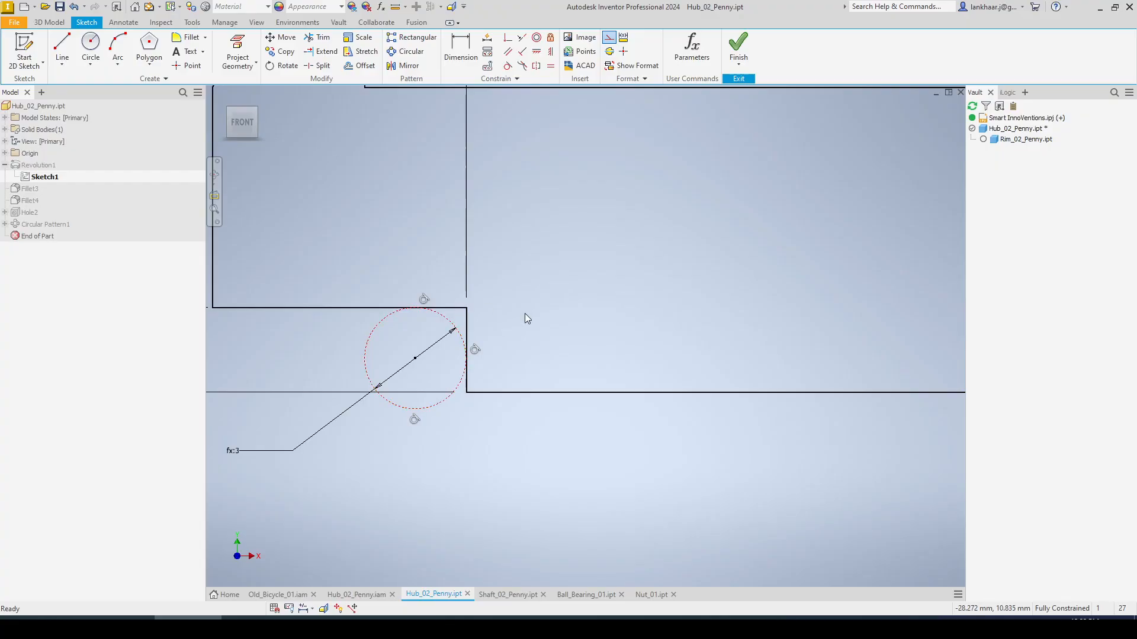
scroll(524, 313, down, 3)
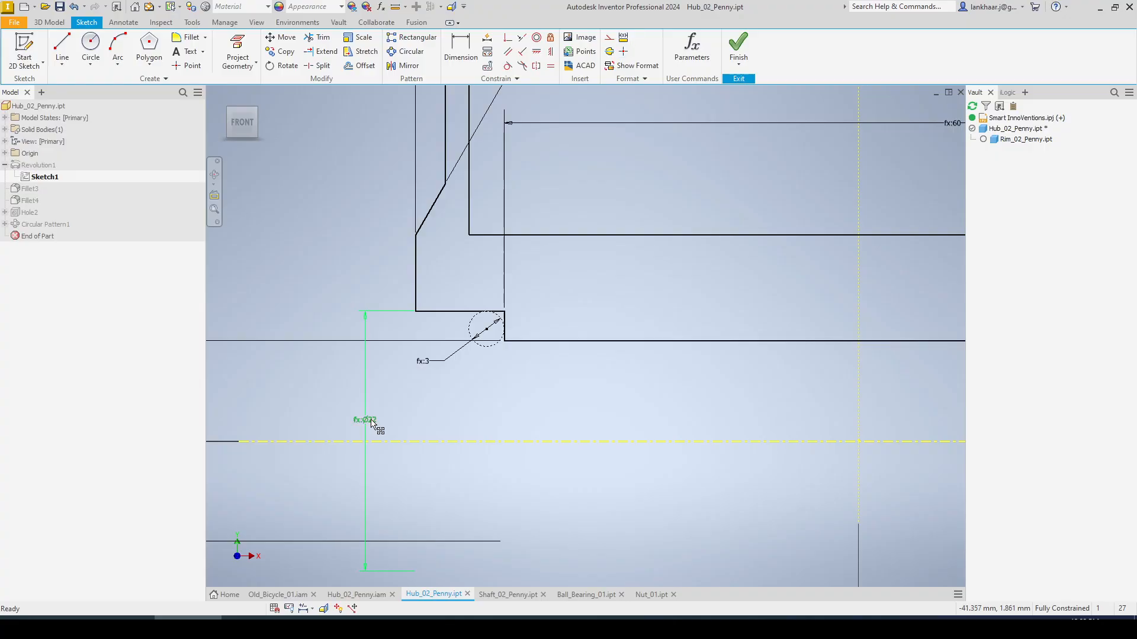
Convert the 22 mm bearing seat diameter into a driven dimension.
right_click(372, 422)
click(414, 420)
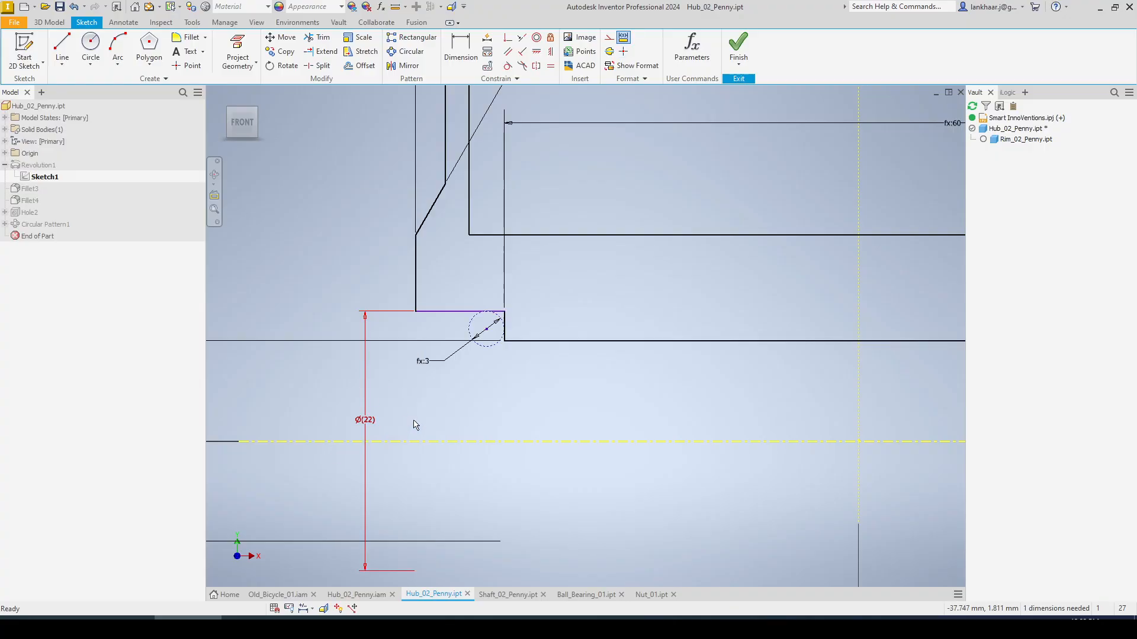
click(461, 400)
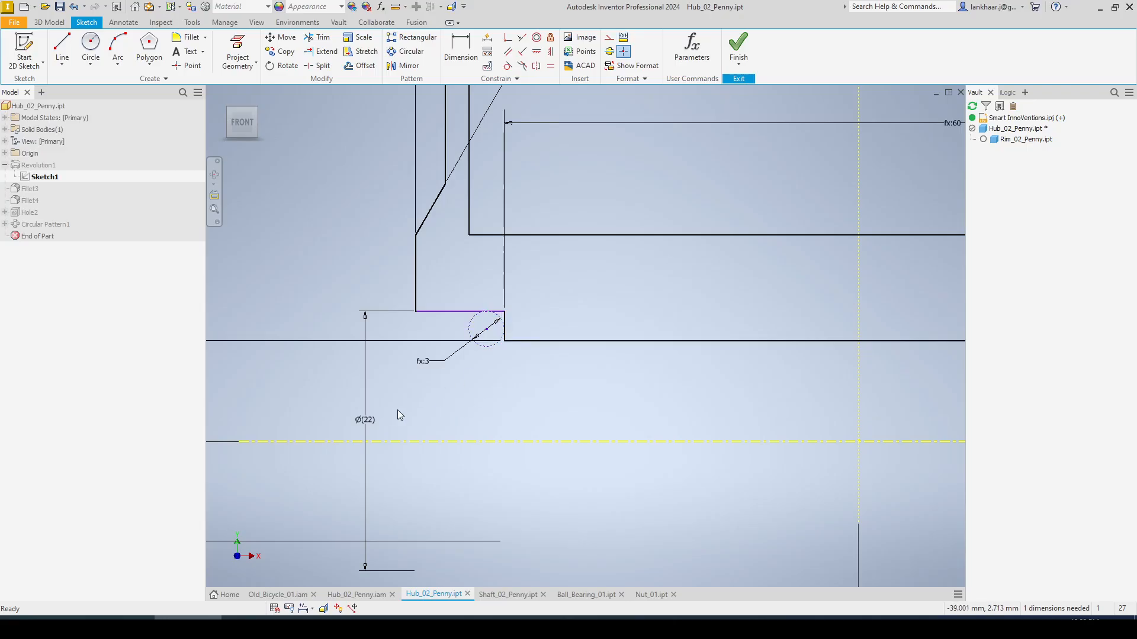
double_click(369, 416)
click(454, 412)
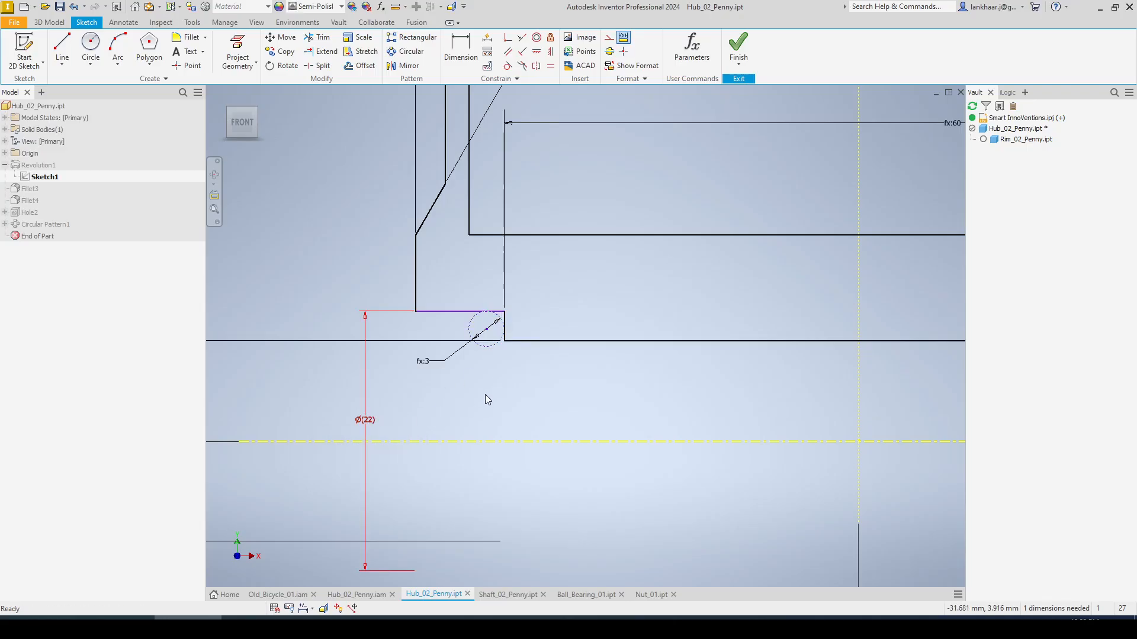
click(492, 386)
Dimension the diameter from the bearing circle's centre to the hub axis and set it to Bearing_PCD_01.
key(d)
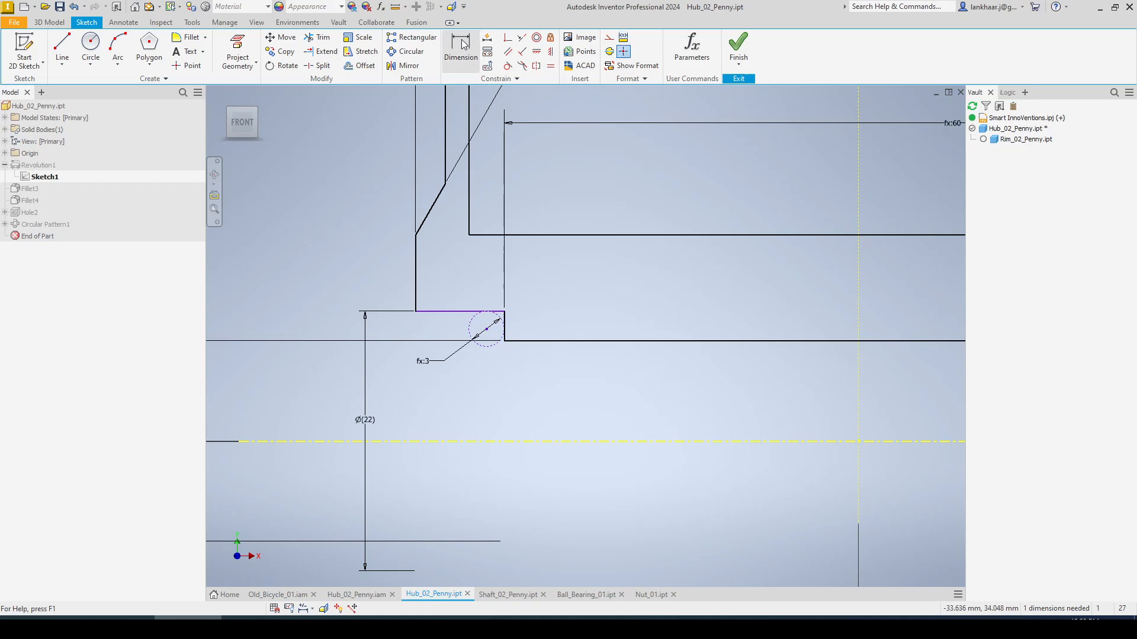
click(487, 328)
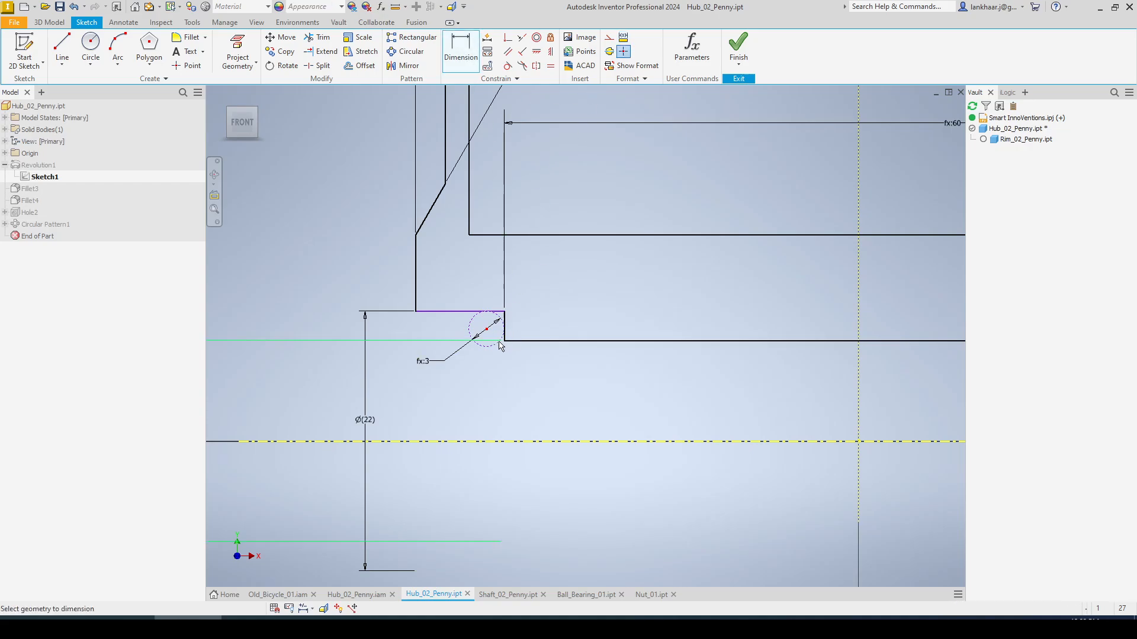
click(489, 442)
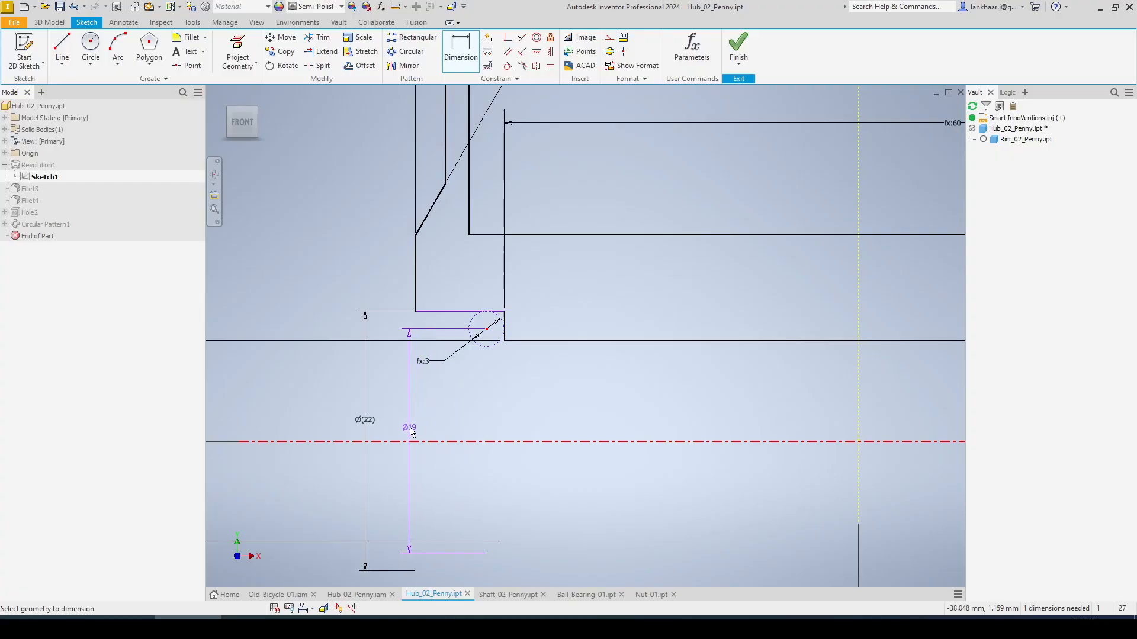
click(447, 438)
click(438, 473)
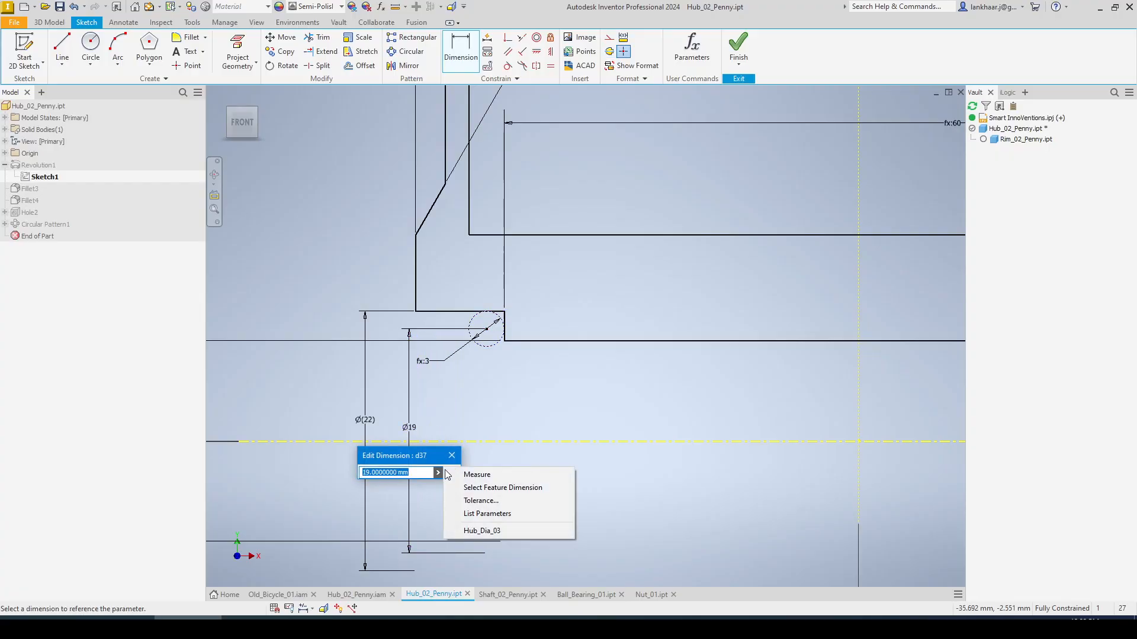
click(471, 511)
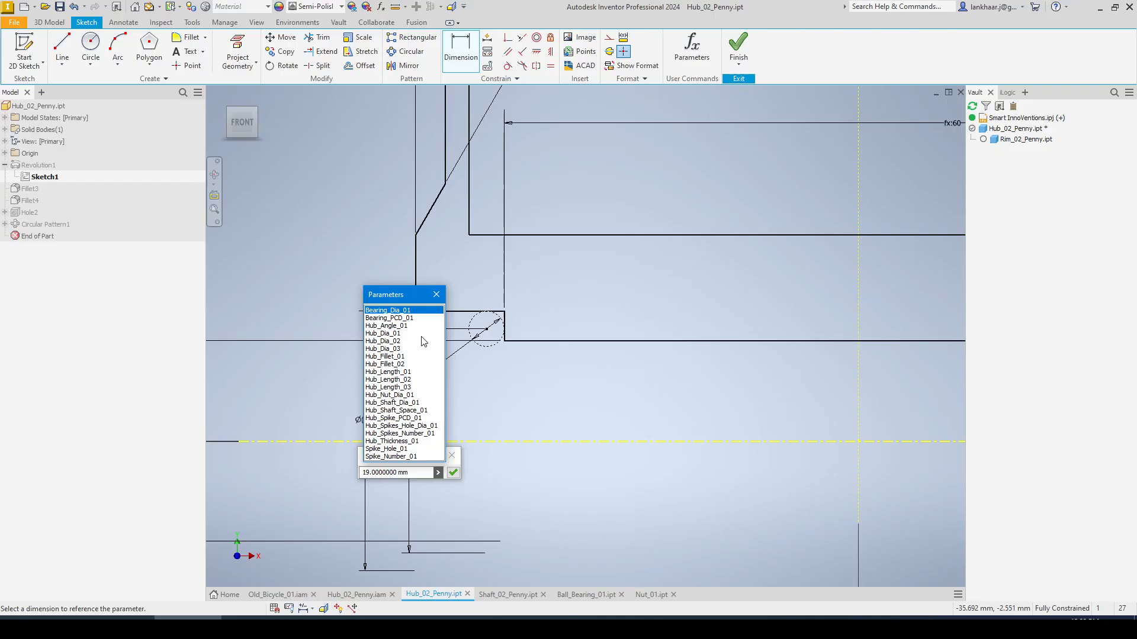
click(390, 319)
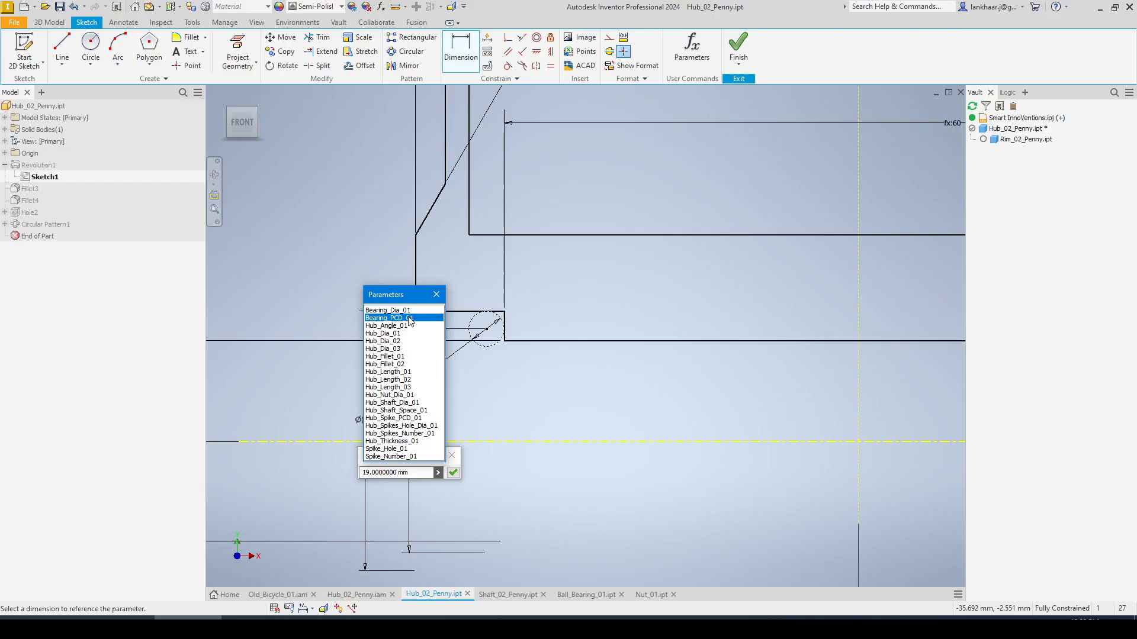
click(453, 473)
scroll(491, 385, down, 1)
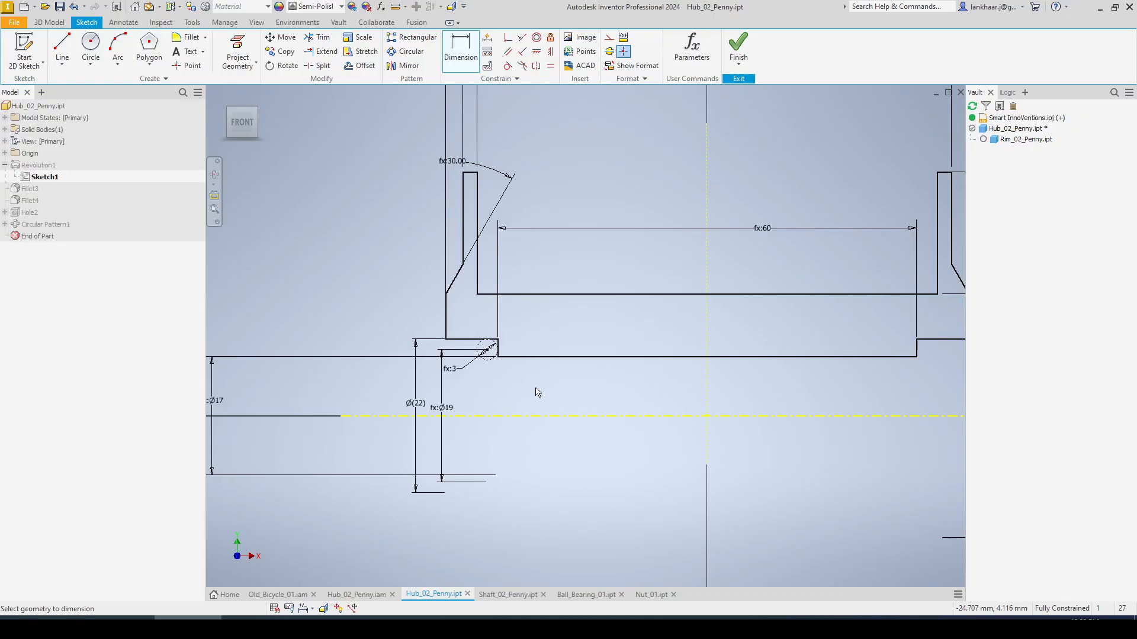
scroll(535, 393, down, 1)
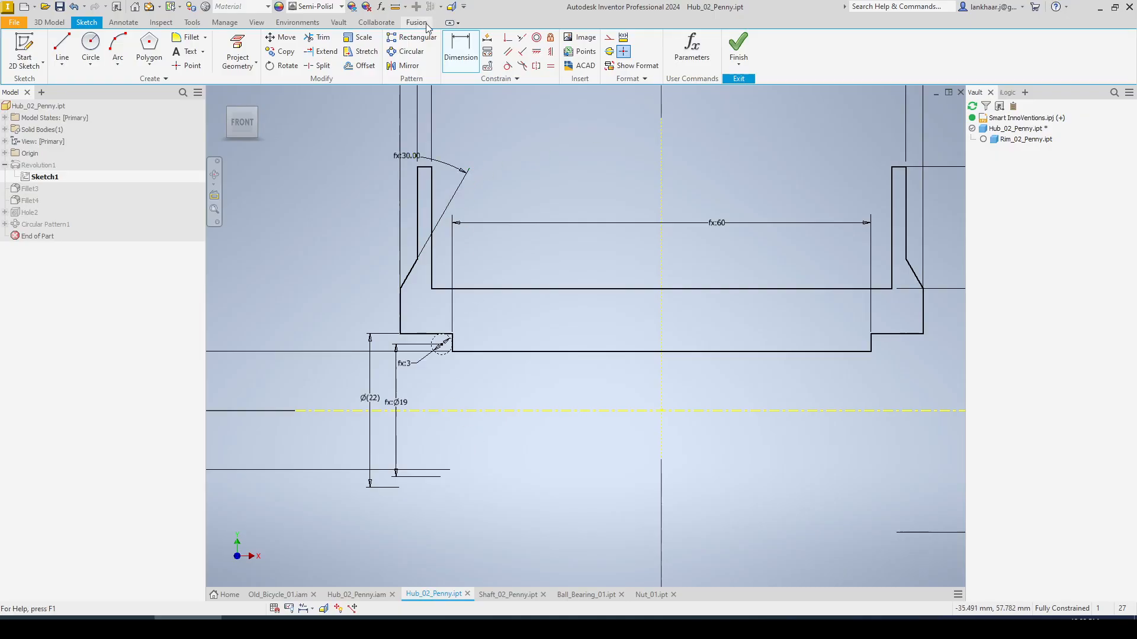
Finish the hub sketch and save Hub_02_Penny.ipt.
click(738, 46)
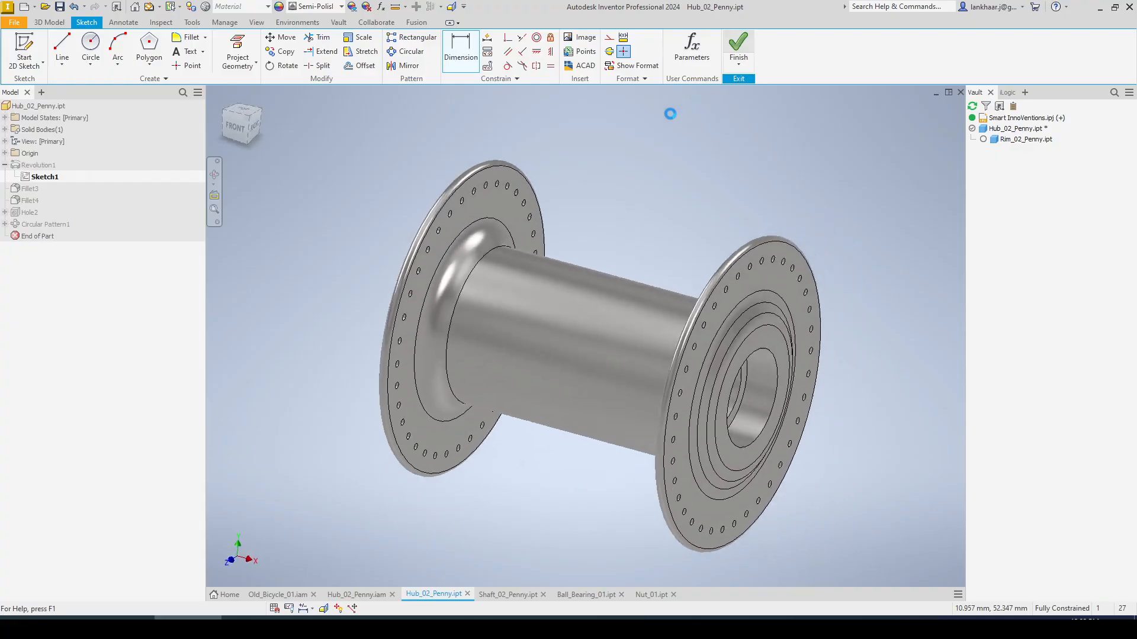
click(149, 7)
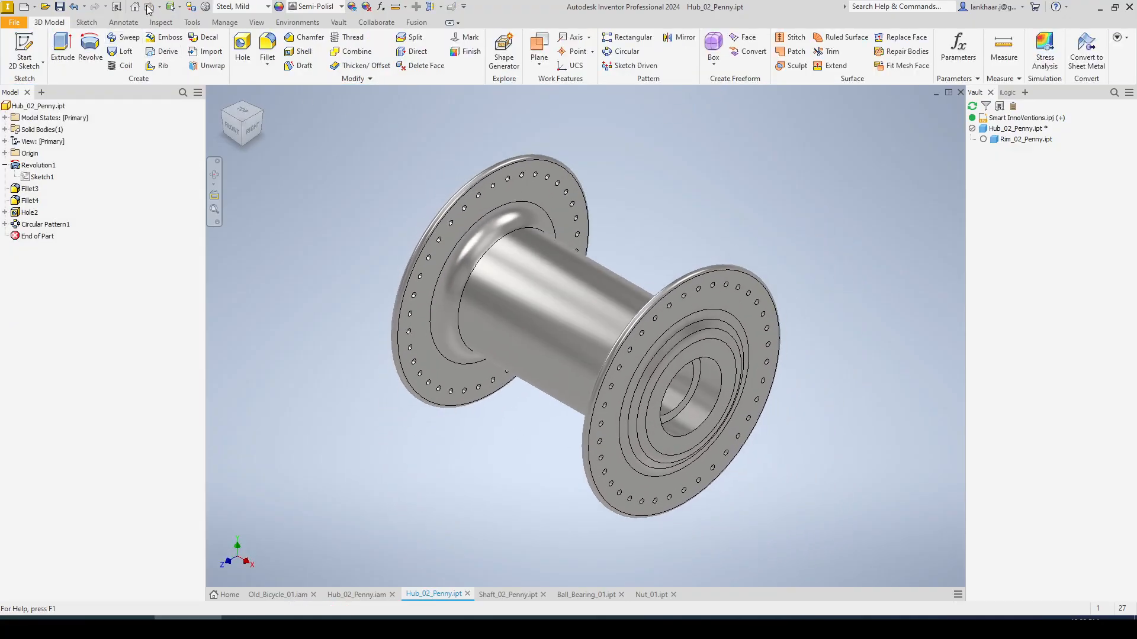
click(60, 7)
In Nut_01.ipt, add a numeric user parameter named Nut_Bearing_PCD_01.
click(651, 595)
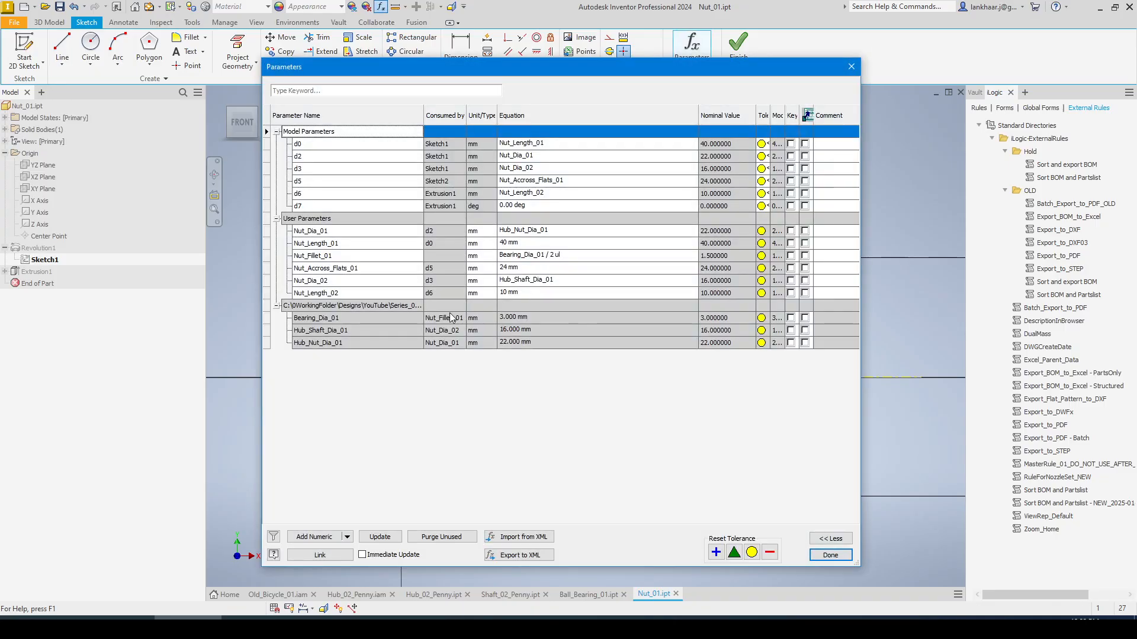
click(324, 537)
text(Nu)
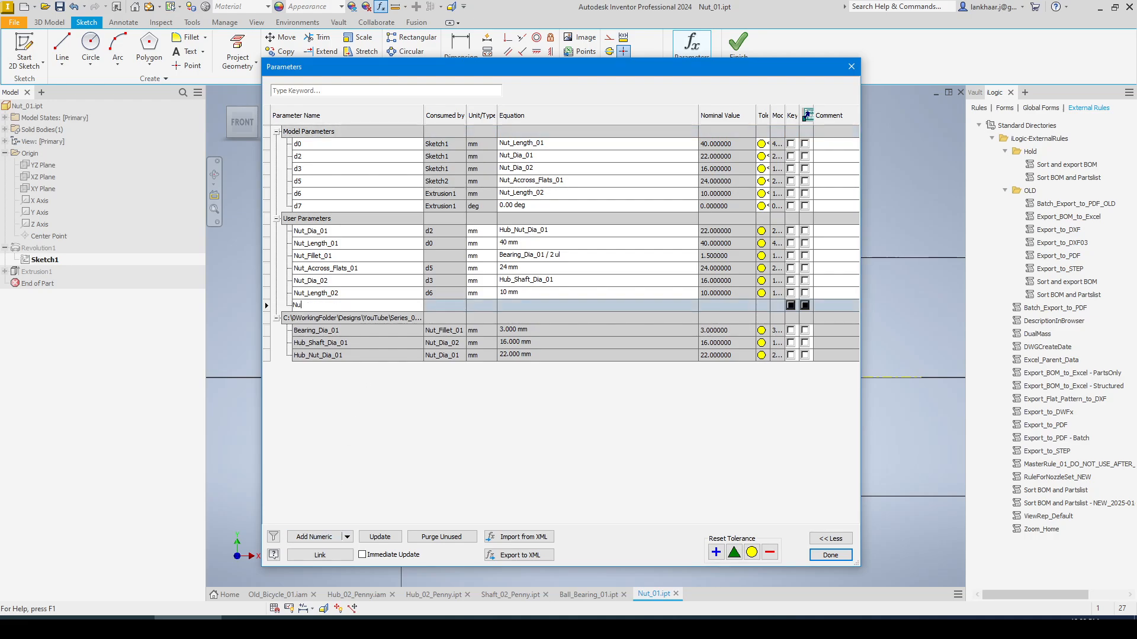
text(t_Bearing_PCD_01)
key(Return)
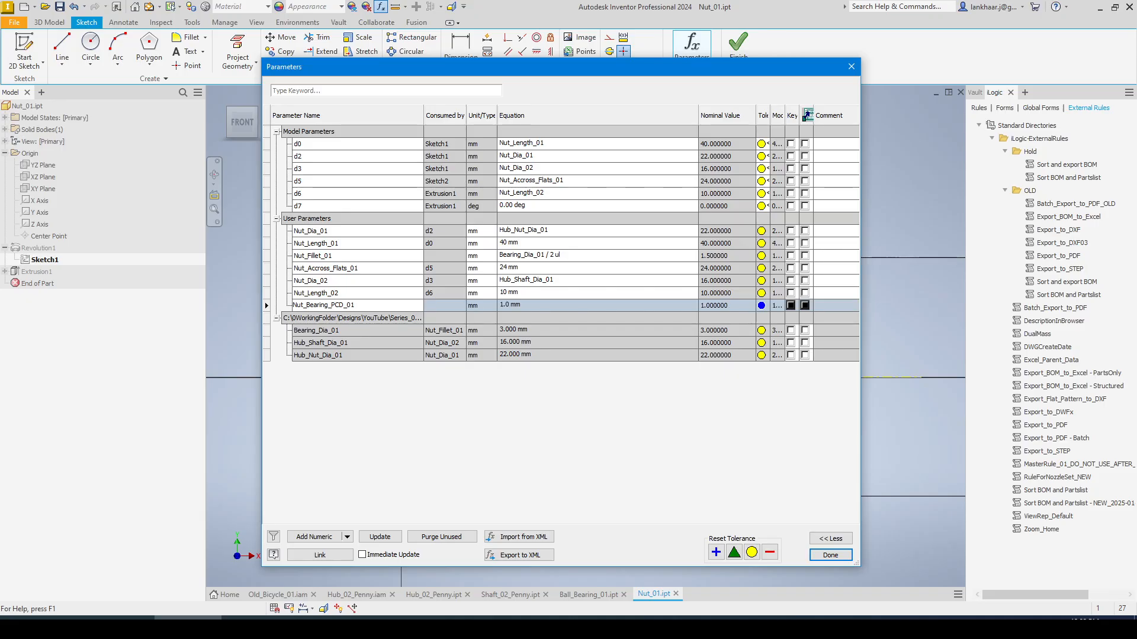
click(673, 306)
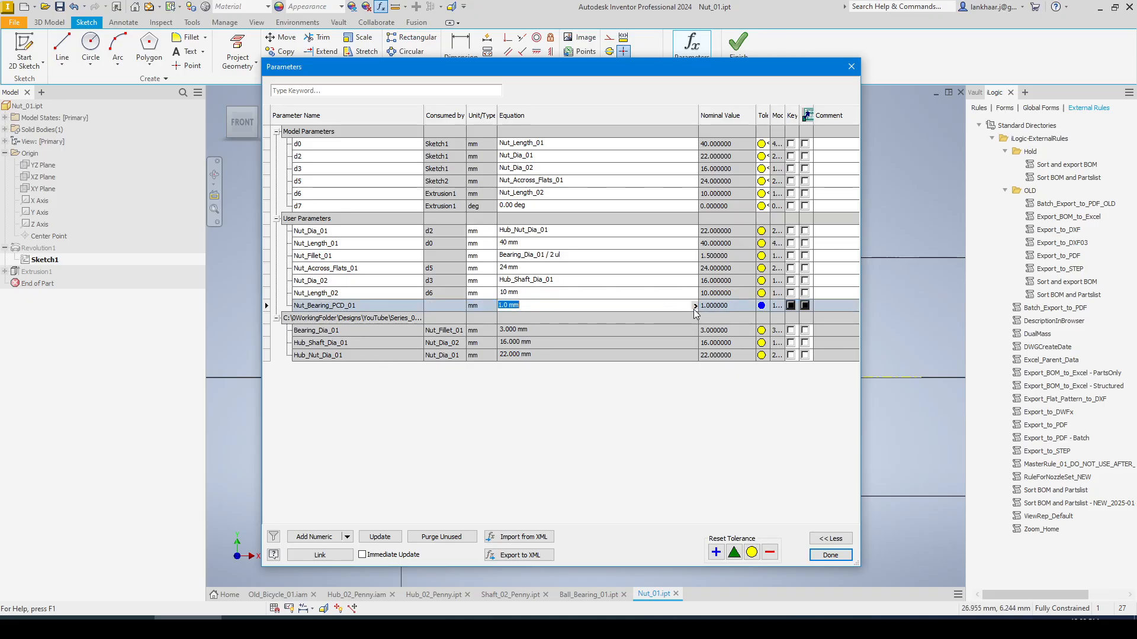
click(694, 306)
click(716, 365)
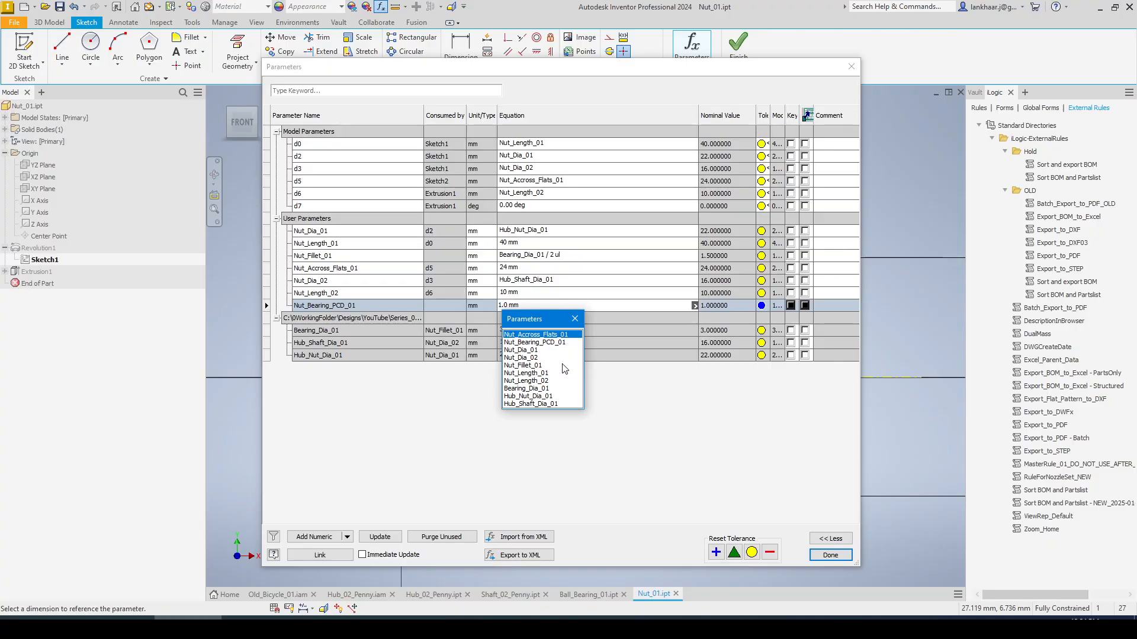
click(575, 319)
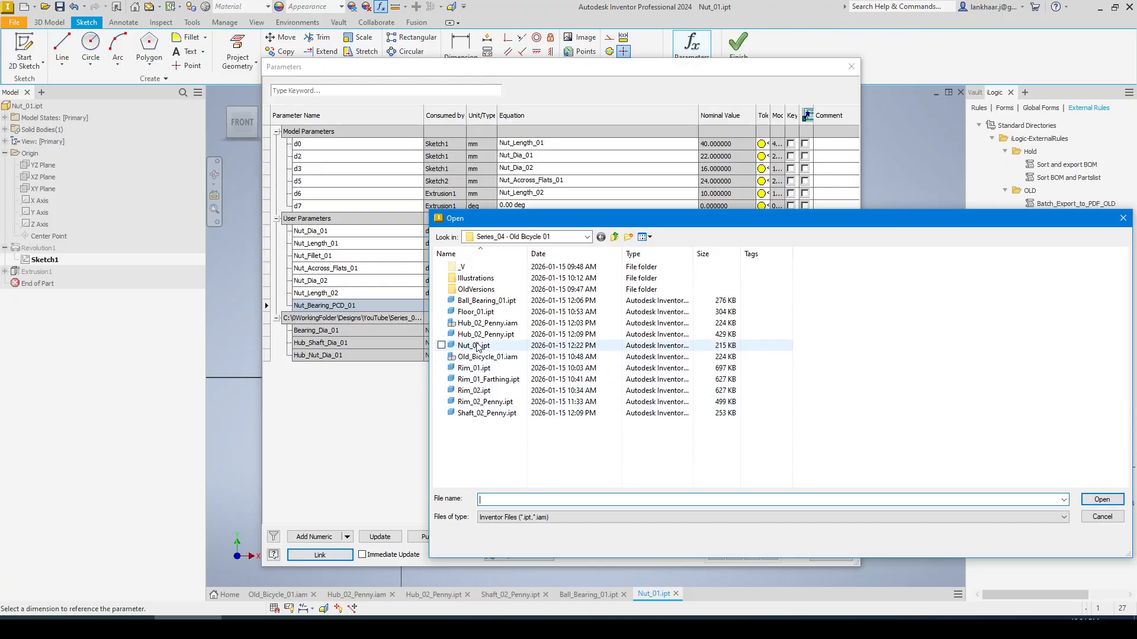
Link the Bearing_PCD_01 parameter from Hub_02_Penny.ipt into the nut's parameters, allowing it to be marked for export.
click(477, 336)
double_click(477, 335)
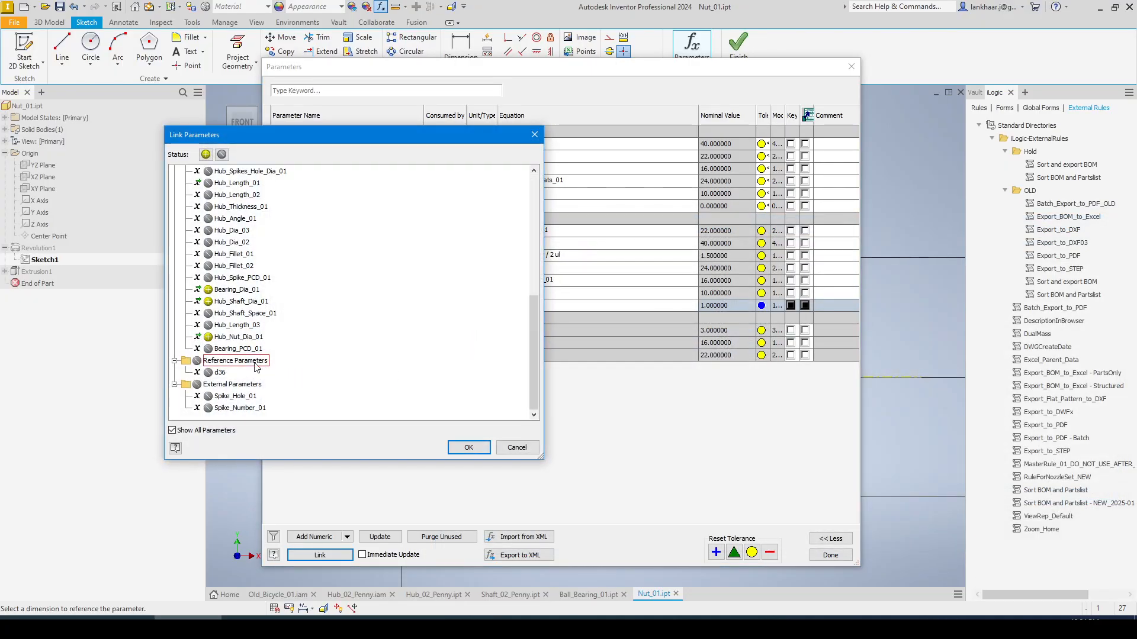
click(209, 350)
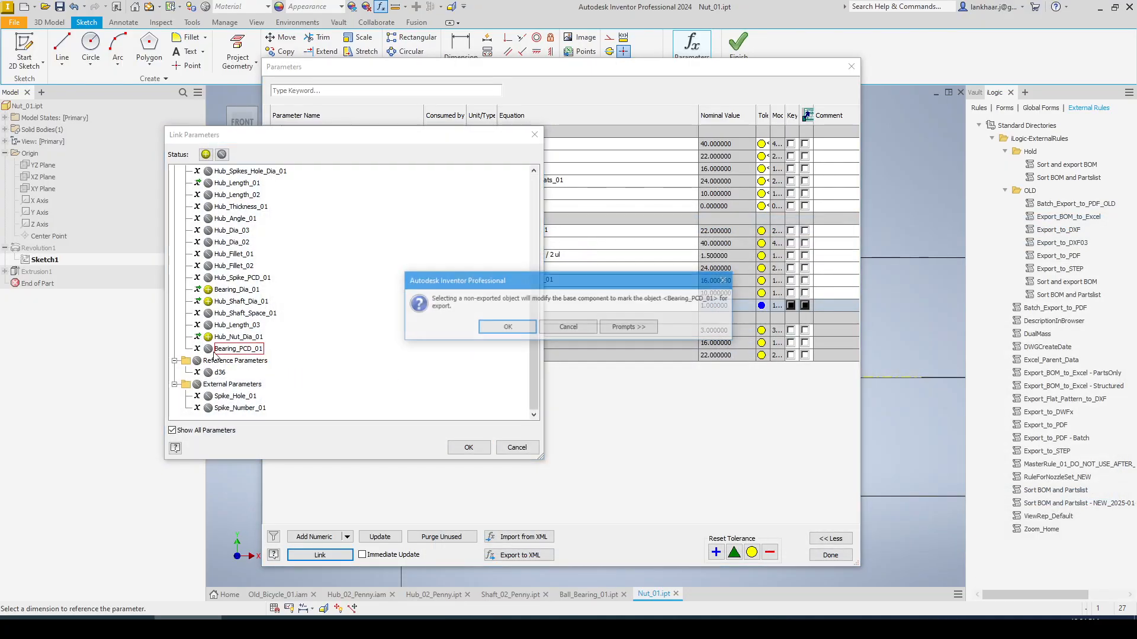
click(506, 327)
click(468, 448)
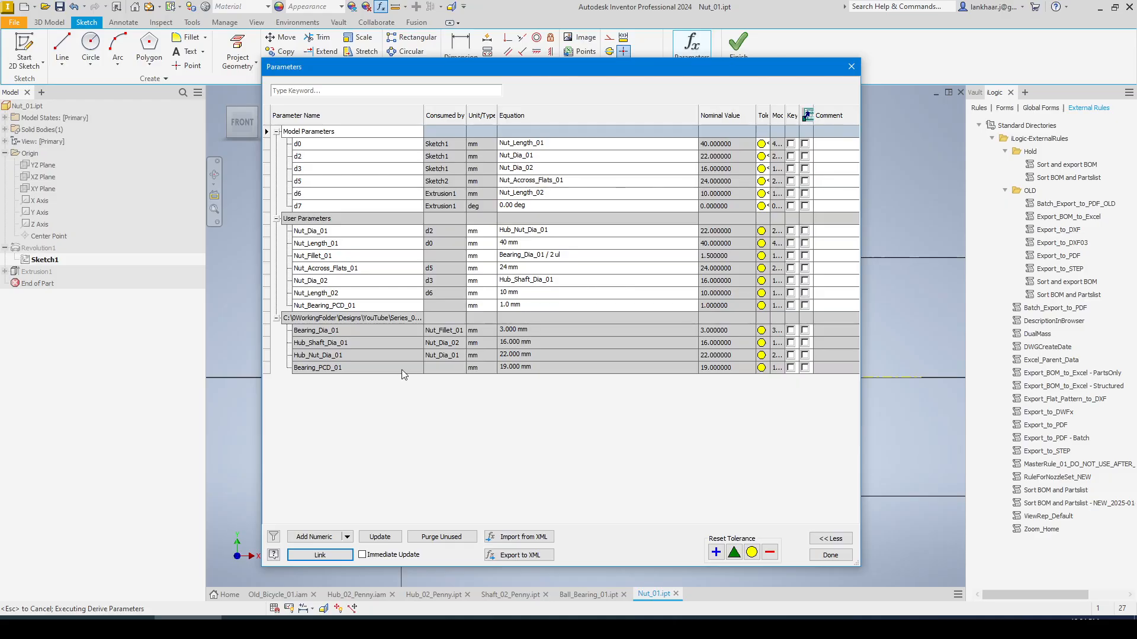
Set the equation of Nut_Bearing_PCD_01 to the linked parameter Bearing_PCD_01 and close the parameter table.
click(379, 369)
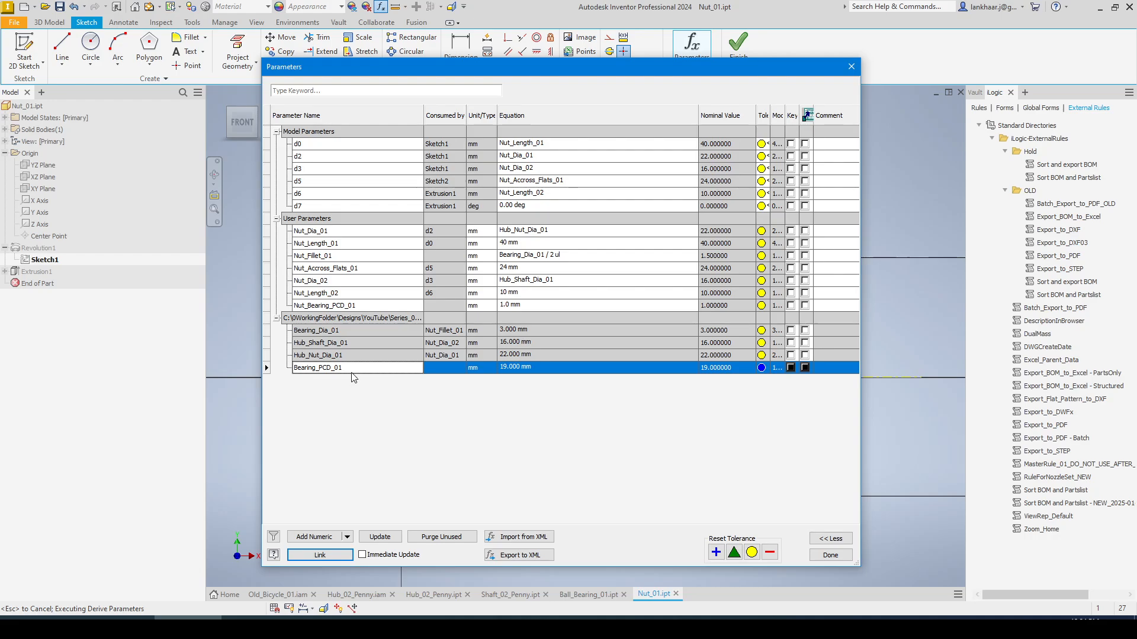
click(516, 305)
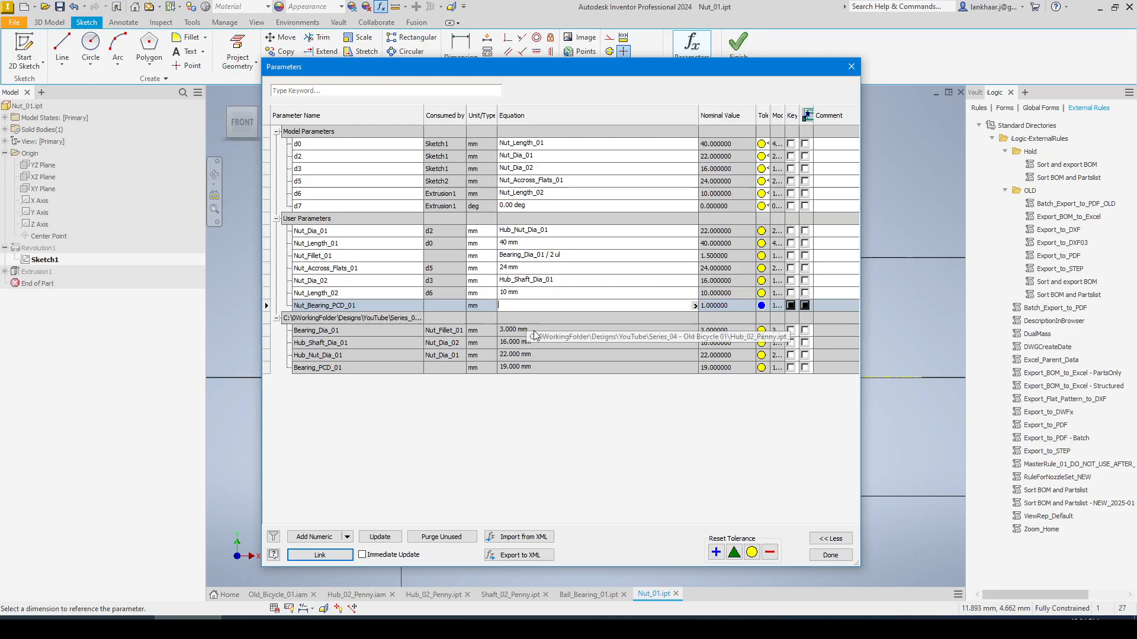
click(696, 307)
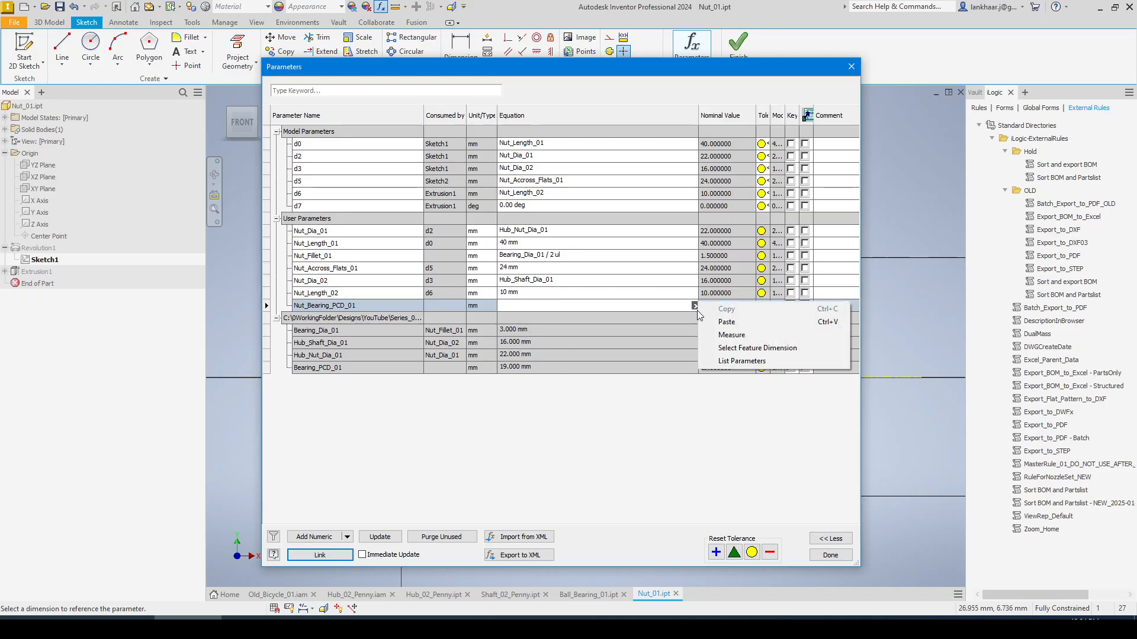
click(721, 365)
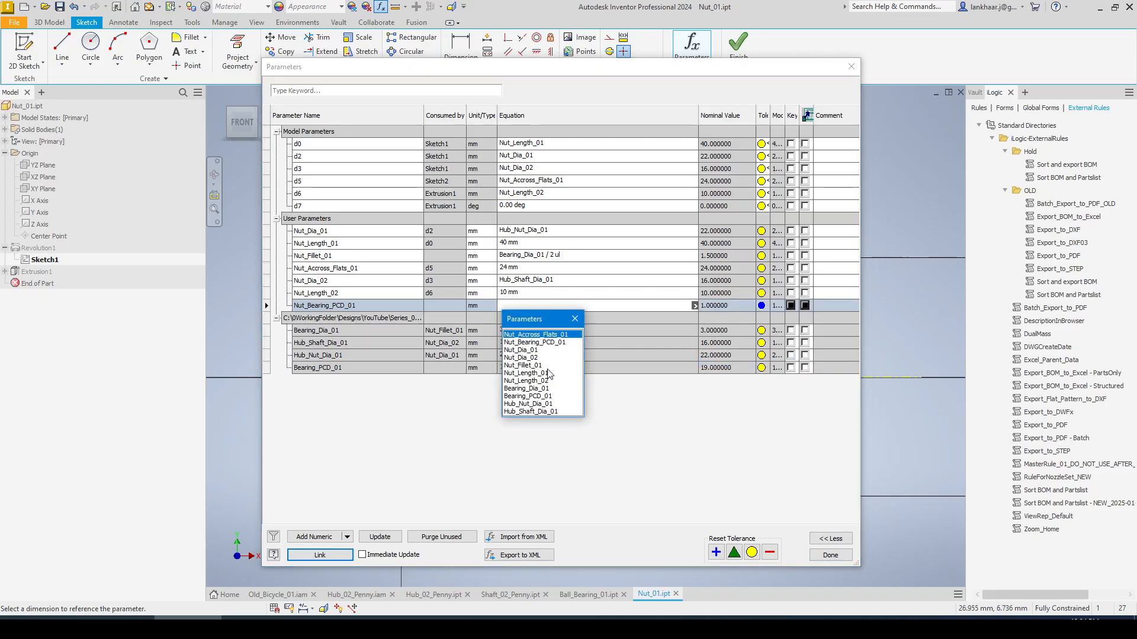
click(545, 396)
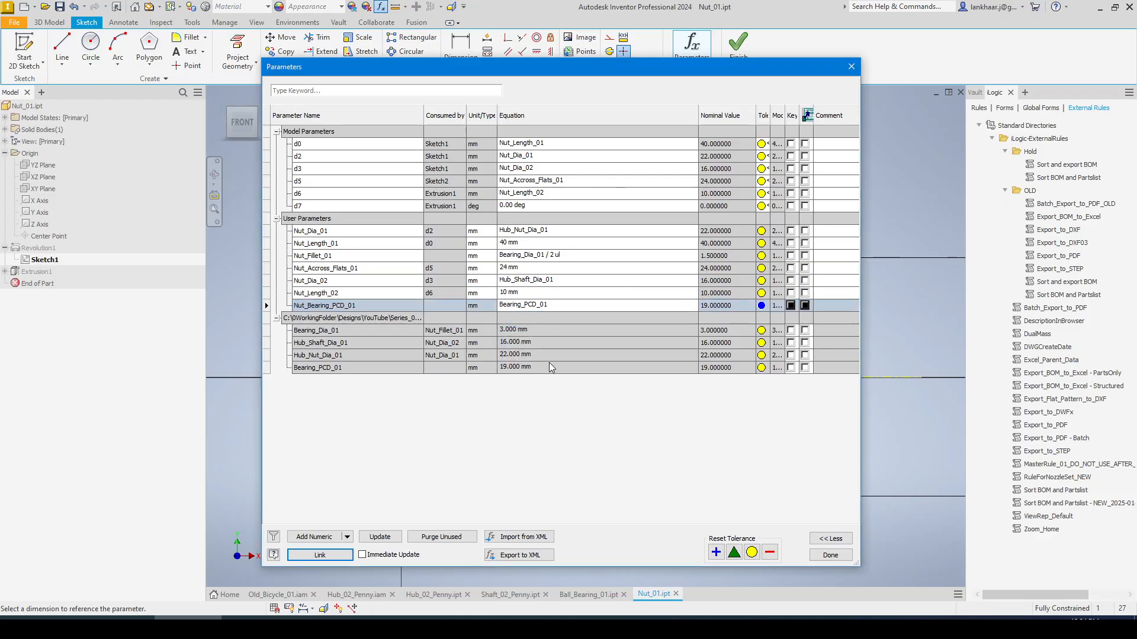
click(829, 555)
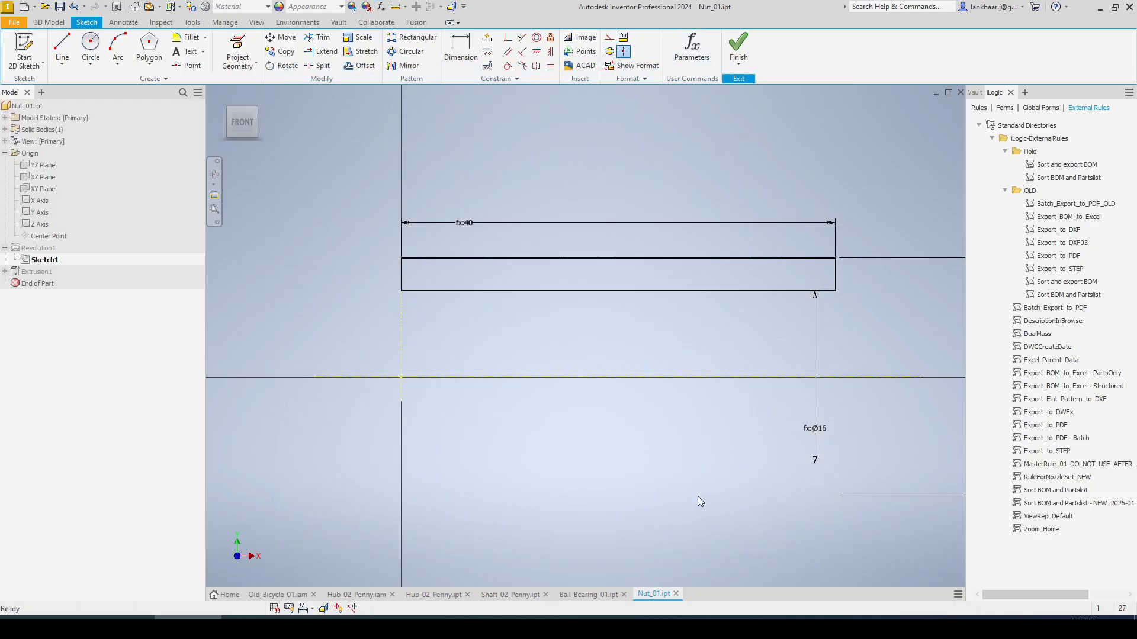
Sketch a circle about 1.3 mm in diameter just below the nut profile, near its left end.
click(90, 47)
click(442, 304)
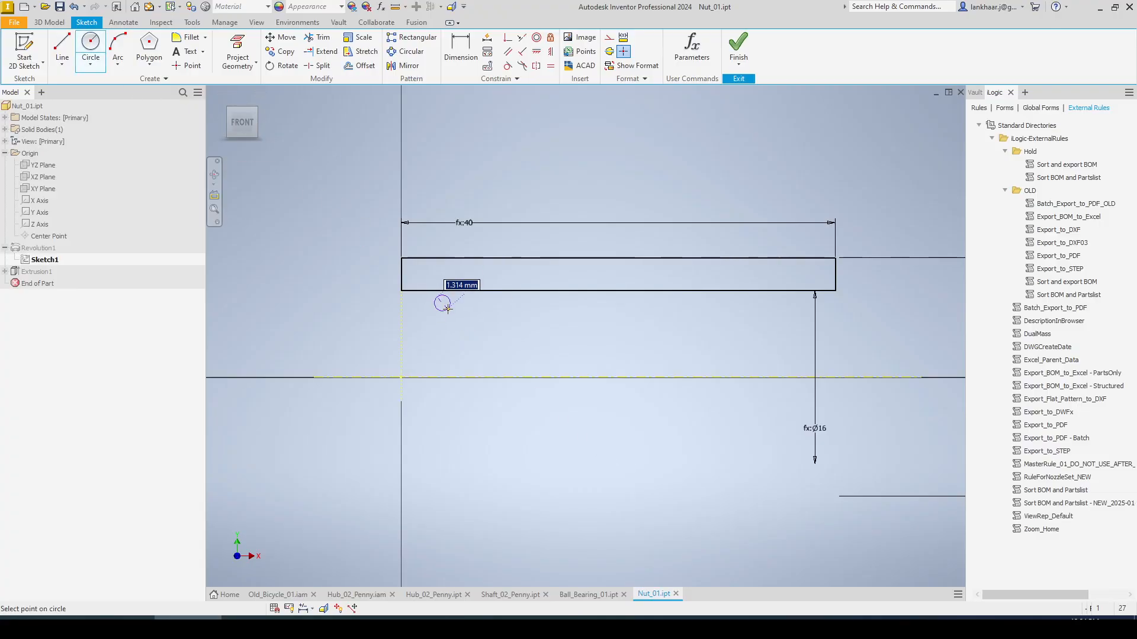
click(448, 307)
Dimension the diameter from the small circle's centre to the nut's horizontal axis and set it to Nut_Bearing_PCD_01.
click(461, 47)
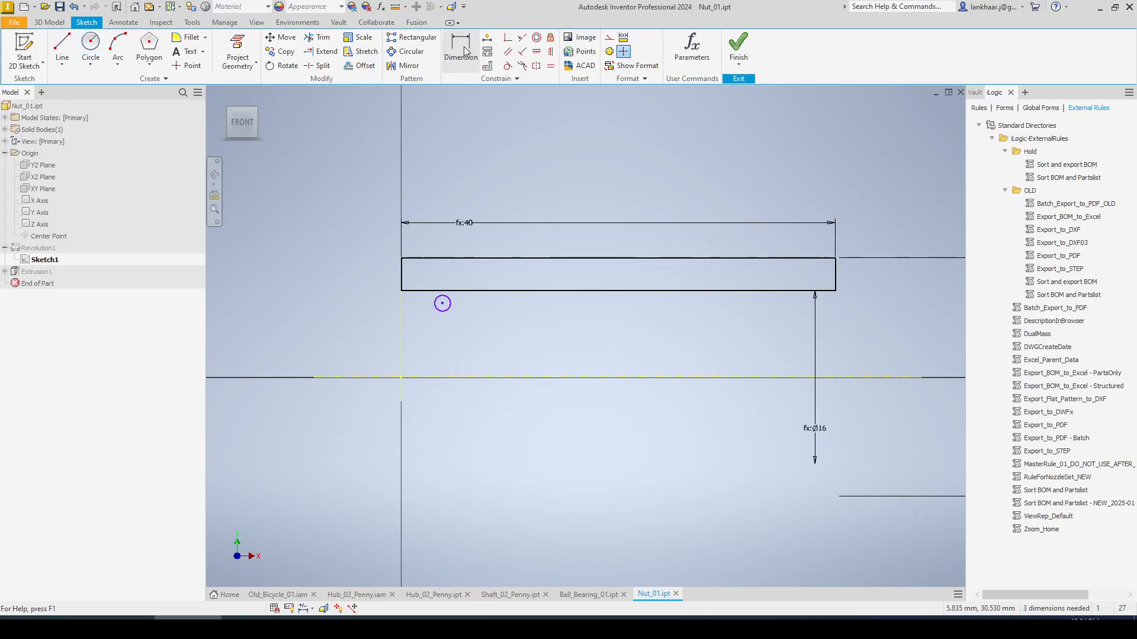
scroll(456, 302, up, 3)
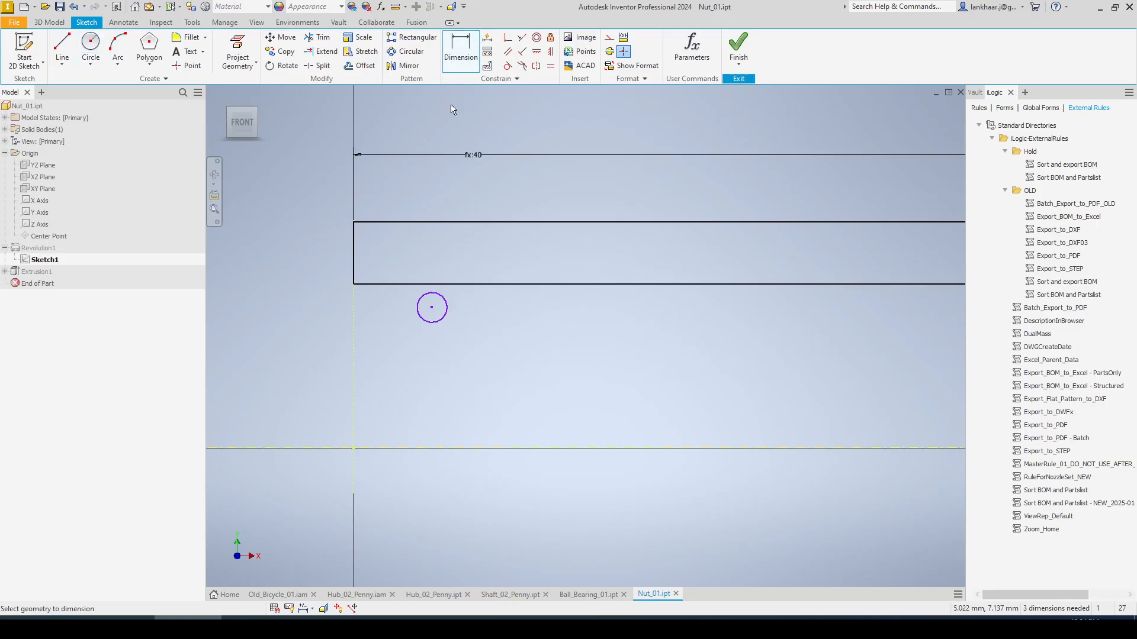
click(433, 312)
click(460, 448)
click(387, 429)
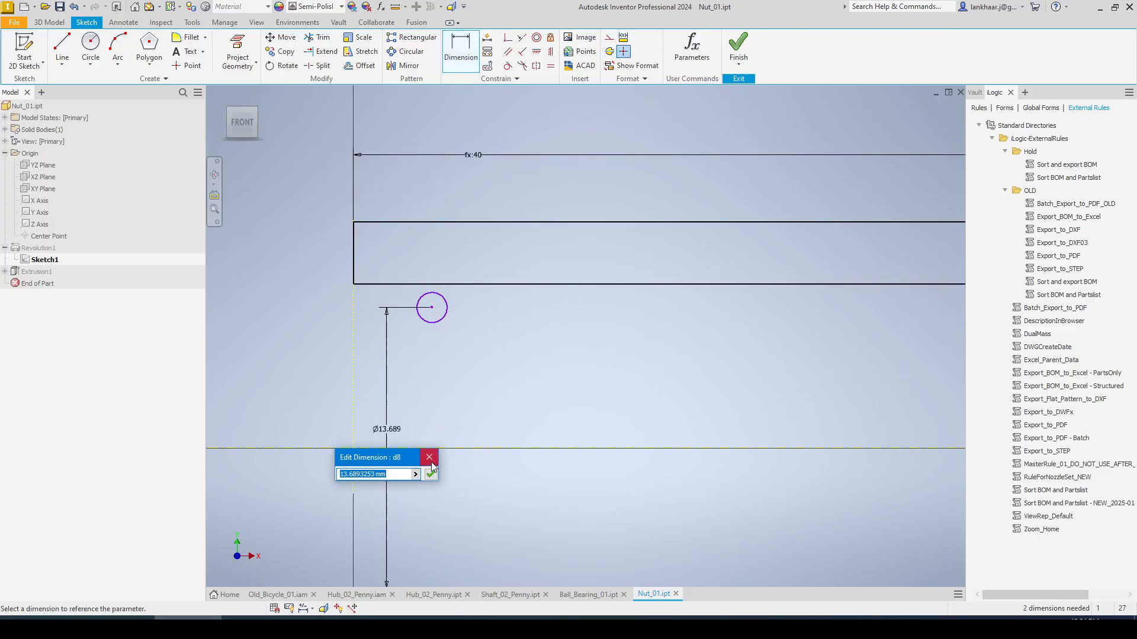
click(415, 473)
click(446, 517)
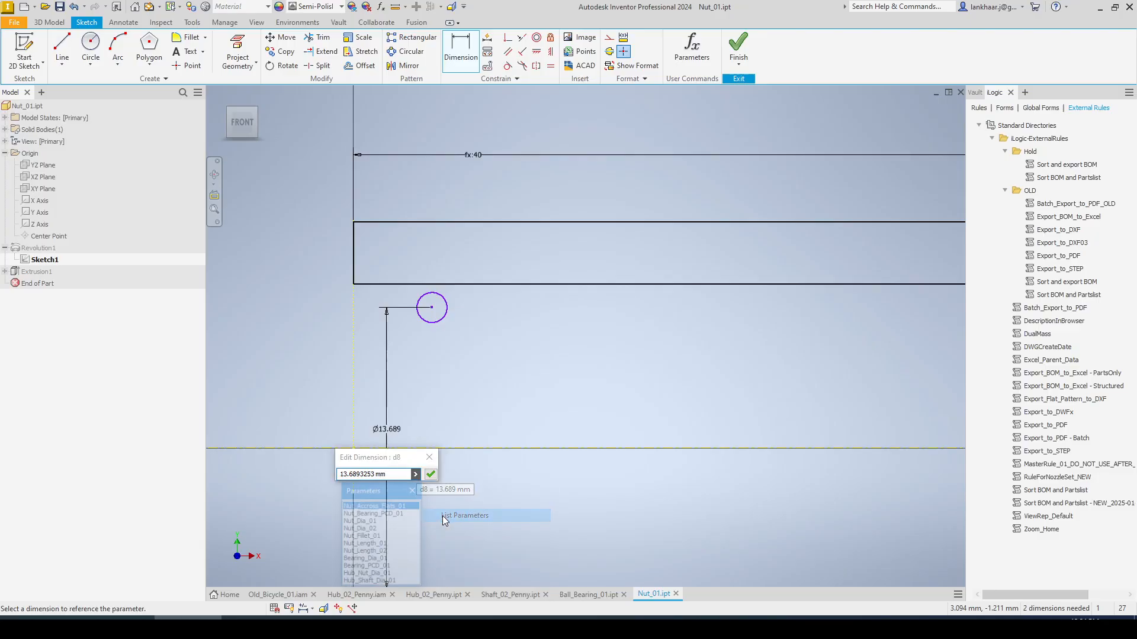
click(403, 514)
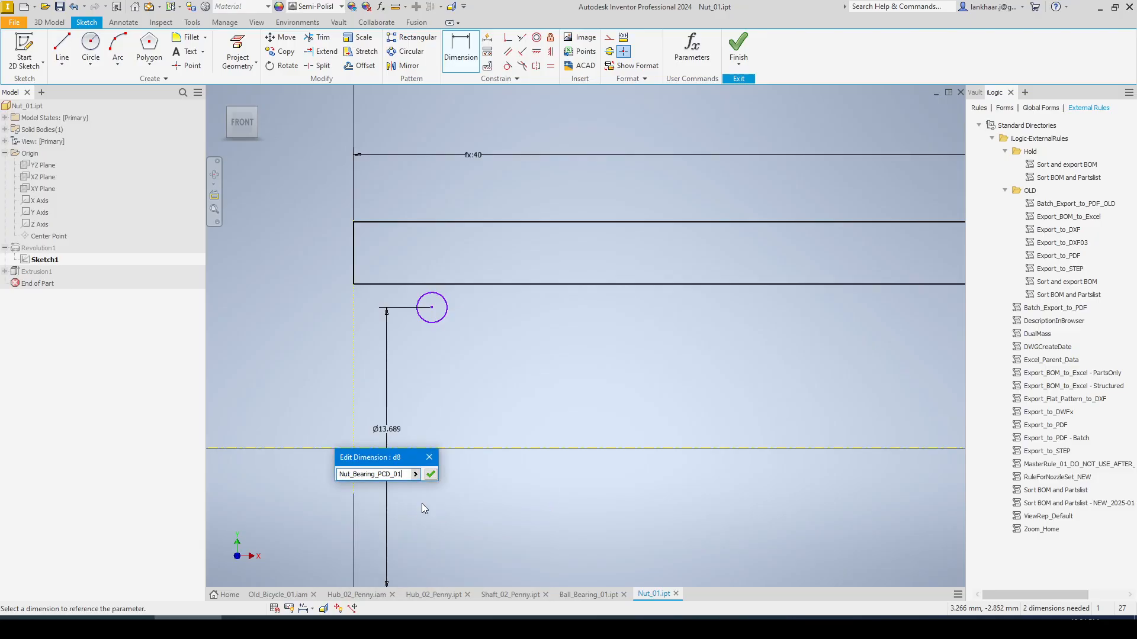
click(431, 474)
scroll(472, 373, down, 3)
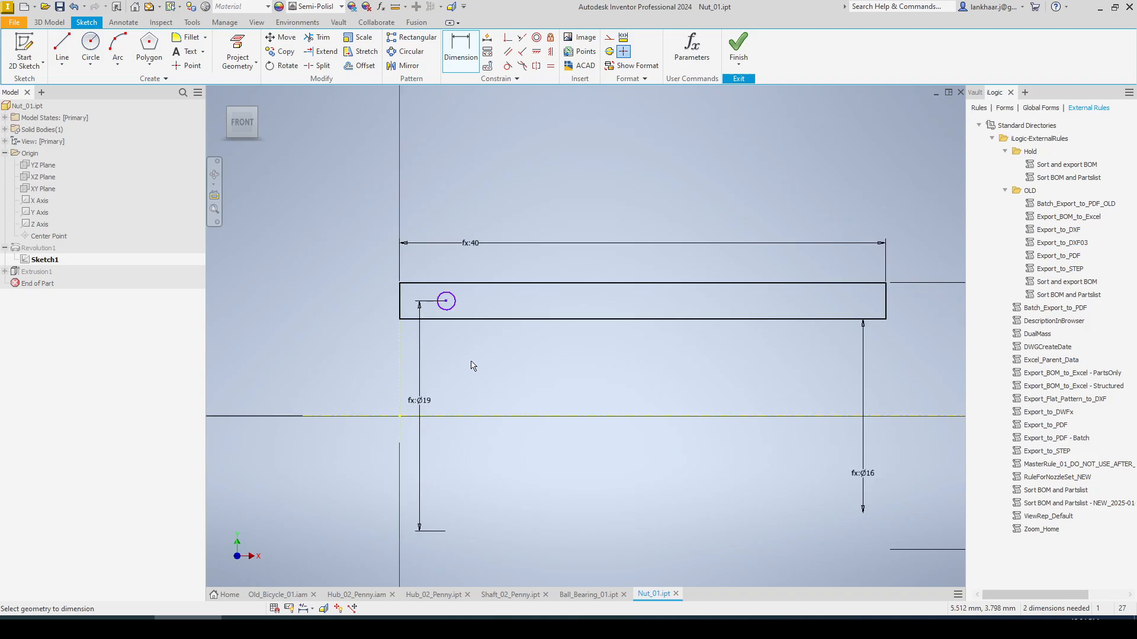
key(Escape)
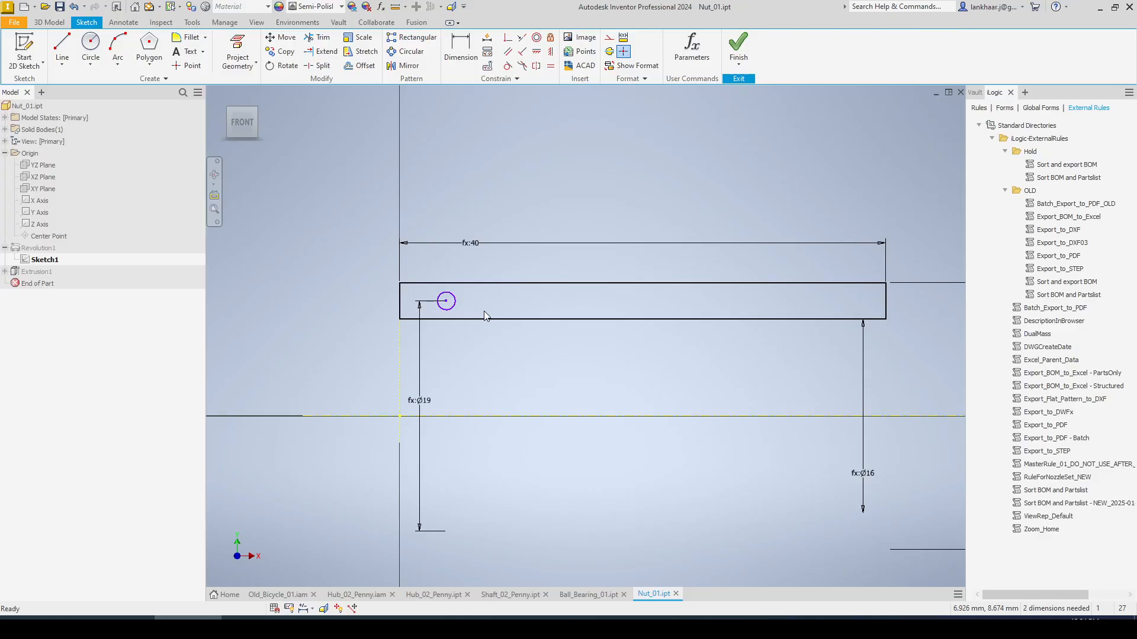
Switch to Hub_02_Penny.ipt and open Sketch1 under Revolution1 for editing.
click(432, 594)
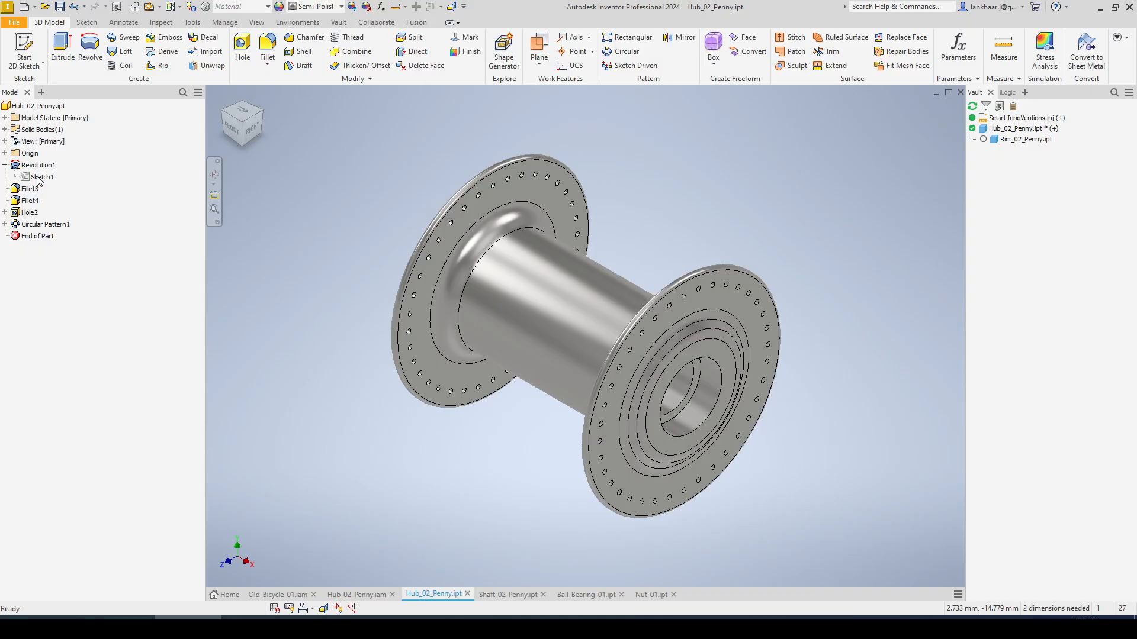
right_click(38, 179)
click(62, 212)
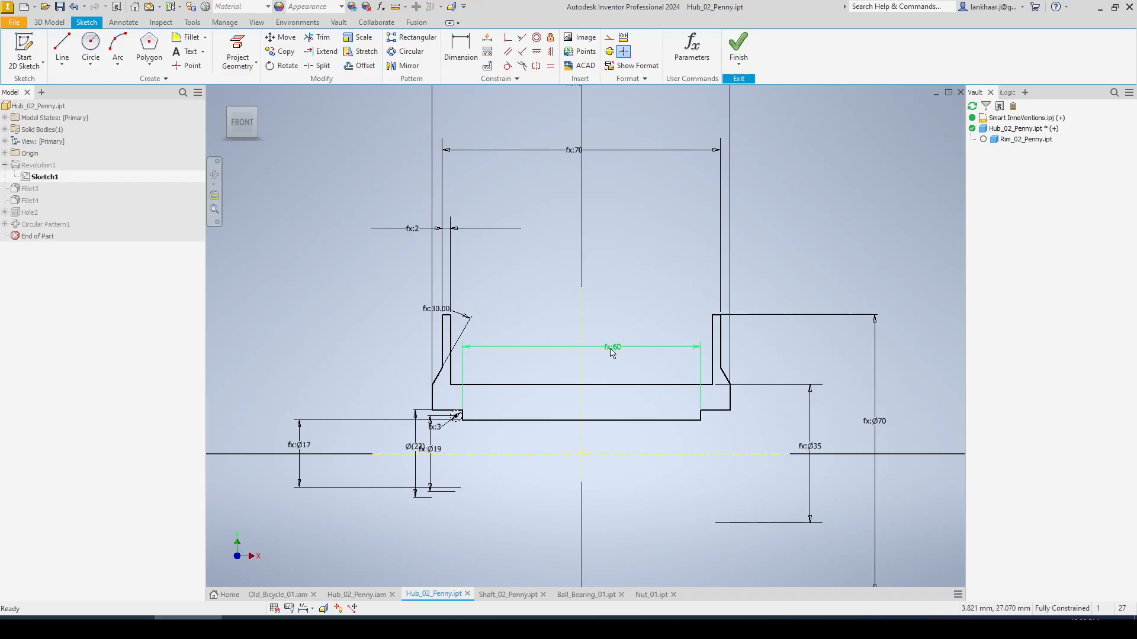
Rename the user parameter Hub_Length_03, which drives the 60 mm dimension, as Hub_Bearing_Dist_01.
double_click(616, 357)
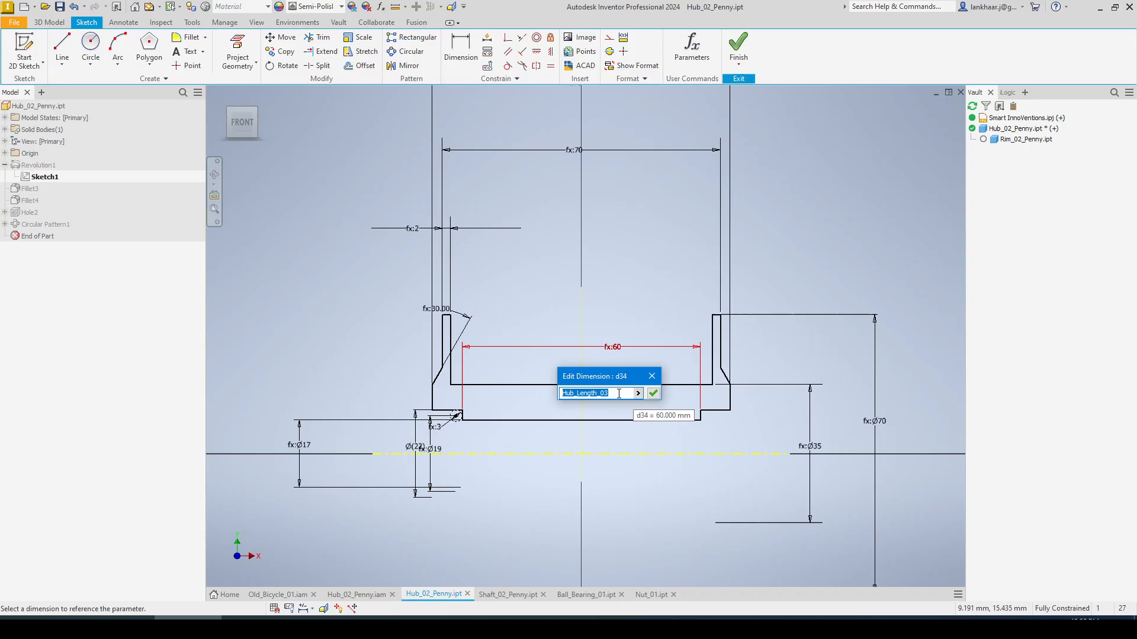
click(654, 394)
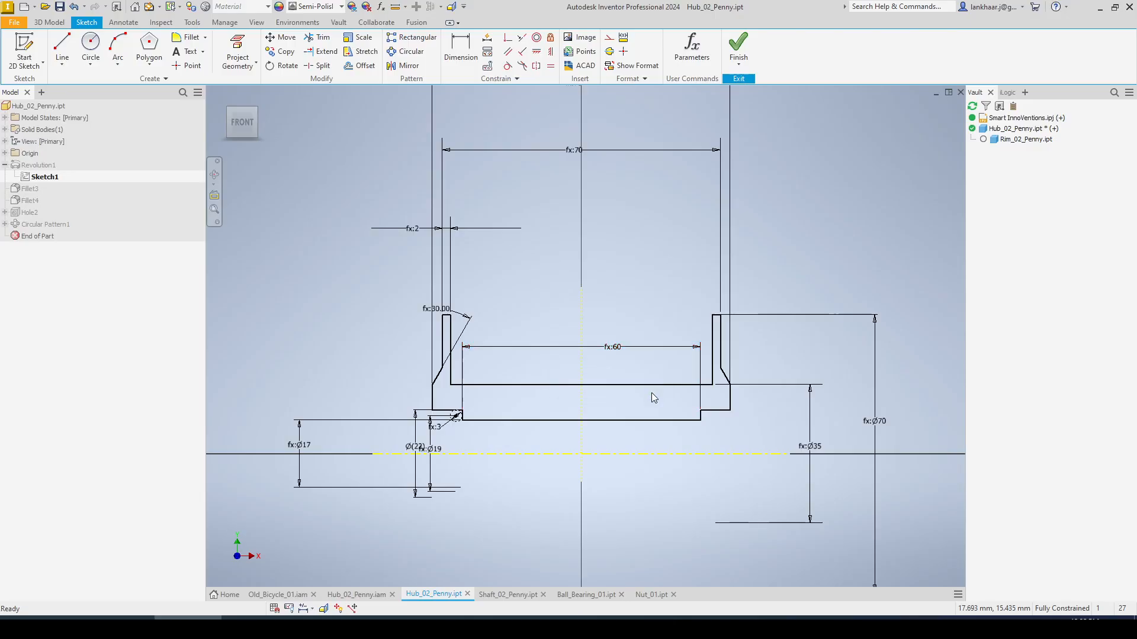
click(694, 50)
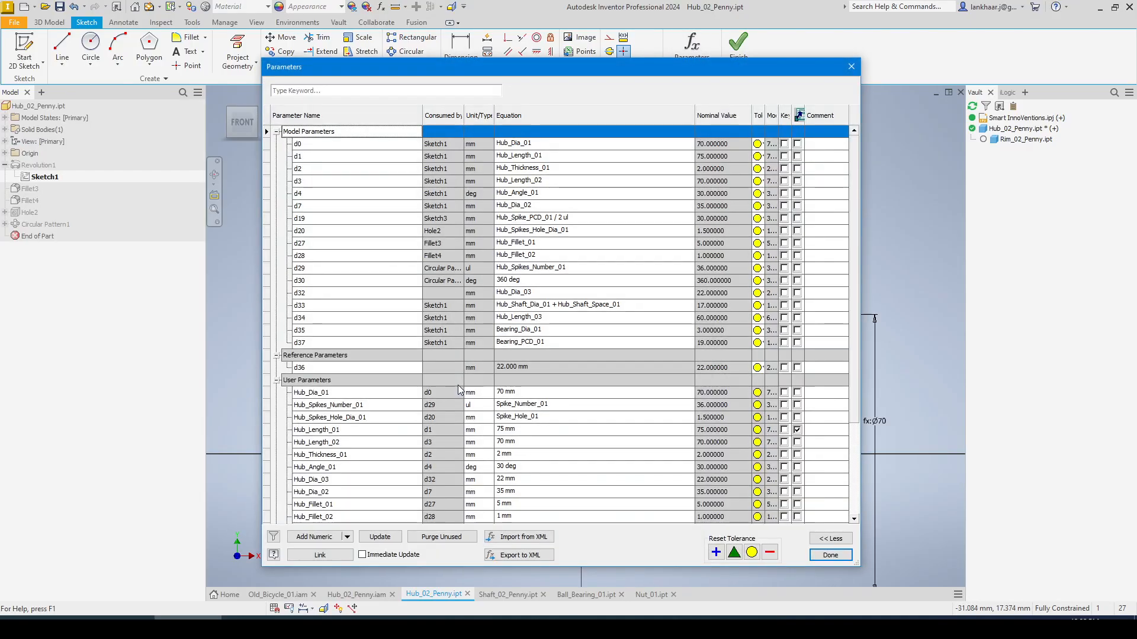
click(363, 115)
scroll(358, 441, down, 1)
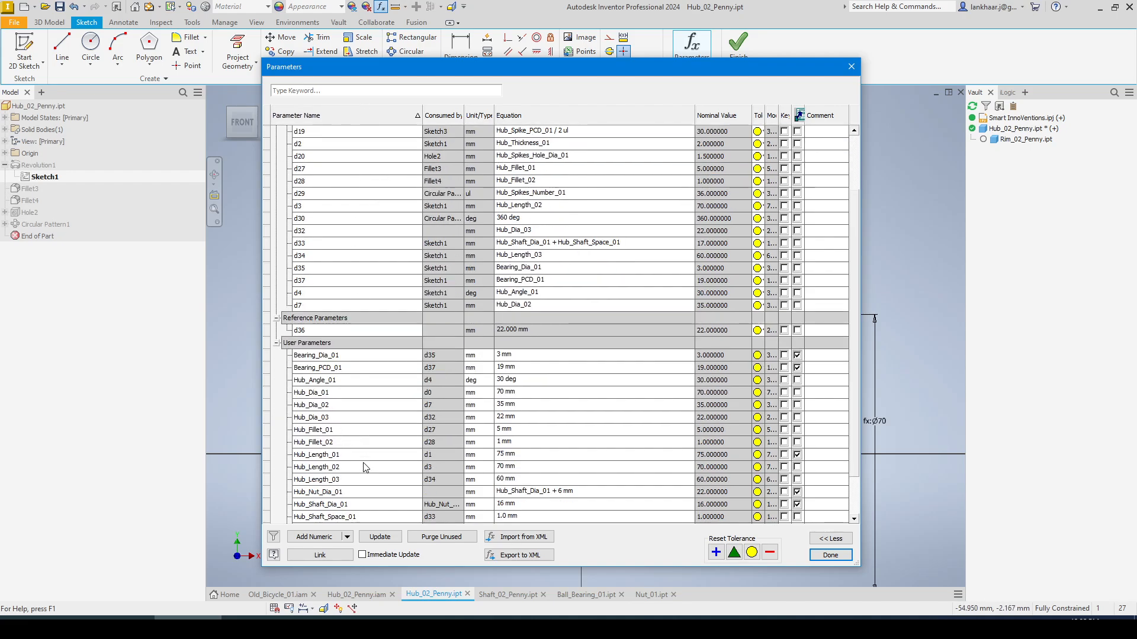
scroll(364, 467, down, 1)
click(309, 441)
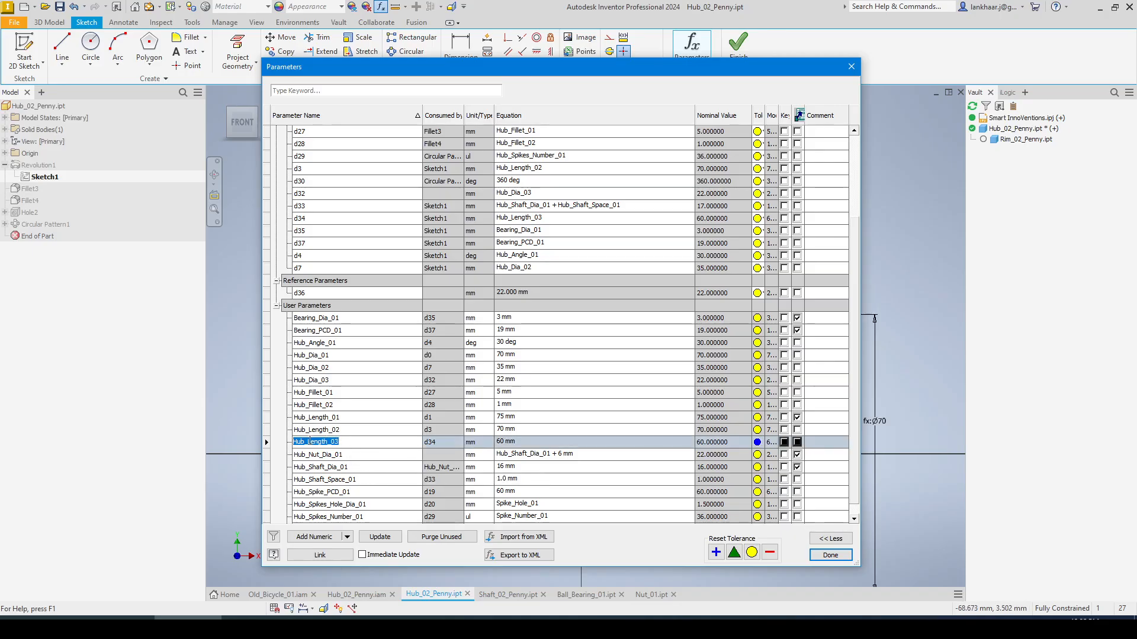
click(308, 442)
text(Bearing)
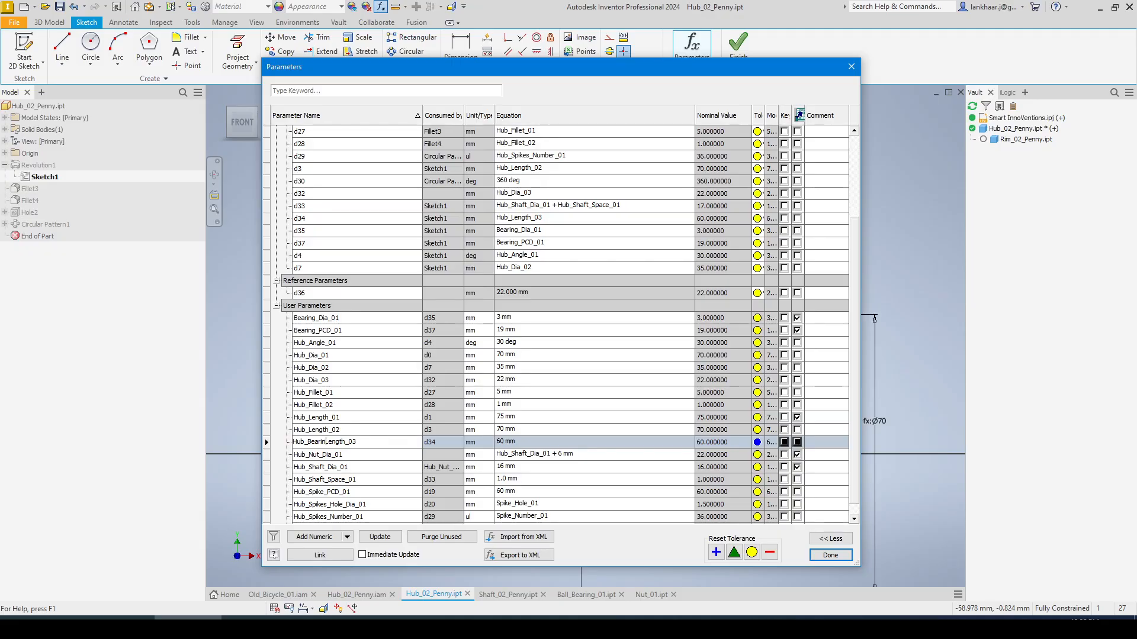
text(_Dist_01)
key(Delete)
key(Delete)
key(Delete)
key(Delete)
key(Delete)
key(Delete)
key(Delete)
key(Delete)
key(Delete)
Set Hub_Bearing_Dist_01 to 65 mm, copy its name and close the parameter table.
click(527, 442)
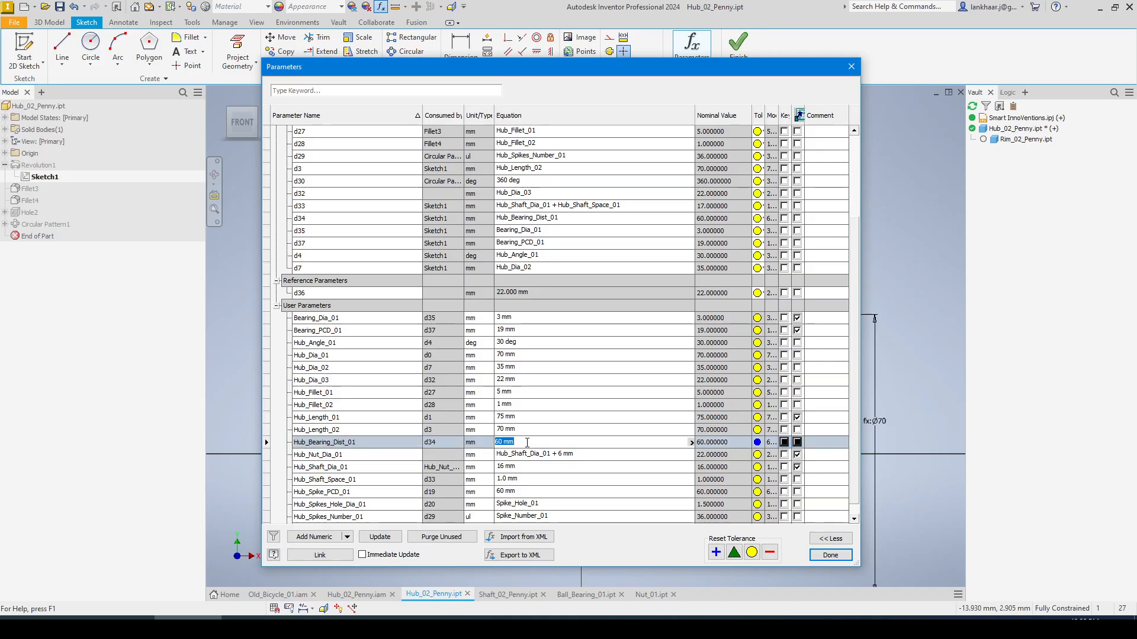
text(64)
key(Return)
text(65)
key(Return)
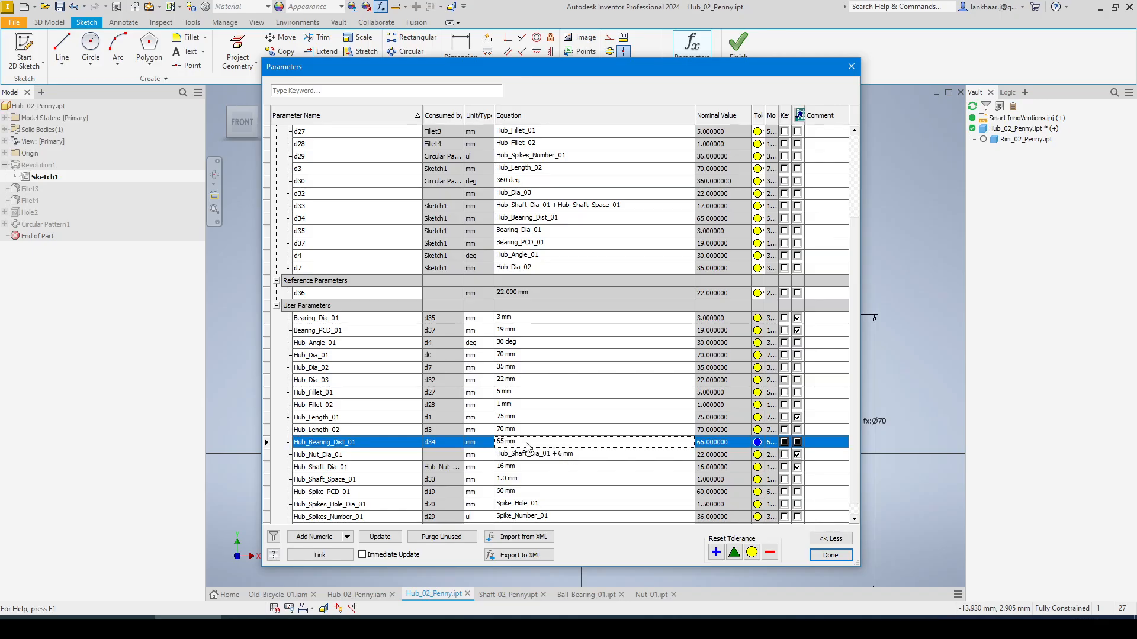
click(369, 442)
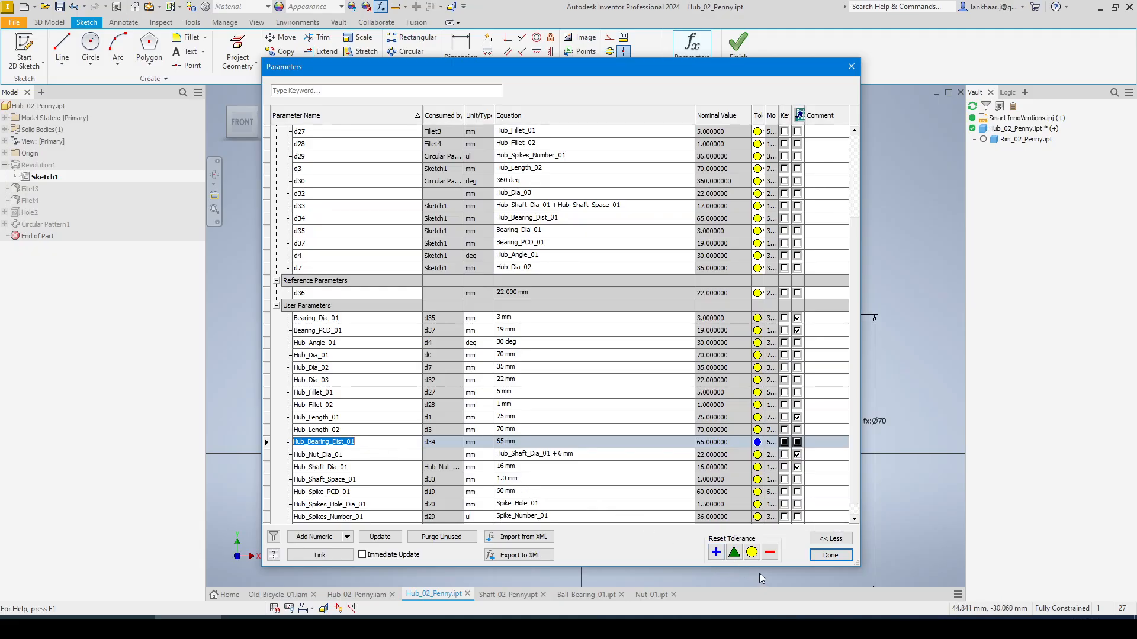
click(813, 557)
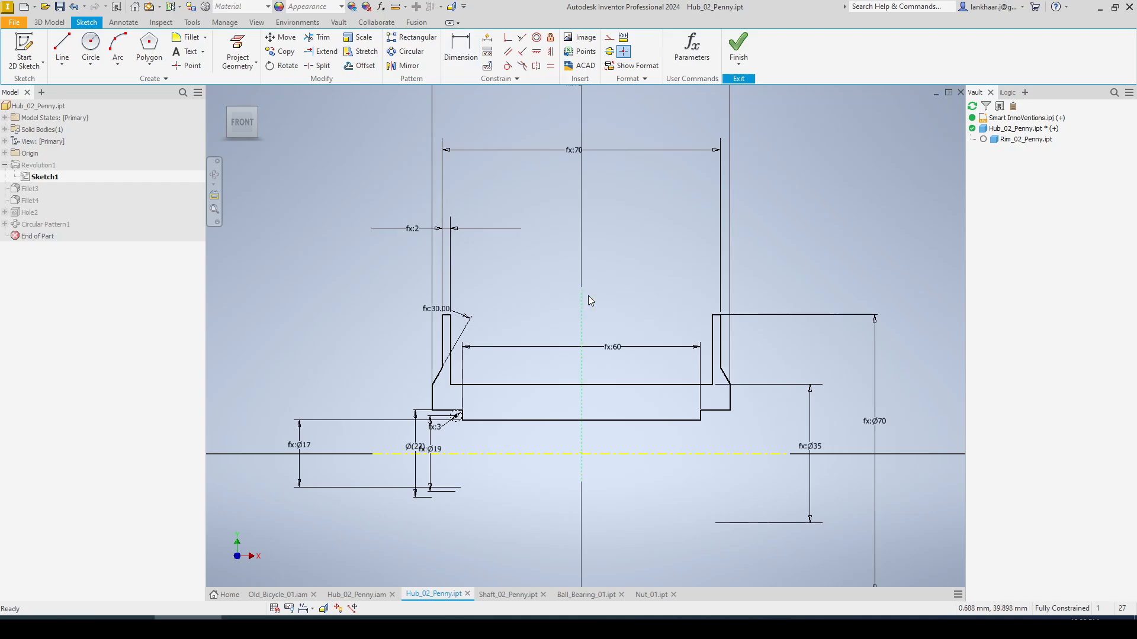
double_click(545, 346)
text(65)
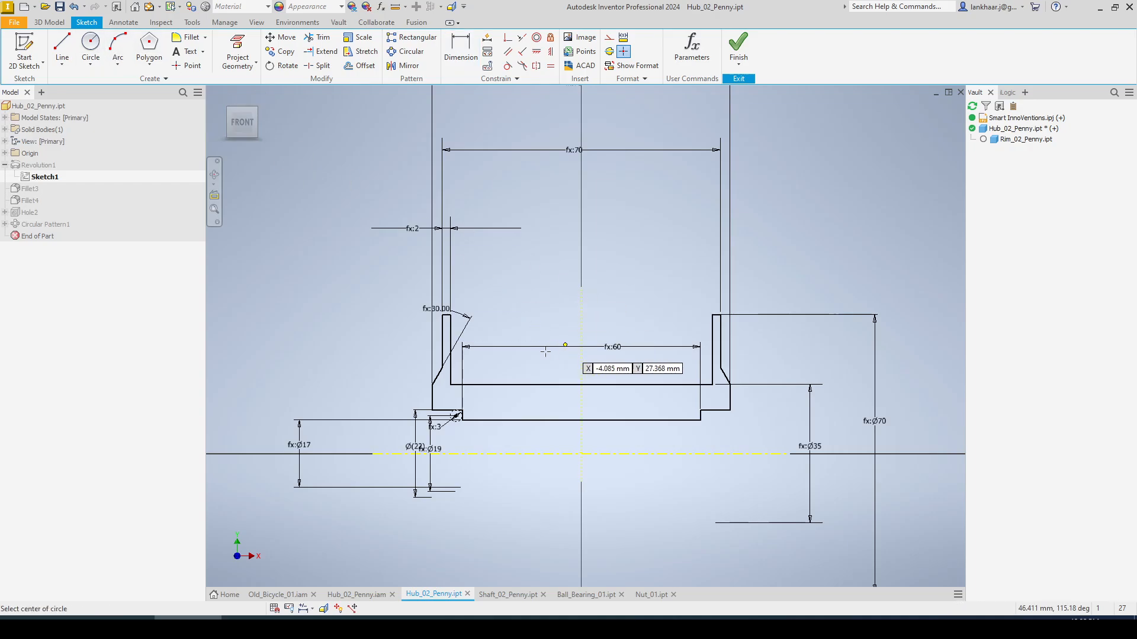
key(Return)
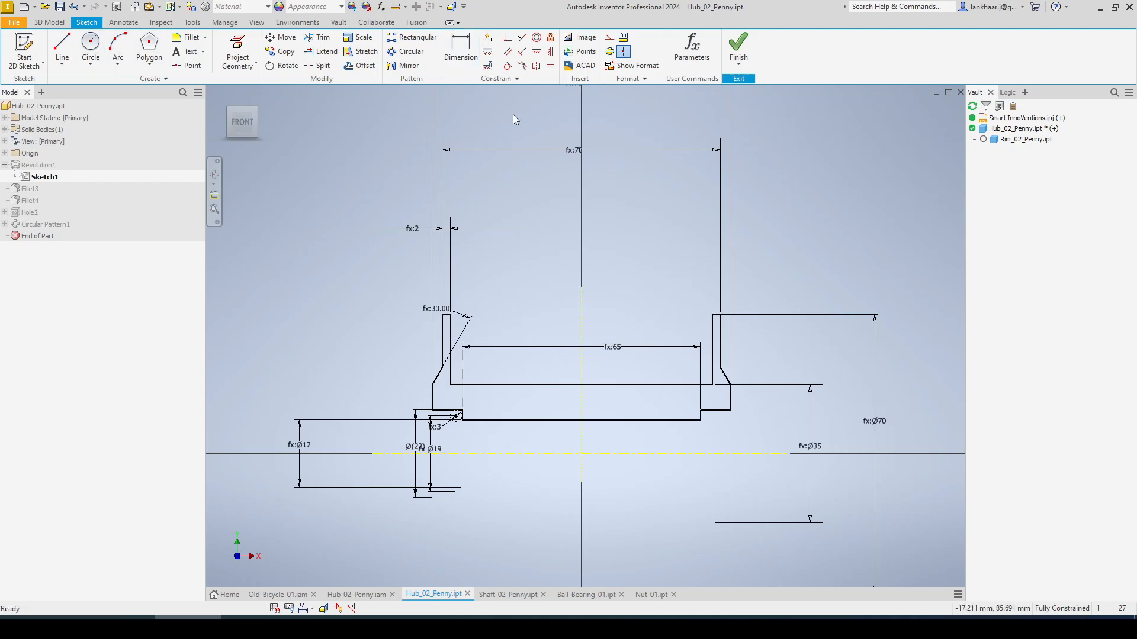
Mirror the 3 mm construction bearing circle across the hub's vertical centreline.
click(402, 66)
scroll(481, 435, up, 3)
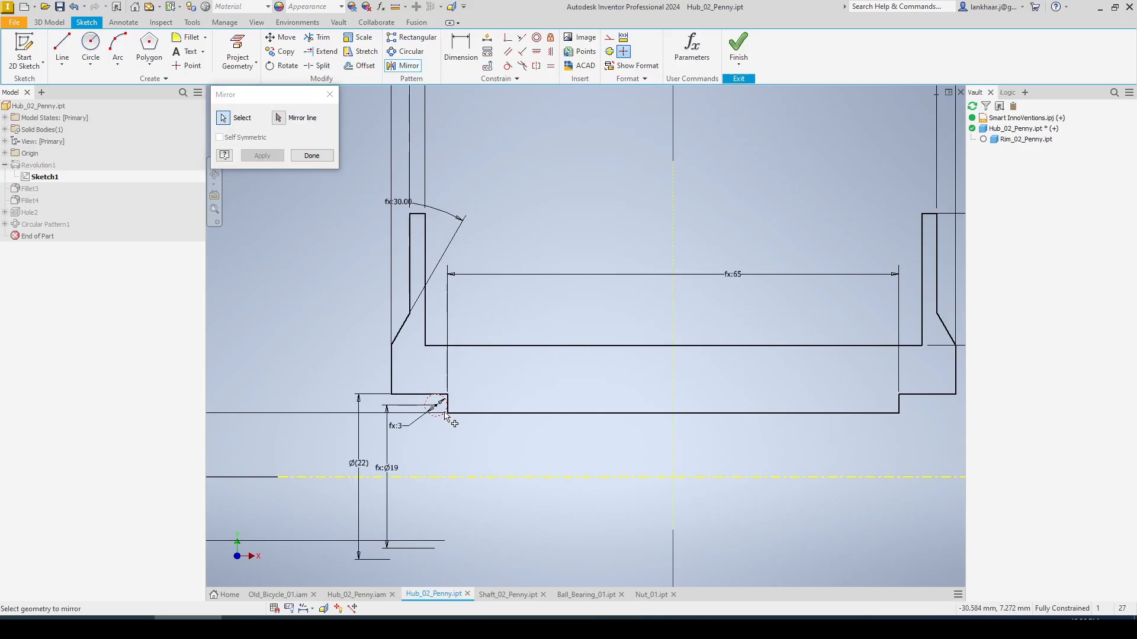
click(278, 118)
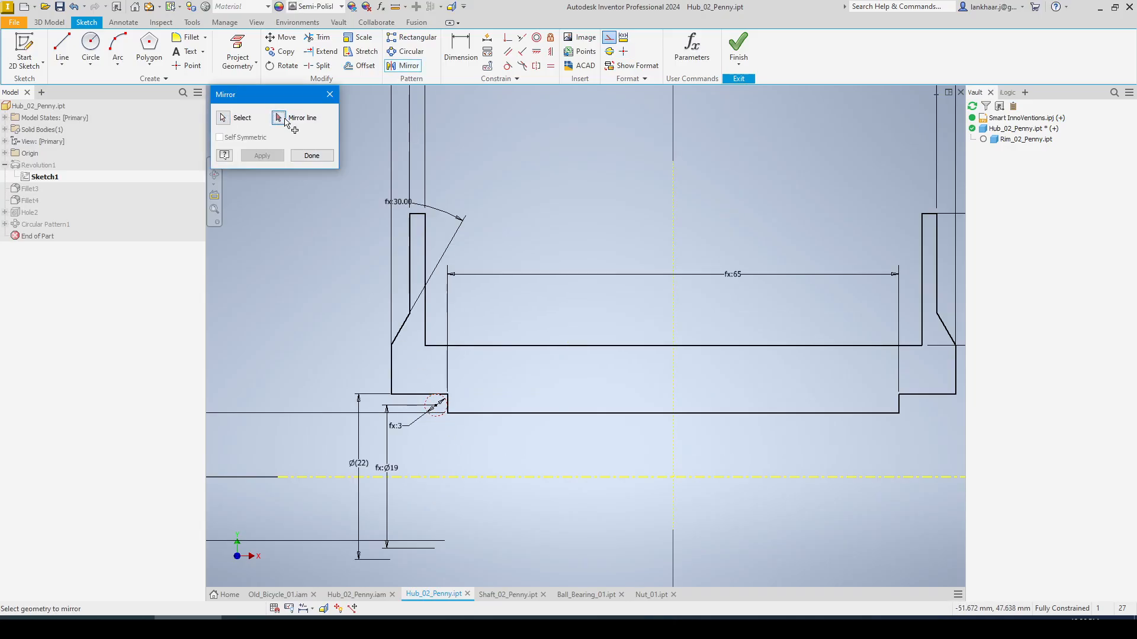
click(673, 440)
click(262, 155)
key(Escape)
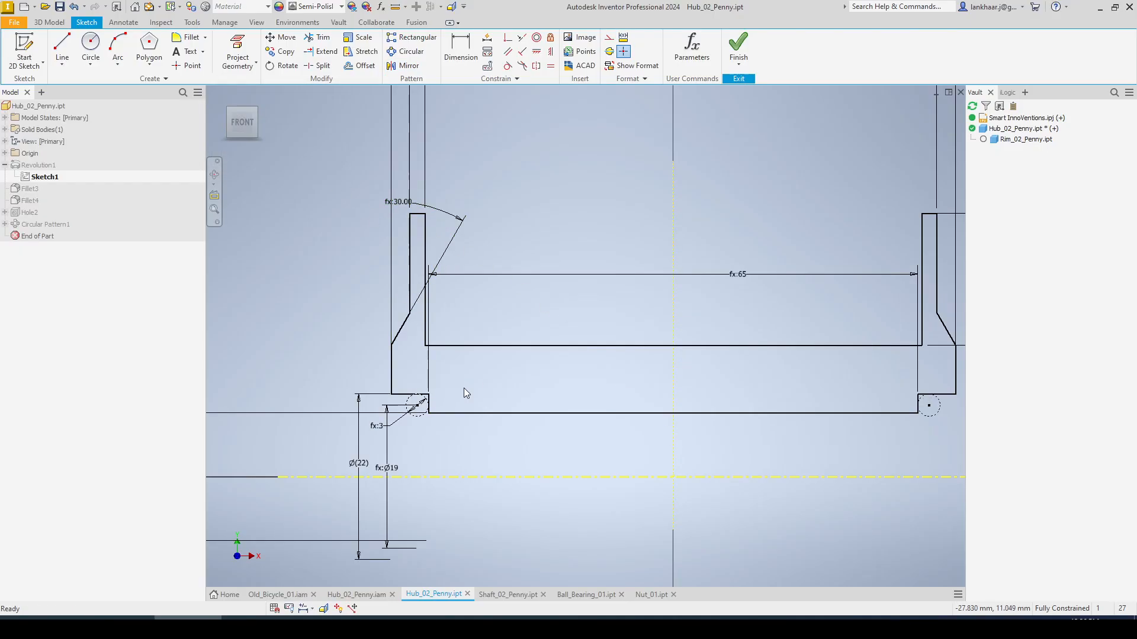
Delete the Hub_Bearing_Dist_01 dimension between the two vertical shoulder edges of the hub bore.
double_click(738, 275)
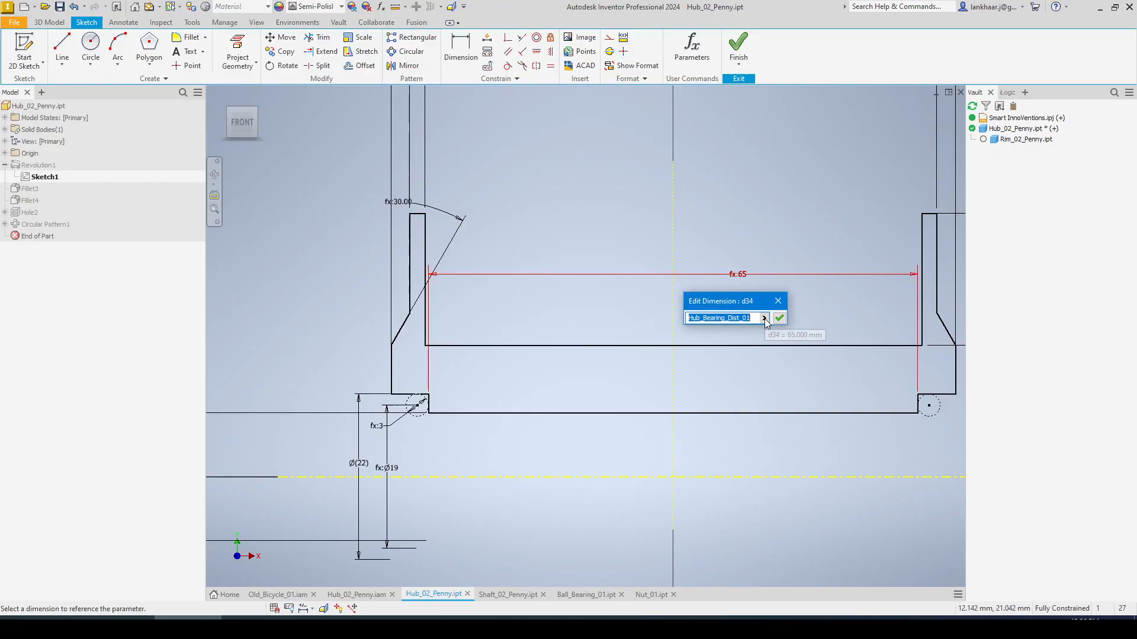
key(Escape)
key(Delete)
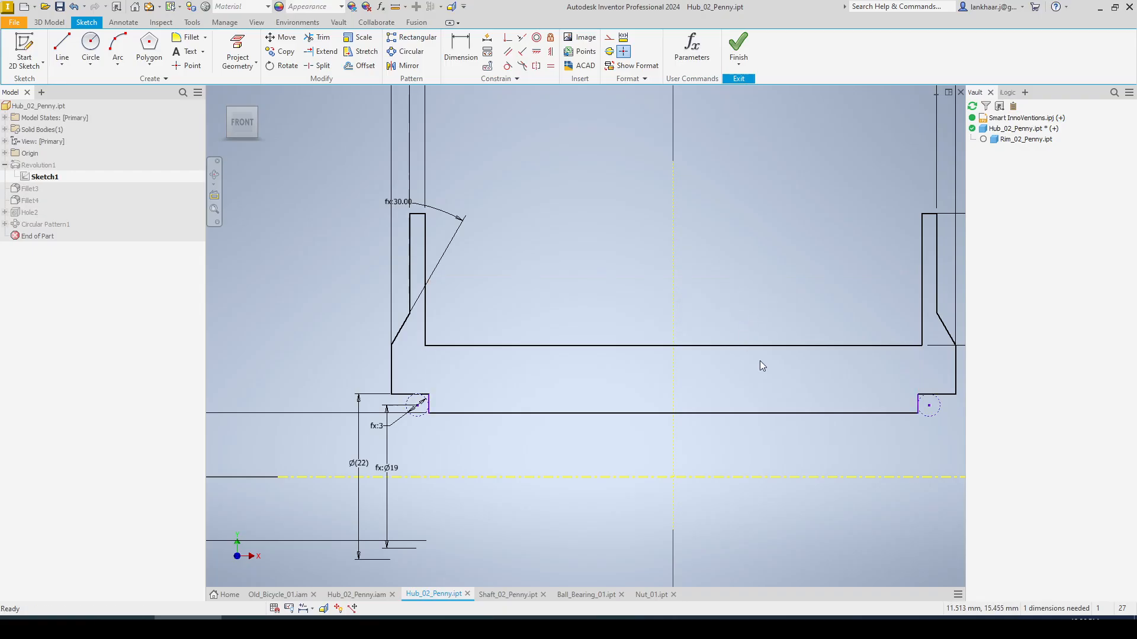
Dimension the horizontal distance between the two bearing circle centres and set it to Hub_Bearing_Dist_01.
click(465, 55)
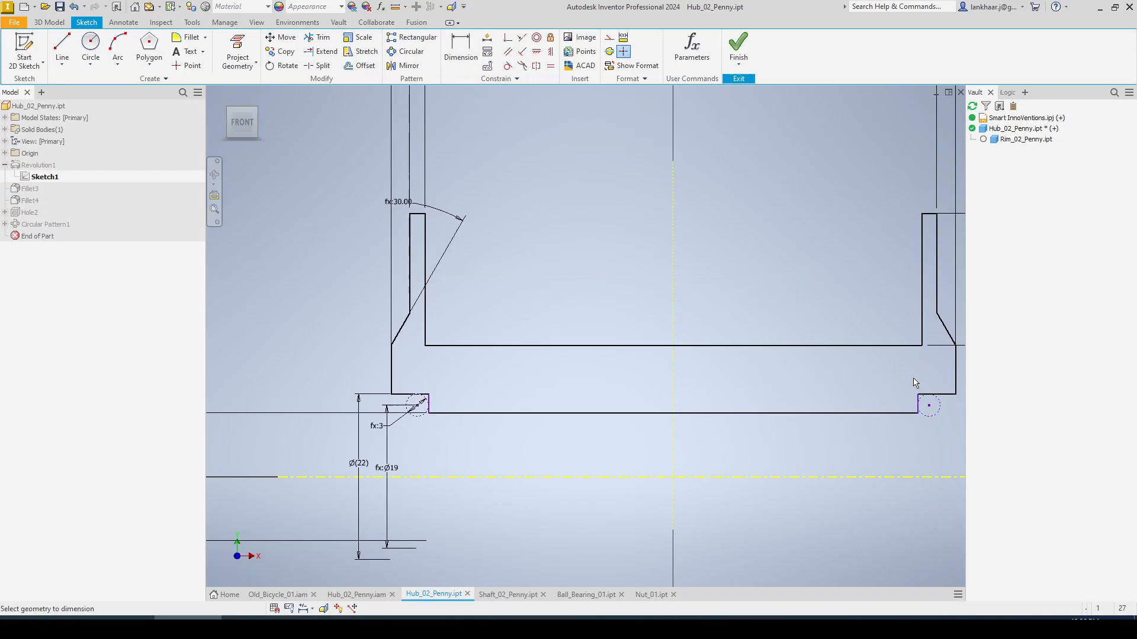
click(929, 405)
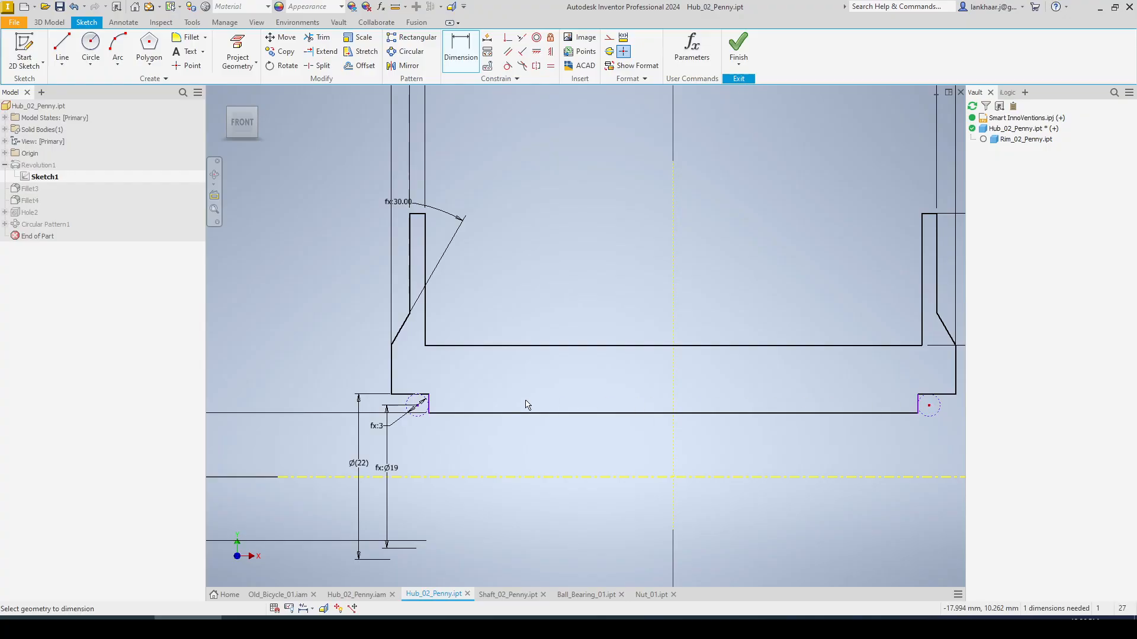
click(417, 405)
click(634, 306)
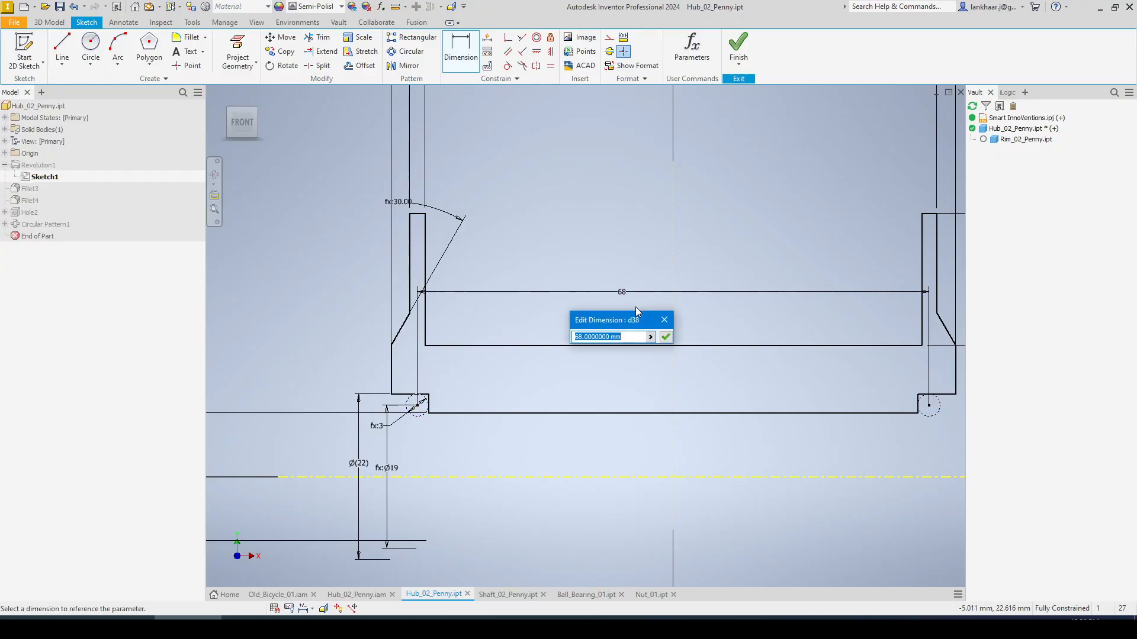
key(ctrl+v)
key(Return)
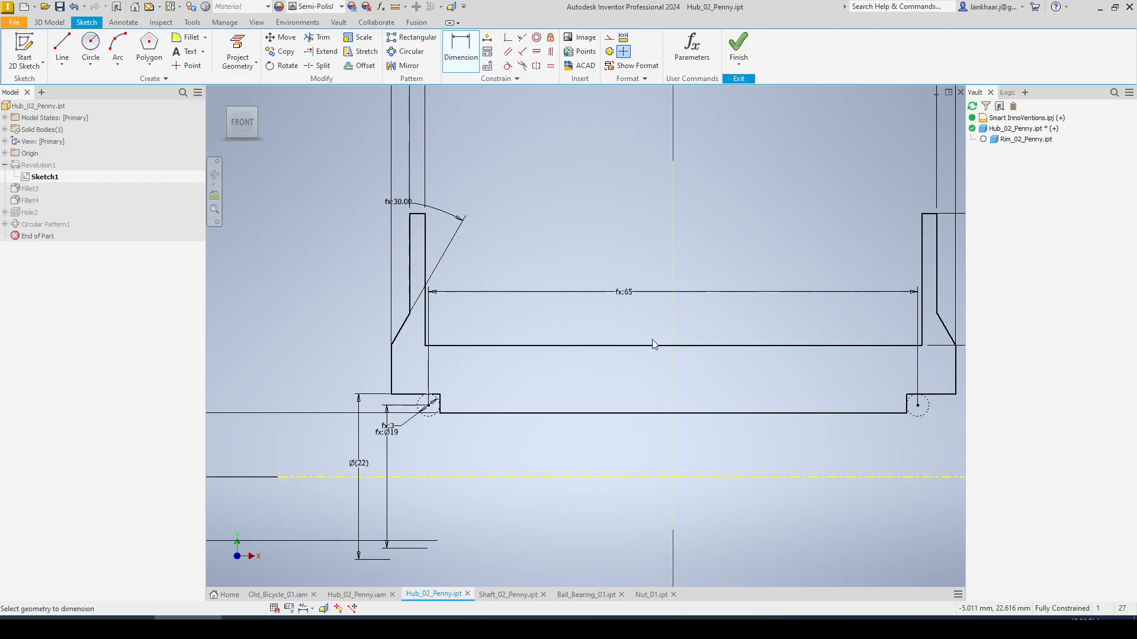
key(Escape)
Apply a tangent constraint between the vertical edge of the right bearing shoulder and the mirrored circle.
click(919, 415)
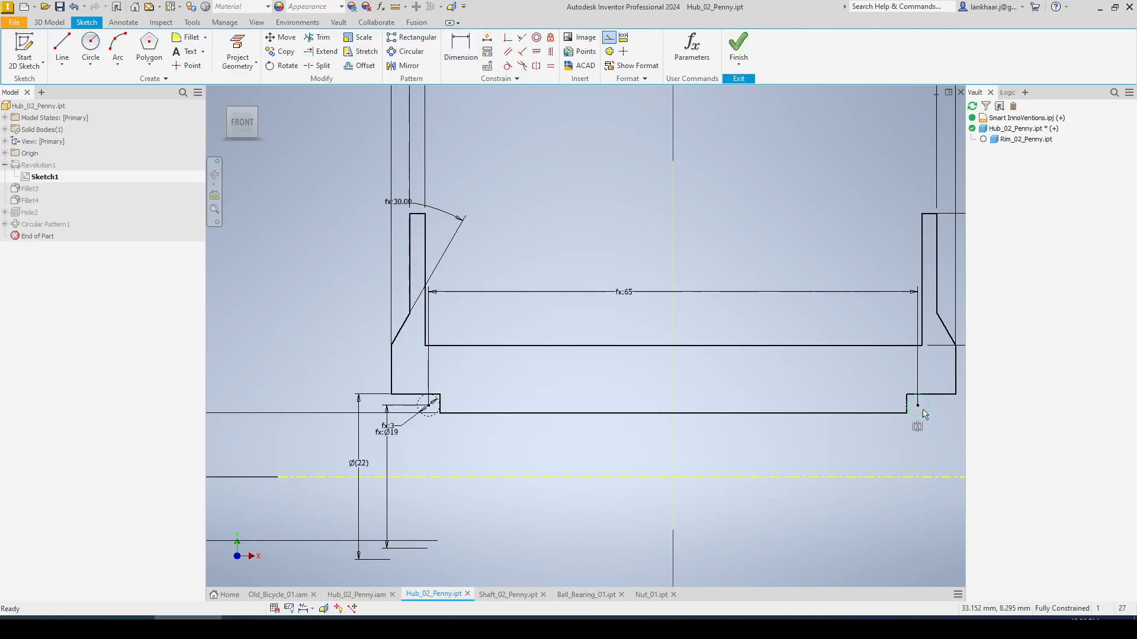
scroll(948, 412, down, 3)
scroll(946, 415, down, 2)
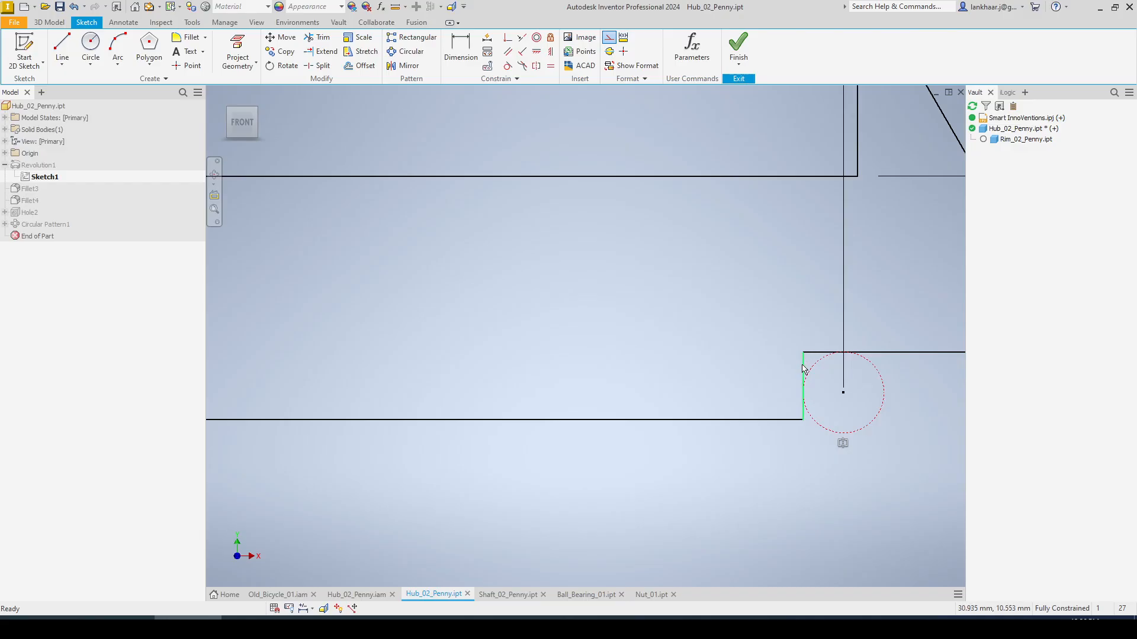
click(804, 370)
click(755, 382)
click(507, 65)
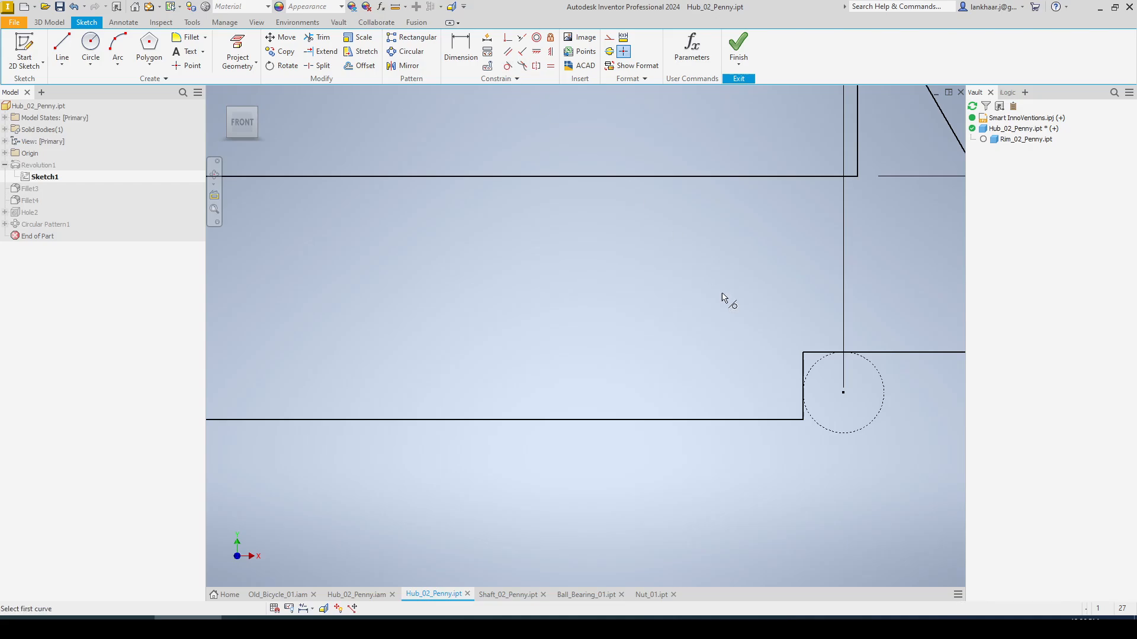
click(803, 373)
click(806, 377)
key(Escape)
scroll(819, 383, down, 5)
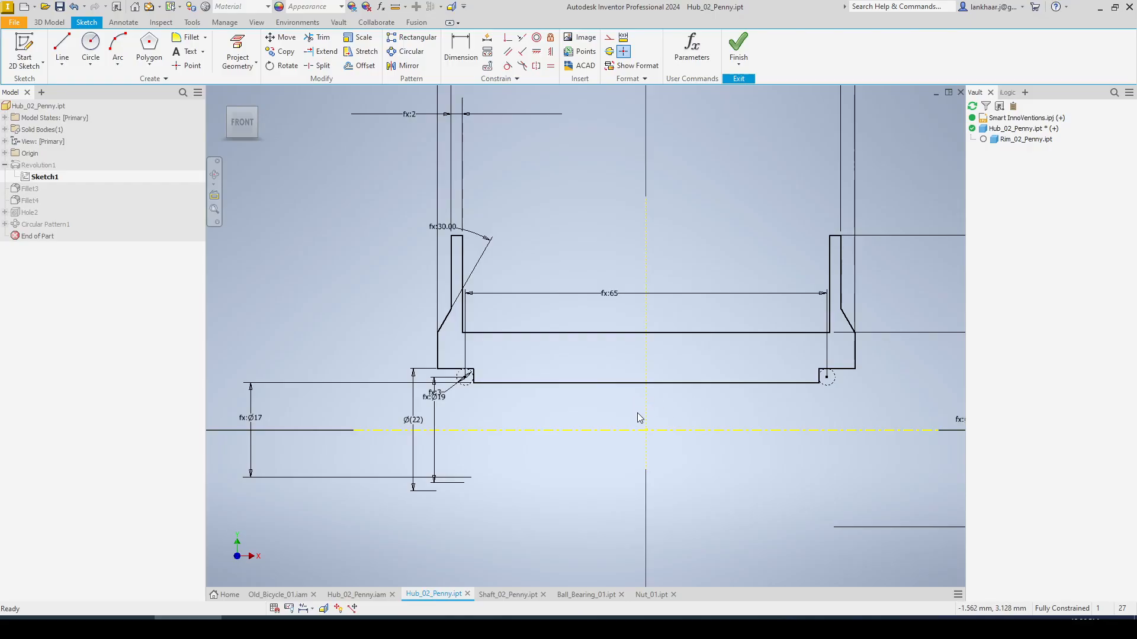
Reposition the left bearing circle's diameter dimension to its upper right and raise the Hub_Bearing_Dist_01 dimension slightly.
scroll(451, 400, up, 5)
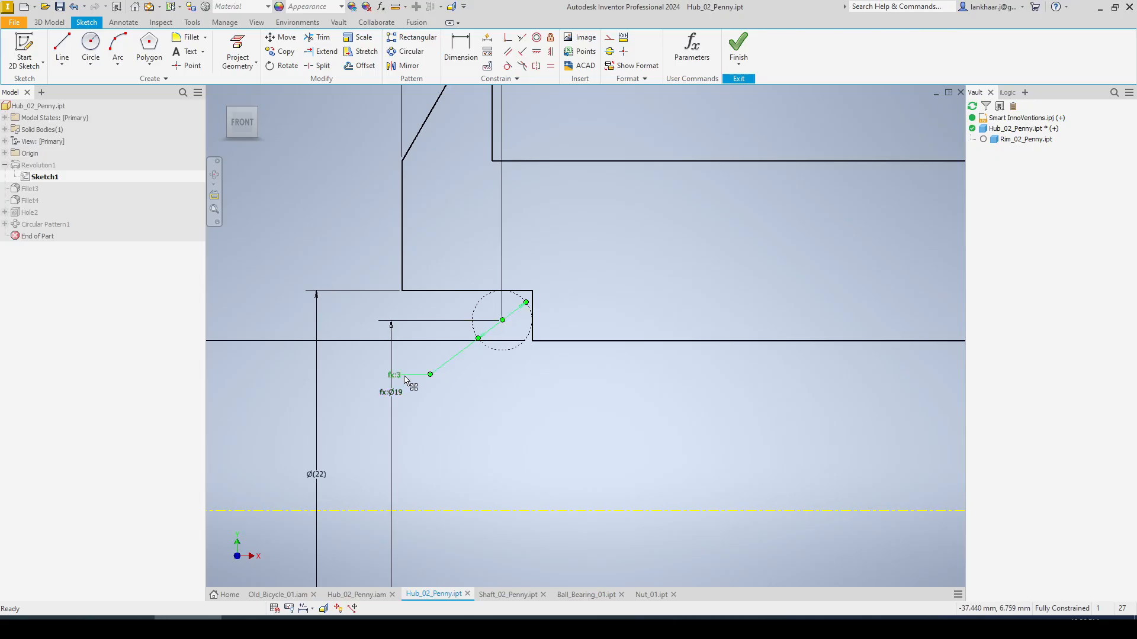
drag(396, 375, 615, 261)
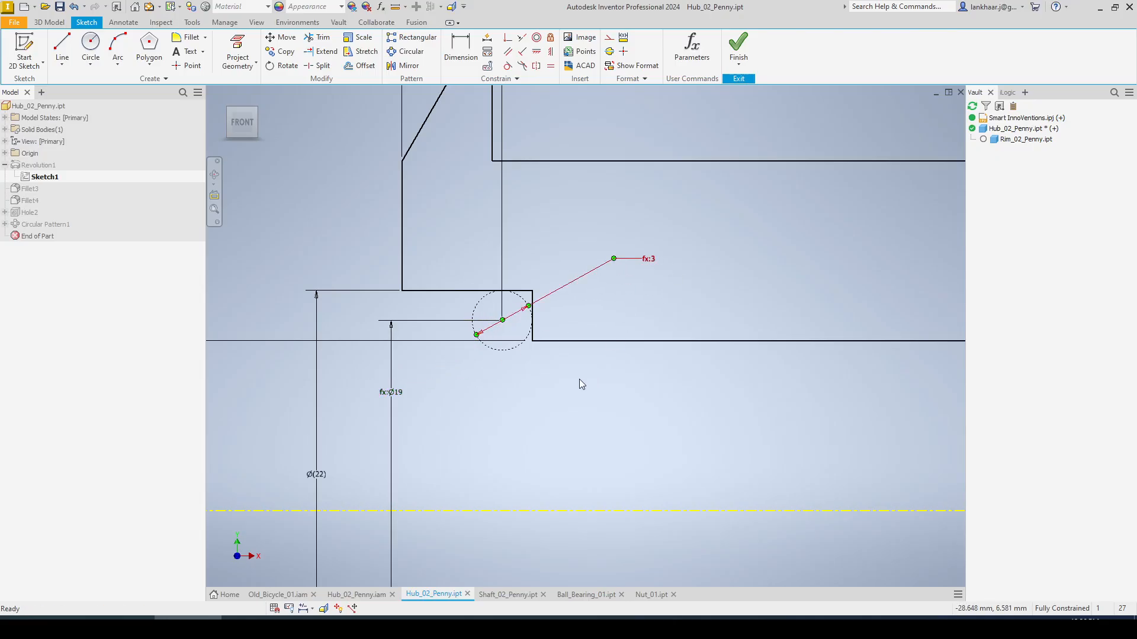
scroll(605, 400, down, 5)
scroll(605, 402, down, 2)
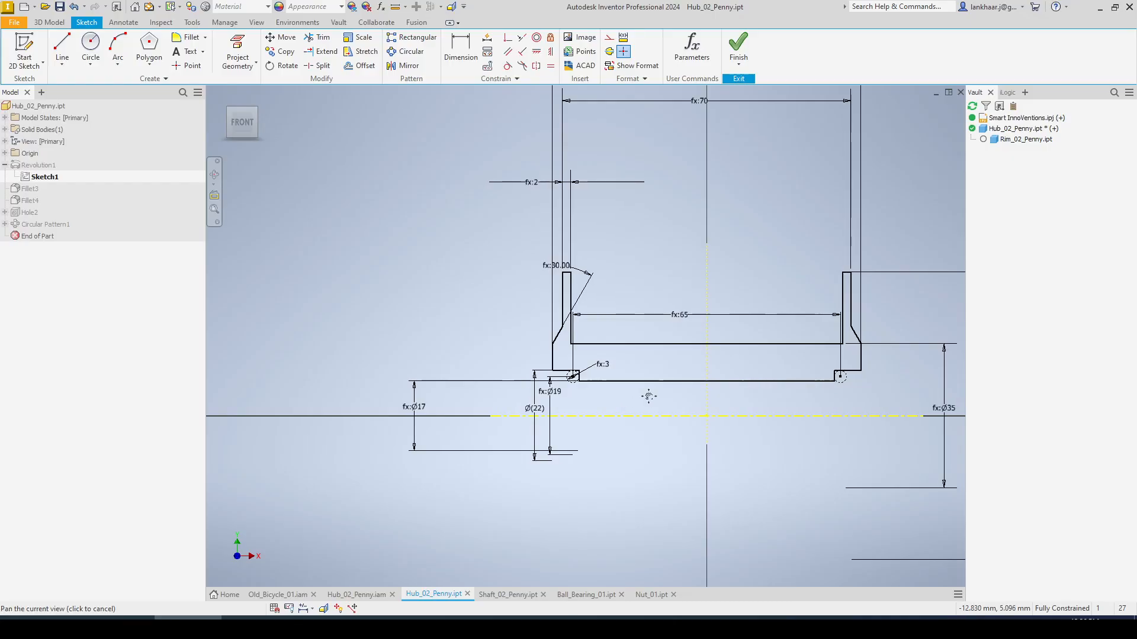
middle_drag(649, 396, 581, 396)
mouse_move(610, 314)
mouse_down()
mouse_move(646, 323)
mouse_move(661, 301)
mouse_up()
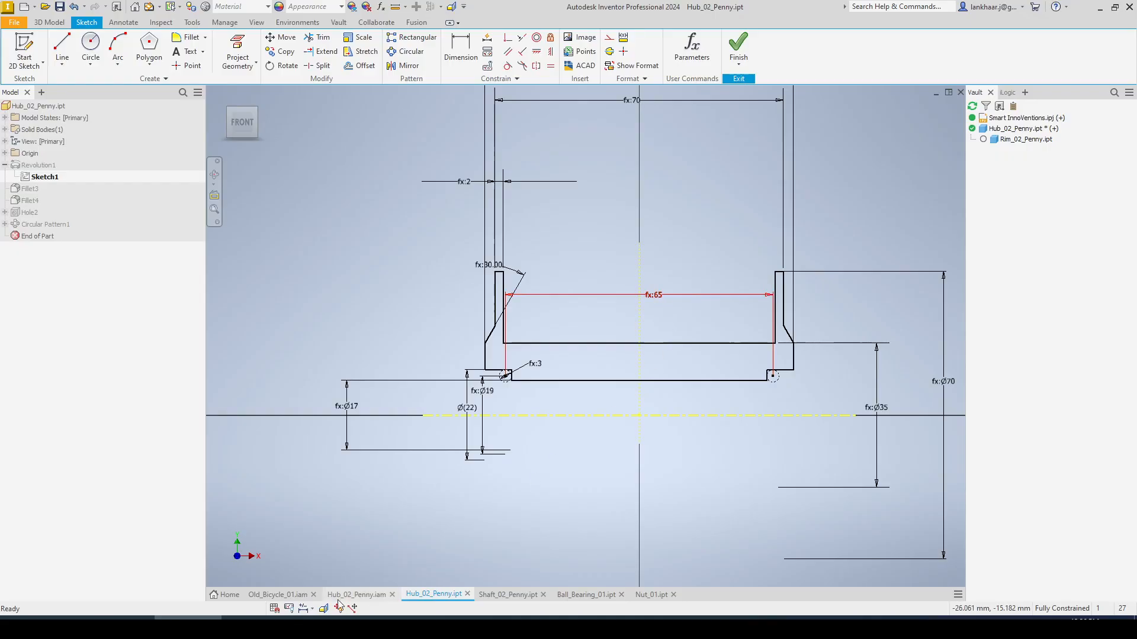
View the sketch dimensions in Value, Name and Expression display and return them to Tolerance display.
click(306, 612)
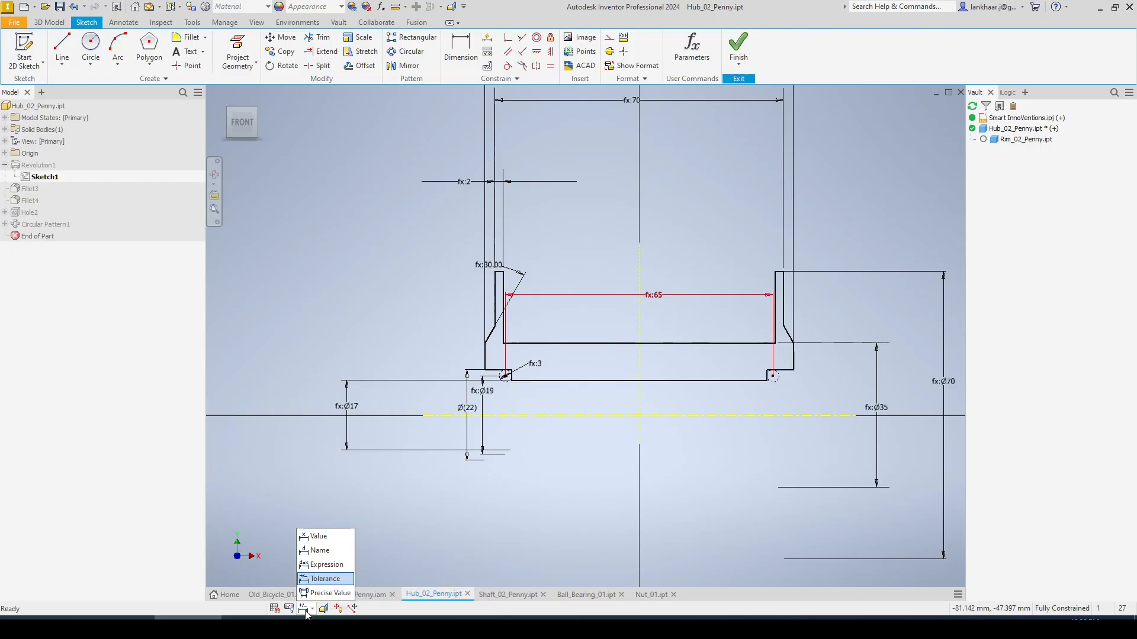
click(319, 537)
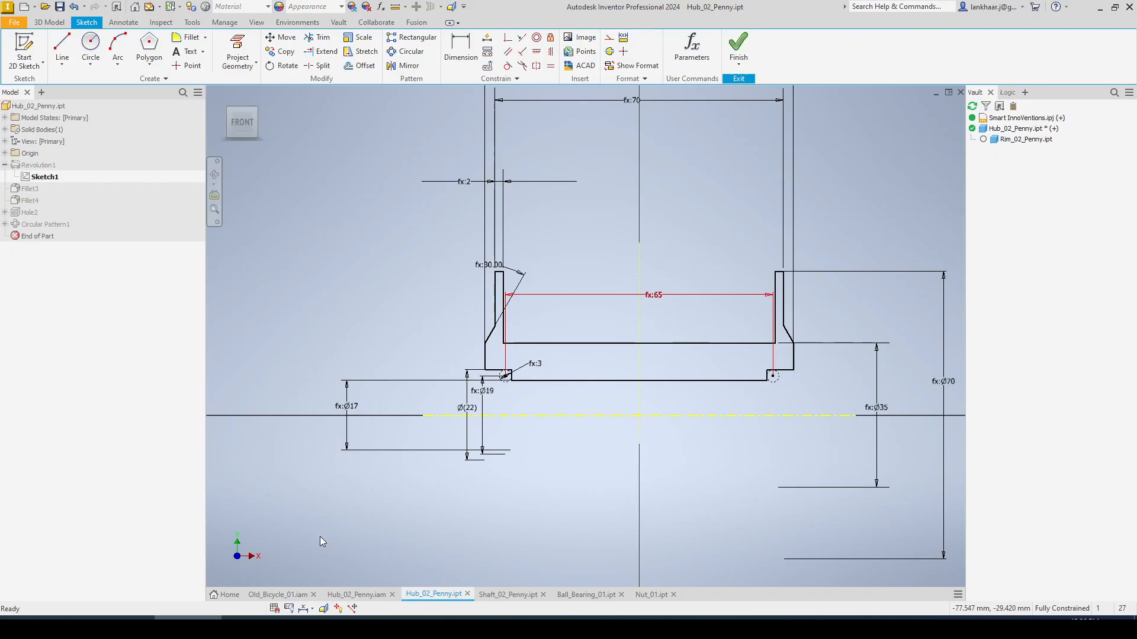
click(307, 608)
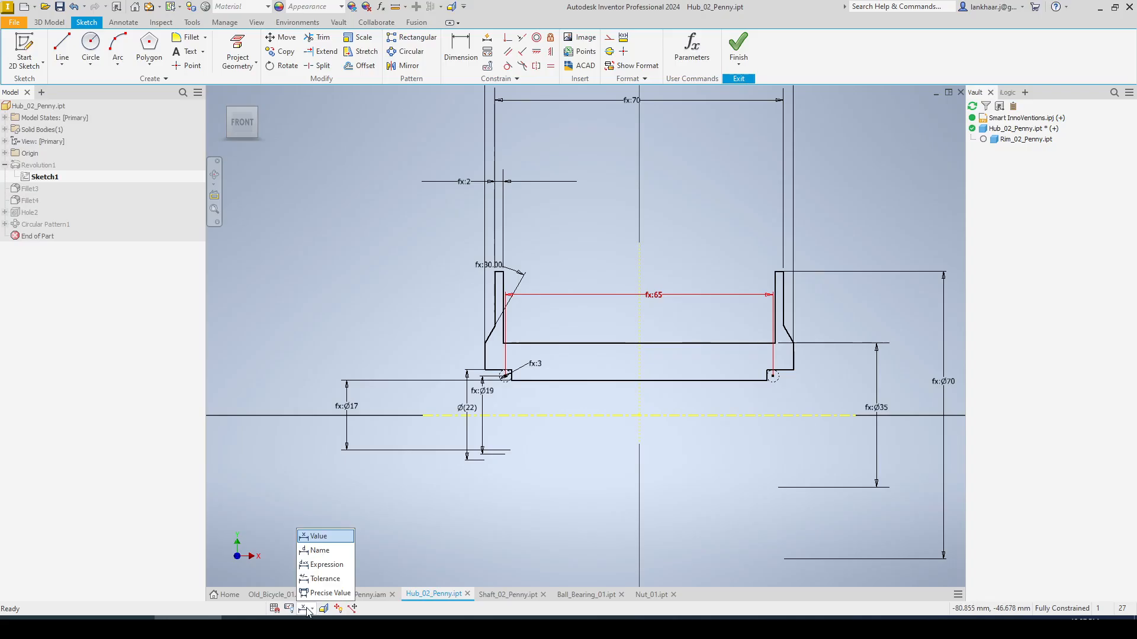
click(312, 551)
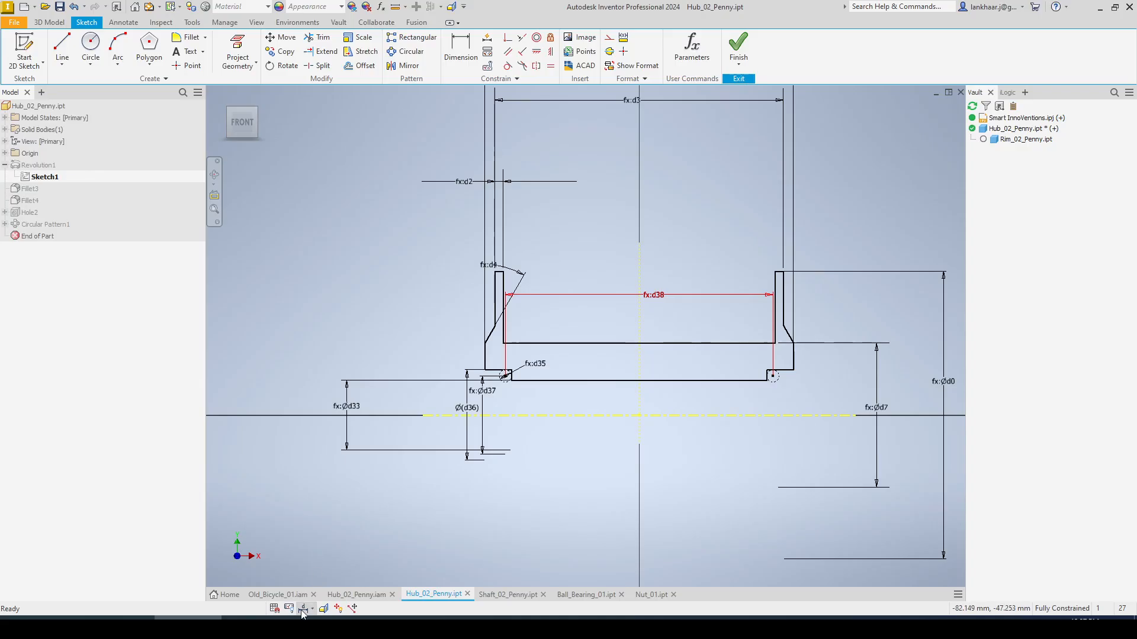
click(306, 609)
click(315, 565)
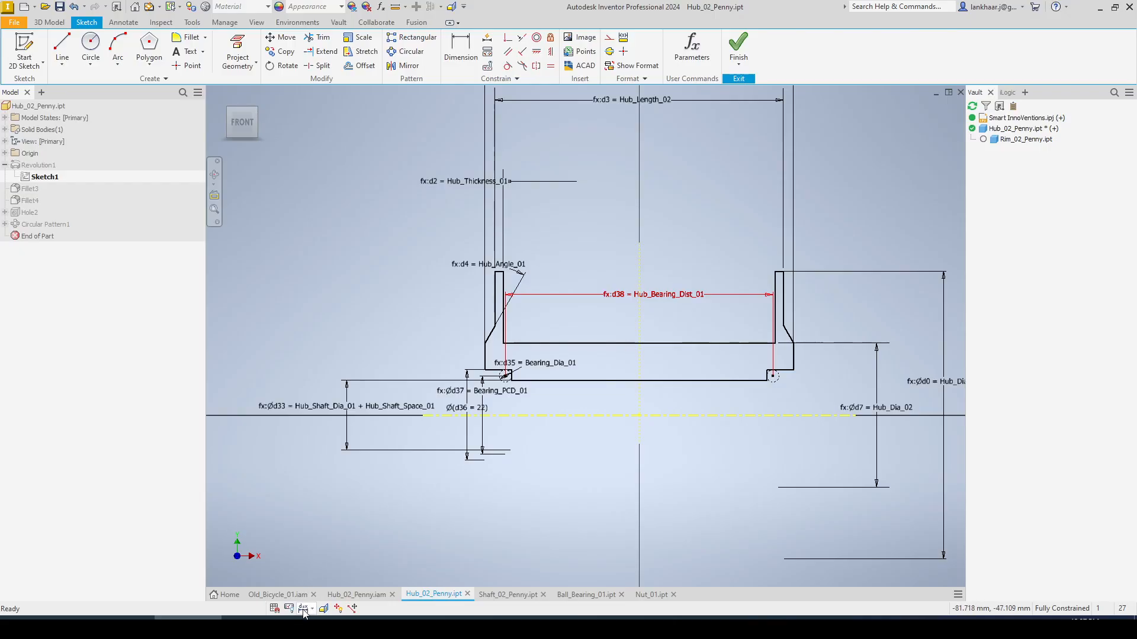
click(306, 609)
click(308, 581)
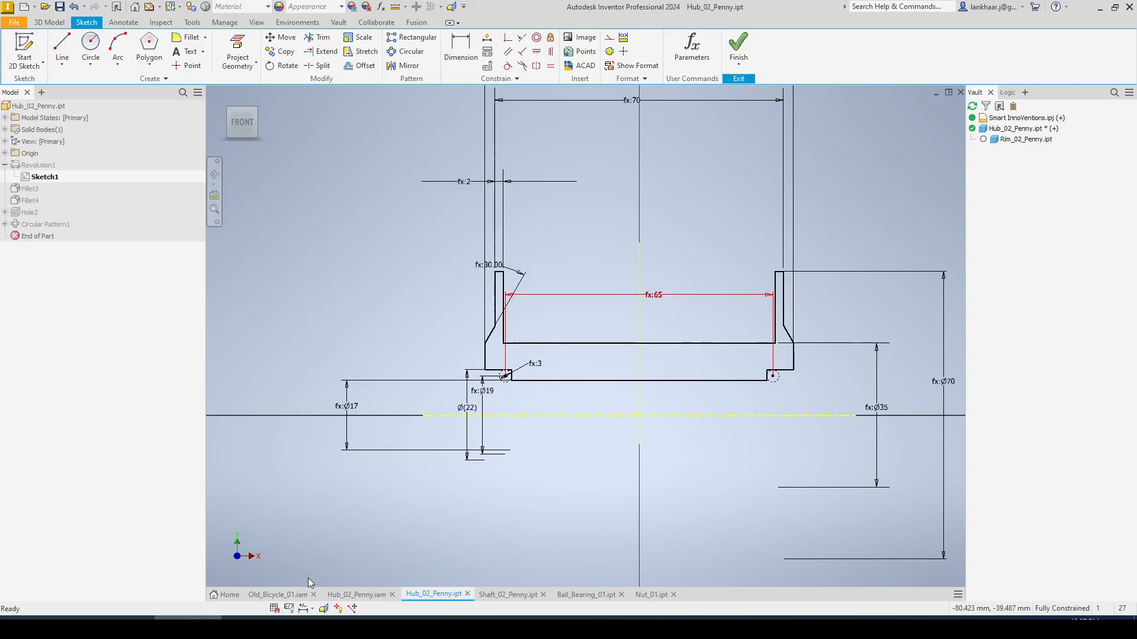
Display the hub sketch dimensions by name, and return them to Value display.
click(307, 609)
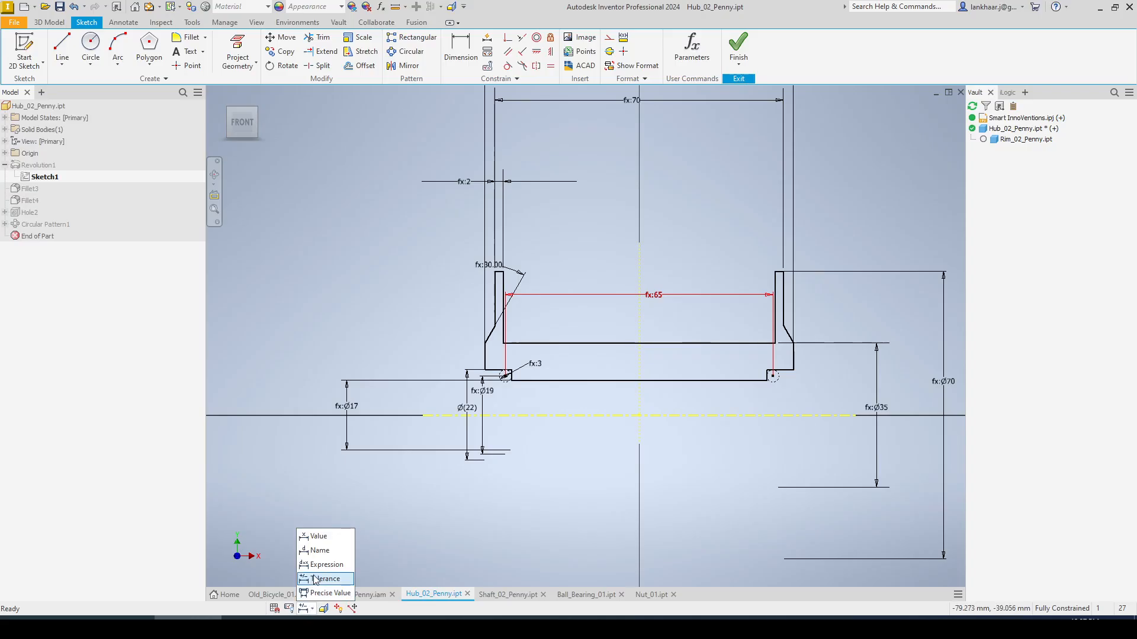
click(314, 552)
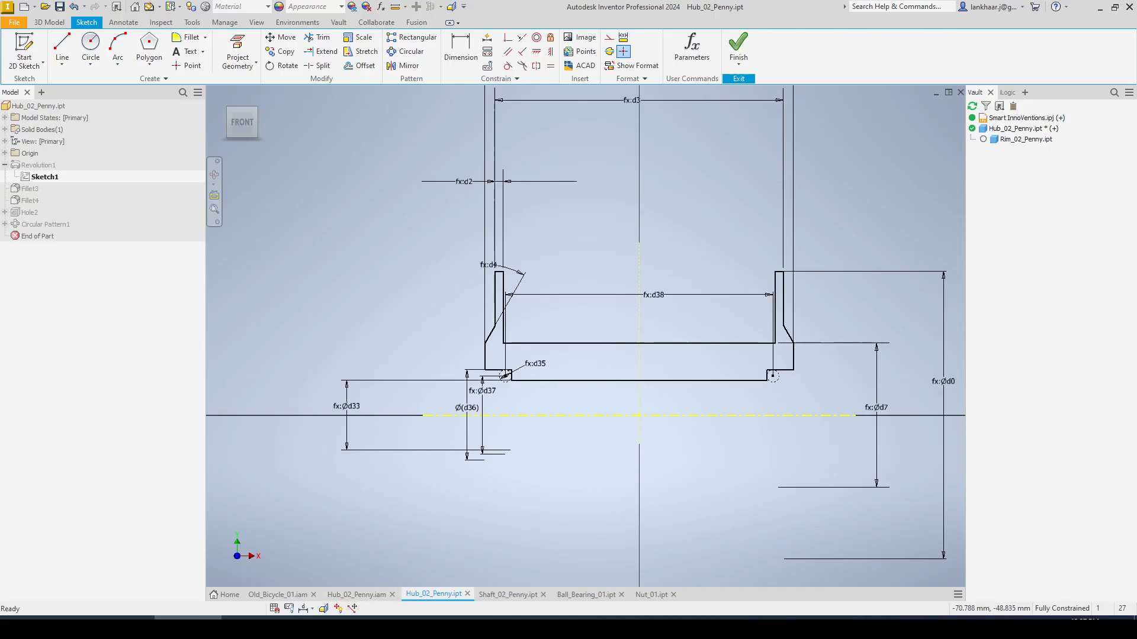
click(306, 609)
click(314, 537)
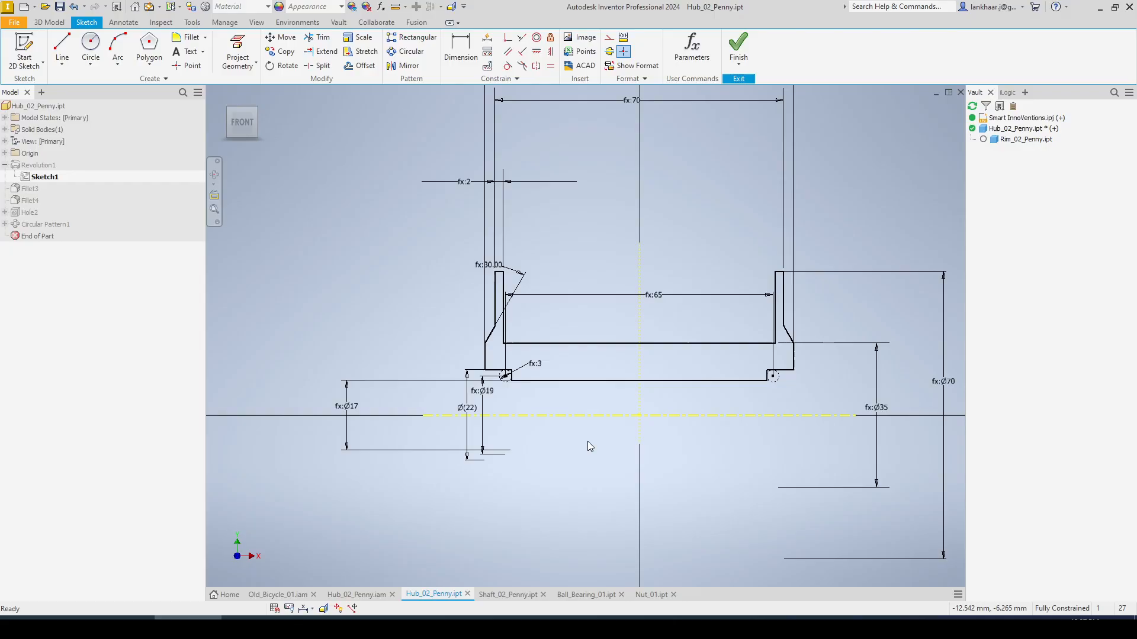
Try switching both bearing circles in the hub sketch from construction to normal geometry.
scroll(785, 397, up, 3)
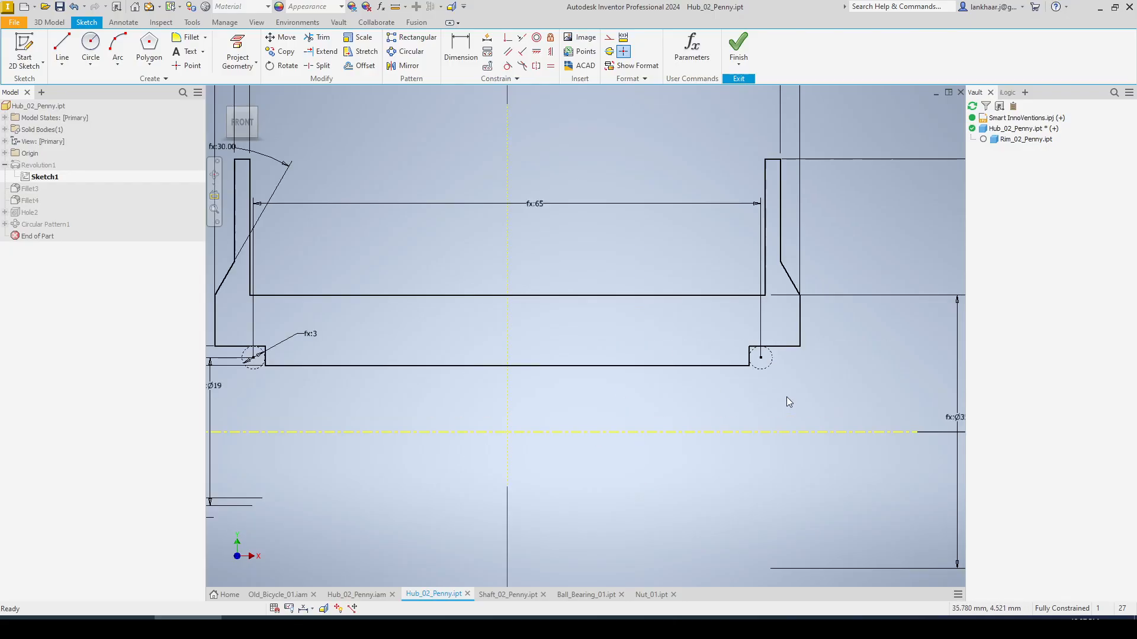
middle_drag(470, 414, 559, 420)
scroll(347, 360, up, 3)
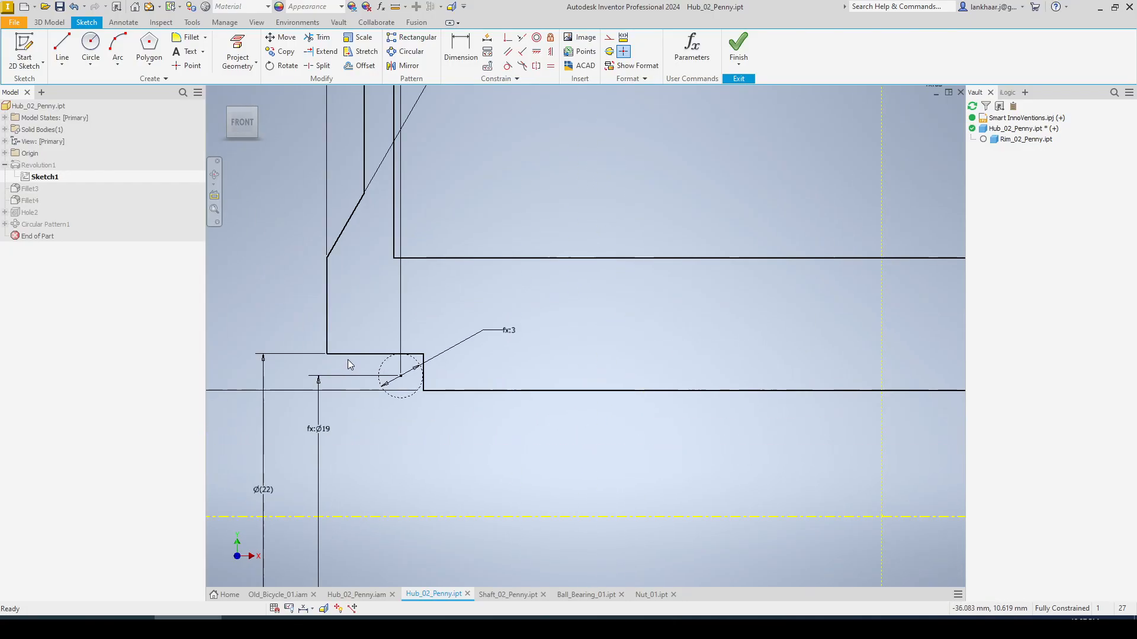
scroll(460, 354, up, 2)
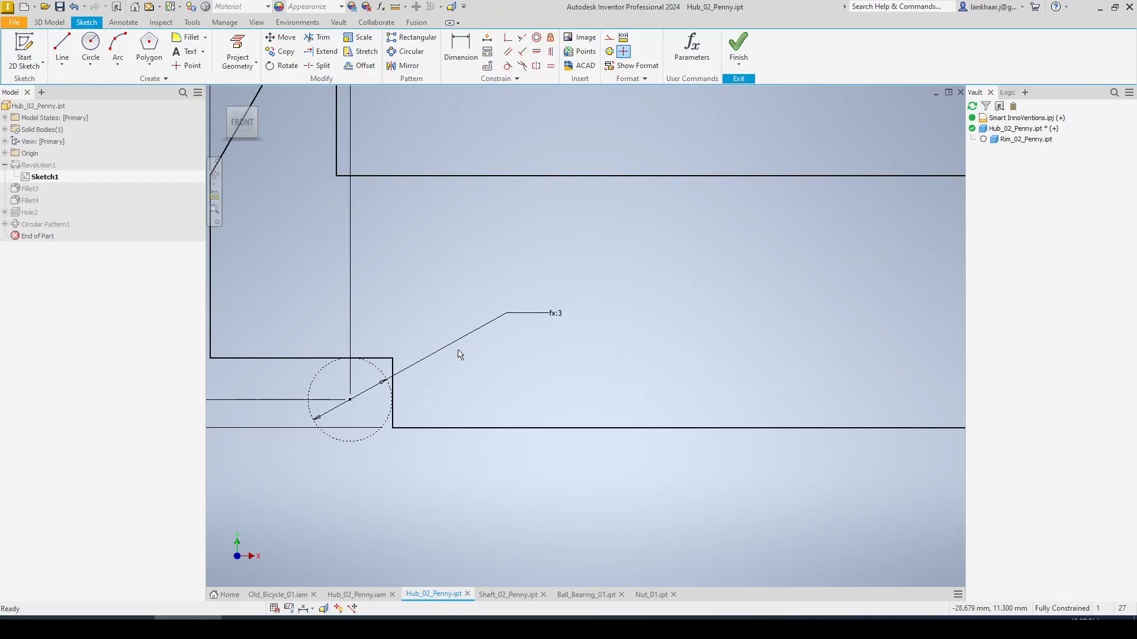
click(381, 373)
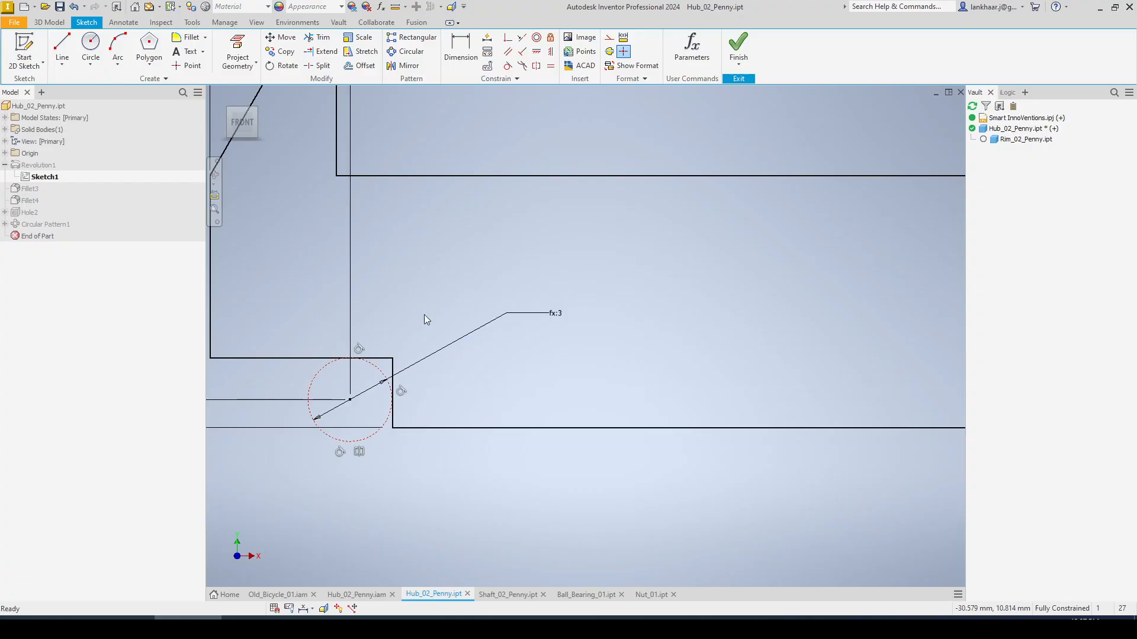
click(609, 38)
click(488, 383)
scroll(488, 388, down, 3)
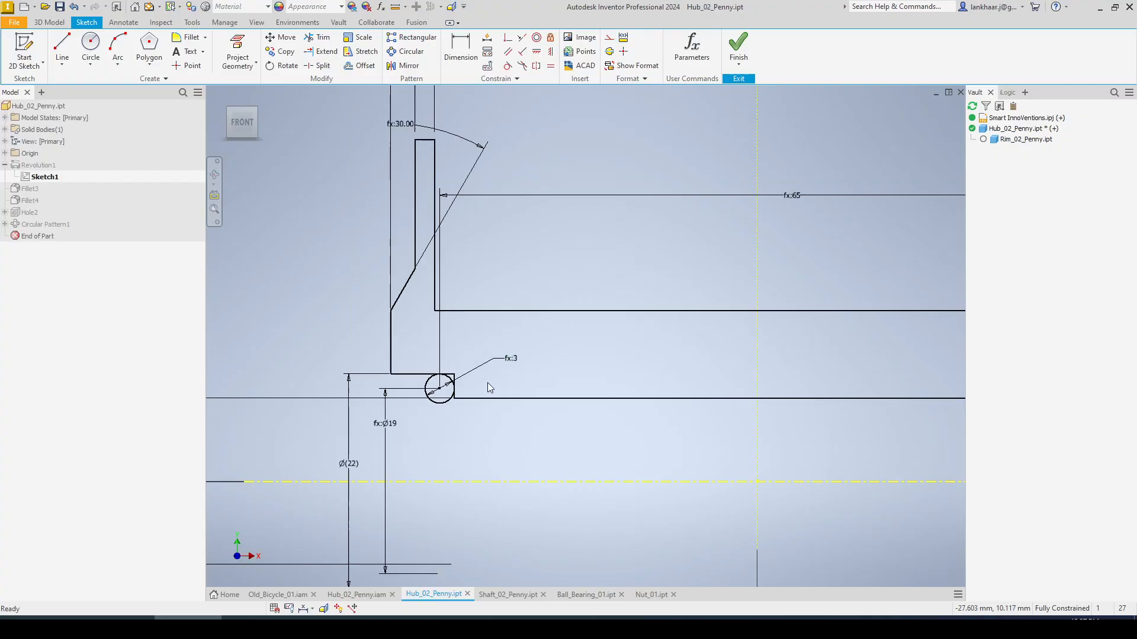
scroll(840, 383, up, 3)
click(822, 380)
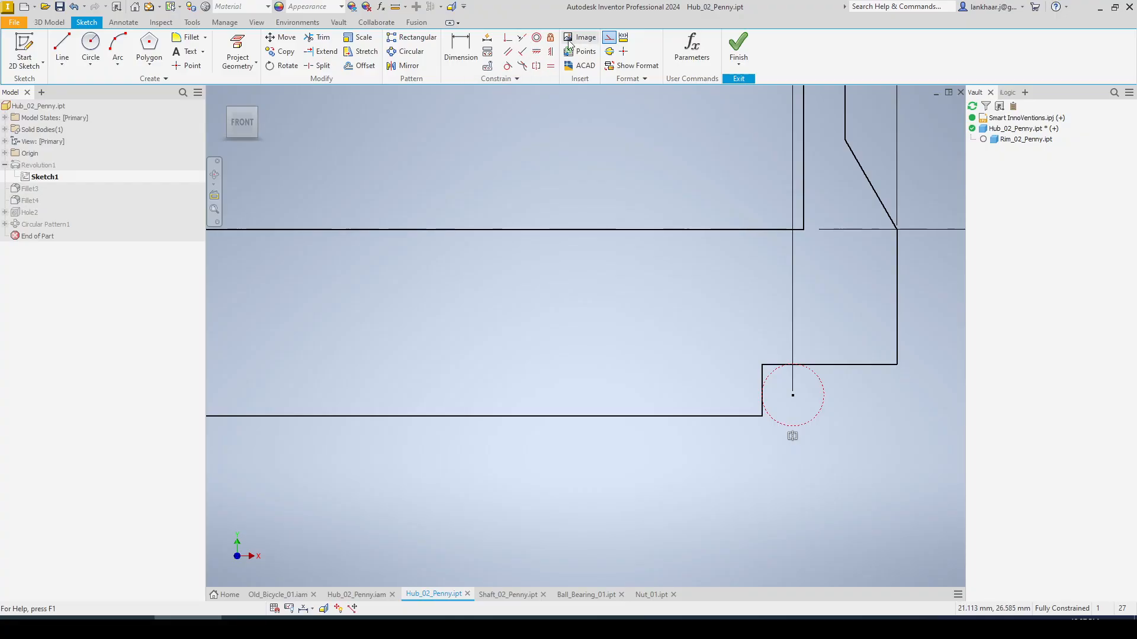
click(608, 38)
click(670, 315)
scroll(664, 320, down, 3)
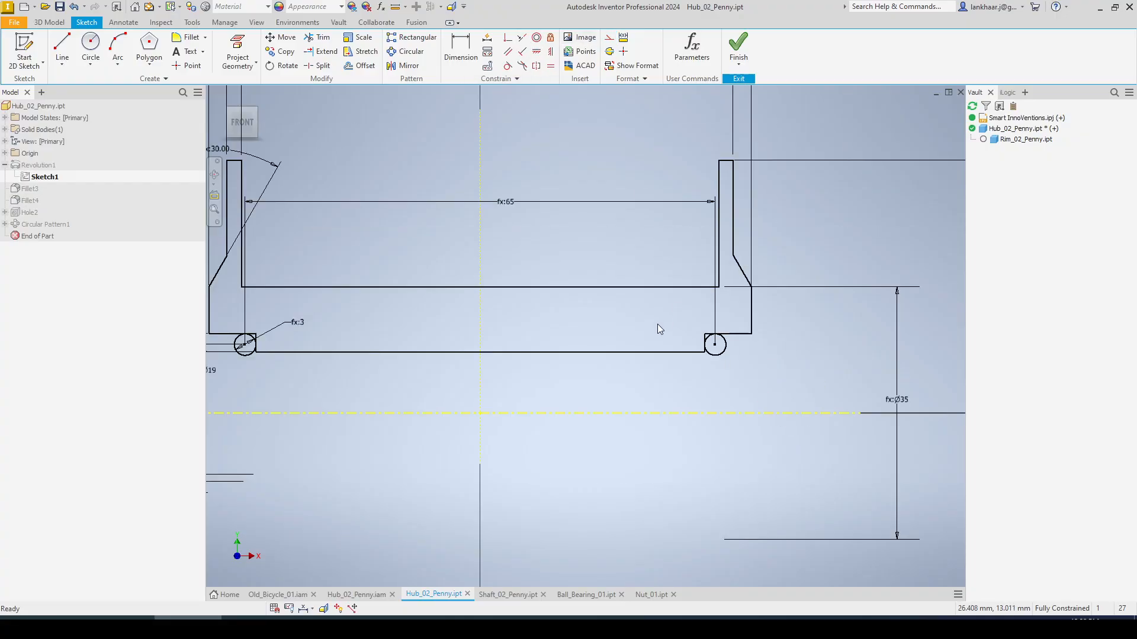
scroll(367, 334, up, 4)
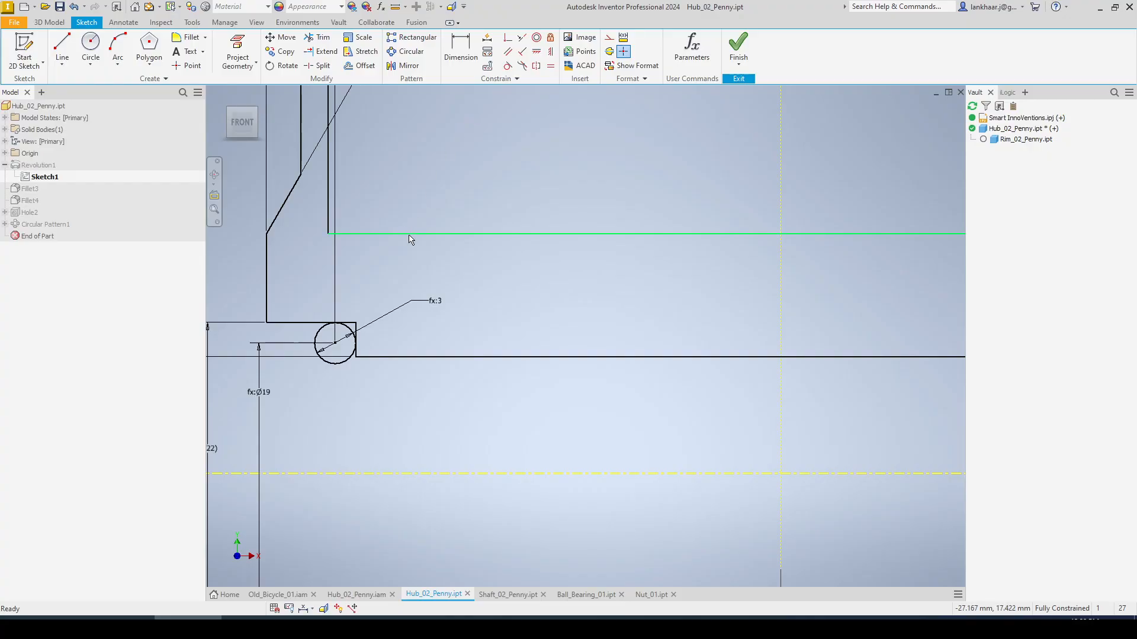
scroll(381, 299, down, 4)
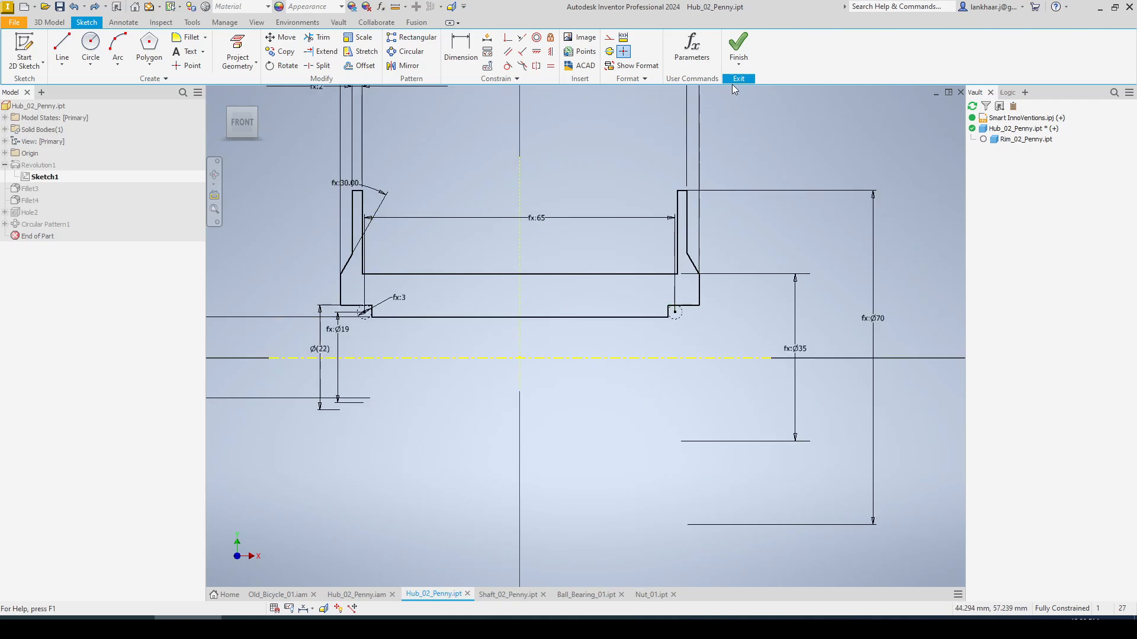
Finish the hub sketch, and inspect the hub and shaft in the Hub_02_Penny.iam assembly.
click(739, 47)
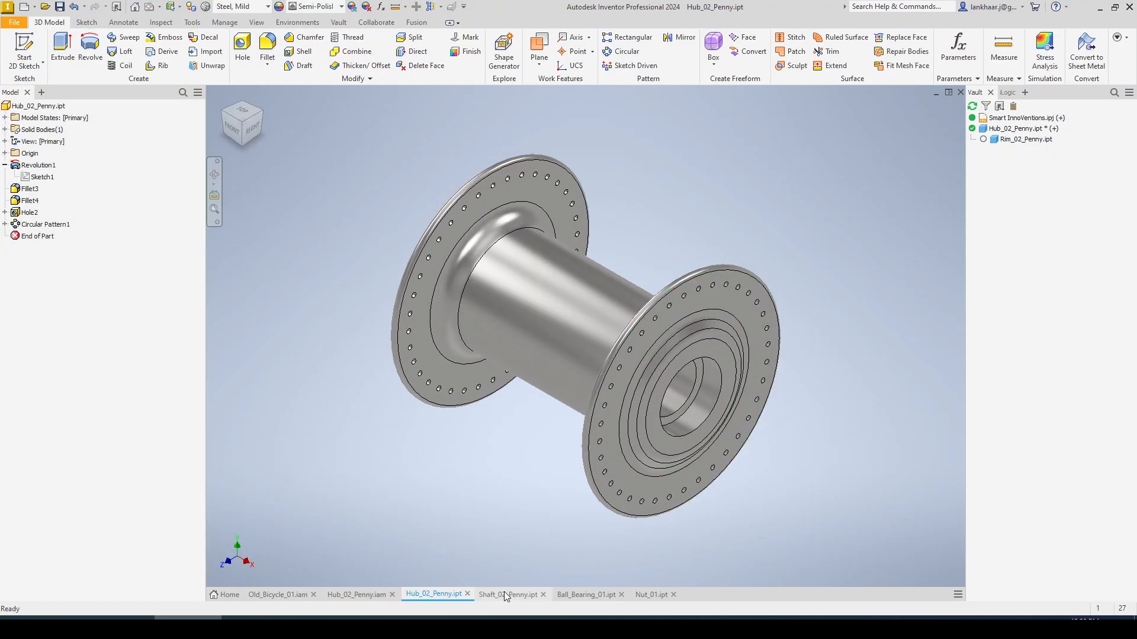
click(365, 593)
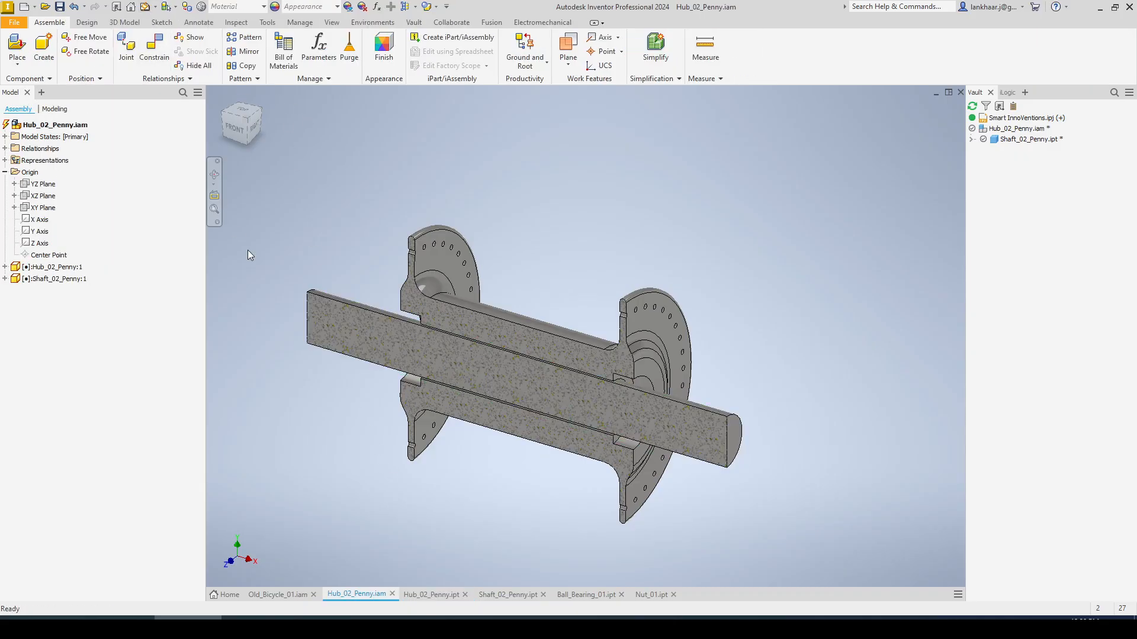
click(322, 341)
click(462, 526)
click(421, 597)
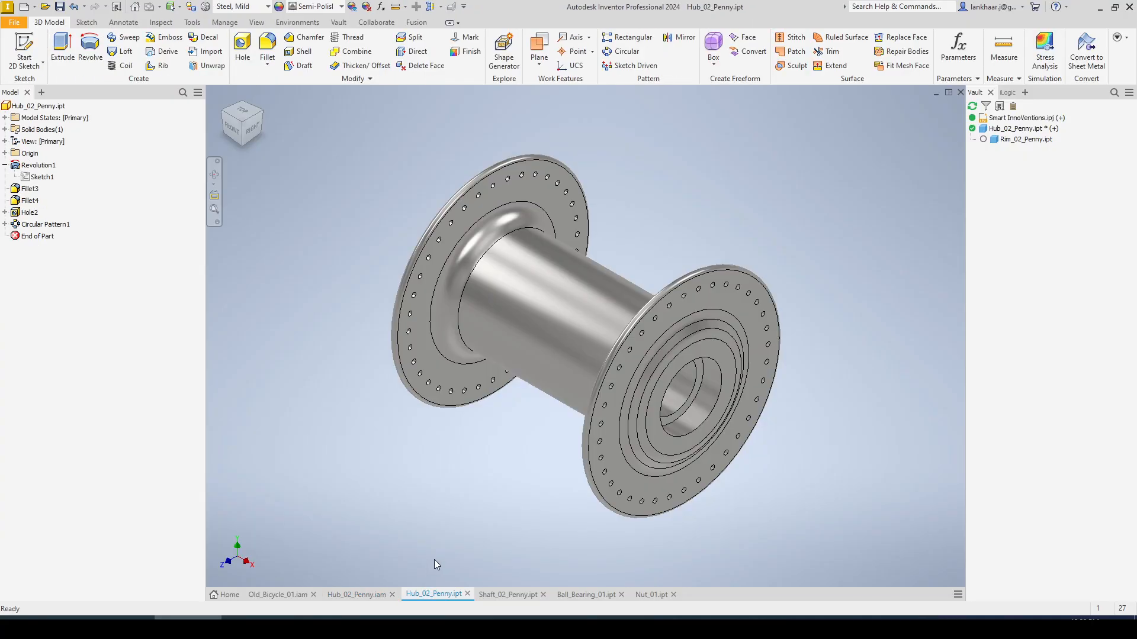
Edit the revolution sketch of Shaft_02_Penny.ipt and move its overall length dimension higher above the profile.
click(510, 594)
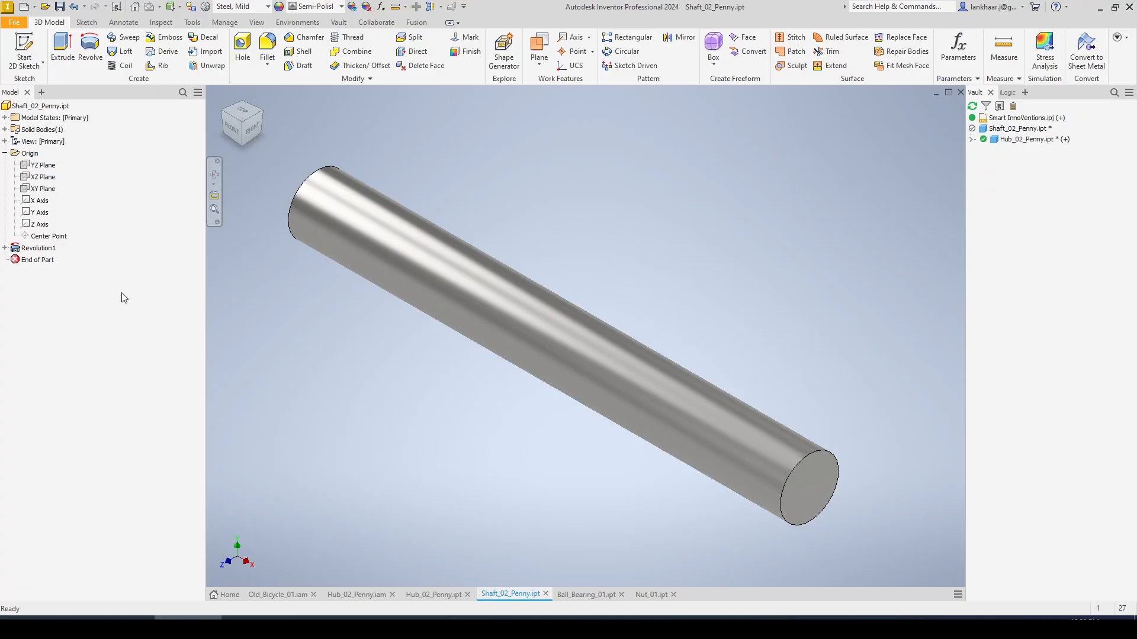
click(5, 248)
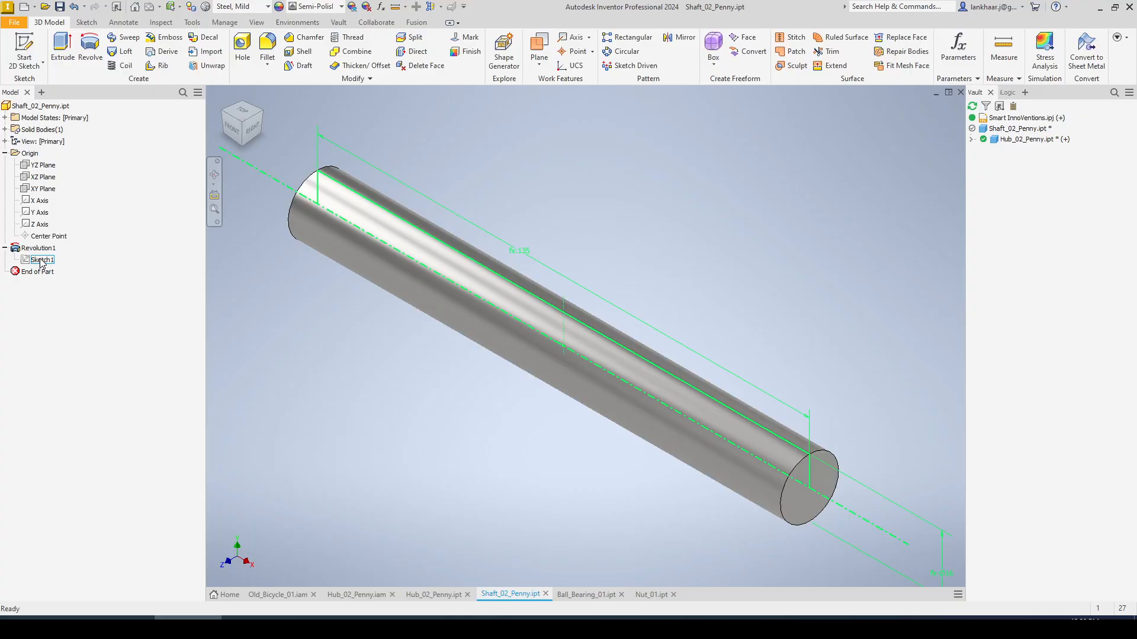
right_click(38, 260)
click(65, 293)
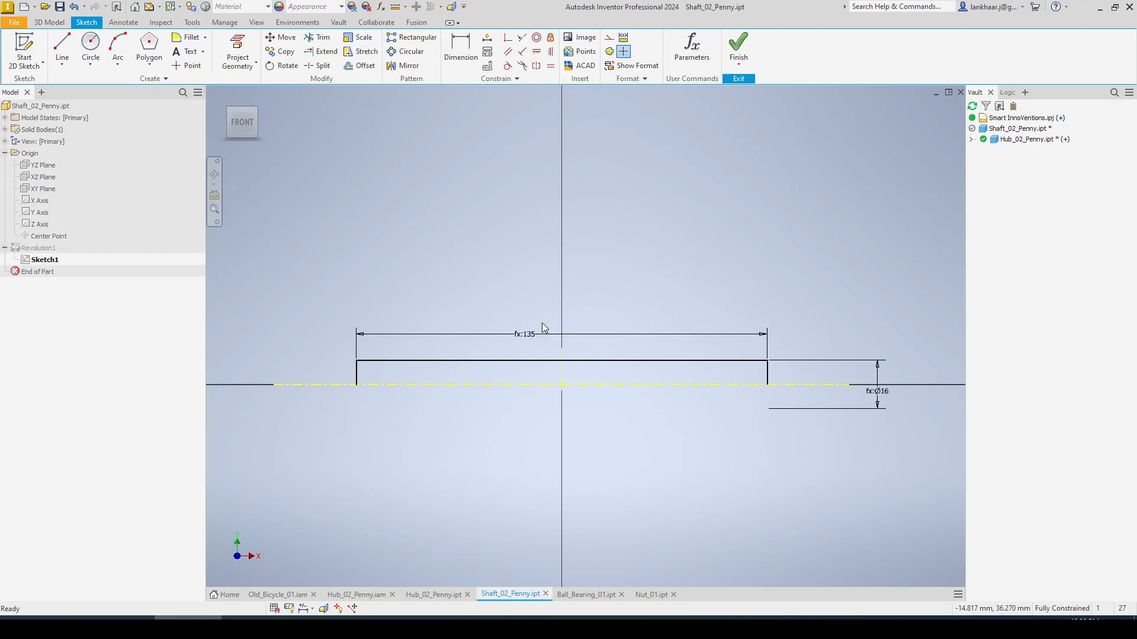
drag(525, 333, 527, 267)
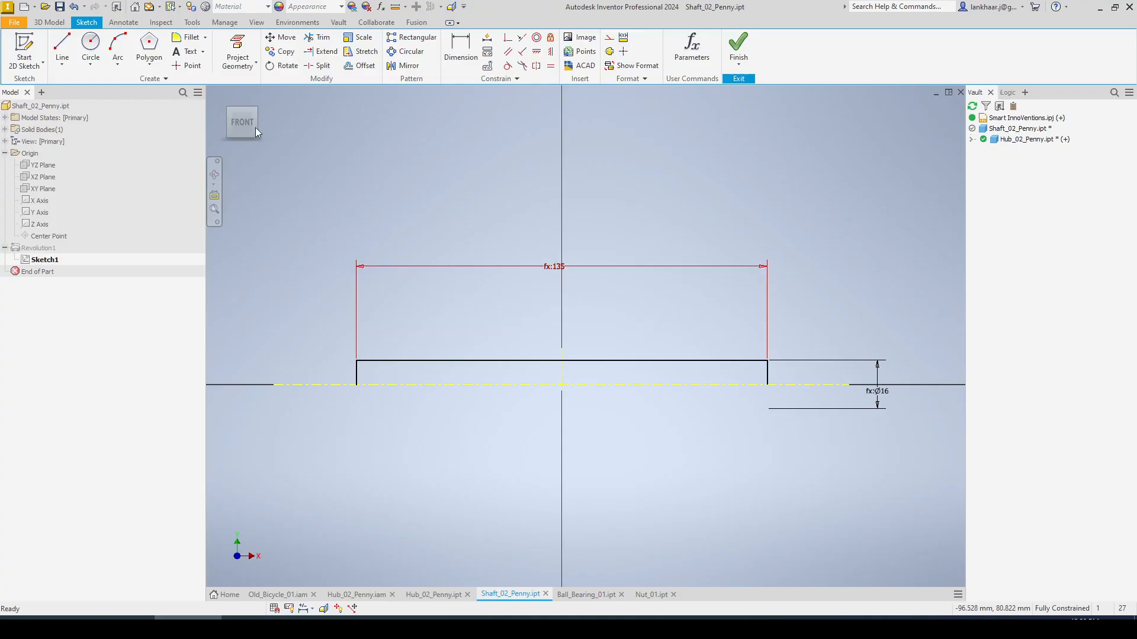
click(91, 44)
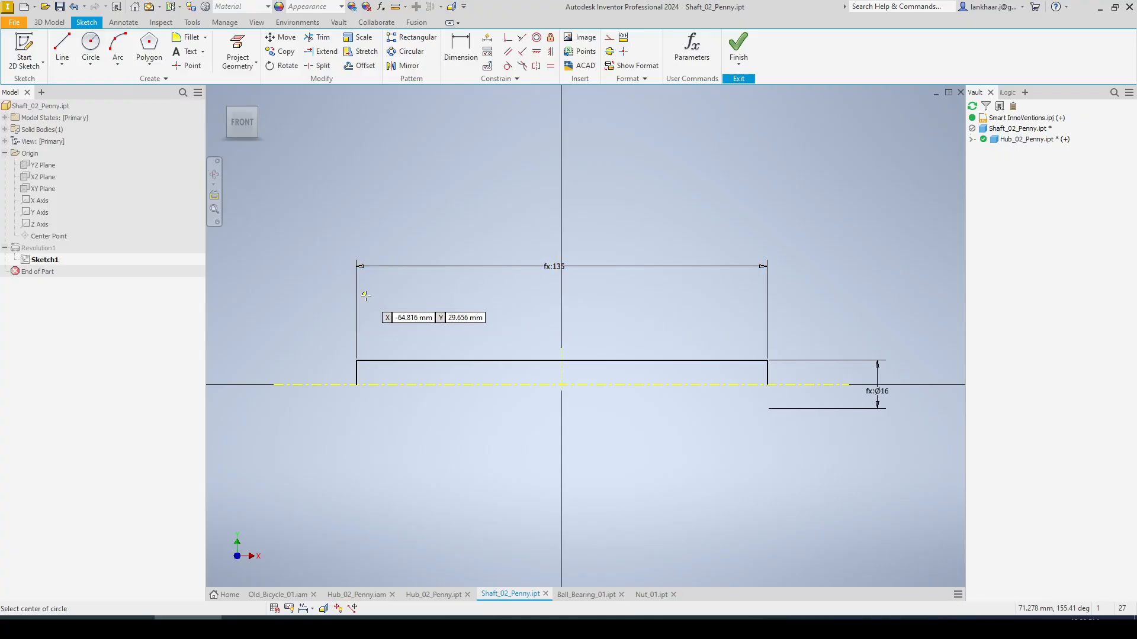
click(407, 348)
click(417, 343)
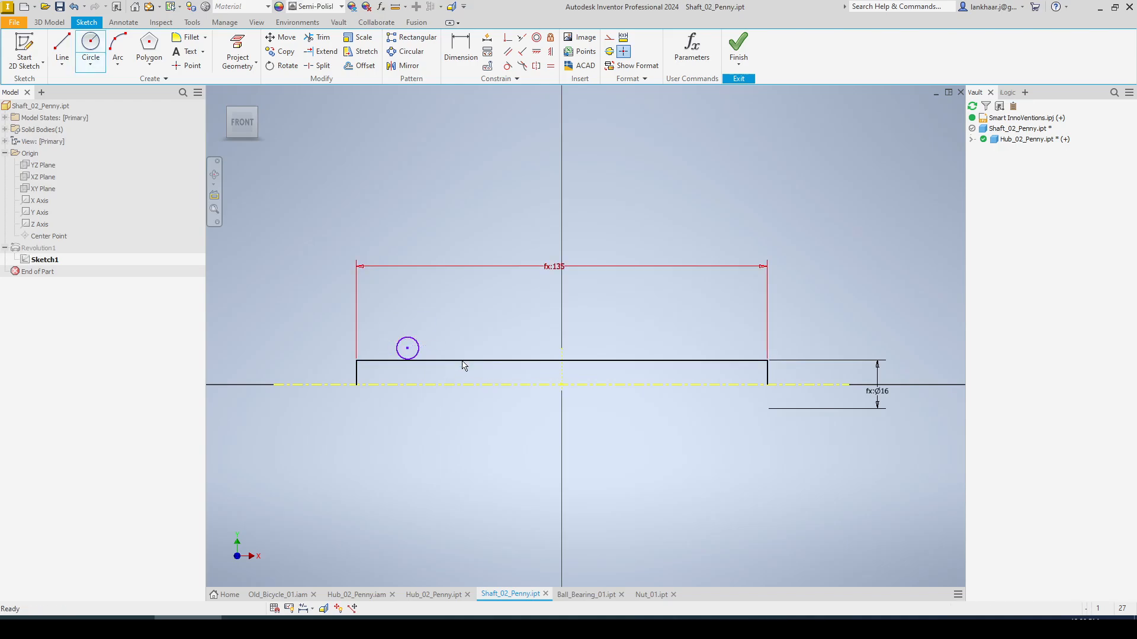
key(Escape)
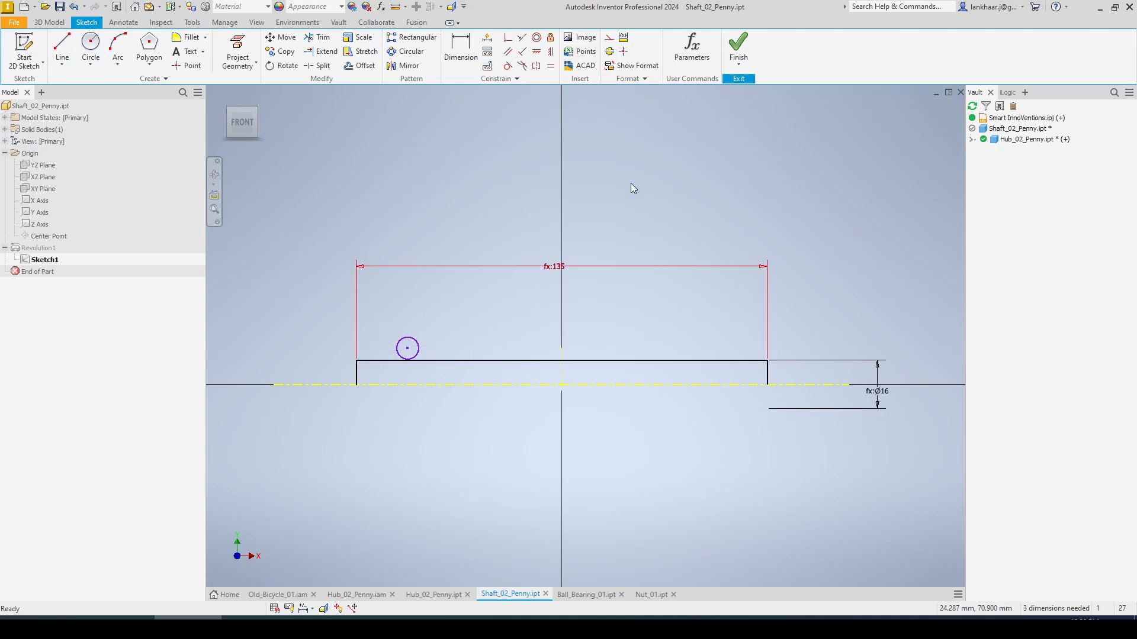
click(419, 346)
key(Delete)
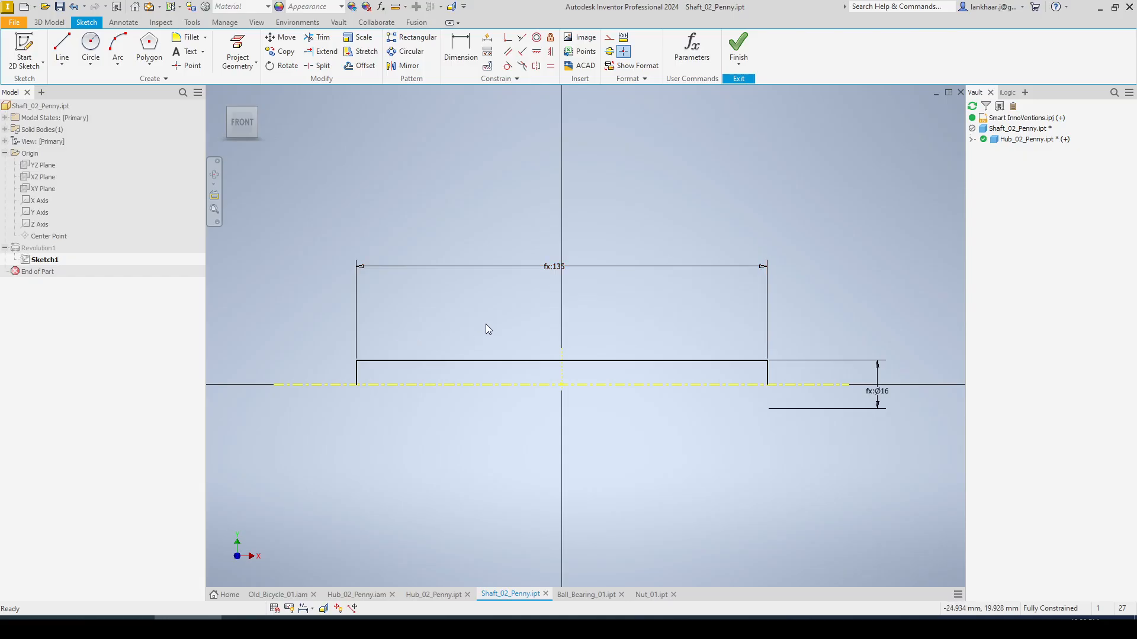
Finish the shaft sketch, and close the sketch left open in Nut_01.ipt.
click(738, 58)
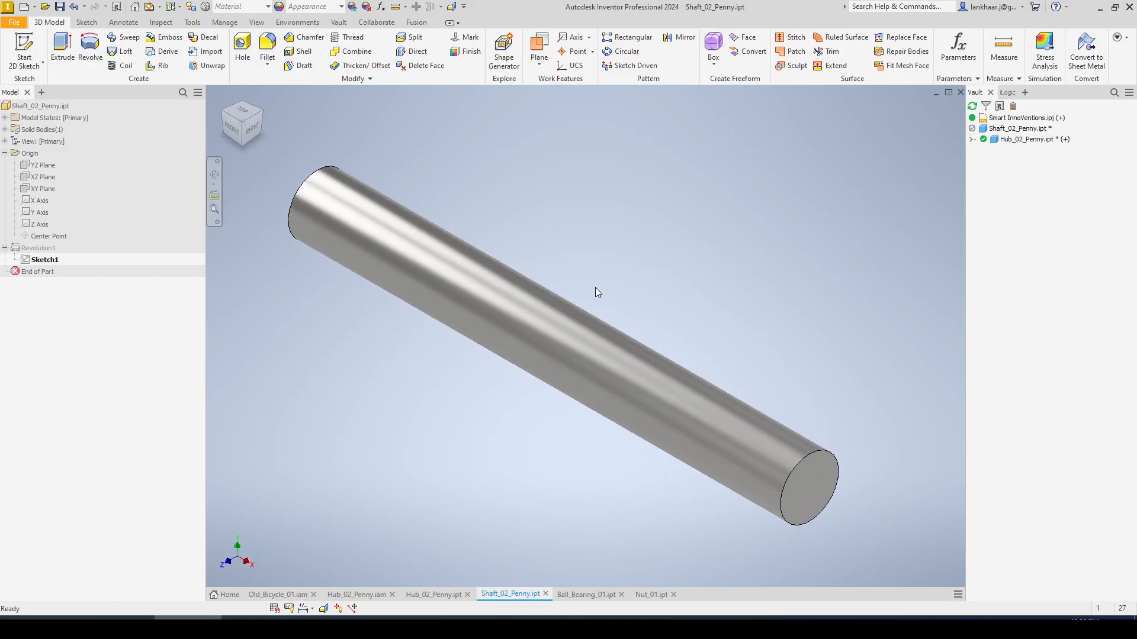
click(649, 594)
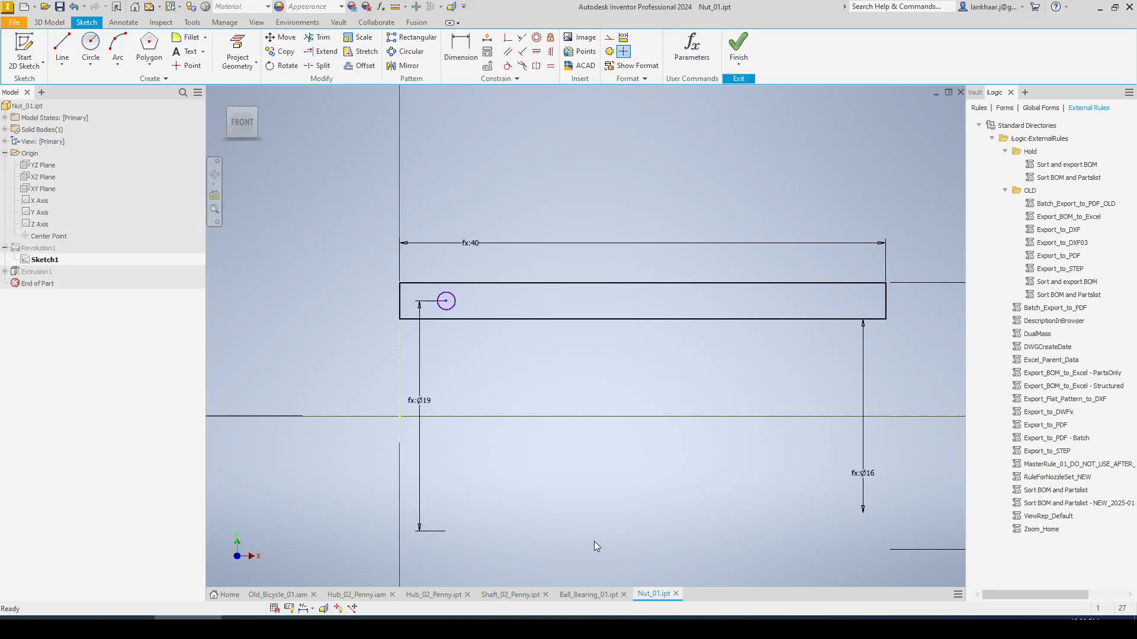
click(738, 49)
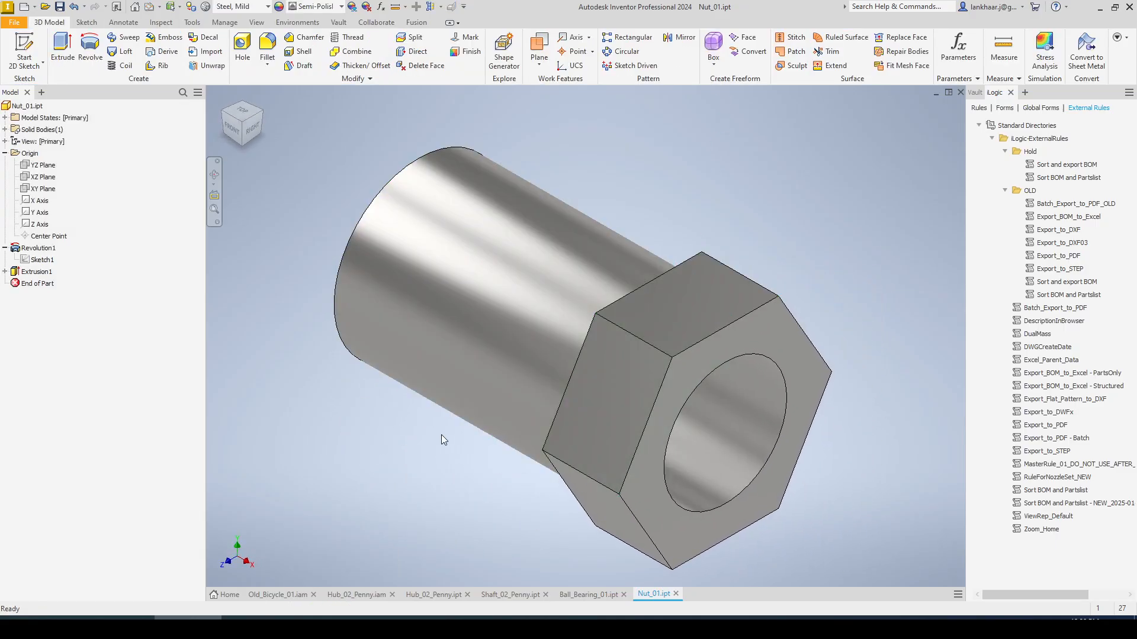
Reopen the nut's revolution sketch and check the parameter driving the bearing circle's pitch diameter dimension.
right_click(39, 260)
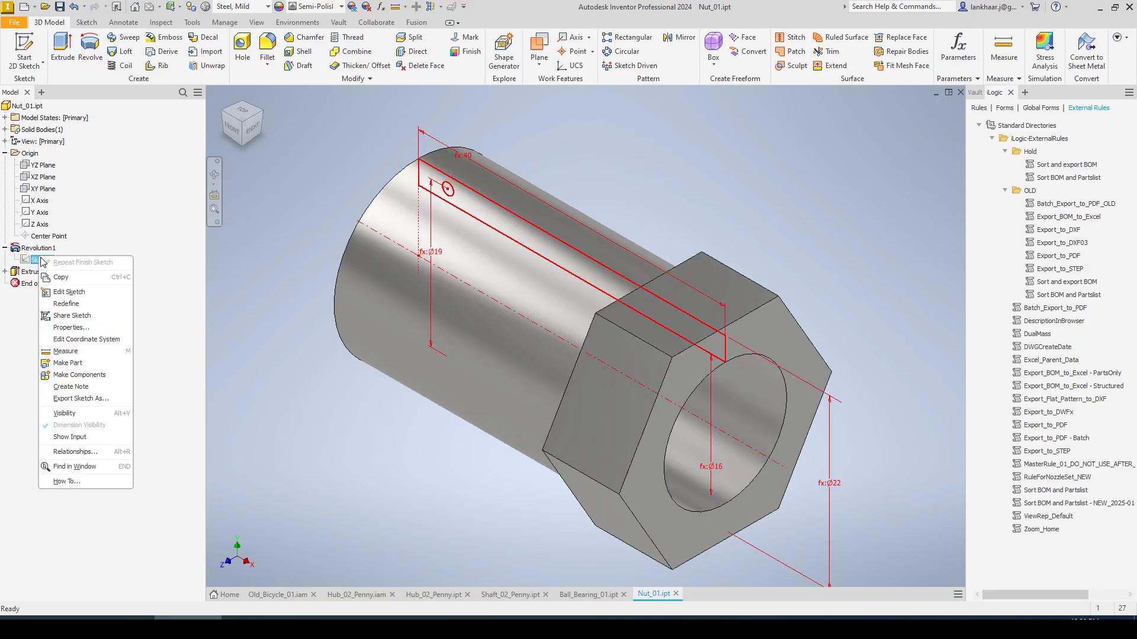
click(68, 293)
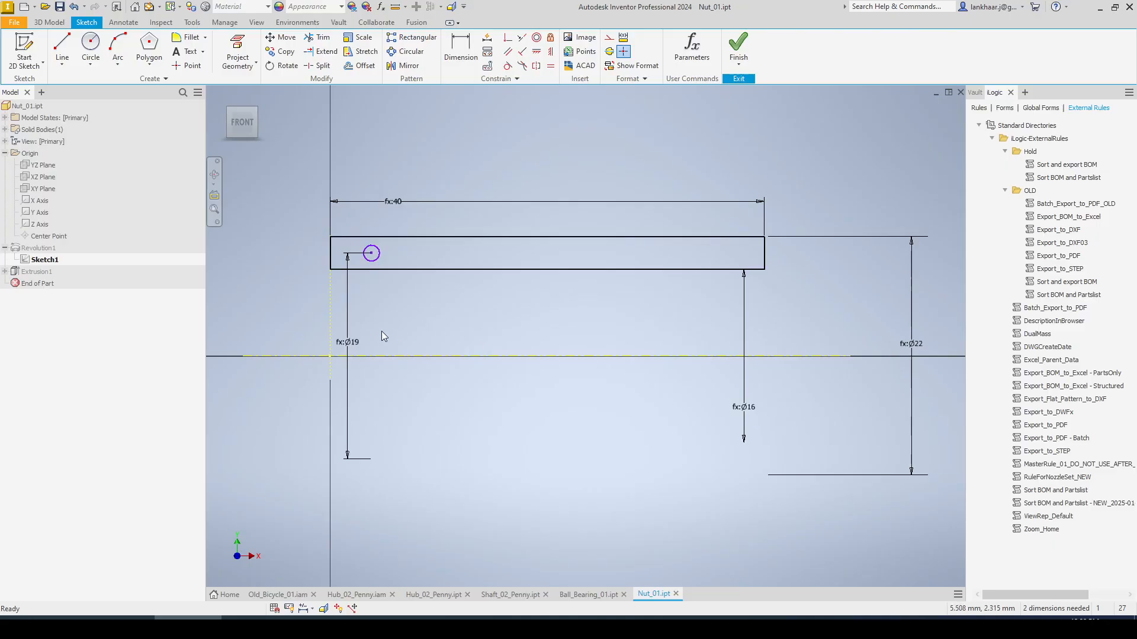
double_click(359, 343)
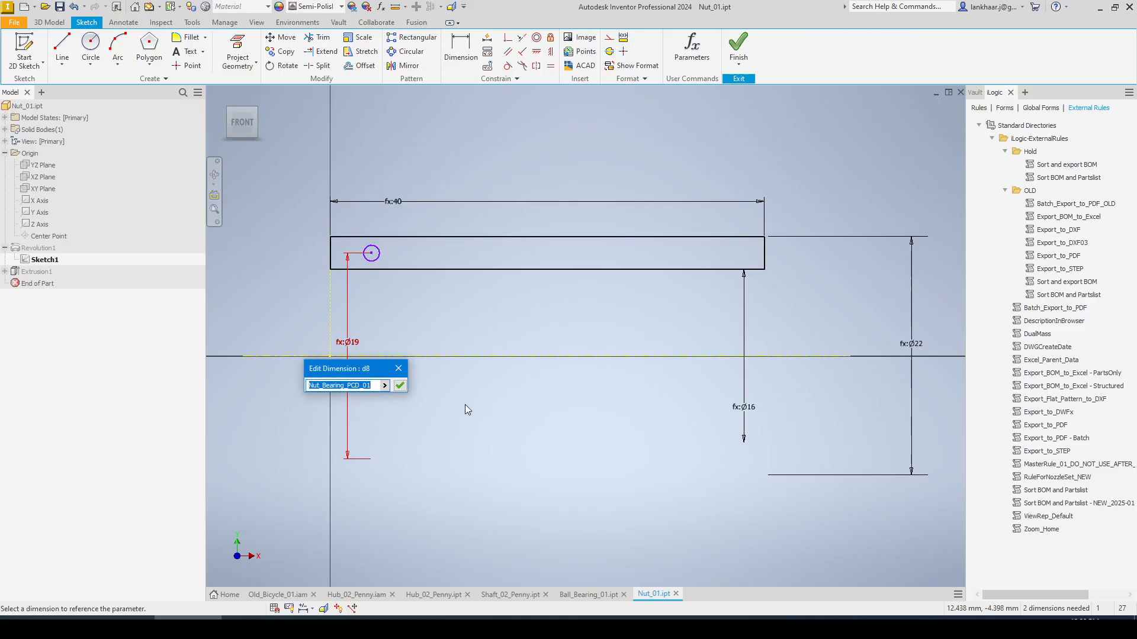
key(Return)
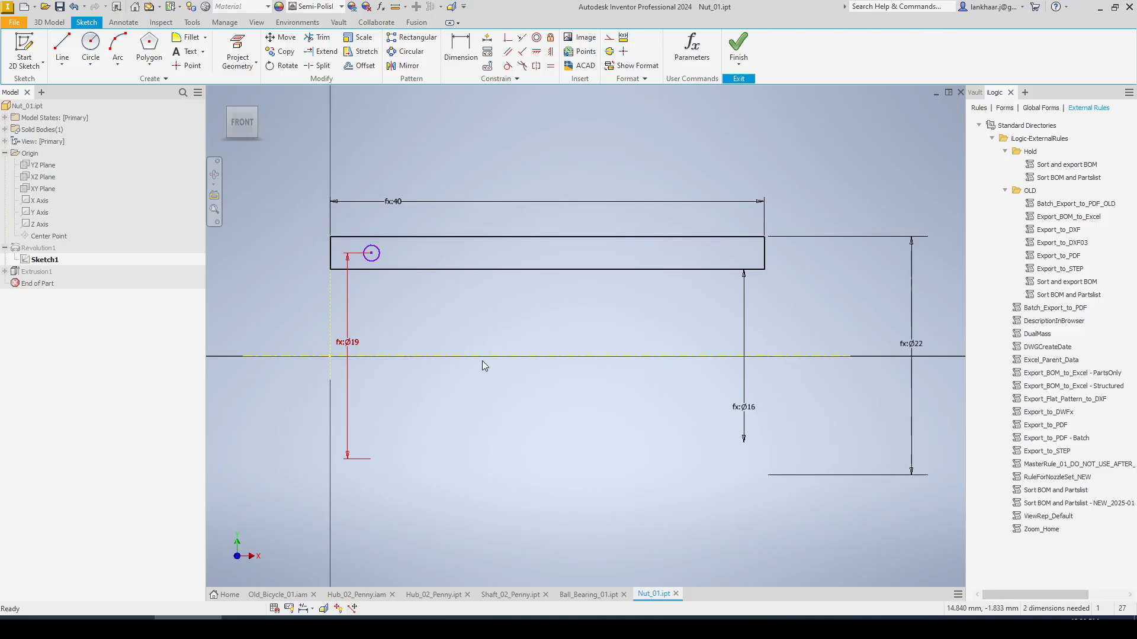
Reopen the nut's revolution sketch after updating the part, and delete the profile's outer diameter dimension.
click(151, 9)
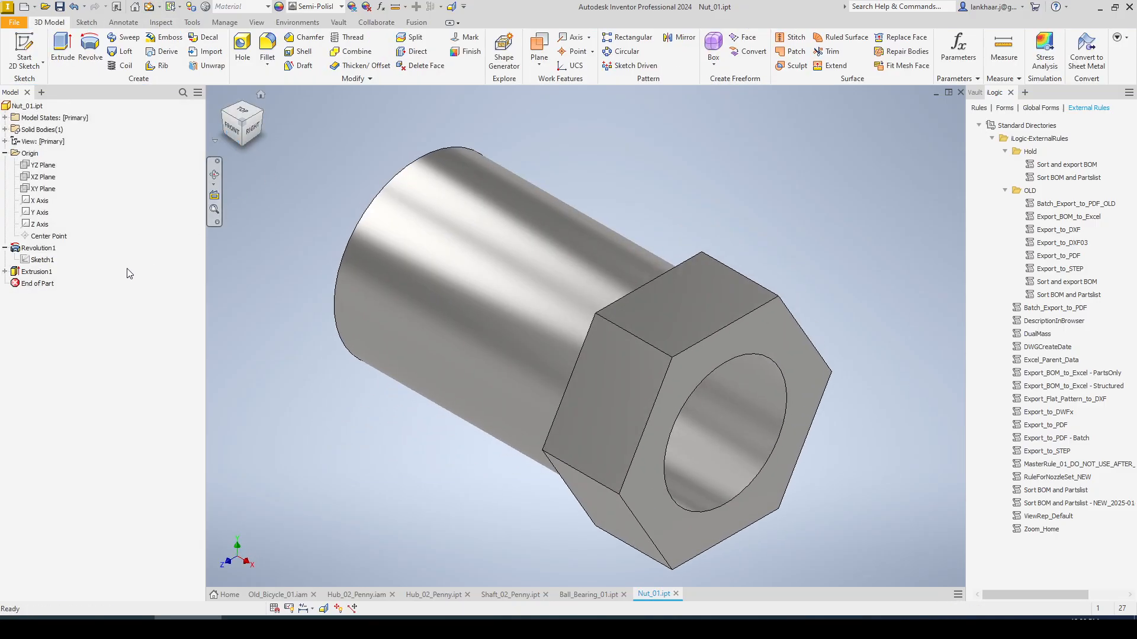
right_click(42, 260)
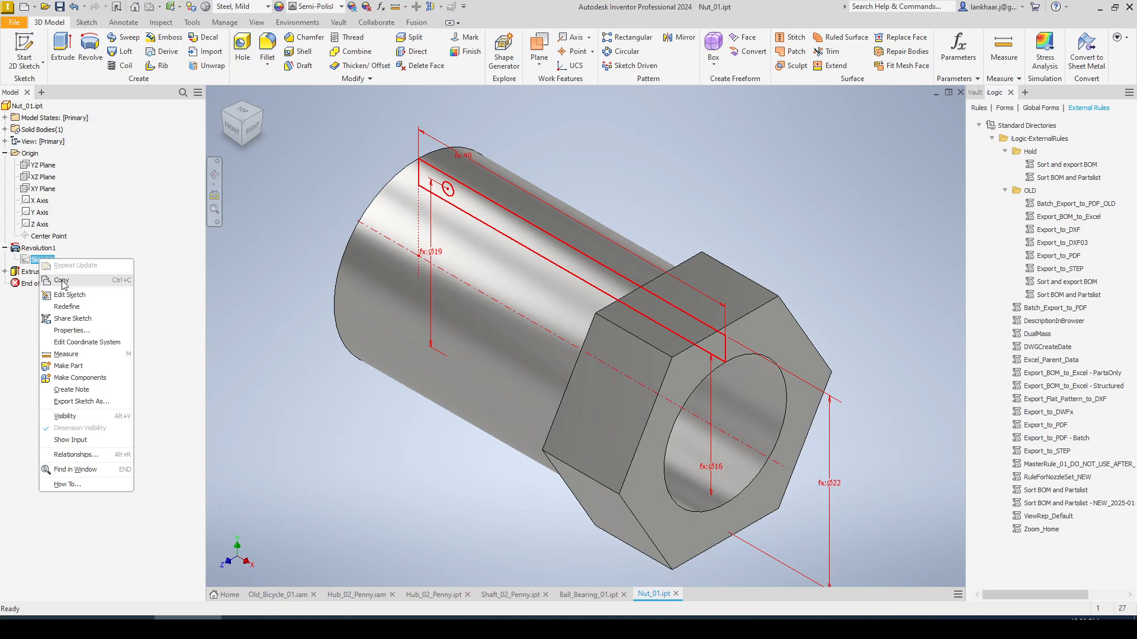
click(69, 295)
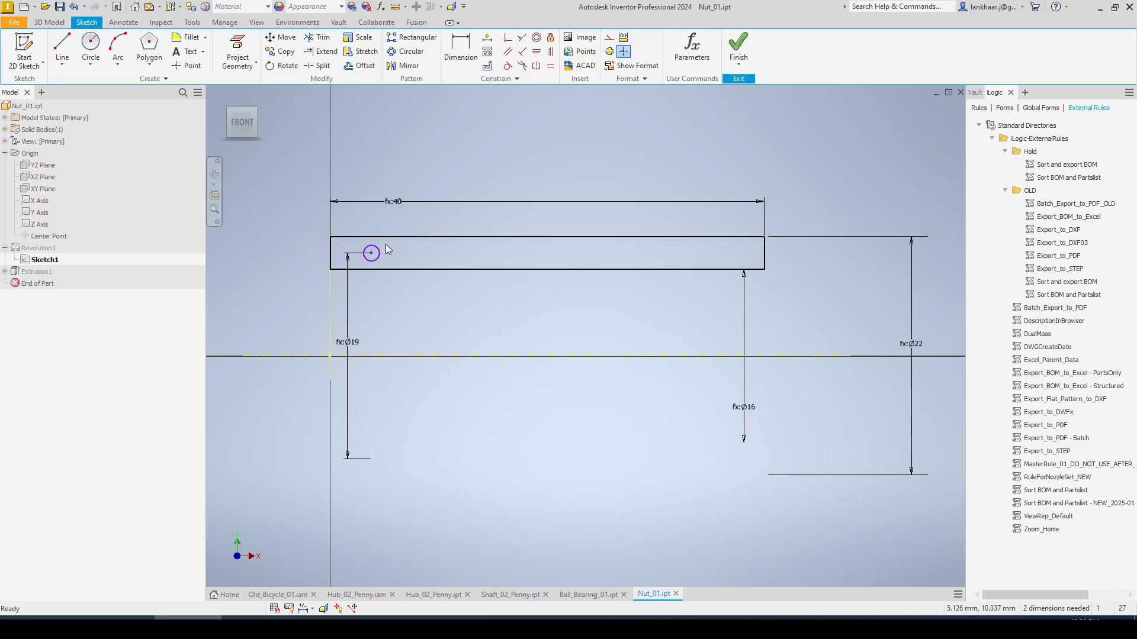
double_click(912, 344)
key(Return)
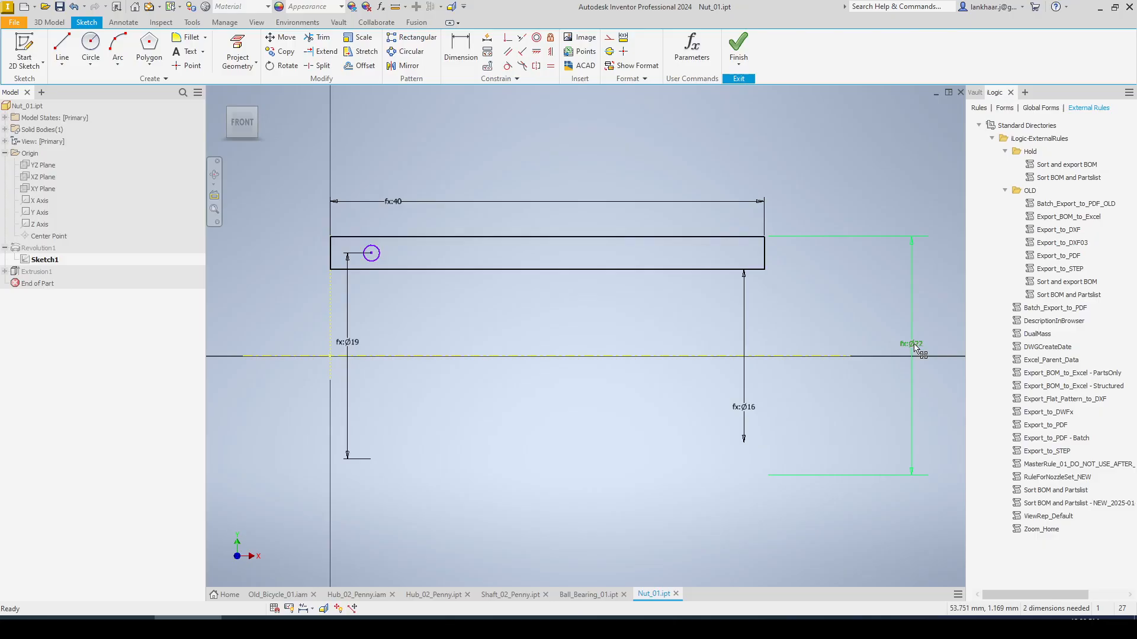
key(Delete)
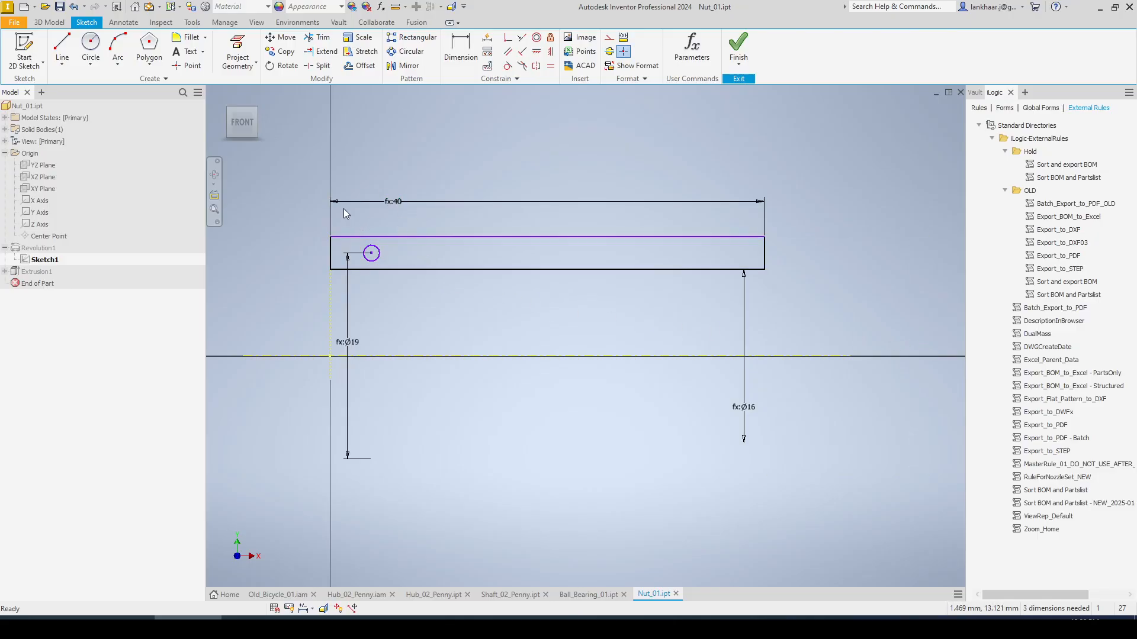
Make the bearing circle tangent to the vertical line at the profile's left end.
click(507, 66)
click(377, 258)
click(332, 250)
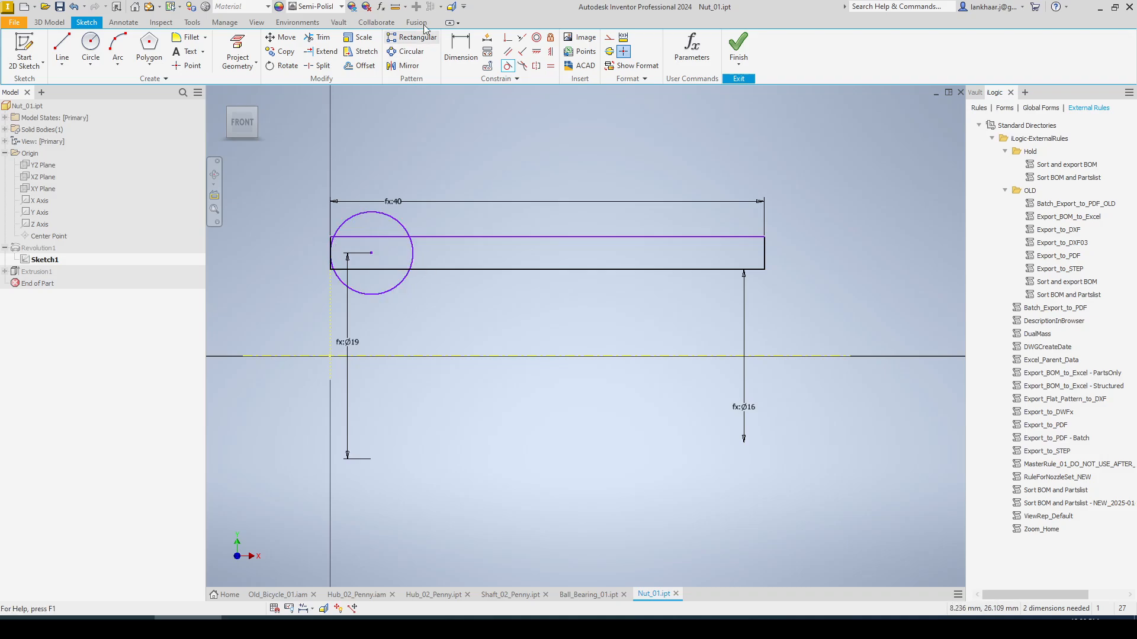
Dimension the bearing circle's diameter and drive it with the parameter Bearing_Dia_01.
click(461, 51)
click(402, 282)
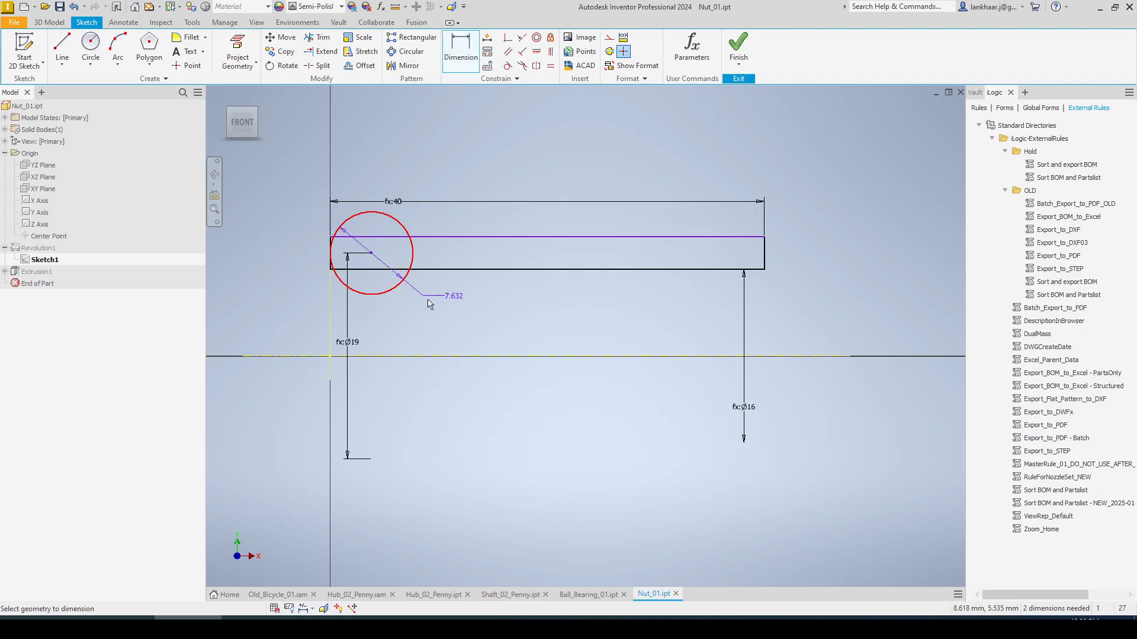
click(429, 304)
click(455, 344)
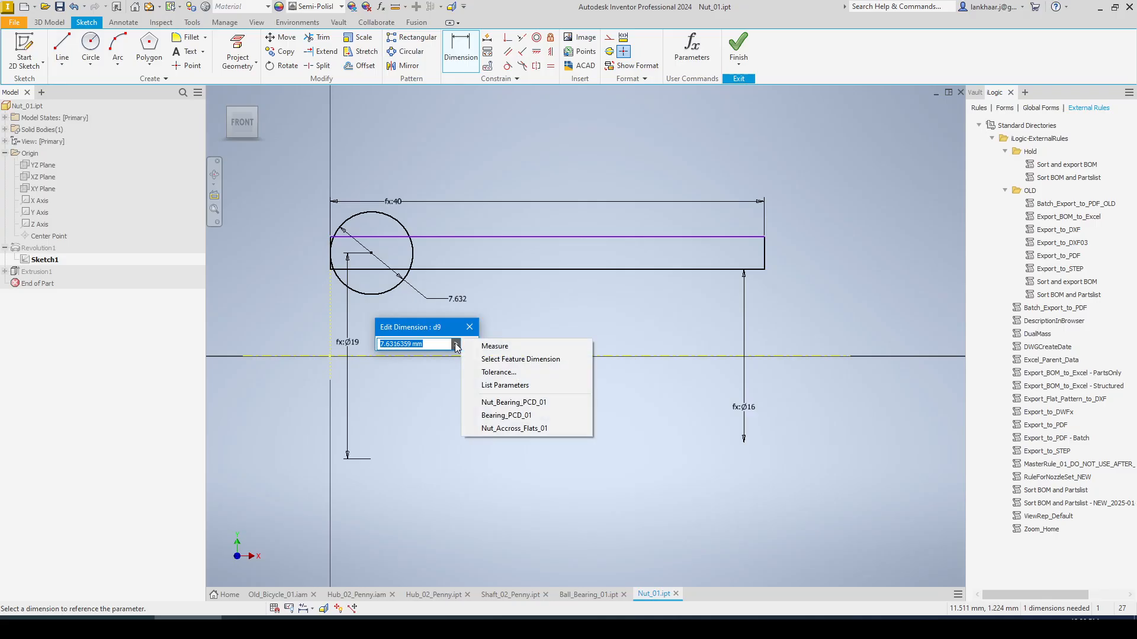
click(483, 387)
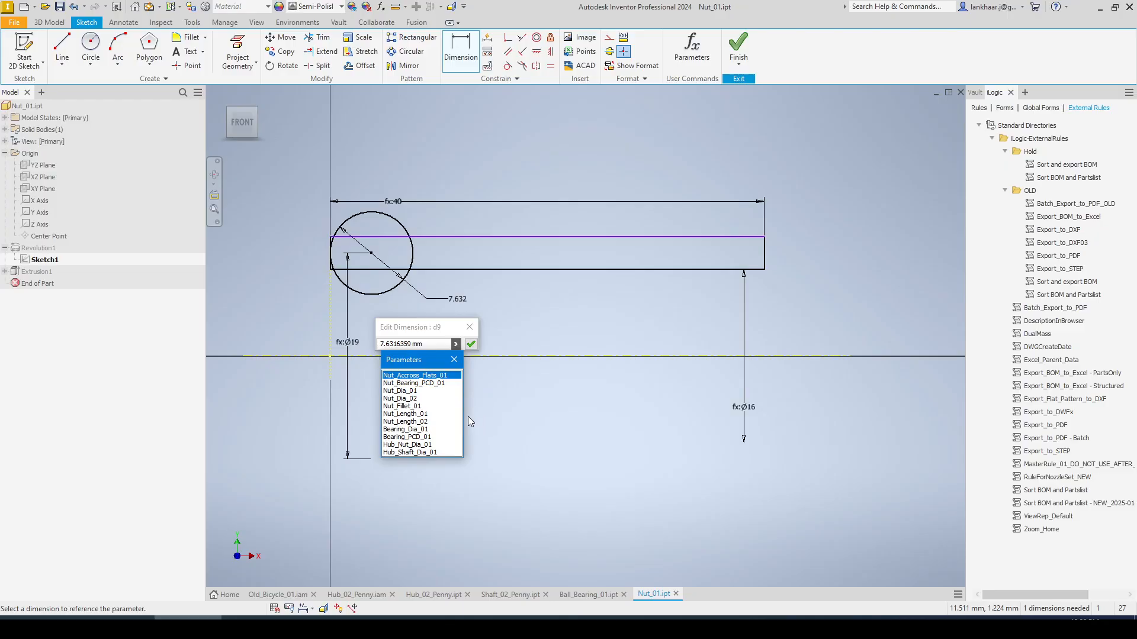
click(428, 431)
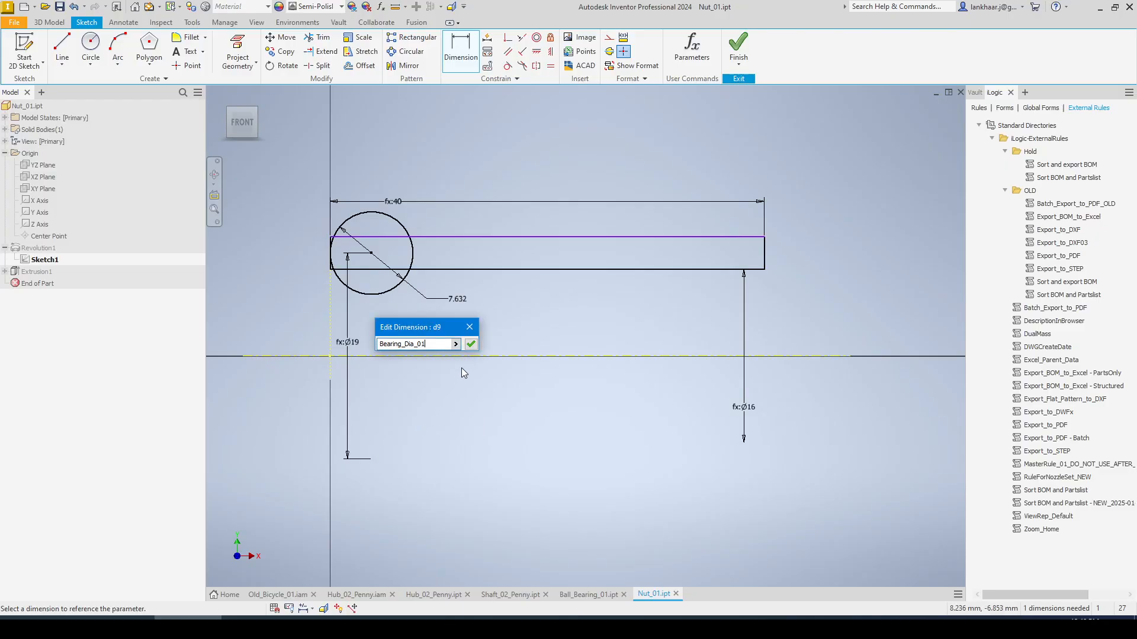
click(471, 344)
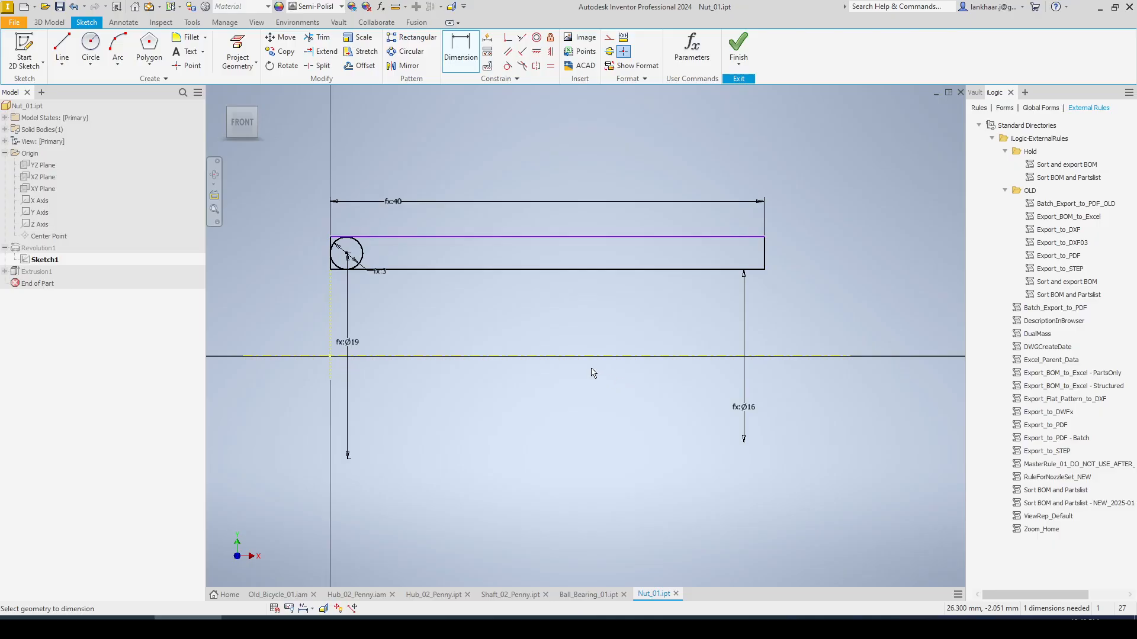
Move the bearing circle's pitch diameter dimension clear of the profile, beyond its left end.
click(350, 346)
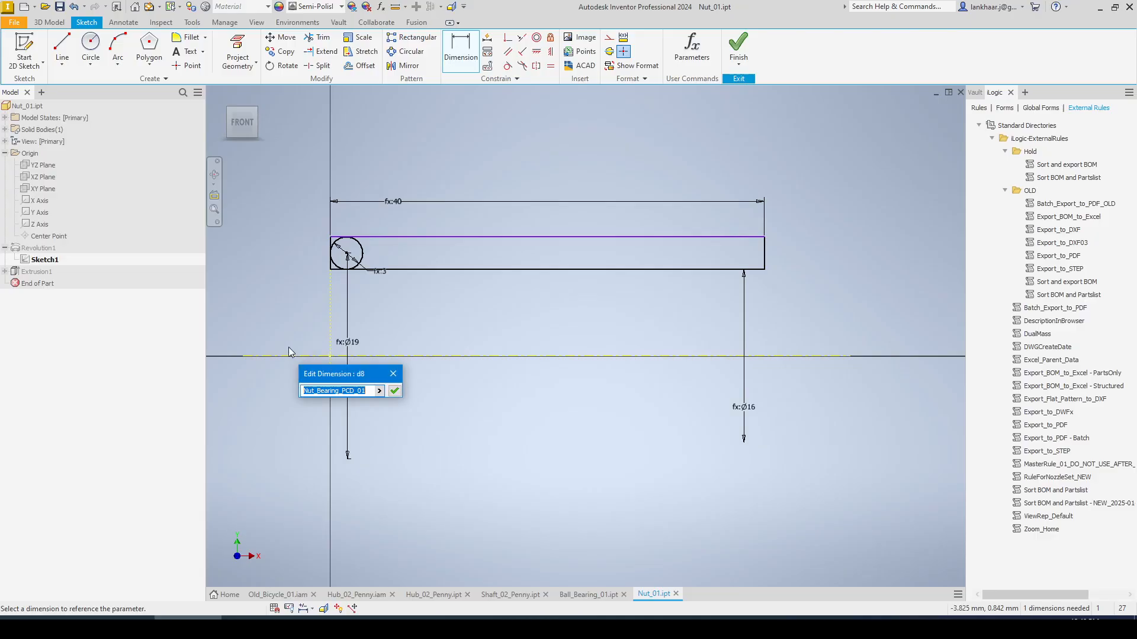
key(Escape)
key(Escape)
drag(350, 345, 282, 352)
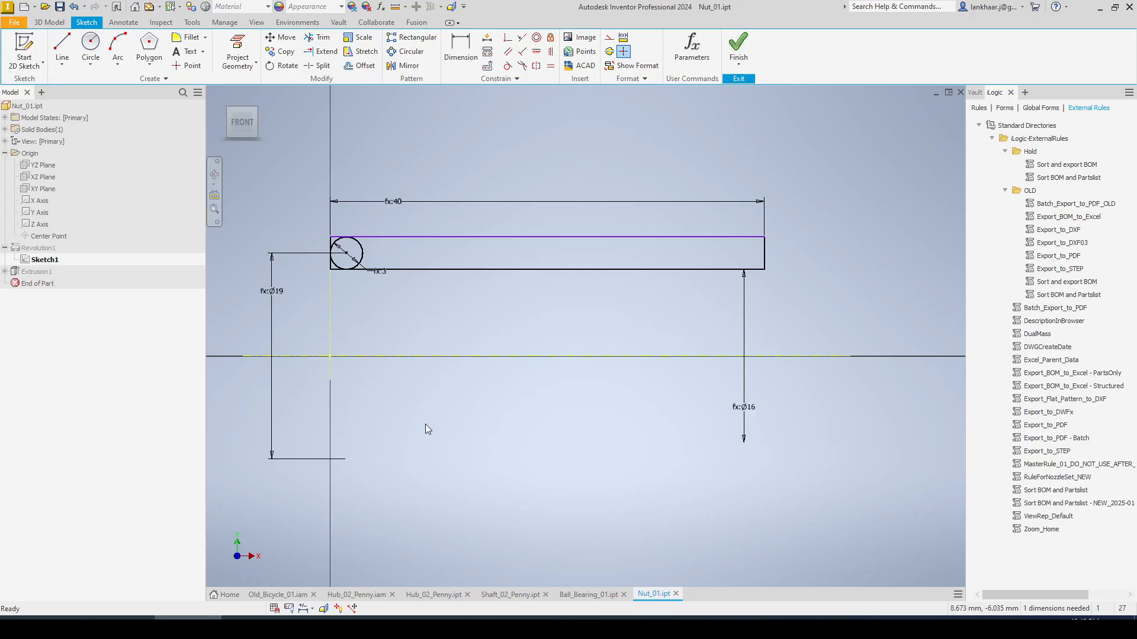
Switch to Hub_02_Penny.ipt, set the user parameter Bearing_PCD_01 to 20 mm, and update the hub.
click(432, 593)
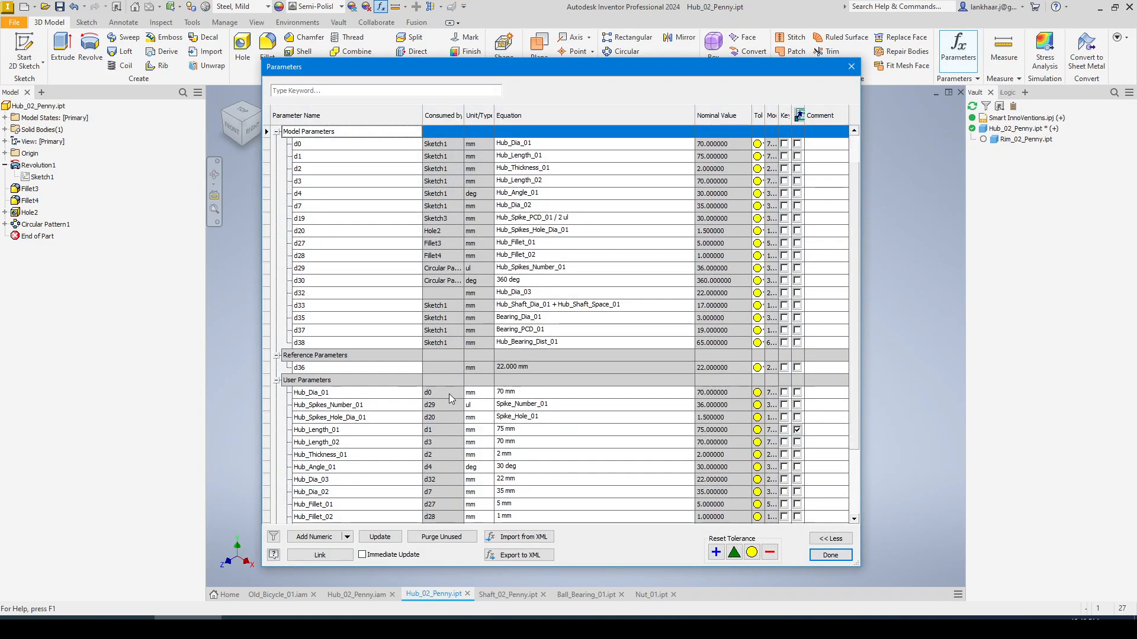
scroll(448, 394, down, 3)
scroll(453, 382, down, 1)
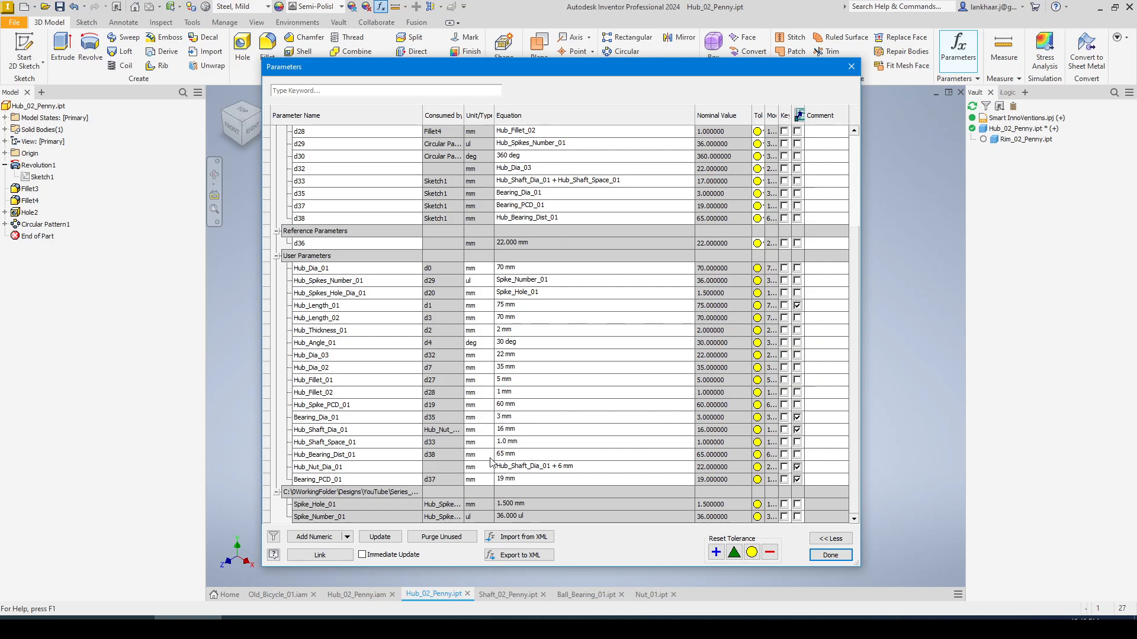
click(521, 479)
text(20)
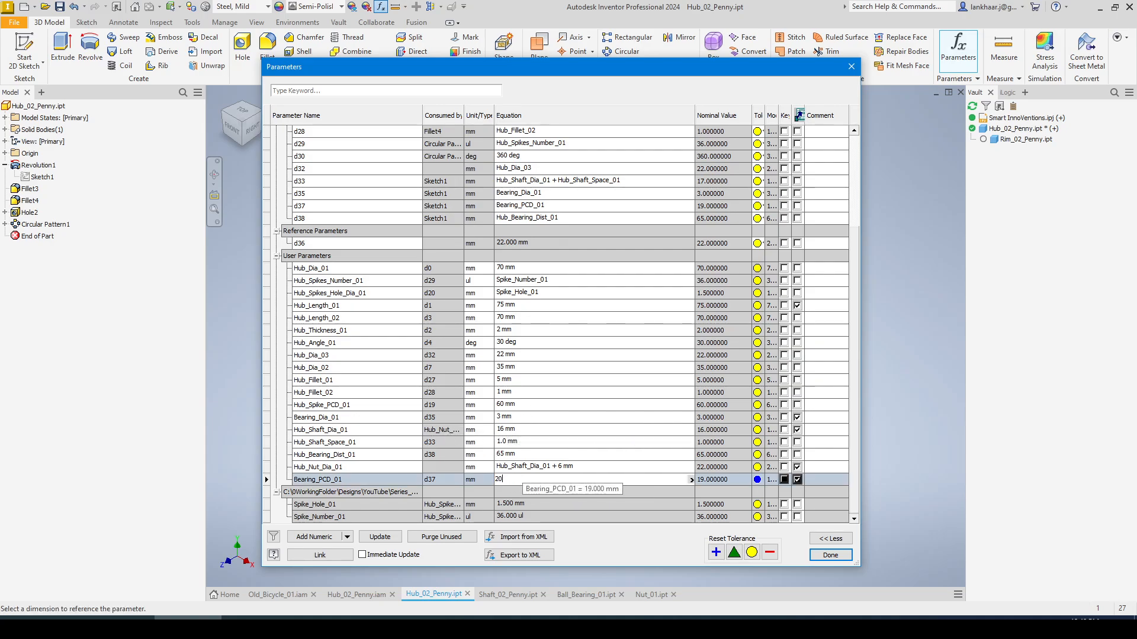
key(Return)
key(Return)
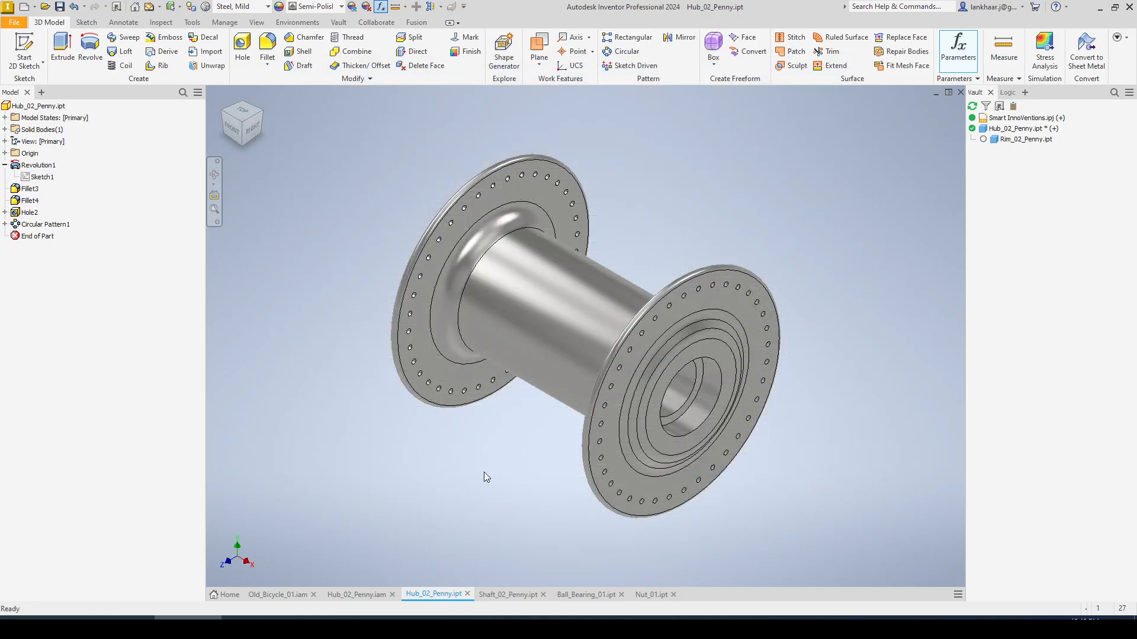
click(151, 9)
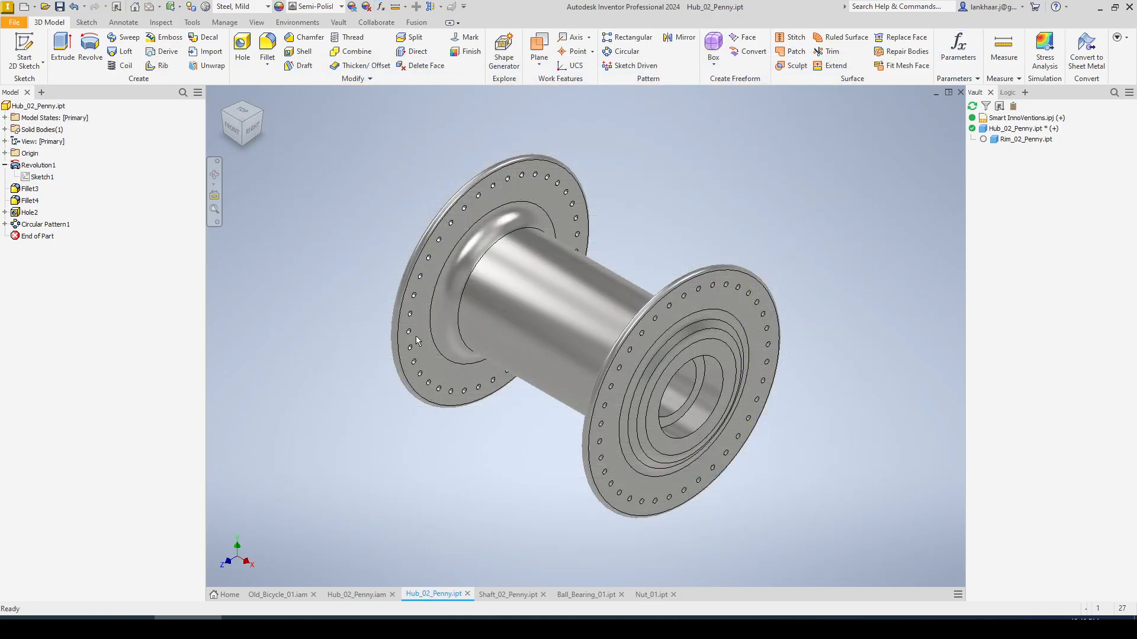
Return to Nut_01.ipt, update the part with the changed hub parameter, and reopen the revolution's Sketch1 for editing.
click(652, 594)
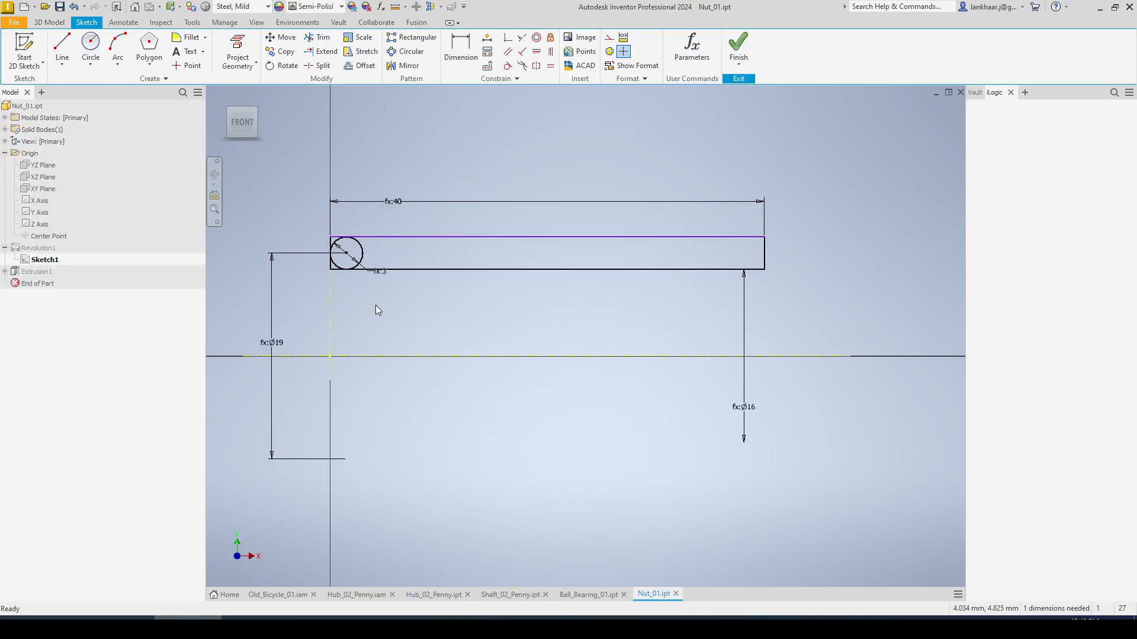
click(149, 8)
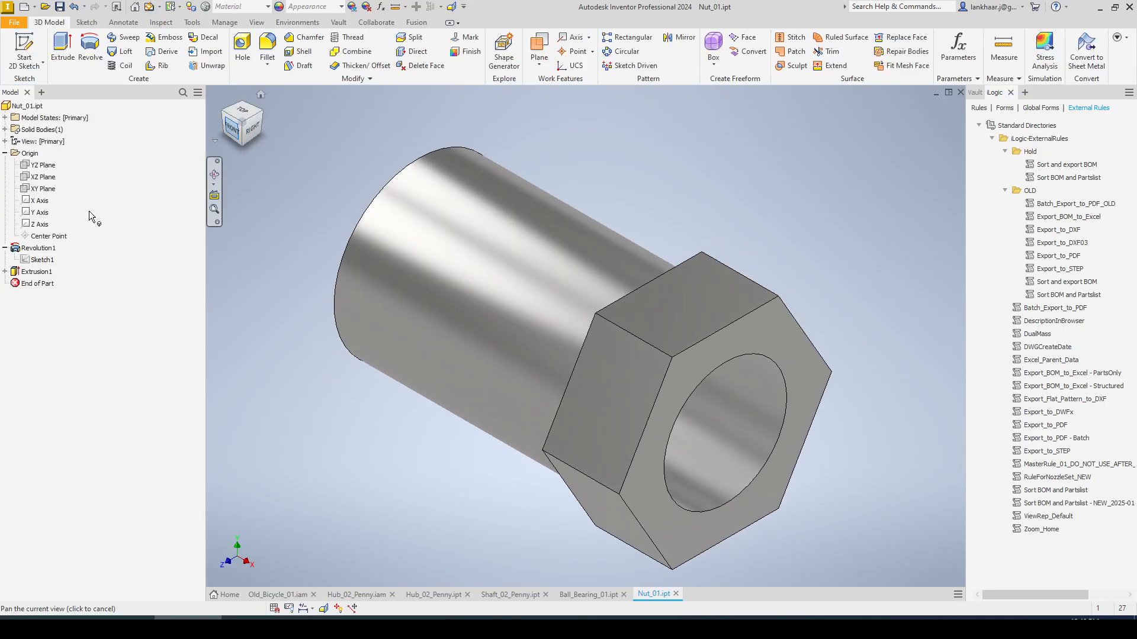
right_click(48, 261)
click(73, 294)
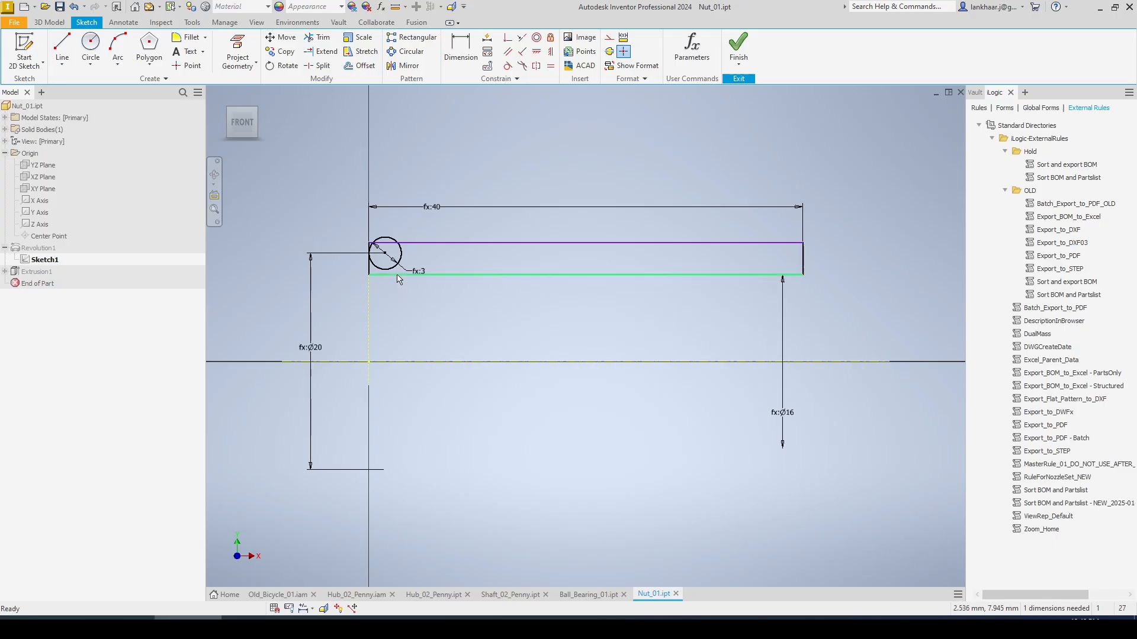
Trim the profile's upper horizontal line so it starts at the right side of the bearing circle.
click(436, 243)
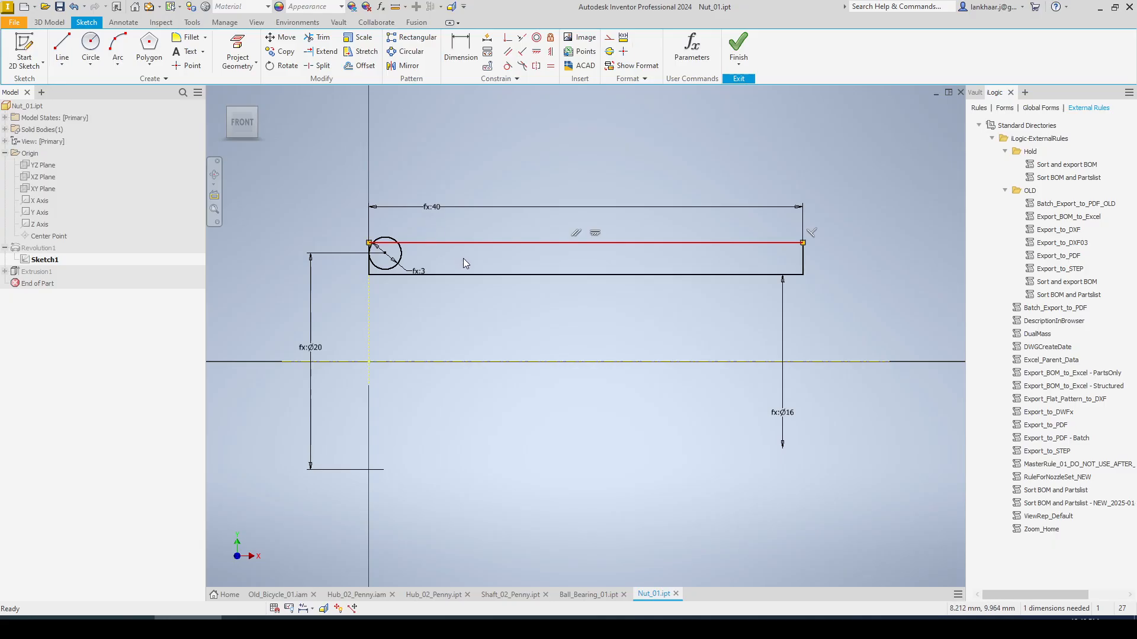
click(318, 37)
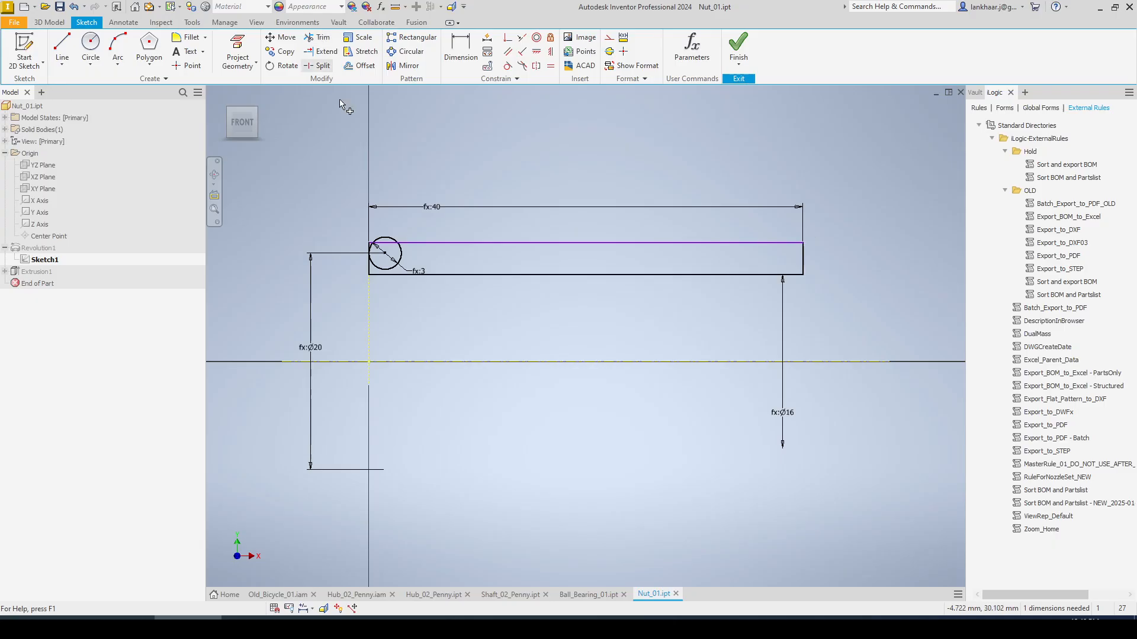
scroll(384, 246, up, 5)
scroll(488, 241, down, 3)
scroll(368, 203, up, 3)
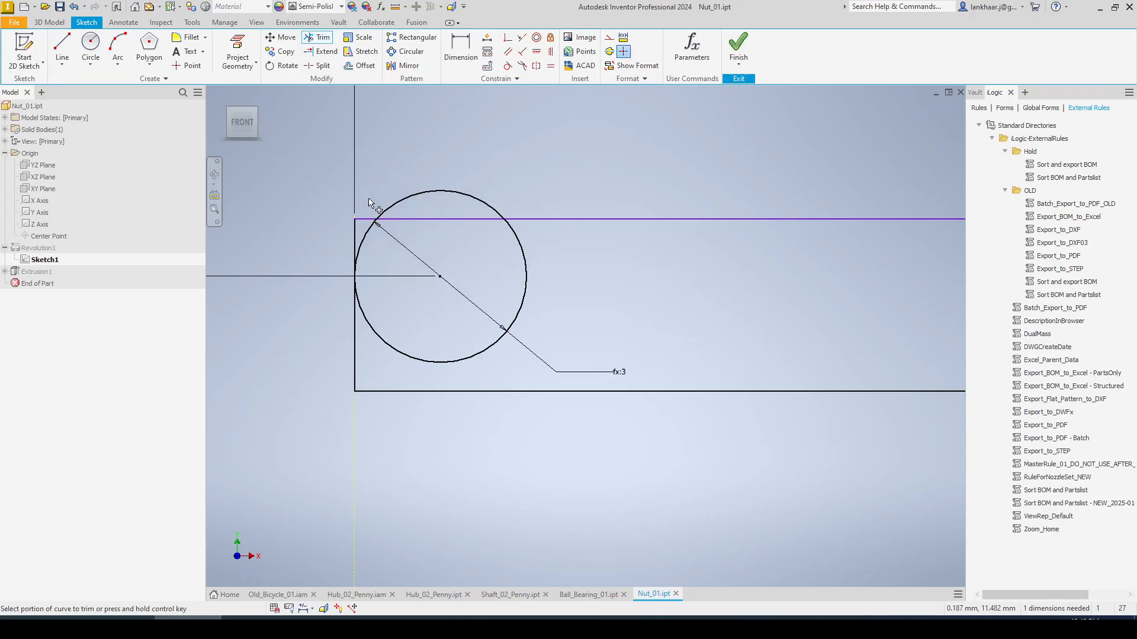
click(361, 238)
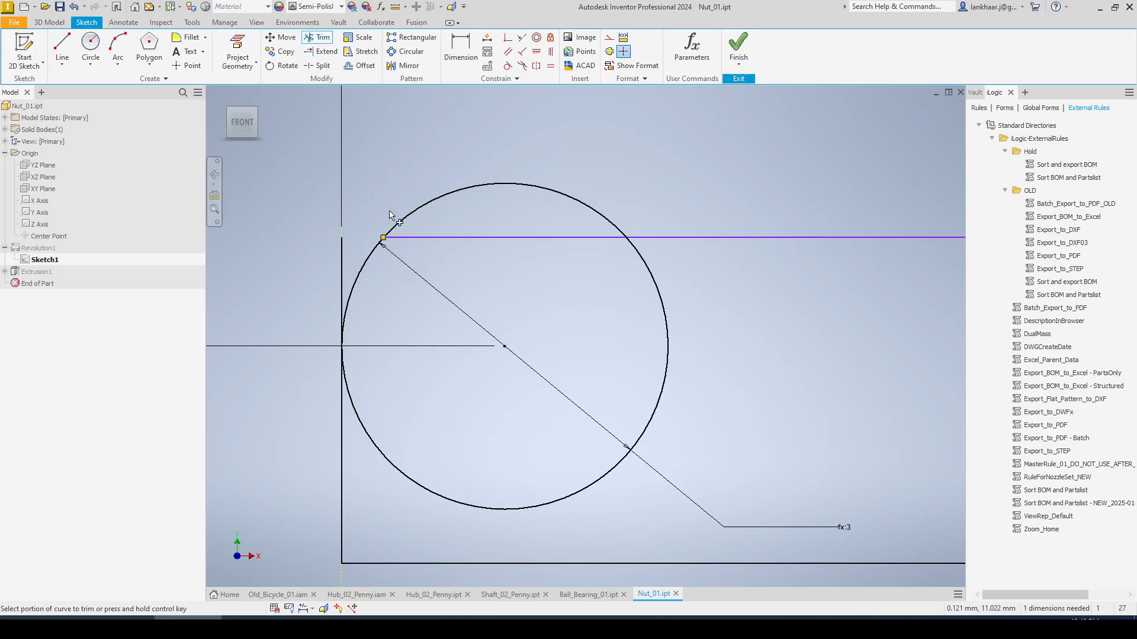
click(427, 238)
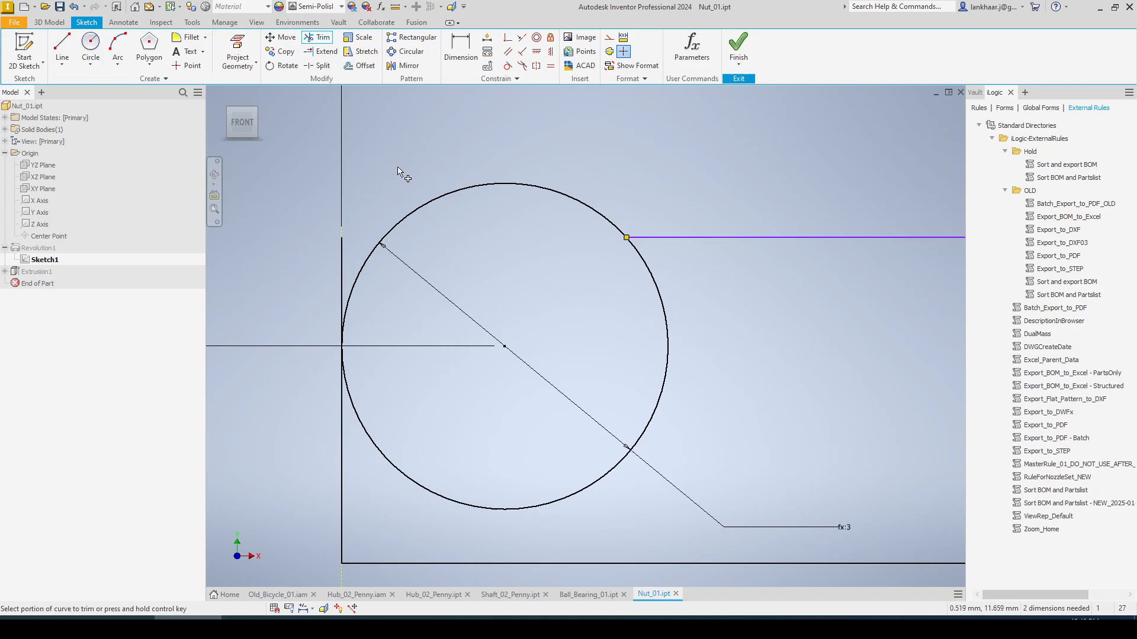
key(Escape)
Lower the profile's upper horizontal line so it meets the bearing circle below its centre.
scroll(392, 169, down, 4)
scroll(461, 215, down, 4)
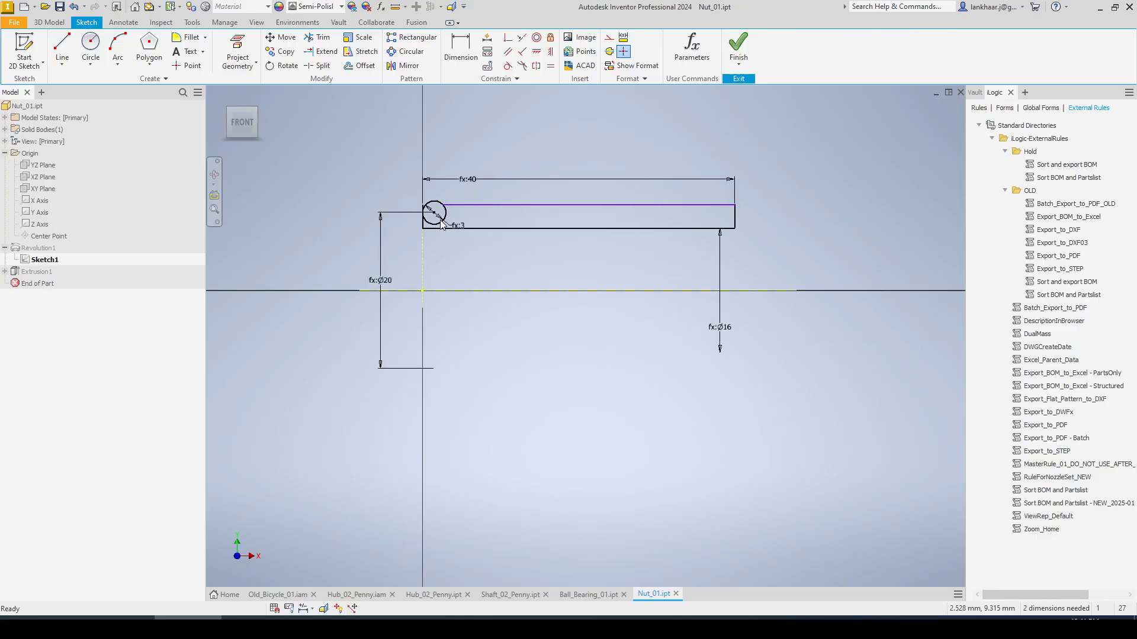
scroll(466, 211, up, 2)
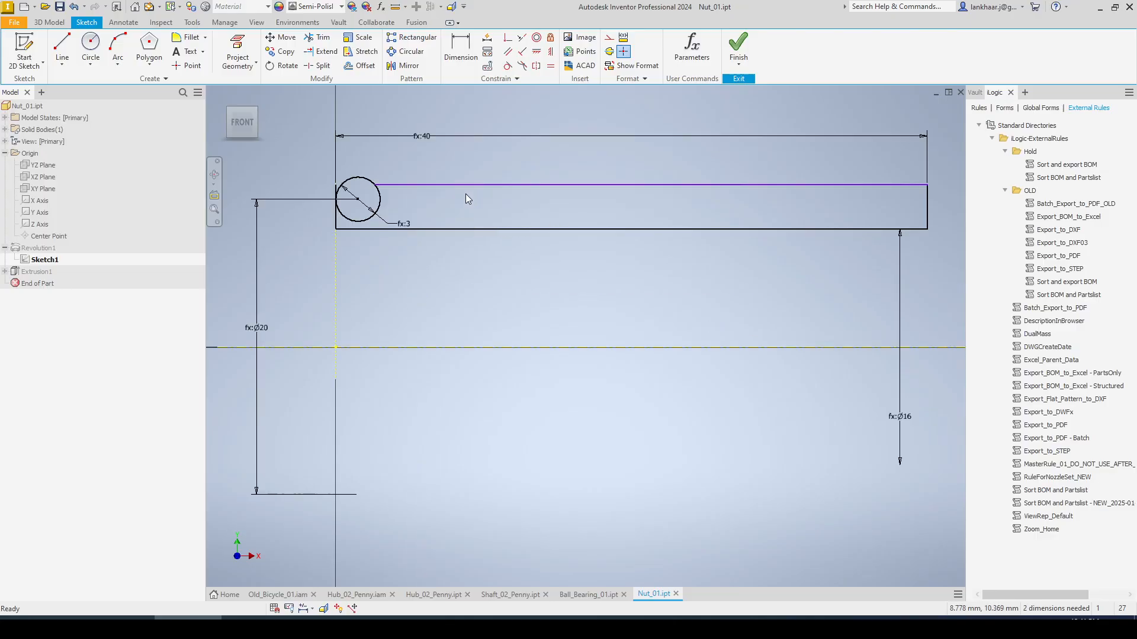
drag(455, 188, 457, 212)
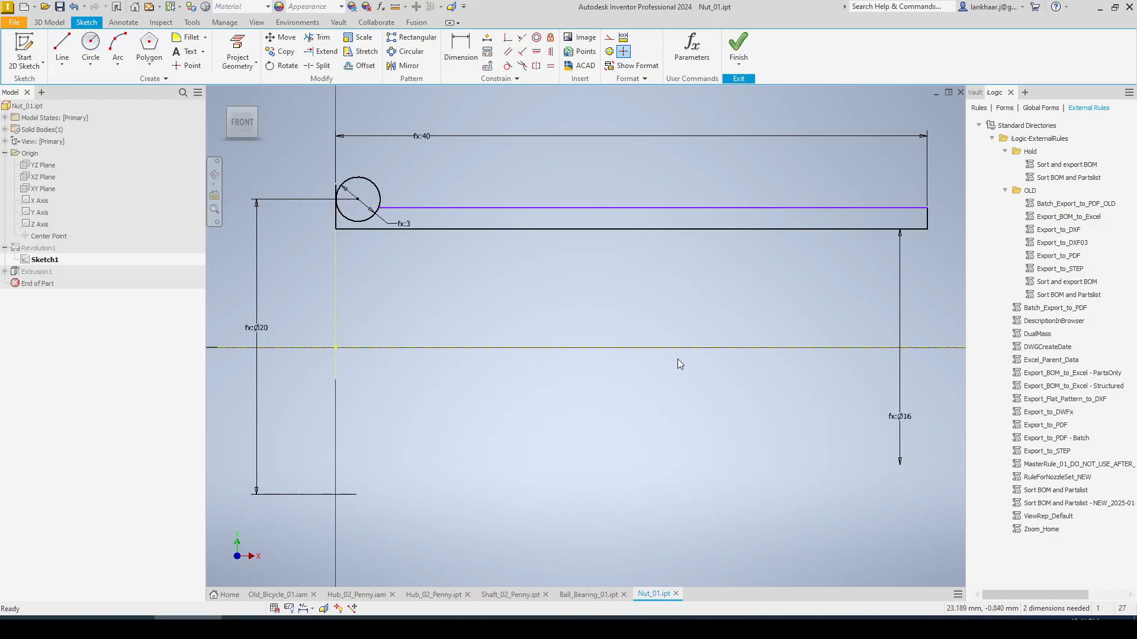
Trim the left end line above the tangent point and the upper part of the bearing circle, leaving the lower arc.
click(319, 38)
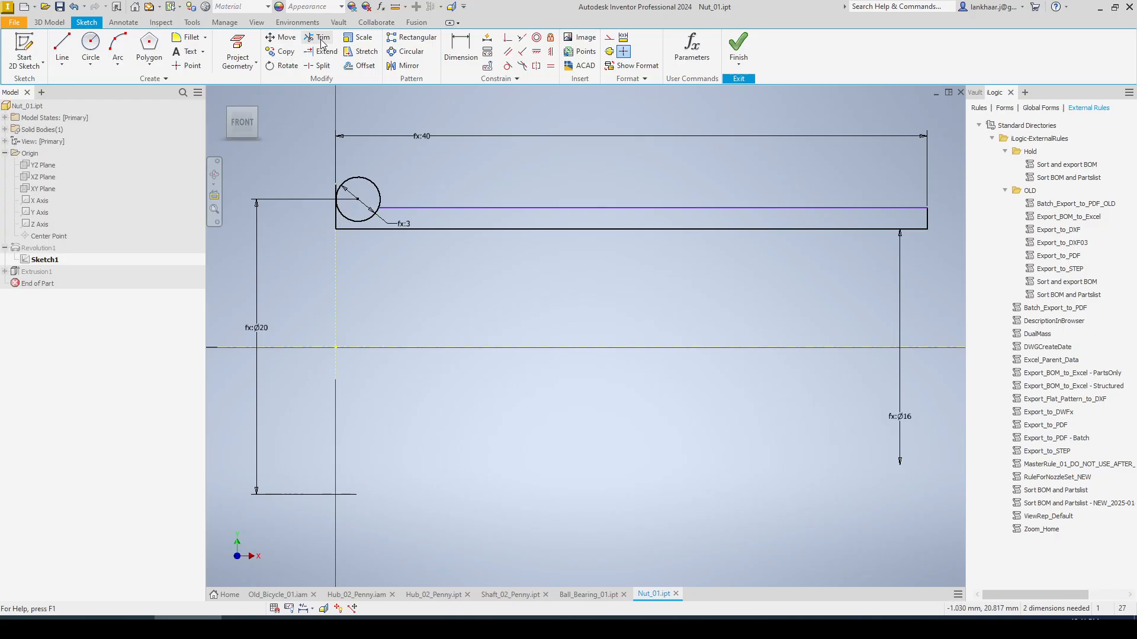
scroll(333, 187, up, 5)
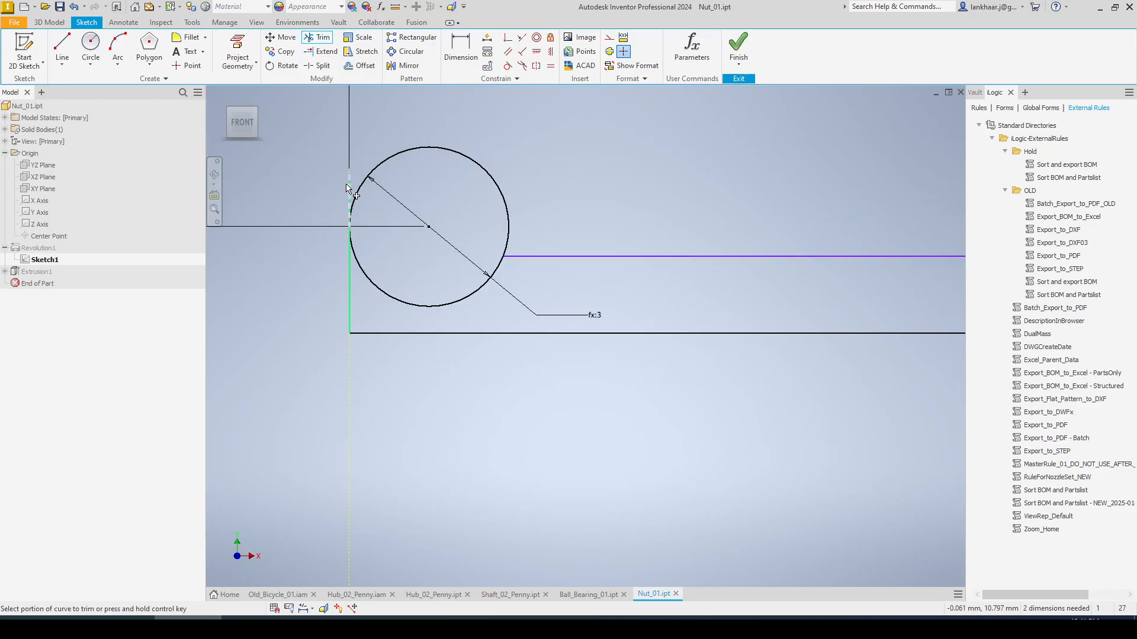
scroll(299, 242, down, 5)
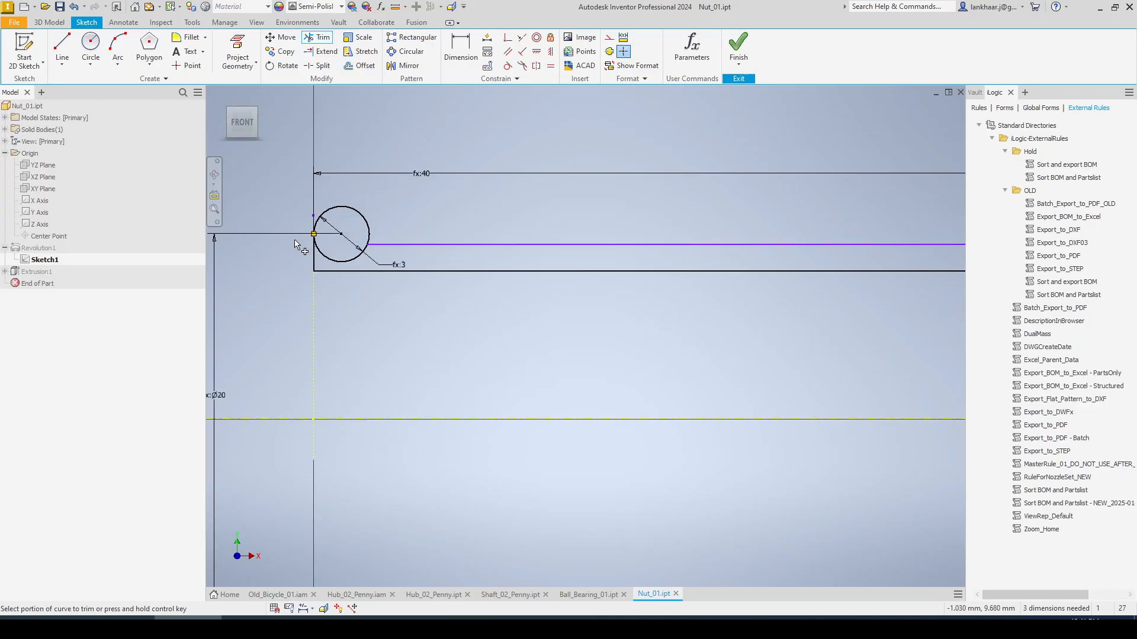
click(358, 212)
scroll(383, 267, down, 3)
key(Escape)
Delete the leftover sketch point above the arc on the left end line's axis.
scroll(350, 260, up, 4)
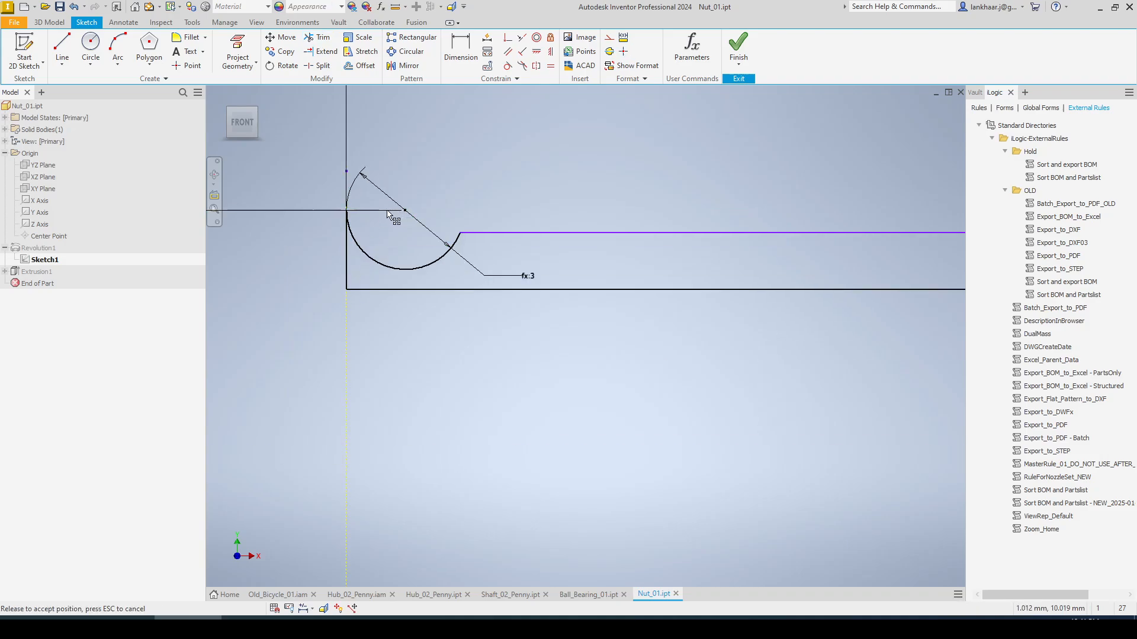
scroll(405, 275, down, 3)
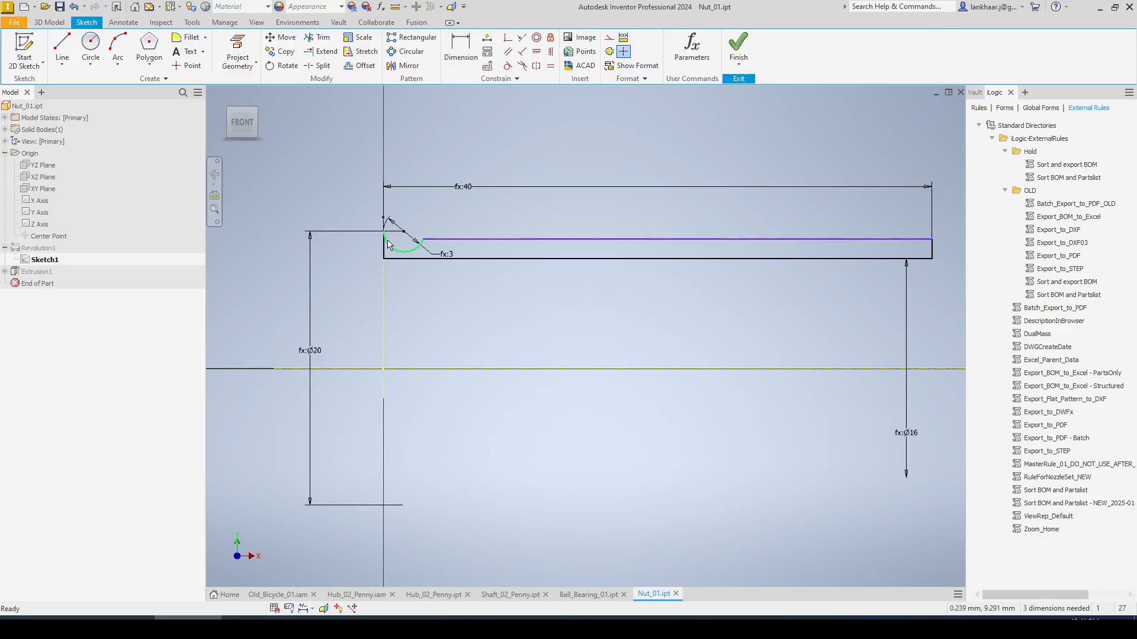
scroll(389, 244, up, 4)
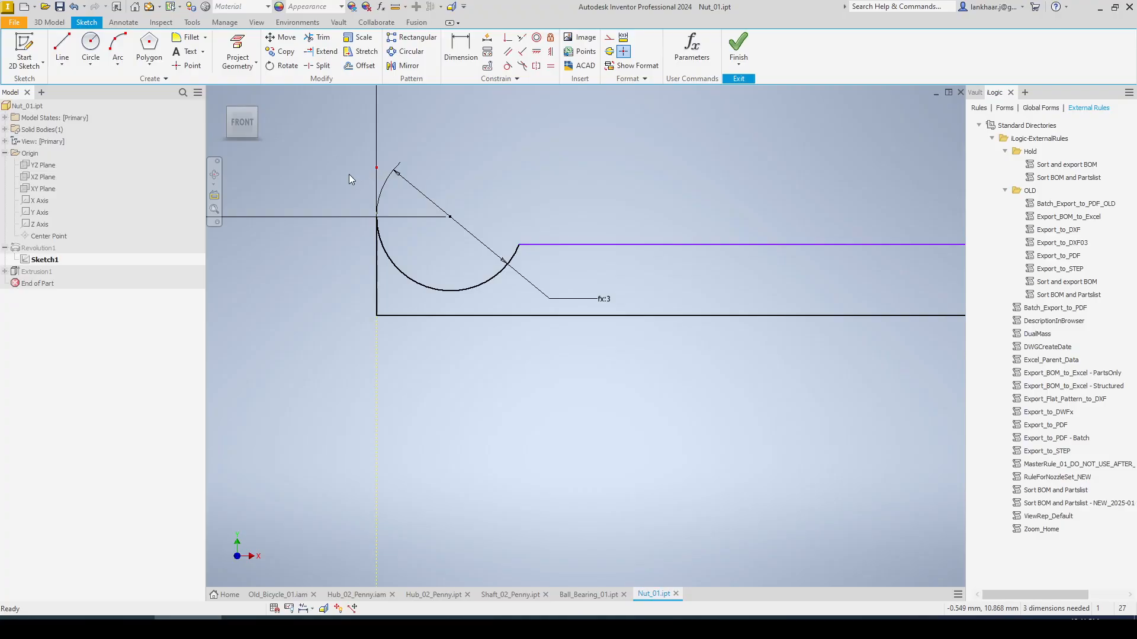
key(Delete)
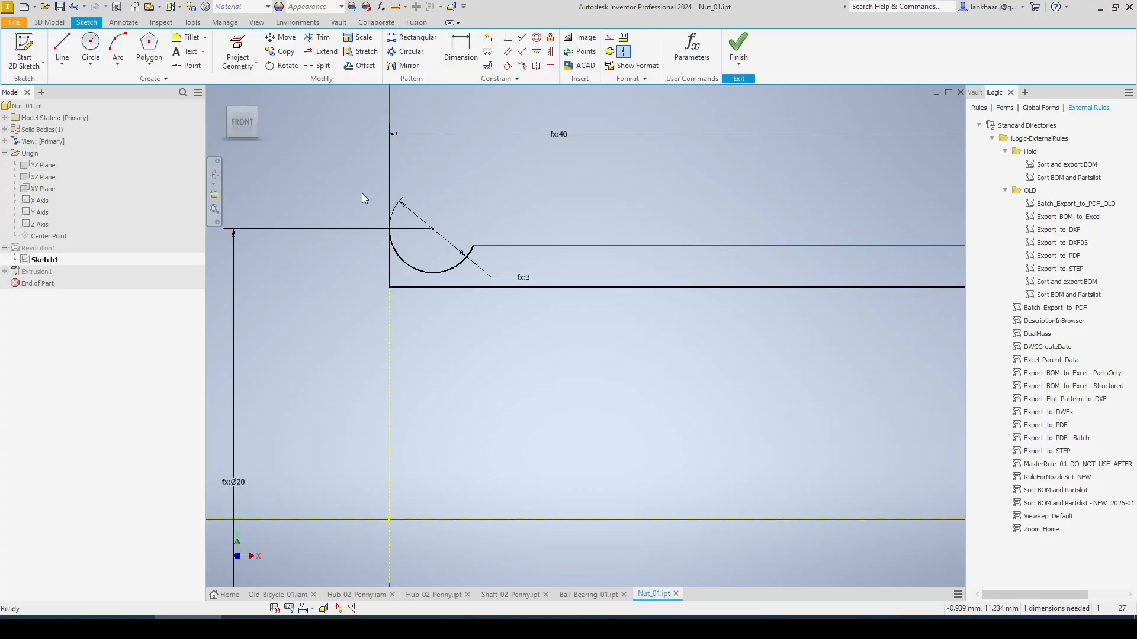
Delete the bearing arc's tangent constraint to the left end line and shift the arc's centre left toward that line.
click(399, 255)
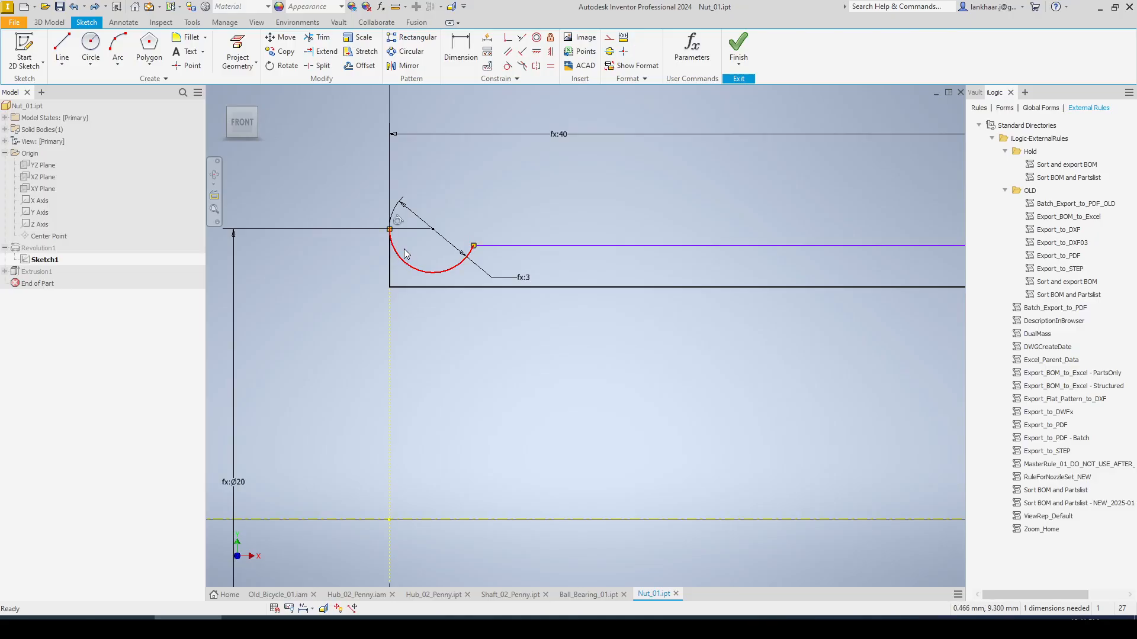
right_click(398, 222)
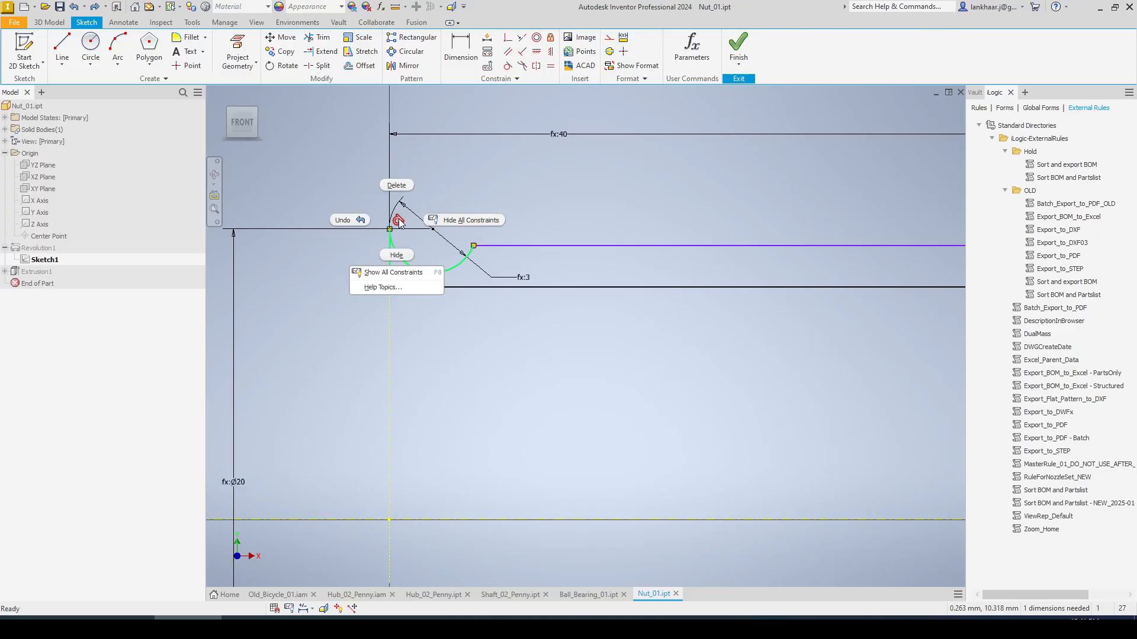
click(393, 188)
scroll(397, 258, down, 3)
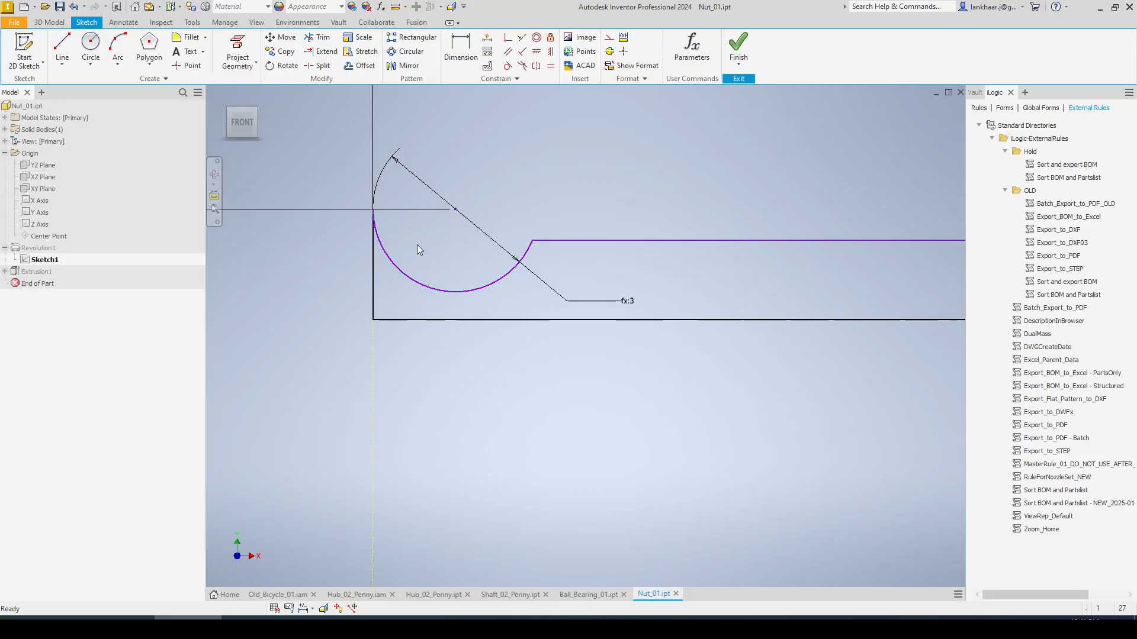
drag(455, 209, 390, 209)
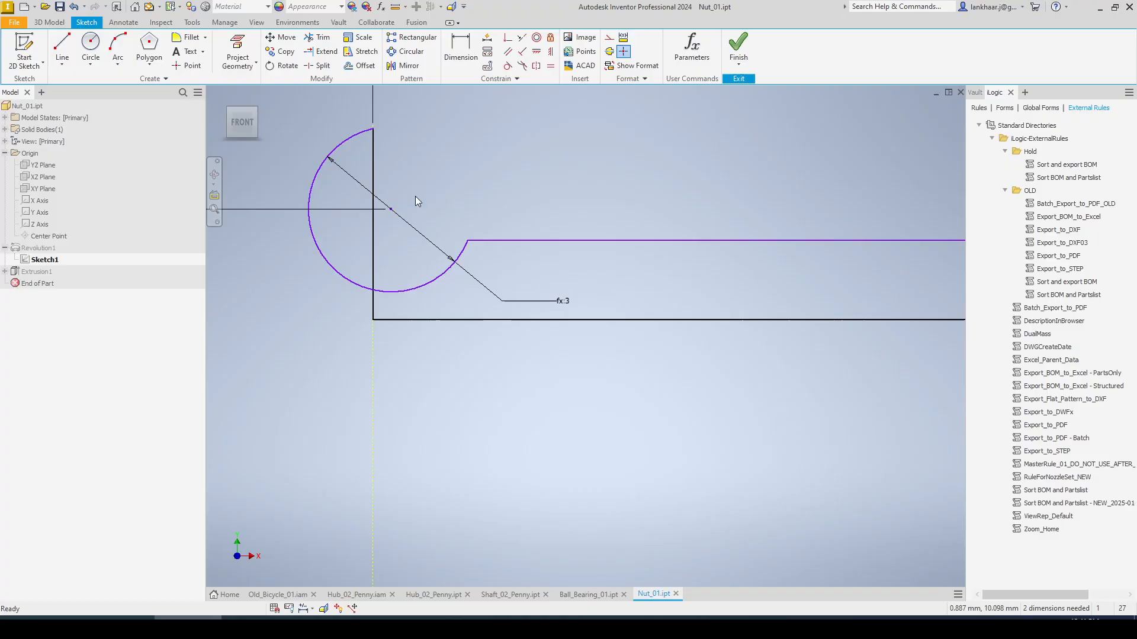
Constrain the bearing arc's centre coincident with the profile's left end line.
click(508, 38)
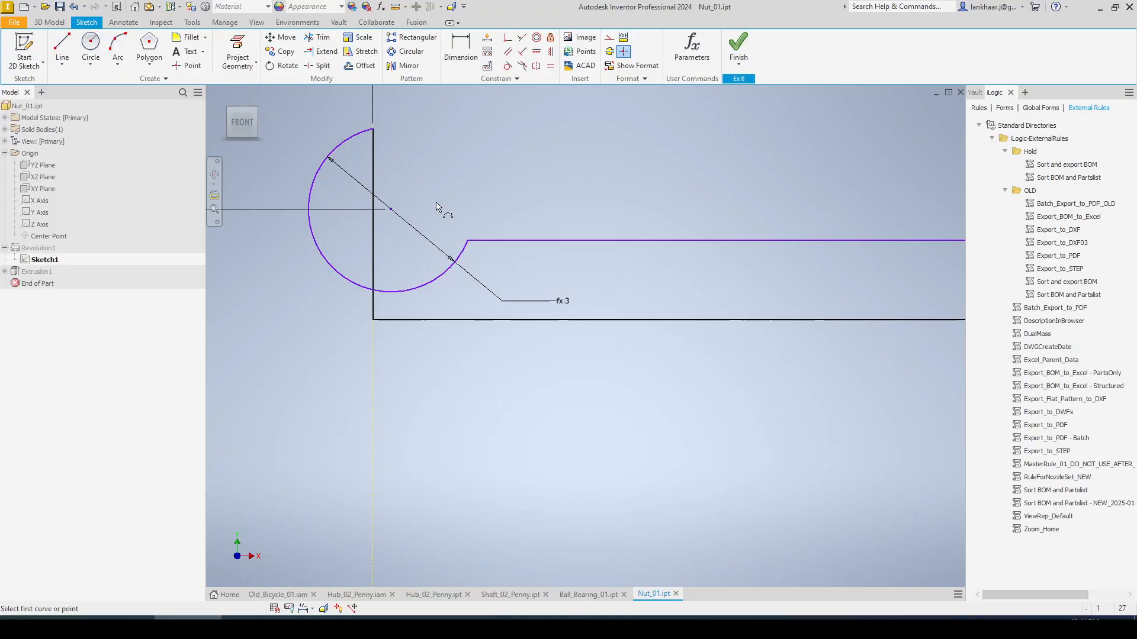
click(392, 210)
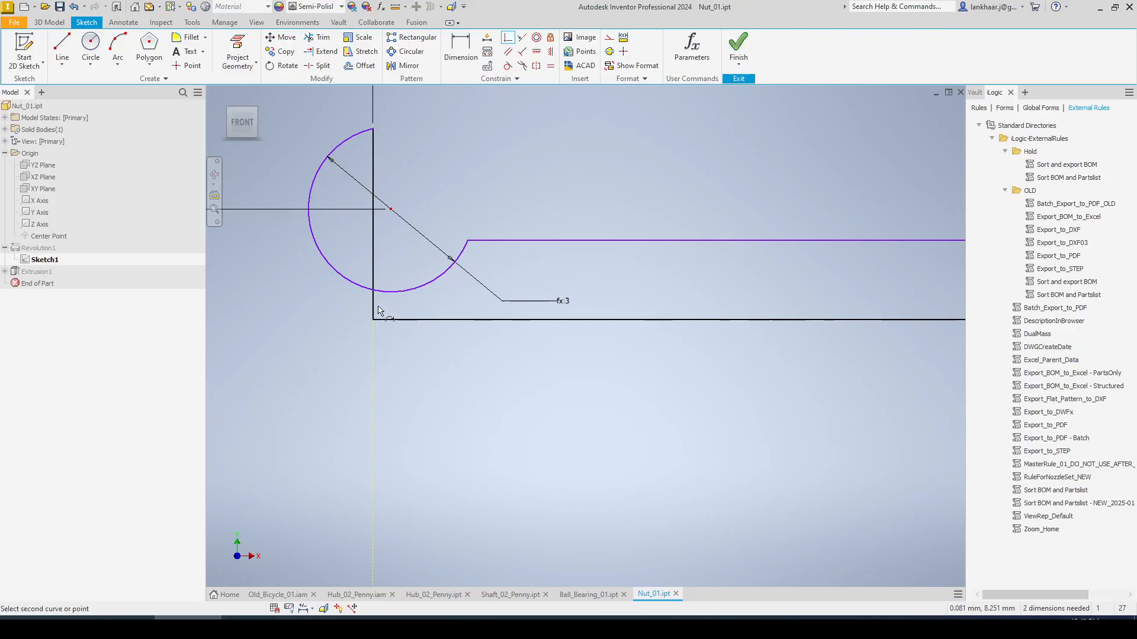
click(374, 308)
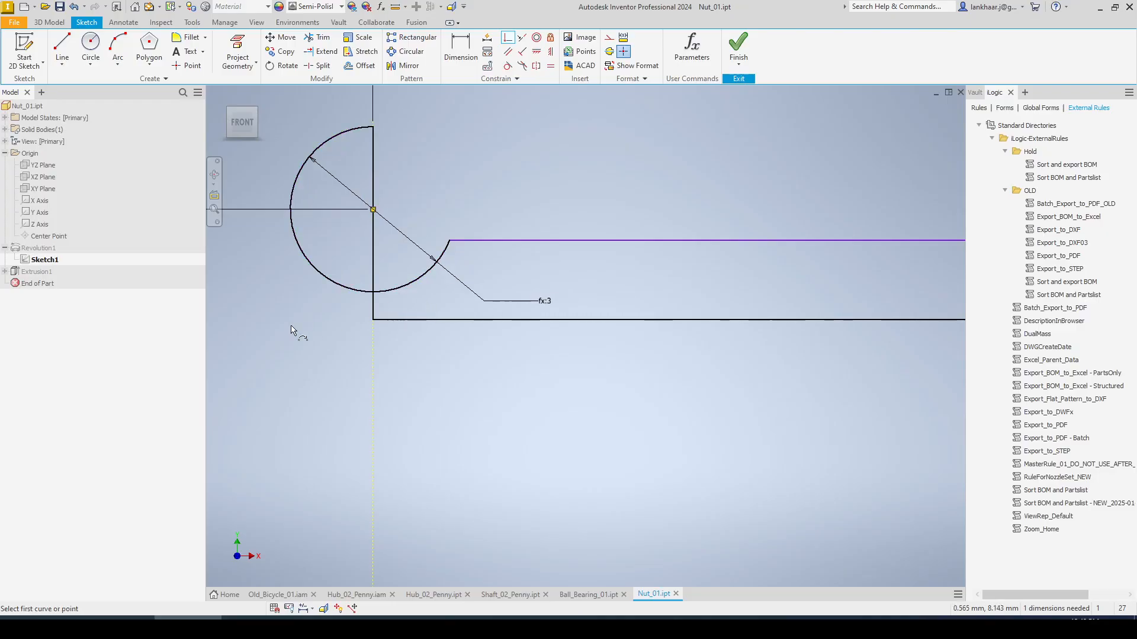
Trim the bearing arc left of the end line and the end line above the arc, keeping the lower-right arc as the groove.
click(318, 37)
click(360, 132)
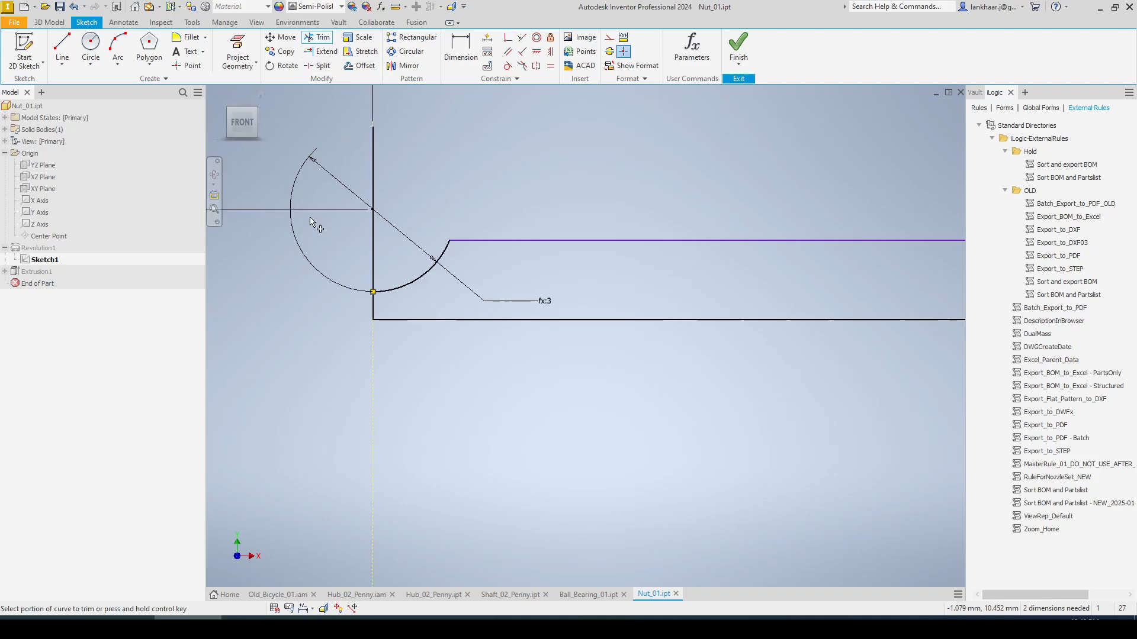
click(369, 170)
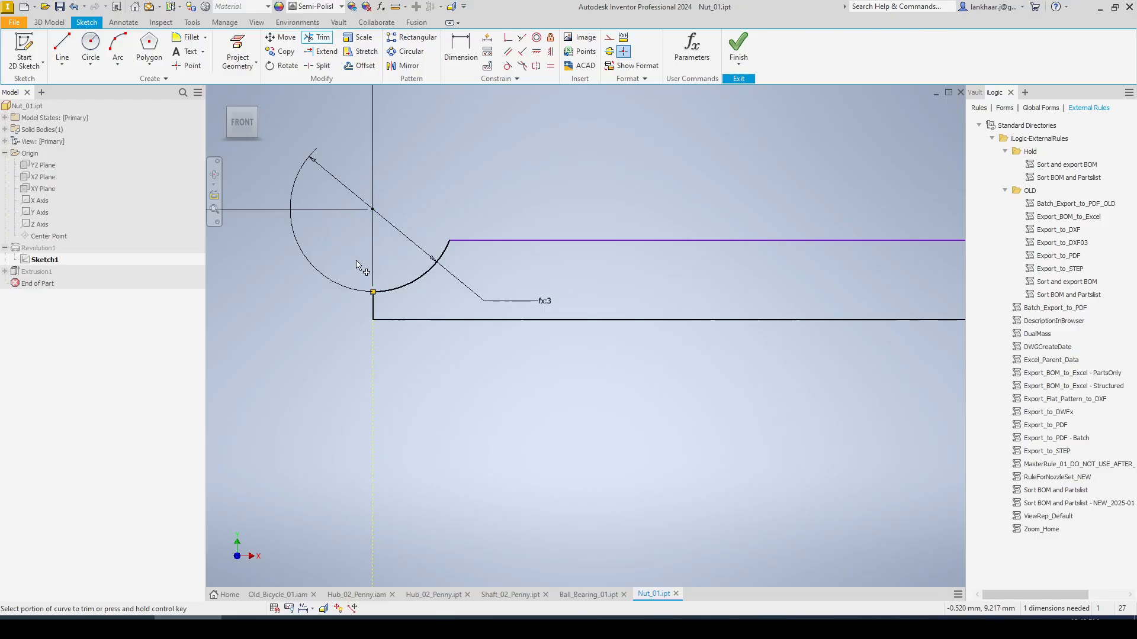
key(Escape)
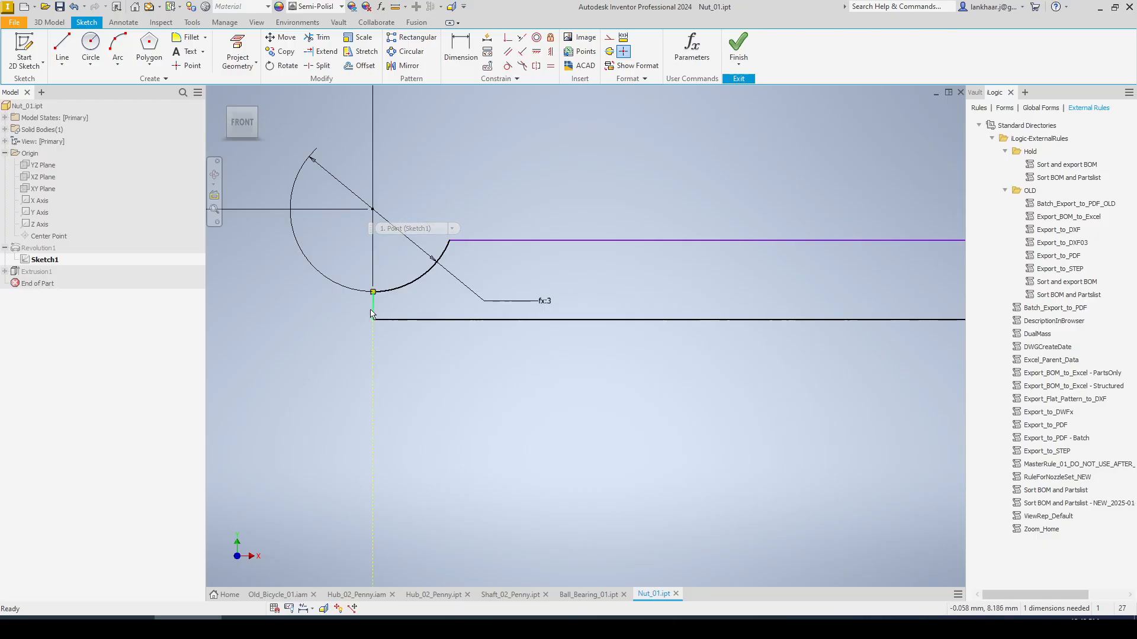
Dimension the distance between the profile's upper and lower horizontal lines as 2 mm.
scroll(460, 190, down, 5)
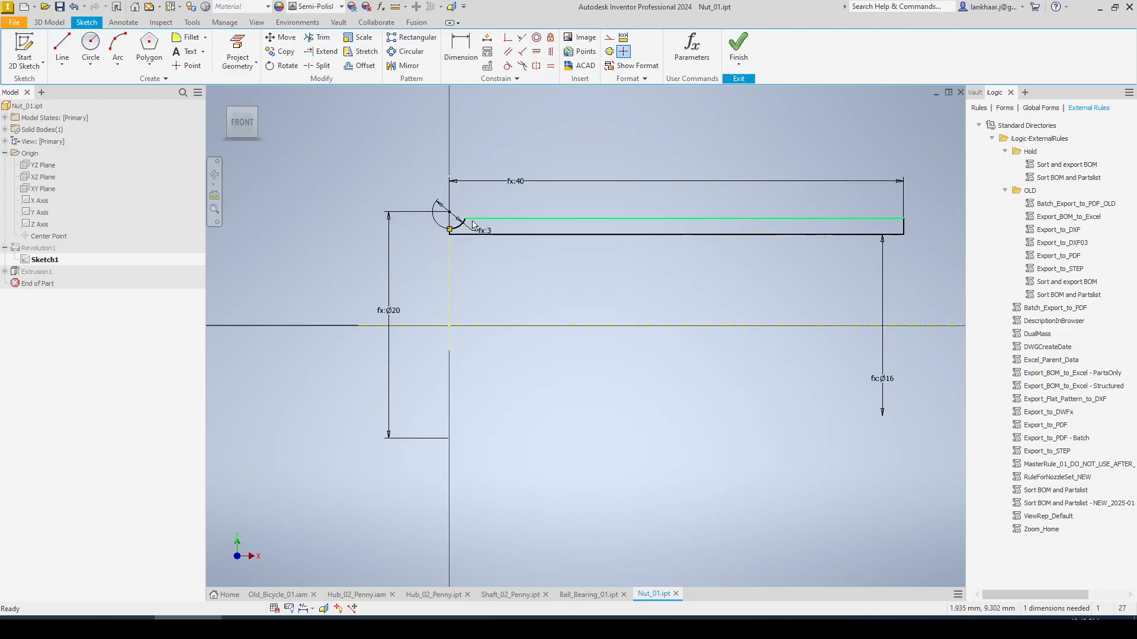
click(473, 219)
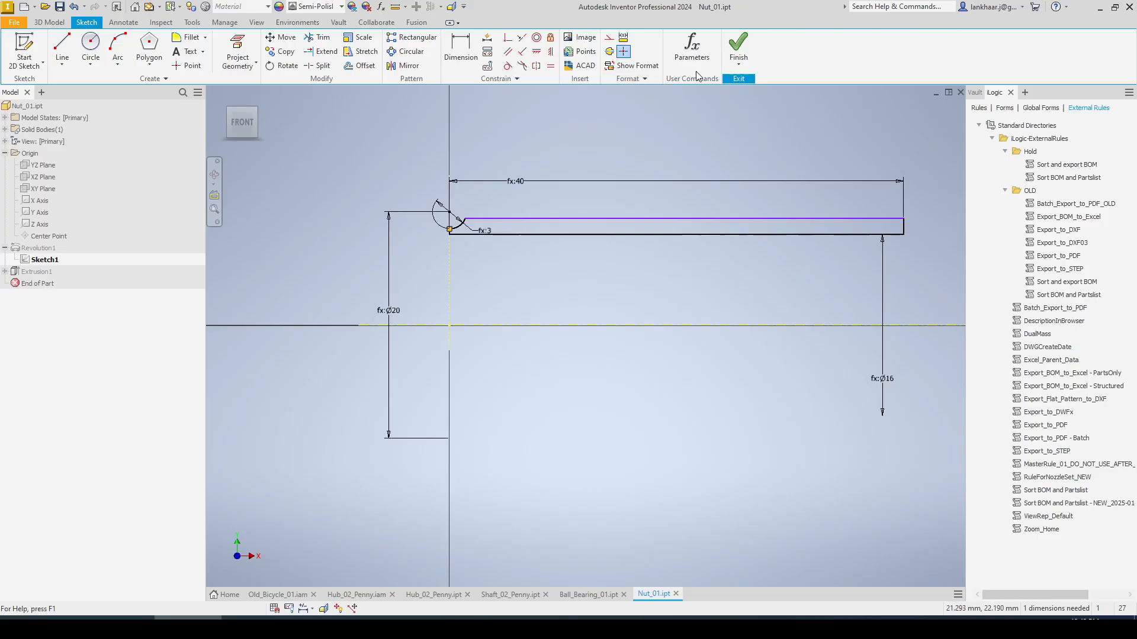
click(462, 48)
click(536, 219)
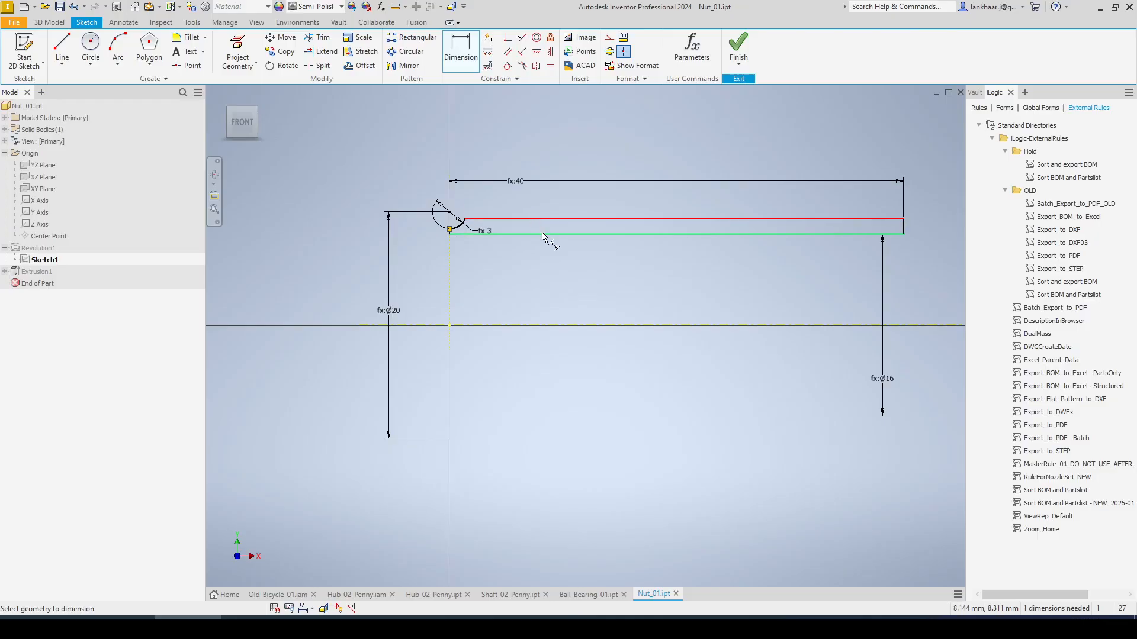
click(541, 235)
click(568, 267)
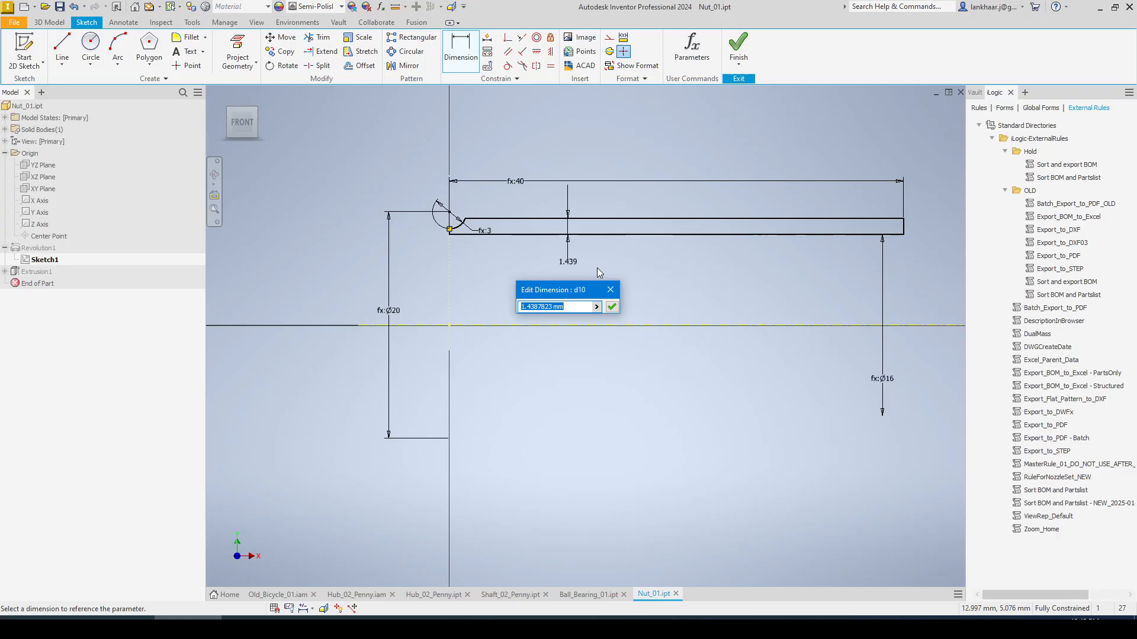
text(2)
key(Return)
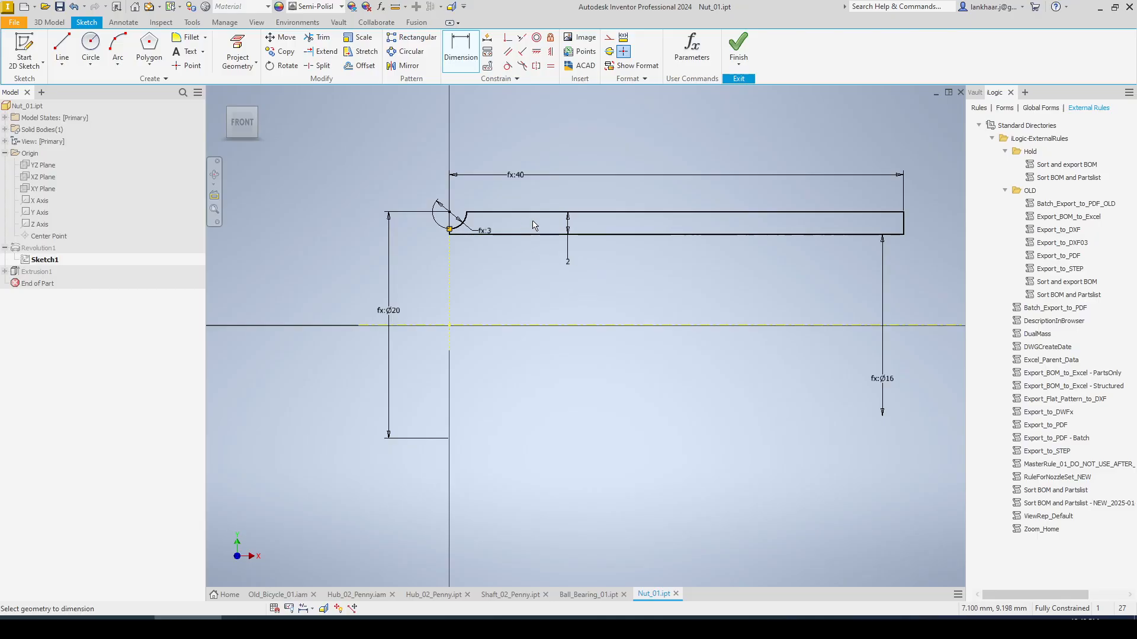
Finish the sketch to update the revolved nut body and save Nut_01.ipt.
click(738, 47)
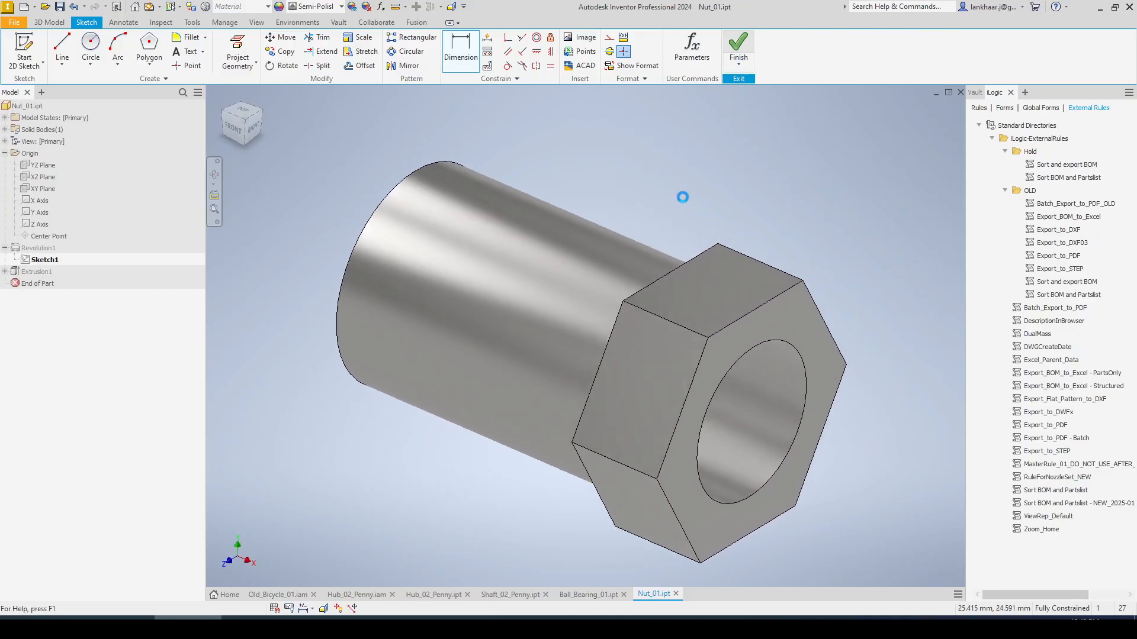
scroll(422, 243, up, 3)
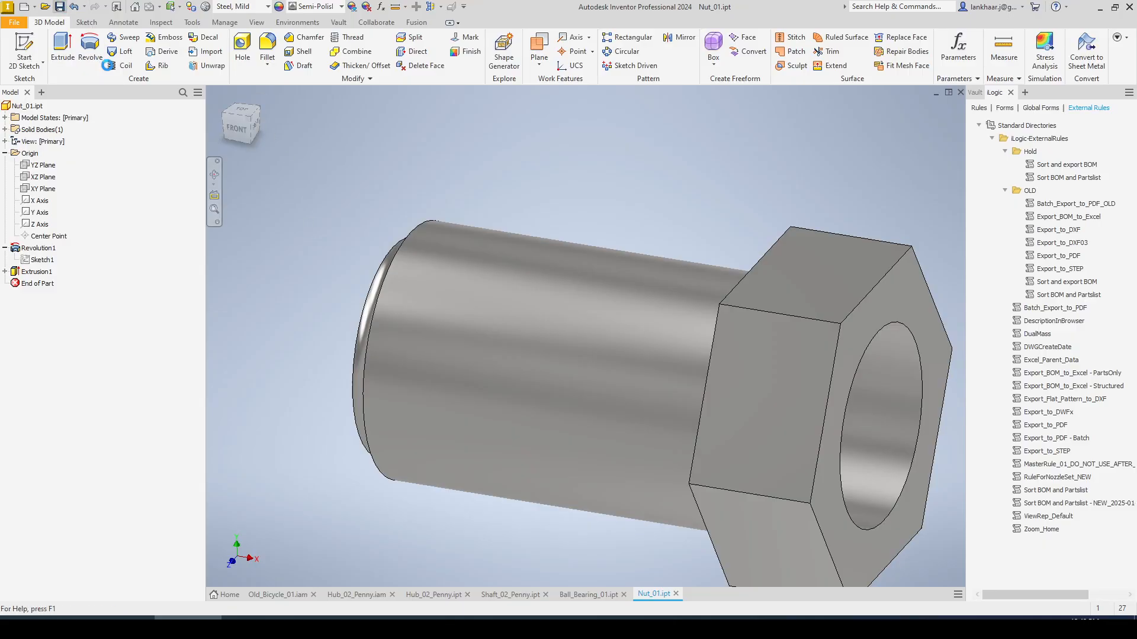
click(60, 7)
key(Return)
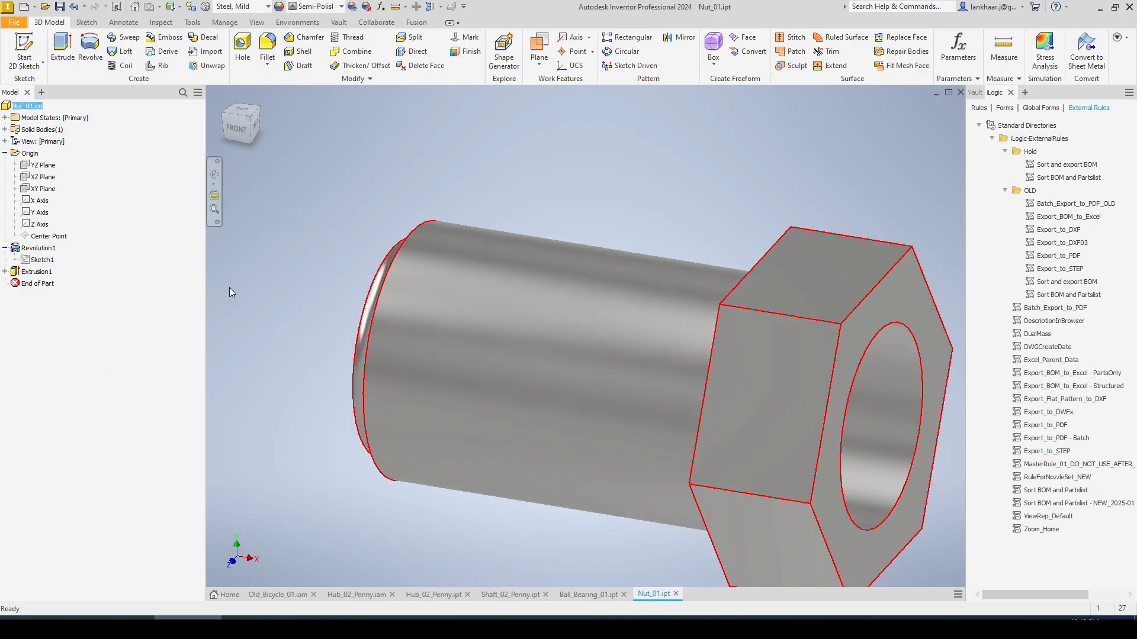
Switch to the Hub_02_Penny.iam assembly, remove the half section view and move the nut clear of the hub.
click(365, 594)
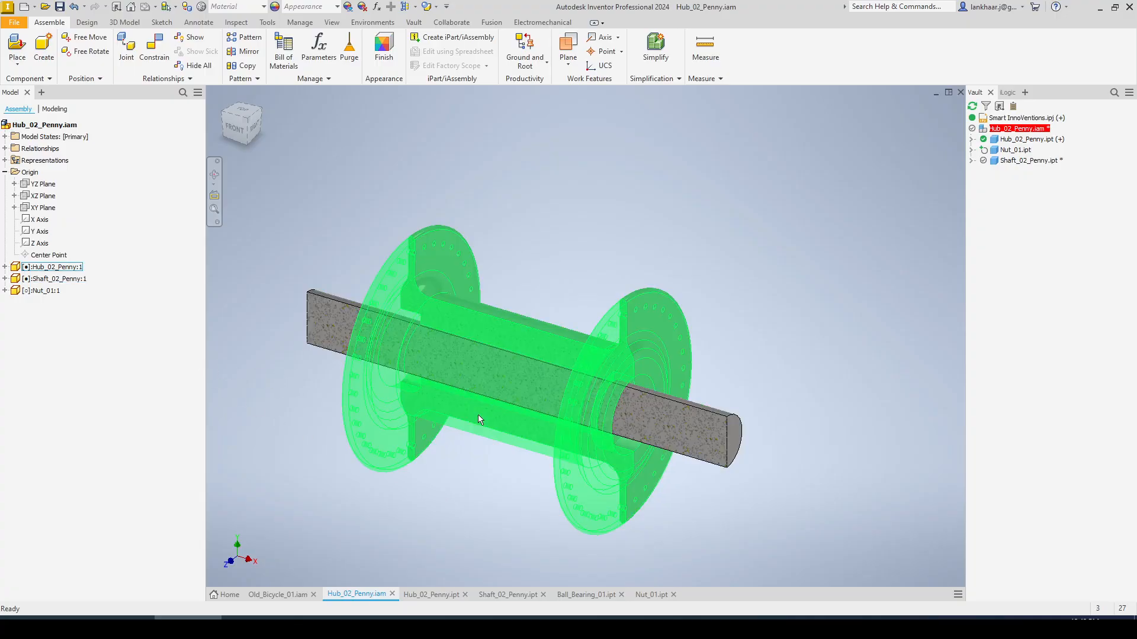
scroll(521, 467, up, 8)
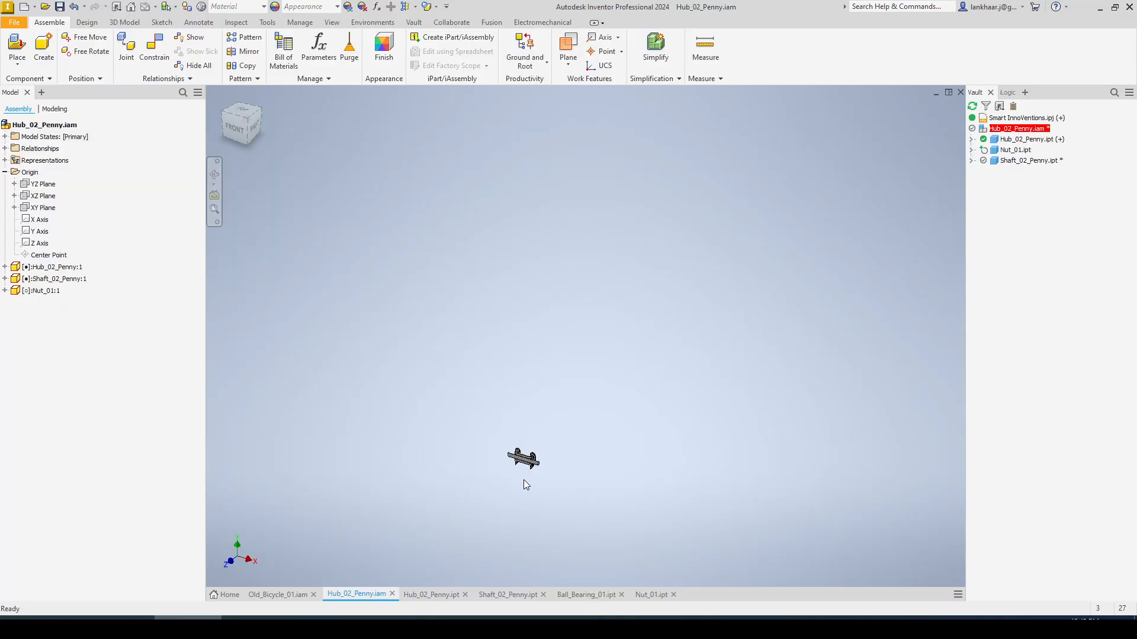
key(F6)
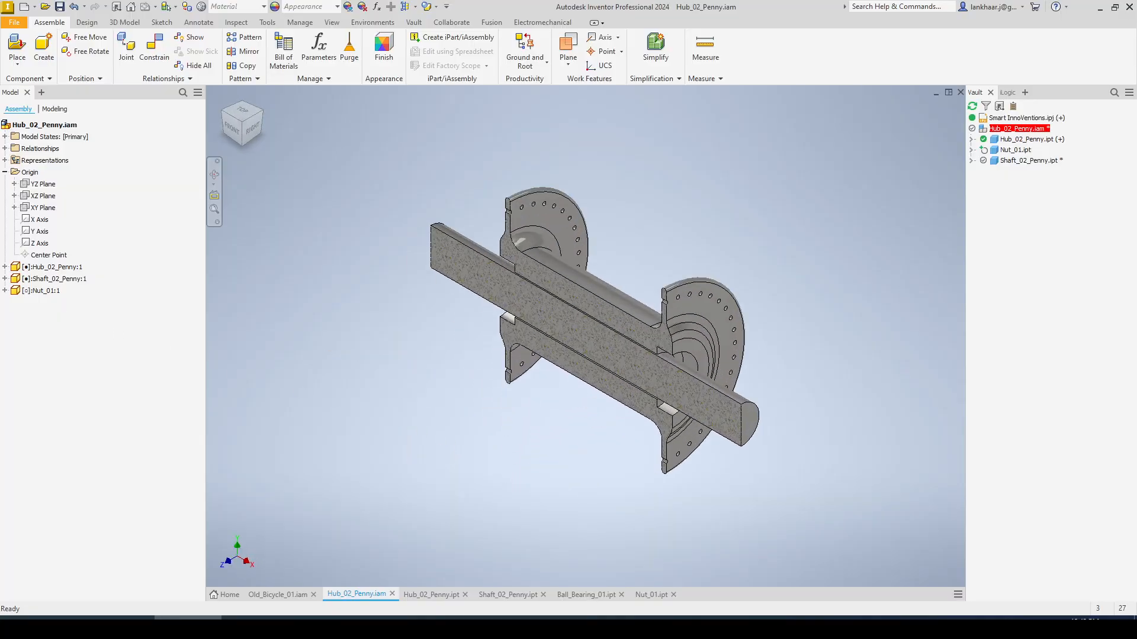
click(53, 292)
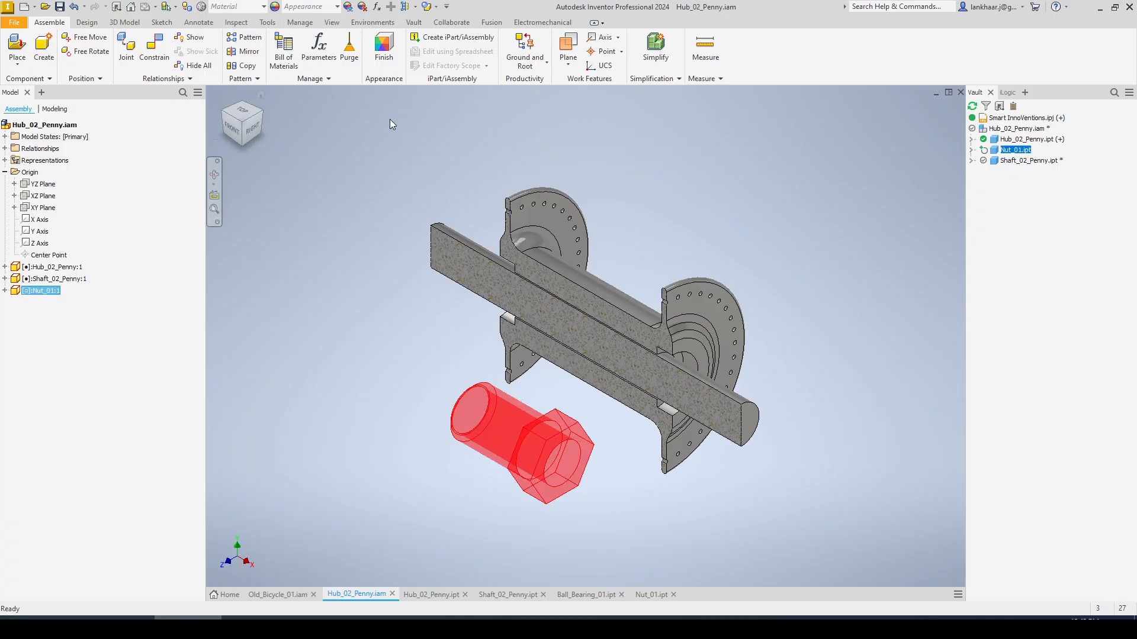
drag(542, 435, 829, 206)
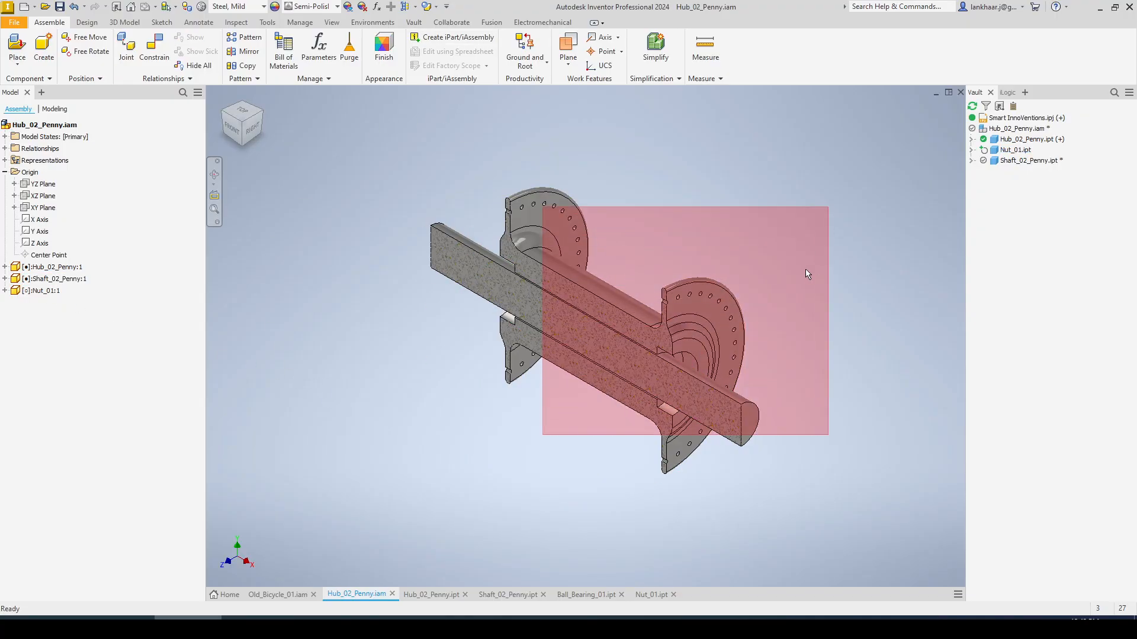
click(416, 7)
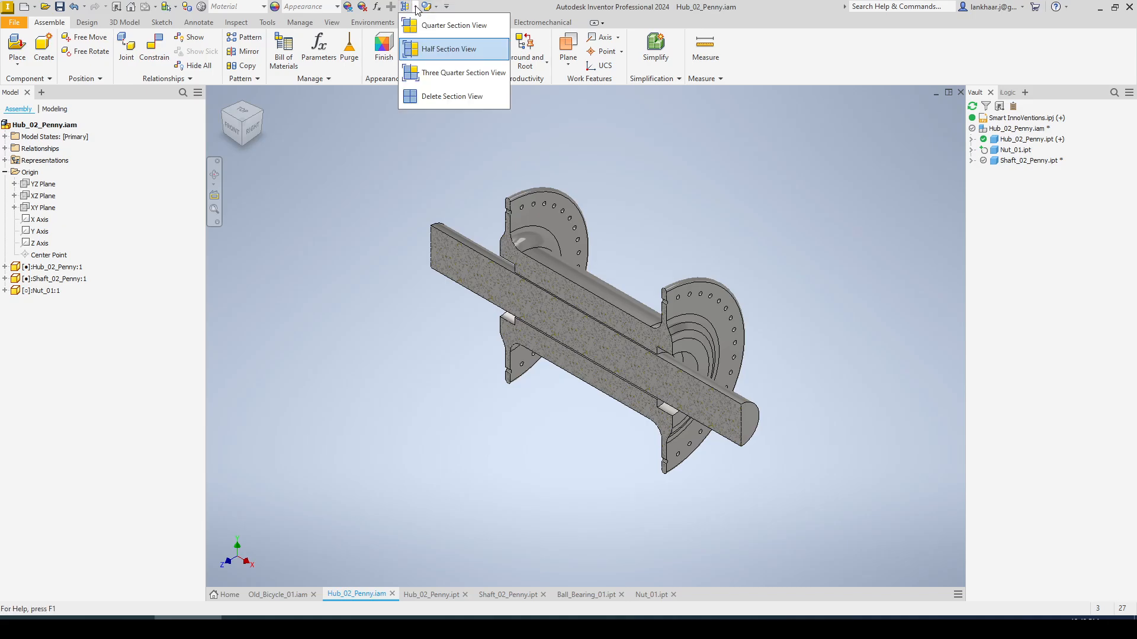
click(425, 98)
drag(531, 399, 791, 304)
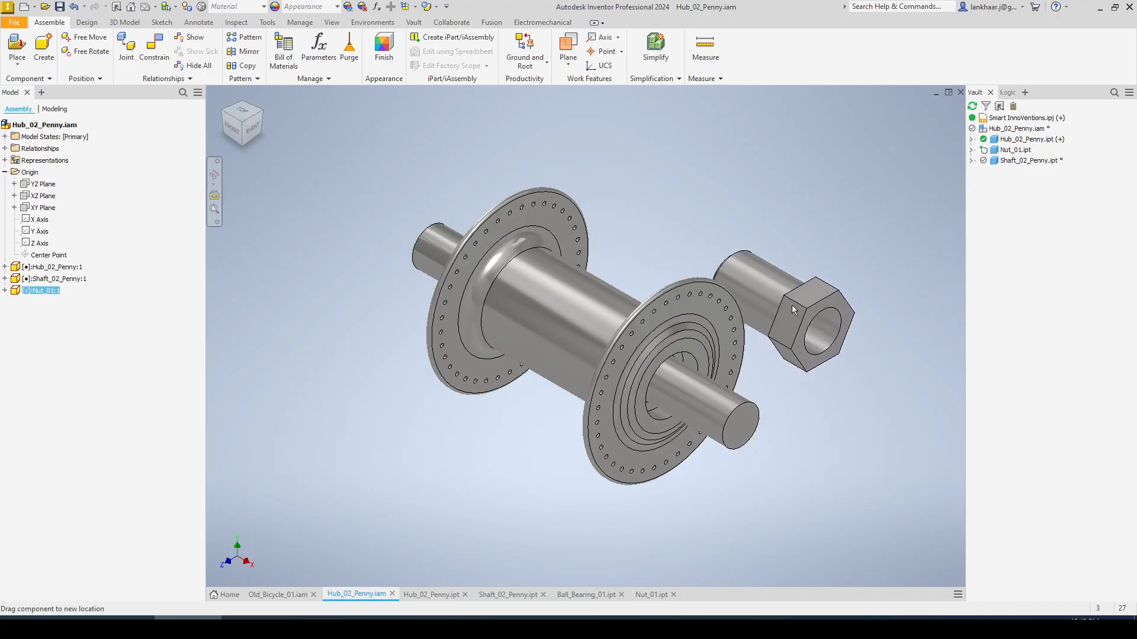
click(558, 110)
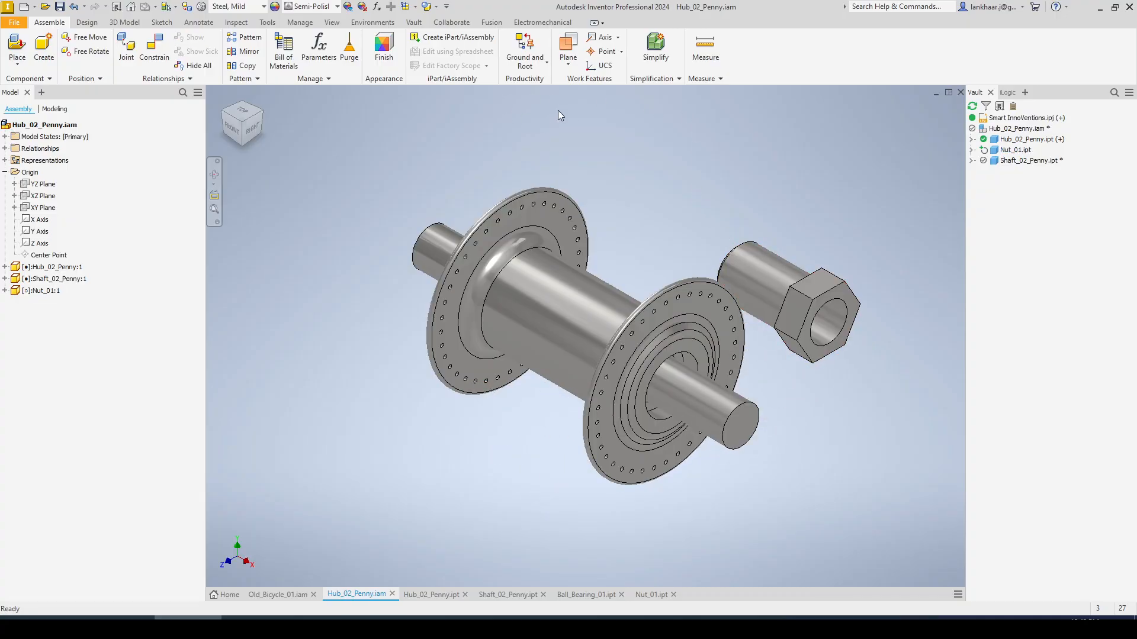
Align Nut_01 to the assembly origin with Ground and Root, using origin flush constraints.
click(5, 291)
click(15, 314)
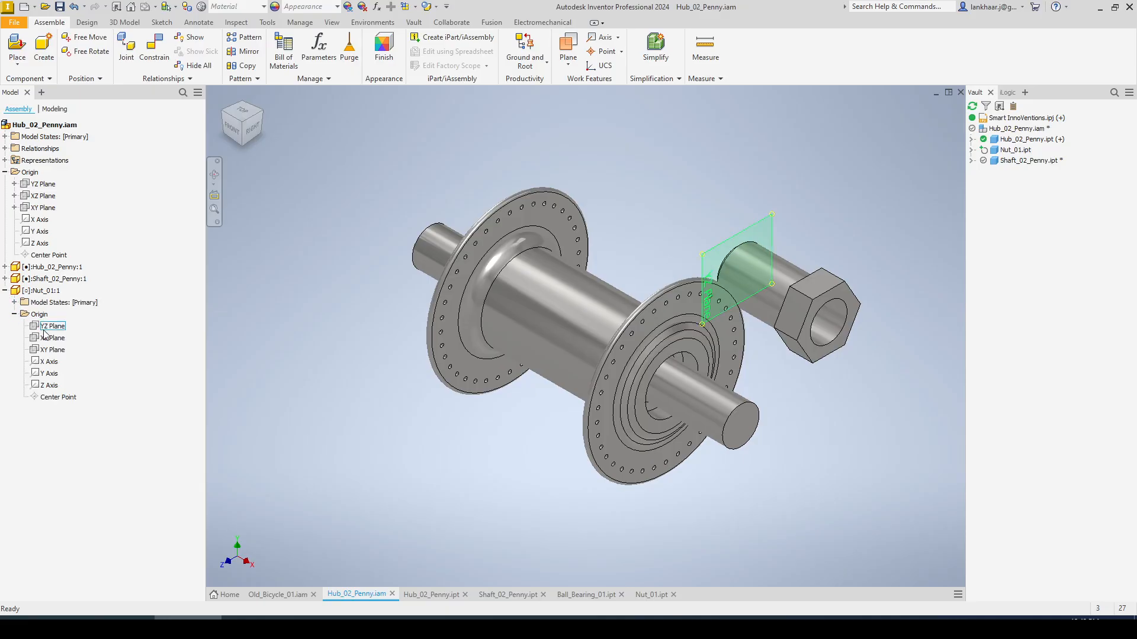
click(526, 57)
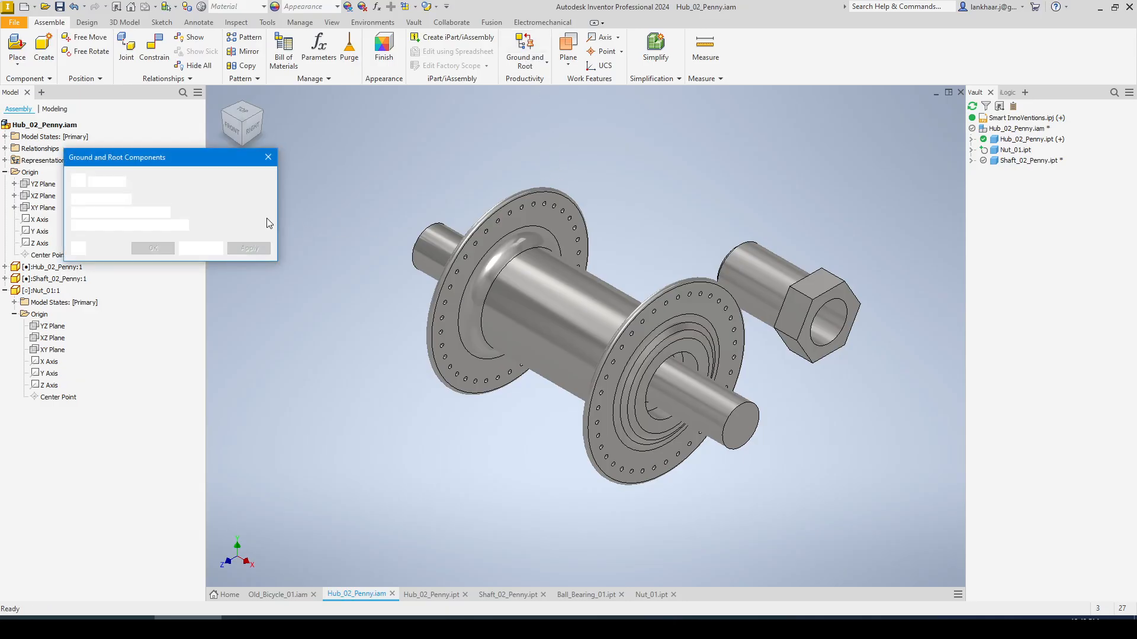
click(757, 273)
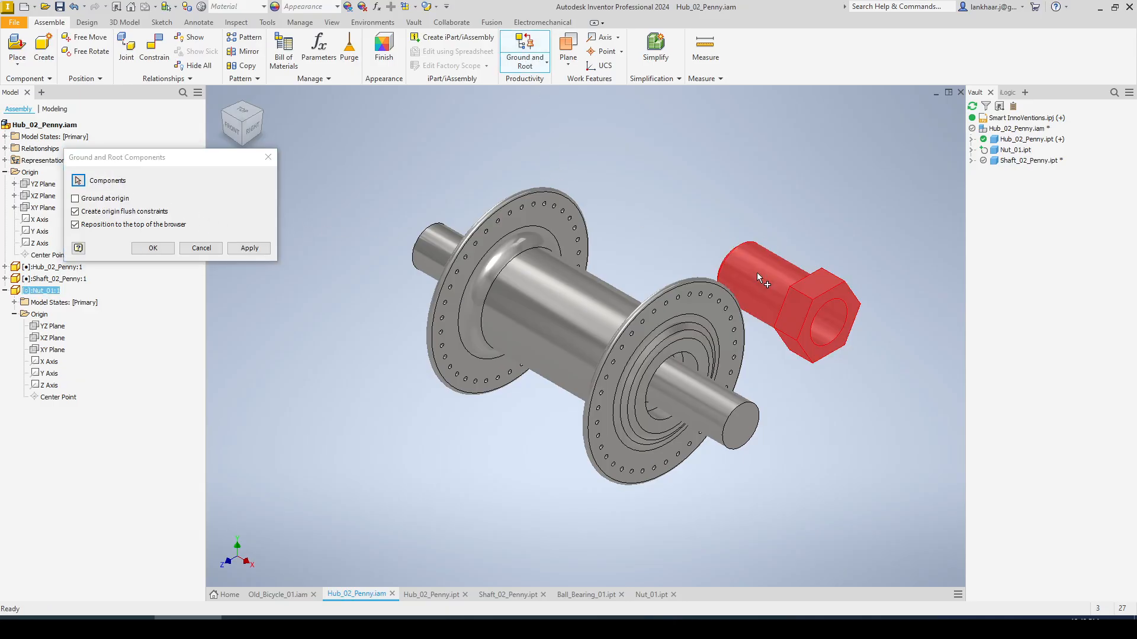
click(249, 249)
click(191, 248)
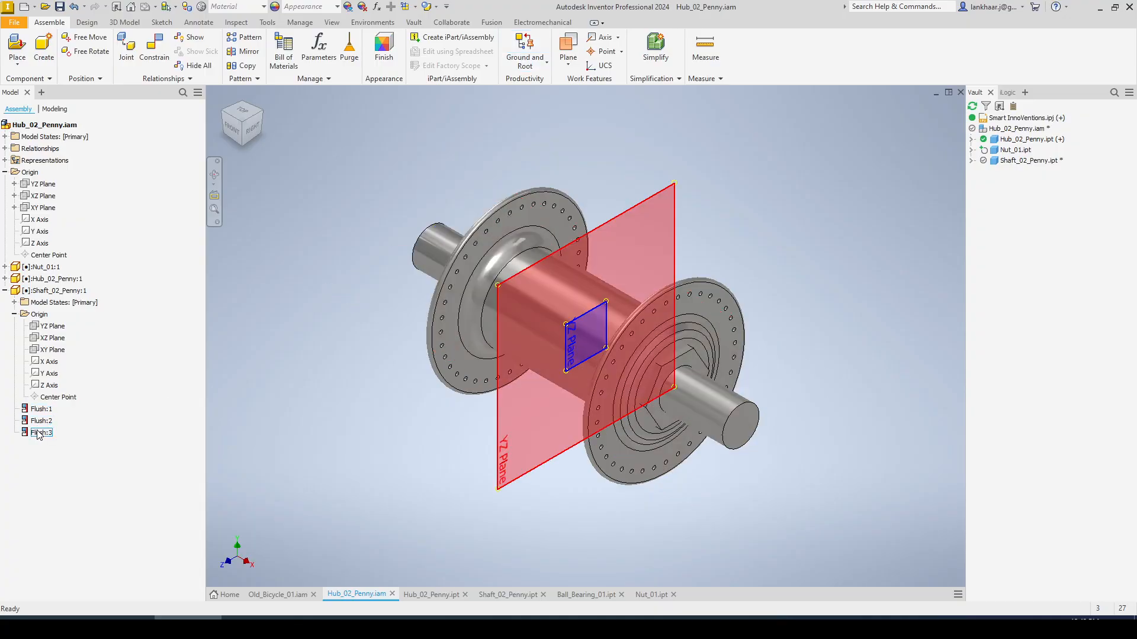
Delete the shaft's YZ plane flush constraint and try to slide the nut along the shaft axis.
right_click(38, 433)
click(59, 453)
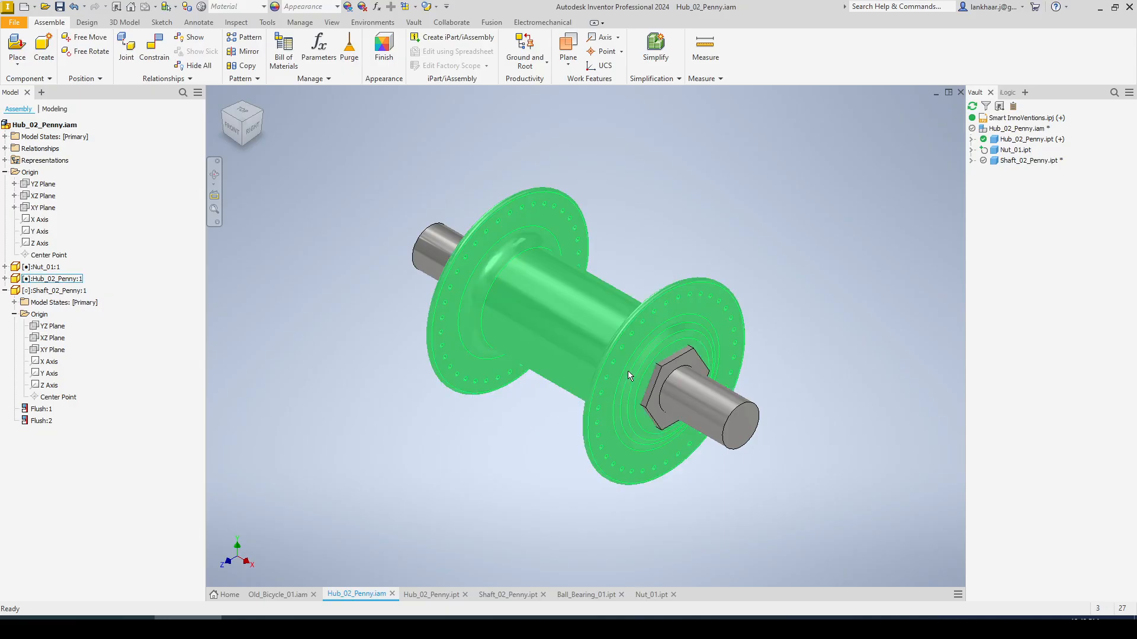
drag(674, 366, 721, 383)
click(799, 395)
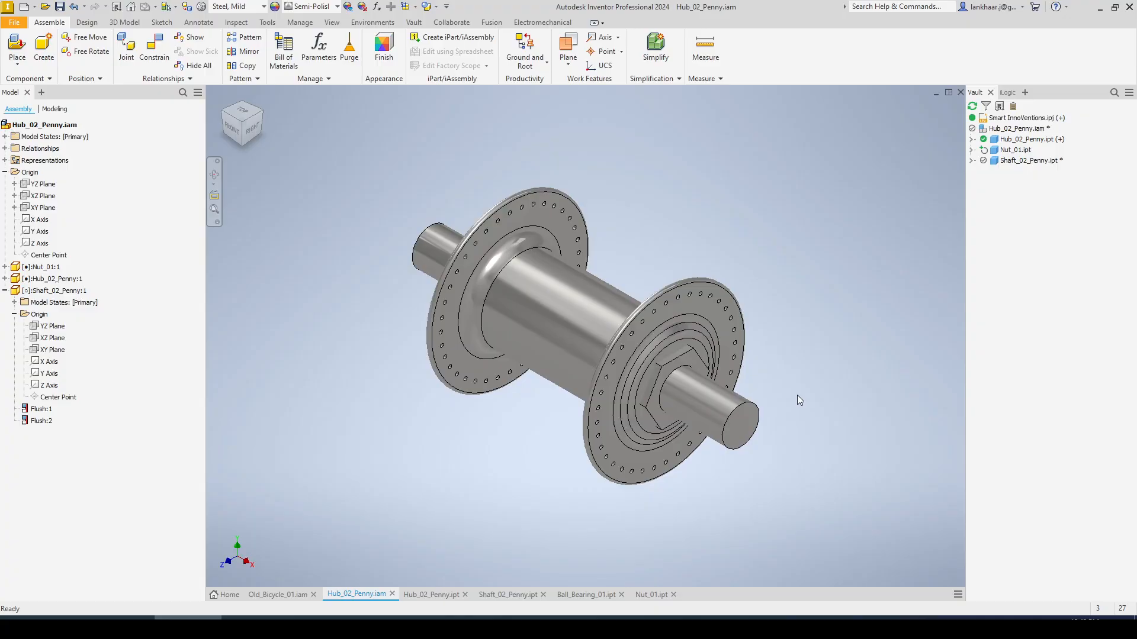
Free-move the nut outward along the shaft and update the assembly.
click(662, 370)
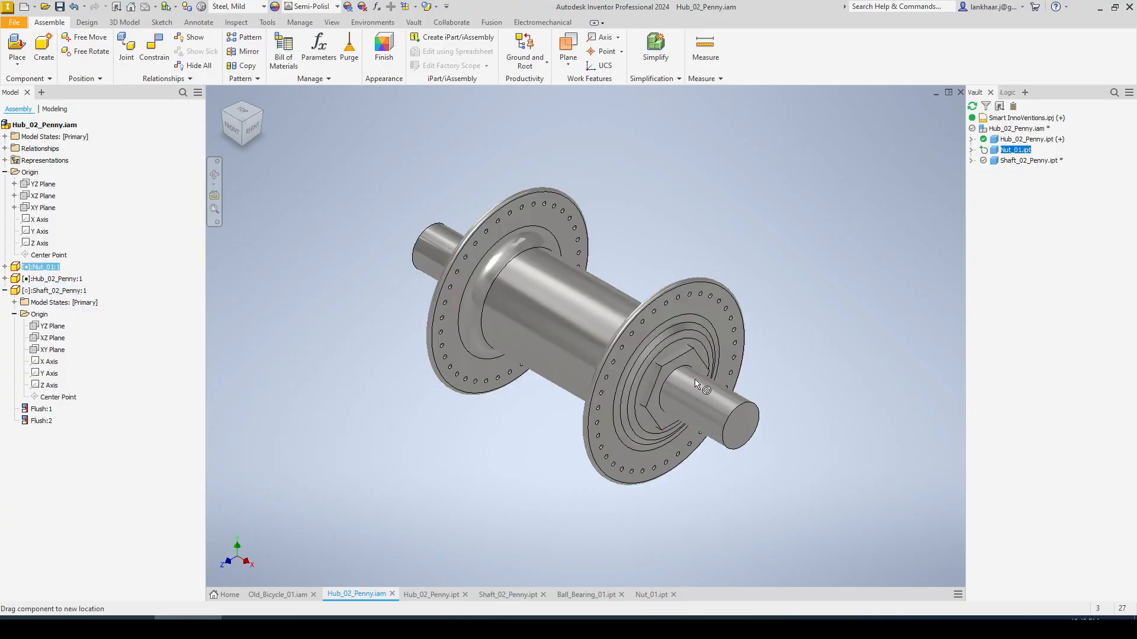
click(84, 37)
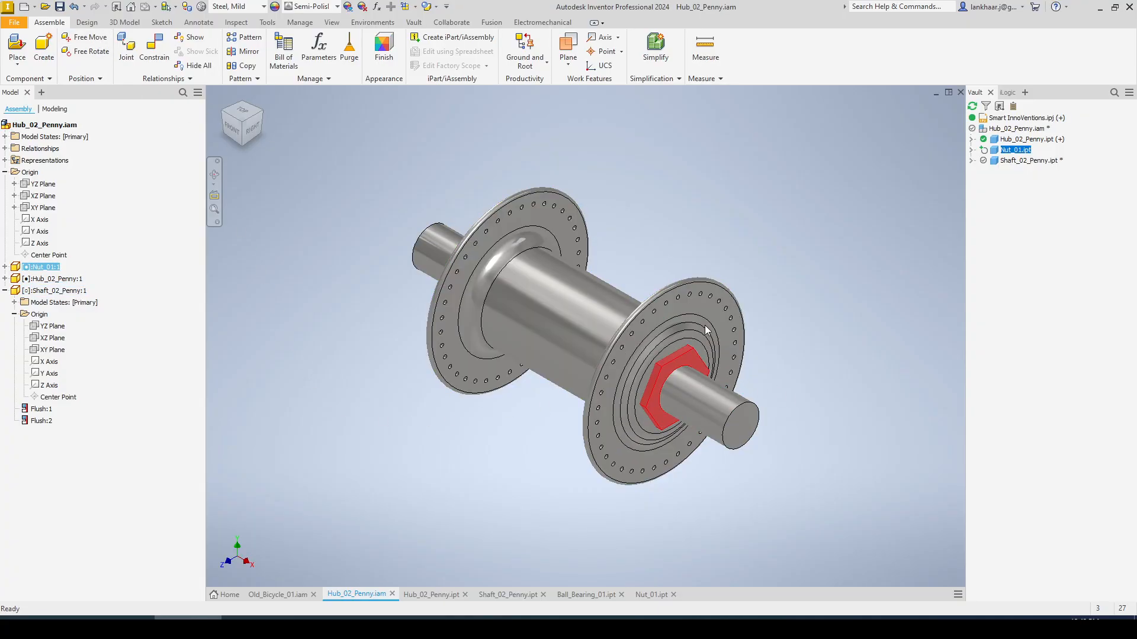
drag(780, 355, 836, 371)
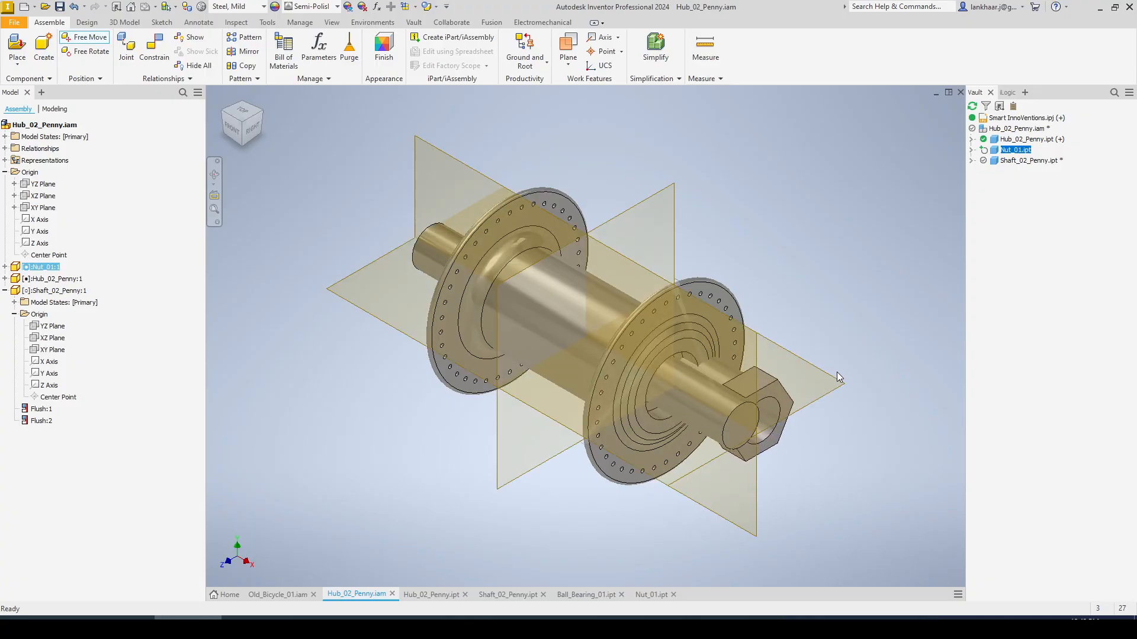
key(Escape)
click(840, 267)
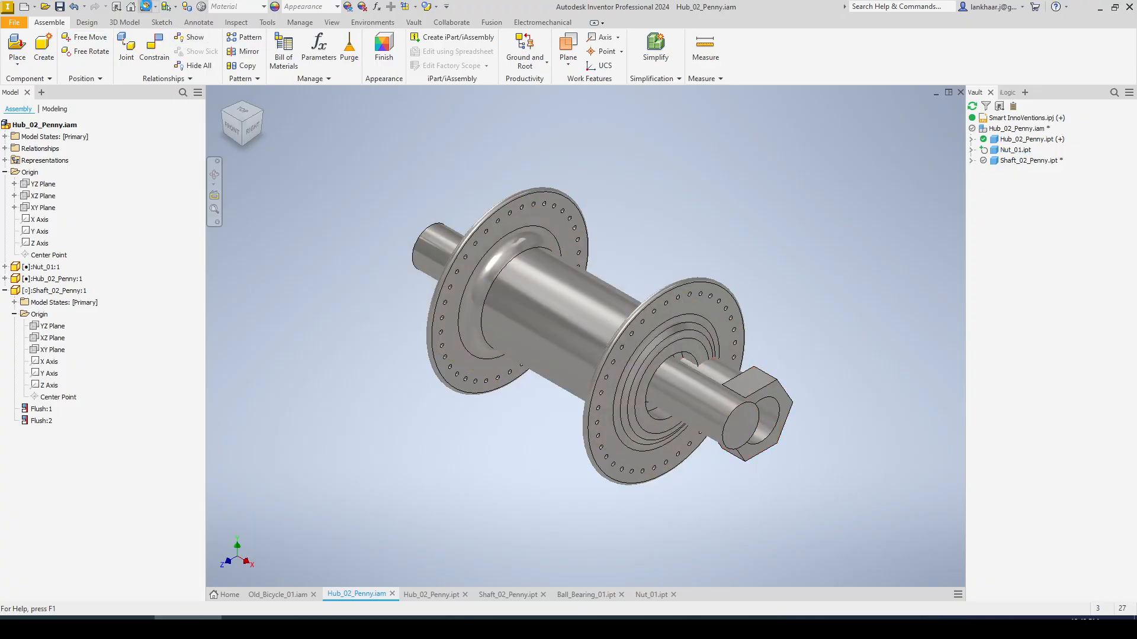
click(144, 6)
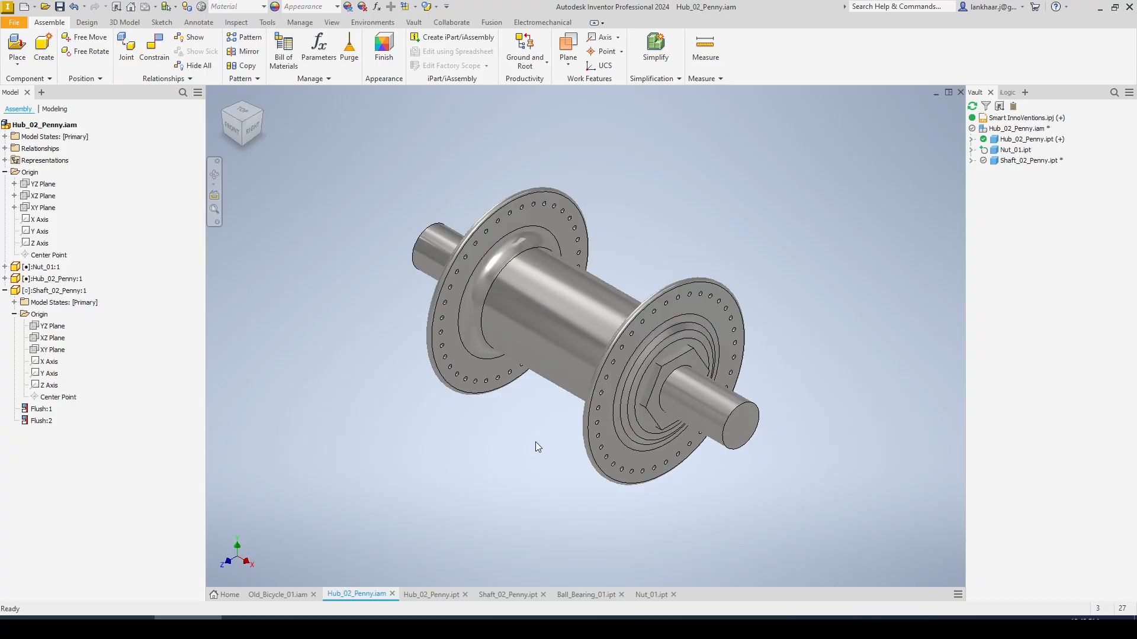
Try free-moving the nut out to the end of the shaft, and update the assembly again.
drag(652, 399, 670, 410)
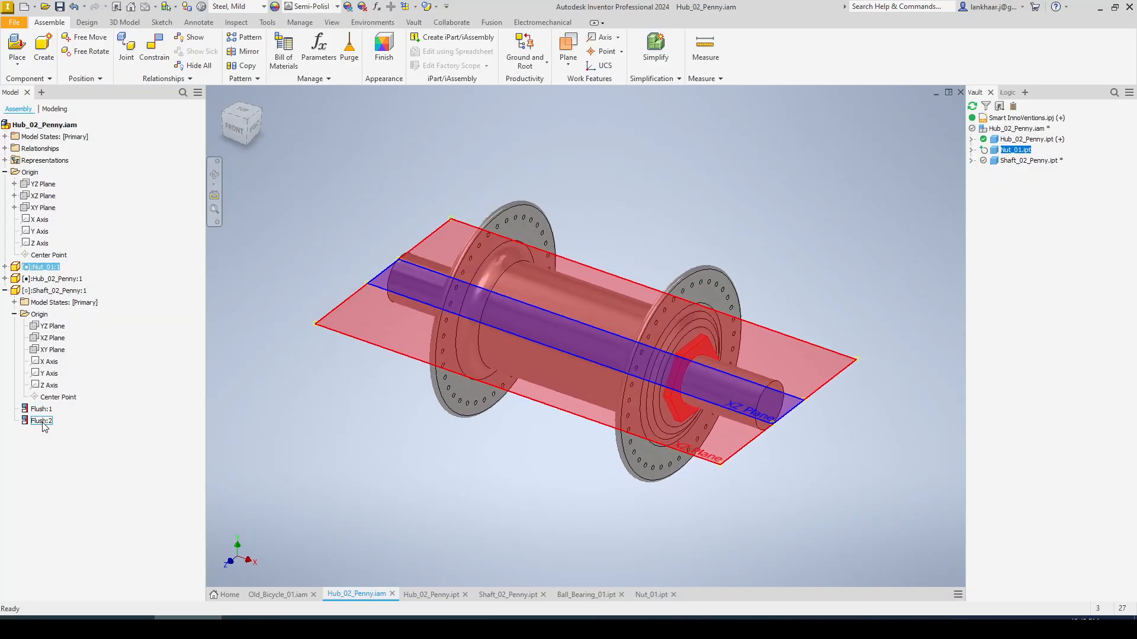
click(303, 417)
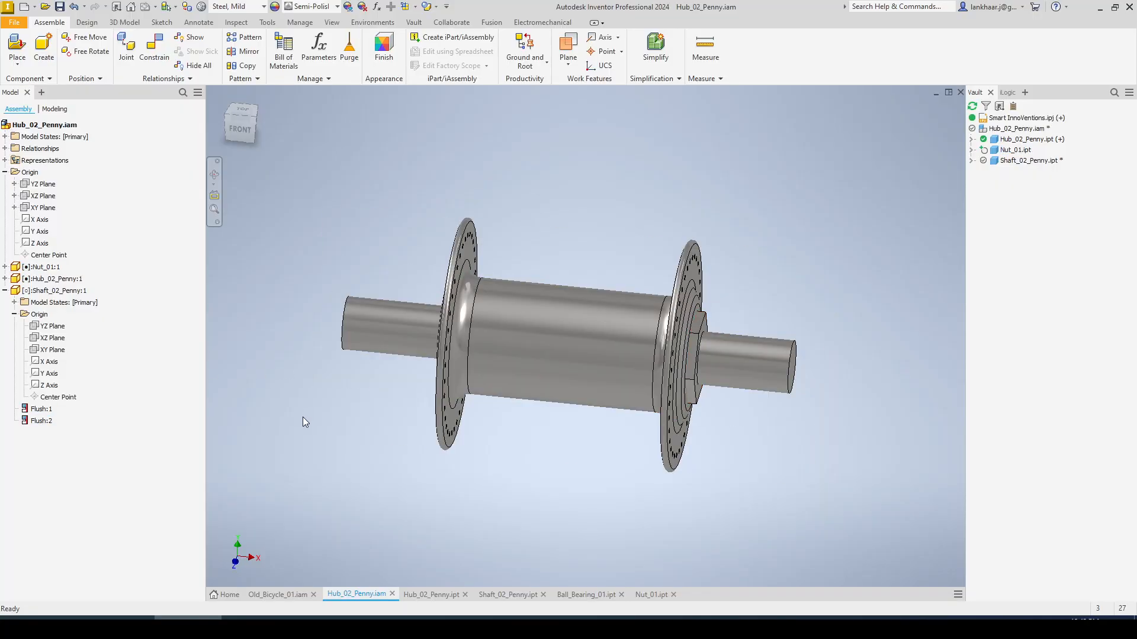
click(86, 38)
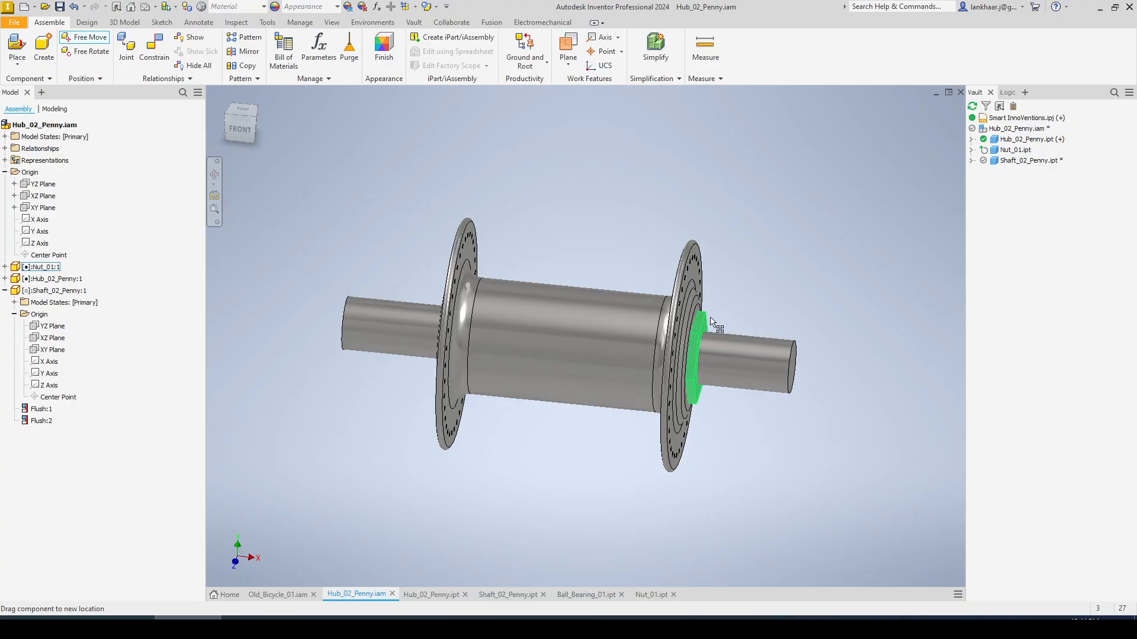
drag(725, 327, 808, 326)
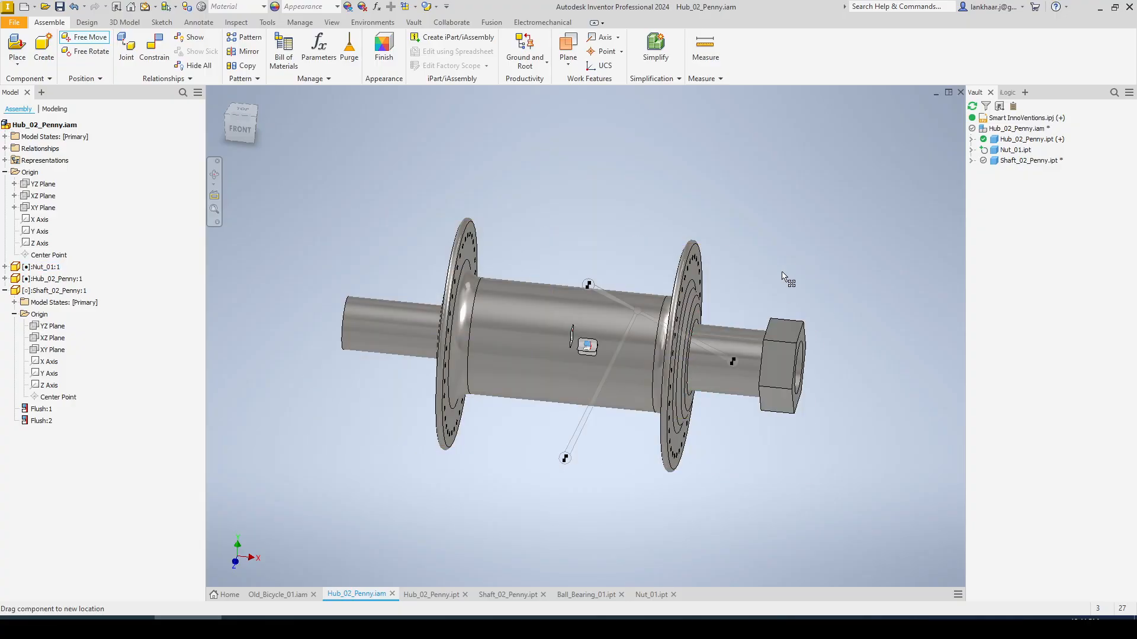
key(Escape)
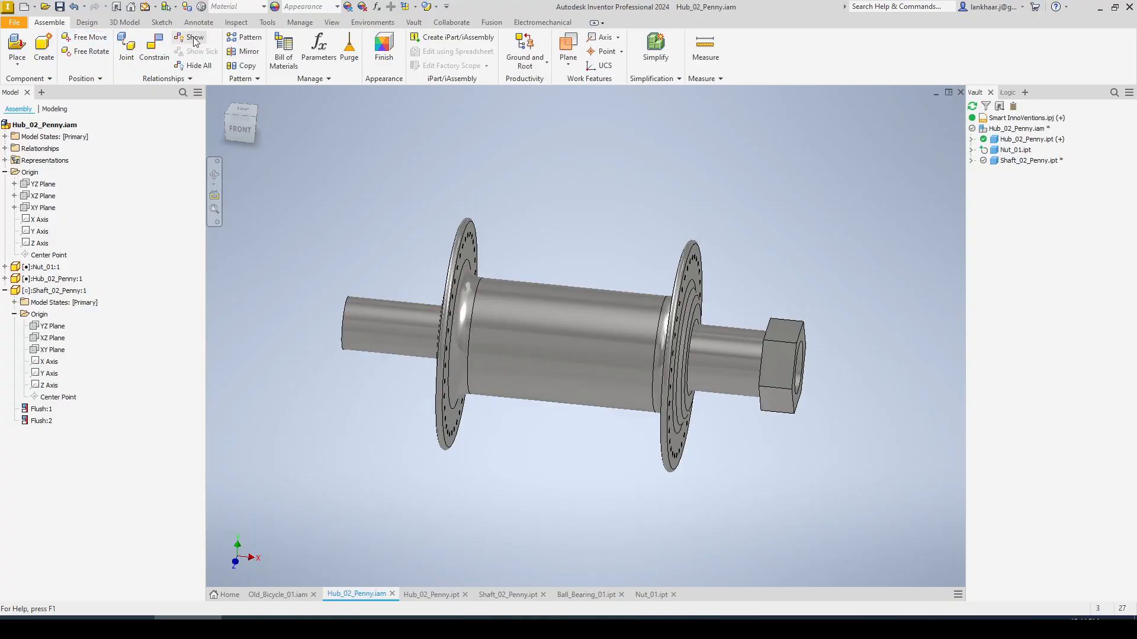
click(146, 9)
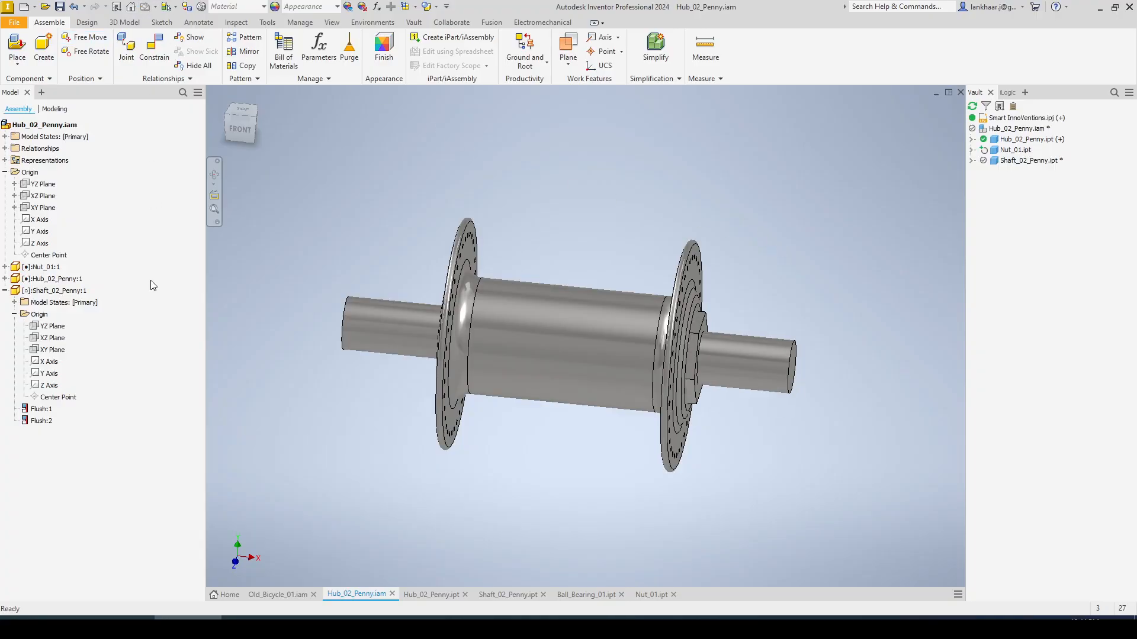
Delete the shaft's XY and XZ plane flush constraints and try to pull the nut along the shaft.
right_click(53, 412)
click(41, 426)
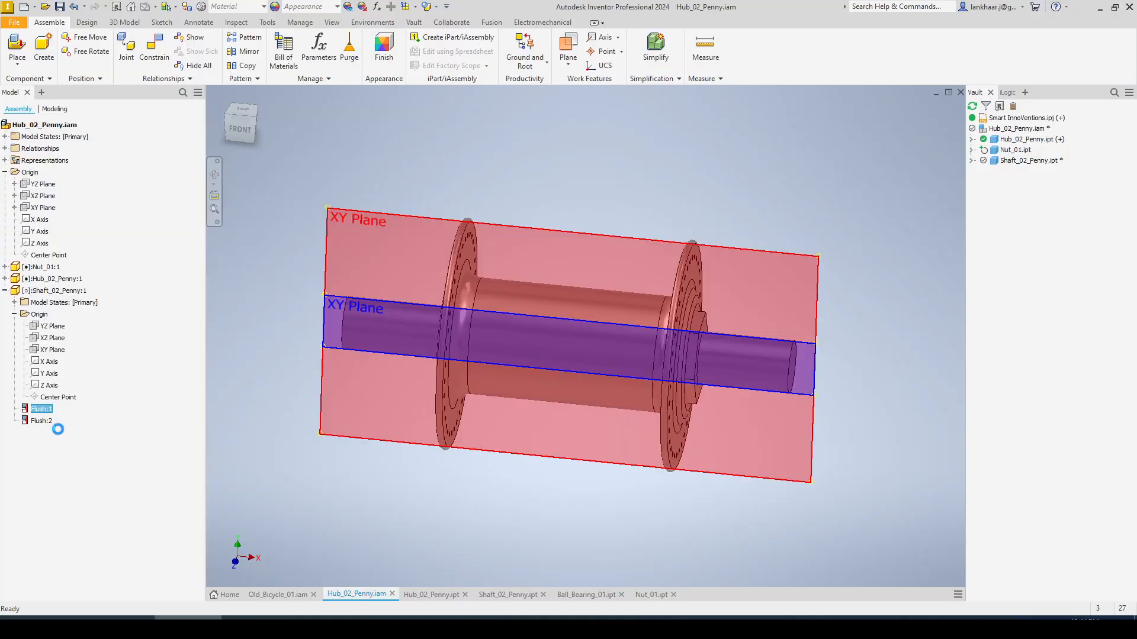
right_click(45, 409)
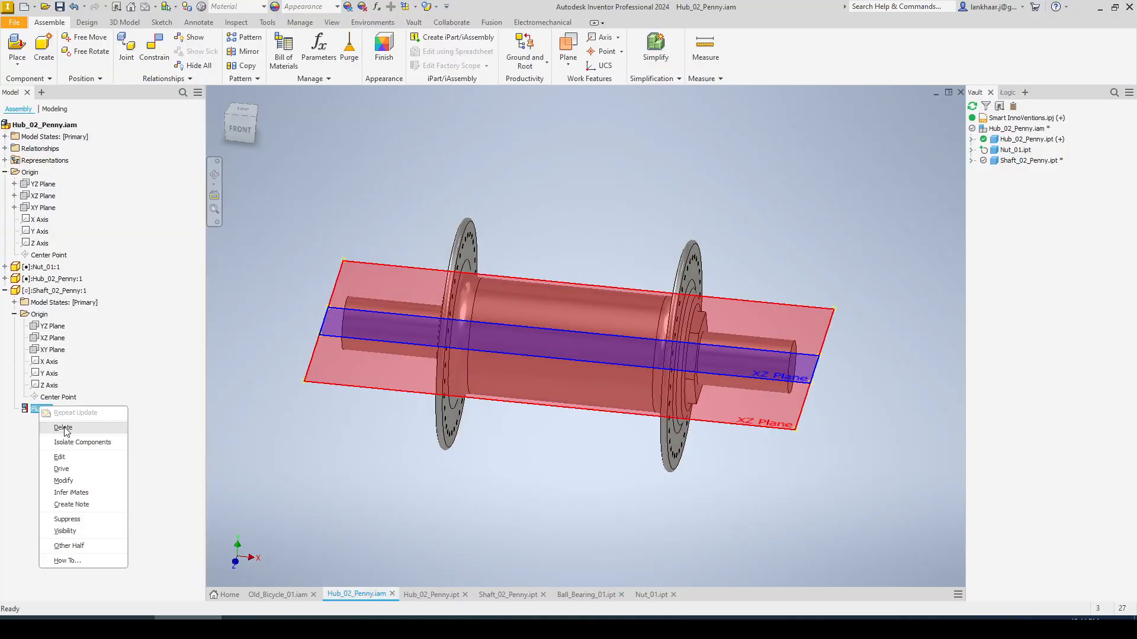
click(65, 428)
click(697, 329)
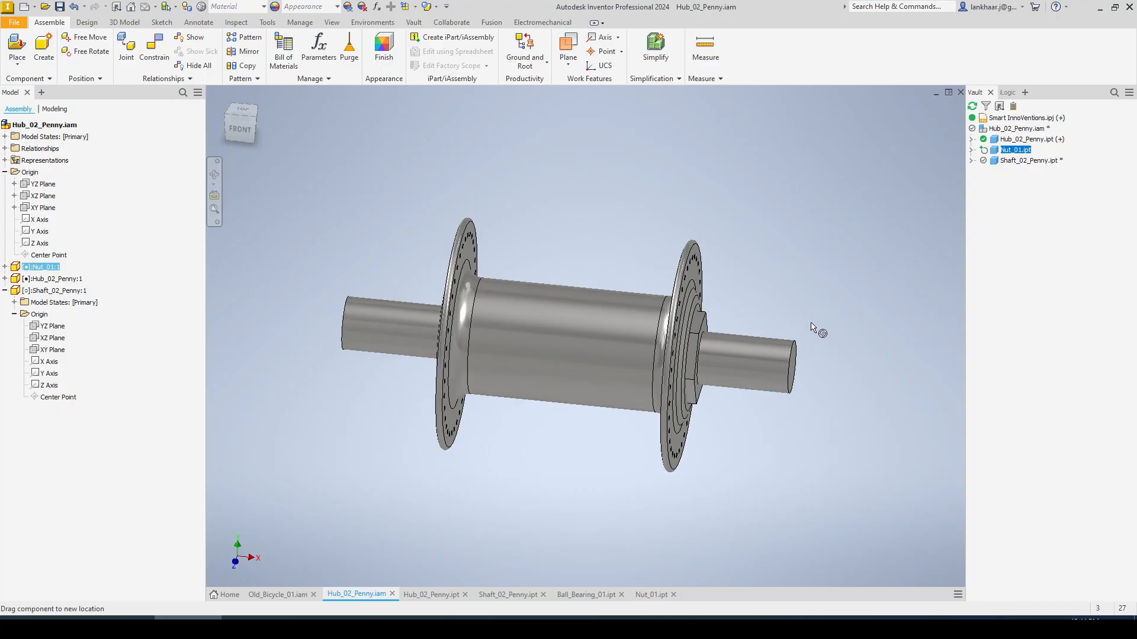
drag(698, 335, 729, 342)
drag(589, 360, 583, 360)
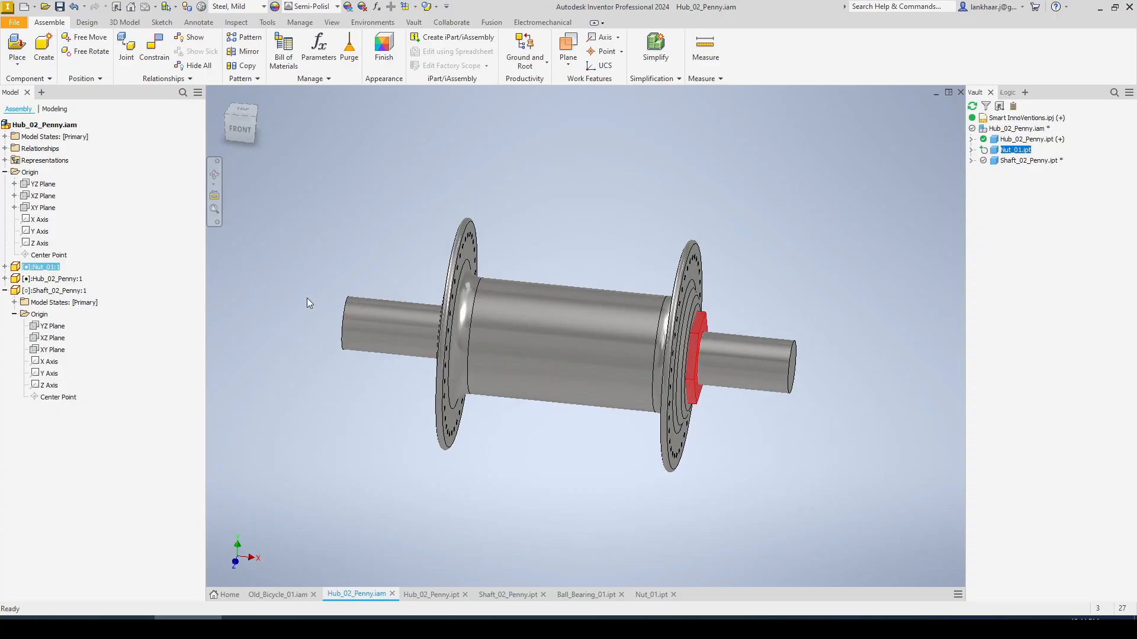
Save Hub_02_Penny.iam together with its dependent Shaft_02_Penny.ipt.
click(306, 298)
click(59, 8)
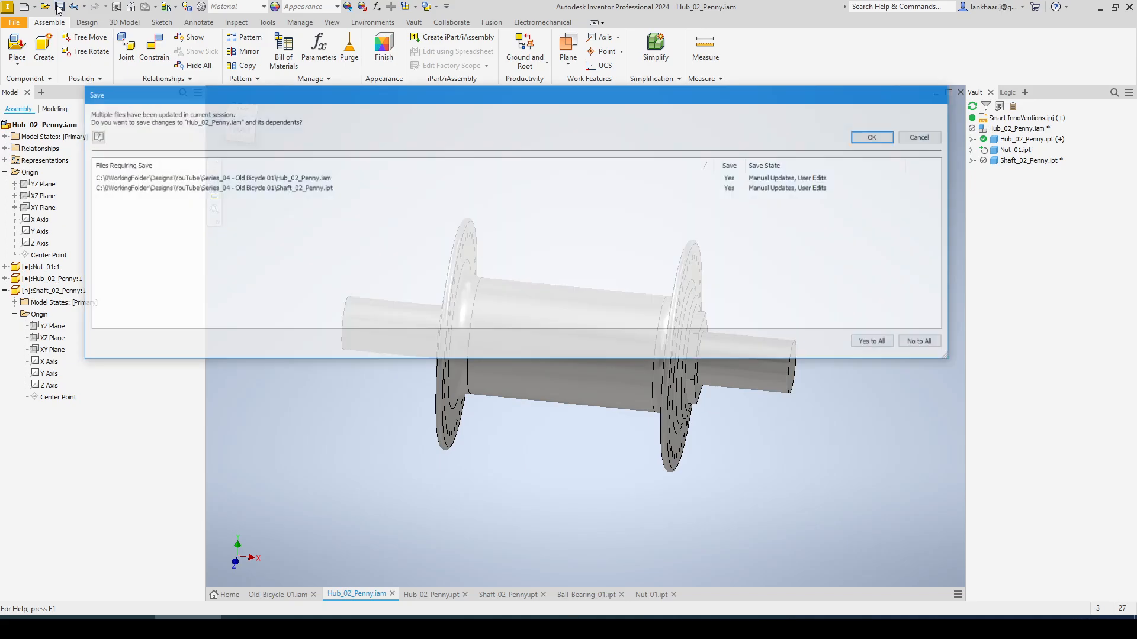
click(876, 136)
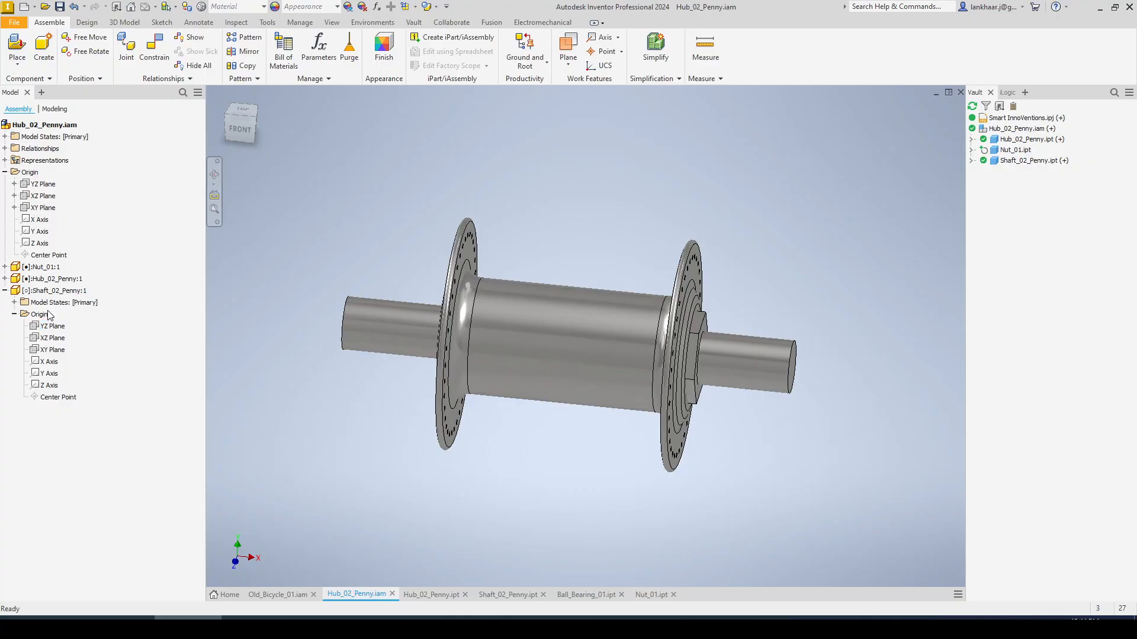
Delete the grounded Nut_01 component from the assembly.
click(48, 291)
click(736, 313)
click(700, 337)
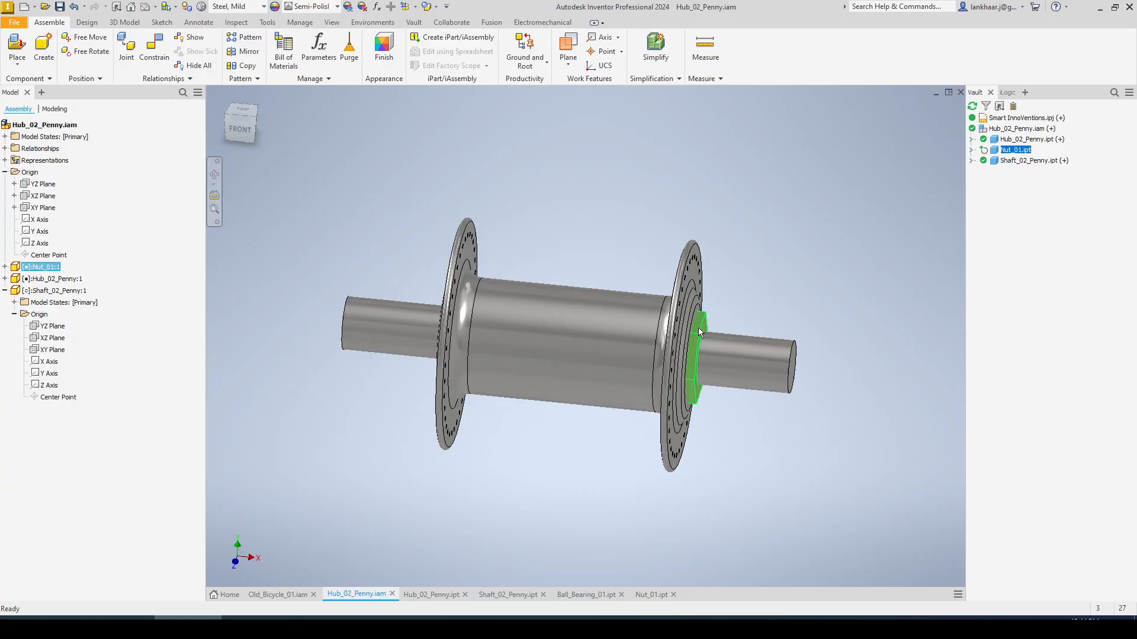
key(Delete)
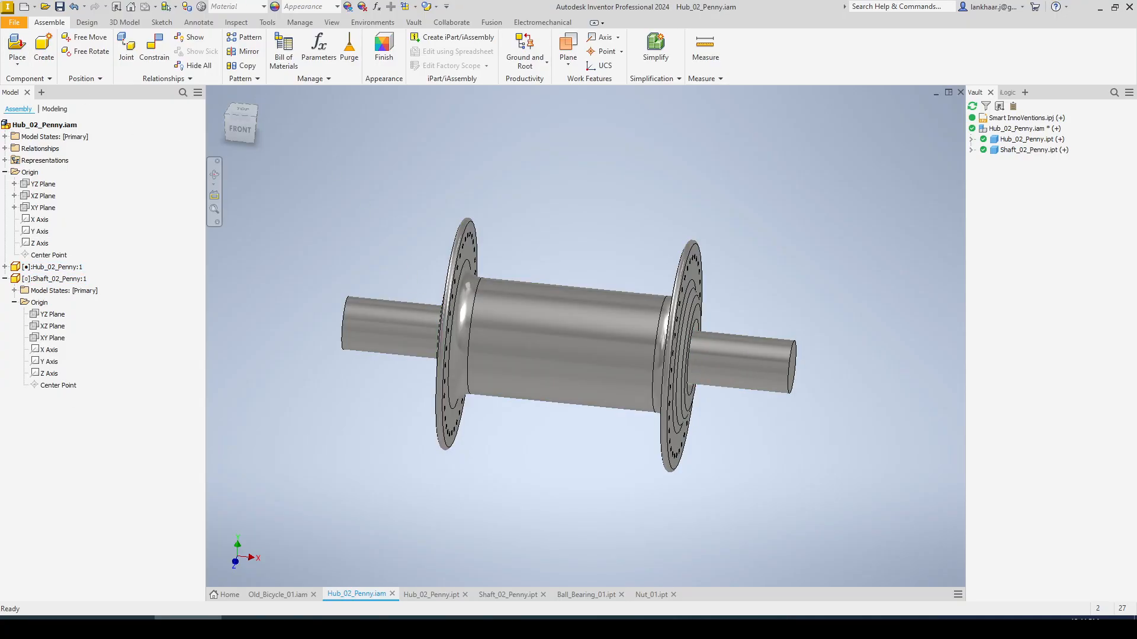
Place one new instance of Nut_01.ipt in free space beside the hub's flange.
click(20, 67)
click(31, 88)
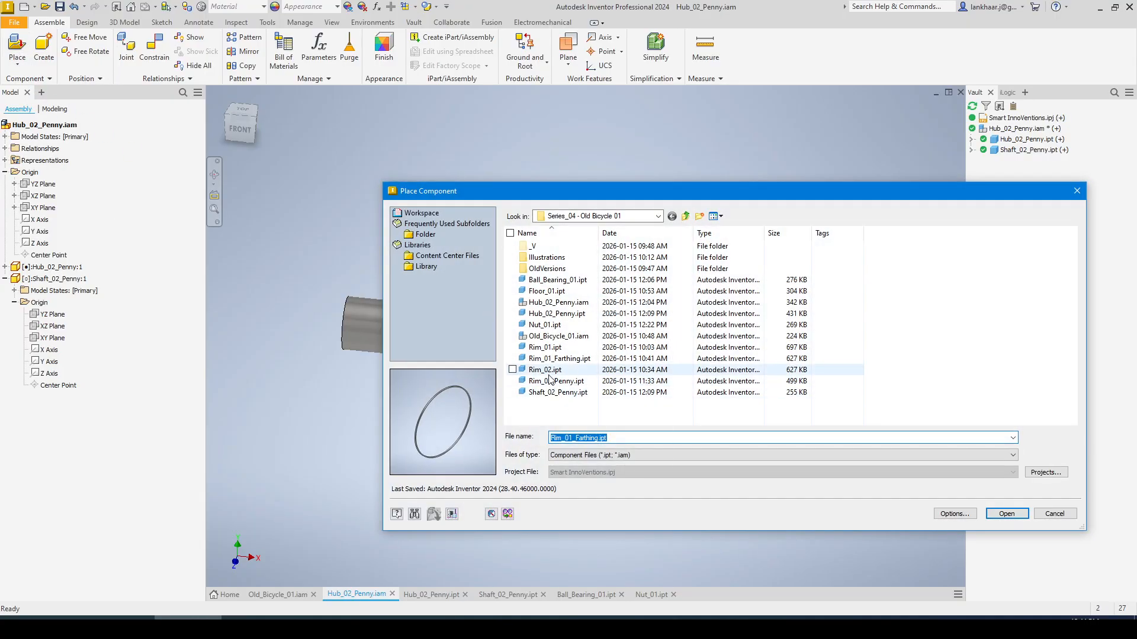
double_click(545, 325)
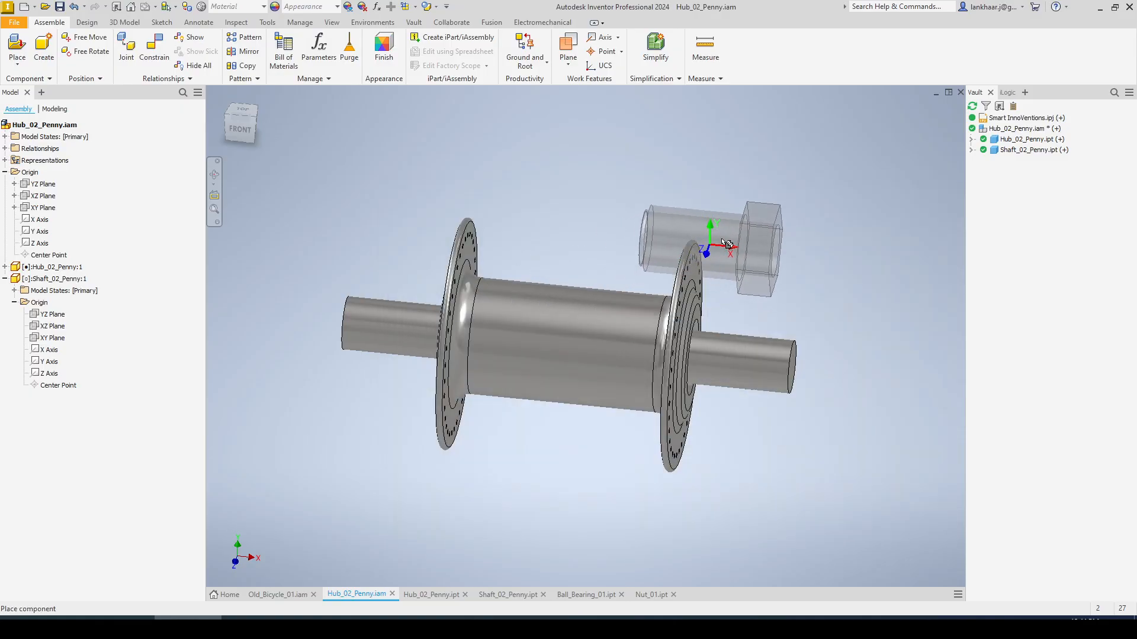
click(787, 234)
key(Escape)
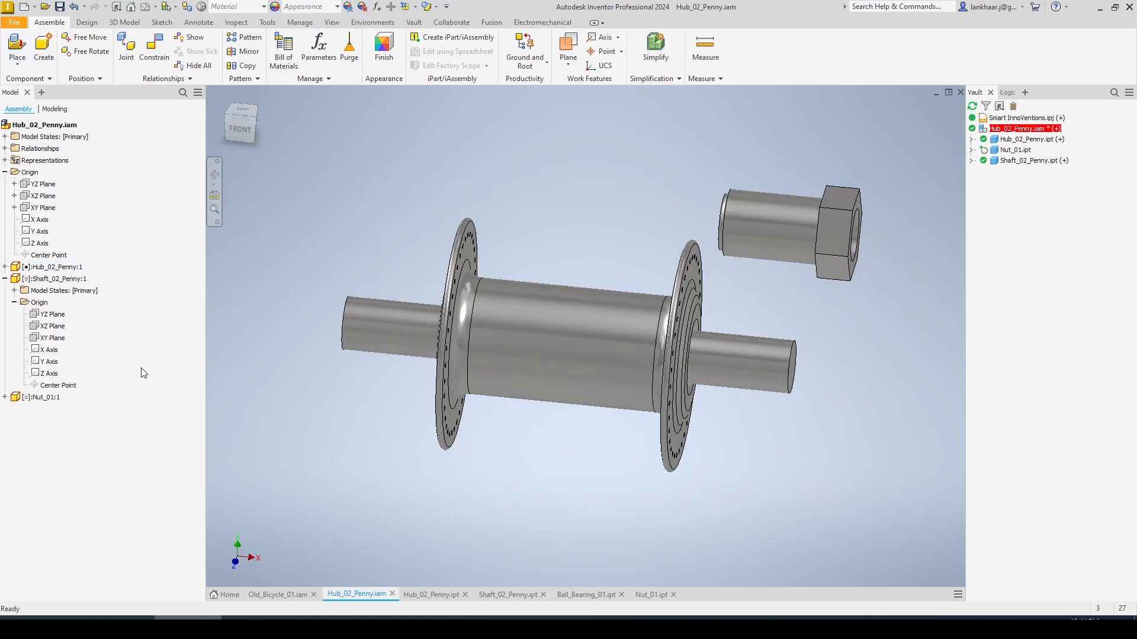
Mate the nut's XZ plane to the assembly's XZ plane with a 0 mm offset.
click(4, 398)
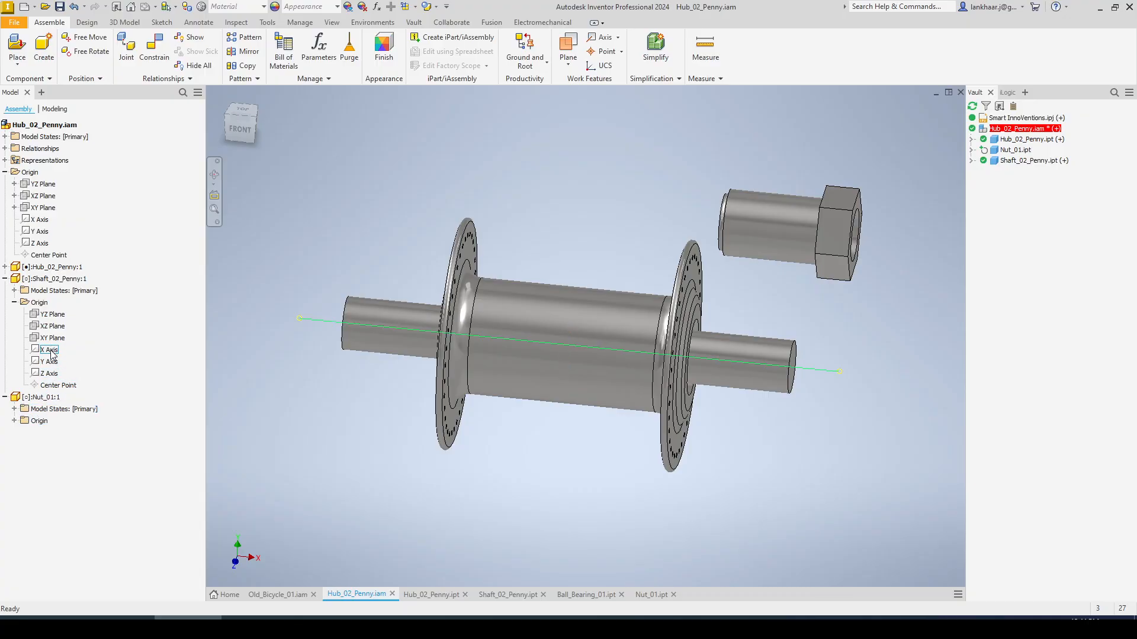
click(15, 422)
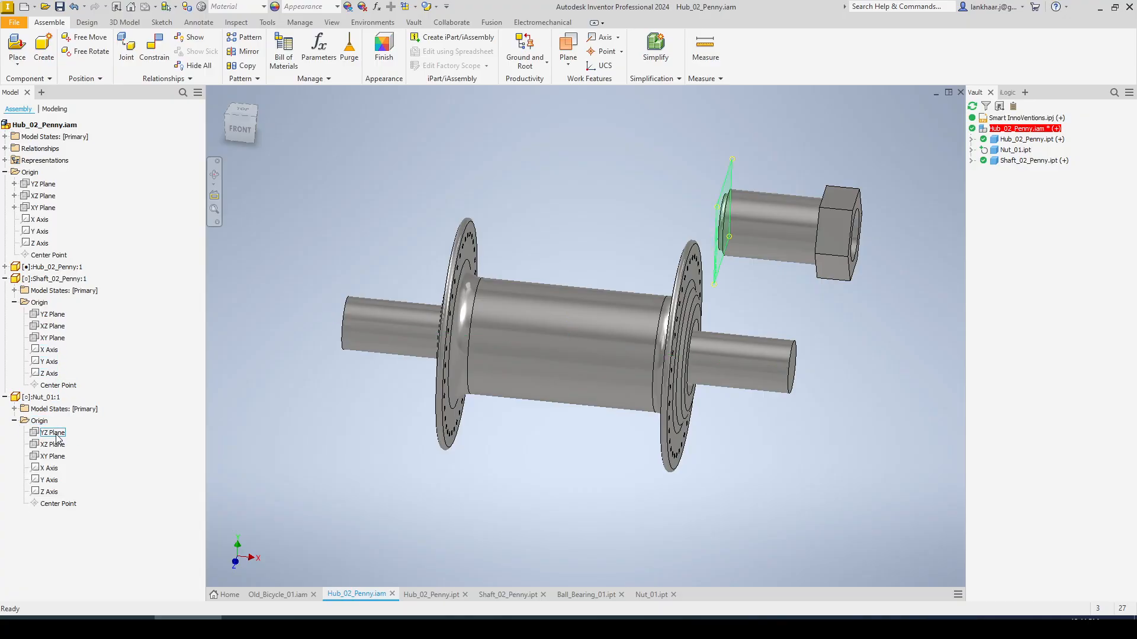
click(53, 444)
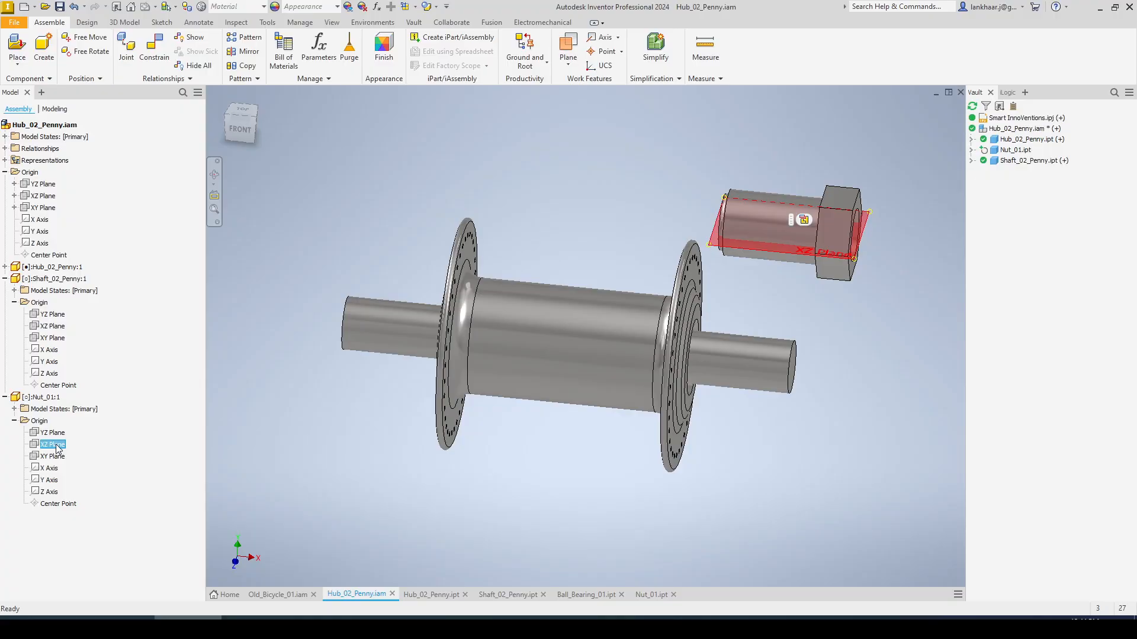
ctrl+click(43, 196)
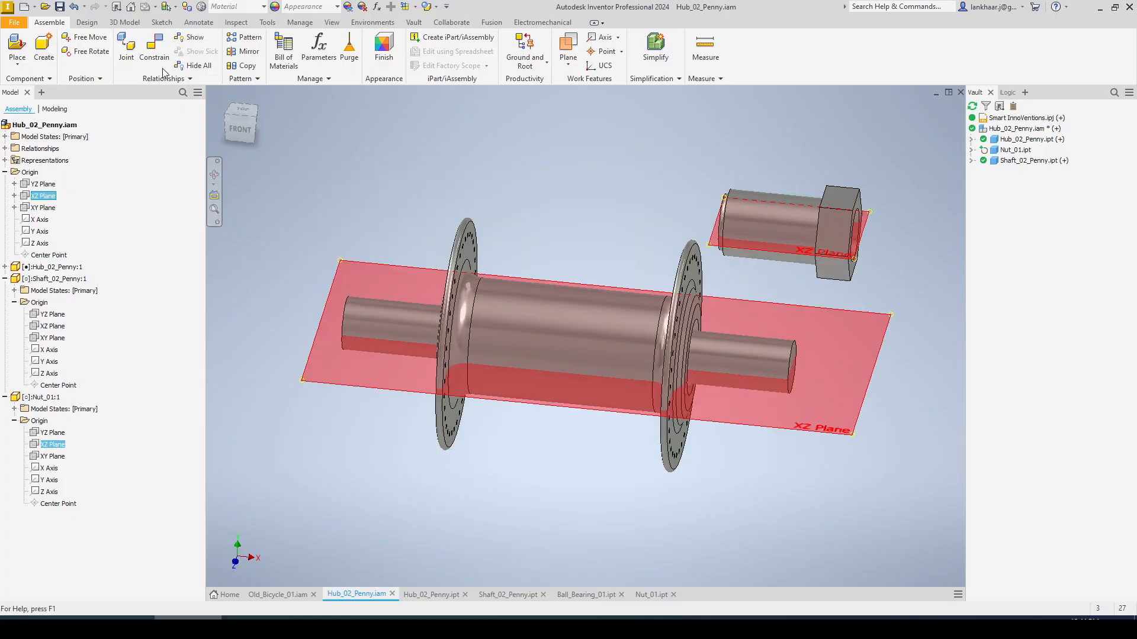
click(154, 48)
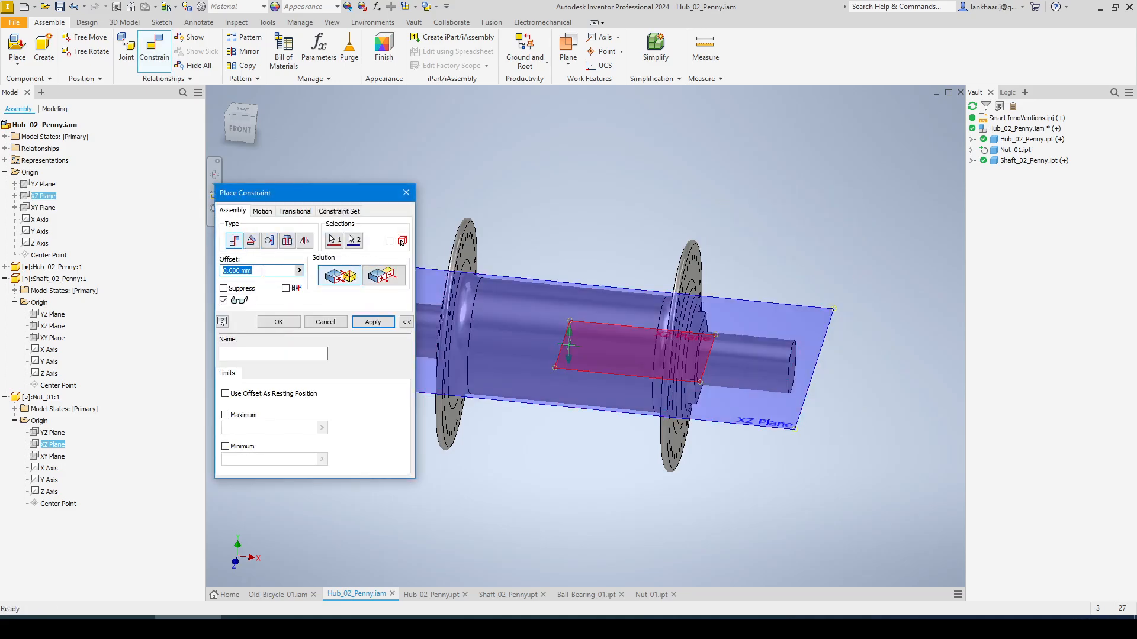
click(369, 328)
click(328, 325)
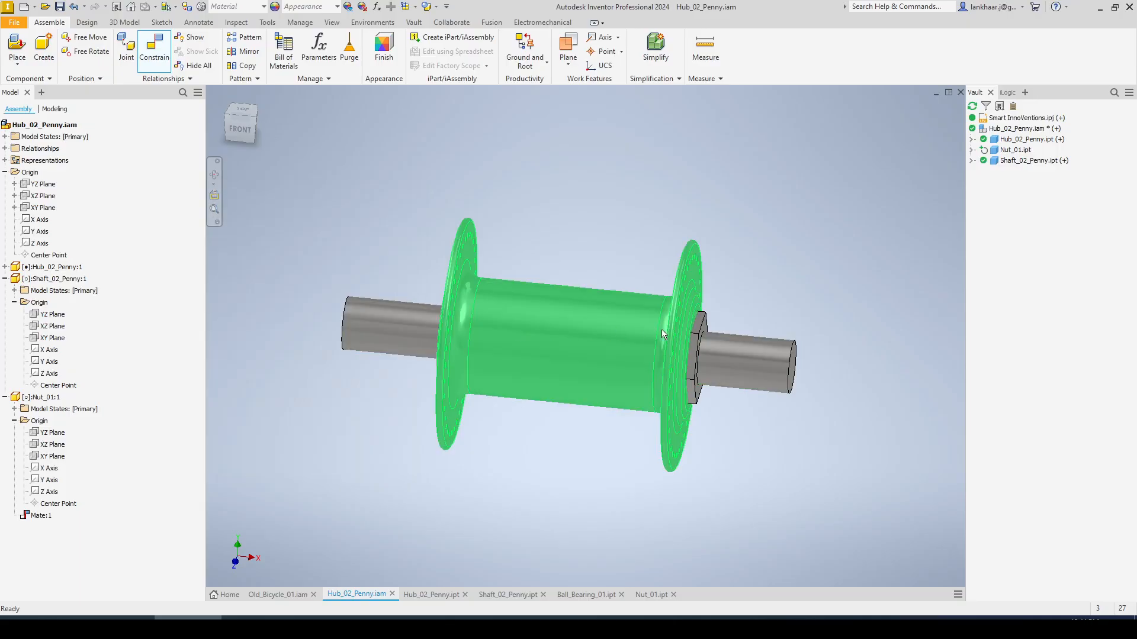
Mate the nut's XY plane to the assembly's XY plane with a 0 mm offset.
drag(701, 330, 813, 341)
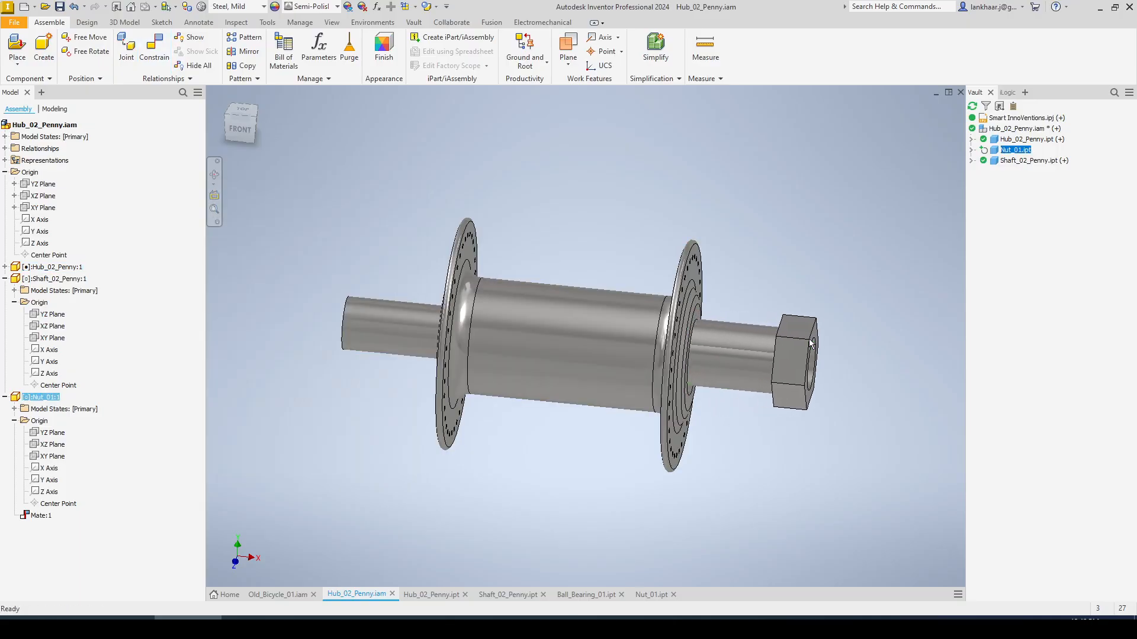
click(52, 457)
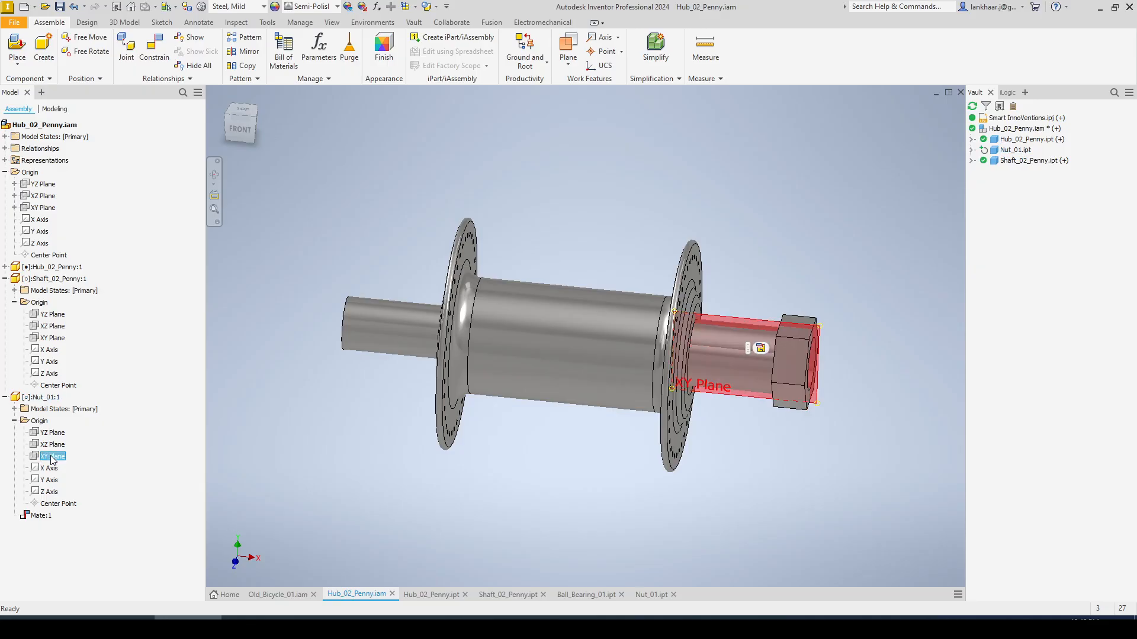
ctrl+click(47, 209)
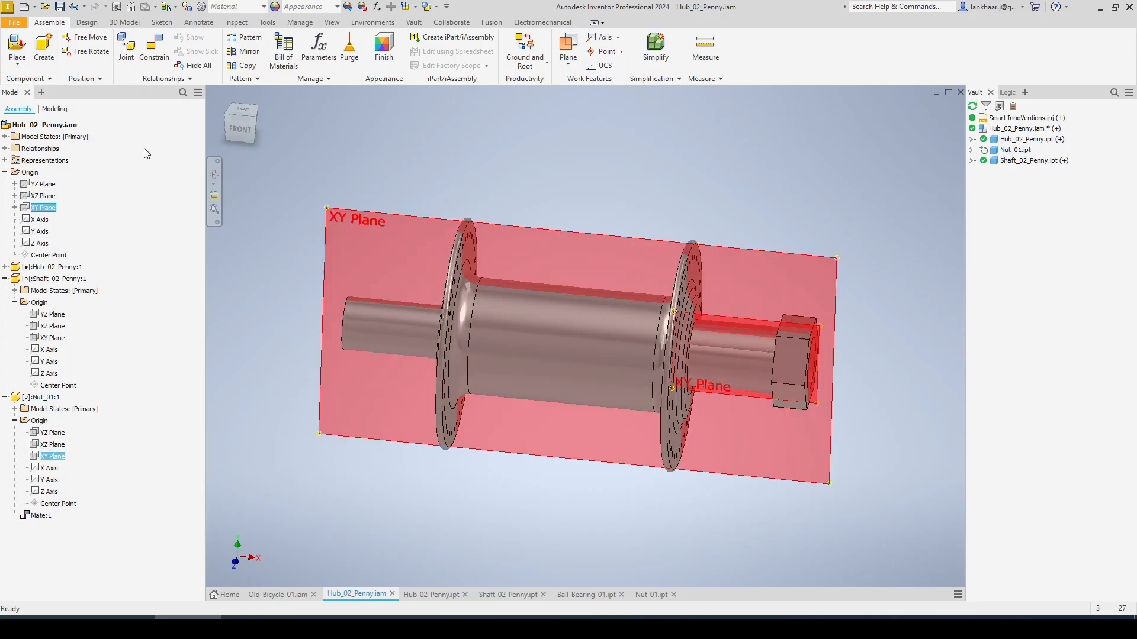
click(155, 53)
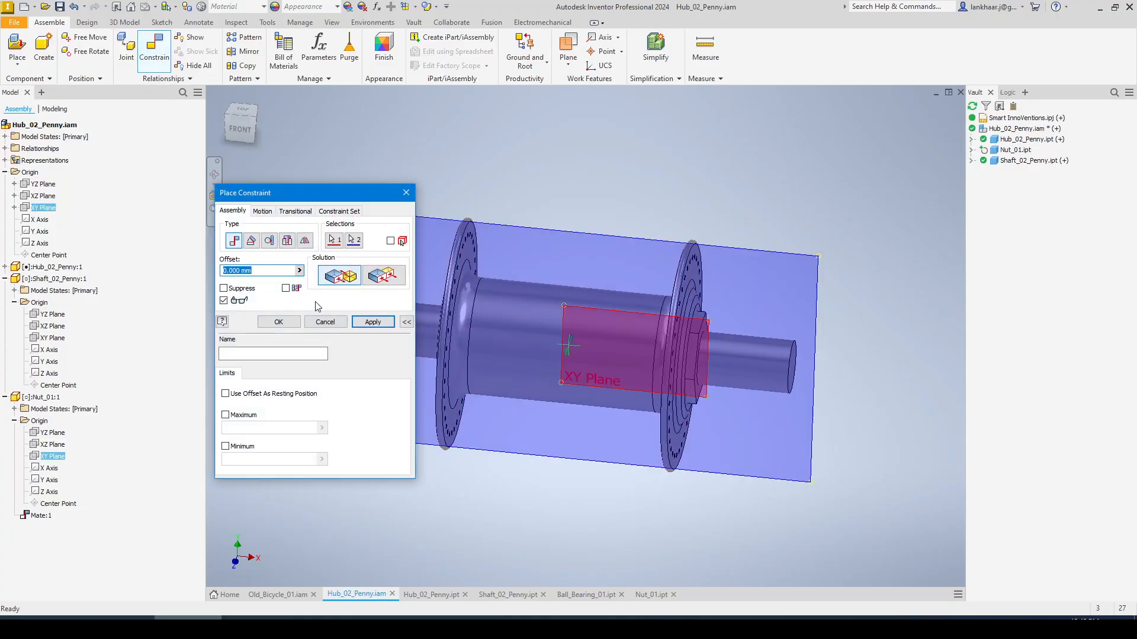
click(278, 322)
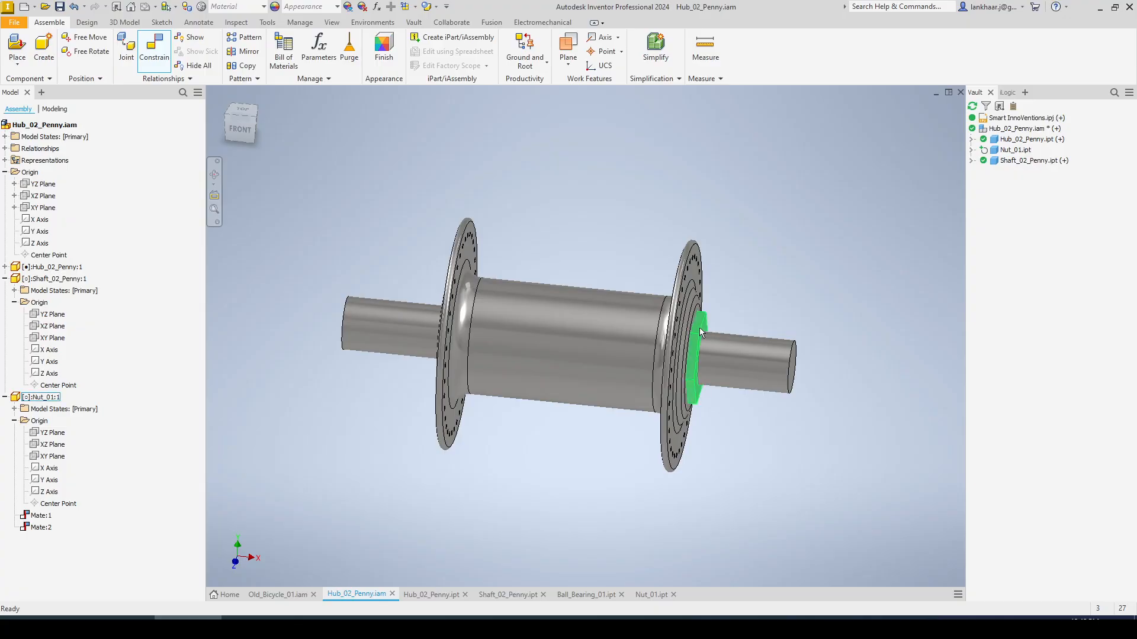
Slide the nut outward along the shaft until its threaded body stands clear of the hub's flange.
click(719, 334)
drag(720, 334, 767, 350)
scroll(791, 352, up, 5)
shift+middle_drag(839, 339, 819, 330)
scroll(818, 329, down, 2)
drag(642, 312, 733, 341)
scroll(822, 335, down, 1)
shift+middle_drag(829, 326, 821, 304)
click(821, 304)
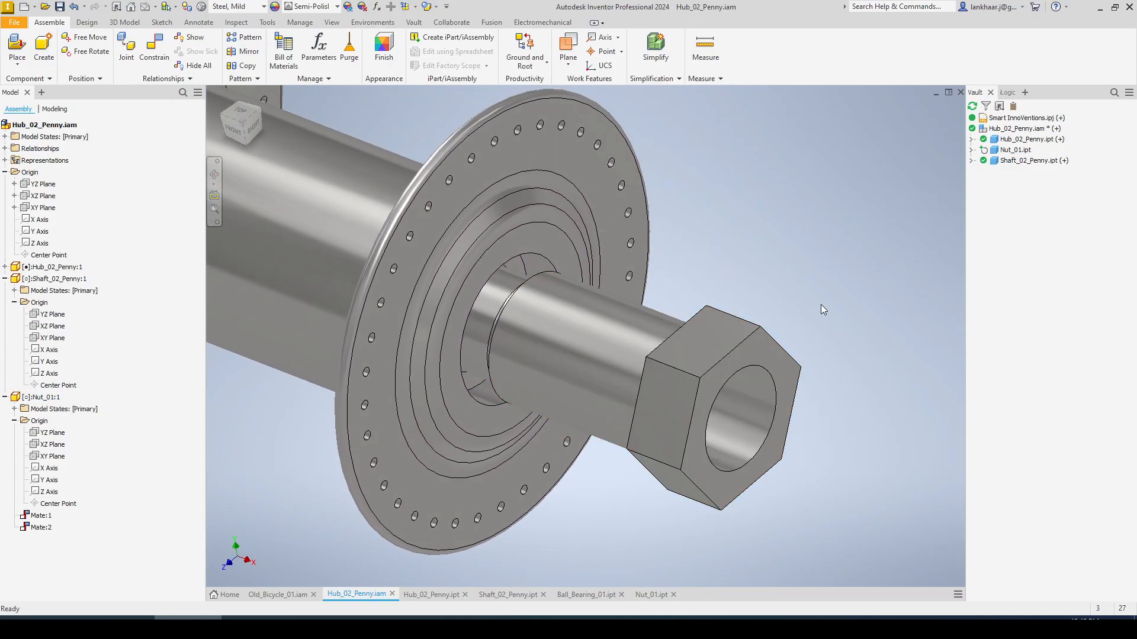
Measure the diameters of the nut's bore and the shaft to compare their fit.
mouse_move(718, 290)
middle_down()
mouse_move(745, 290)
mouse_move(726, 283)
middle_up()
click(697, 44)
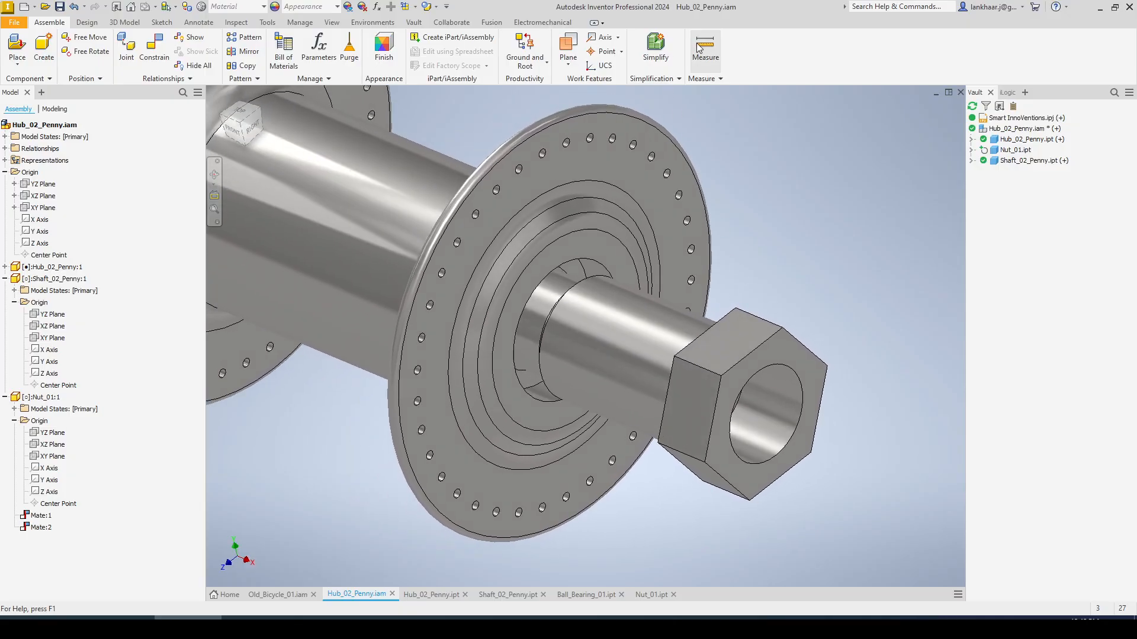
click(797, 424)
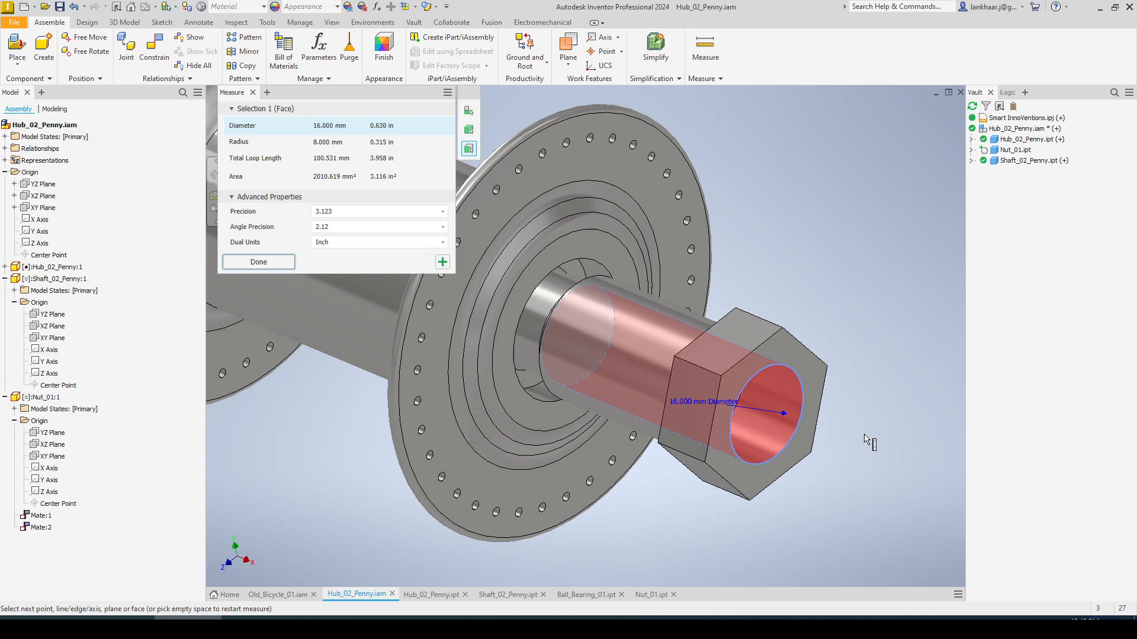
key(Escape)
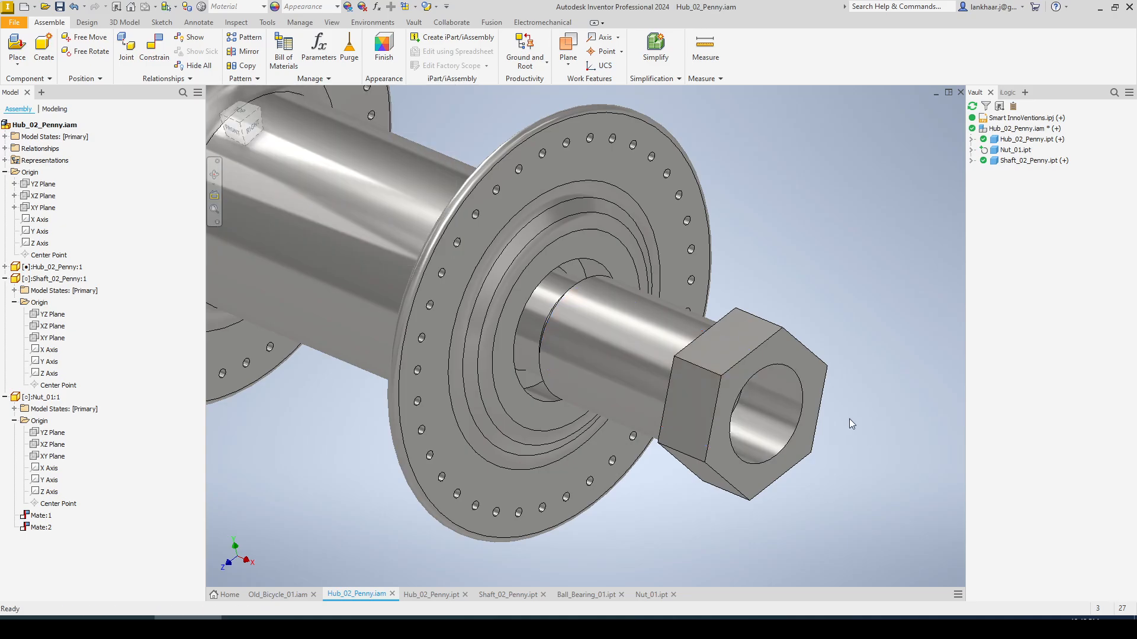
click(704, 48)
click(531, 297)
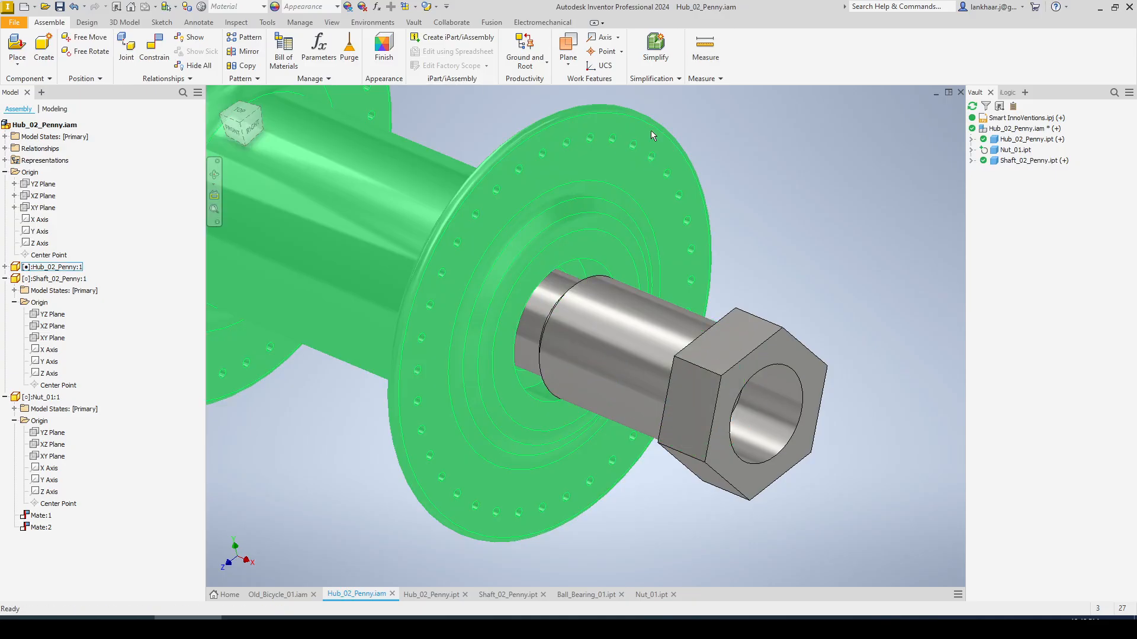
click(704, 48)
click(567, 282)
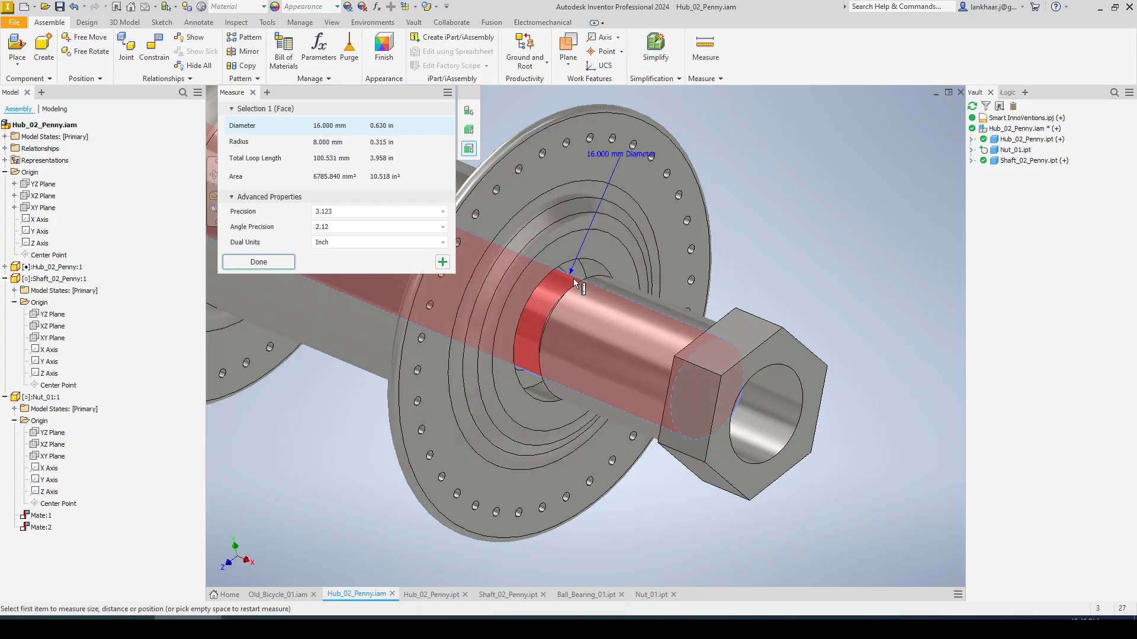
key(Escape)
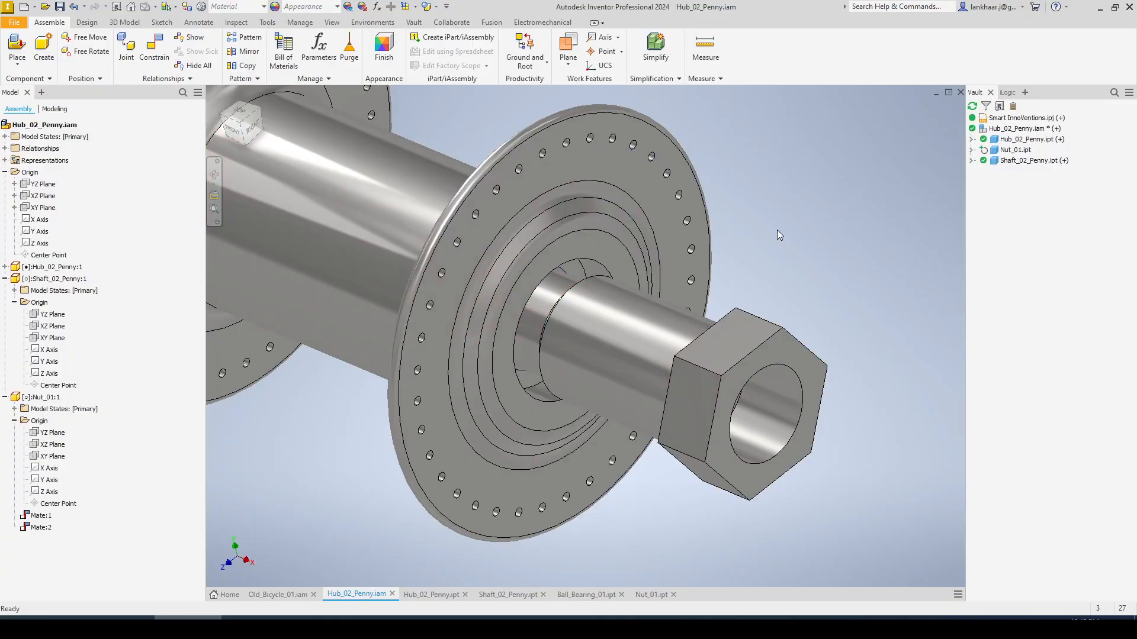
Slide the nut slightly inward along the shaft toward the hub's flange.
shift+middle_drag(778, 235, 761, 289)
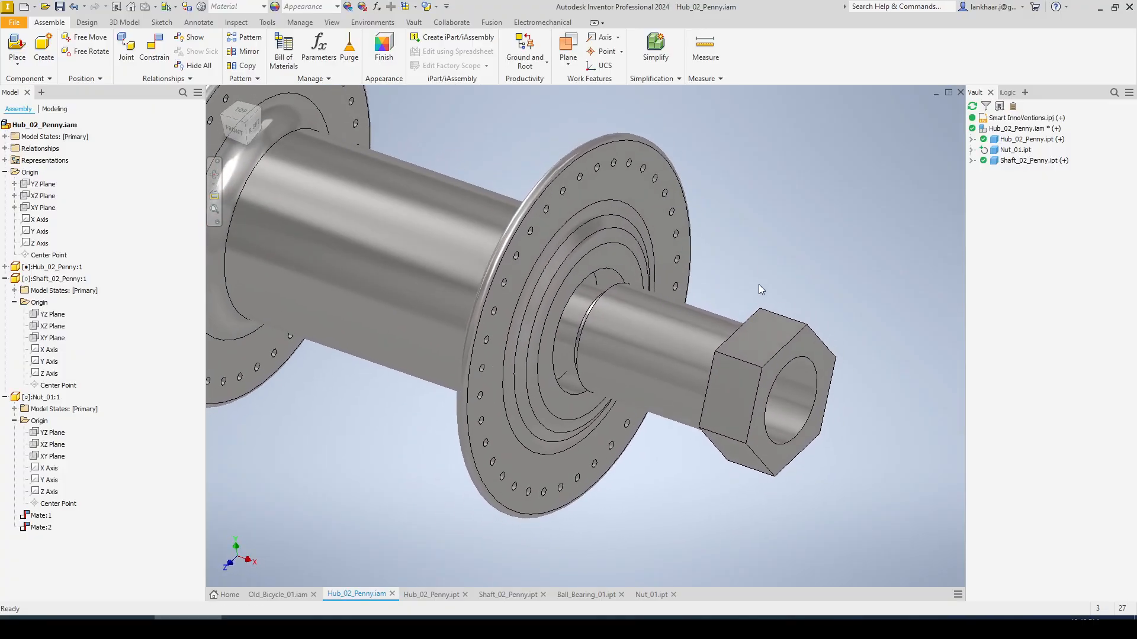
click(759, 342)
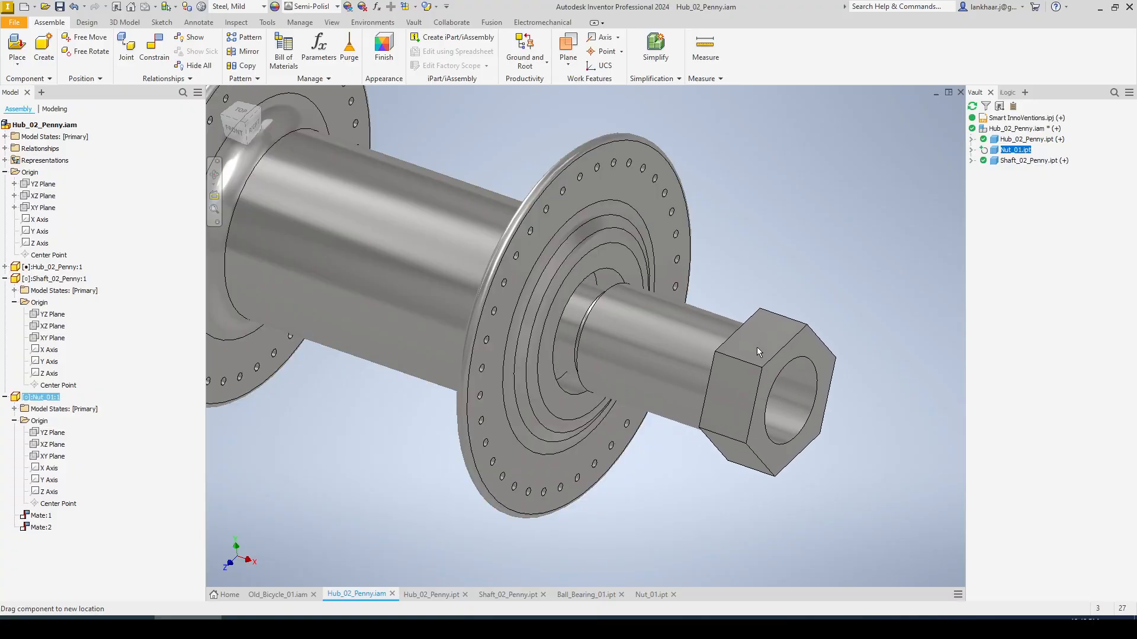
drag(755, 349, 750, 349)
click(762, 252)
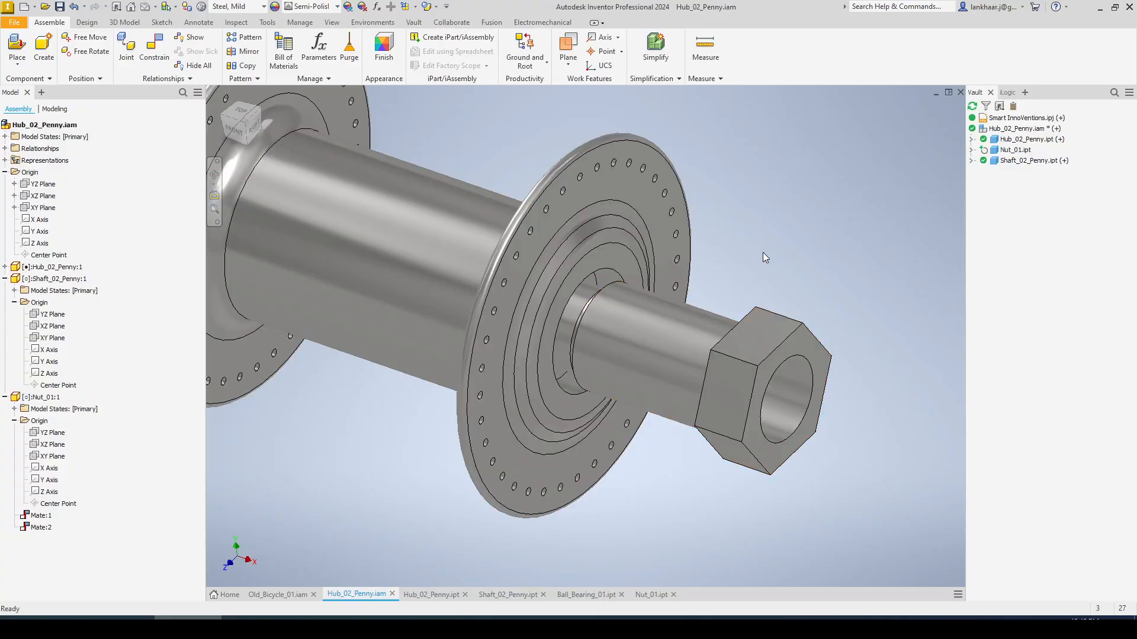
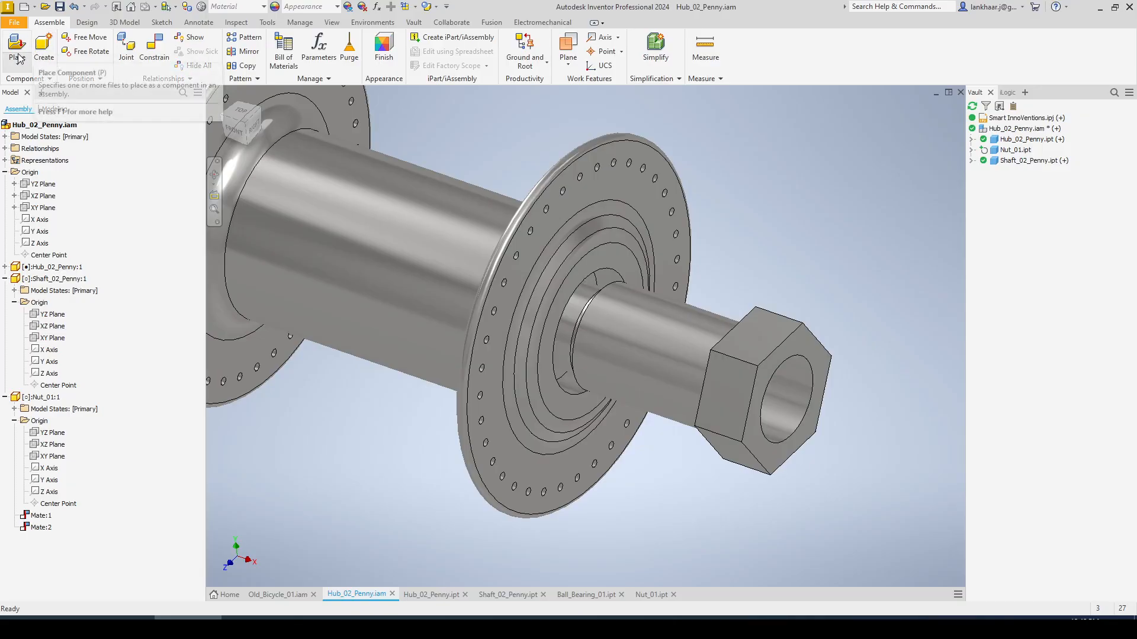
Create a new assembly from the Standard (mm).iam template and save it as Ball_Bearing_01.iam in the Series_04 - Old Bicycle 01 folder.
click(25, 8)
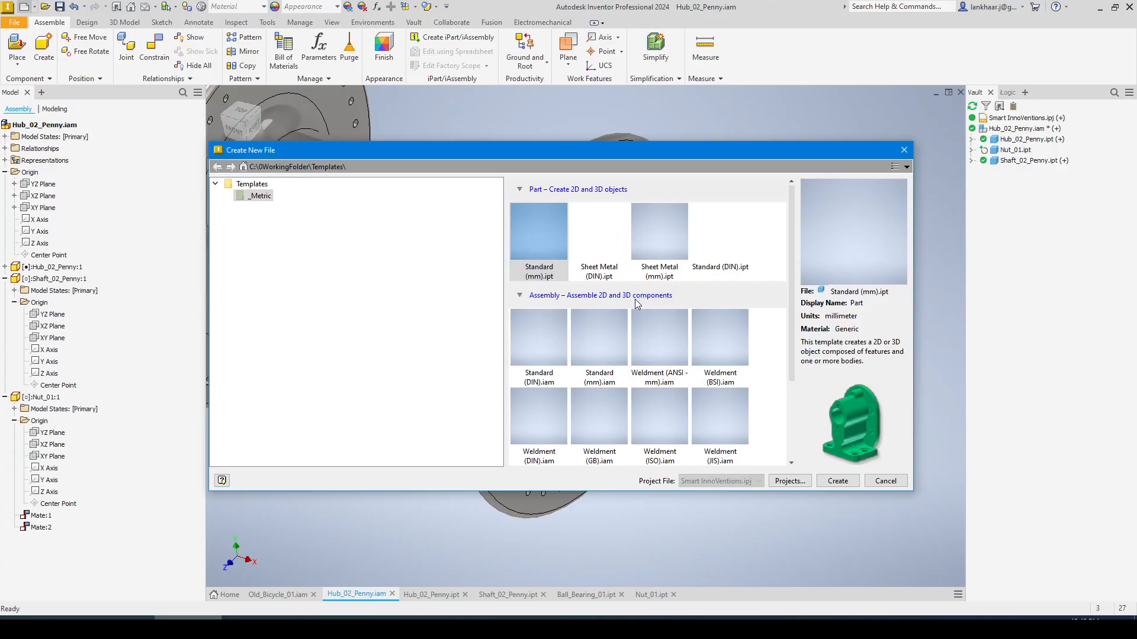
double_click(600, 343)
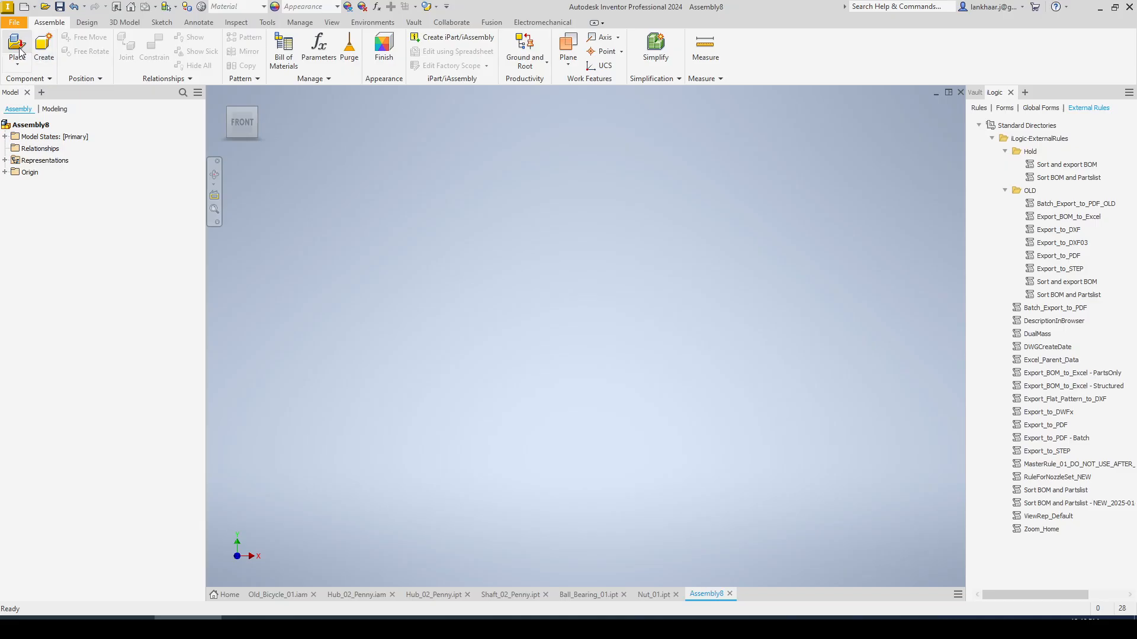
click(60, 9)
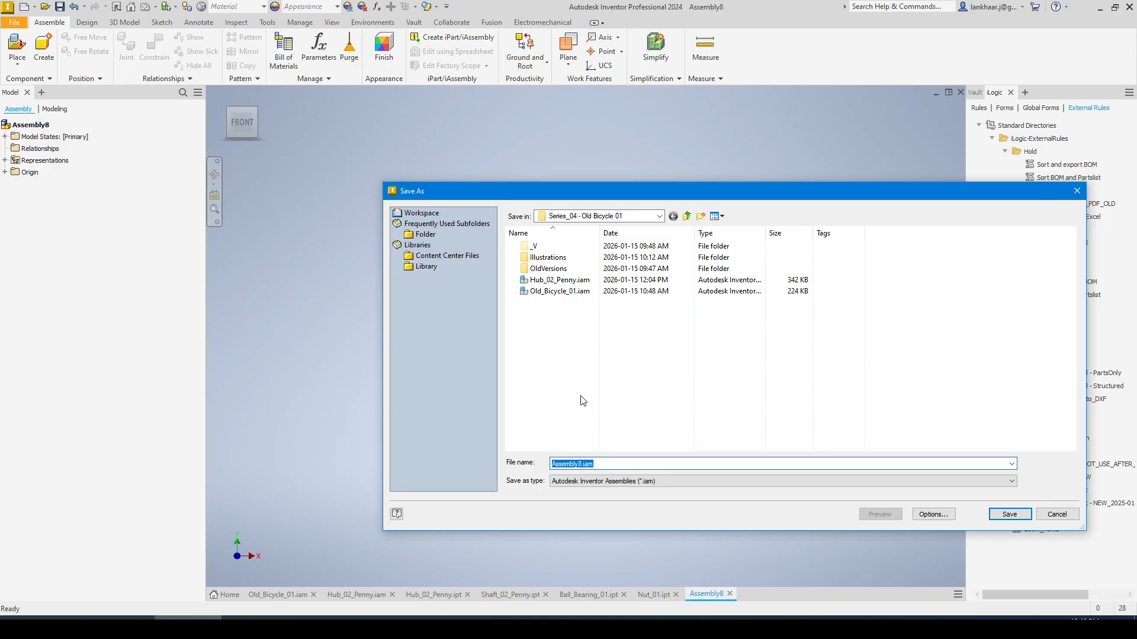
click(609, 482)
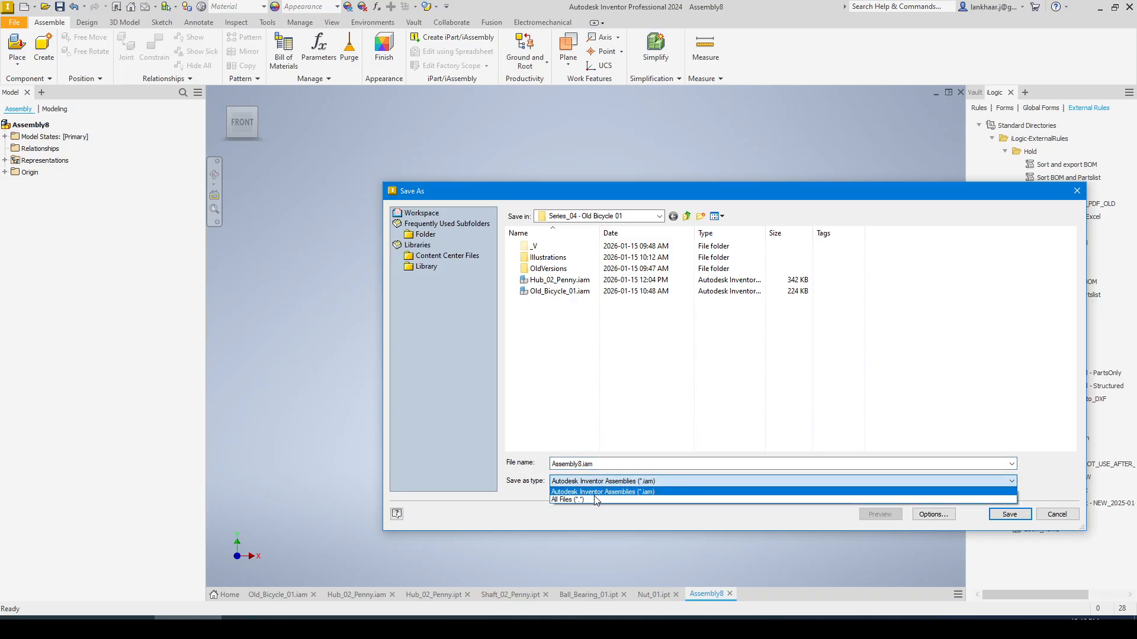
click(592, 496)
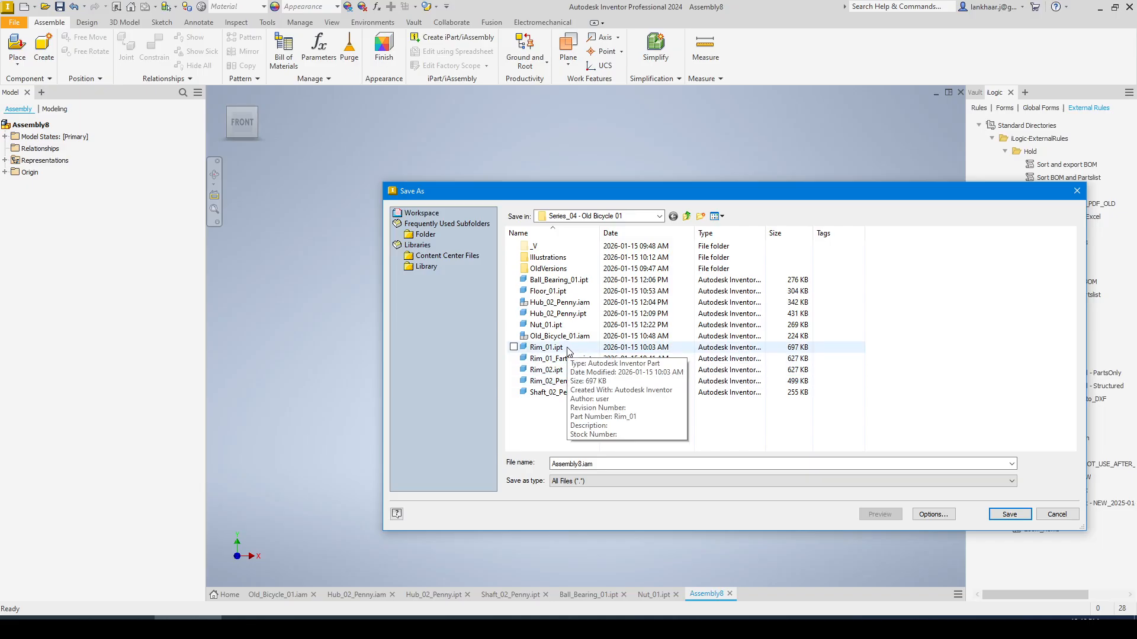
click(558, 280)
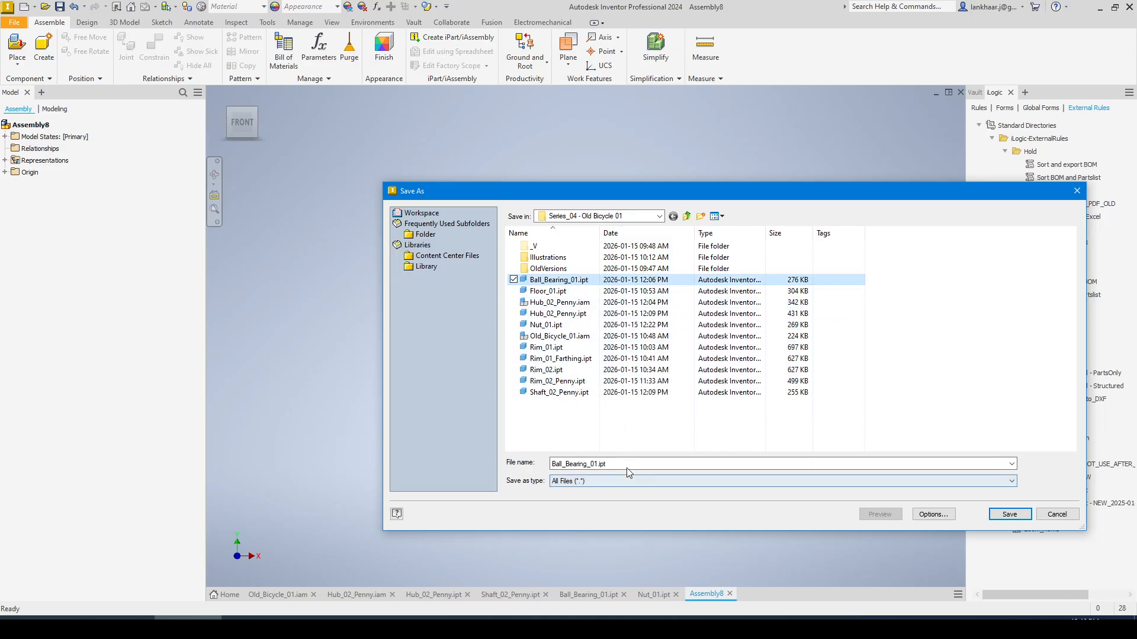
click(605, 464)
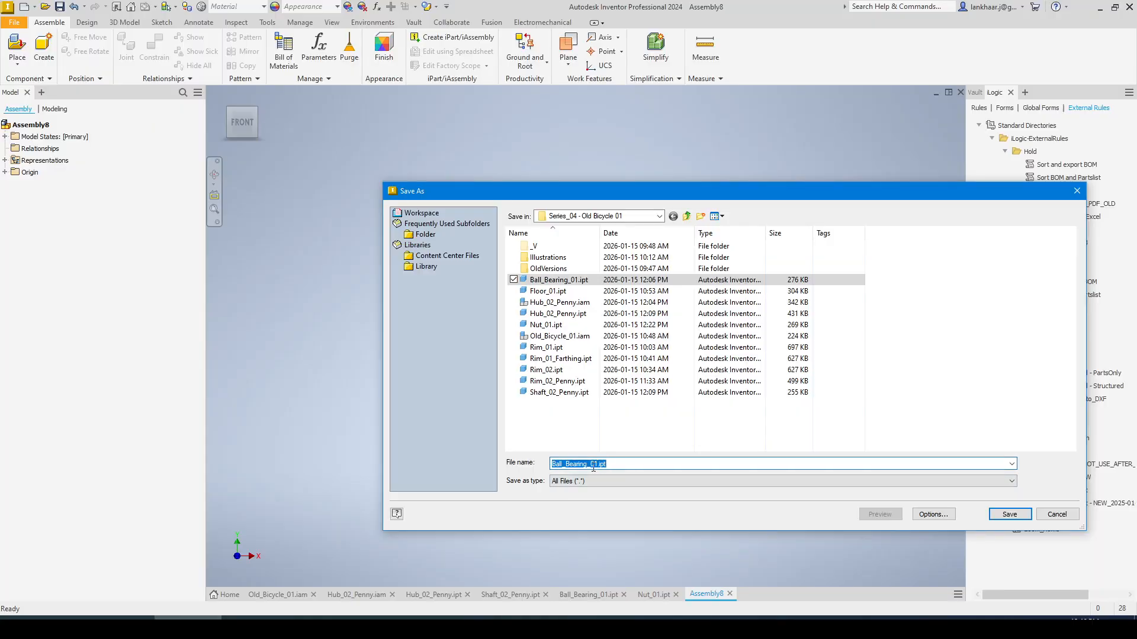
click(625, 466)
key(BackSpace)
key(BackSpace)
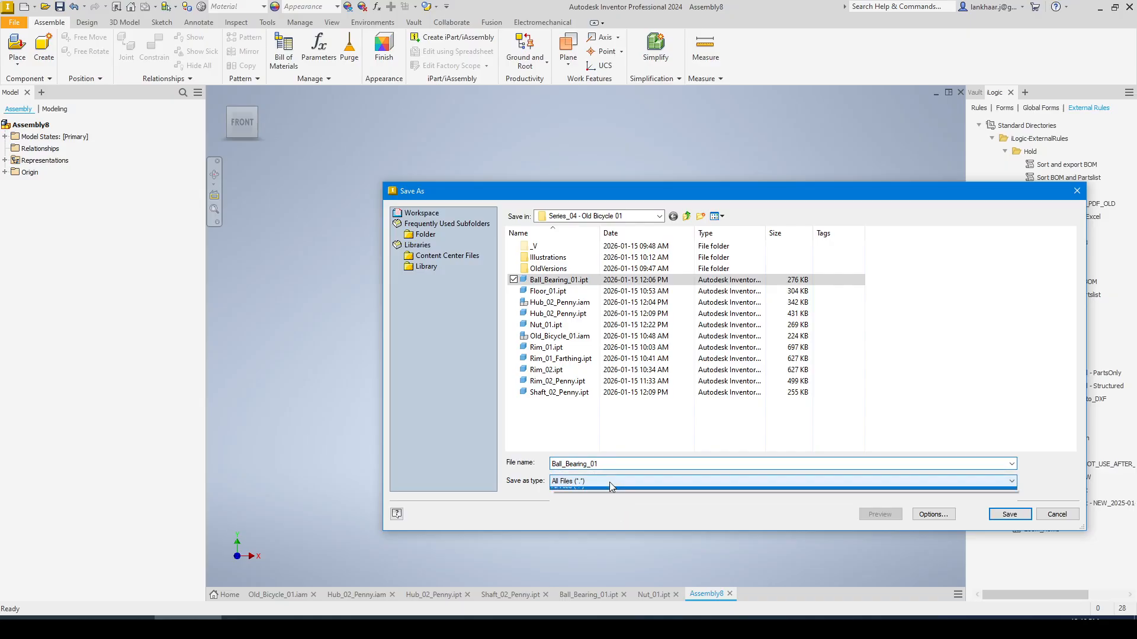
click(609, 482)
click(608, 493)
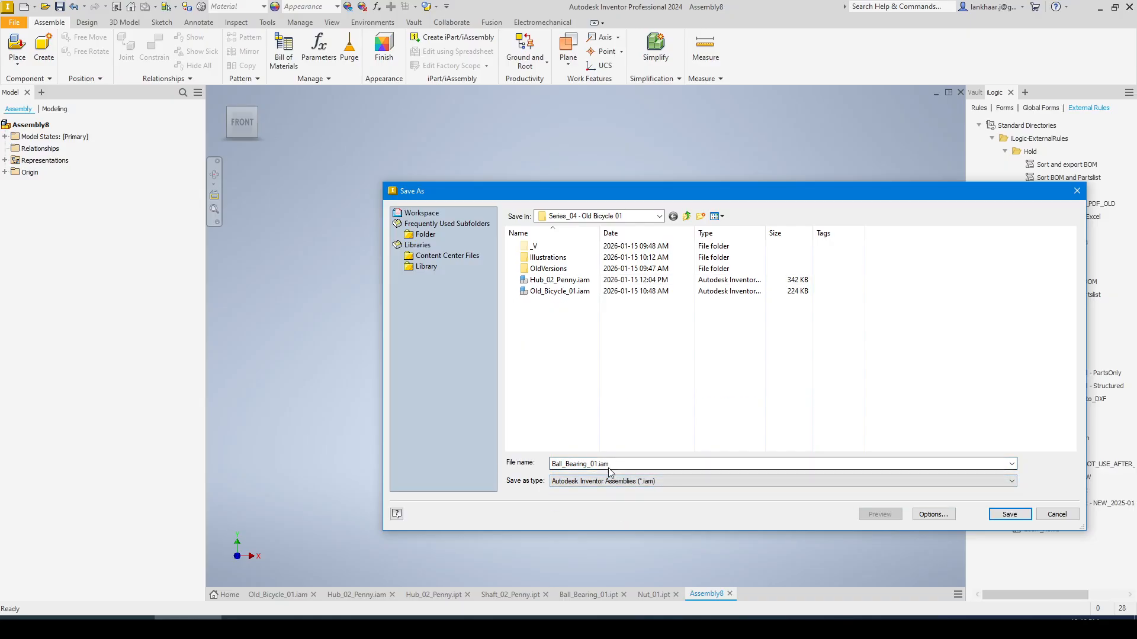
click(1002, 514)
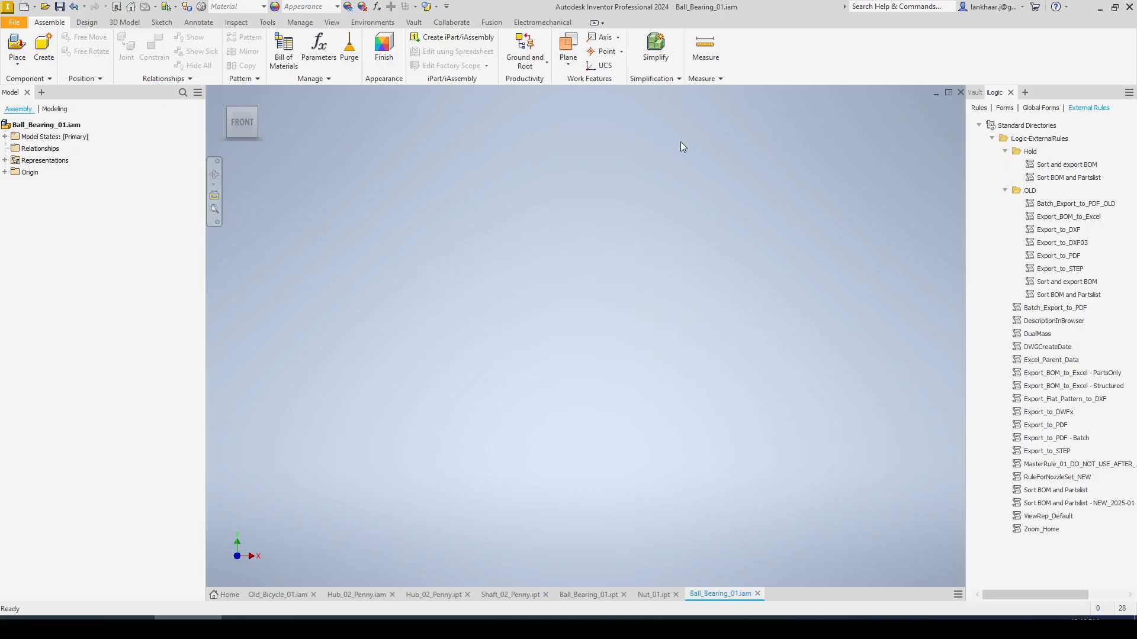
Check the new Ball_Bearing_01.iam assembly in to the Vault.
click(977, 93)
right_click(1000, 132)
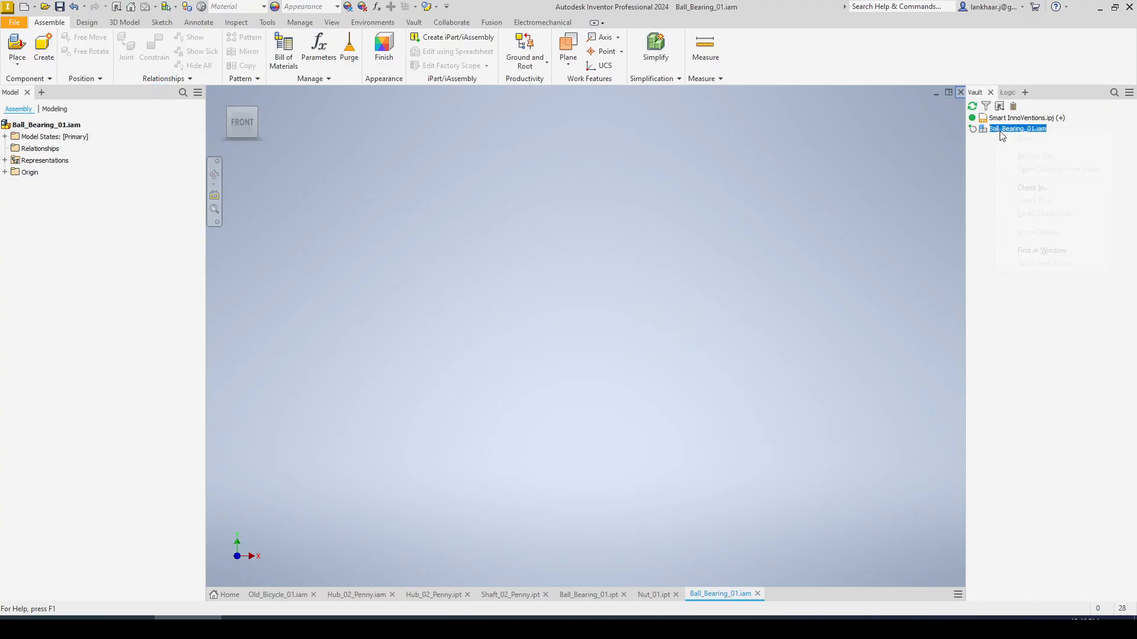
click(1016, 188)
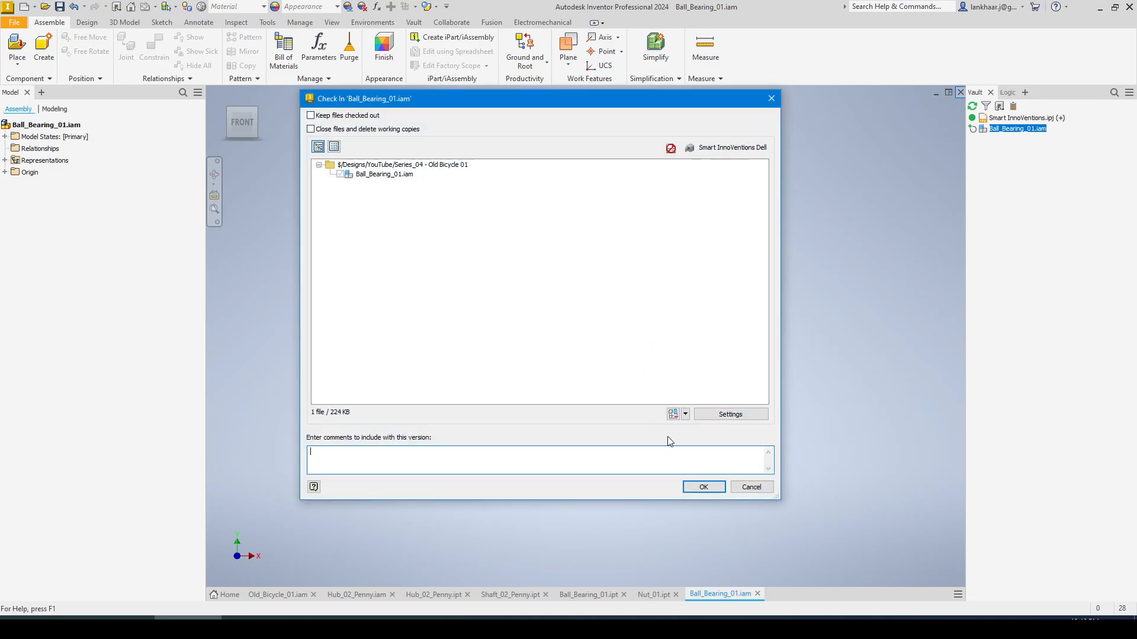
Check Ball_Bearing_01.iam in to the vault without a comment and check it out again.
click(705, 489)
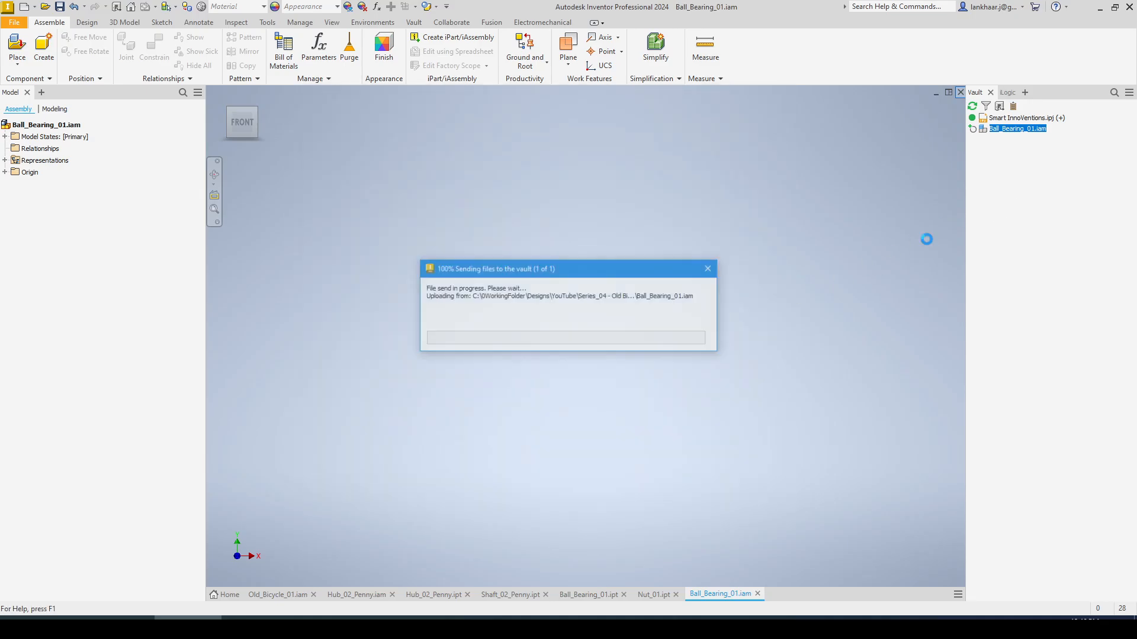
right_click(1004, 129)
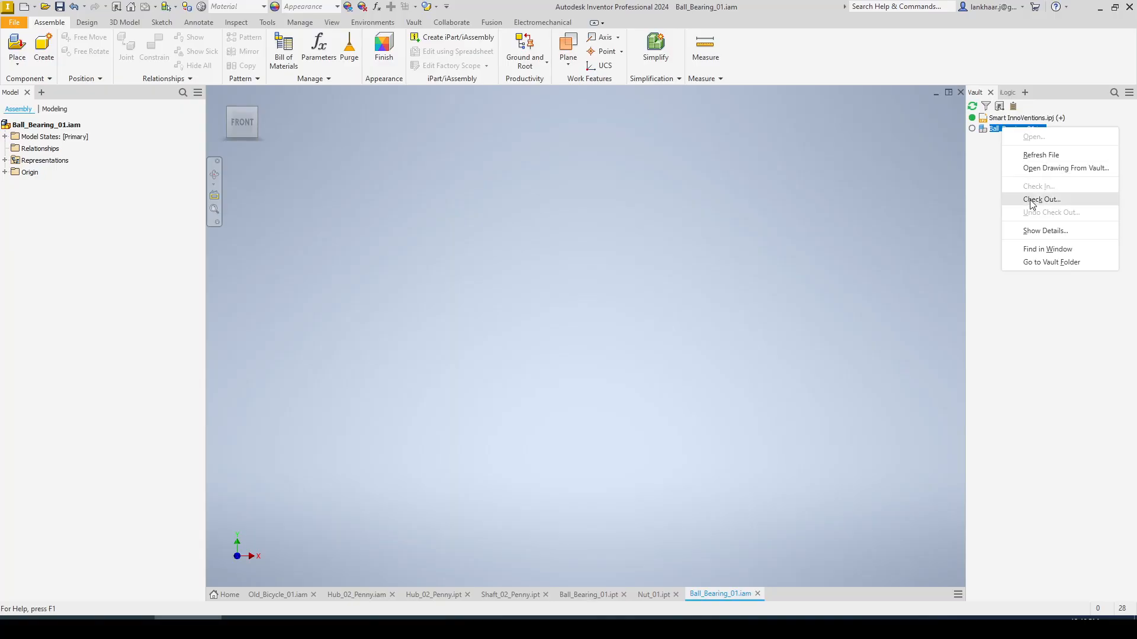
click(1030, 200)
click(626, 444)
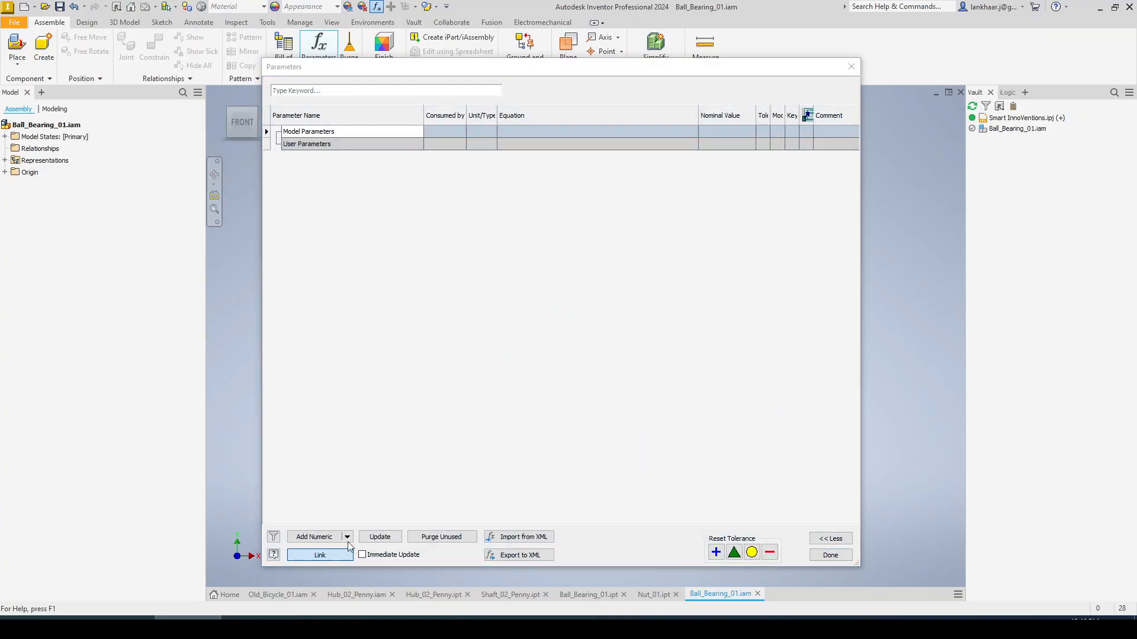
Link the Bearing_PCD_01 parameter from Hub_02_Penny.ipt into the assembly's parameters.
click(341, 555)
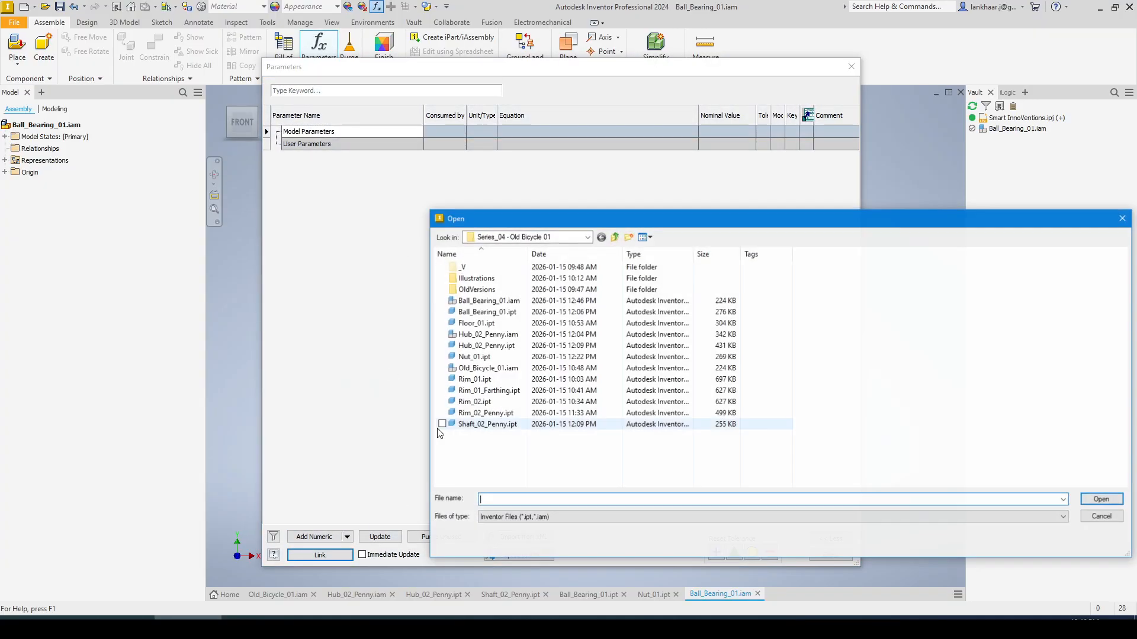
double_click(486, 347)
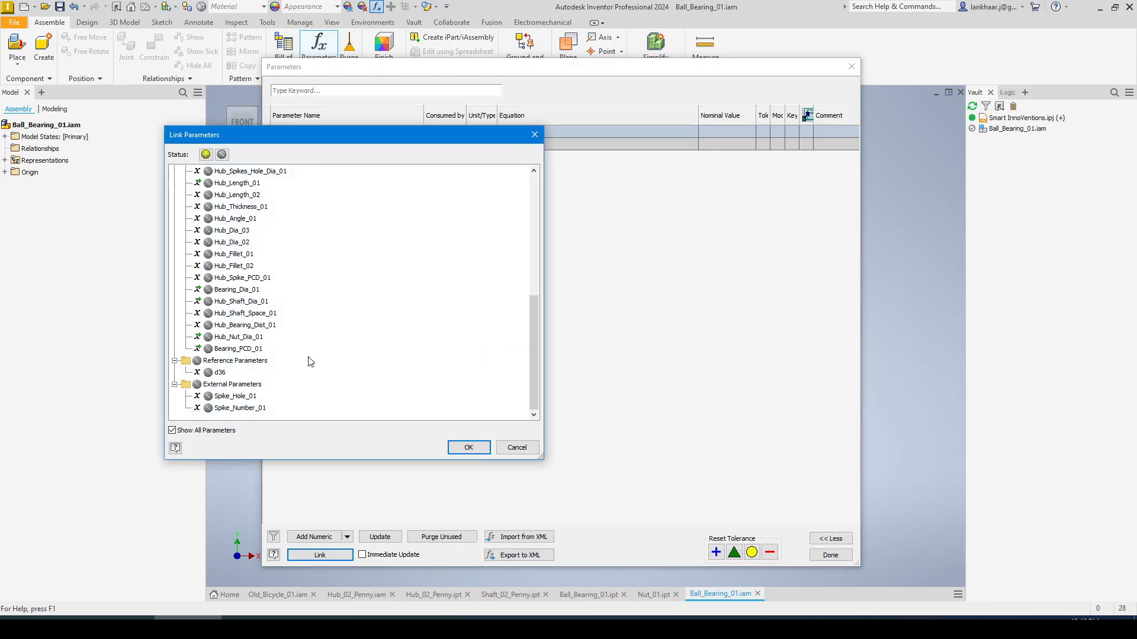
click(203, 349)
click(208, 350)
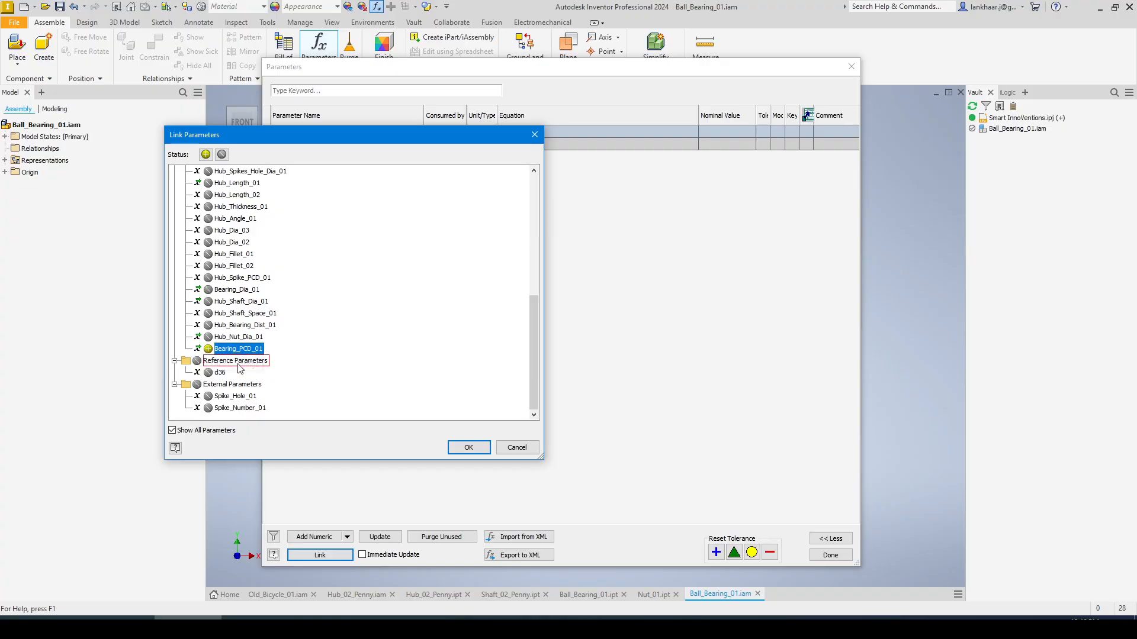
click(468, 447)
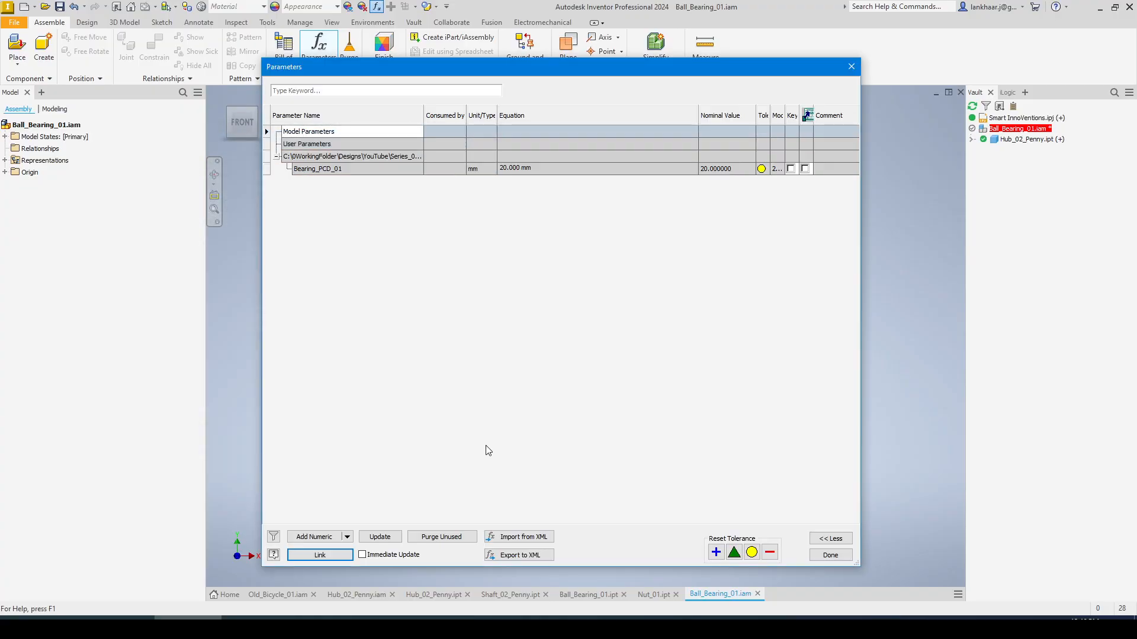
Add a numeric user parameter named Bearing_PCD_Derived_01.
click(314, 536)
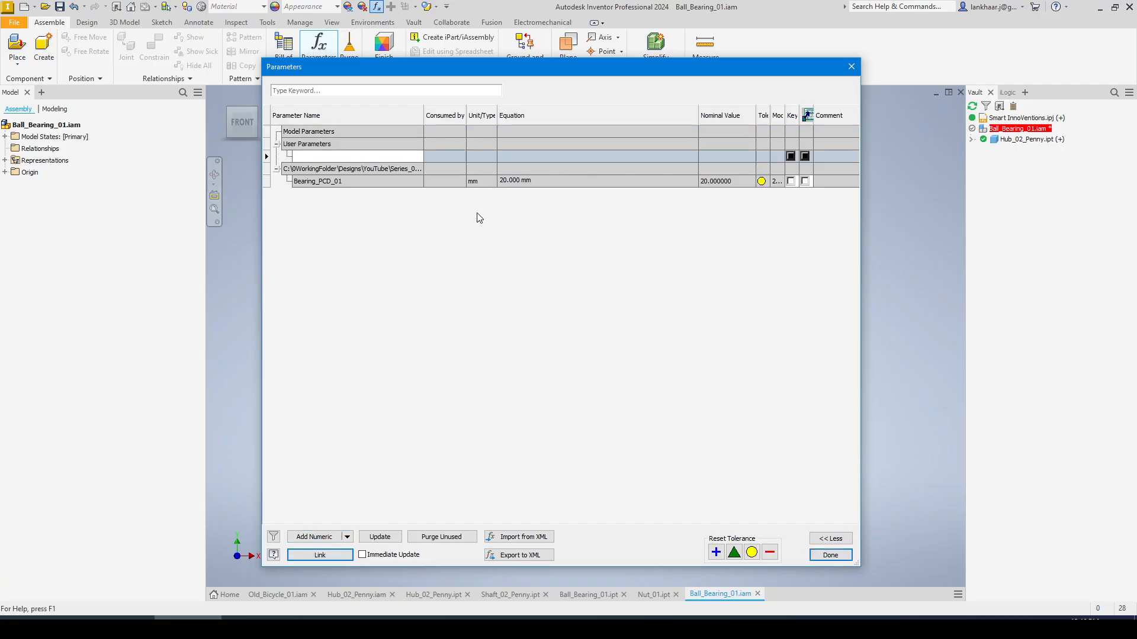
text(Bearing_PCD_Der)
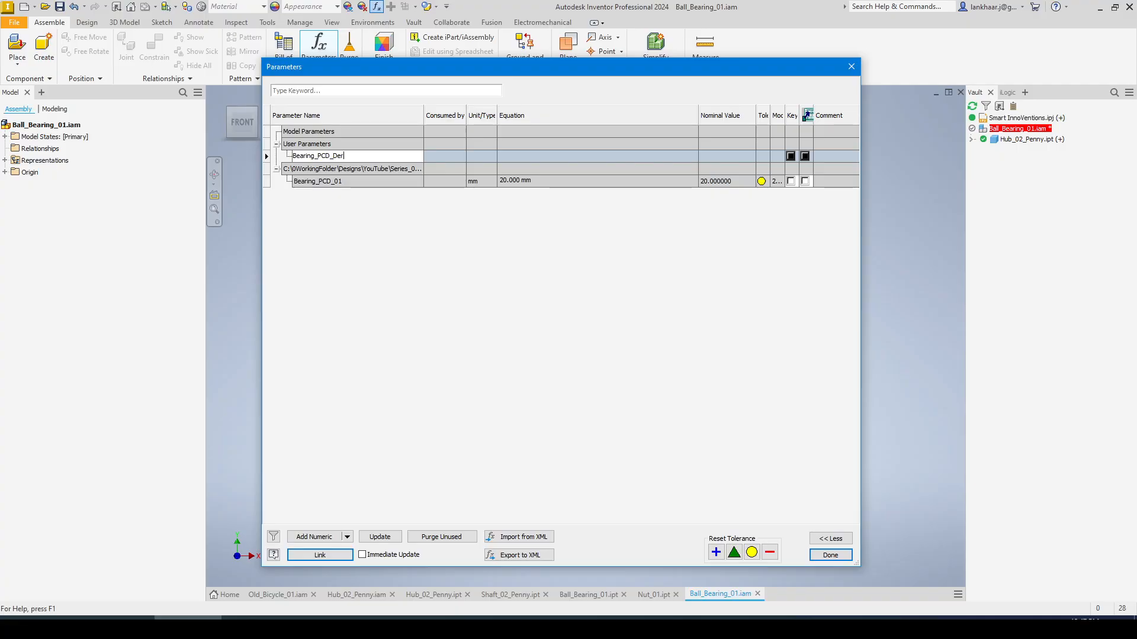
text(ived_01)
key(Return)
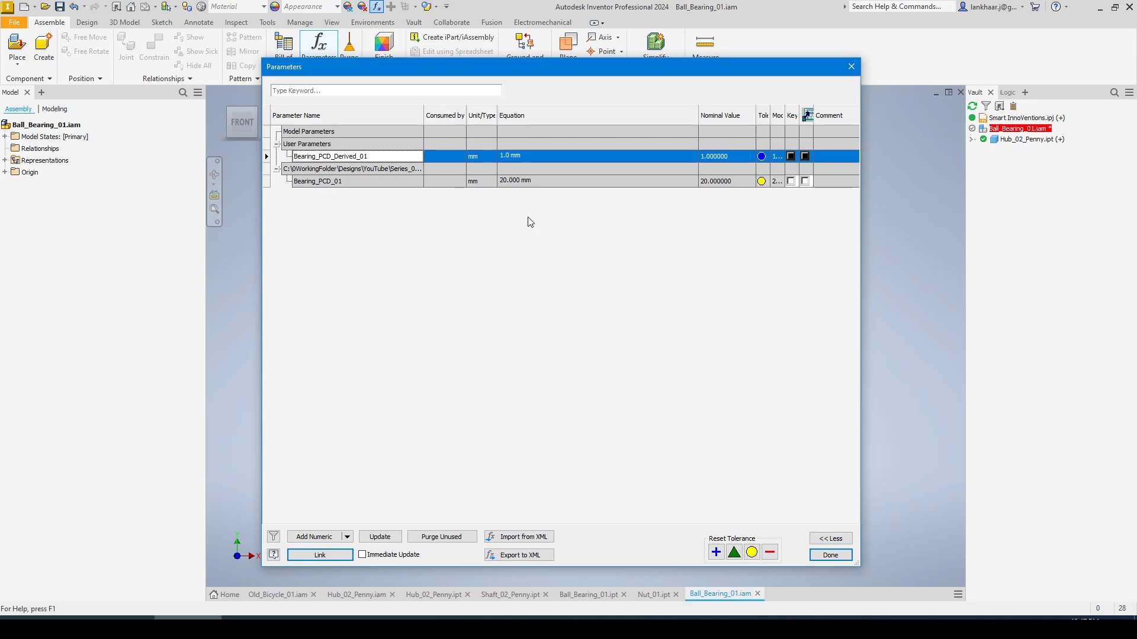
Set the equation of Bearing_PCD_Derived_01 to the linked parameter Bearing_PCD_01 and finish editing the parameters.
click(643, 155)
click(694, 156)
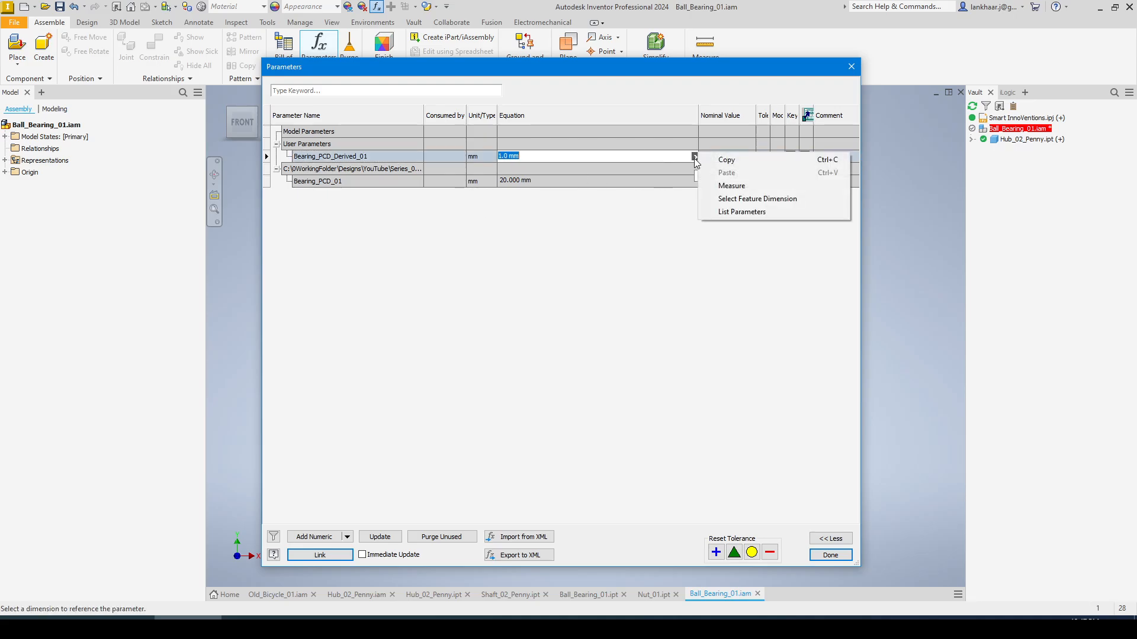
click(737, 211)
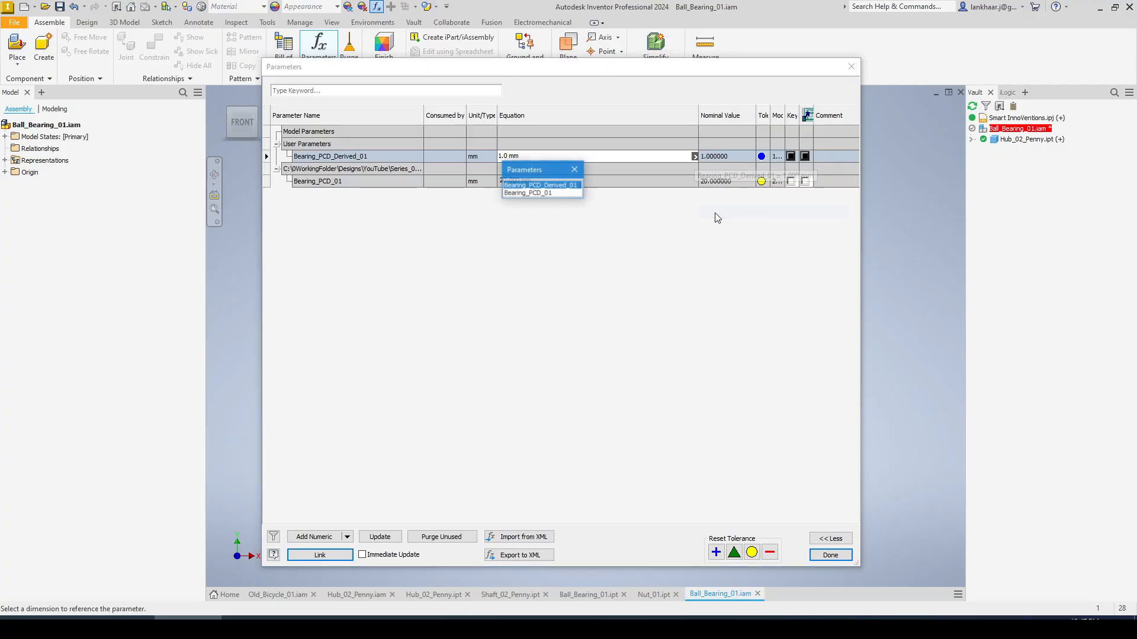
click(549, 193)
key(Return)
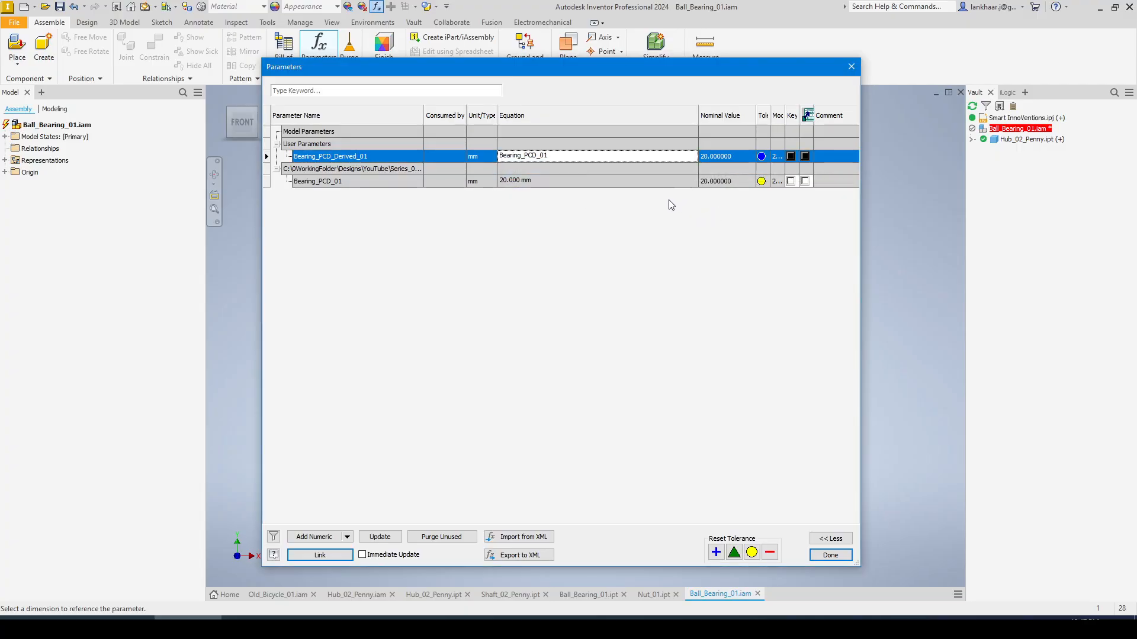
click(830, 556)
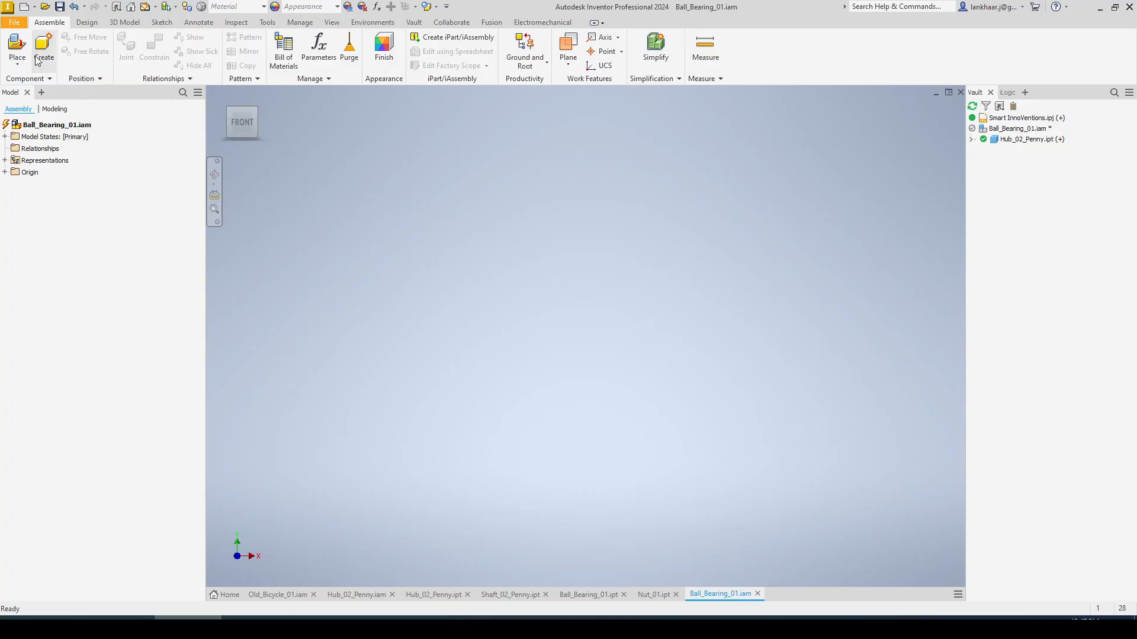
Place one instance of Ball_Bearing_01.ipt in the assembly.
click(17, 46)
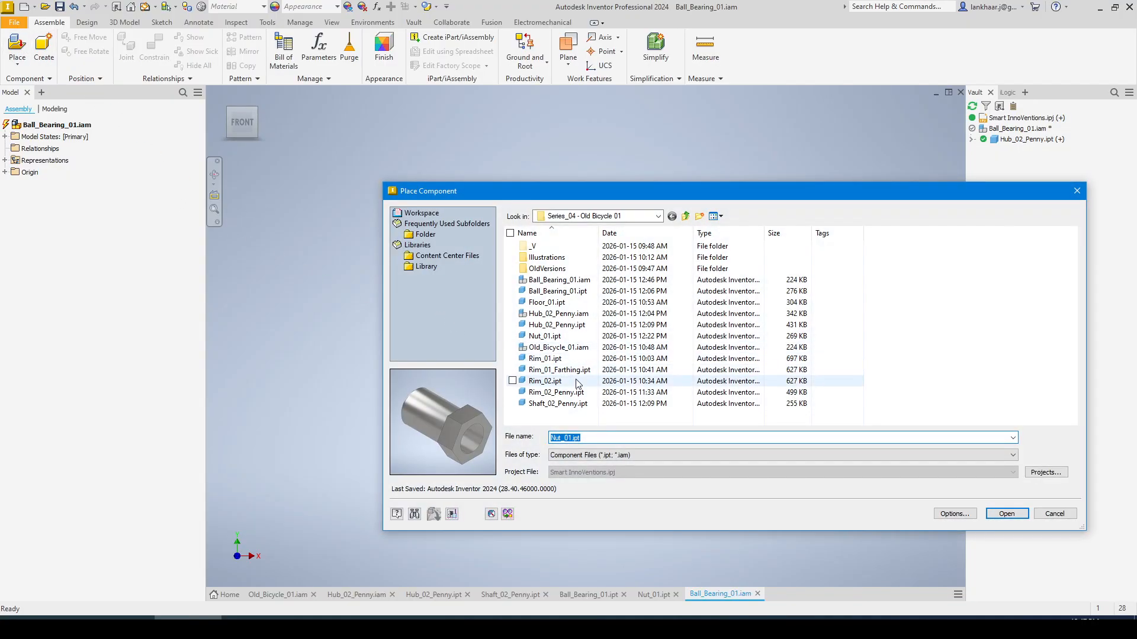
double_click(557, 291)
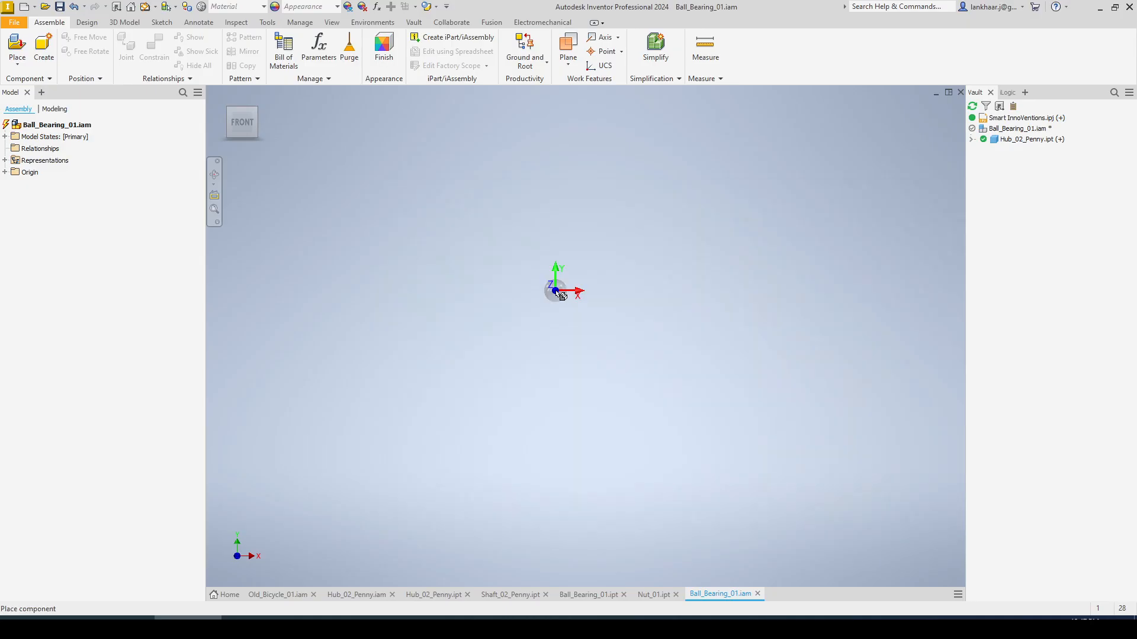
click(559, 308)
key(Escape)
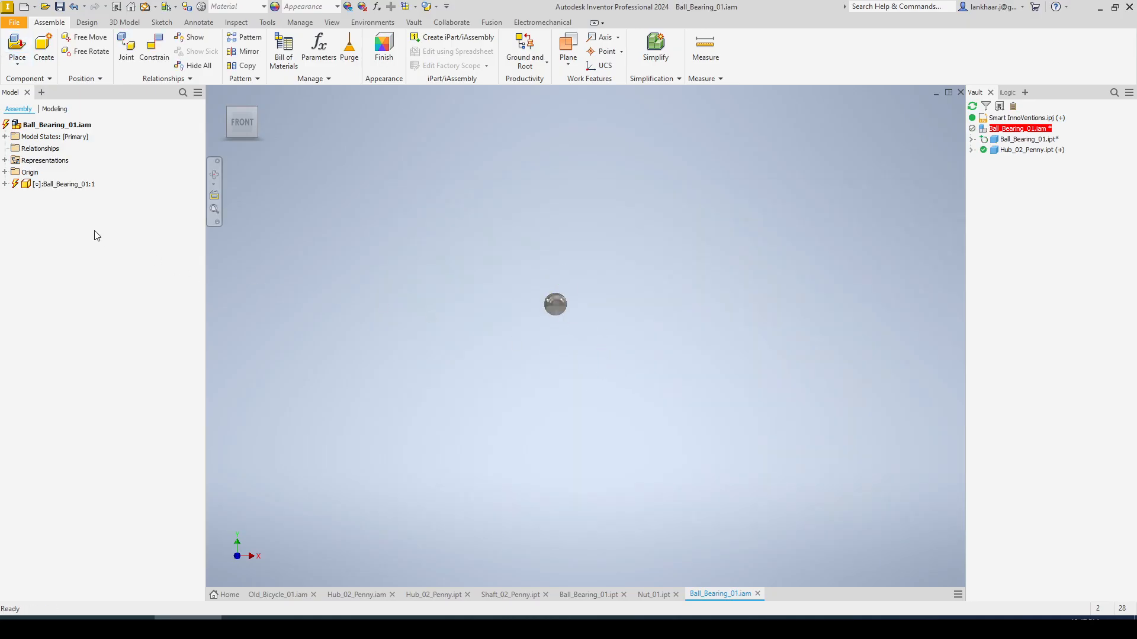
Mate the ball's YZ plane with the assembly's YZ origin plane at 0 mm offset.
click(6, 172)
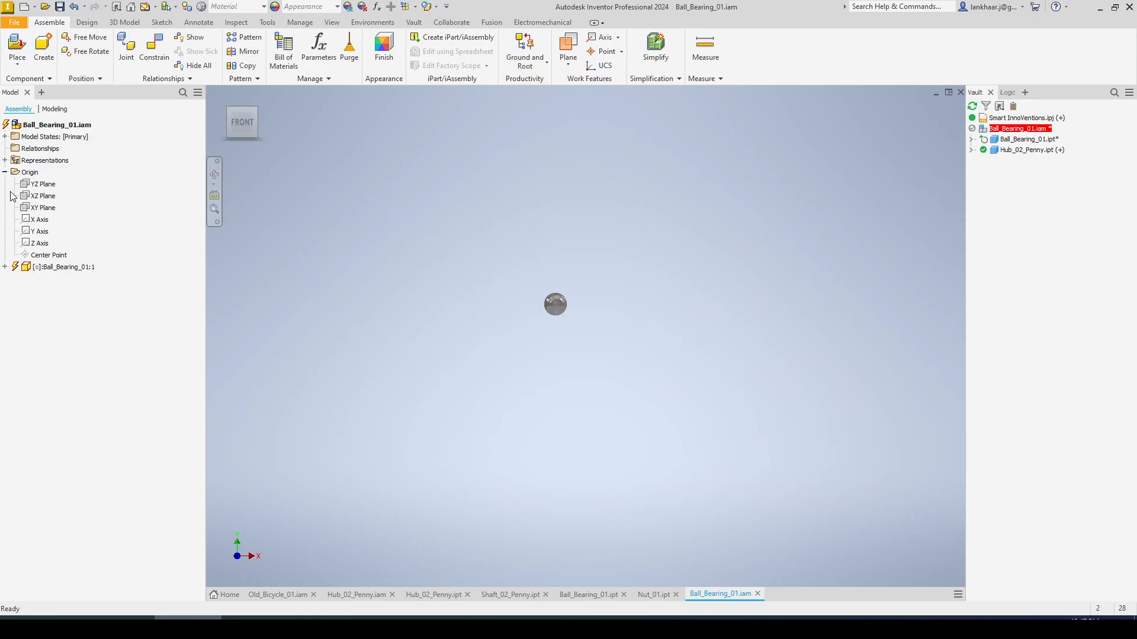
click(5, 268)
click(14, 290)
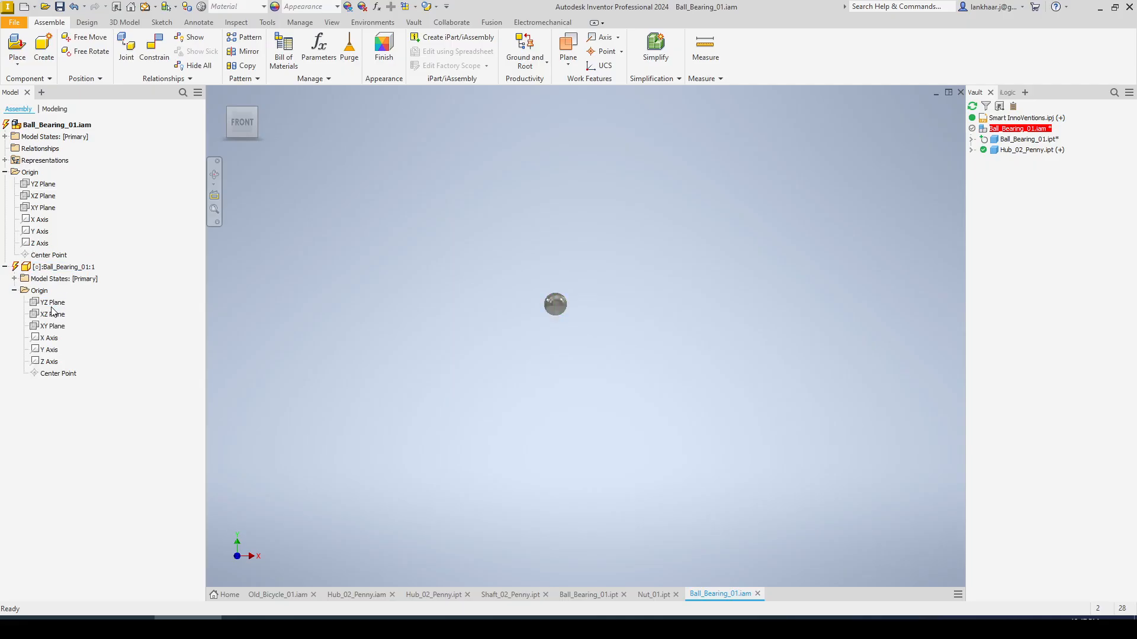
click(53, 303)
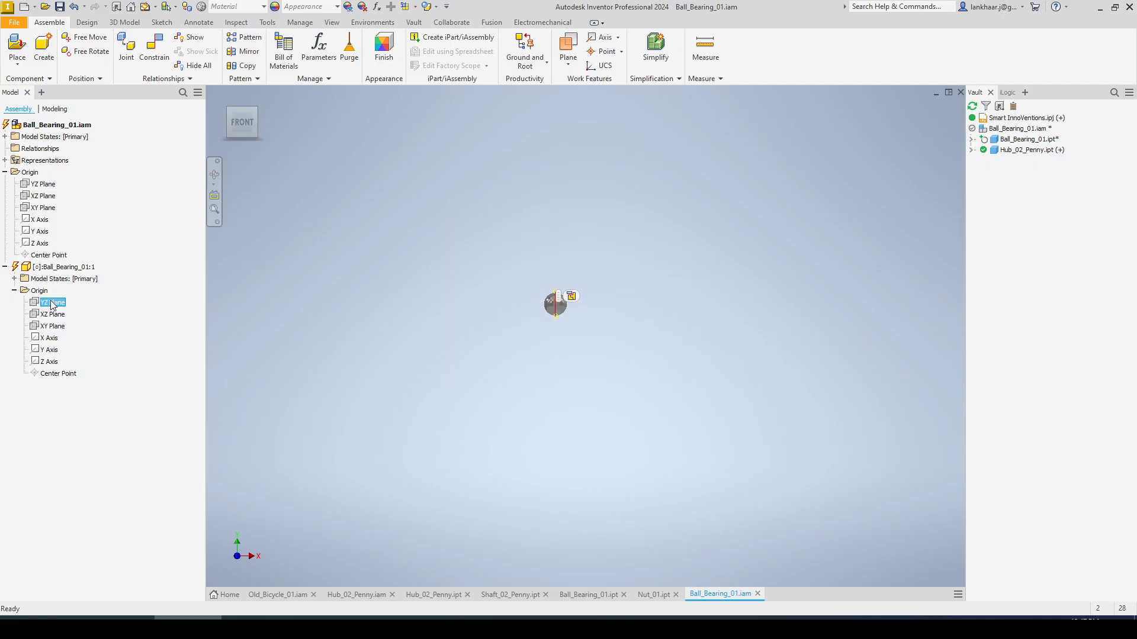
click(325, 267)
key(F6)
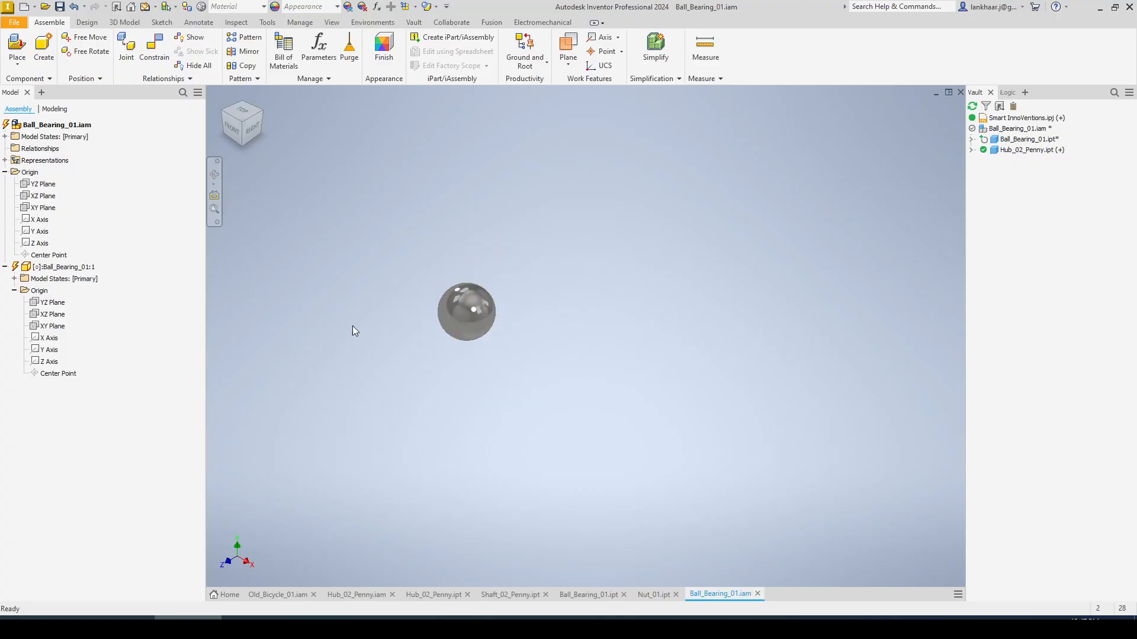
click(51, 303)
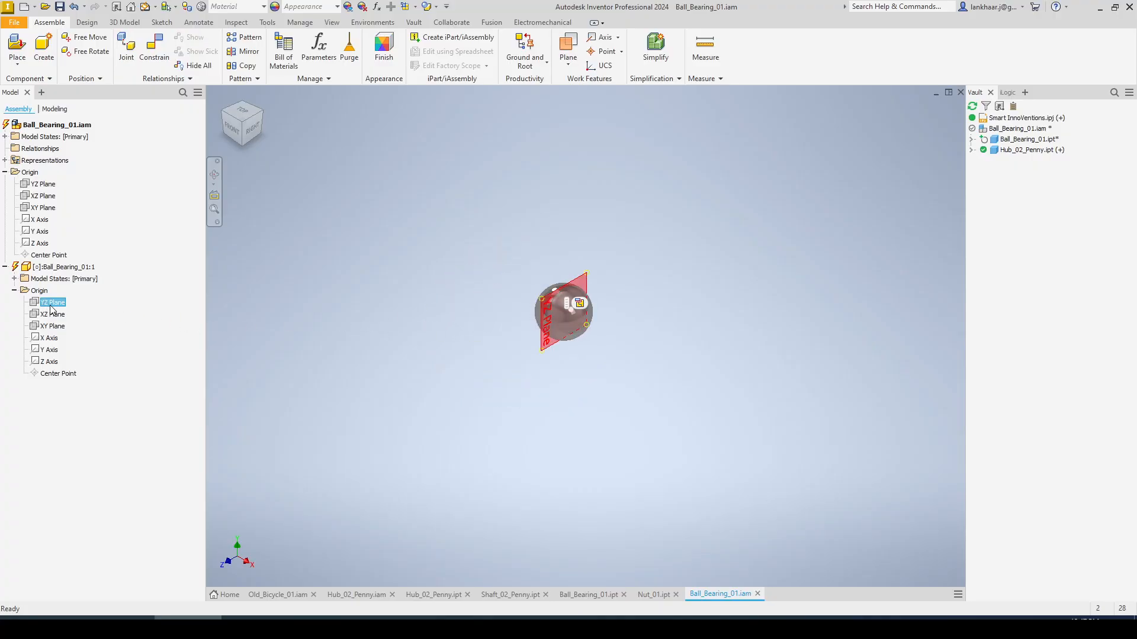
ctrl+click(50, 185)
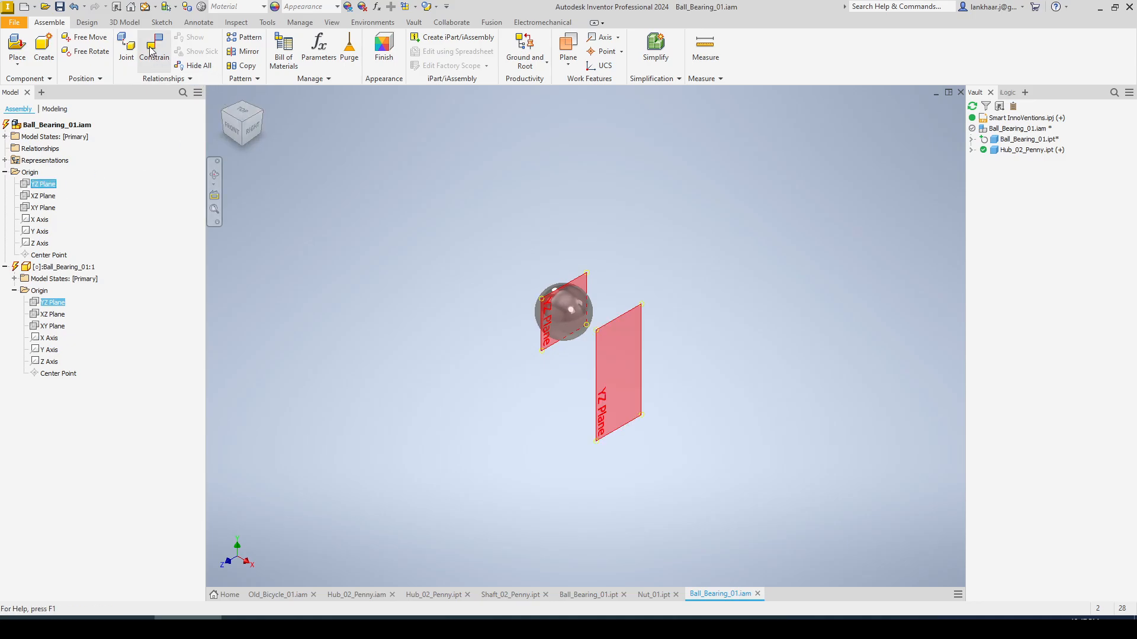
key(c)
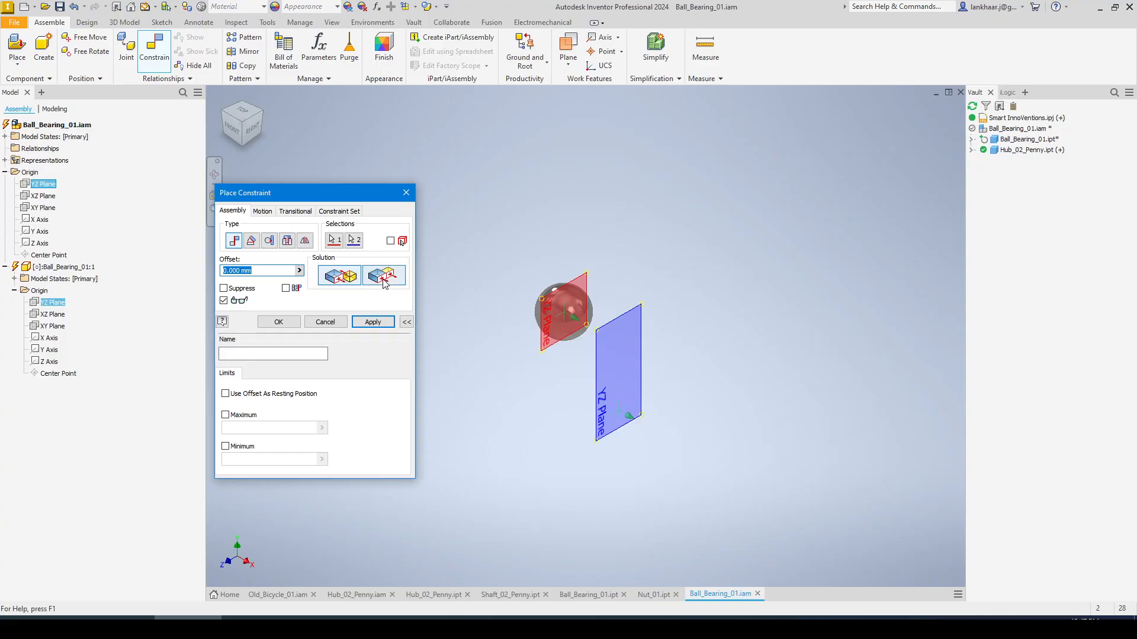
click(373, 322)
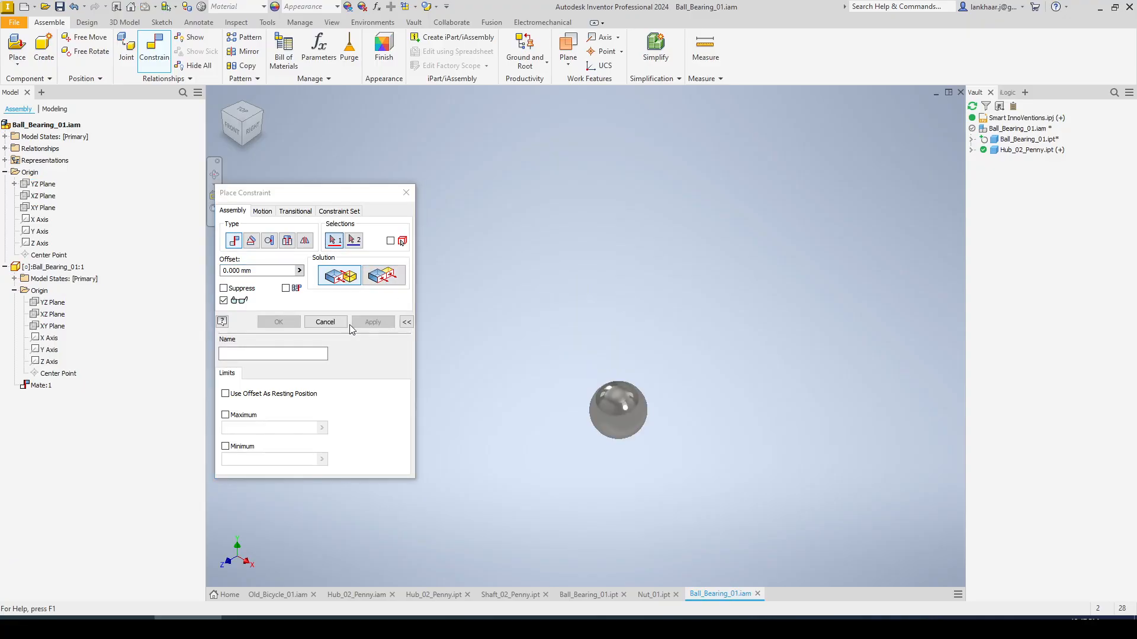
click(324, 323)
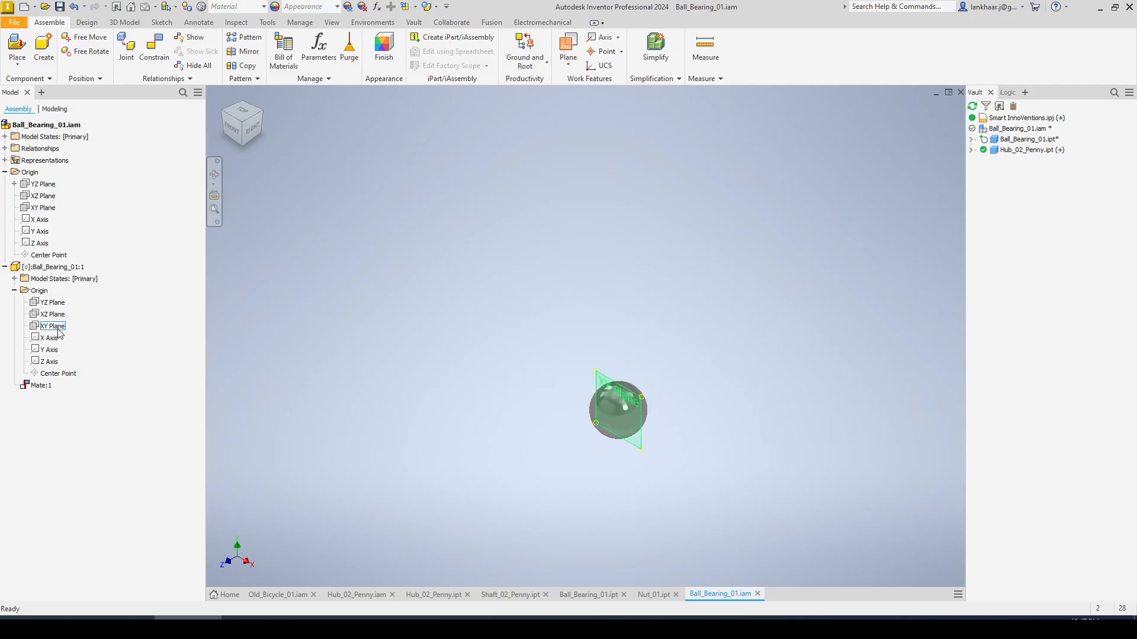
Mate the ball's XY plane with the assembly's XY origin plane at 0 mm offset and move the ball up off the origin.
click(54, 314)
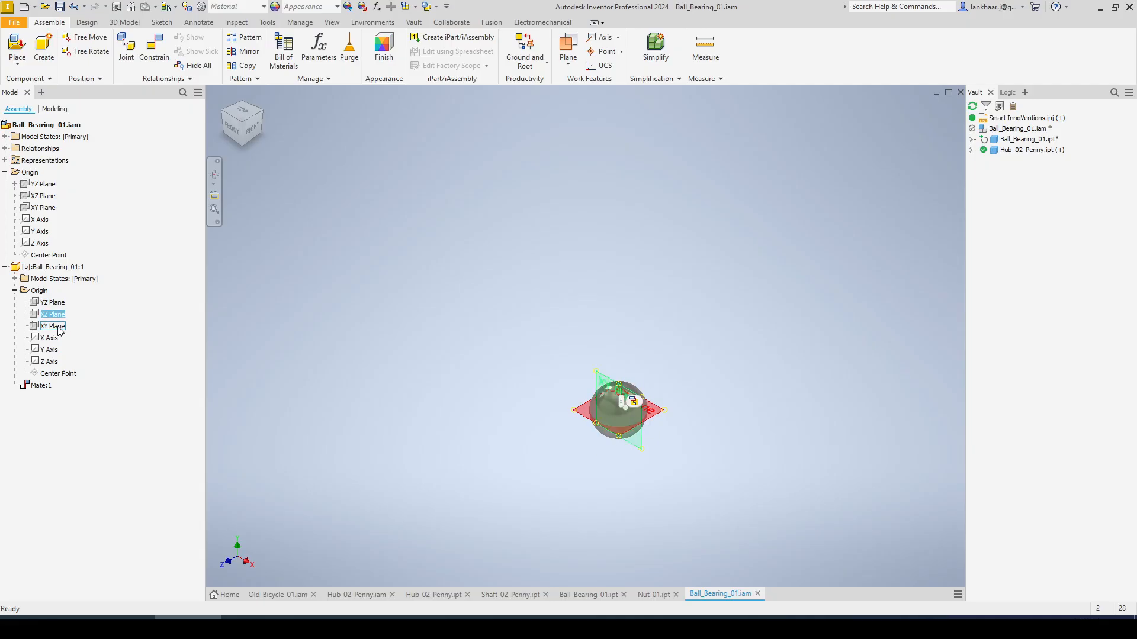
click(57, 327)
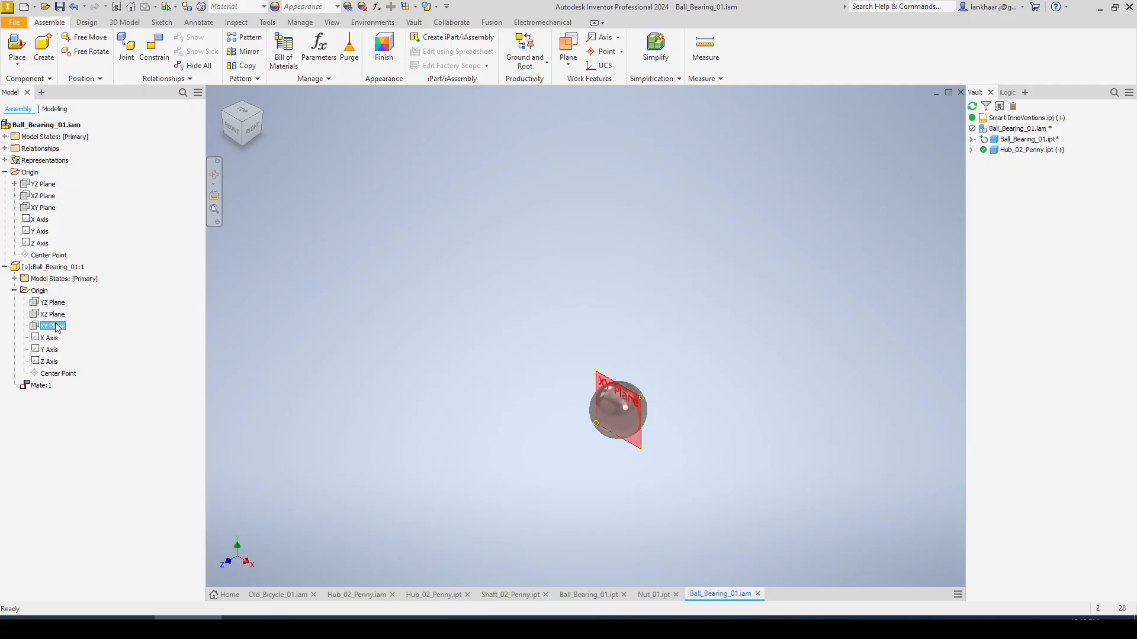
click(43, 207)
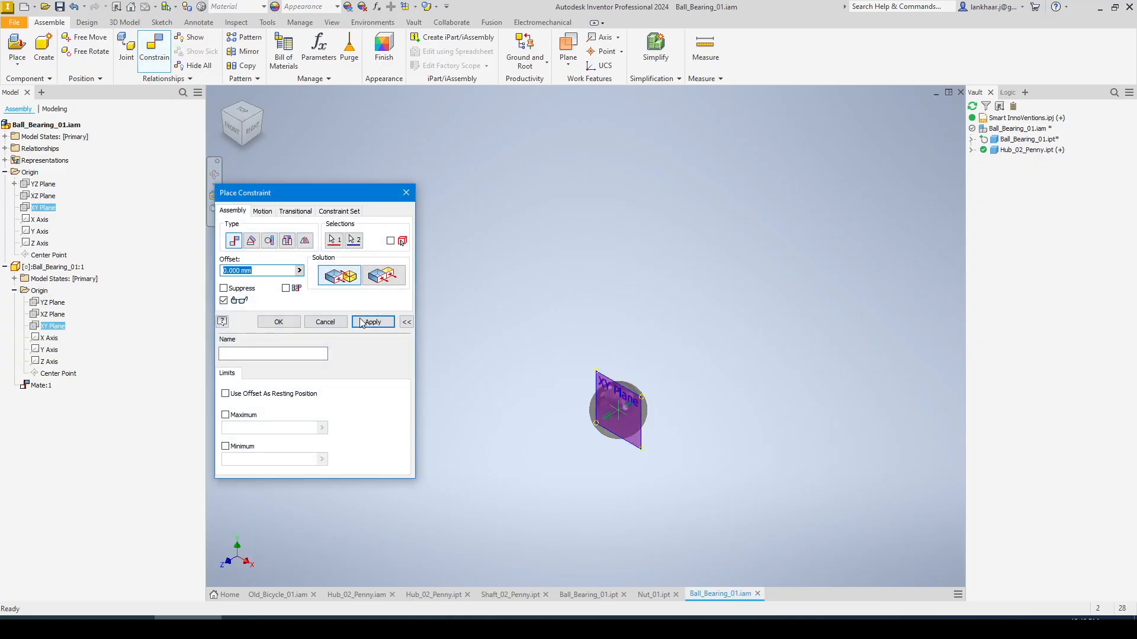
click(371, 323)
click(325, 322)
drag(573, 400, 419, 309)
Apply Auto-Resize to the assembly's origin planes and axes.
click(43, 184)
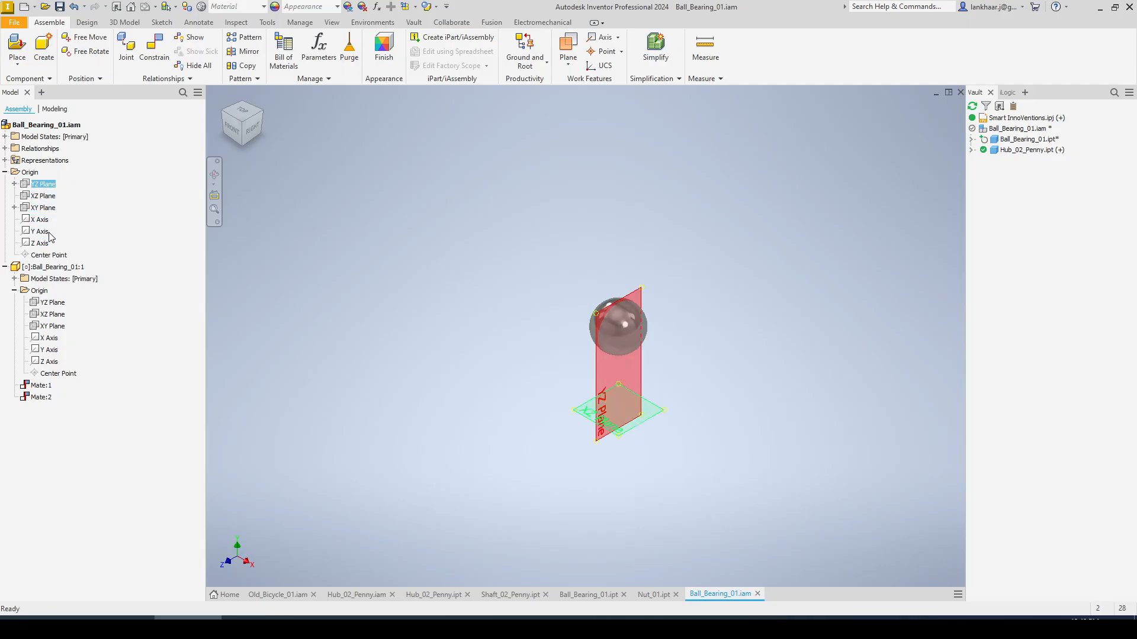
shift+click(57, 255)
right_click(58, 255)
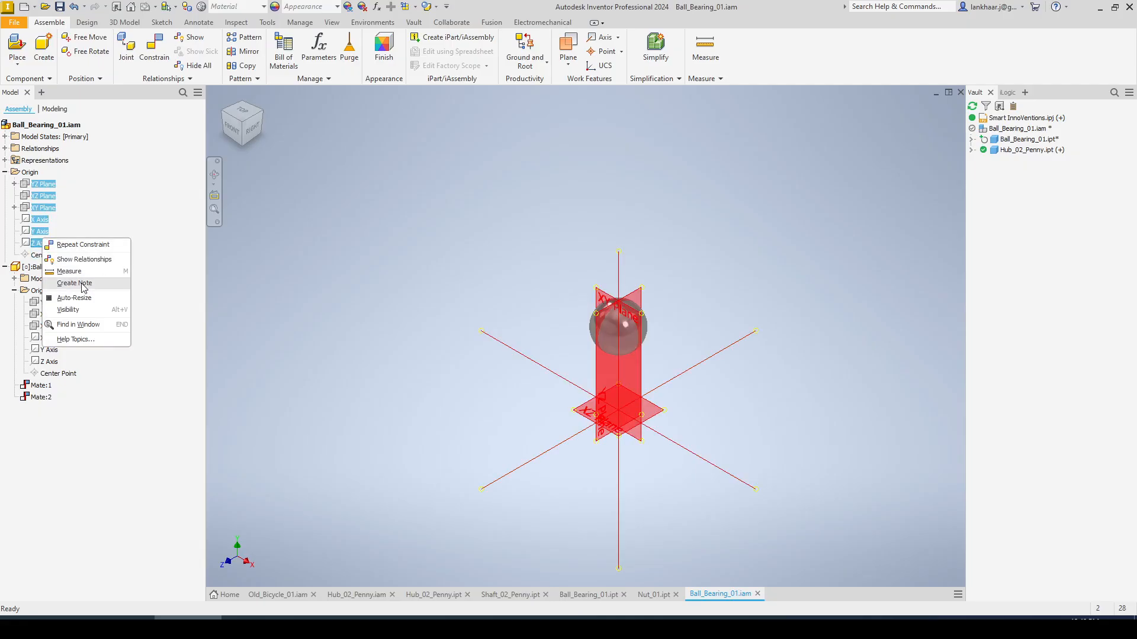
click(82, 300)
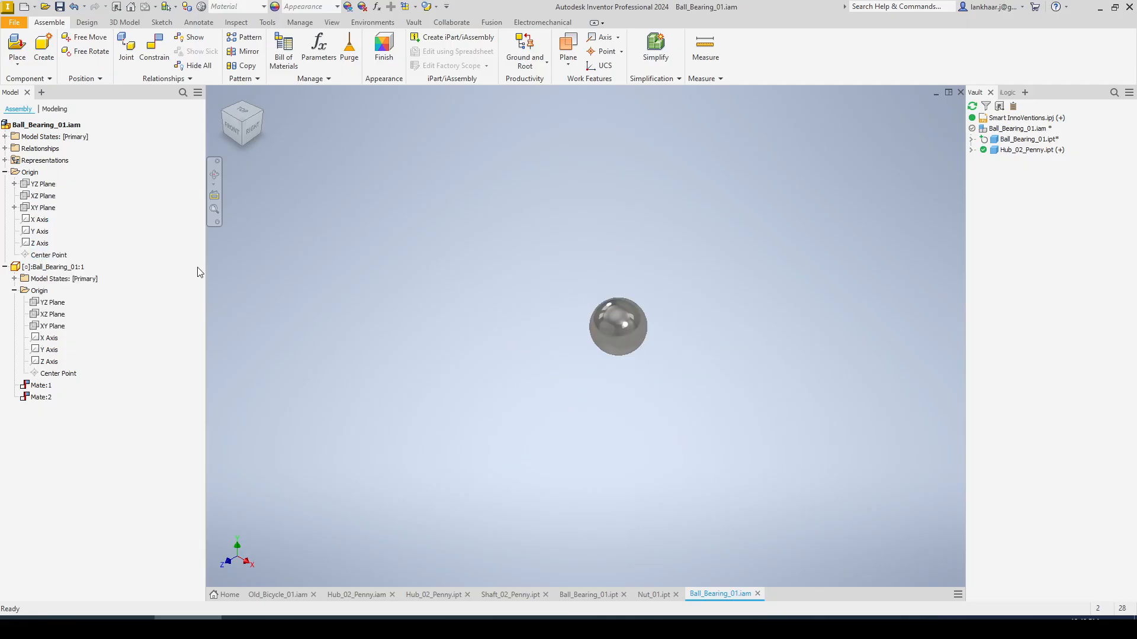
Make the assembly's YZ, XZ and XY origin planes and its X axis visible.
click(45, 185)
shift+click(46, 194)
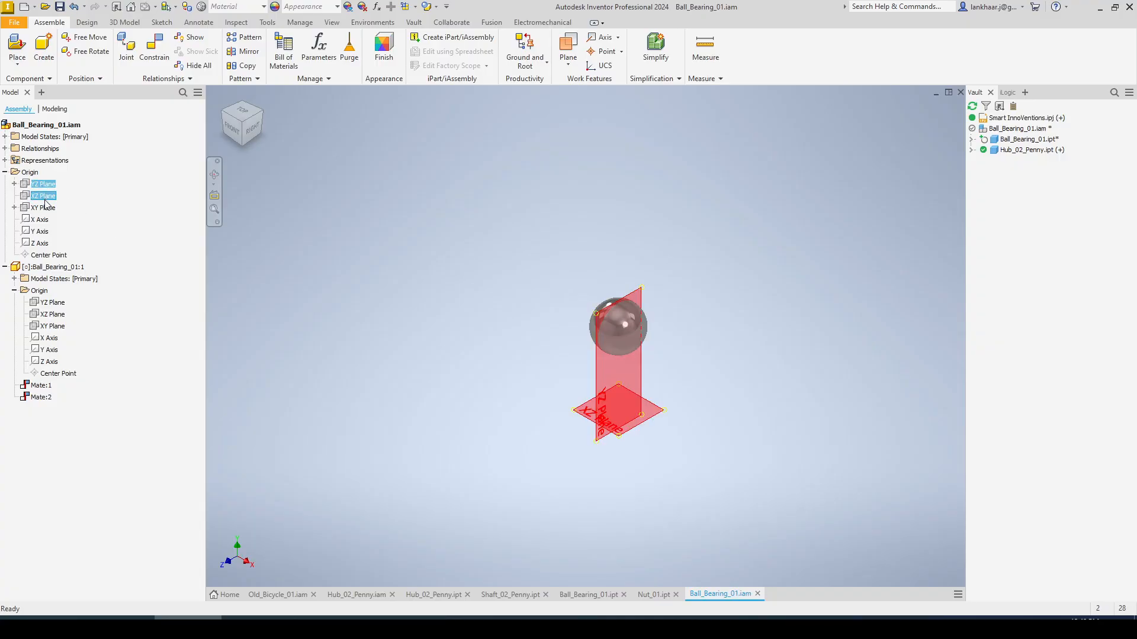
shift+click(48, 208)
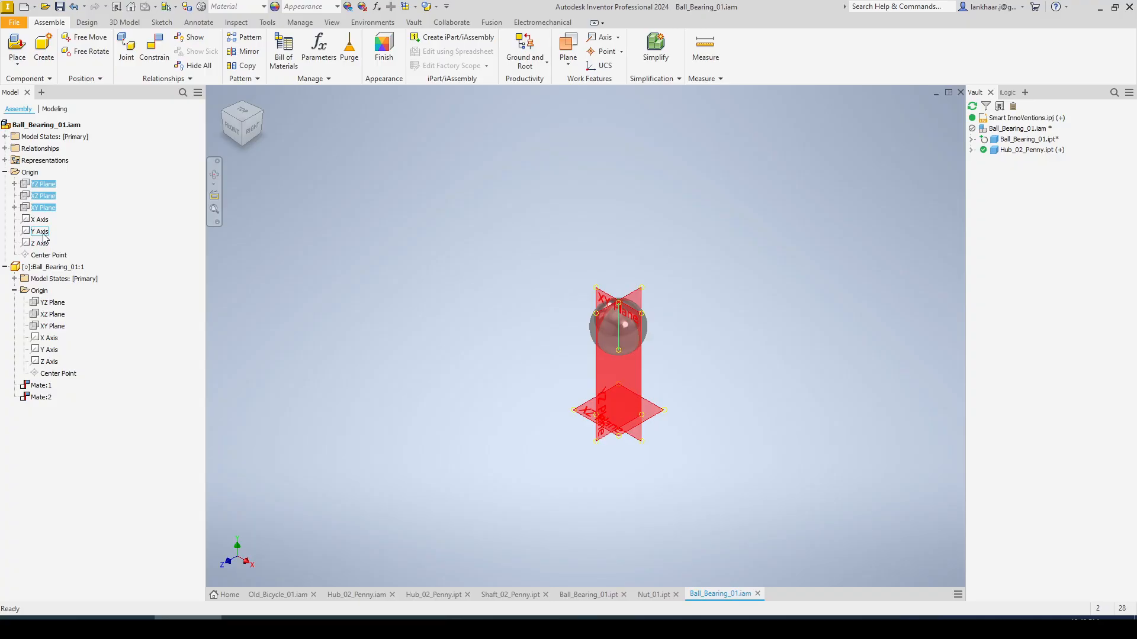
ctrl+click(45, 223)
right_click(45, 223)
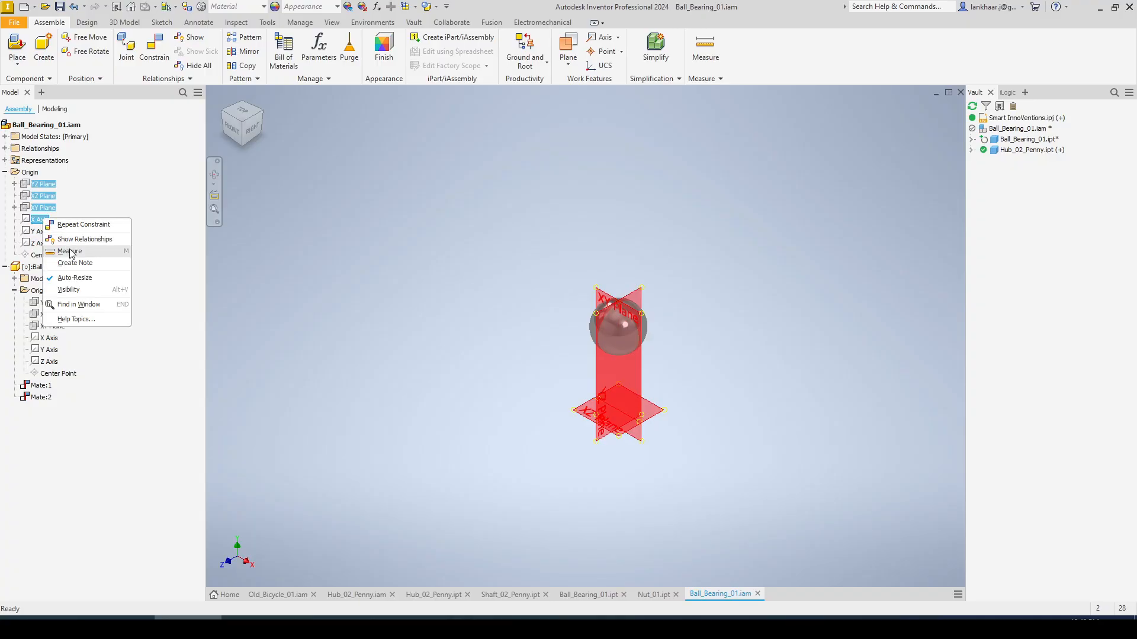
click(74, 290)
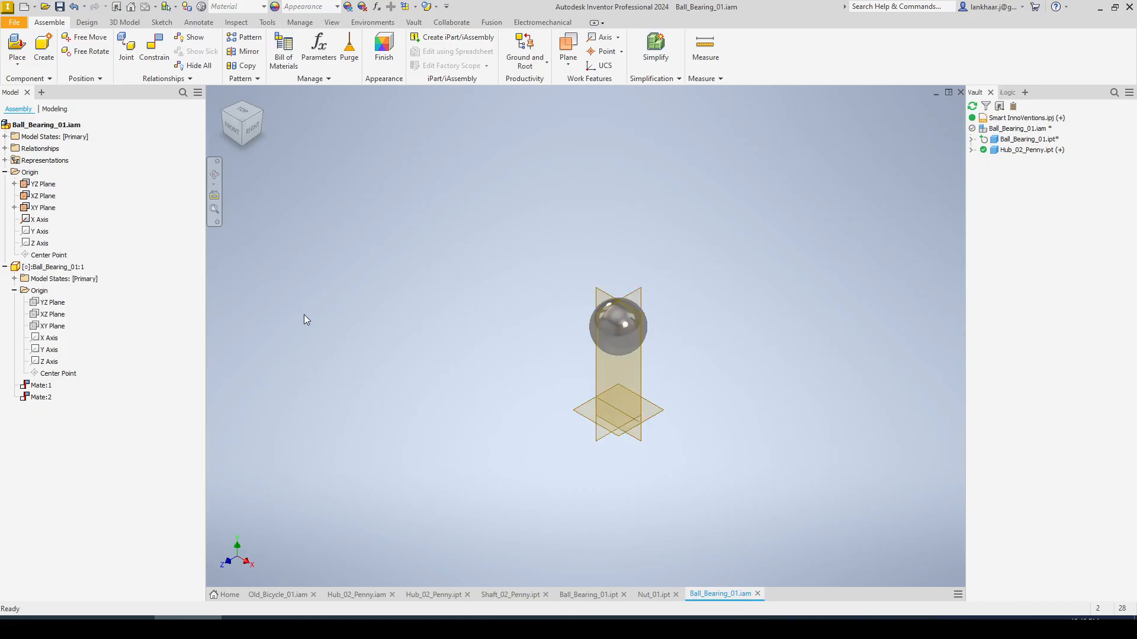
Create a circular component pattern of the ball around the assembly's X axis with 4 instances at 90 degree increments.
scroll(664, 367, up, 3)
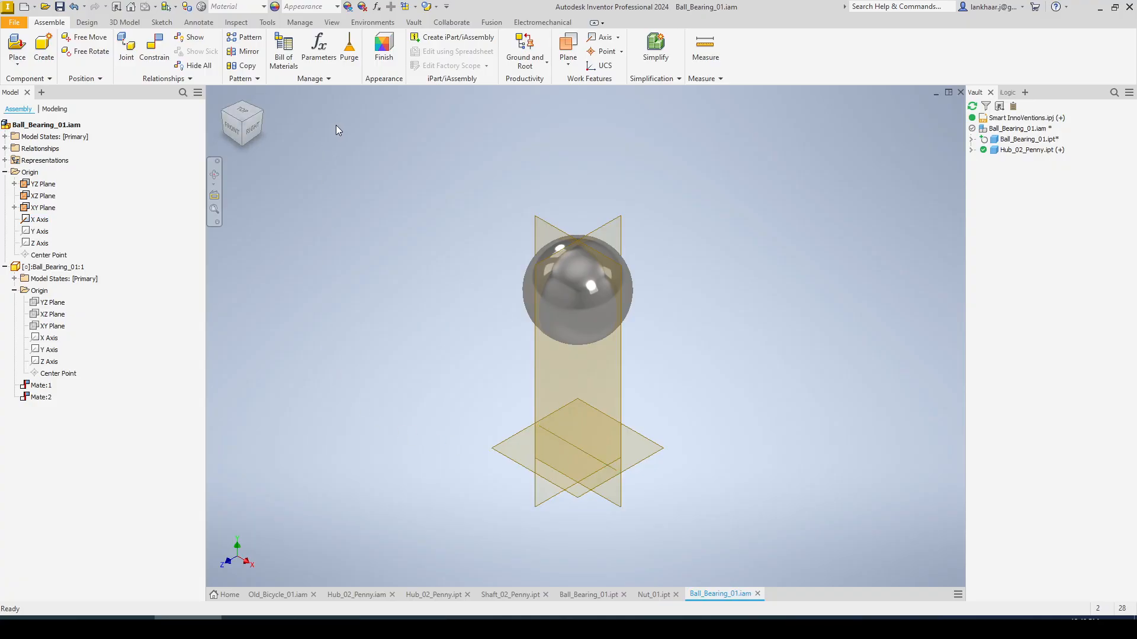
click(250, 37)
click(571, 285)
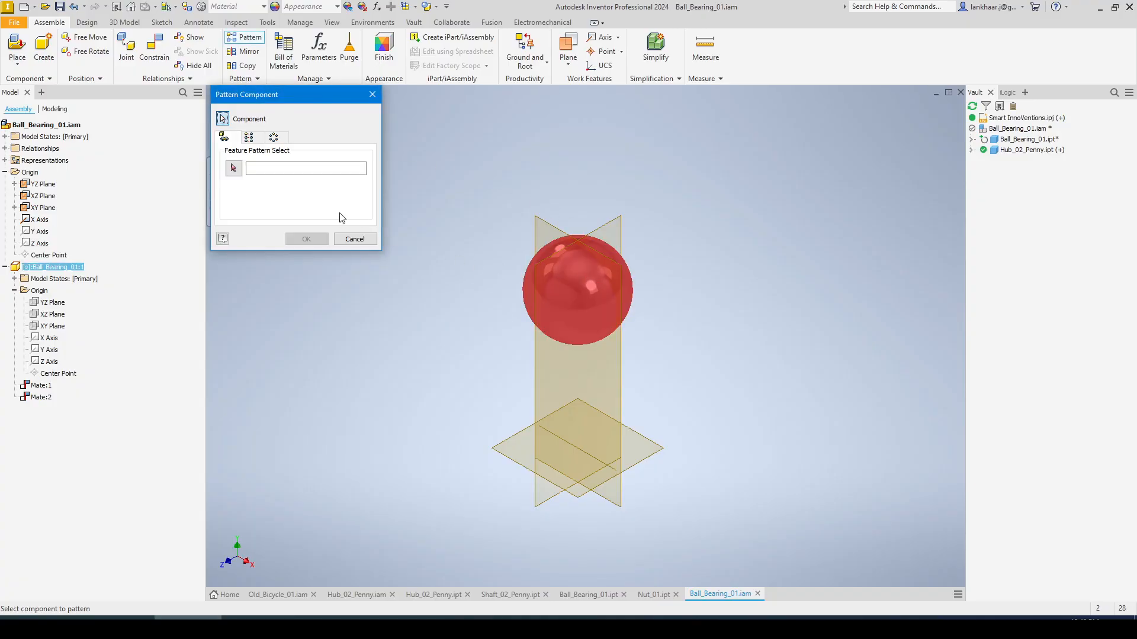
click(274, 137)
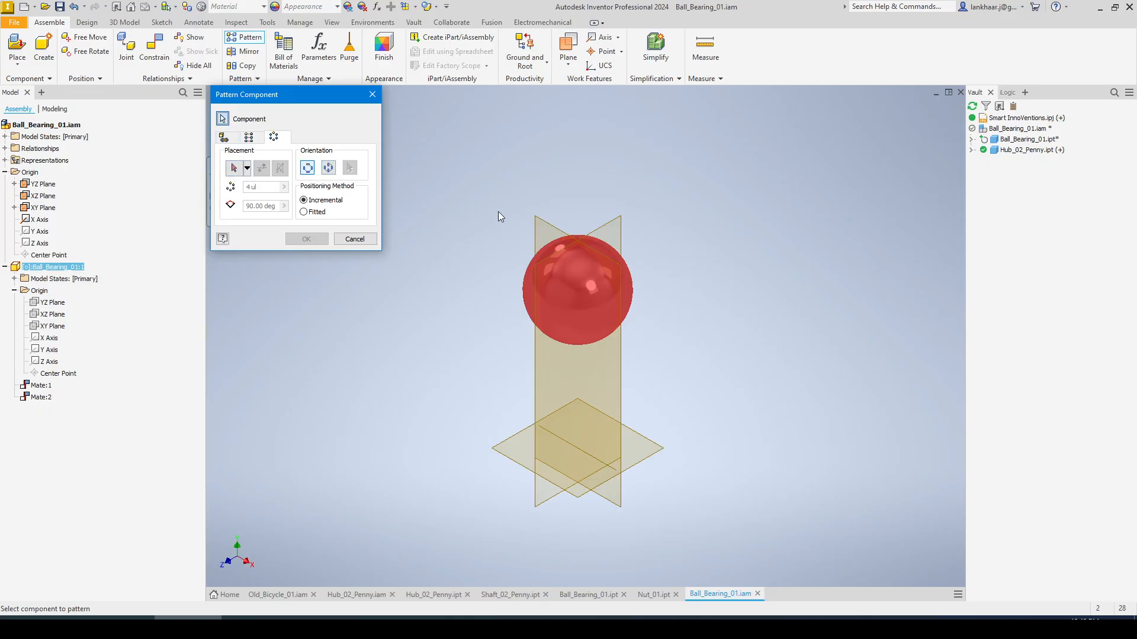
click(234, 169)
click(41, 221)
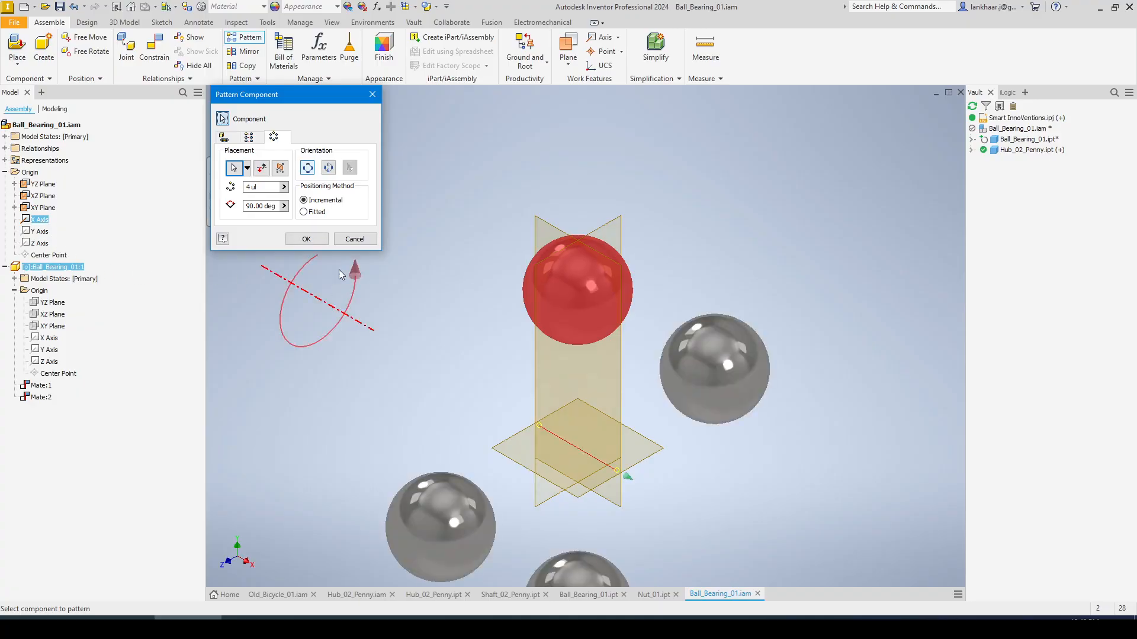
click(305, 239)
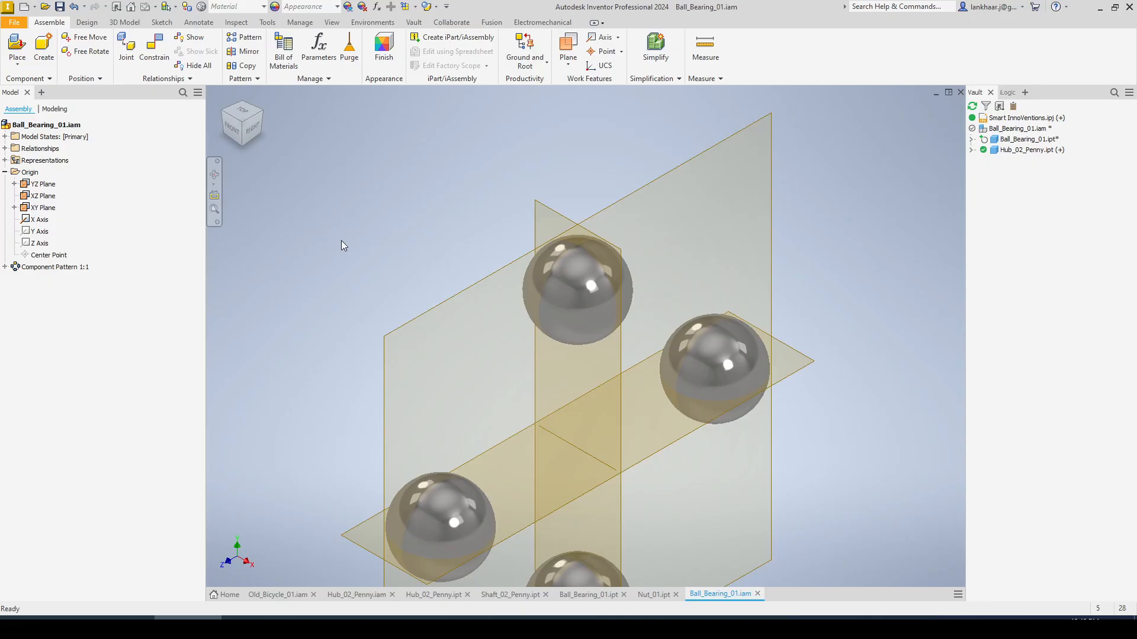
scroll(351, 215, up, 3)
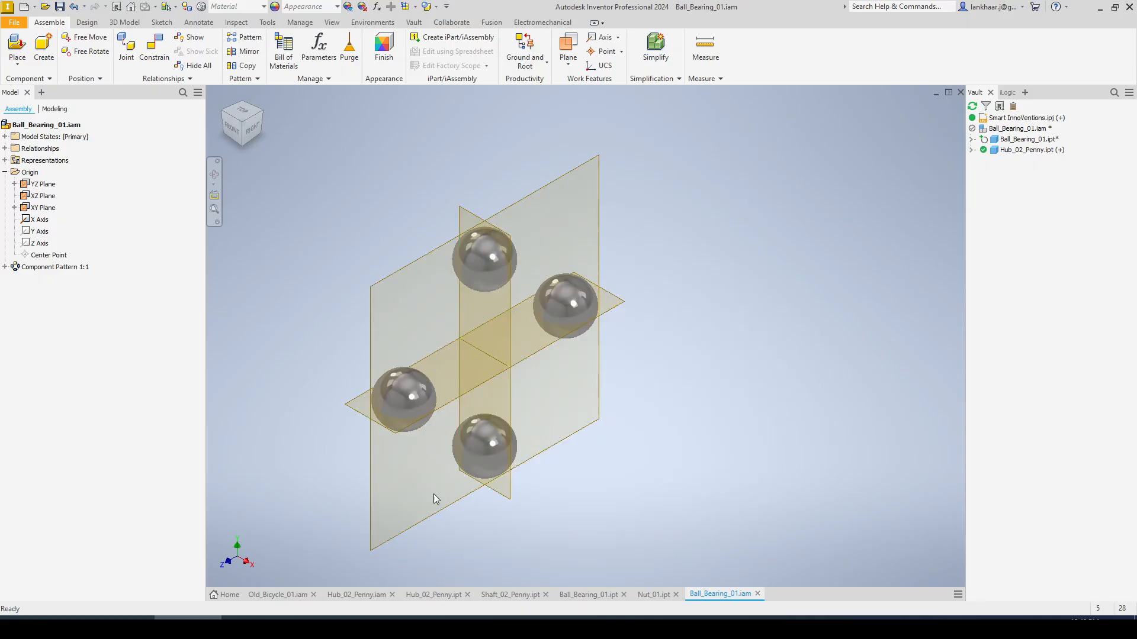
In Hub_02_Penny.ipt, add a numeric user parameter named Hub_Bearing_Nr_01.
click(432, 593)
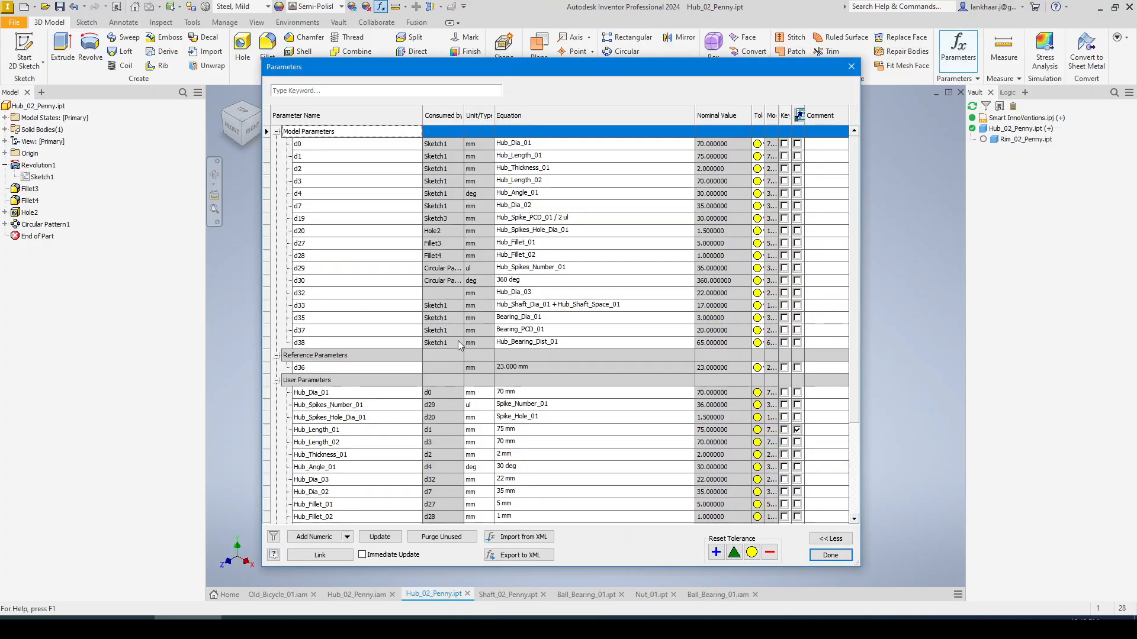
scroll(408, 345, down, 3)
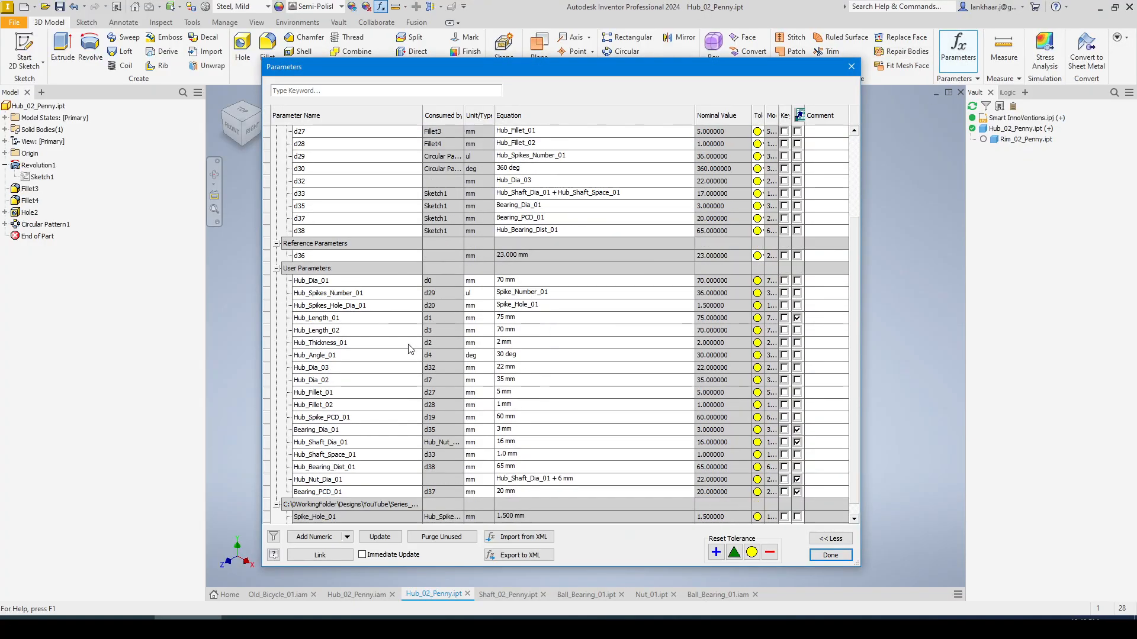
click(314, 536)
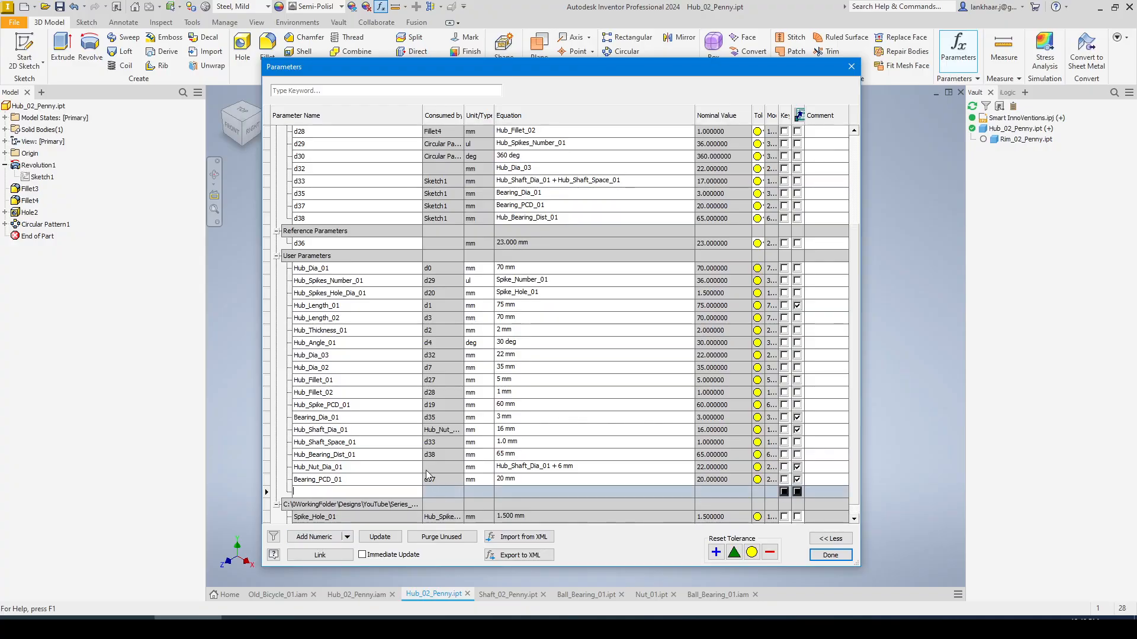
text(Hub_Bear)
key(BackSpace)
key(BackSpace)
key(BackSpace)
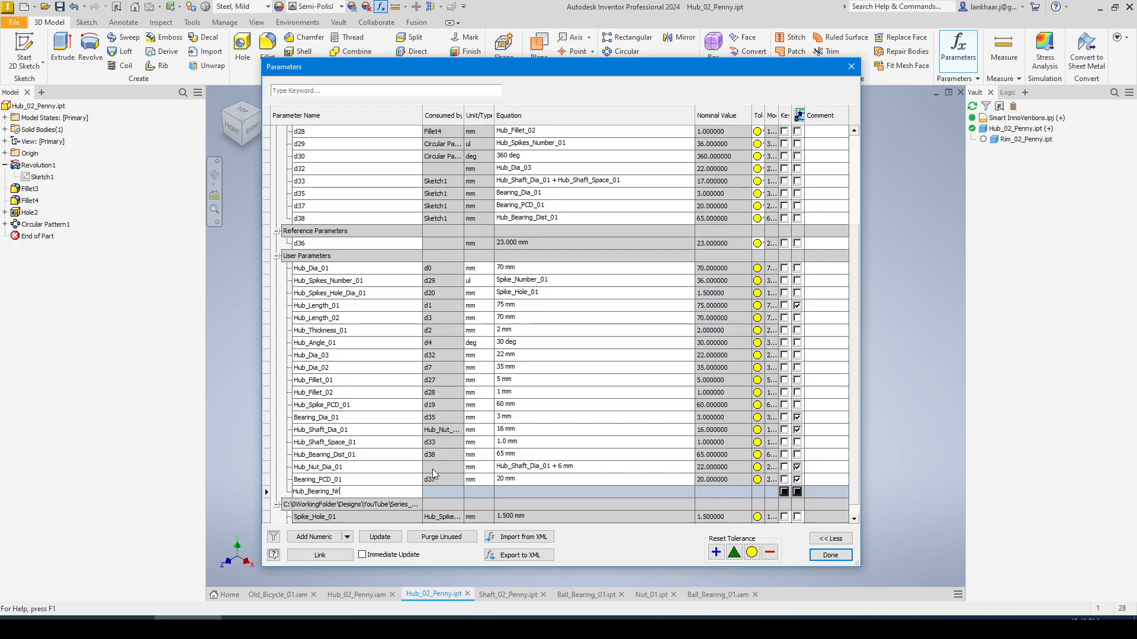
key(Return)
click(367, 496)
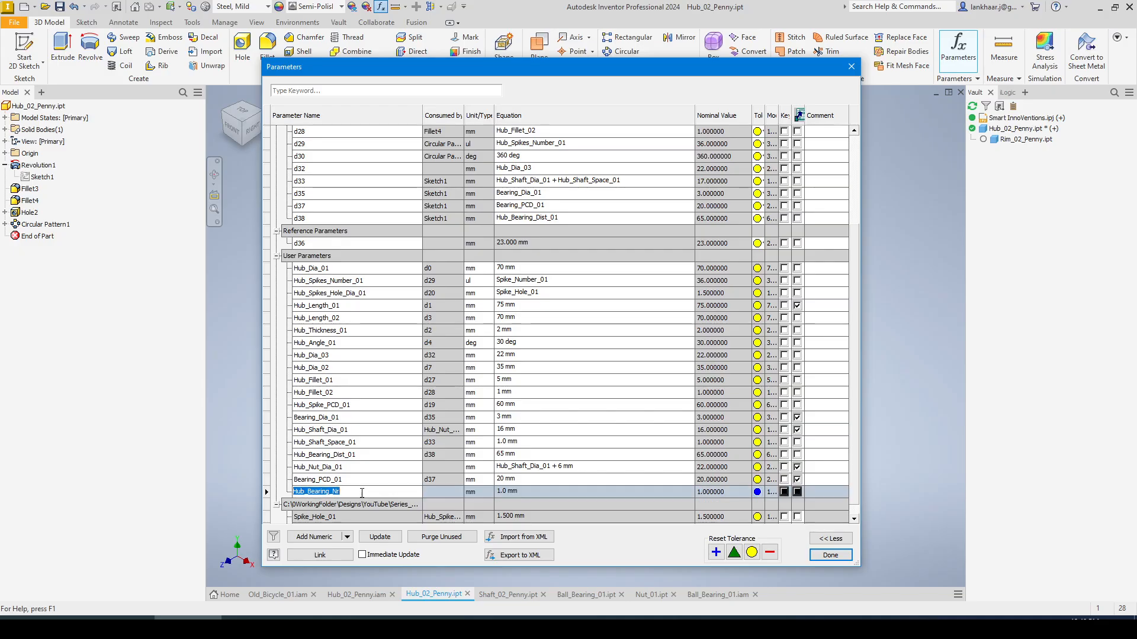
text(_01)
key(Return)
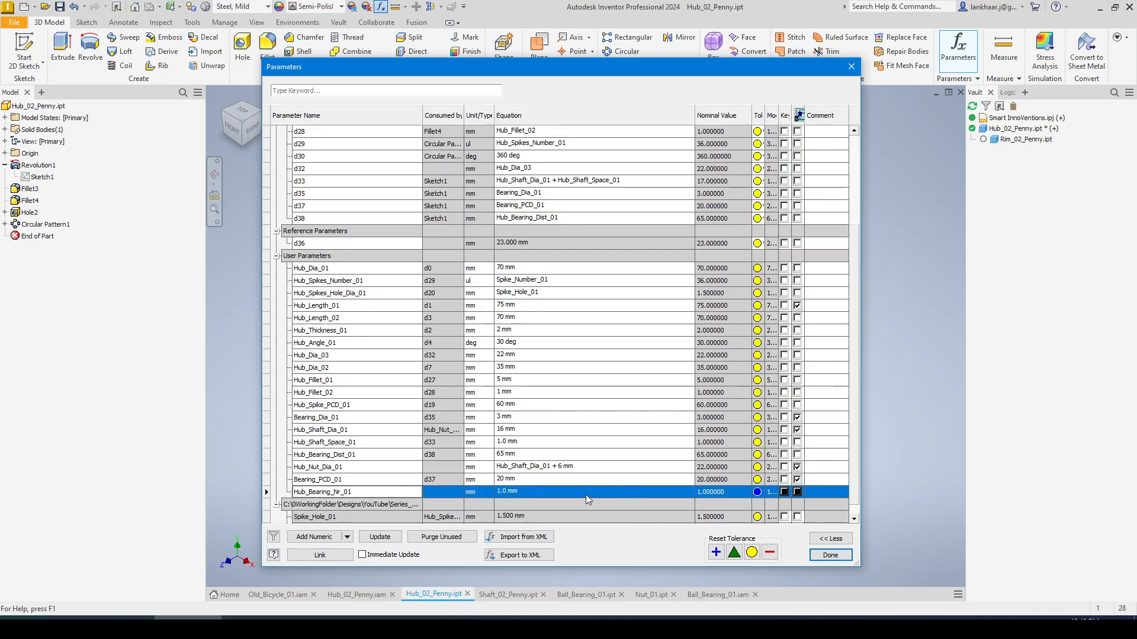
Make Hub_Bearing_Nr_01 unitless (ul), set its value to 16 and close the parameters.
click(473, 493)
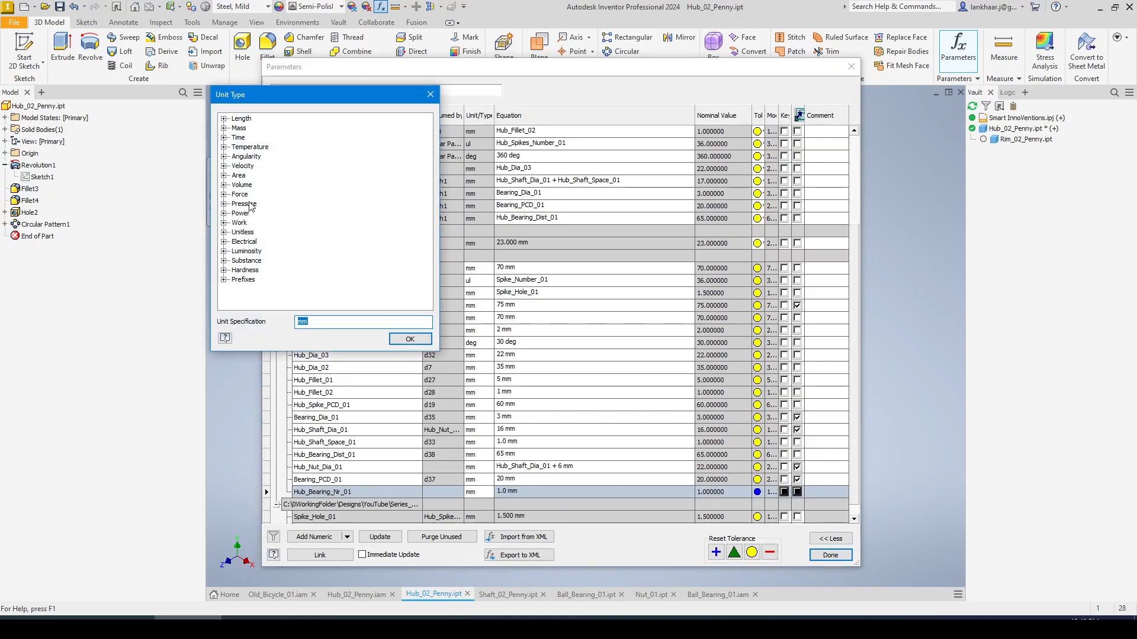
double_click(248, 232)
double_click(259, 242)
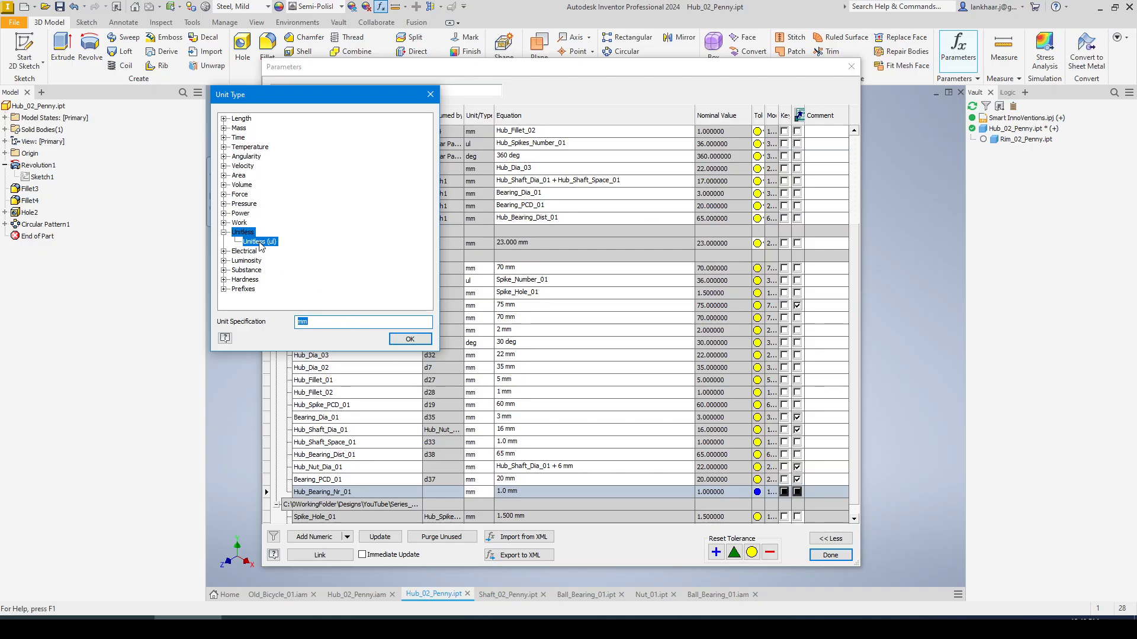
click(527, 492)
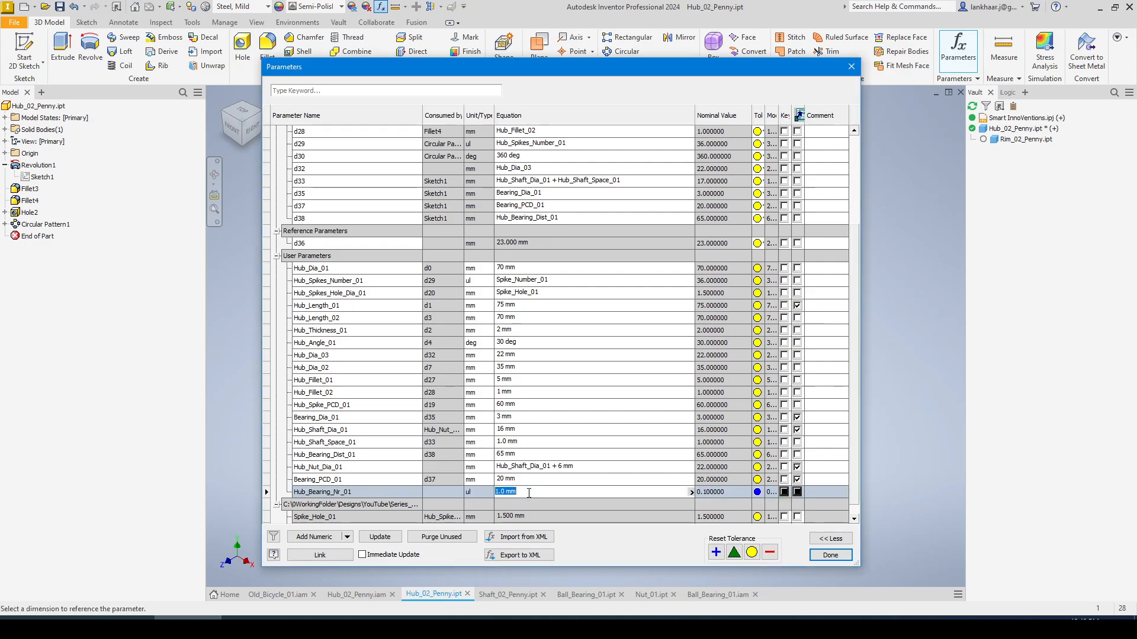
text(16)
key(Return)
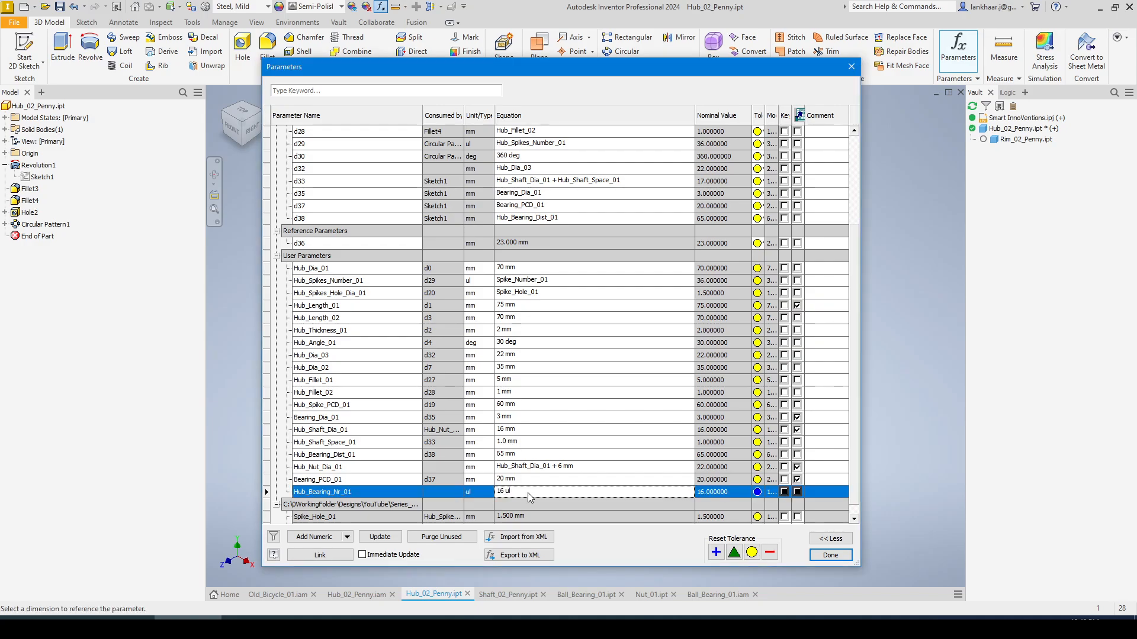
click(831, 556)
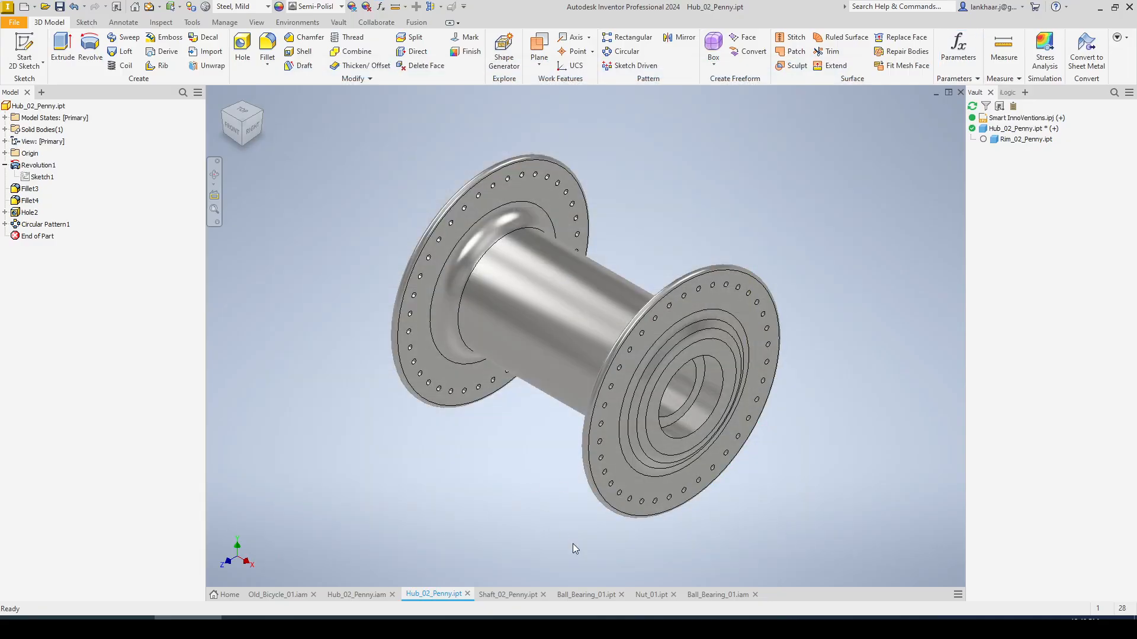
Return to the Ball_Bearing_01.iam assembly and open its parameters.
click(726, 594)
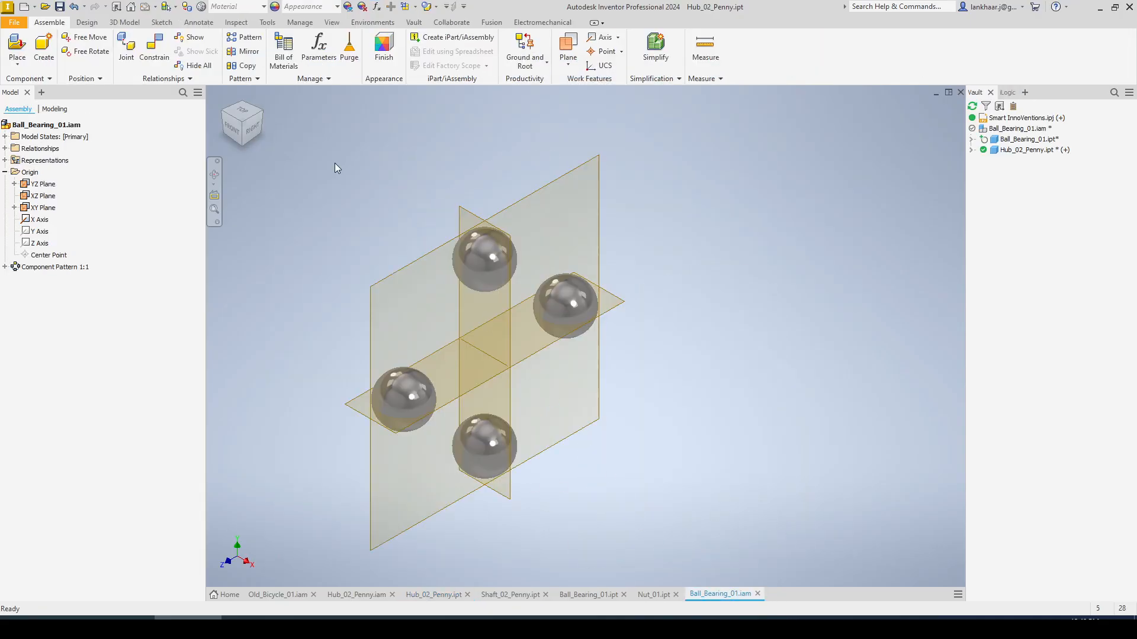
click(318, 46)
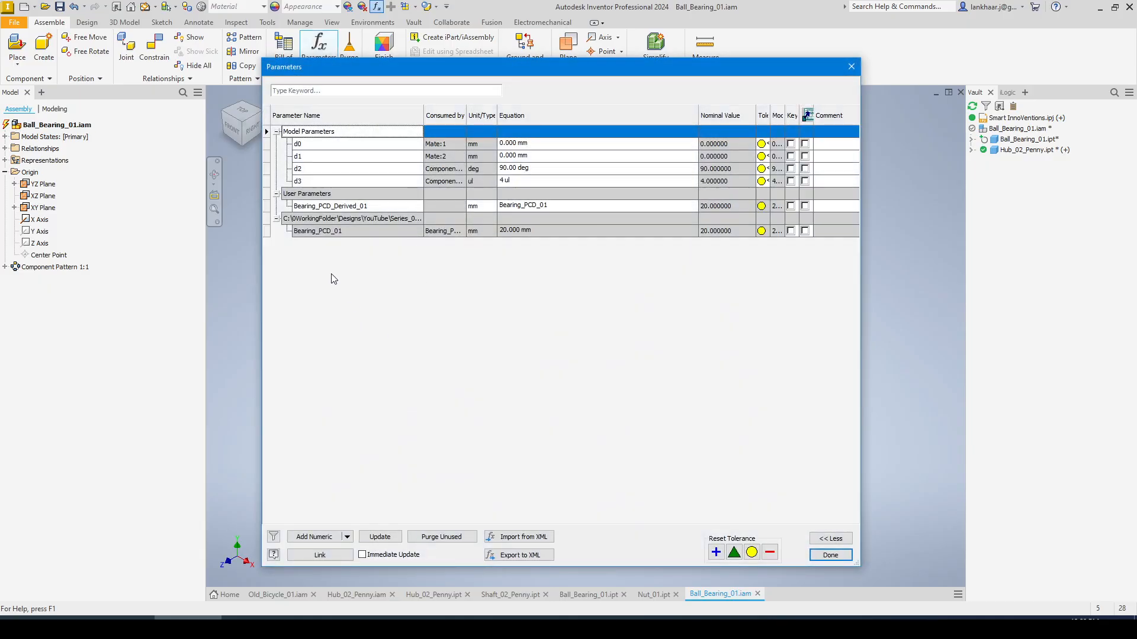
Try to link Hub_Bearing_Nr_01 from Hub_02_Penny.ipt into the assembly parameters.
click(320, 555)
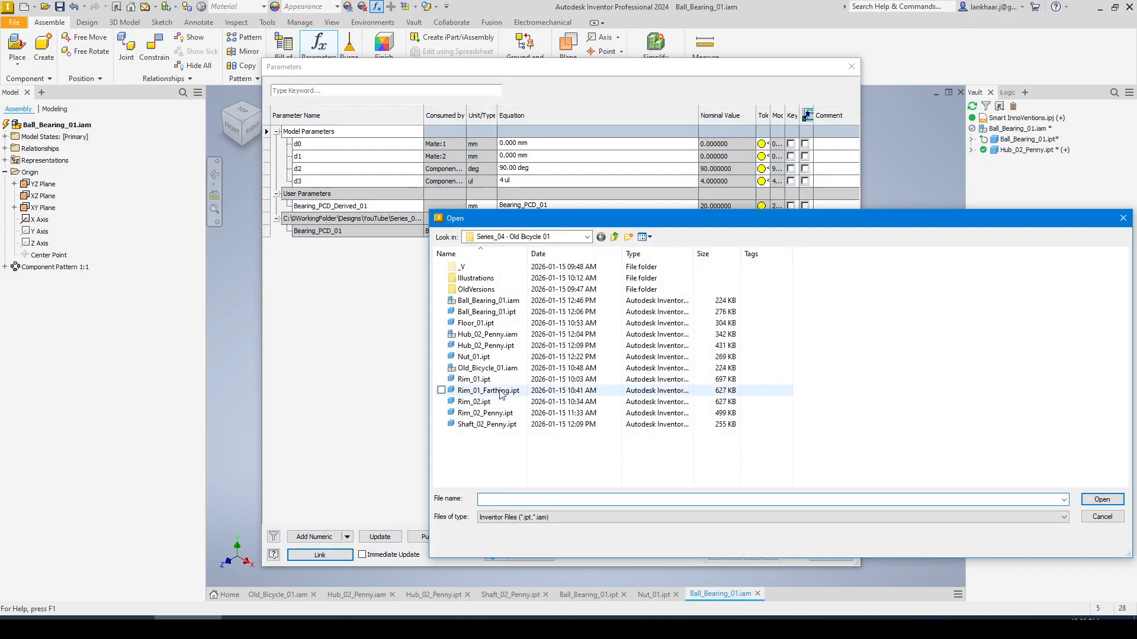
double_click(485, 346)
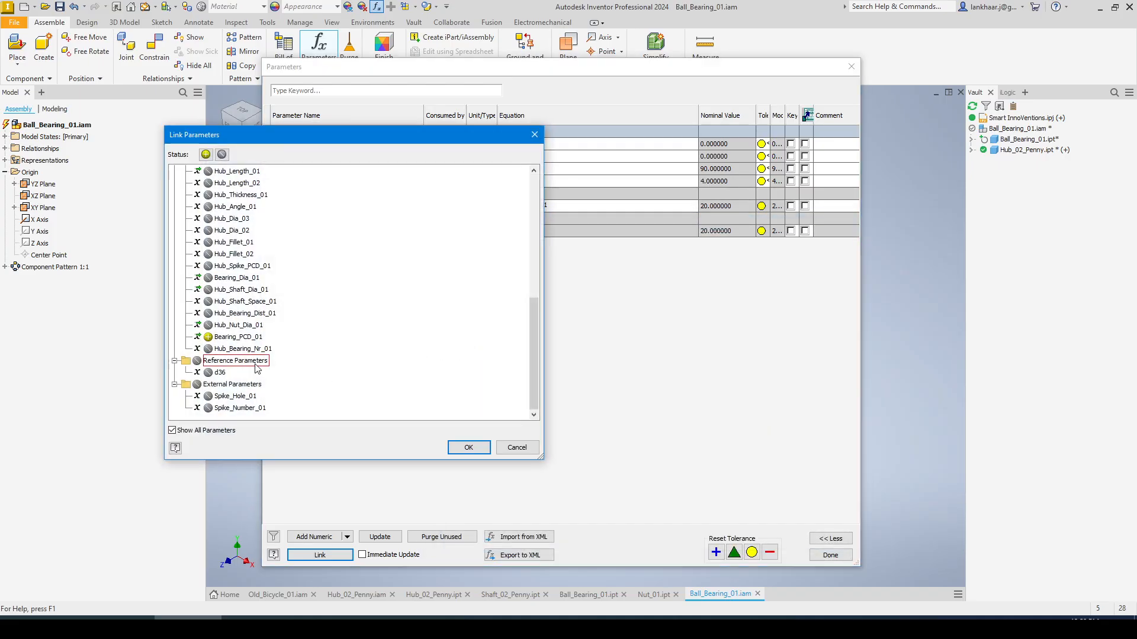
click(243, 351)
click(469, 448)
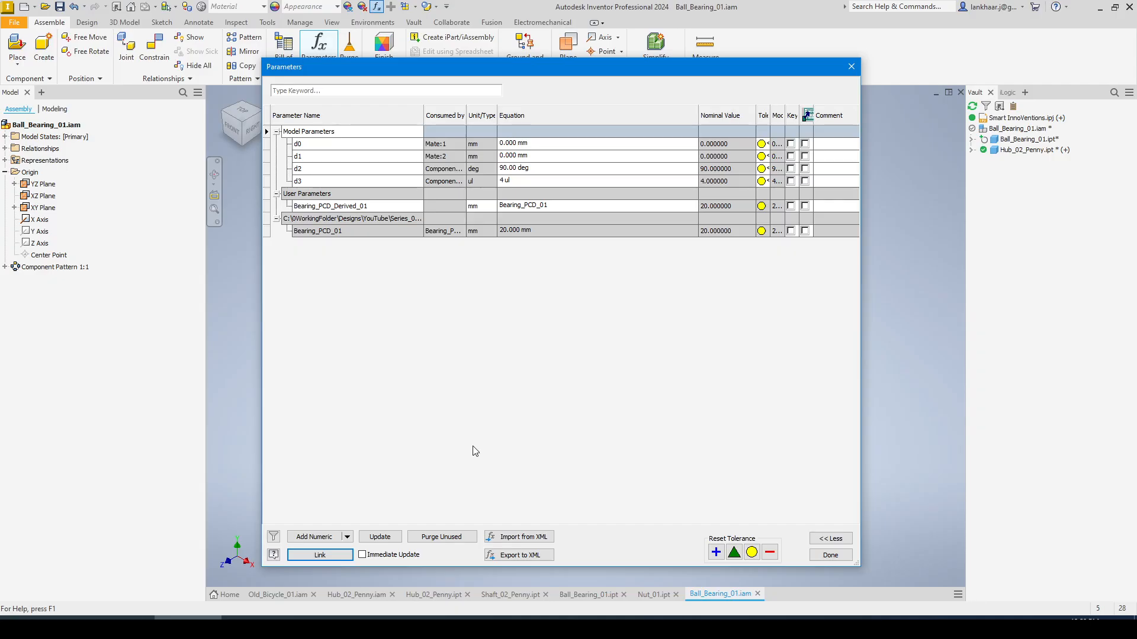
Link Hub_Bearing_Nr_01 from Hub_02_Penny.ipt into the assembly parameters, allowing it to be marked for export.
click(320, 555)
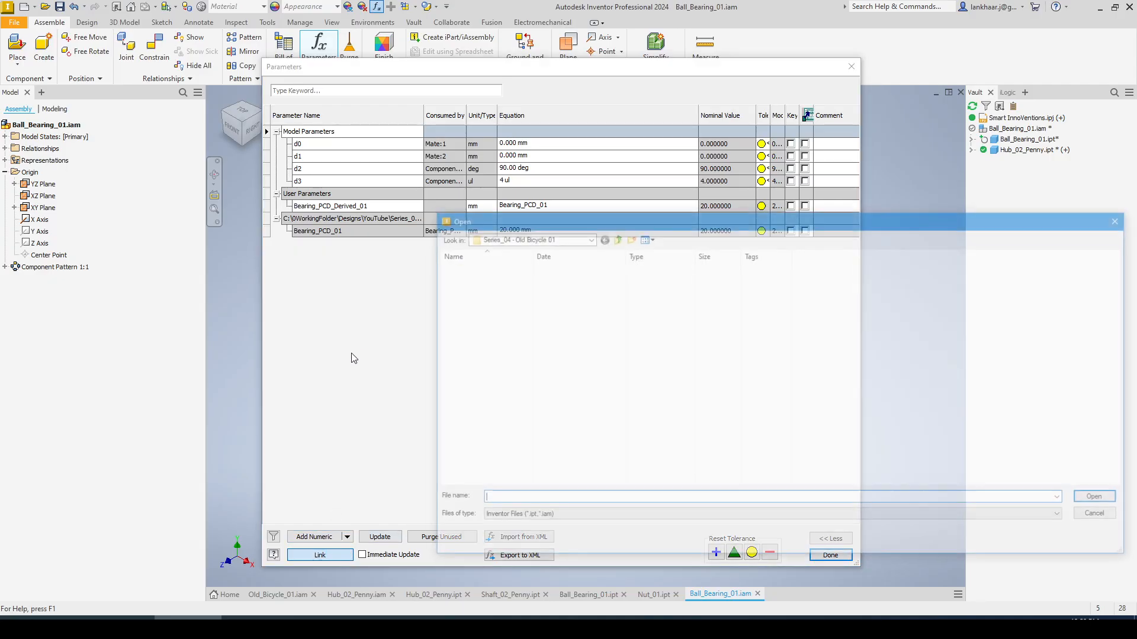
double_click(485, 345)
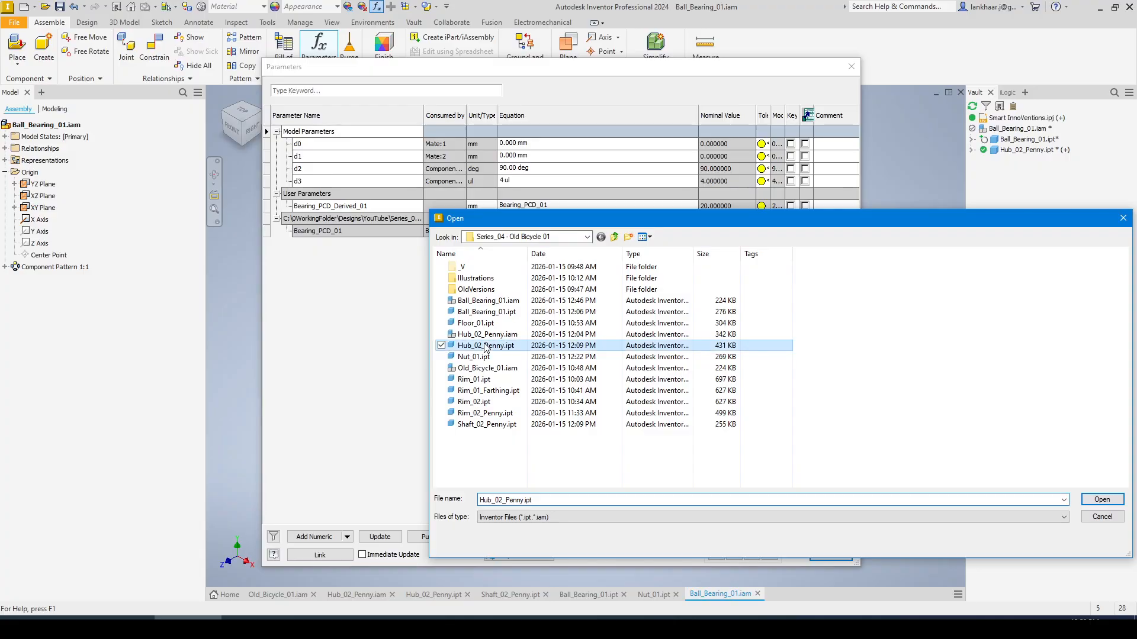
click(208, 349)
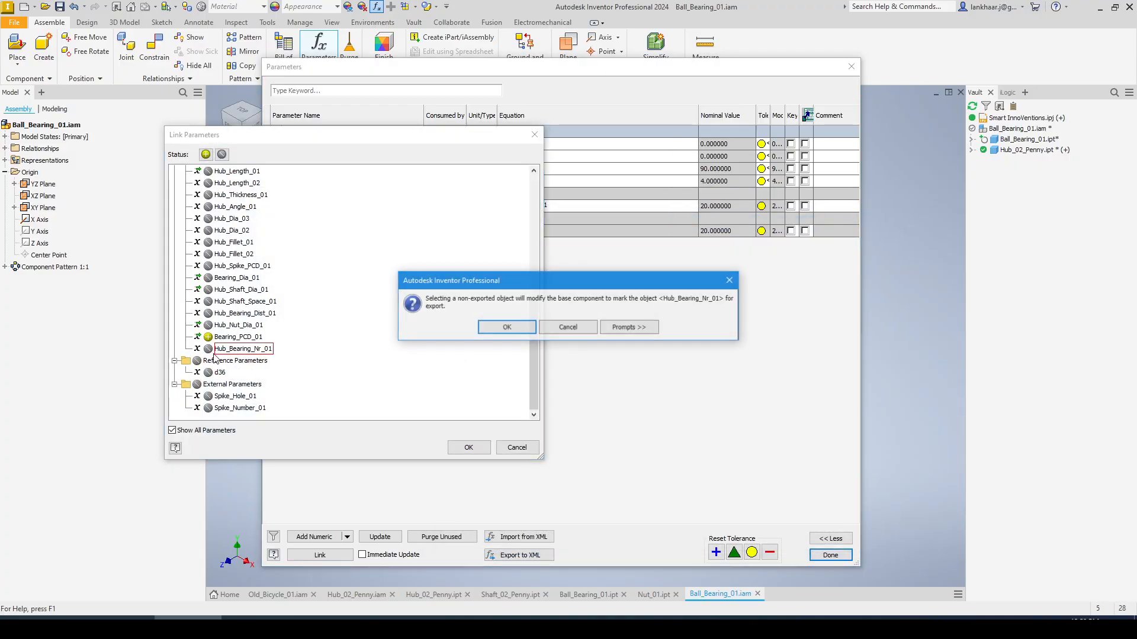
click(524, 332)
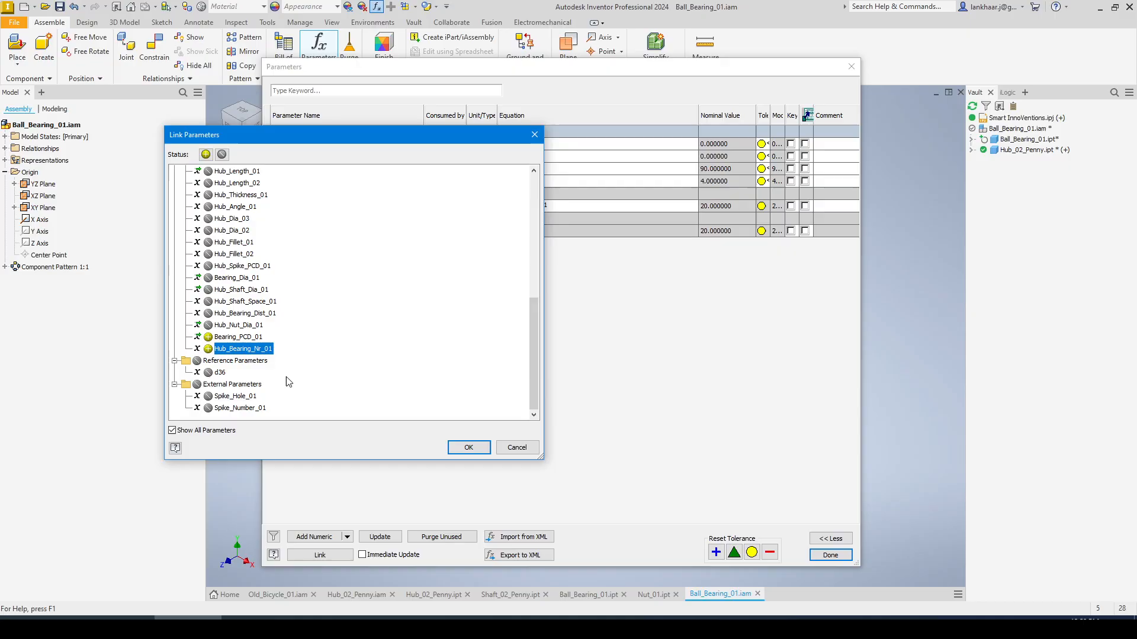
click(469, 448)
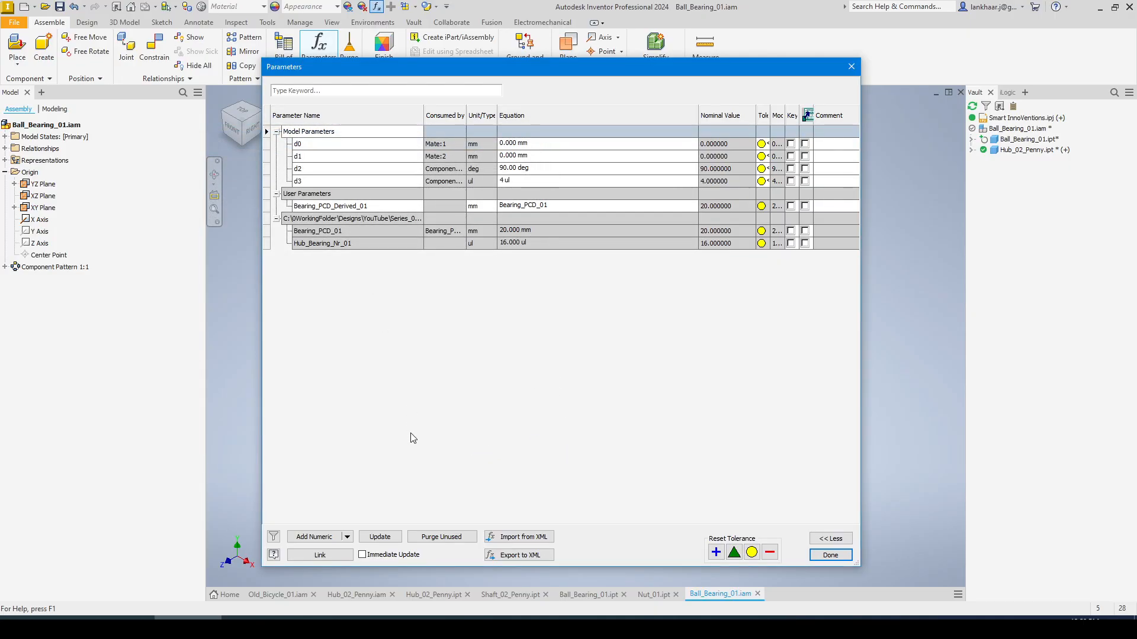
Add a user parameter named Bearing_Nr_Derived_01 to the assembly and make it unitless (ul).
click(317, 537)
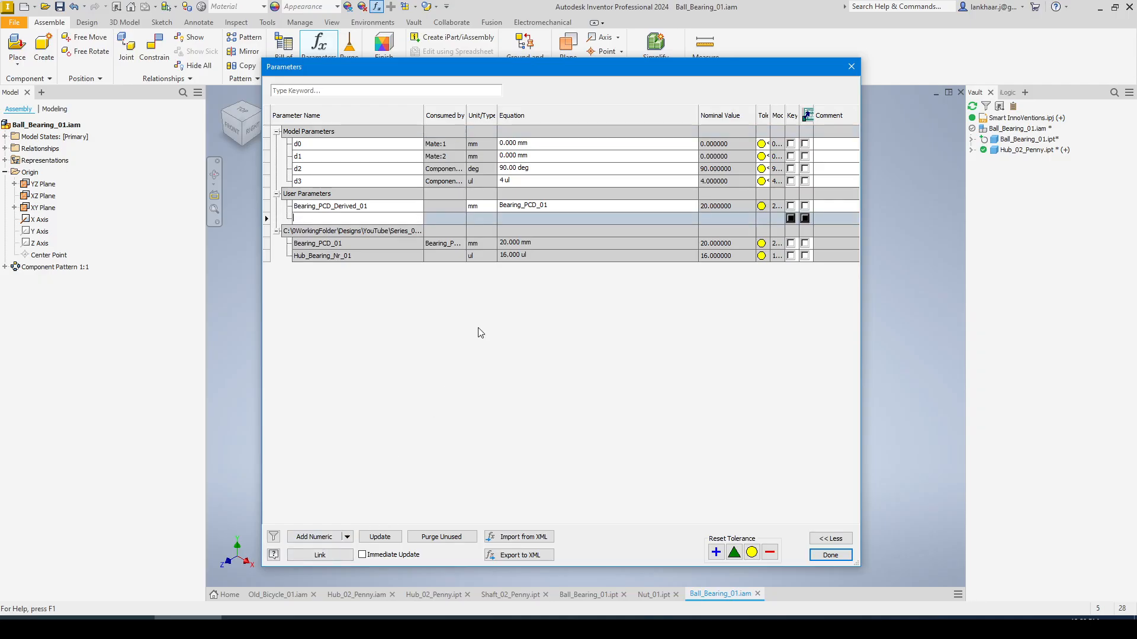
text(Bearing_Nr_Derived_01)
key(Return)
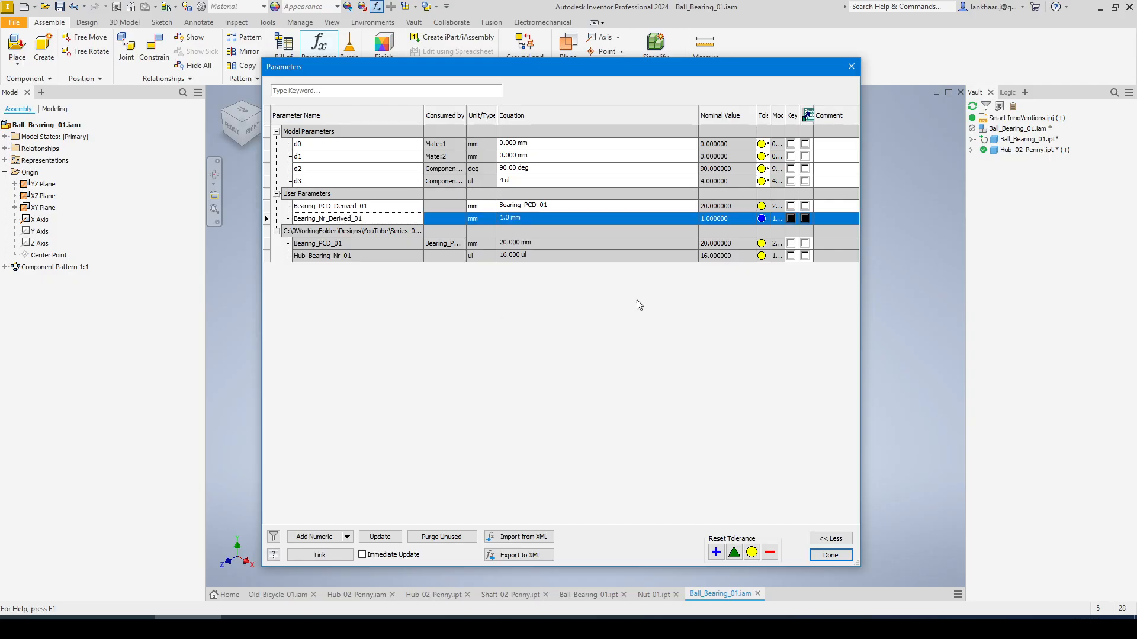
click(484, 220)
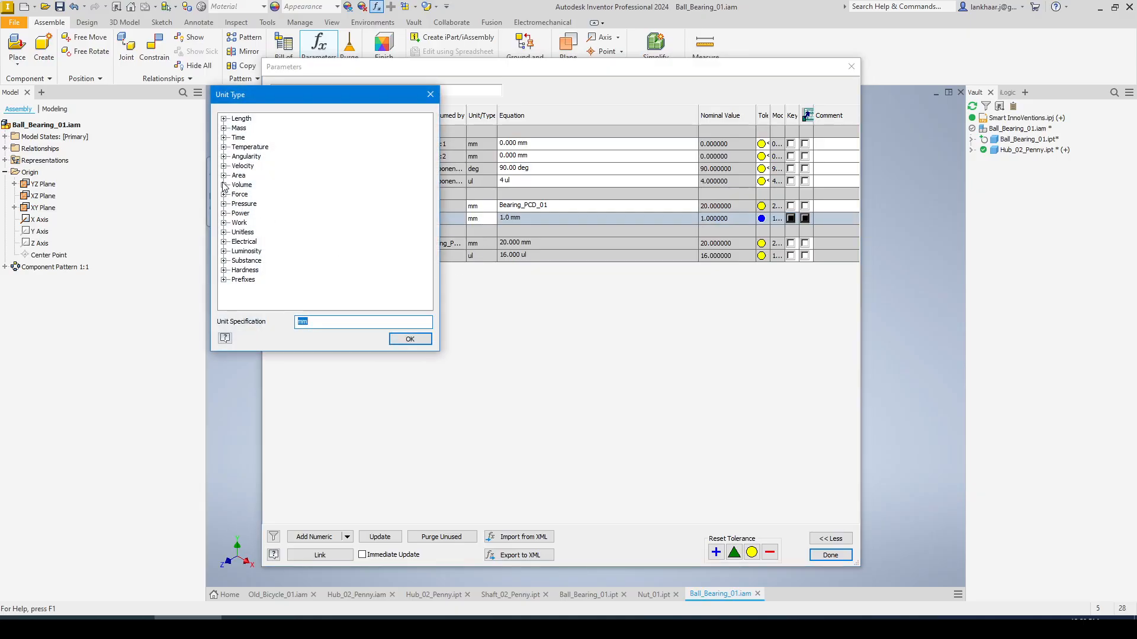
click(225, 233)
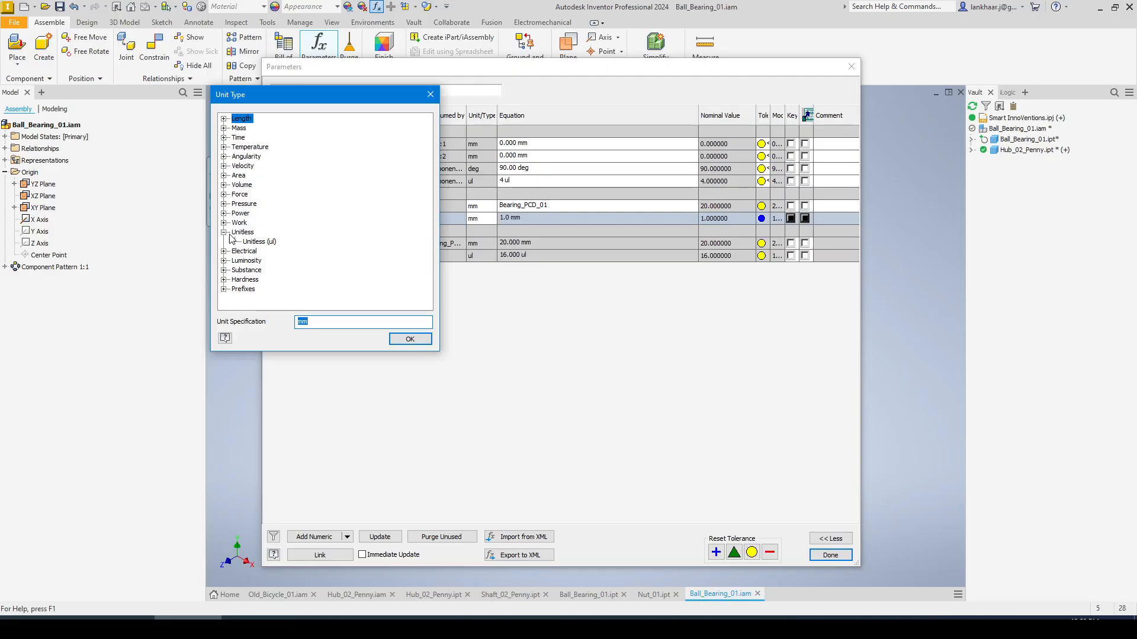
click(255, 241)
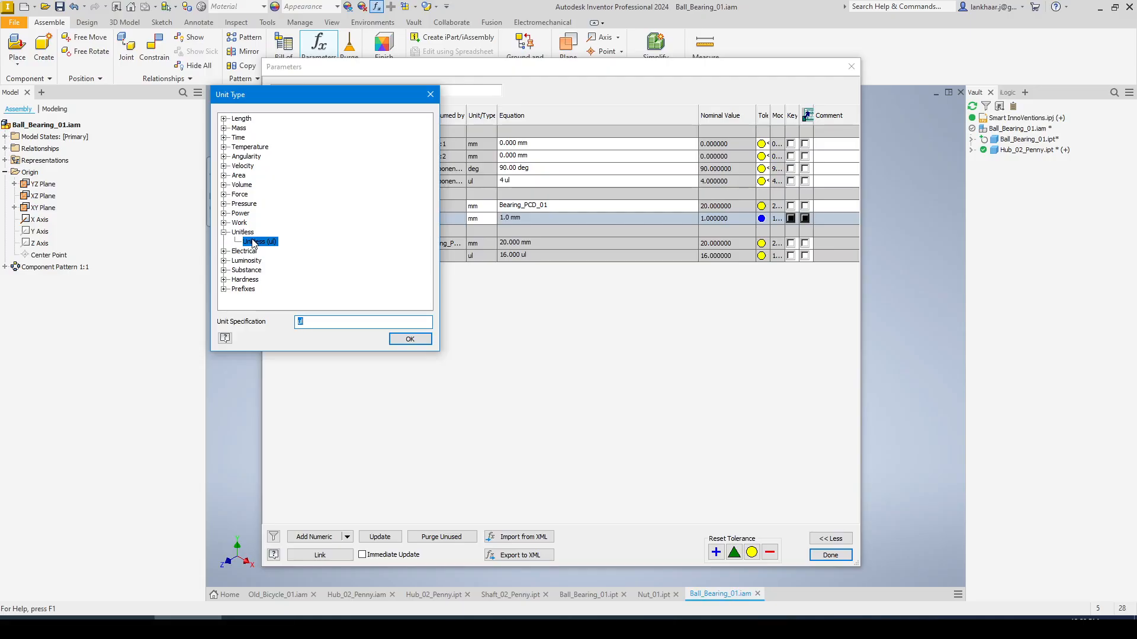
click(405, 338)
Set the equation of Bearing_Nr_Derived_01 to the linked parameter Hub_Bearing_Nr_01 and close the parameters.
click(524, 219)
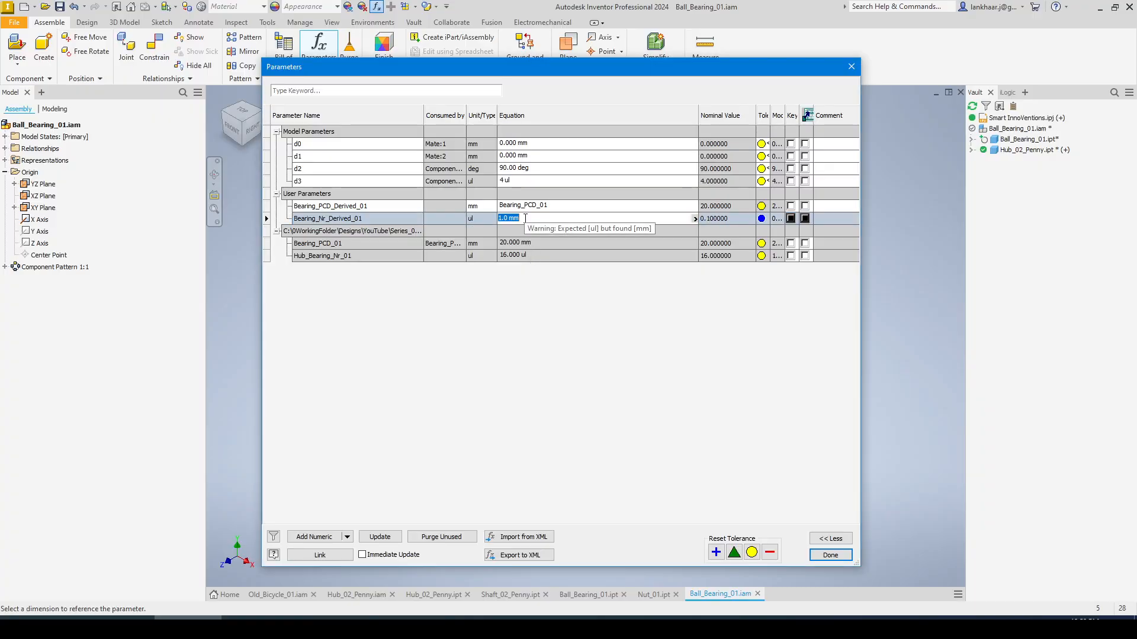
click(695, 219)
click(741, 274)
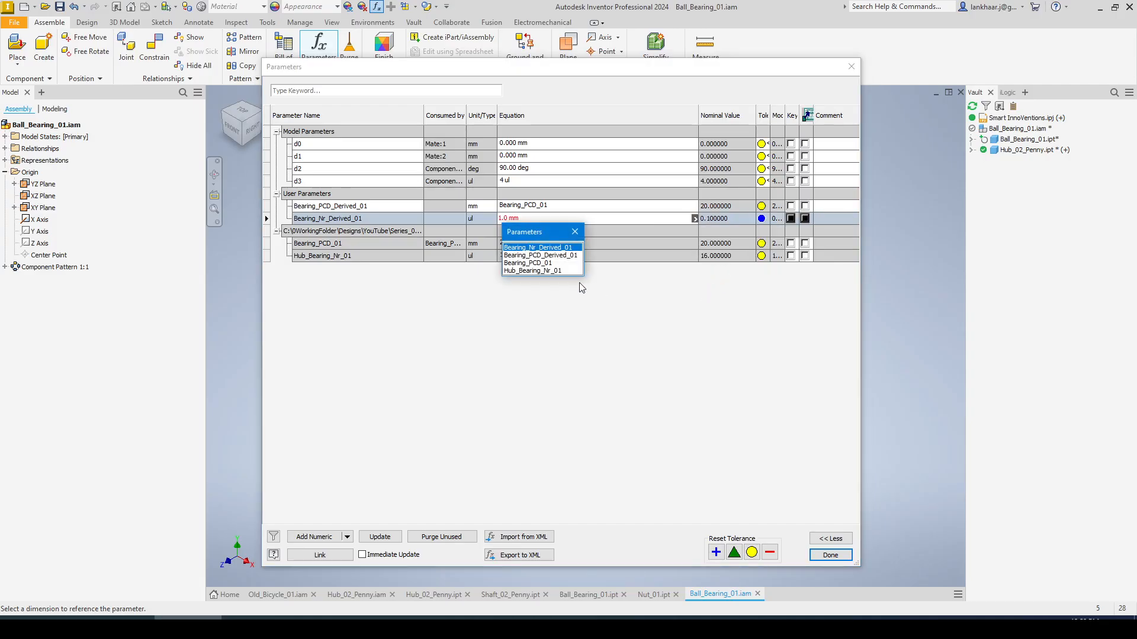
click(558, 255)
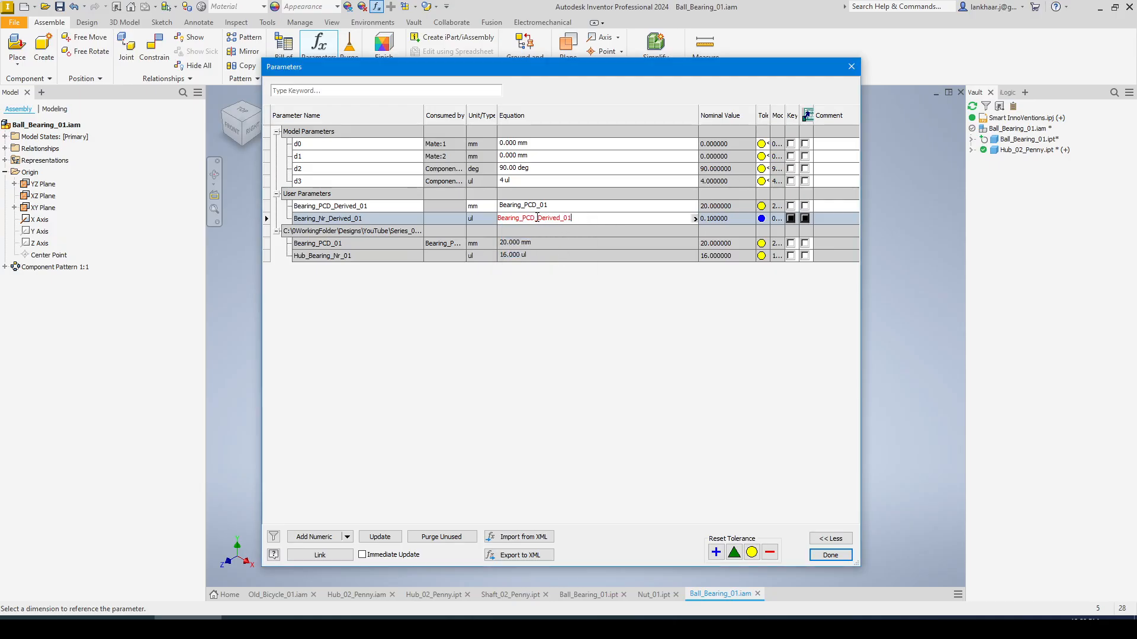
double_click(566, 218)
key(BackSpace)
click(694, 219)
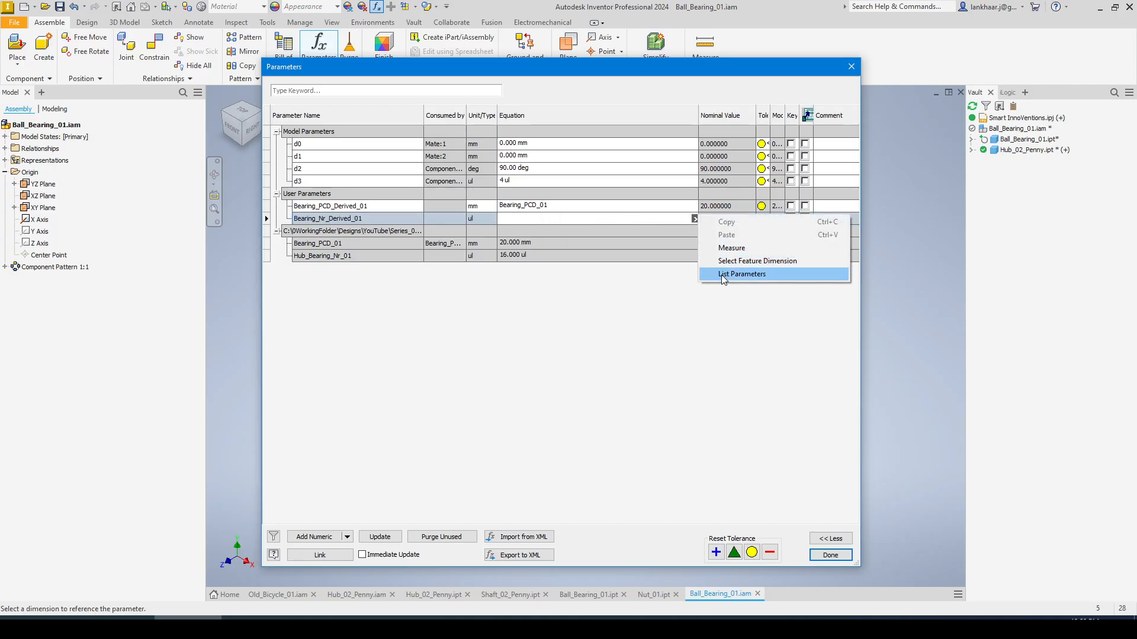
click(740, 274)
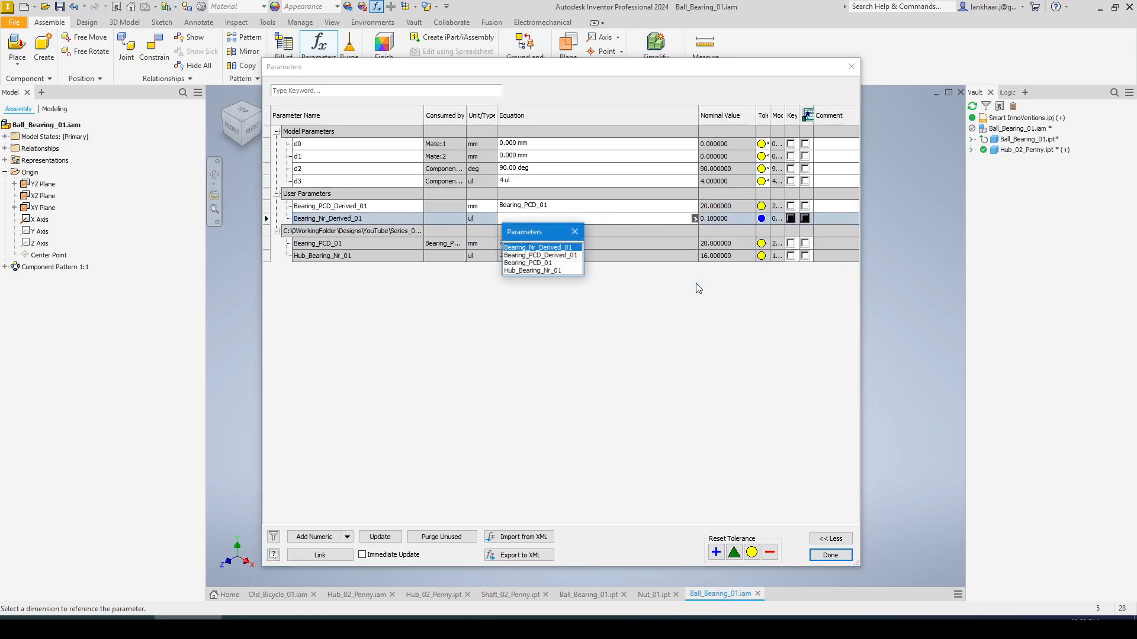
double_click(556, 271)
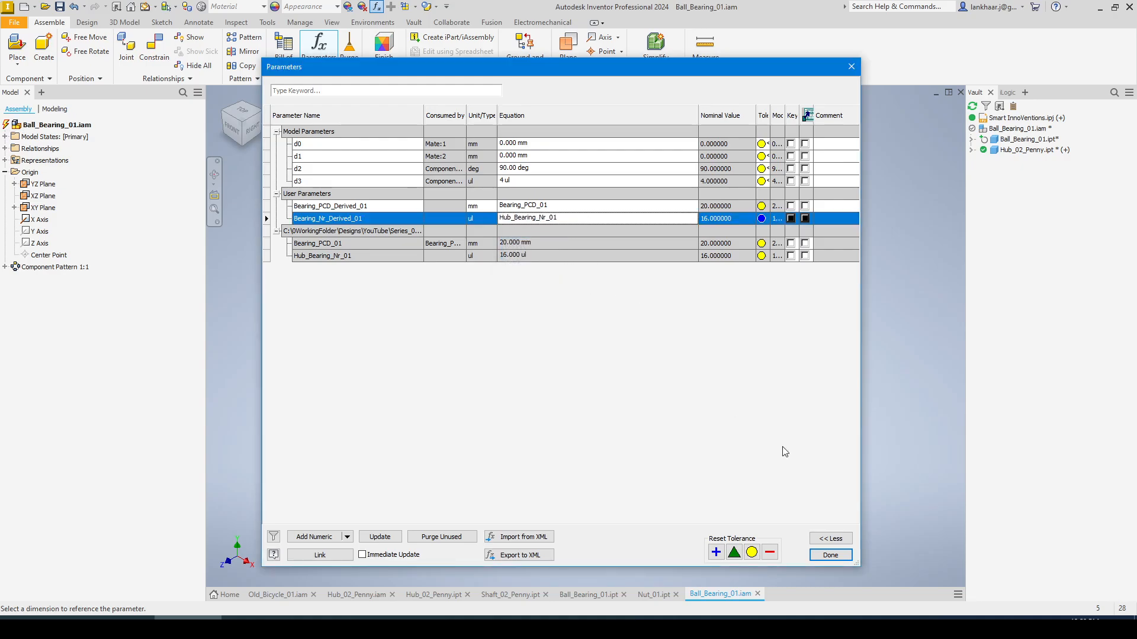
click(829, 555)
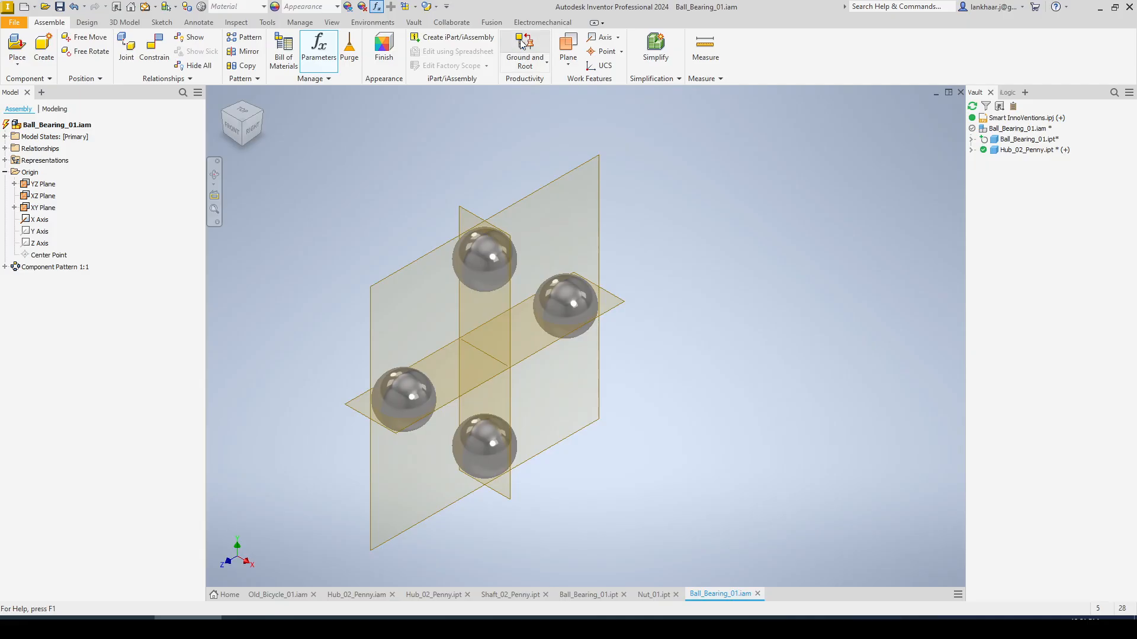
Set the ball count of Component Pattern 1 to Bearing_Nr_Derived_01 and check in the parameters where it is consumed.
right_click(61, 267)
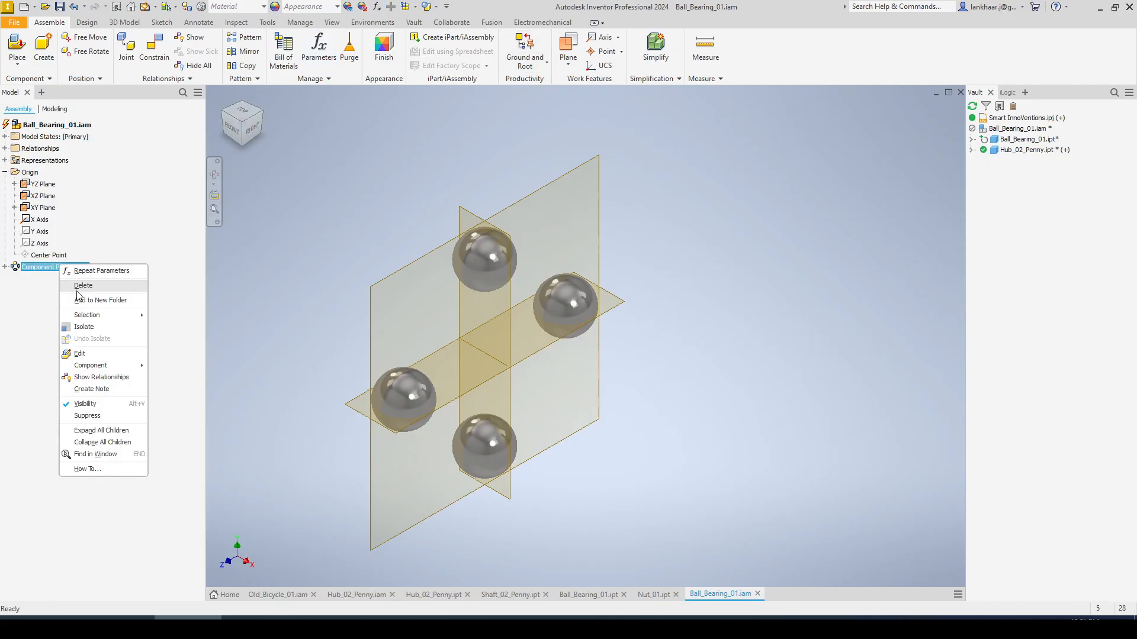
click(80, 354)
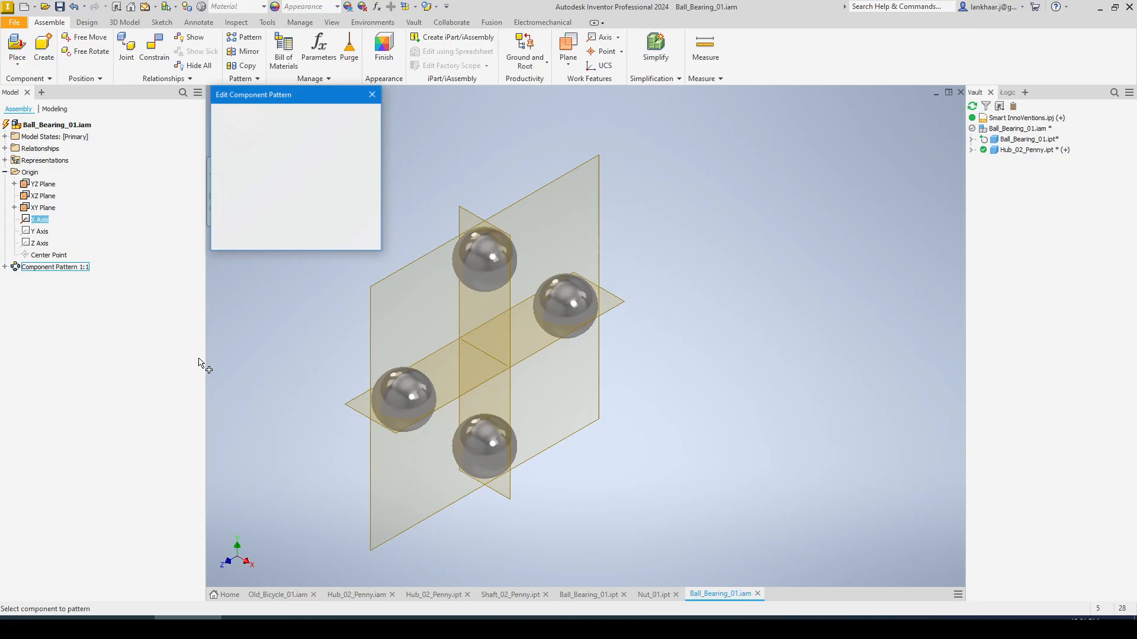
click(283, 187)
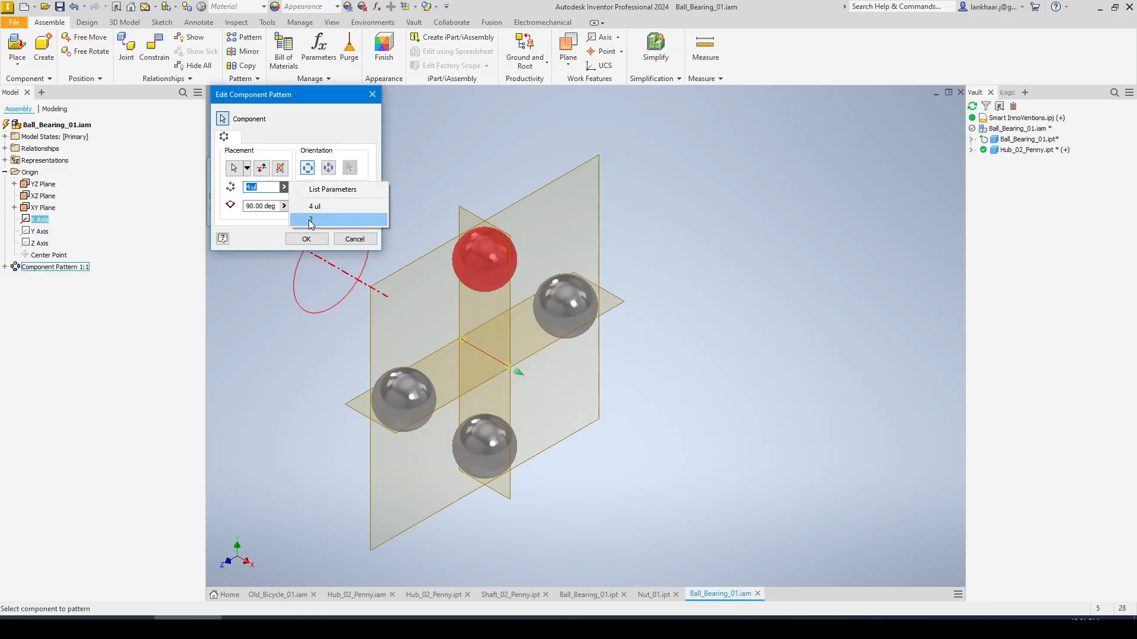
click(314, 190)
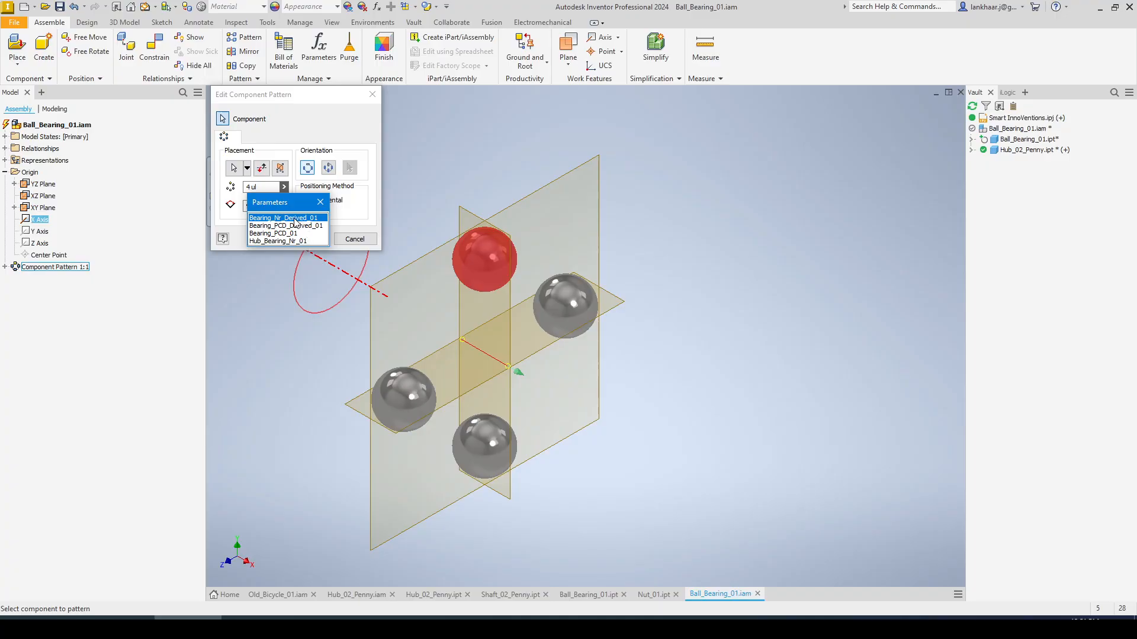
click(296, 219)
click(299, 237)
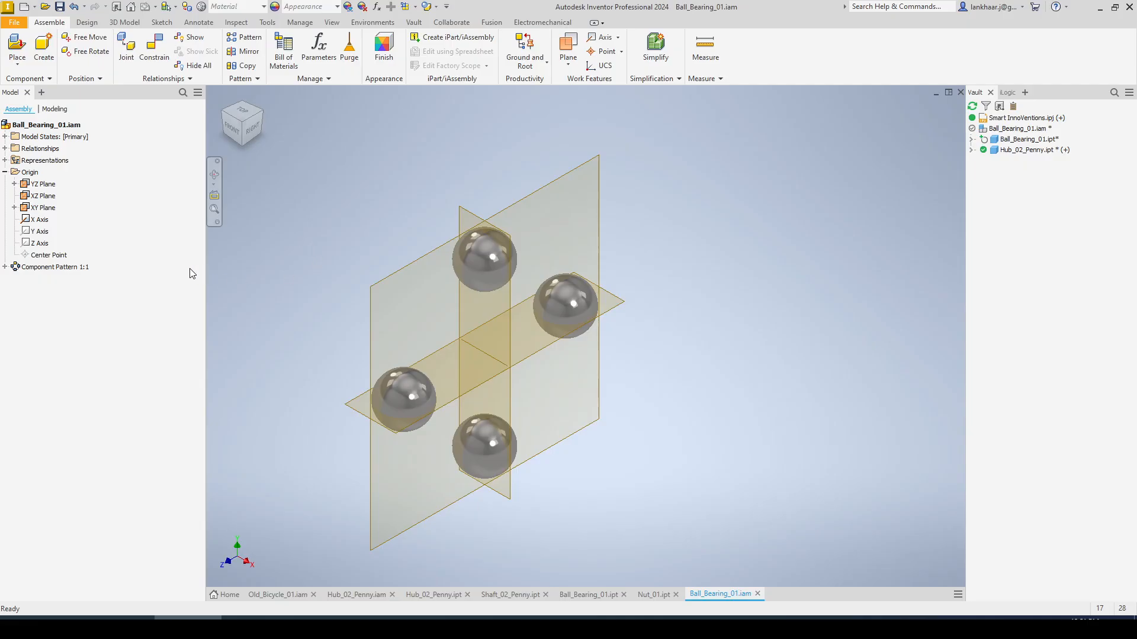
click(319, 48)
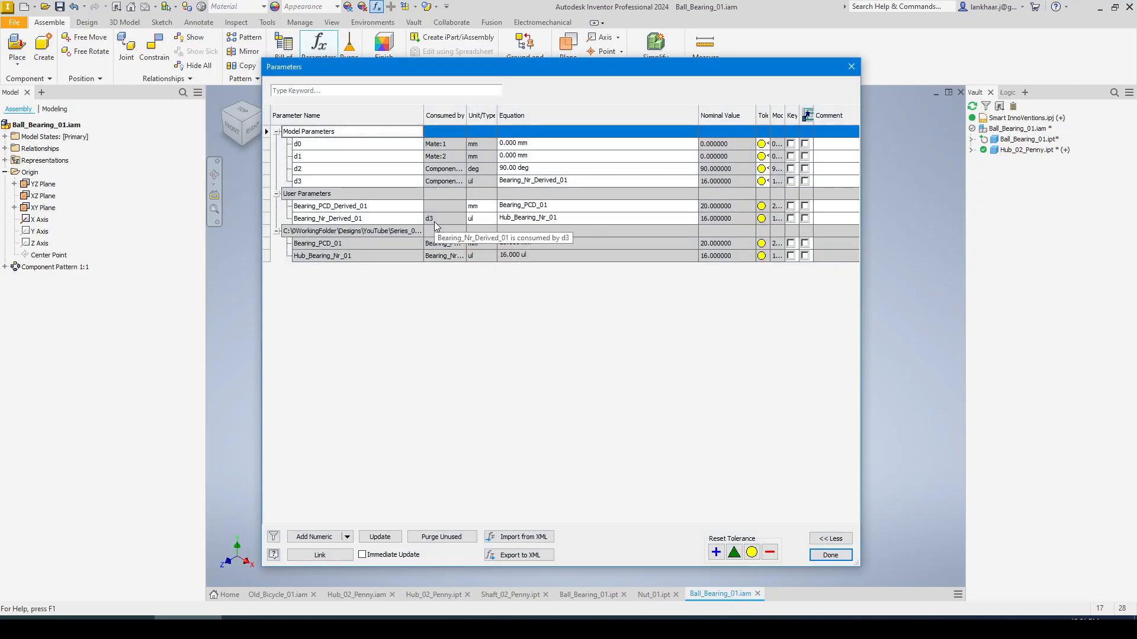
click(382, 219)
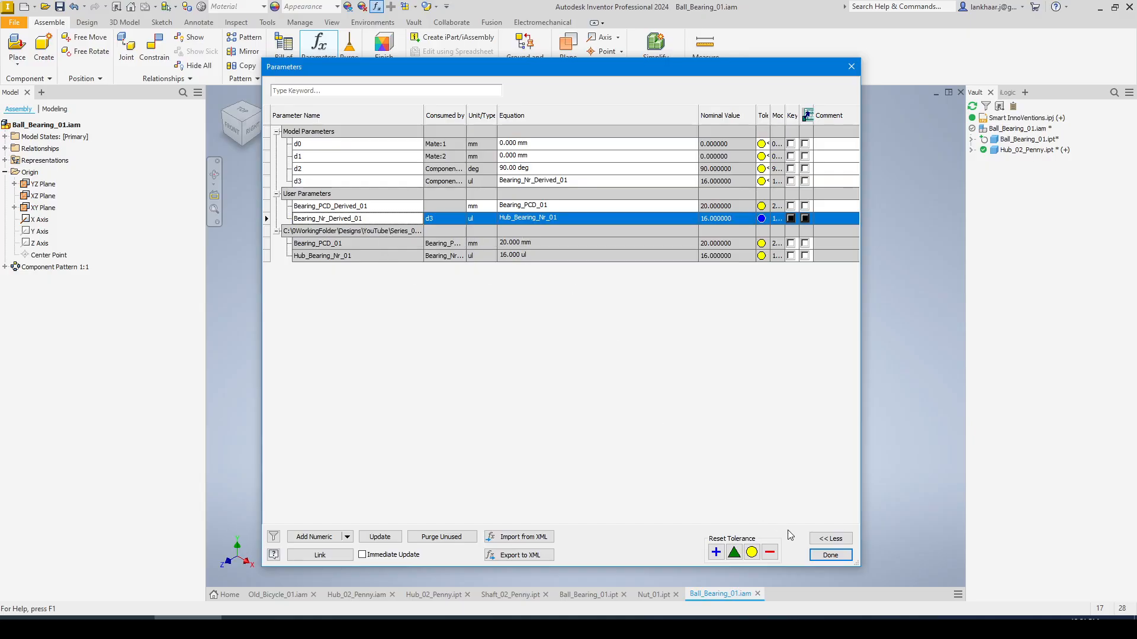
click(830, 555)
Set the circular angle of Component Pattern 1 to 360 divided by Bearing_Nr_Derived_01.
right_click(65, 268)
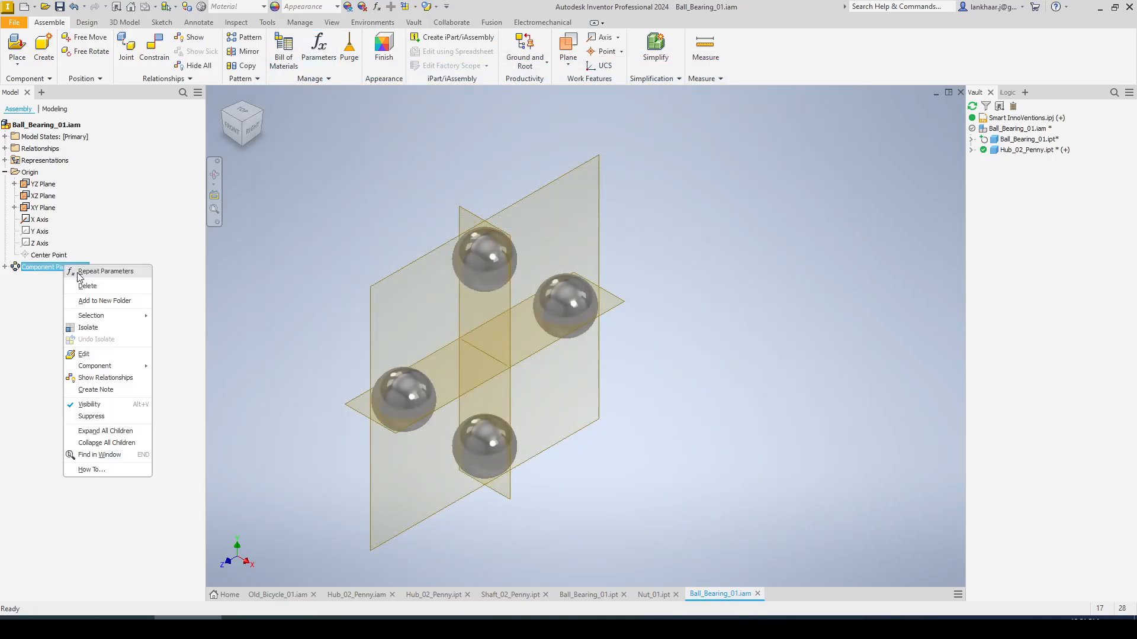
click(93, 354)
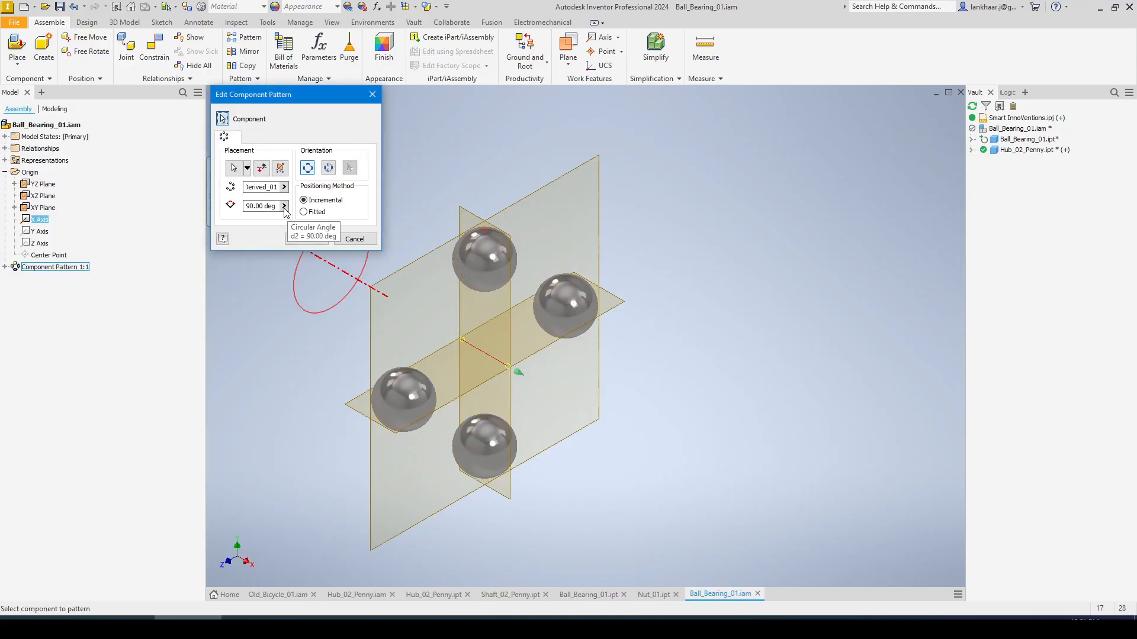
click(284, 206)
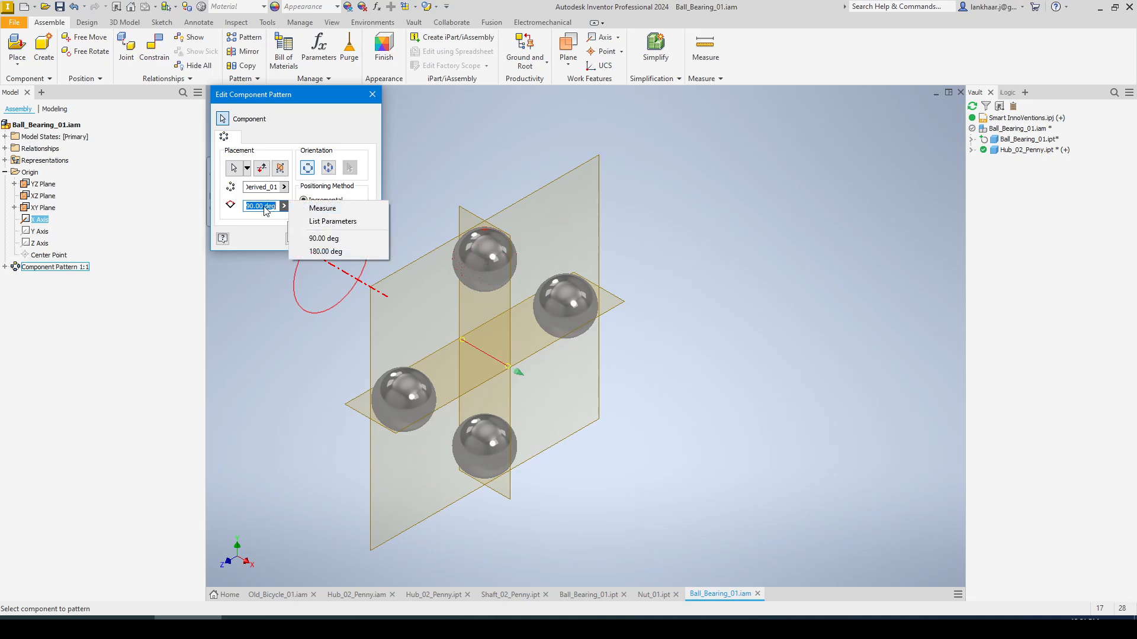
click(276, 207)
drag(277, 206, 196, 206)
text(360)
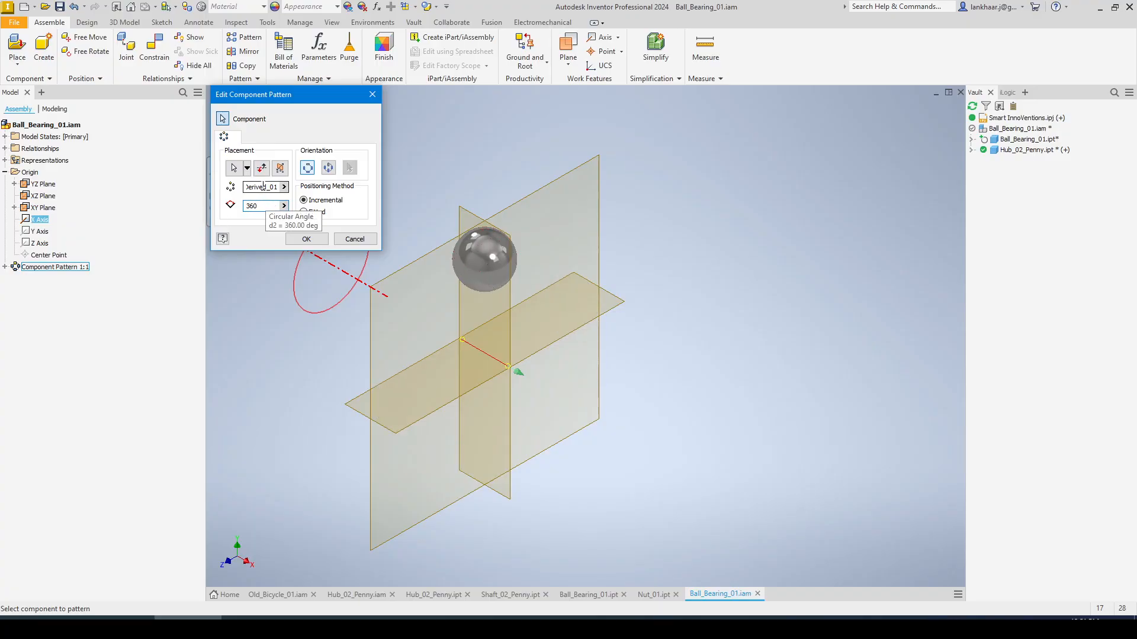
double_click(269, 206)
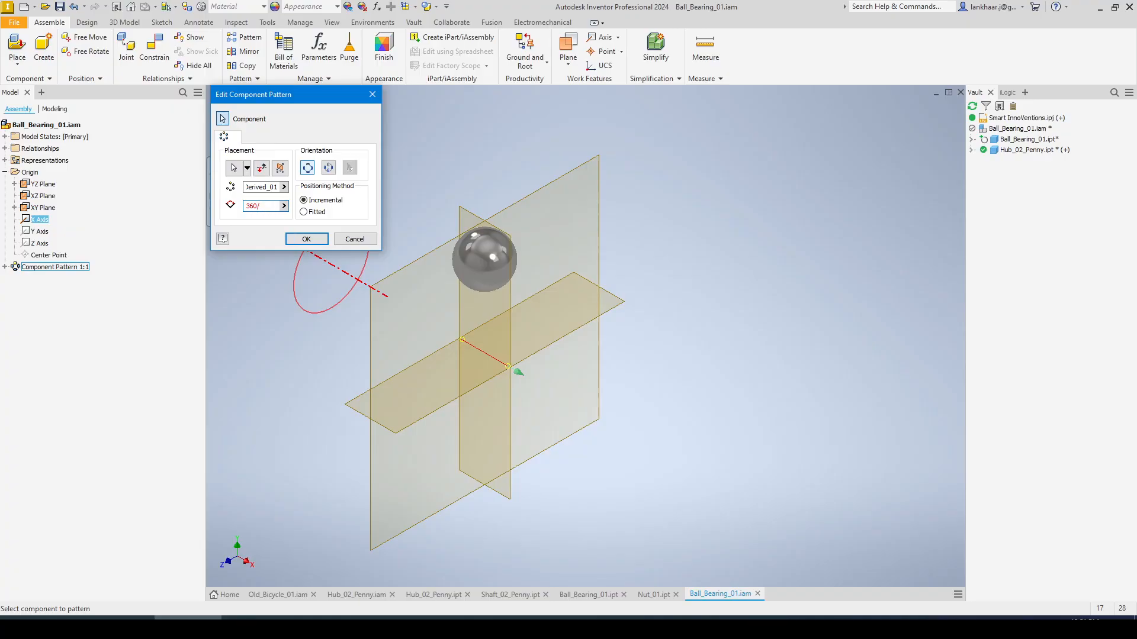
click(284, 206)
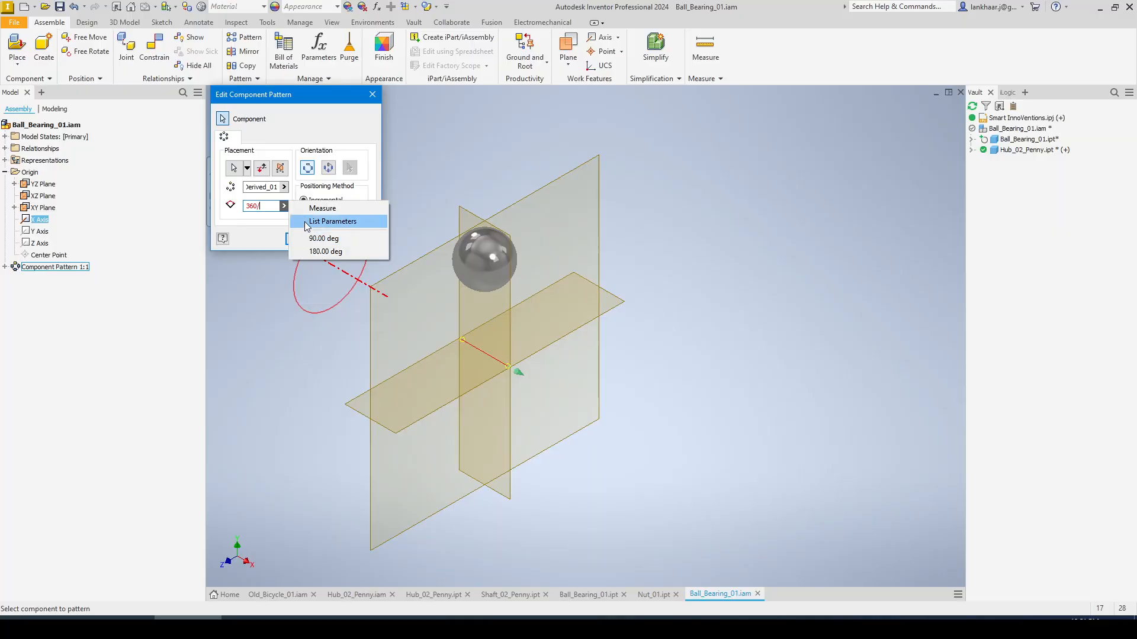
click(306, 222)
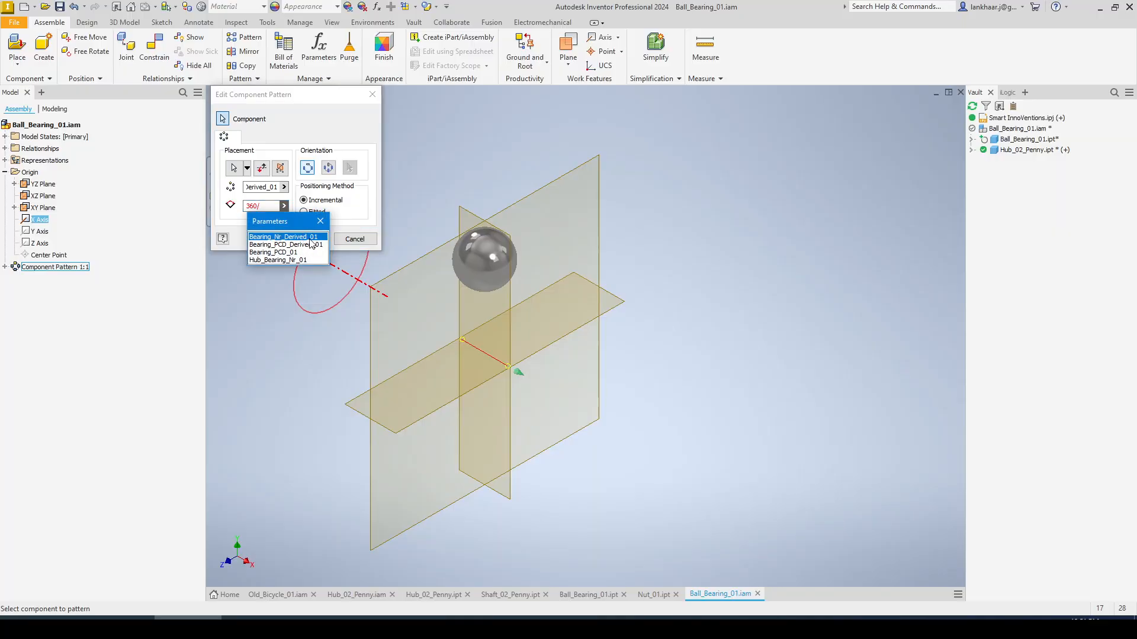
double_click(304, 237)
click(303, 239)
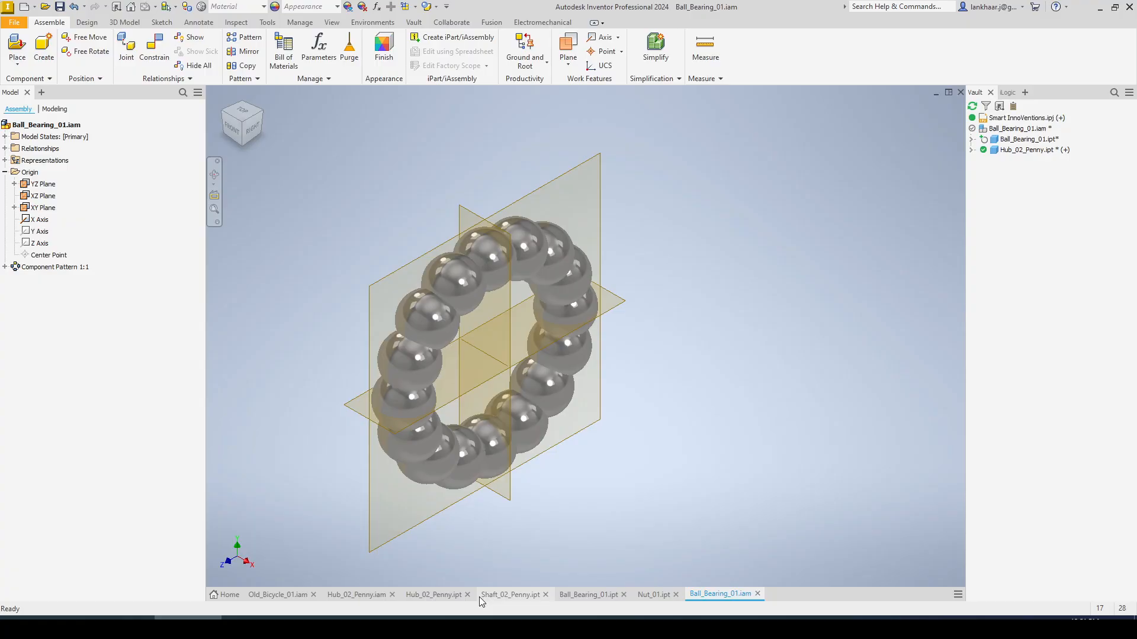
Set Hub_Bearing_Nr_01 to 8 in the parameters of Hub_02_Penny.ipt and update the Ball_Bearing_01.iam assembly with the change.
click(424, 596)
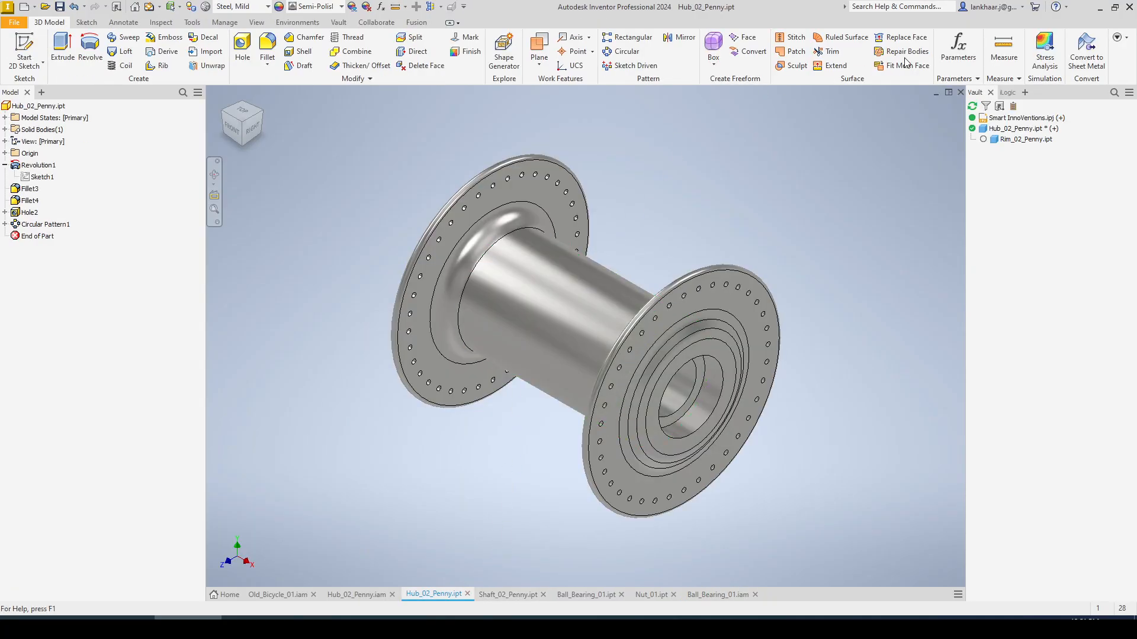
click(952, 54)
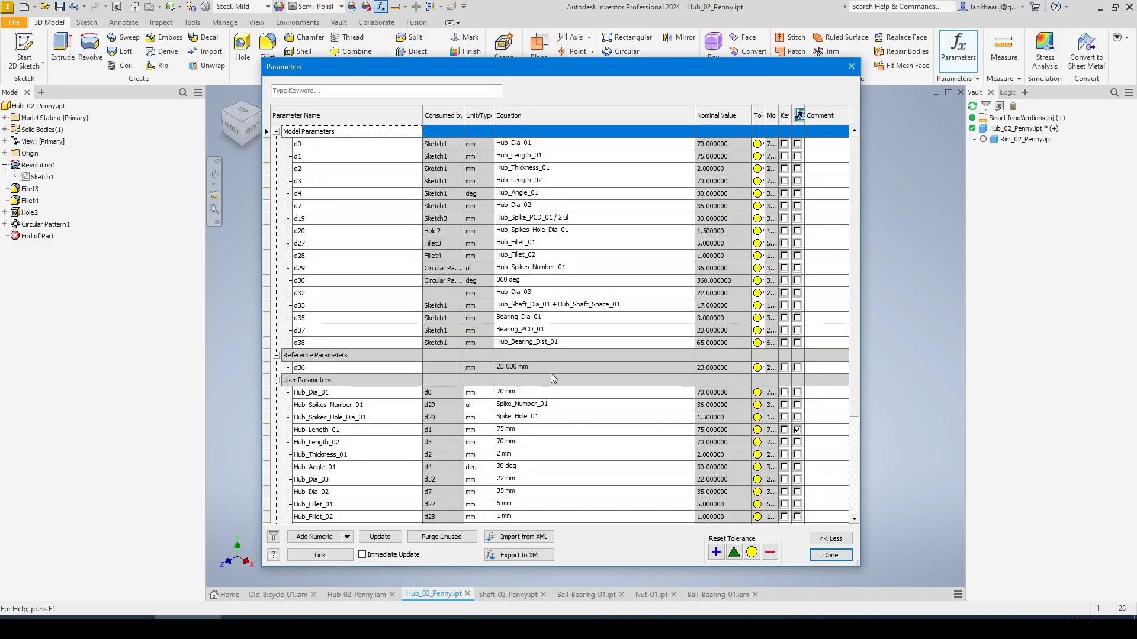
scroll(542, 420, down, 4)
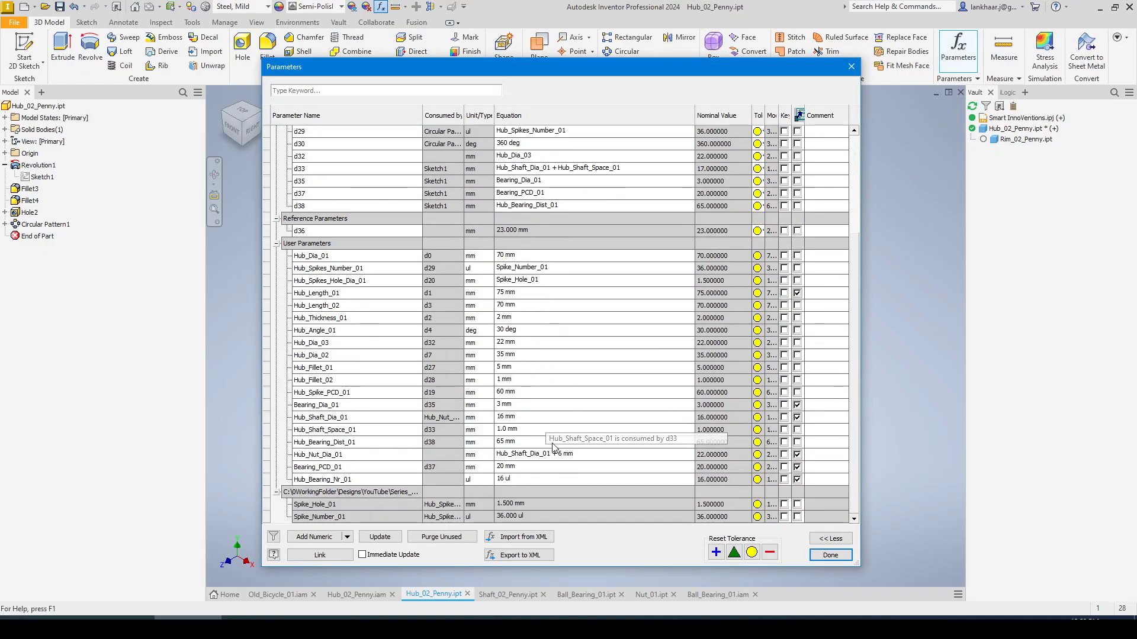
click(524, 478)
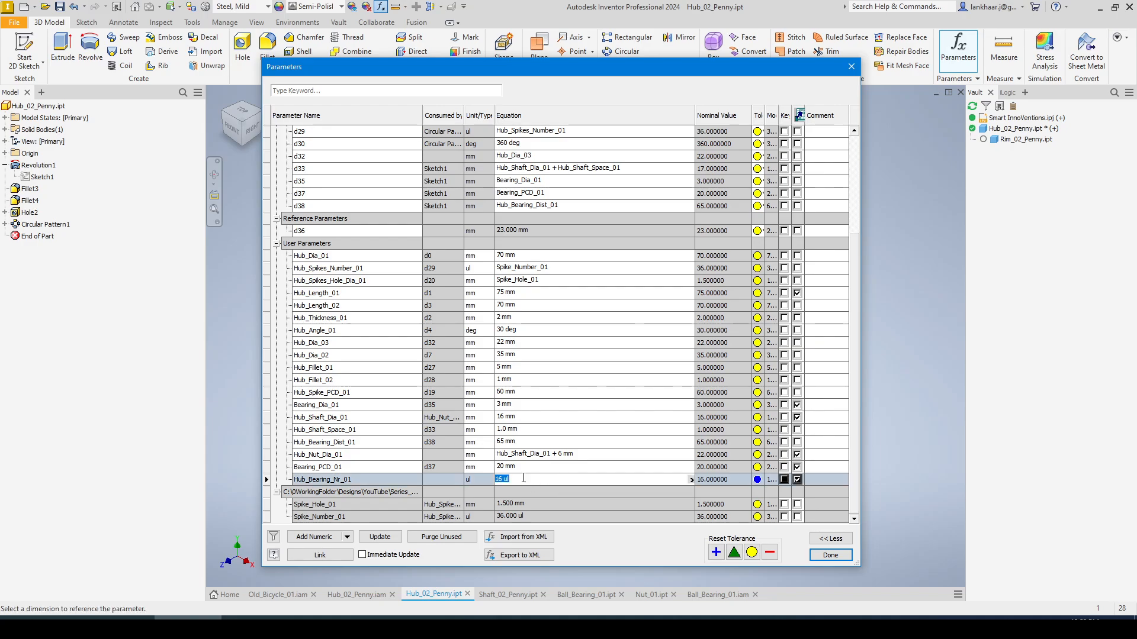
key(Return)
key(Return)
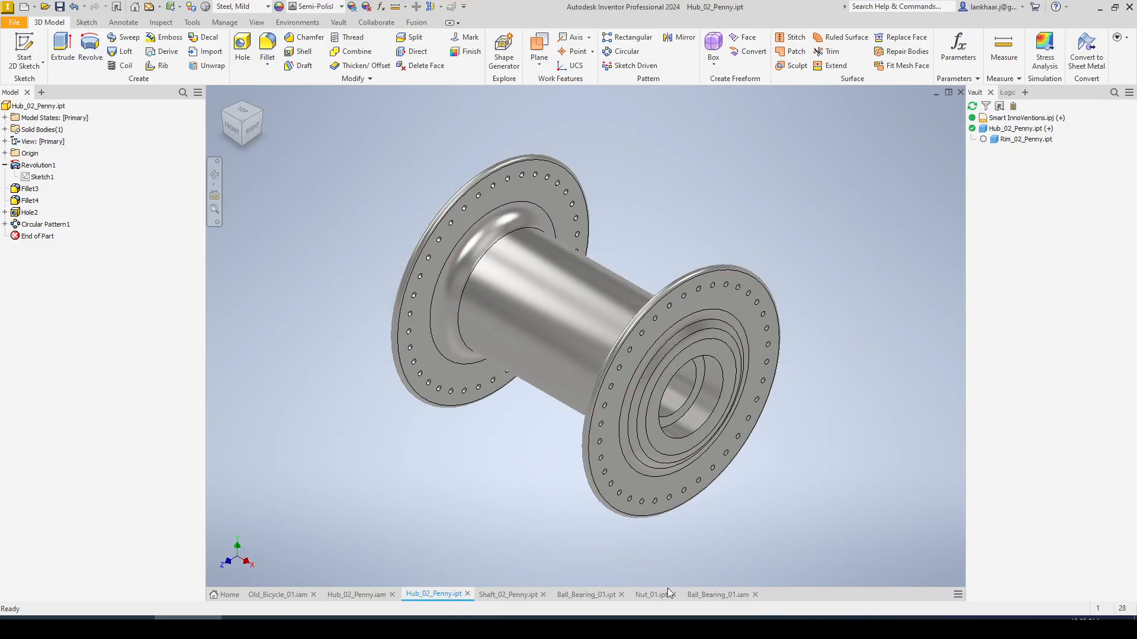
click(702, 594)
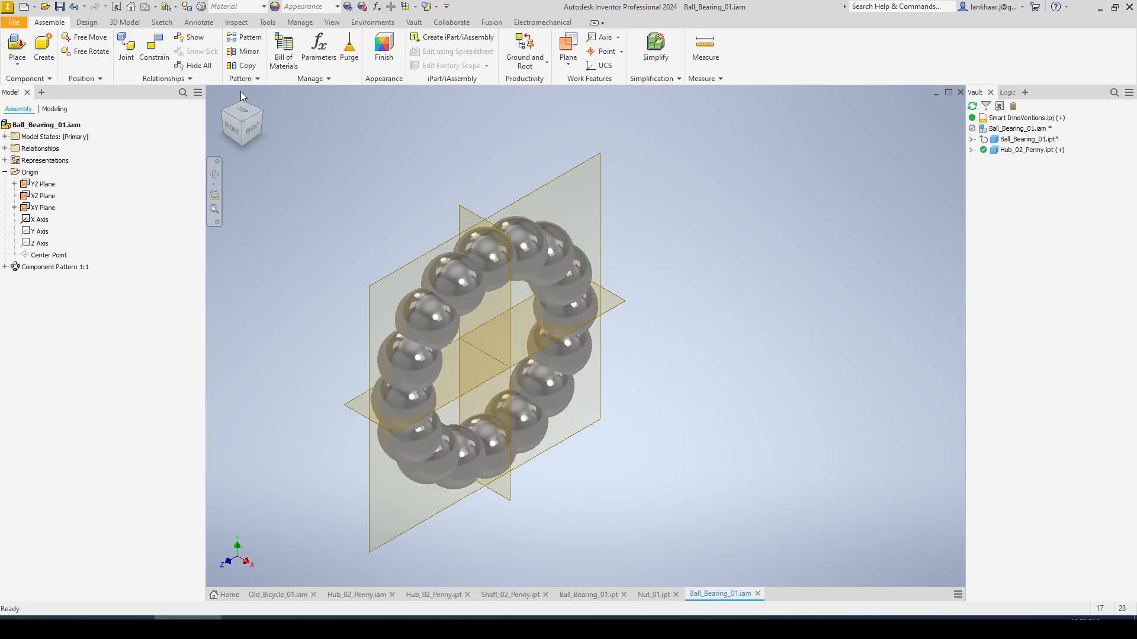
click(144, 6)
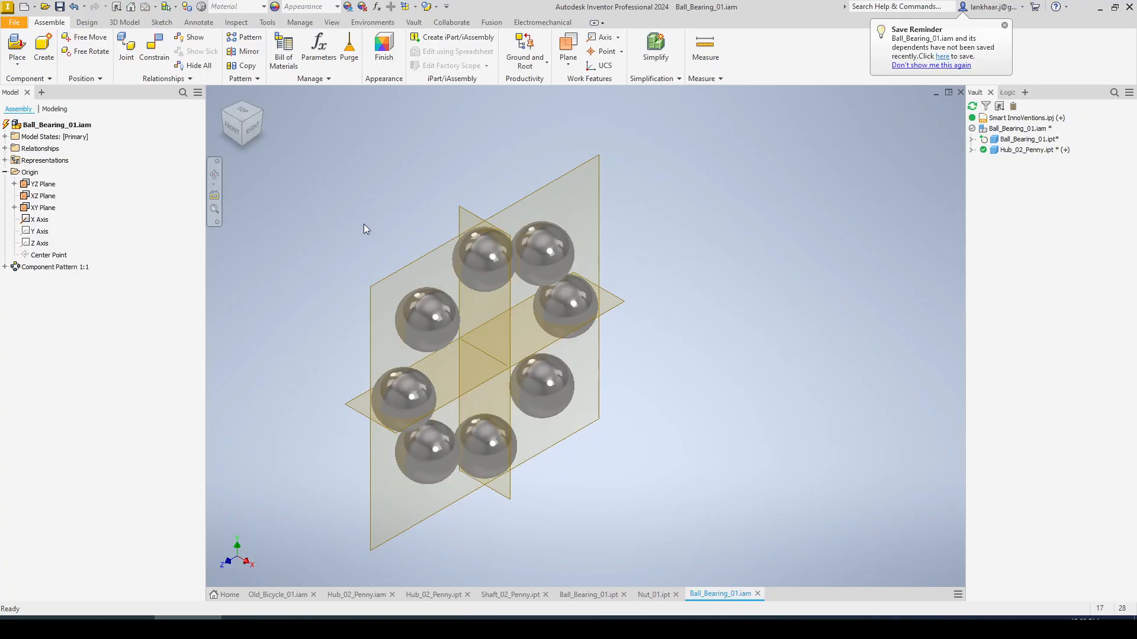
Hide the YZ, XZ and XY origin planes of the Ball_Bearing_01 assembly.
click(32, 186)
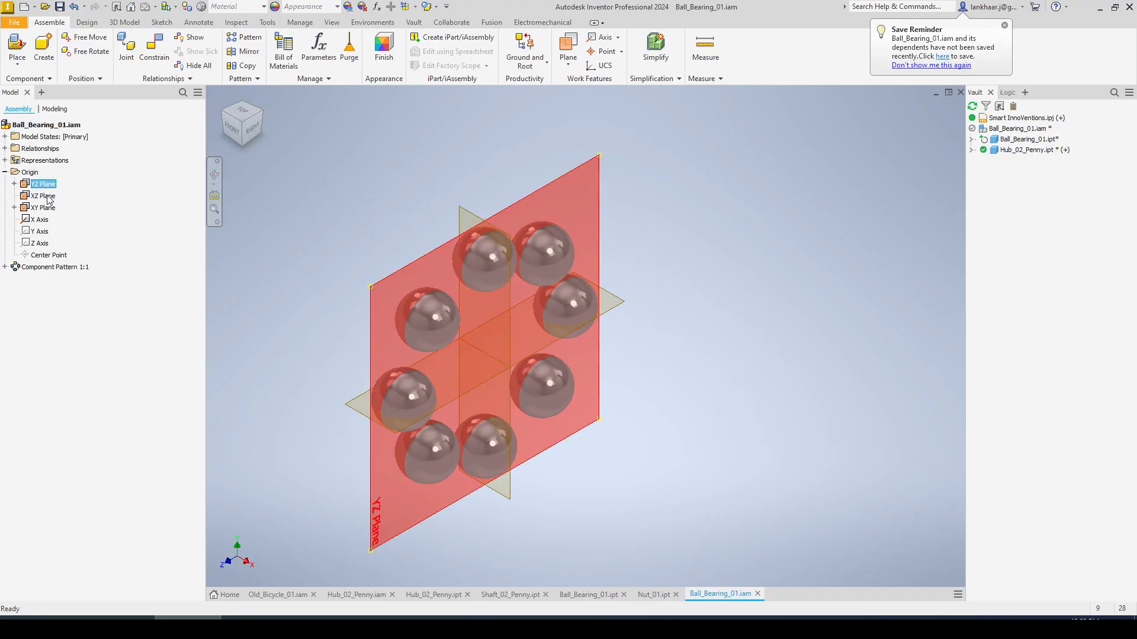
shift+click(46, 220)
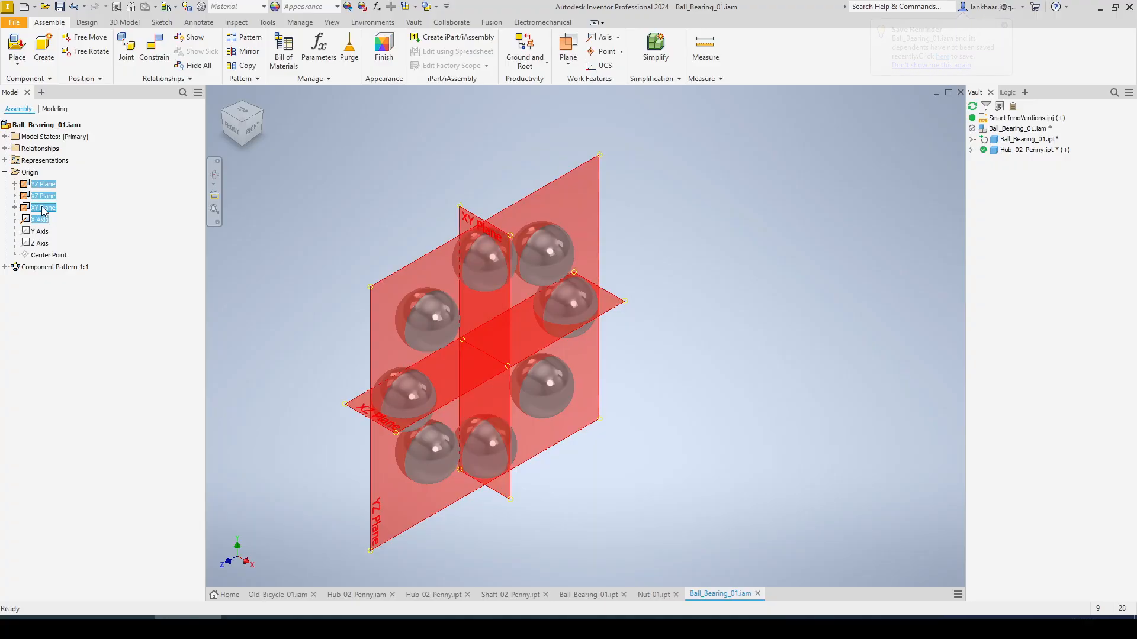
click(244, 236)
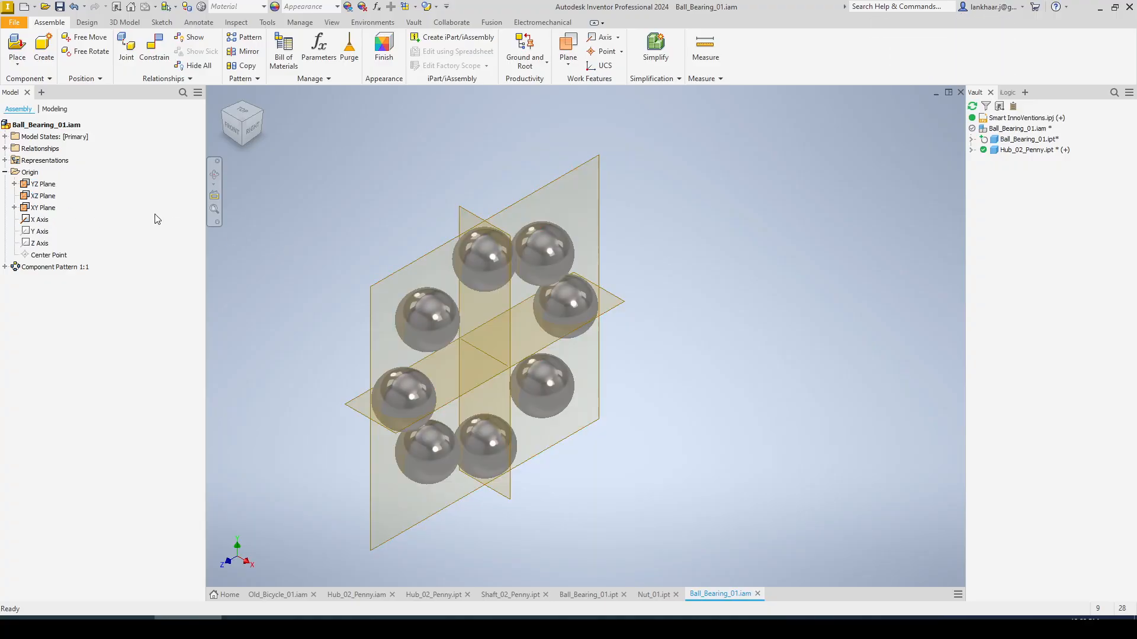
click(54, 187)
shift+click(52, 207)
right_click(52, 209)
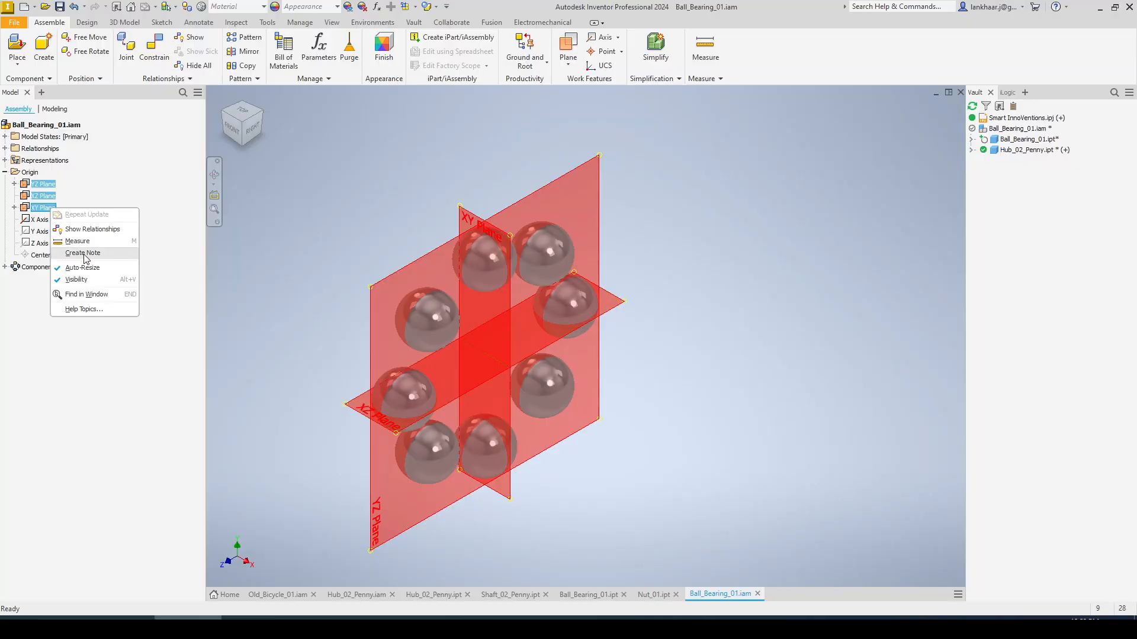
click(84, 280)
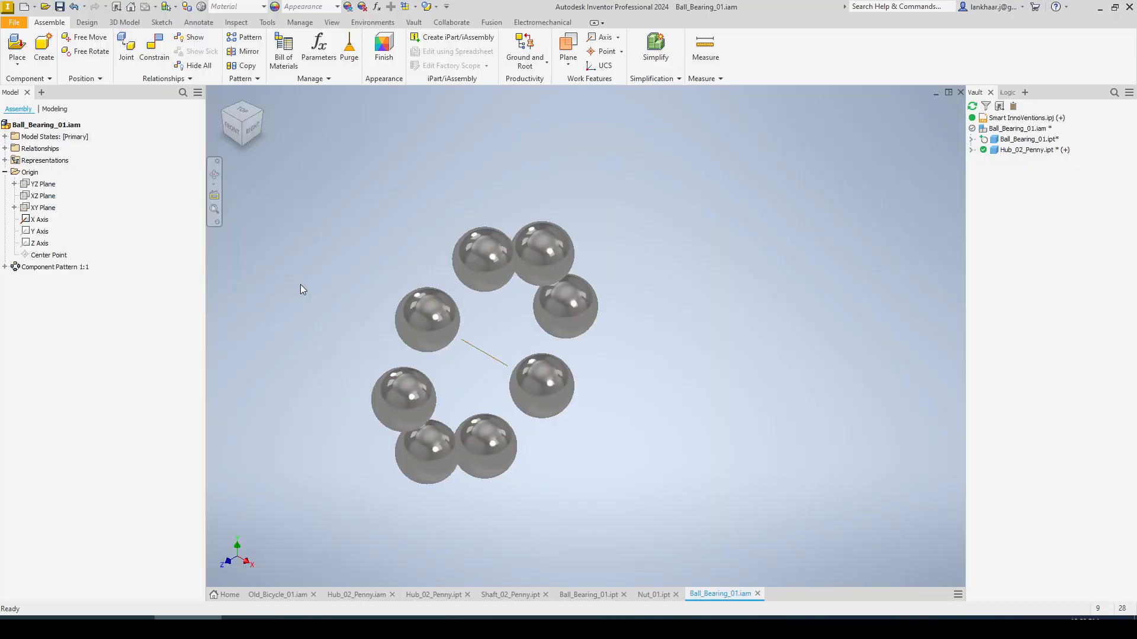
Save Ball_Bearing_01.iam with its dependent files and check it in to the vault together with Hub_02_Penny.ipt.
click(260, 96)
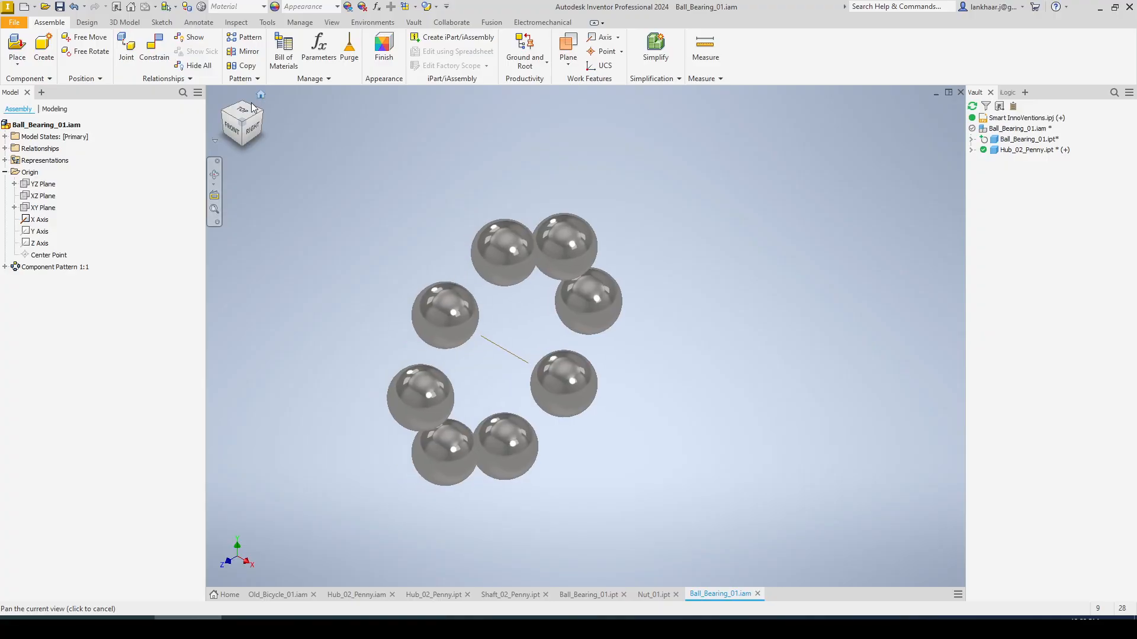
key(ctrl+s)
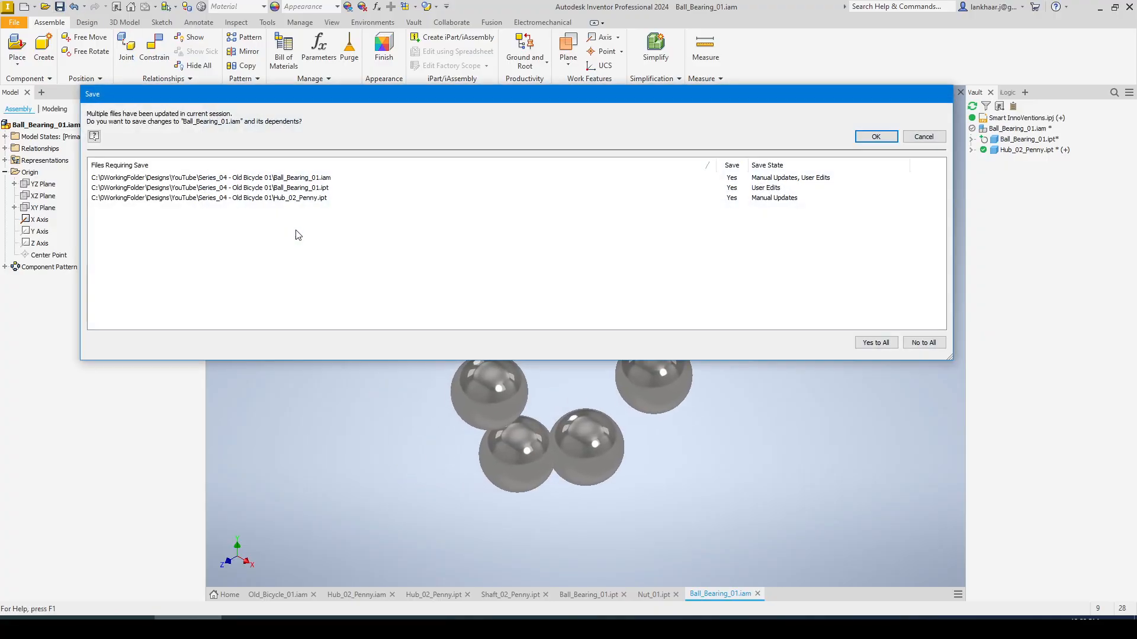
key(Return)
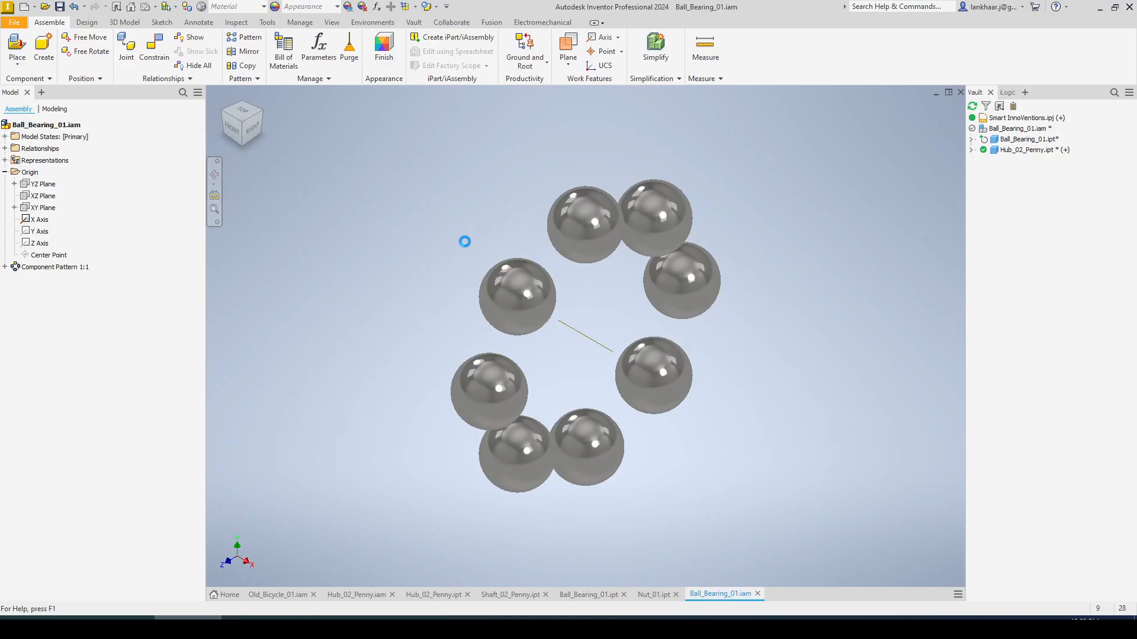
click(56, 125)
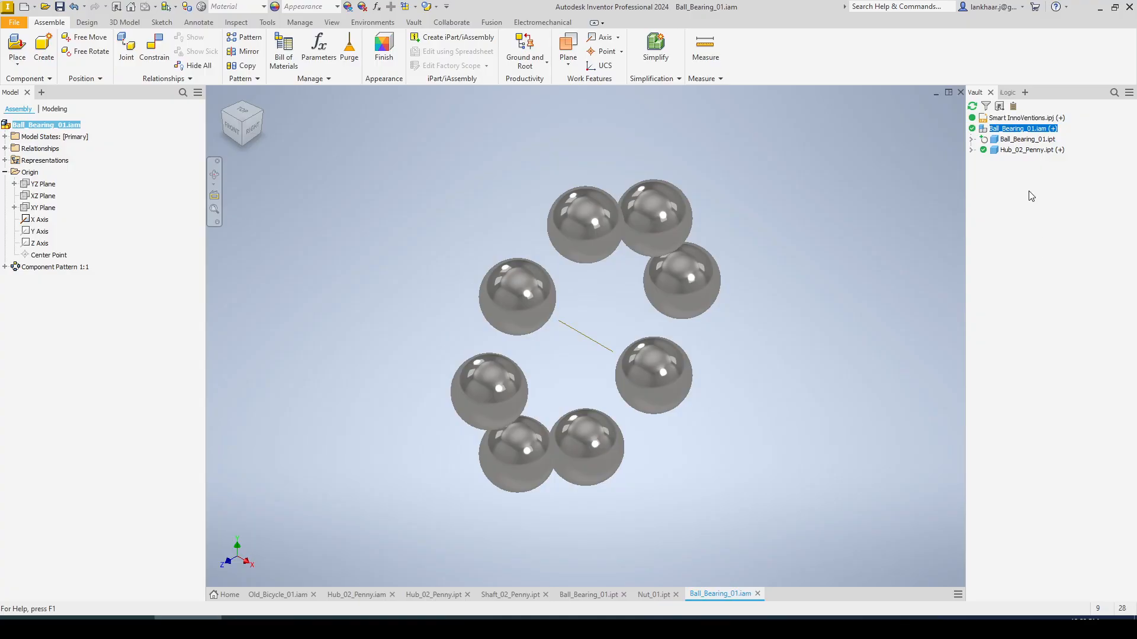
right_click(1031, 130)
click(976, 197)
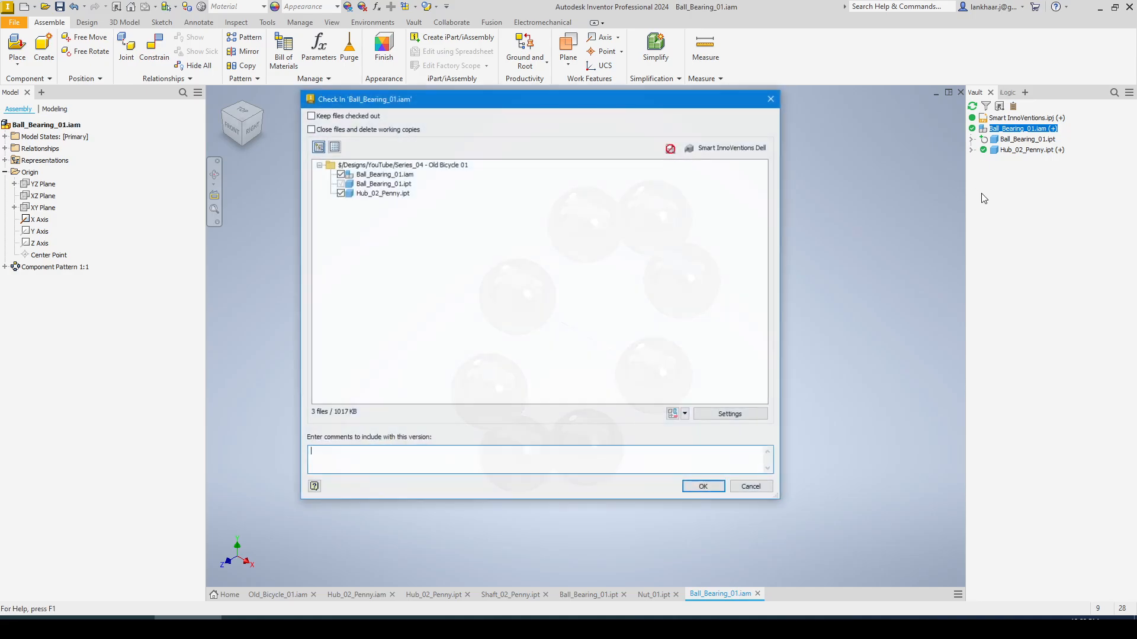
click(700, 478)
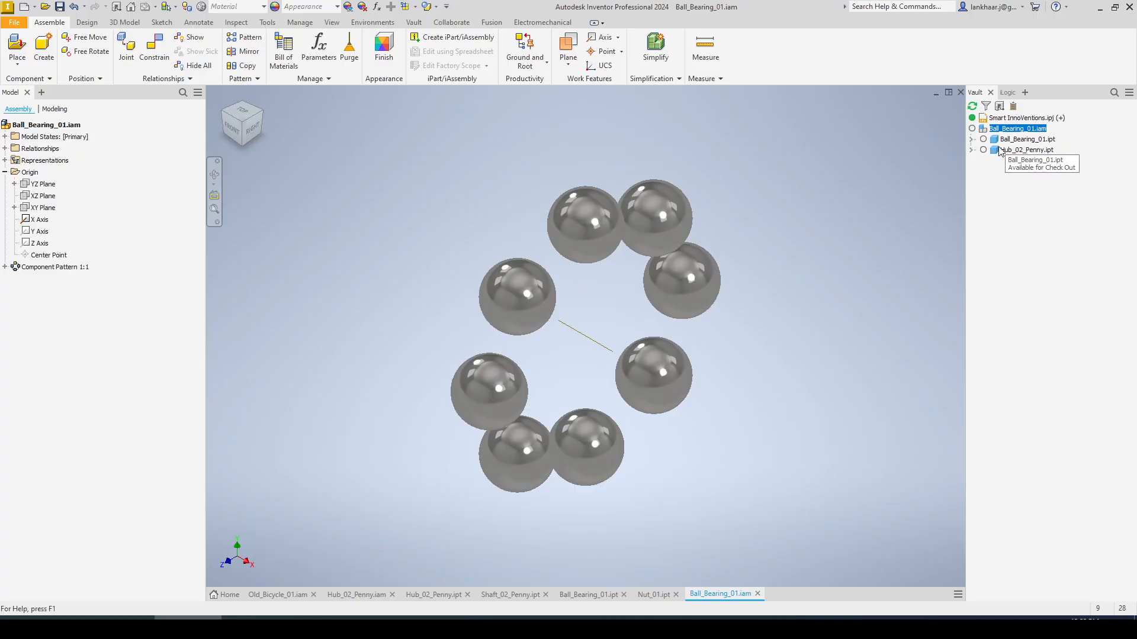
Insert Ball_Bearing_01 into the Hub_02_Penny.iam assembly and expand the bearing's origin geometry.
click(371, 595)
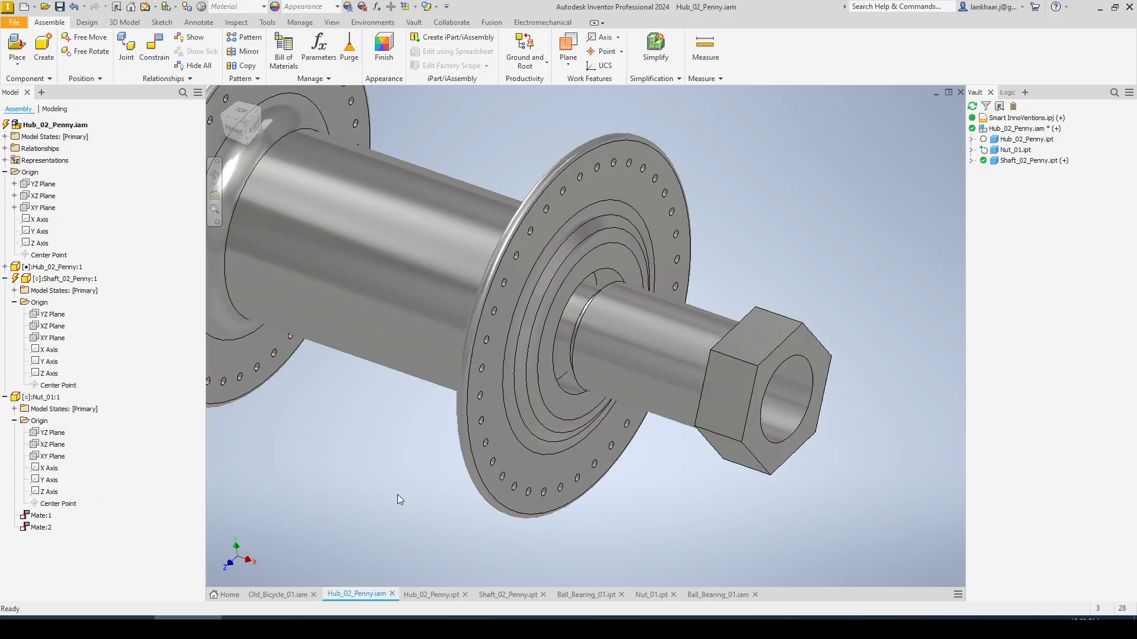
key(ctrl+v)
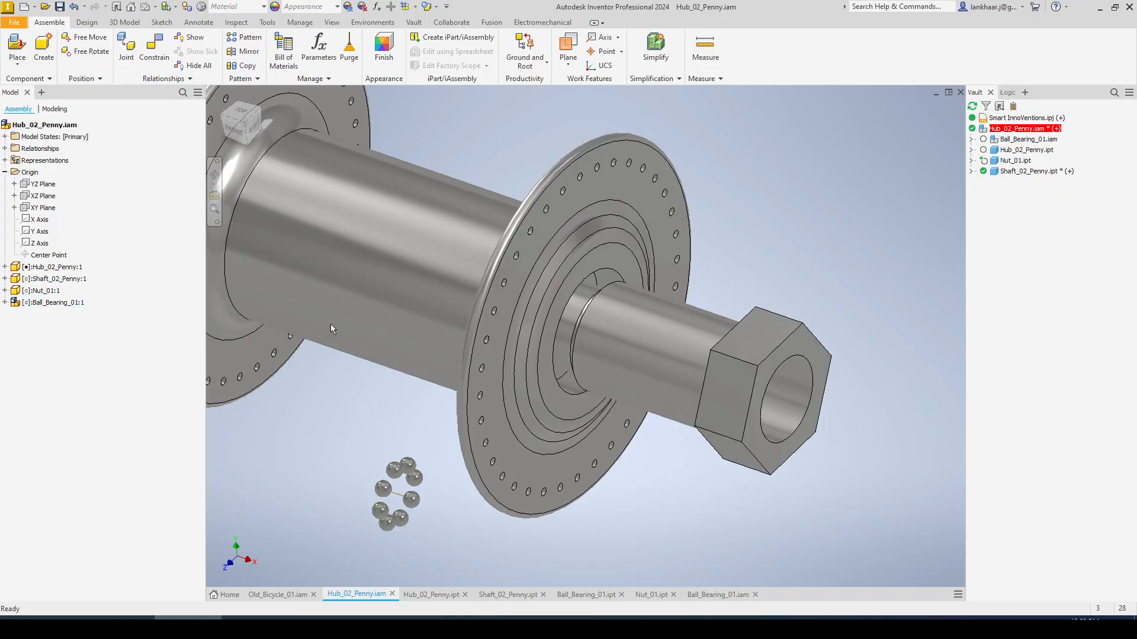
click(5, 303)
click(14, 350)
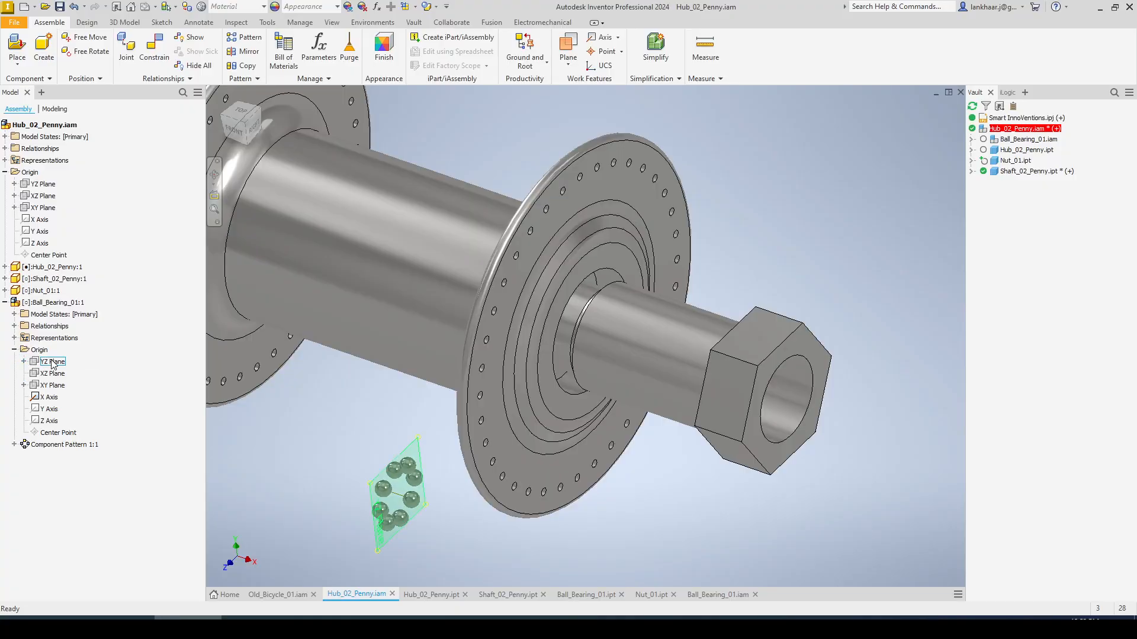
Mate the XY plane of Ball_Bearing_01 to the XY plane of the hub assembly with 0 mm offset.
click(52, 363)
click(58, 374)
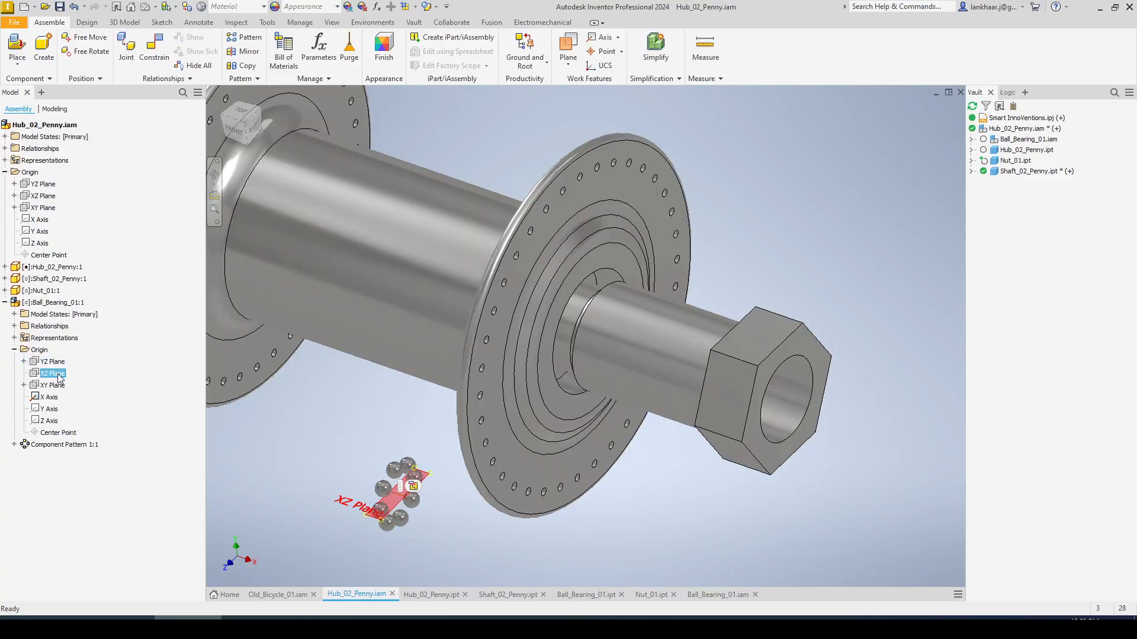
click(76, 385)
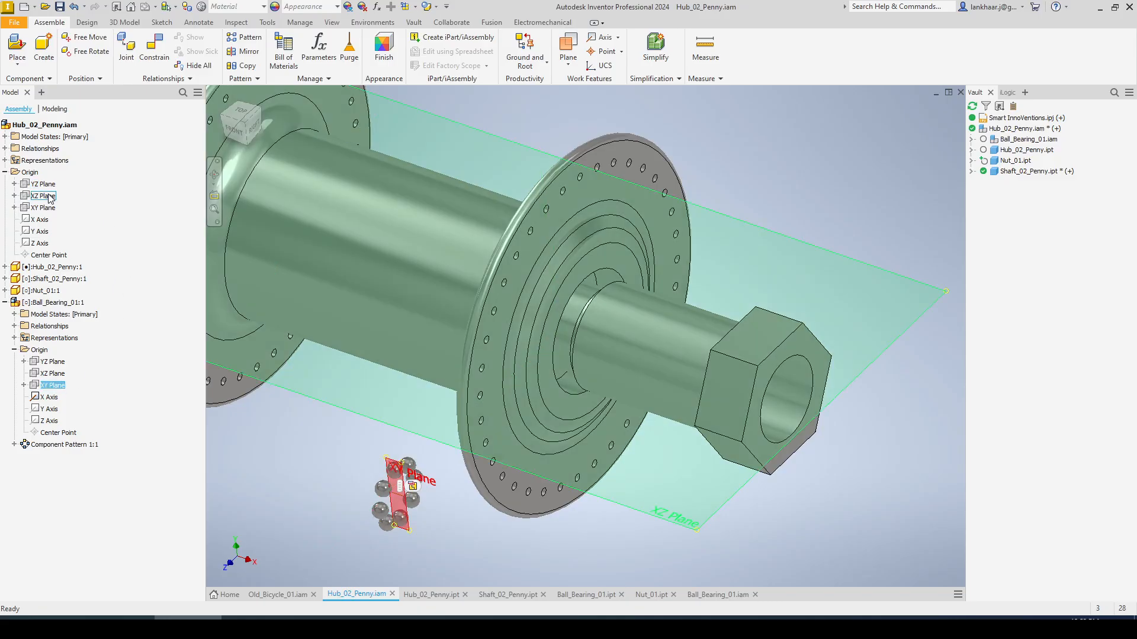
ctrl+click(51, 208)
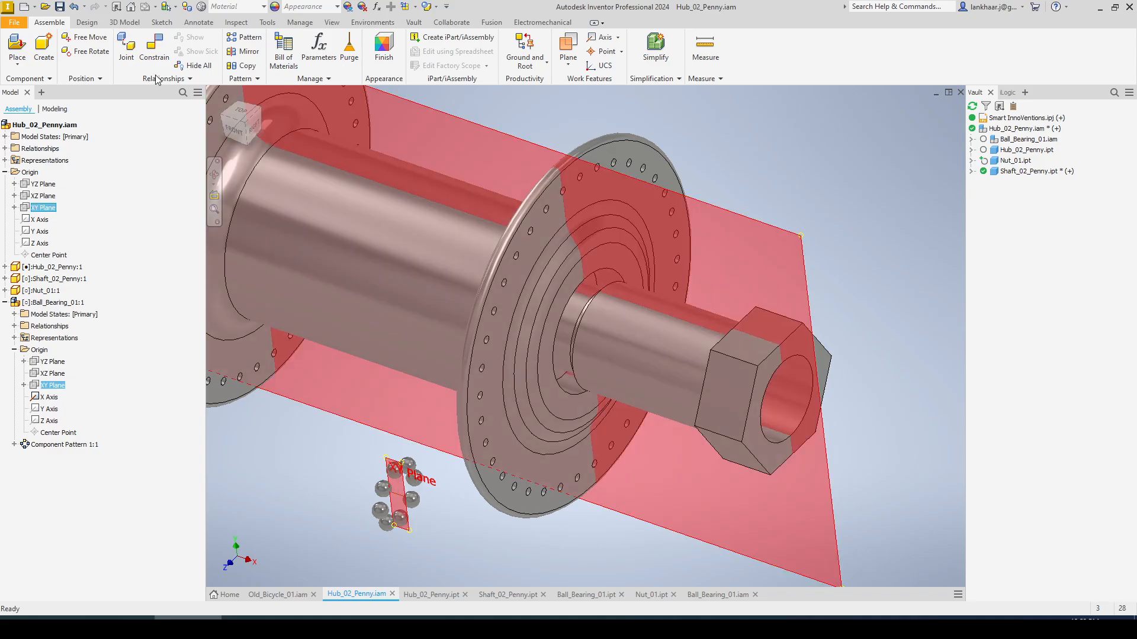
click(153, 53)
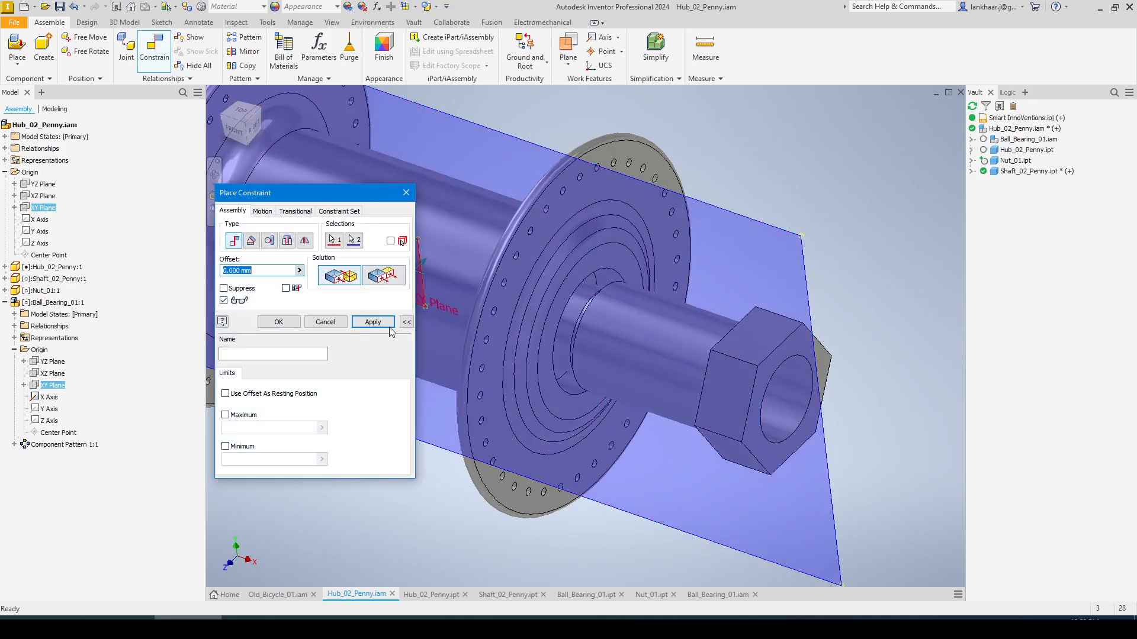
click(368, 323)
key(Escape)
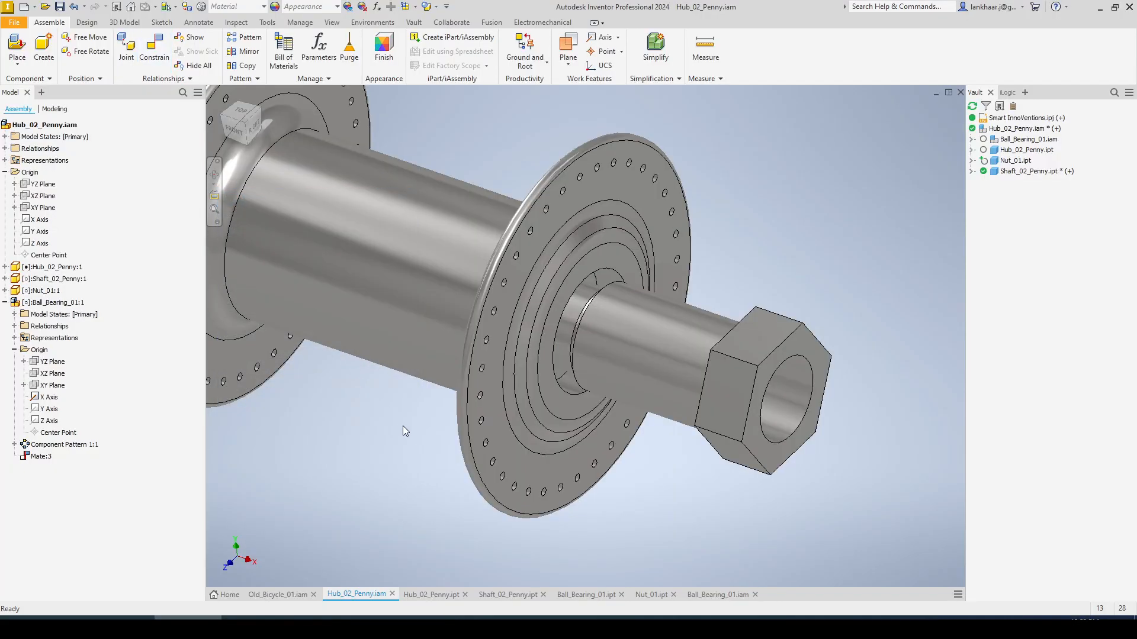
Free Move Ball_Bearing_01 out of the hub body to a spot just beside the end of the nut.
scroll(410, 428, up, 3)
shift+middle_drag(410, 424, 343, 428)
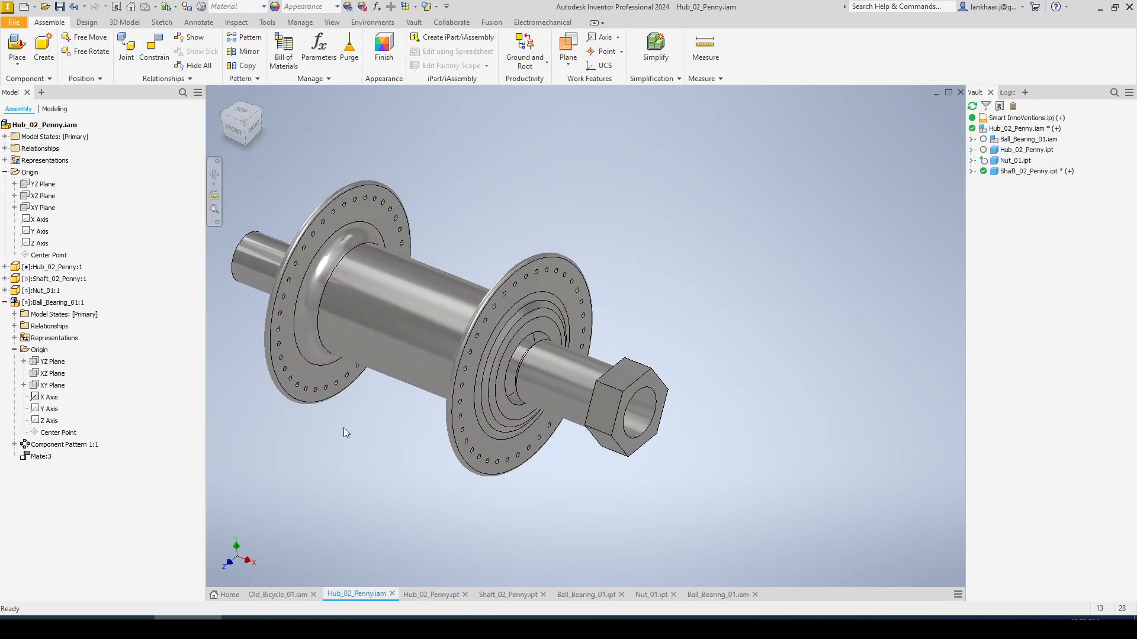
click(68, 303)
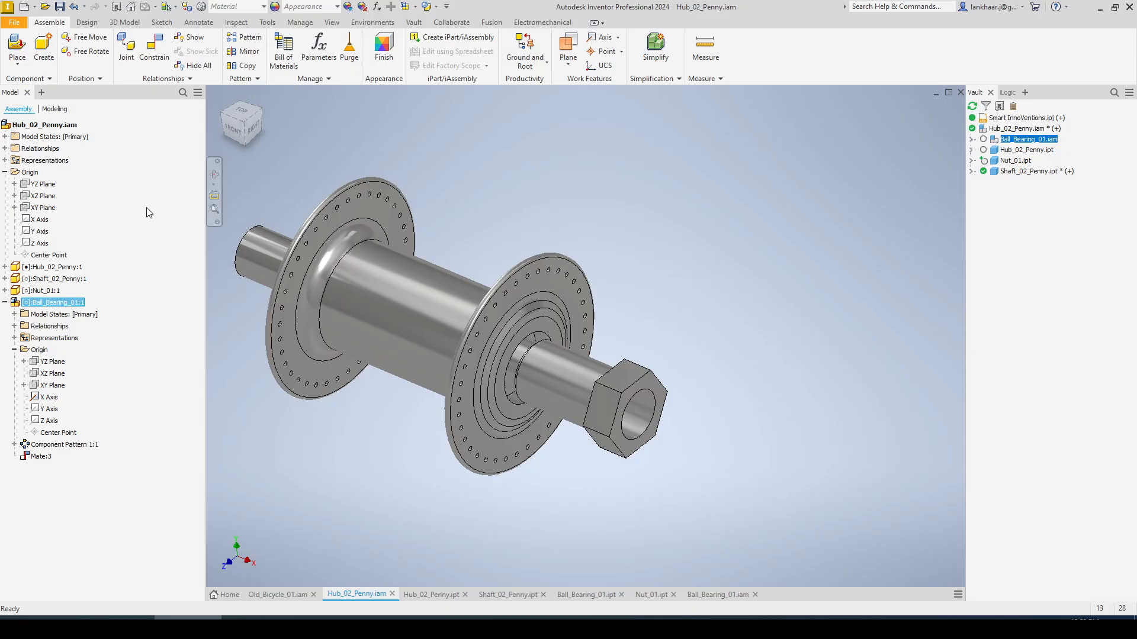
click(89, 38)
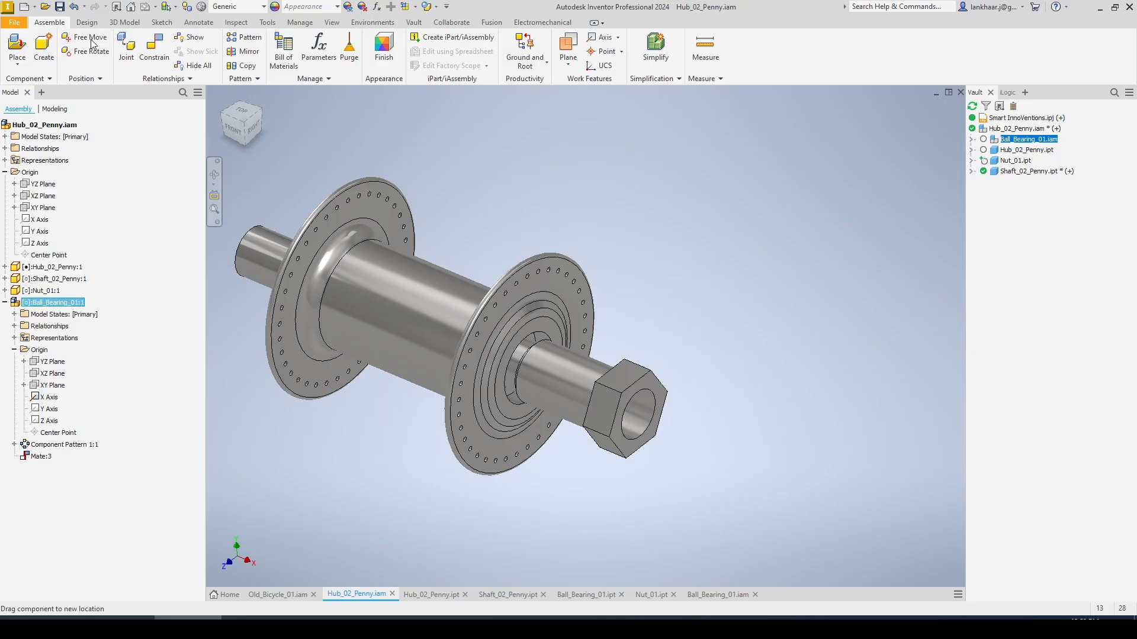
drag(428, 155, 592, 201)
scroll(697, 350, down, 2)
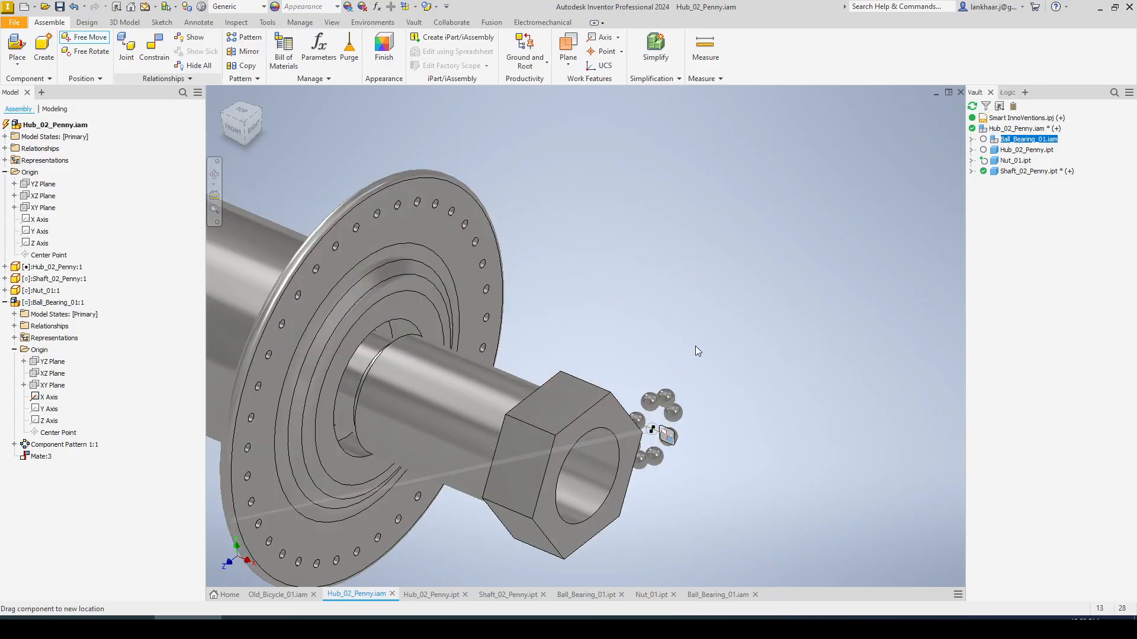
scroll(695, 335, up, 2)
key(Escape)
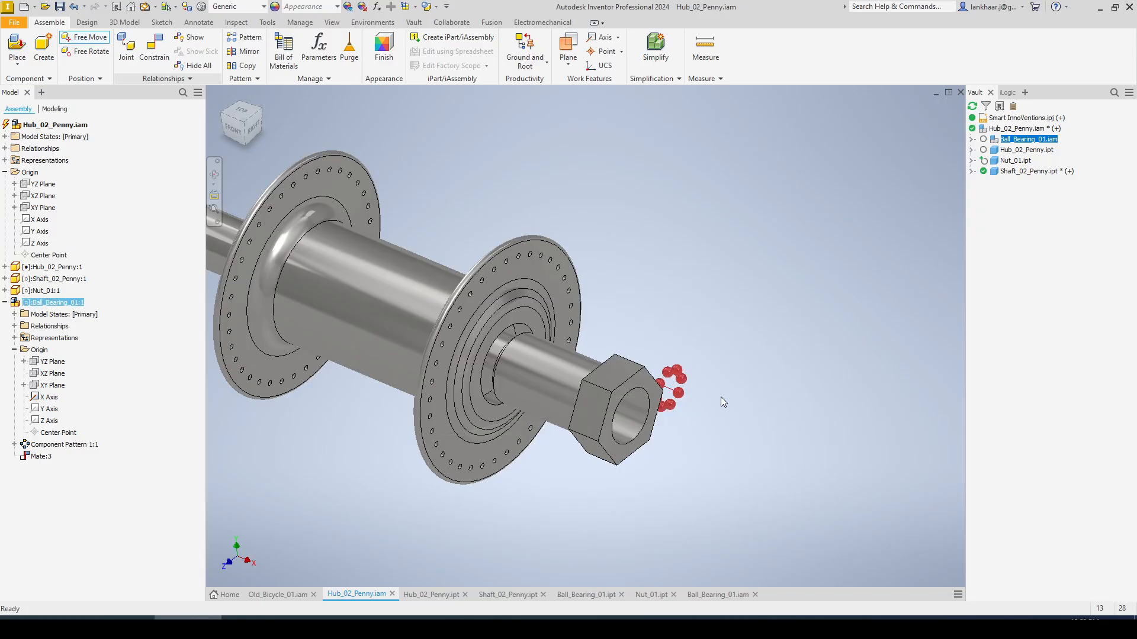
click(706, 345)
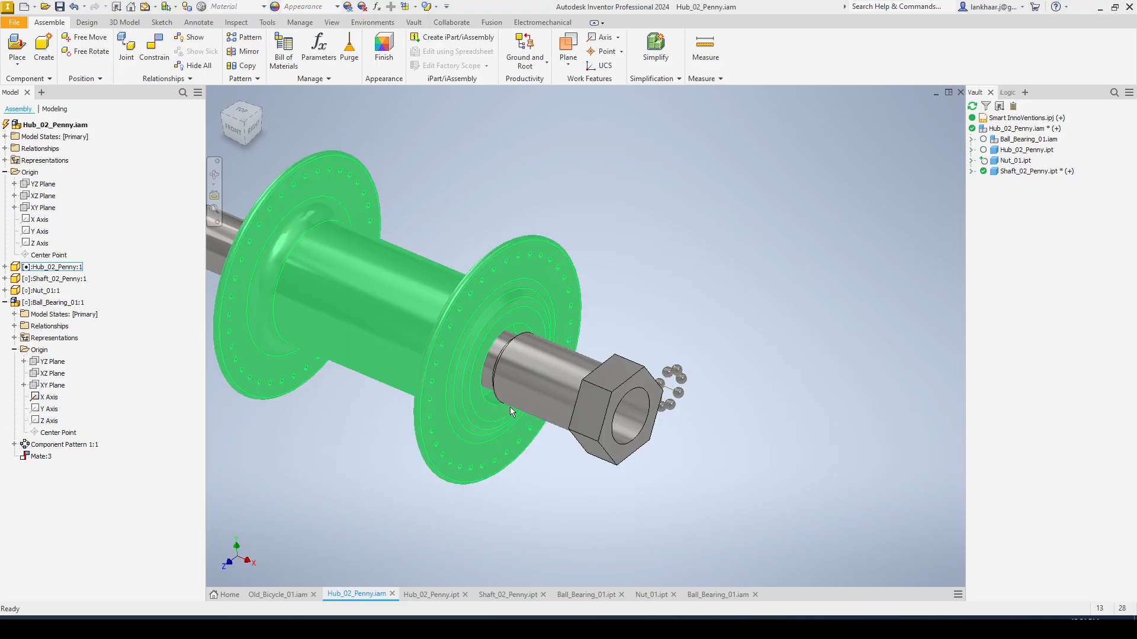
Mate the XZ plane of Ball_Bearing_01 to the XZ plane of the hub assembly with 0 mm offset.
click(54, 374)
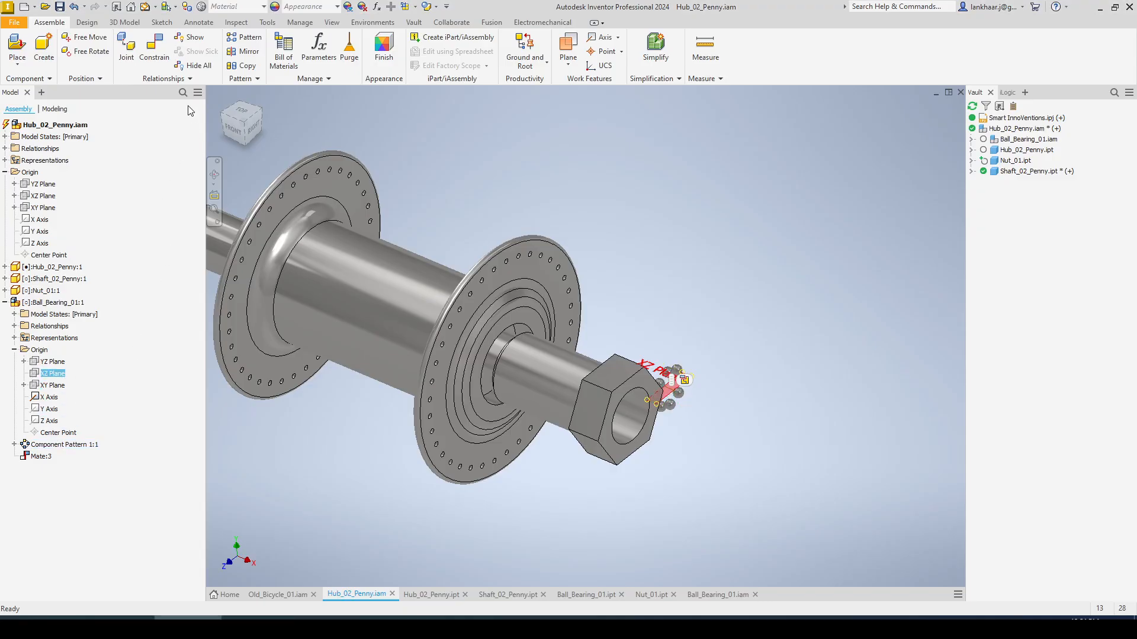
click(152, 47)
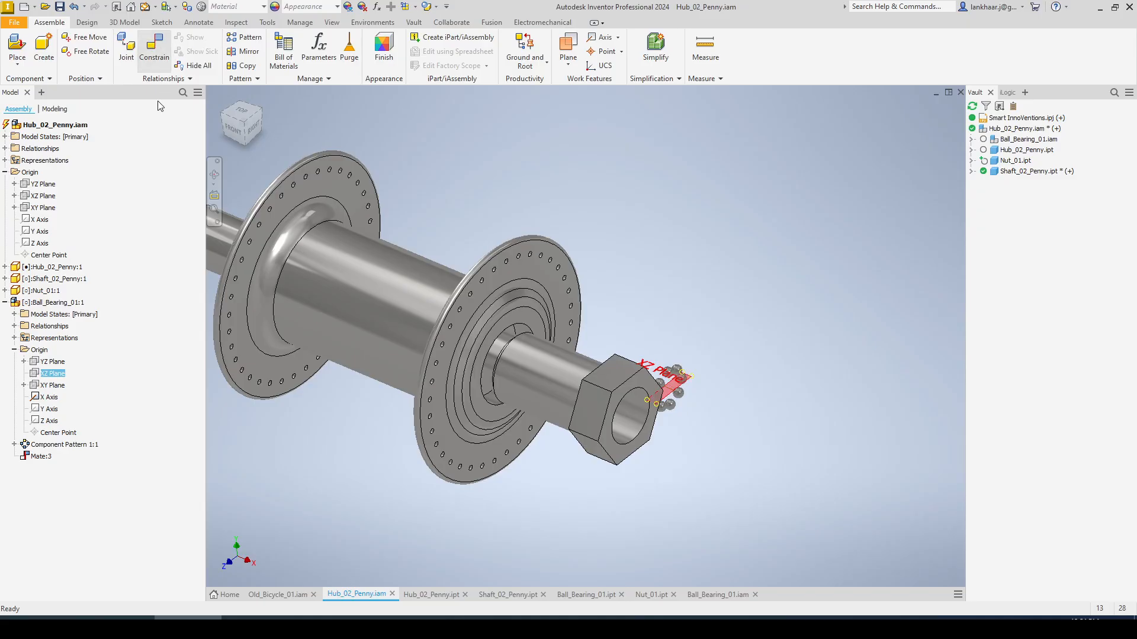
click(45, 196)
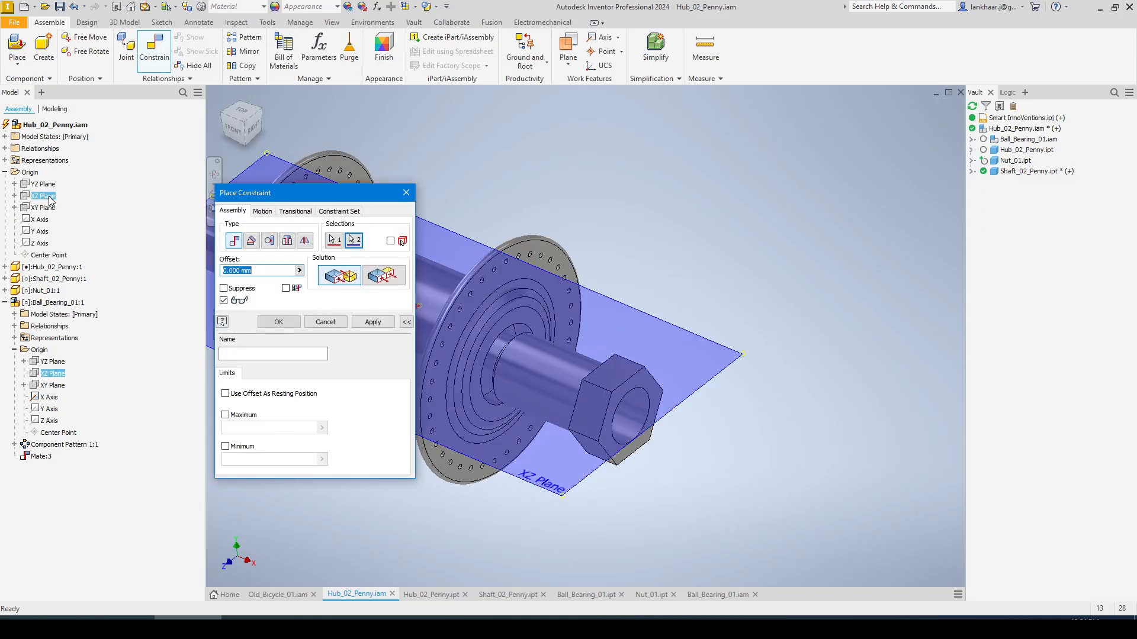
click(278, 323)
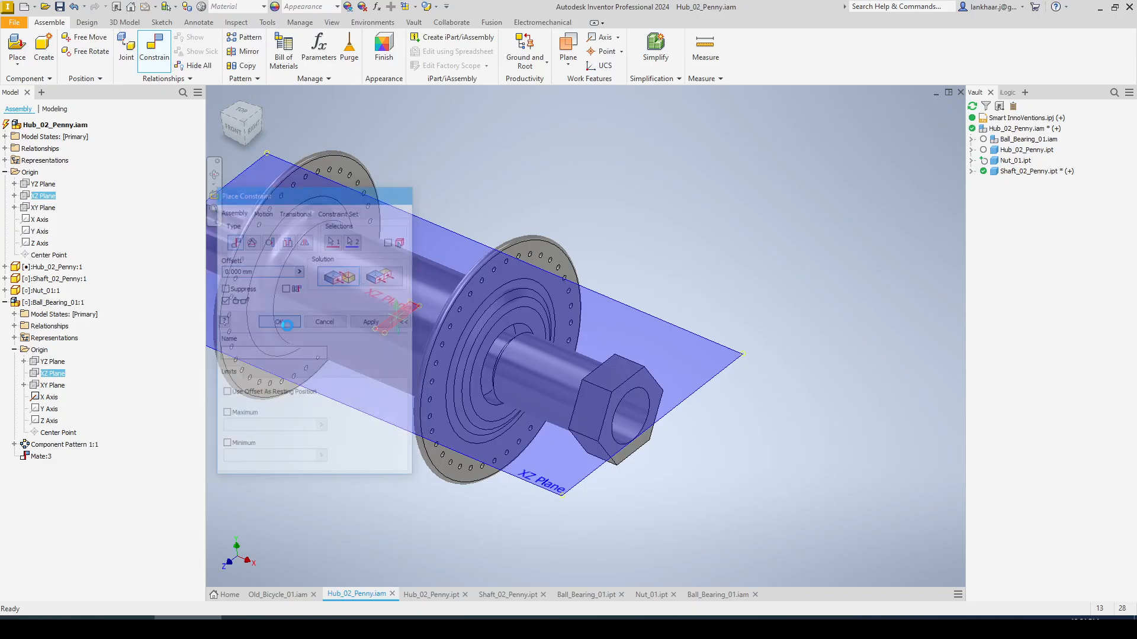
Free Move Ball_Bearing_01 out of the hub again, into the open space well clear of the nut.
click(59, 302)
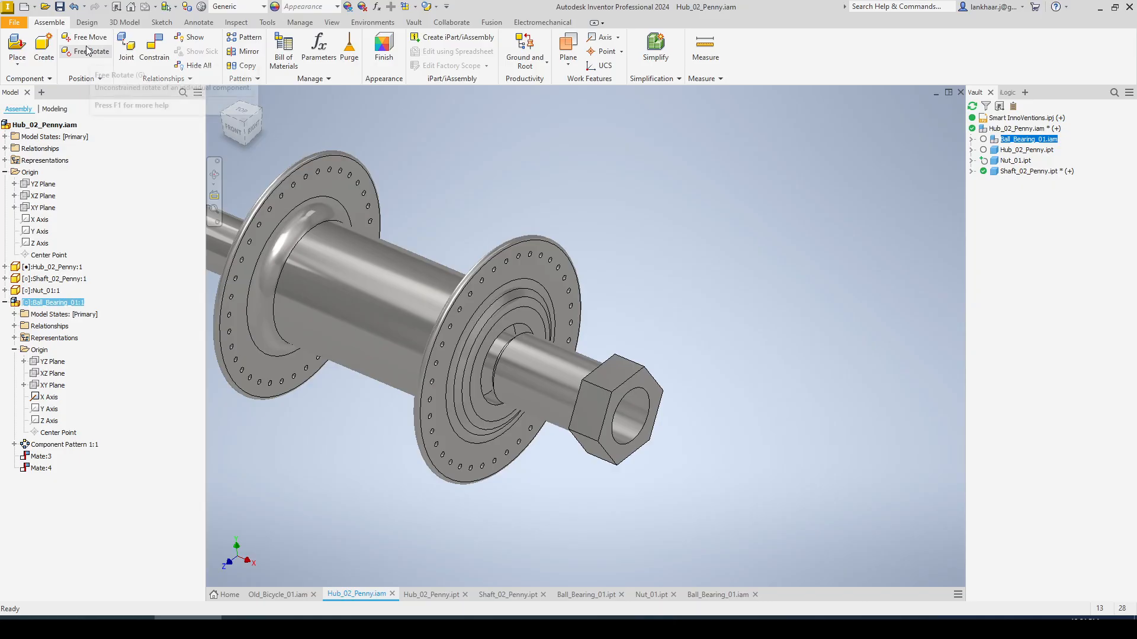
click(644, 225)
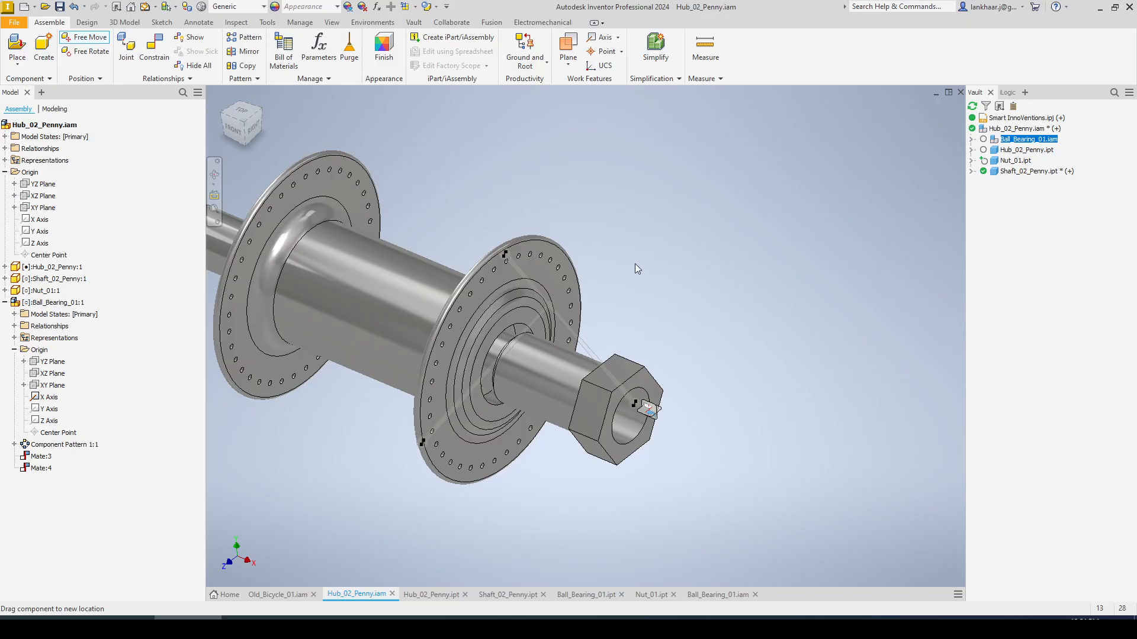
right_click(627, 246)
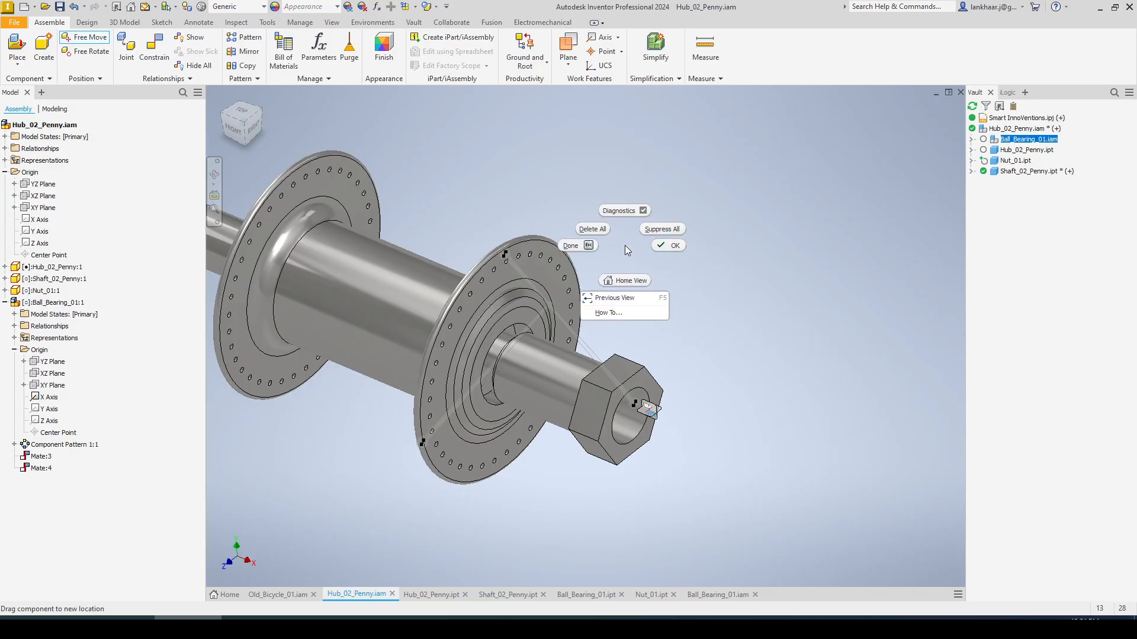
click(663, 249)
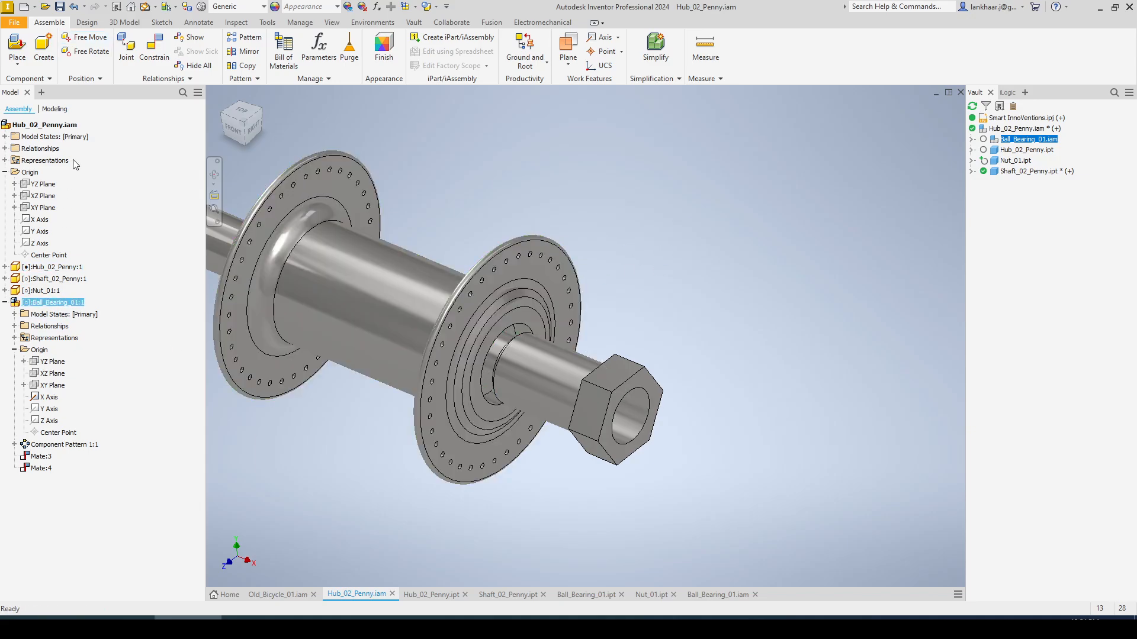
click(88, 38)
drag(527, 206, 689, 253)
key(Escape)
key(Escape)
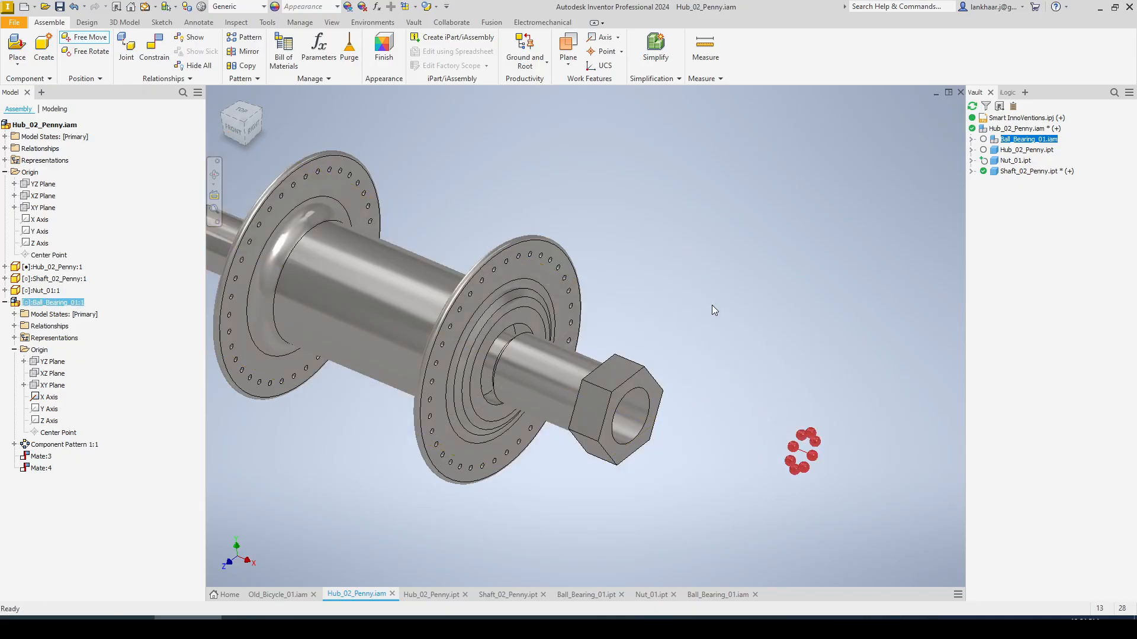
scroll(813, 449, down, 3)
scroll(812, 442, up, 5)
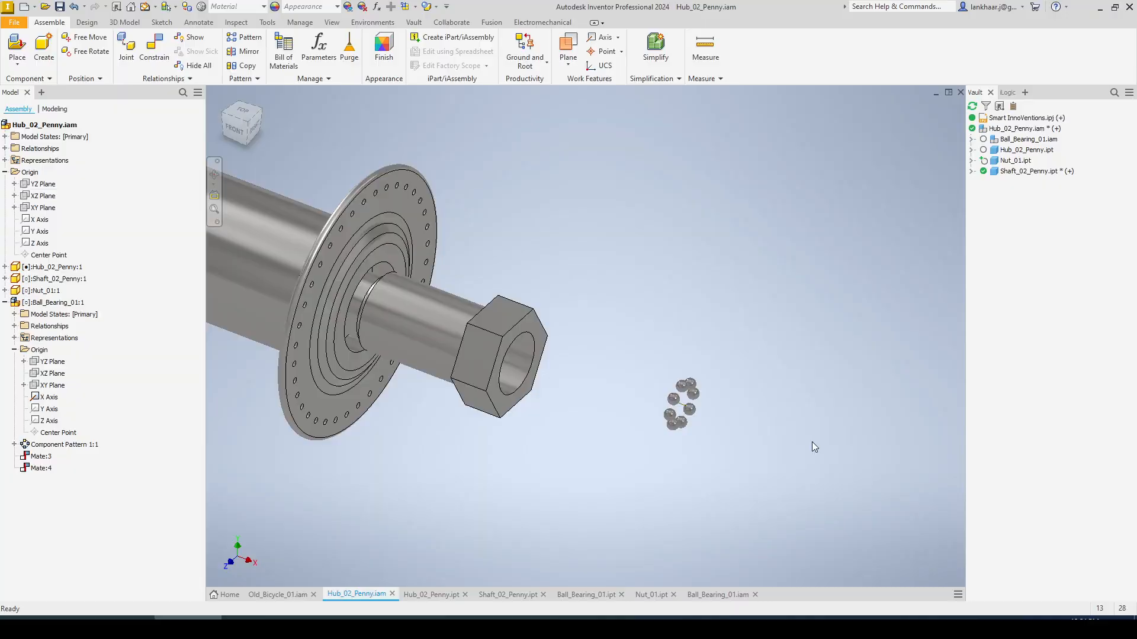
Examine the two mates of Ball_Bearing_01, Mate:3 and Mate:4, and the planes they reference in the hub assembly.
shift+middle_drag(812, 443, 522, 393)
click(41, 456)
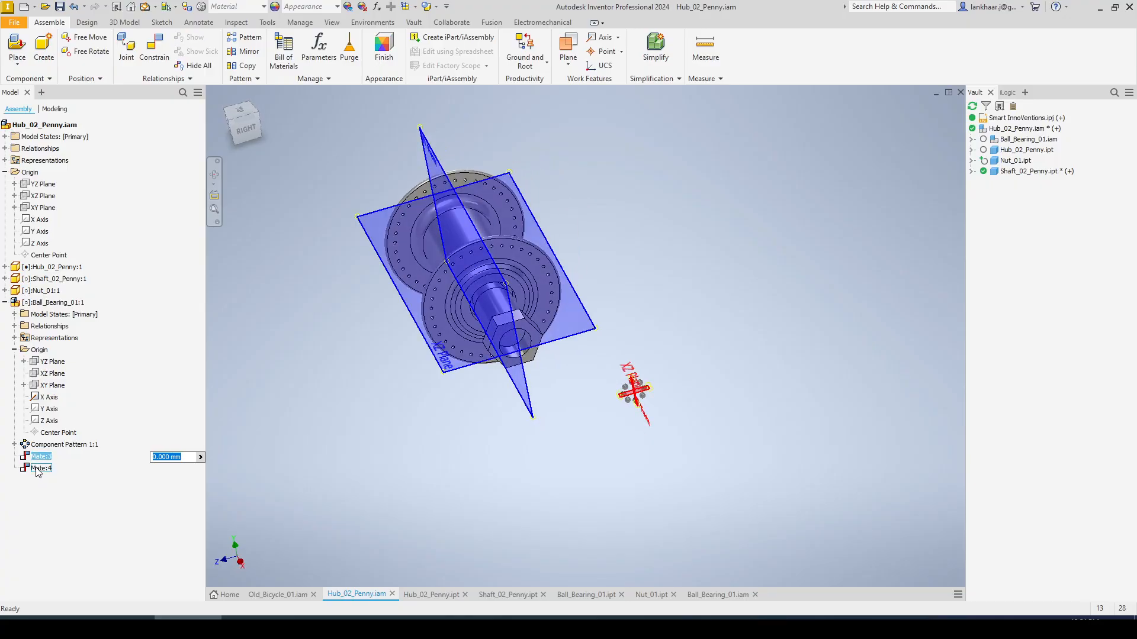
click(41, 468)
click(408, 433)
shift+middle_drag(407, 431, 453, 428)
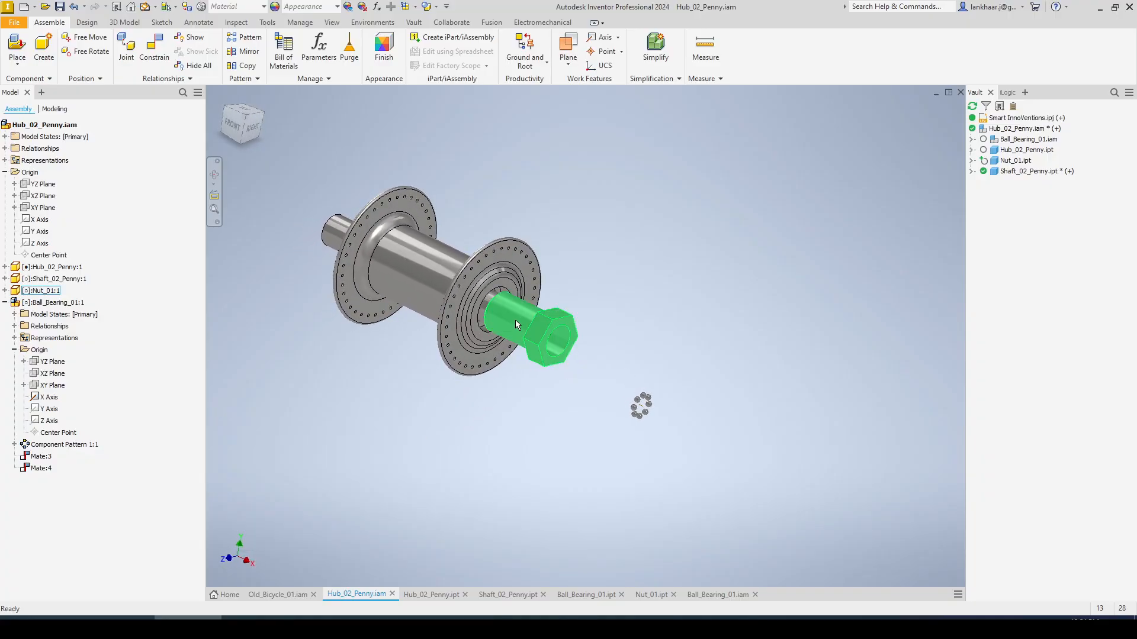
Drag the nut and the ball bearing to test their free movement, and compare their alignment with the assembly's XY and XZ planes.
mouse_move(515, 319)
mouse_down()
mouse_move(538, 352)
mouse_move(492, 318)
mouse_up()
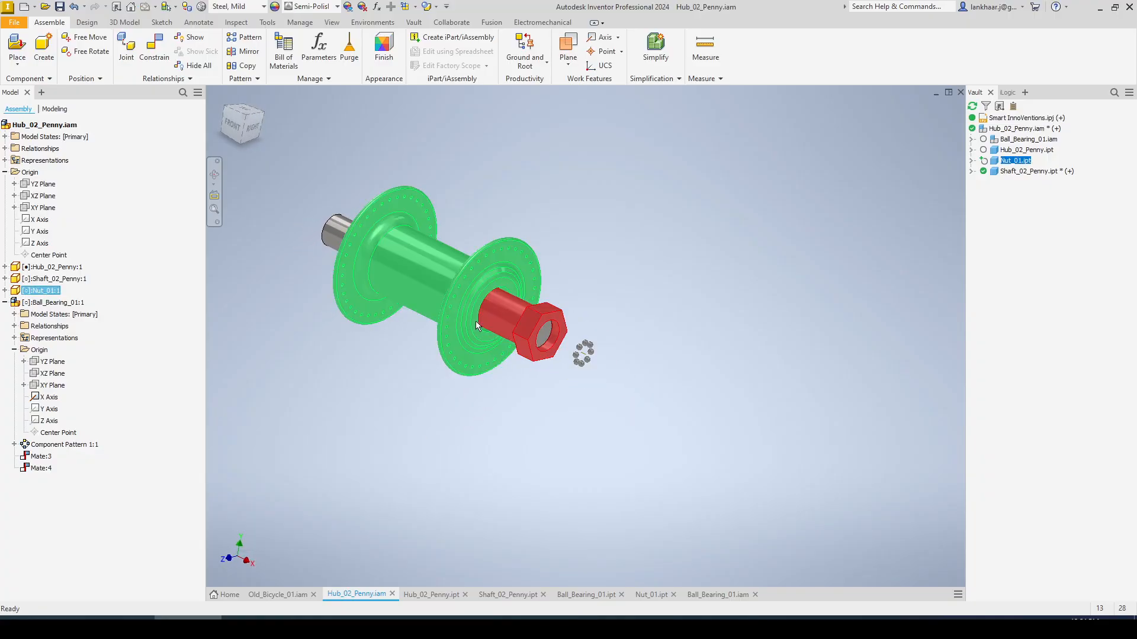
click(44, 207)
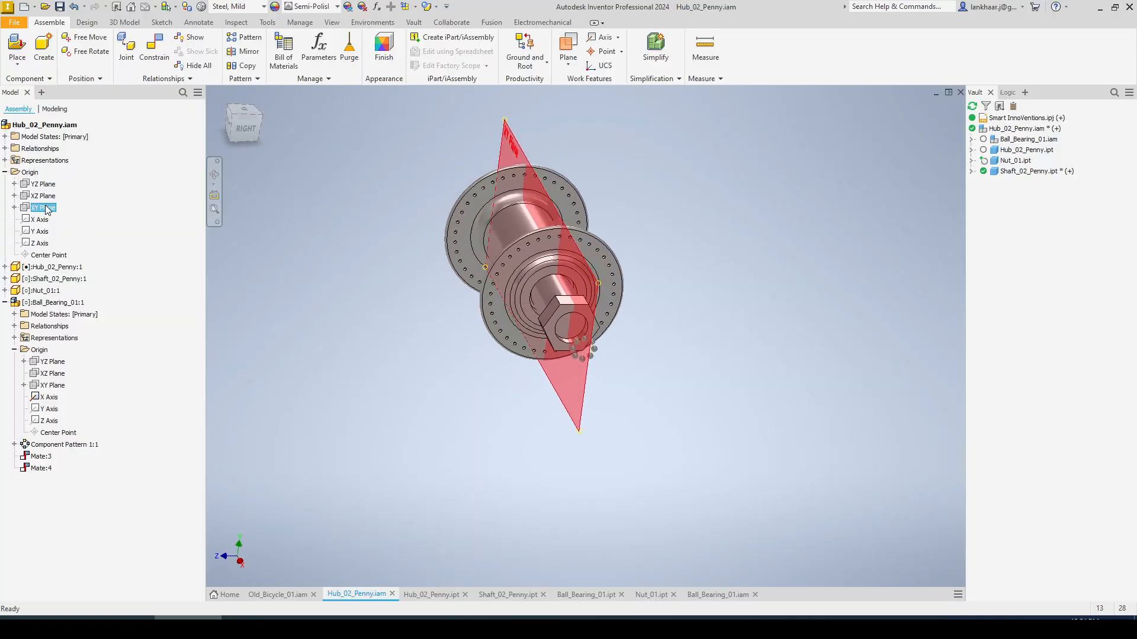
click(47, 196)
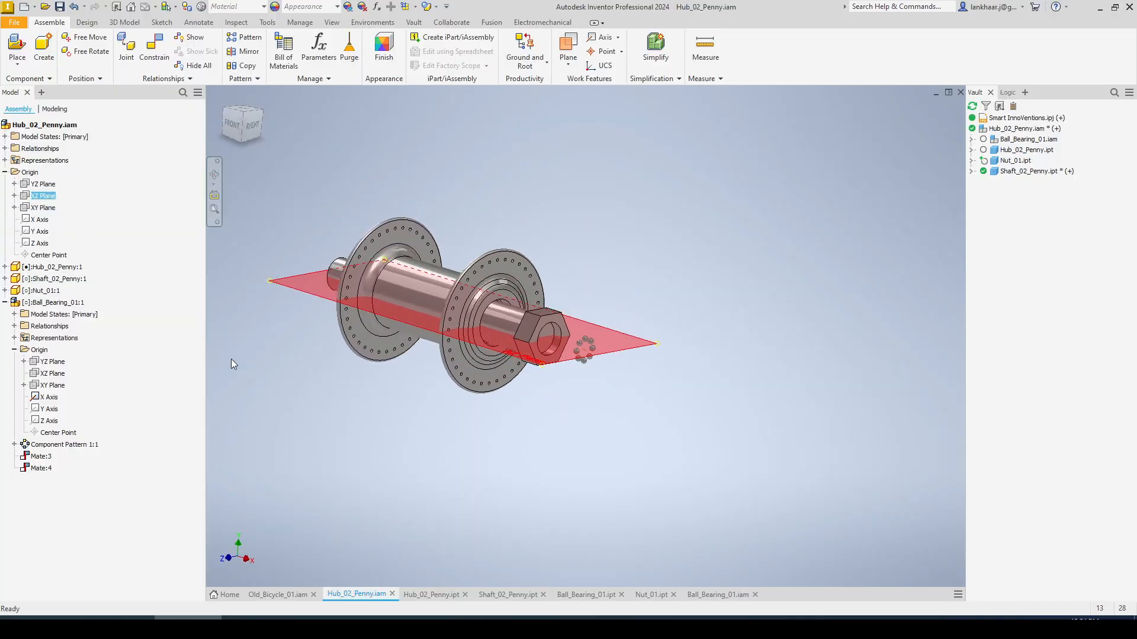
click(349, 415)
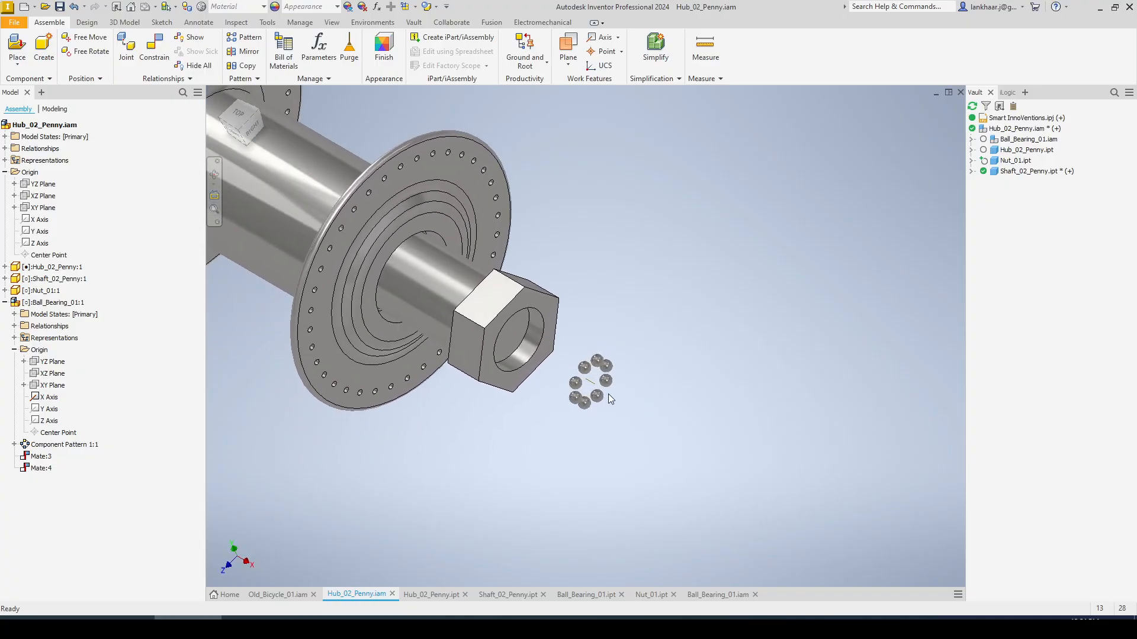
drag(594, 386, 567, 374)
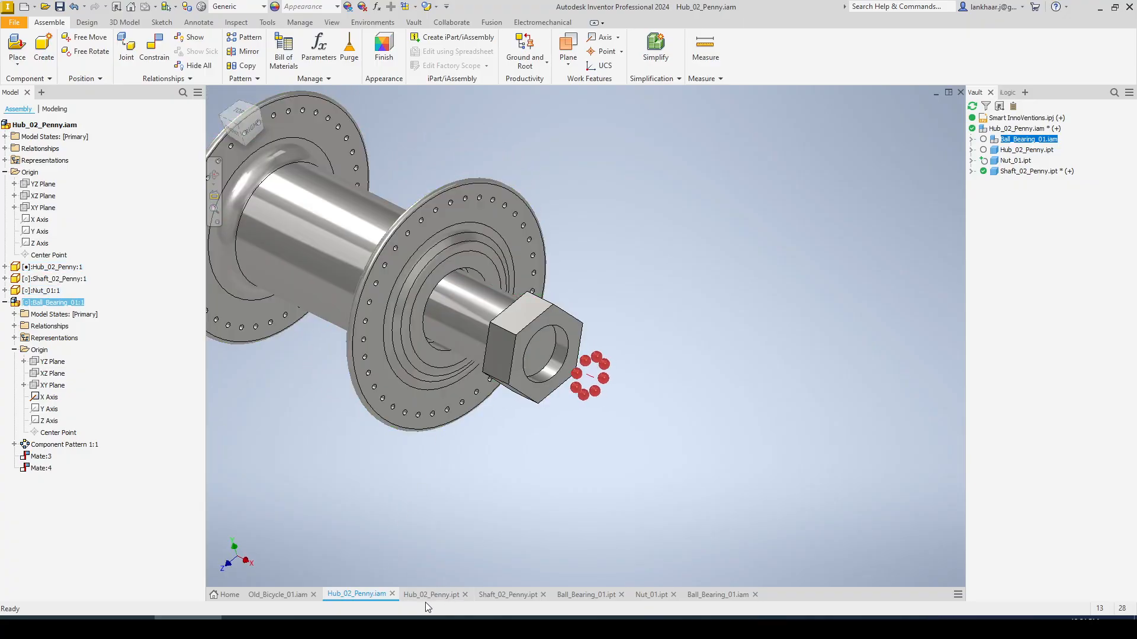
Edit Sketch1 of Revolution1 in Hub_02_Penny.ipt, check the file out, and inspect the Ø20 dimension's Bearing_PCD_01 equation.
click(424, 595)
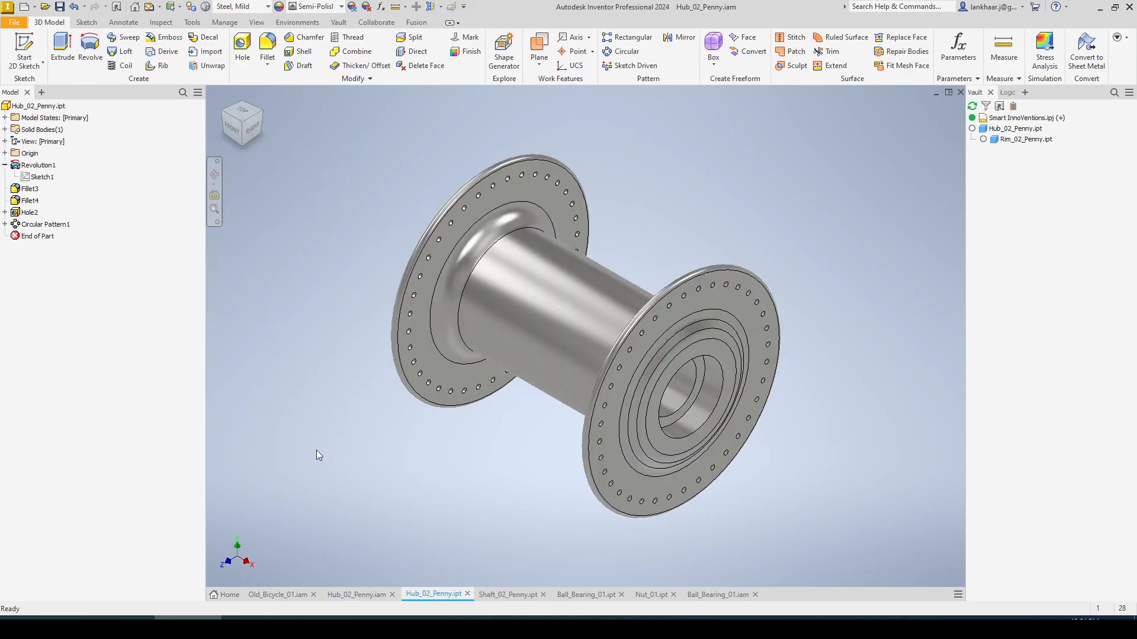
right_click(40, 176)
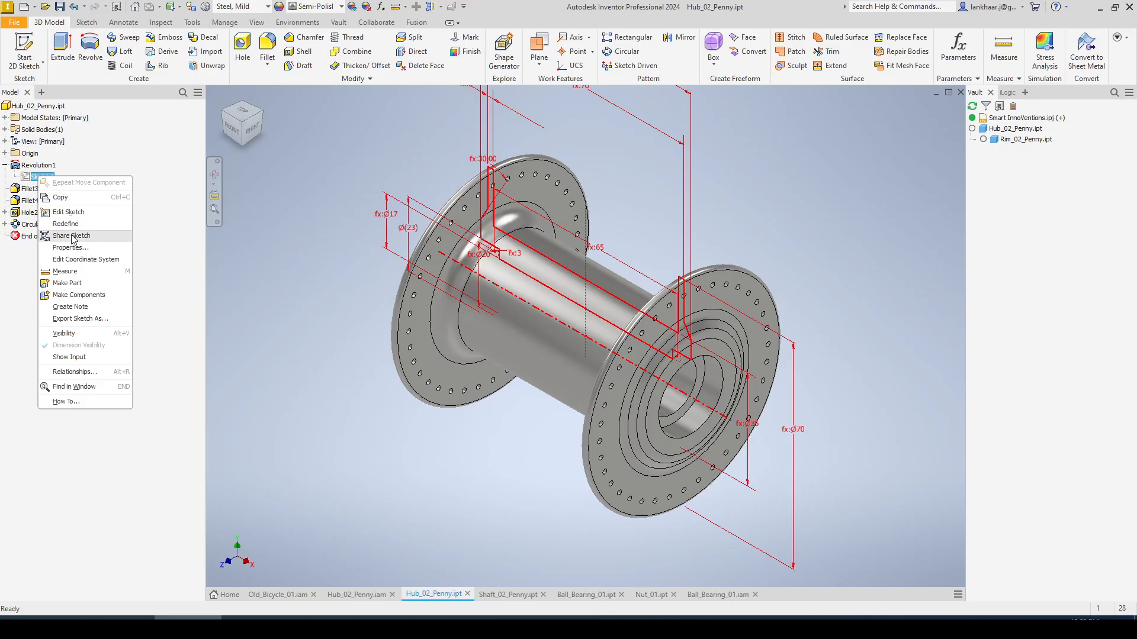
click(68, 212)
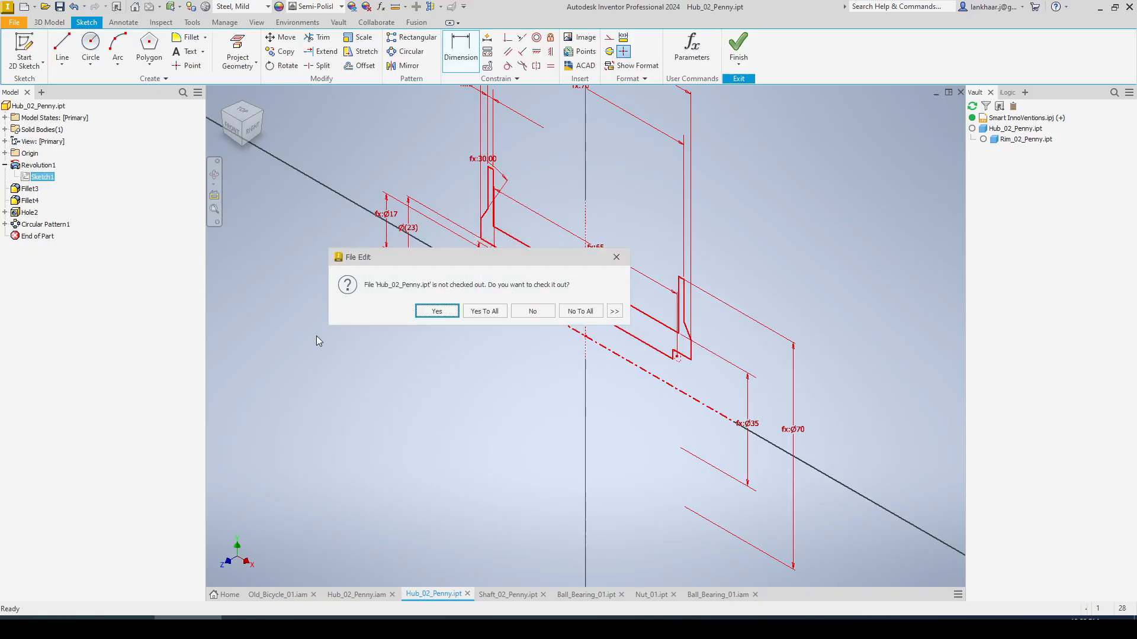
click(484, 311)
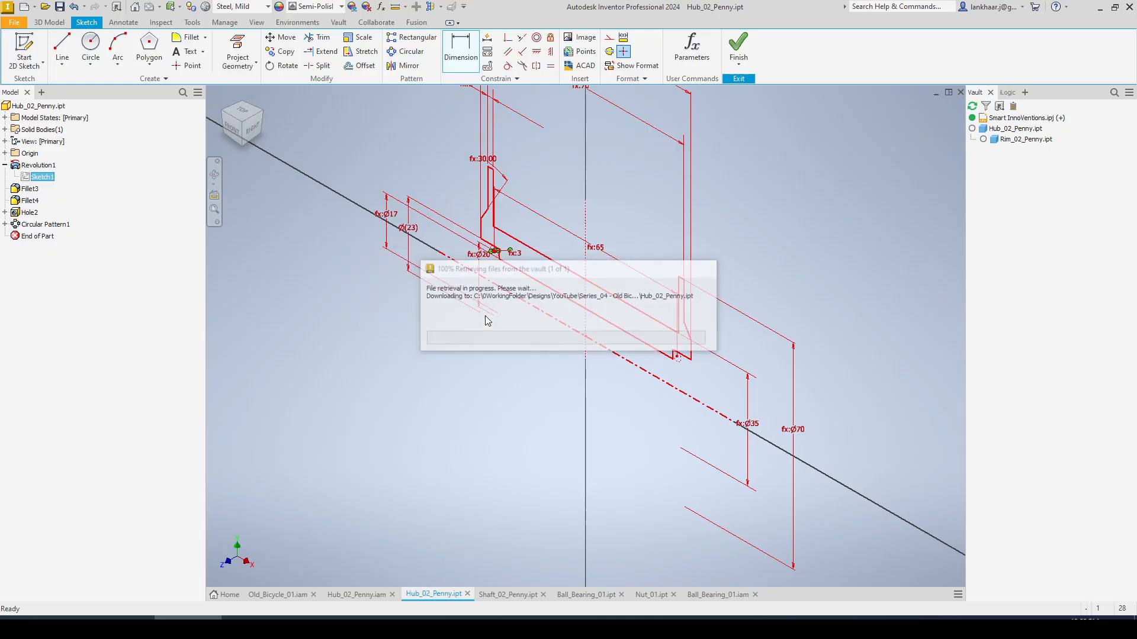
scroll(463, 432, down, 5)
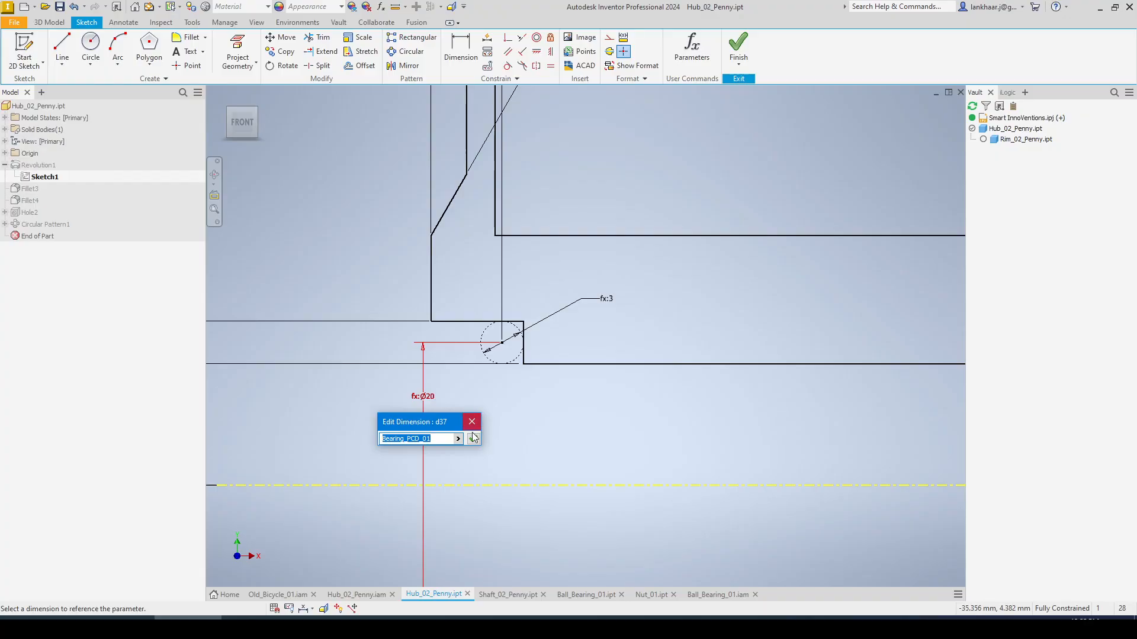
key(Return)
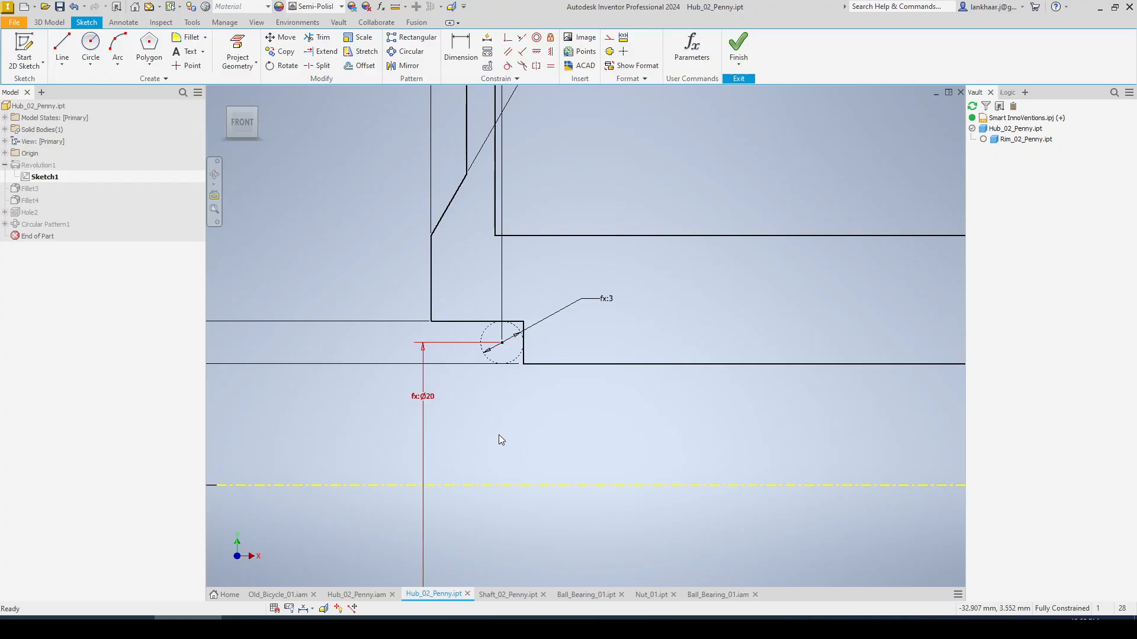
Review the Ball_Bearing_01.iam parameters linked to Bearing_PCD_01 and Hub_Bearing_Nr_01 from the hub part.
click(711, 594)
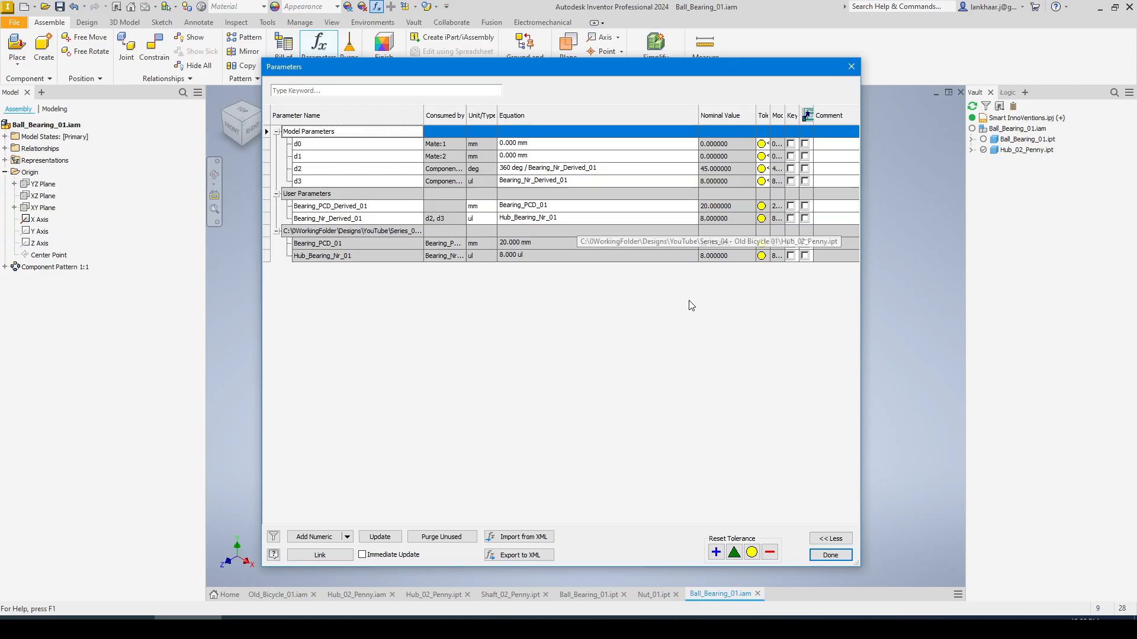
click(831, 557)
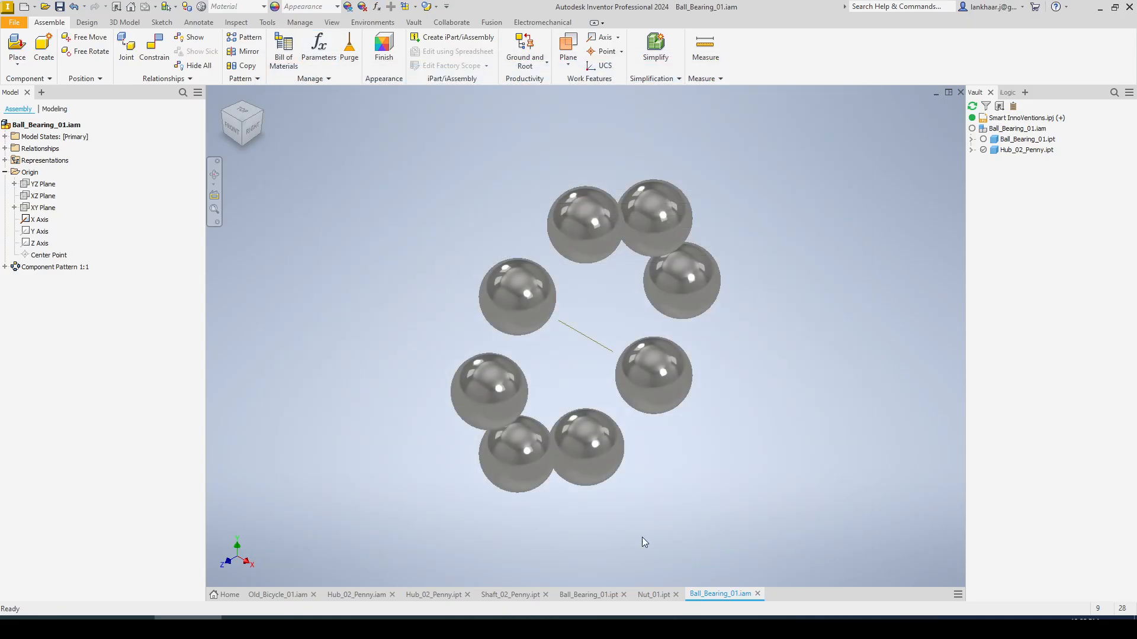
click(517, 596)
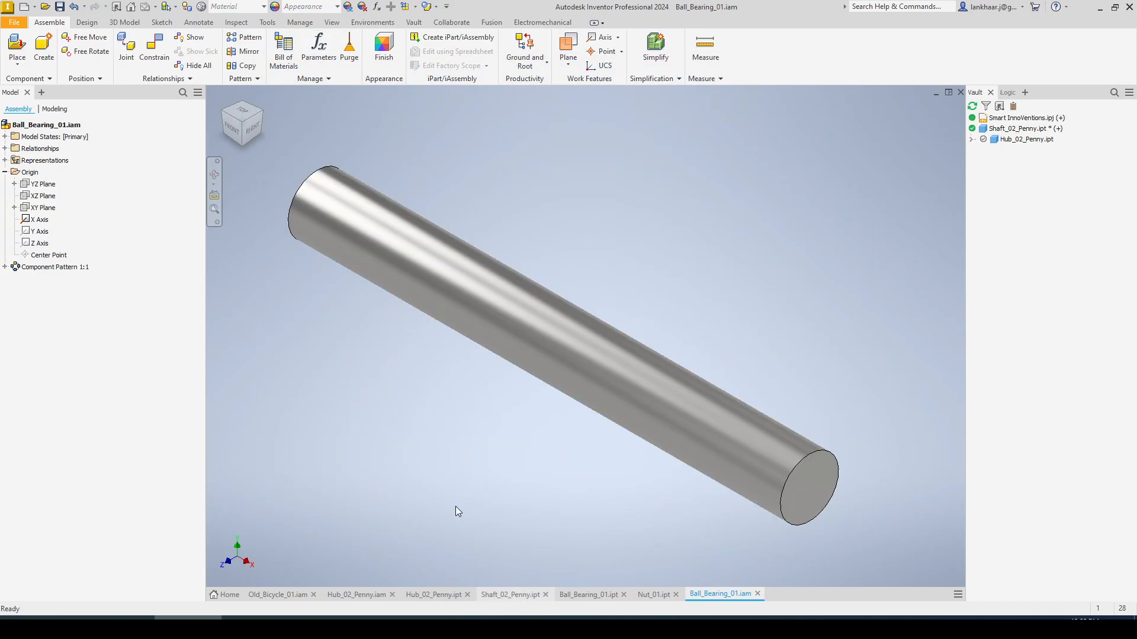
Reposition the Ø20 bearing pitch-circle dimension nearer to the ball circle in the Hub_02_Penny.ipt sketch.
click(445, 594)
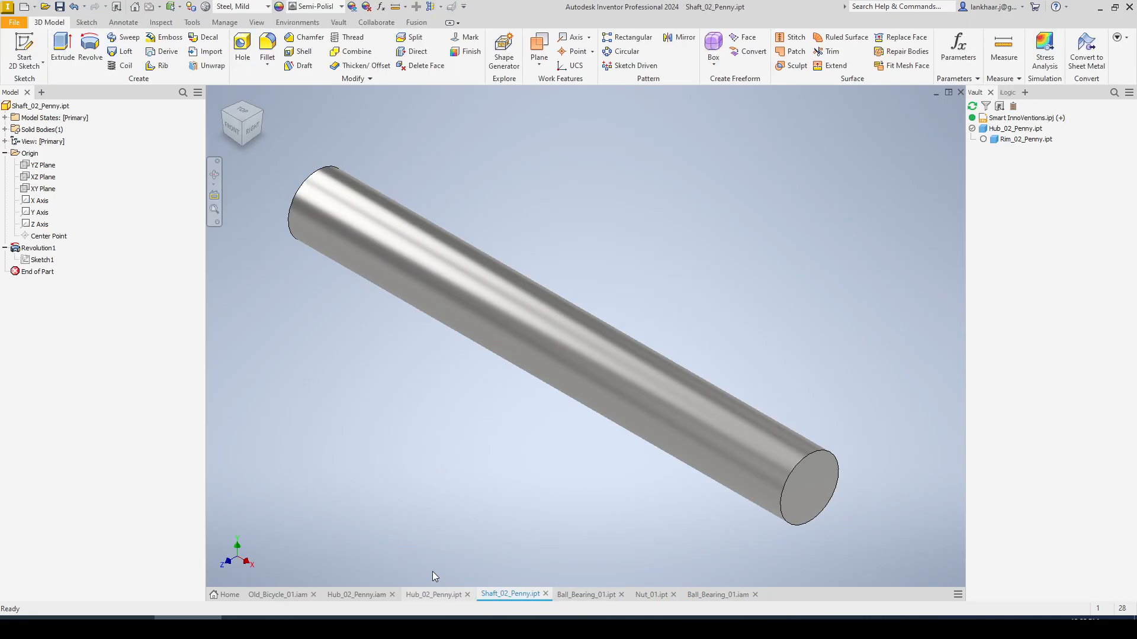
scroll(496, 373, down, 2)
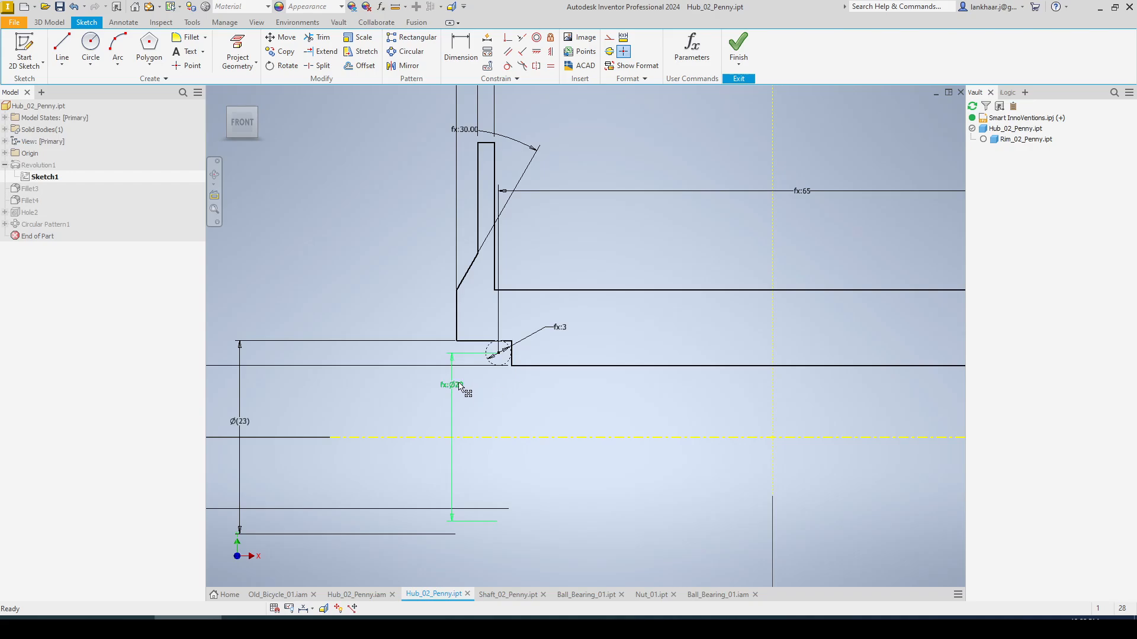
drag(453, 386, 478, 418)
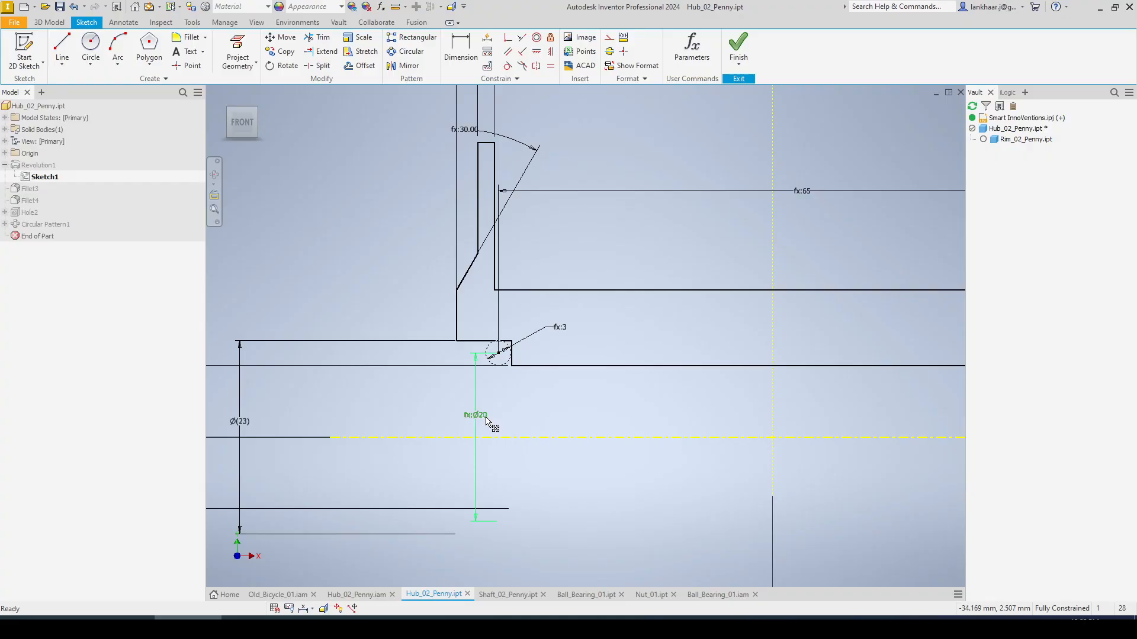
Show Hub_02_Penny.iam as a half section through the assembly's XY plane, viewed from the front.
click(355, 595)
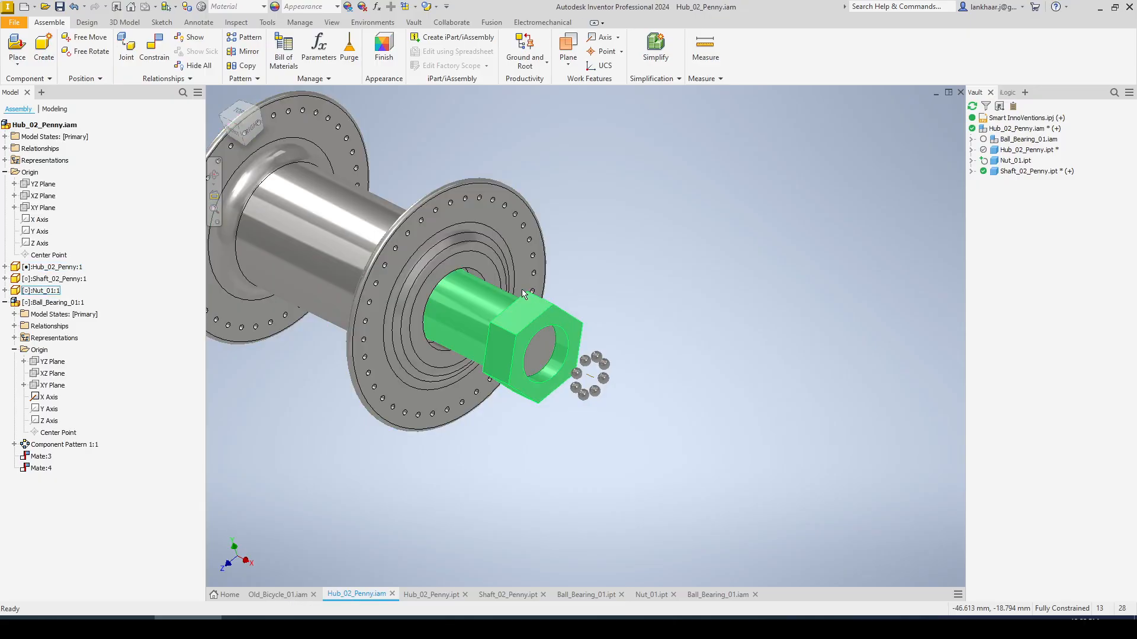
click(415, 6)
click(429, 52)
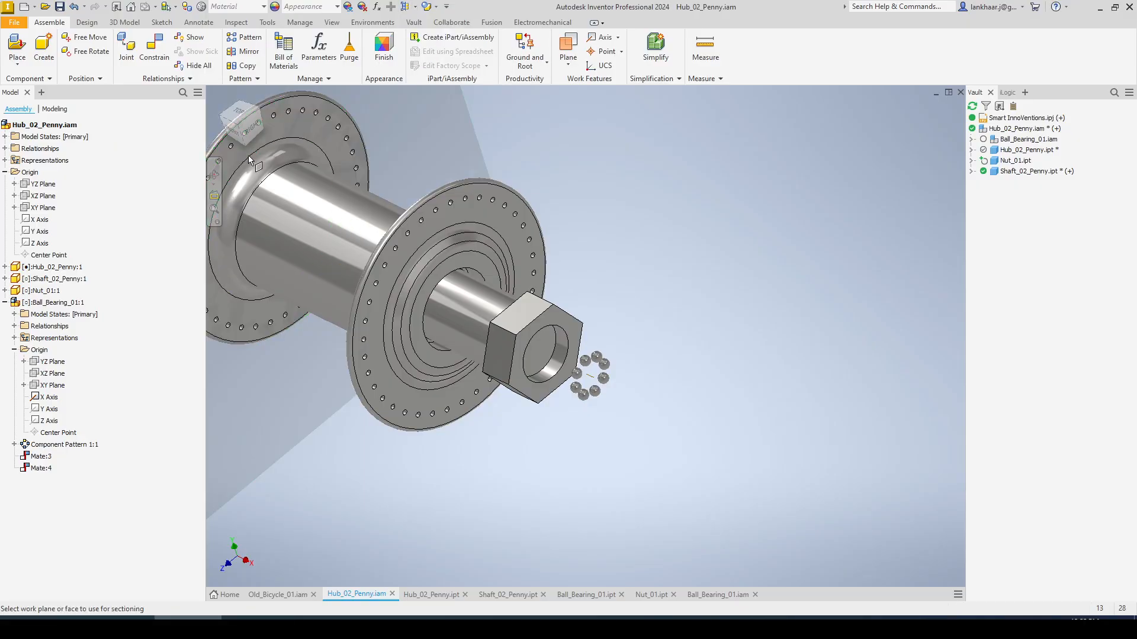
click(48, 210)
key(Return)
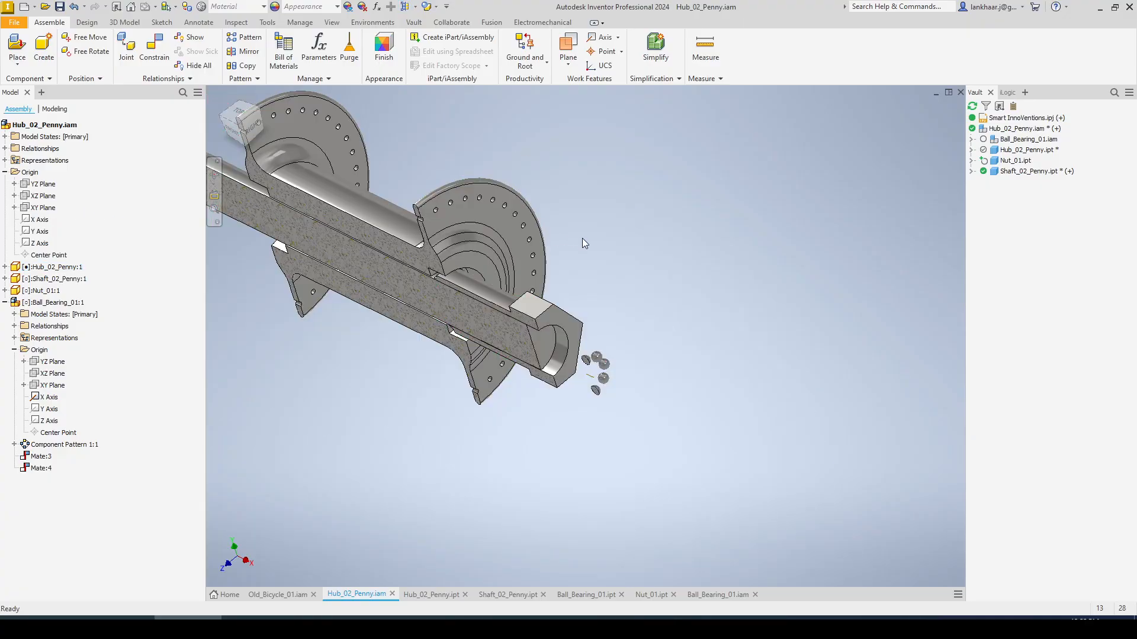
click(233, 137)
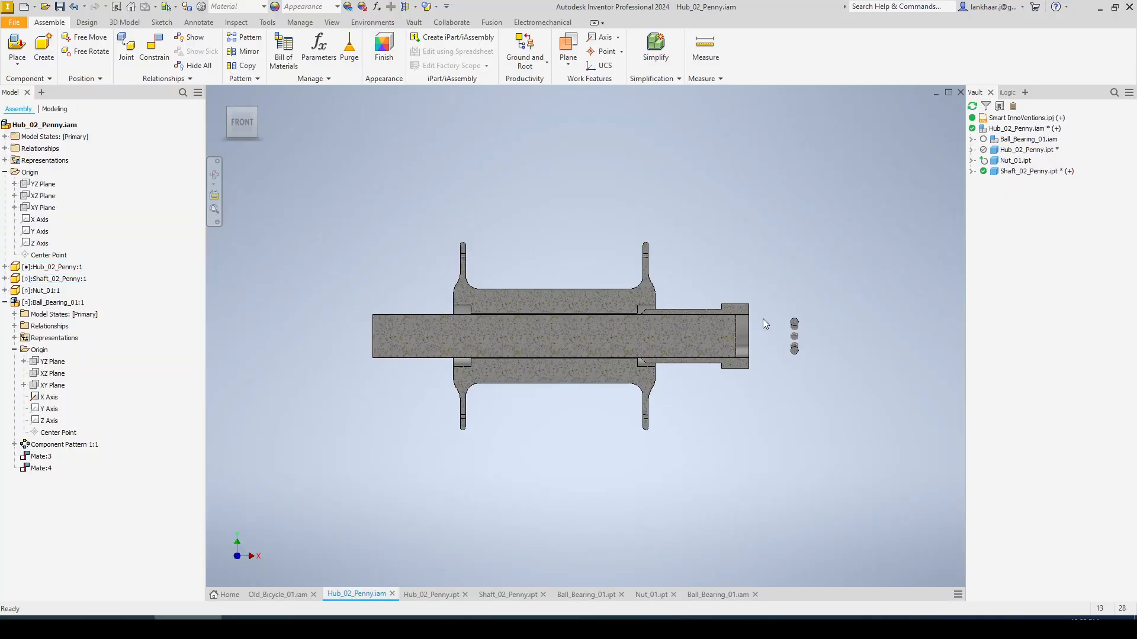
Drag Ball_Bearing_01 along the shaft axis into the sectioned hub and inspect how its balls fit the bearing seat.
scroll(763, 322, up, 3)
drag(791, 323, 516, 321)
scroll(581, 276, up, 3)
middle_drag(582, 276, 652, 269)
scroll(643, 199, up, 3)
click(643, 198)
scroll(639, 201, down, 2)
Measure the center distance between two opposite balls in Ball_Bearing_01.iam.
click(697, 593)
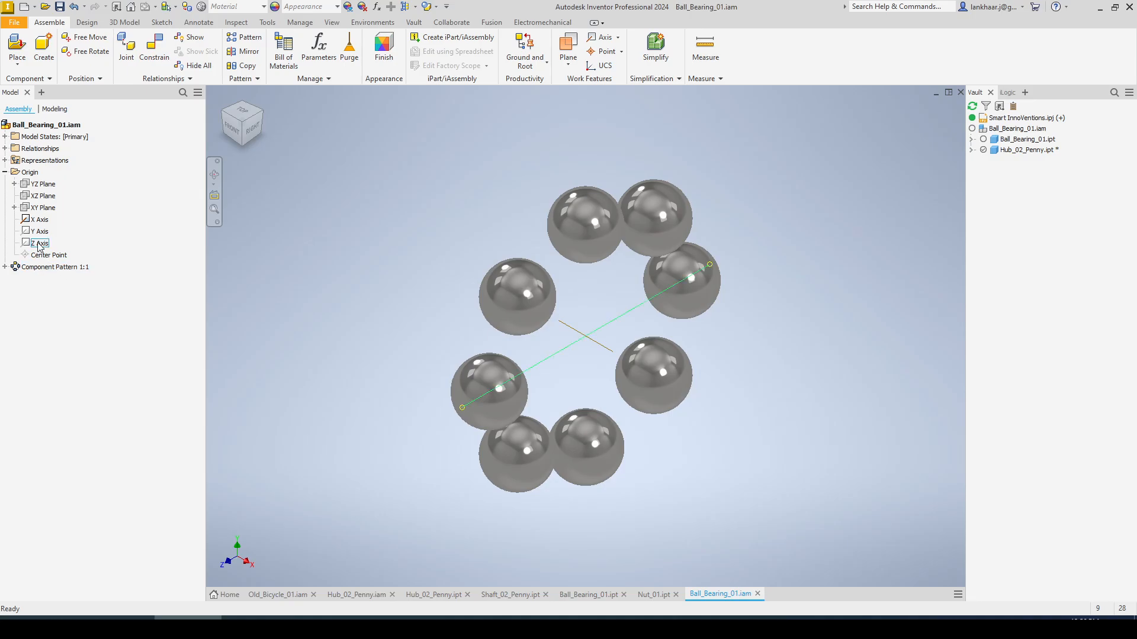
click(718, 48)
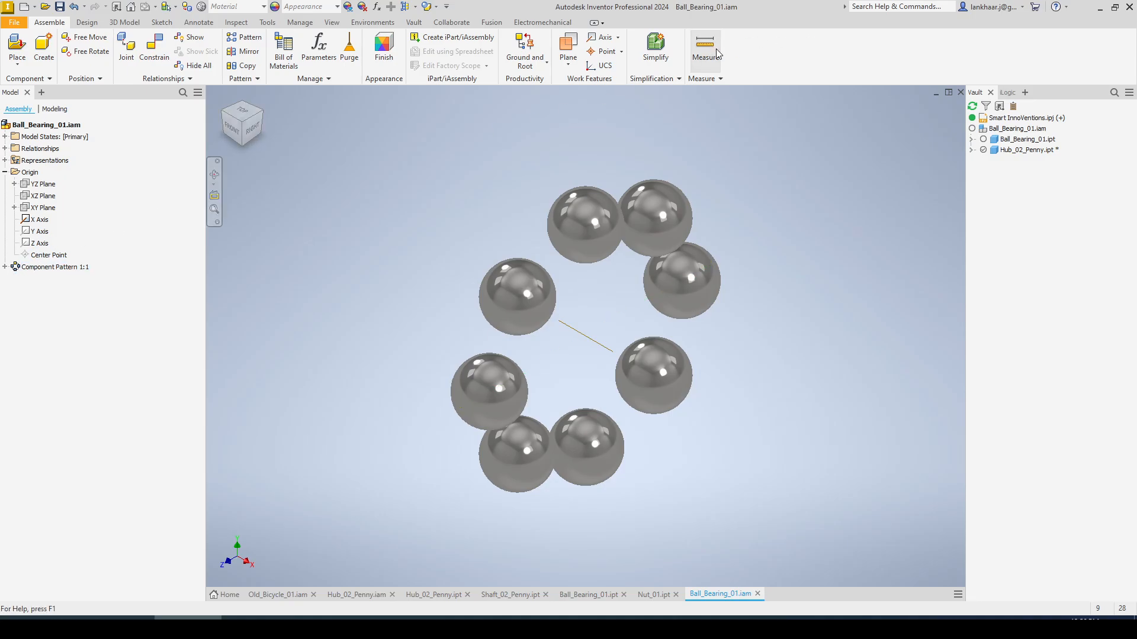
click(677, 225)
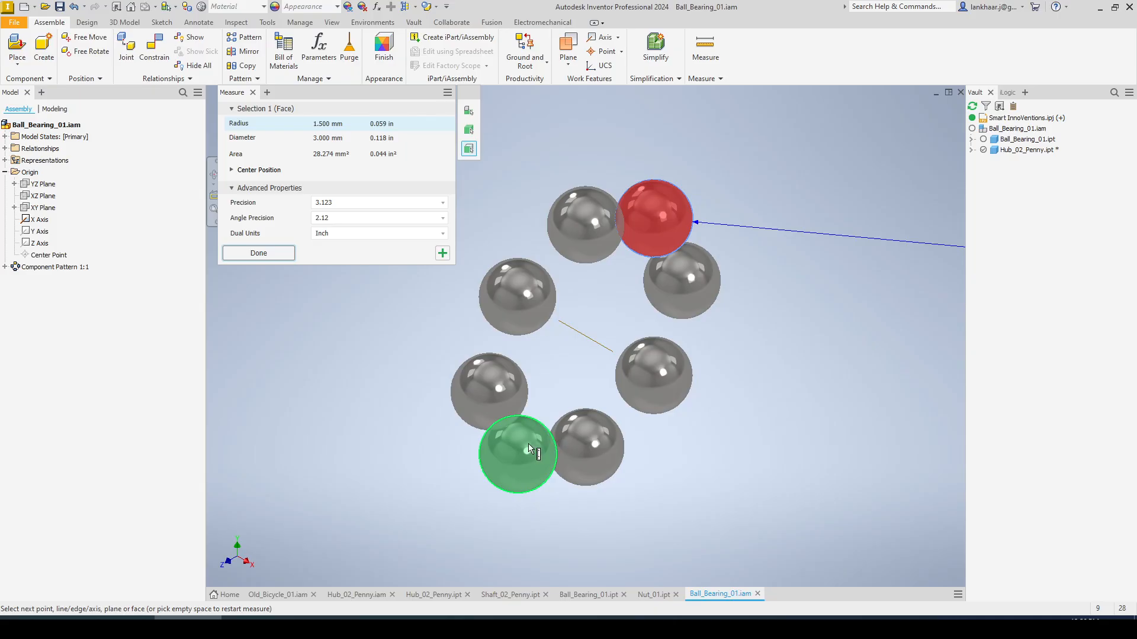
click(545, 453)
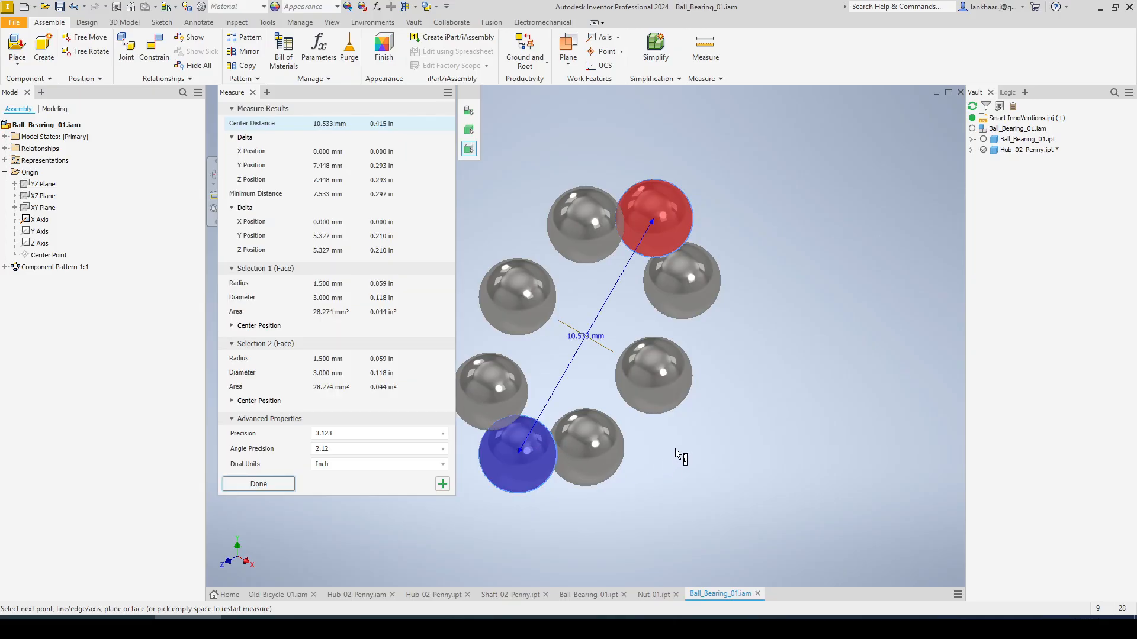
key(Escape)
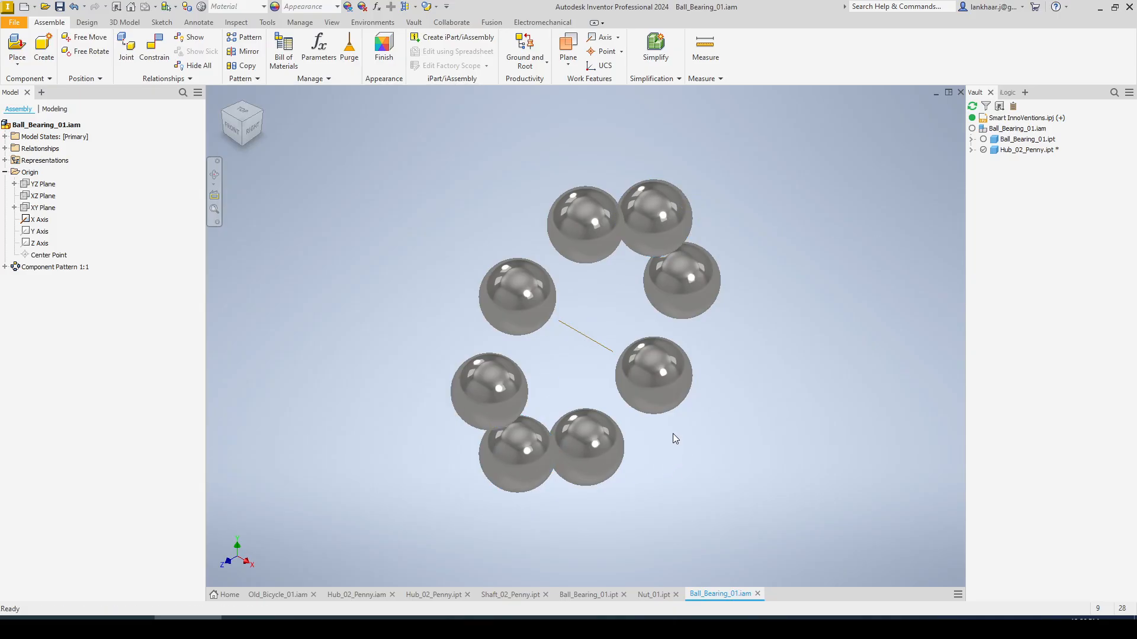
Expand the component pattern's first ball and examine its Mate:1 and Mate:2 constraints.
click(4, 267)
click(14, 278)
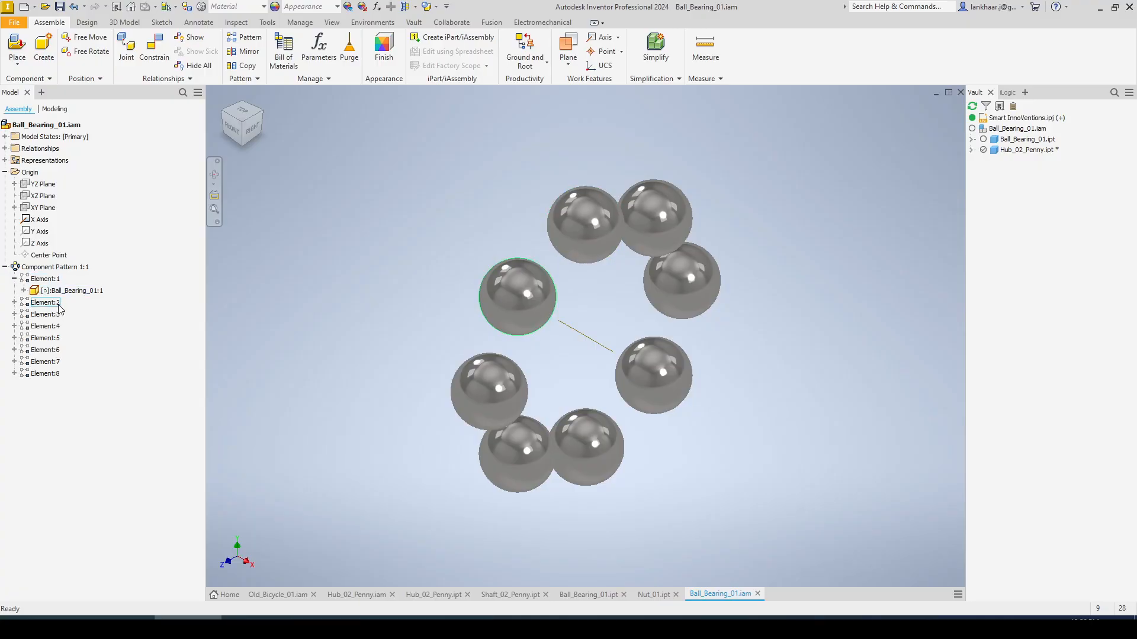
click(24, 290)
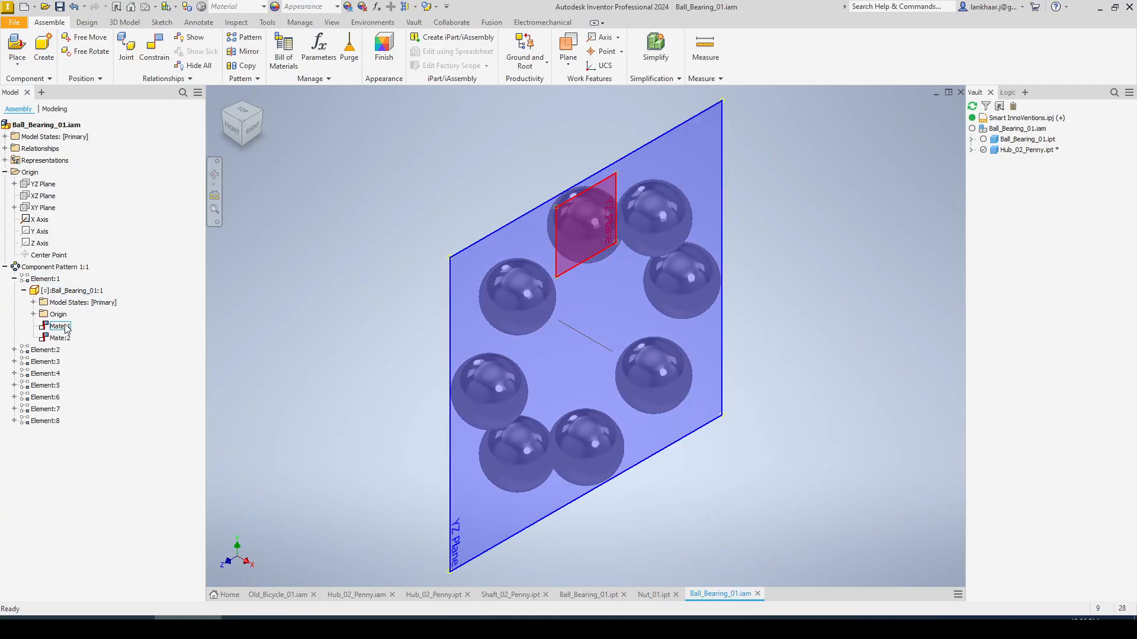
click(61, 338)
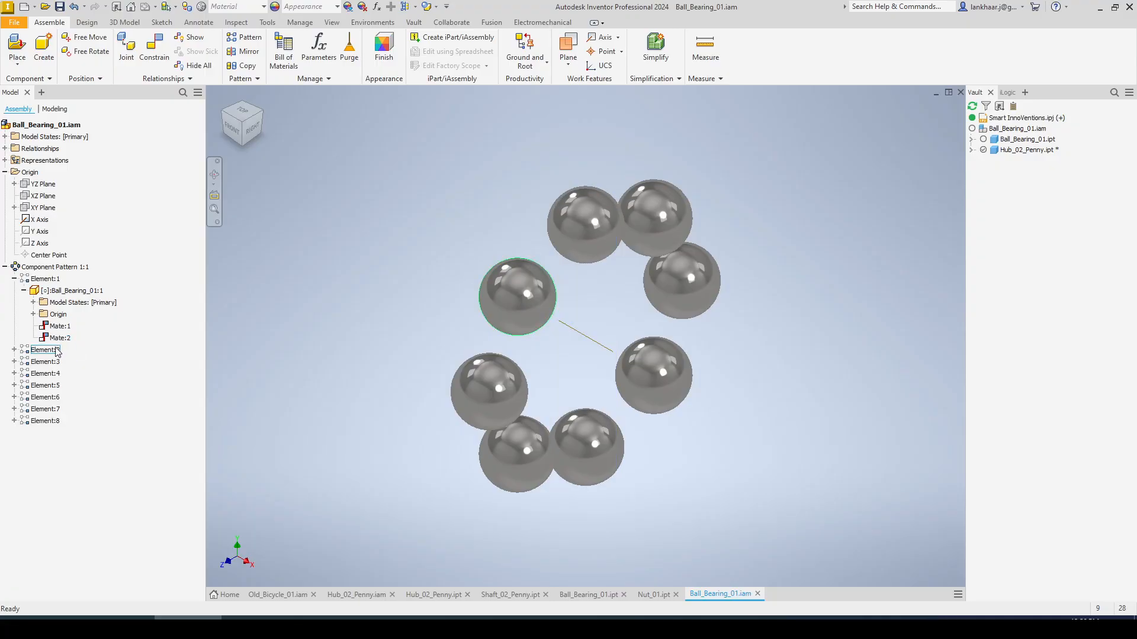
Drag the first ball outward from the pattern axis to widen the ring, checking out Ball_Bearing_01.iam.
drag(563, 244, 563, 190)
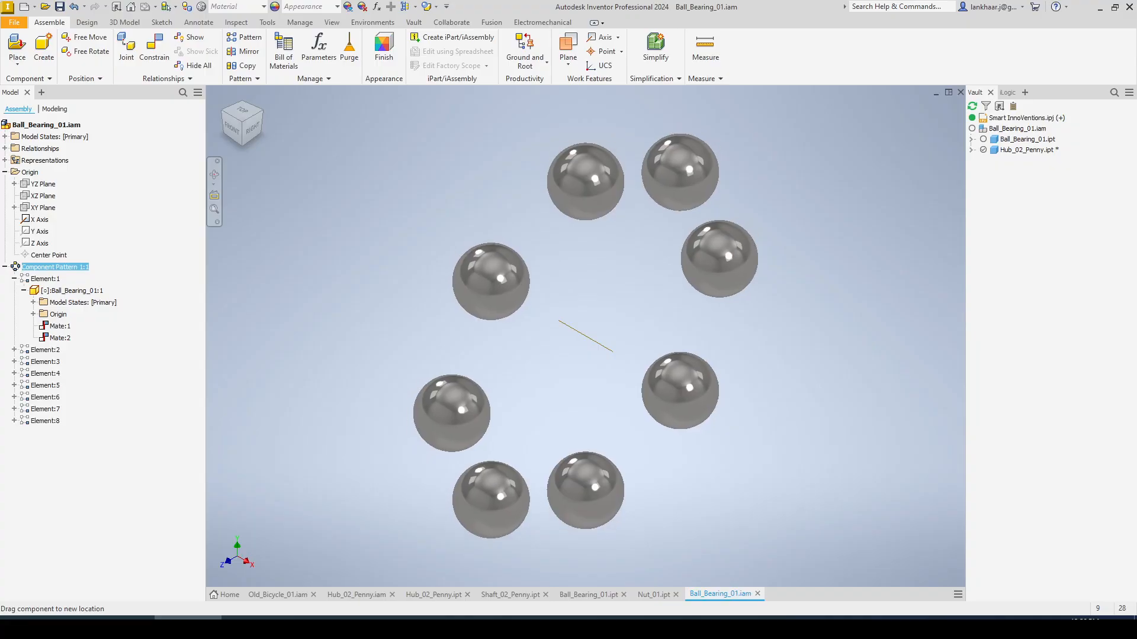
click(484, 310)
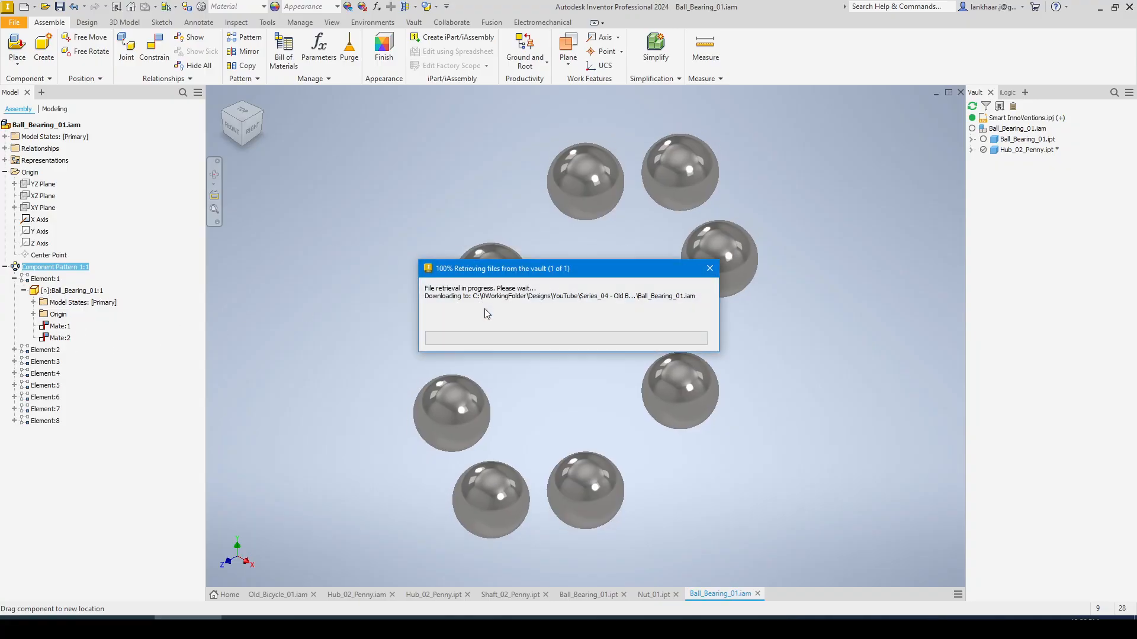
Mate the first ball's XZ plane to the assembly's XZ plane with offset Bearing_PCD_Derived_01/2, accepting the conflicting relationship.
click(34, 314)
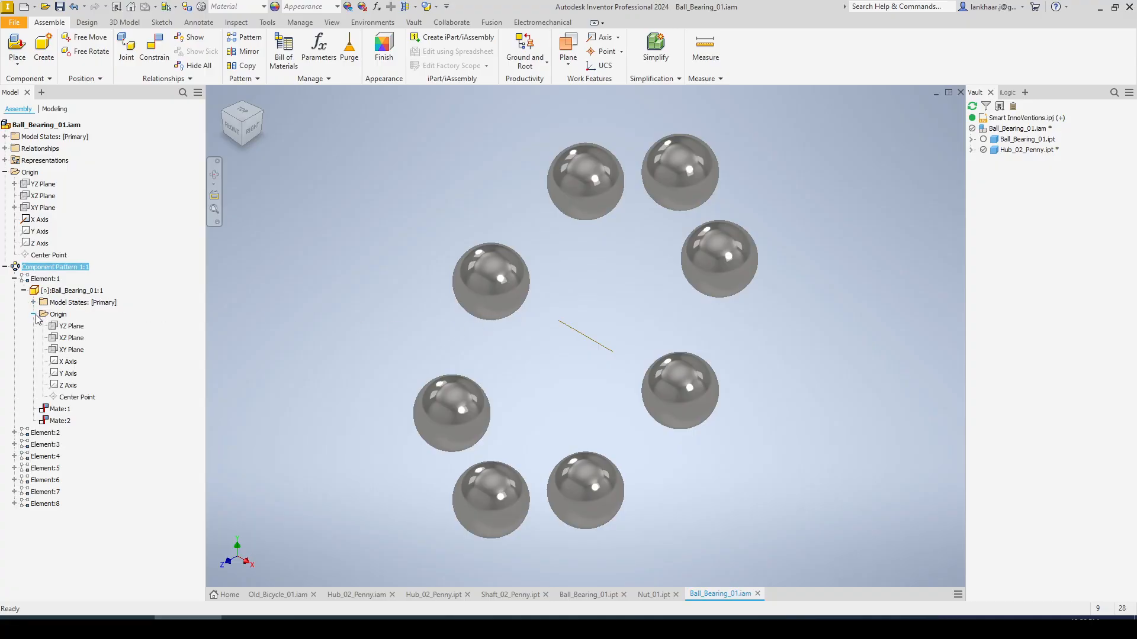
click(69, 339)
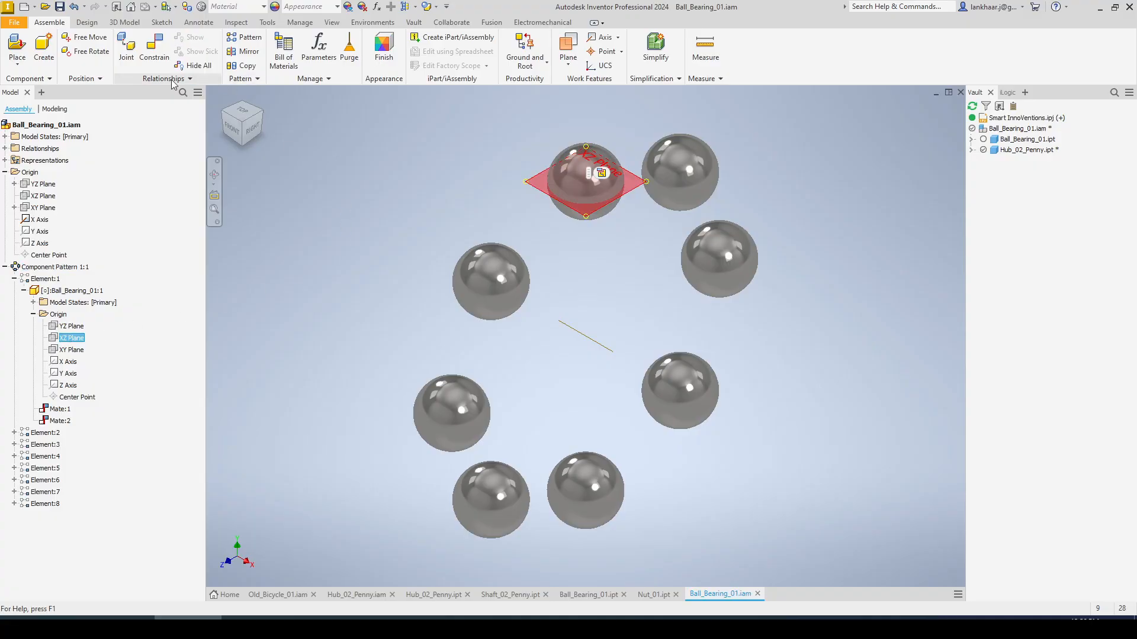
click(154, 44)
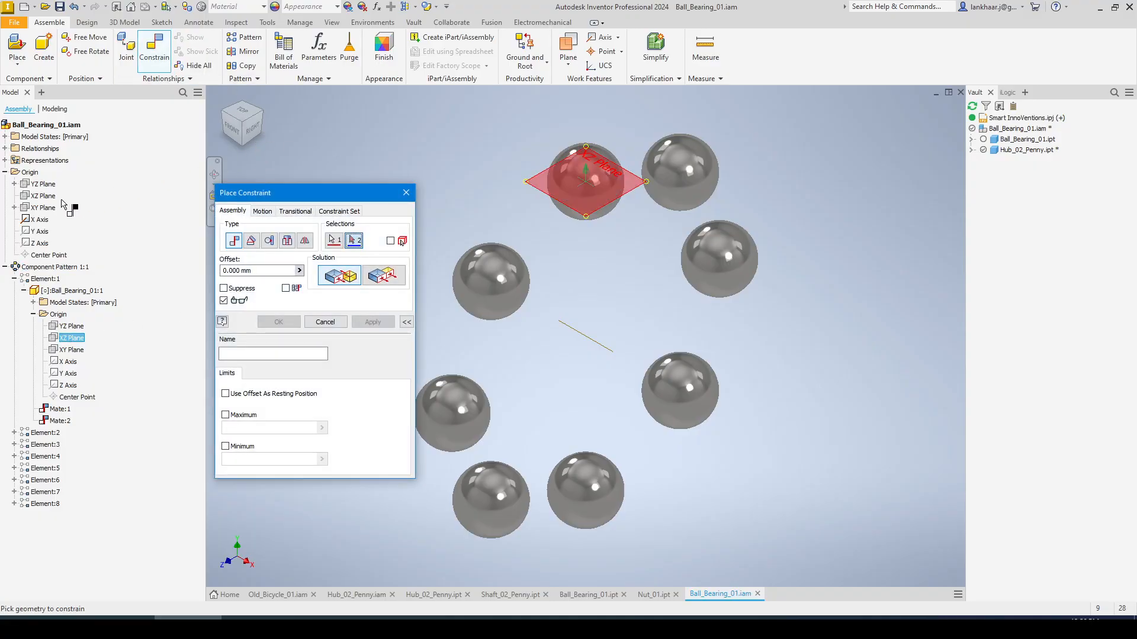
click(45, 197)
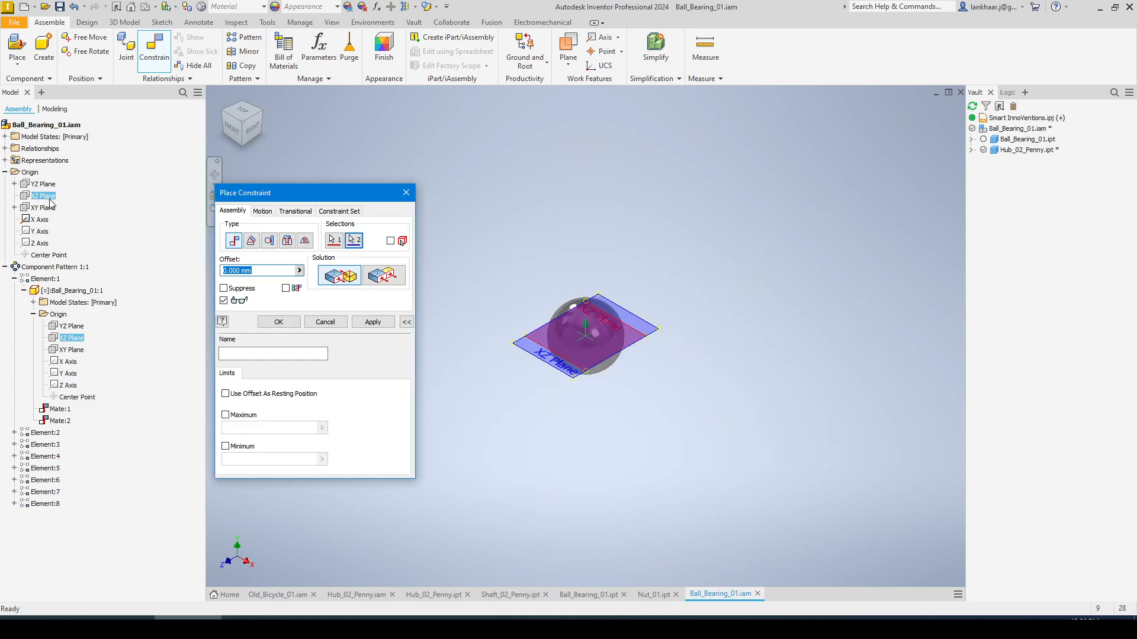
click(300, 271)
click(326, 302)
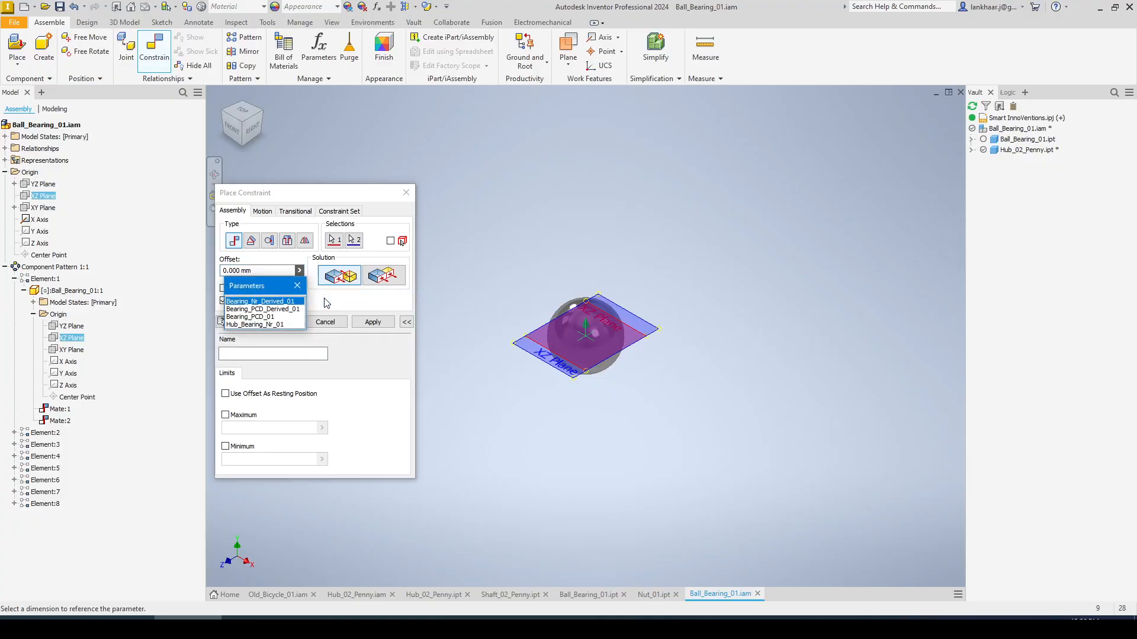
click(266, 309)
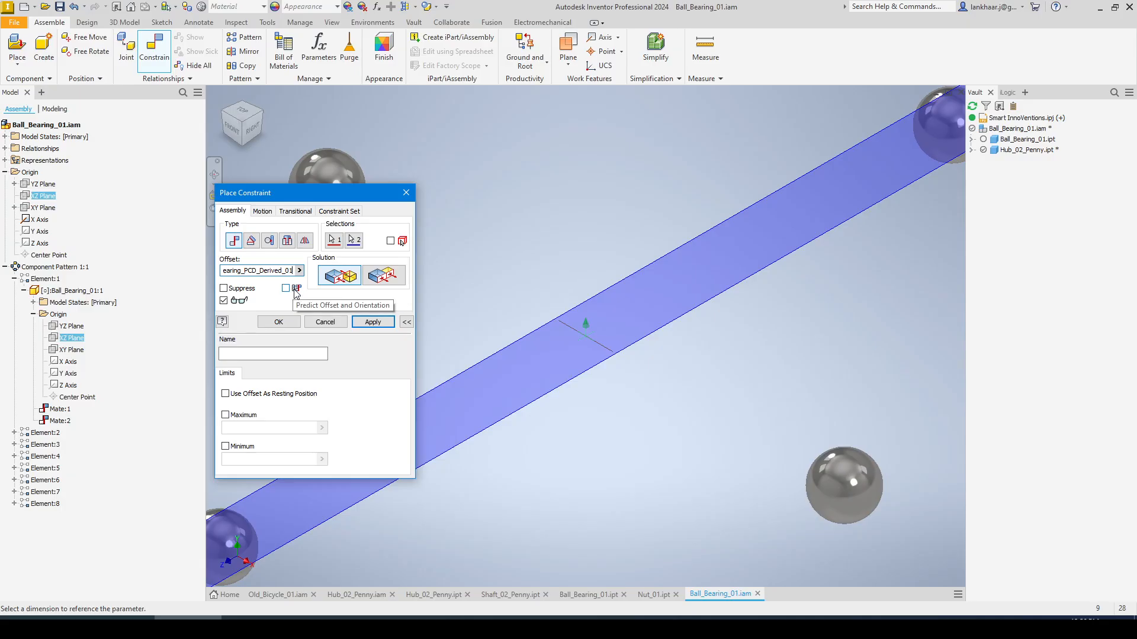
text(/2)
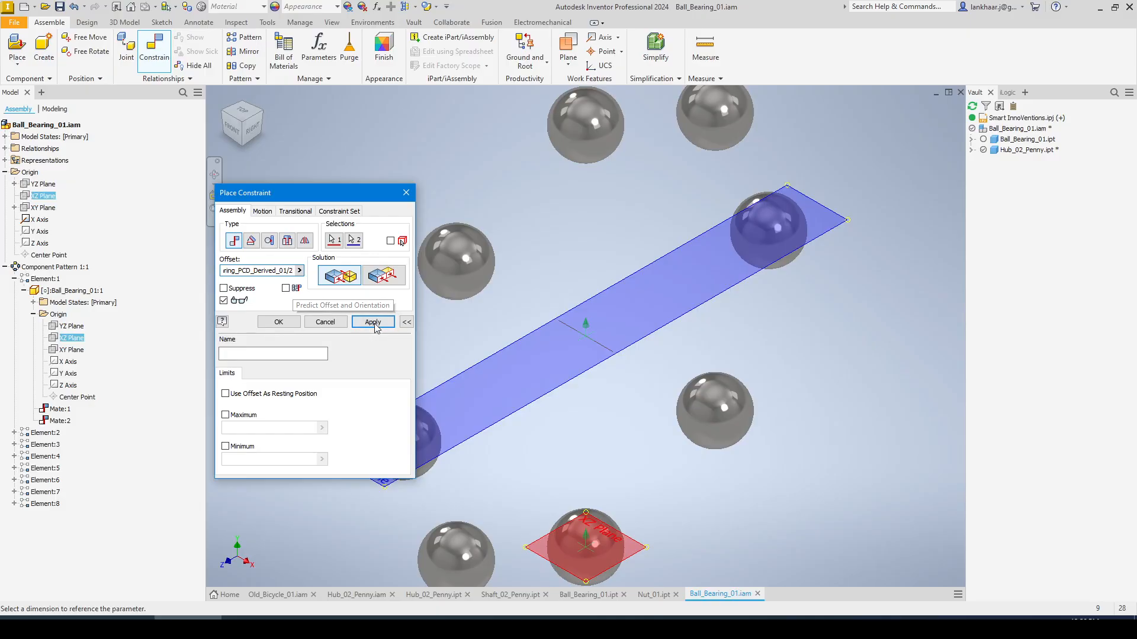
click(373, 323)
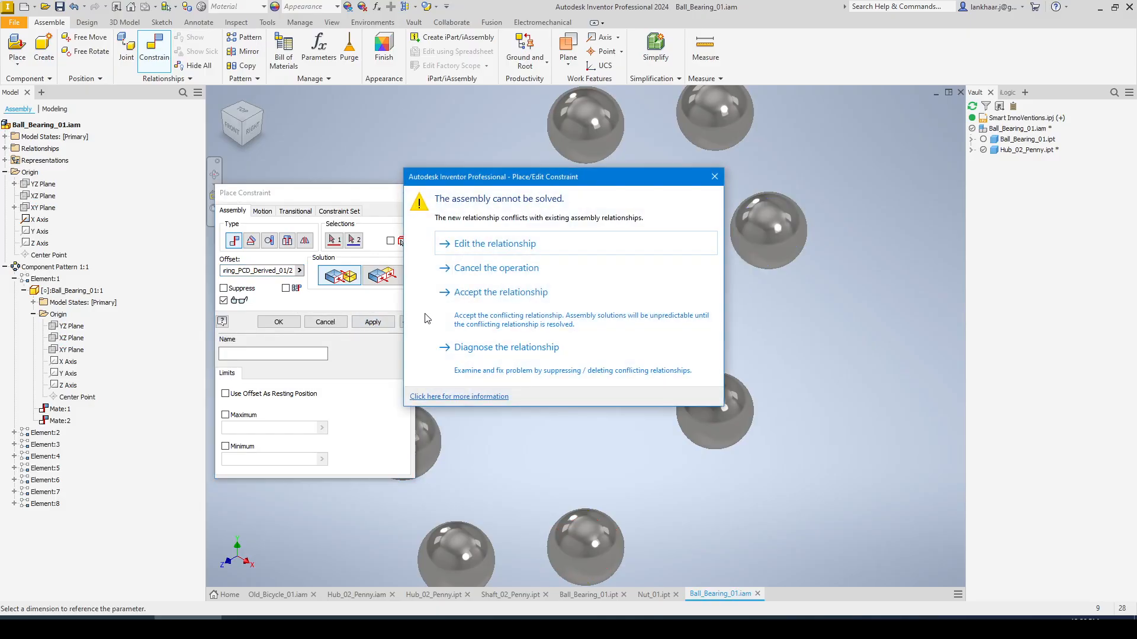
click(462, 245)
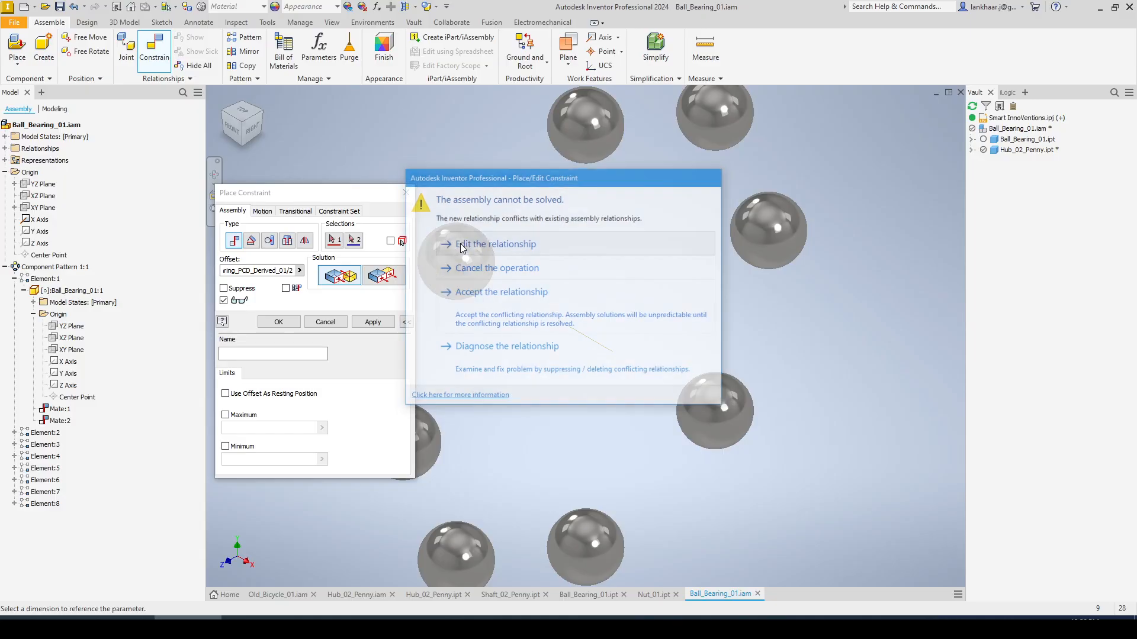
click(278, 323)
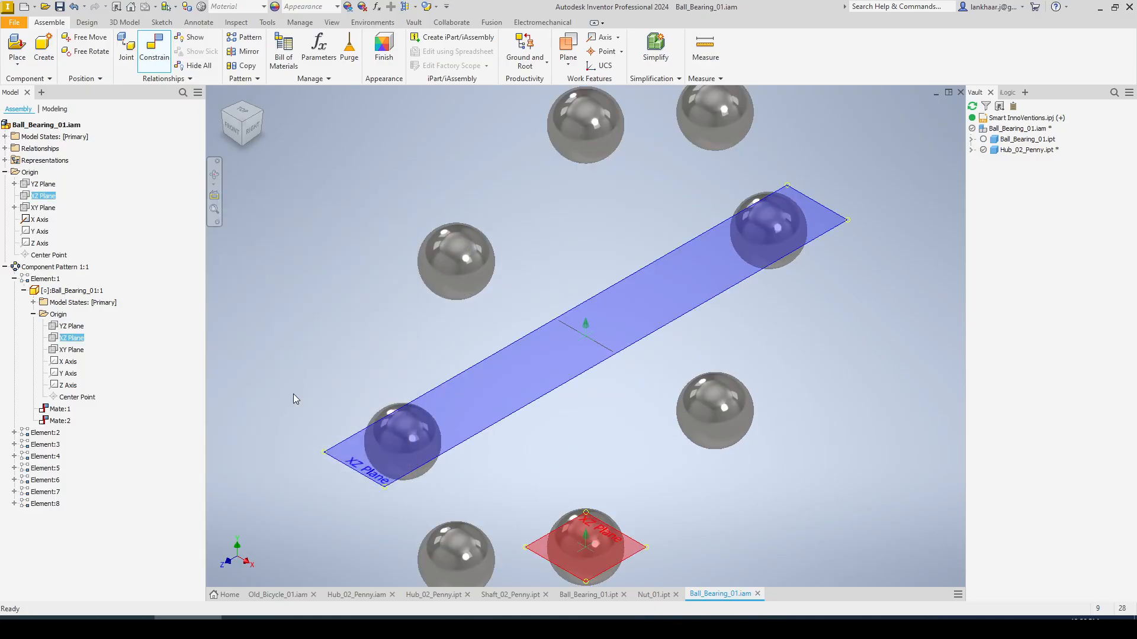
click(481, 297)
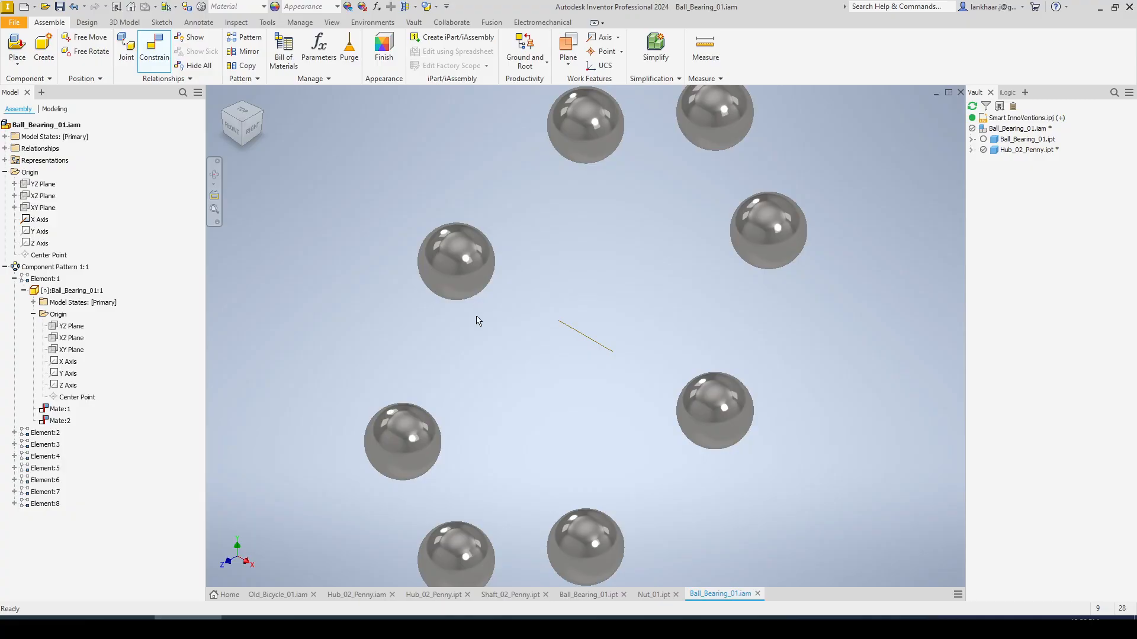
Edit the first ball's conflicting offset mate and change its solution to Flush.
right_click(82, 434)
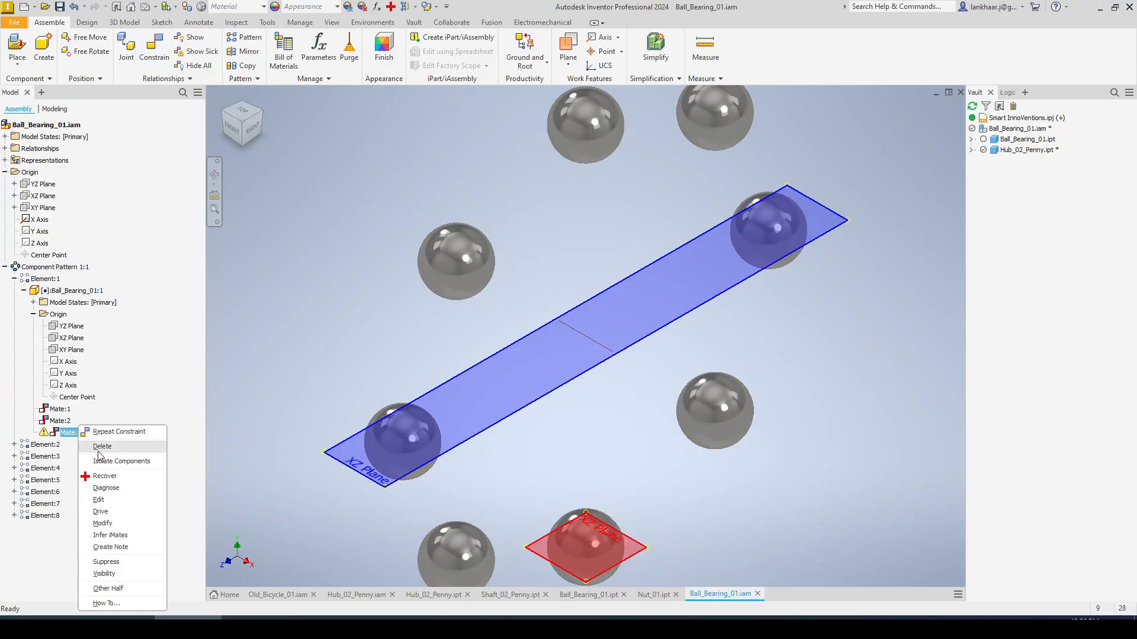
click(98, 500)
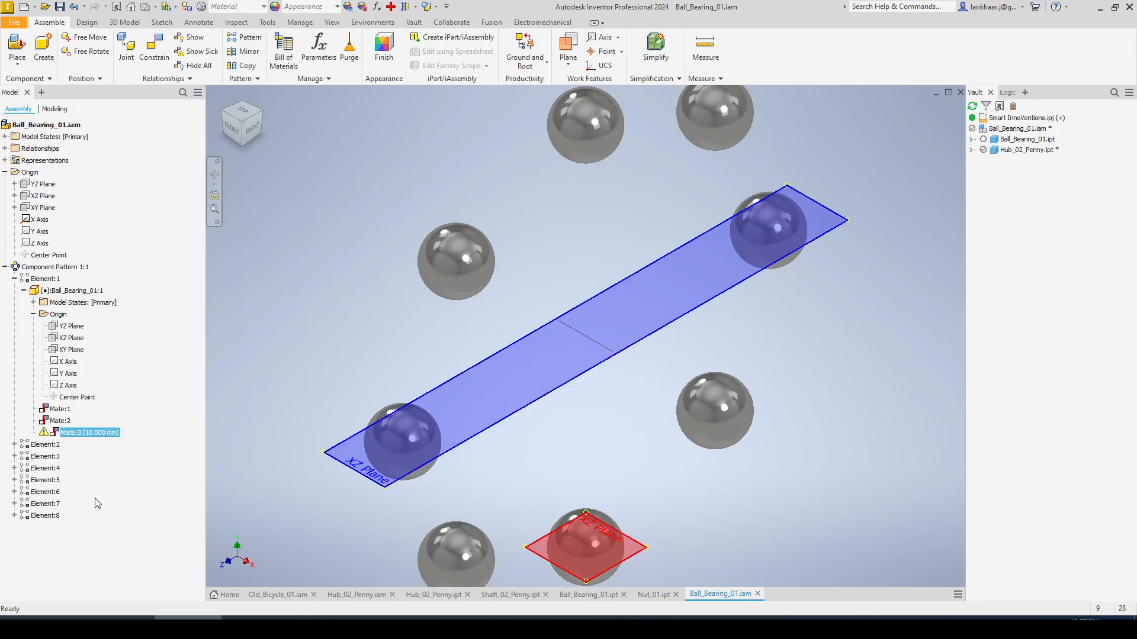
click(375, 277)
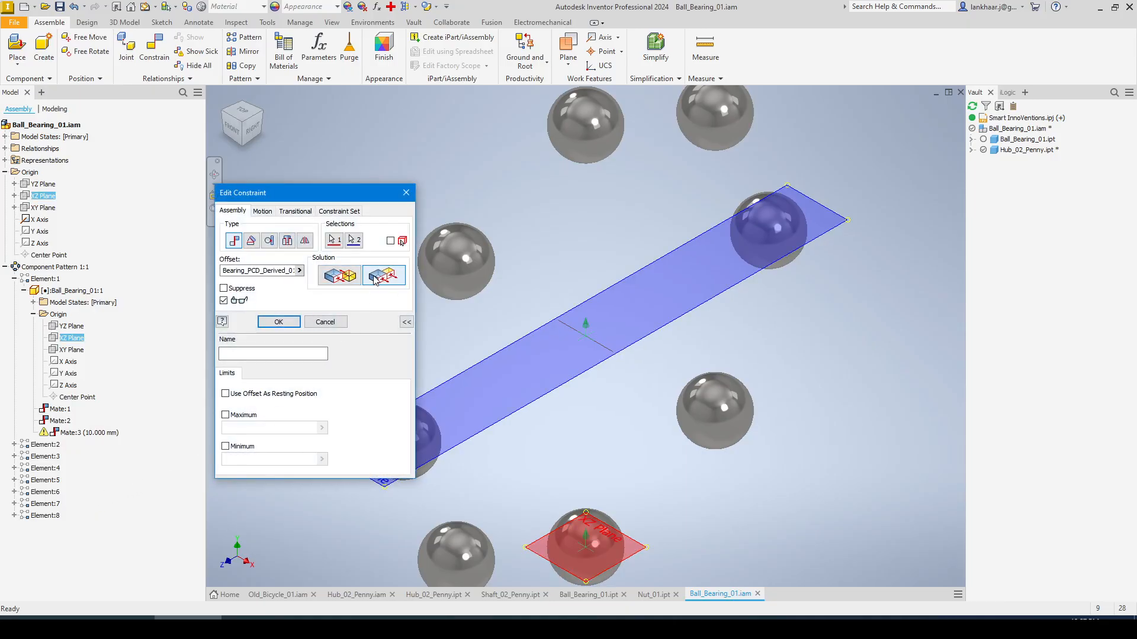
click(320, 323)
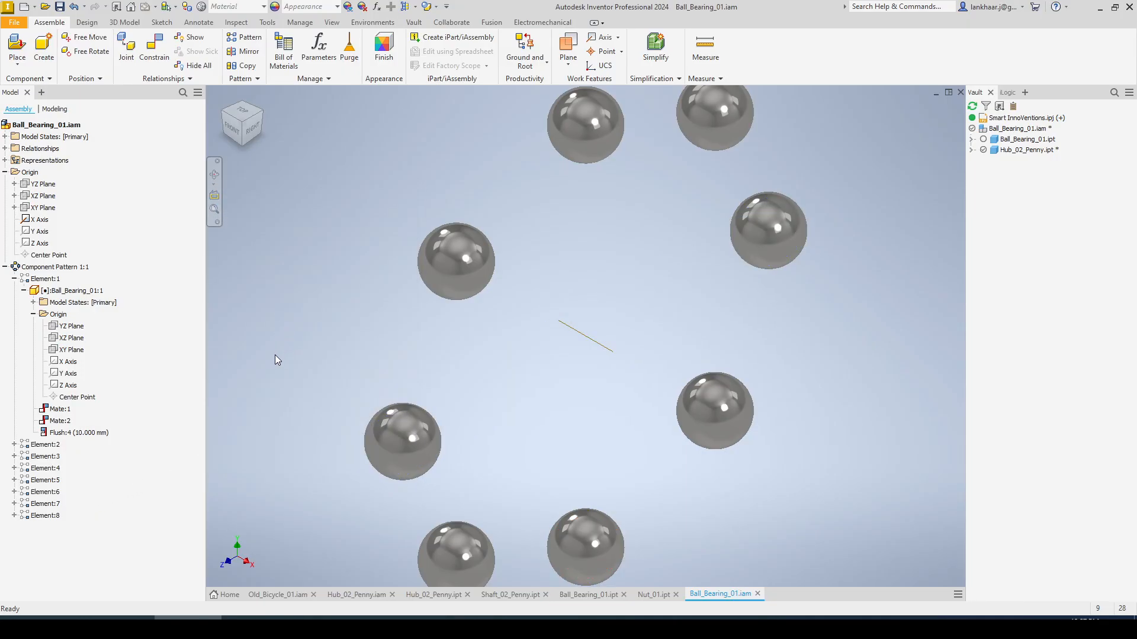
scroll(400, 320, down, 3)
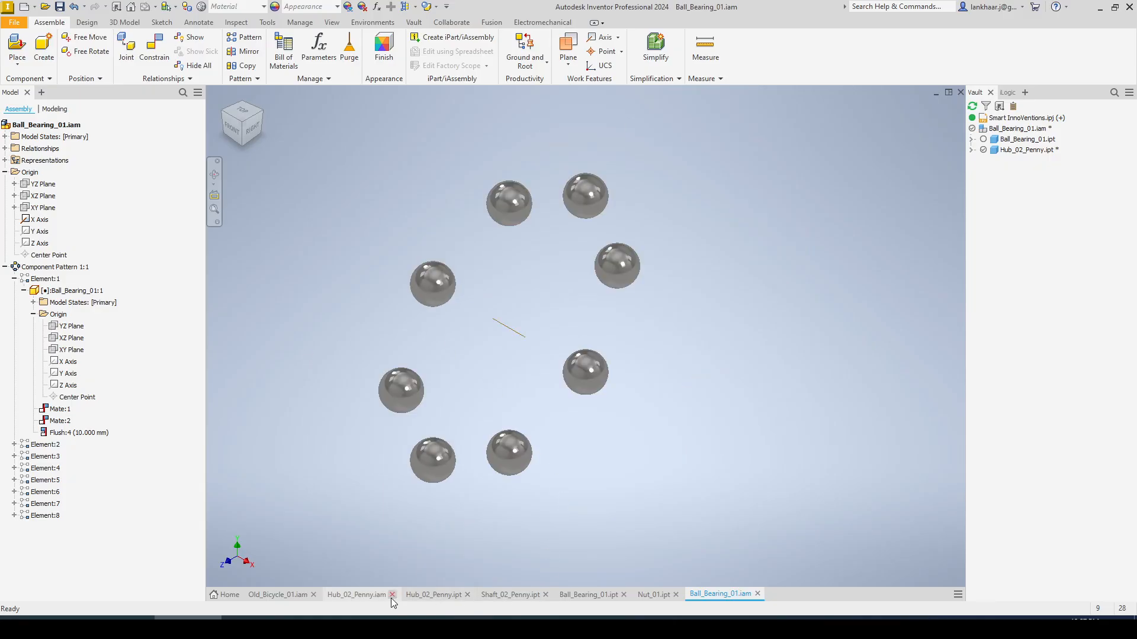
Switch to Hub_02_Penny.iam and update the assembly with the modified ball bearing.
click(368, 596)
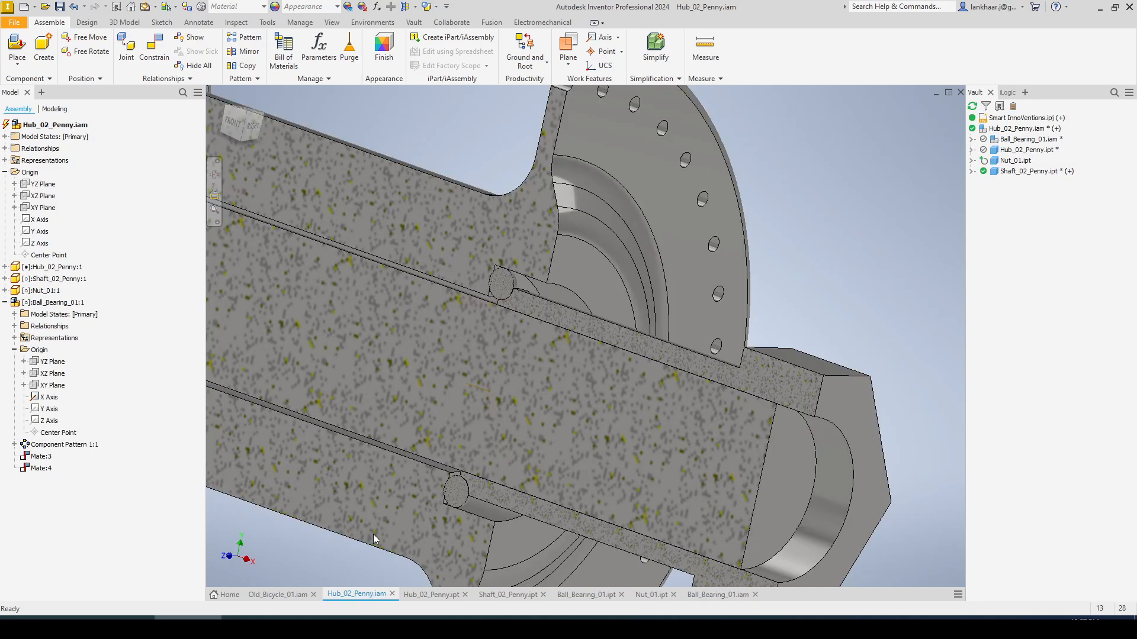
shift+middle_drag(445, 185, 440, 154)
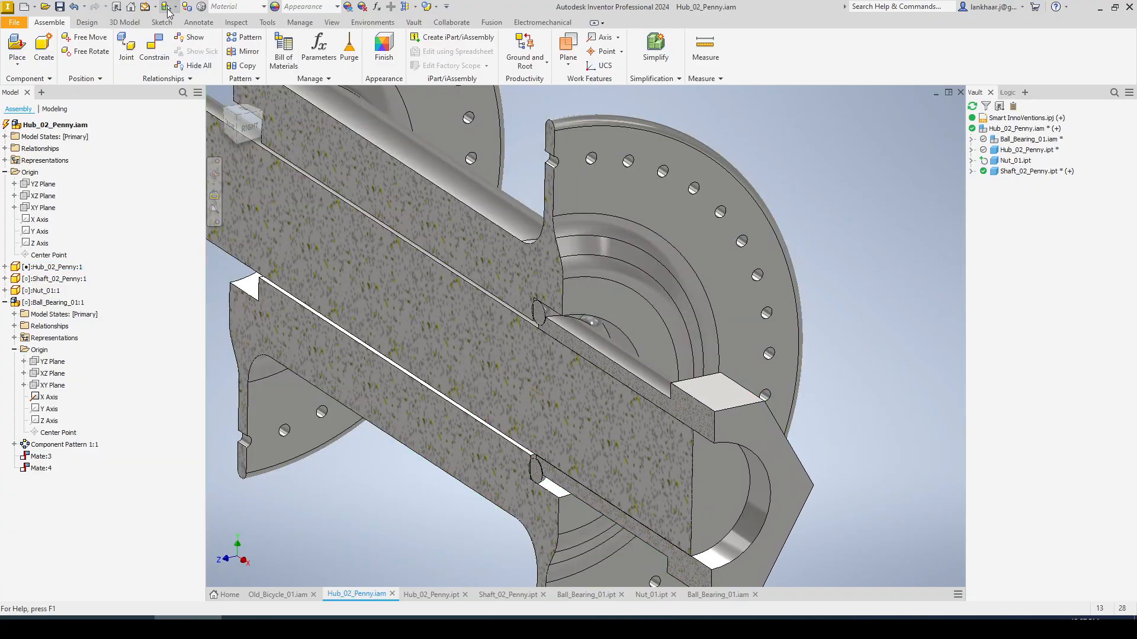
Edit the hub assembly's existing section view, accepting the cutting plane at a 0 mm offset.
click(416, 6)
click(434, 26)
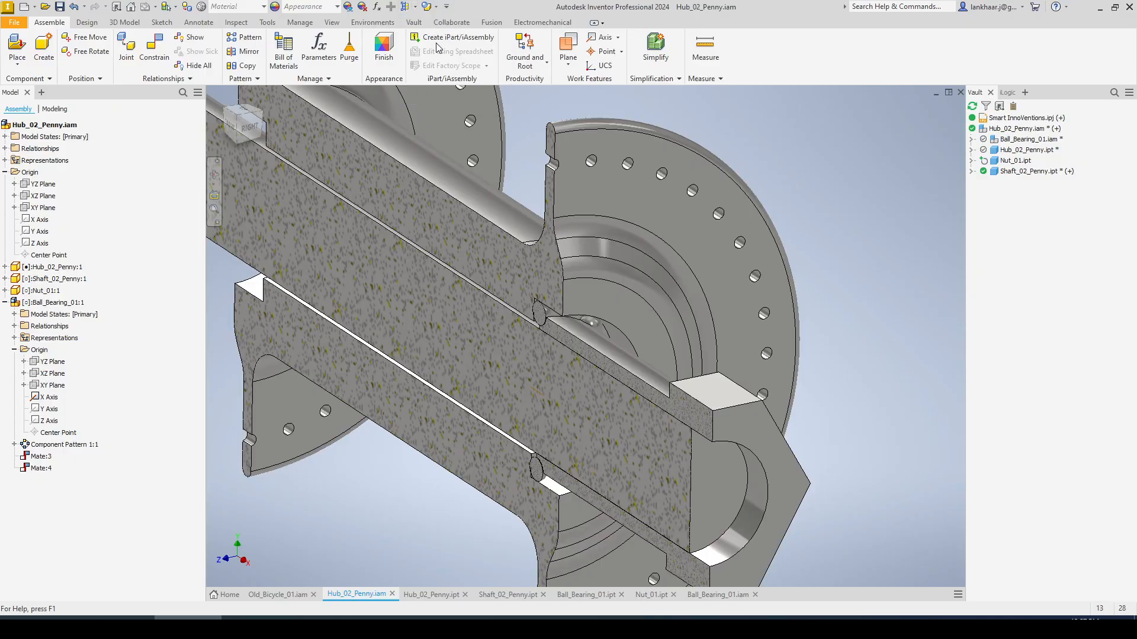
click(475, 329)
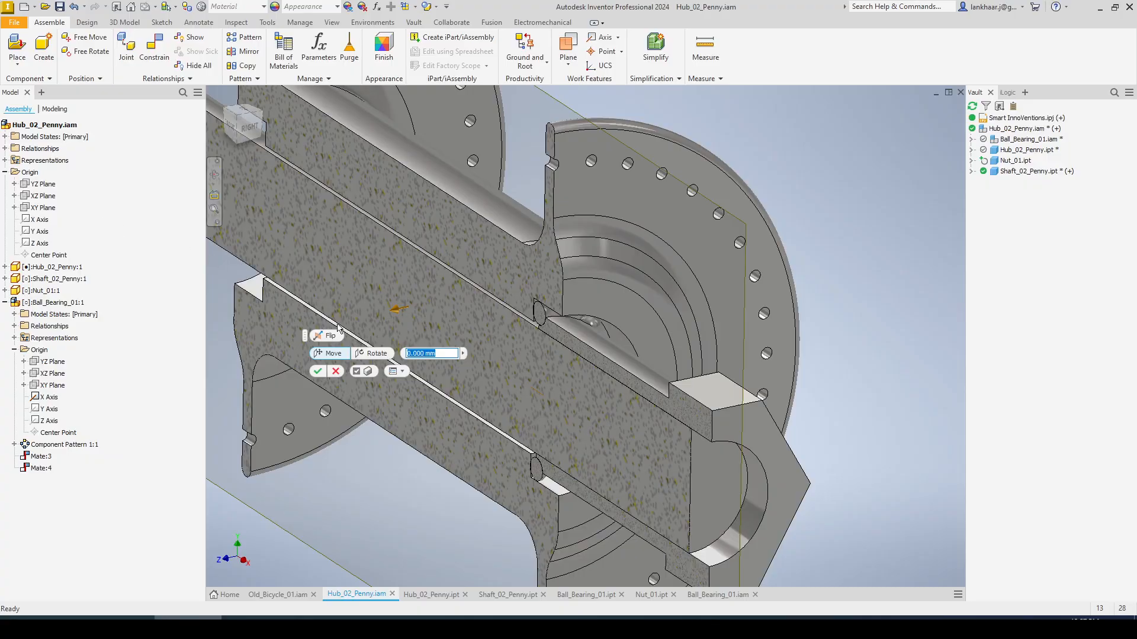
click(318, 371)
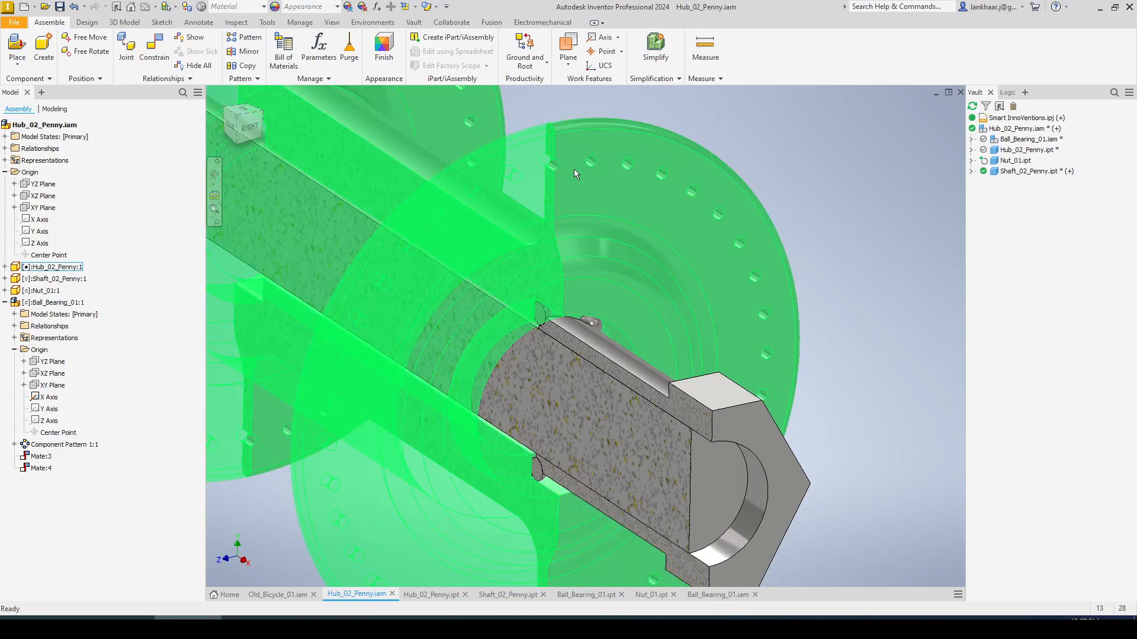
click(602, 178)
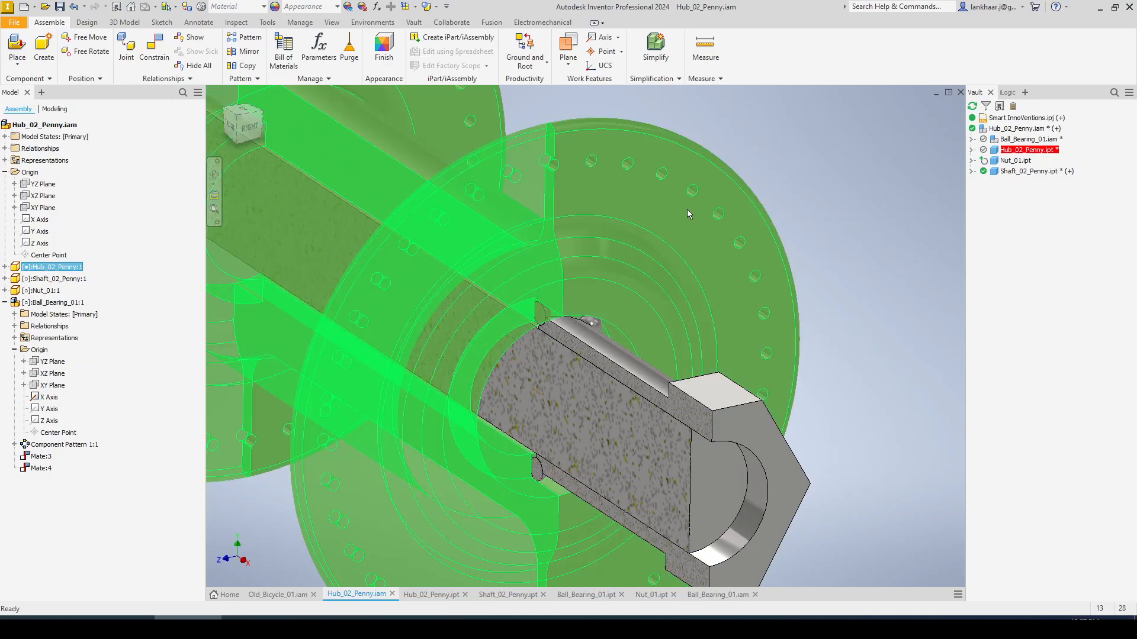
click(829, 165)
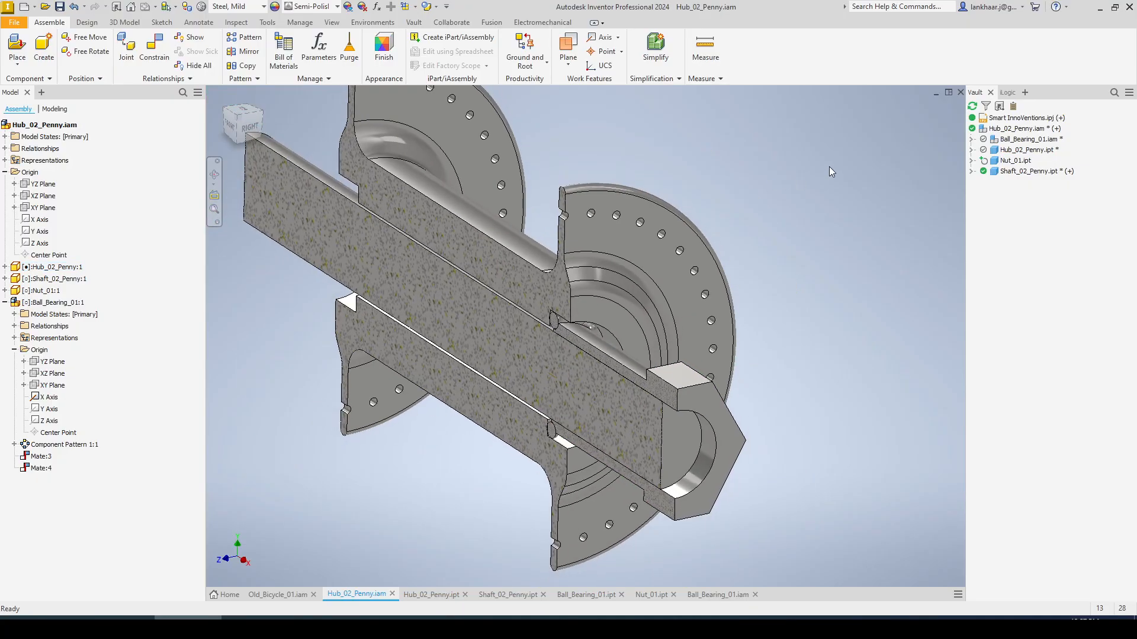
Replace the existing section view with a quarter section cut by the XY plane and the hub flange's outer face.
click(416, 9)
click(419, 25)
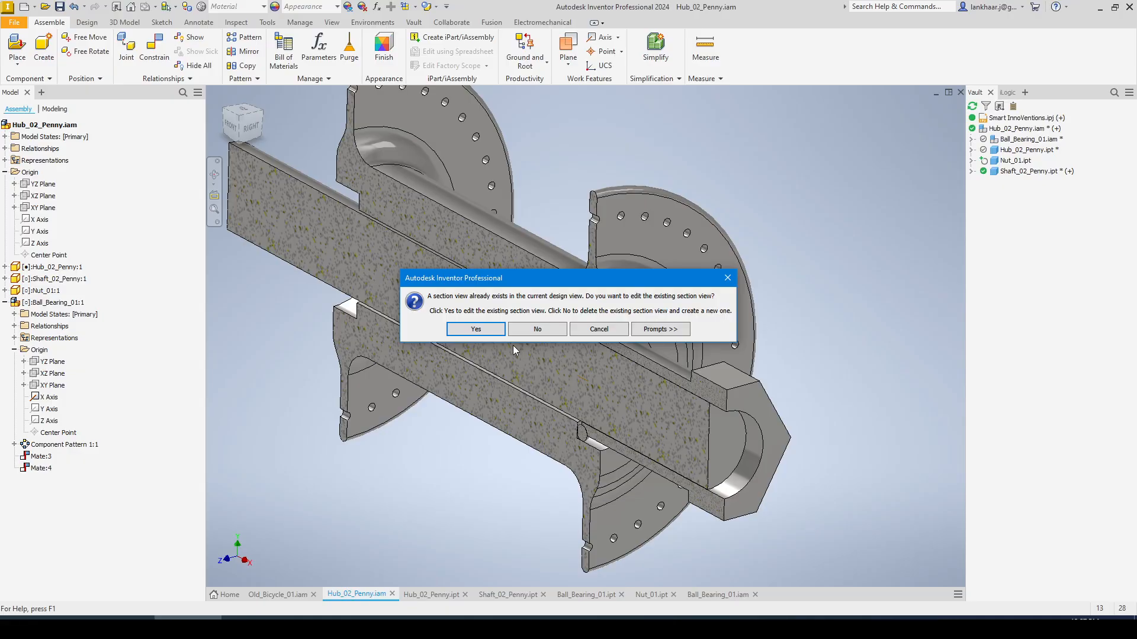
click(530, 330)
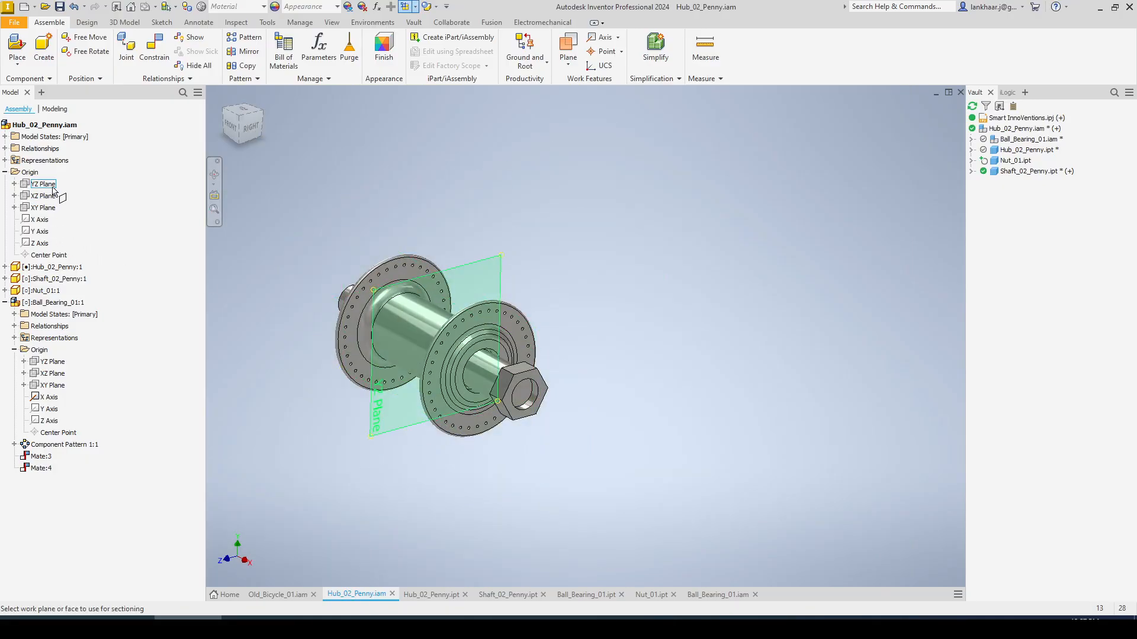
click(51, 209)
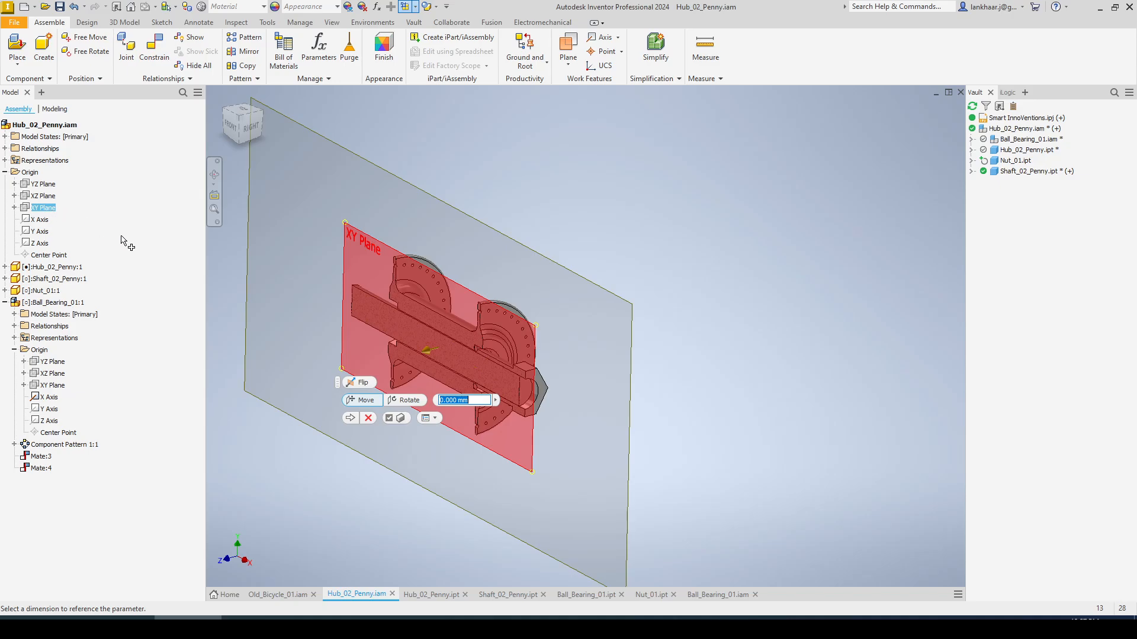
click(350, 419)
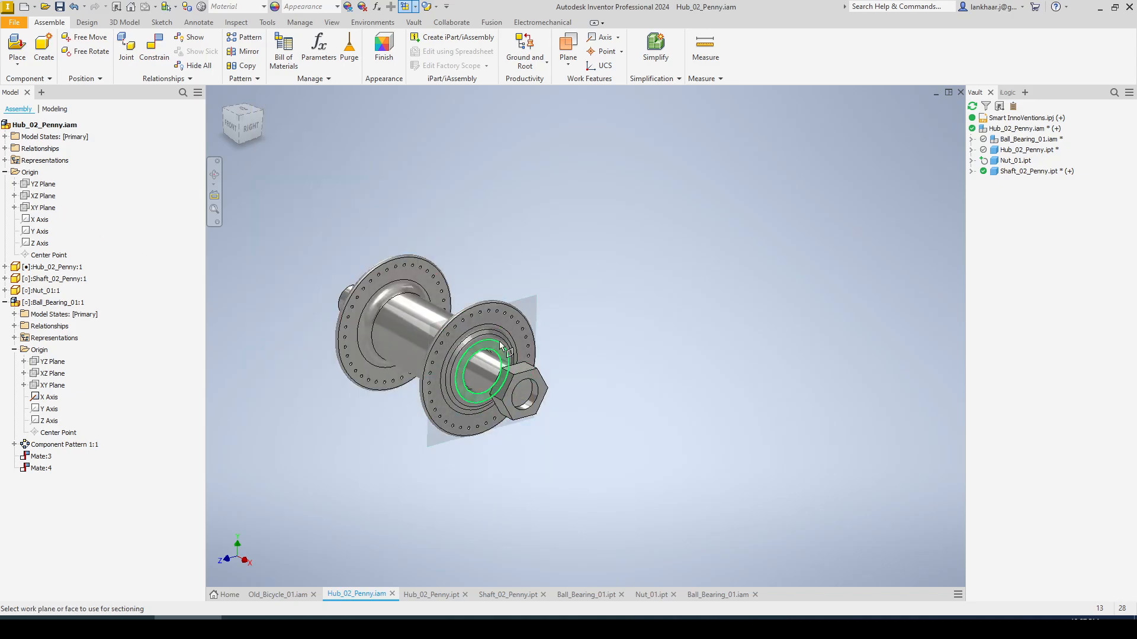
scroll(489, 315, down, 5)
click(478, 293)
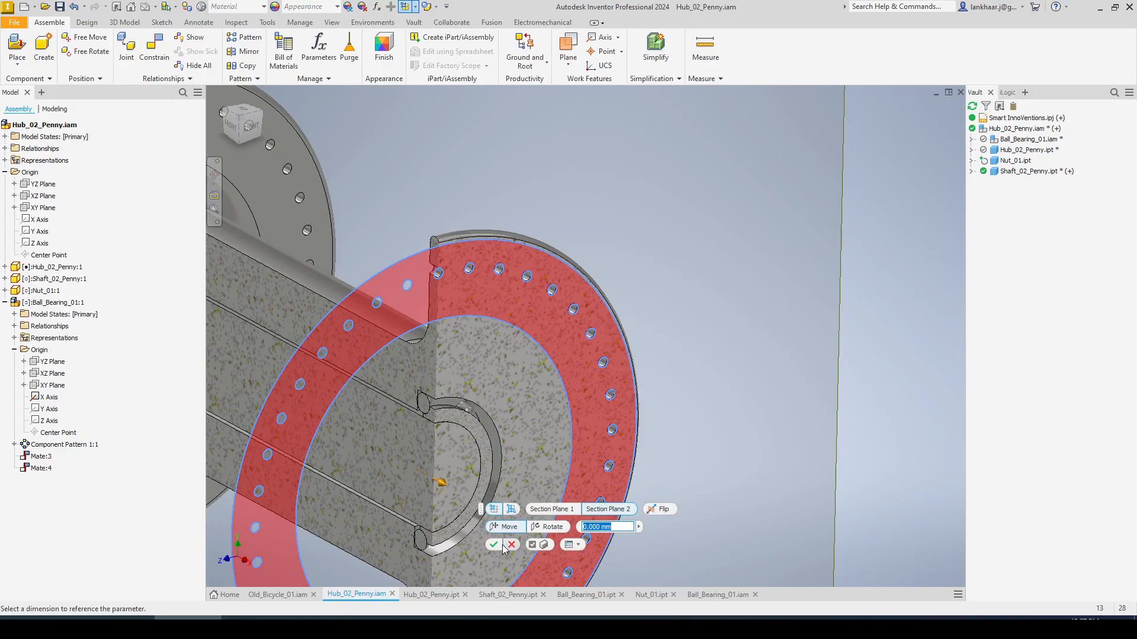
click(493, 544)
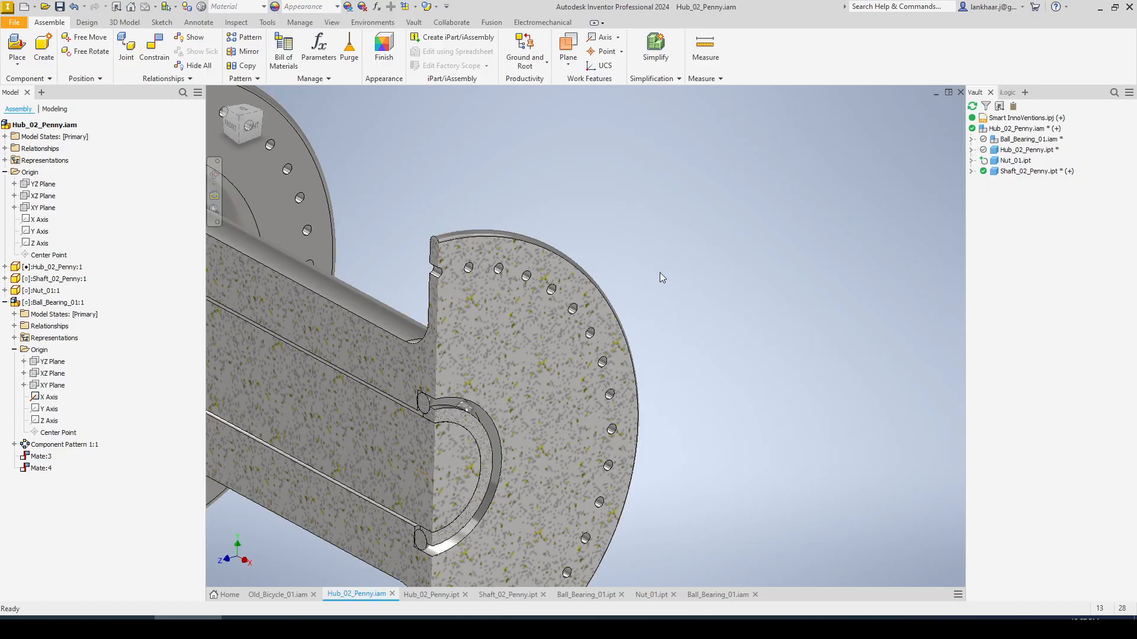
Inspect how the bearing balls fit between the hub seat and the shaft in the sectioned assembly.
scroll(641, 293, up, 3)
scroll(478, 447, down, 6)
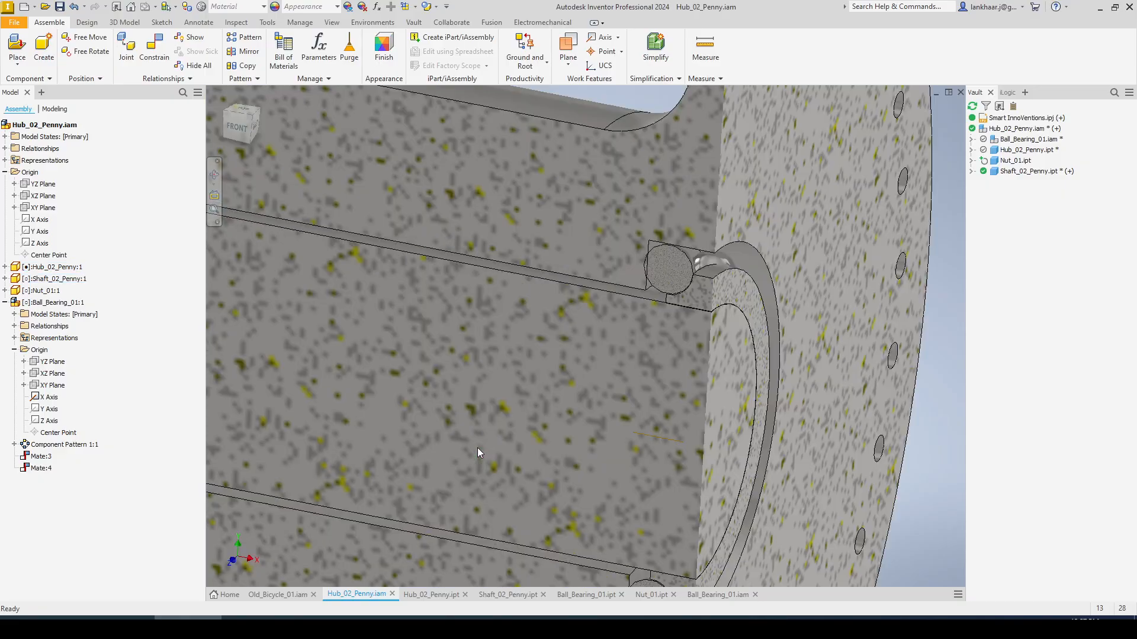
scroll(495, 428, up, 1)
shift+middle_drag(496, 426, 499, 422)
shift+drag(499, 422, 499, 422)
shift+middle_drag(499, 422, 442, 575)
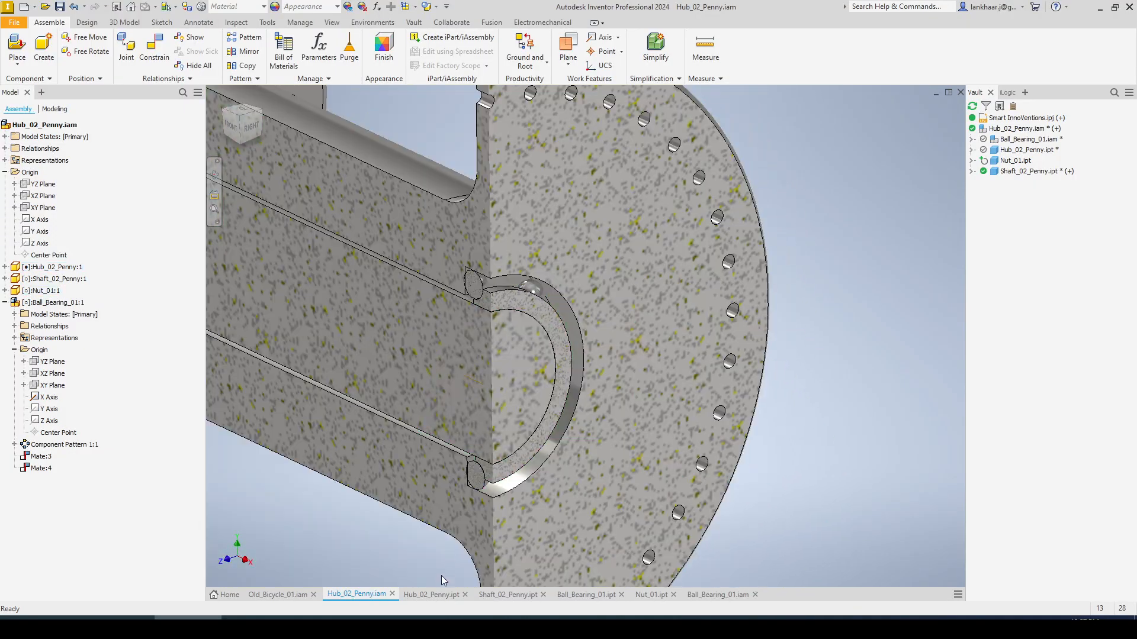
In Hub_02_Penny.ipt, finish the open sketch and change the Hub_Bearing_Nr_01 user parameter.
click(431, 595)
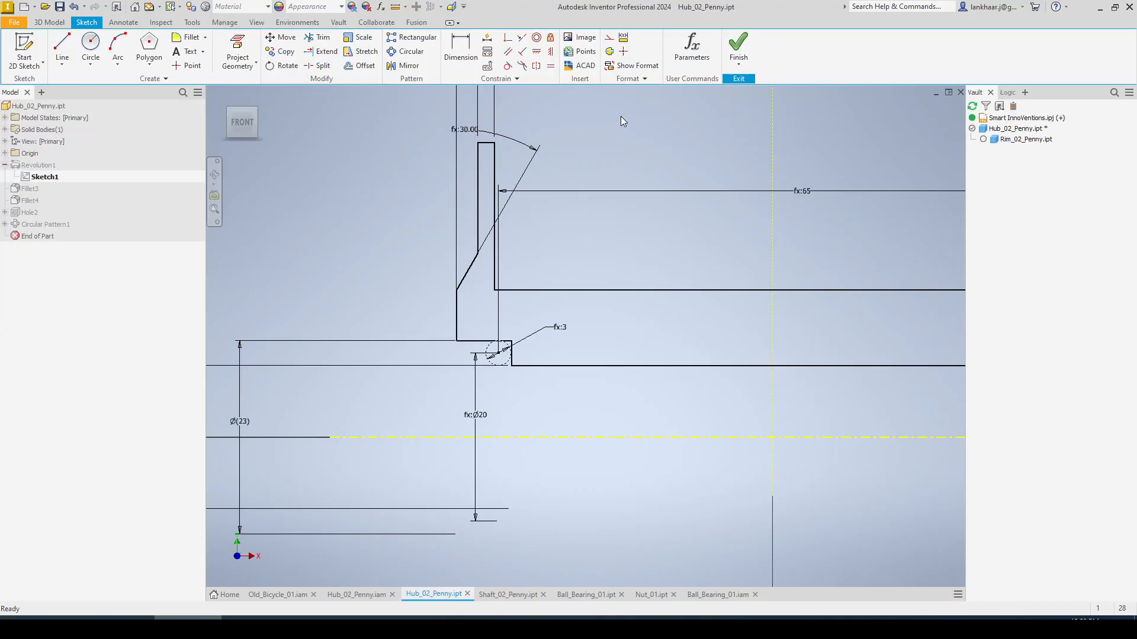
click(733, 44)
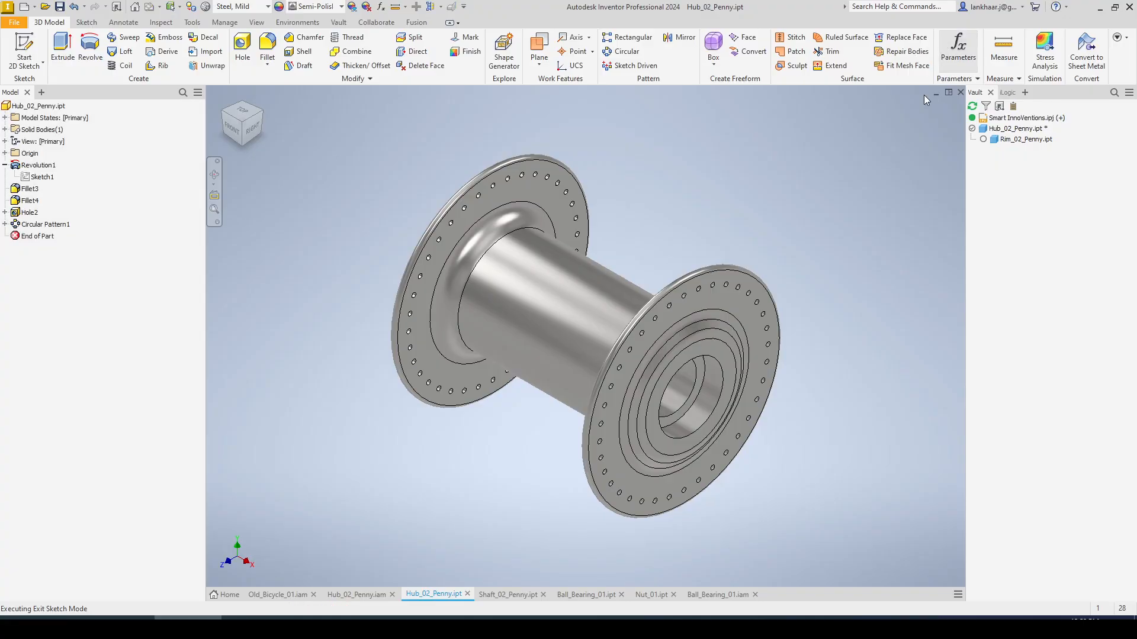
scroll(496, 427, down, 2)
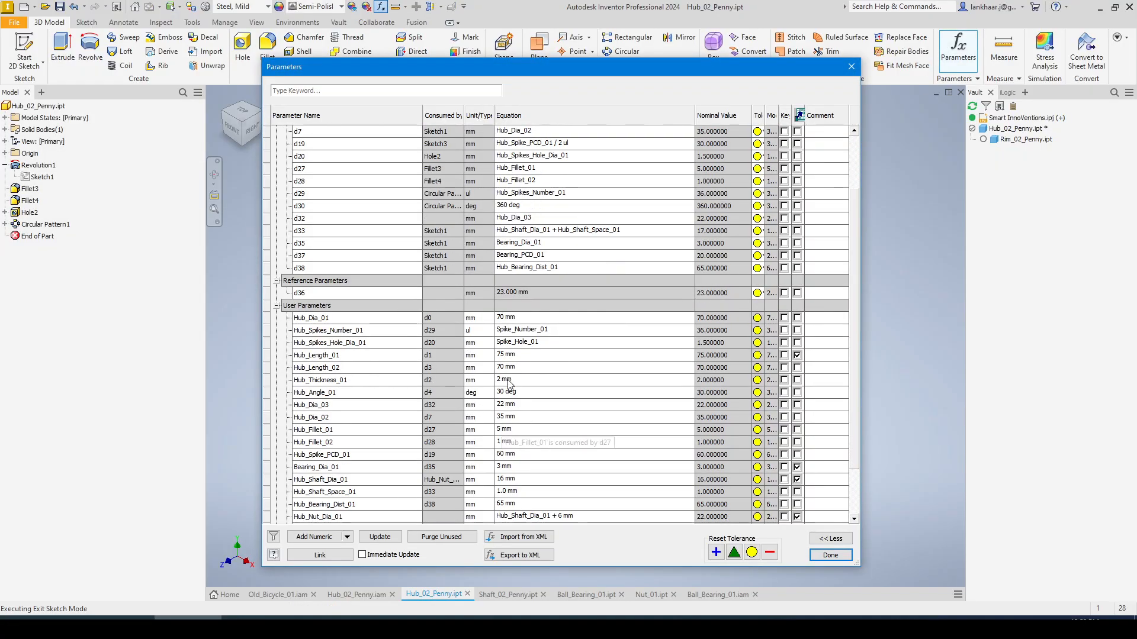
scroll(512, 380, down, 2)
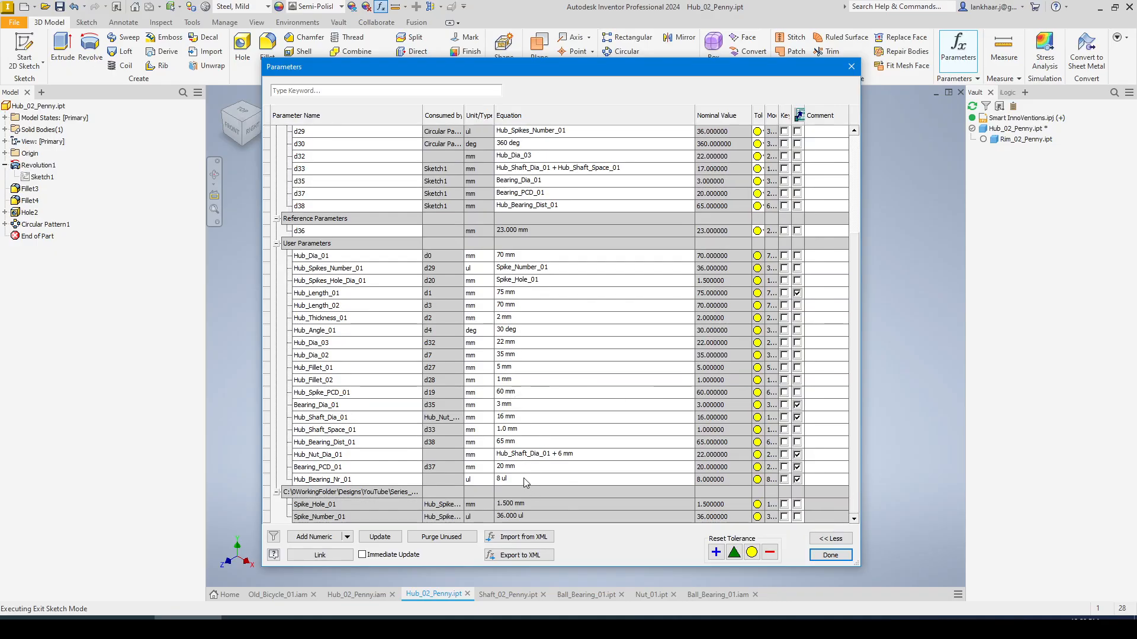
click(524, 479)
key(Return)
key(Return)
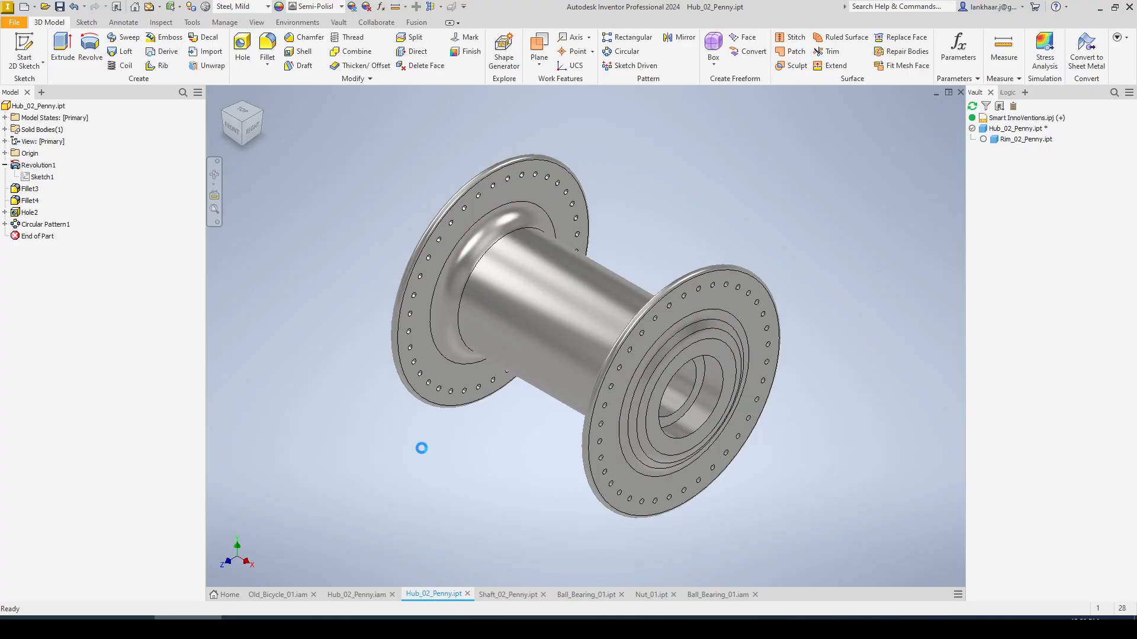
Update Hub_02_Penny.iam with the changed bearing parameter and check the ball distribution from the right side view.
click(360, 594)
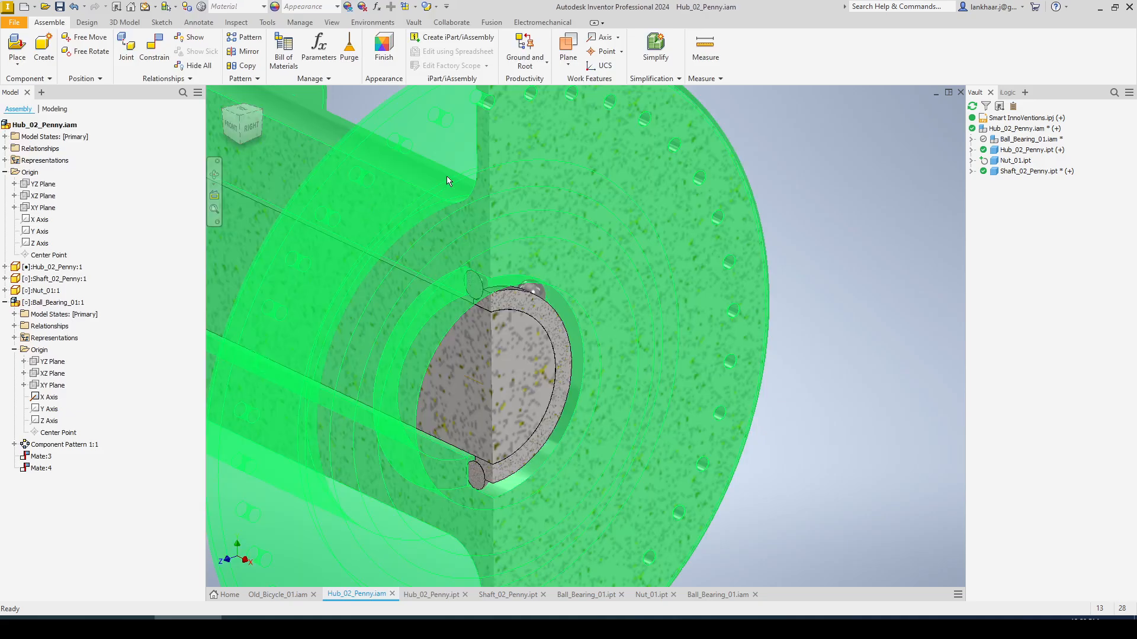
click(145, 7)
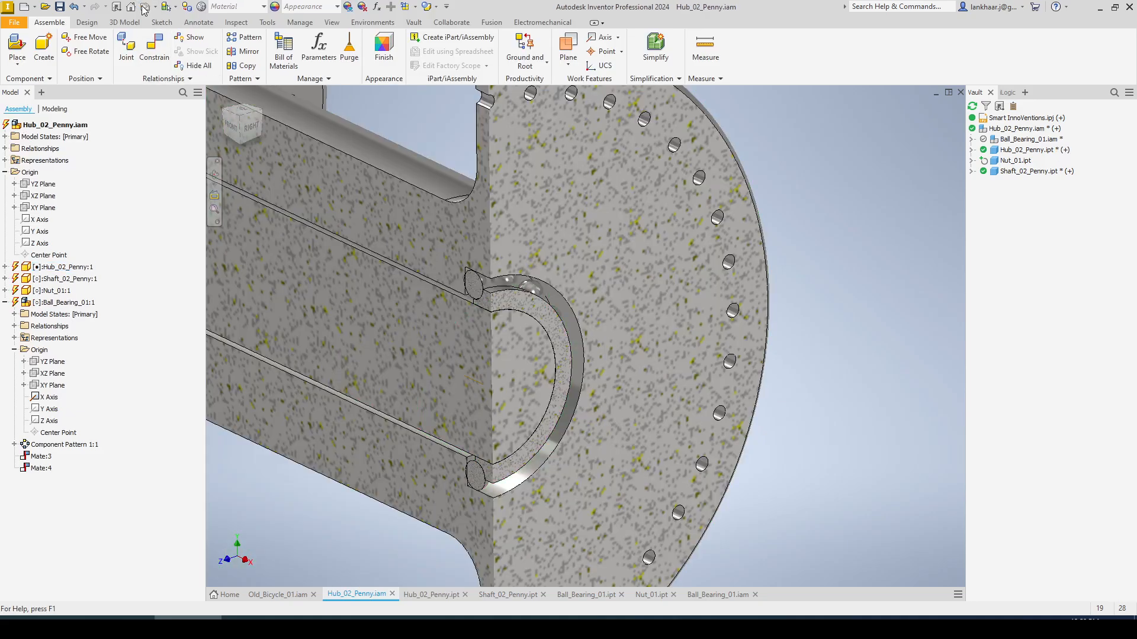
shift+middle_drag(682, 354, 634, 338)
click(252, 126)
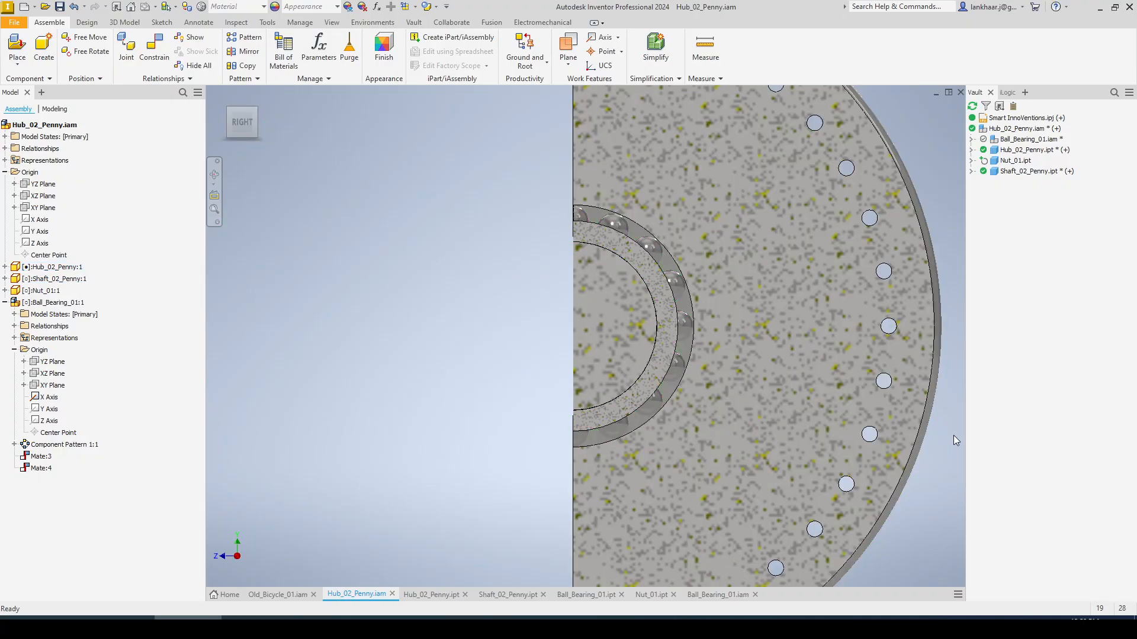
shift+middle_drag(939, 482, 941, 482)
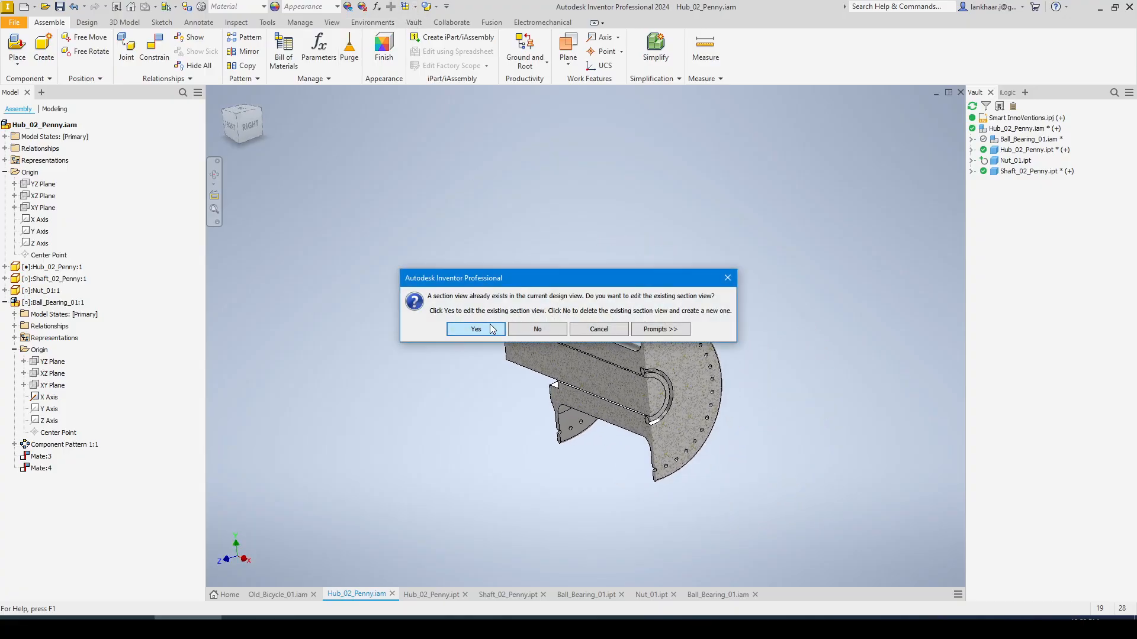
Delete the hub assembly's section view and show the whole model in the home view.
click(537, 331)
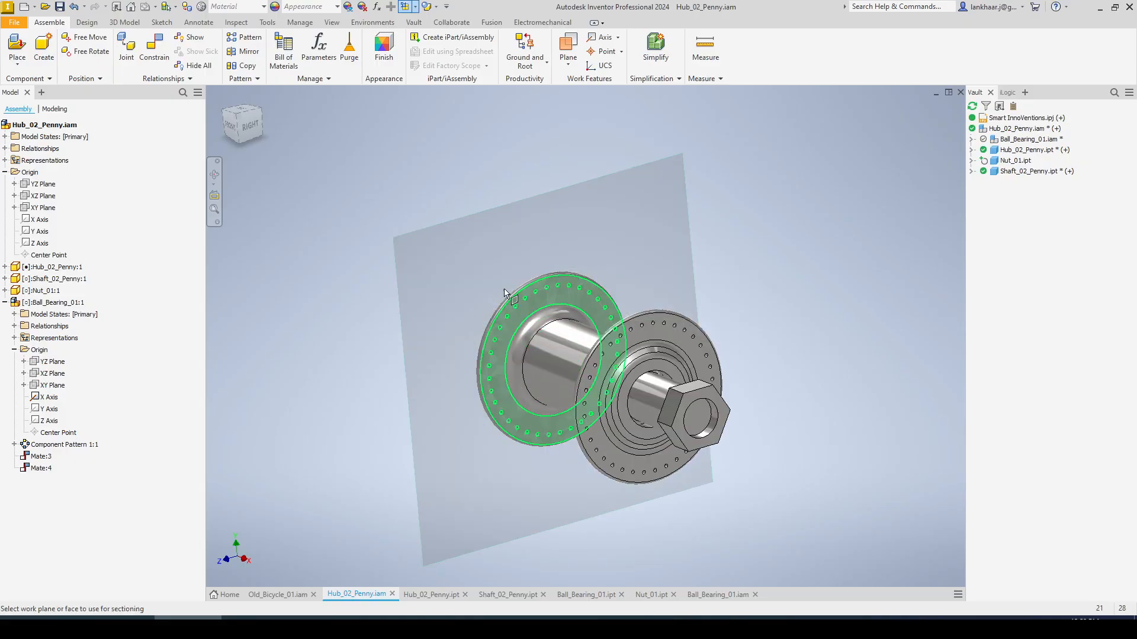
click(415, 7)
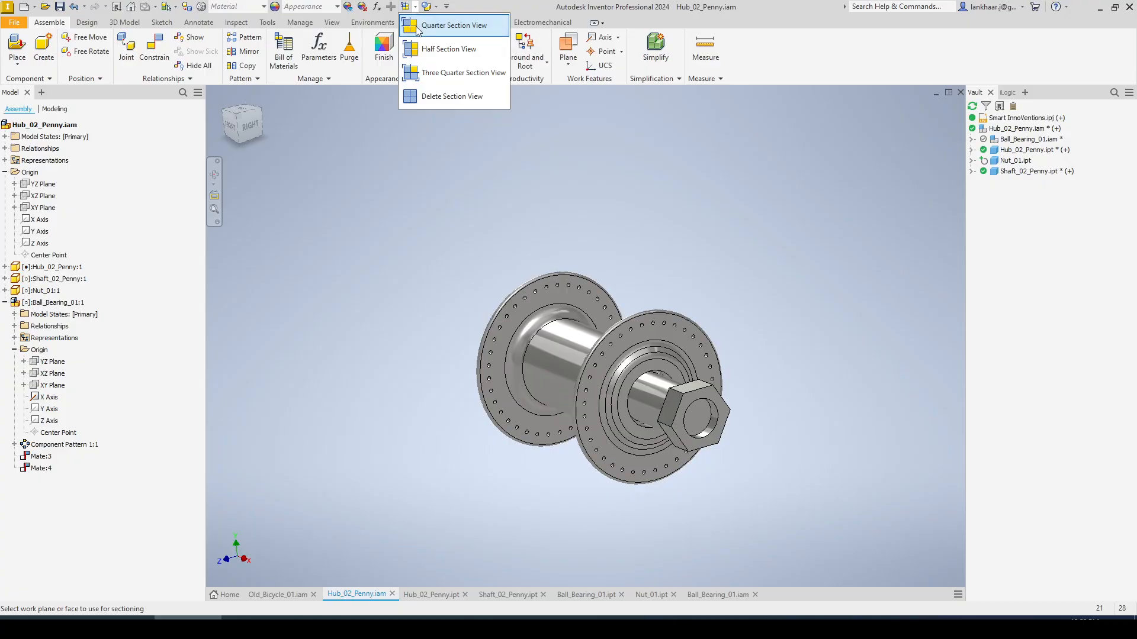
click(428, 99)
key(F6)
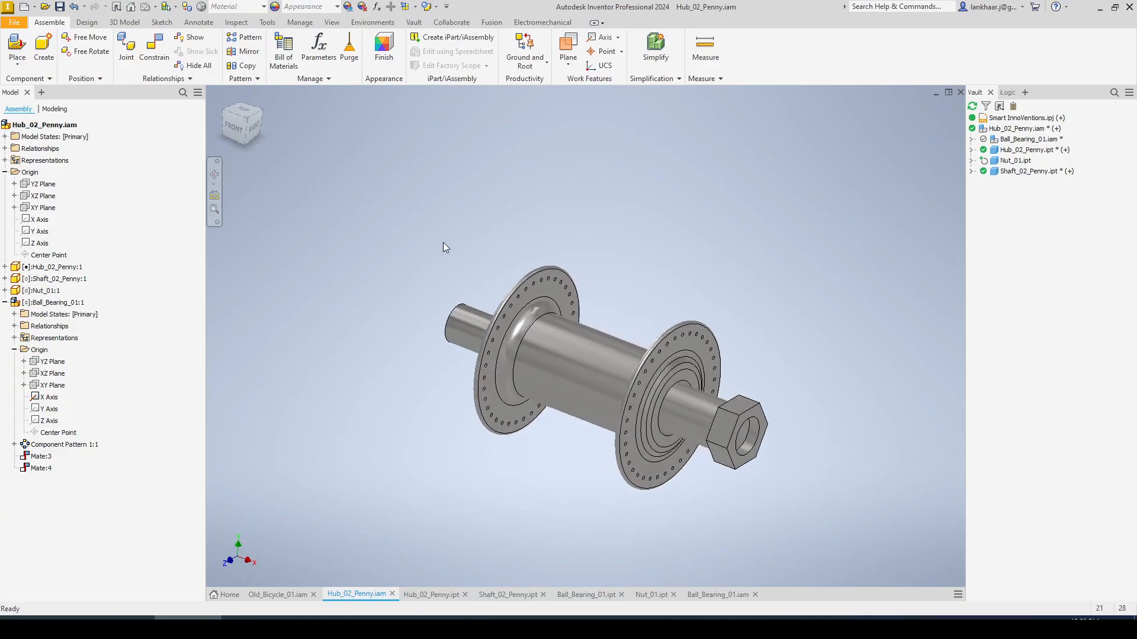
Make the Hub_02_Penny component transparent in the assembly.
scroll(481, 293, up, 3)
scroll(481, 293, down, 5)
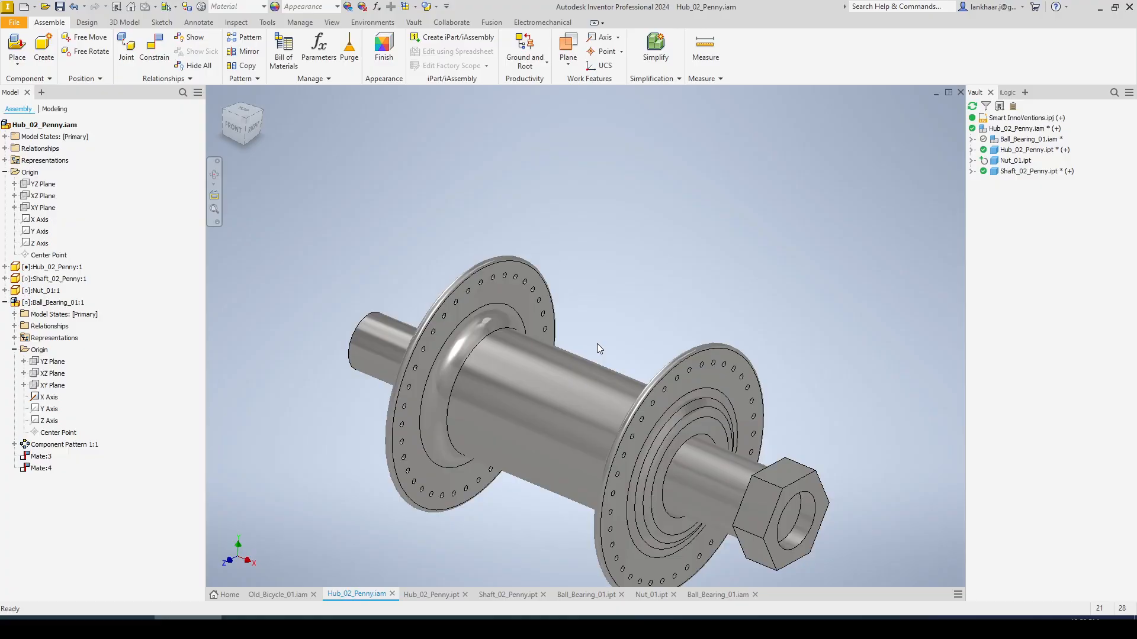
click(579, 309)
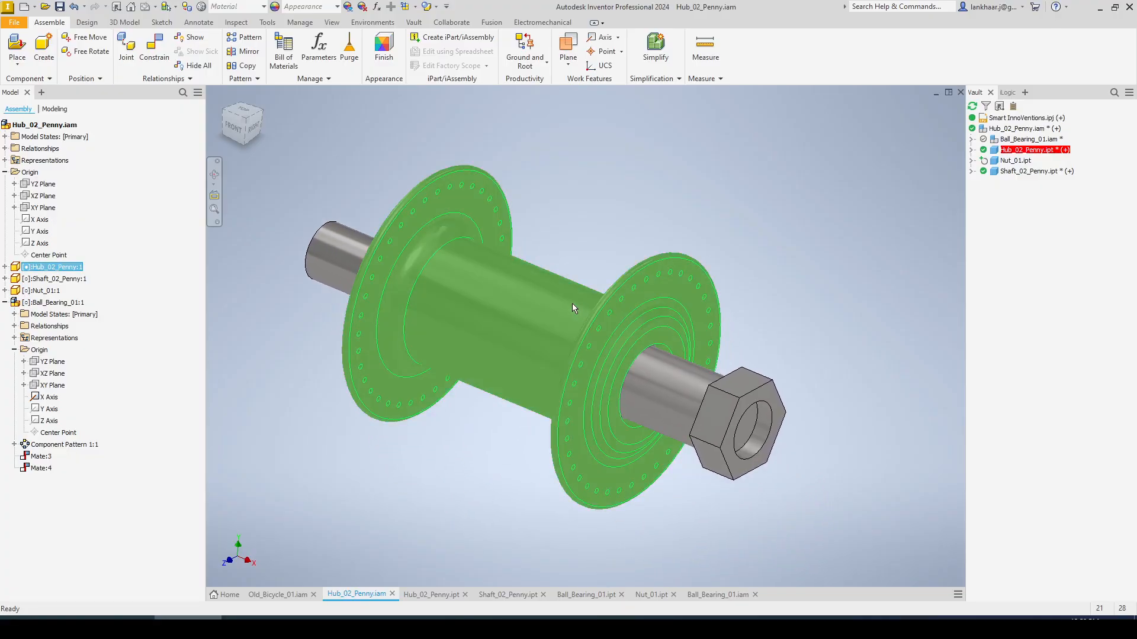
right_click(572, 306)
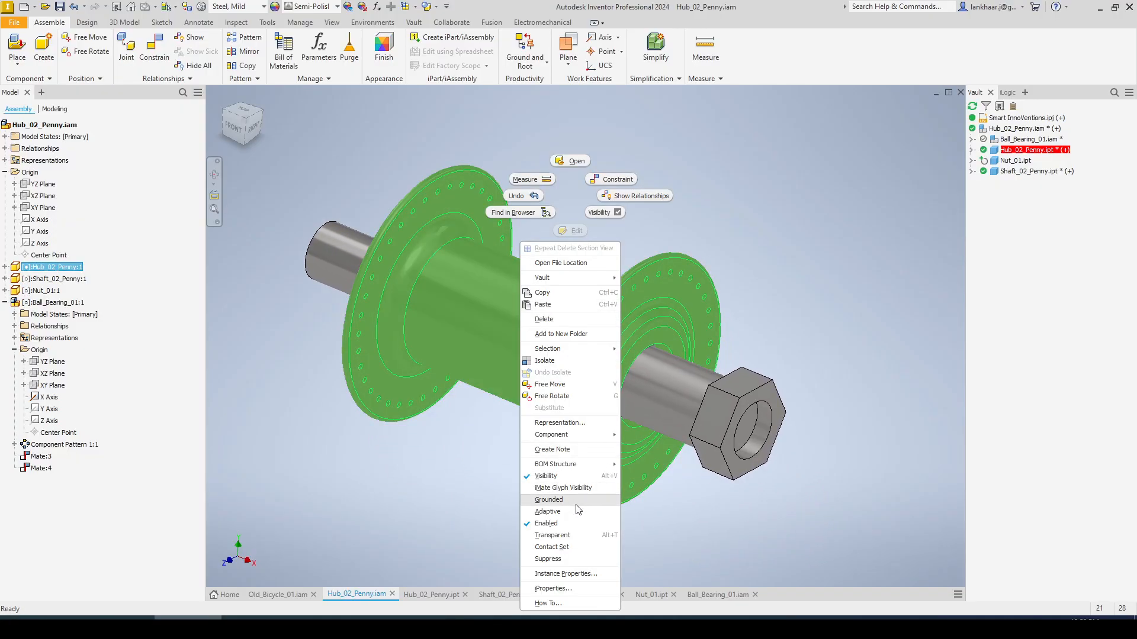
click(567, 535)
Move the nut on the shaft and examine how it meets the bearing balls inside the transparent hub.
scroll(656, 467, up, 3)
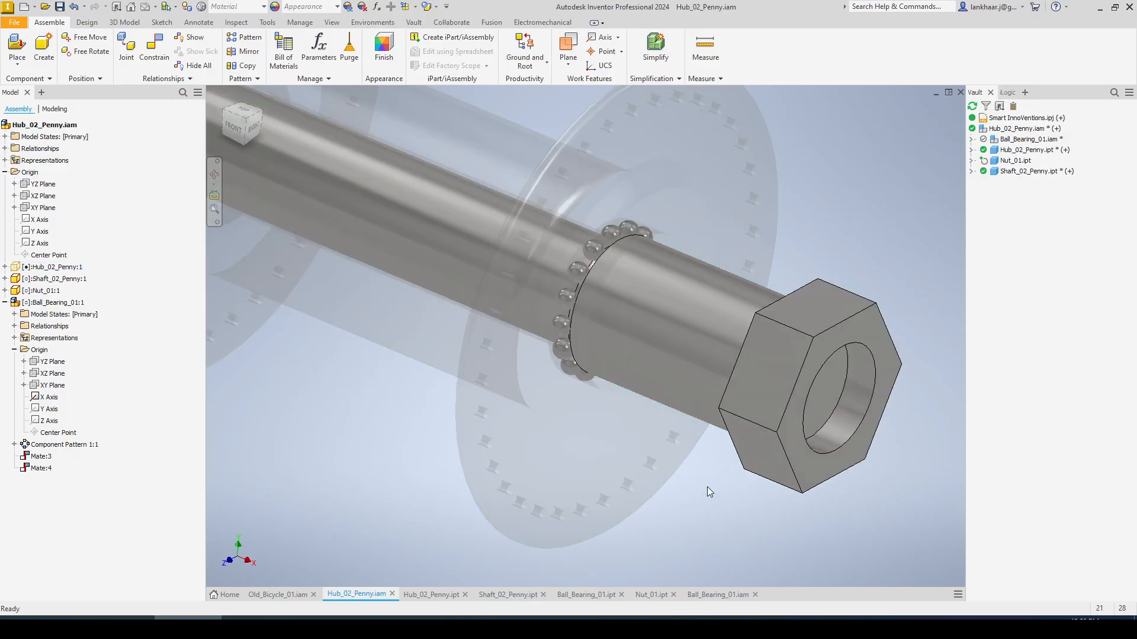
shift+middle_drag(716, 489, 727, 485)
click(652, 377)
drag(652, 377, 689, 460)
shift+middle_drag(689, 460, 656, 413)
drag(623, 362, 638, 361)
shift+middle_drag(638, 361, 681, 358)
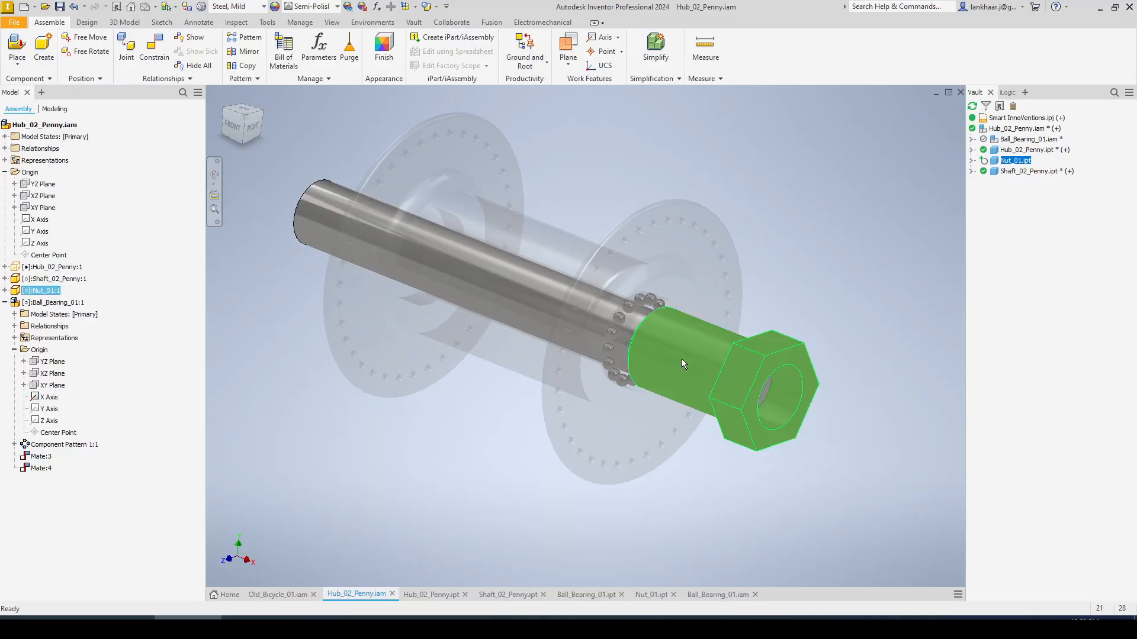
Open the nut part from the assembly, set its Nut_Length_01 parameter to 30 mm and update the part.
right_click(679, 358)
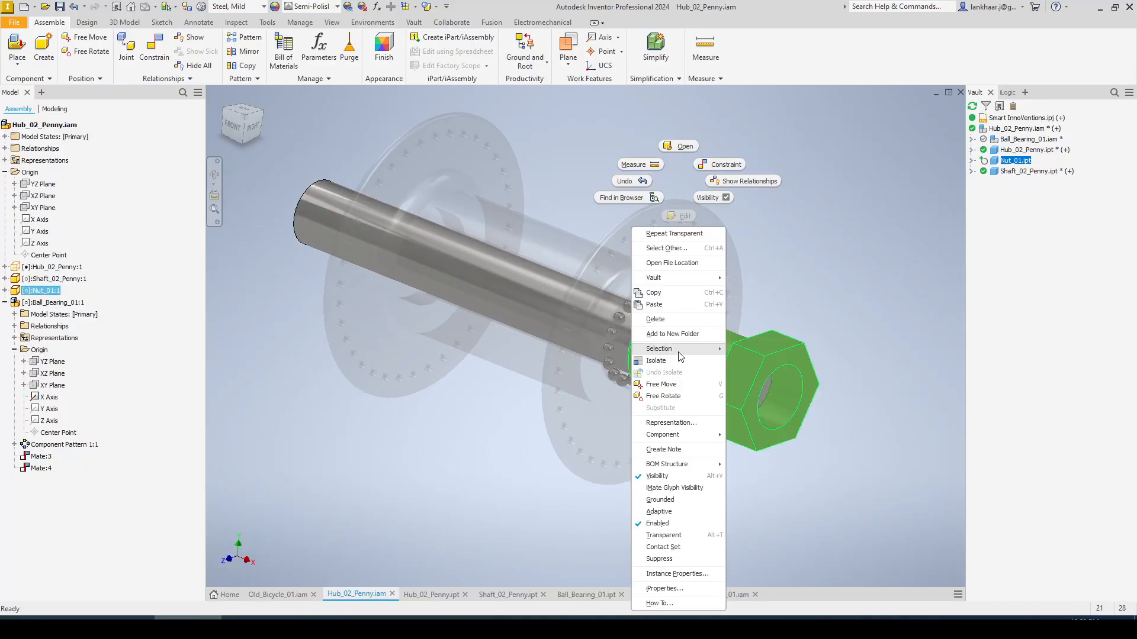
click(673, 145)
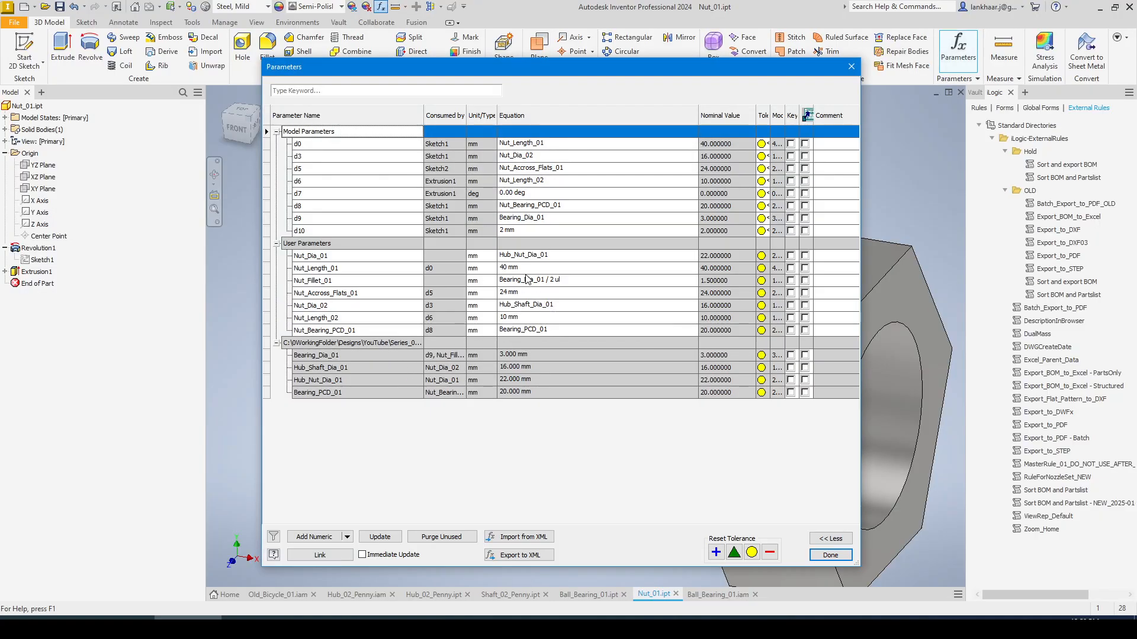
click(535, 266)
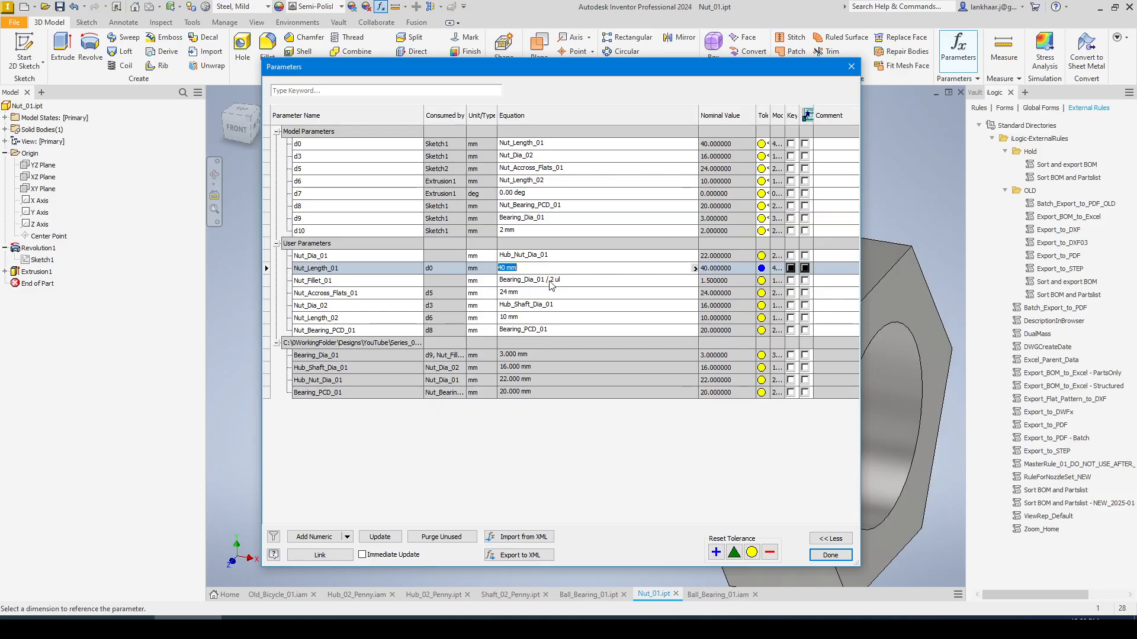
text(30)
key(Return)
key(Return)
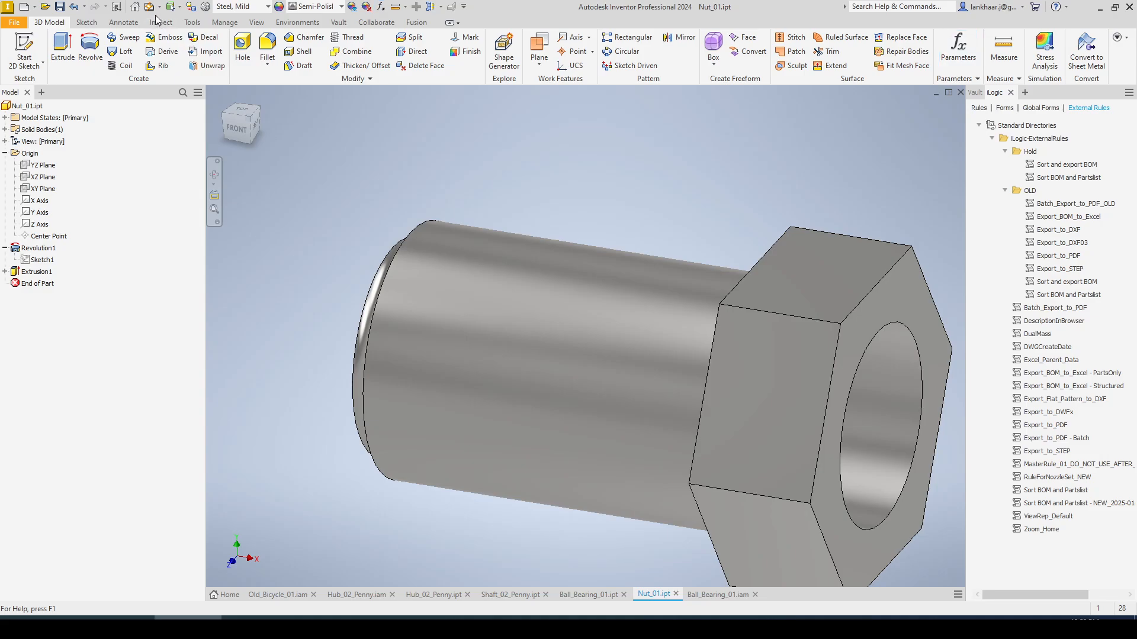
click(150, 5)
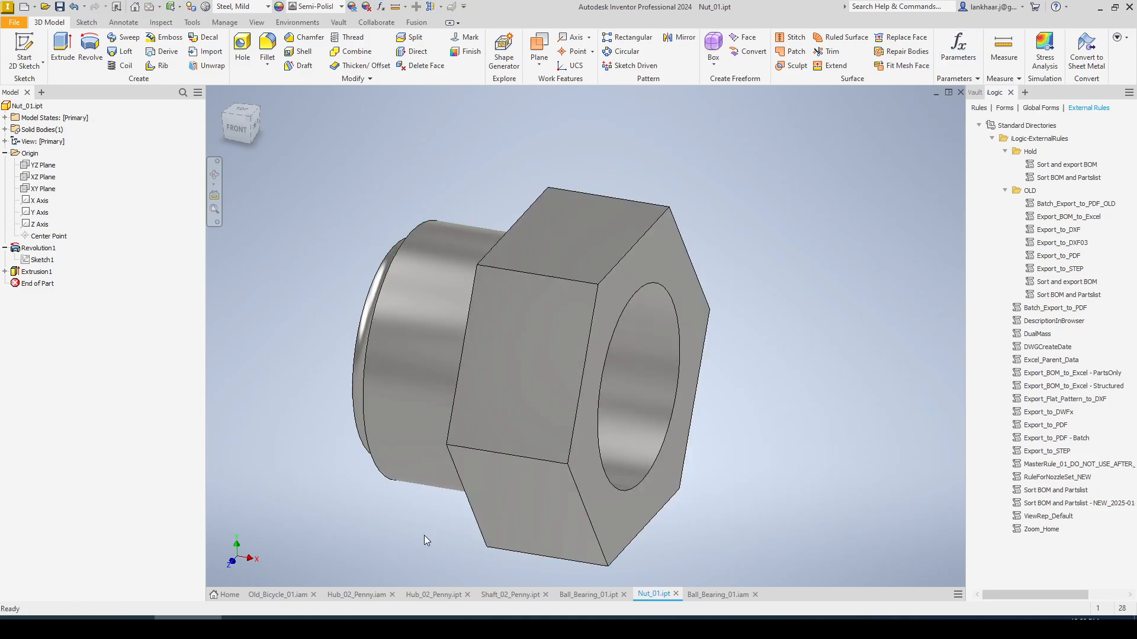
Update Hub_02_Penny.iam with the shortened nut and slide the nut along the shaft towards the bearing balls.
click(370, 596)
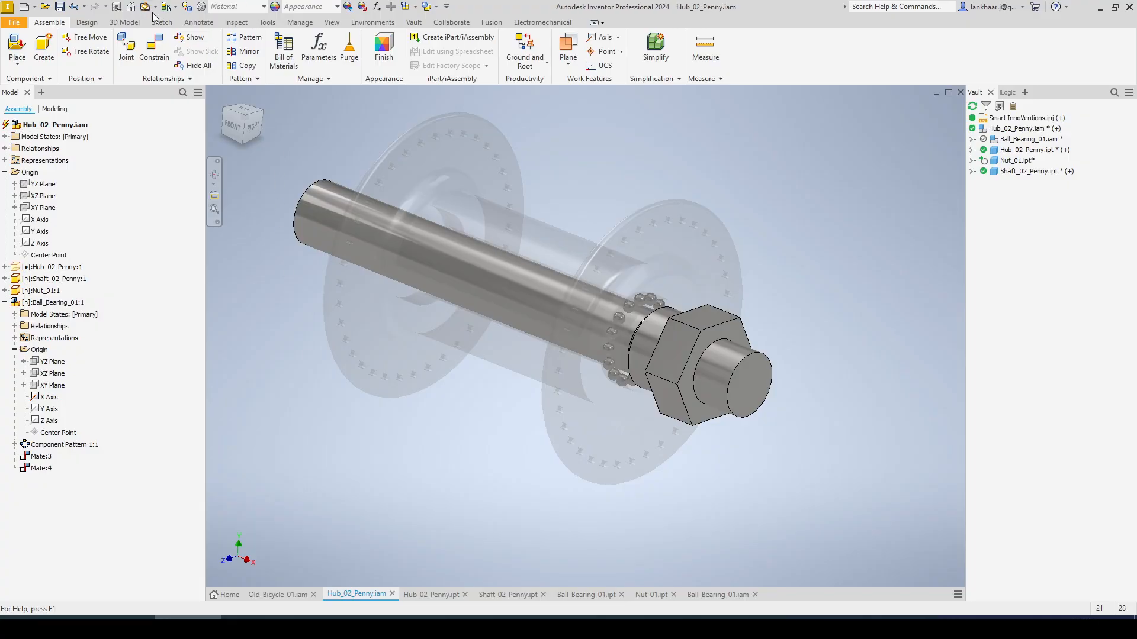
scroll(693, 287, up, 2)
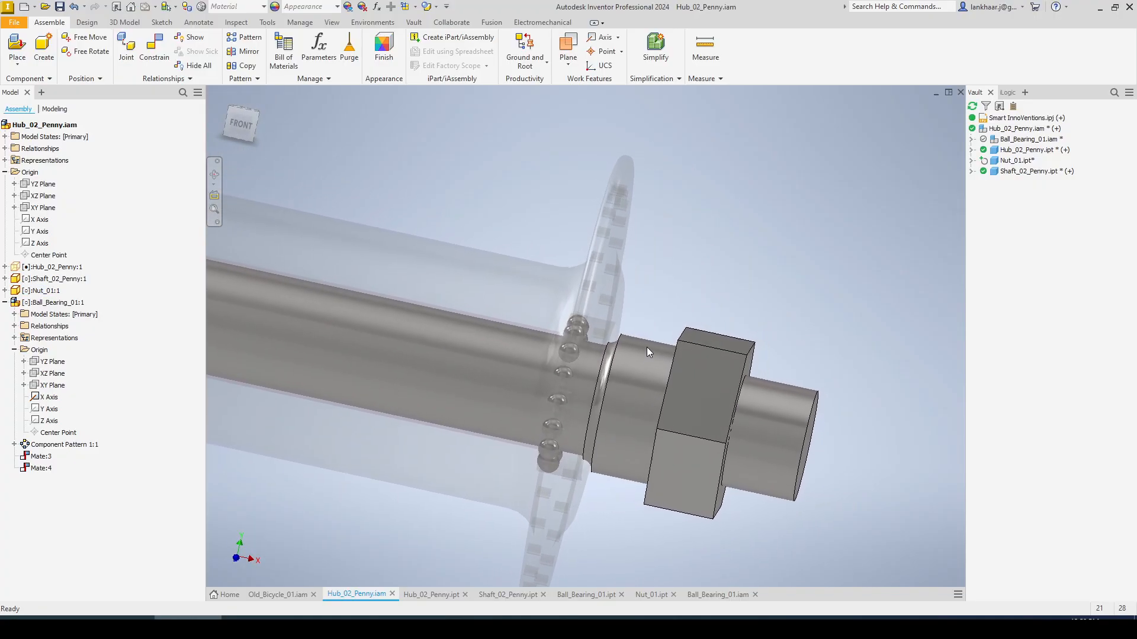
drag(652, 357, 634, 357)
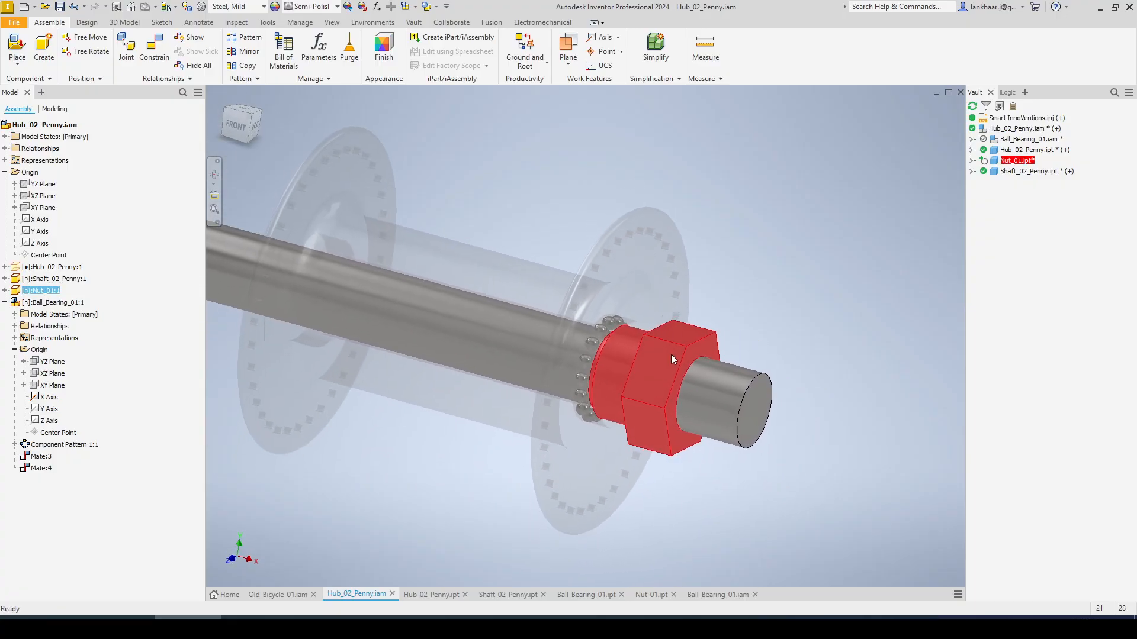
click(773, 300)
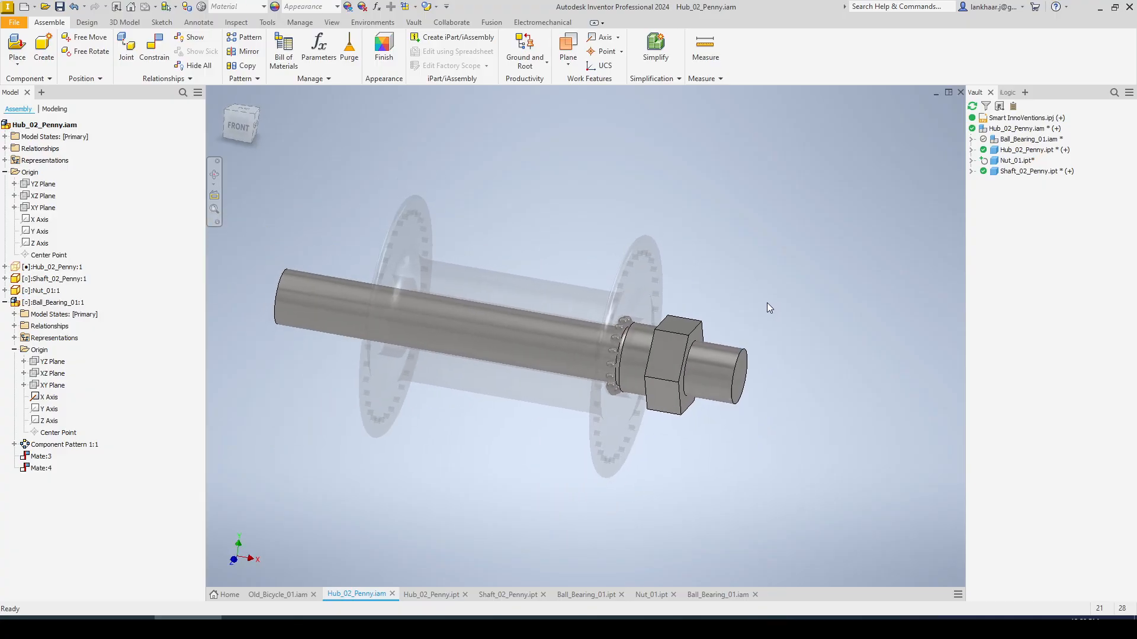
click(686, 338)
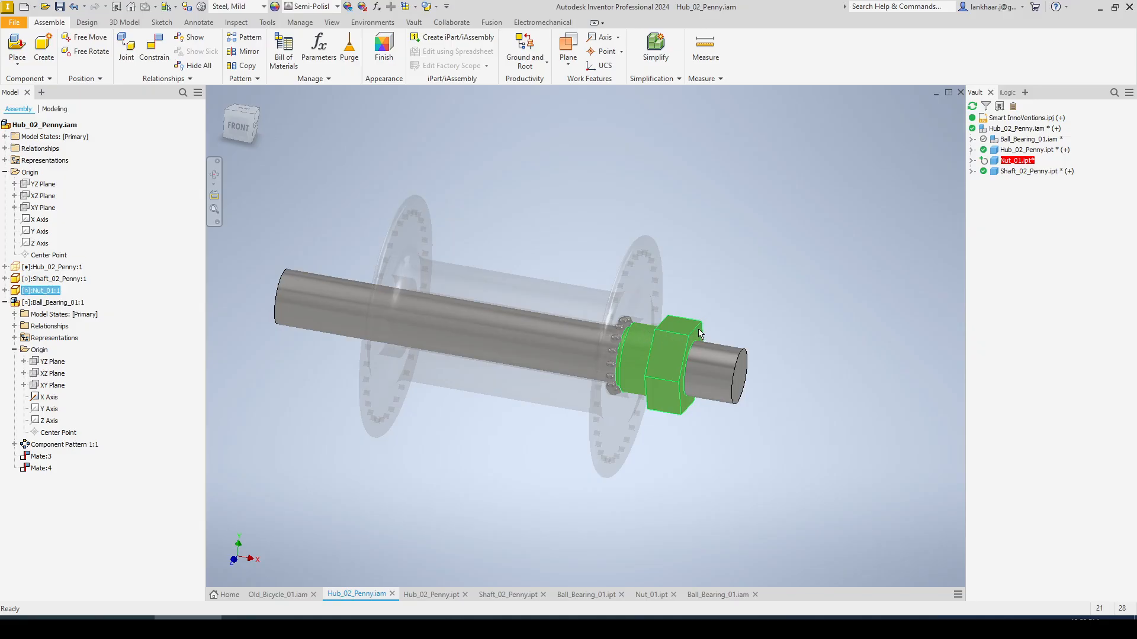
click(752, 263)
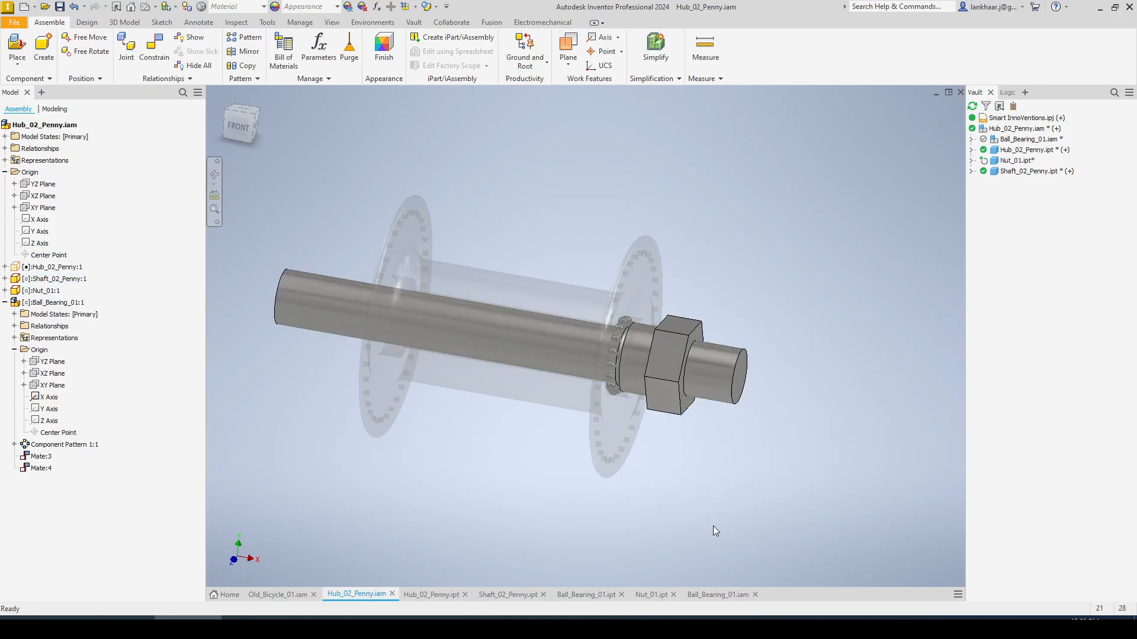
Add a full-depth ISO Metric profile thread, size 16, designation M16x1, class 6H, to the bore of Nut_01.ipt.
click(652, 594)
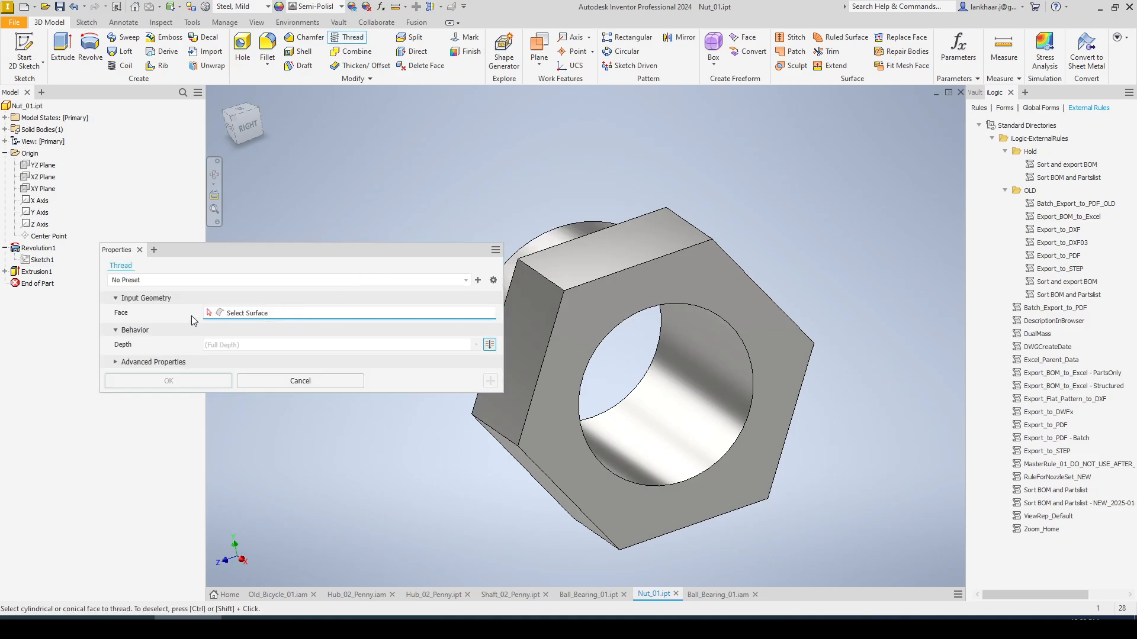
click(657, 388)
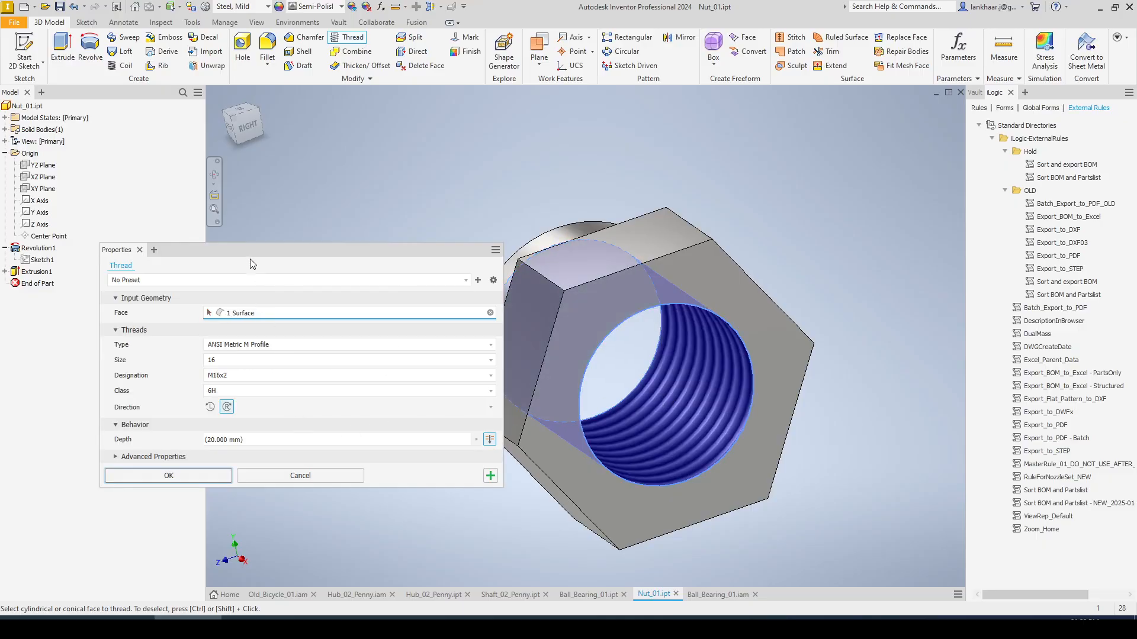
drag(117, 254, 113, 161)
click(382, 251)
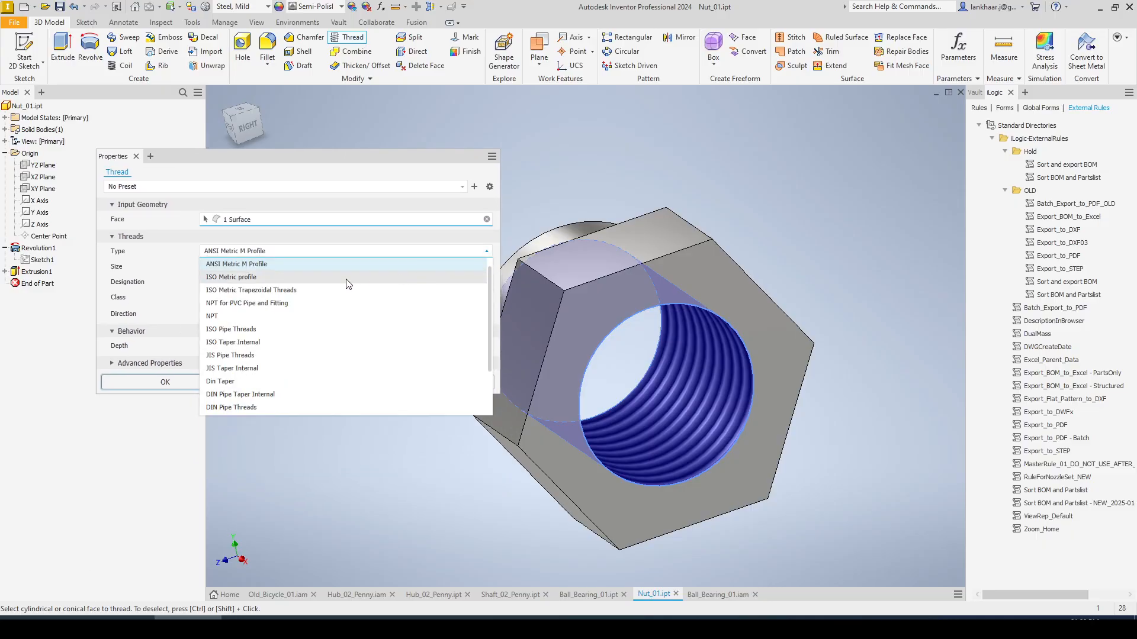
click(251, 278)
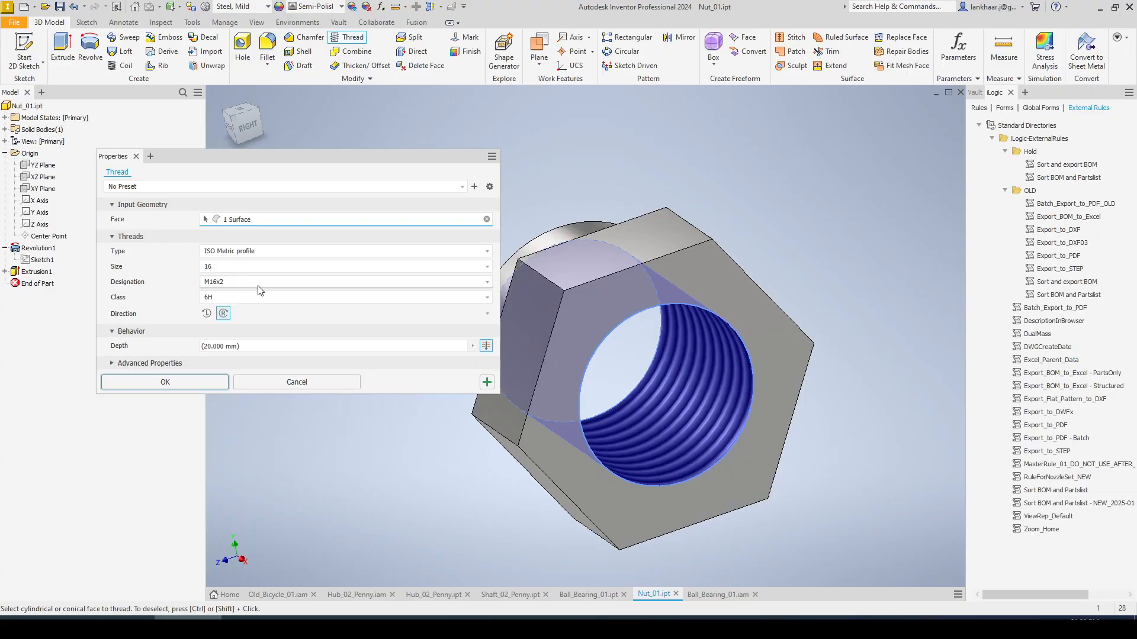
click(488, 282)
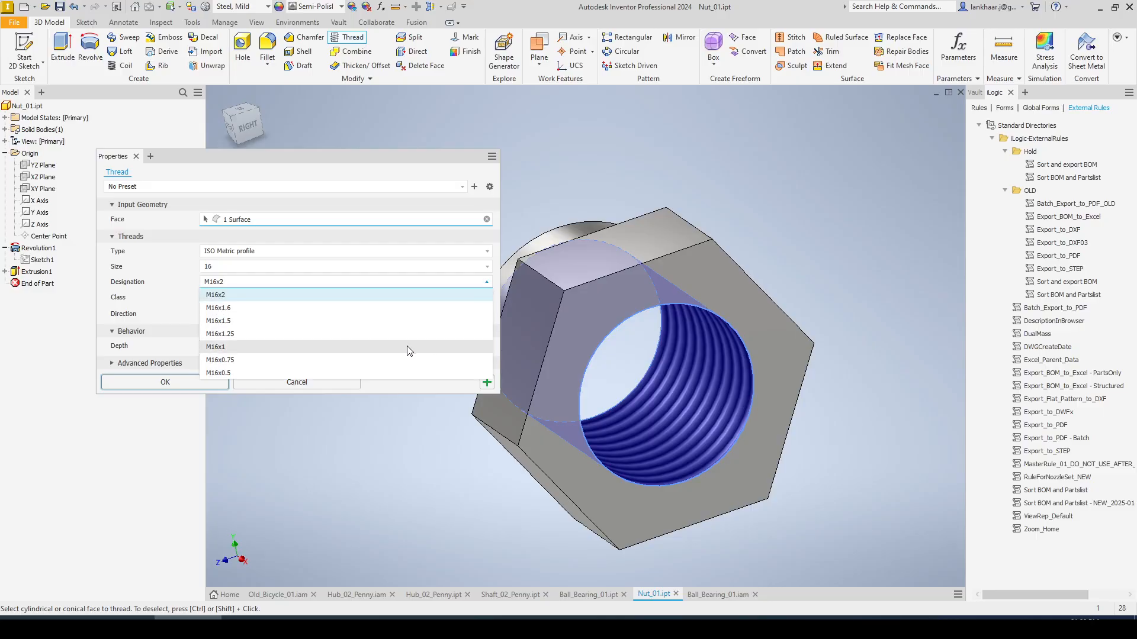
click(356, 347)
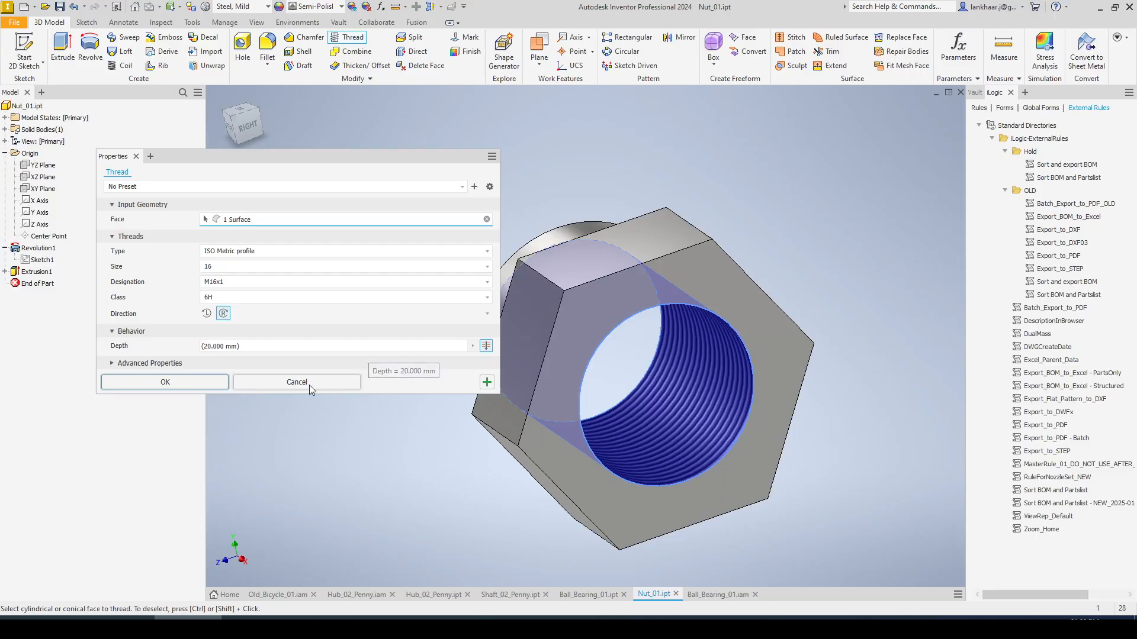
click(201, 382)
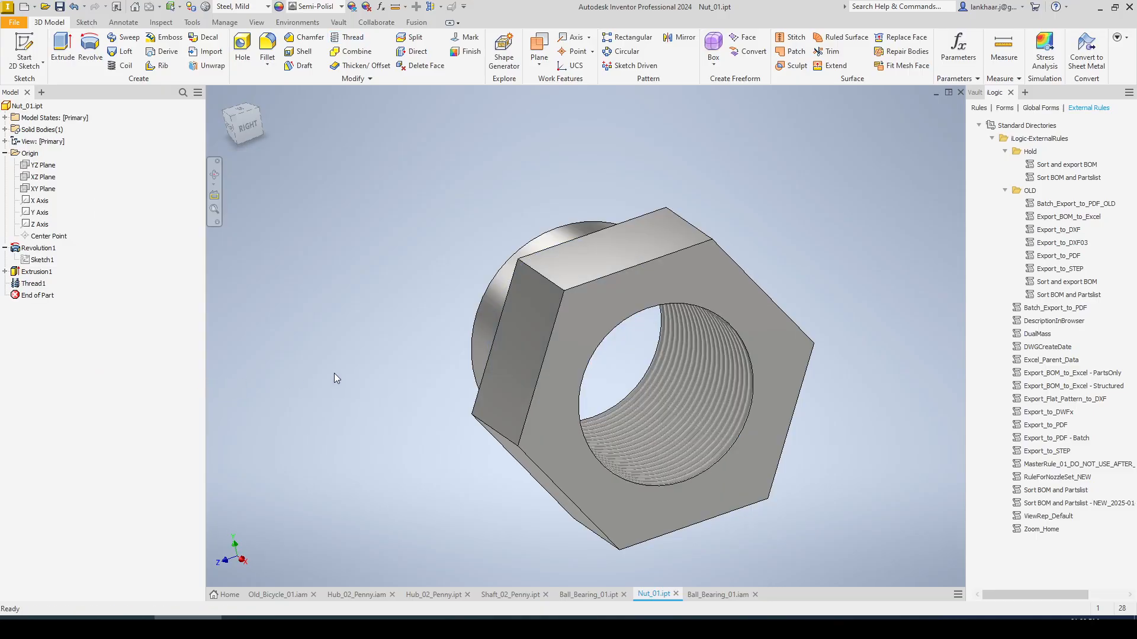
Save Nut_01.ipt together with its updated dependent files.
shift+middle_drag(495, 500, 448, 442)
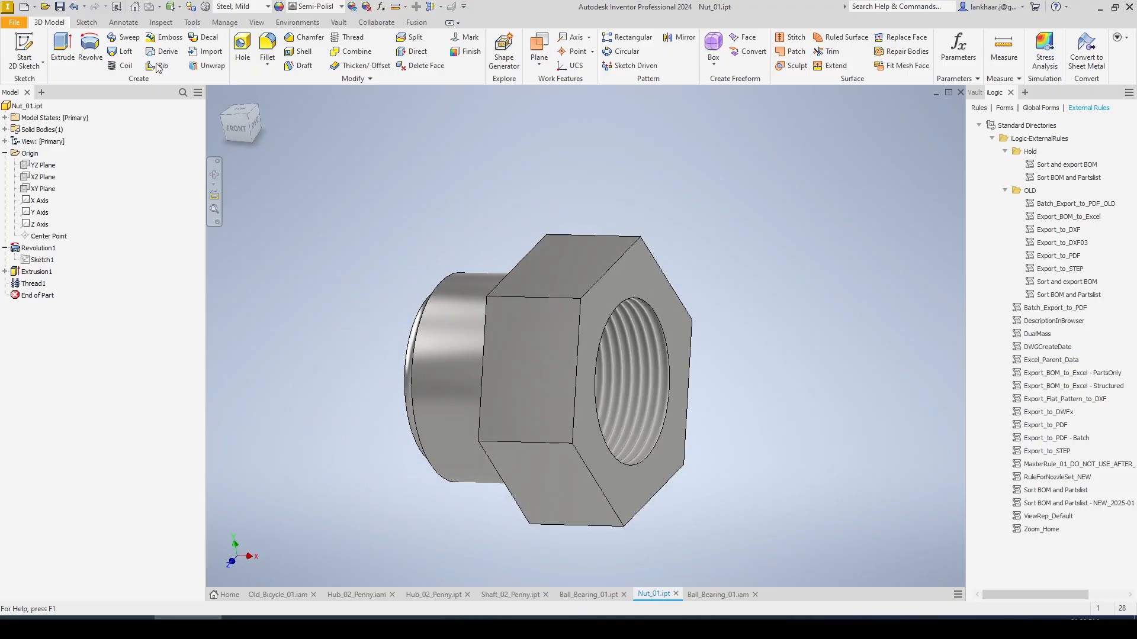
click(60, 7)
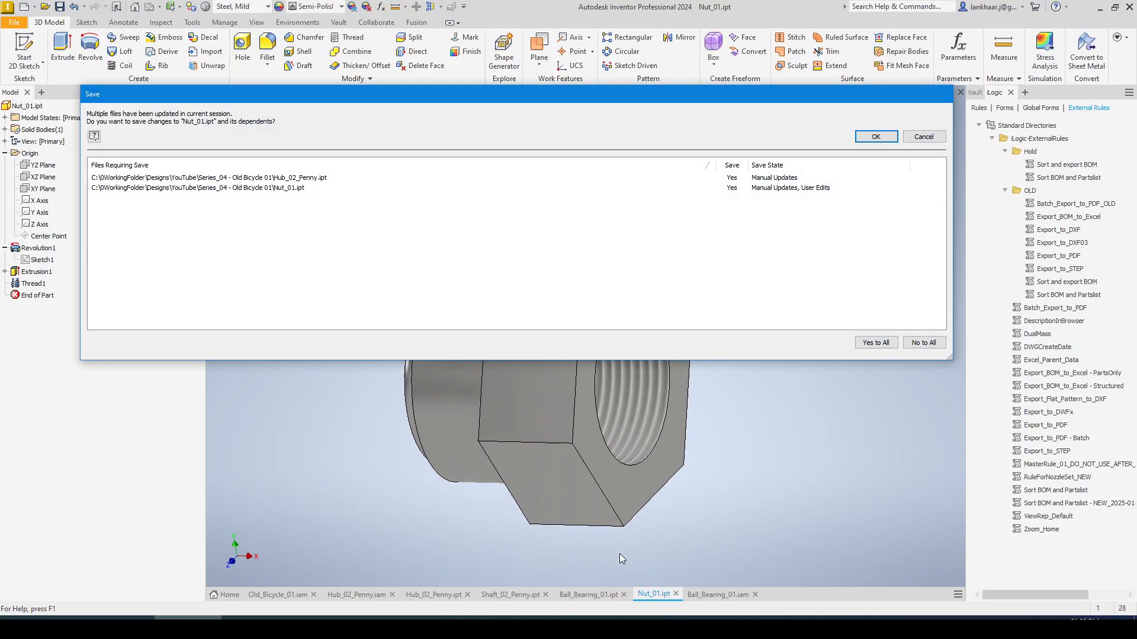
key(Return)
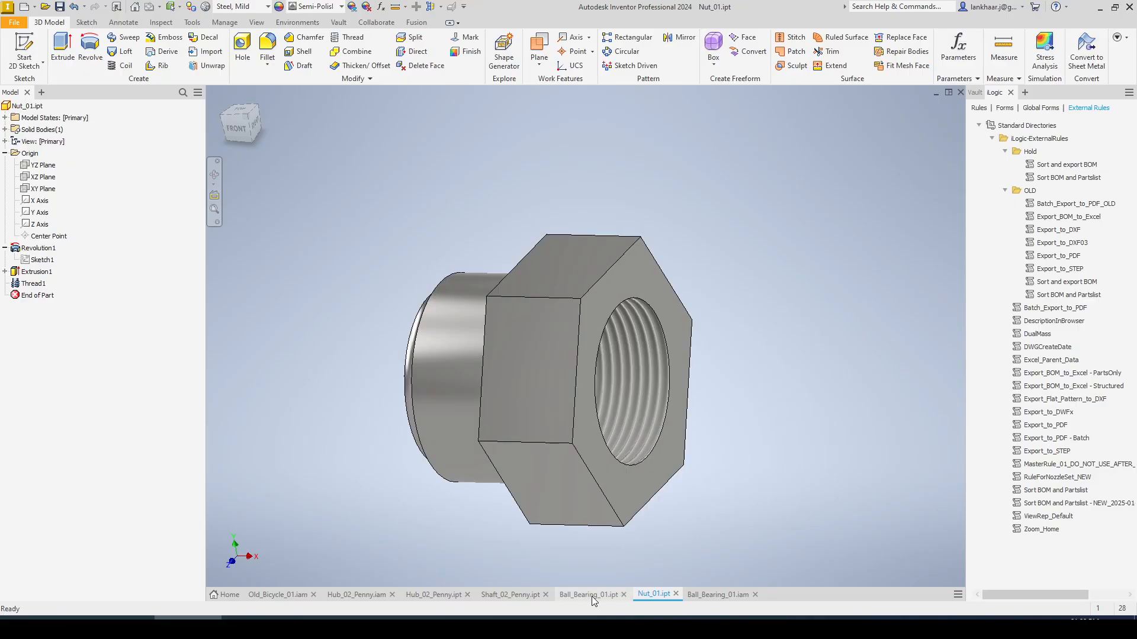
In Shaft_02_Penny.ipt, add a numeric user parameter named Shaft_Thread_Length_01.
click(504, 594)
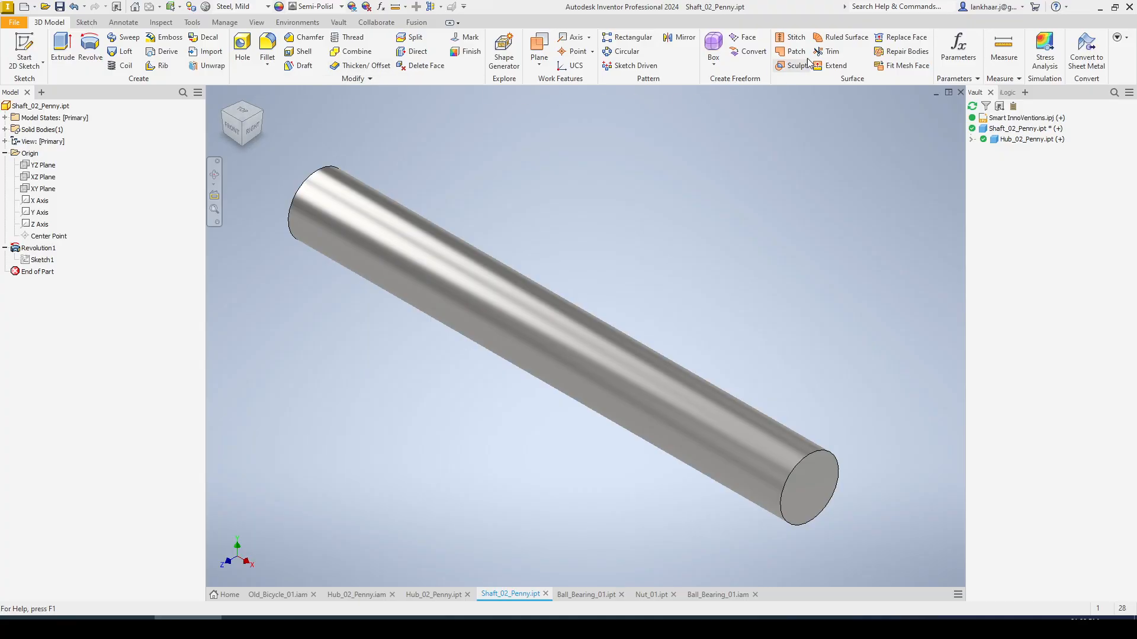
click(953, 47)
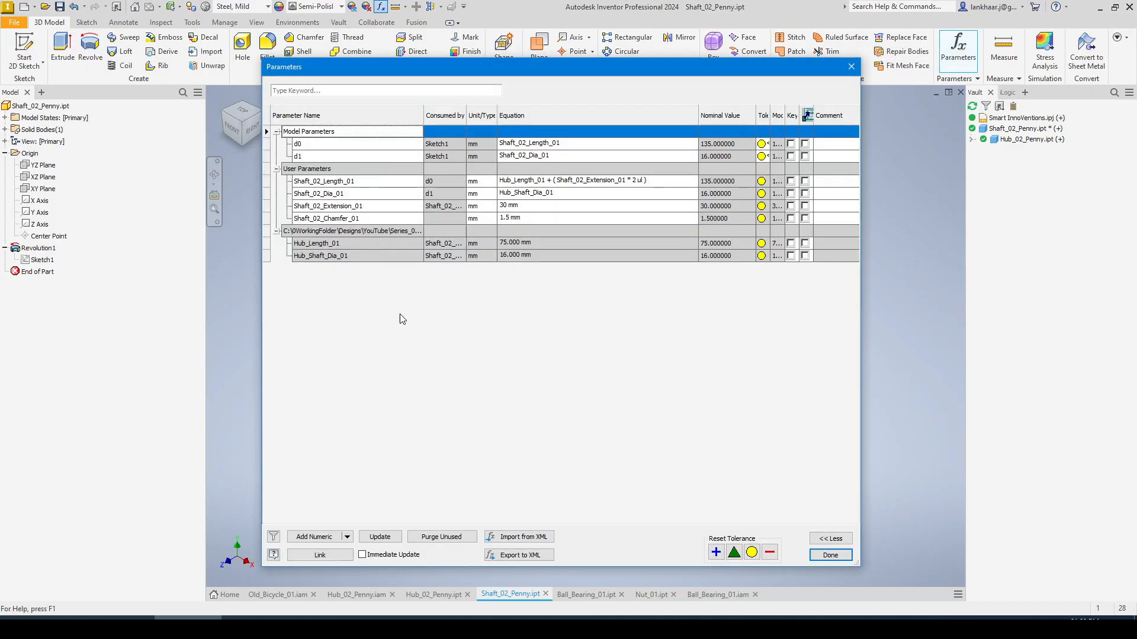
click(313, 537)
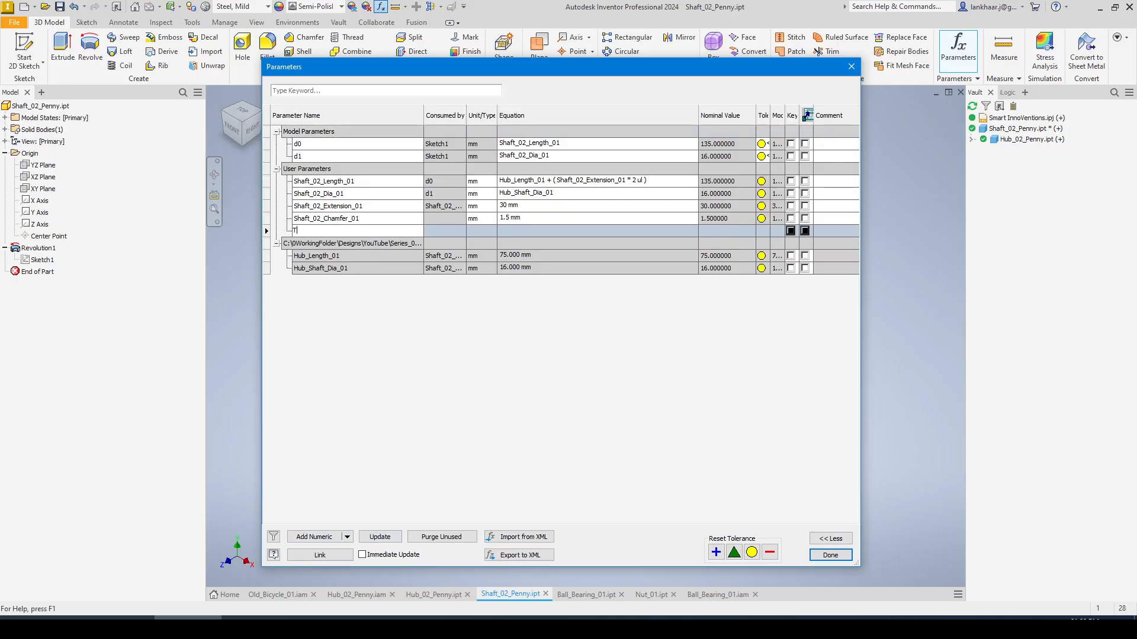
text(Shaft_Therad_Length_01)
click(316, 231)
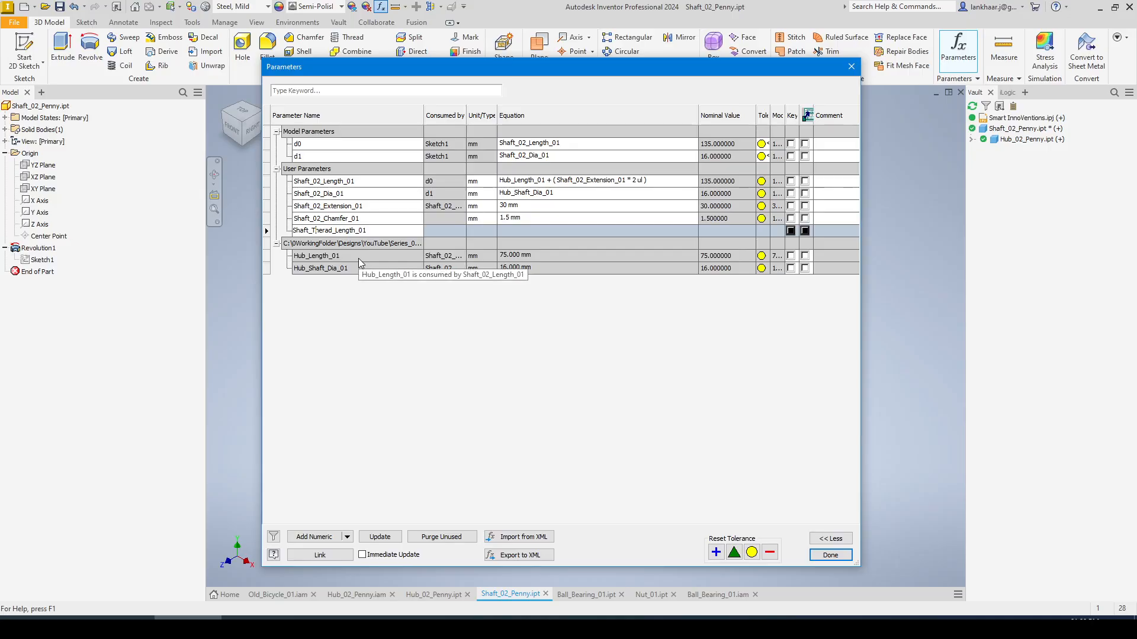
text(r)
key(BackSpace)
key(Delete)
text(hr)
key(Delete)
text(e)
key(Return)
Set the Shaft_Thread_Length_01 parameter to 20 mm and close the parameter table.
click(529, 232)
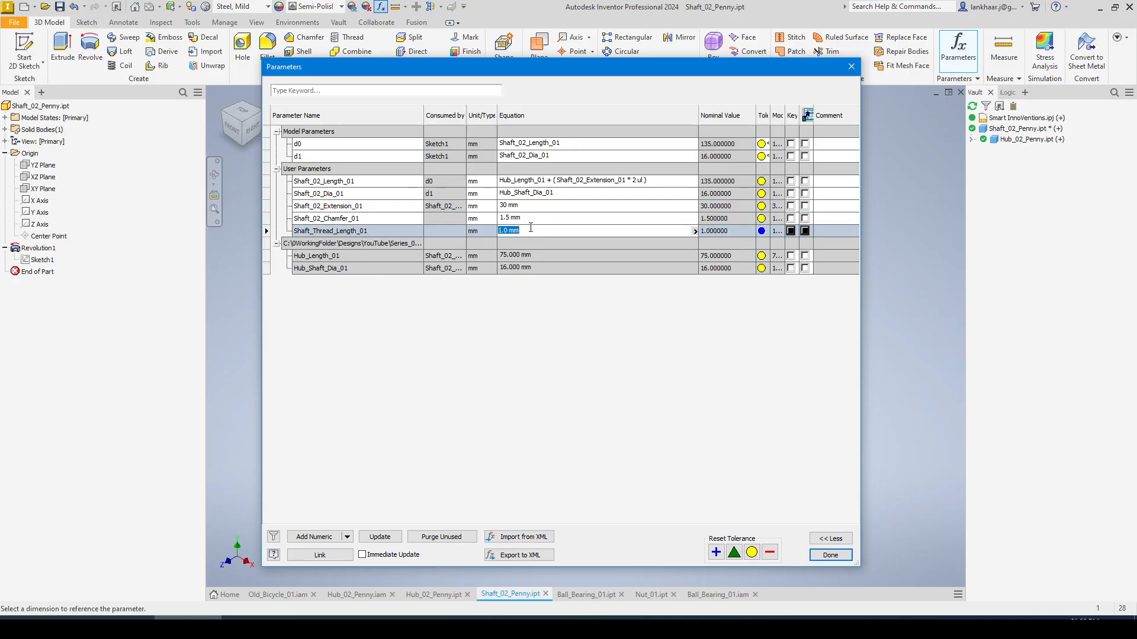
text(20)
key(Return)
key(Return)
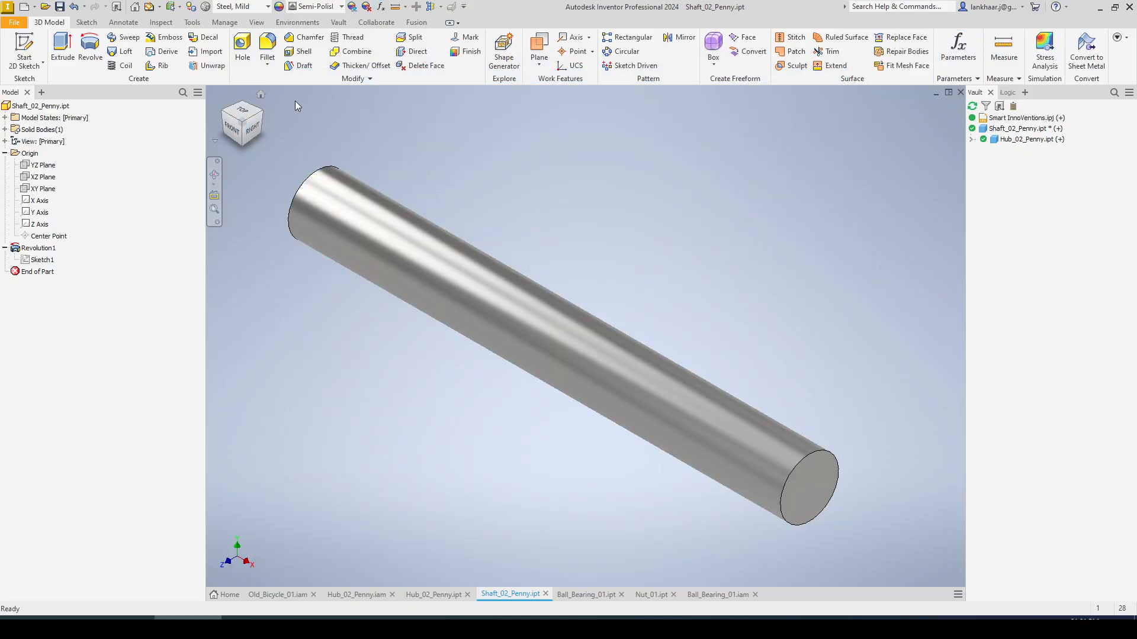
Start a size 16 ANSI Metric M Profile thread on the shaft's cylindrical face, with its depth driven by Shaft_Thread_Length_01 instead of full depth.
click(349, 37)
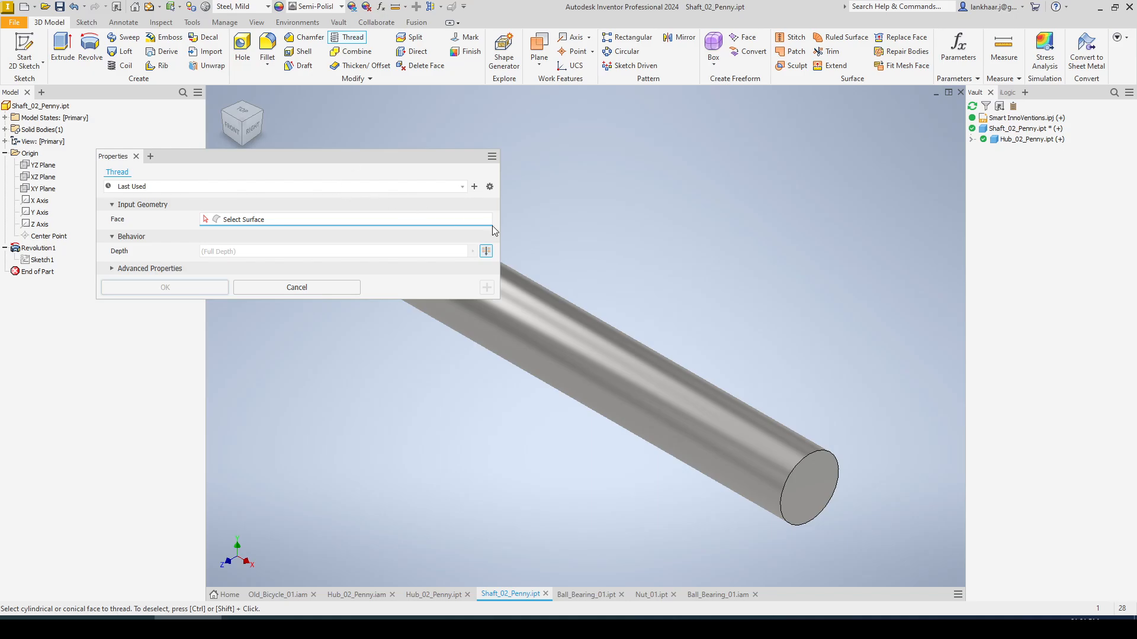
click(786, 439)
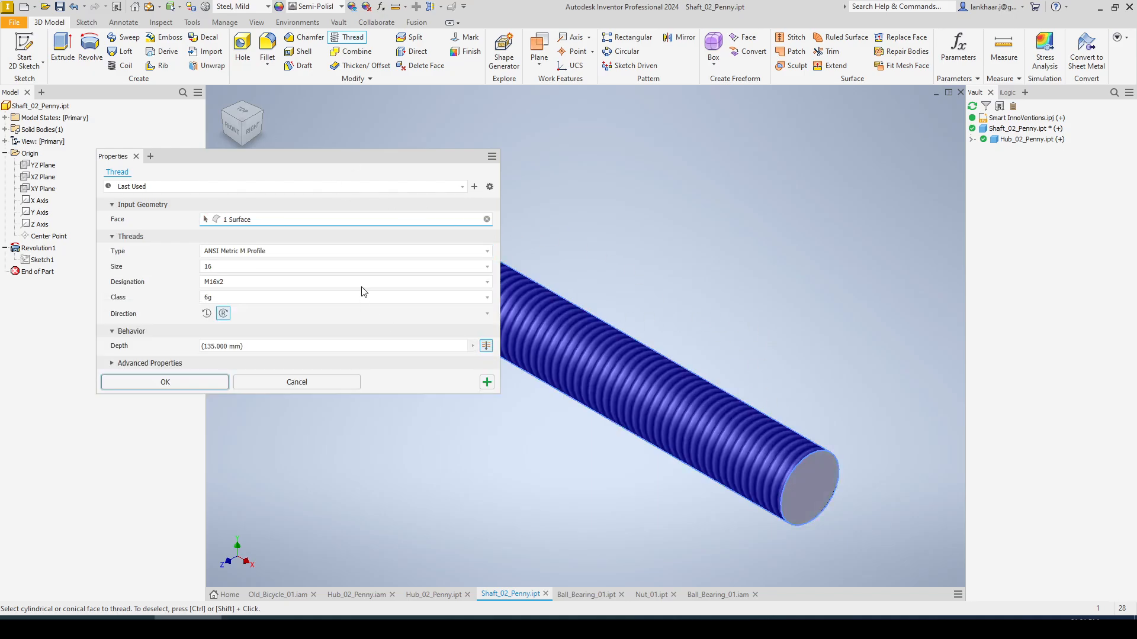
click(124, 363)
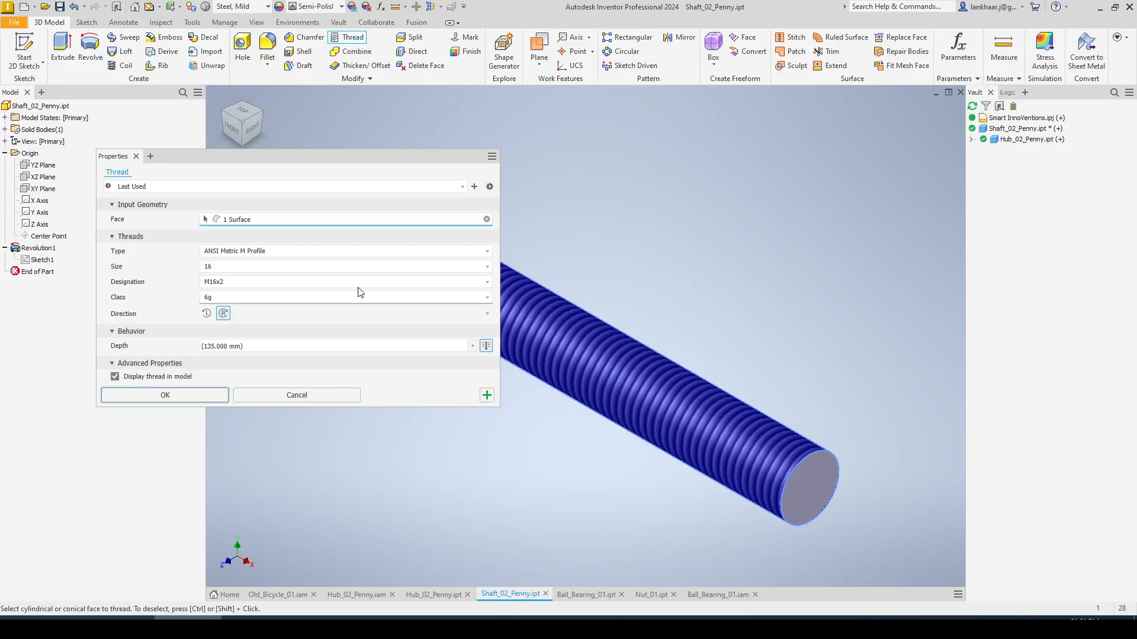
click(481, 346)
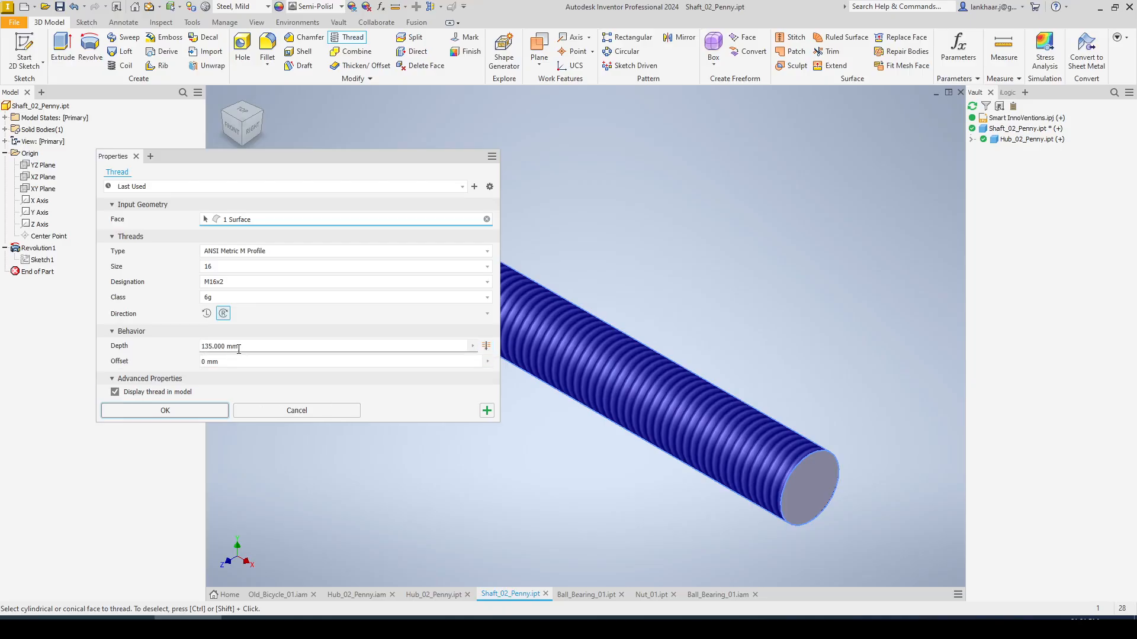
click(234, 347)
click(473, 346)
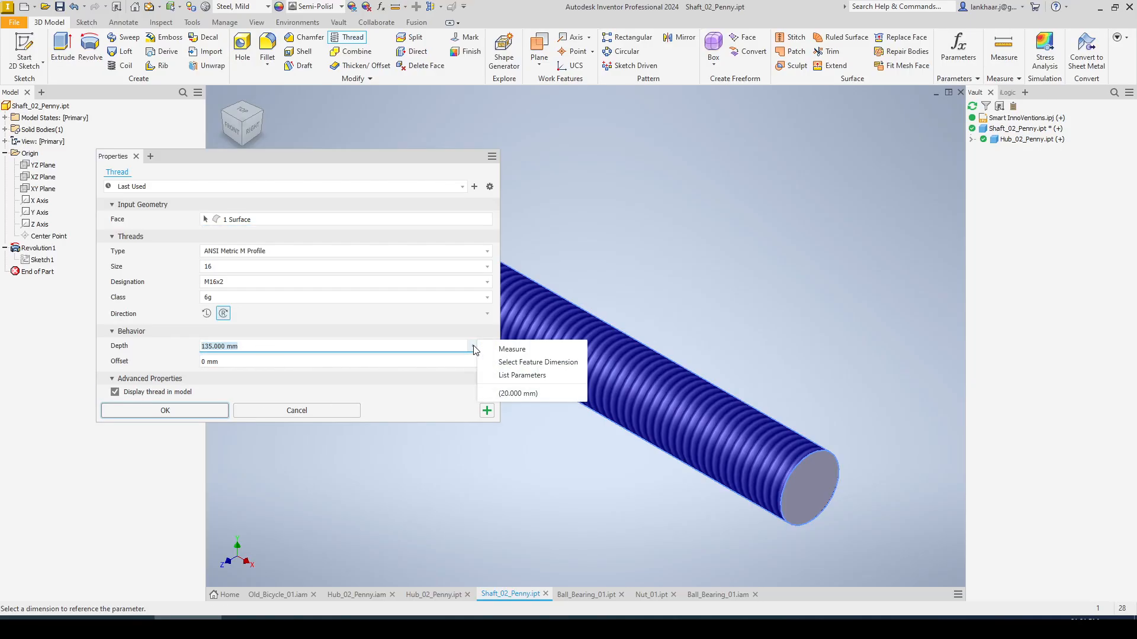
click(498, 373)
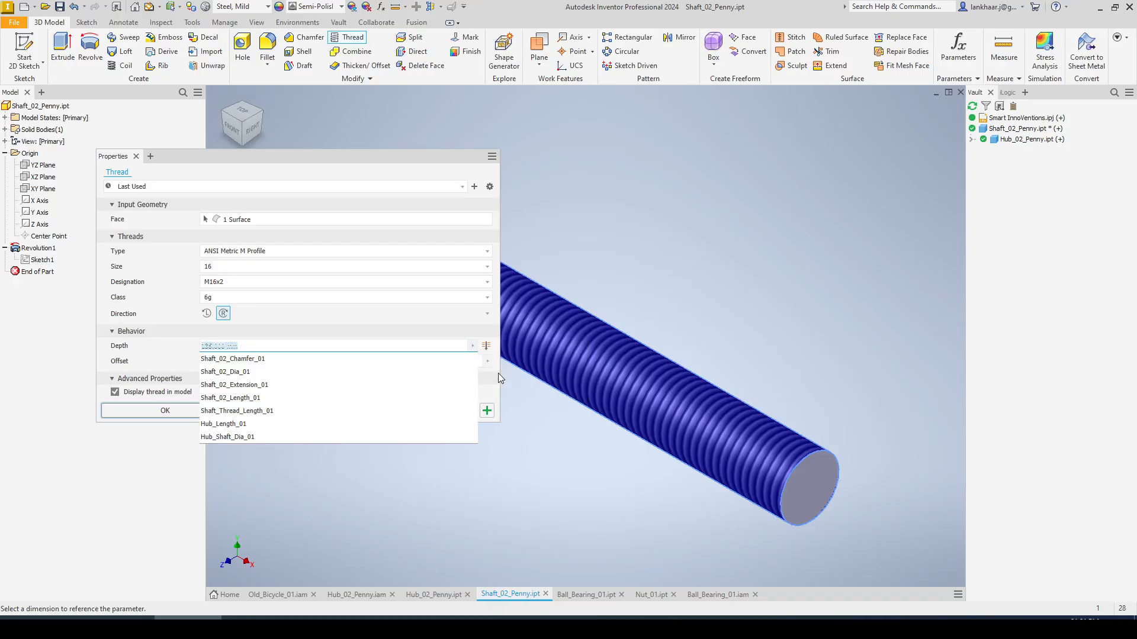
click(260, 411)
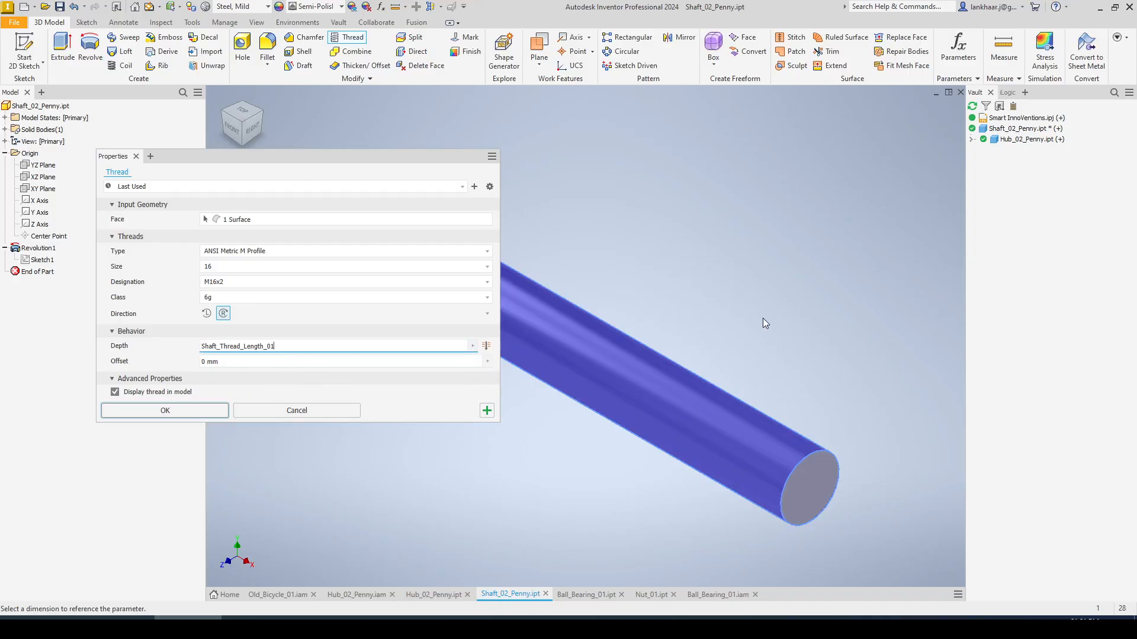
Set the thread designation to M16x1 with class 6g and create the thread on the far end of the shaft.
scroll(763, 318, down, 3)
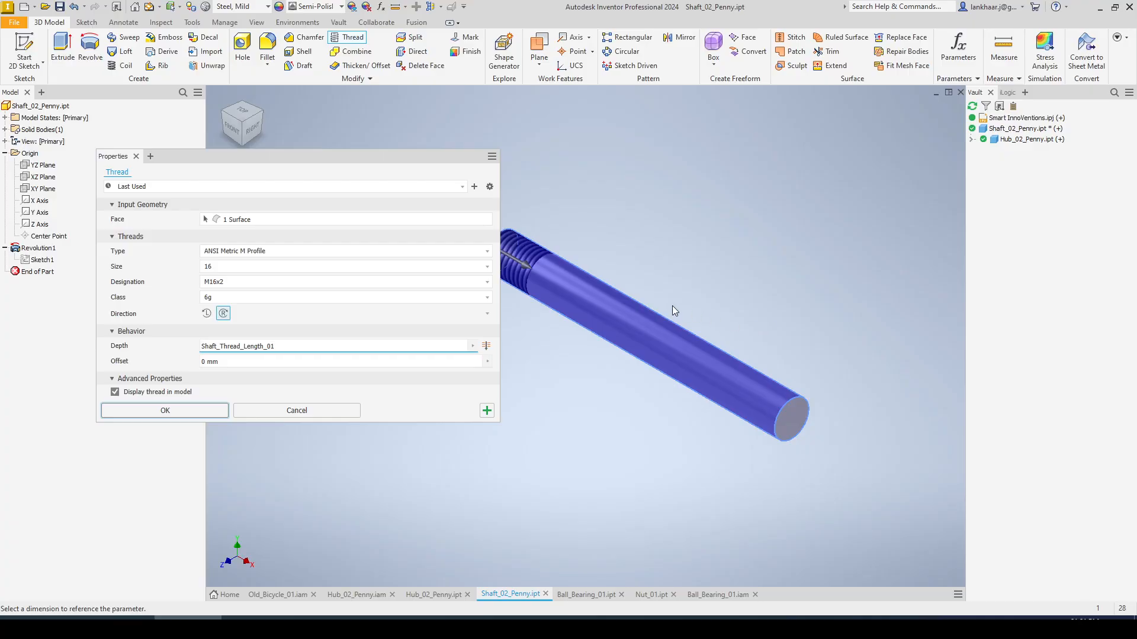
click(307, 287)
click(251, 335)
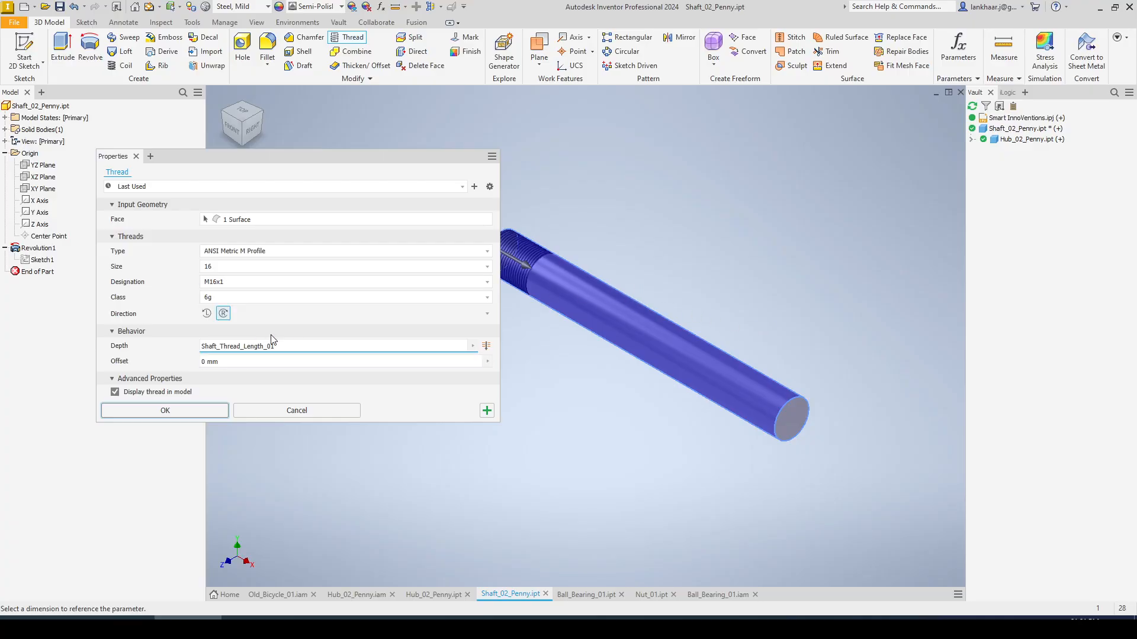
click(216, 413)
click(34, 272)
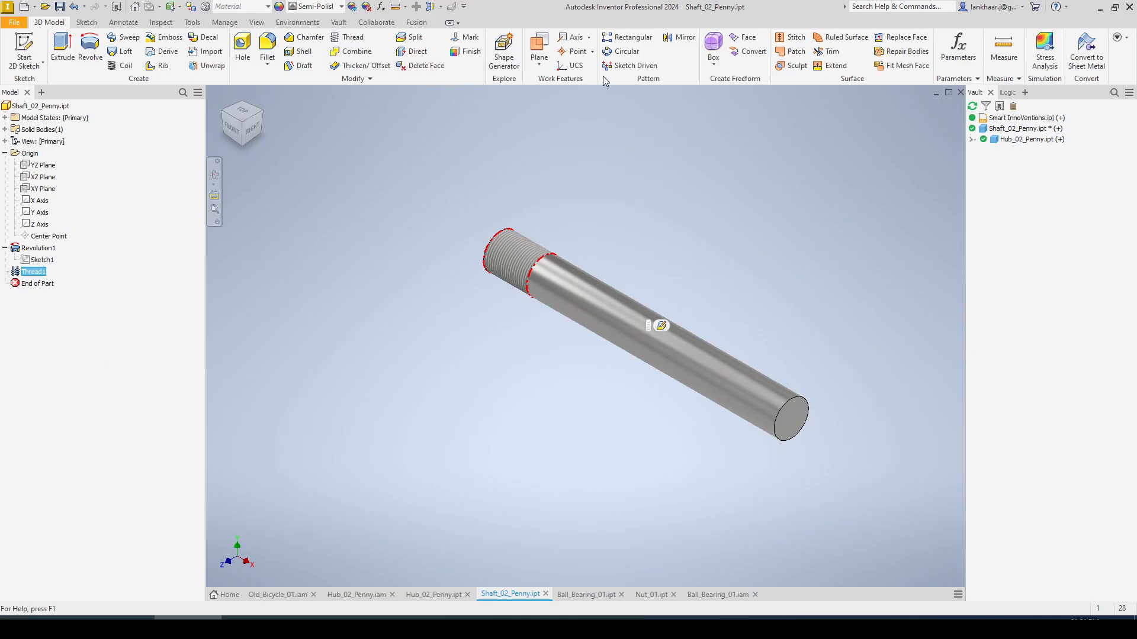
click(419, 222)
click(261, 96)
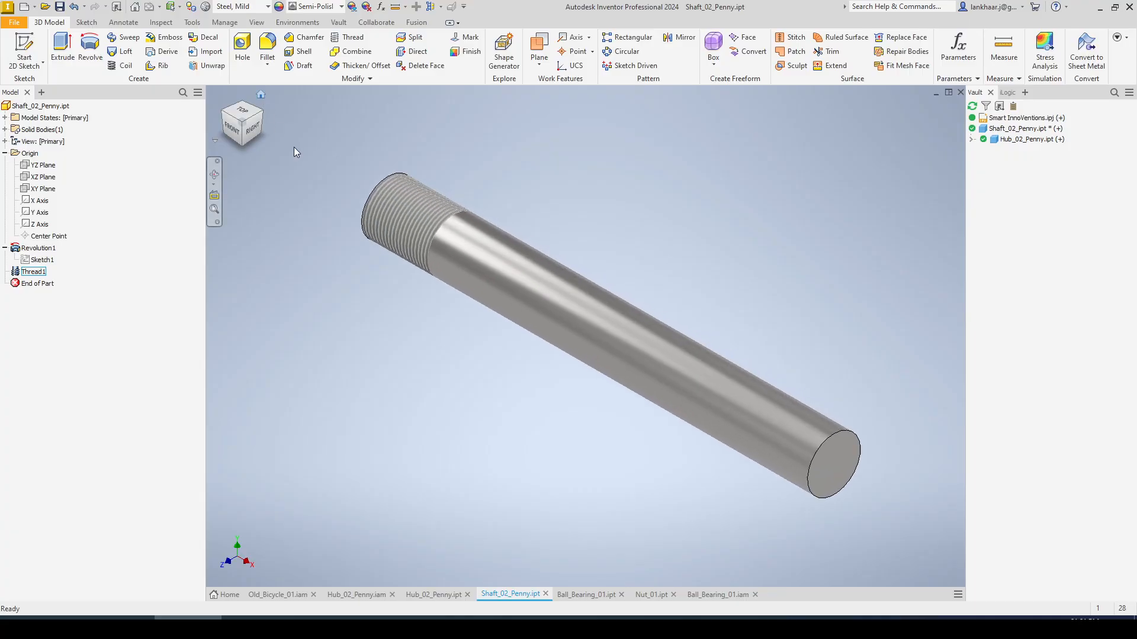
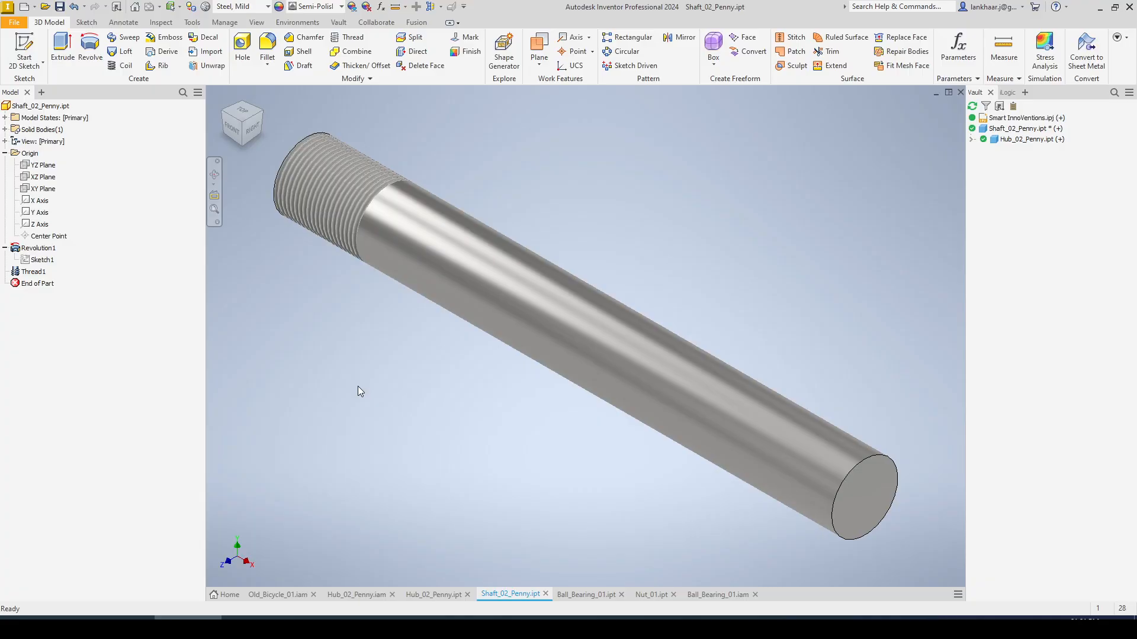
Try to mirror the end thread to the opposite end of the shaft.
click(34, 272)
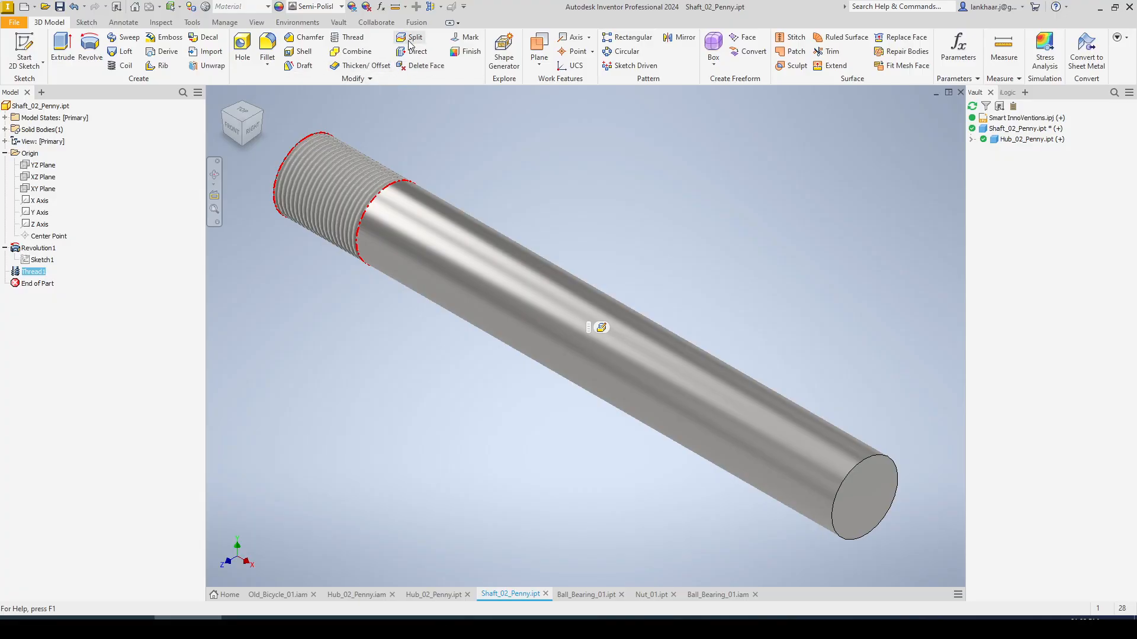
click(358, 79)
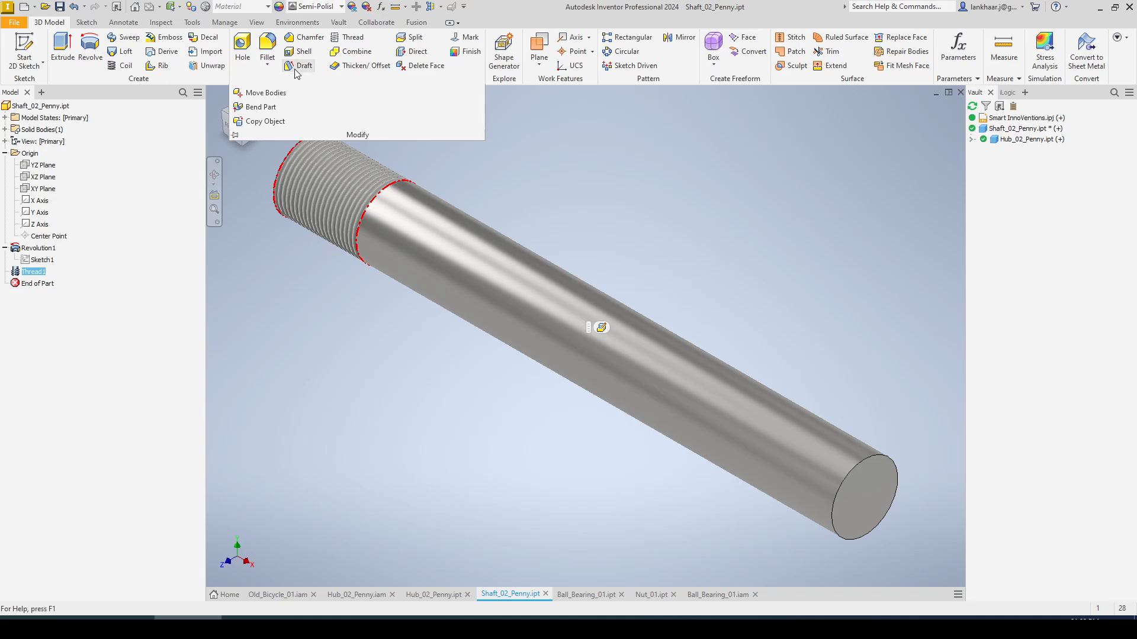
click(681, 48)
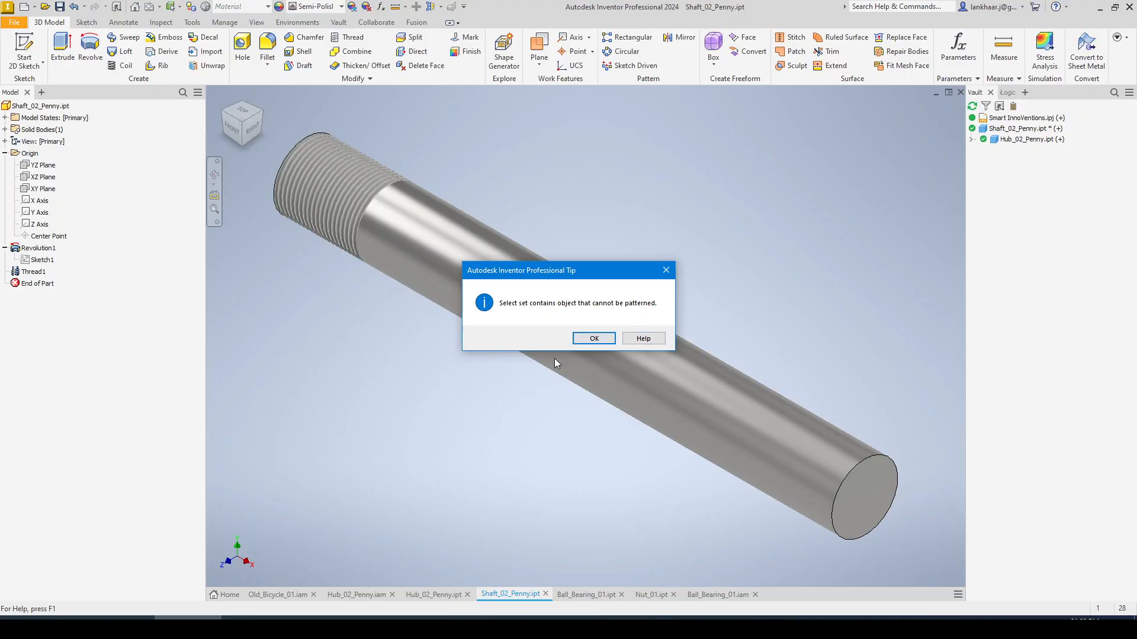
click(594, 338)
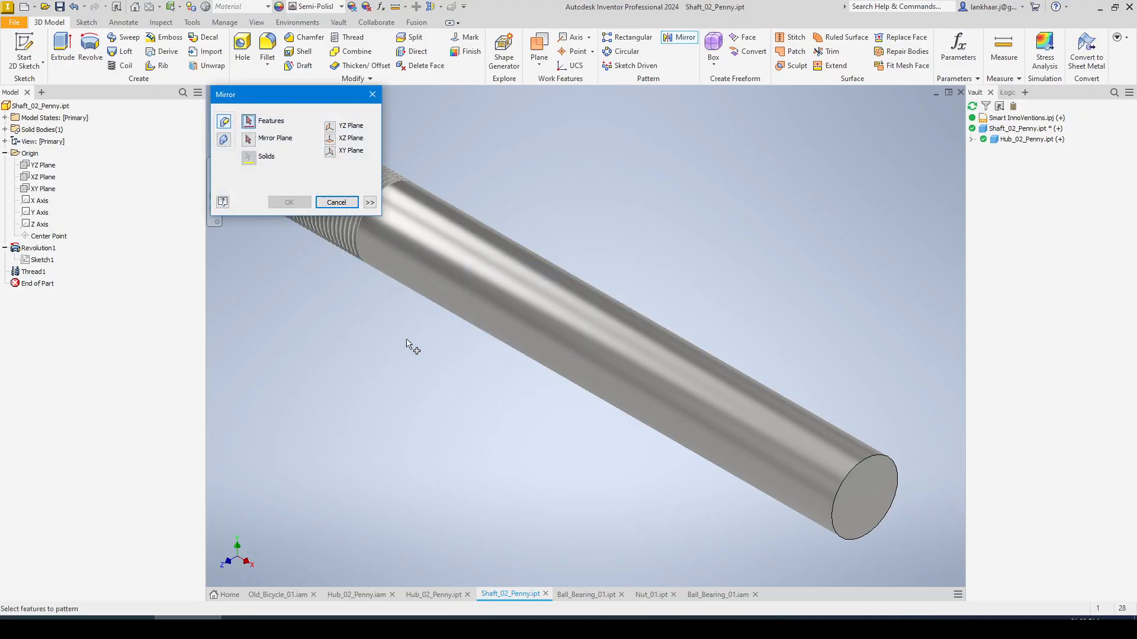
click(336, 202)
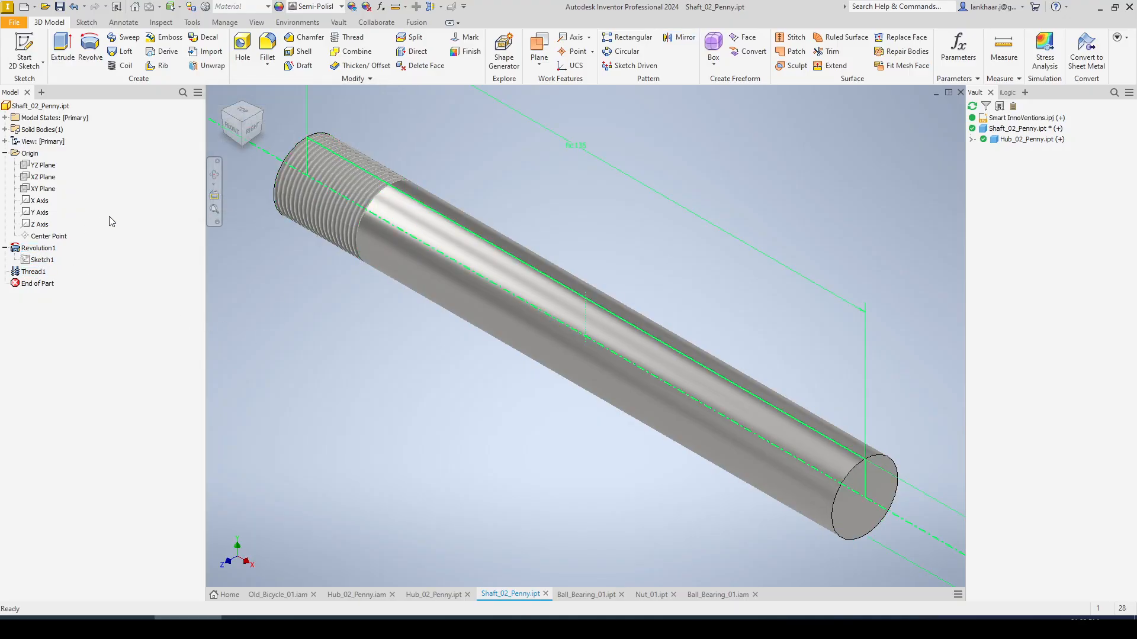
Add an ANSI Metric M Profile thread, designation M16x1, class 6g, depth Shaft_Thread_Length_01, to the unthreaded near end of the shaft.
click(358, 39)
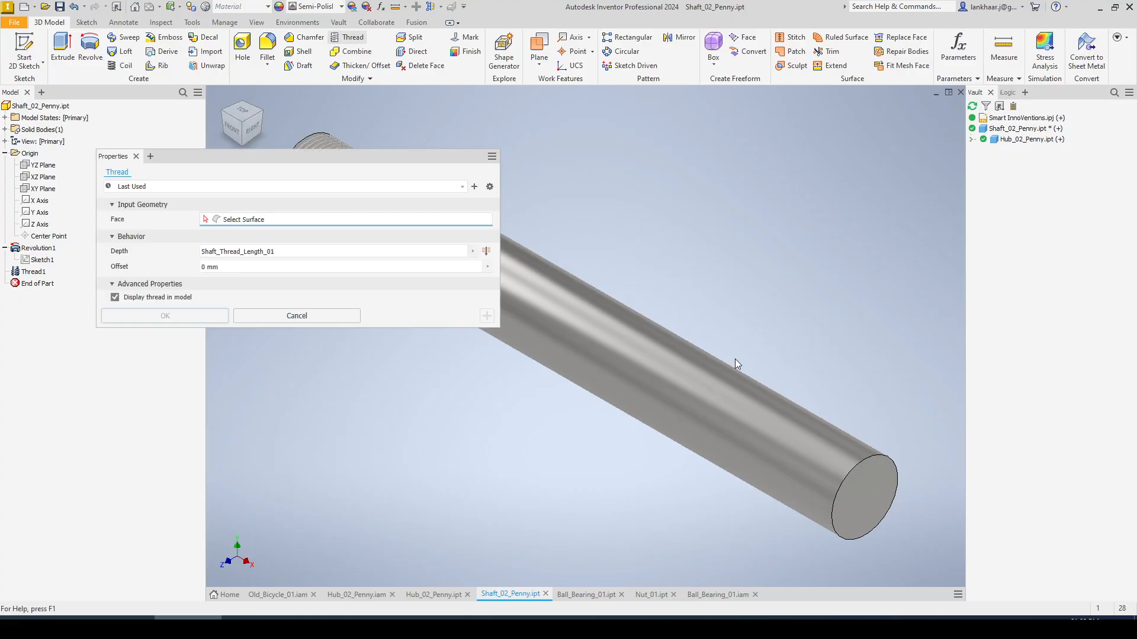
click(860, 451)
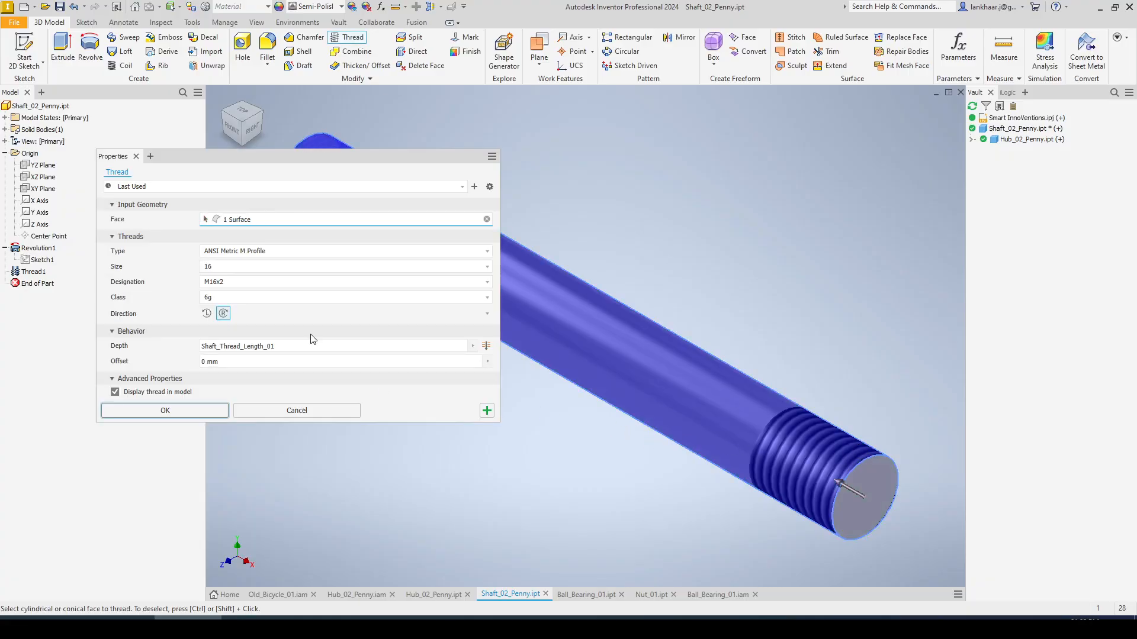
click(247, 283)
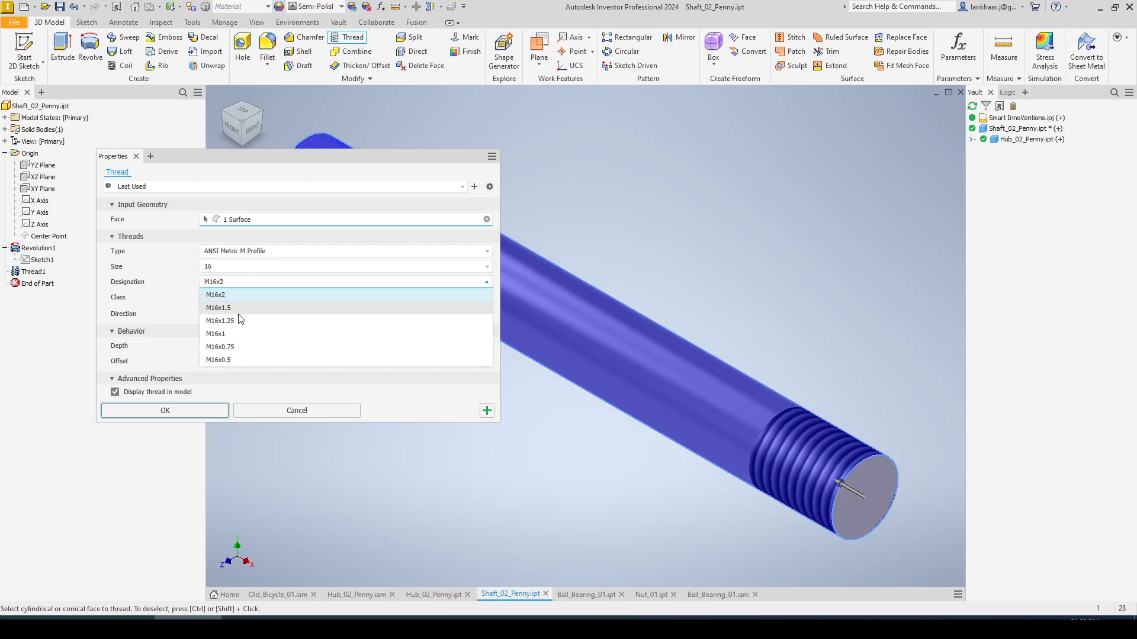
click(234, 334)
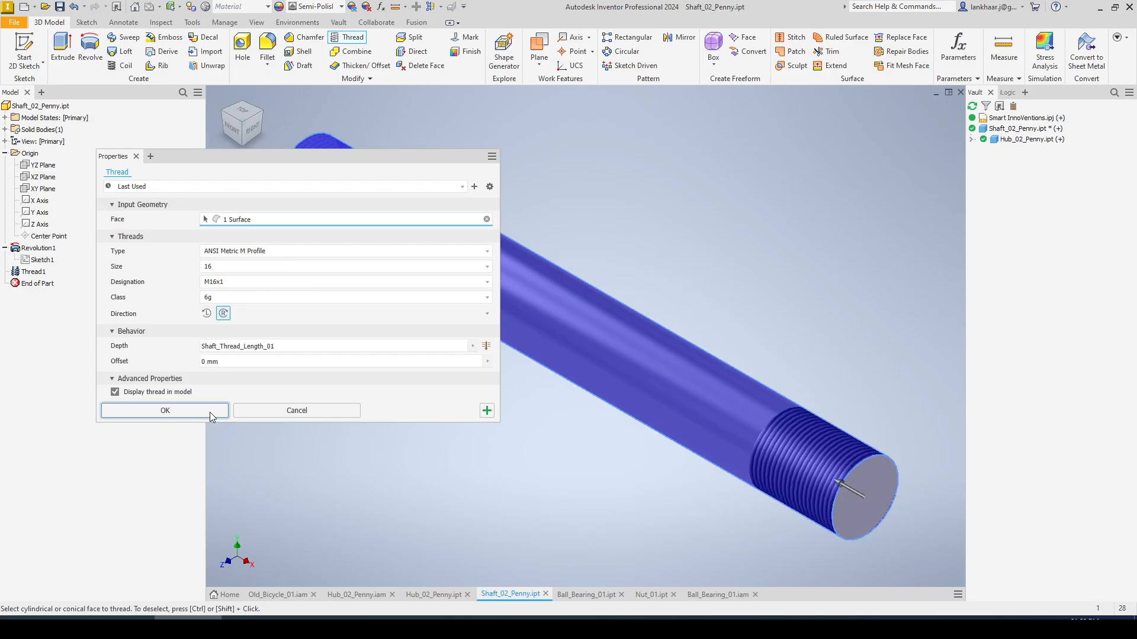
click(165, 410)
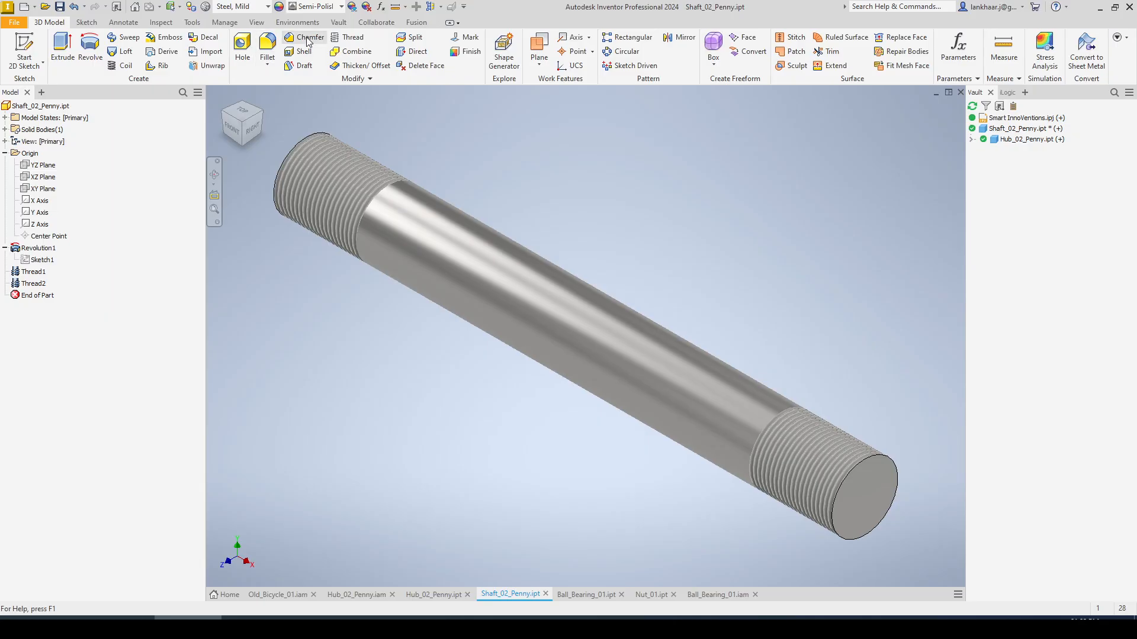
Chamfer the outer circular edges at both ends of the shaft, with the distance driven by Shaft_02_Chamfer_01.
click(308, 40)
click(414, 149)
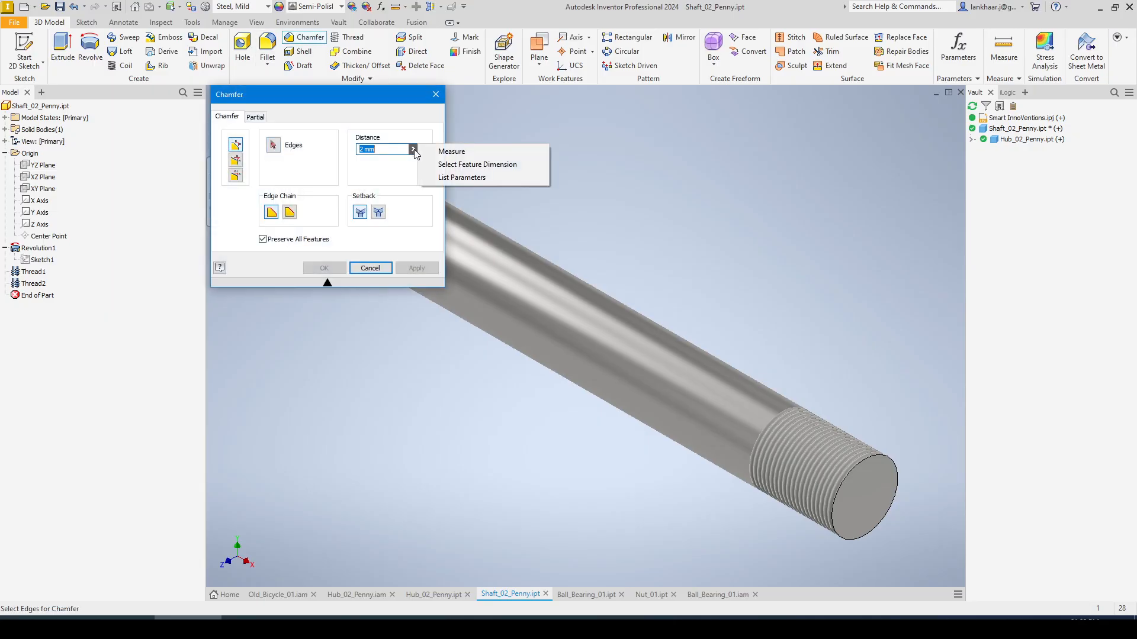
click(433, 177)
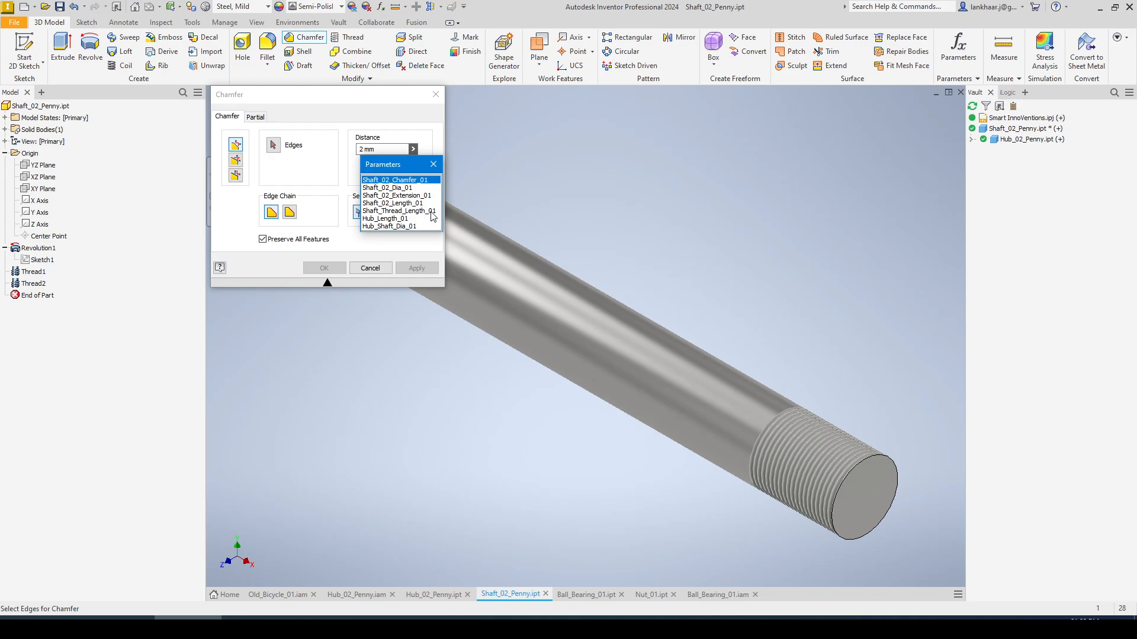
click(409, 180)
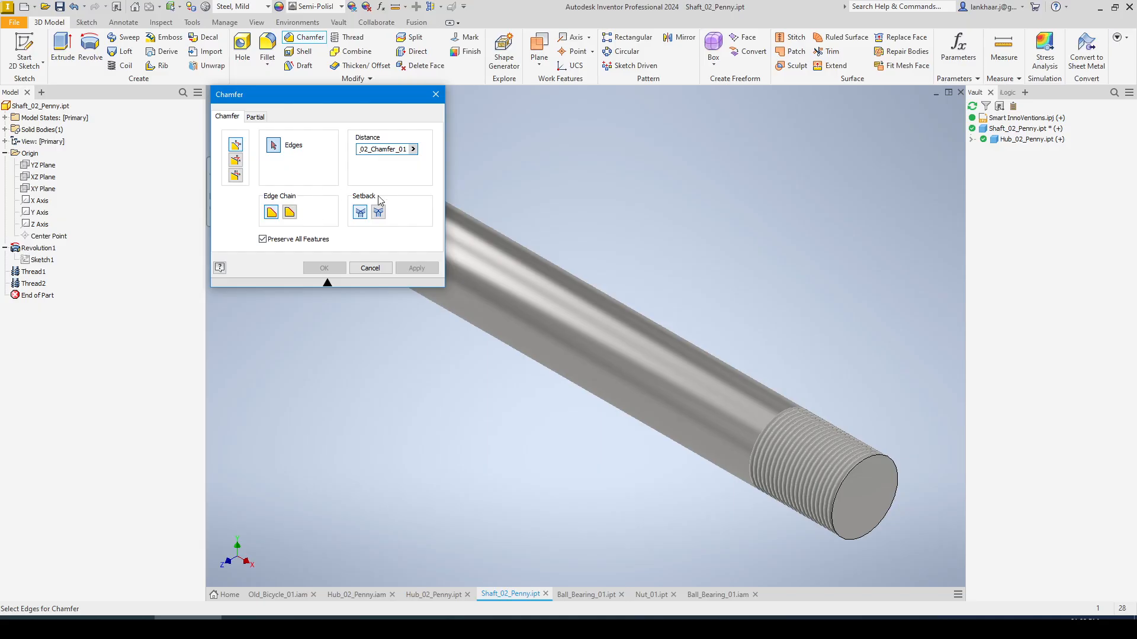
click(895, 468)
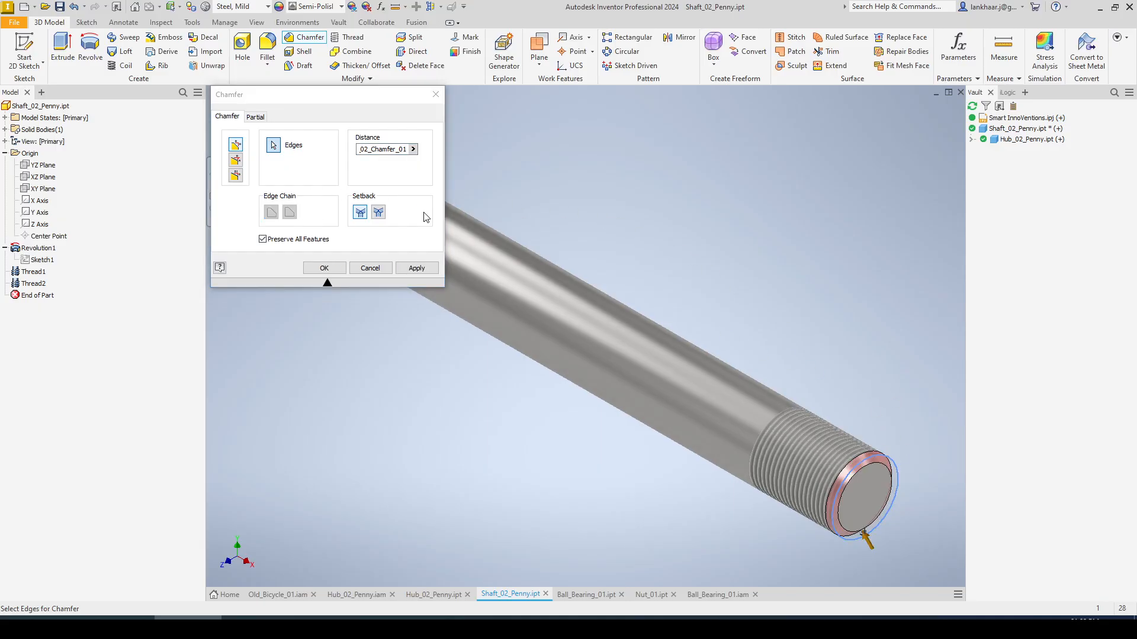
drag(281, 95, 260, 310)
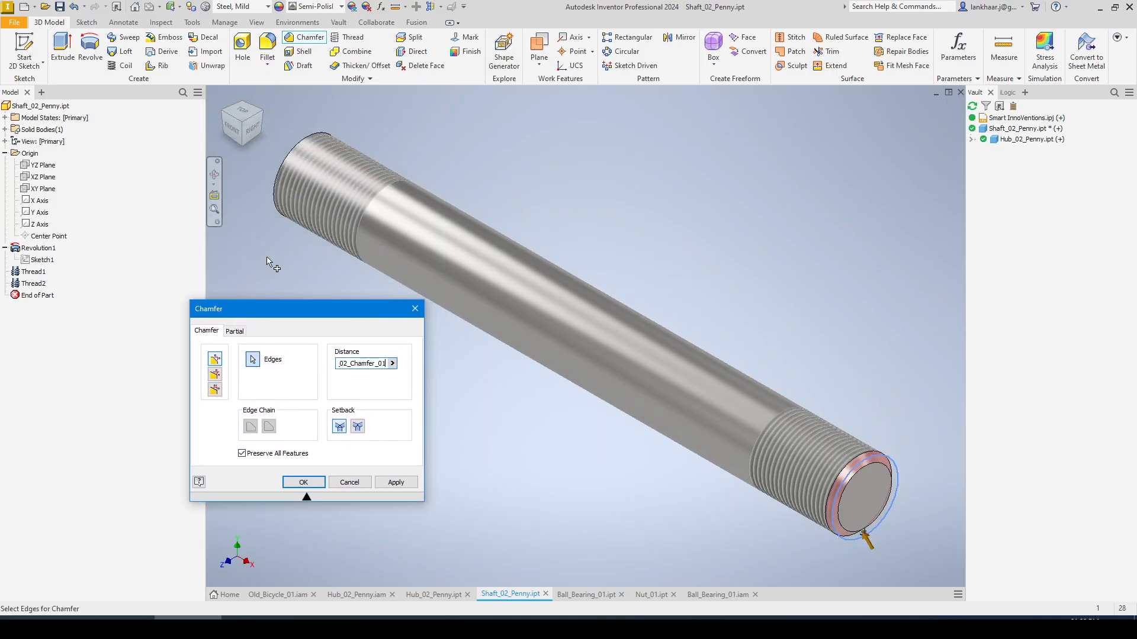
click(287, 172)
click(303, 483)
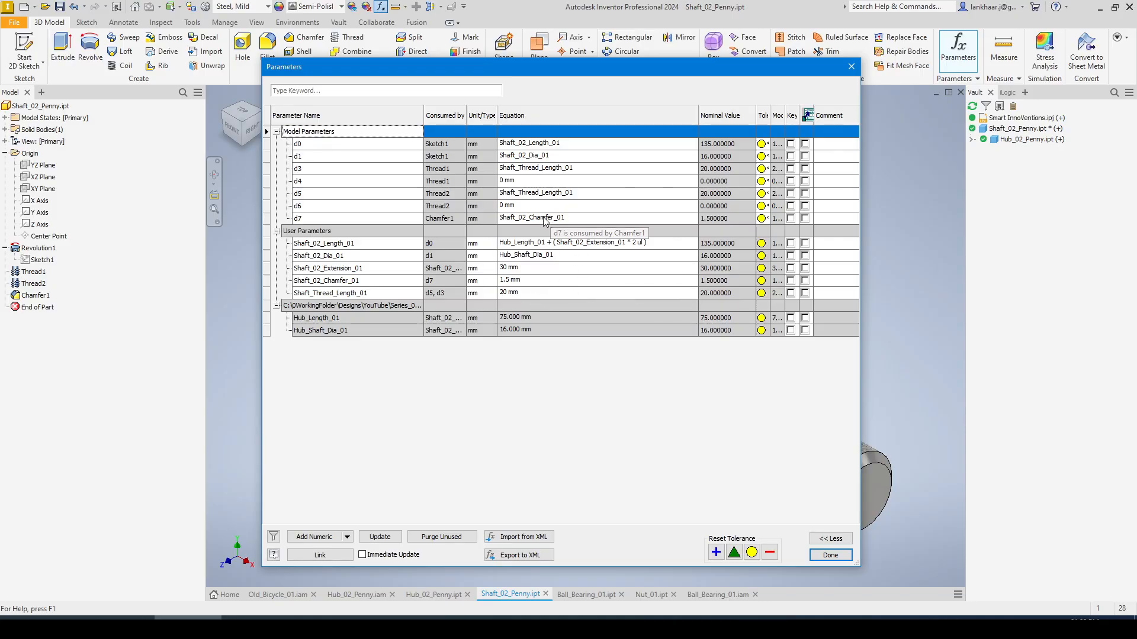
Set the Shaft_02_Chamfer_01 user parameter to 1 mm.
click(537, 280)
text(2)
key(Return)
key(Return)
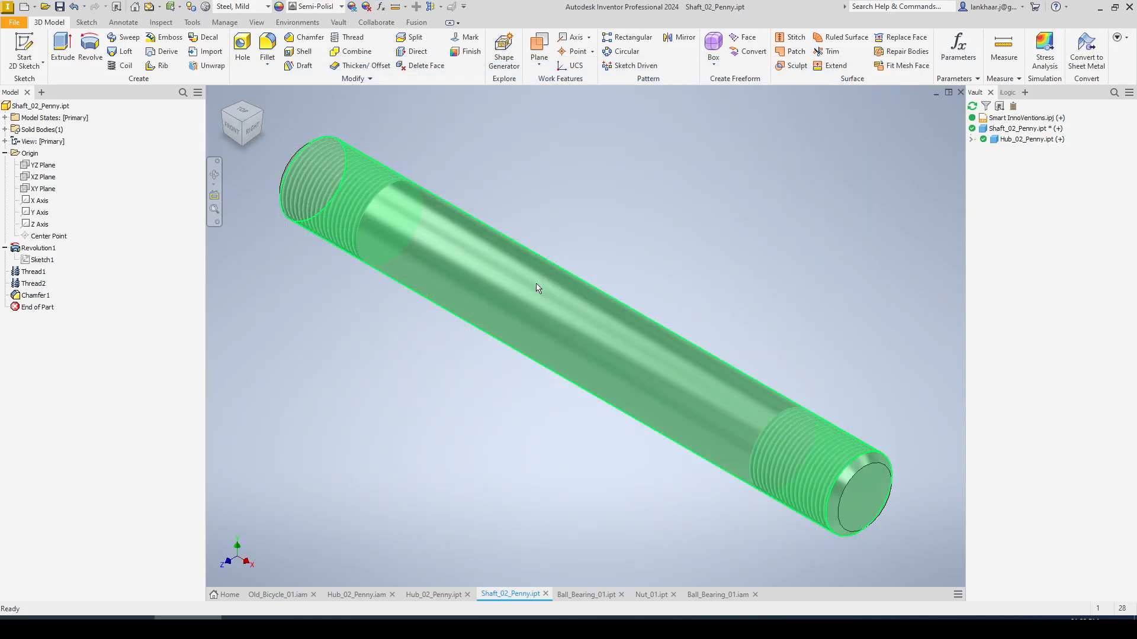
Cut the Hub_02_Penny.iam assembly with a half section view on its XY Plane and check the nut and shaft fit.
click(357, 594)
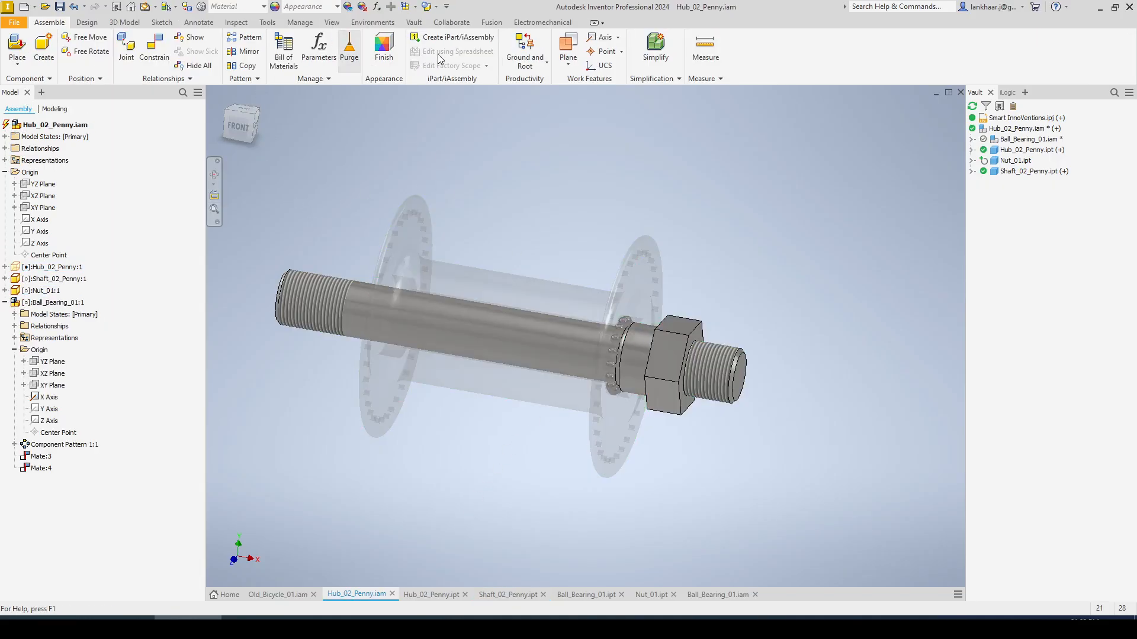
click(416, 7)
click(426, 47)
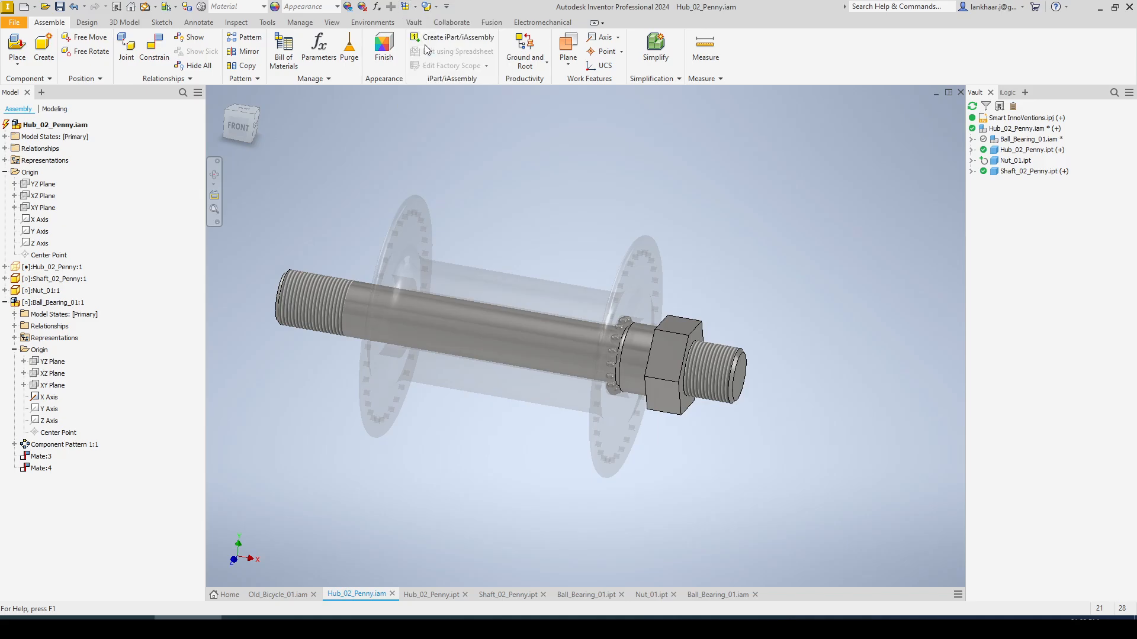
click(47, 208)
key(Return)
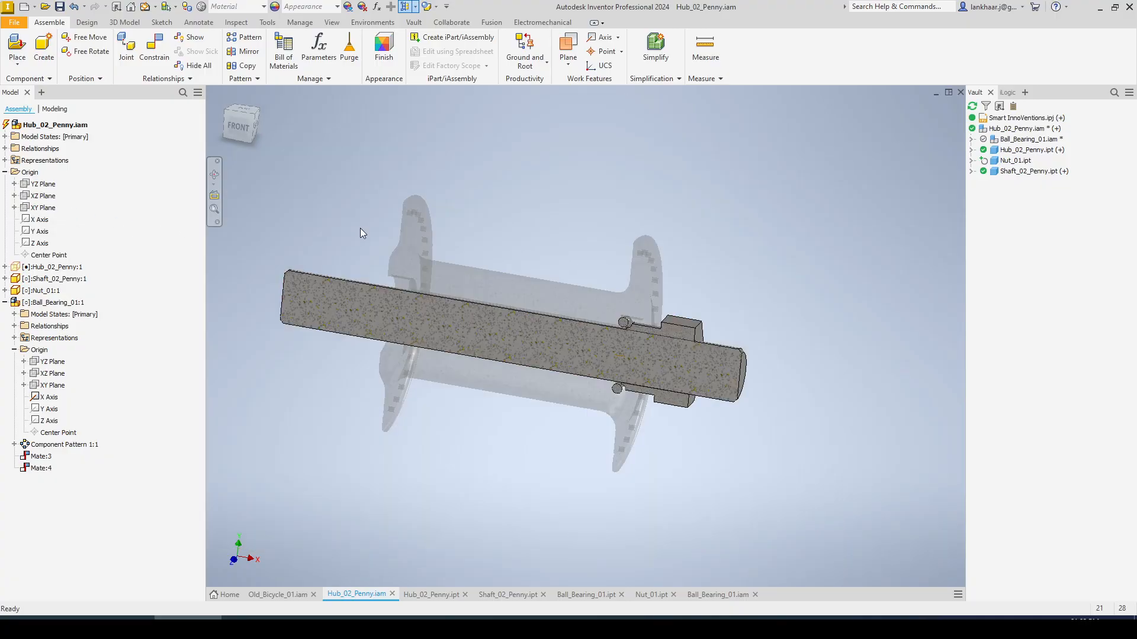
scroll(684, 350, down, 5)
scroll(794, 269, up, 3)
click(795, 324)
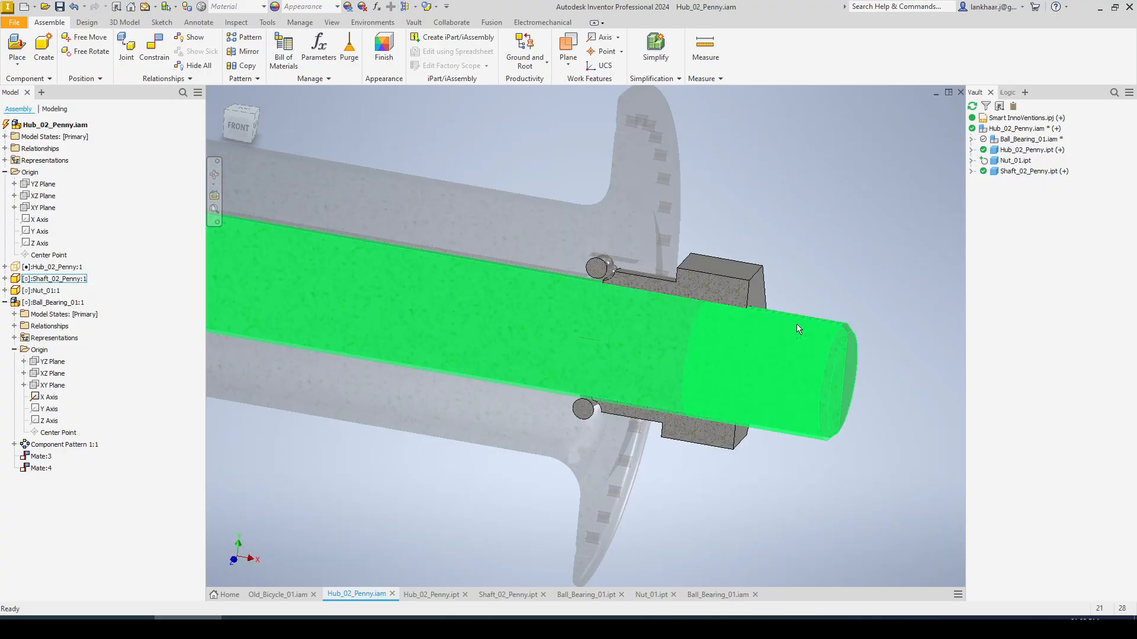
scroll(796, 328, down, 1)
click(831, 265)
scroll(830, 265, up, 3)
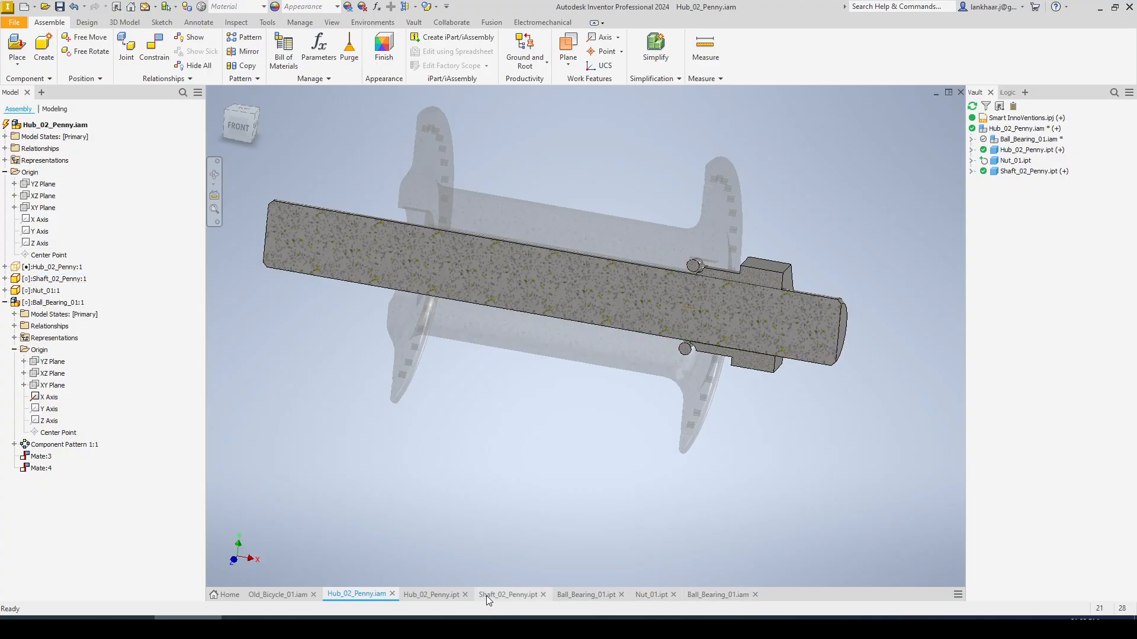
In Shaft_02_Penny.ipt, set the Shaft_Thread_Length_01 user parameter to 40 mm.
click(508, 597)
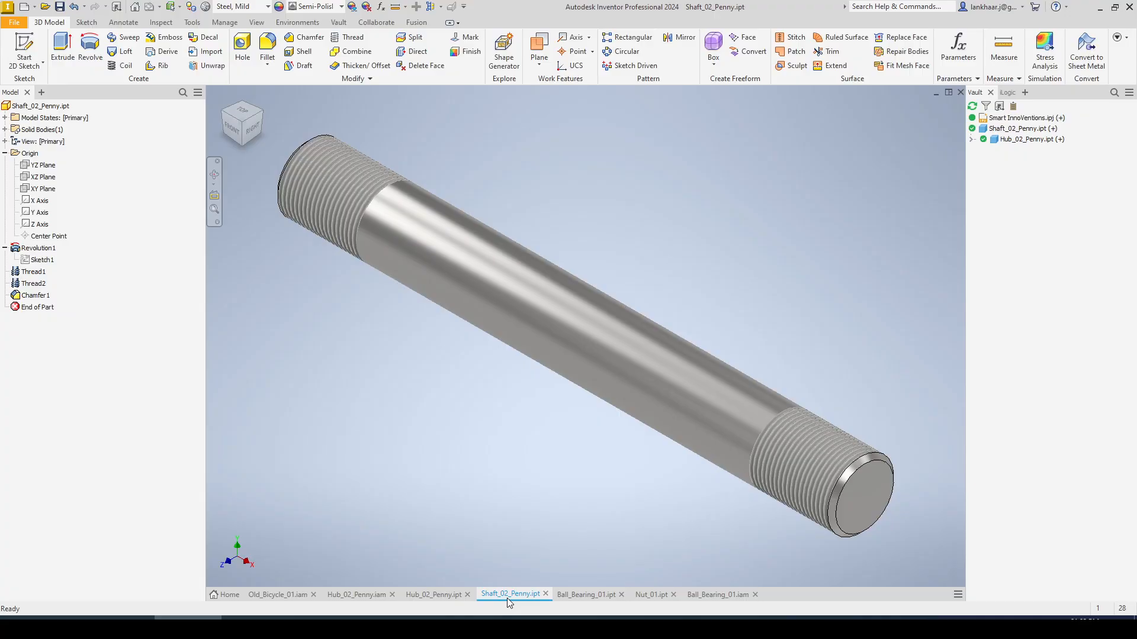
click(958, 48)
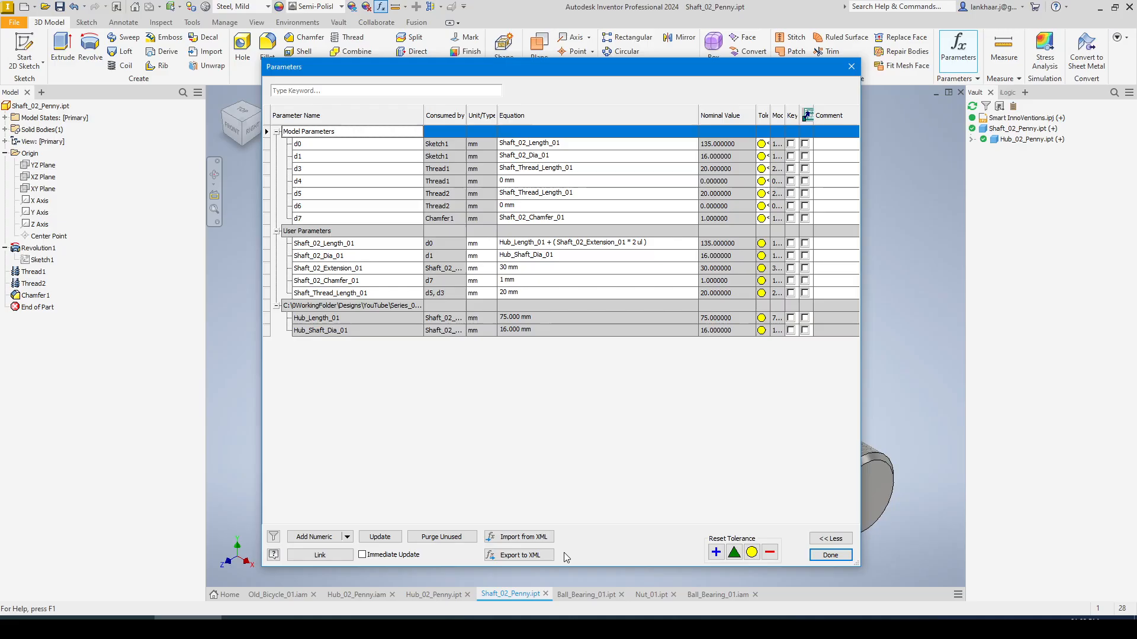
drag(569, 569, 531, 387)
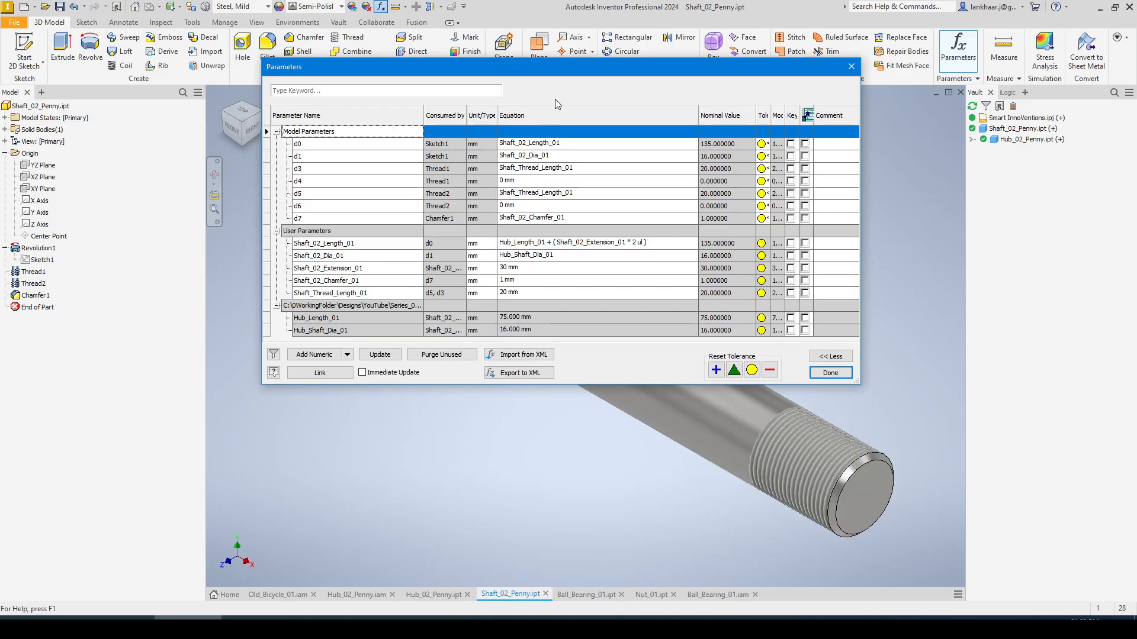
drag(550, 68, 642, 57)
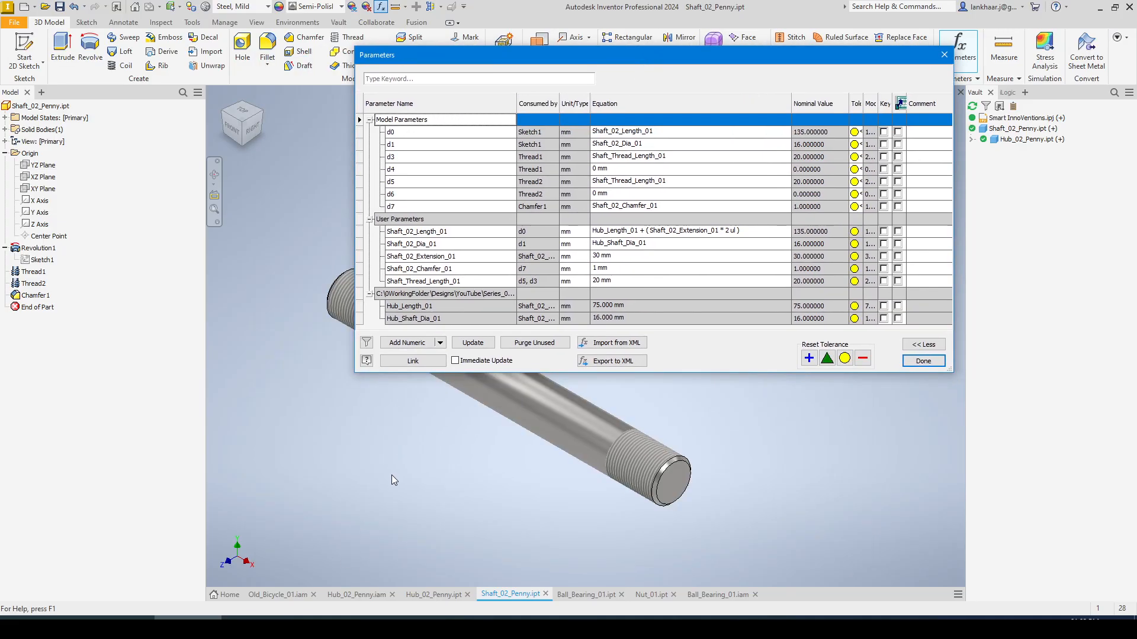
middle_drag(392, 475, 342, 546)
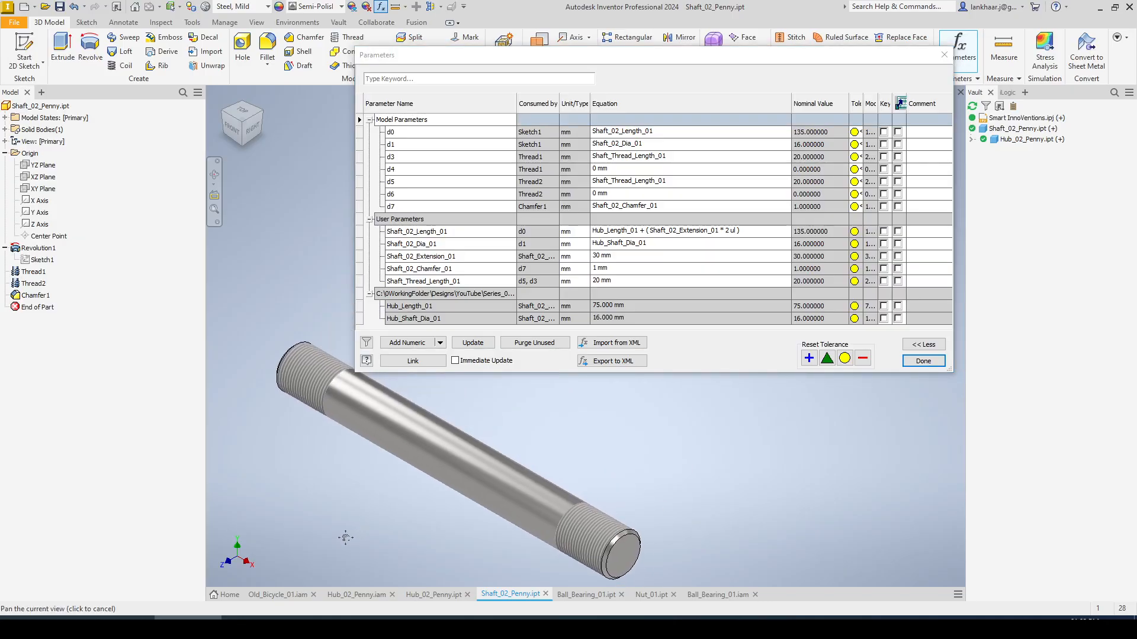
click(624, 282)
text(40)
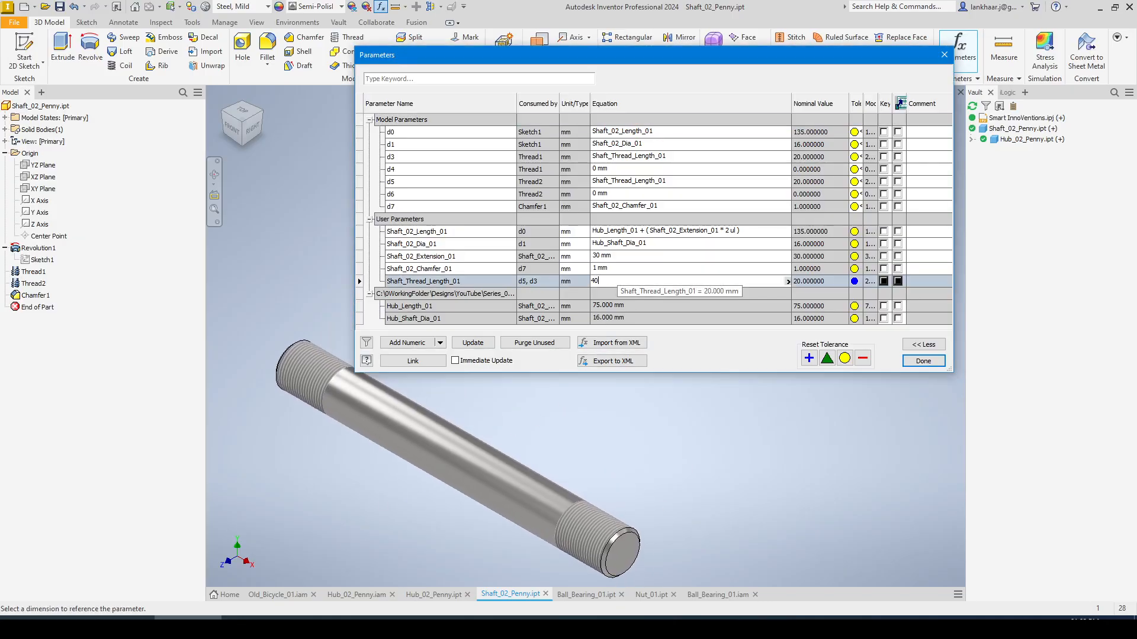
key(Return)
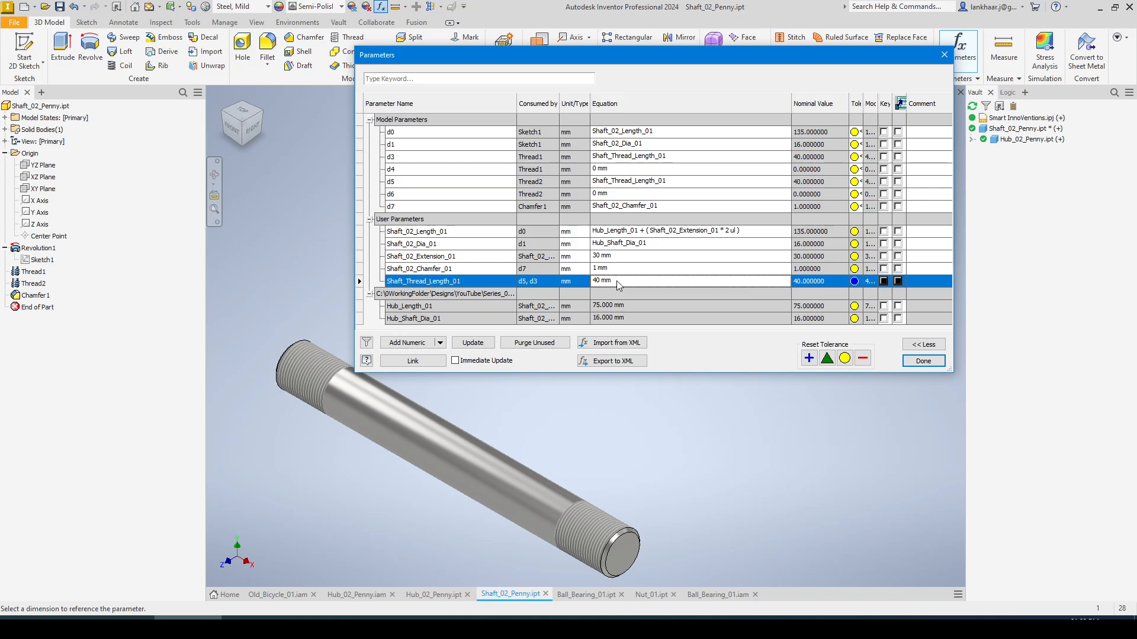
click(923, 360)
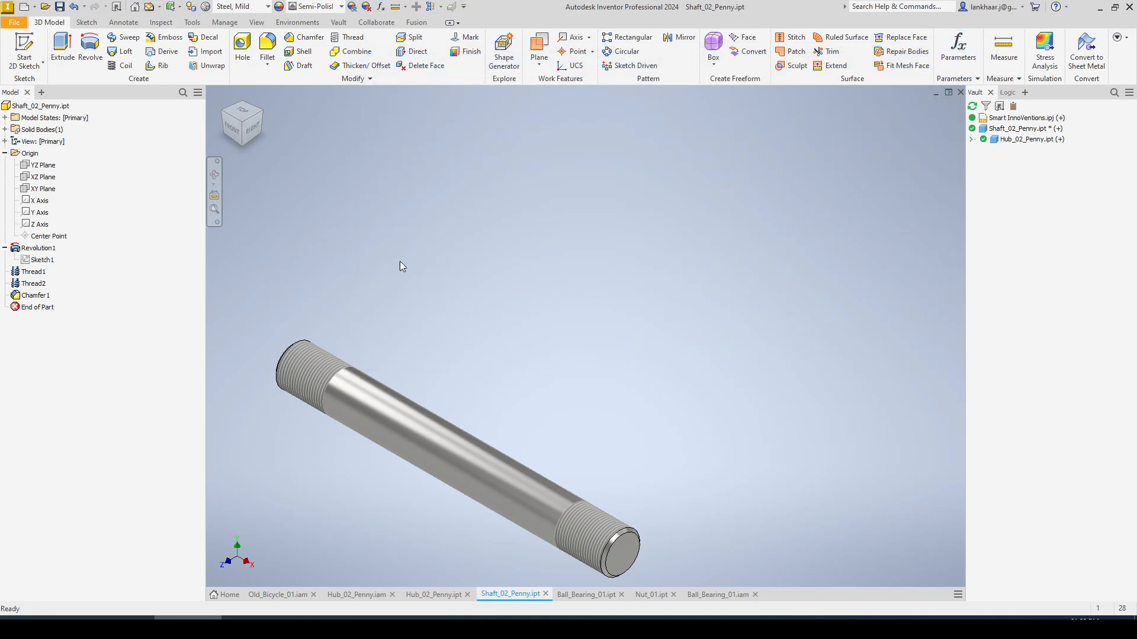
In the sectioned Hub_02_Penny.iam assembly, slide the nut along the shaft until its curved inner end meets the bearing ball.
click(359, 594)
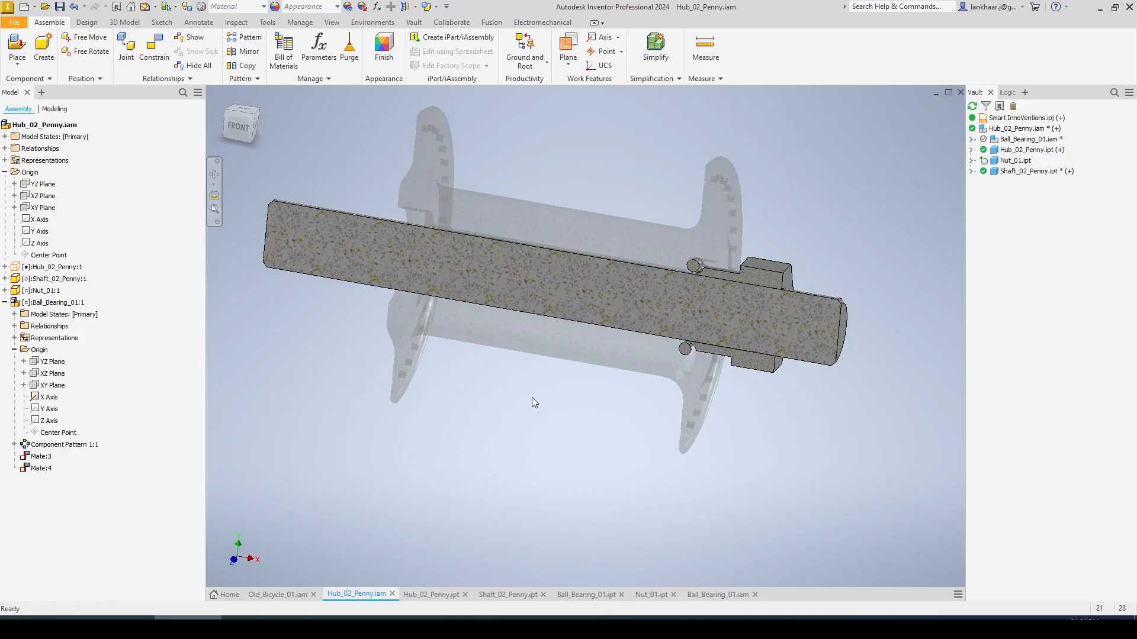
scroll(539, 398, up, 4)
scroll(723, 282, down, 3)
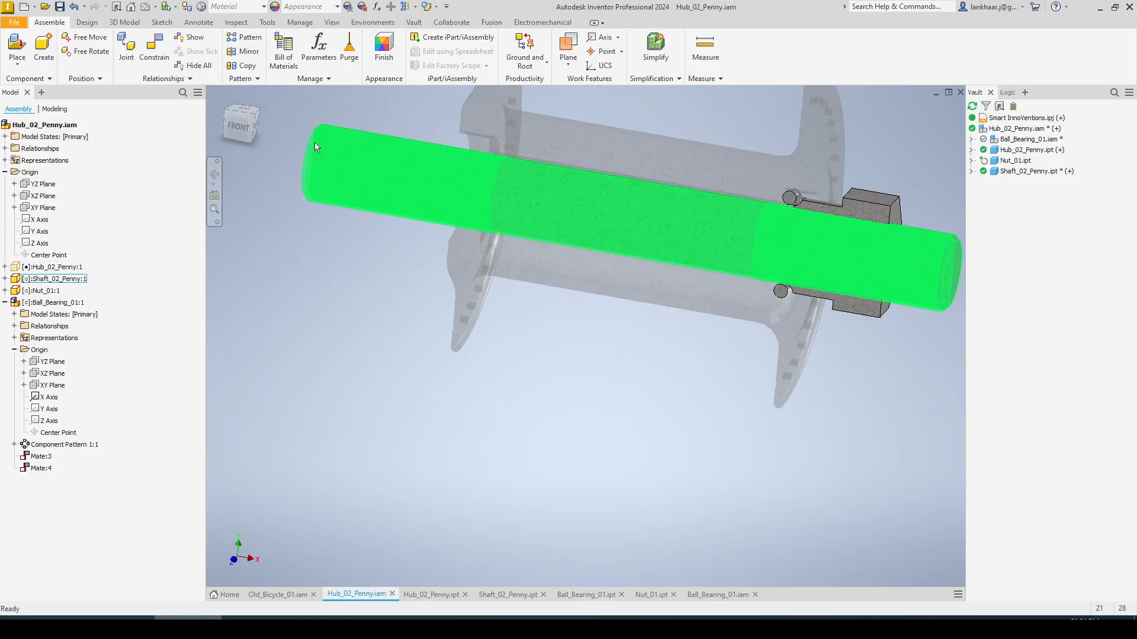
click(241, 126)
scroll(699, 314, up, 5)
scroll(721, 330, up, 3)
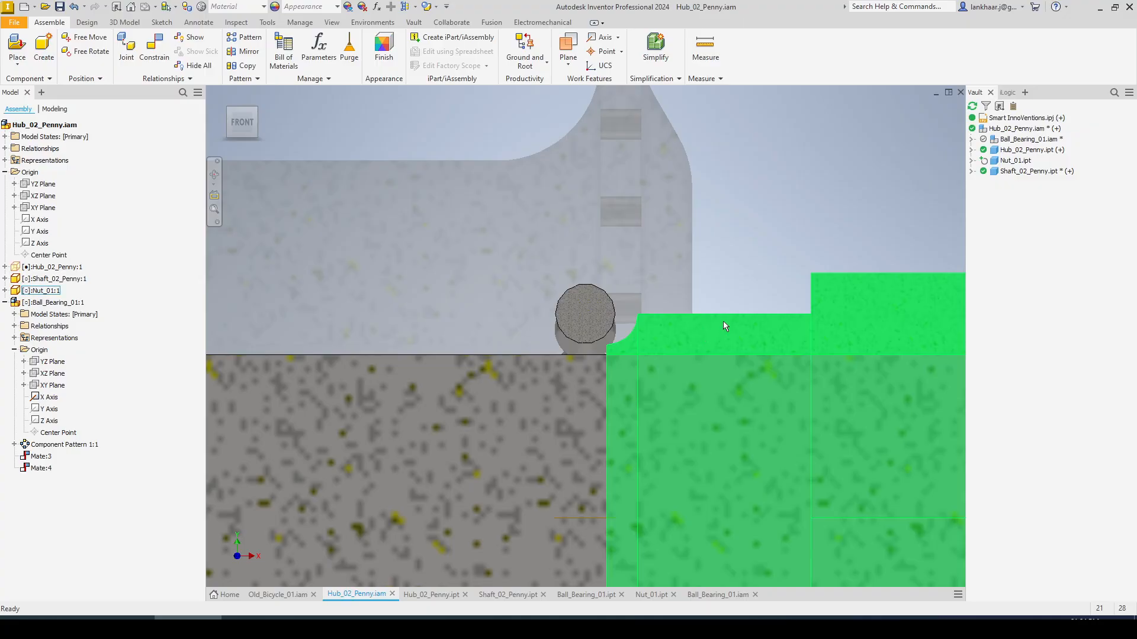
drag(743, 322, 722, 326)
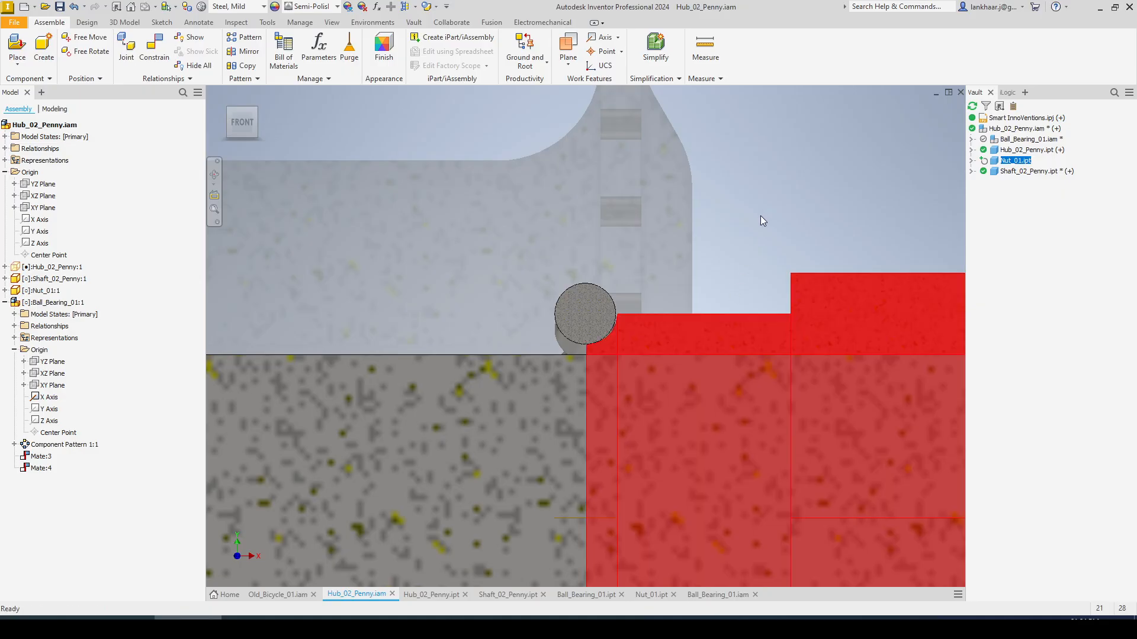
click(760, 217)
Examine how the bearing balls sit against the nut's curved seat and the shaft thread in the section view.
key(F6)
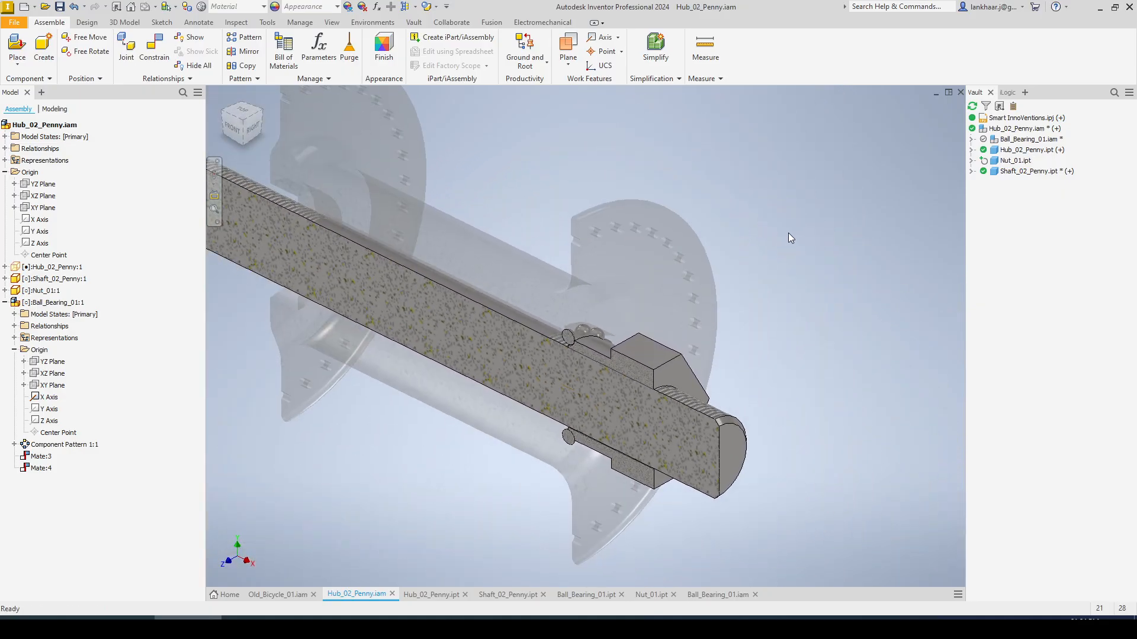
scroll(801, 254, up, 3)
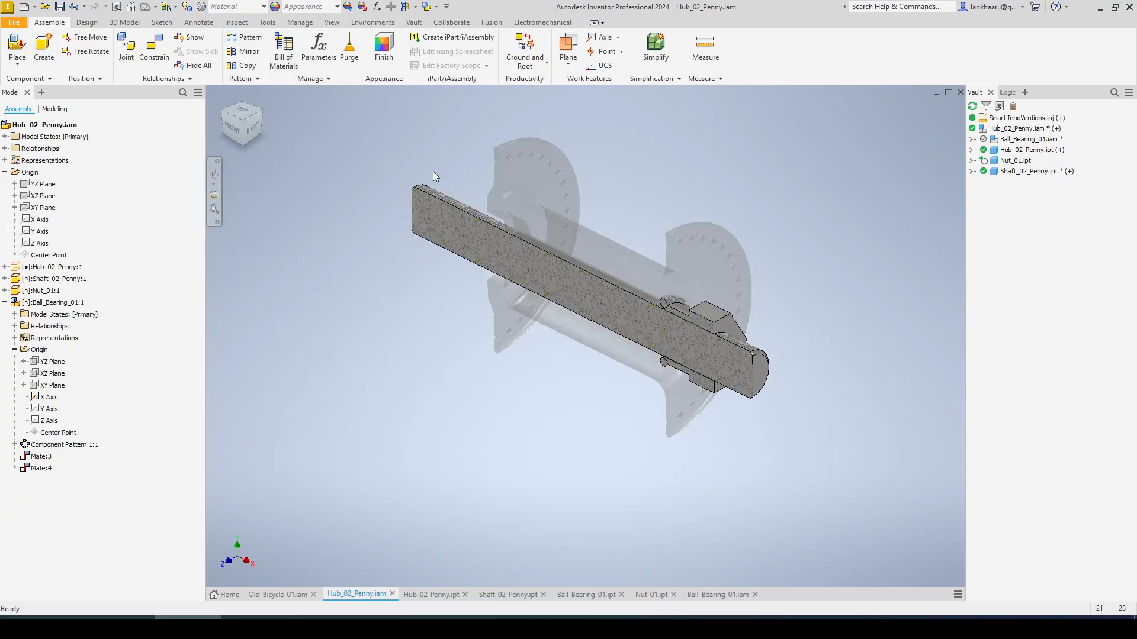
scroll(710, 301, down, 5)
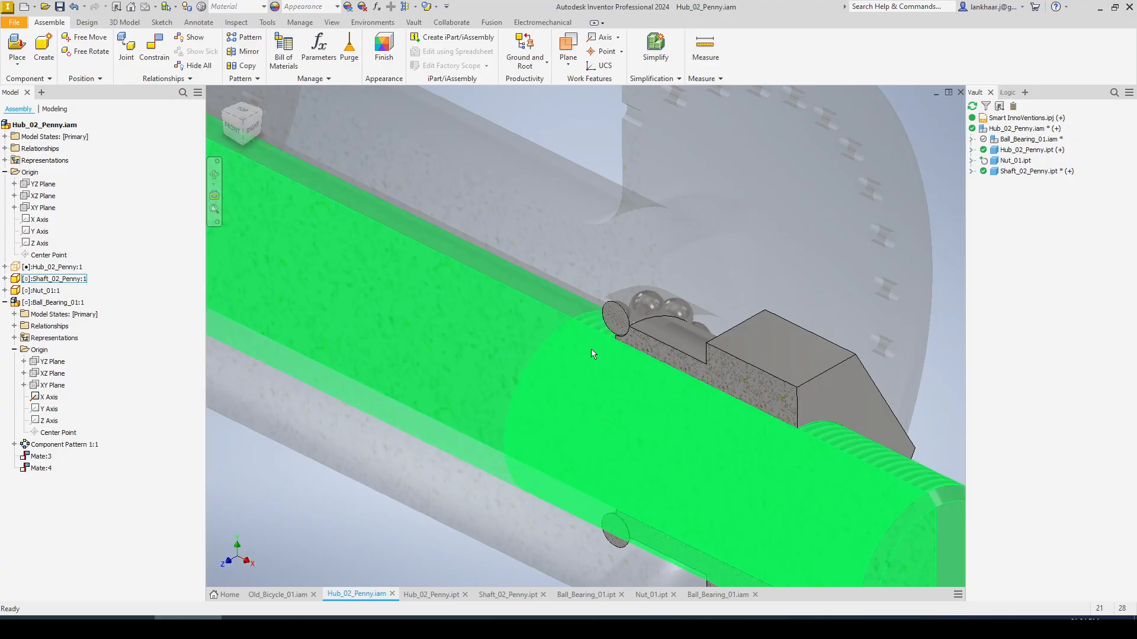
scroll(635, 336, down, 3)
scroll(638, 335, down, 4)
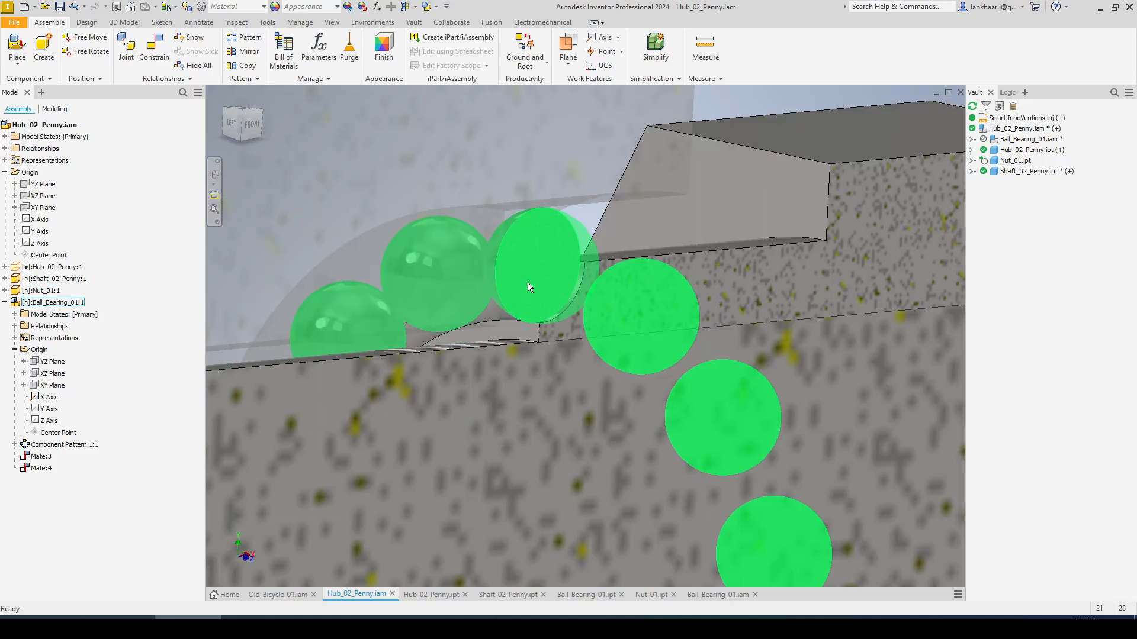
scroll(533, 289, up, 2)
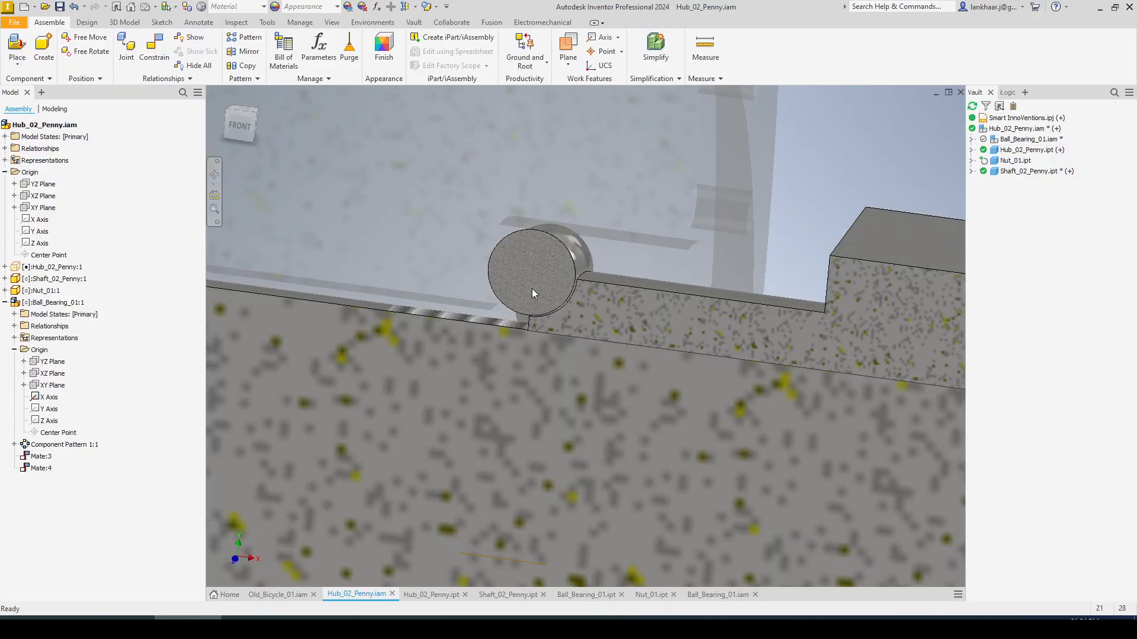
scroll(291, 315, up, 3)
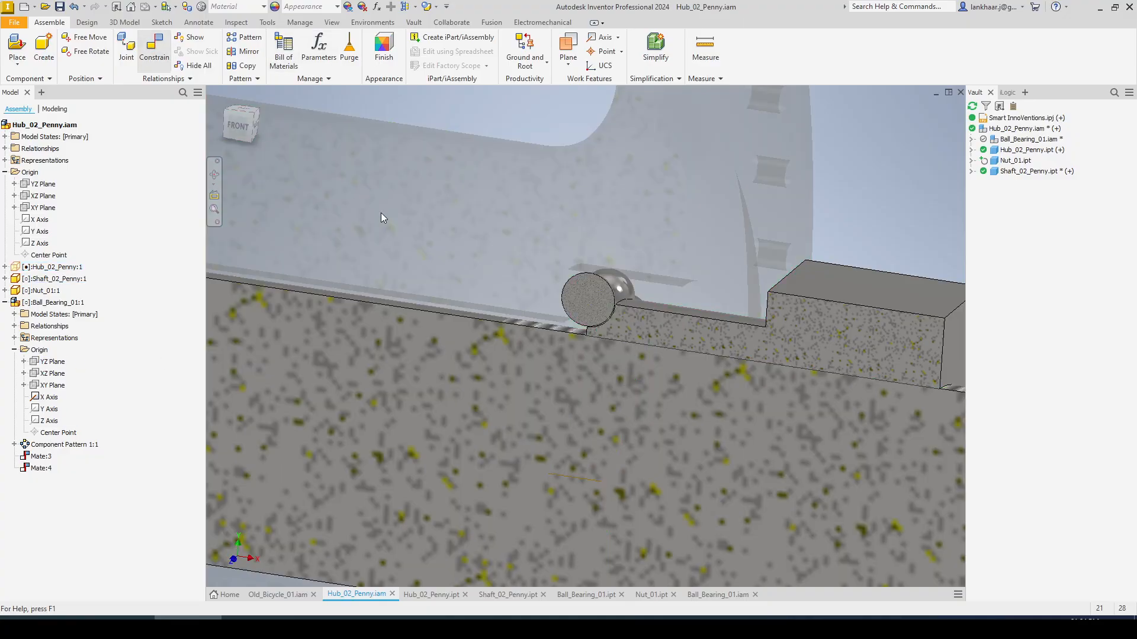
Mate the nut's inner end face to the YZ Plane of Ball_Bearing_01 with a 0 mm offset.
shift+middle_drag(382, 218, 450, 275)
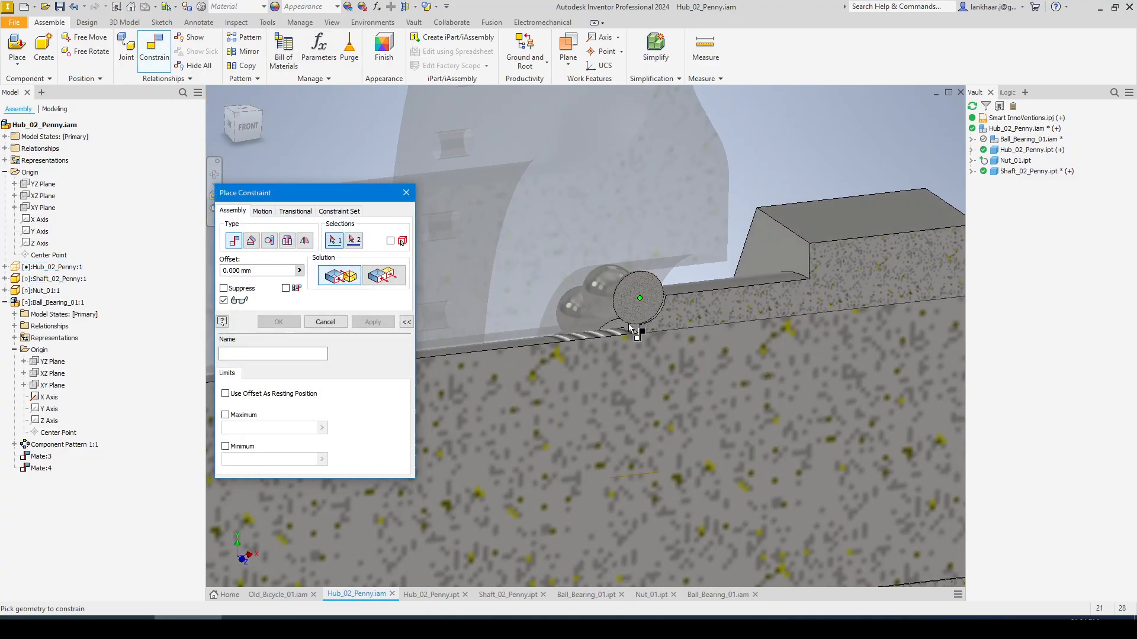
scroll(631, 327, up, 4)
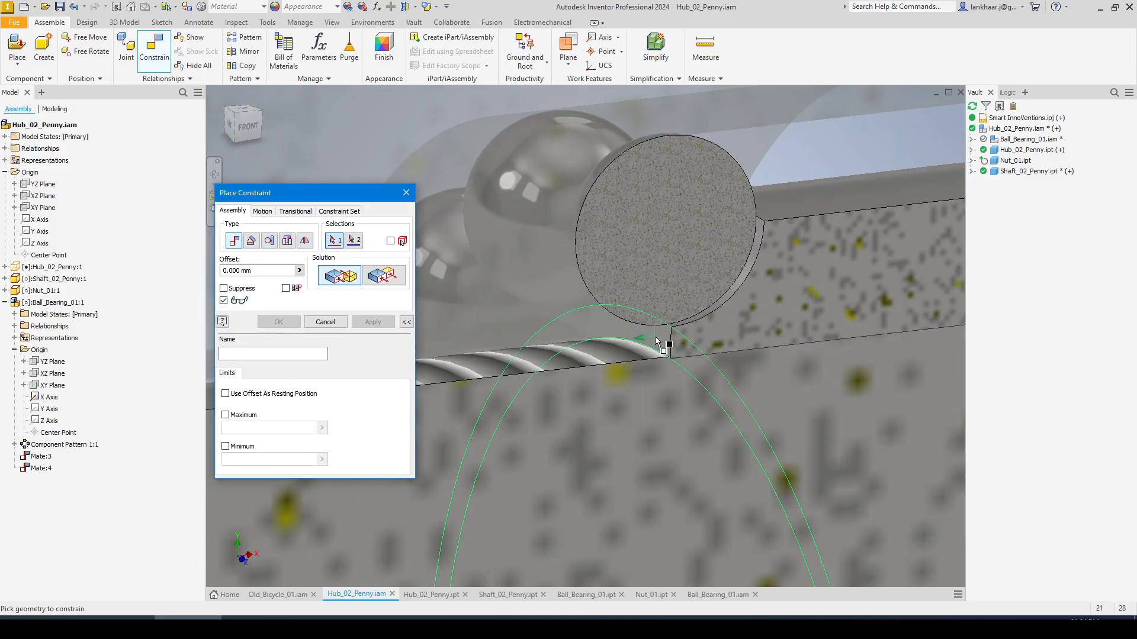
click(647, 343)
scroll(596, 319, down, 3)
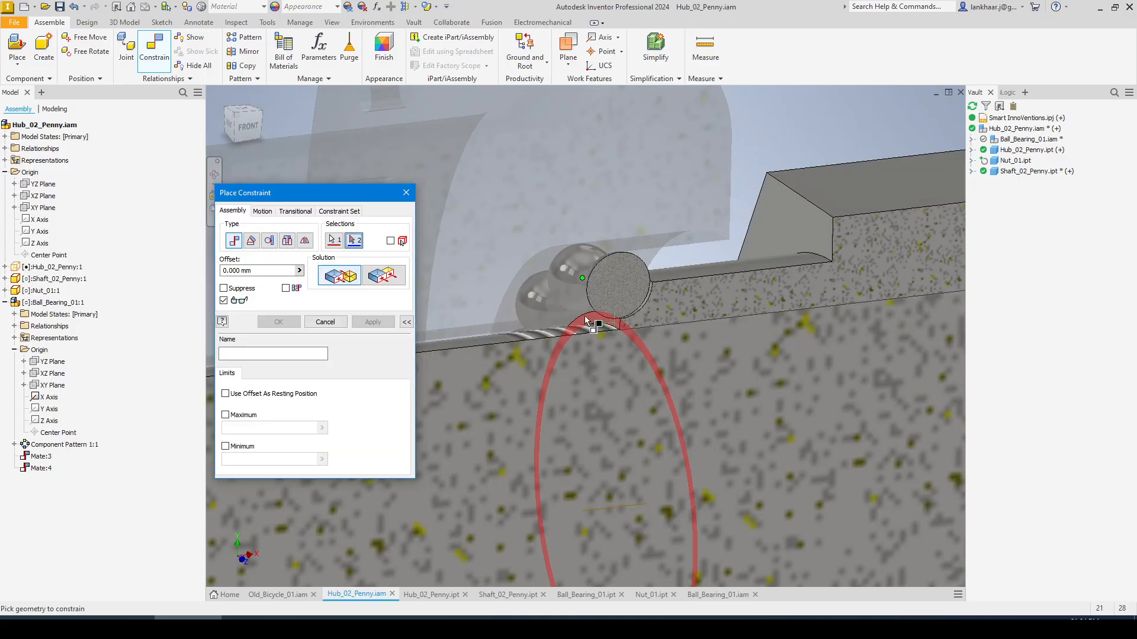
scroll(456, 272, down, 2)
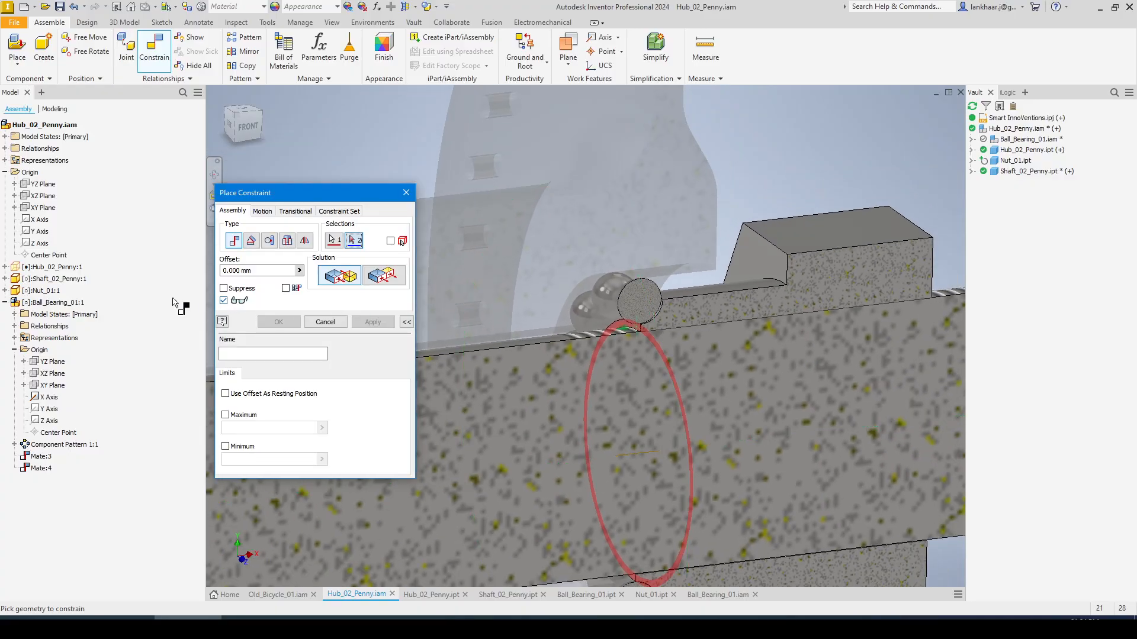
click(53, 363)
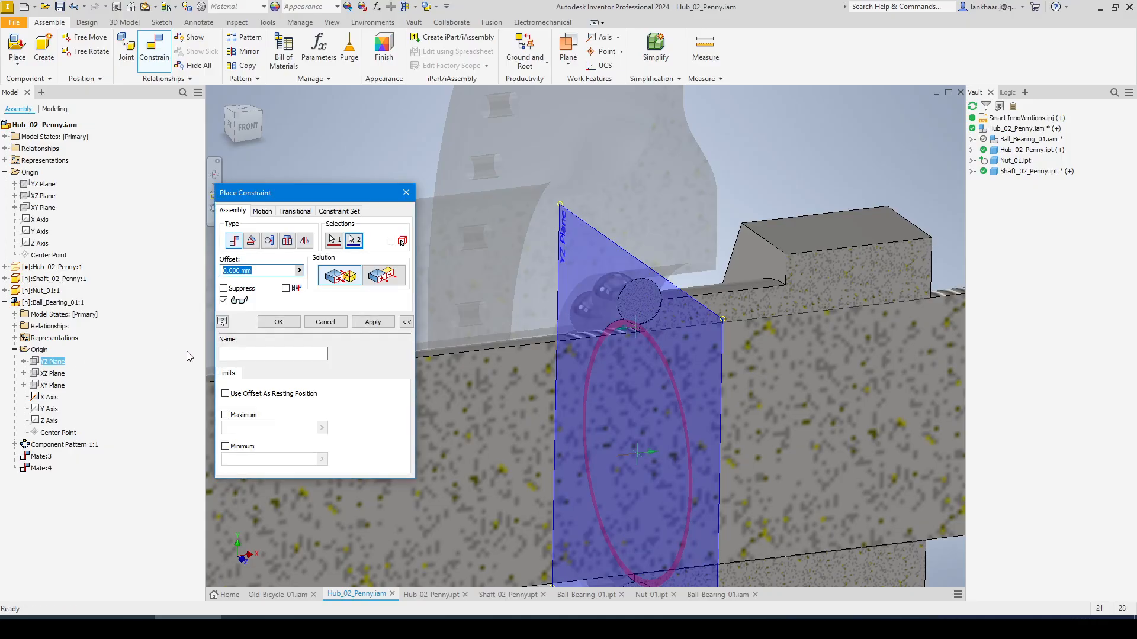
click(382, 278)
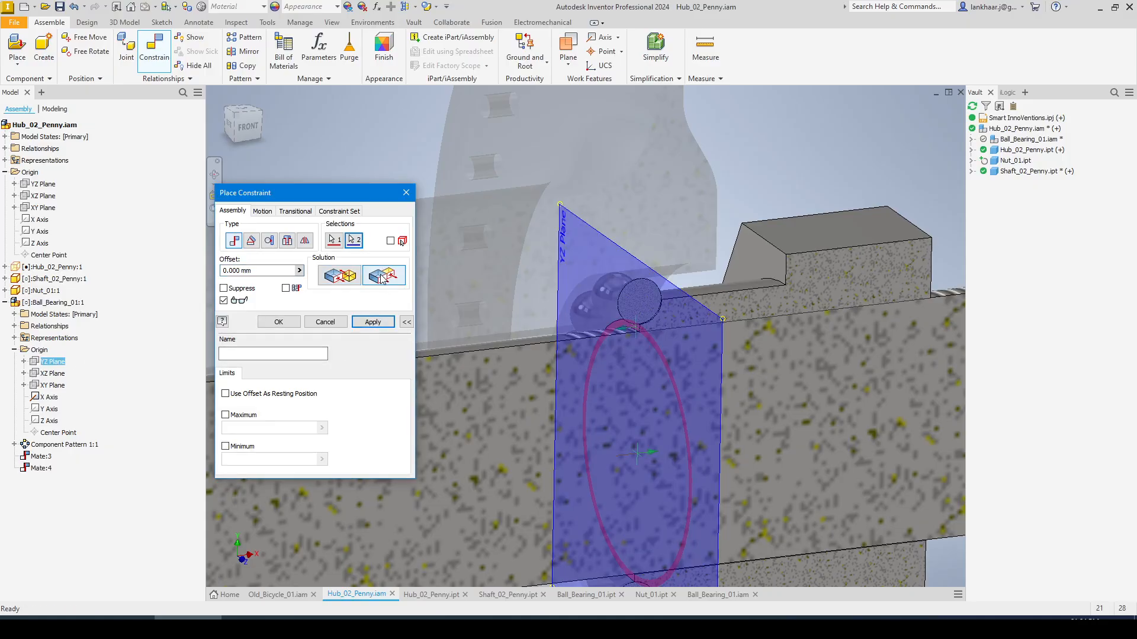
click(373, 321)
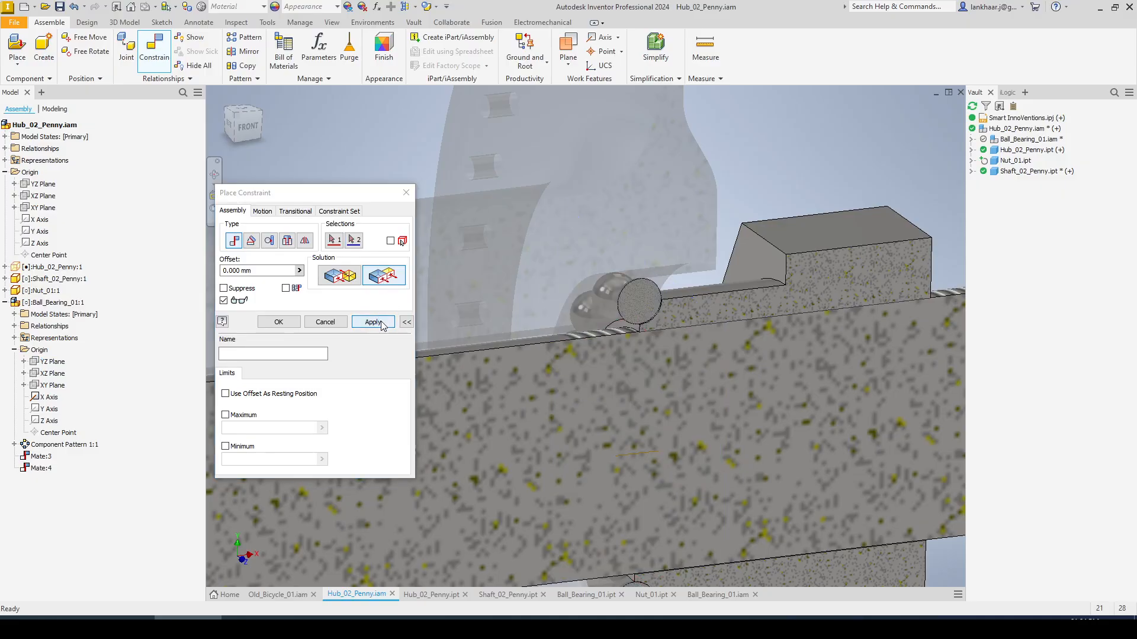
click(474, 245)
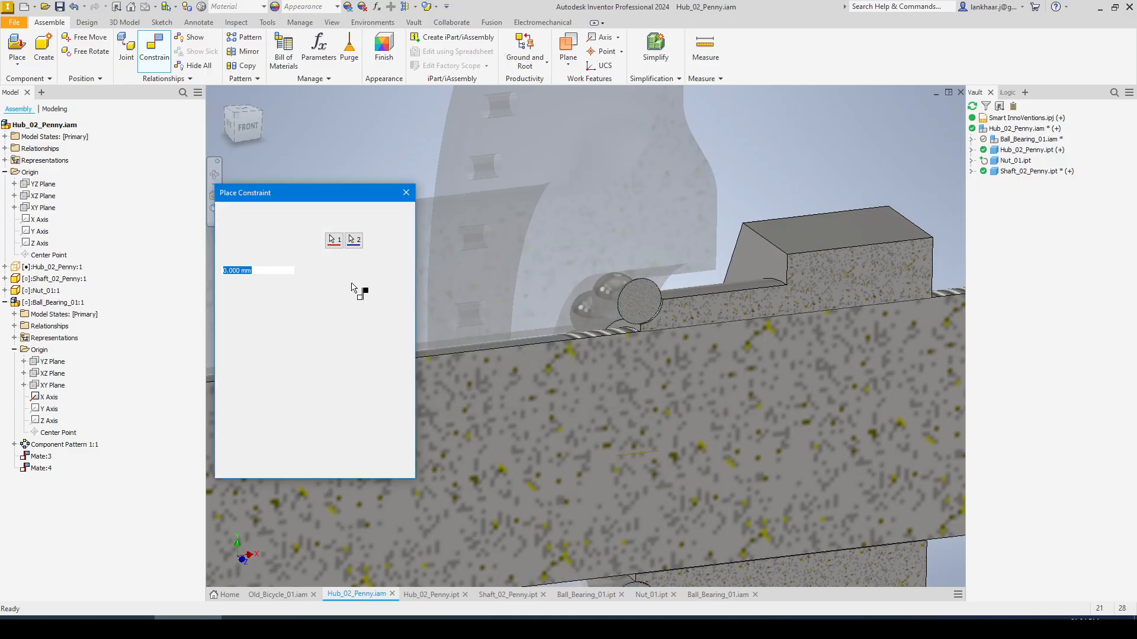
click(349, 283)
click(373, 321)
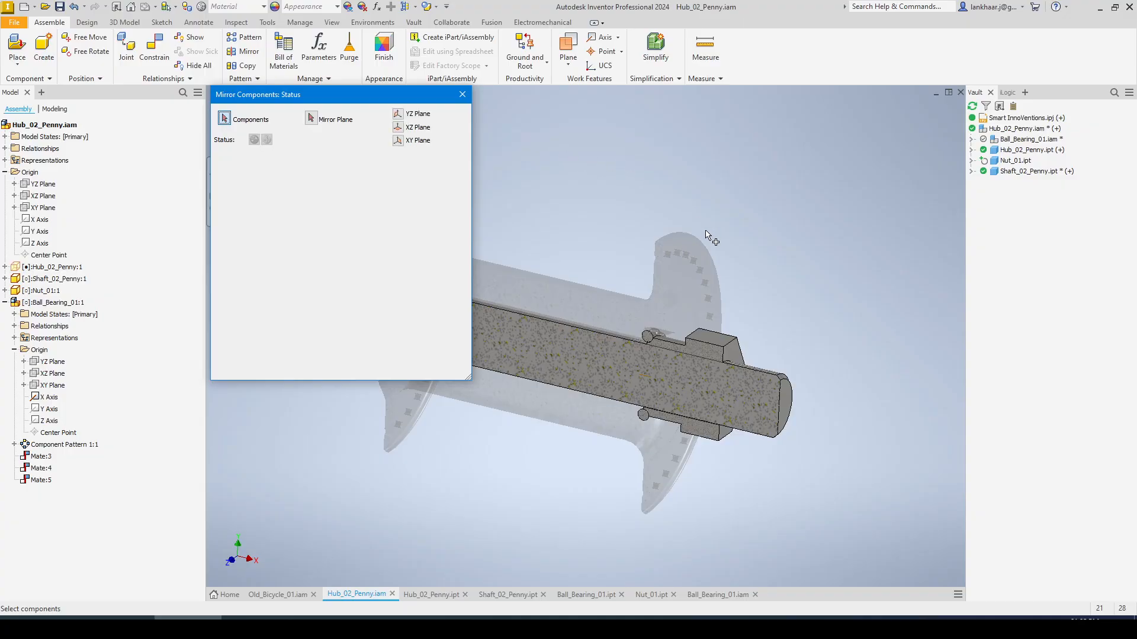
click(719, 338)
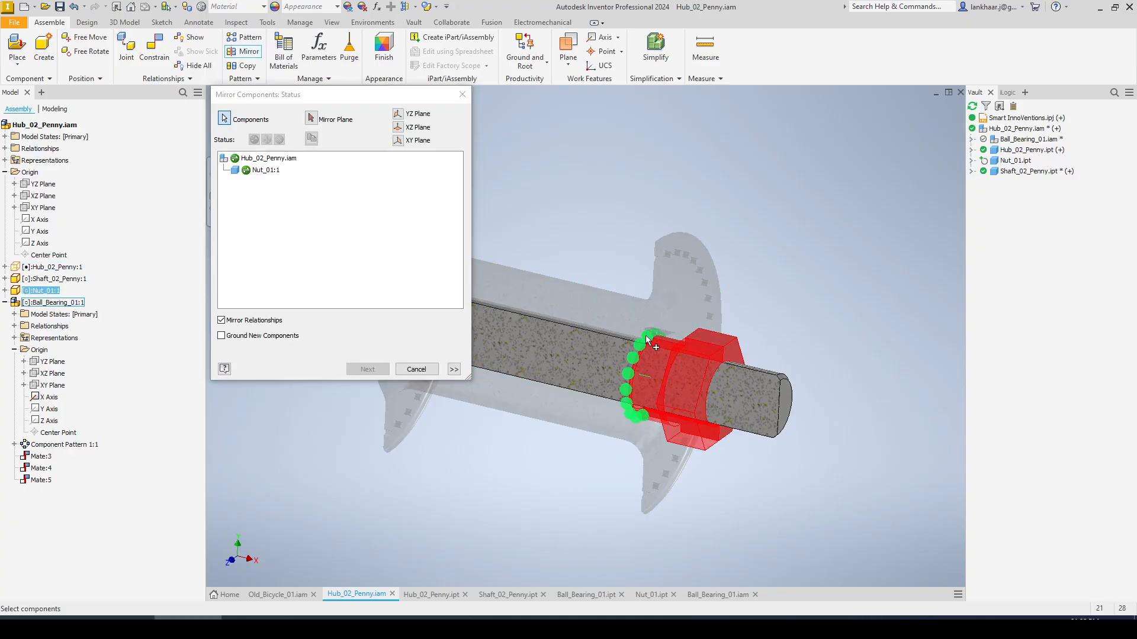
click(650, 340)
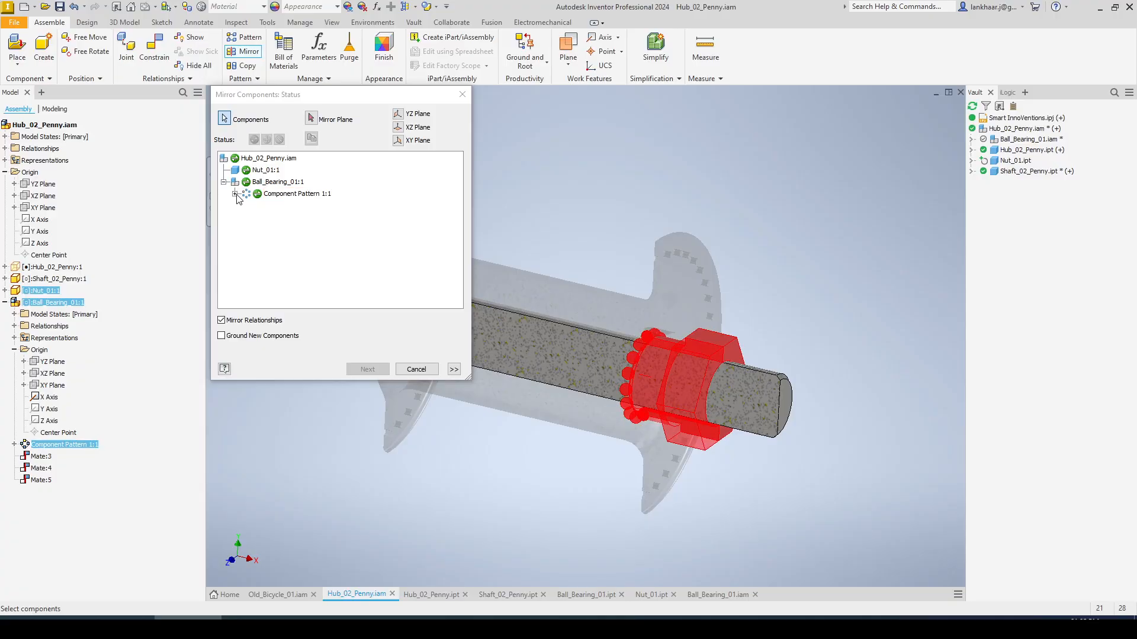
click(311, 119)
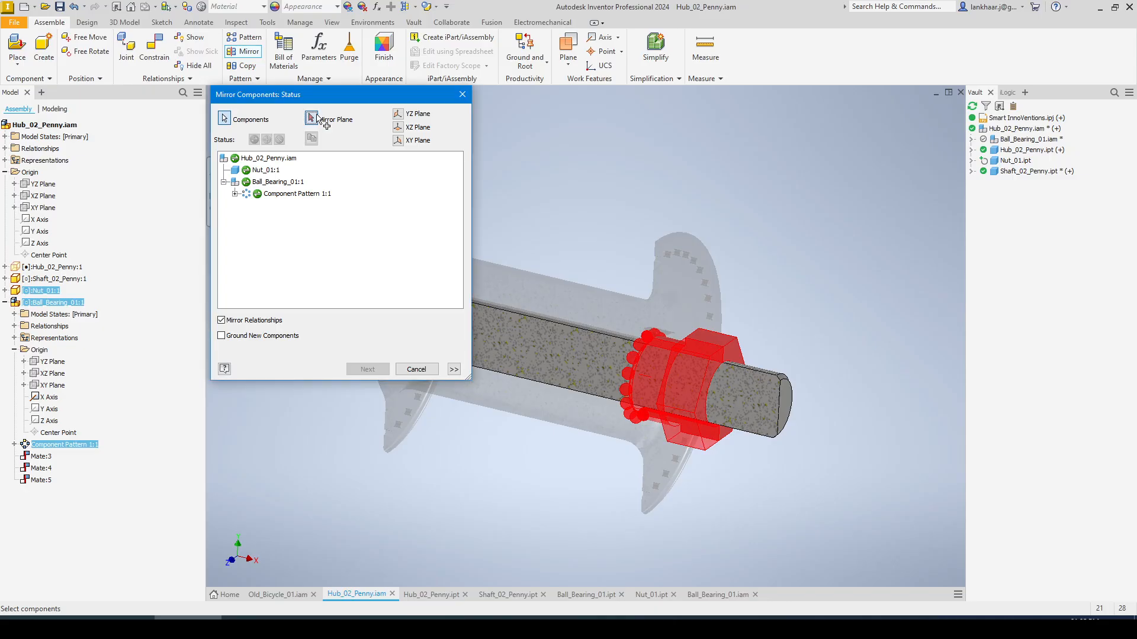
click(57, 185)
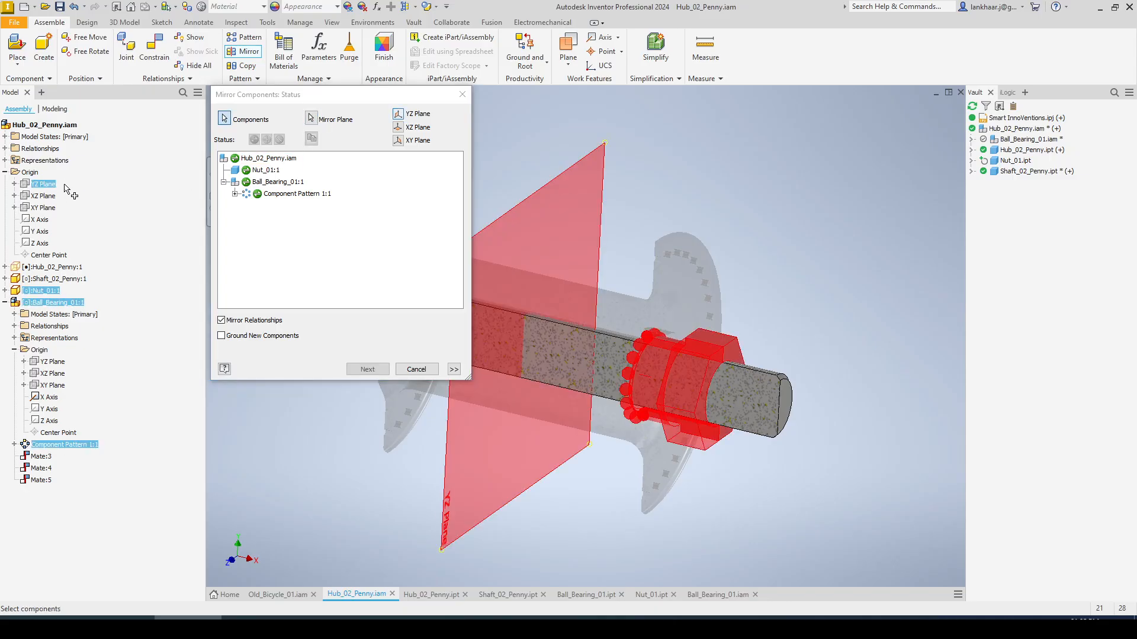
click(236, 193)
scroll(257, 243, up, 1)
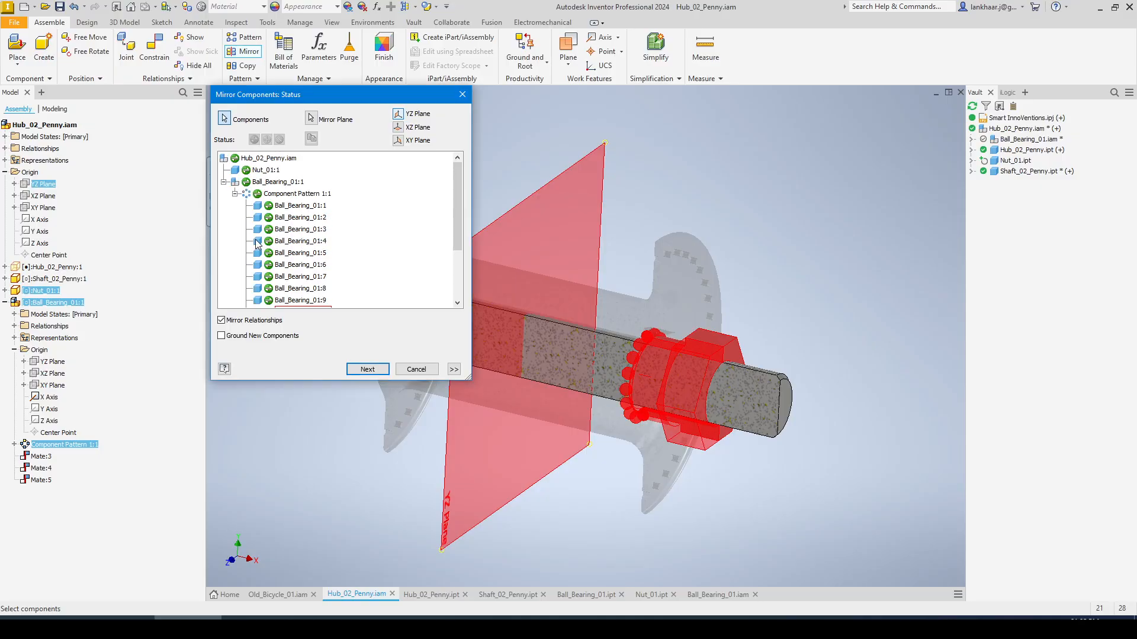
scroll(258, 243, down, 2)
scroll(259, 243, up, 2)
click(367, 369)
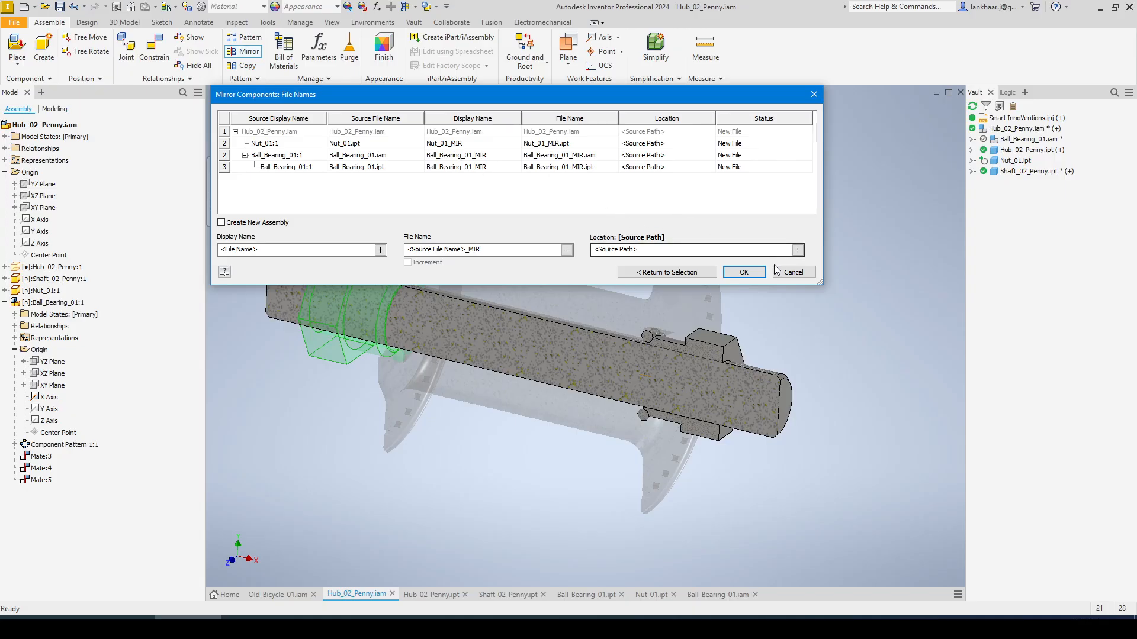
click(792, 267)
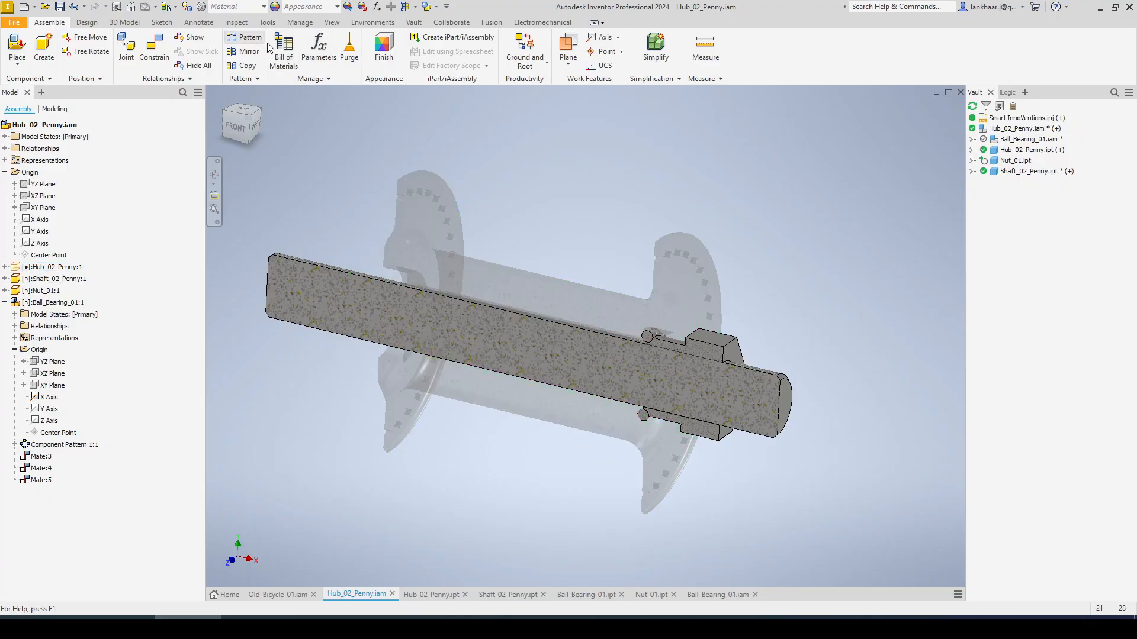
Circular-pattern the nut and ball bearing around the assembly's Z Axis with 2 instances at 180 degrees.
click(243, 37)
click(718, 350)
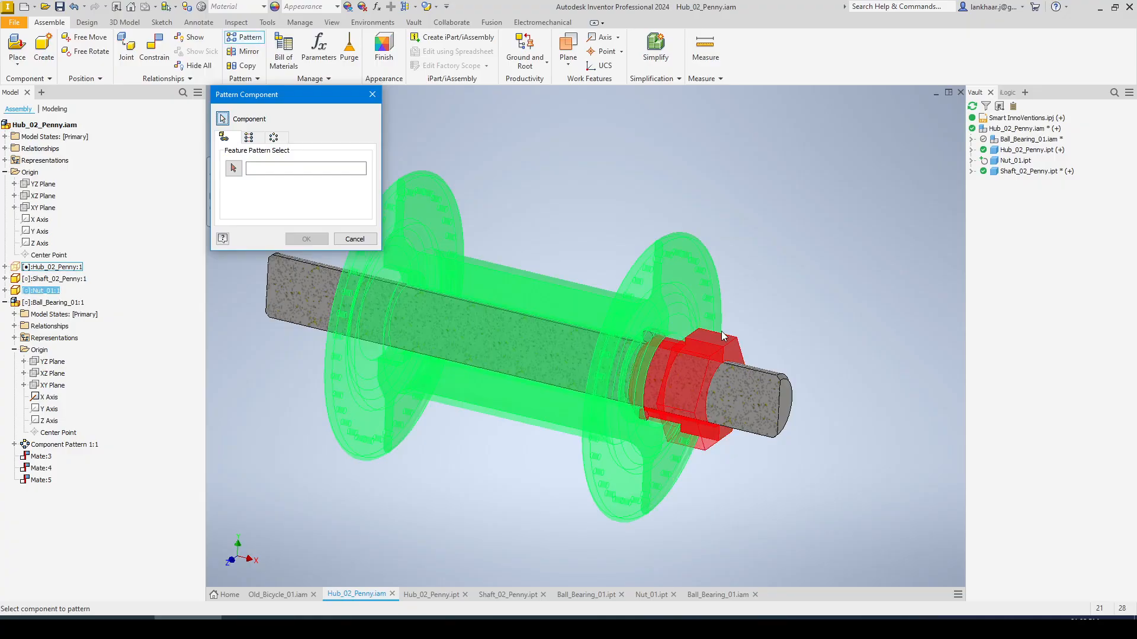
click(652, 339)
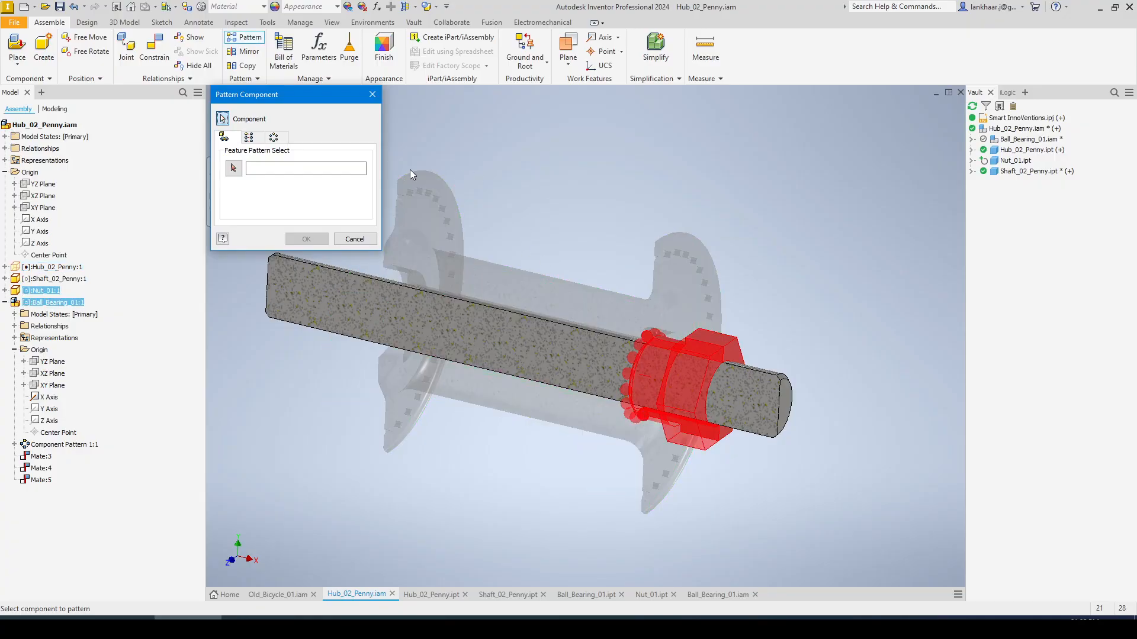
click(276, 139)
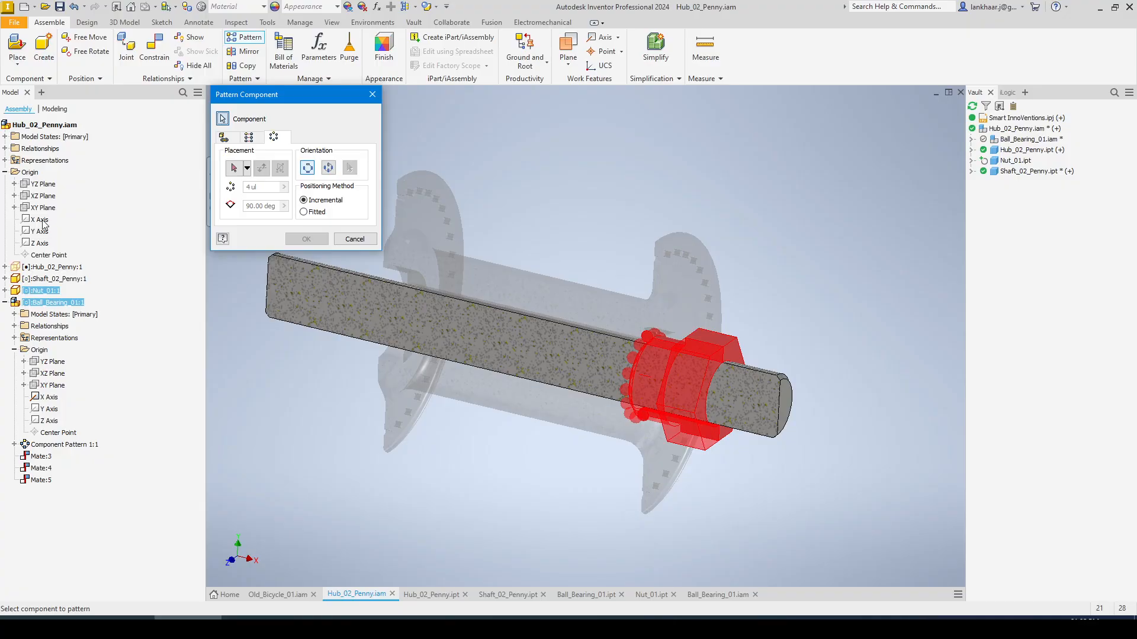
click(234, 169)
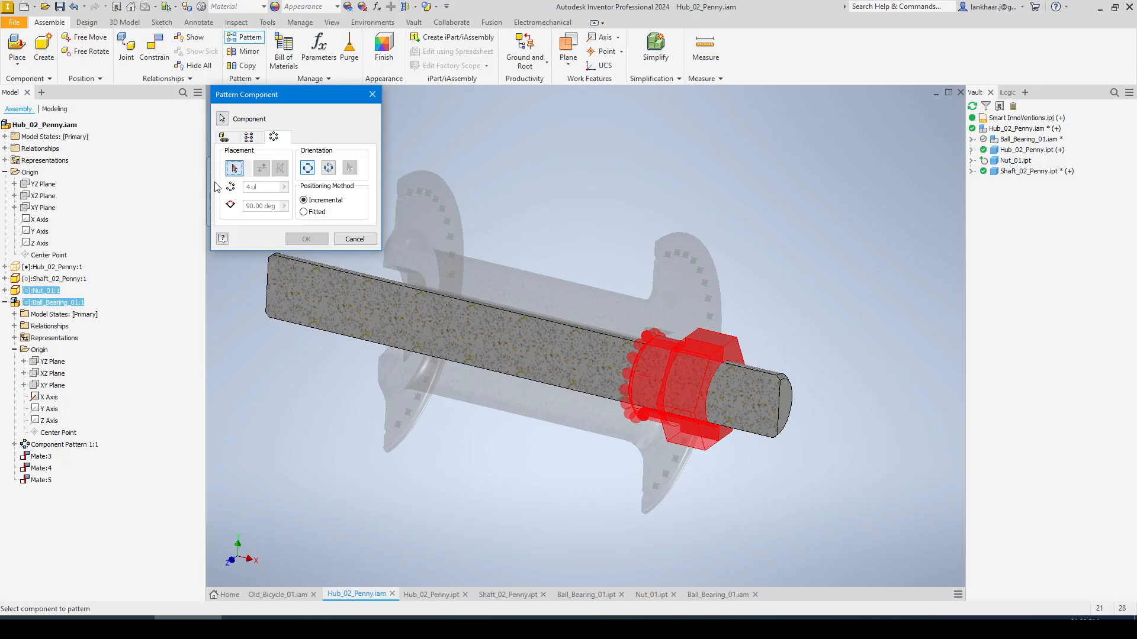
click(47, 244)
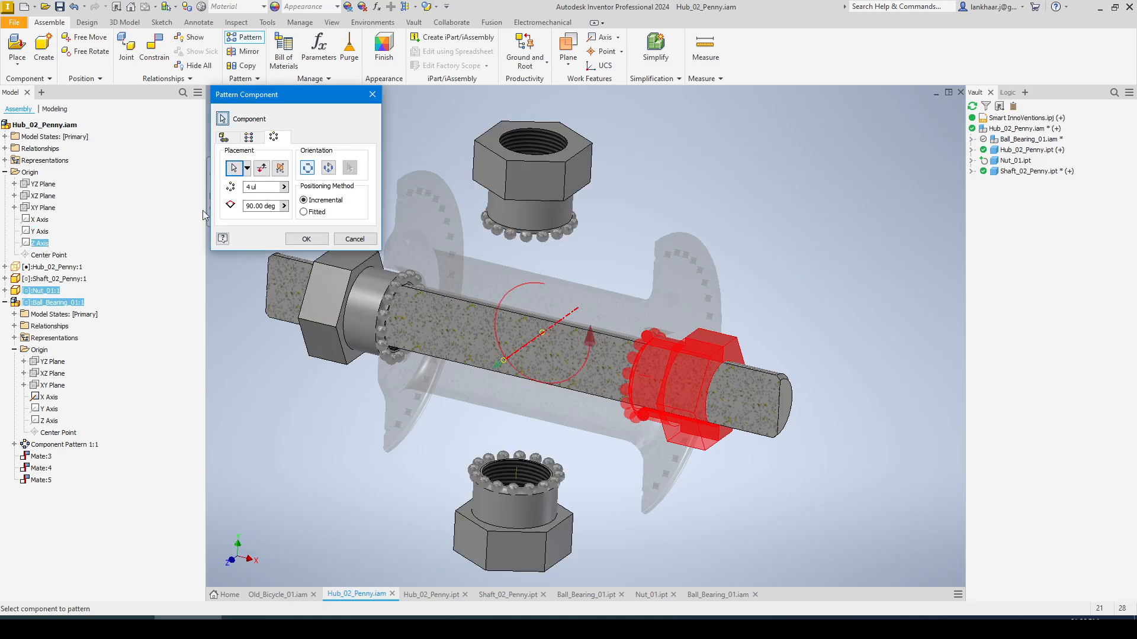
drag(270, 187, 186, 189)
text(2)
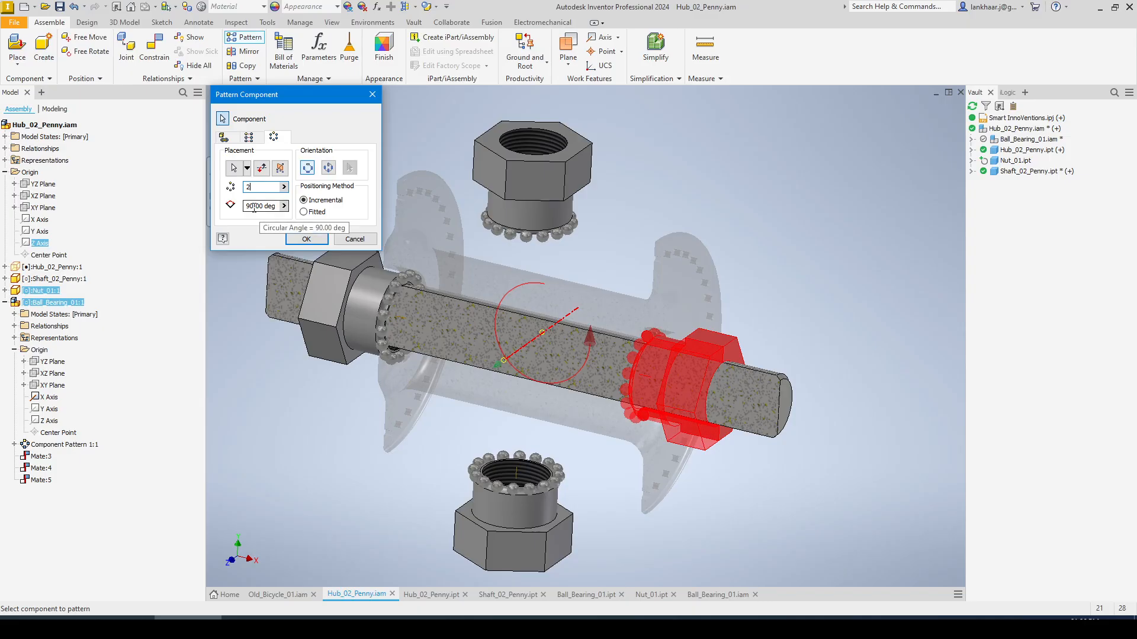
drag(251, 207, 232, 209)
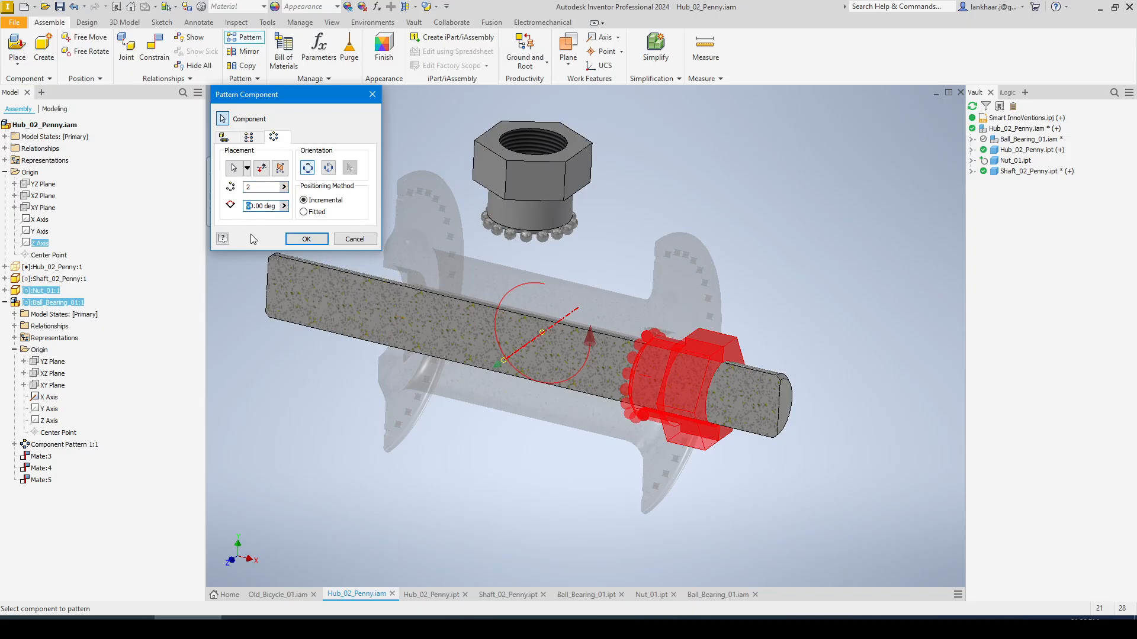
text(1)
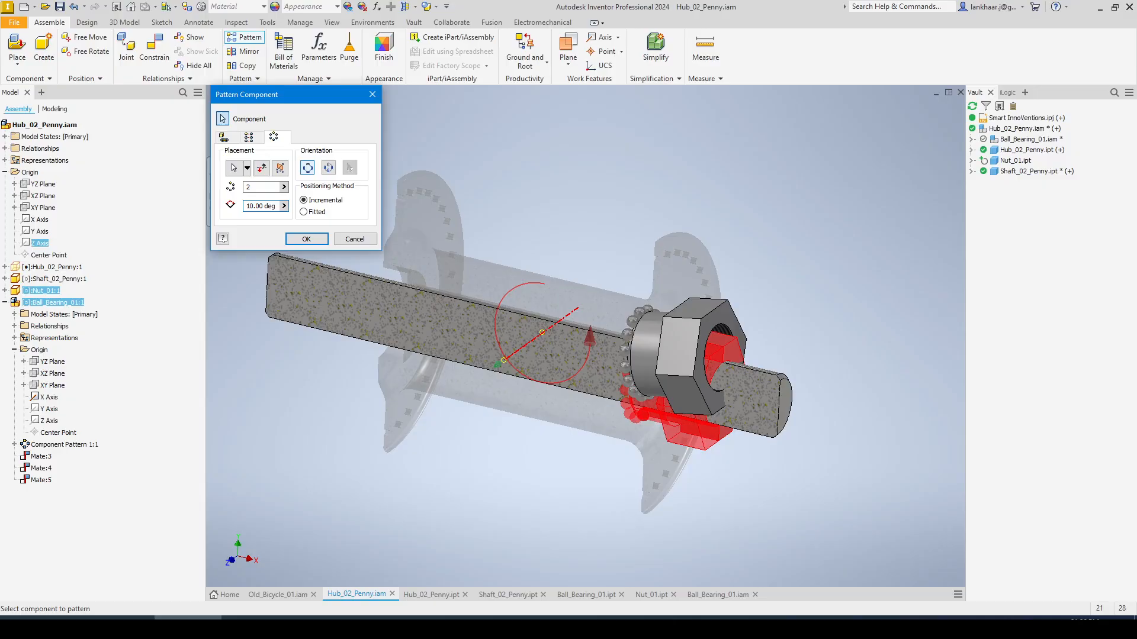
text(80)
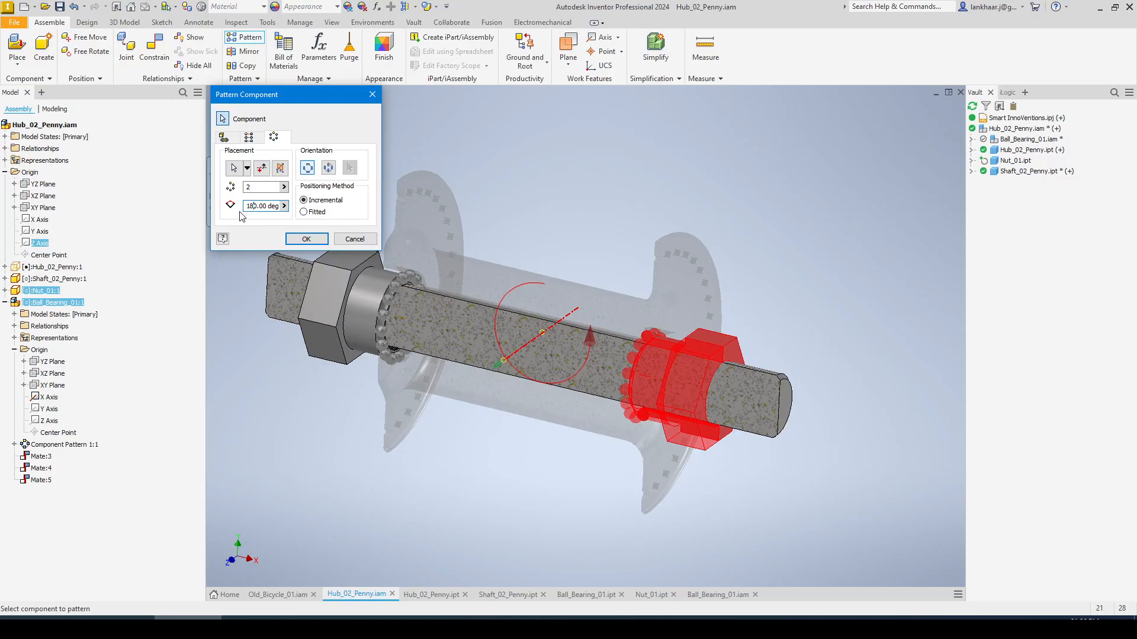
click(307, 239)
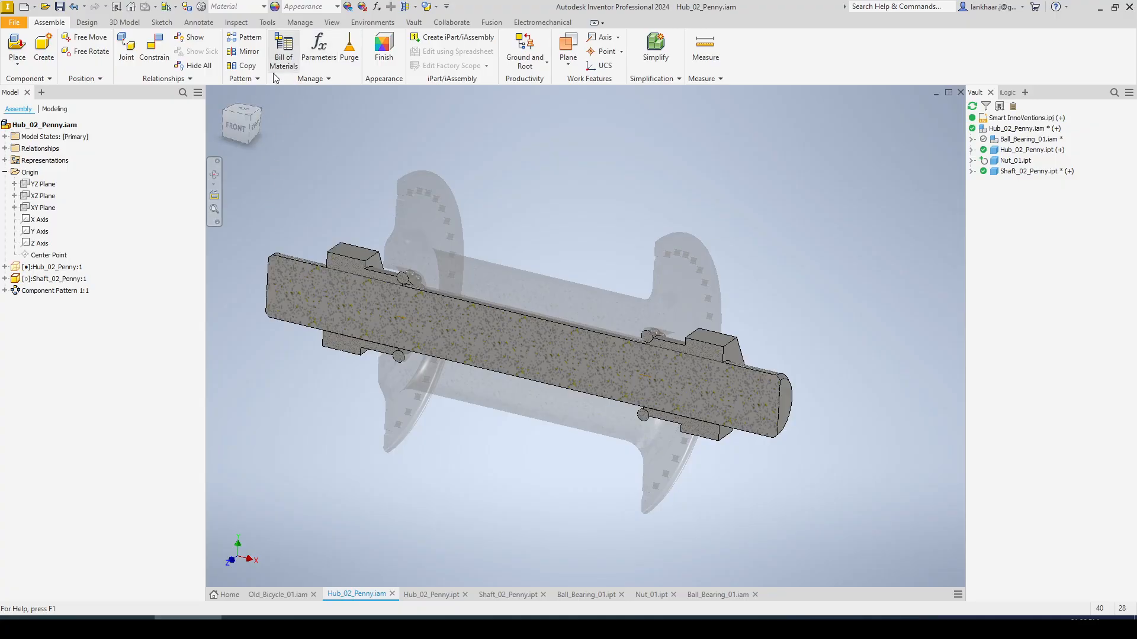
Turn off the hub's transparency, remove the section view, and show the complete assembly in its home view.
right_click(67, 267)
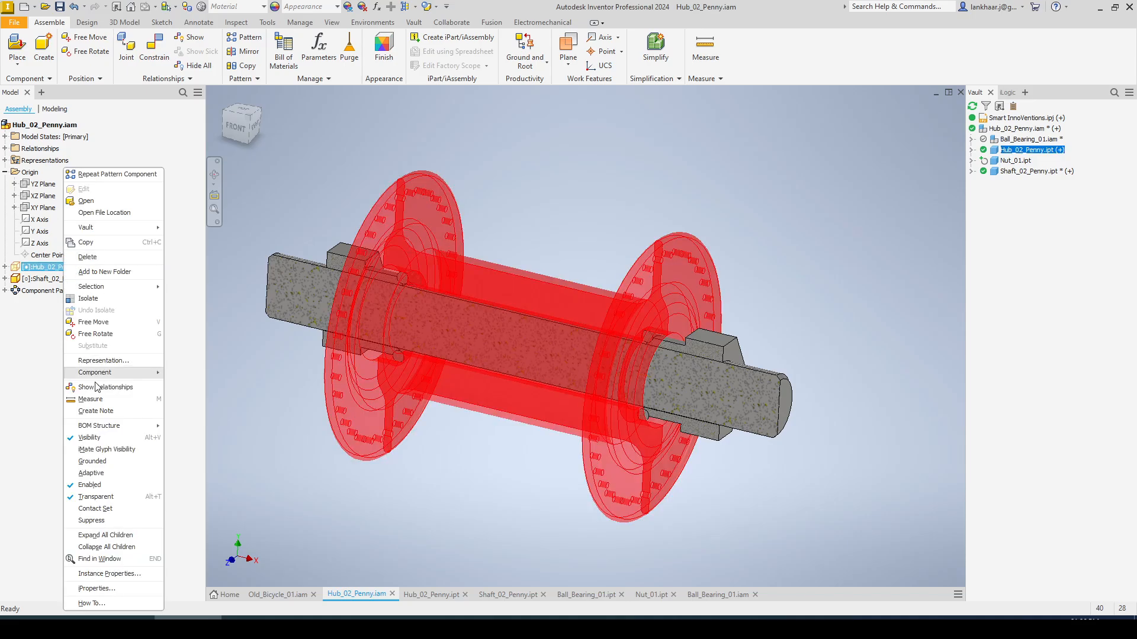
click(95, 497)
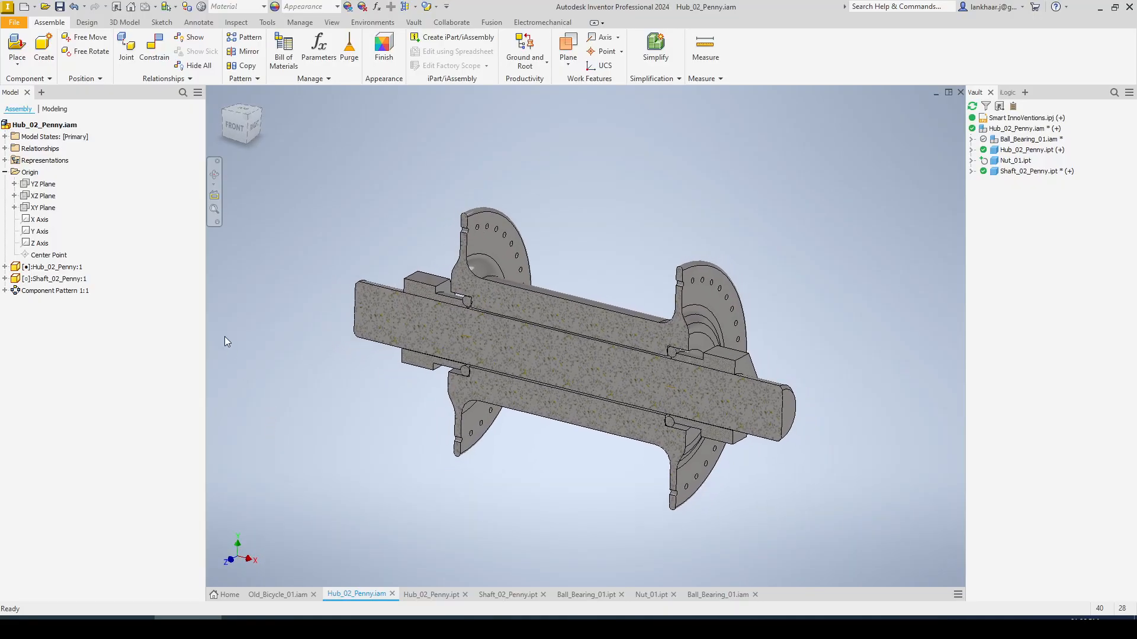
click(415, 7)
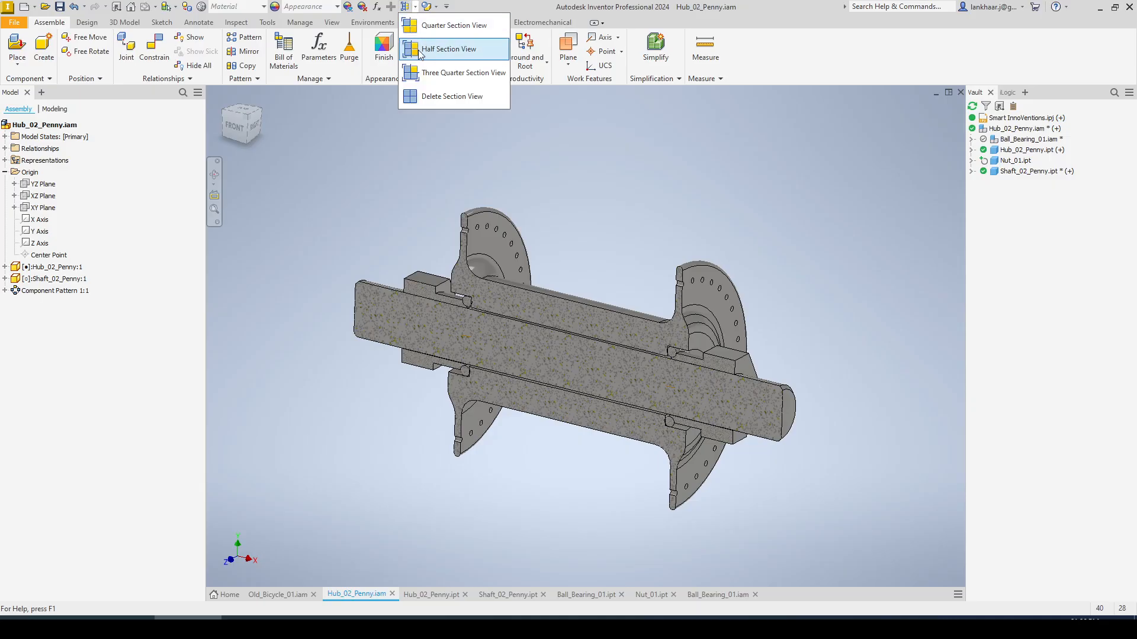
click(430, 96)
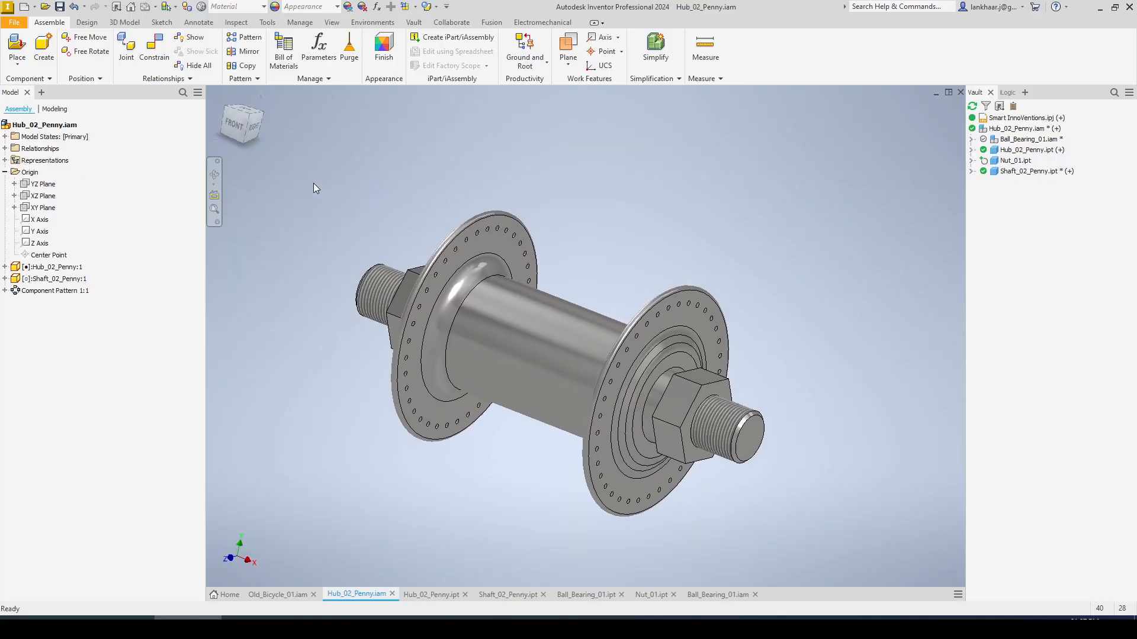
click(262, 98)
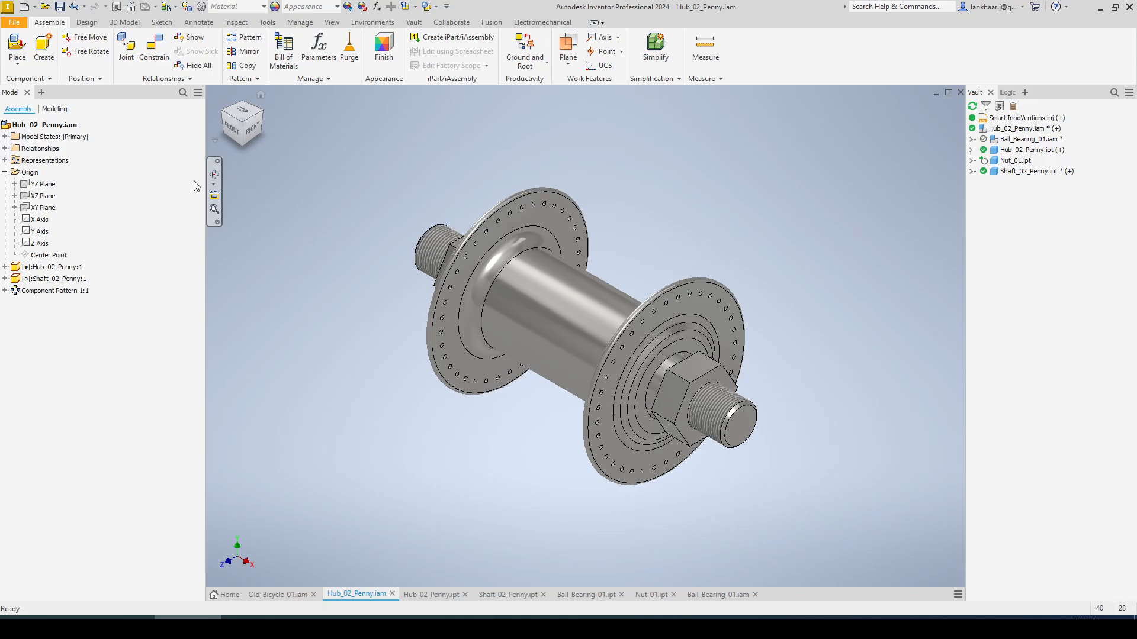
Create a new assembly from the metric Standard (mm).iam template.
click(24, 6)
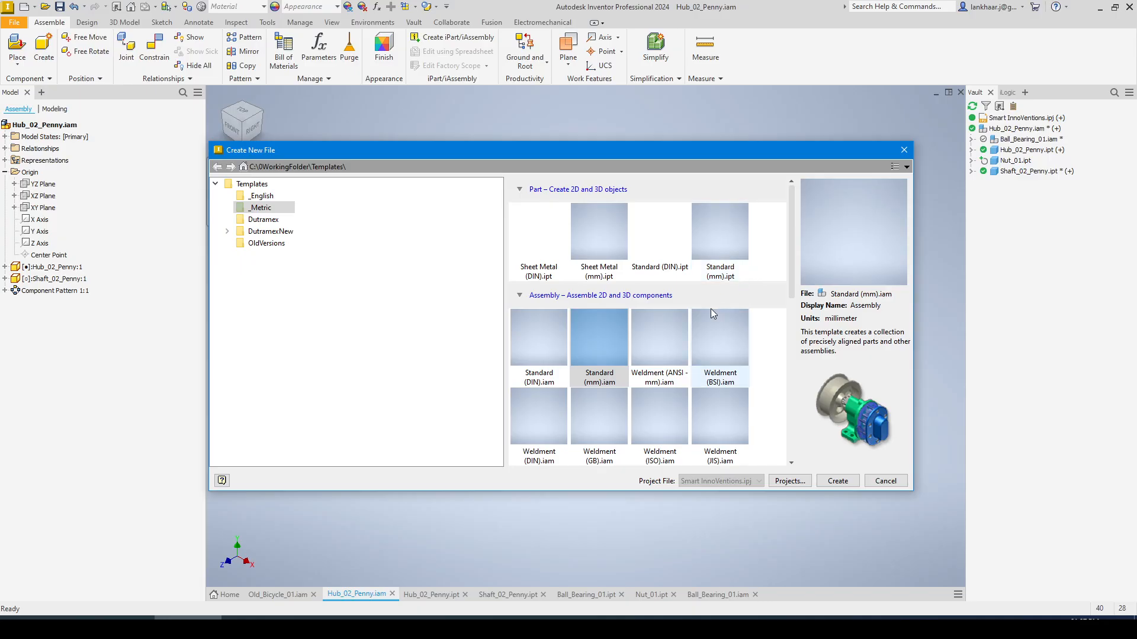
click(610, 338)
double_click(608, 333)
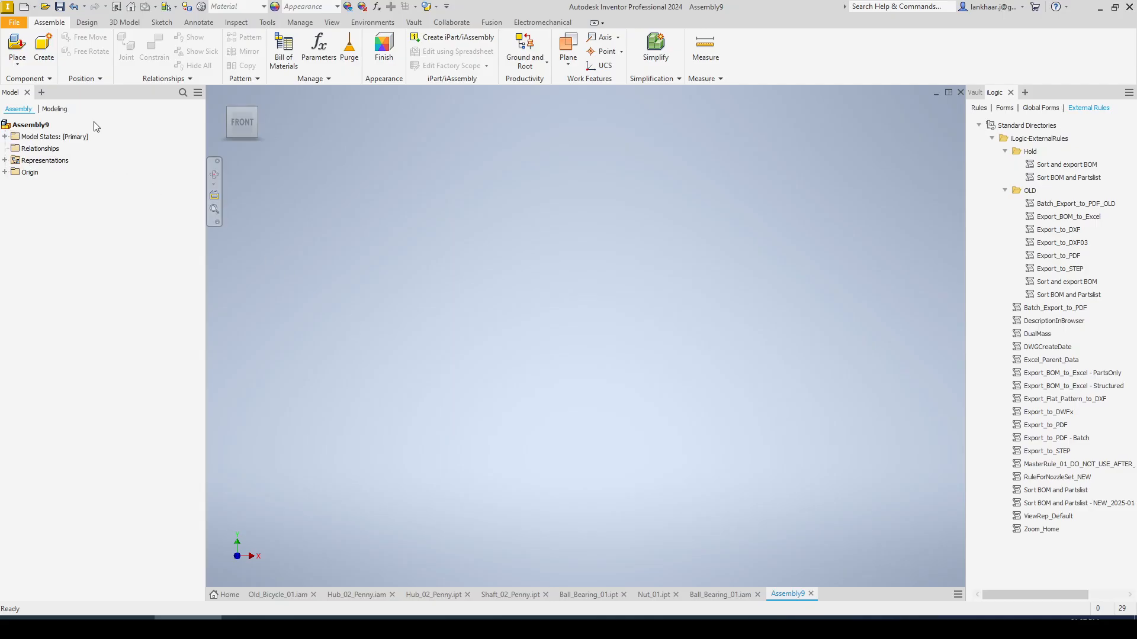
Save the new assembly as Wheel_02_Penny.iam in the Series_04 - Old Bicycle 01 folder.
key(ctrl+s)
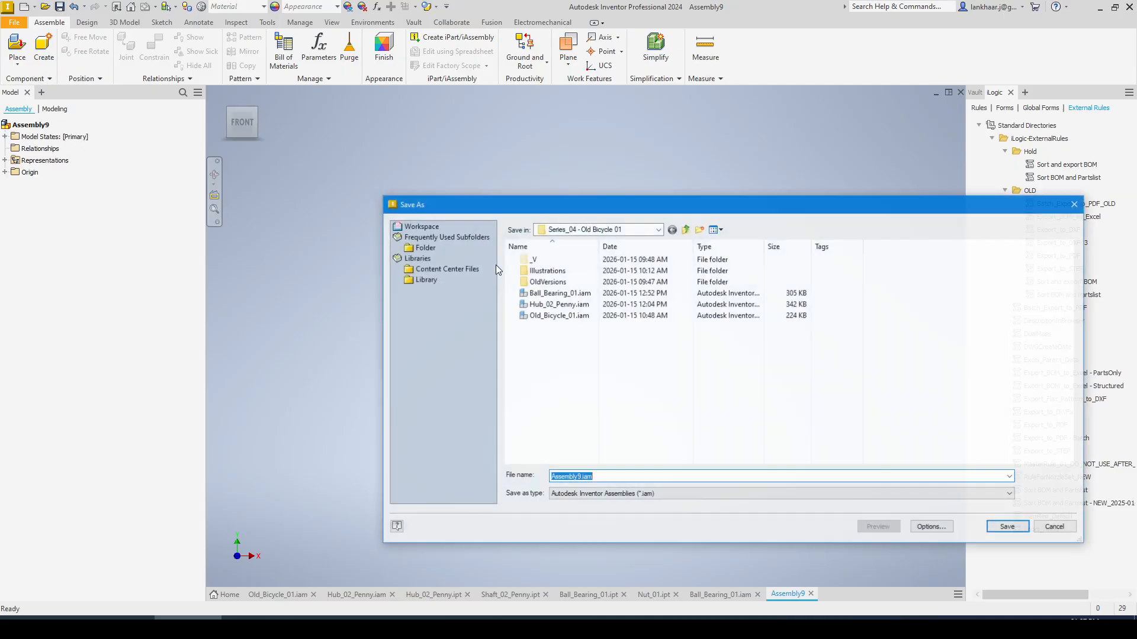
click(545, 307)
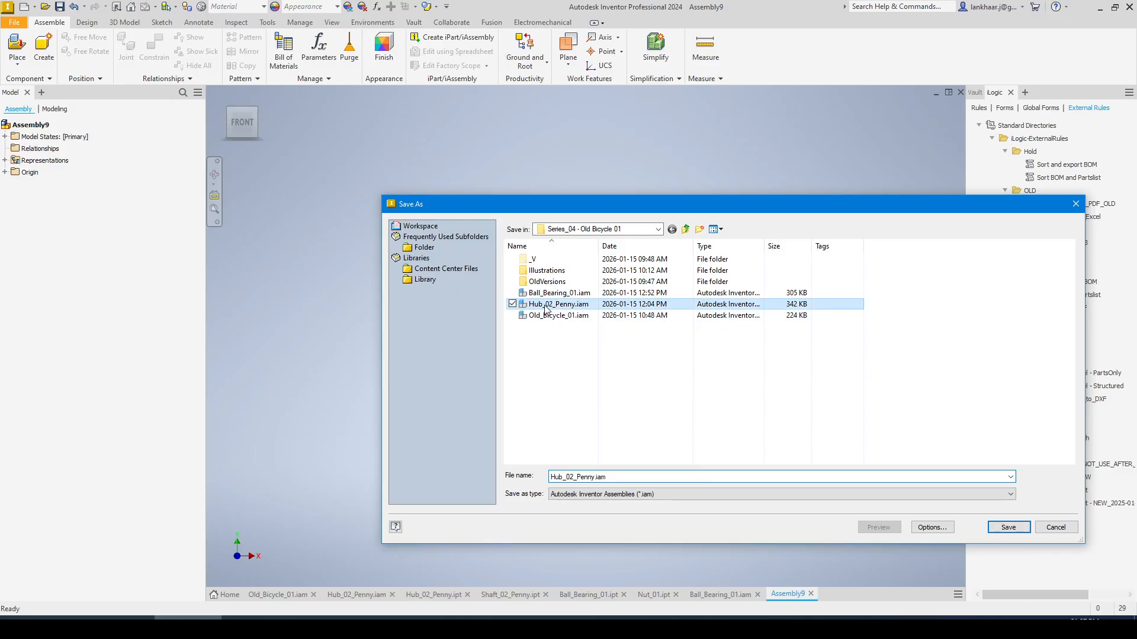
double_click(564, 477)
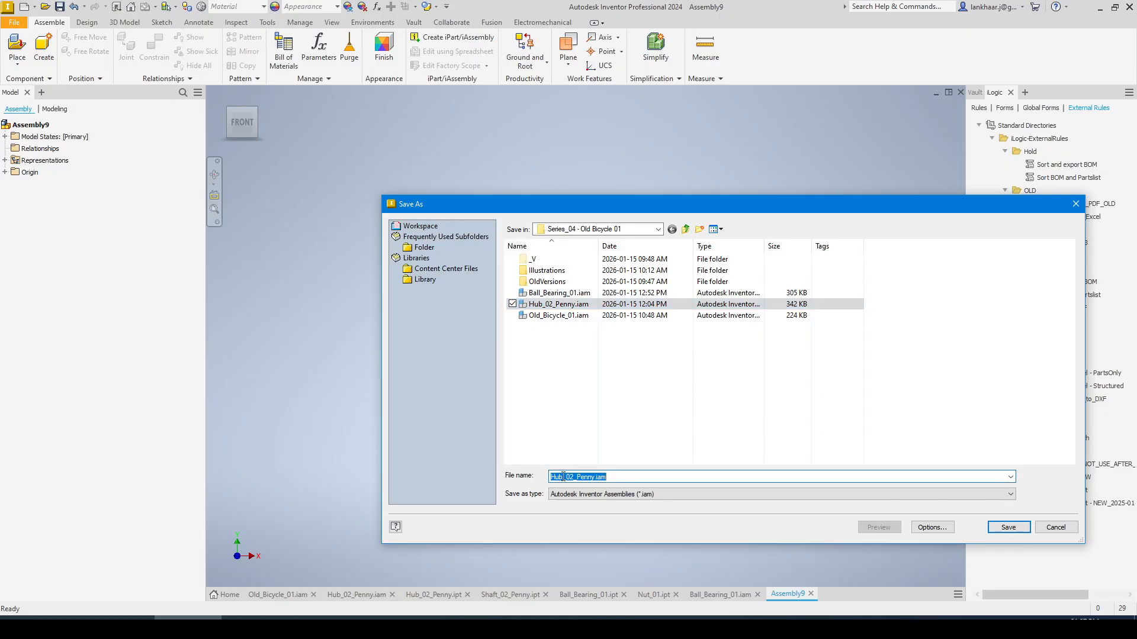
drag(563, 476, 546, 477)
text(Wheel)
click(1000, 529)
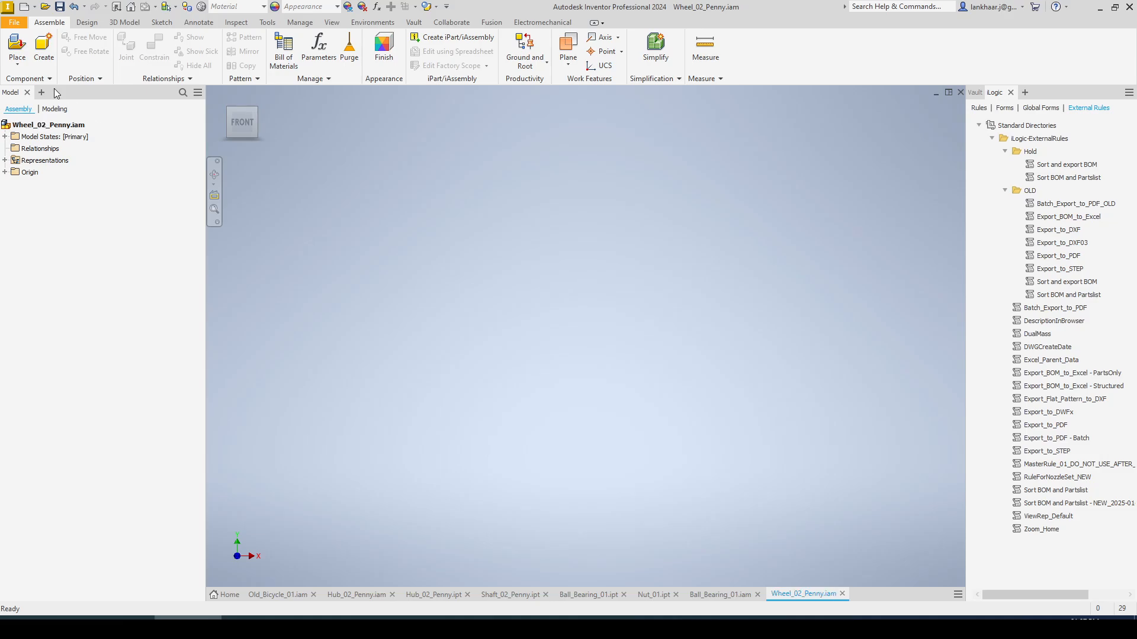
Place one instance of Hub_02_Penny.iam in the wheel assembly.
click(17, 64)
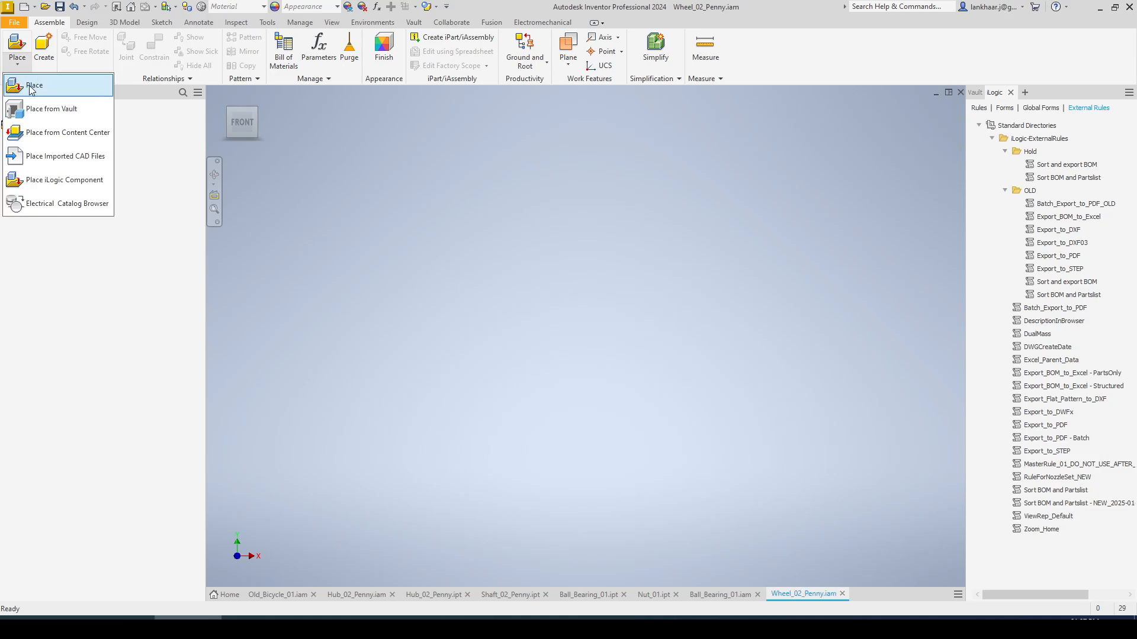
click(26, 83)
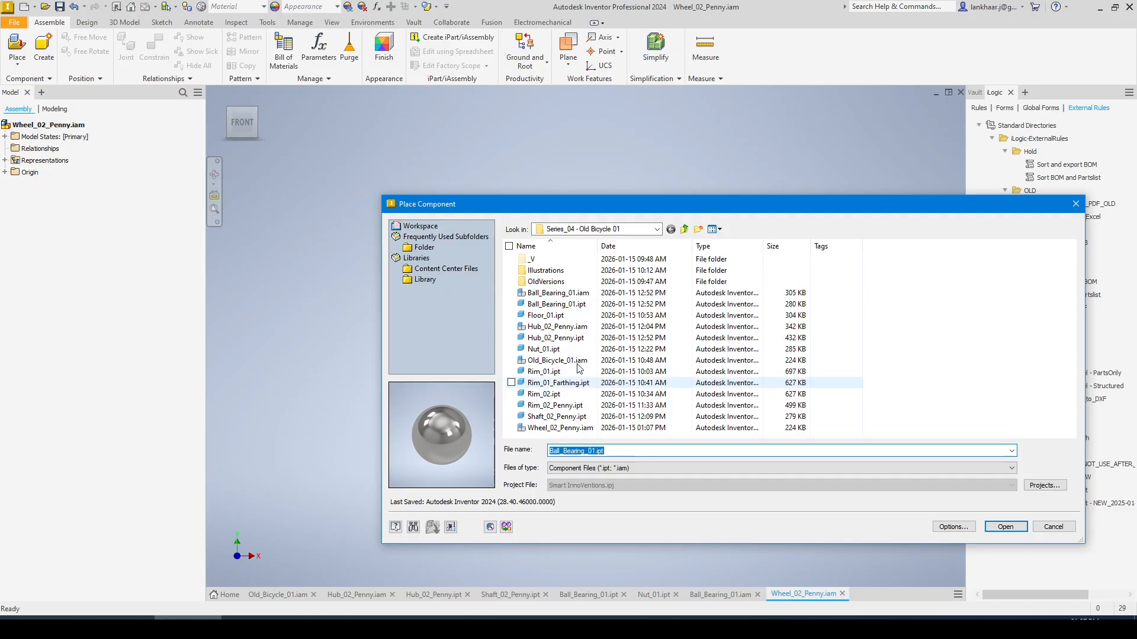
click(561, 329)
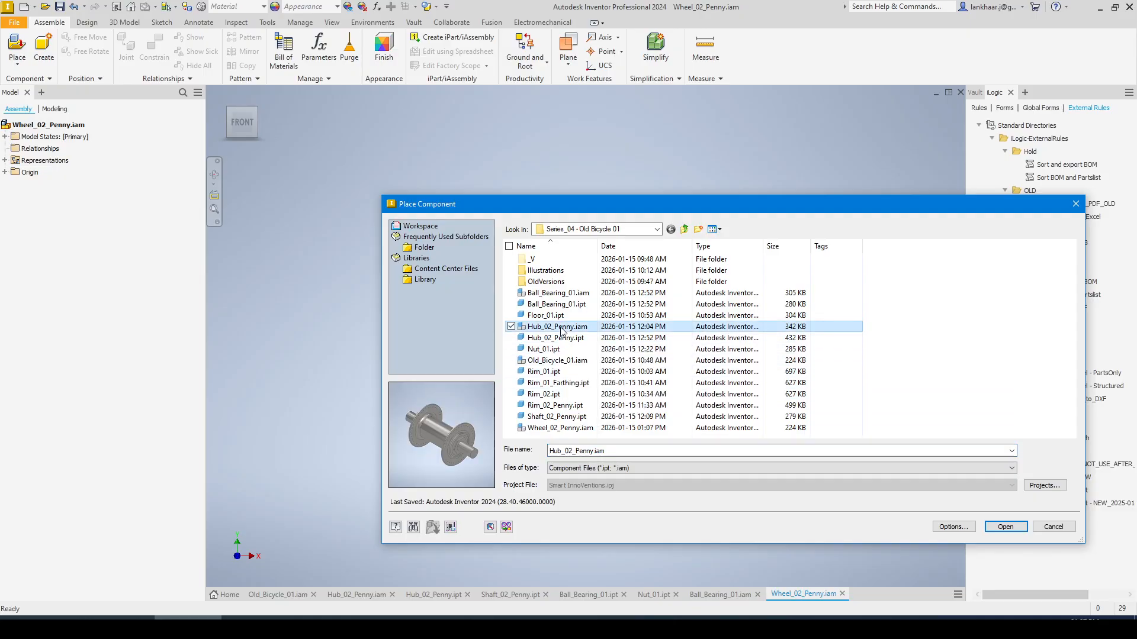
double_click(560, 328)
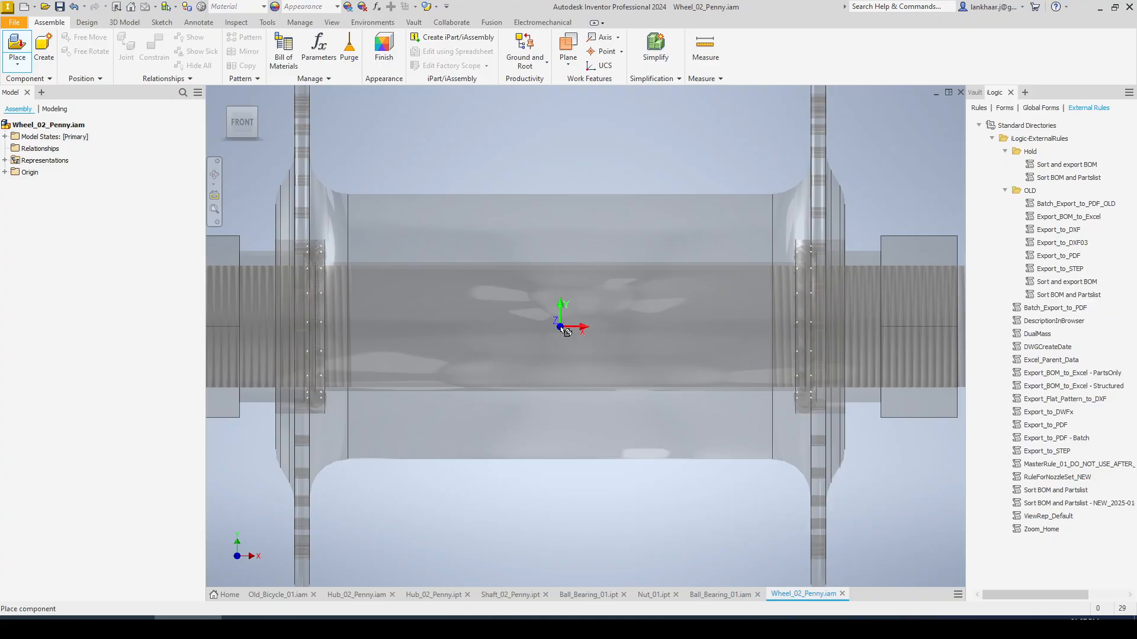
click(570, 382)
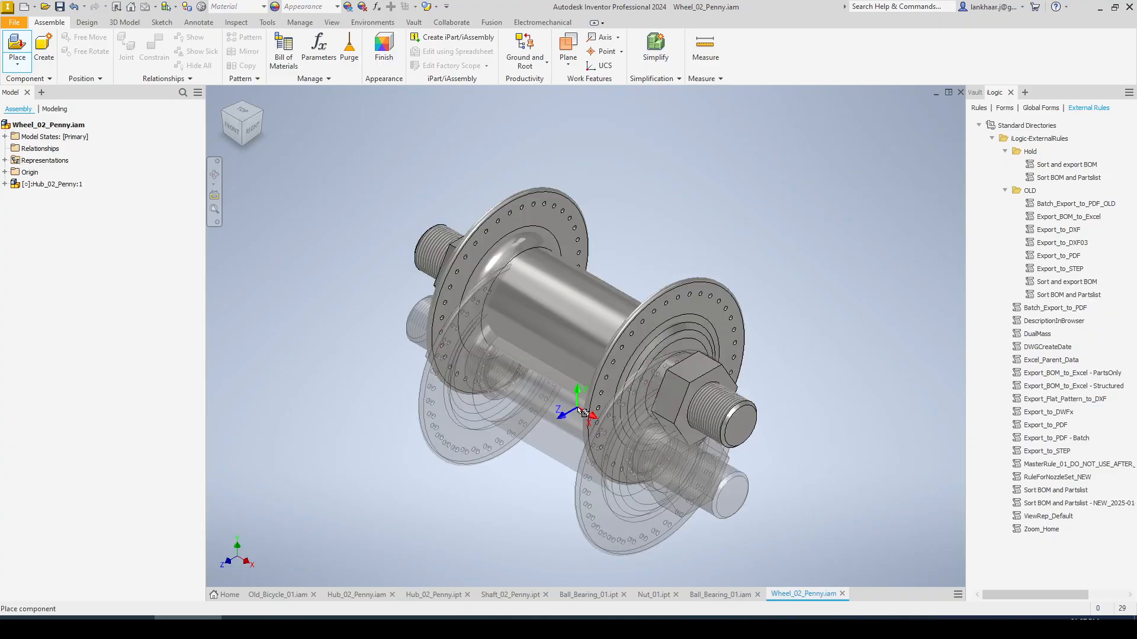
Apply Ground and Root to the hub with origin flush constraints and repositioning to the top of the browser.
click(596, 321)
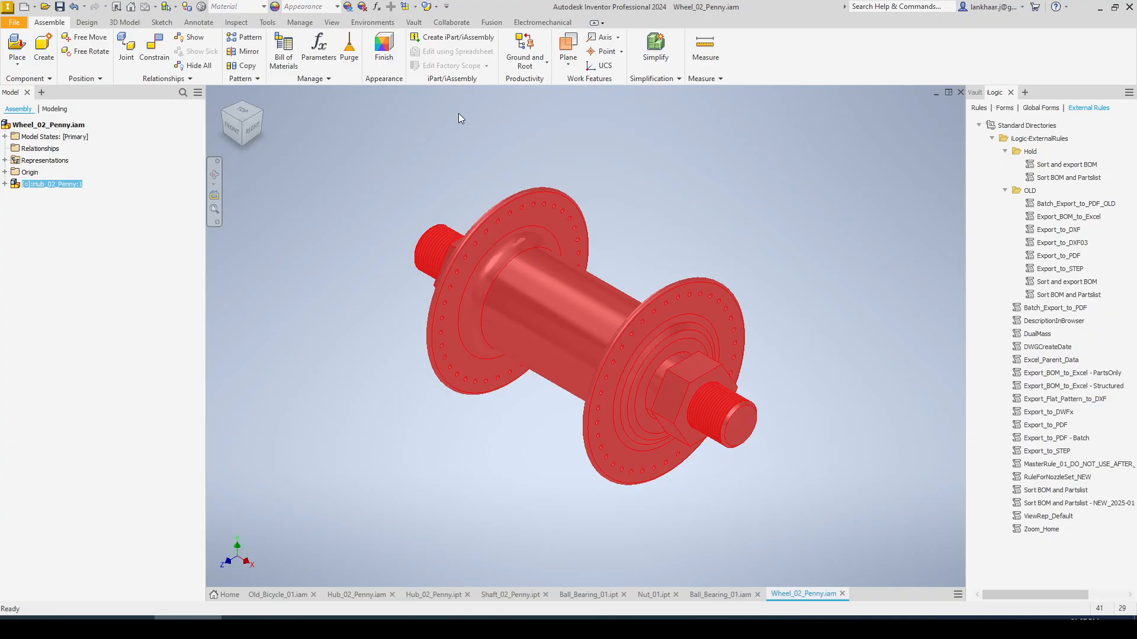
click(521, 54)
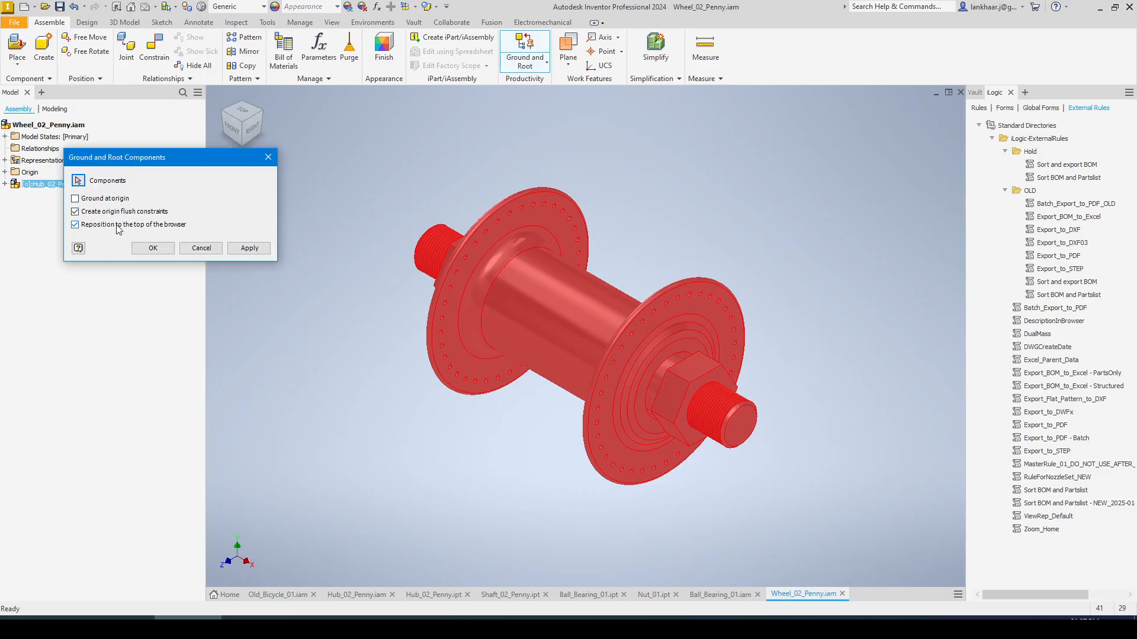
click(150, 248)
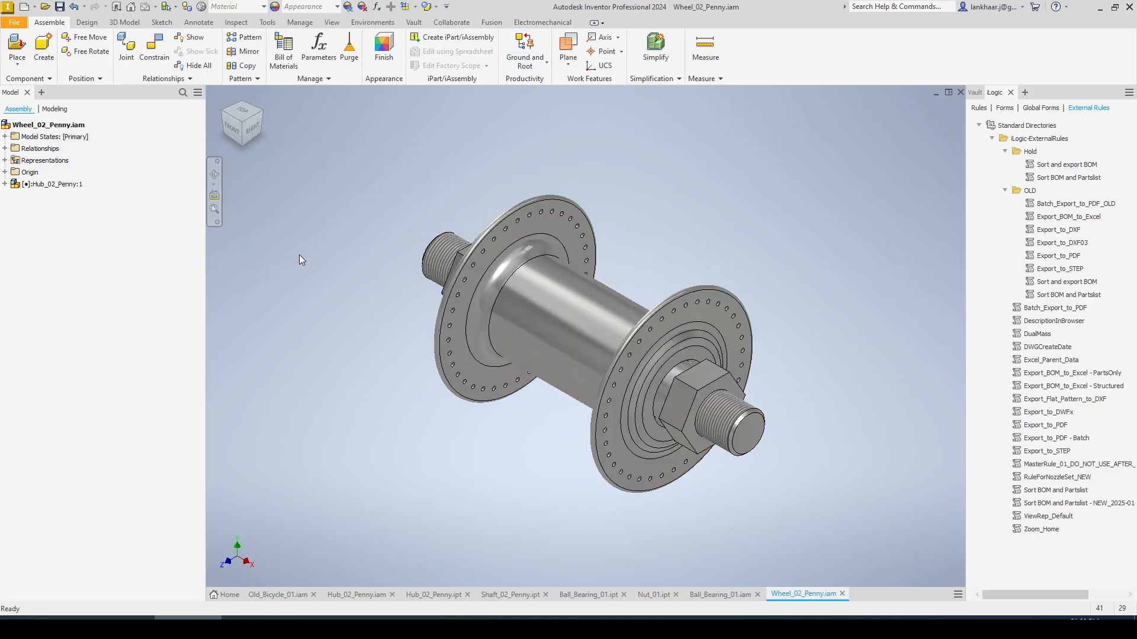
Undo the hub's Ground and Root placement.
right_click(49, 184)
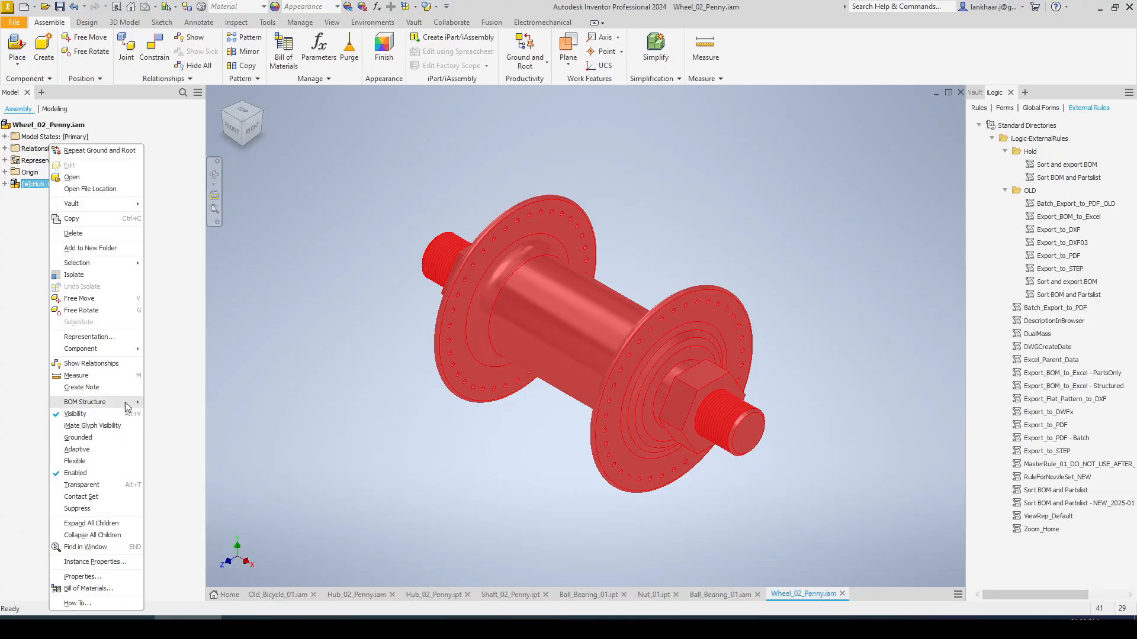
click(244, 379)
click(48, 125)
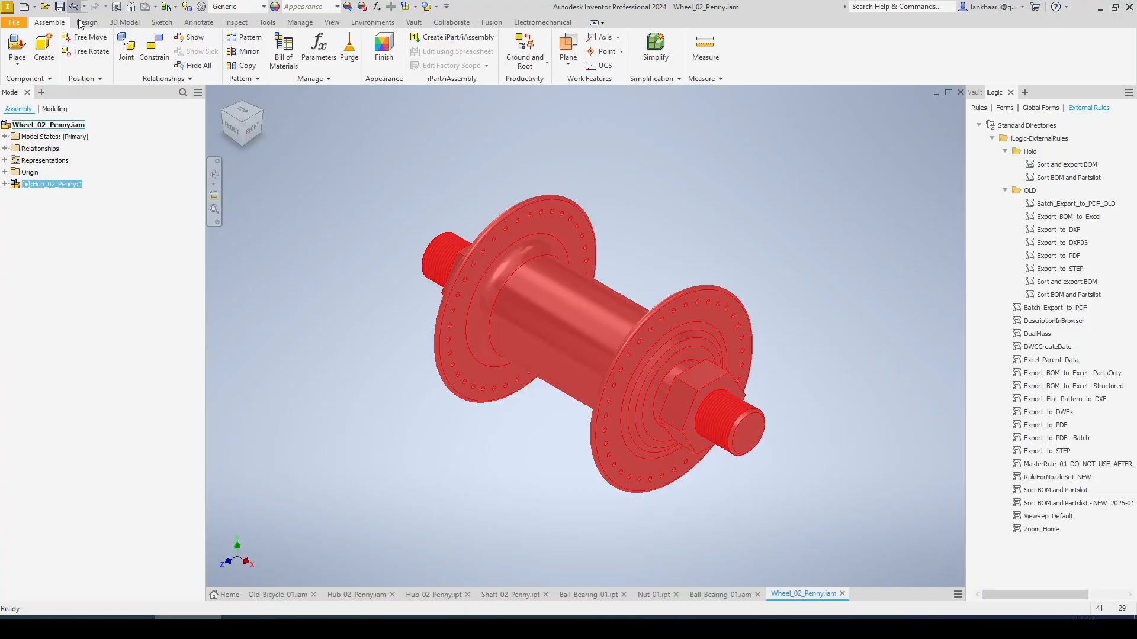
click(12, 185)
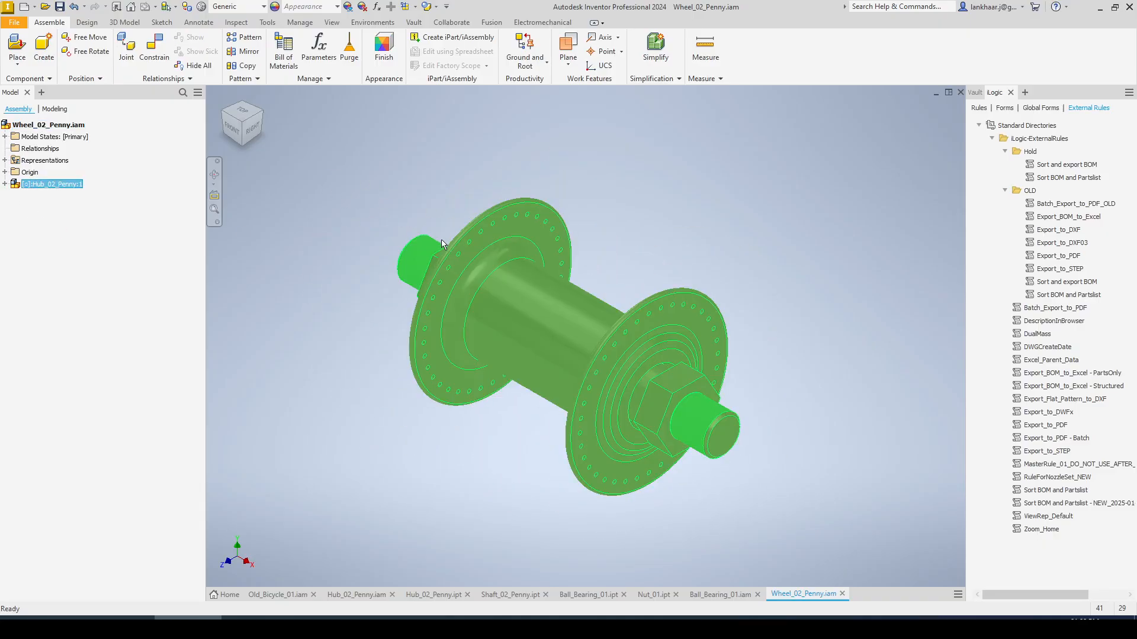
Move the hub away from its placed position and ground it there.
drag(489, 244, 597, 189)
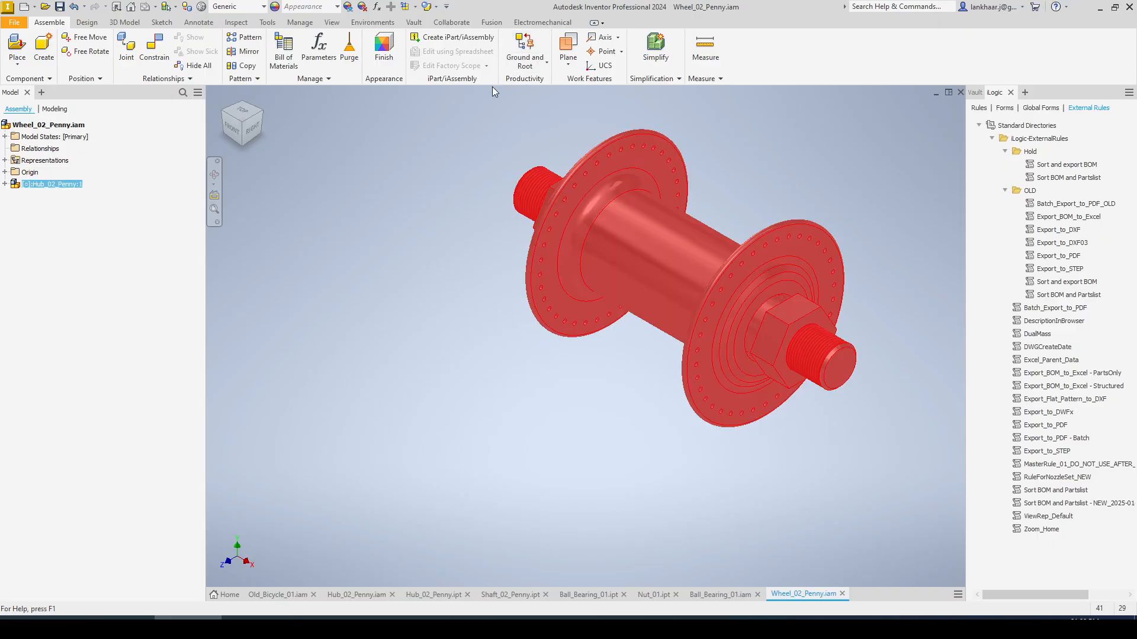
right_click(592, 245)
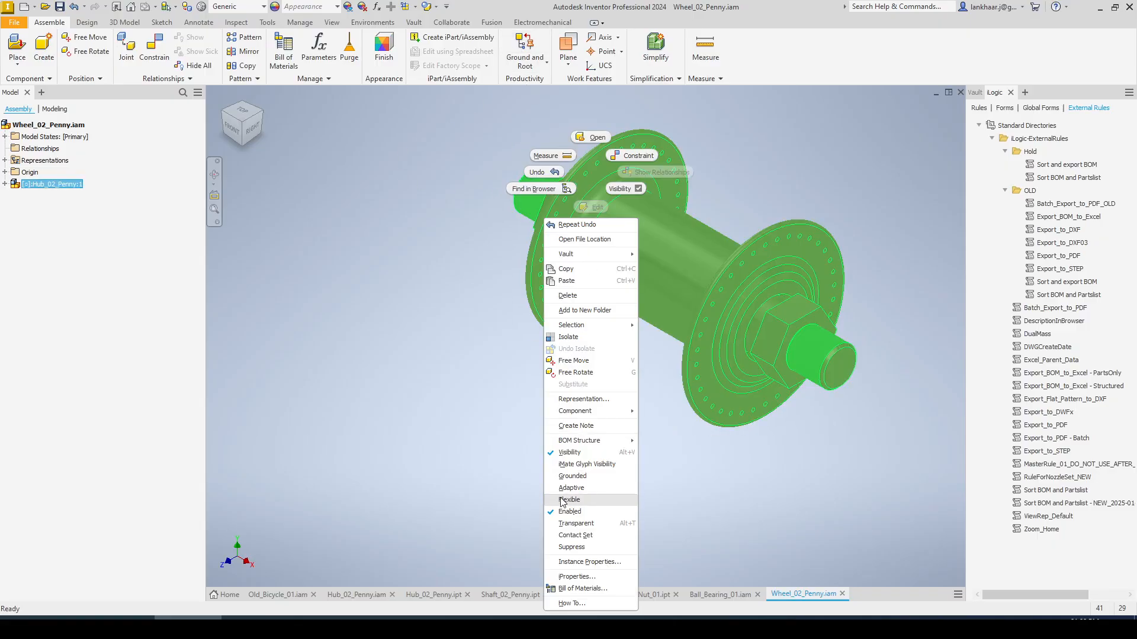
click(572, 476)
click(482, 467)
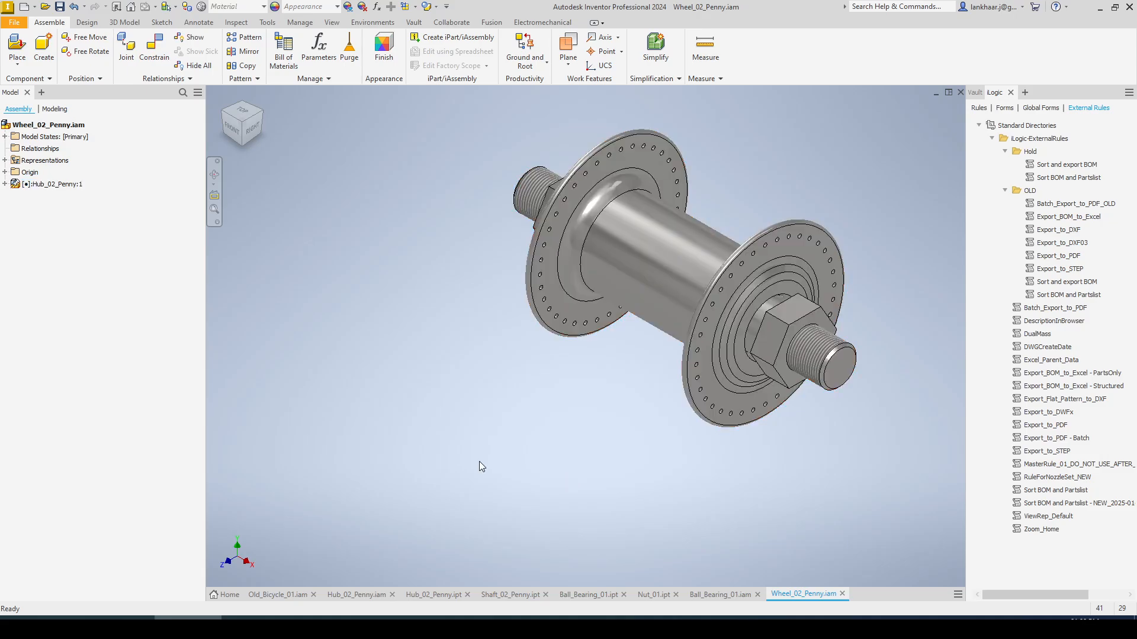
Show the wheel assembly's YZ, XZ and XY origin planes.
click(5, 171)
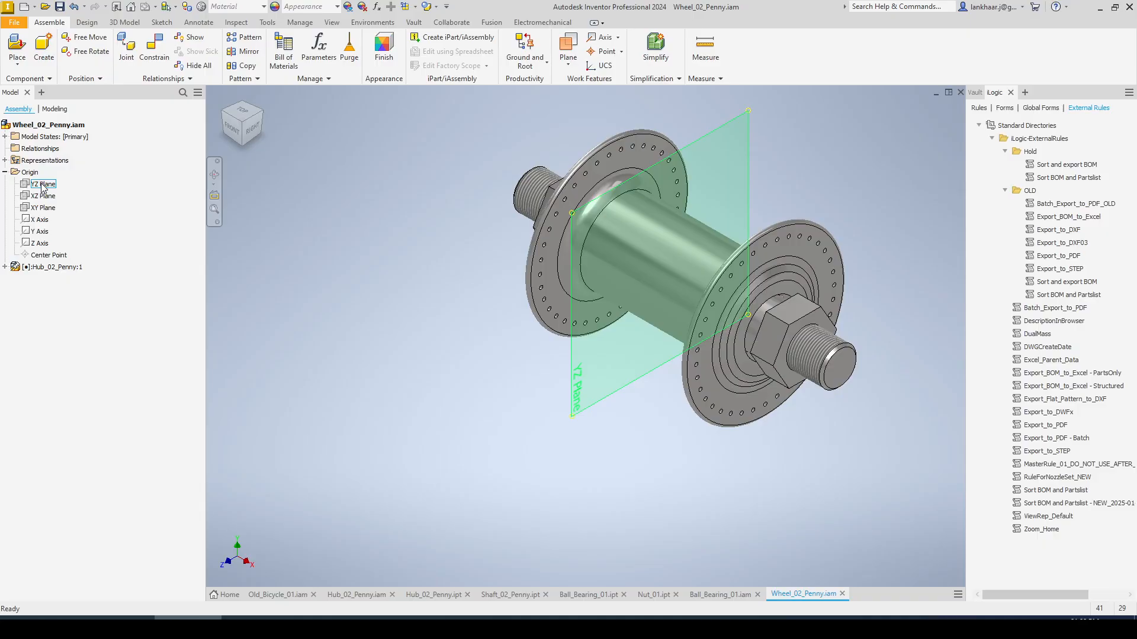
click(42, 185)
ctrl+click(43, 196)
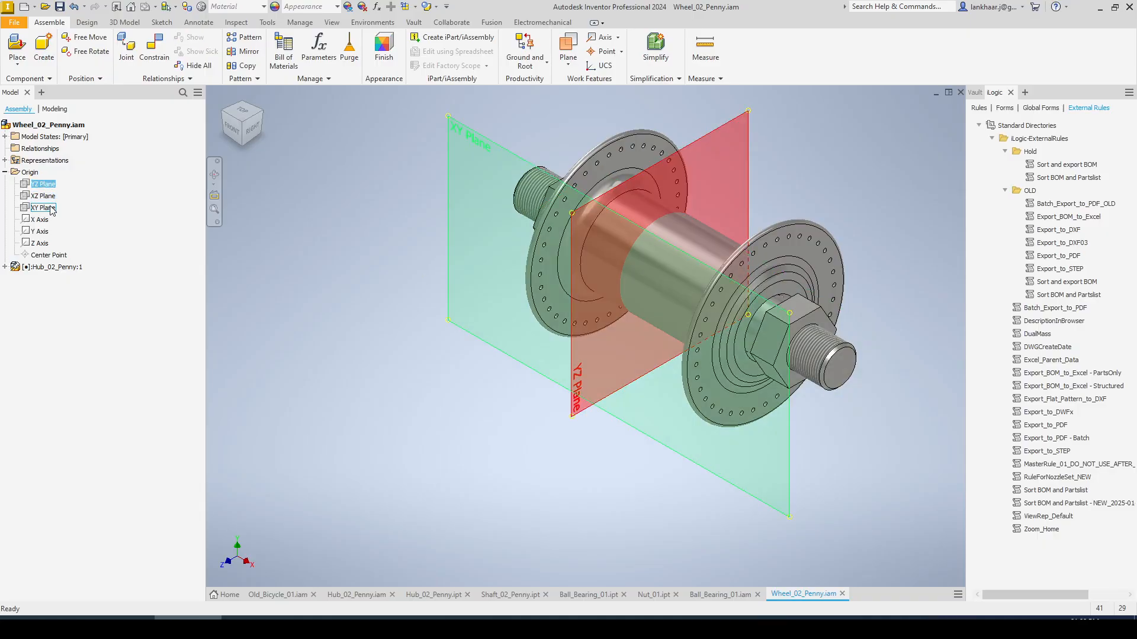
ctrl+click(48, 208)
right_click(48, 209)
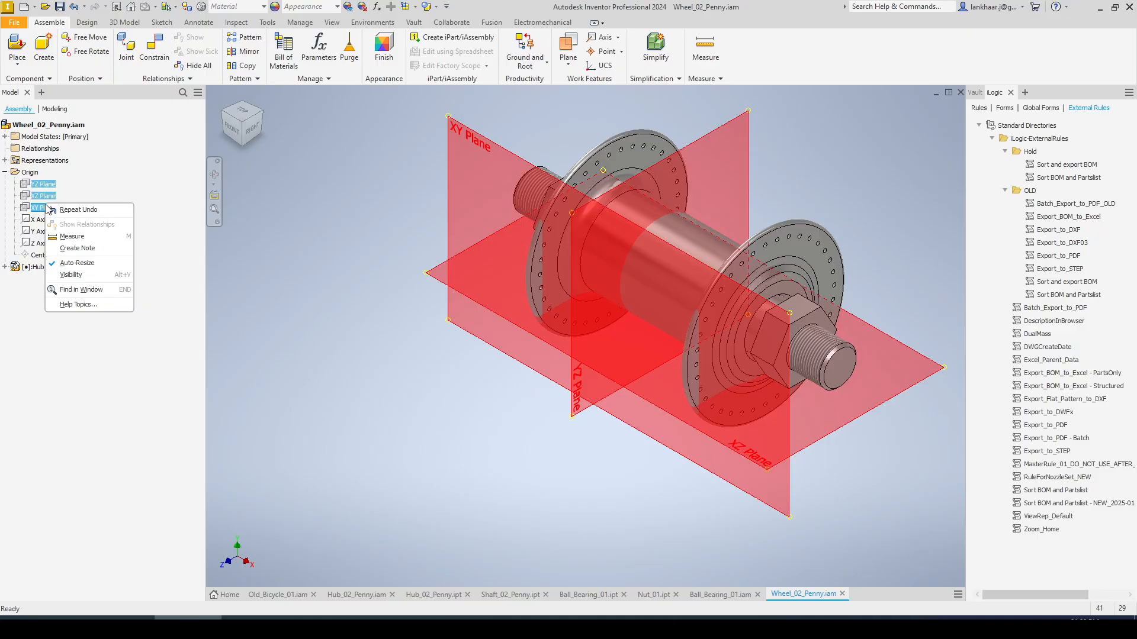
click(71, 264)
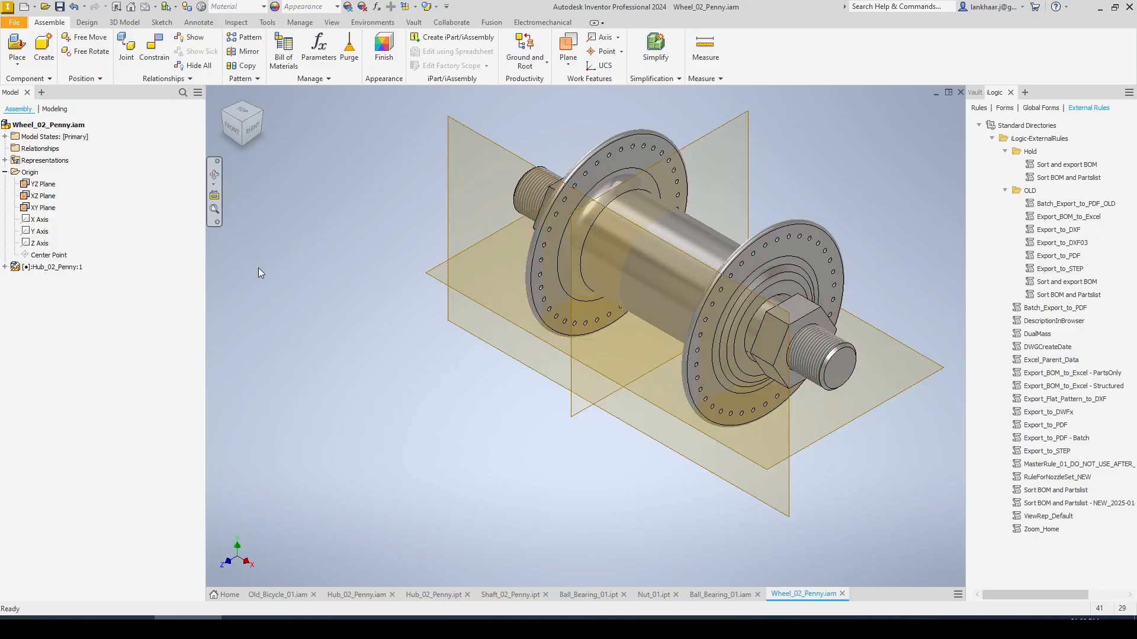
Show the YZ, XZ and XY origin planes of the Hub_02_Penny subassembly to compare them with the assembly's planes.
click(4, 267)
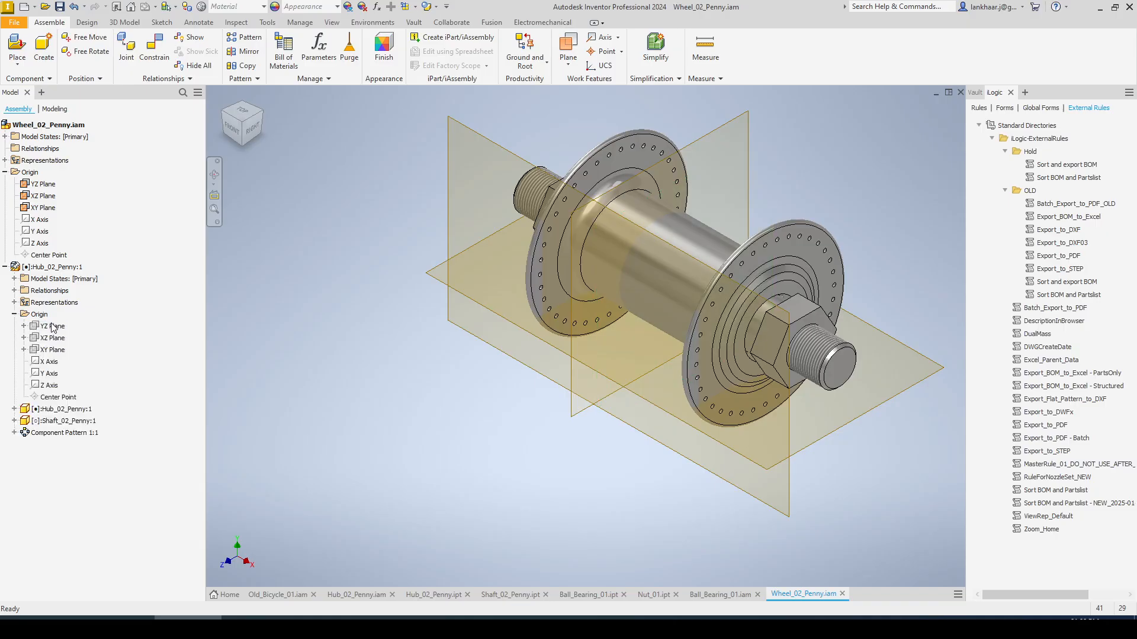
click(52, 325)
ctrl+click(53, 338)
ctrl+click(52, 349)
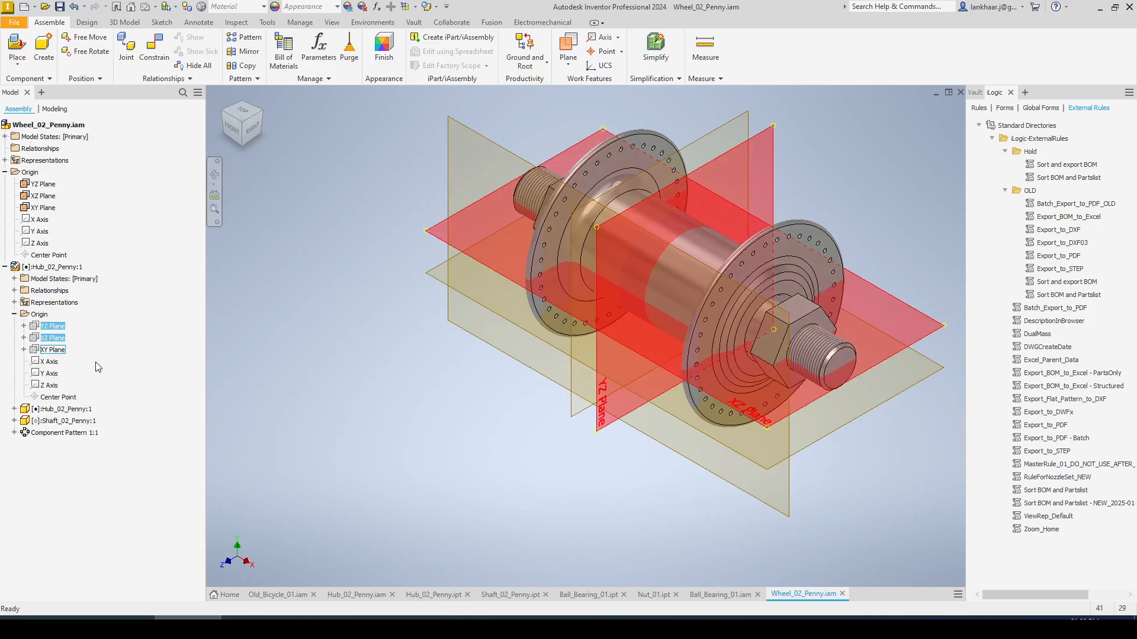
click(53, 350)
ctrl+click(54, 338)
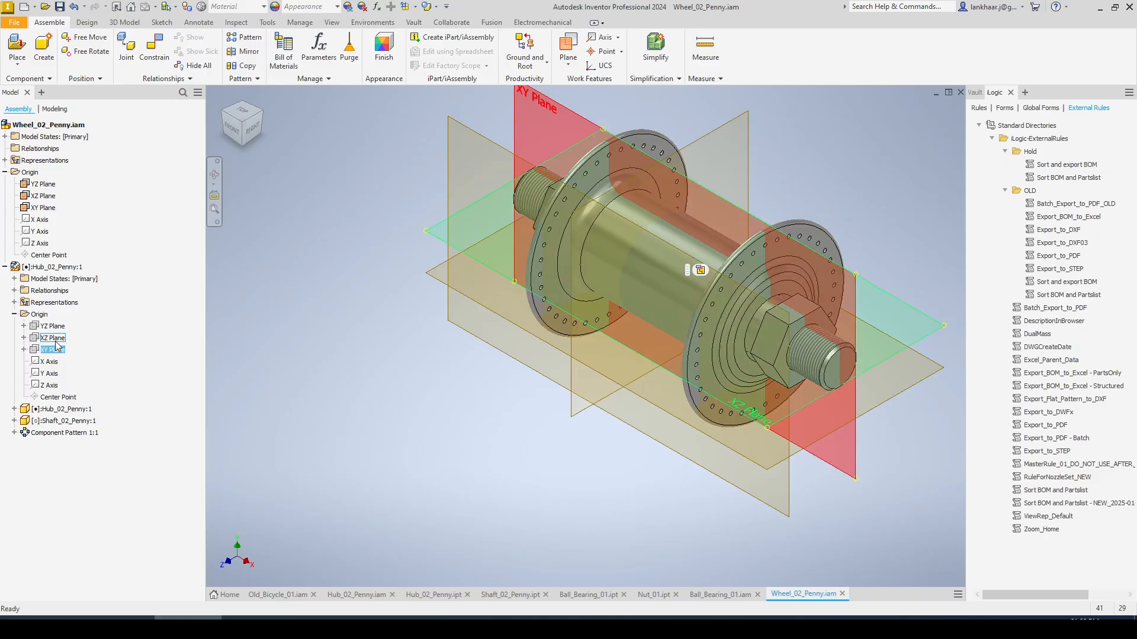
ctrl+click(52, 326)
right_click(54, 326)
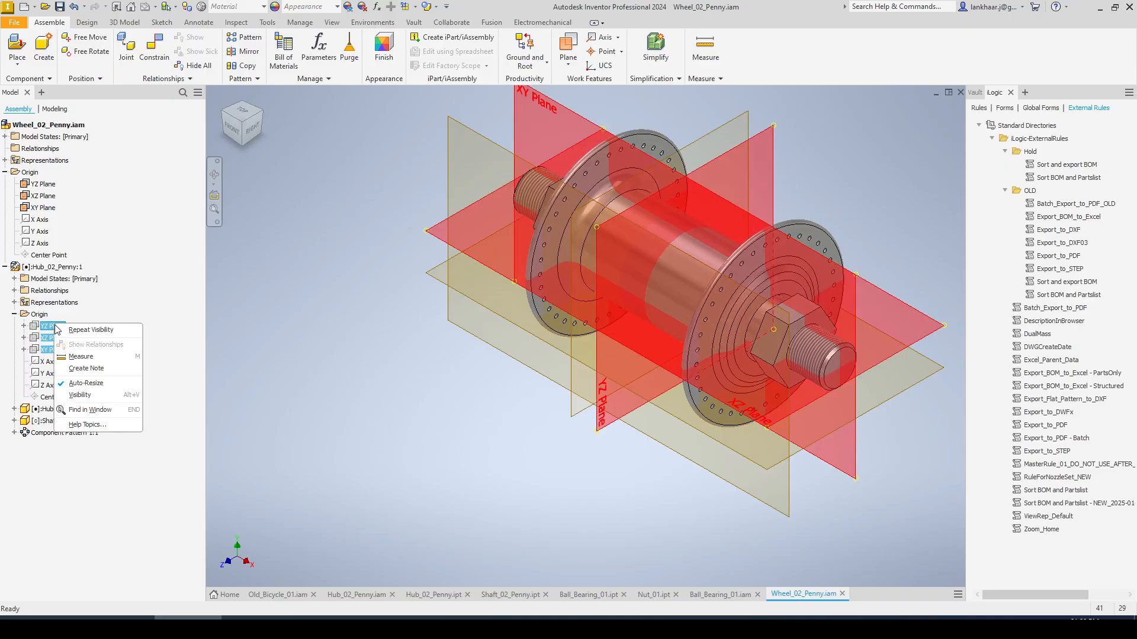
click(80, 395)
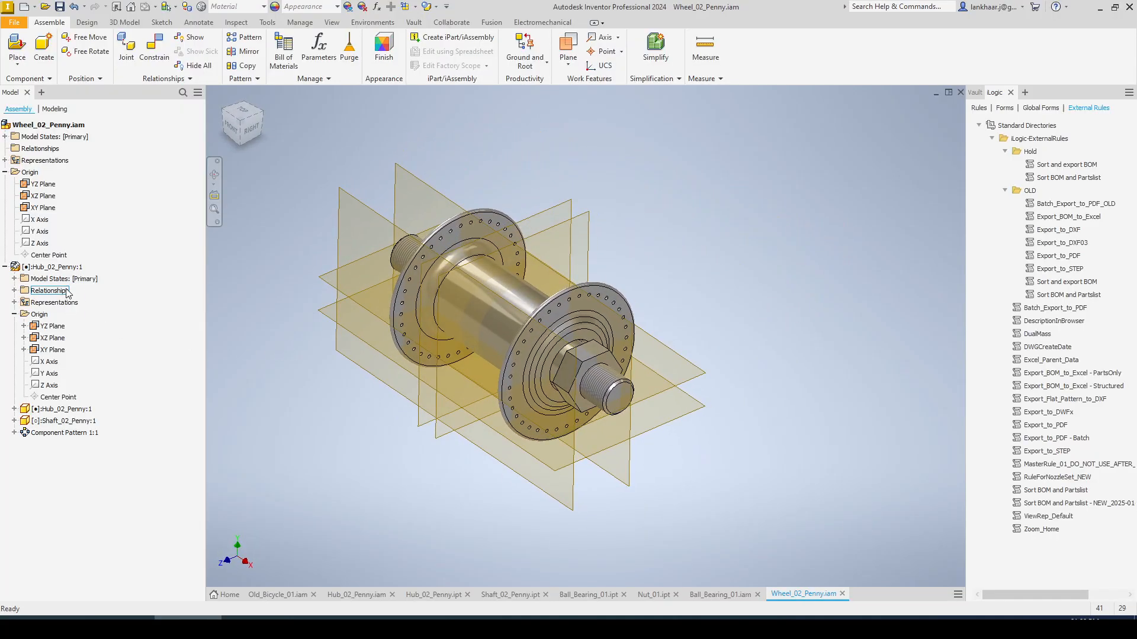
Hide the three origin planes of the hub subassembly and those of the wheel assembly.
click(53, 327)
shift+click(54, 351)
right_click(55, 350)
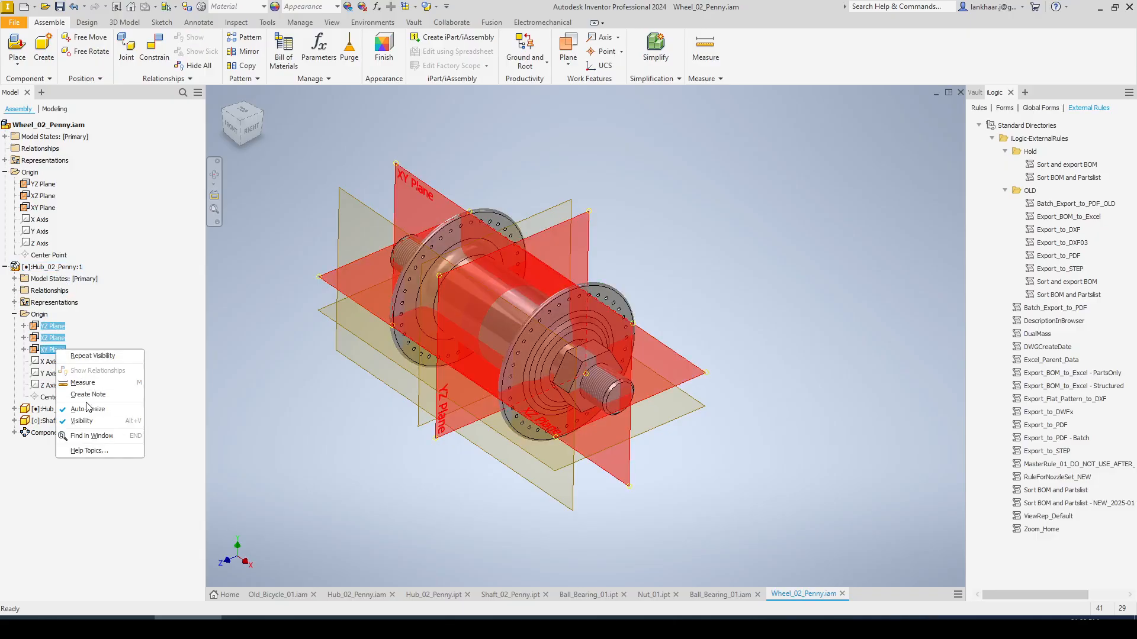
click(83, 423)
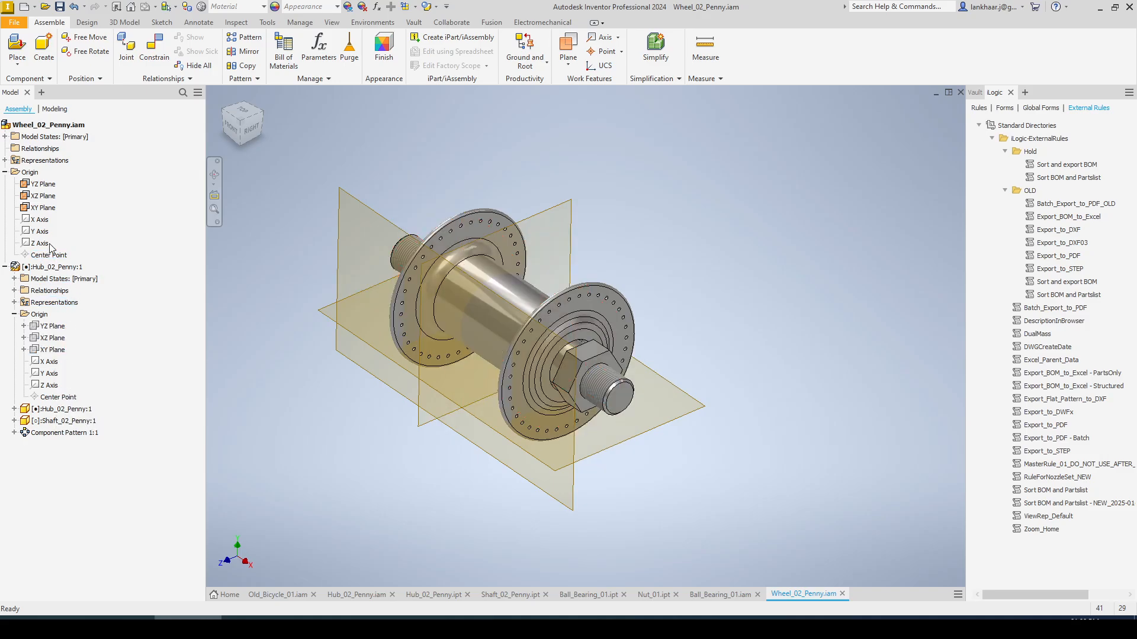
click(43, 208)
shift+click(43, 184)
right_click(43, 184)
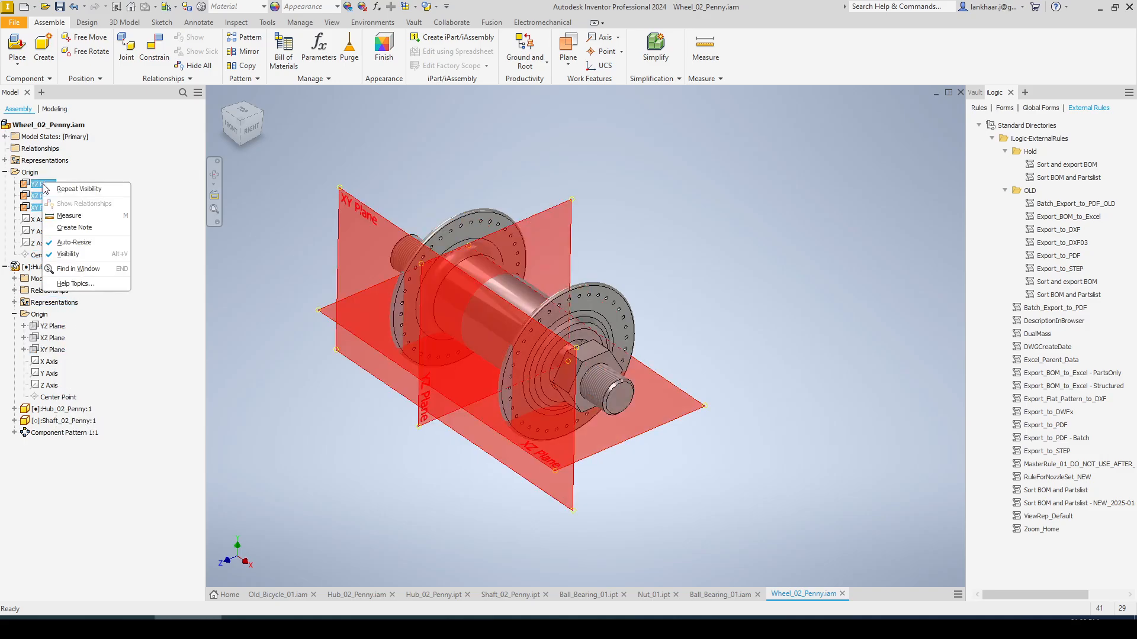
click(67, 257)
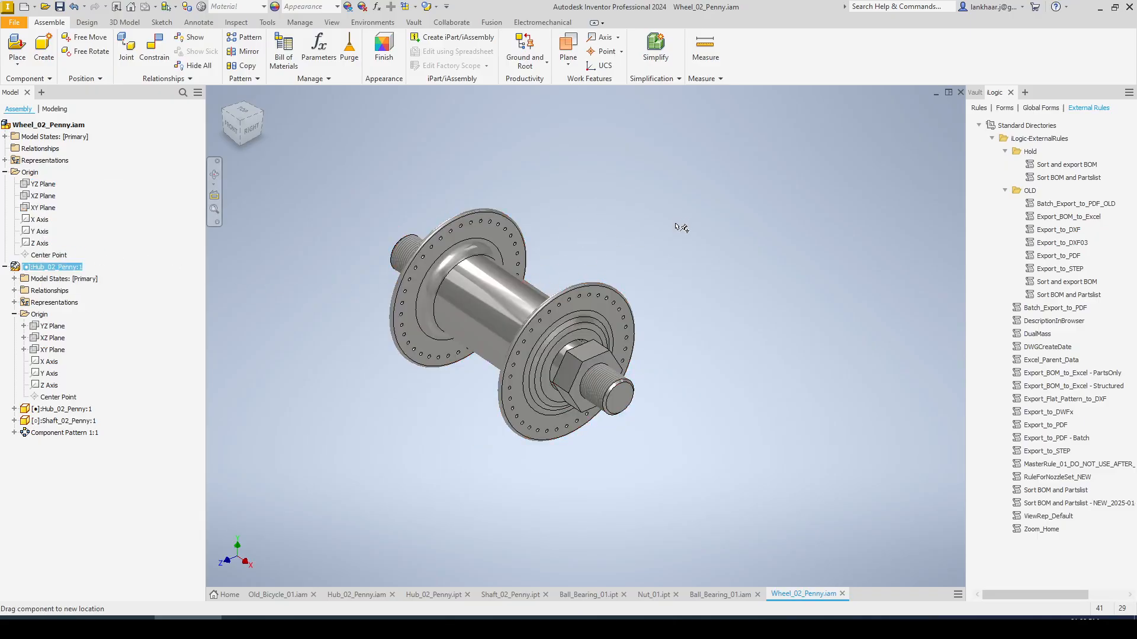
Unground the hub and move it to a different position in the wheel assembly.
right_click(42, 270)
click(73, 438)
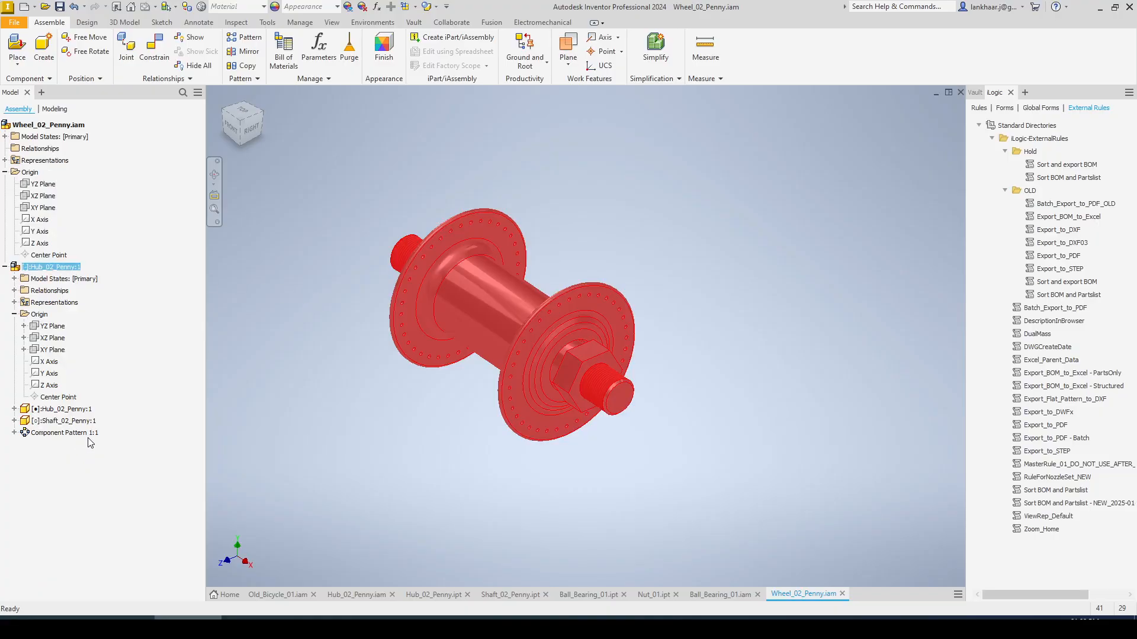
drag(433, 292, 620, 236)
click(443, 278)
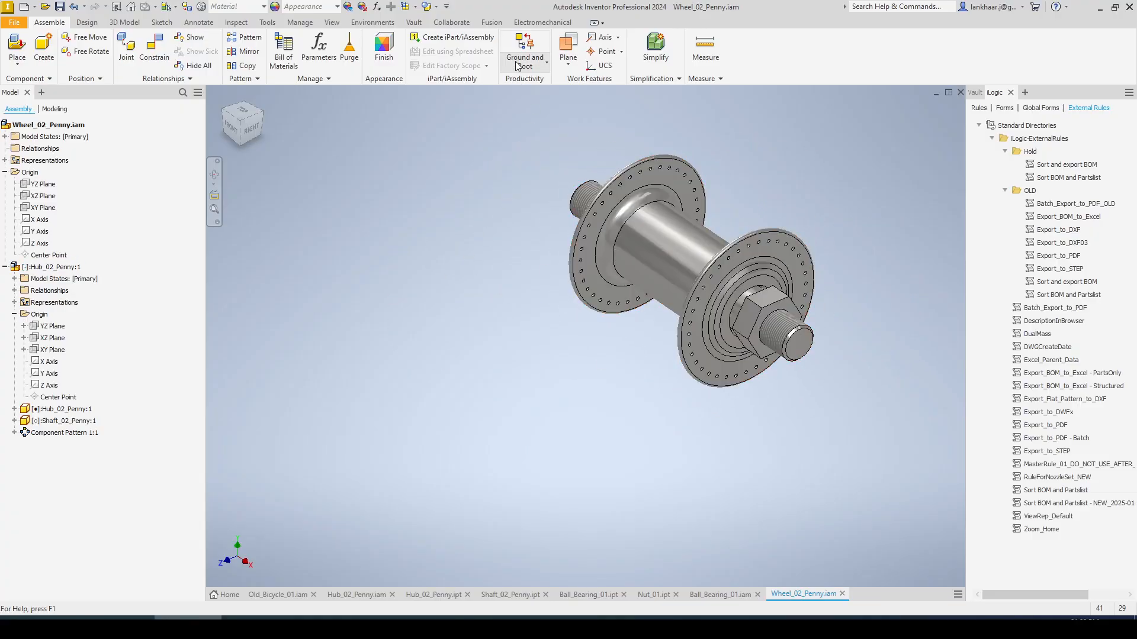
Ground and root the hub subassembly in the wheel assembly using origin flush constraints, with Ground at origin off.
click(523, 46)
drag(152, 157, 428, 212)
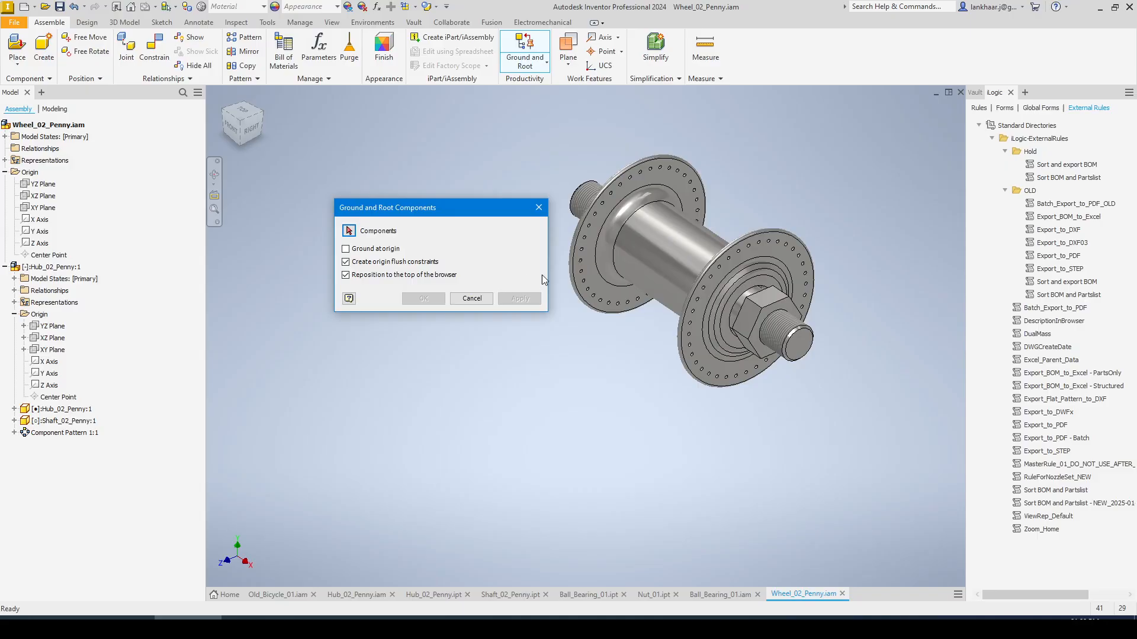
click(629, 268)
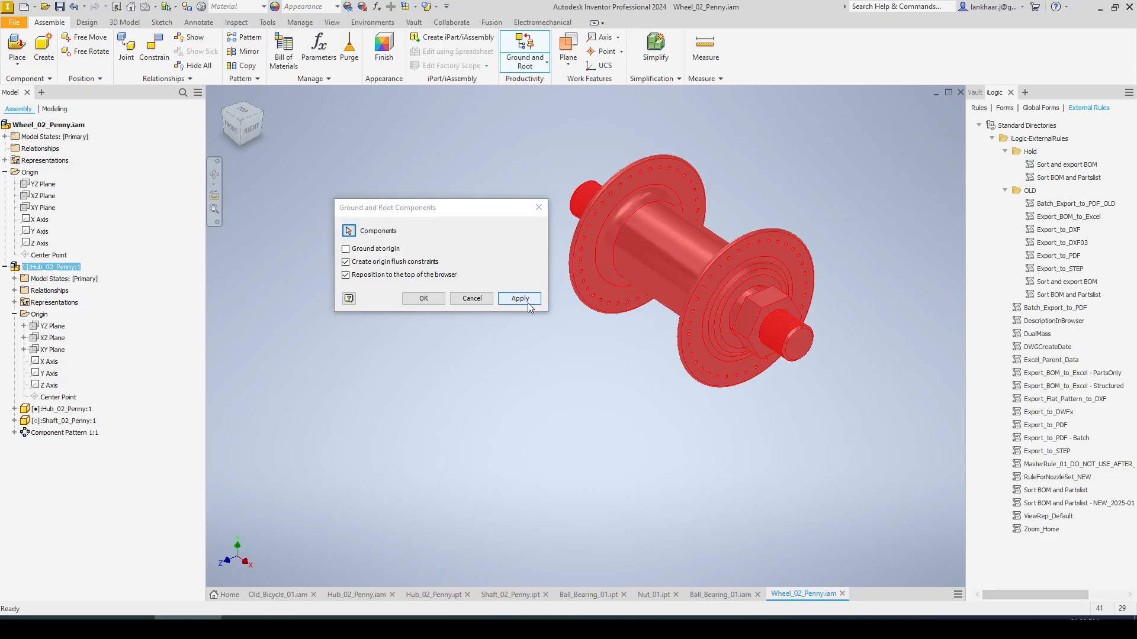
click(424, 299)
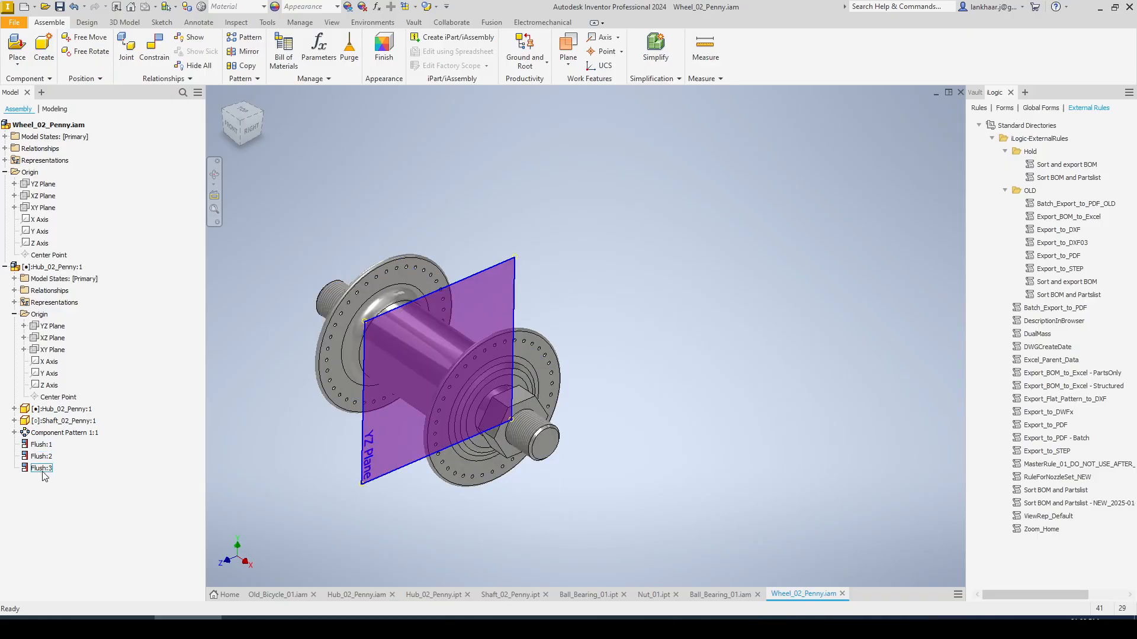
Inspect the flush constraints attached to the wheel assembly's XY, XZ and YZ origin planes.
click(14, 207)
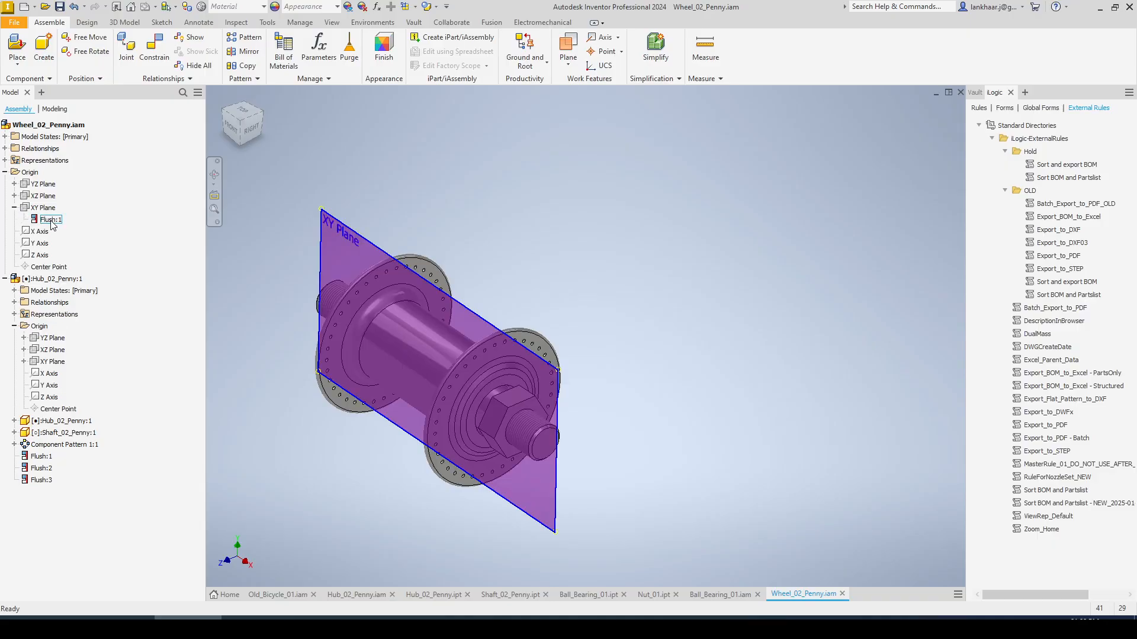
click(14, 195)
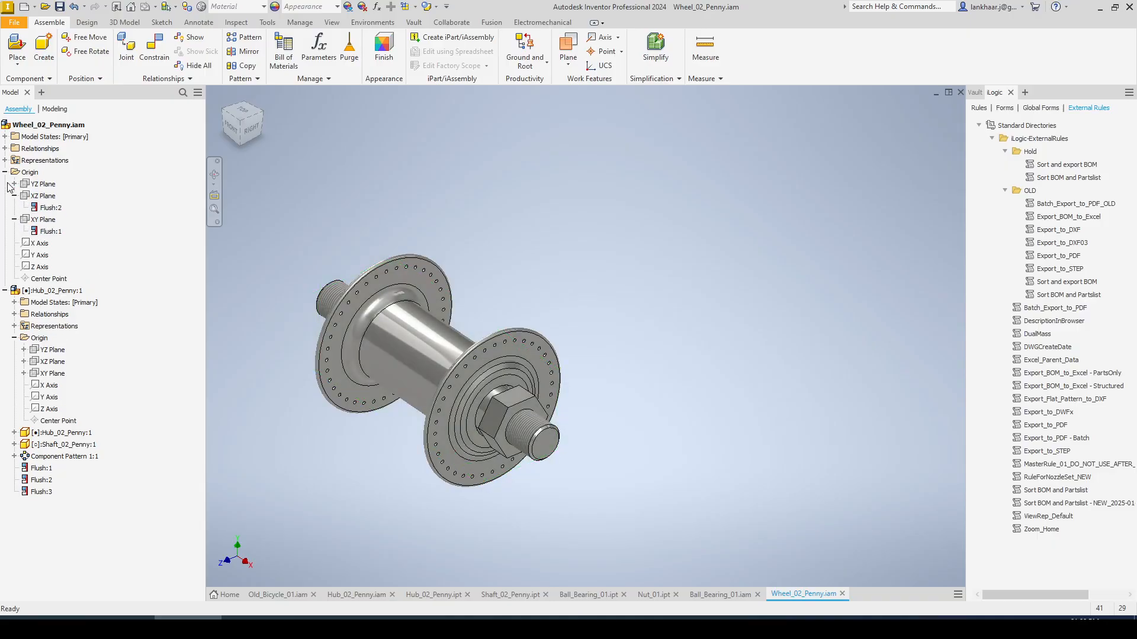
click(15, 183)
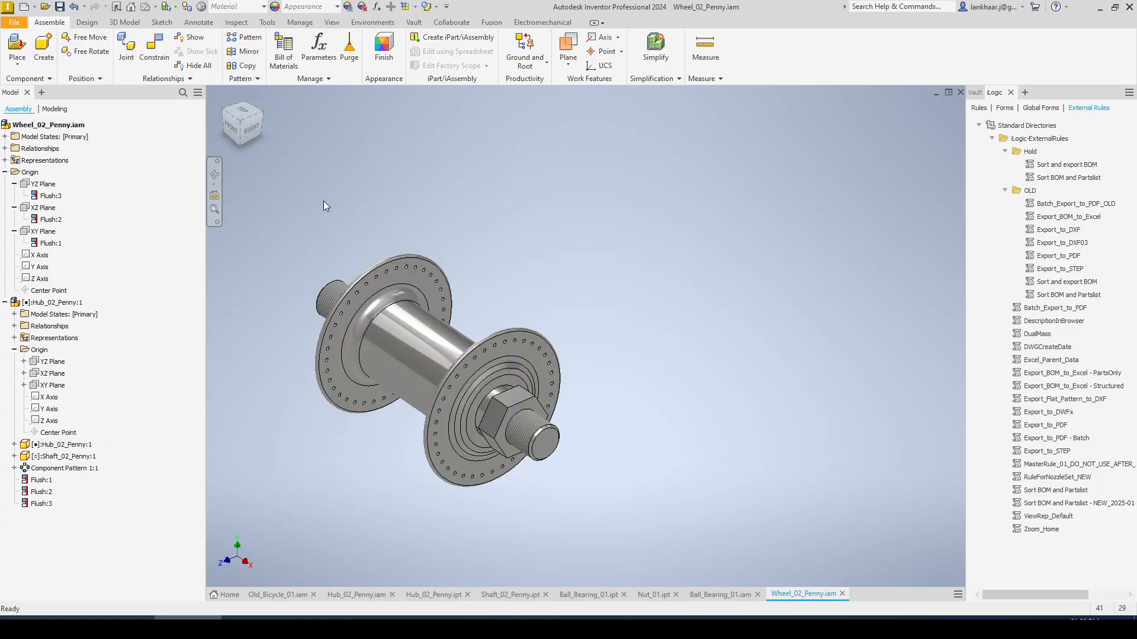
key(Home)
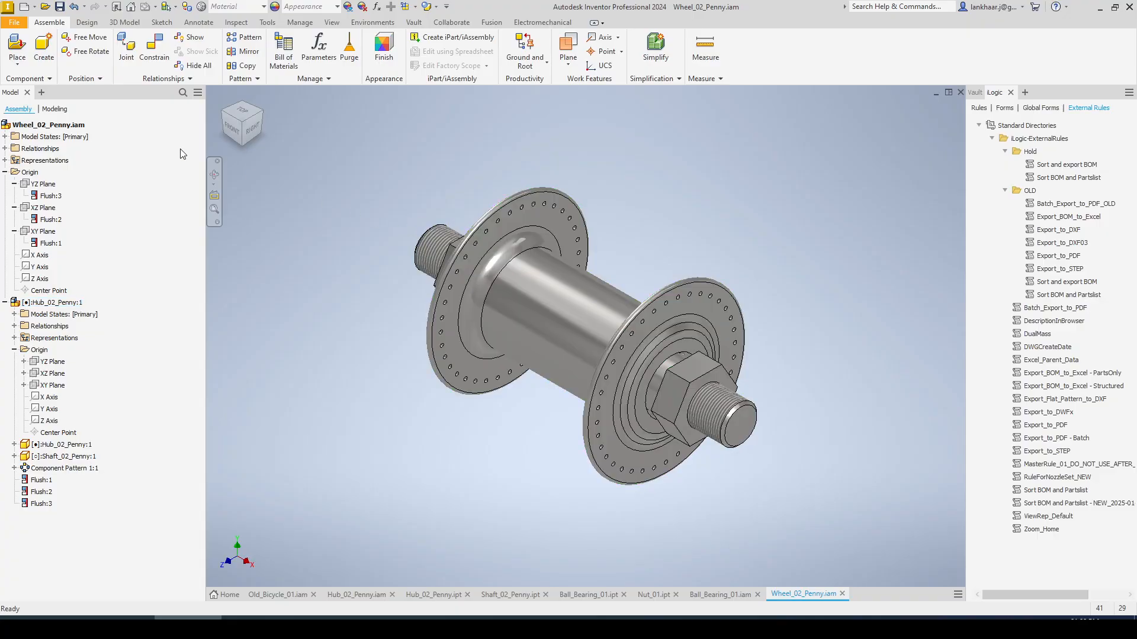
Place one Rim_02_Penny.ipt in the wheel assembly and move it beside the hub.
click(20, 65)
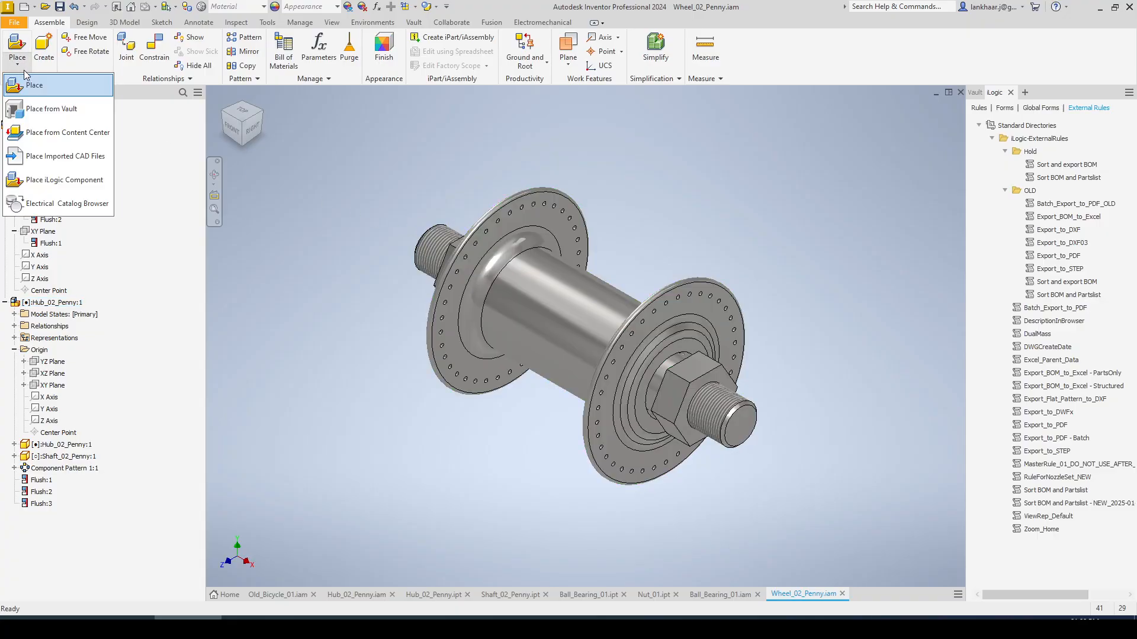
click(97, 128)
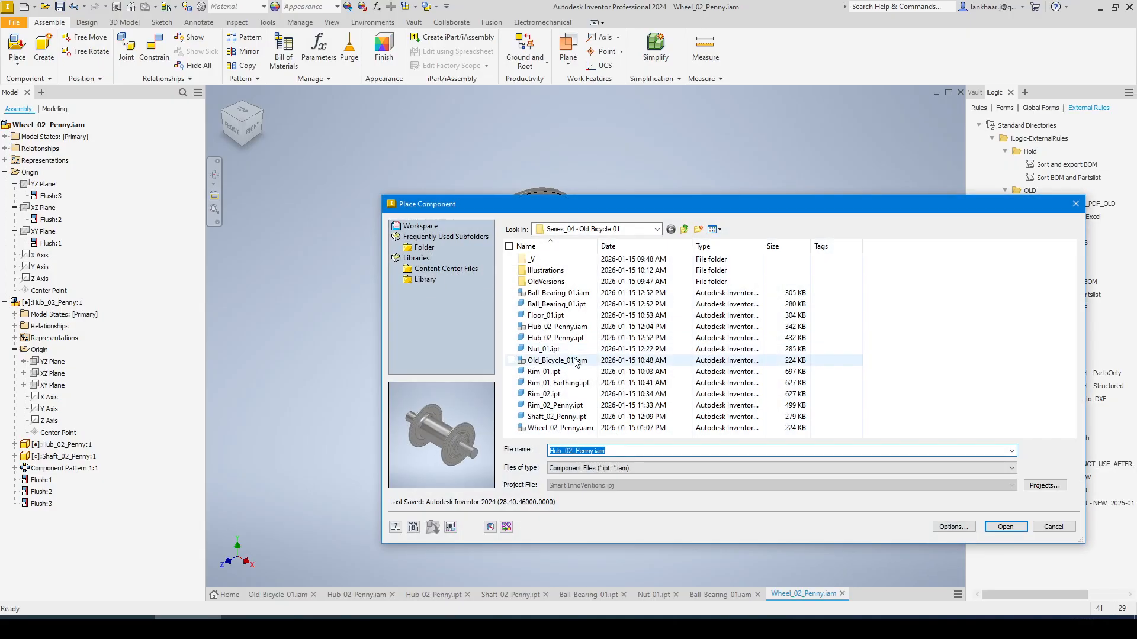
click(558, 429)
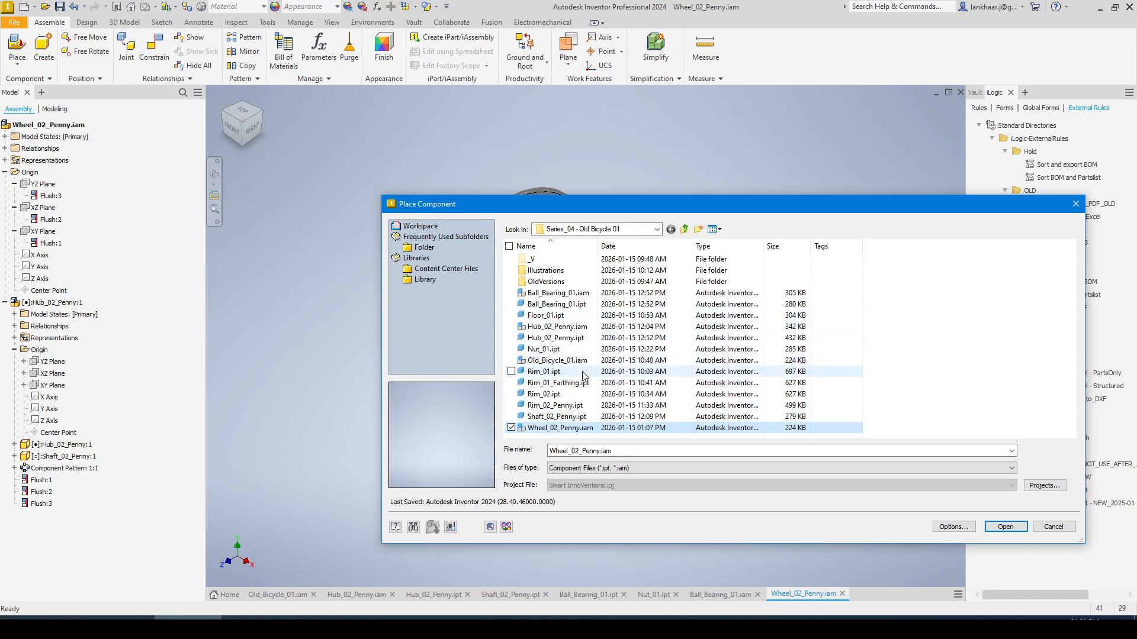
click(560, 373)
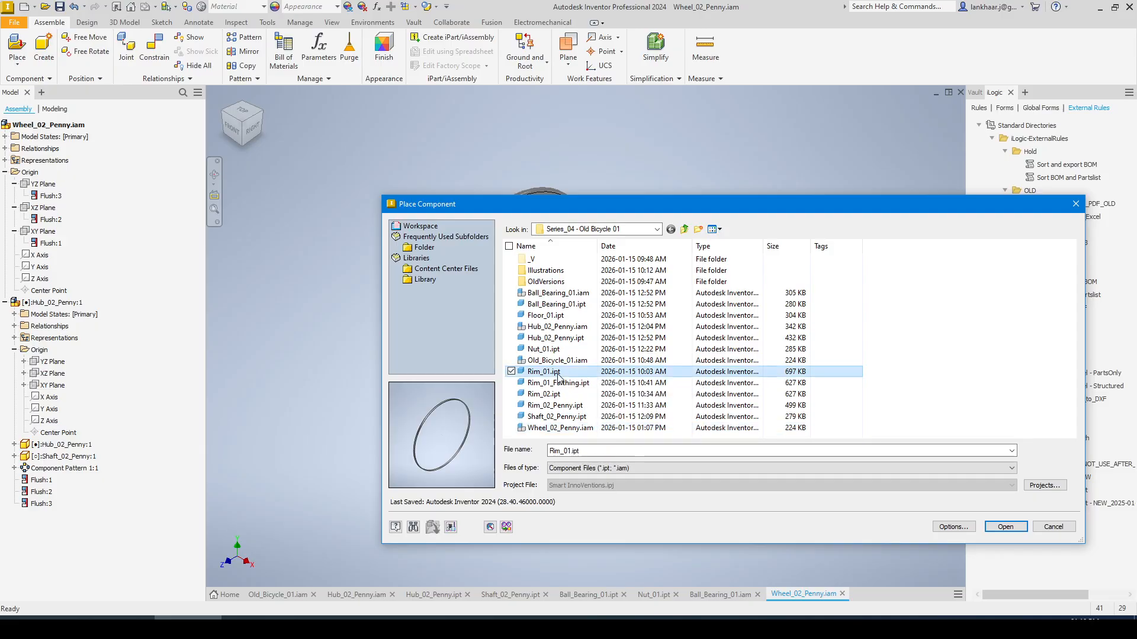
double_click(572, 407)
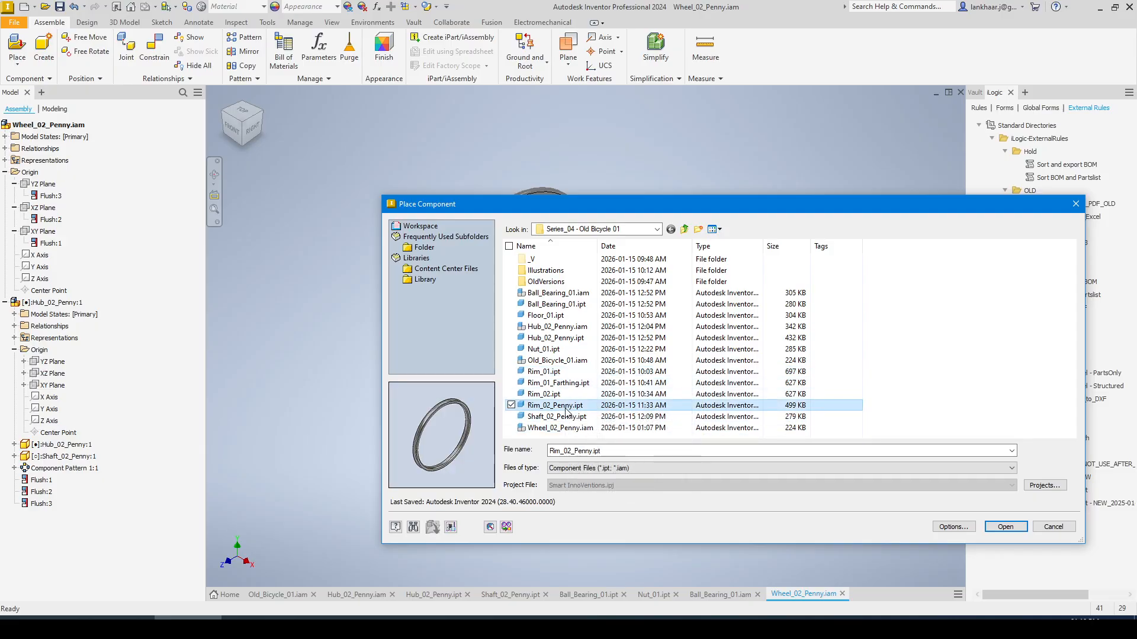
scroll(476, 404, down, 6)
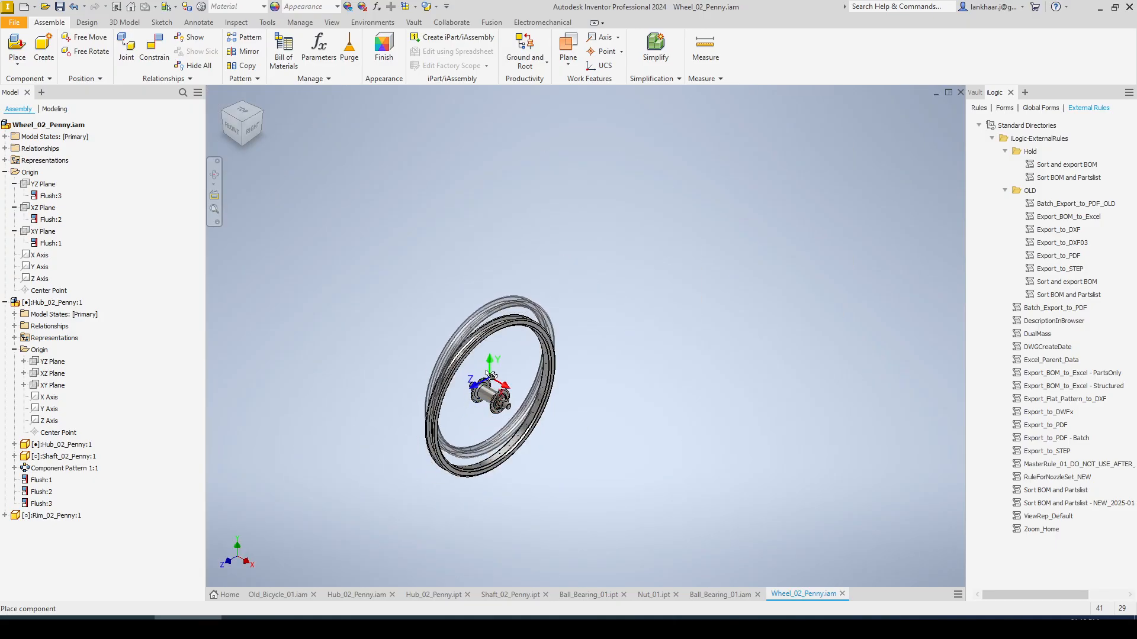
key(Escape)
drag(552, 362, 663, 371)
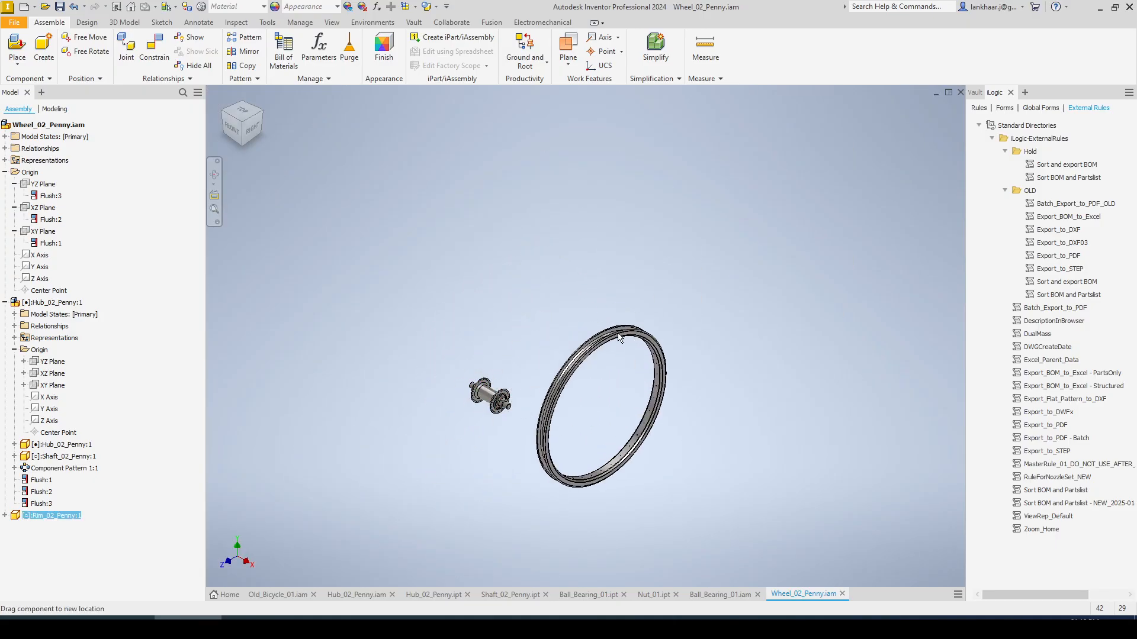
Ground and root the rim with origin flush constraints so it is centred around the hub.
click(525, 48)
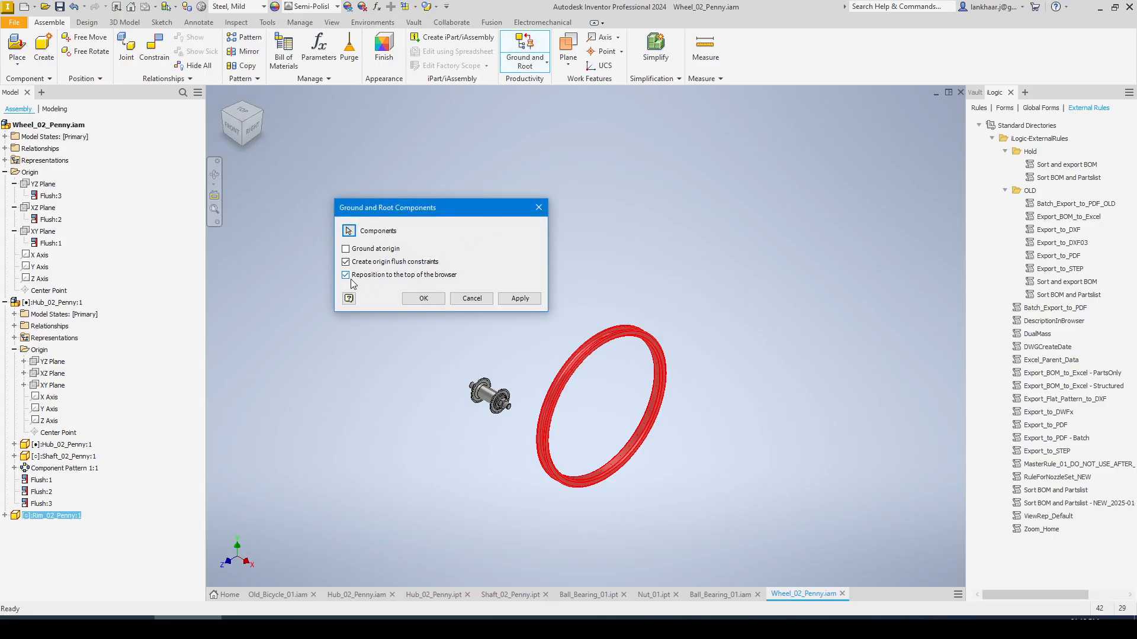
click(424, 299)
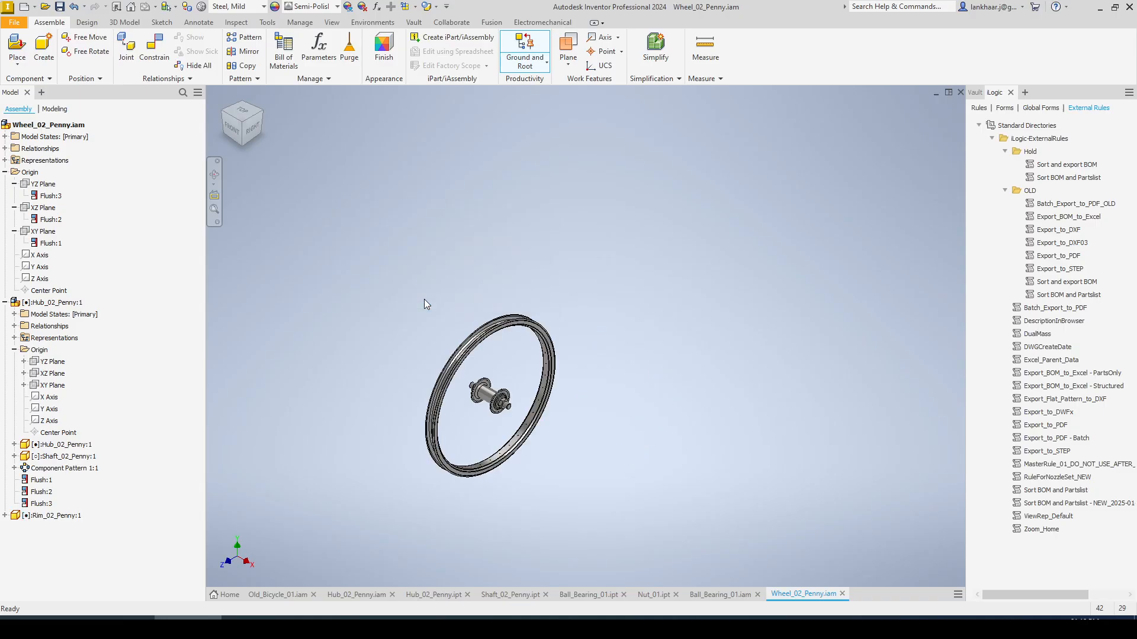
drag(436, 399, 420, 349)
scroll(415, 400, up, 3)
scroll(566, 419, up, 3)
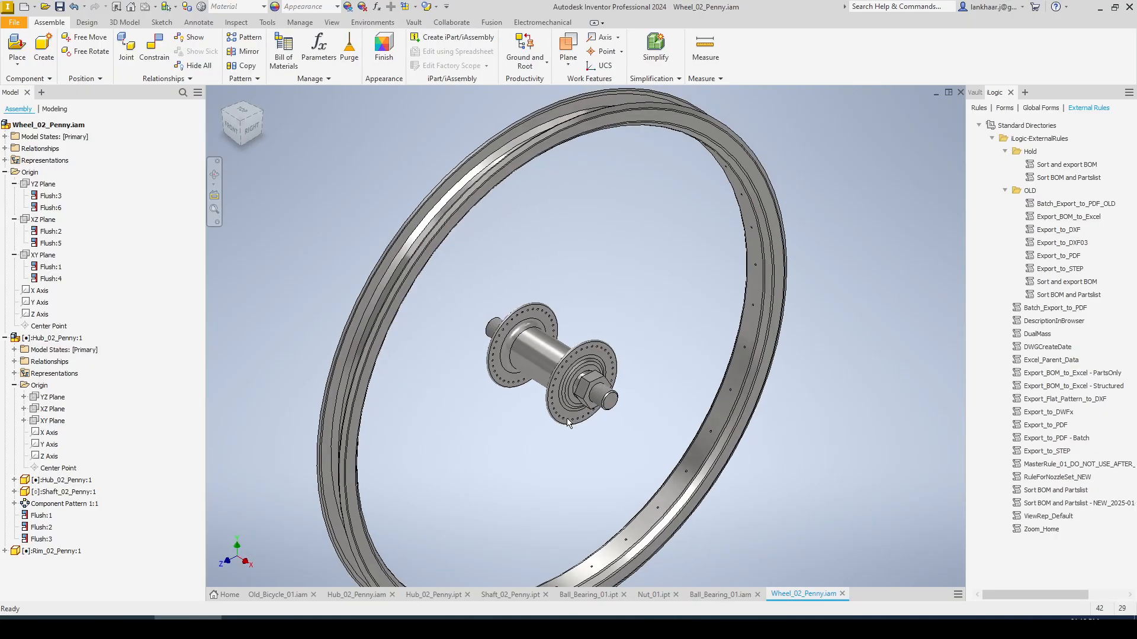
shift+middle_drag(567, 419, 614, 368)
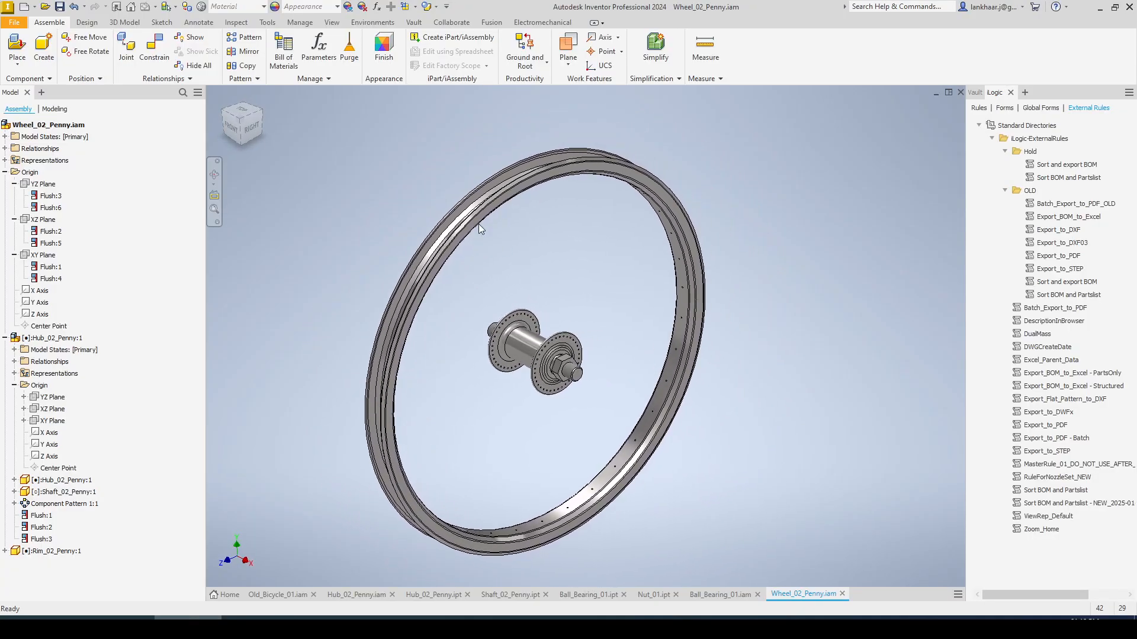
click(261, 96)
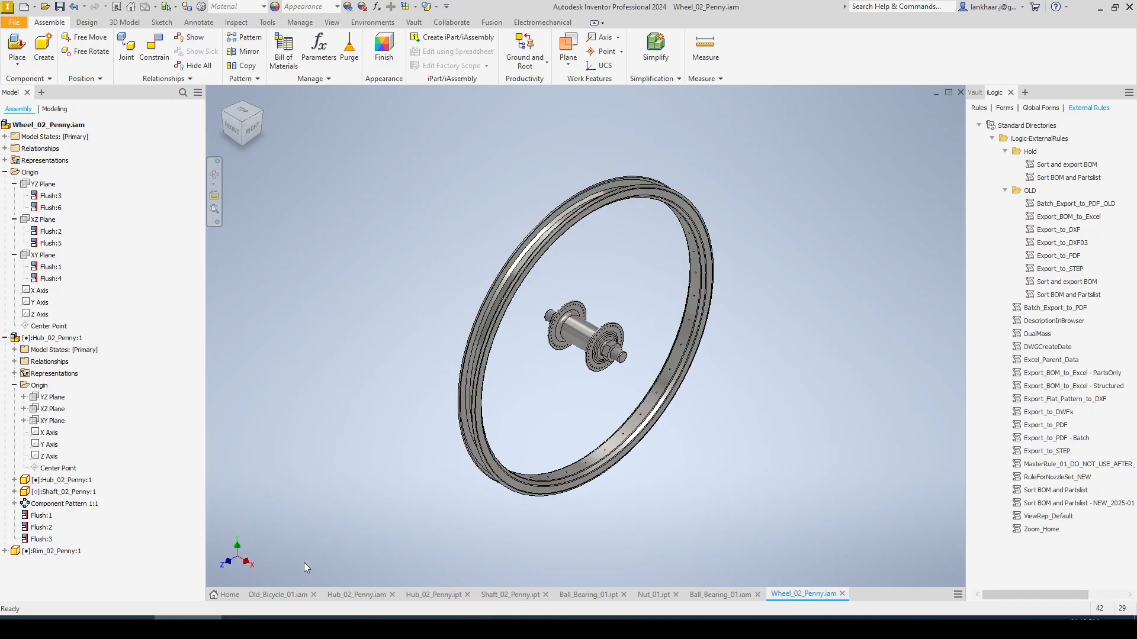
Review the open hub, shaft, ball bearing and nut documents, then return to Wheel_02_Penny.iam.
click(352, 593)
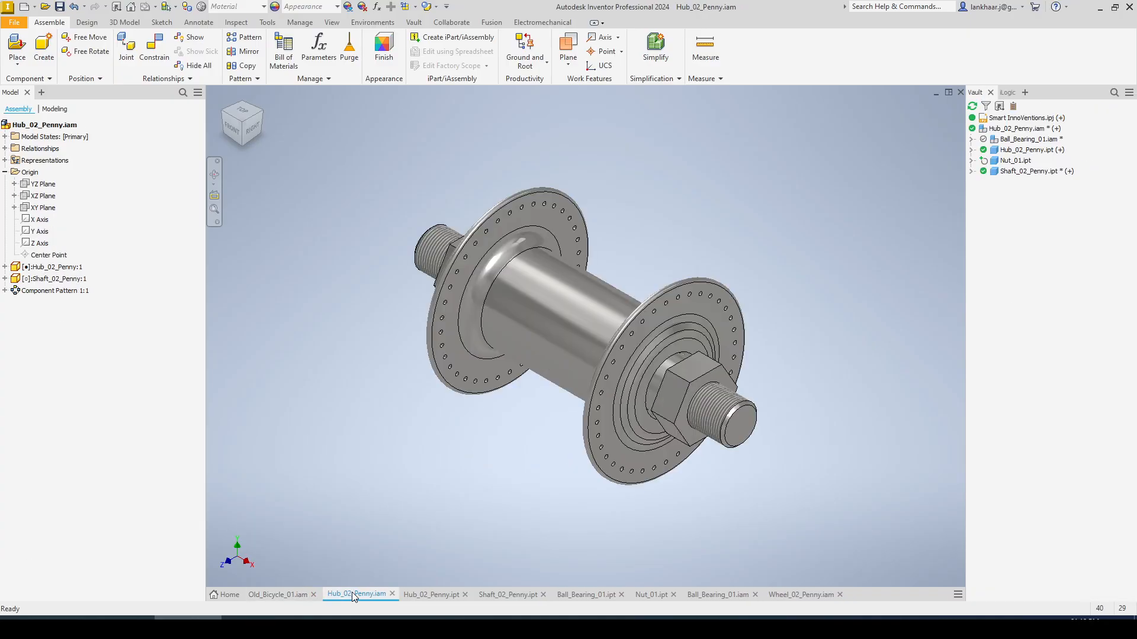
click(413, 595)
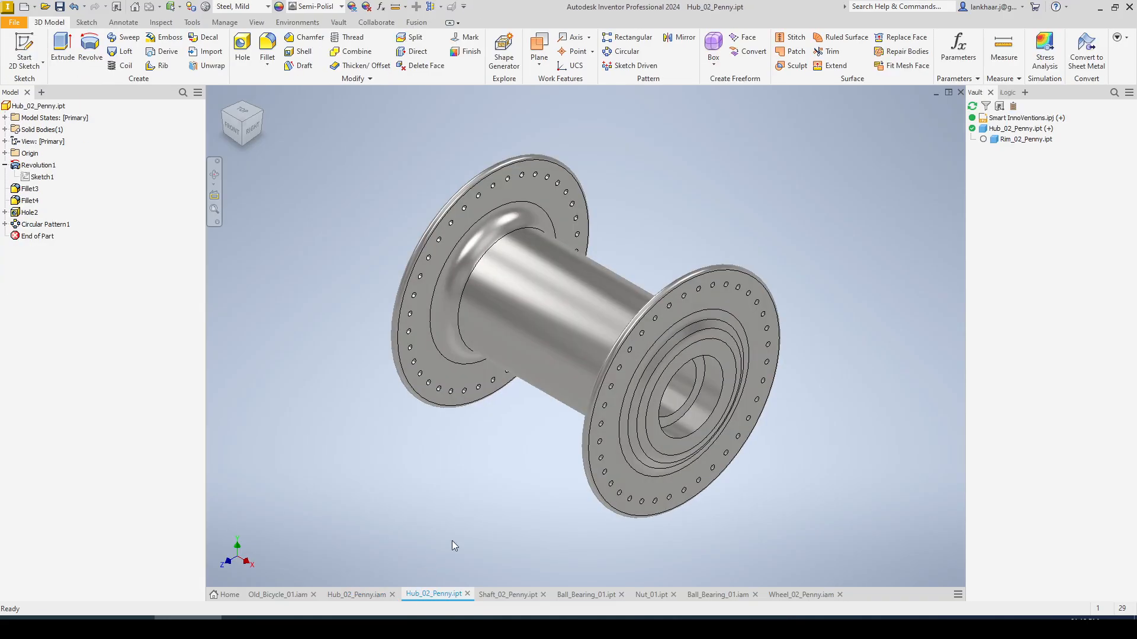
click(489, 592)
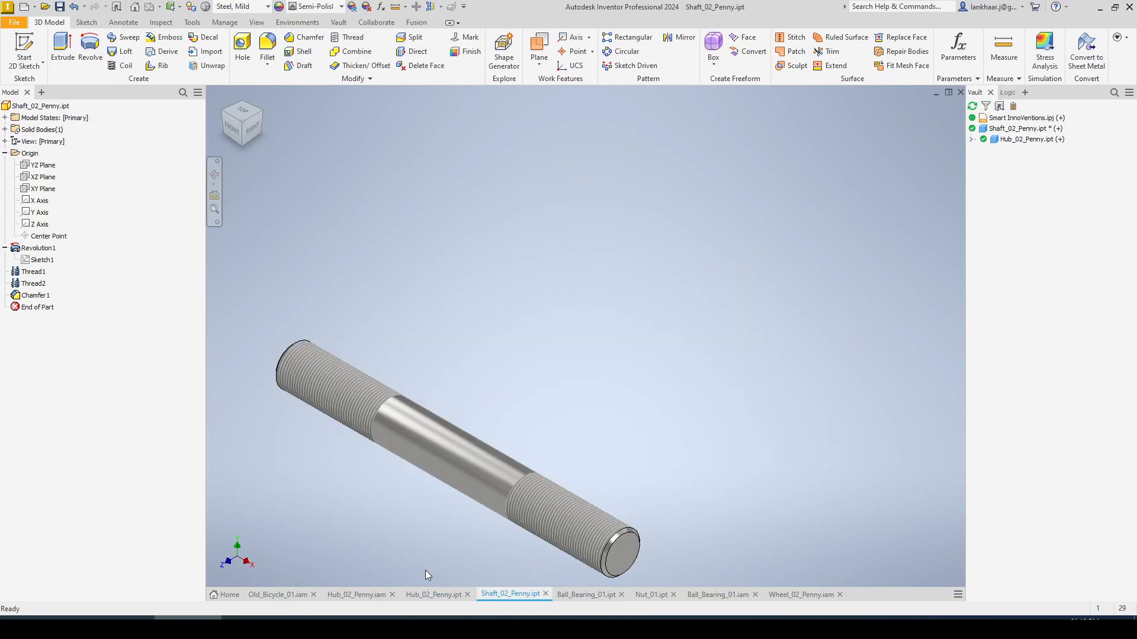
click(571, 594)
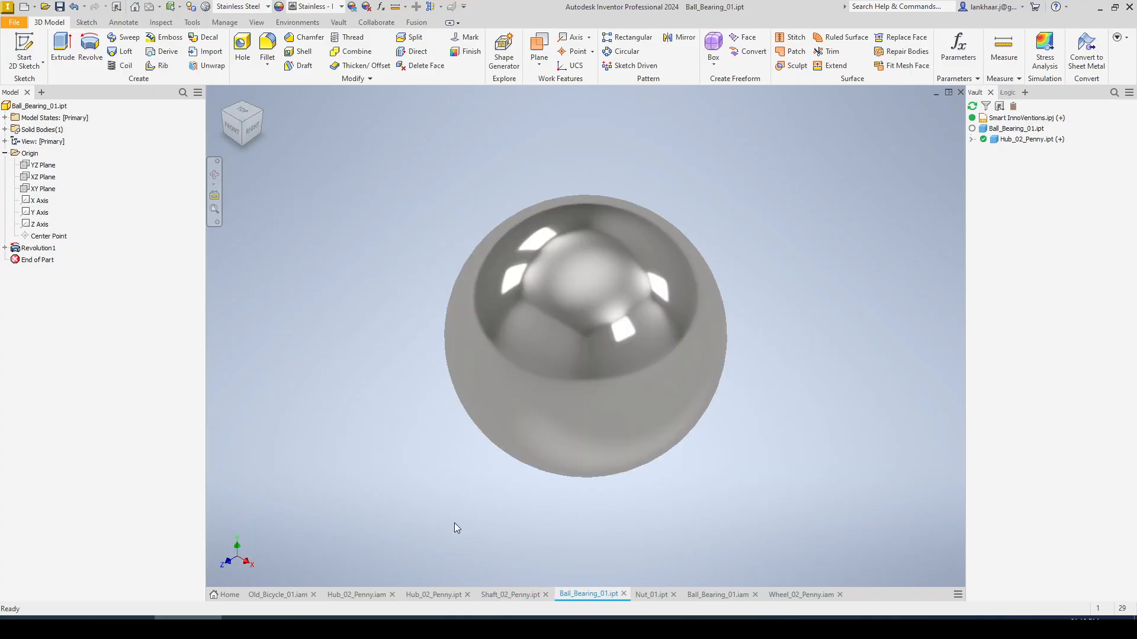
click(653, 594)
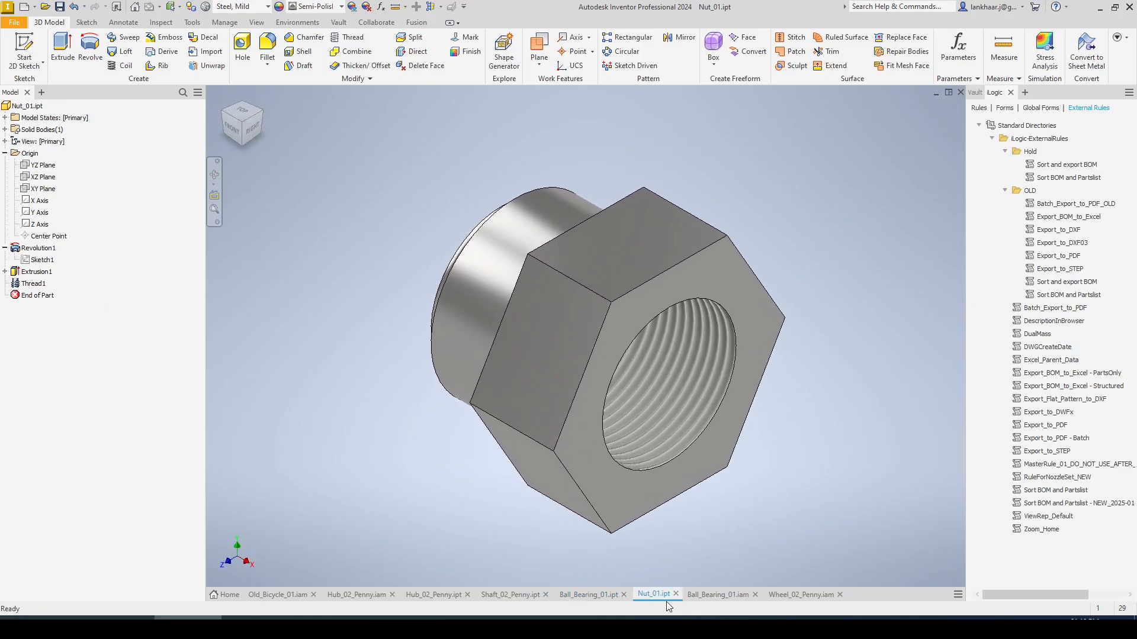
key(ctrl+Tab)
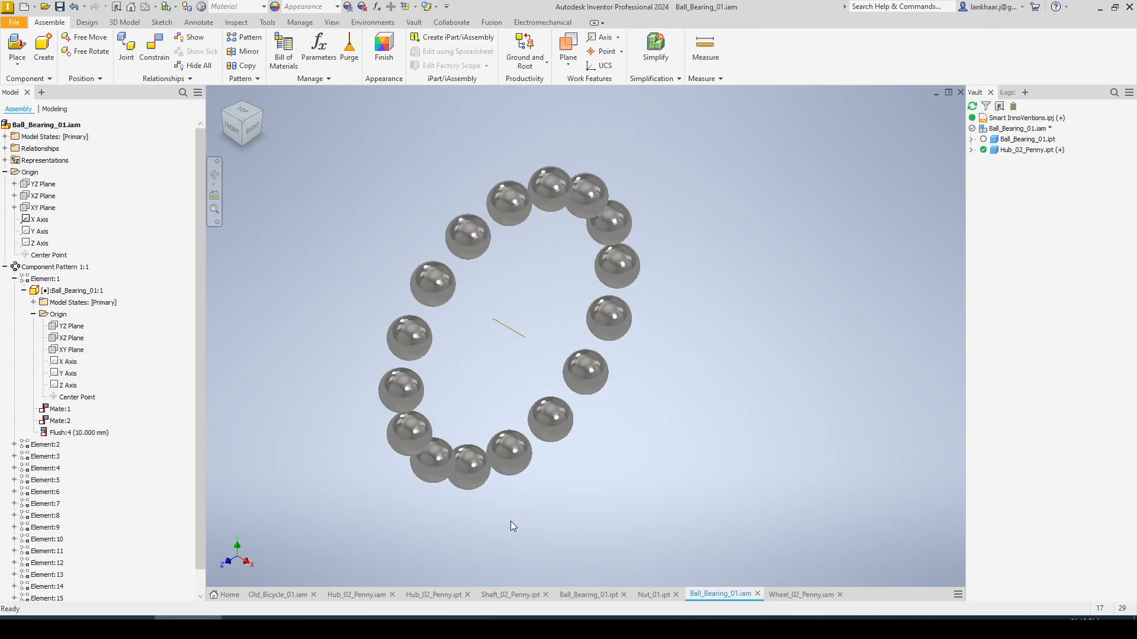
key(F6)
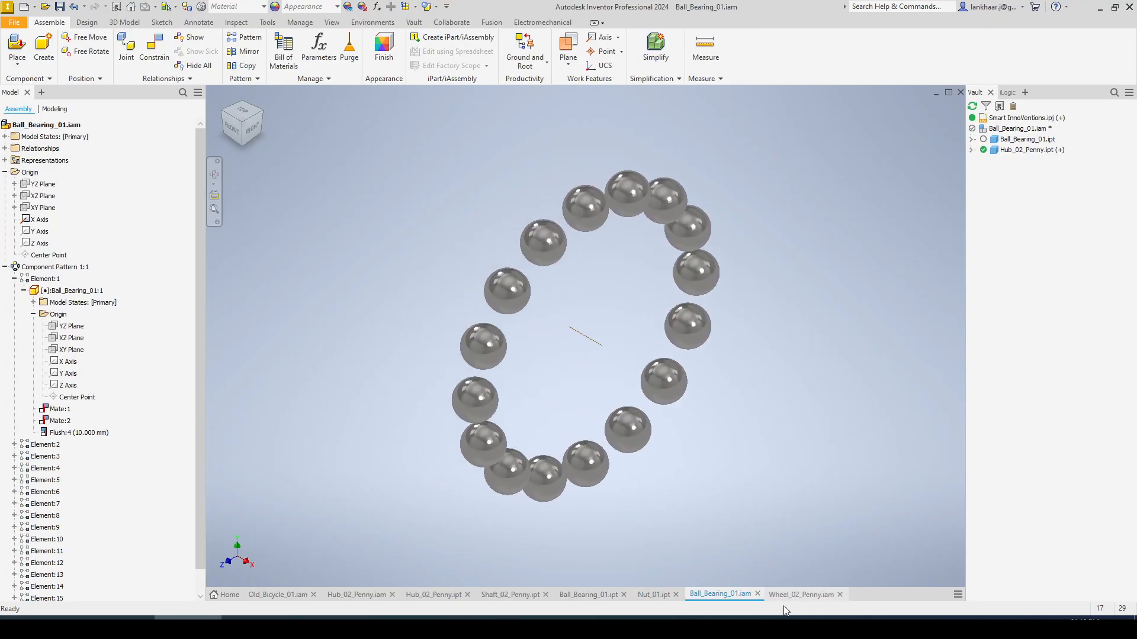
click(805, 594)
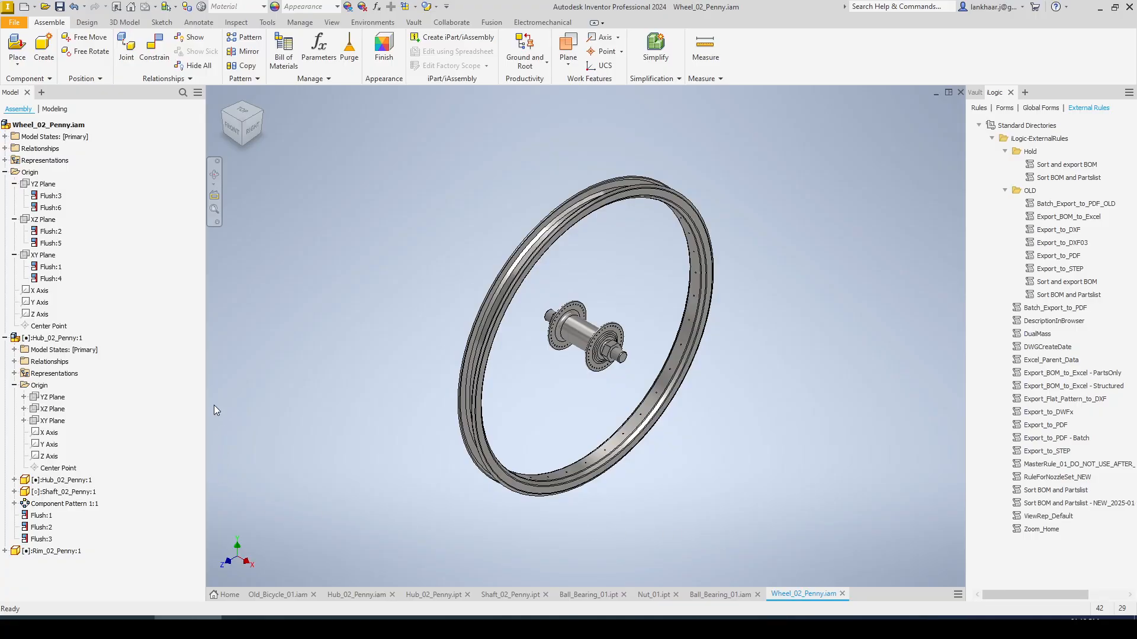